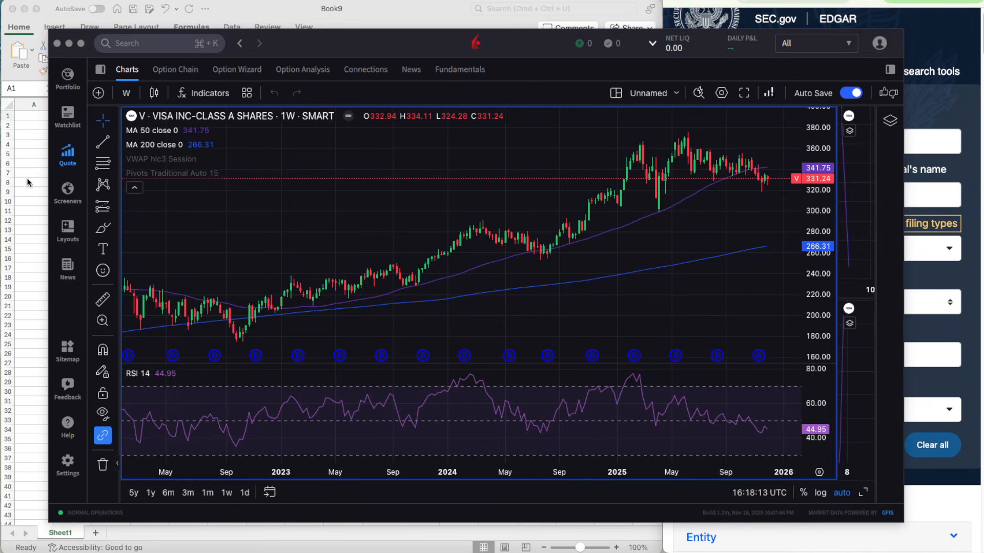
- Quit IBKR Desktop
{"action": "left_click", "coordinate": [47, 0]}
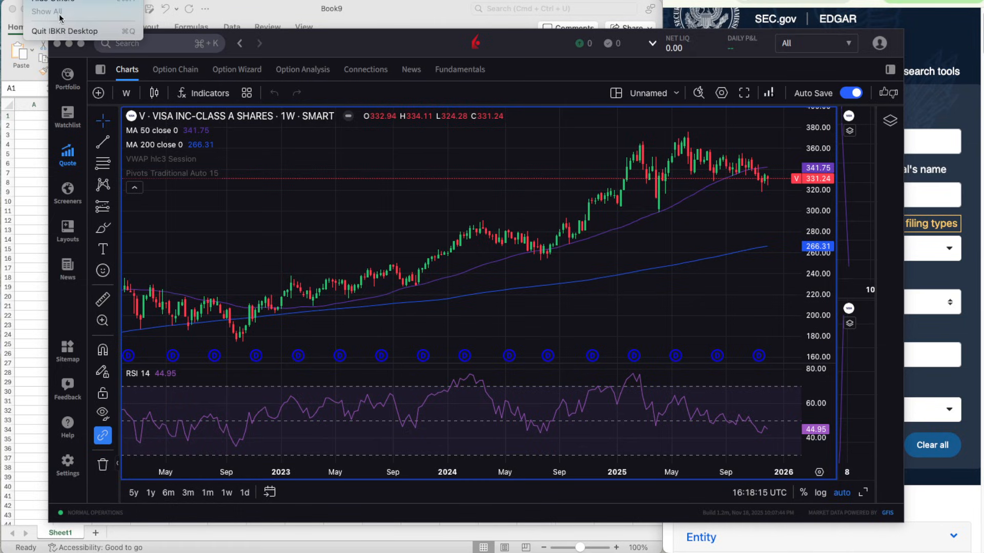
{"action": "left_click", "coordinate": [64, 32]}
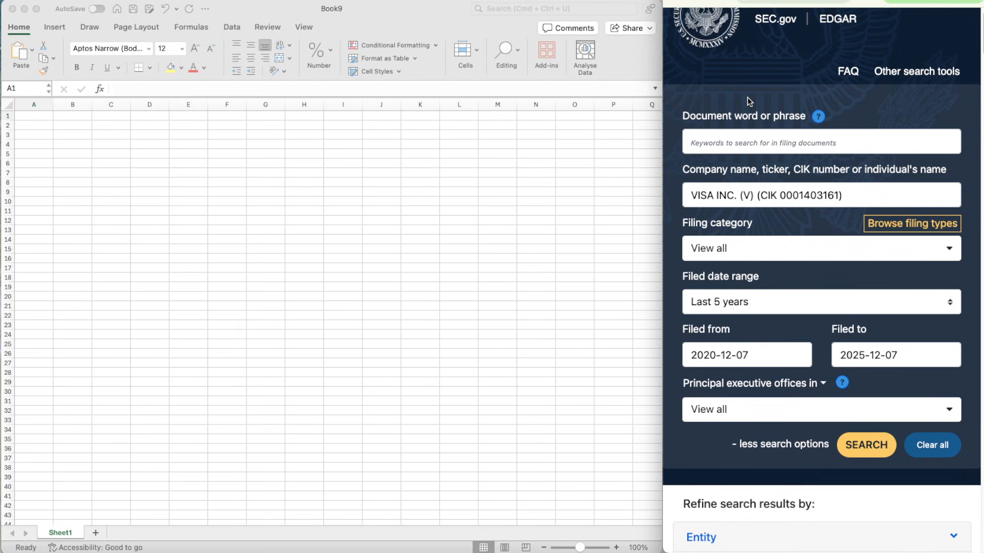
- Look through Visa's EDGAR filing list for the latest 10-K annual report
{"action": "scroll", "coordinate": [753, 117], "scroll_direction": "down", "scroll_amount": 1}
{"action": "scroll", "coordinate": [753, 117], "scroll_direction": "up", "scroll_amount": 2}
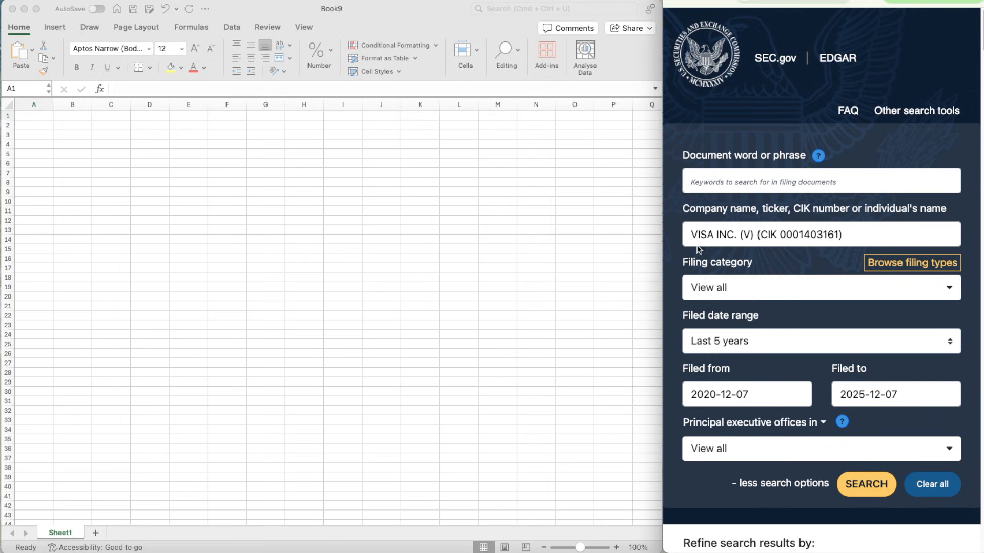
{"action": "scroll", "coordinate": [723, 240], "scroll_direction": "down", "scroll_amount": 15}
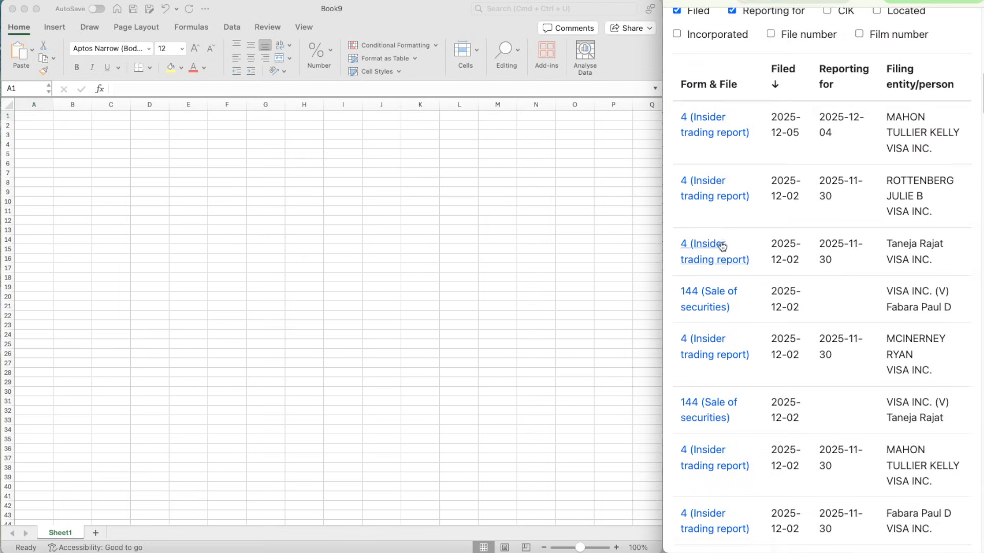
{"action": "scroll", "coordinate": [702, 215], "scroll_direction": "down", "scroll_amount": 2}
{"action": "scroll", "coordinate": [712, 219], "scroll_direction": "down", "scroll_amount": 10}
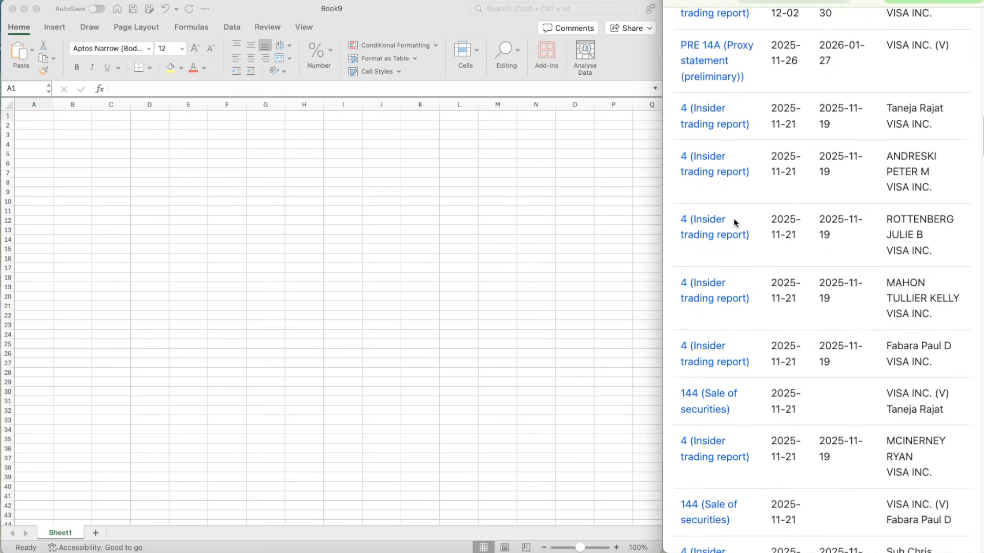
{"action": "scroll", "coordinate": [739, 231], "scroll_direction": "down", "scroll_amount": 3}
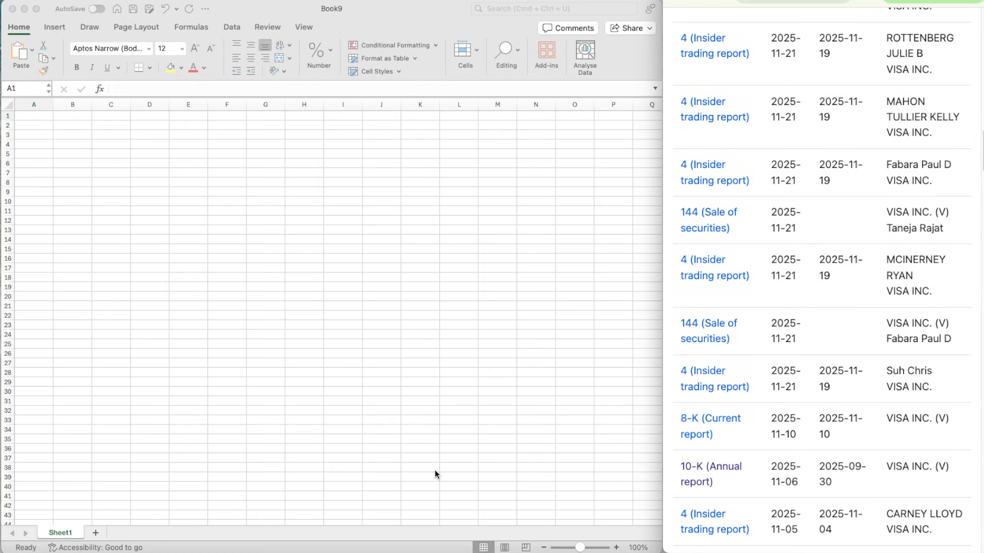
{"action": "scroll", "coordinate": [748, 434], "scroll_direction": "up", "scroll_amount": 10}
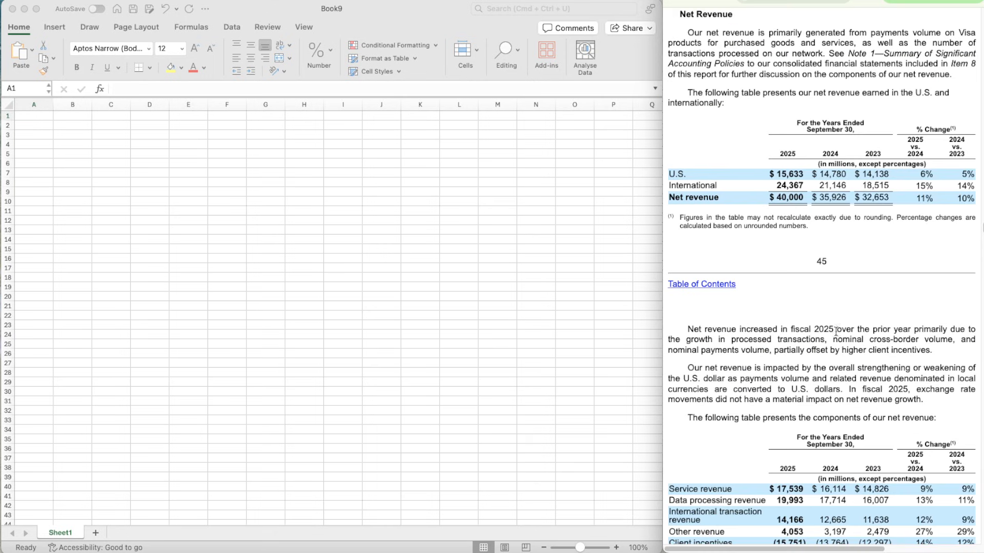
- In the blank Excel workbook, freeze the first column of the sheet
{"action": "left_click", "coordinate": [286, 232]}
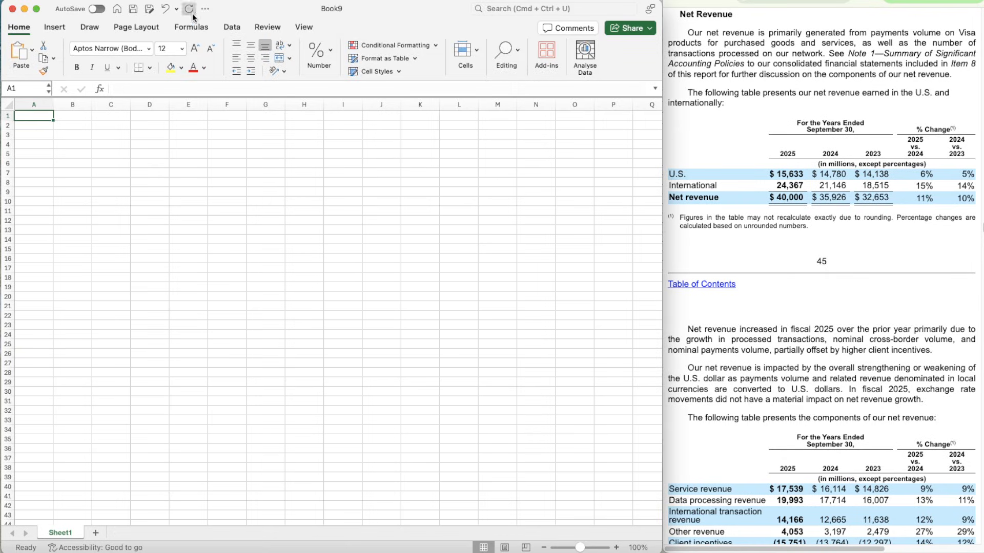
{"action": "left_click", "coordinate": [123, 30]}
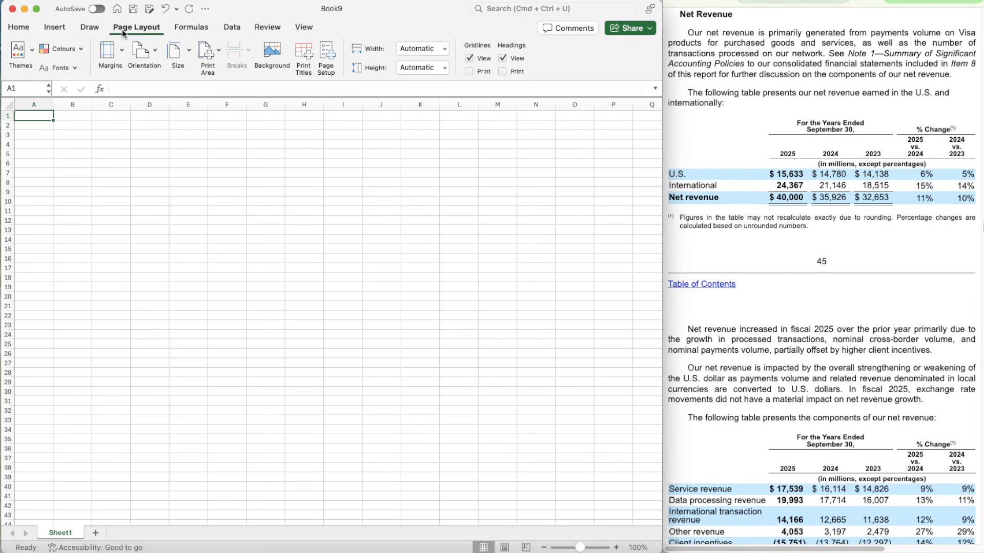
{"action": "left_click", "coordinate": [469, 58]}
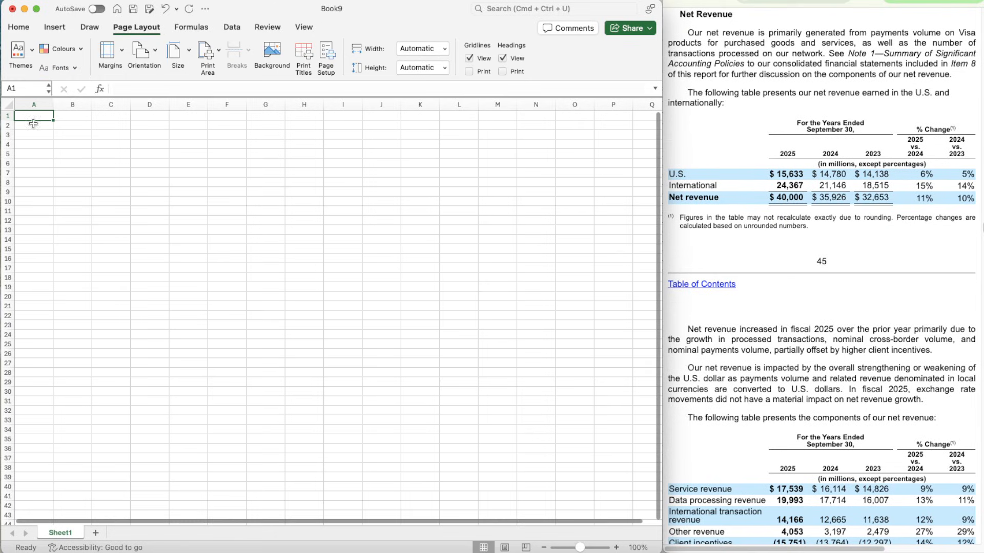
{"action": "right_click", "coordinate": [40, 104]}
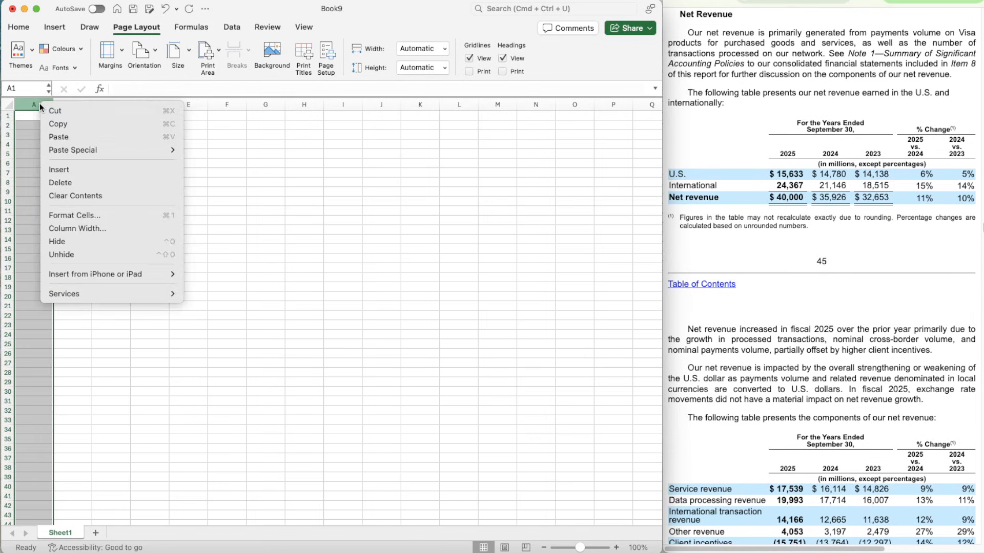
{"action": "key", "text": "Escape"}
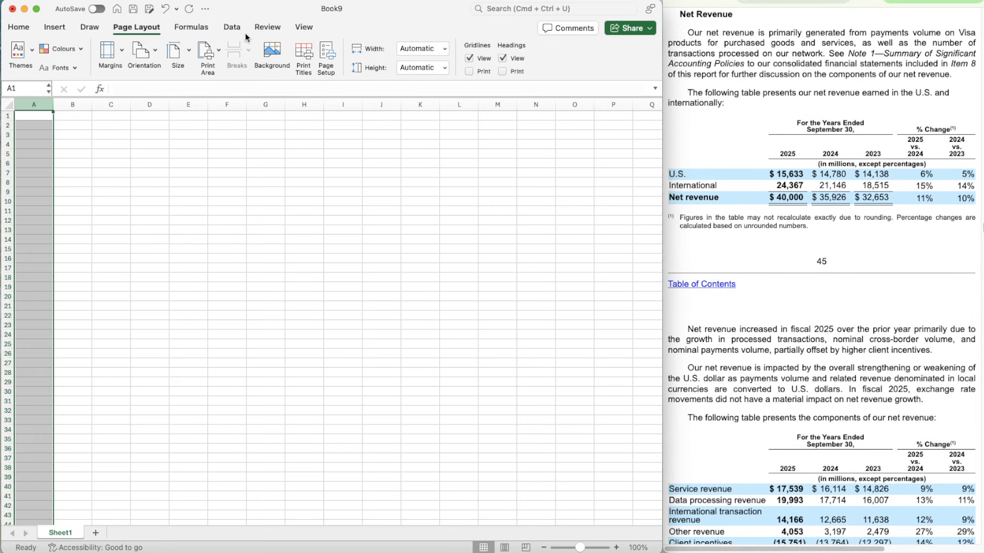
{"action": "left_click", "coordinate": [304, 29]}
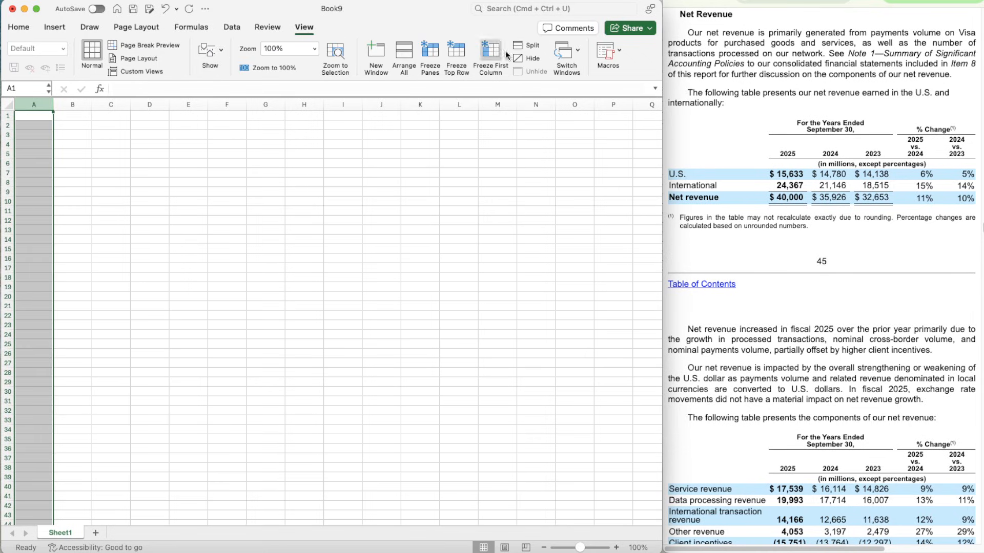
{"action": "left_click", "coordinate": [489, 52]}
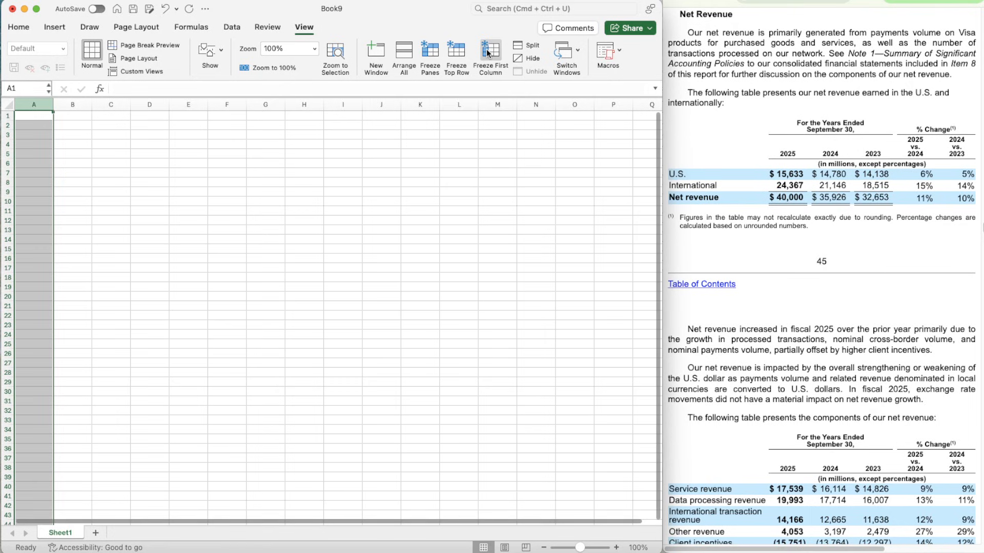
- Insert a new column before column A and hide the sheet's gridlines
{"action": "right_click", "coordinate": [23, 104]}
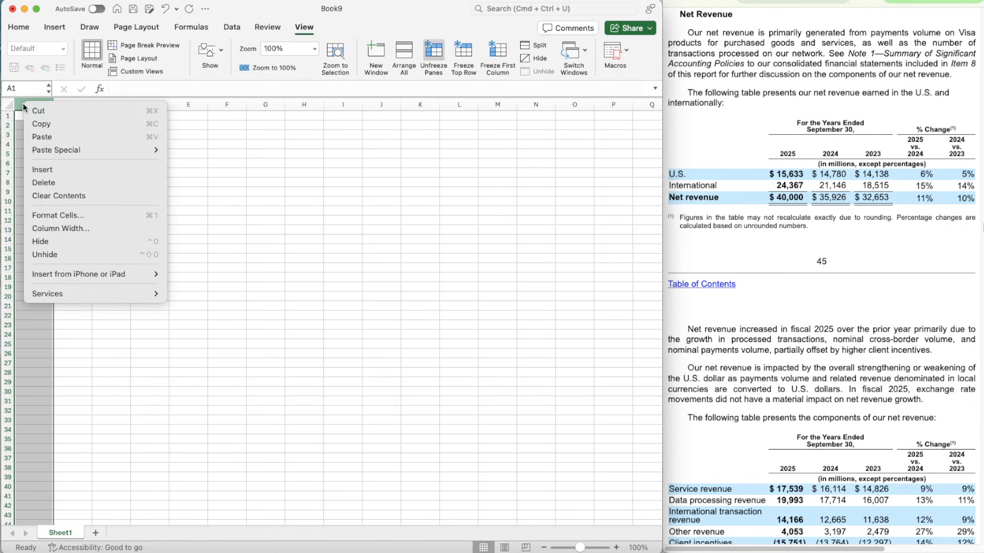
{"action": "left_click", "coordinate": [47, 166]}
{"action": "left_click", "coordinate": [138, 125]}
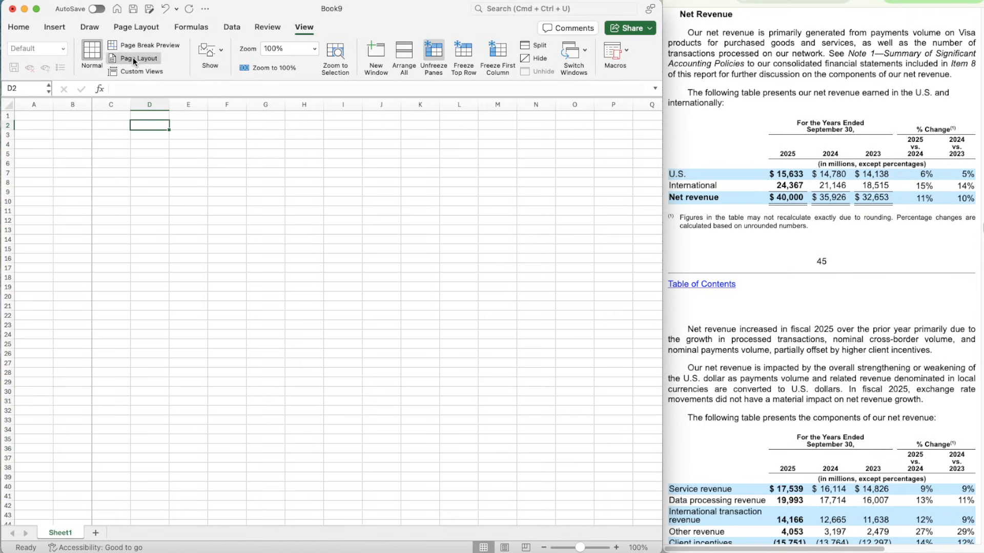
{"action": "left_click", "coordinate": [143, 33]}
{"action": "left_click", "coordinate": [469, 58]}
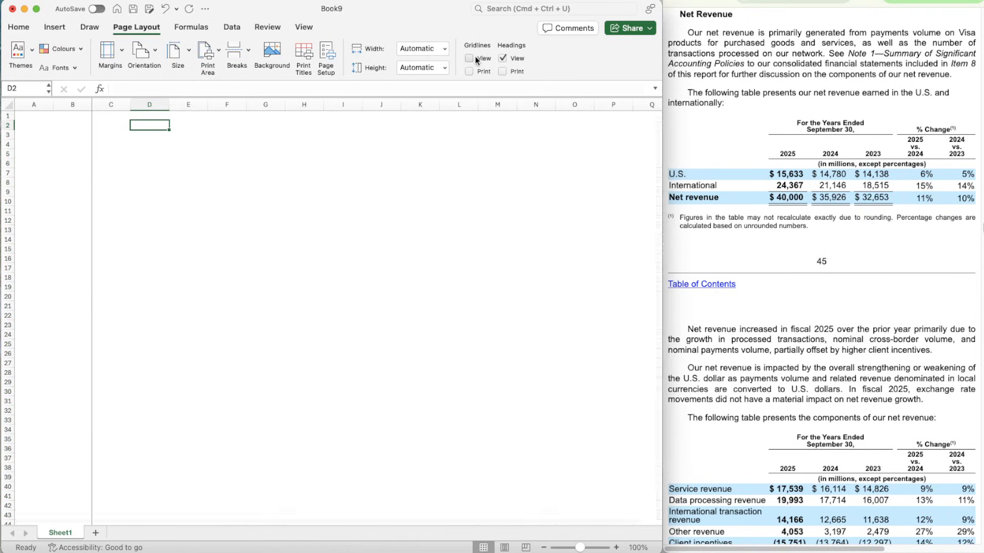
- Make column A narrow and widen column B so it can hold row labels
{"action": "left_click", "coordinate": [32, 123]}
{"action": "left_click", "coordinate": [33, 116]}
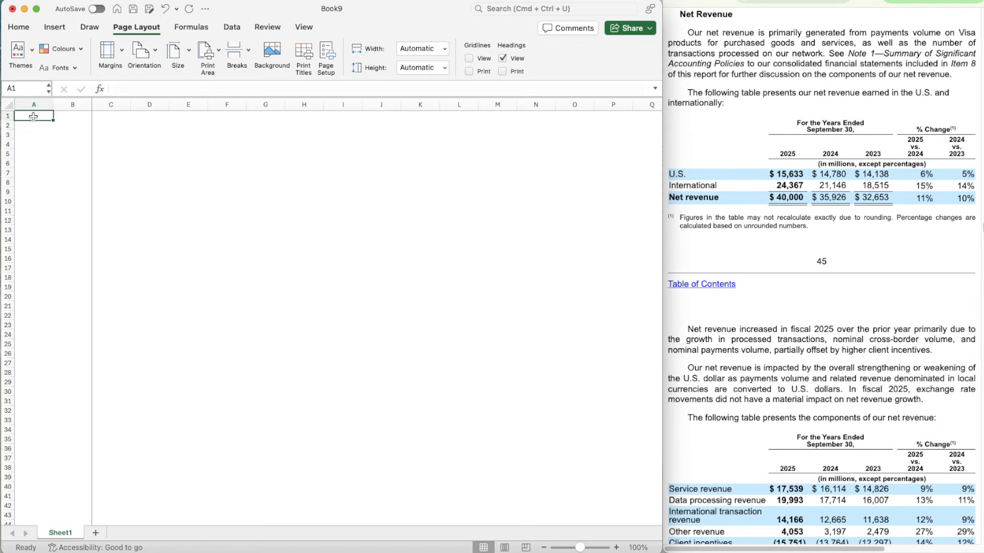
{"action": "left_click_drag", "start_coordinate": [54, 104], "coordinate": [122, 105]}
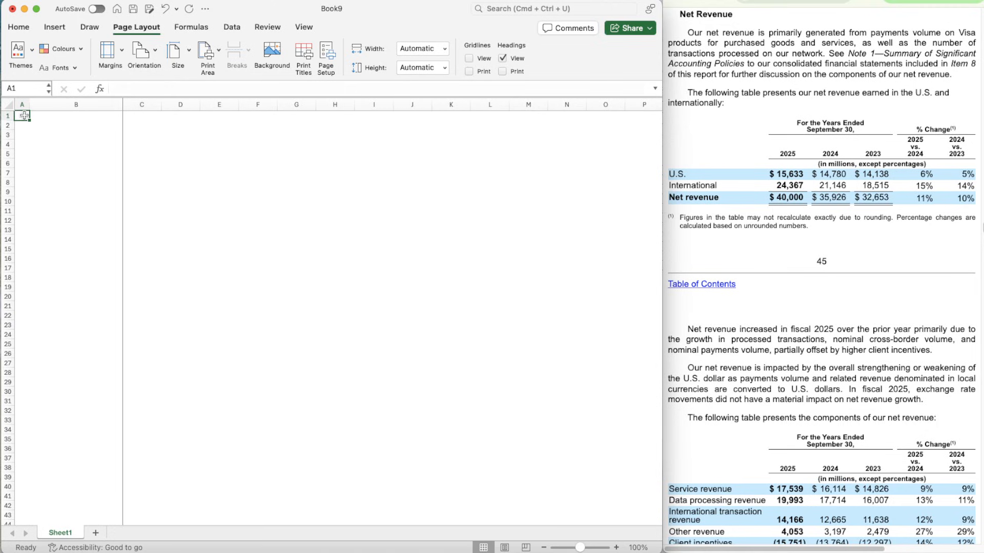
- Enter V in A1 and convert it to the Stocks data type, matching it to VISA INC. on the New York Stock Exchange
{"action": "left_click", "coordinate": [617, 548]}
{"action": "left_click", "coordinate": [616, 548]}
{"action": "left_click", "coordinate": [617, 548]}
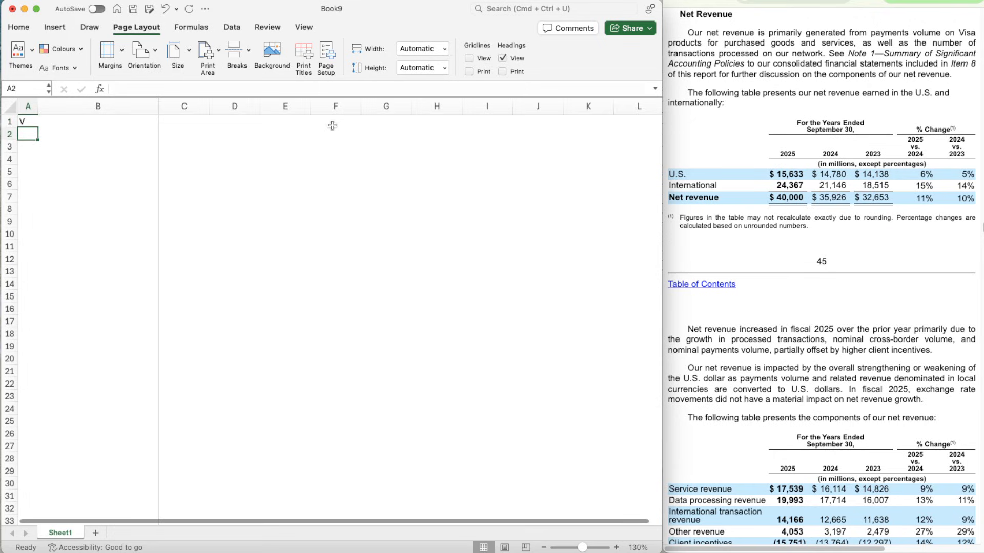
{"action": "type", "text": "V"}
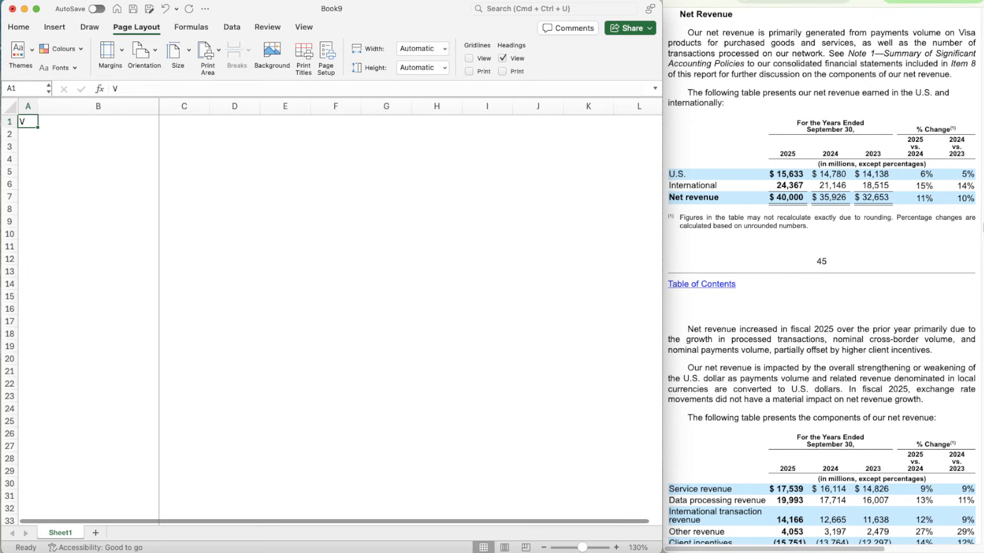
{"action": "left_click", "coordinate": [232, 27]}
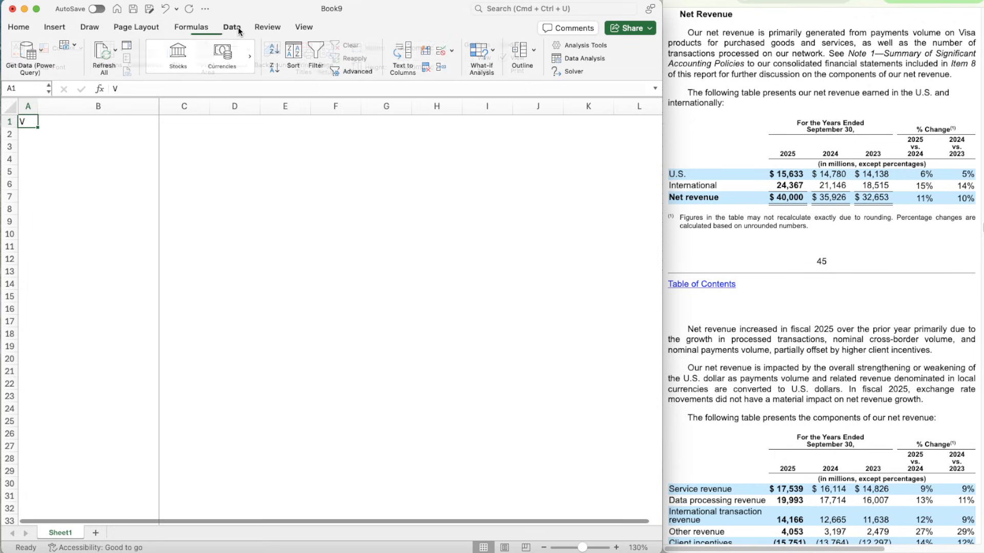
{"action": "left_click", "coordinate": [179, 56]}
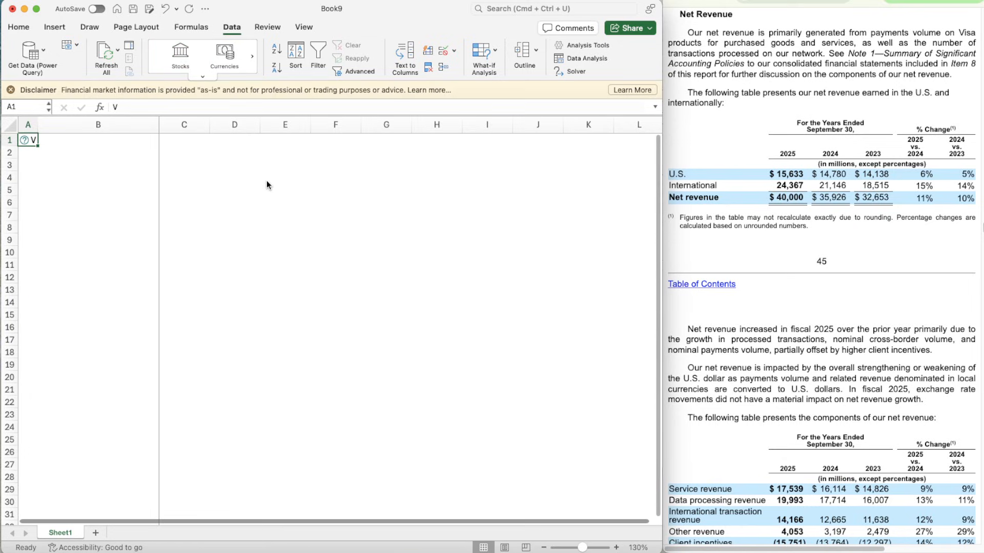
{"action": "left_click", "coordinate": [11, 91]}
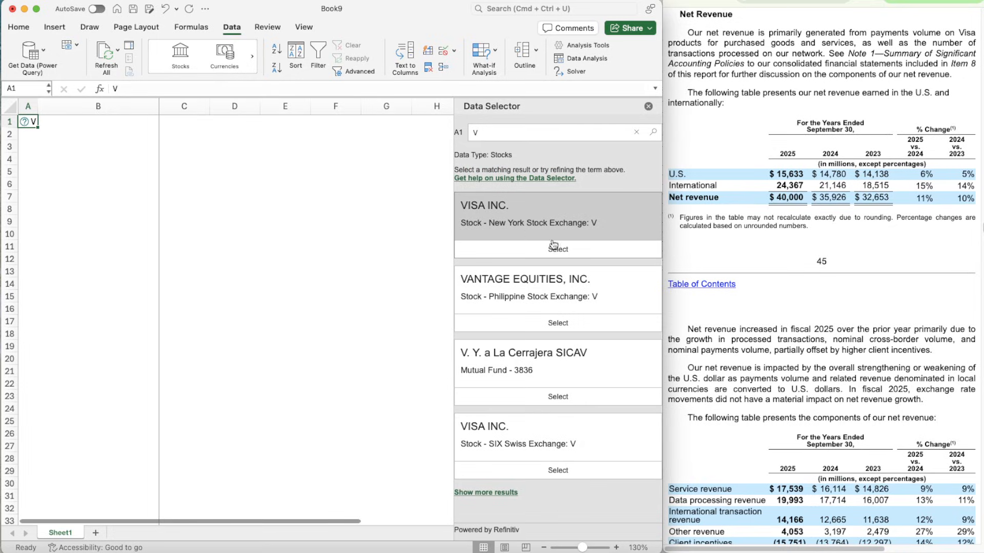
{"action": "left_click", "coordinate": [576, 250]}
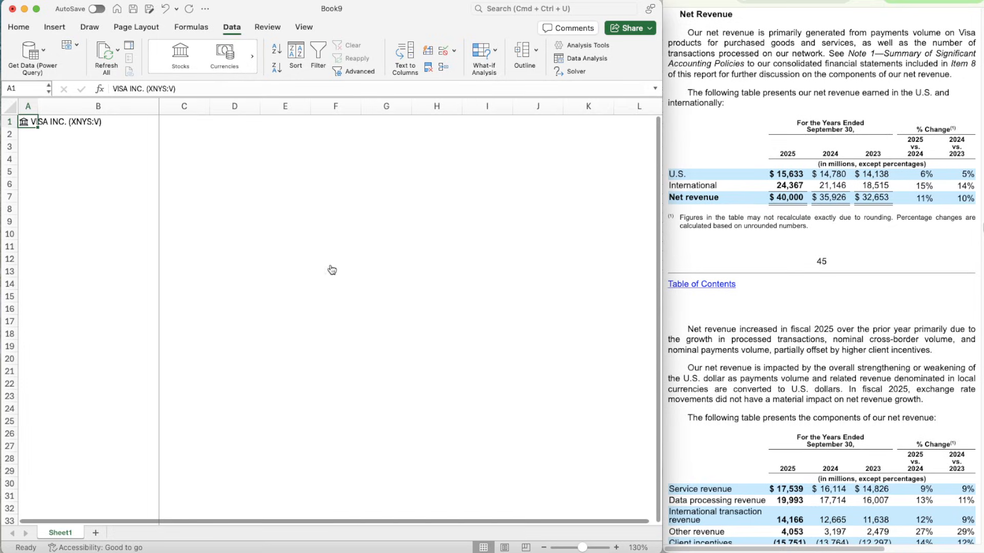
- Add the header labels "Ticker" in C2 and "Date" in C3
{"action": "left_click", "coordinate": [102, 159]}
{"action": "left_click", "coordinate": [178, 135]}
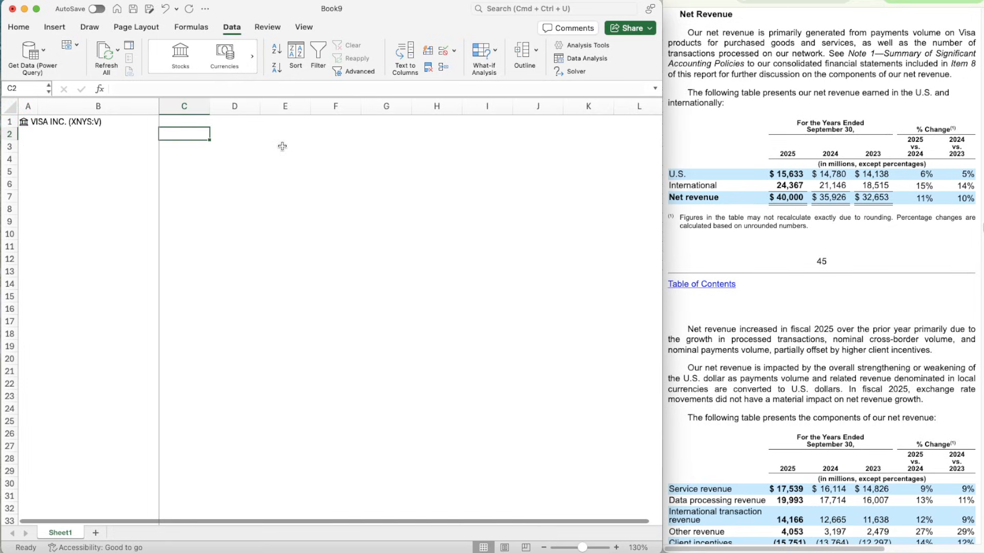
{"action": "key", "text": "Down"}
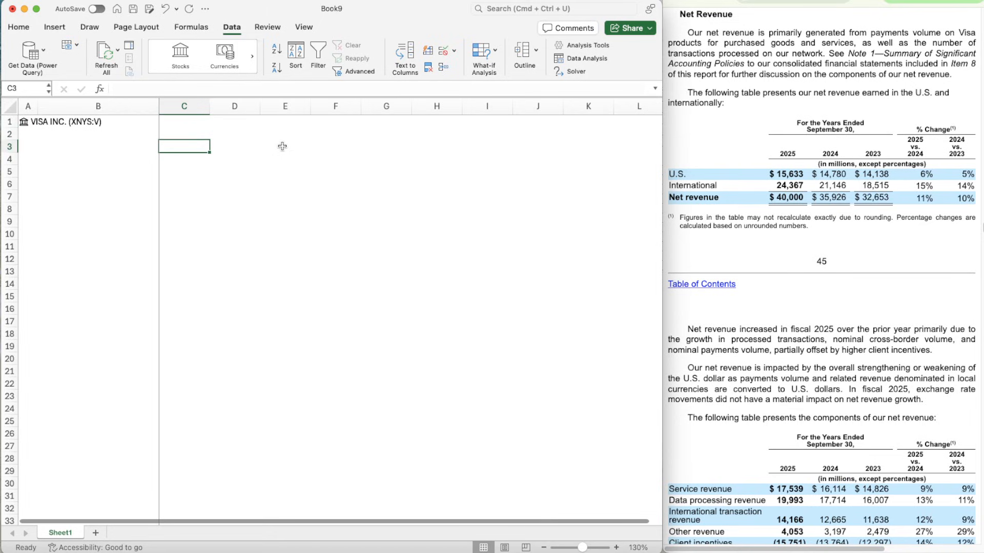
{"action": "key", "text": "Up"}
{"action": "type", "text": "Ticker"}
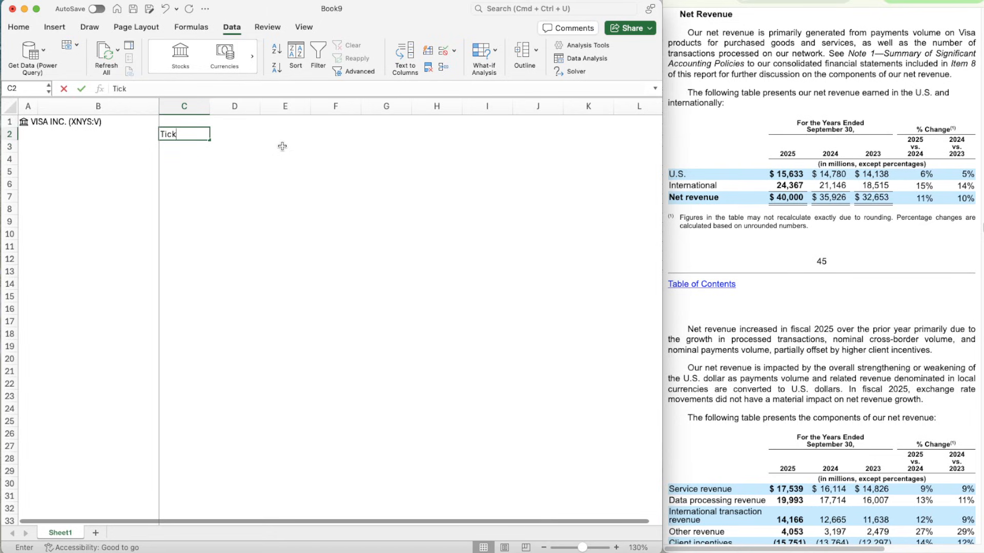
{"action": "key", "text": "Return"}
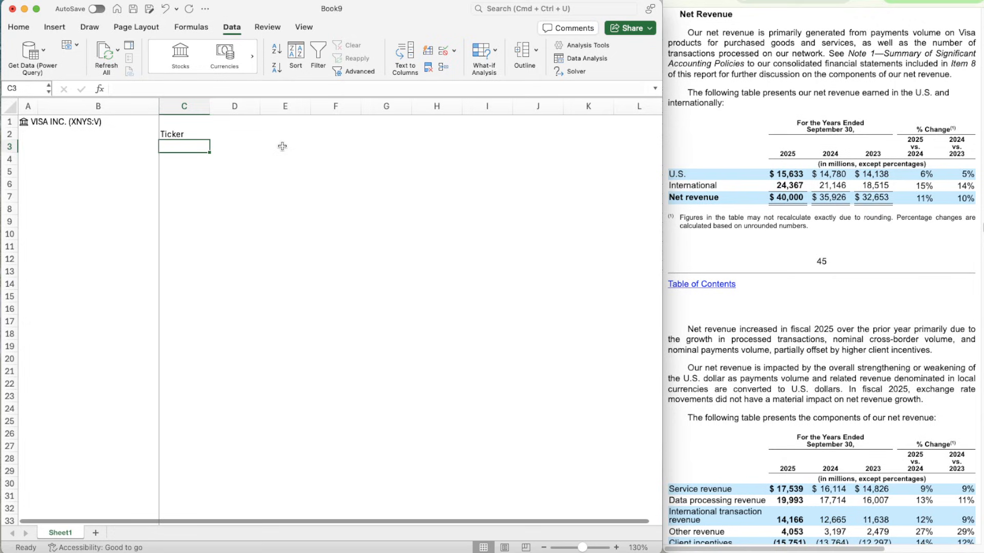
{"action": "type", "text": "Date"}
- Add the labels "Current" in F2 and "Implied" in F3
{"action": "key", "text": "Tab"}
{"action": "key", "text": "Tab"}
{"action": "key", "text": "Tab"}
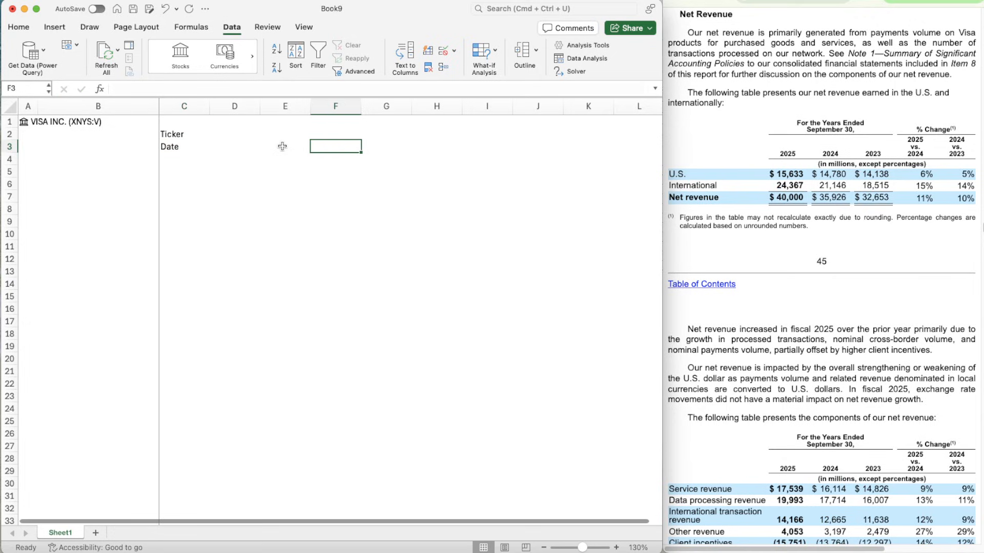
{"action": "key", "text": "Up"}
{"action": "key", "text": "Left"}
{"action": "key", "text": "Right"}
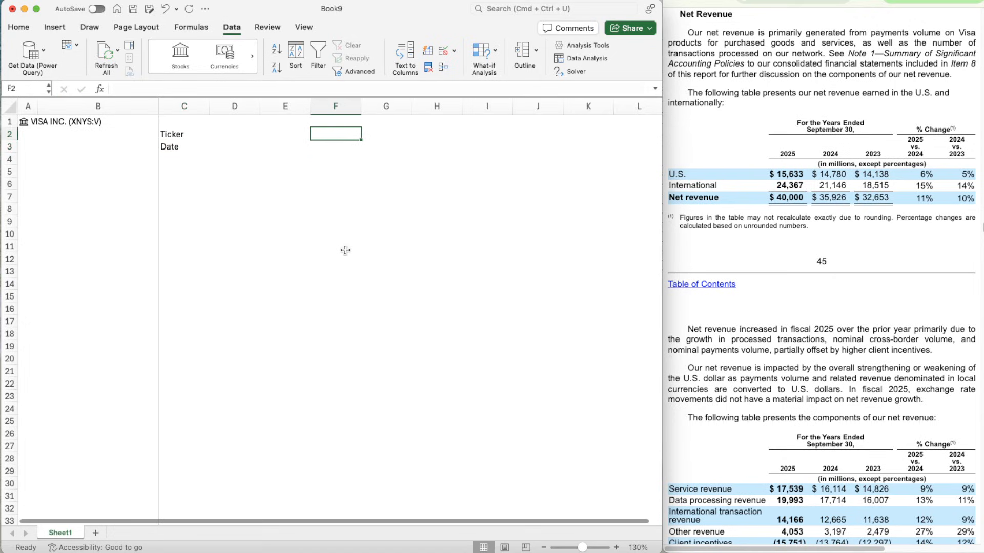
{"action": "type", "text": "Current"}
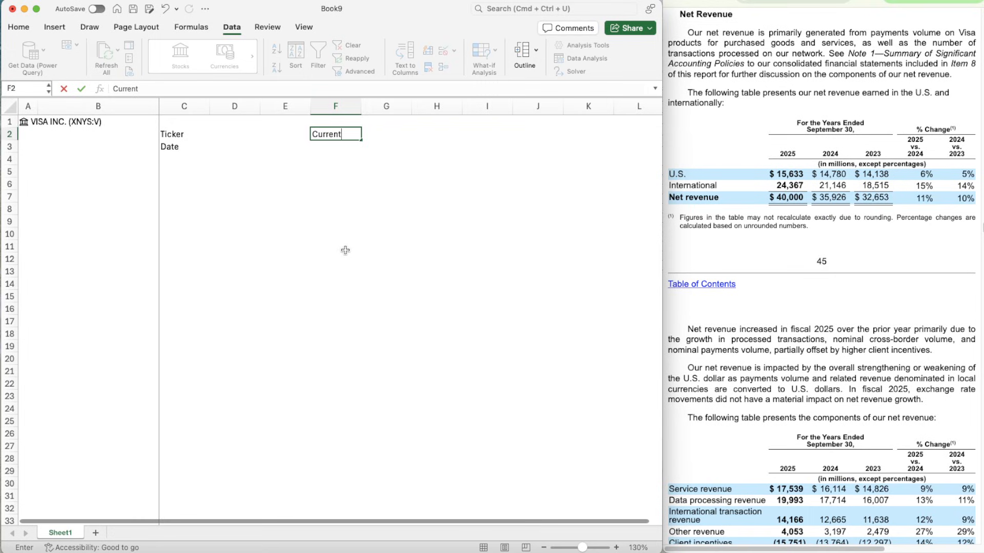
{"action": "key", "text": "Return"}
{"action": "type", "text": "Implied"}
{"action": "key", "text": "Return"}
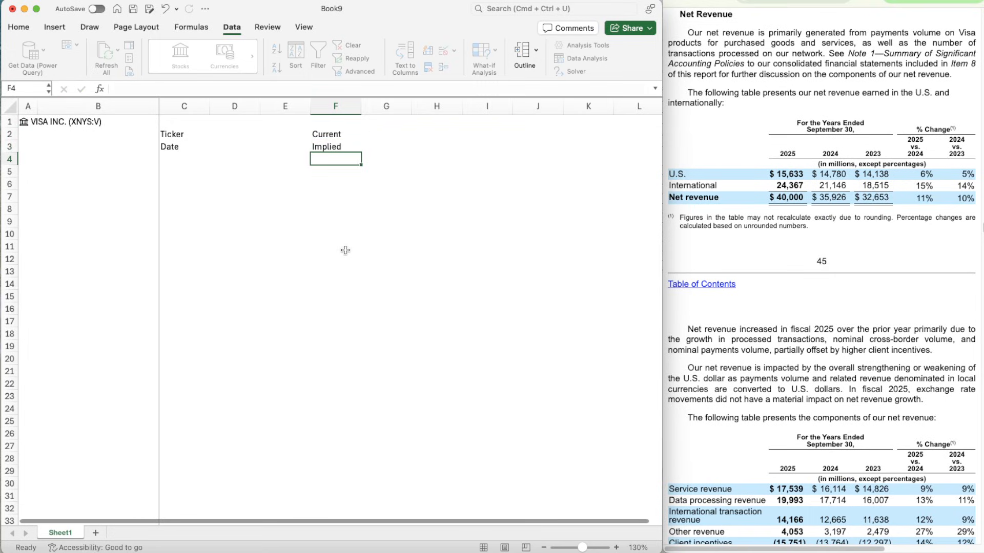
- Add the label "Up/Down" in I3
{"action": "key", "text": "Up"}
{"action": "key", "text": "Right"}
{"action": "key", "text": "Right"}
{"action": "key", "text": "Right"}
{"action": "key", "text": "Left"}
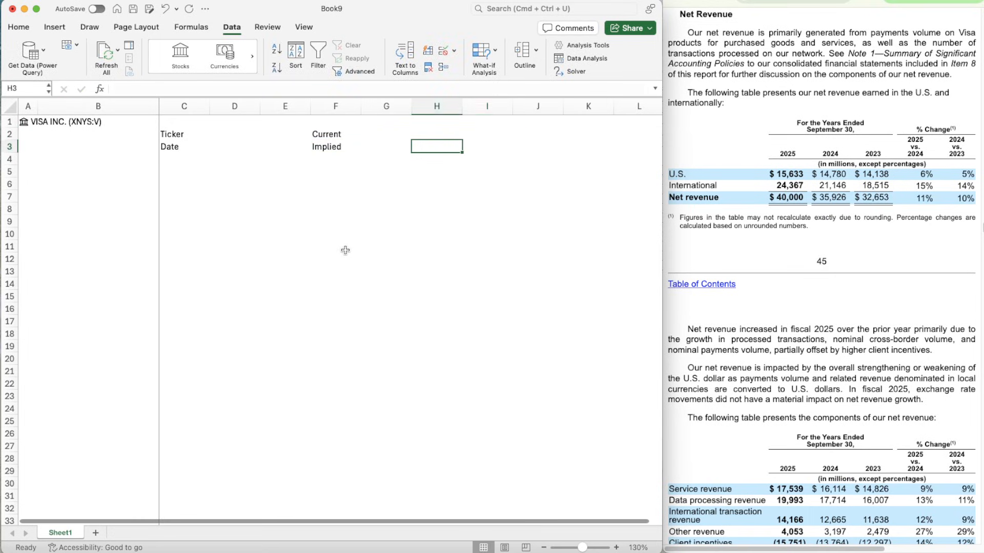
{"action": "key", "text": "Right"}
{"action": "type", "text": "Up/Down"}
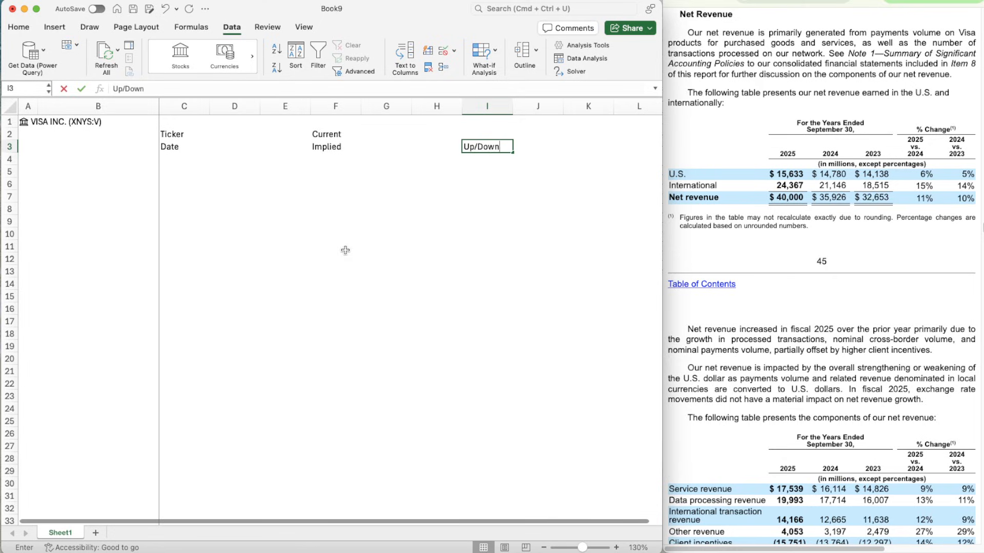
- Give the ticker and date input cells D2:D3 a light orange background fill
{"action": "key", "text": "Return"}
{"action": "key", "text": "Left"}
{"action": "key", "text": "Left"}
{"action": "key", "text": "Left"}
{"action": "key", "text": "Left"}
{"action": "key", "text": "Left"}
{"action": "key", "text": "Left"}
{"action": "key", "text": "Up"}
{"action": "key", "text": "Right"}
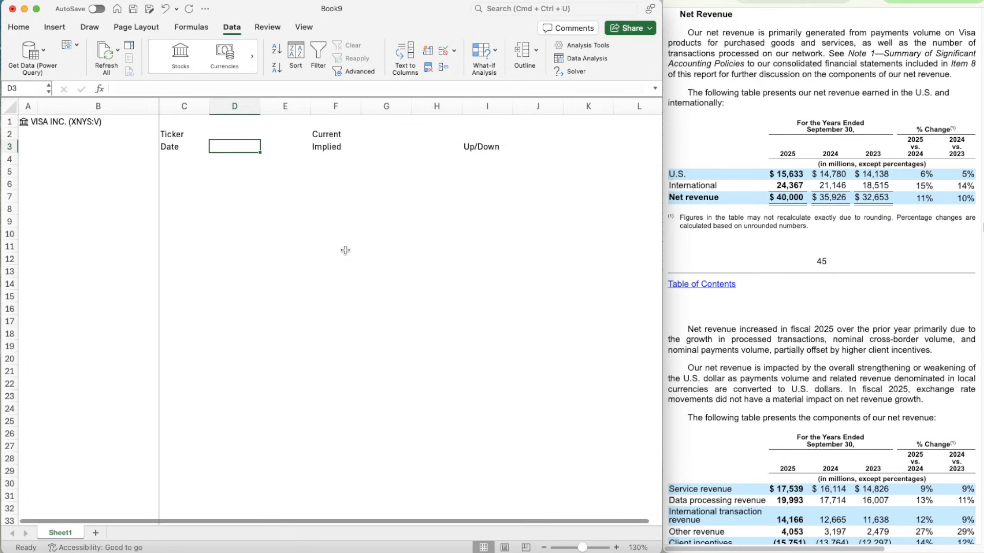
{"action": "key", "text": "shift+Up"}
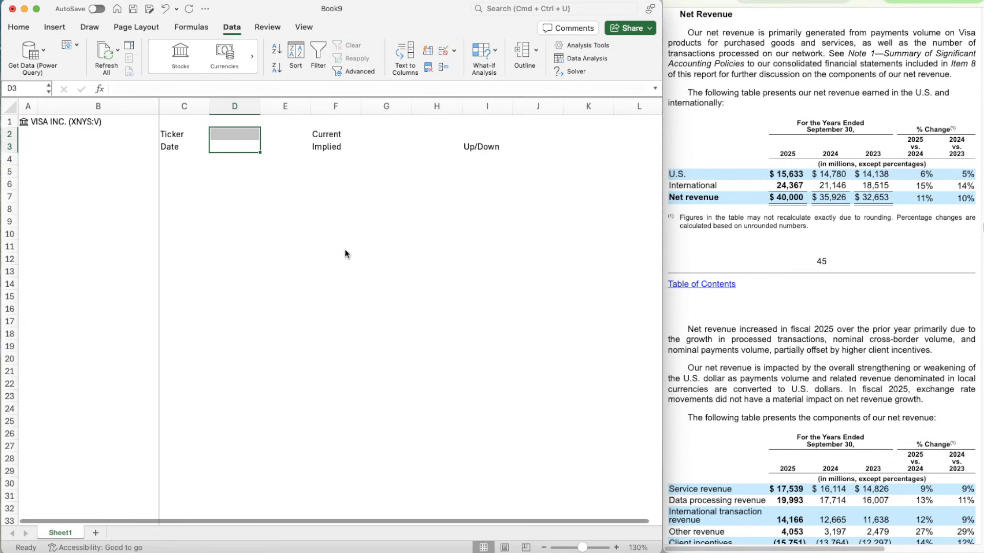
{"action": "key", "text": "super+1"}
{"action": "left_click", "coordinate": [623, 54]}
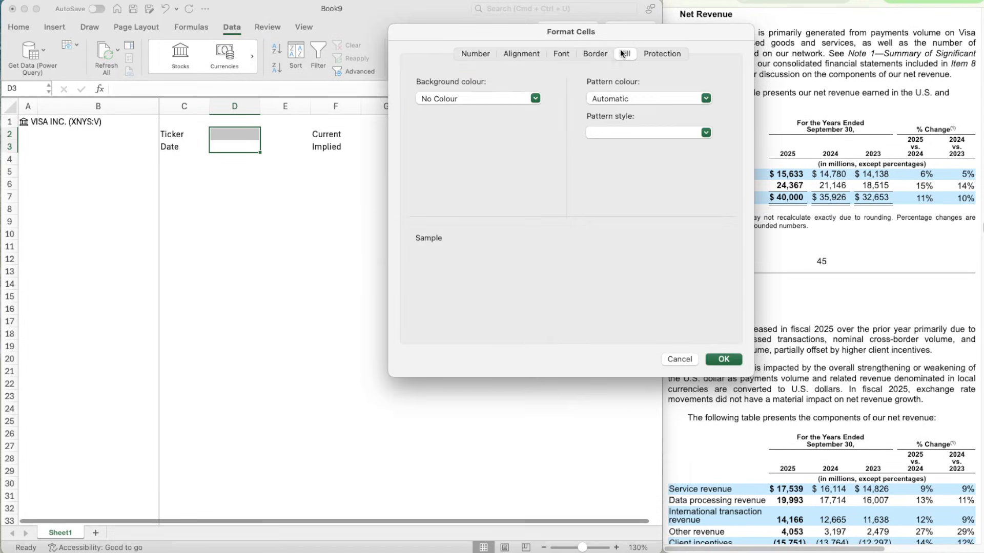
{"action": "left_click", "coordinate": [471, 99]}
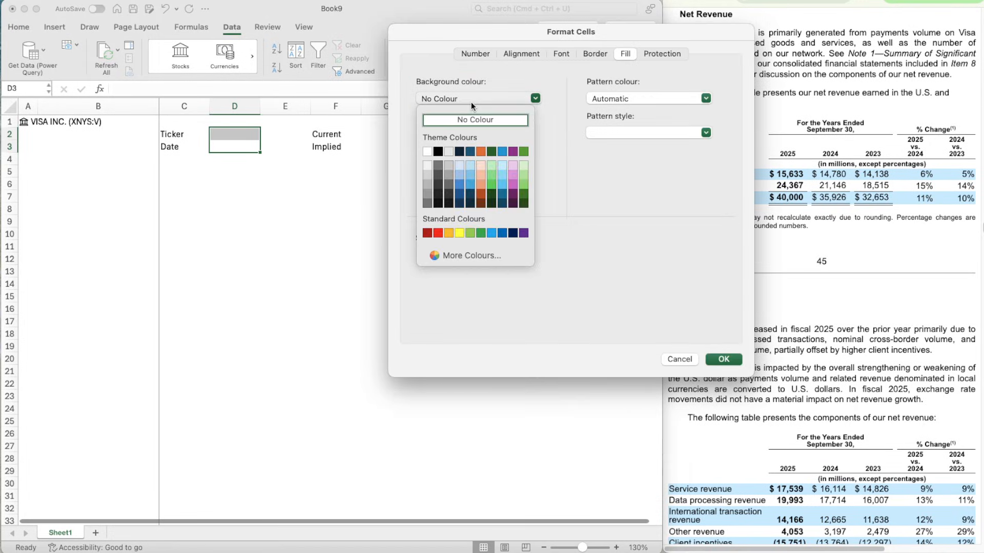
{"action": "left_click", "coordinate": [483, 162]}
{"action": "left_click", "coordinate": [617, 98]}
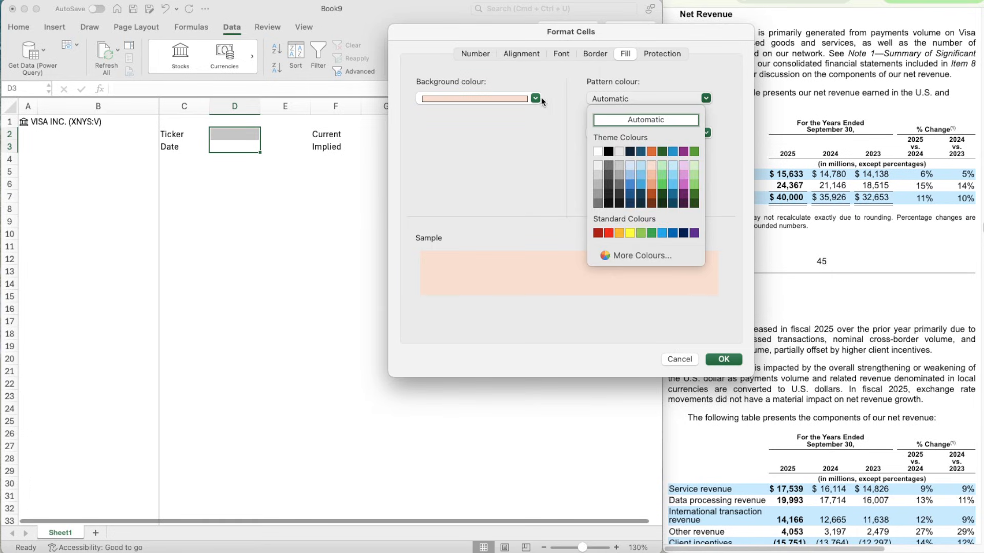
{"action": "left_click", "coordinate": [597, 99]}
- Add fine dotted outline and inside borders to D2:D3 and apply the cell formatting
{"action": "left_click", "coordinate": [593, 54]}
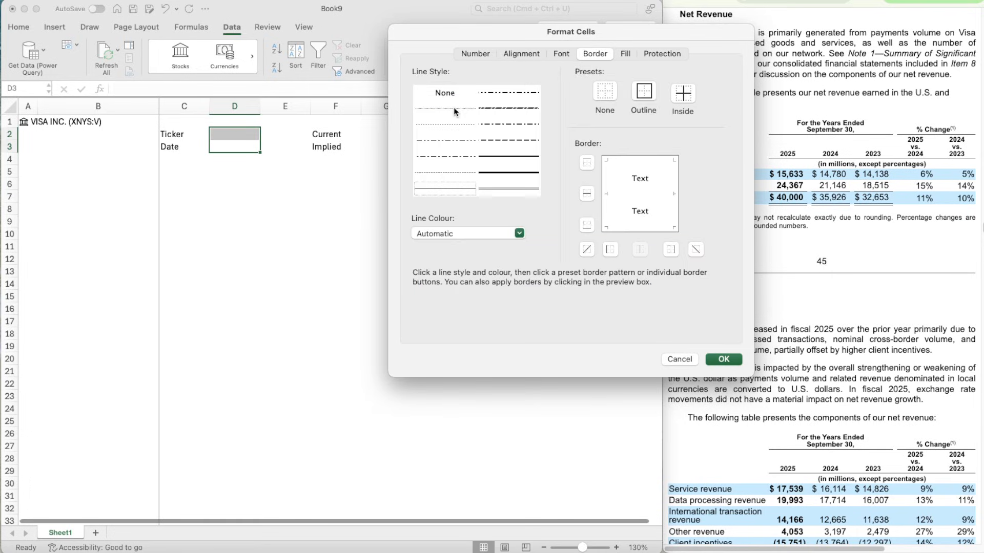
{"action": "left_click", "coordinate": [426, 110]}
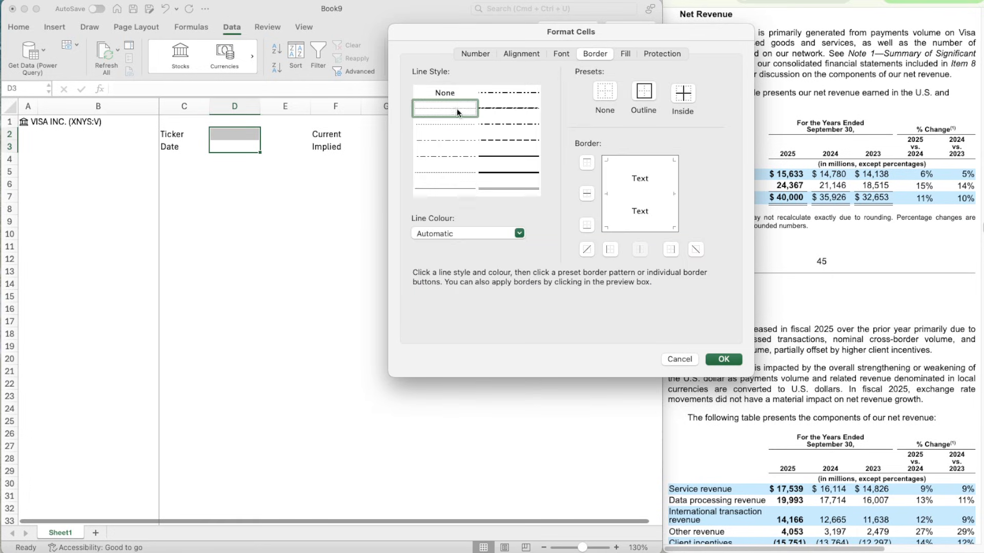
{"action": "left_click", "coordinate": [643, 95]}
{"action": "left_click", "coordinate": [680, 94]}
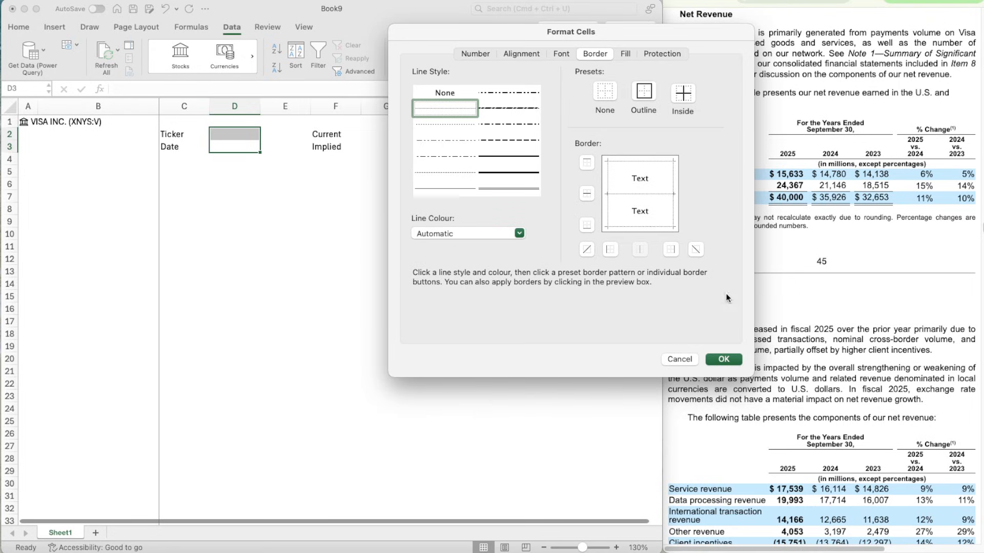
{"action": "key", "text": "Return"}
{"action": "left_click", "coordinate": [270, 149]}
{"action": "key", "text": "Left"}
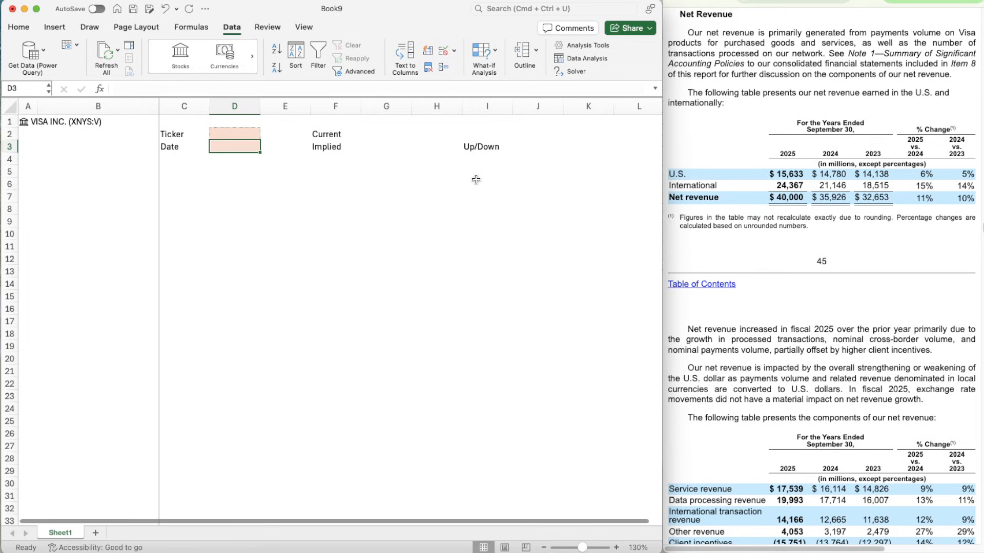
- Copy the formatted cells D2:D3 to G2:G3 beside the Current and Implied labels
{"action": "key", "text": "Up"}
{"action": "key", "text": "shift+Down"}
{"action": "key", "text": "super+c"}
{"action": "key", "text": "Right"}
{"action": "key", "text": "Right"}
{"action": "key", "text": "Right"}
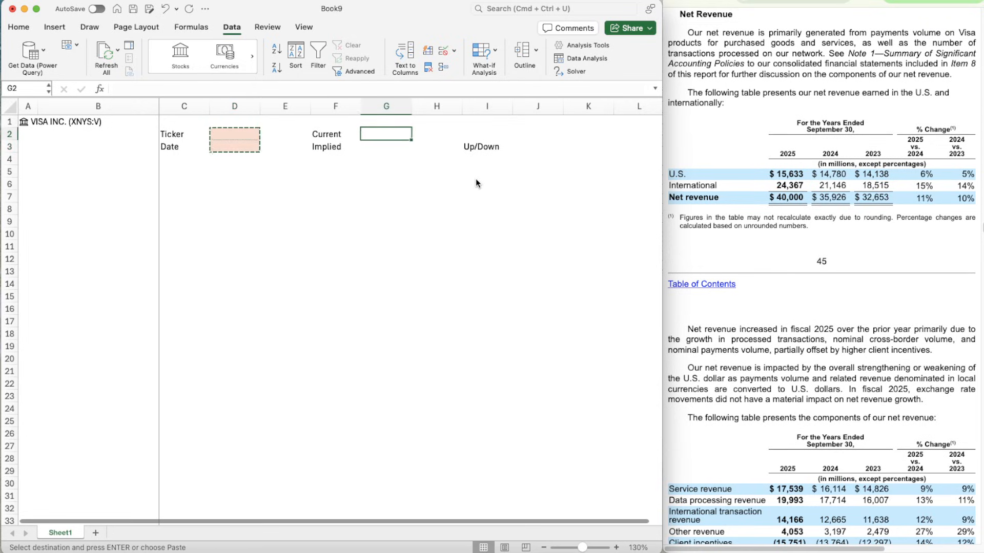
{"action": "key", "text": "super+v"}
- Copy the formatted cell G3 to J3 beside the Up/Down label
{"action": "key", "text": "Right"}
{"action": "key", "text": "Down"}
{"action": "key", "text": "Left"}
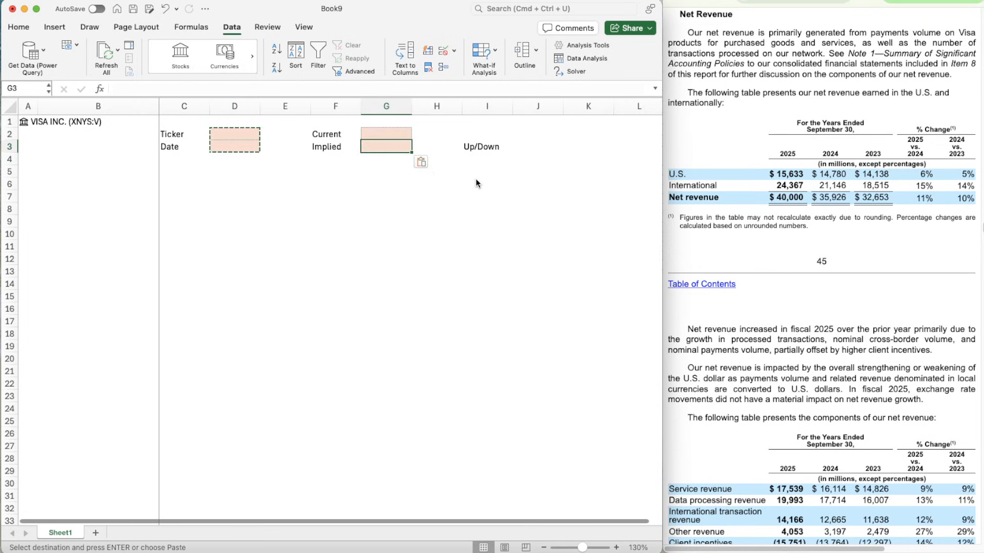
{"action": "key", "text": "super+c"}
{"action": "key", "text": "Right"}
{"action": "key", "text": "Right"}
{"action": "key", "text": "Right"}
{"action": "key", "text": "super+v"}
- Enter a formula in D2 that pulls the ticker field from the stock data in A1
{"action": "key", "text": "Left"}
{"action": "key", "text": "Left"}
{"action": "key", "text": "Left"}
{"action": "key", "text": "Left"}
{"action": "key", "text": "Left"}
{"action": "key", "text": "Left"}
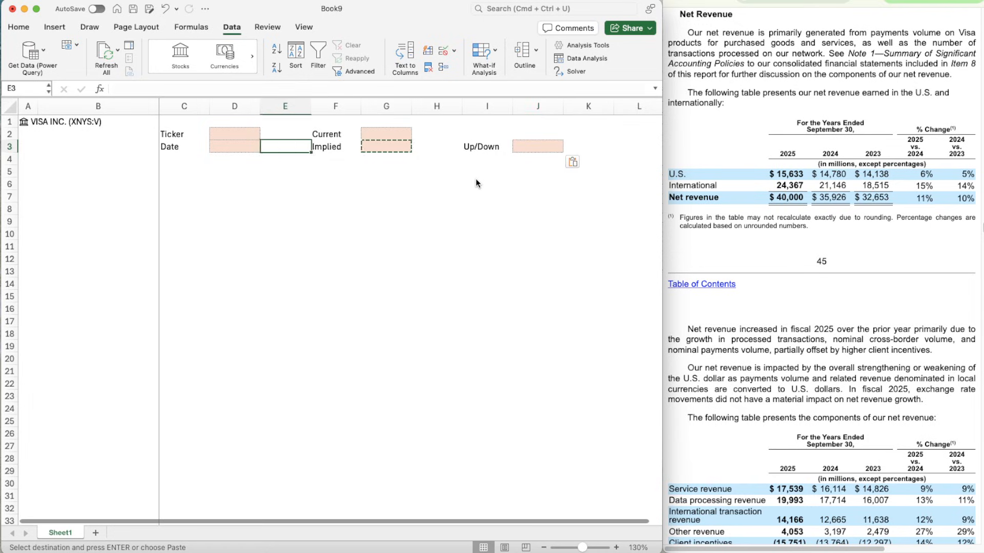
{"action": "key", "text": "Up"}
{"action": "type", "text": "=A1."}
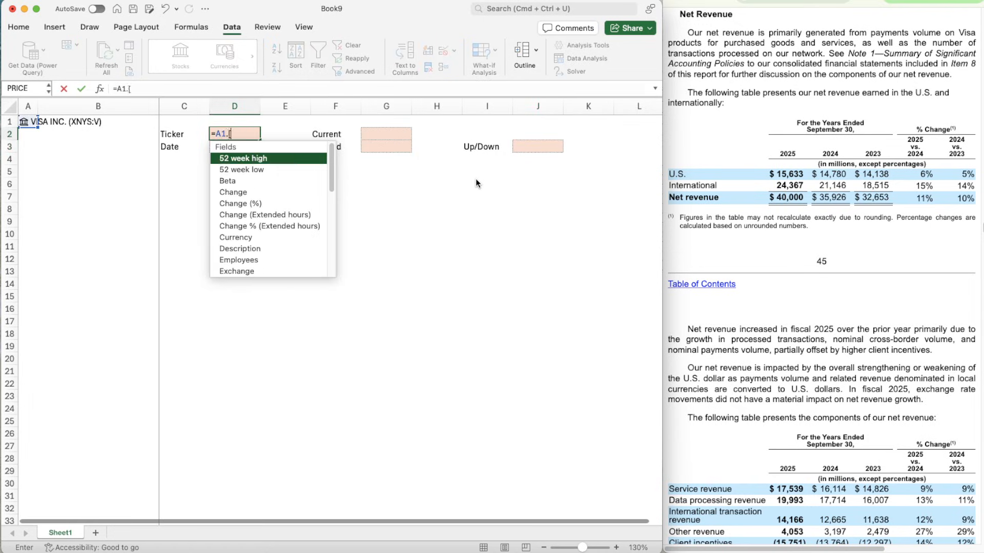
{"action": "type", "text": "[Tick"}
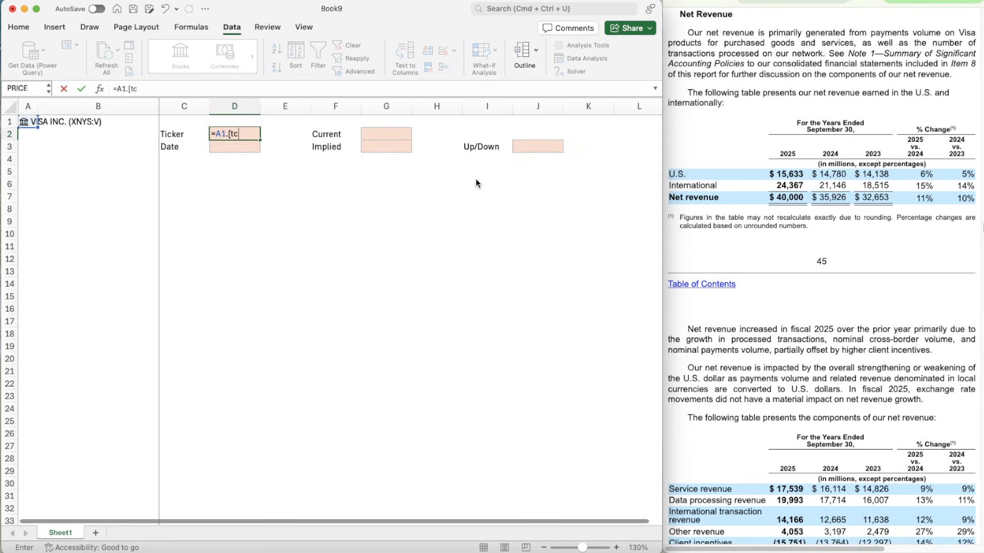
{"action": "key", "text": "Tab"}
{"action": "key", "text": "Return"}
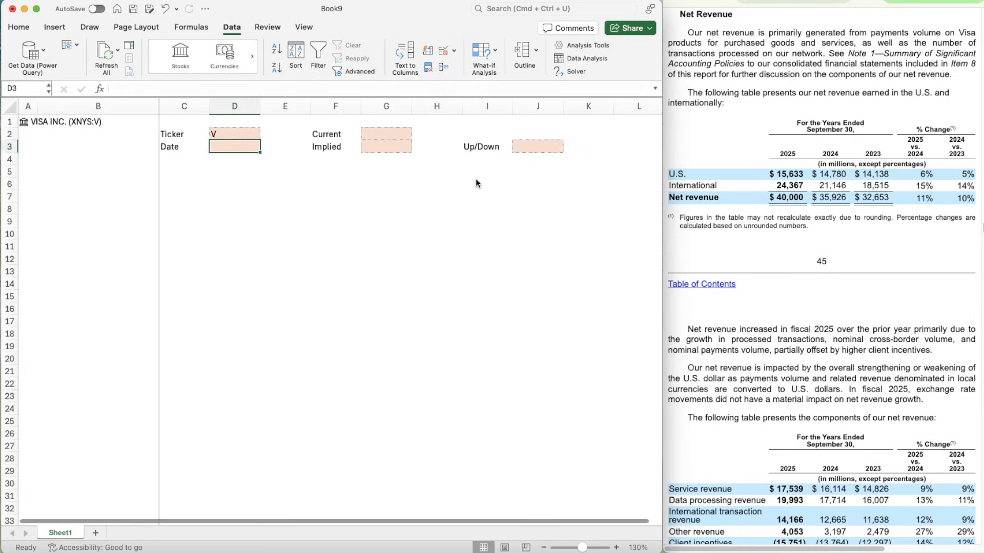
- Enter the date 07/12/2025 in D3
{"action": "key", "text": "Up"}
{"action": "key", "text": "Right"}
{"action": "key", "text": "Down"}
{"action": "key", "text": "Left"}
{"action": "type", "text": "0"}
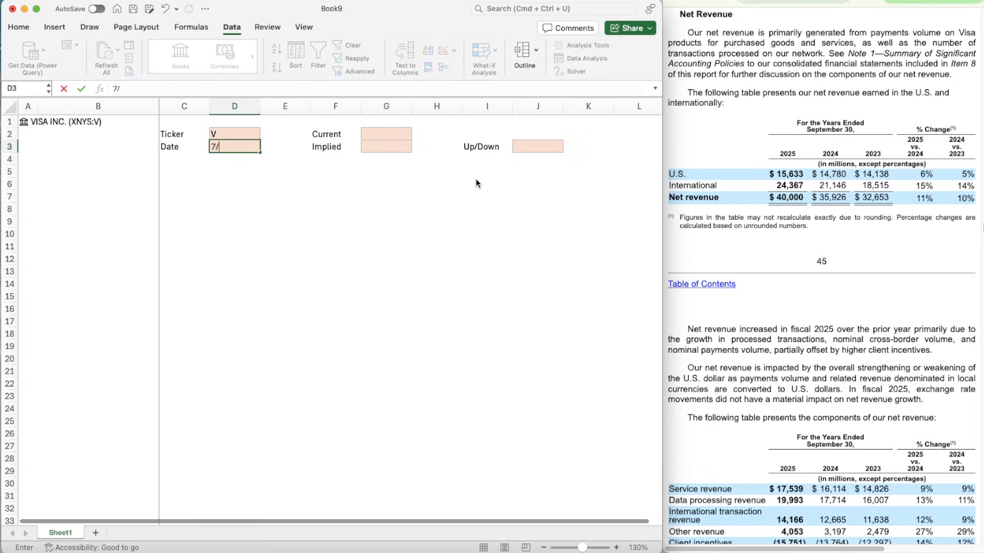
{"action": "key", "text": "BackSpace"}
{"action": "key", "text": "BackSpace"}
{"action": "type", "text": "0"}
{"action": "type", "text": "025"}
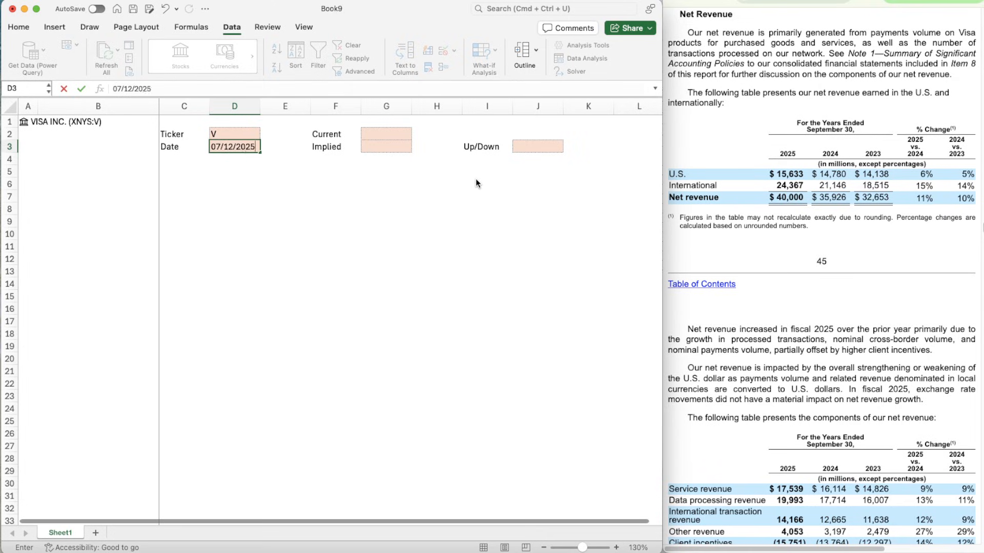
{"action": "key", "text": "Right"}
{"action": "key", "text": "Right"}
{"action": "key", "text": "Right"}
- Enter a formula in G2 that pulls the Price field from the stock data in A1
{"action": "key", "text": "Up"}
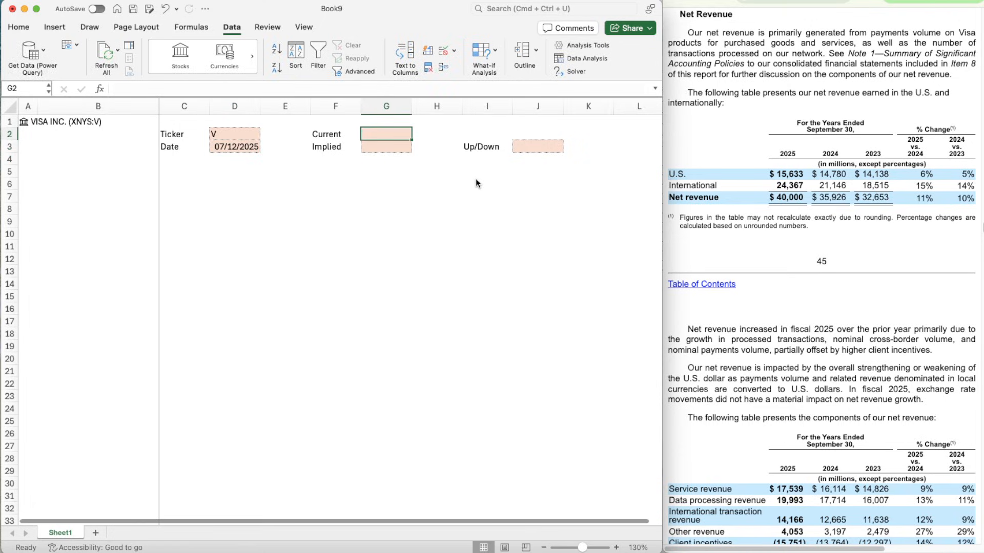
{"action": "type", "text": "=A1.["}
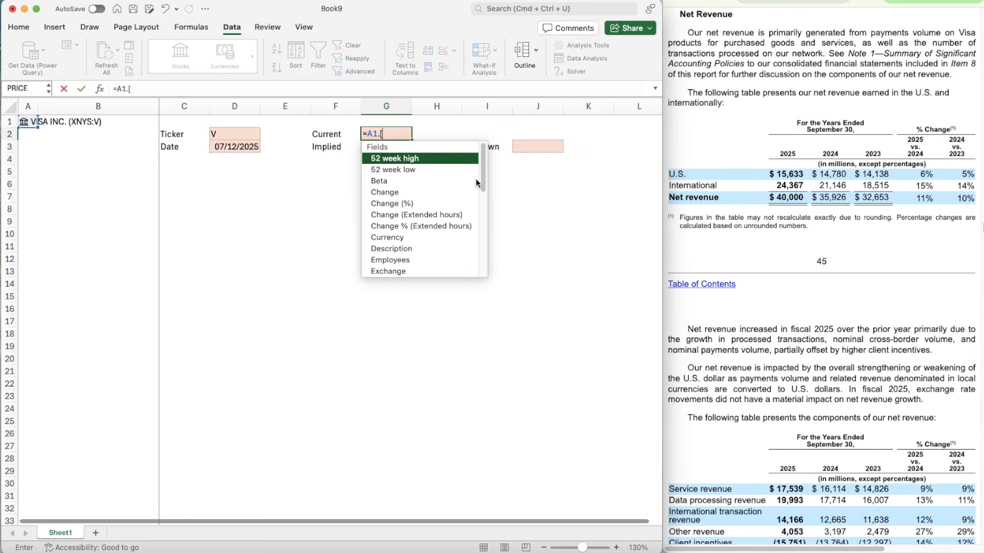
{"action": "type", "text": "Pr"}
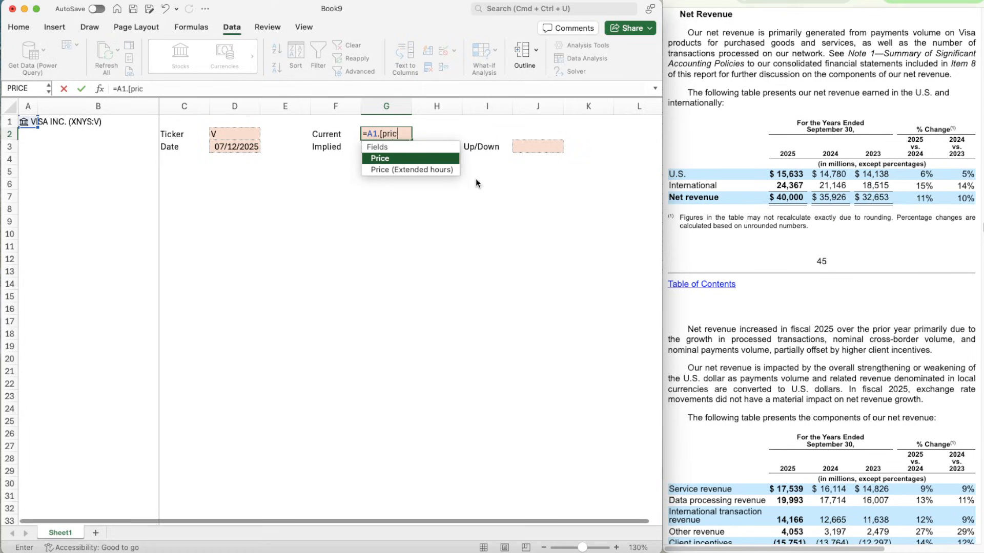
{"action": "key", "text": "Tab"}
{"action": "key", "text": "Return"}
{"action": "key", "text": "Left"}
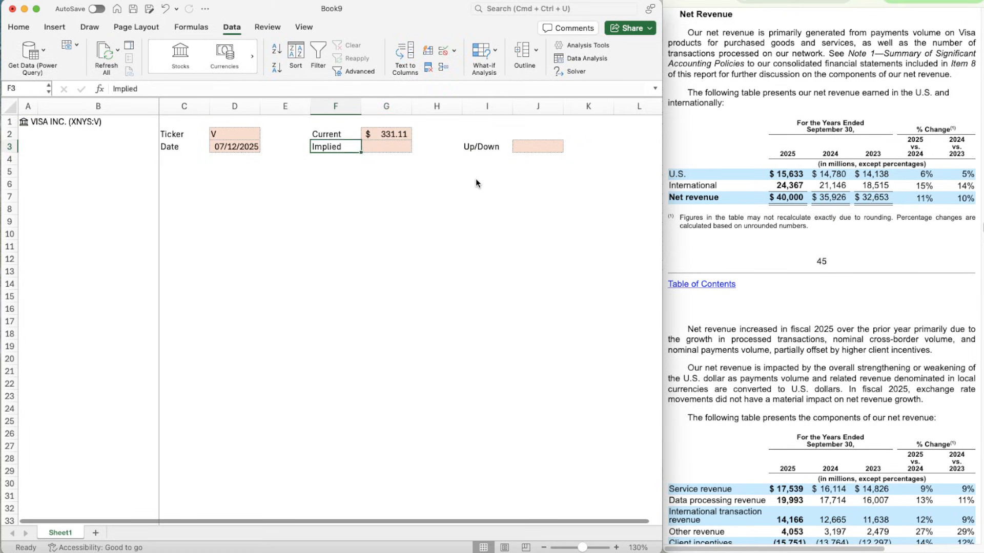
{"action": "key", "text": "Right"}
{"action": "key", "text": "Right"}
{"action": "key", "text": "Right"}
{"action": "key", "text": "Right"}
{"action": "key", "text": "Down"}
{"action": "key", "text": "Left"}
{"action": "key", "text": "Left"}
{"action": "key", "text": "Left"}
{"action": "key", "text": "Left"}
{"action": "key", "text": "Left"}
{"action": "key", "text": "Left"}
{"action": "key", "text": "Left"}
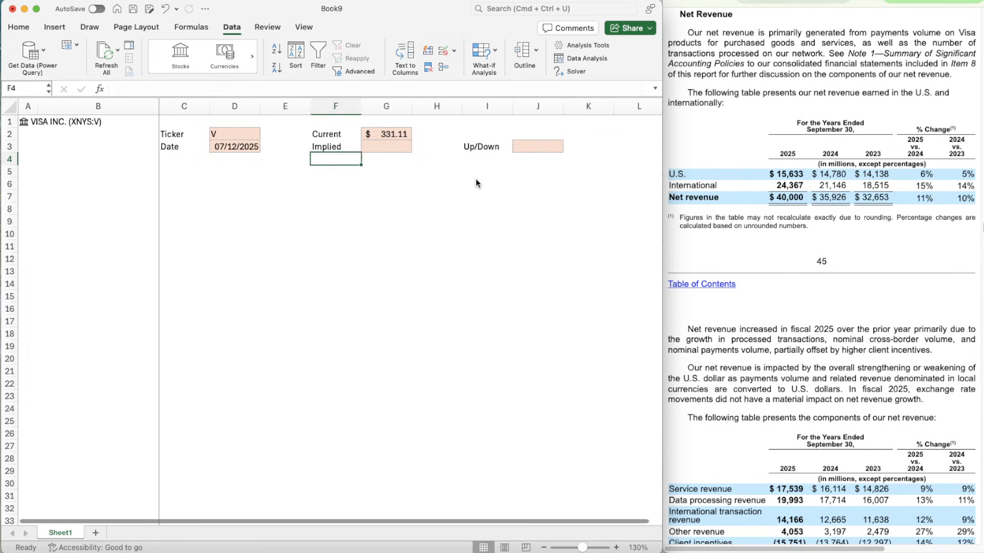
{"action": "key", "text": "Down"}
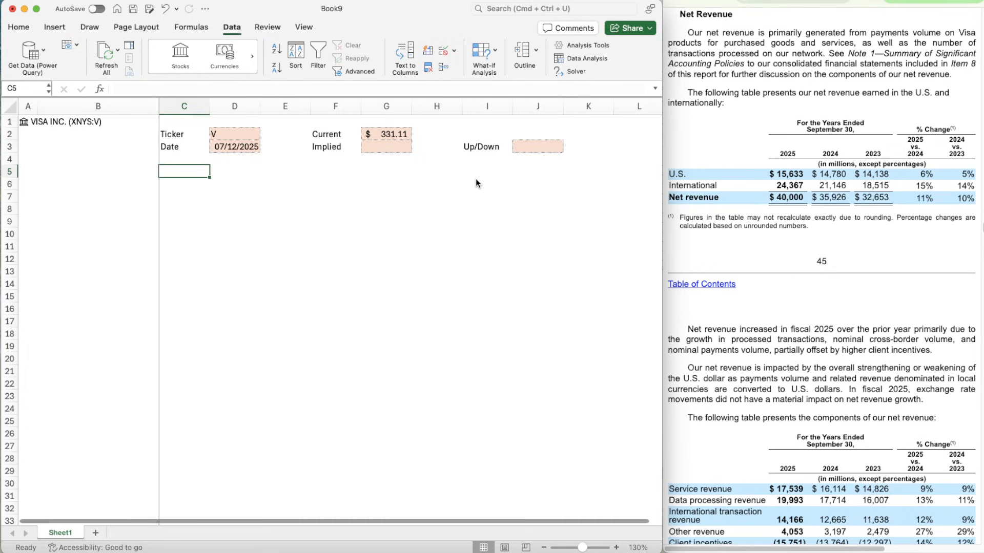
{"action": "key", "text": "Left"}
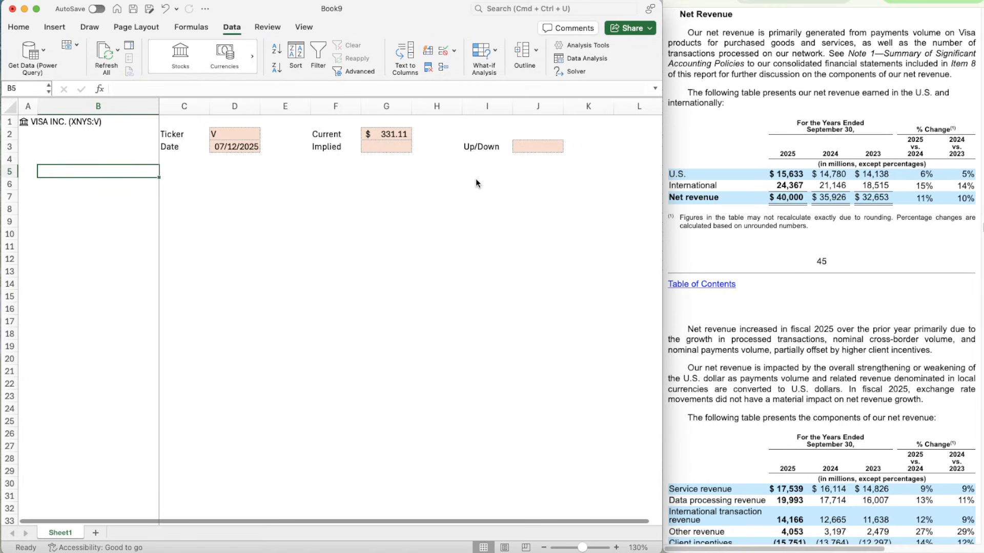
- Switch to the 10-K report and examine the table of net revenue components
{"action": "left_click", "coordinate": [786, 29]}
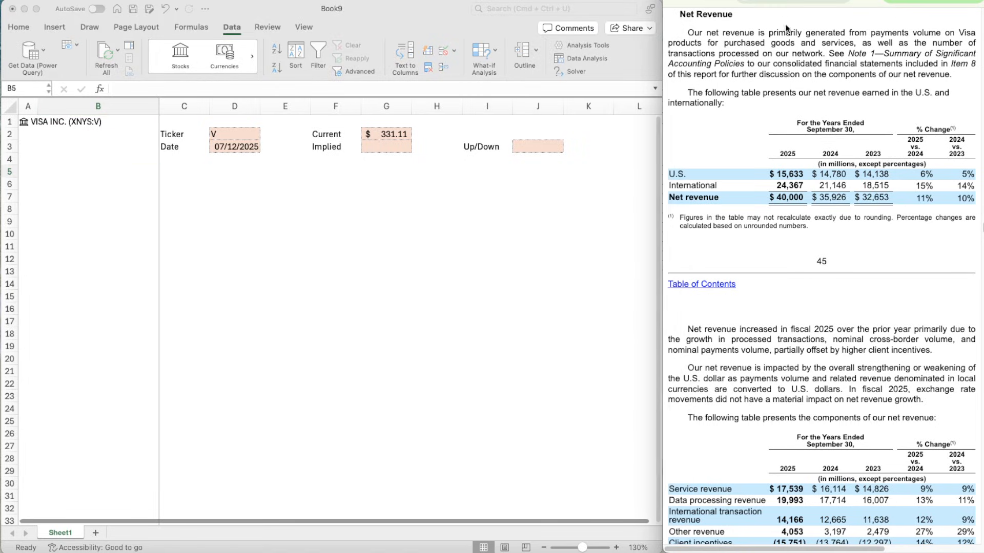
{"action": "scroll", "coordinate": [794, 256], "scroll_direction": "down", "scroll_amount": 10}
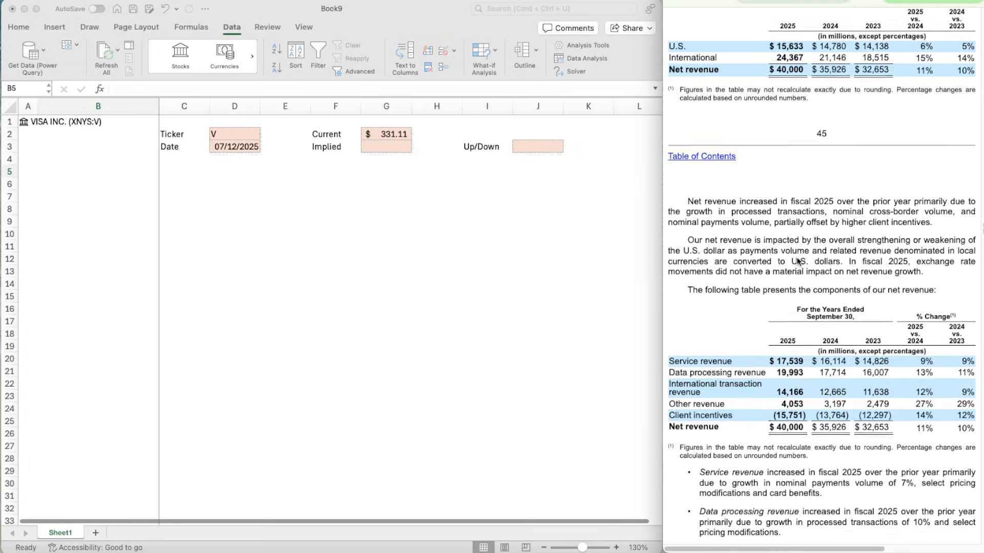
{"action": "scroll", "coordinate": [796, 257], "scroll_direction": "down", "scroll_amount": 1}
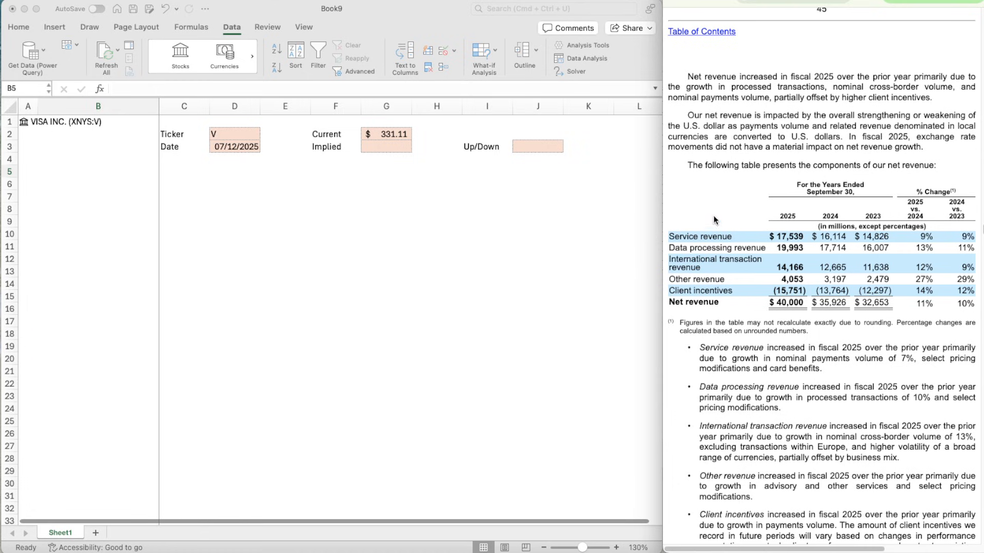
{"action": "scroll", "coordinate": [749, 313], "scroll_direction": "down", "scroll_amount": 2}
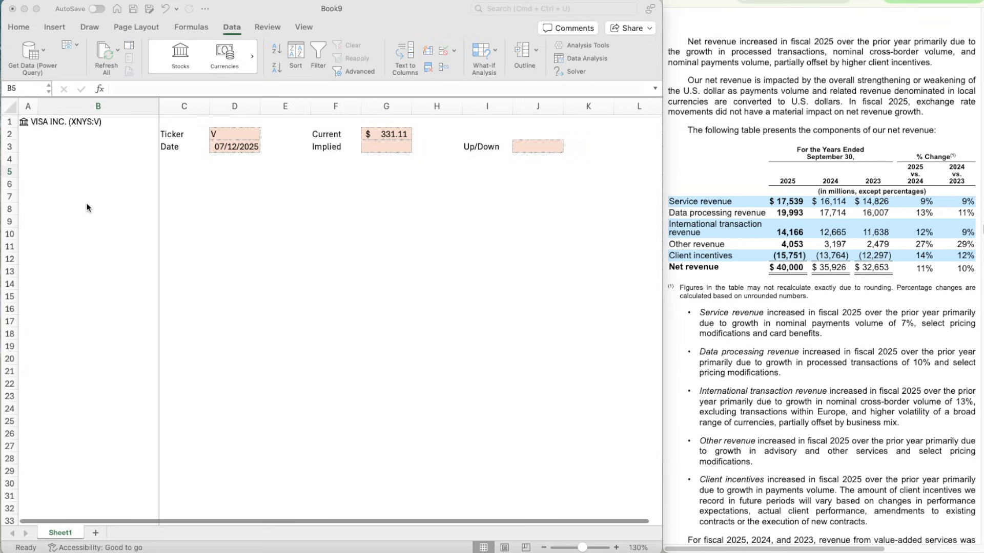
- Return to the workbook and enter the marker X in A5
{"action": "left_click", "coordinate": [95, 183]}
{"action": "key", "text": "Left"}
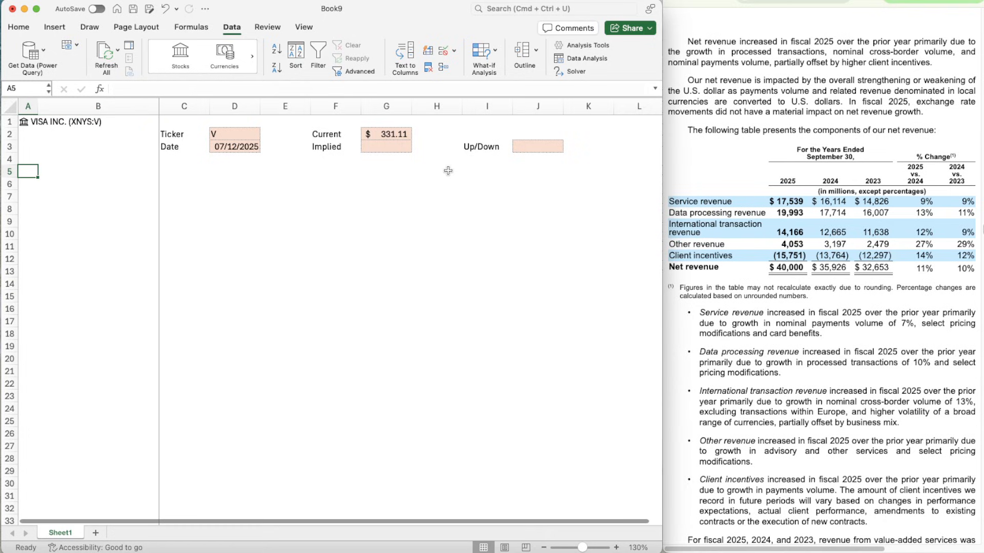
{"action": "type", "text": "X"}
{"action": "key", "text": "Right"}
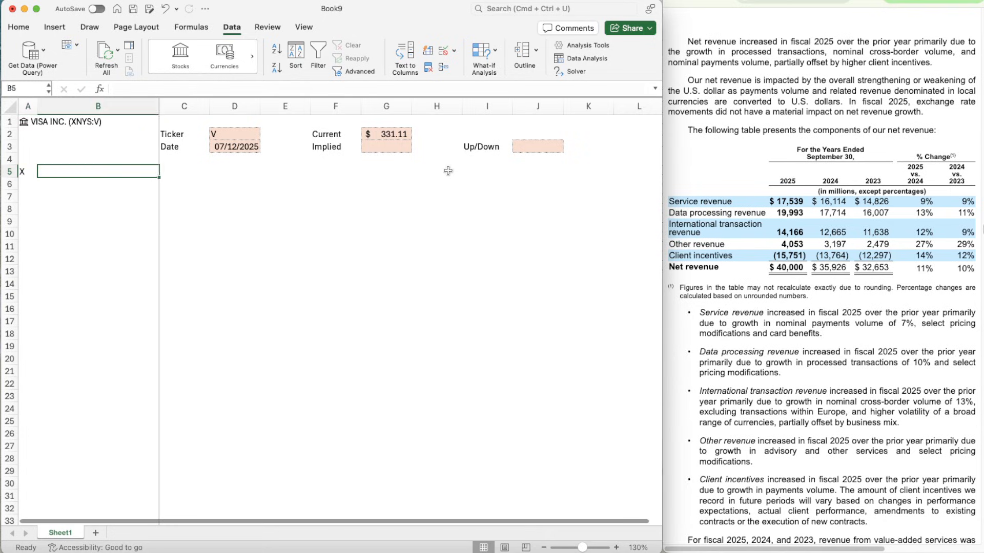
- Fill cells B5:K5 with a dark blue background colour to make a section header band
{"action": "key", "text": "shift+Right"}
{"action": "key", "text": "shift+Right"}
{"action": "key", "text": "shift+Right"}
{"action": "key", "text": "shift+Right"}
{"action": "key", "text": "shift+Right"}
{"action": "key", "text": "shift+Right"}
{"action": "key", "text": "shift+Right"}
{"action": "key", "text": "shift+Right"}
{"action": "key", "text": "shift+Right"}
{"action": "key", "text": "shift+Right"}
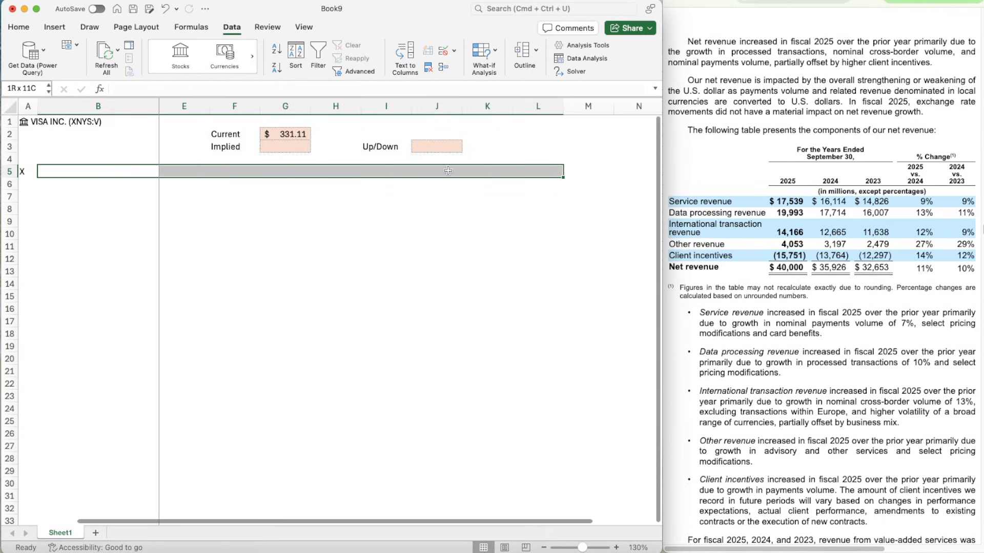
{"action": "key", "text": "shift+Left"}
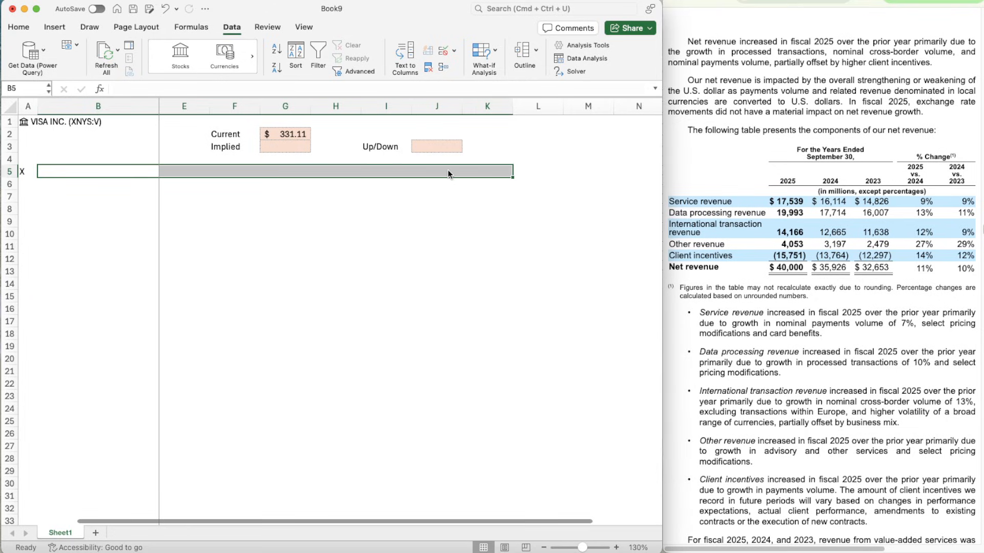
{"action": "key", "text": "super+1"}
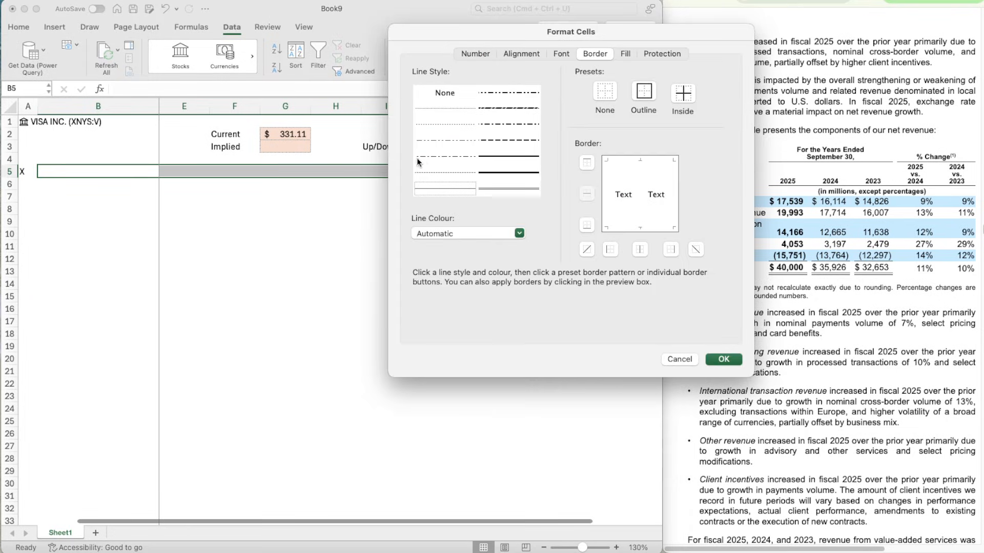
{"action": "left_click", "coordinate": [559, 54]}
{"action": "left_click", "coordinate": [621, 54]}
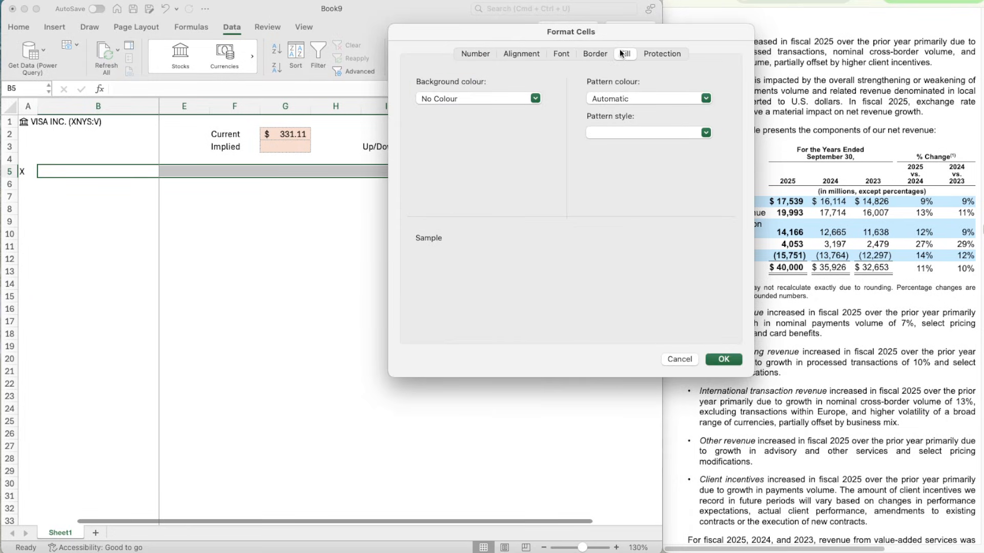
{"action": "left_click", "coordinate": [457, 98]}
{"action": "left_click", "coordinate": [473, 151]}
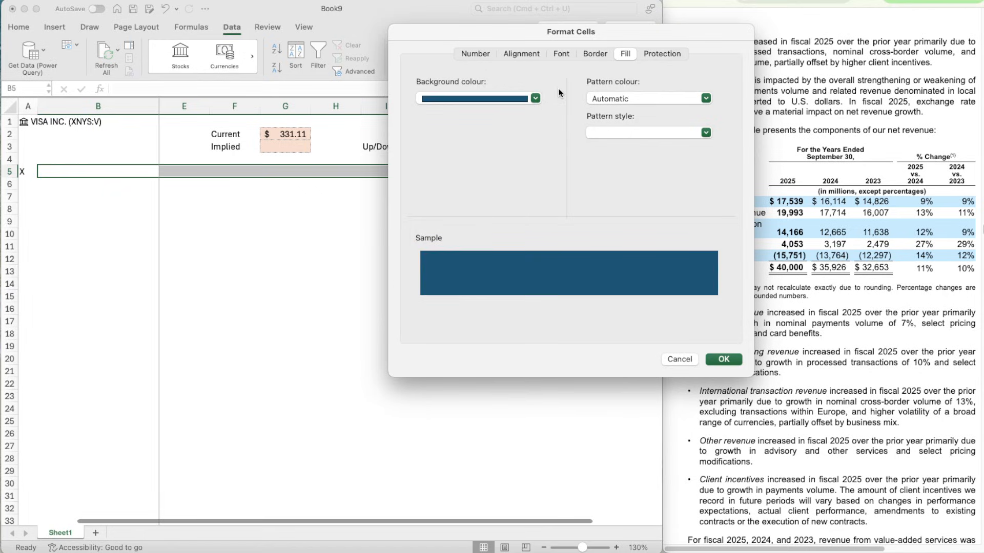
- Set the font of the B5:K5 header band to bold white and apply the cell formatting
{"action": "left_click", "coordinate": [563, 55]}
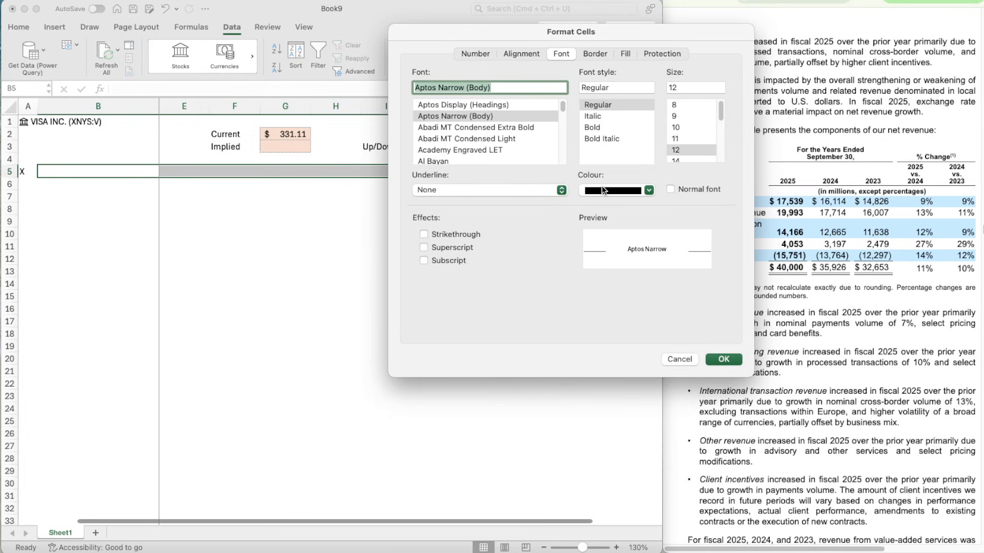
{"action": "left_click", "coordinate": [601, 185]}
{"action": "left_click", "coordinate": [593, 244]}
{"action": "key", "text": "Return"}
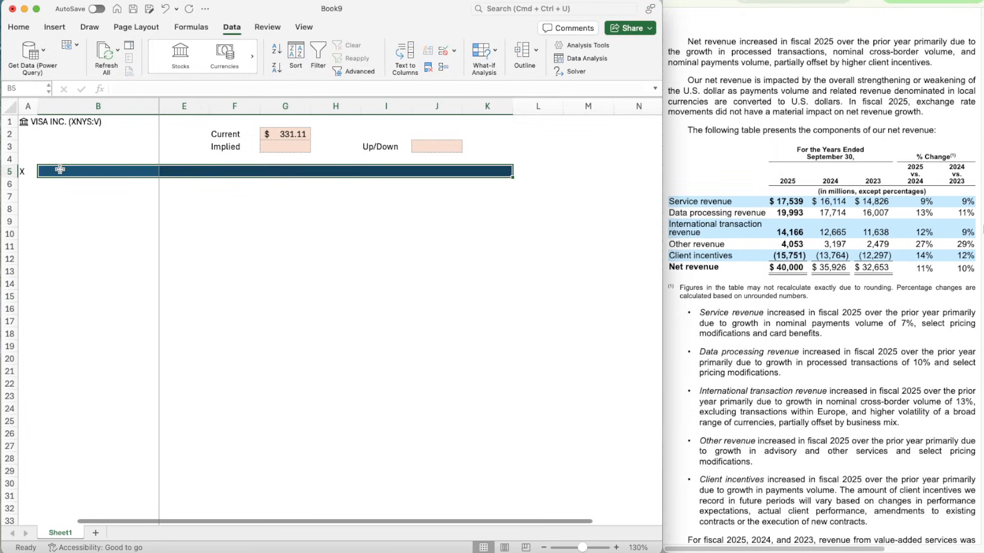
- Centre the contents of the whole of column A horizontally
{"action": "key", "text": "Left"}
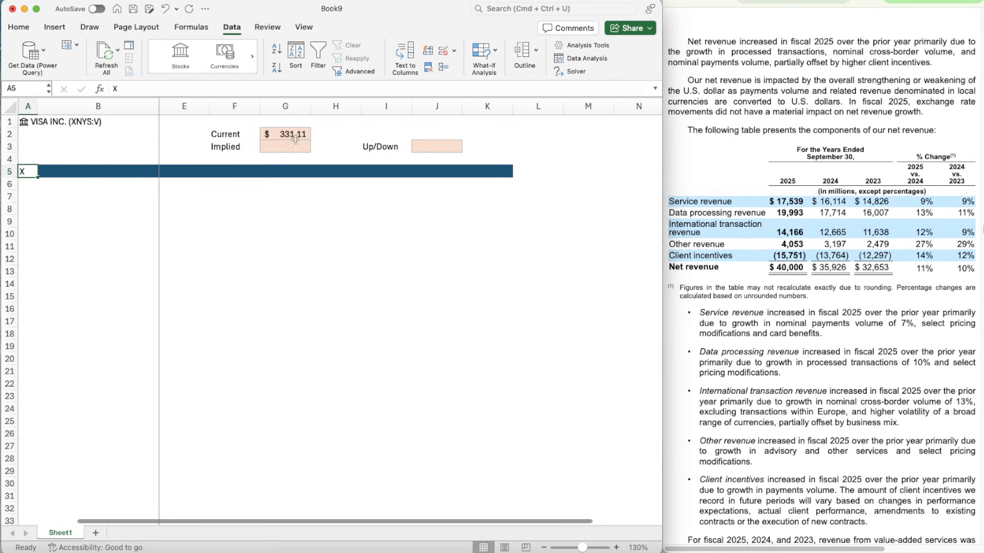
{"action": "left_click", "coordinate": [17, 27]}
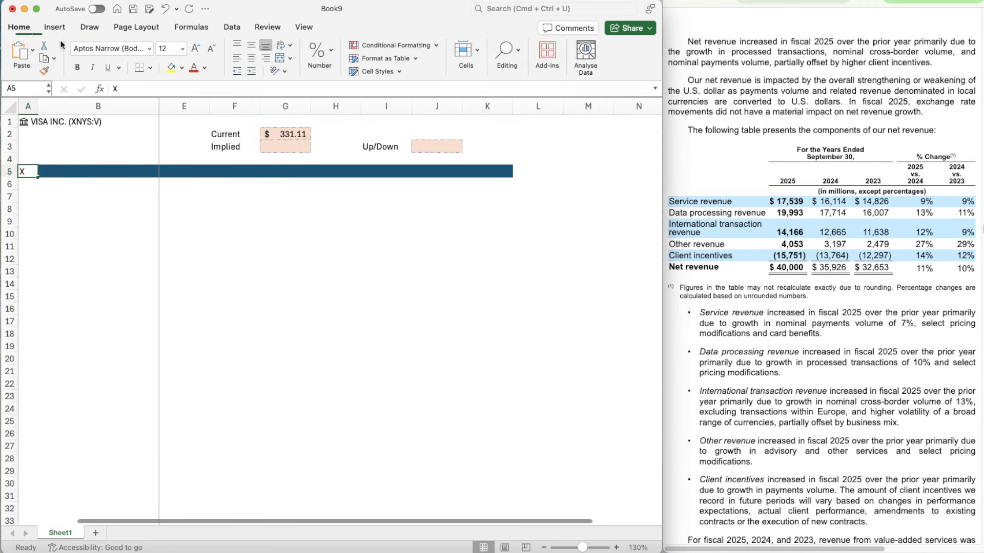
{"action": "key", "text": "shift+Up"}
{"action": "key", "text": "shift+Up"}
{"action": "key", "text": "shift+Up"}
{"action": "key", "text": "shift+Up"}
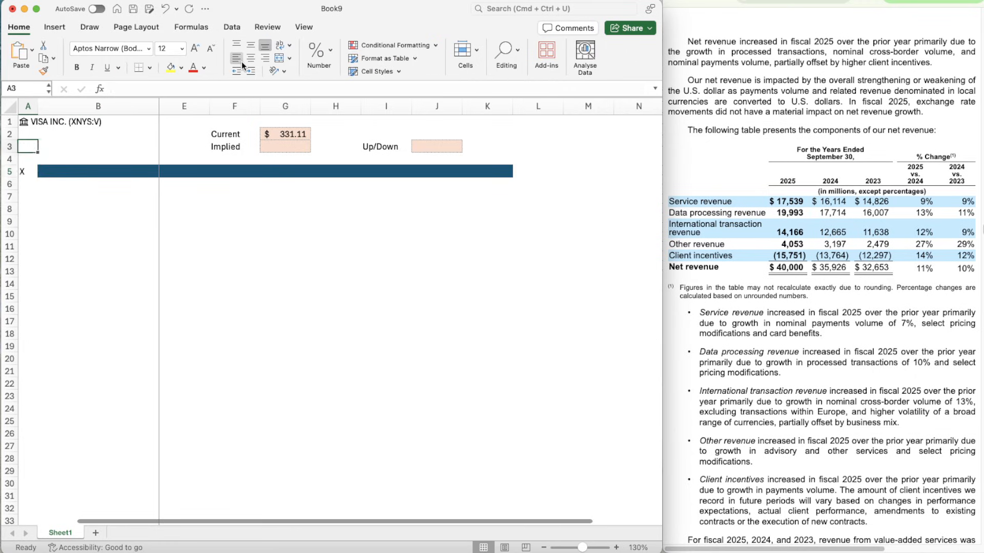
{"action": "key", "text": "ctrl+space"}
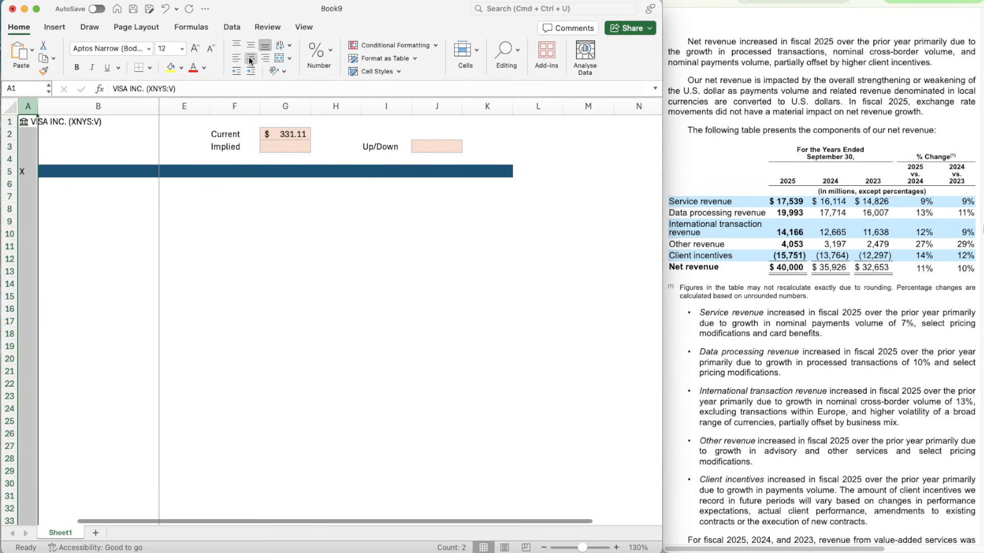
- Enter the section title Assumptions in B5 on the dark blue band
{"action": "left_click", "coordinate": [64, 171]}
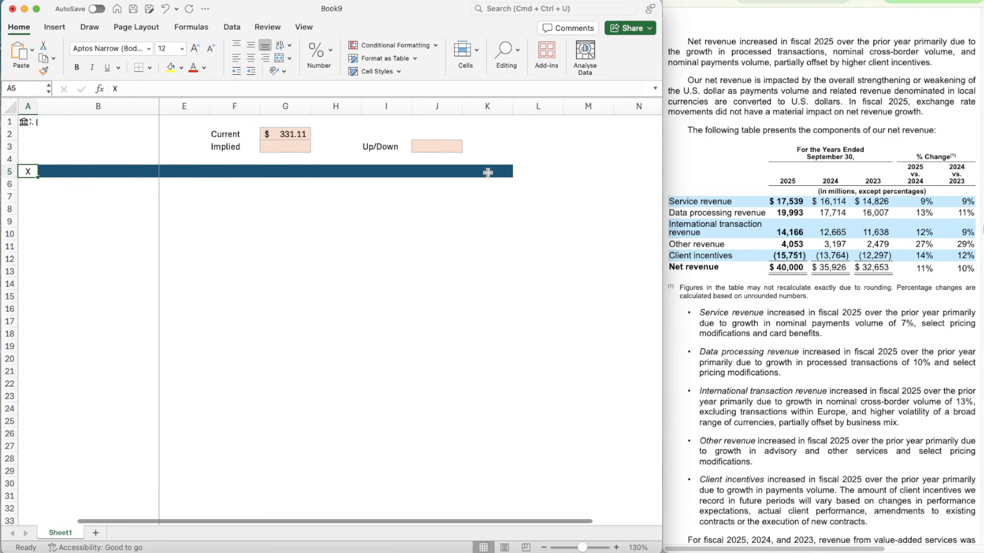
{"action": "type", "text": "Assumpt"}
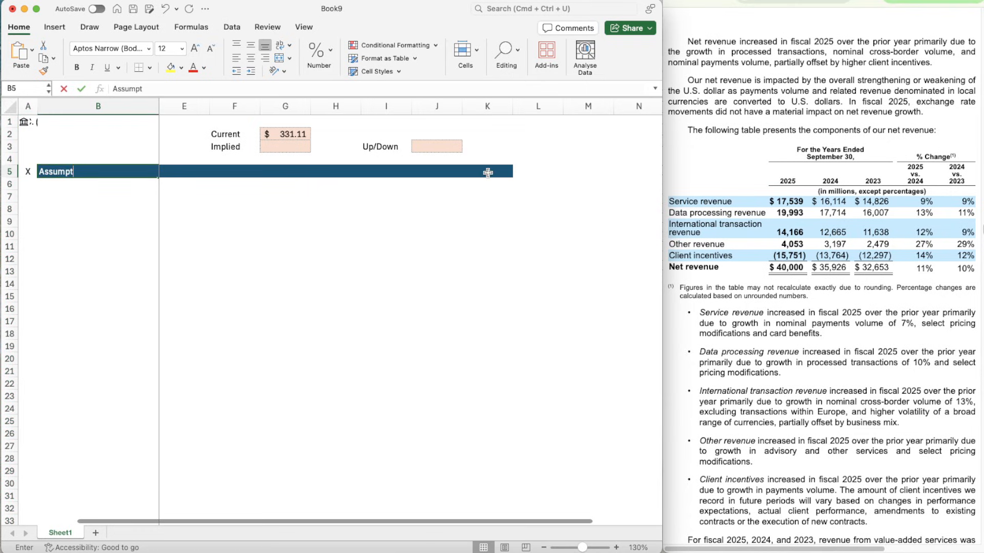
{"action": "type", "text": "ions"}
{"action": "key", "text": "Return"}
{"action": "key", "text": "Right"}
{"action": "key", "text": "Right"}
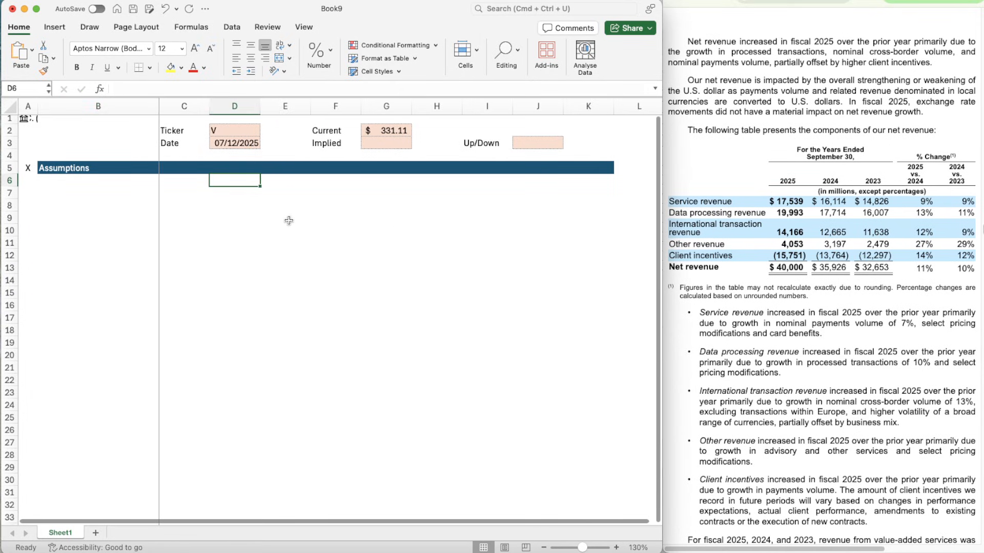
- Enter the heading Revenue Segment in B7 and make it bold
{"action": "left_click", "coordinate": [78, 181]}
{"action": "key", "text": "Down"}
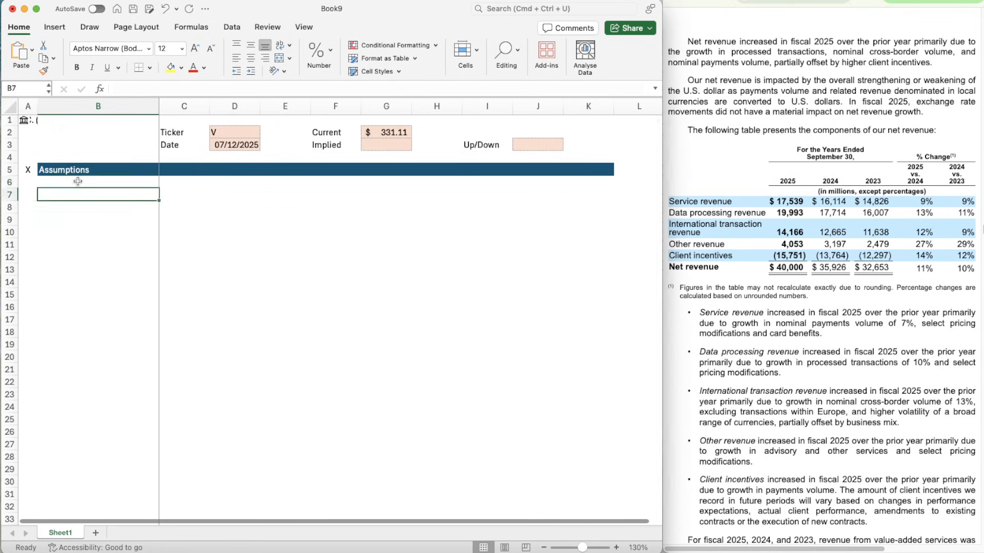
{"action": "type", "text": "Revenue Seg"}
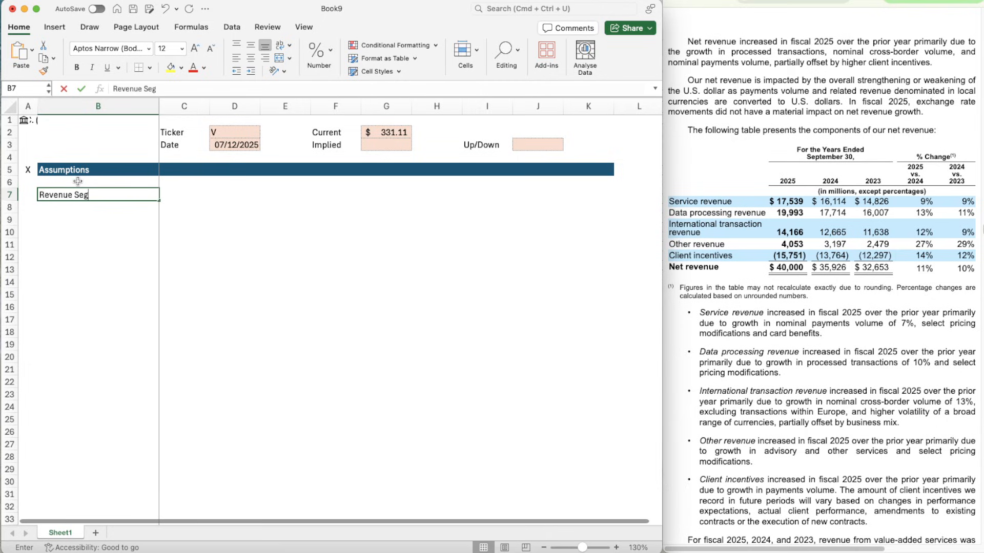
{"action": "type", "text": "ment"}
{"action": "key", "text": "Return"}
{"action": "key", "text": "Up"}
{"action": "key", "text": "super+b"}
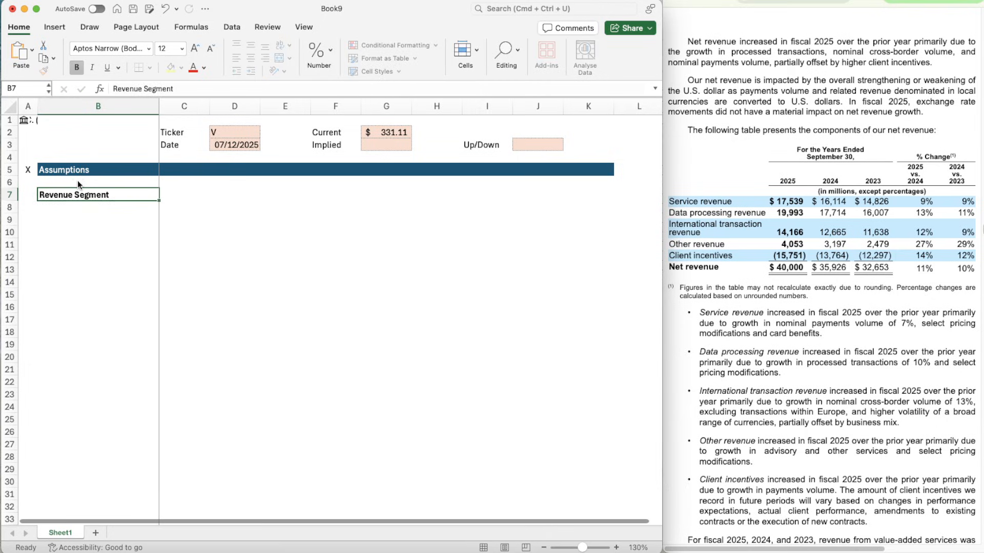
- Enter the heading Switches in C7 and make it bold
{"action": "key", "text": "Right"}
{"action": "type", "text": "Swithces"}
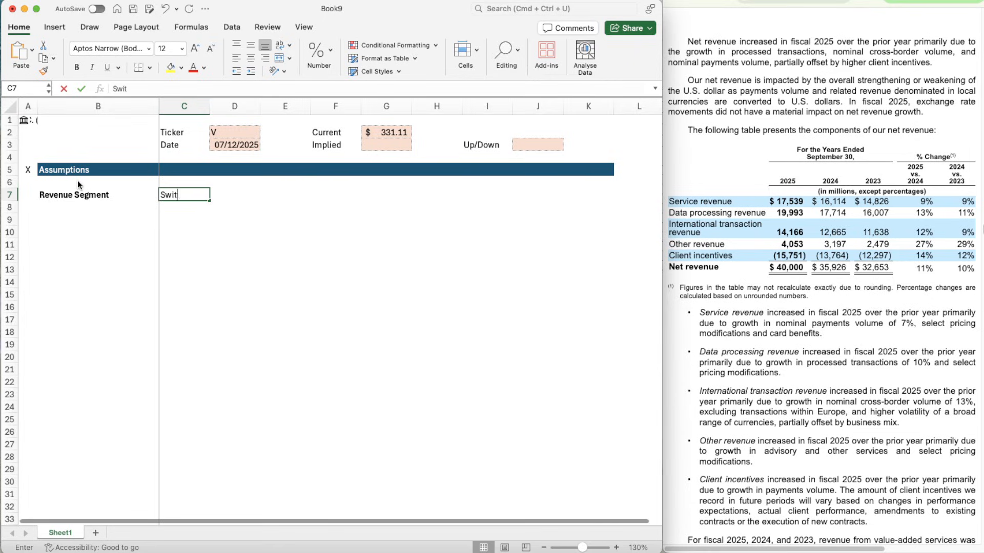
{"action": "key", "text": "BackSpace"}
{"action": "key", "text": "BackSpace"}
{"action": "key", "text": "BackSpace"}
{"action": "key", "text": "BackSpace"}
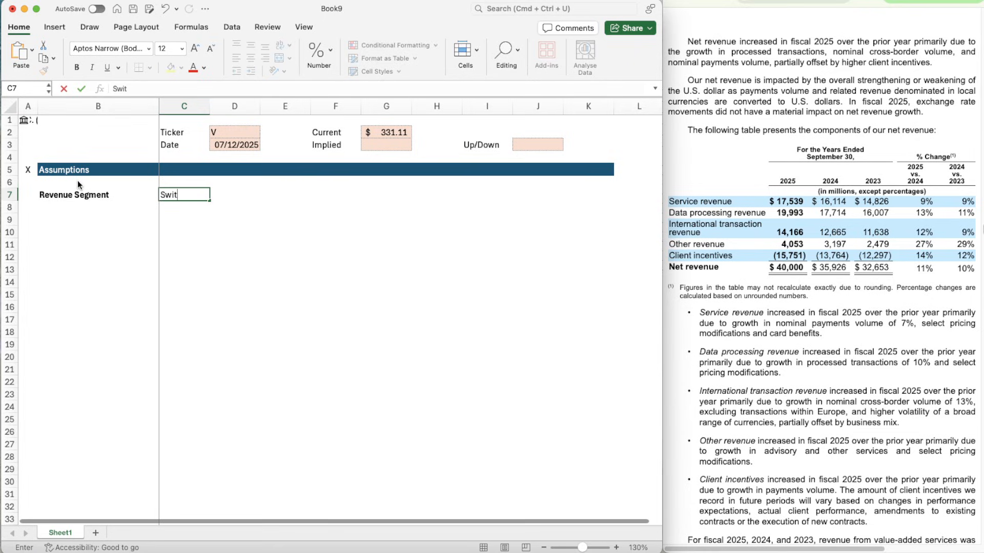
{"action": "type", "text": "ches"}
{"action": "key", "text": "Return"}
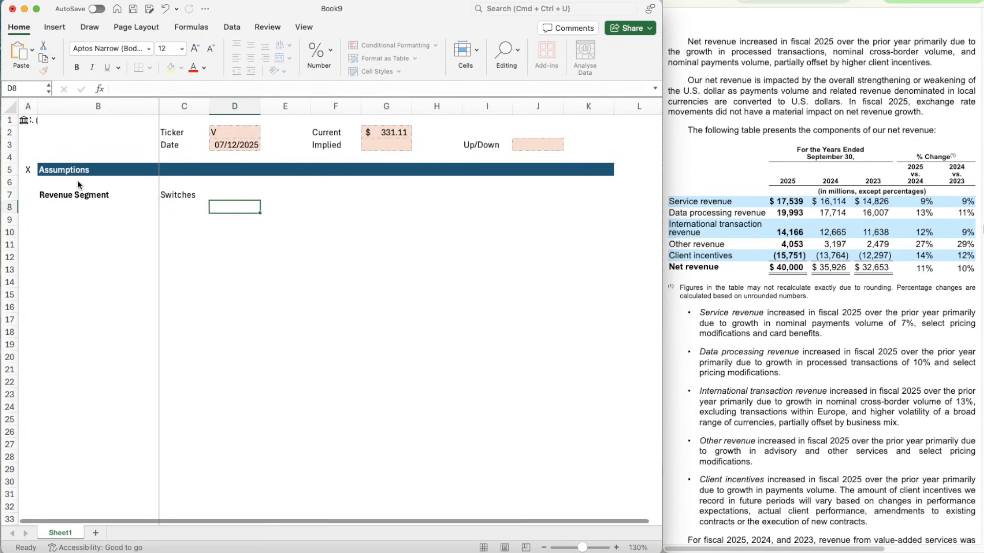
{"action": "key", "text": "Up"}
{"action": "key", "text": "super+b"}
- Enter the scenario headings Bear in E7, Base in G7 and Bull in I7
{"action": "key", "text": "Right"}
{"action": "key", "text": "Right"}
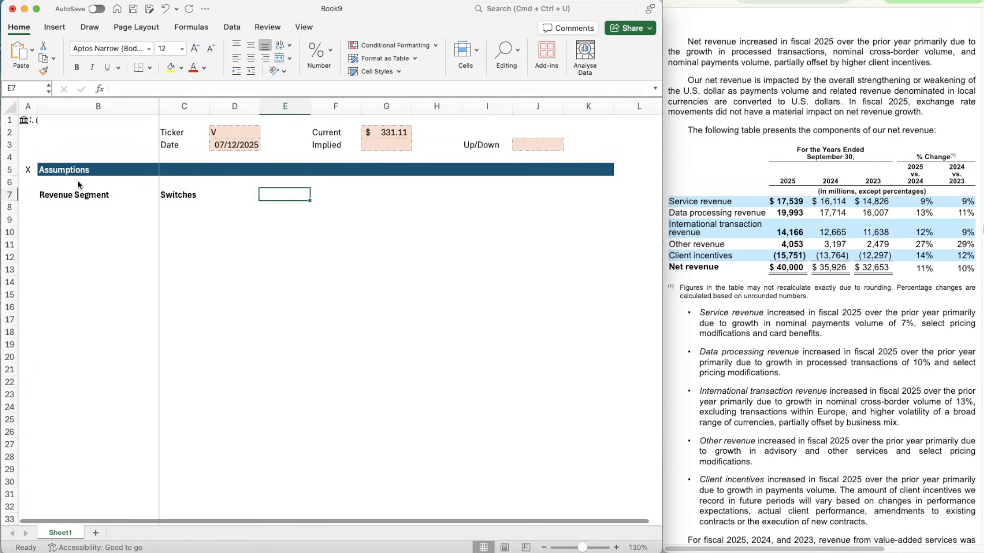
{"action": "type", "text": "Bear"}
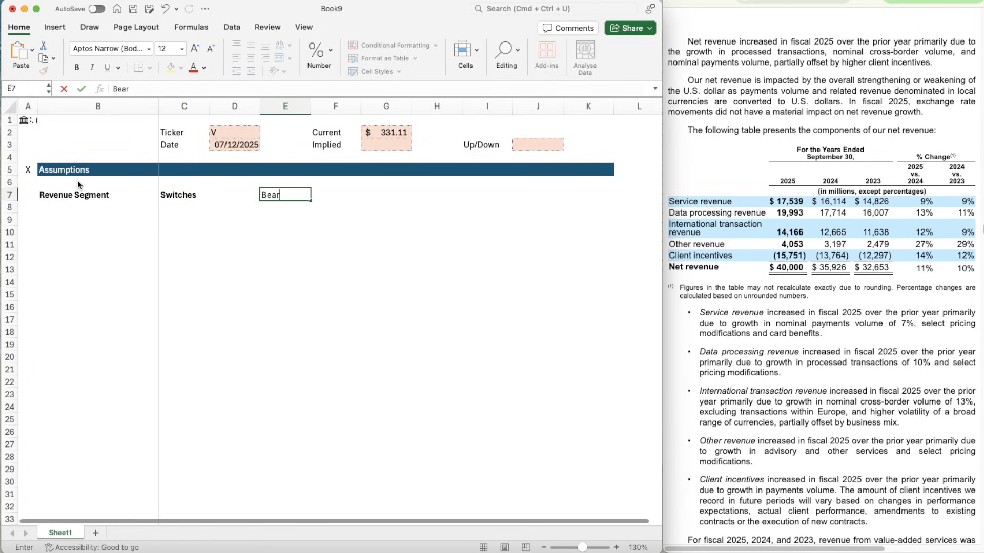
{"action": "key", "text": "Right"}
{"action": "key", "text": "Right"}
{"action": "type", "text": "Base"}
{"action": "key", "text": "Right"}
{"action": "key", "text": "Right"}
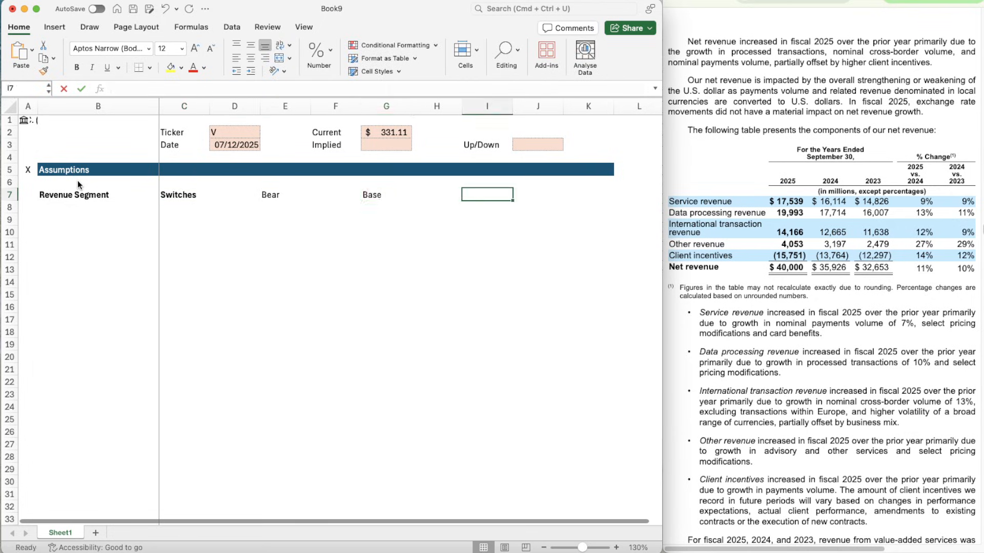
{"action": "type", "text": "Bull"}
- Make the scenario headings Bear, Base and Bull in row 7 bold
{"action": "key", "text": "shift+Left"}
{"action": "key", "text": "shift+Left"}
{"action": "key", "text": "shift+Left"}
{"action": "key", "text": "shift+Left"}
{"action": "key", "text": "shift+Left"}
{"action": "key", "text": "super+b"}
- Enter the first revenue segment label, Service, in B9
{"action": "key", "text": "Down"}
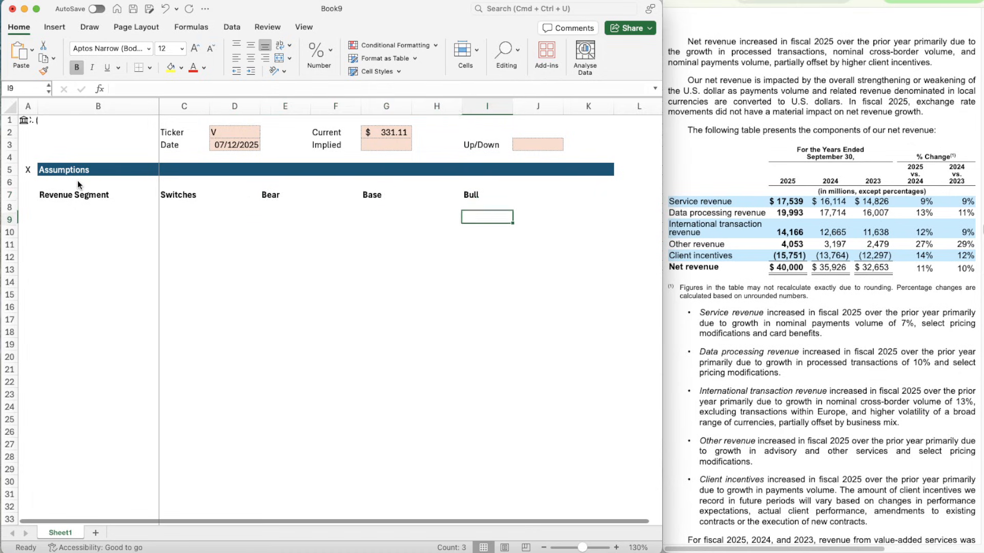
{"action": "key", "text": "Down"}
{"action": "key", "text": "Left"}
{"action": "key", "text": "Left"}
{"action": "key", "text": "Left"}
{"action": "key", "text": "Left"}
{"action": "key", "text": "Left"}
{"action": "key", "text": "Left"}
{"action": "key", "text": "Left"}
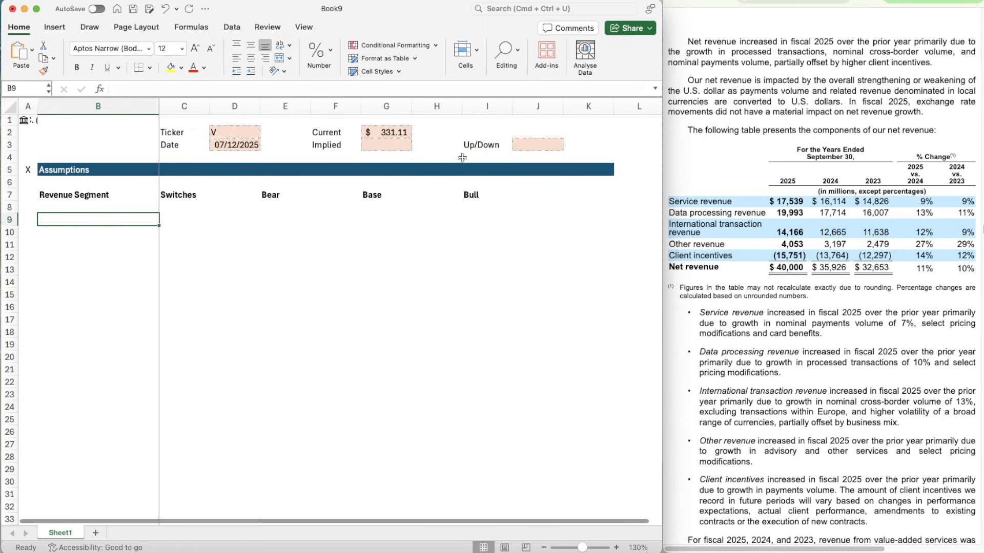
{"action": "type", "text": "Service"}
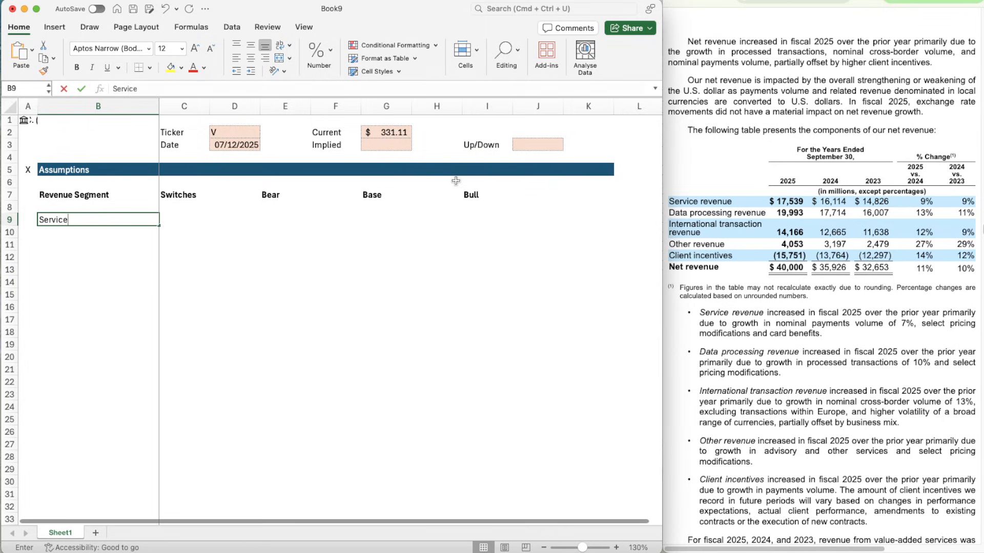
{"action": "key", "text": "Return"}
- Enter the revenue segment label Data Processing in B10
{"action": "type", "text": "Date "}
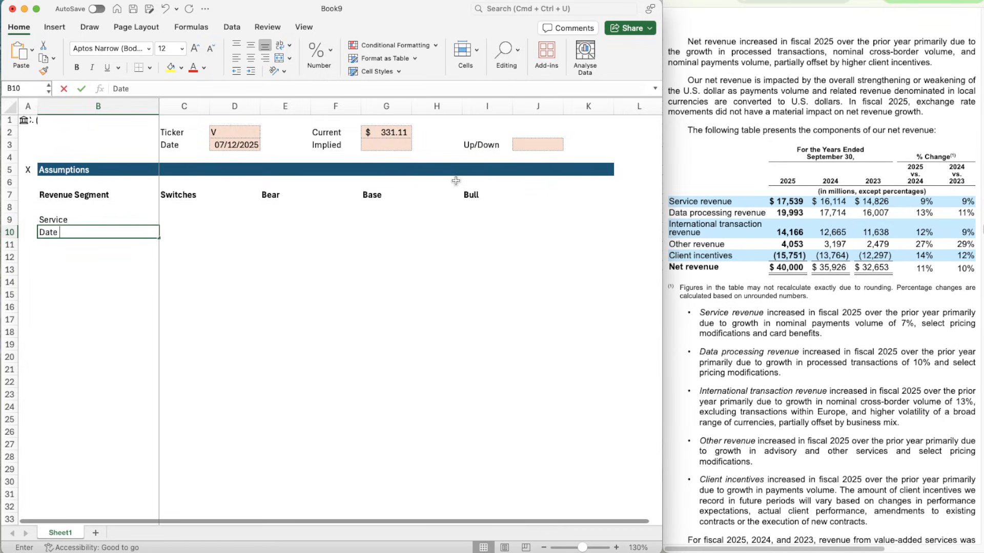
{"action": "type", "text": "Pri"}
{"action": "key", "text": "BackSpace"}
{"action": "key", "text": "BackSpace"}
{"action": "key", "text": "BackSpace"}
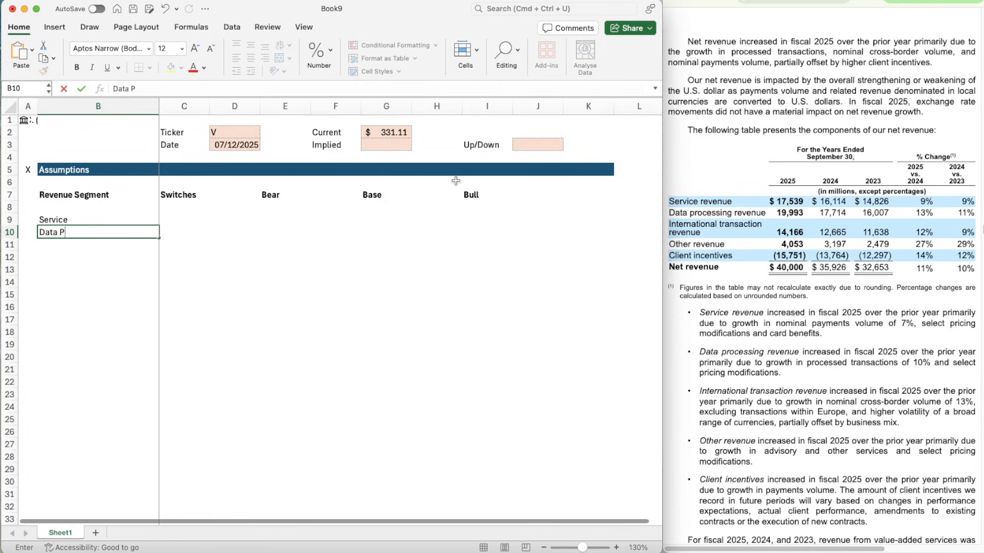
{"action": "type", "text": "Processing"}
{"action": "key", "text": "Return"}
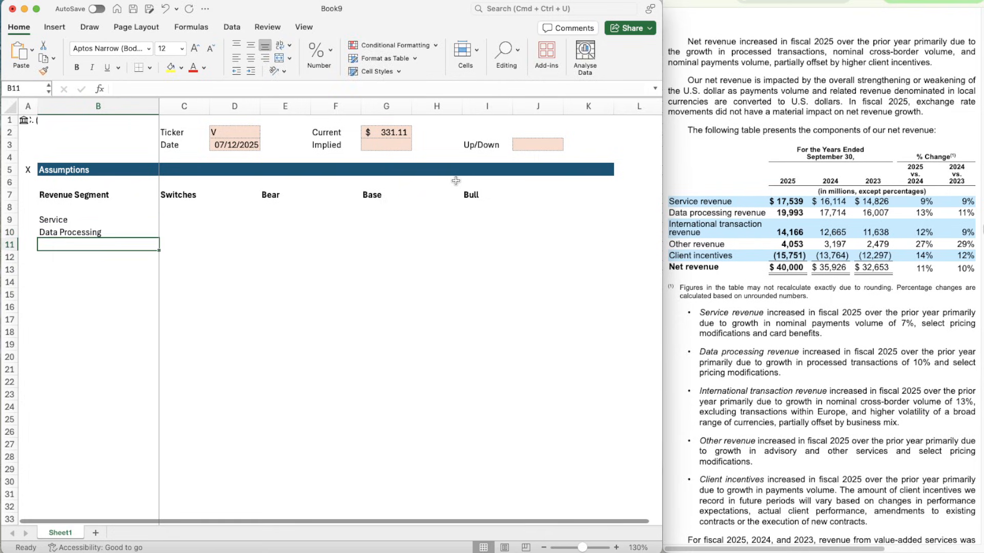
- Enter the revenue segment labels International Transaction in B11 and Other in B12
{"action": "type", "text": "Internatio"}
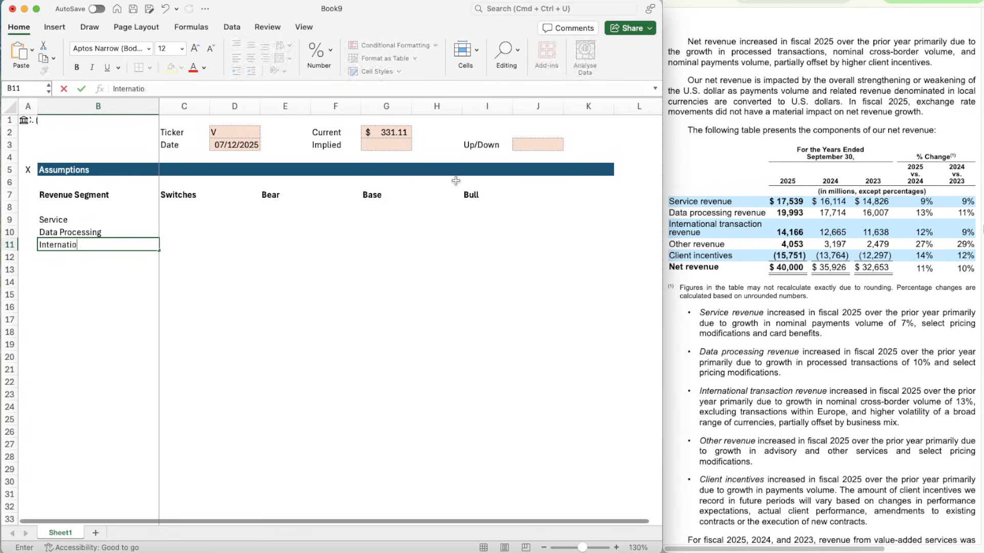
{"action": "type", "text": "nal Transaction"}
{"action": "key", "text": "Return"}
{"action": "type", "text": "O"}
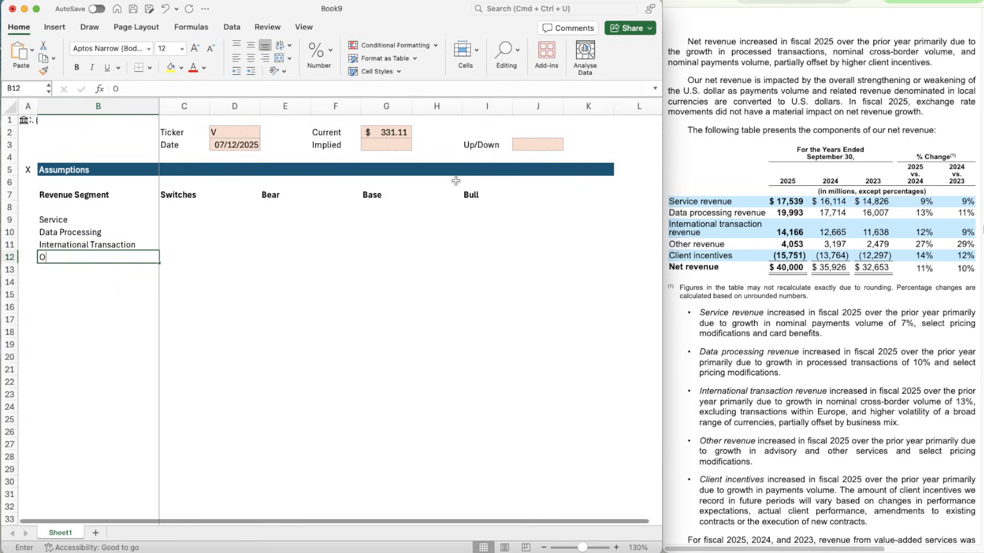
{"action": "type", "text": "ther"}
{"action": "key", "text": "Return"}
- Enter the last revenue segment label, Client Incentives, in B13
{"action": "type", "text": "Client I"}
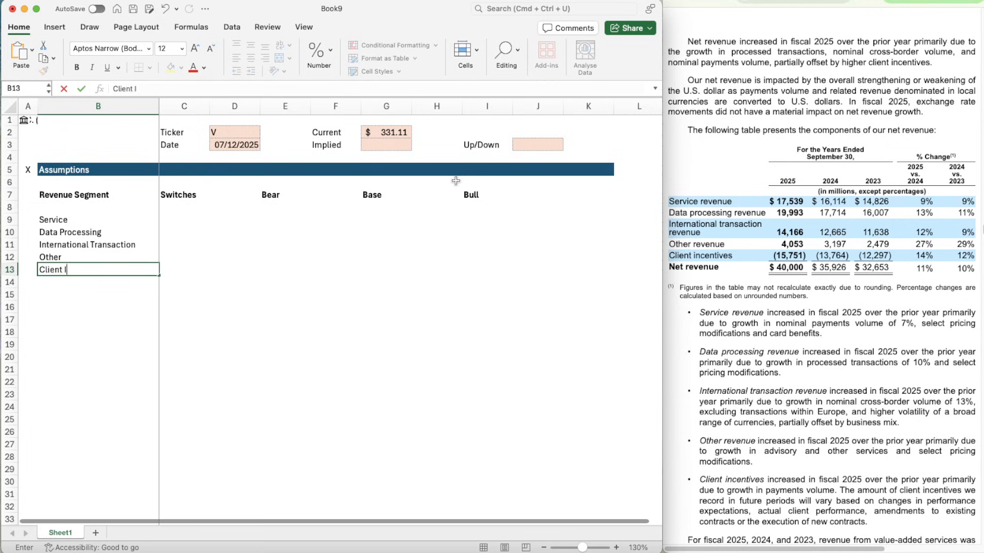
{"action": "type", "text": "ncentives"}
{"action": "key", "text": "Return"}
- Make the revenue segment labels in B9:B13 bold
{"action": "key", "text": "Up"}
{"action": "key", "text": "Up"}
{"action": "key", "text": "shift+Up"}
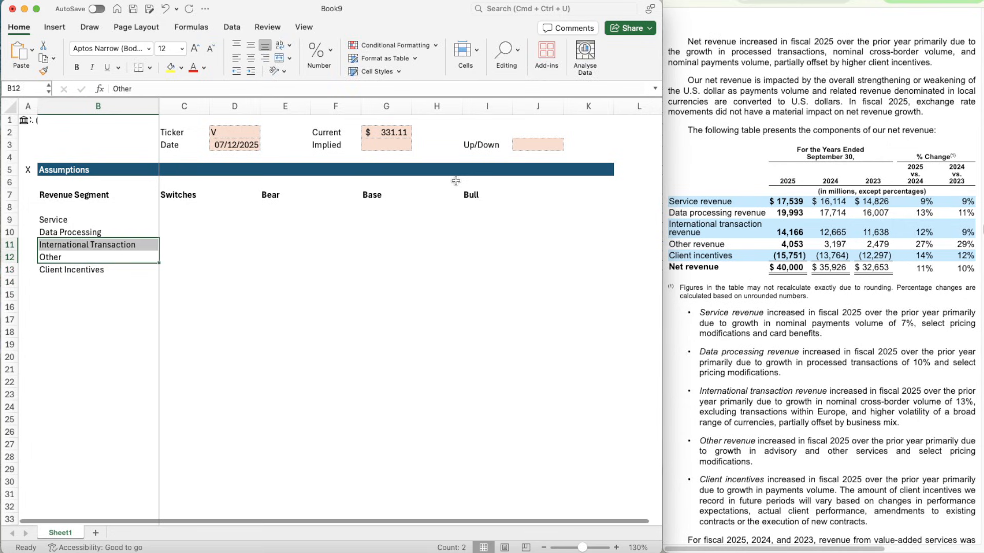
{"action": "key", "text": "Down"}
{"action": "key", "text": "Down"}
{"action": "key", "text": "Up"}
{"action": "key", "text": "shift+Up"}
{"action": "key", "text": "shift+Up"}
{"action": "key", "text": "shift+Up"}
{"action": "key", "text": "shift+Up"}
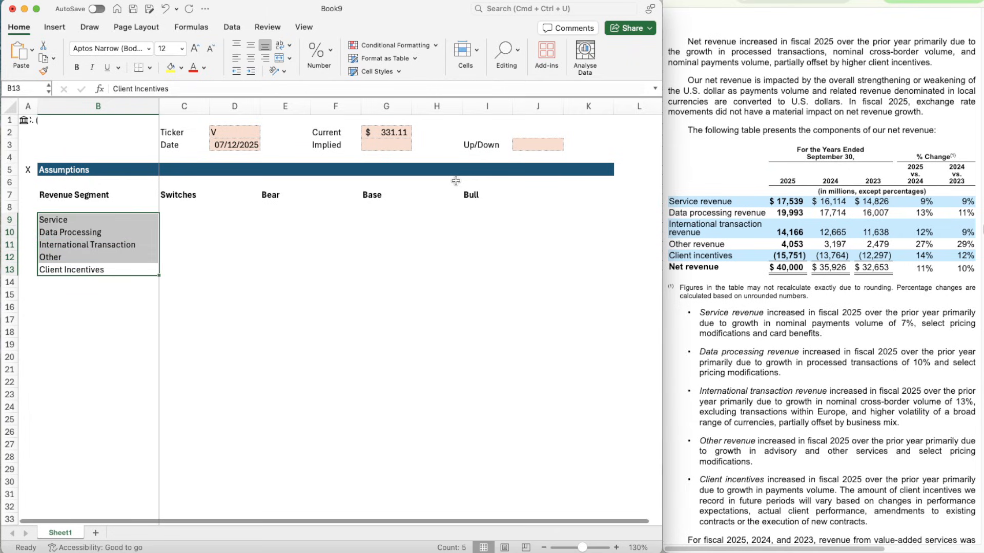
{"action": "key", "text": "super+b"}
{"action": "key", "text": "Right"}
{"action": "key", "text": "Right"}
{"action": "key", "text": "Up"}
{"action": "key", "text": "Up"}
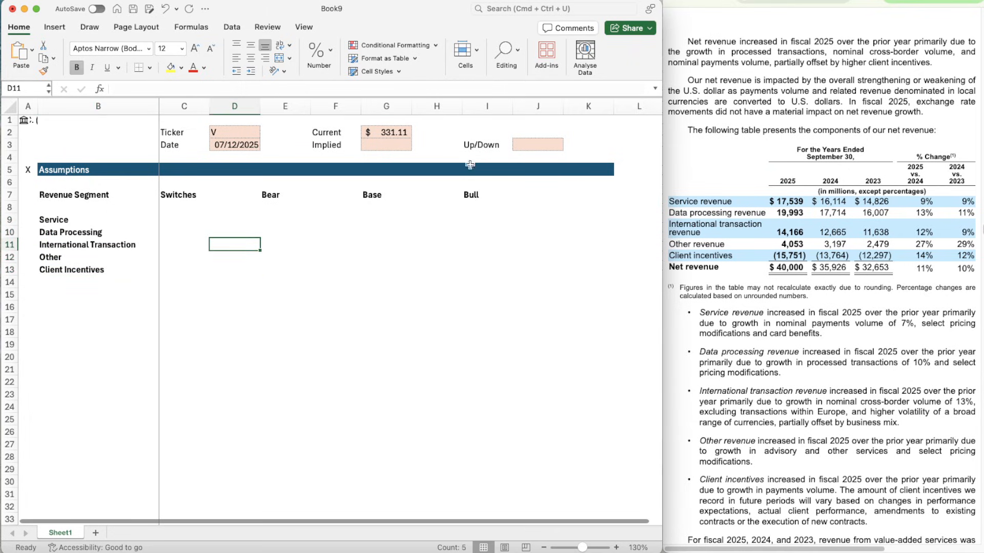
- Copy the shaded, bordered input cell J3 into the Switches cells C9:C13
{"action": "left_click", "coordinate": [556, 148]}
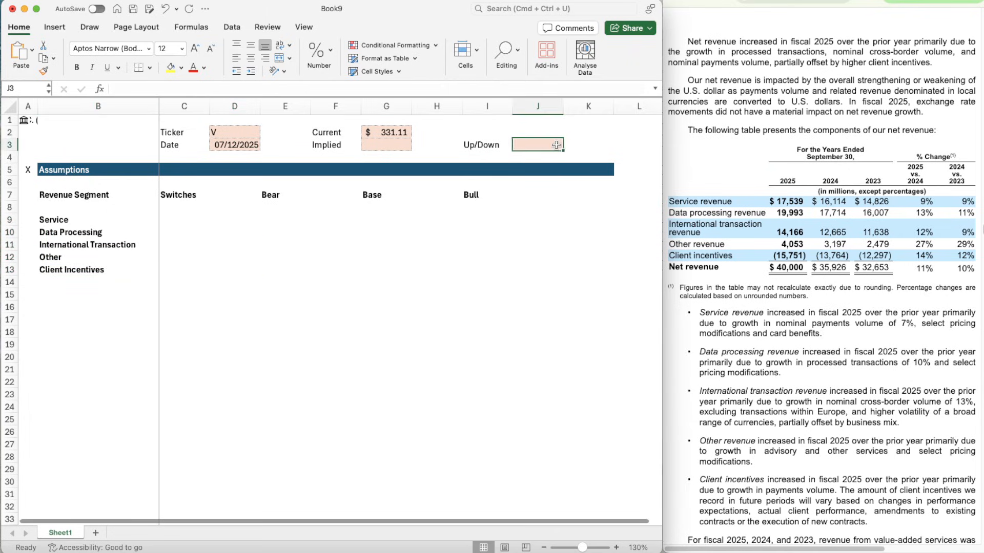
{"action": "key", "text": "super+c"}
{"action": "left_click", "coordinate": [187, 221]}
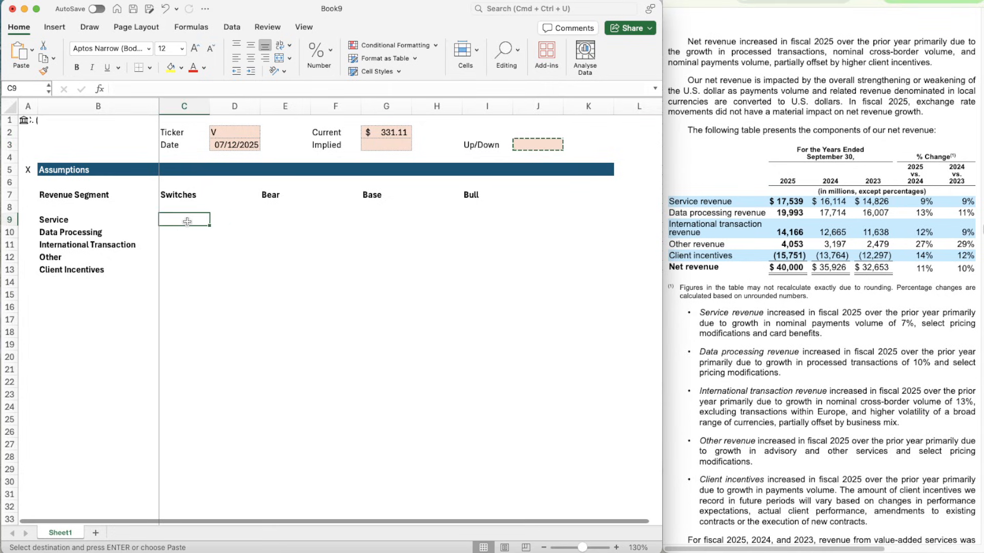
{"action": "key", "text": "shift+Down"}
{"action": "key", "text": "shift+Down"}
{"action": "key", "text": "shift+Down"}
{"action": "key", "text": "shift+Down"}
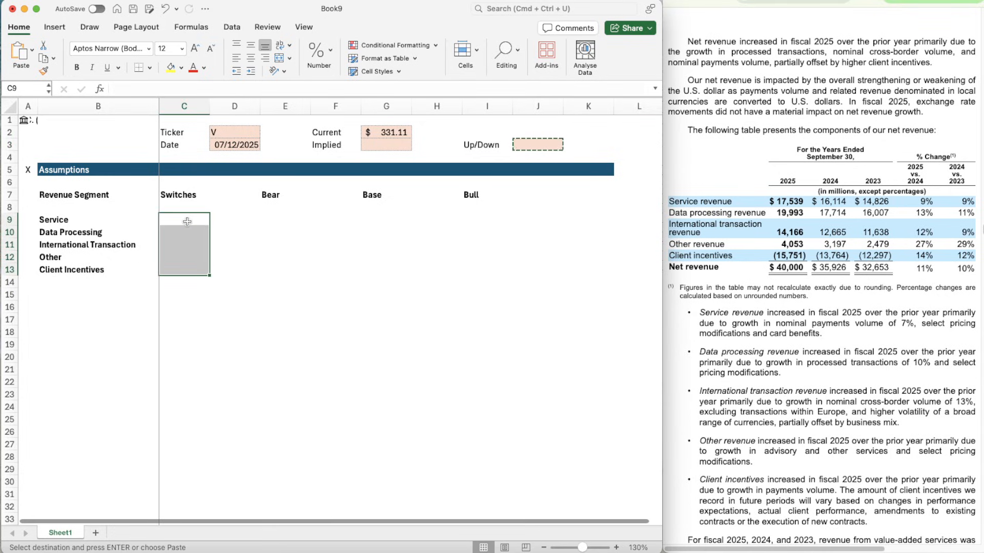
{"action": "key", "text": "super+v"}
- Paste the same shaded input cell formatting into the Bear cells E9:E13
{"action": "key", "text": "Right"}
{"action": "key", "text": "Right"}
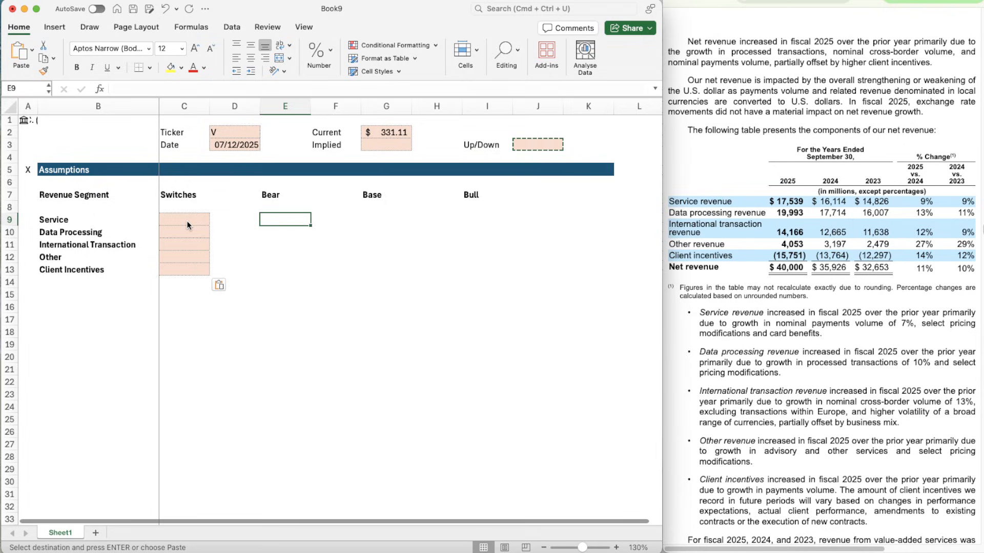
{"action": "key", "text": "Left"}
{"action": "key", "text": "Left"}
{"action": "key", "text": "Right"}
{"action": "key", "text": "Right"}
{"action": "key", "text": "shift+Down"}
{"action": "key", "text": "shift+Down"}
{"action": "key", "text": "shift+Down"}
{"action": "key", "text": "shift+Down"}
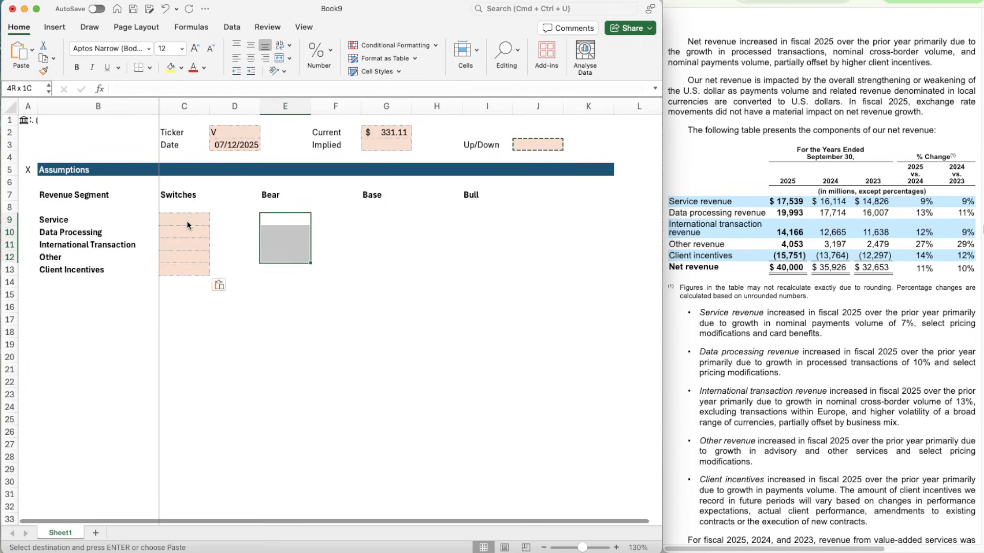
{"action": "key", "text": "super+v"}
- Paste the shaded input cell formatting into the Base cells G9:G13
{"action": "key", "text": "Right"}
{"action": "key", "text": "Right"}
- Paste the shaded input cell formatting into the Bull cells I9:I13
{"action": "key", "text": "Right"}
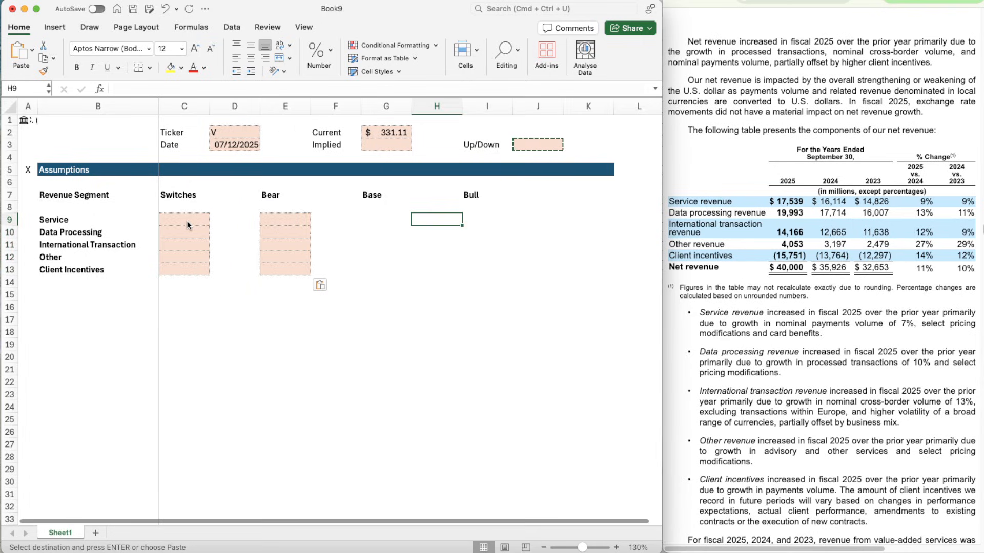
{"action": "key", "text": "Left"}
{"action": "key", "text": "shift+Down"}
{"action": "key", "text": "shift+Down"}
{"action": "key", "text": "shift+Down"}
{"action": "key", "text": "shift+Down"}
{"action": "key", "text": "super+v"}
{"action": "key", "text": "Right"}
{"action": "key", "text": "Right"}
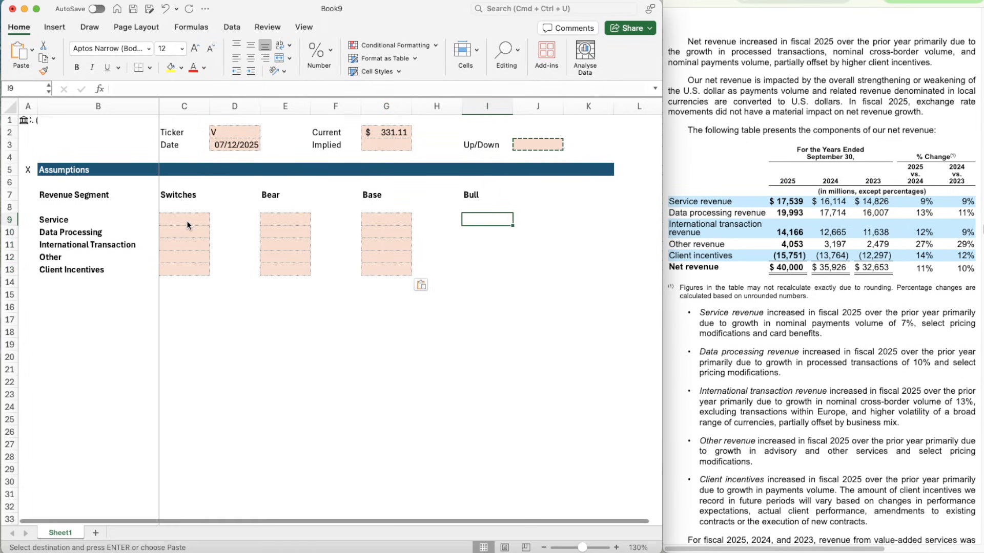
{"action": "key", "text": "Right"}
{"action": "key", "text": "Left"}
{"action": "key", "text": "shift+Down"}
{"action": "key", "text": "shift+Down"}
{"action": "key", "text": "shift+Down"}
{"action": "key", "text": "shift+Down"}
{"action": "key", "text": "shift+Down"}
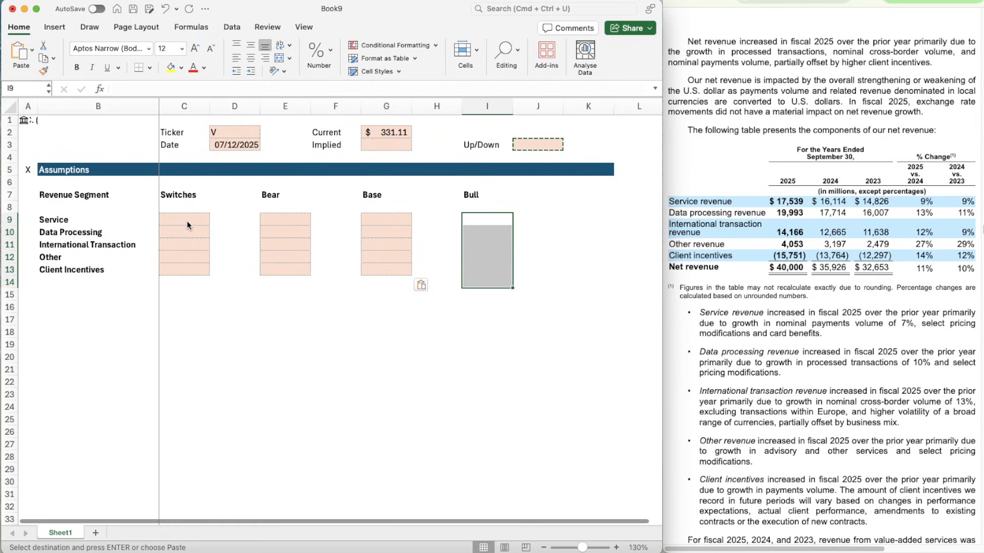
{"action": "key", "text": "shift+Up"}
{"action": "key", "text": "super+v"}
- Enter 2 as the scenario switch for the Service segment in C9
{"action": "key", "text": "Left"}
{"action": "key", "text": "Left"}
{"action": "key", "text": "Left"}
{"action": "key", "text": "Left"}
{"action": "key", "text": "Left"}
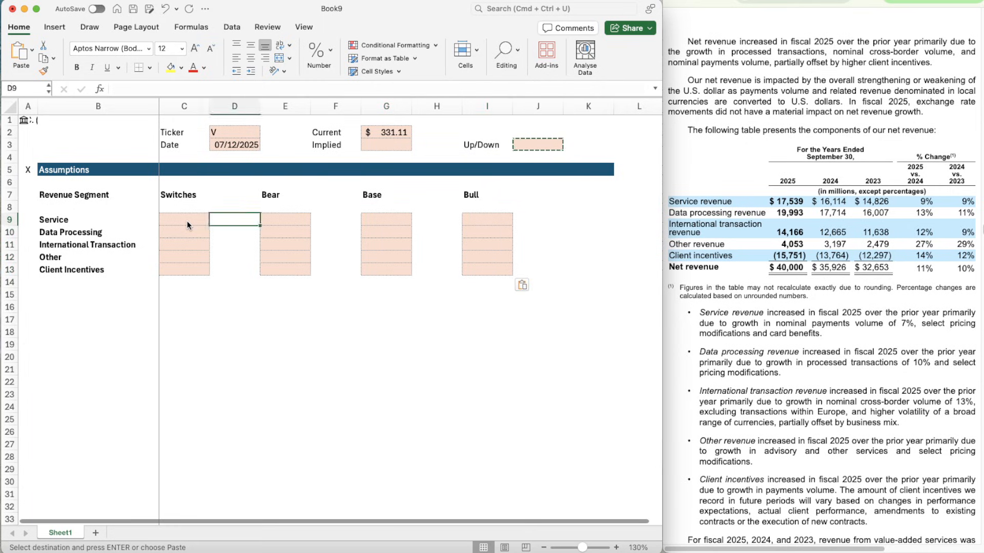
{"action": "key", "text": "Left"}
{"action": "type", "text": "2"}
{"action": "key", "text": "Return"}
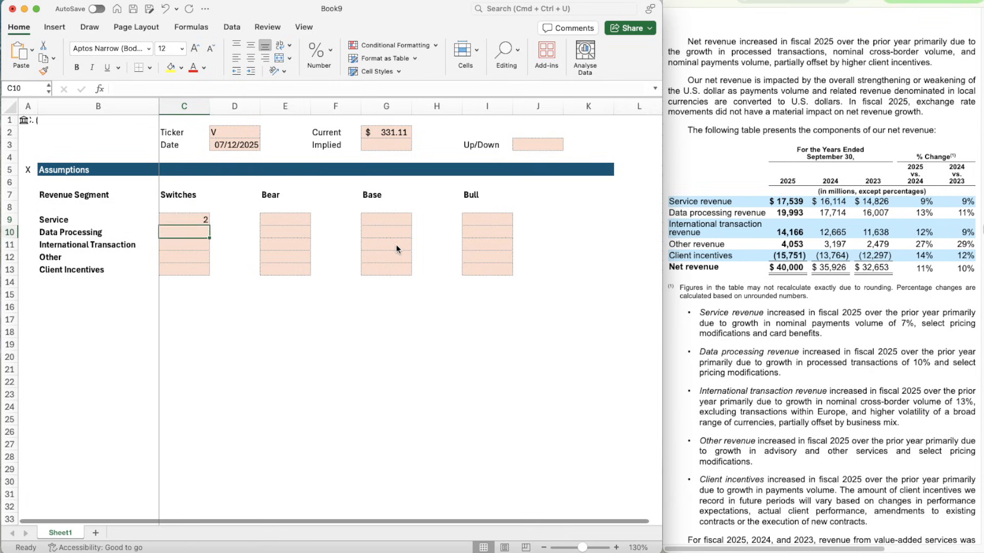
- Copy the Service switch value from C9 down through C13 for all revenue segments
{"action": "key", "text": "Up"}
{"action": "key", "text": "super+c"}
{"action": "key", "text": "shift+Down"}
{"action": "key", "text": "shift+Down"}
{"action": "key", "text": "shift+Down"}
{"action": "key", "text": "shift+Down"}
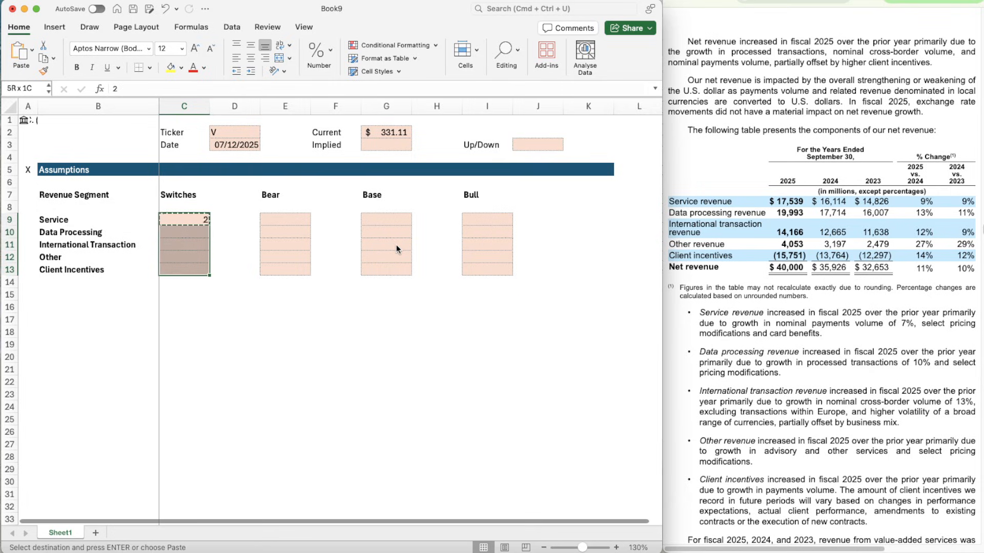
{"action": "key", "text": "super+v"}
- Enter 95% as the Bear assumption for the Service segment in E9
{"action": "key", "text": "Right"}
{"action": "key", "text": "Right"}
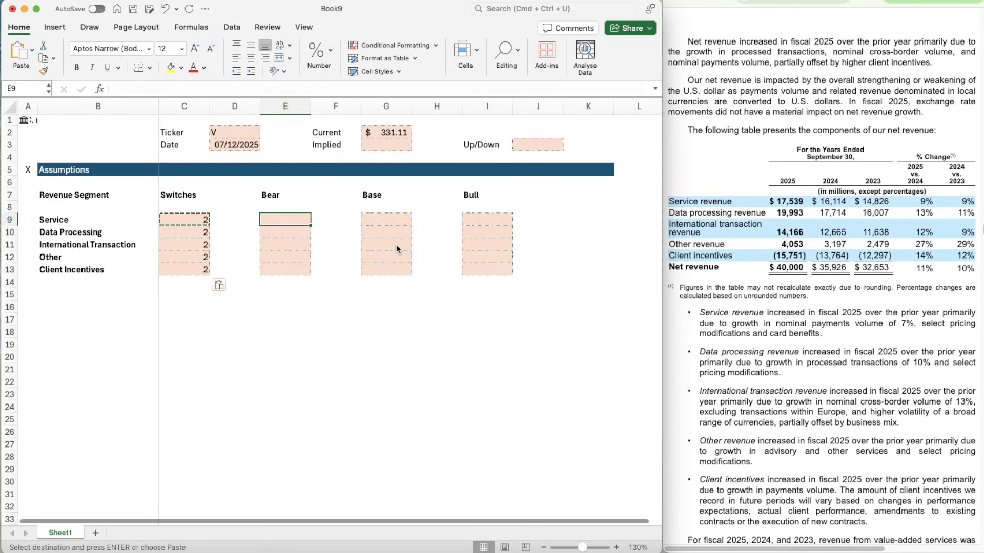
{"action": "type", "text": "95%"}
{"action": "key", "text": "Return"}
- Copy the Service Bear percentage from E9 down through E13
{"action": "key", "text": "Up"}
{"action": "key", "text": "shift+Down"}
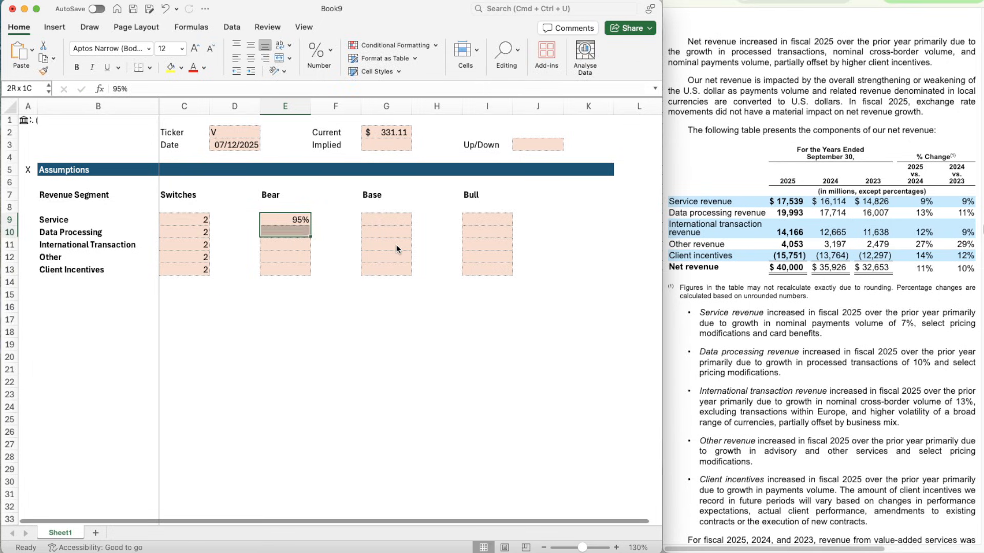
{"action": "key", "text": "shift+Up"}
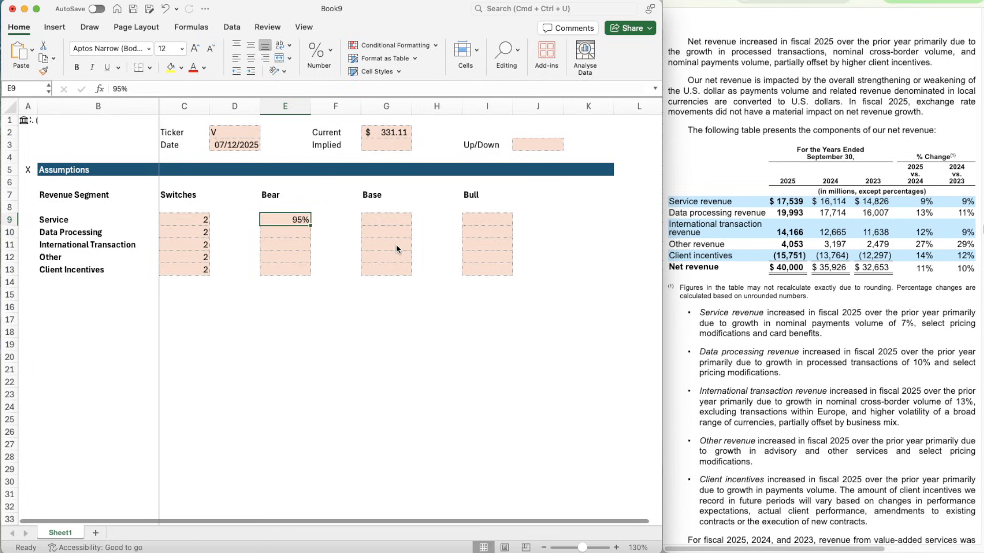
{"action": "key", "text": "super+c"}
{"action": "key", "text": "shift+Down"}
{"action": "key", "text": "shift+Down"}
{"action": "key", "text": "shift+Down"}
{"action": "key", "text": "shift+Down"}
{"action": "key", "text": "super+v"}
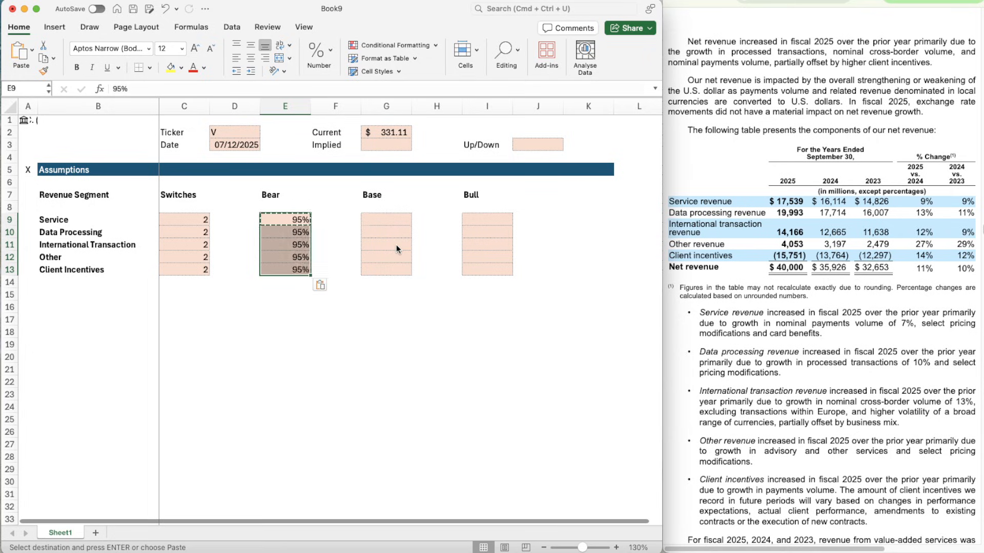
- Enter 105% as the Bull assumption for the Service segment in I9
{"action": "key", "text": "Right"}
{"action": "key", "text": "Right"}
{"action": "key", "text": "Right"}
{"action": "key", "text": "Right"}
{"action": "type", "text": "105%"}
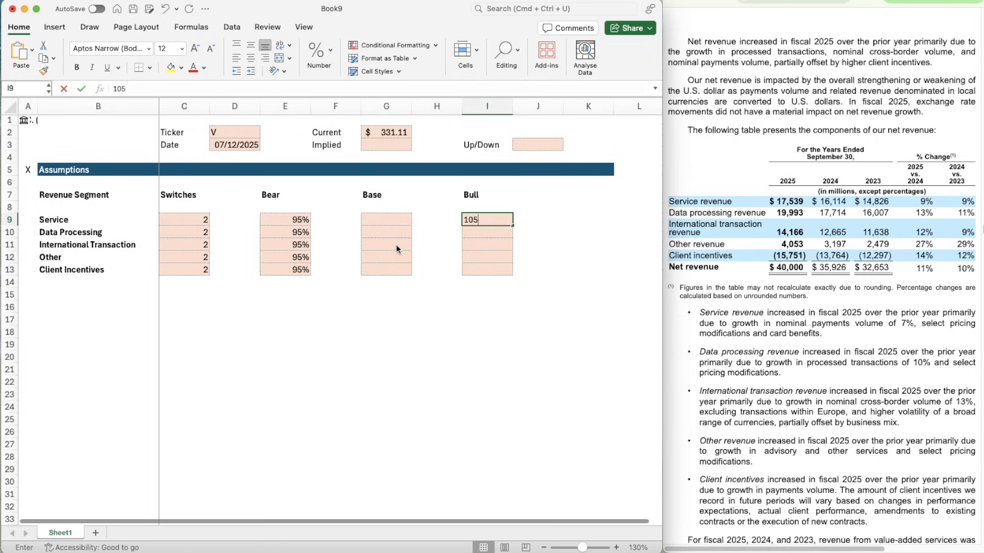
{"action": "key", "text": "Return"}
- Copy the Service Bull percentage from I9 down through I13
{"action": "key", "text": "Up"}
{"action": "key", "text": "shift+Down"}
{"action": "key", "text": "shift+Up"}
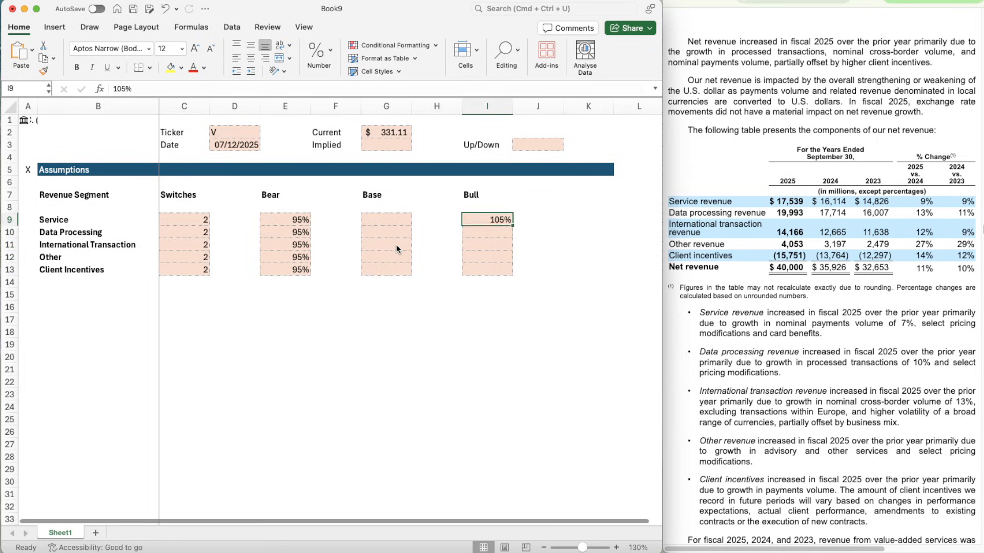
{"action": "key", "text": "super+c"}
{"action": "key", "text": "shift+Down"}
{"action": "key", "text": "shift+Down"}
{"action": "key", "text": "shift+Down"}
{"action": "key", "text": "shift+Down"}
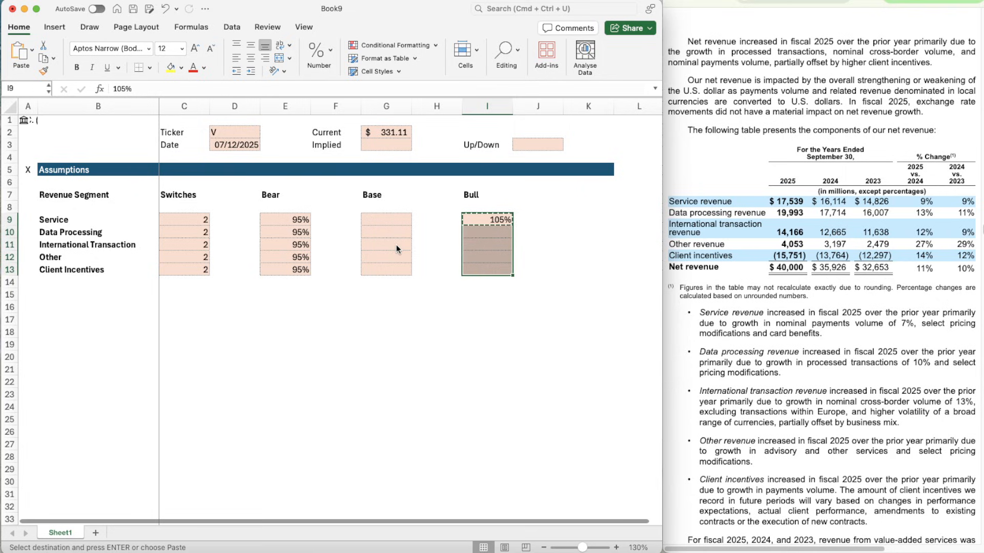
{"action": "key", "text": "super+v"}
{"action": "key", "text": "Down"}
{"action": "key", "text": "Left"}
{"action": "key", "text": "Left"}
{"action": "key", "text": "Left"}
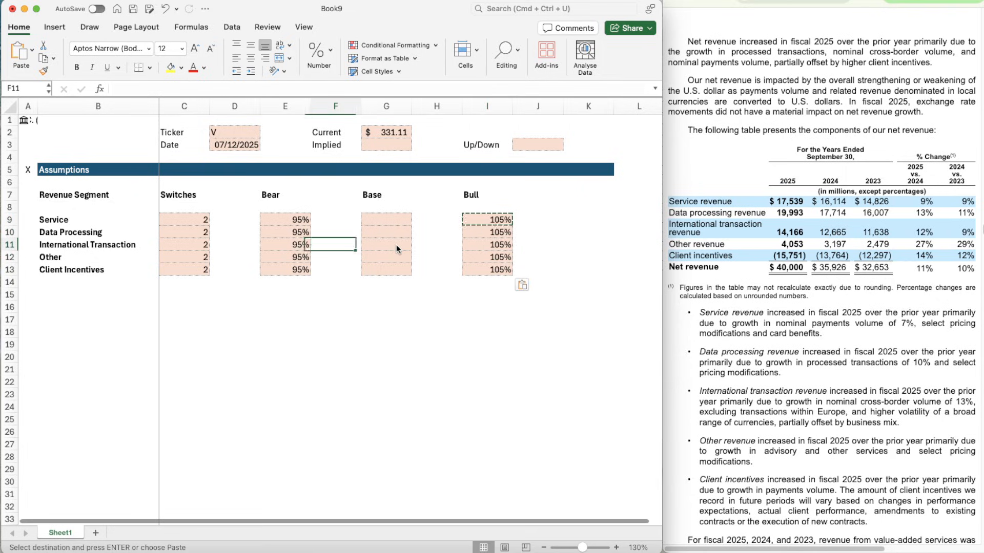
{"action": "key", "text": "Up"}
{"action": "key", "text": "Right"}
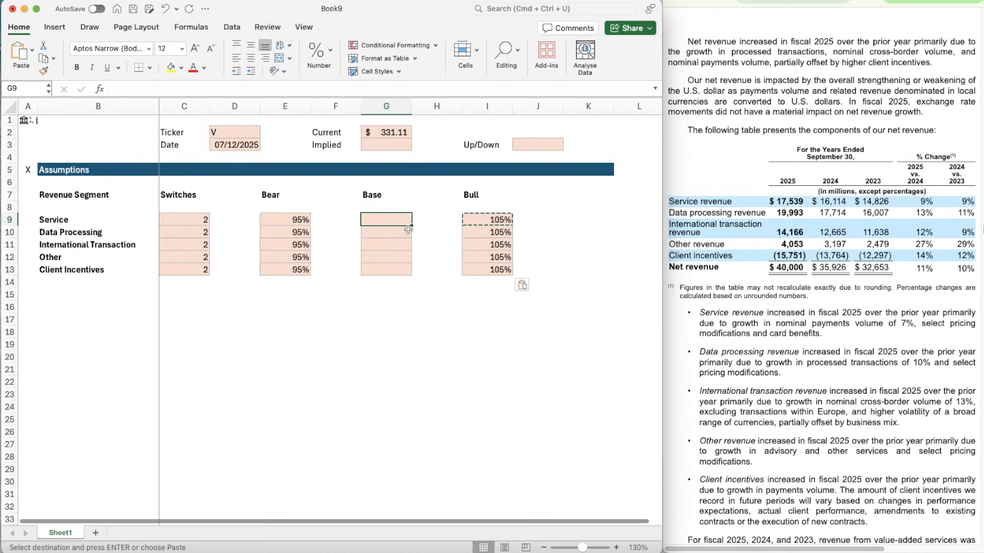
- Enter the label EBIT in B15, leaving one blank row below Client Incentives
{"action": "scroll", "coordinate": [198, 382], "scroll_direction": "down", "scroll_amount": 3}
{"action": "left_click", "coordinate": [101, 273]}
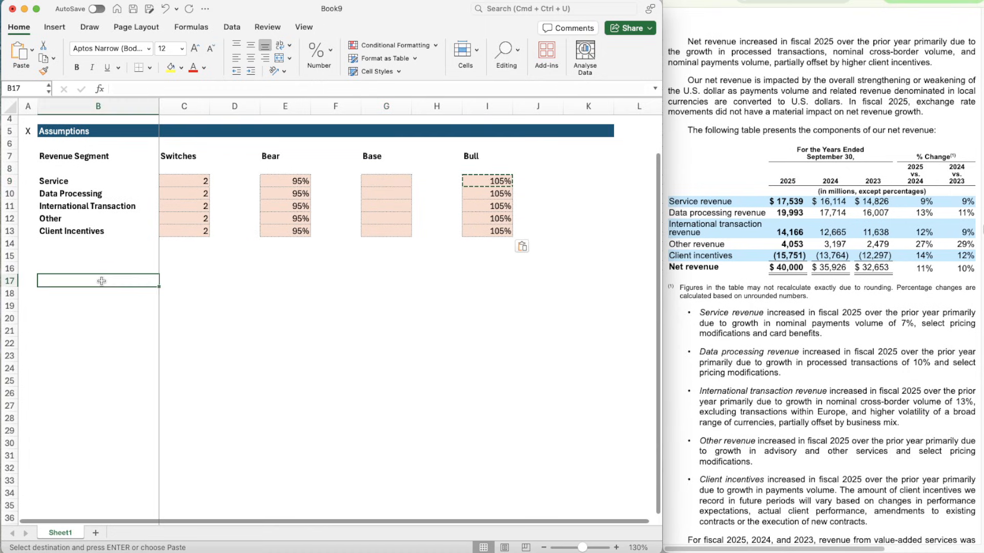
{"action": "key", "text": "Up"}
{"action": "key", "text": "Up"}
{"action": "key", "text": "Down"}
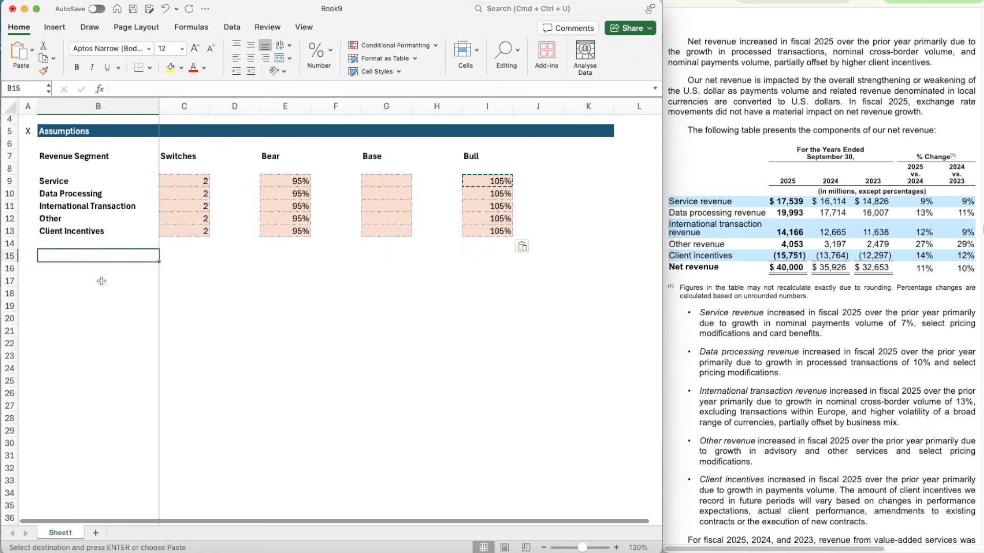
{"action": "type", "text": "EBIT"}
{"action": "key", "text": "Return"}
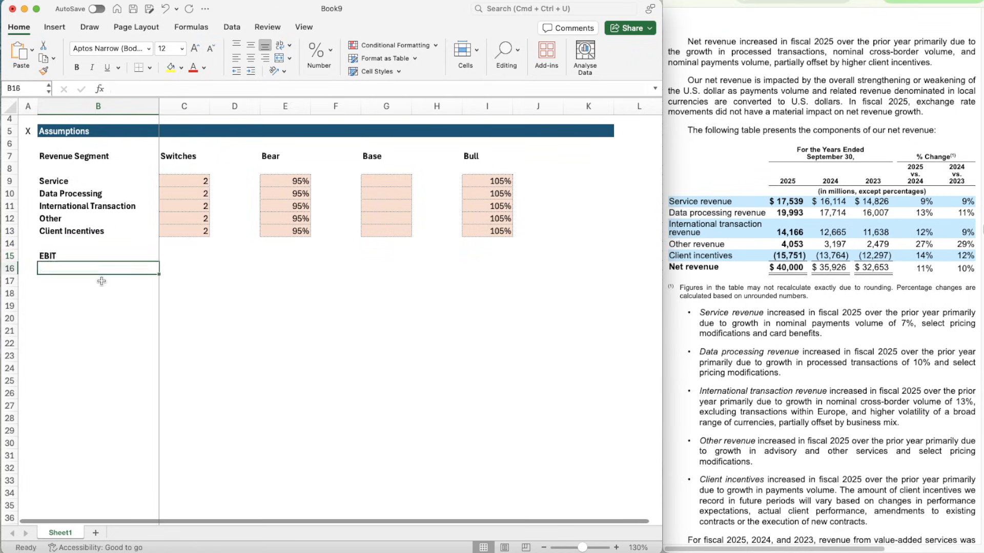
- Enter the labels WACC in B16 and TGV in B17 beneath EBIT
{"action": "type", "text": "WACC"}
{"action": "key", "text": "Return"}
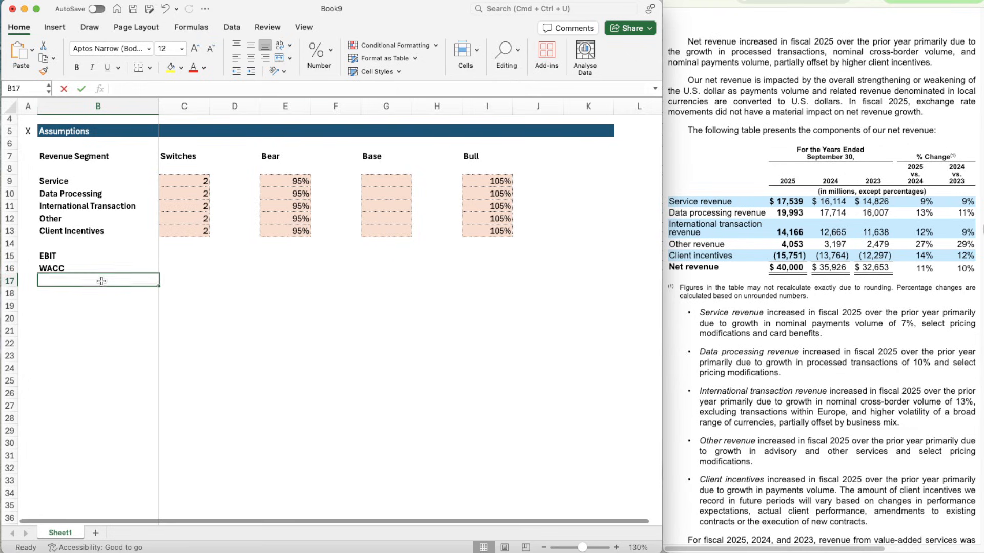
{"action": "type", "text": "TGV"}
{"action": "key", "text": "Return"}
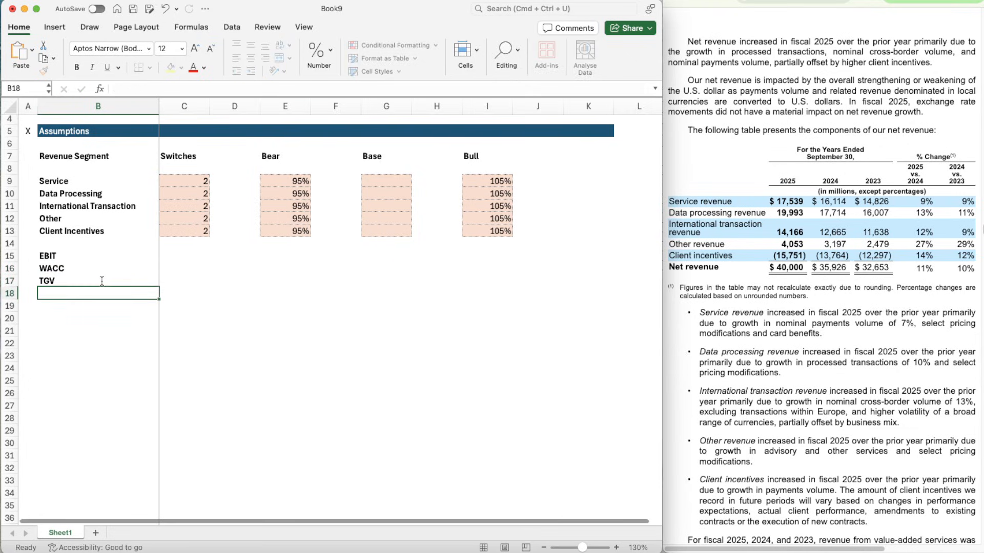
{"action": "key", "text": "Return"}
- Copy the WACC and TGV labels from B16:B17 to B19:B20
{"action": "left_click", "coordinate": [102, 280]}
{"action": "key", "text": "shift+Up"}
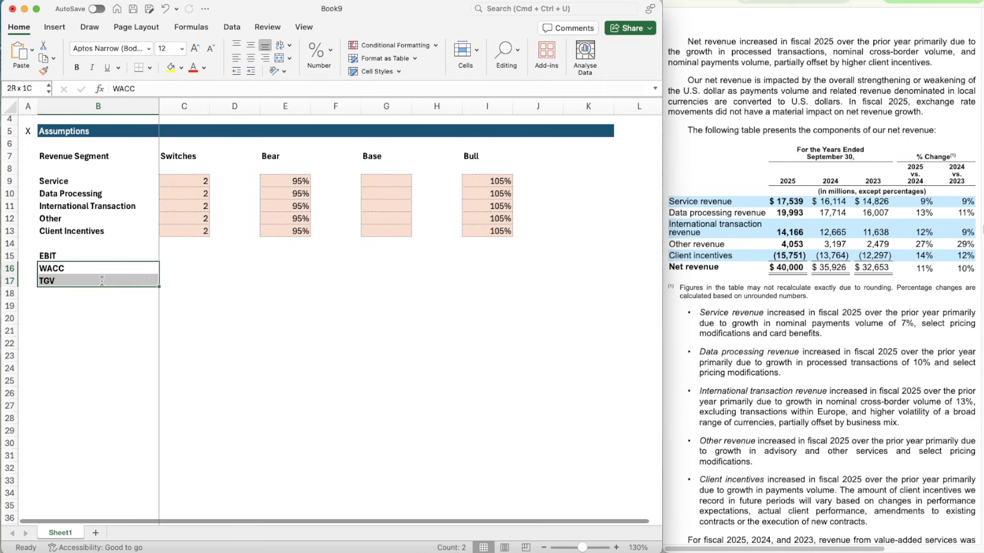
{"action": "key", "text": "super+c"}
{"action": "key", "text": "super+v"}
- Copy the switch cells C11:C13 into C15:C17 for the EBIT, WACC and TGV rows
{"action": "key", "text": "Right"}
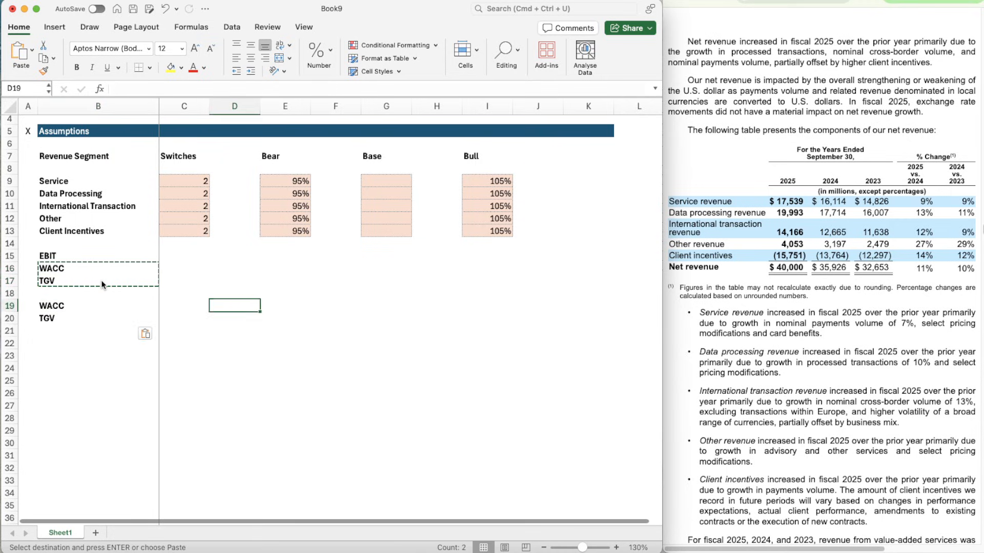
{"action": "key", "text": "Up"}
{"action": "key", "text": "Up"}
{"action": "key", "text": "Up"}
{"action": "key", "text": "Up"}
{"action": "key", "text": "Up"}
{"action": "key", "text": "Up"}
{"action": "key", "text": "Up"}
{"action": "key", "text": "Up"}
{"action": "key", "text": "shift+Down"}
{"action": "key", "text": "shift+Down"}
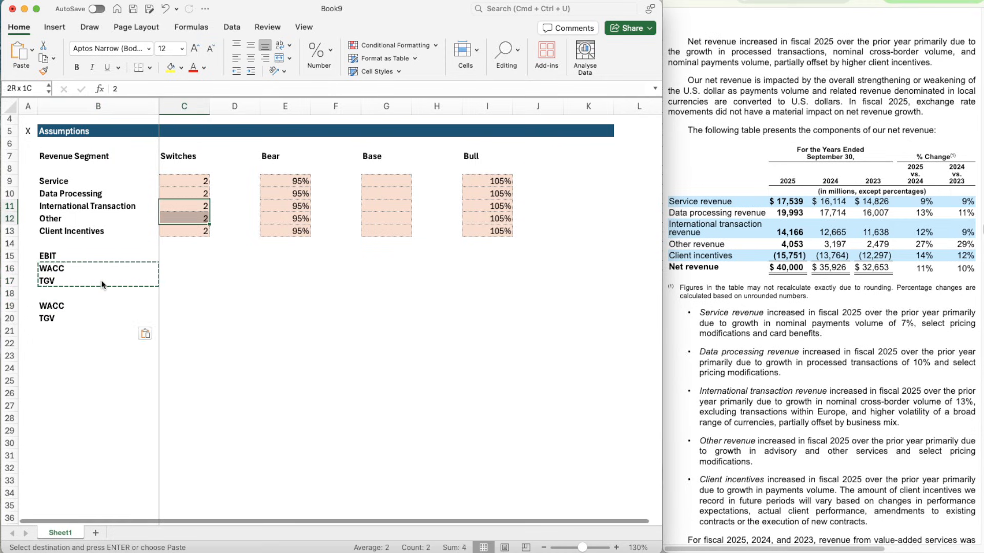
{"action": "key", "text": "super+c"}
{"action": "key", "text": "Down"}
{"action": "key", "text": "Down"}
{"action": "key", "text": "Down"}
{"action": "key", "text": "Down"}
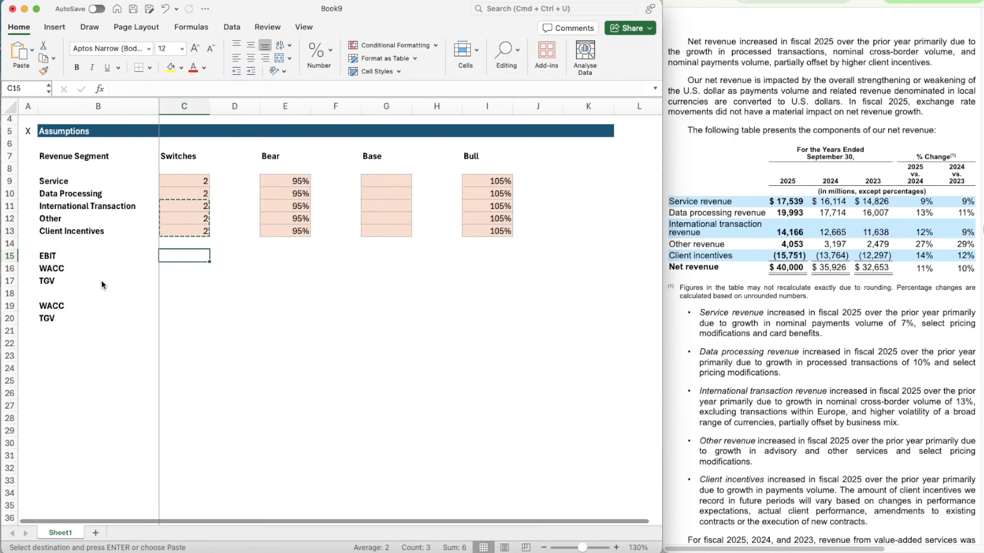
{"action": "key", "text": "shift+Down"}
{"action": "key", "text": "shift+Down"}
{"action": "key", "text": "super+v"}
- Copy the Bear cells E11:E13 into E15:E17 for the EBIT, WACC and TGV rows
{"action": "key", "text": "Right"}
{"action": "key", "text": "Right"}
{"action": "key", "text": "Up"}
{"action": "key", "text": "Up"}
{"action": "key", "text": "Up"}
{"action": "key", "text": "Up"}
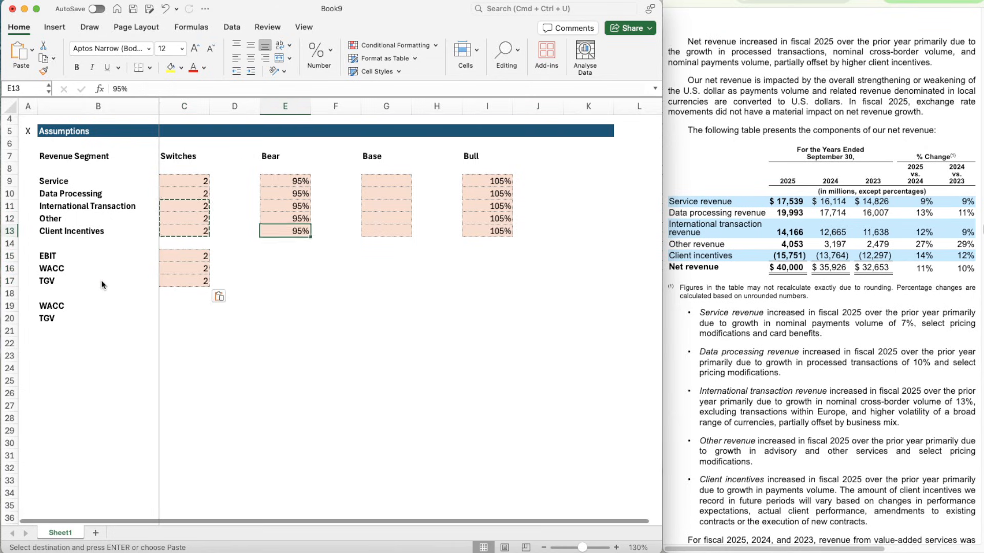
{"action": "key", "text": "shift+Down"}
{"action": "key", "text": "shift+Down"}
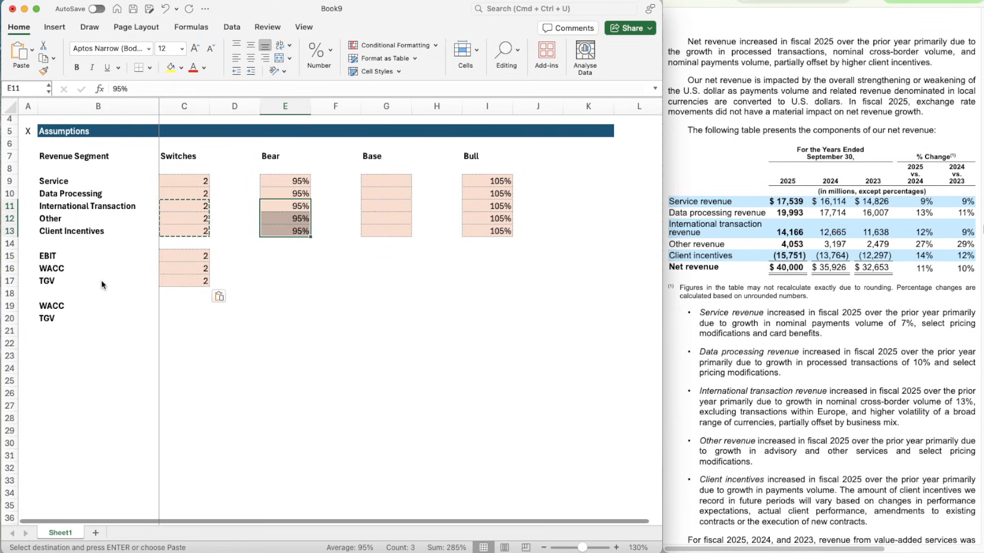
{"action": "key", "text": "super+c"}
{"action": "key", "text": "Down"}
{"action": "key", "text": "Down"}
{"action": "key", "text": "Down"}
{"action": "key", "text": "Down"}
{"action": "key", "text": "shift+Down"}
{"action": "key", "text": "shift+Down"}
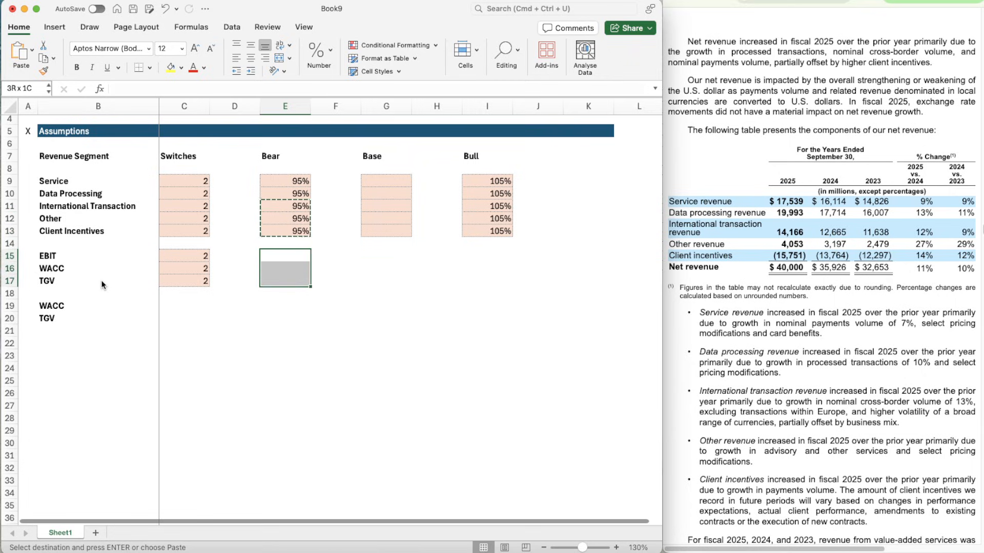
{"action": "key", "text": "super+v"}
- Copy the empty shaded Base cells G11:G13 into G15:G17 for the EBIT, WACC and TGV rows
{"action": "key", "text": "Right"}
{"action": "key", "text": "Right"}
{"action": "key", "text": "Up"}
{"action": "key", "text": "Up"}
{"action": "key", "text": "Up"}
{"action": "key", "text": "Up"}
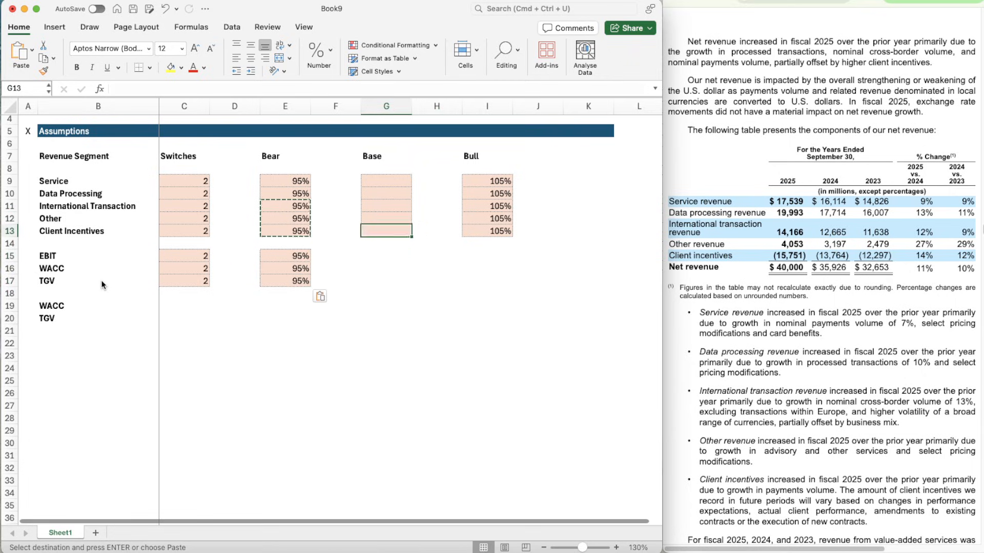
{"action": "key", "text": "shift+Down"}
{"action": "key", "text": "shift+Down"}
{"action": "key", "text": "Down"}
{"action": "key", "text": "Down"}
{"action": "key", "text": "Down"}
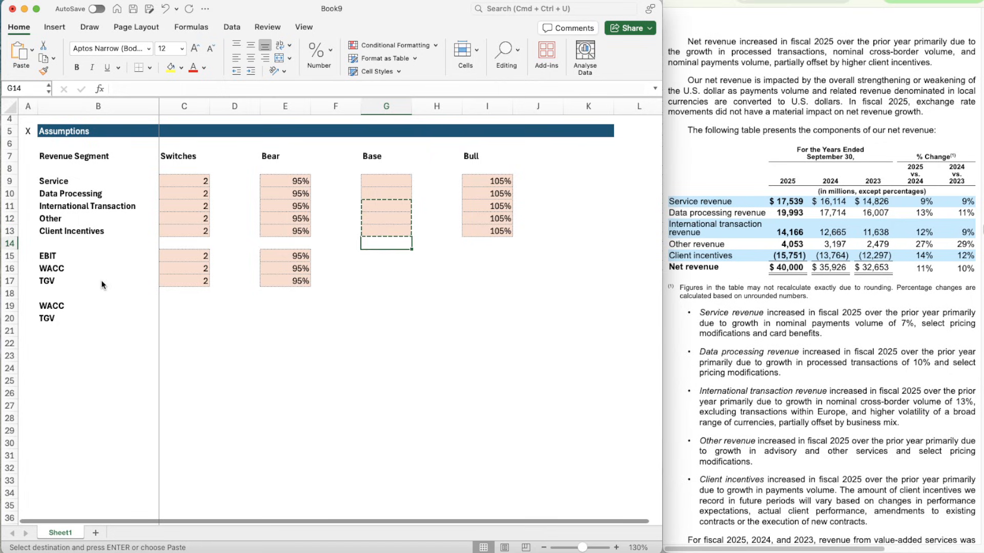
{"action": "key", "text": "shift+Down"}
{"action": "key", "text": "shift+Down"}
{"action": "key", "text": "super+v"}
{"action": "key", "text": "Right"}
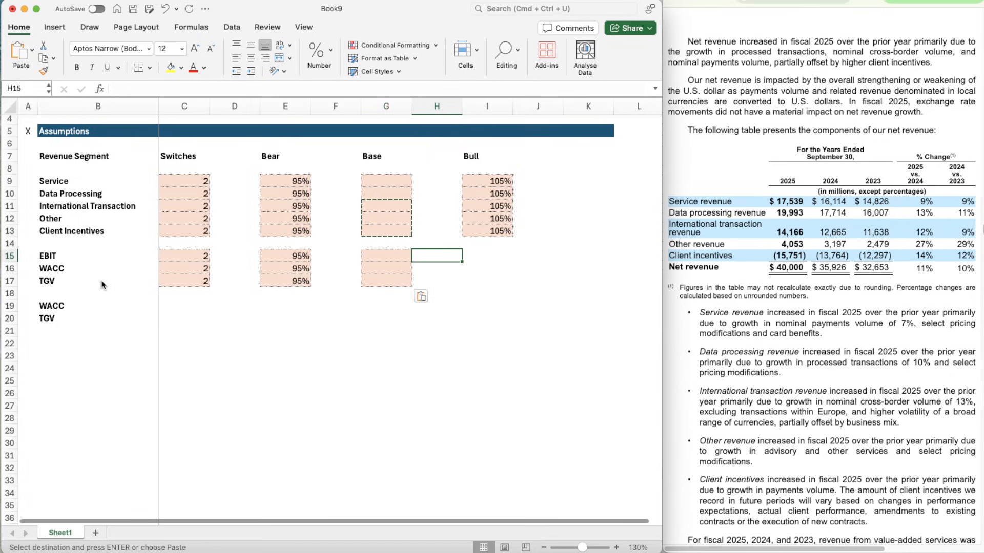
- Paste the copied empty shaded Base cells into the Bull cells I15:I17 for the EBIT, WACC and TGV rows
{"action": "key", "text": "Right"}
{"action": "key", "text": "shift+Down"}
{"action": "key", "text": "shift+Down"}
{"action": "key", "text": "shift+Down"}
{"action": "key", "text": "shift+Up"}
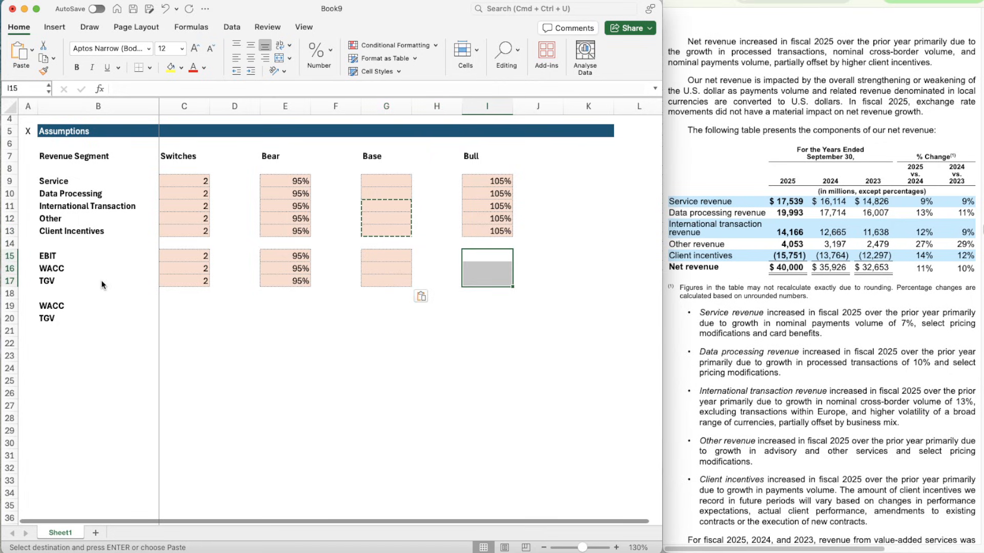
{"action": "key", "text": "super+v"}
- Clear the values from the Bear cells E15:E17 for EBIT, WACC and TGV, keeping their shading
{"action": "key", "text": "Down"}
{"action": "key", "text": "Down"}
{"action": "key", "text": "Left"}
{"action": "key", "text": "Left"}
{"action": "key", "text": "Left"}
{"action": "key", "text": "Left"}
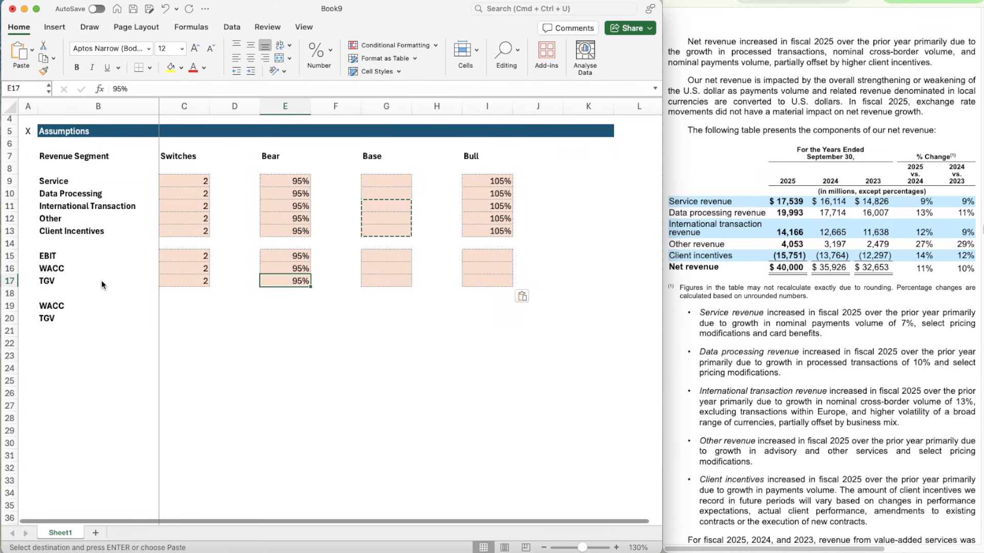
{"action": "key", "text": "shift+Up"}
{"action": "key", "text": "shift+Up"}
{"action": "key", "text": "Escape"}
{"action": "key", "text": "Delete"}
- Copy the empty shaded cells E16:E17 into C19:C20 beside the second WACC and TGV labels
{"action": "key", "text": "Down"}
{"action": "key", "text": "Down"}
{"action": "key", "text": "Left"}
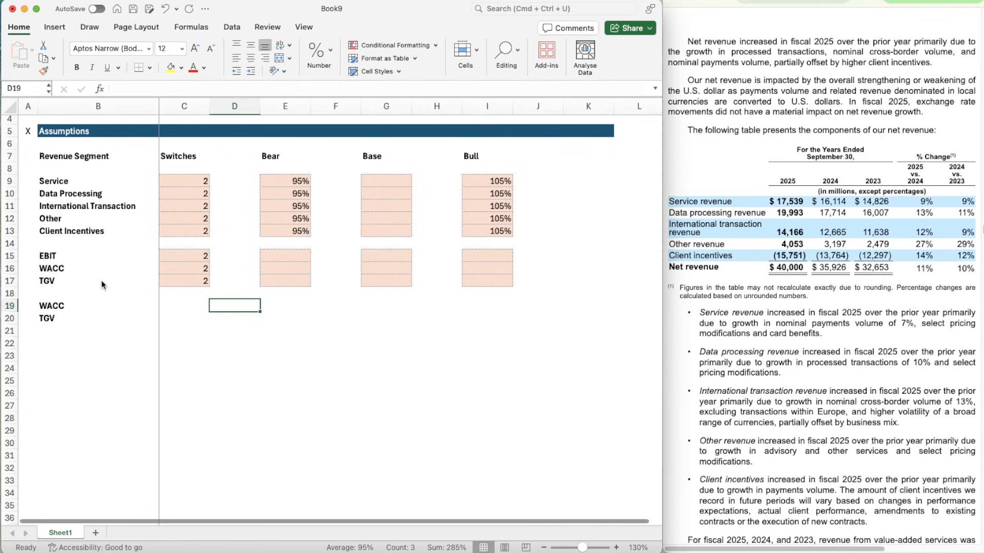
{"action": "key", "text": "Left"}
{"action": "key", "text": "shift+Down"}
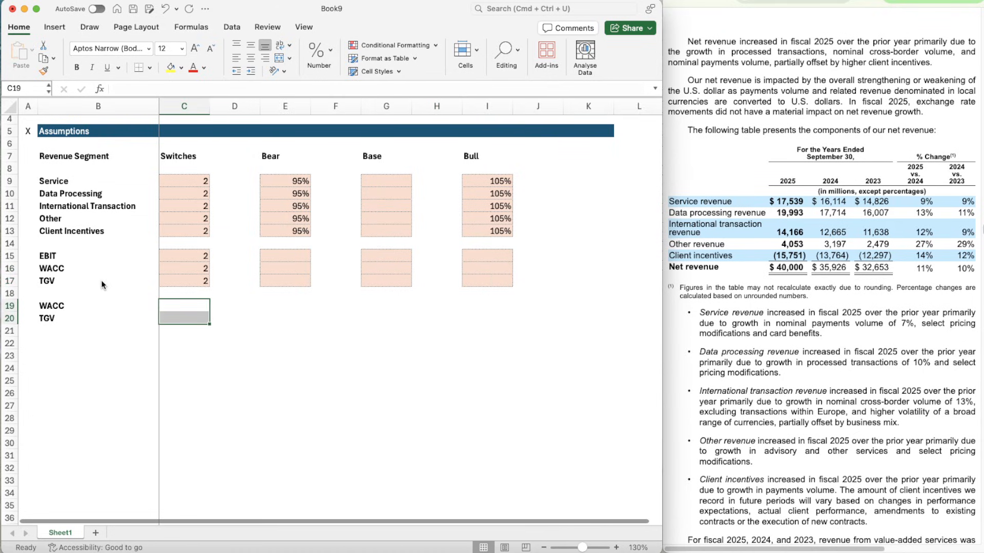
{"action": "key", "text": "Right"}
{"action": "key", "text": "Right"}
{"action": "key", "text": "Up"}
{"action": "key", "text": "Up"}
{"action": "key", "text": "Up"}
{"action": "key", "text": "shift+Down"}
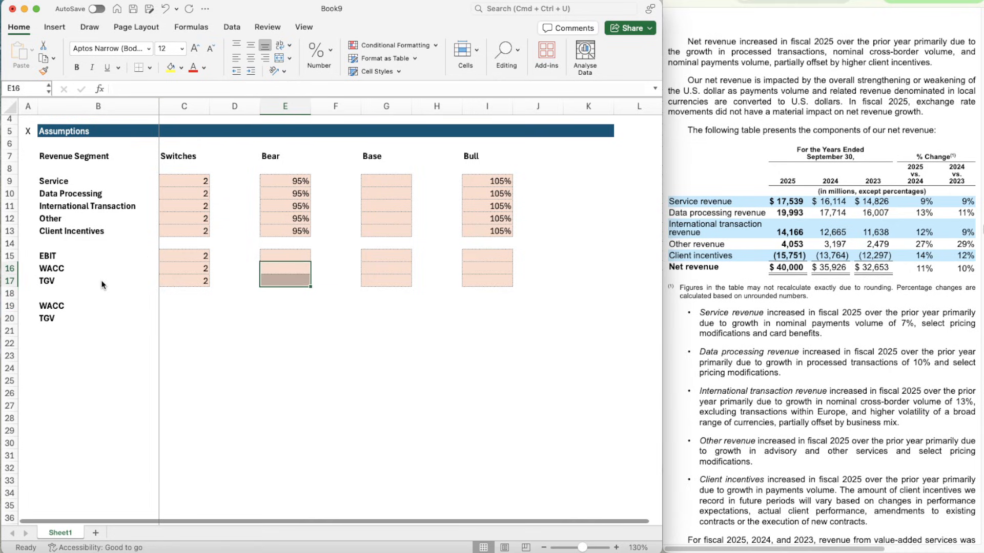
{"action": "key", "text": "Right"}
{"action": "key", "text": "Right"}
{"action": "key", "text": "shift+Down"}
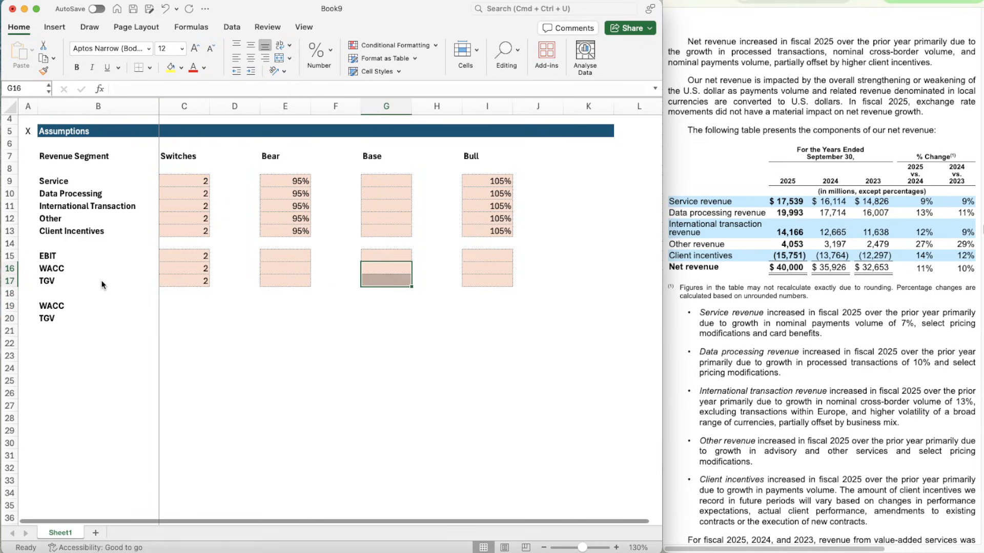
{"action": "key", "text": "Left"}
{"action": "key", "text": "Left"}
{"action": "key", "text": "Right"}
{"action": "key", "text": "shift+Down"}
{"action": "key", "text": "super+c"}
{"action": "key", "text": "Down"}
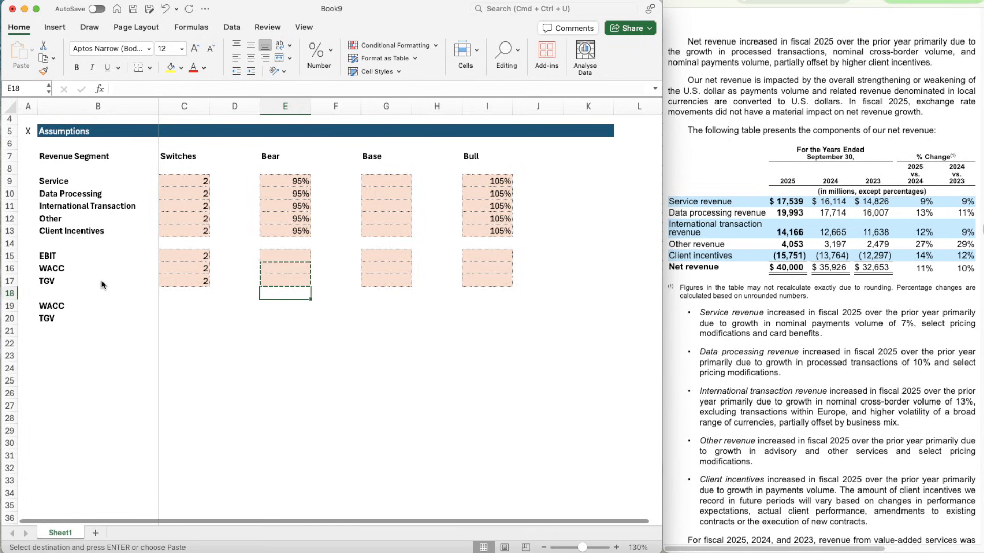
{"action": "key", "text": "Left"}
{"action": "key", "text": "Left"}
{"action": "key", "text": "Down"}
{"action": "key", "text": "shift+Down"}
{"action": "key", "text": "super+v"}
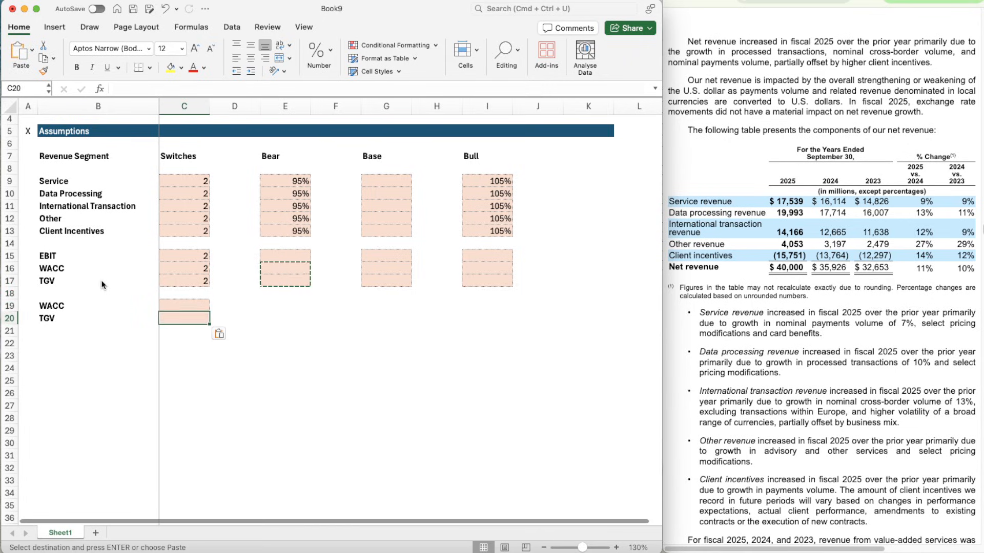
- Copy the entire Assumptions header row 5 to row 22
{"action": "left_click", "coordinate": [10, 131]}
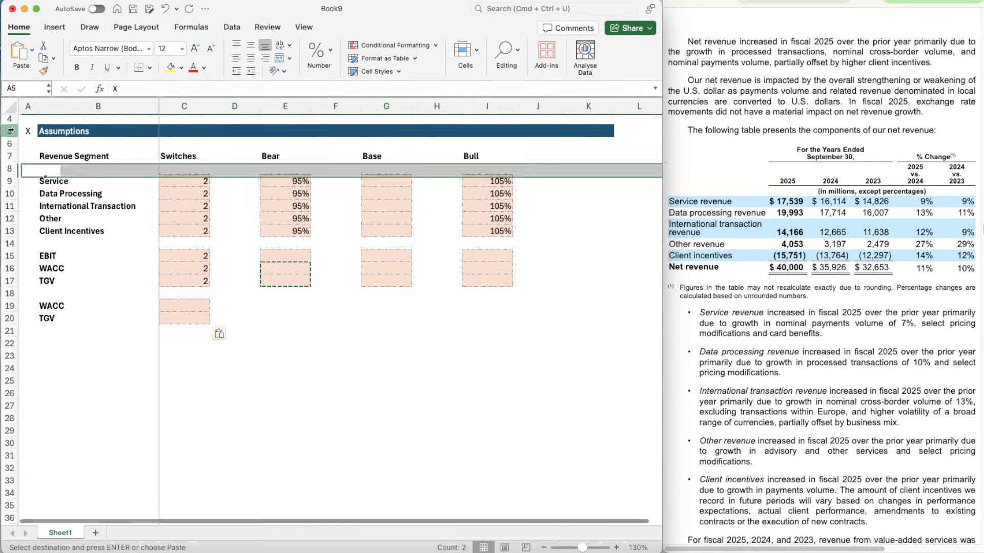
{"action": "key", "text": "super+c"}
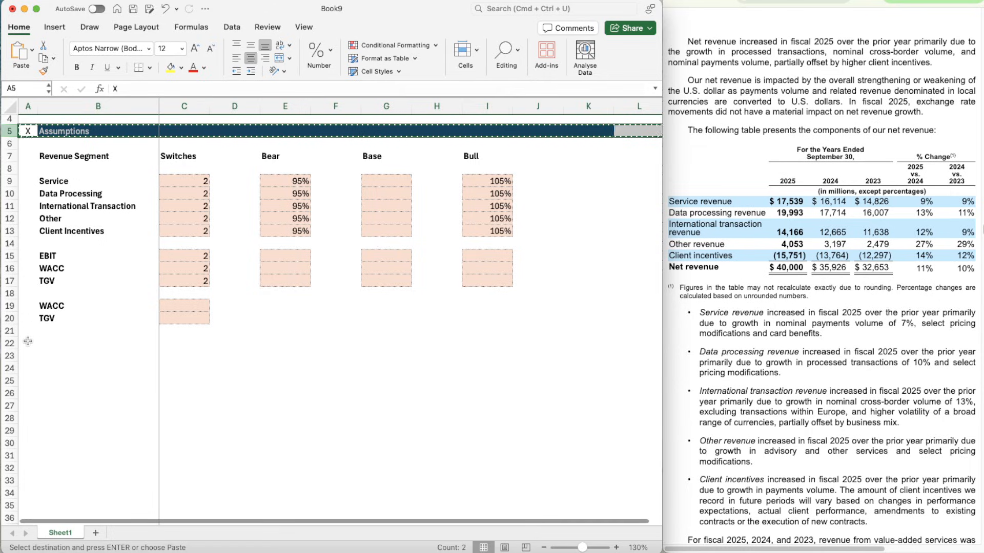
{"action": "left_click", "coordinate": [28, 342]}
{"action": "key", "text": "super+v"}
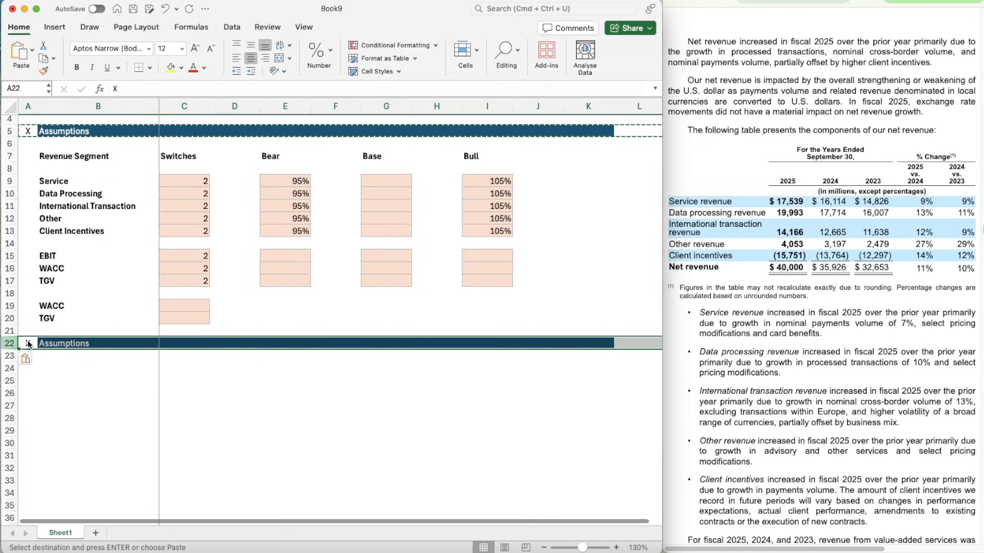
- Retitle the section header in B22 as "Revenue Build"
{"action": "key", "text": "Right"}
{"action": "key", "text": "Escape"}
{"action": "type", "text": "Revenue"}
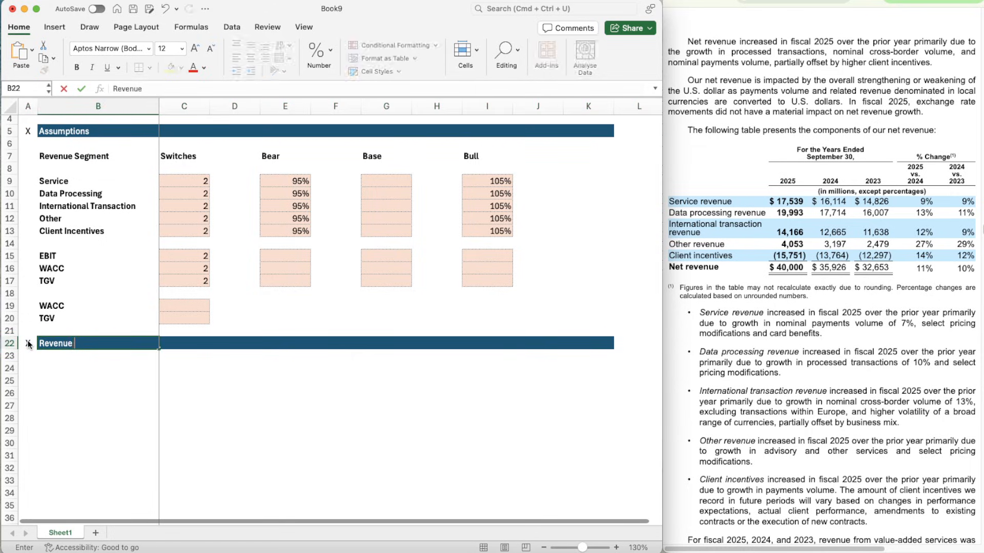
{"action": "type", "text": " H"}
{"action": "key", "text": "BackSpace"}
{"action": "type", "text": "Build"}
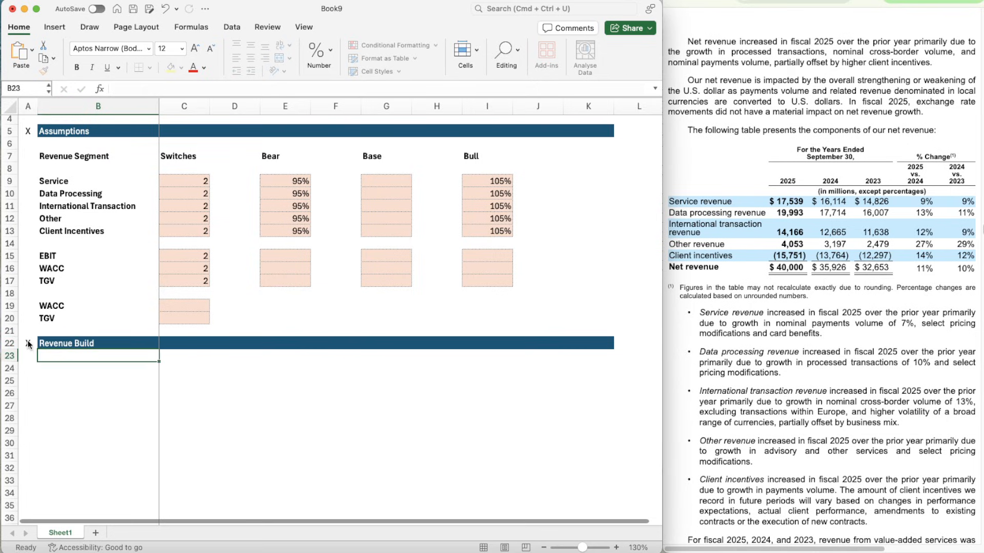
{"action": "key", "text": "Return"}
- Link B24 to the Data Processing label with the formula =B10
{"action": "scroll", "coordinate": [212, 388], "scroll_direction": "down", "scroll_amount": 3}
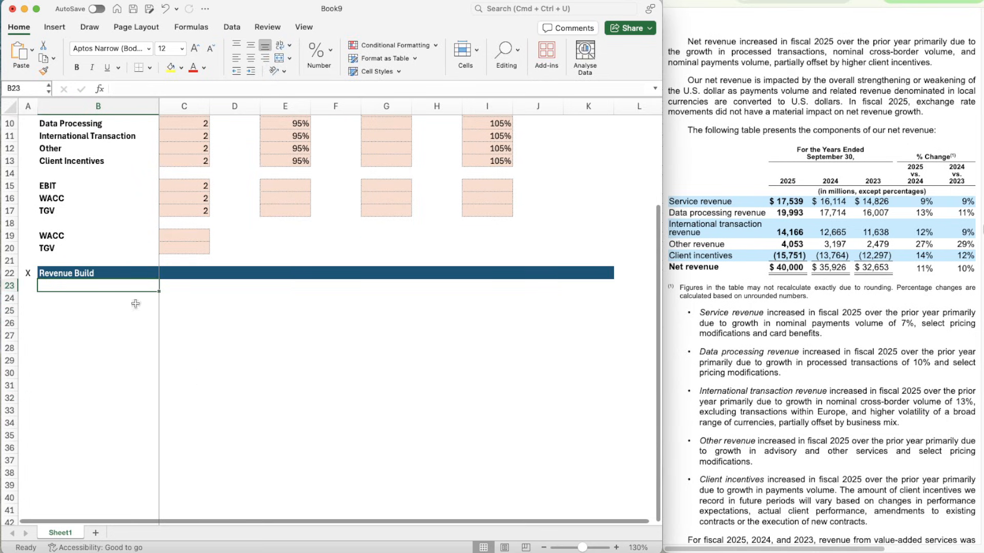
{"action": "left_click", "coordinate": [82, 336]}
{"action": "key", "text": "Up"}
{"action": "key", "text": "Up"}
{"action": "key", "text": "Up"}
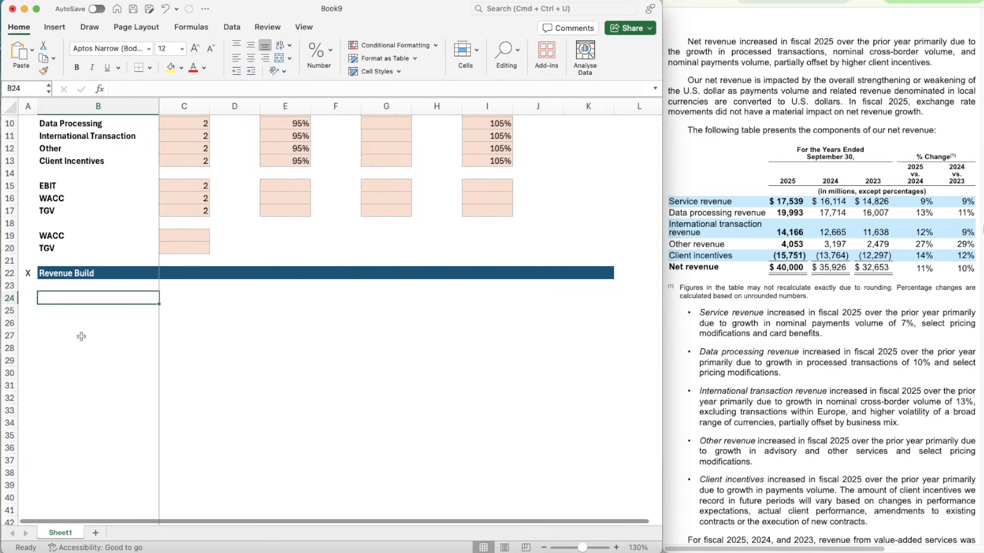
{"action": "scroll", "coordinate": [82, 336], "scroll_direction": "down", "scroll_amount": 1}
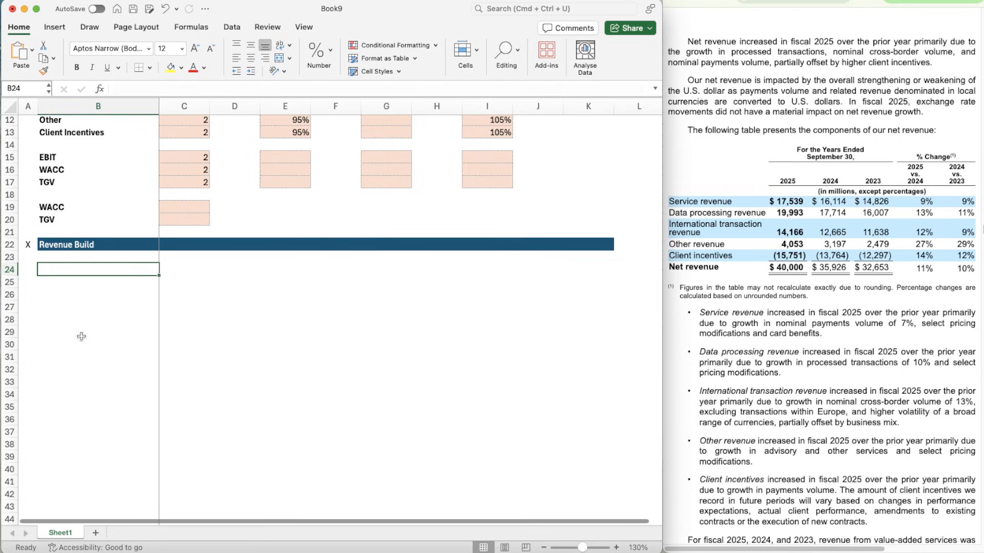
{"action": "type", "text": "Data Processing"}
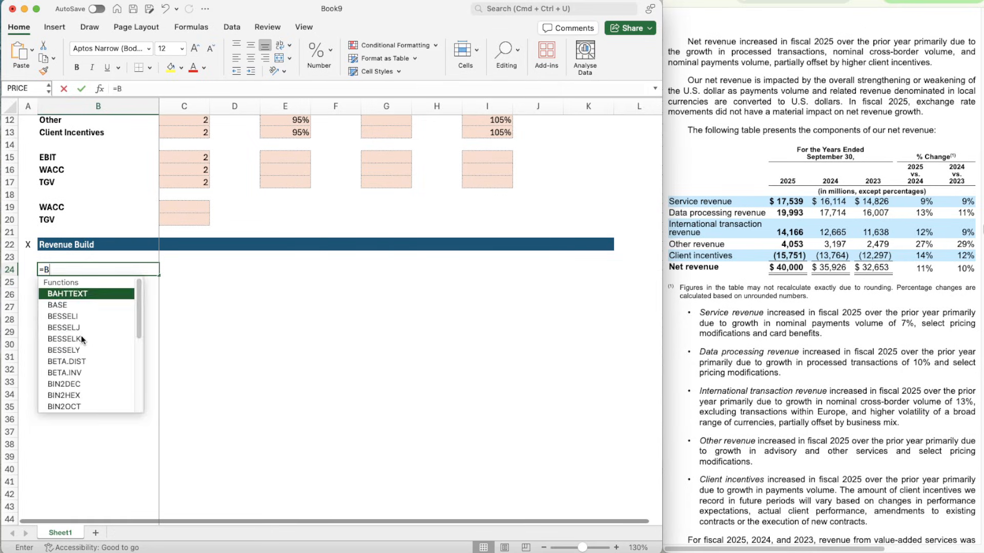
{"action": "key", "text": "Return"}
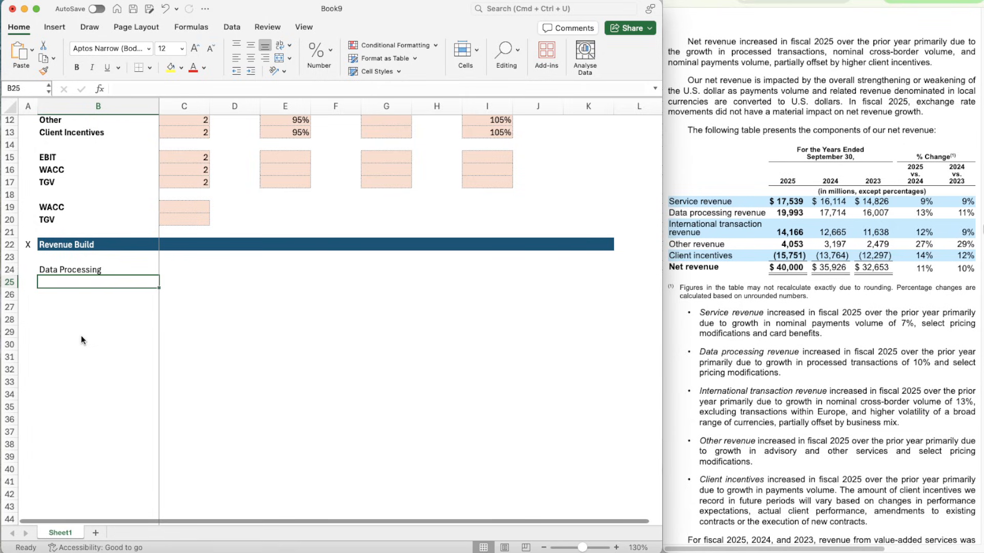
- Link B25 to the Service label with =B9 and move that cell up into B24, replacing its content
{"action": "type", "text": "=B9"}
{"action": "key", "text": "Return"}
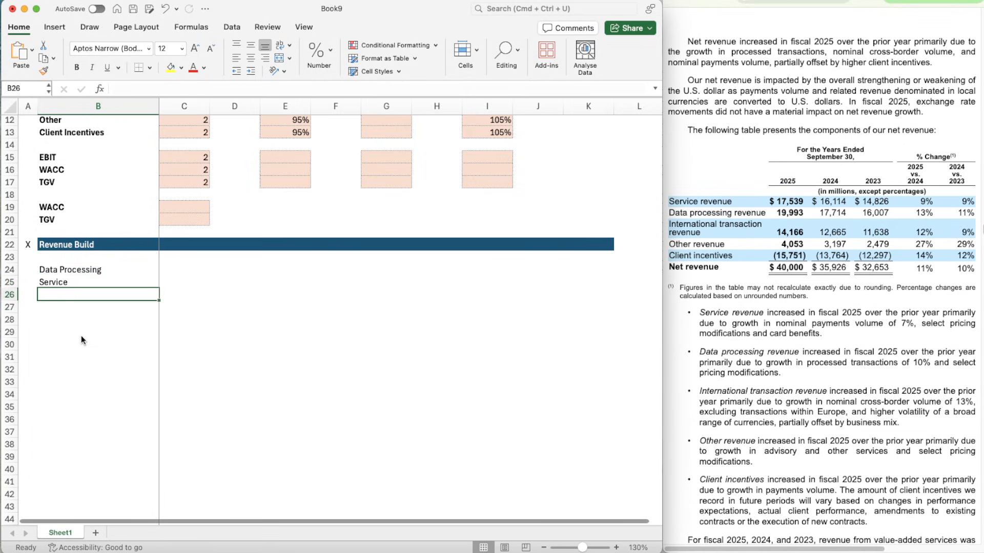
{"action": "key", "text": "Up"}
{"action": "key", "text": "super+x"}
{"action": "key", "text": "Up"}
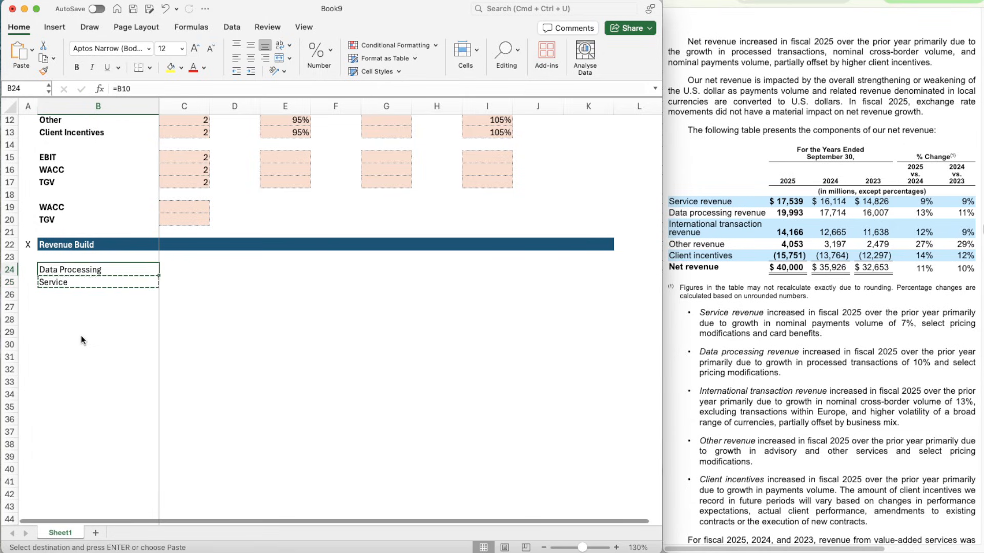
{"action": "key", "text": "super+v"}
{"action": "key", "text": "Down"}
- Enter the label "% Growth" in B25 under Service and italicise it
{"action": "key", "text": "Down"}
{"action": "key", "text": "Up"}
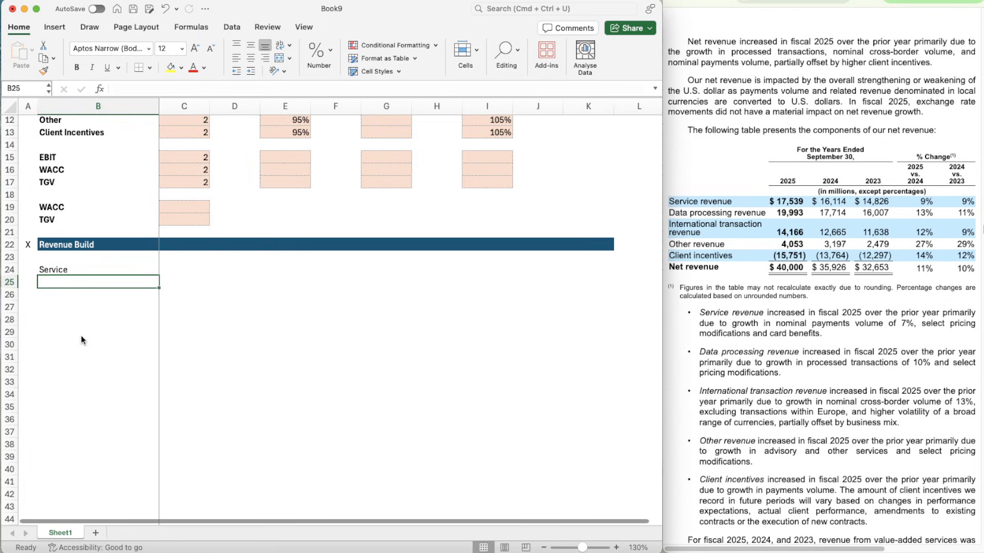
{"action": "key", "text": "Up"}
{"action": "key", "text": "Down"}
{"action": "type", "text": "% Growth"}
{"action": "key", "text": "Return"}
{"action": "key", "text": "Up"}
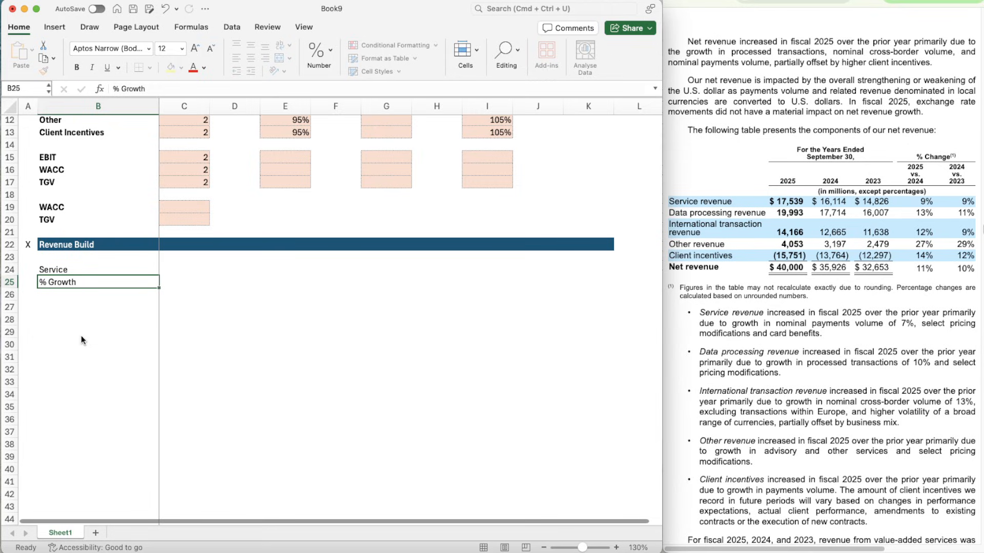
{"action": "key", "text": "super+i"}
- Enter the non-italic scenario labels Bear, Base and Bull in B26:B28
{"action": "key", "text": "Down"}
{"action": "key", "text": "Down"}
{"action": "key", "text": "Up"}
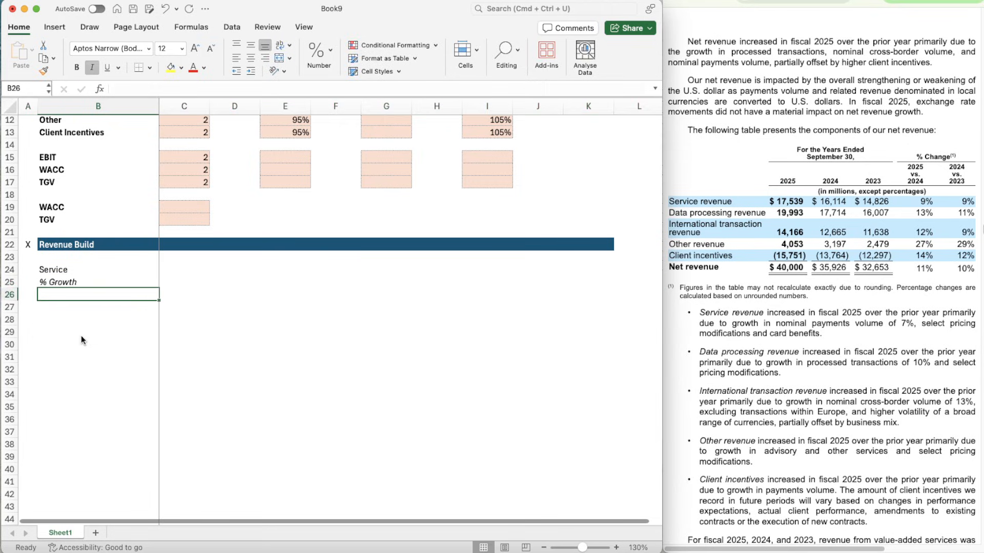
{"action": "key", "text": "super+i"}
{"action": "type", "text": "Bear"}
{"action": "key", "text": "Return"}
{"action": "key", "text": "Return"}
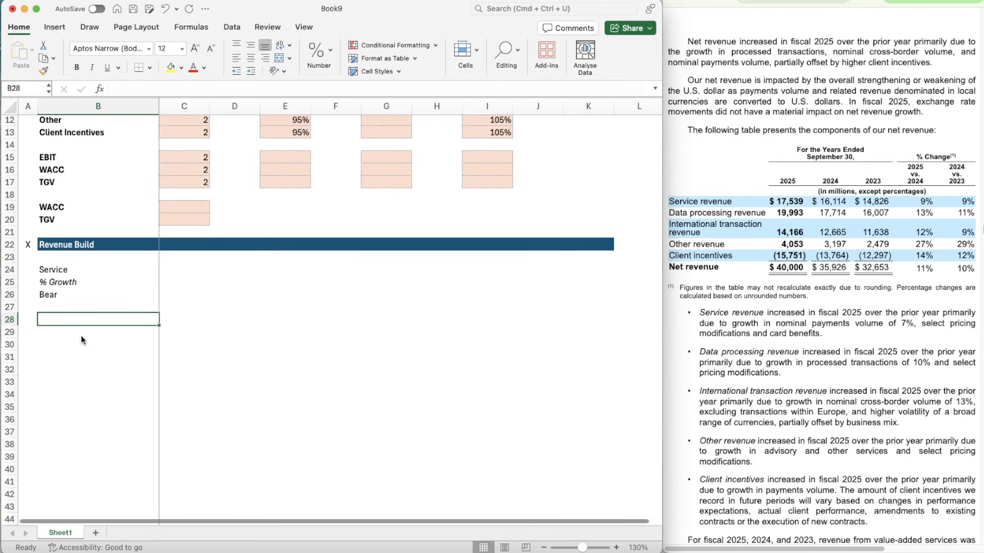
{"action": "key", "text": "Up"}
{"action": "type", "text": "Base"}
{"action": "key", "text": "Return"}
{"action": "type", "text": "Bull"}
{"action": "key", "text": "Return"}
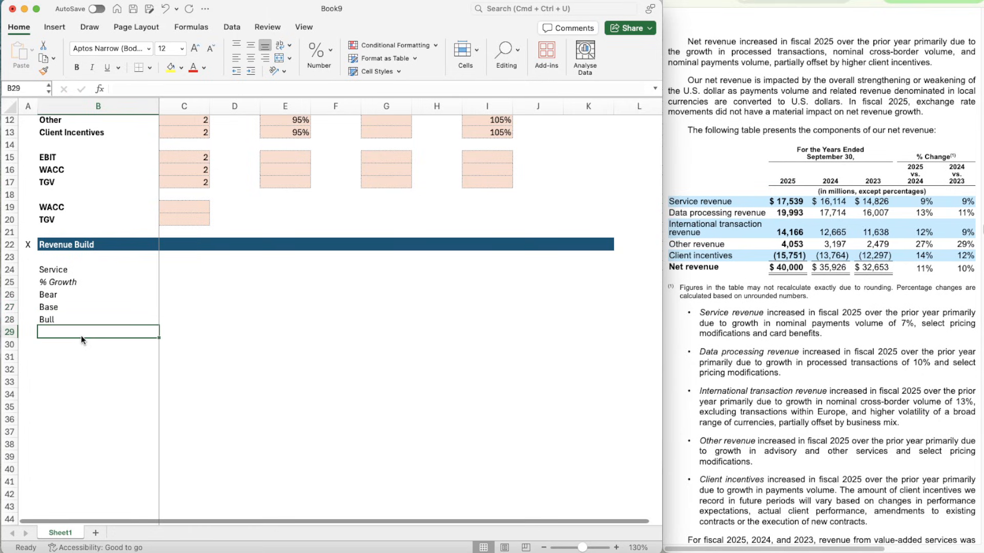
- Enter the label "% of Revenue" in B29 and italicise the entire row
{"action": "type", "text": "% of Revenue"}
{"action": "key", "text": "Return"}
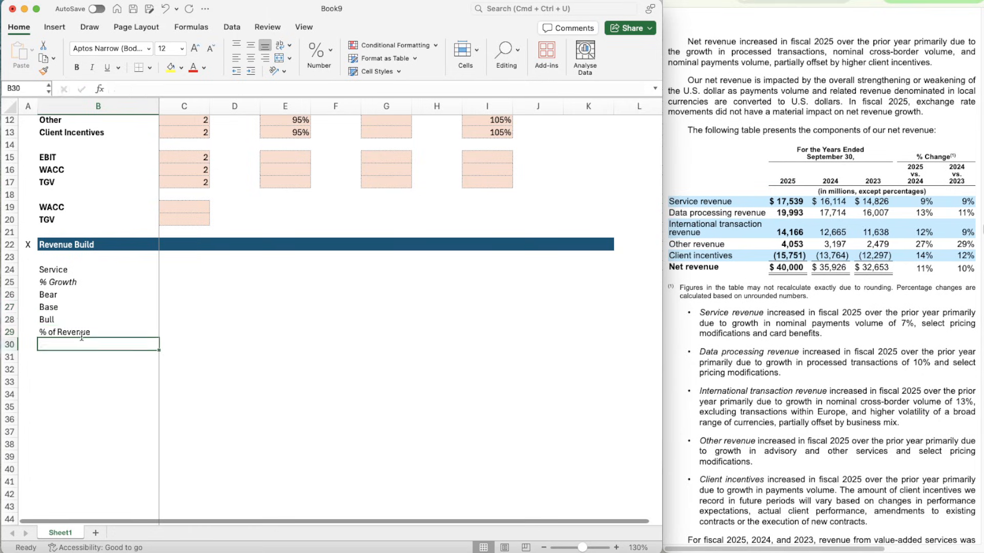
{"action": "key", "text": "Up"}
{"action": "key", "text": "shift+space"}
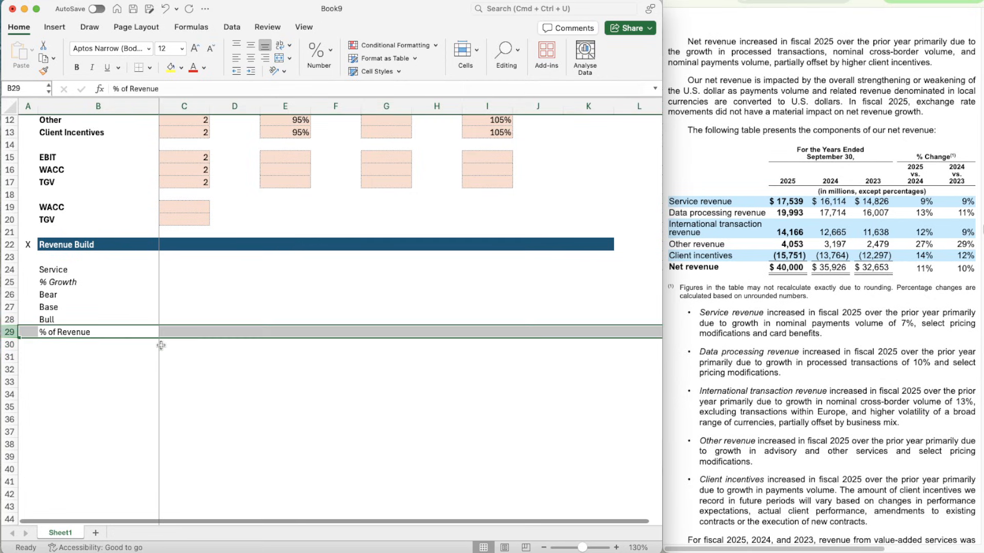
{"action": "key", "text": "super+i"}
- Format the Service cells C24:K24 as Number with 0 decimal places, a 1000 separator and black parenthesised negatives
{"action": "key", "text": "Up"}
{"action": "key", "text": "Up"}
{"action": "key", "text": "Up"}
{"action": "key", "text": "Up"}
{"action": "key", "text": "Up"}
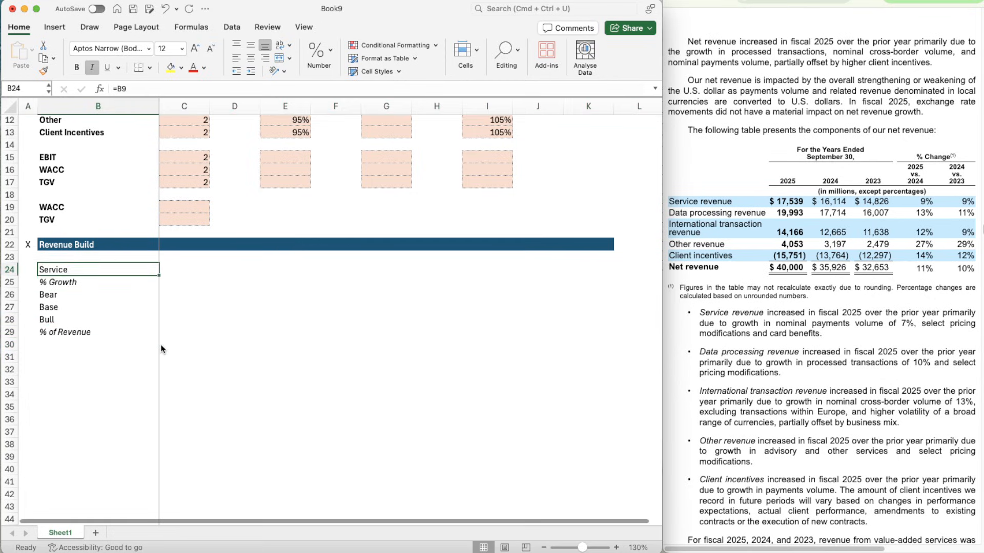
{"action": "key", "text": "Right"}
{"action": "key", "text": "shift+Right"}
{"action": "key", "text": "shift+Right"}
{"action": "key", "text": "shift+Right"}
{"action": "key", "text": "shift+Right"}
{"action": "key", "text": "shift+Right"}
{"action": "key", "text": "shift+Right"}
{"action": "key", "text": "shift+Right"}
{"action": "key", "text": "shift+Right"}
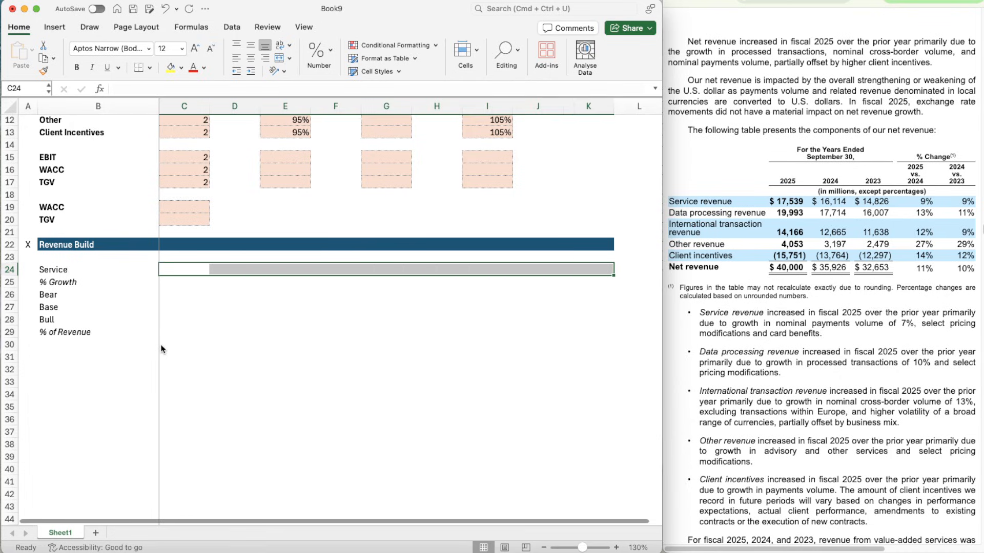
{"action": "key", "text": "super+1"}
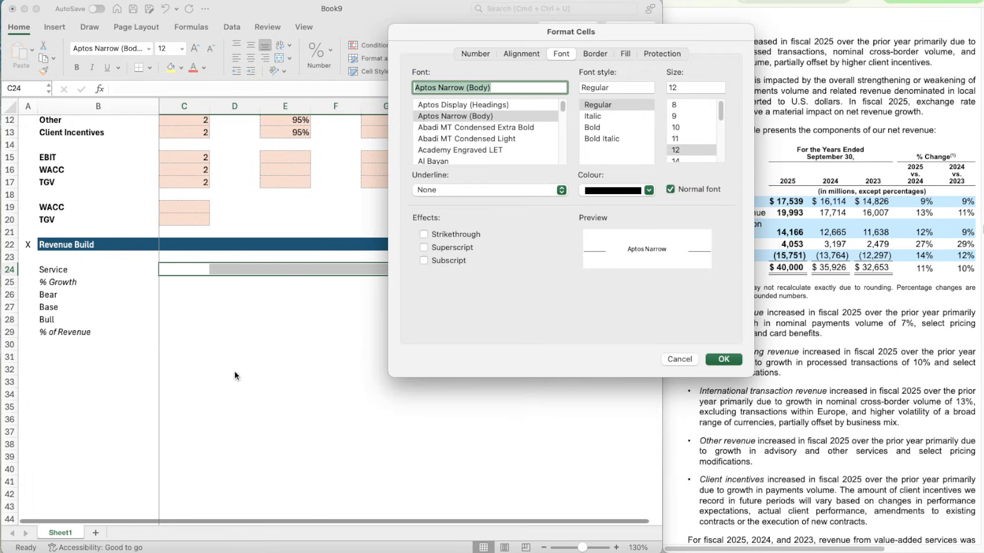
{"action": "left_click", "coordinate": [468, 55]}
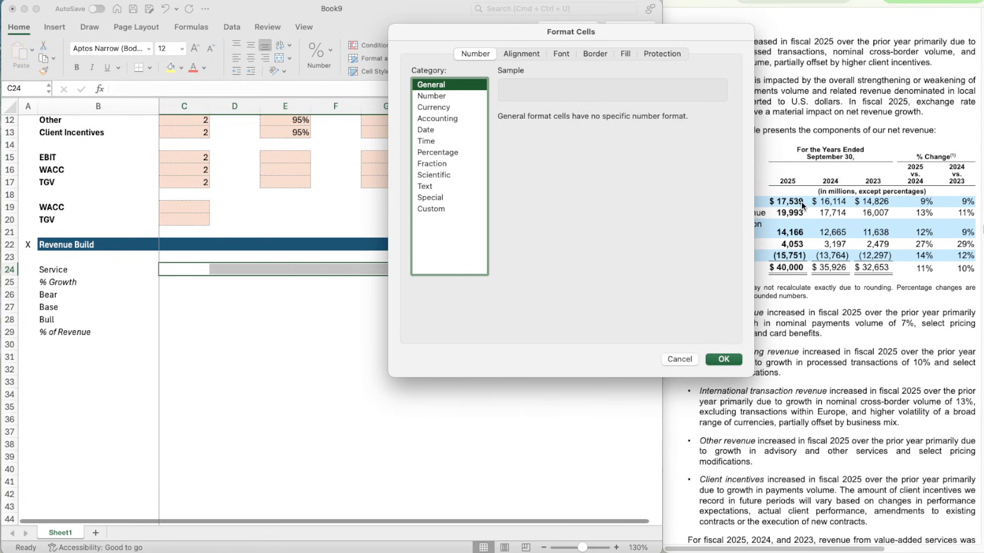
{"action": "left_click", "coordinate": [457, 95]}
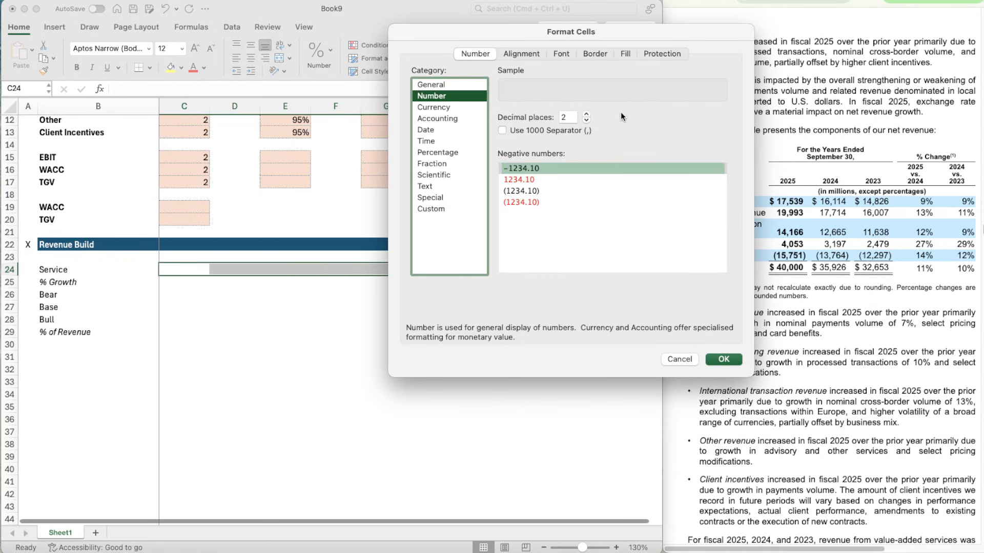
{"action": "double_click", "coordinate": [586, 121]}
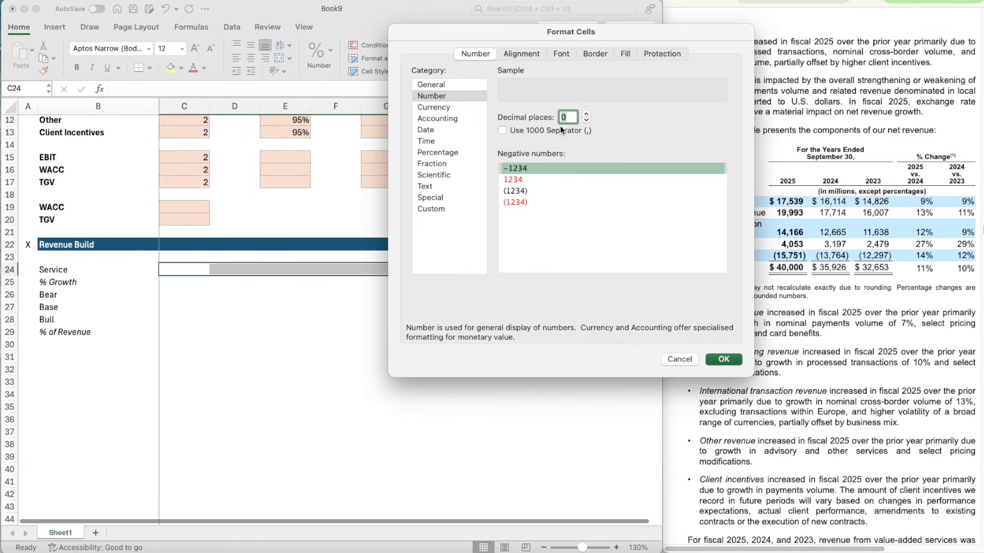
{"action": "left_click", "coordinate": [502, 131]}
{"action": "left_click", "coordinate": [542, 189]}
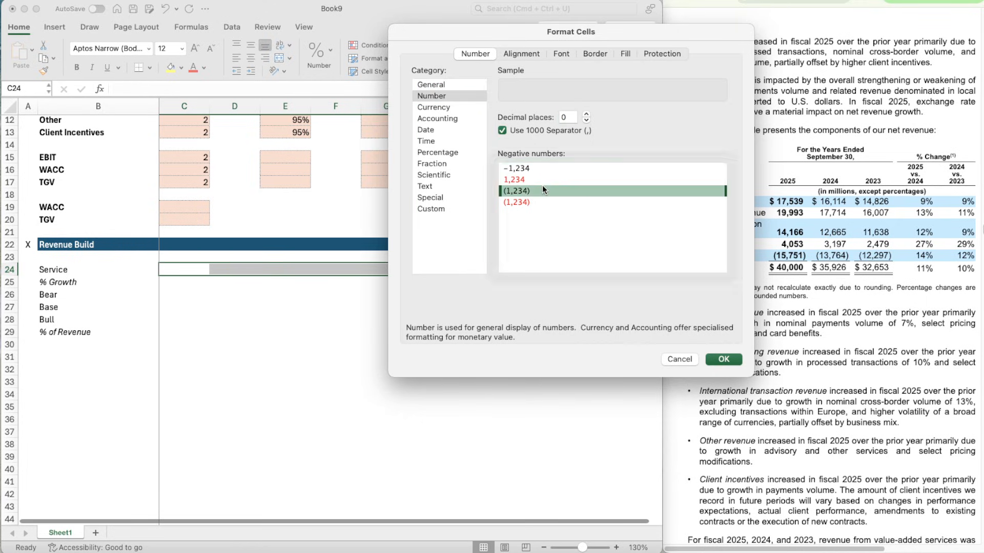
{"action": "left_click", "coordinate": [727, 357]}
{"action": "key", "text": "Return"}
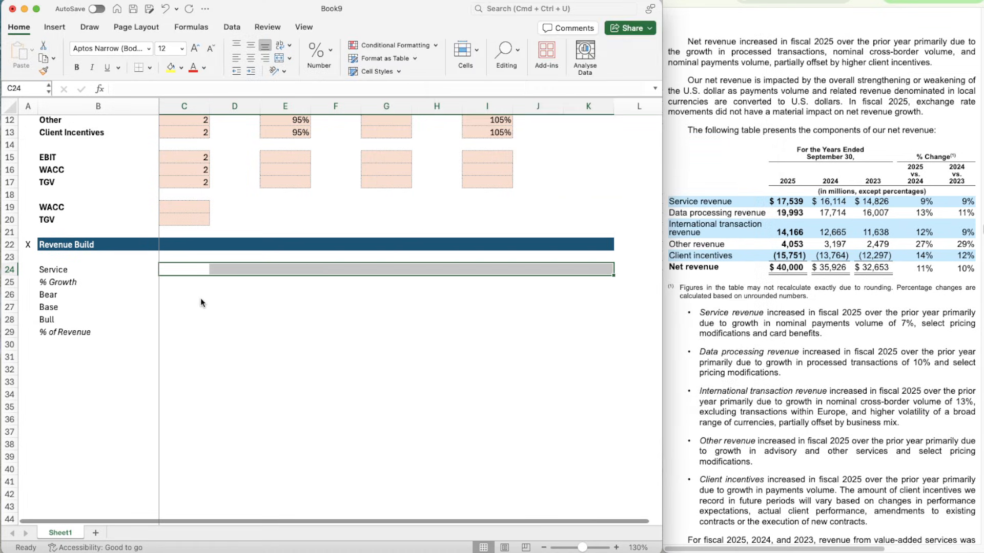
- Enter the year 2023 in C22 of the Revenue Build header and the formula =C22+1 in D22
{"action": "left_click", "coordinate": [186, 270]}
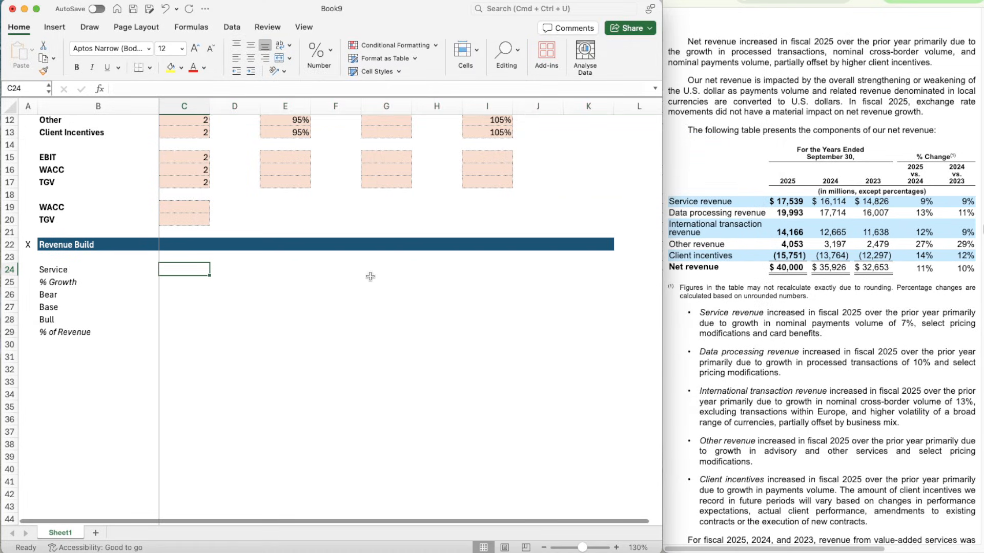
{"action": "key", "text": "Up"}
{"action": "key", "text": "Up"}
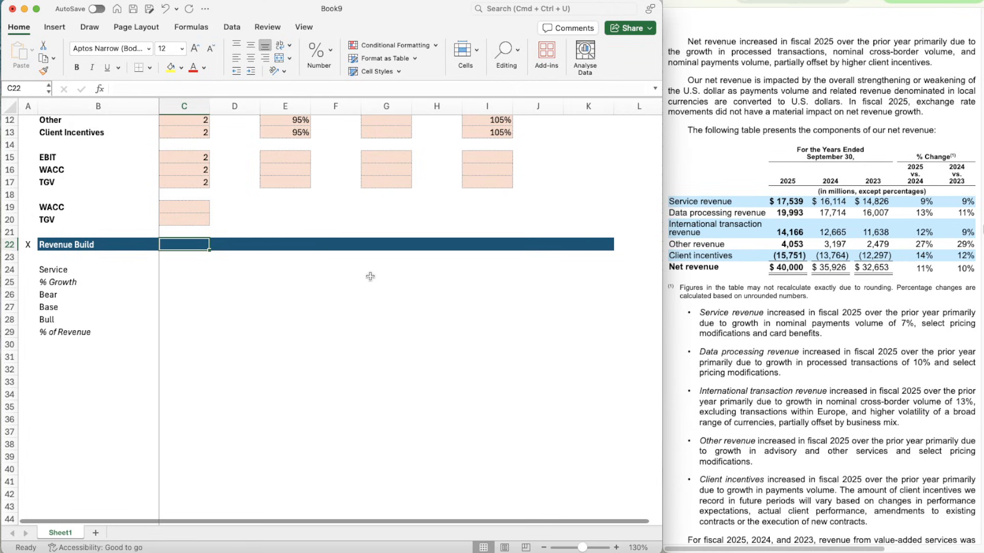
{"action": "type", "text": "2023"}
{"action": "key", "text": "Tab"}
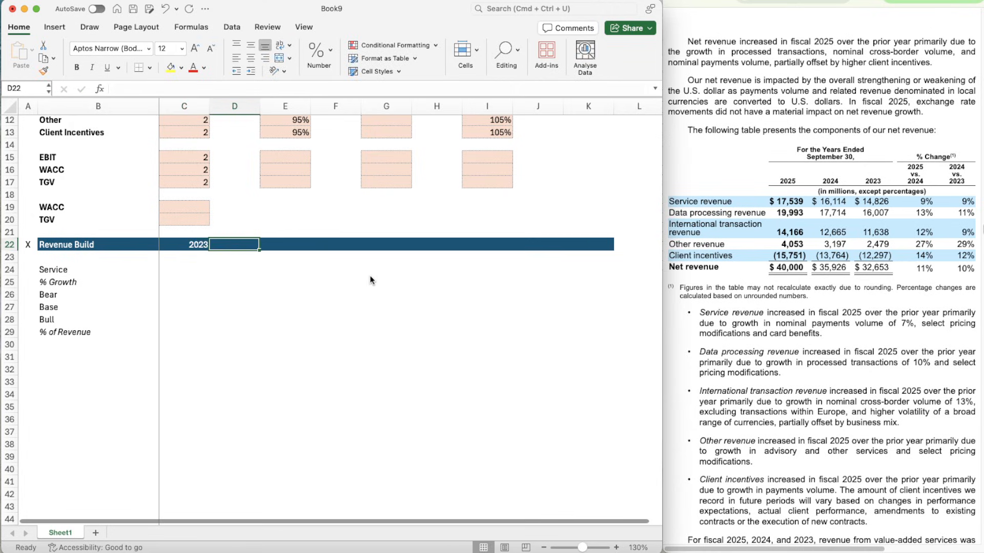
{"action": "type", "text": "="}
{"action": "key", "text": "Left"}
{"action": "type", "text": "+"}
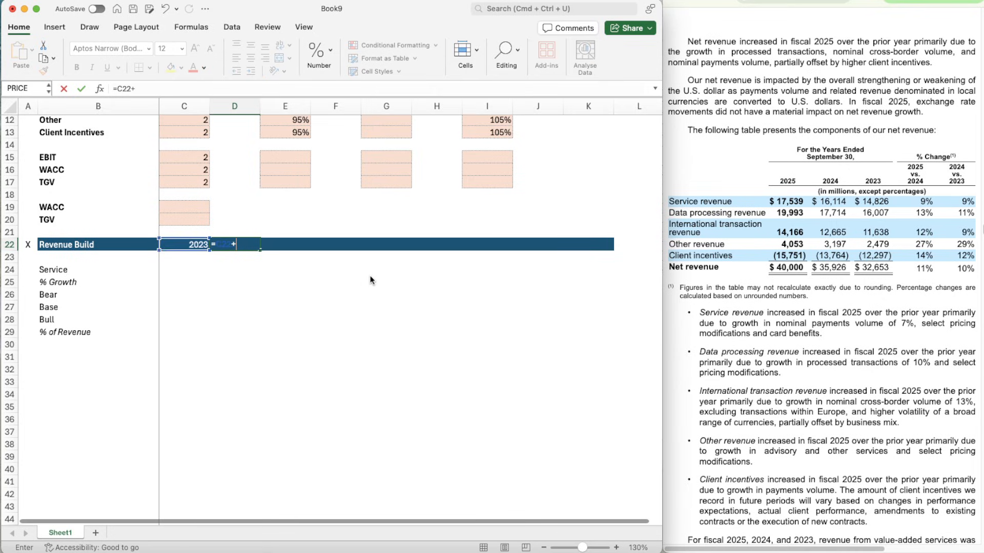
{"action": "type", "text": "1"}
{"action": "key", "text": "ctrl+Return"}
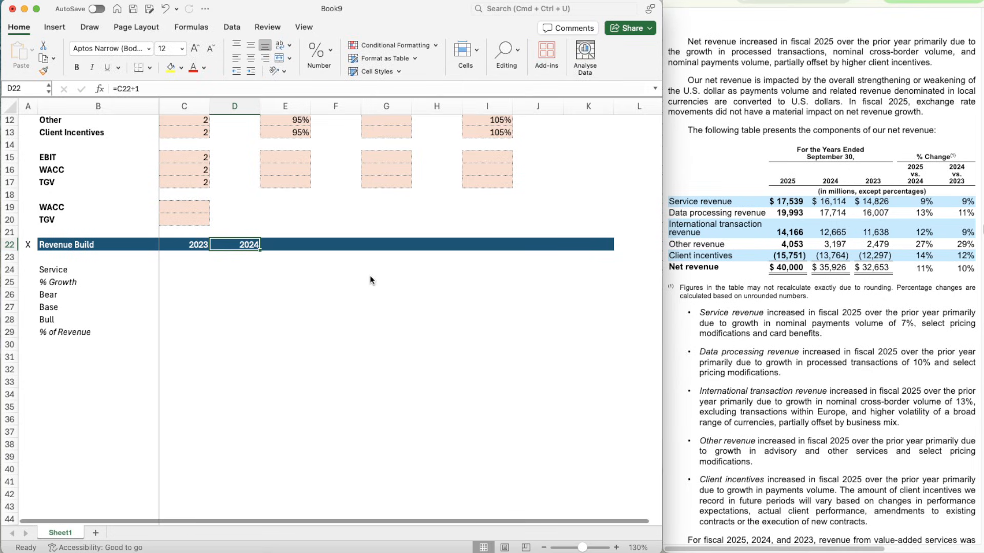
- Copy the year formula from D22 across the Revenue Build header through K22
{"action": "key", "text": "super+c"}
{"action": "key", "text": "shift+Right"}
{"action": "key", "text": "shift+Right"}
{"action": "key", "text": "shift+Right"}
{"action": "key", "text": "shift+Right"}
{"action": "key", "text": "shift+Right"}
{"action": "key", "text": "shift+Right"}
{"action": "key", "text": "shift+Right"}
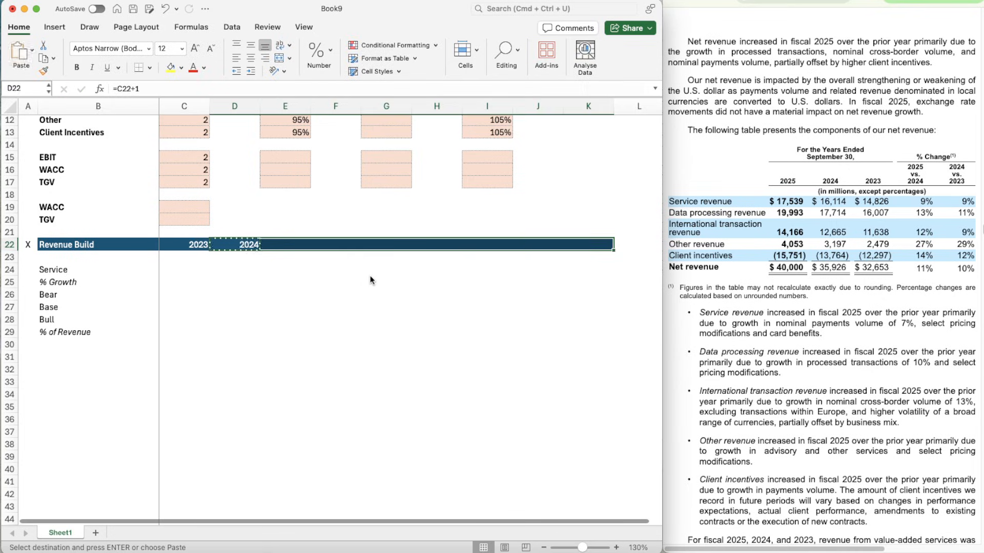
{"action": "key", "text": "super+v"}
- Remove the year and the blue header fill from K22 so the timeline ends at 2030
{"action": "key", "text": "Tab"}
{"action": "key", "text": "Tab"}
{"action": "key", "text": "Tab"}
{"action": "key", "text": "Right"}
{"action": "key", "text": "Right"}
{"action": "key", "text": "Right"}
{"action": "key", "text": "Right"}
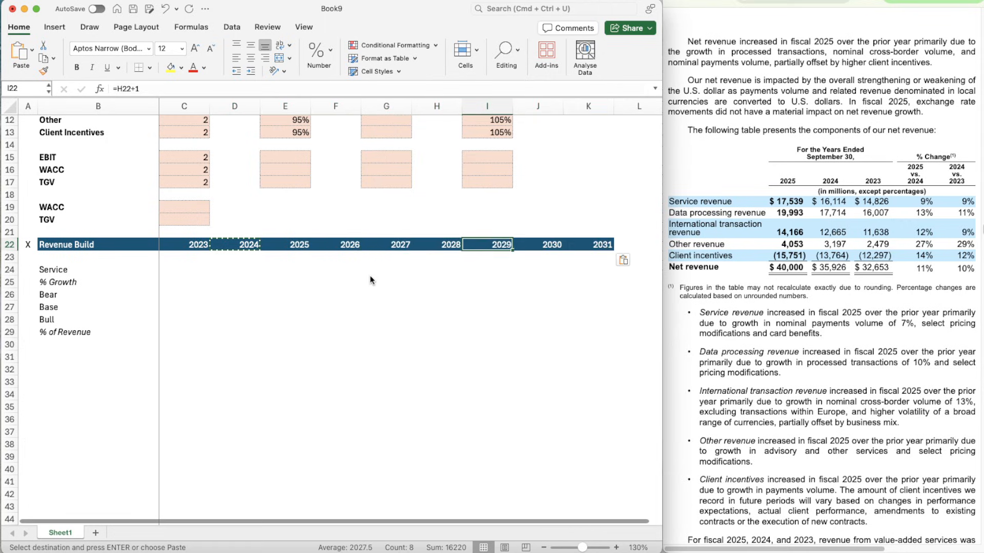
{"action": "key", "text": "Down"}
{"action": "key", "text": "super+shift+c"}
{"action": "key", "text": "Up"}
{"action": "key", "text": "super+shift+v"}
{"action": "key", "text": "Delete"}
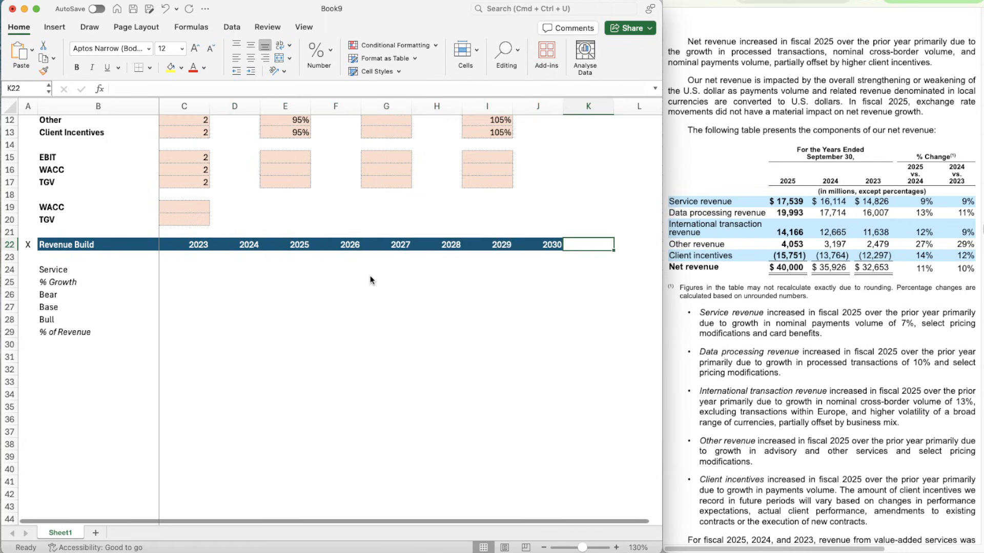
{"action": "key", "text": "Left"}
{"action": "key", "text": "Down"}
{"action": "key", "text": "Down"}
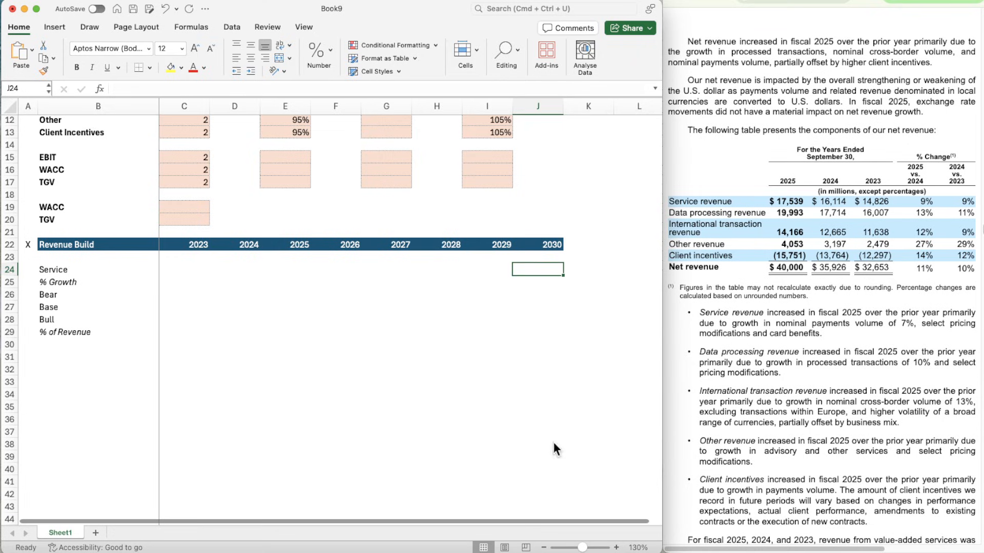
- Enter Service revenue of 14,826 for 2023, 16,114 for 2024 and 17,539 for 2025 in C24:E24
{"action": "left_click", "coordinate": [617, 547]}
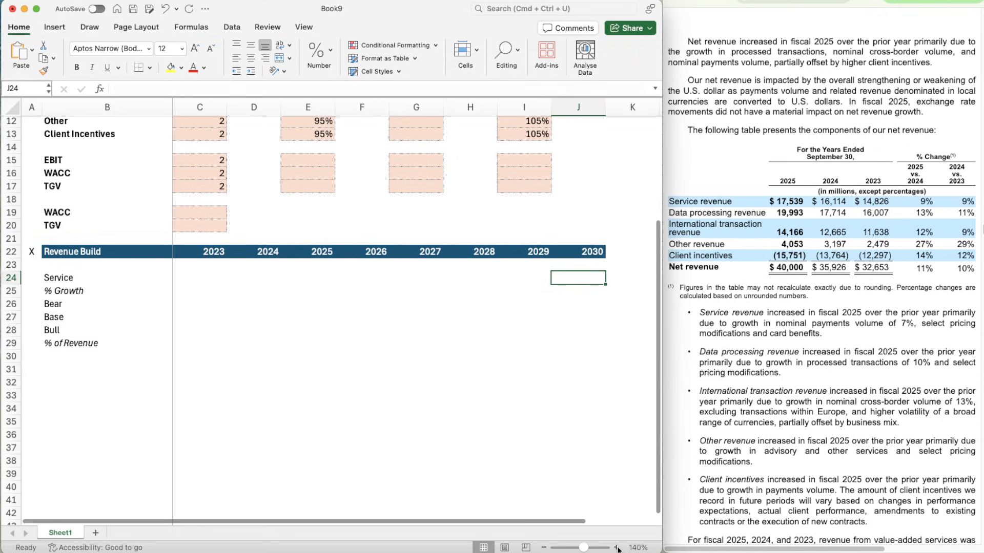
{"action": "left_click", "coordinate": [617, 548]}
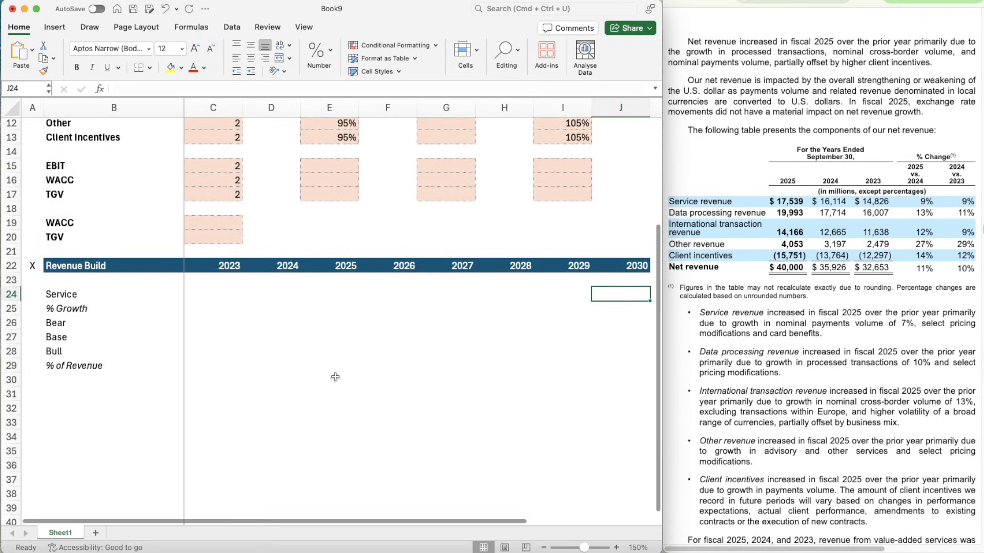
{"action": "scroll", "coordinate": [335, 377], "scroll_direction": "down", "scroll_amount": 2}
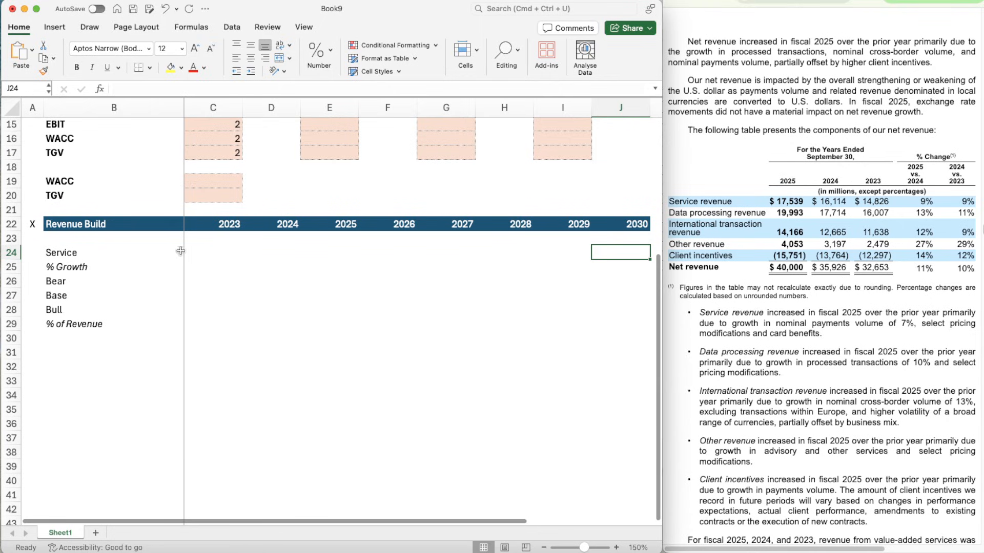
{"action": "left_click", "coordinate": [189, 252]}
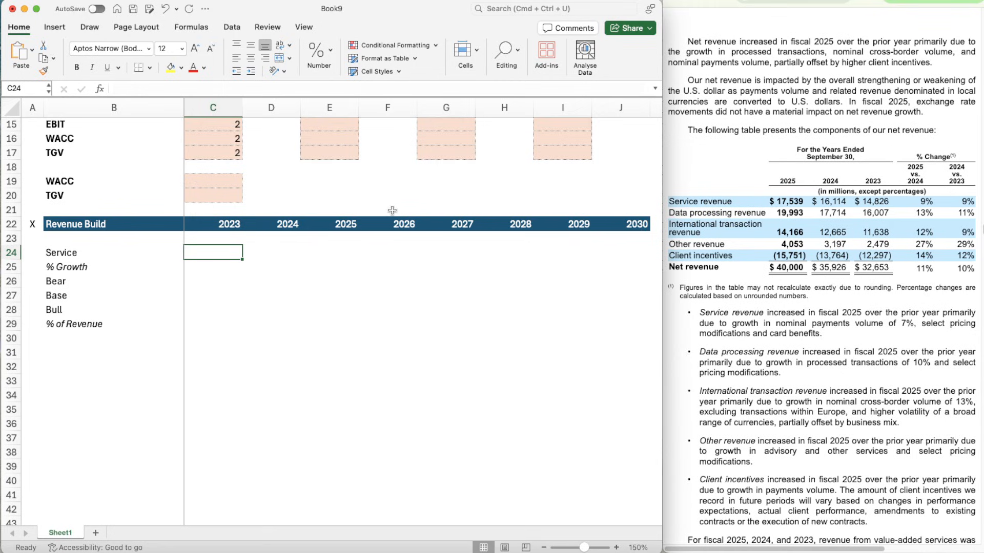
{"action": "type", "text": "14826"}
{"action": "key", "text": "Return"}
{"action": "key", "text": "Up"}
{"action": "key", "text": "Right"}
{"action": "type", "text": "16114"}
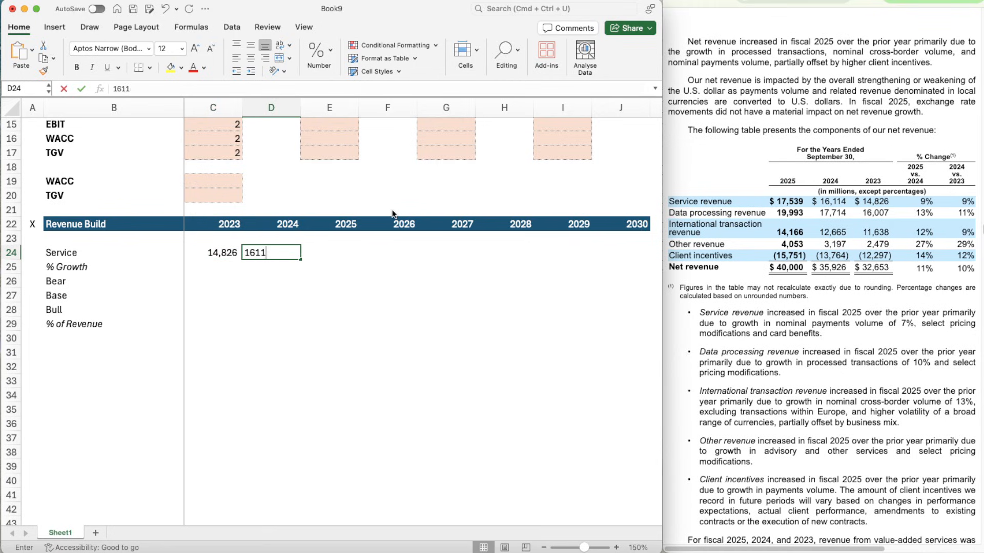
{"action": "key", "text": "Tab"}
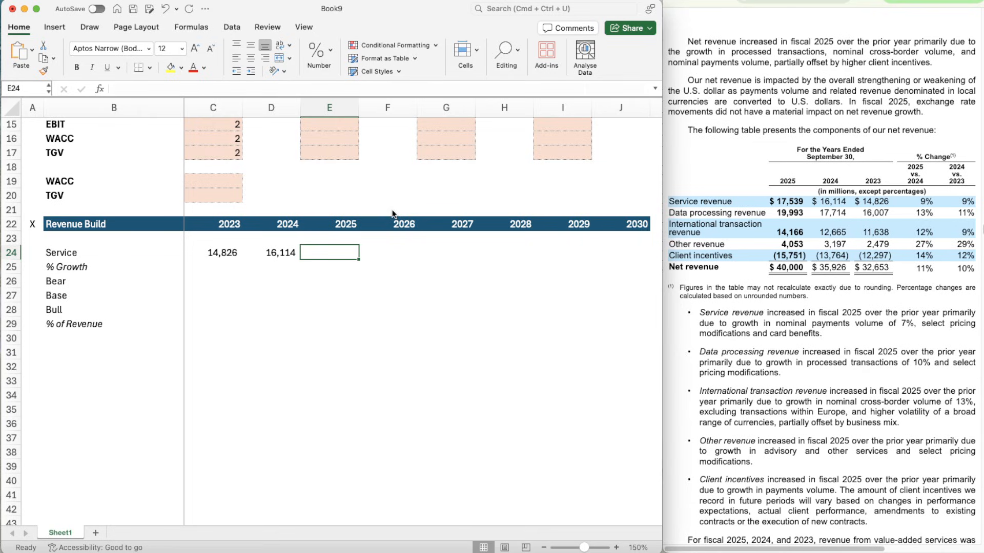
{"action": "type", "text": "17"}
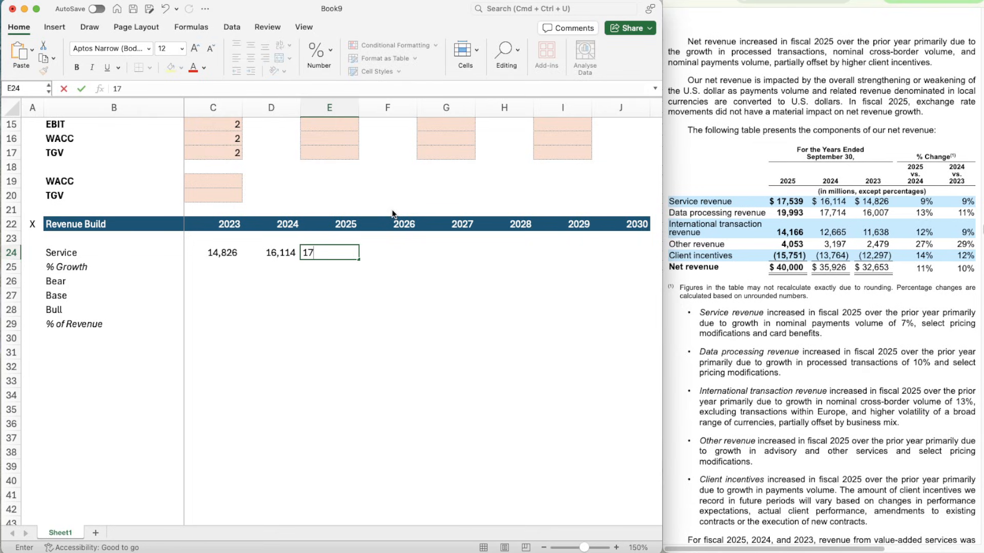
{"action": "type", "text": ",539"}
{"action": "key", "text": "Return"}
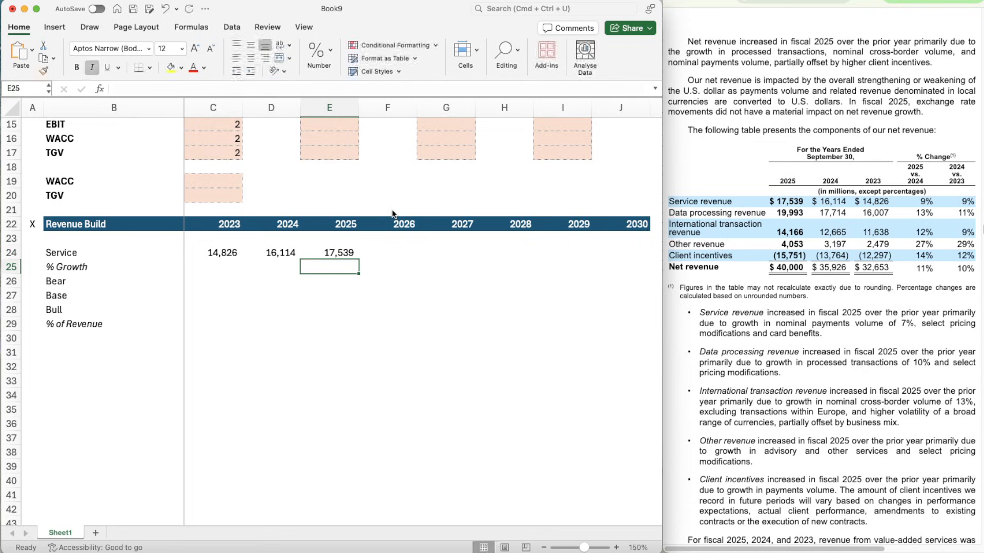
- Enter the 2024 Service growth formula =D24/C24-1 in D25
{"action": "key", "text": "Left"}
{"action": "type", "text": "="}
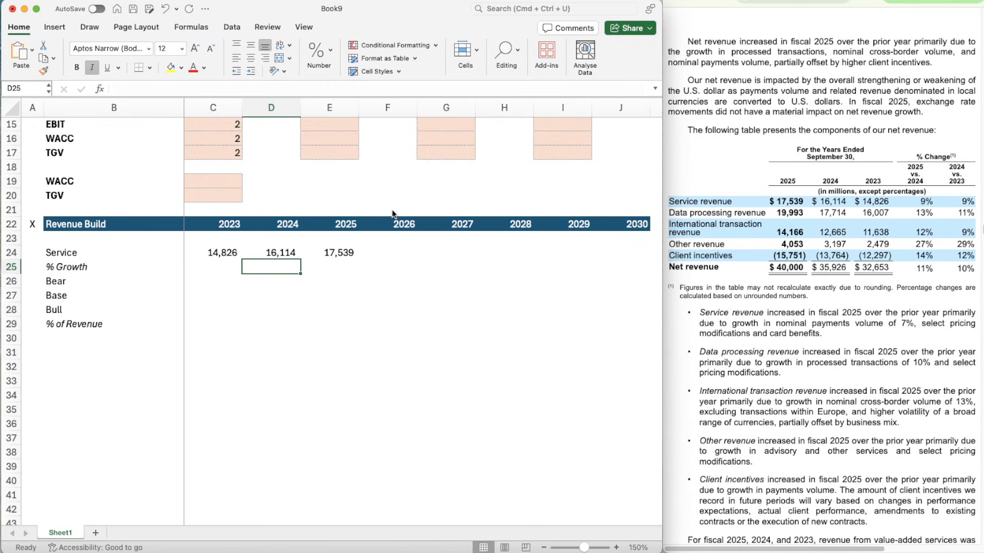
{"action": "key", "text": "Up"}
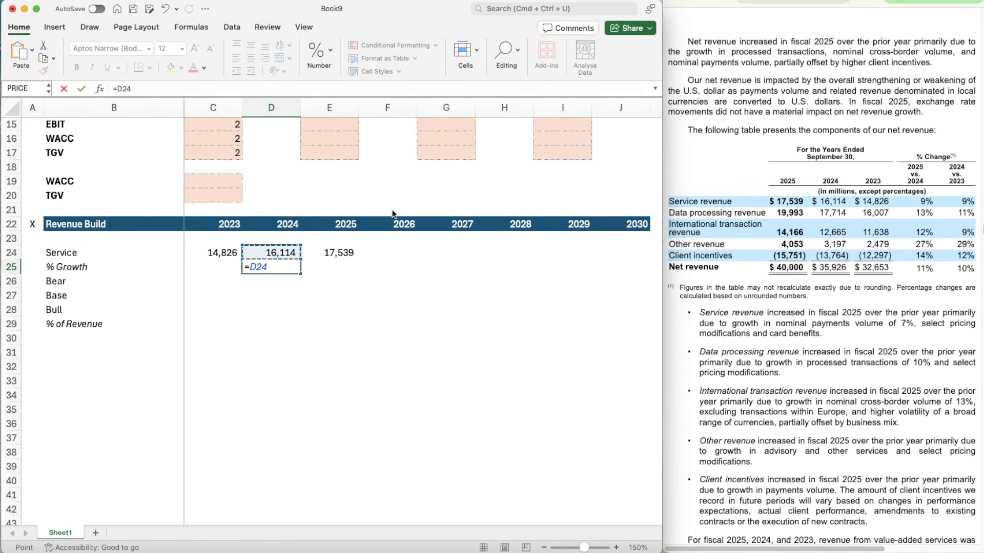
{"action": "type", "text": "/"}
{"action": "key", "text": "Left"}
{"action": "key", "text": "Up"}
{"action": "type", "text": "-1"}
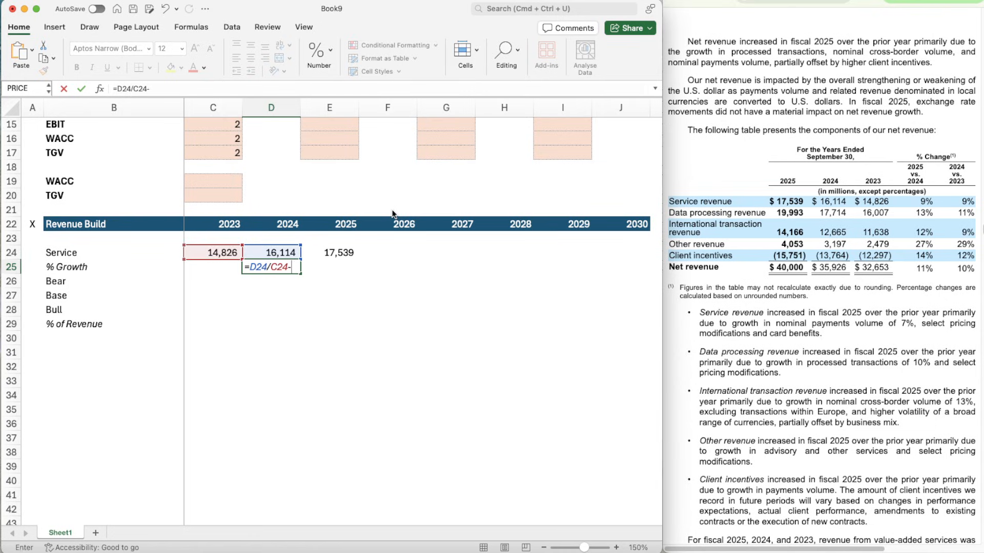
{"action": "key", "text": "ctrl+Return"}
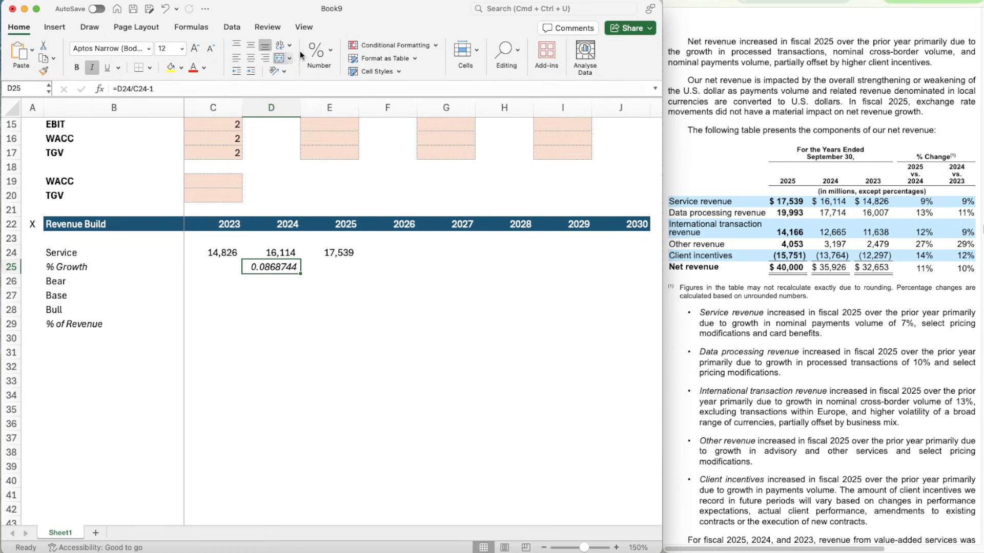
- Format the 2024 Service growth cell D25 as a percentage without decimals
{"action": "left_click", "coordinate": [317, 52]}
{"action": "left_click", "coordinate": [299, 104]}
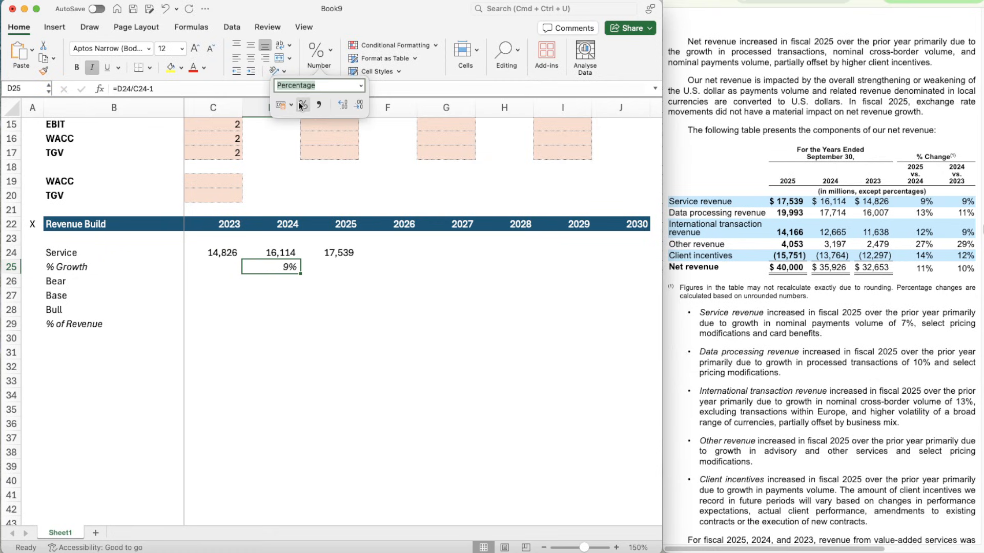
{"action": "key", "text": "Up"}
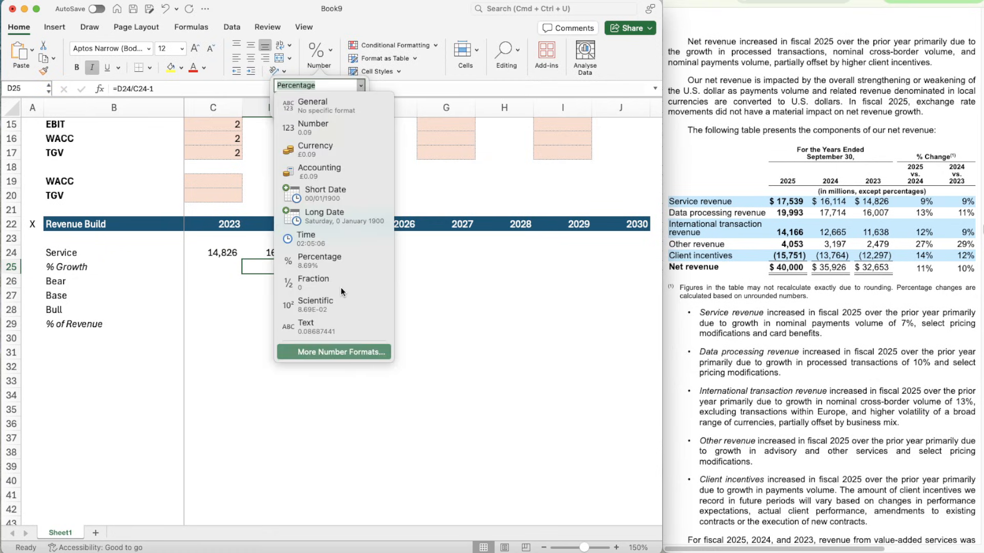
{"action": "left_click", "coordinate": [233, 329]}
{"action": "left_click", "coordinate": [295, 284]}
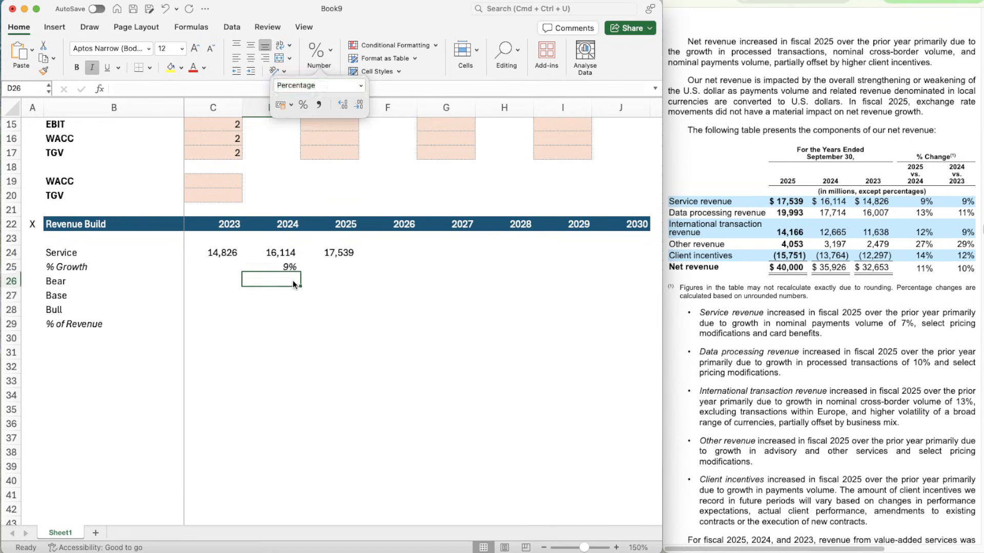
- Copy the Service growth formula from D25 to the 2025 cell E25
{"action": "key", "text": "Up"}
{"action": "key", "text": "super+c"}
{"action": "key", "text": "shift+Right"}
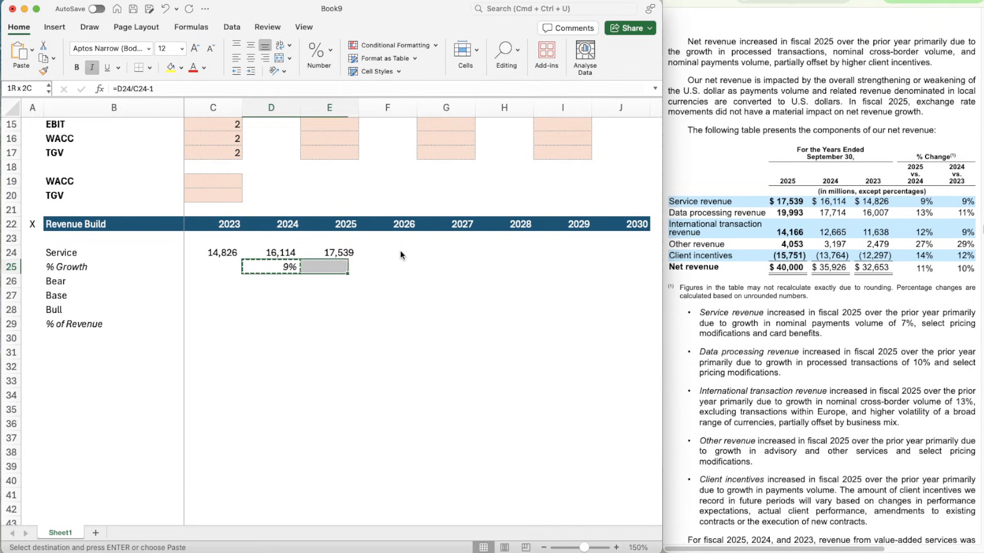
{"action": "key", "text": "shift+Right"}
{"action": "key", "text": "shift+Left"}
{"action": "key", "text": "super+v"}
{"action": "key", "text": "Down"}
{"action": "key", "text": "Right"}
{"action": "key", "text": "Right"}
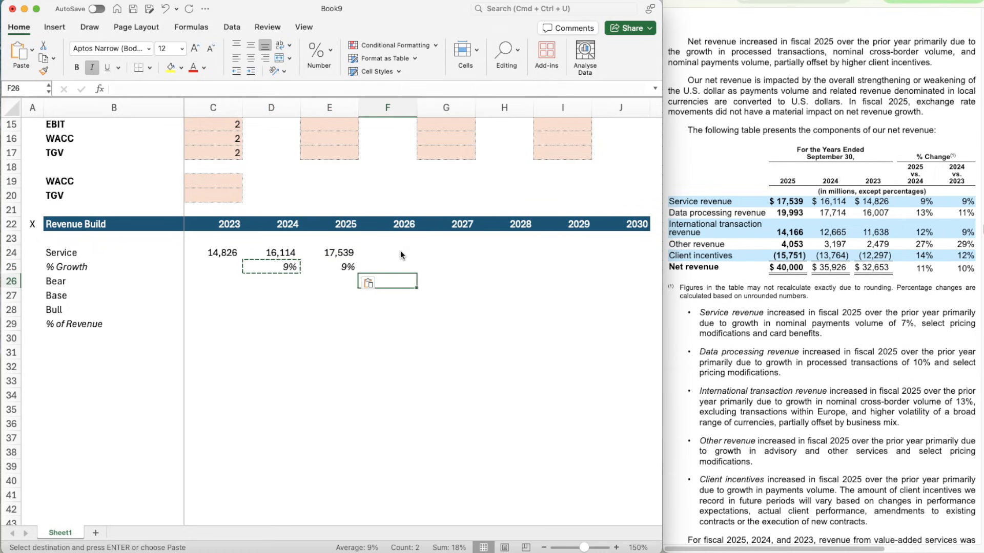
- Copy the shaded input cells G15:G17 onto the Bear, Base and Bull forecast range F26:J28
{"action": "scroll", "coordinate": [465, 179], "scroll_direction": "up", "scroll_amount": 1}
{"action": "left_click_drag", "start_coordinate": [444, 151], "coordinate": [446, 179]}
{"action": "key", "text": "super+c"}
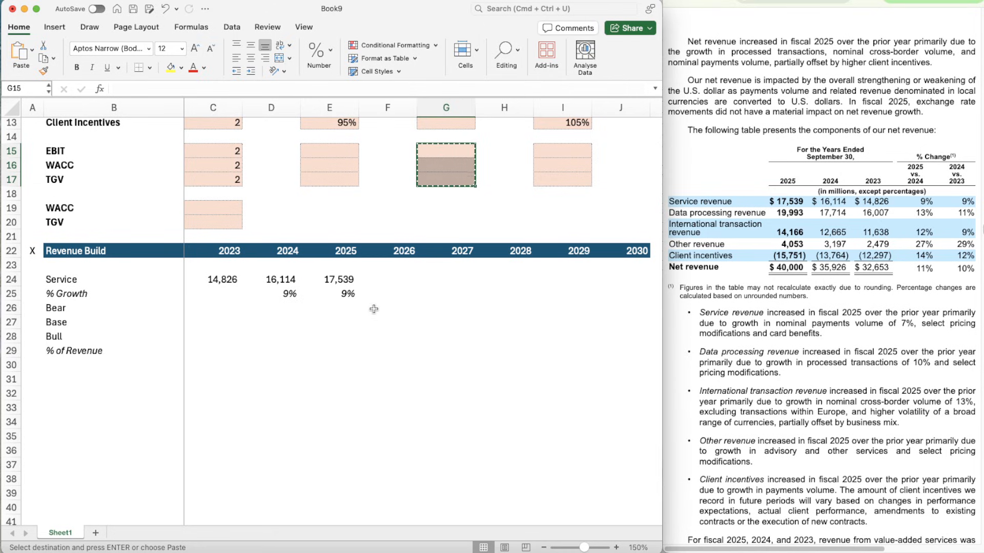
{"action": "left_click", "coordinate": [373, 310]}
{"action": "key", "text": "shift+Down"}
{"action": "key", "text": "shift+Down"}
{"action": "key", "text": "shift+Right"}
{"action": "key", "text": "shift+Right"}
{"action": "key", "text": "shift+Right"}
{"action": "key", "text": "shift+Right"}
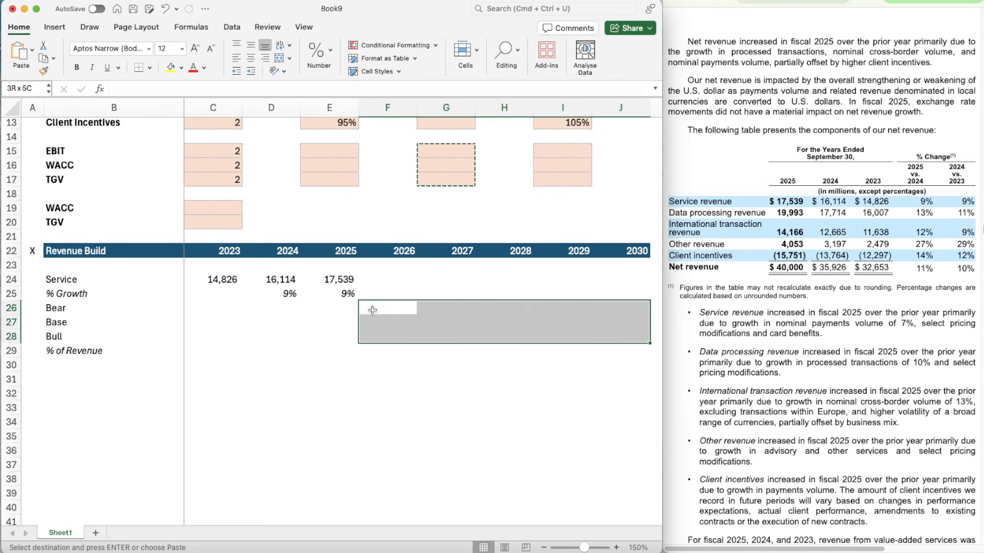
{"action": "key", "text": "super+v"}
- Enter an AVERAGE formula over the growth rates D25:E25 in F27 as the 2026 Base growth
{"action": "key", "text": "Up"}
{"action": "key", "text": "Up"}
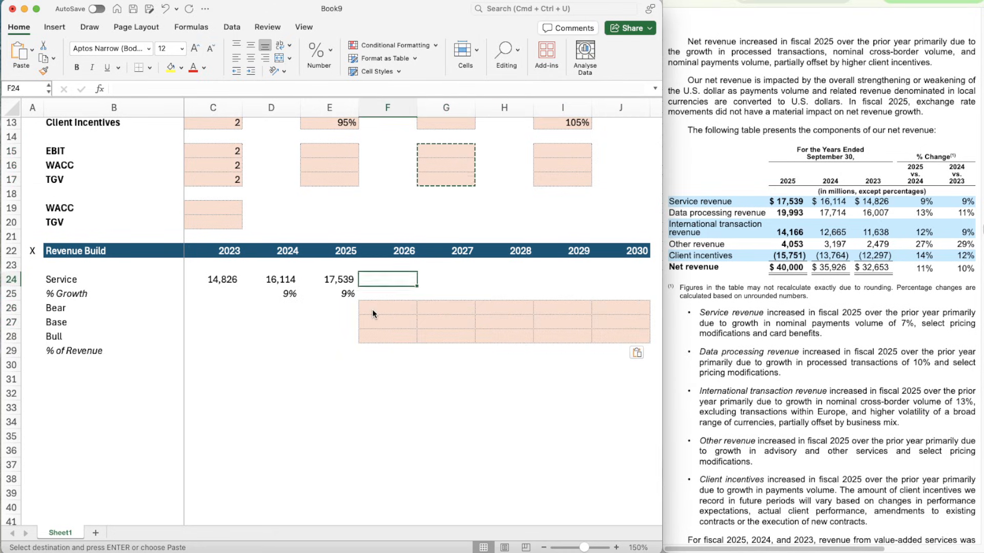
{"action": "key", "text": "Down"}
{"action": "key", "text": "Down"}
{"action": "key", "text": "Down"}
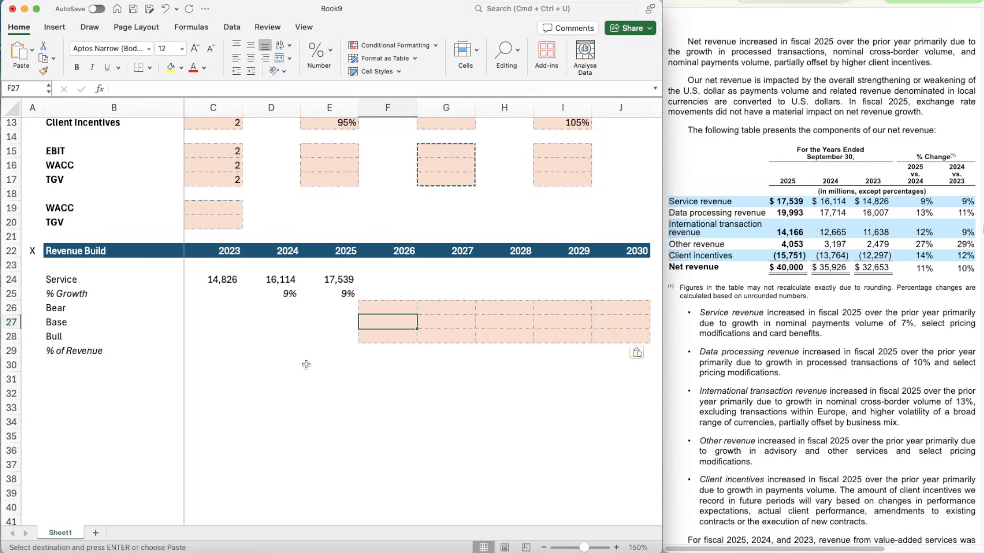
{"action": "type", "text": "=ave"}
{"action": "key", "text": "Tab"}
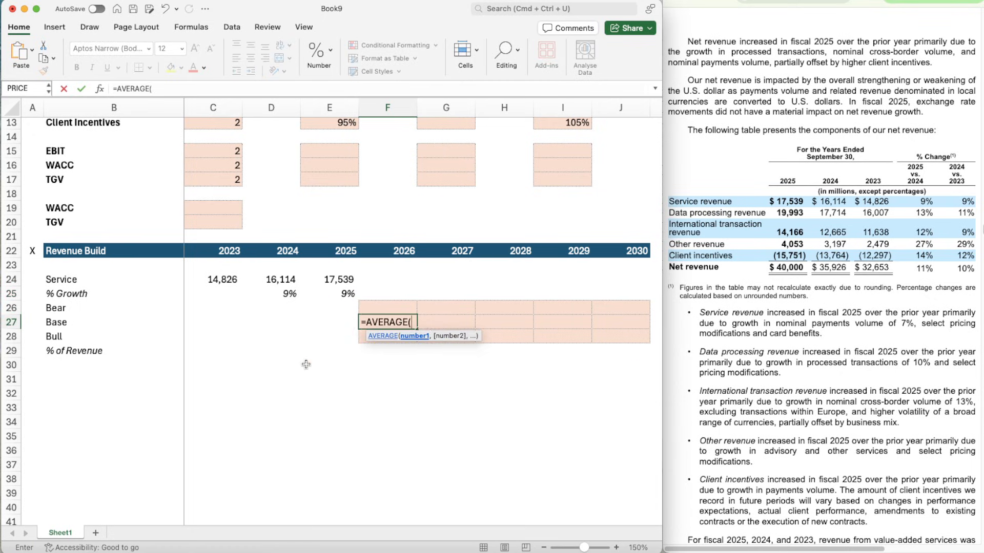
{"action": "key", "text": "Left"}
{"action": "key", "text": "Up"}
{"action": "key", "text": "Up"}
{"action": "key", "text": "shift+Left"}
{"action": "key", "text": "Return"}
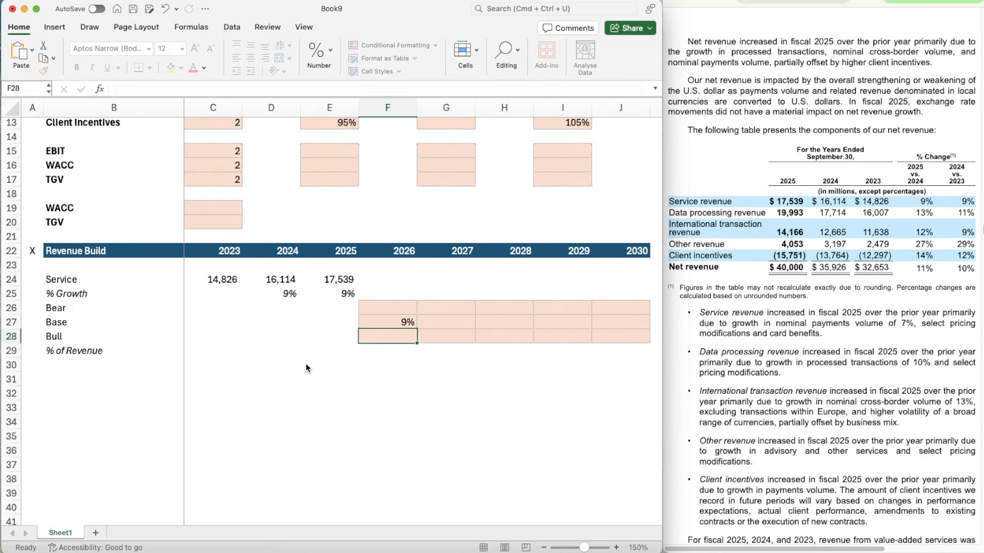
- Set the Base growth assumption for the Service segment in G9 to 8.5%
{"action": "key", "text": "Up"}
{"action": "key", "text": "Right"}
{"action": "key", "text": "Right"}
{"action": "key", "text": "Right"}
{"action": "key", "text": "Right"}
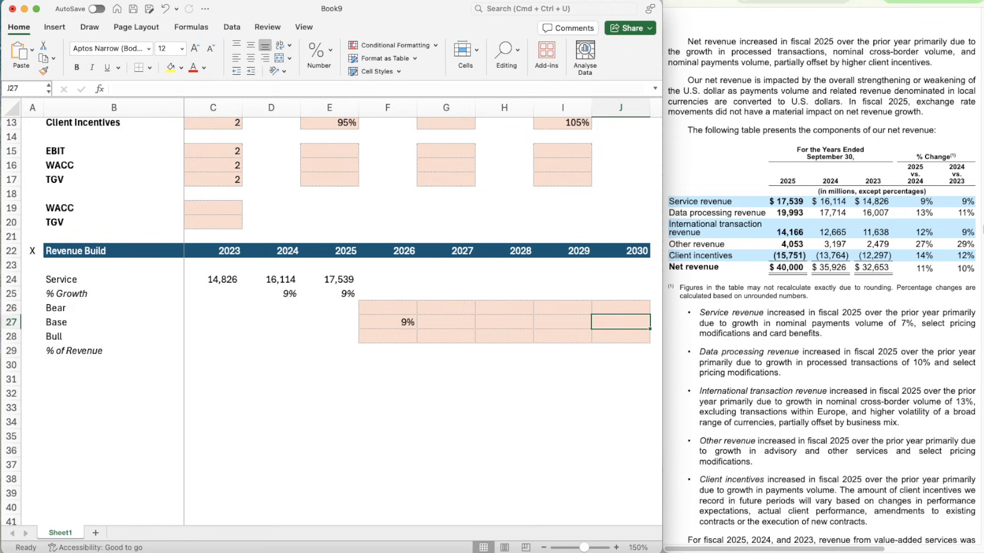
{"action": "key", "text": "super+Tab"}
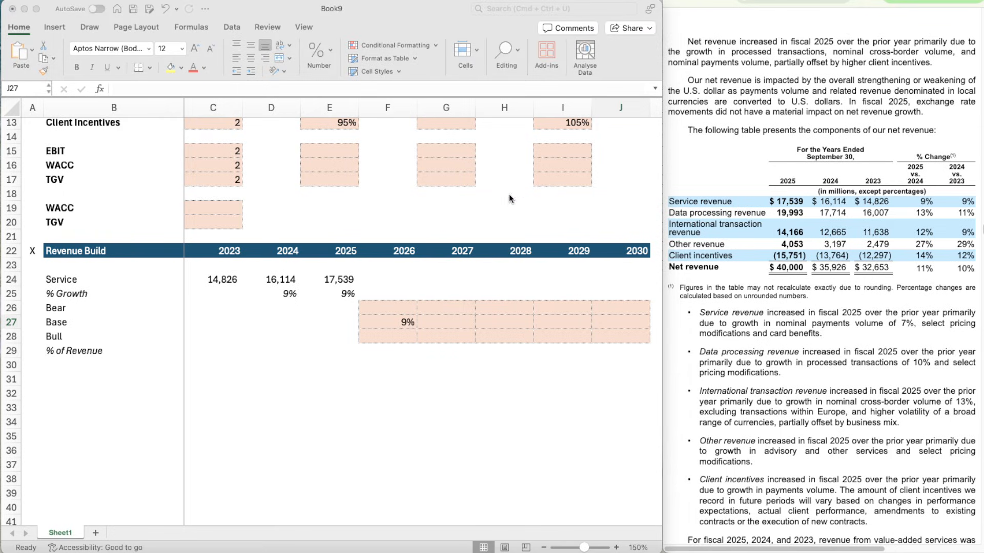
{"action": "scroll", "coordinate": [488, 242], "scroll_direction": "up", "scroll_amount": 1}
{"action": "left_click", "coordinate": [606, 333]}
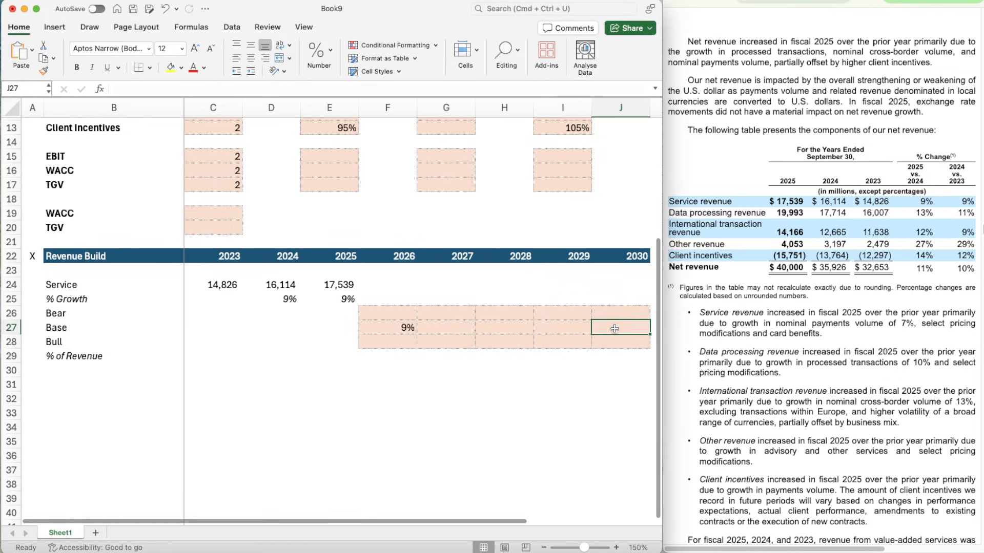
{"action": "scroll", "coordinate": [420, 239], "scroll_direction": "up", "scroll_amount": 2}
{"action": "scroll", "coordinate": [439, 195], "scroll_direction": "up", "scroll_amount": 2}
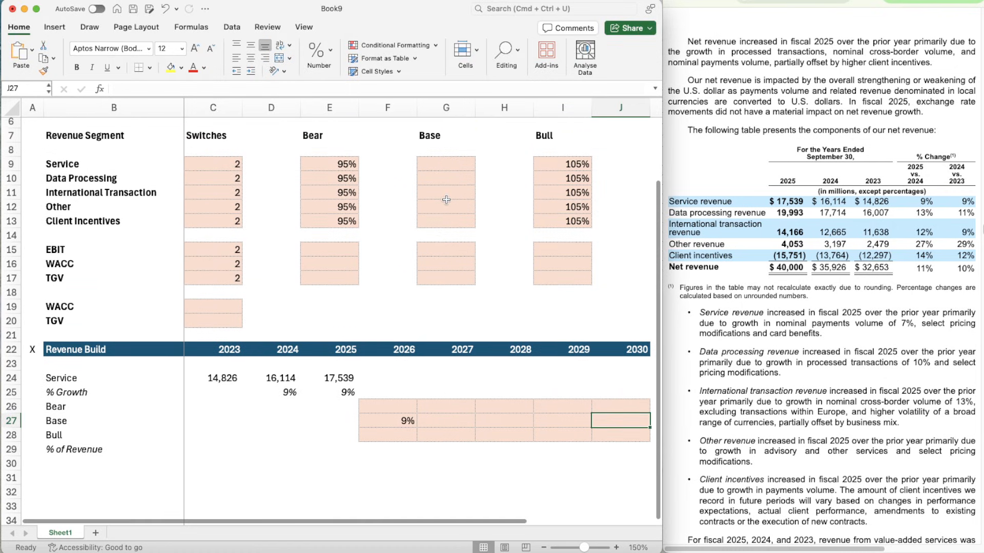
{"action": "left_click", "coordinate": [440, 164]}
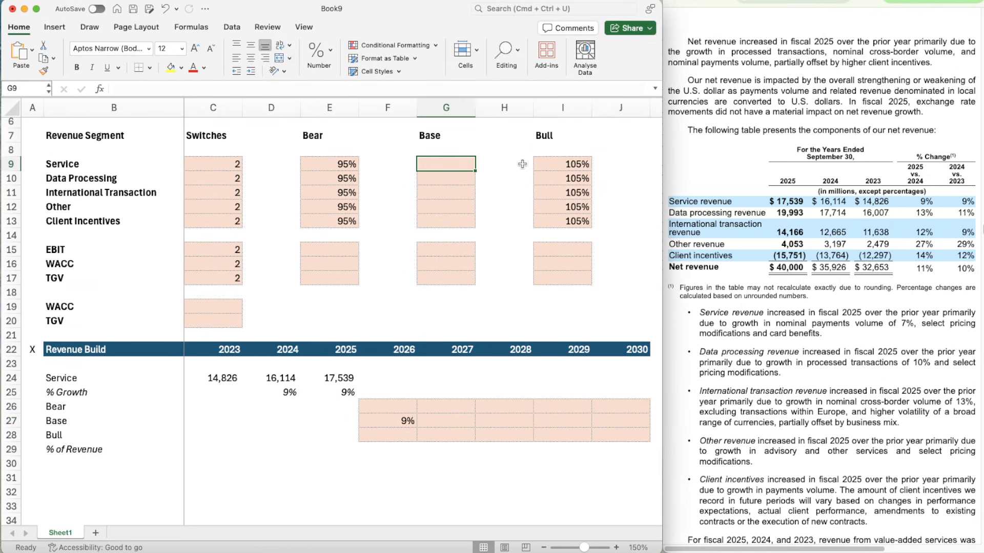
{"action": "type", "text": "8.5%"}
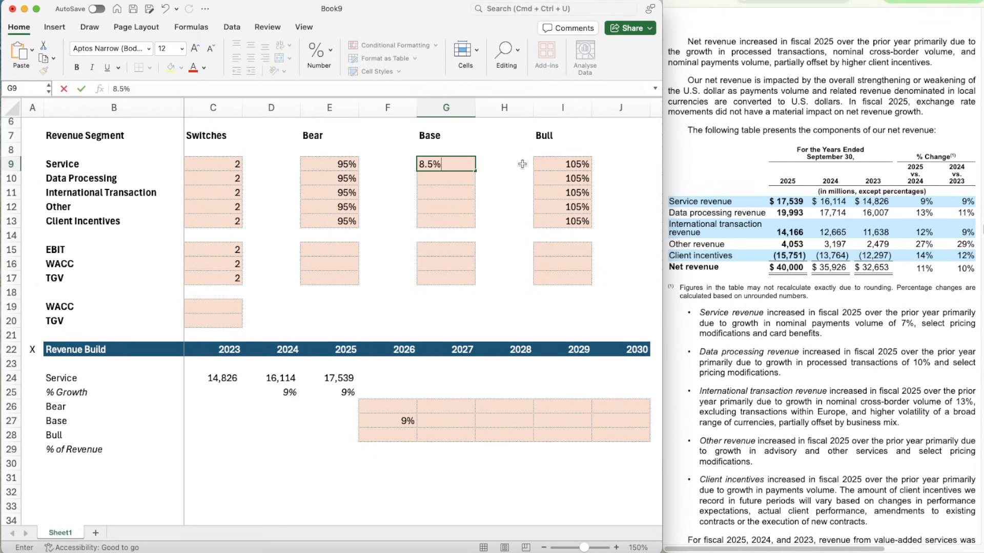
{"action": "key", "text": "Return"}
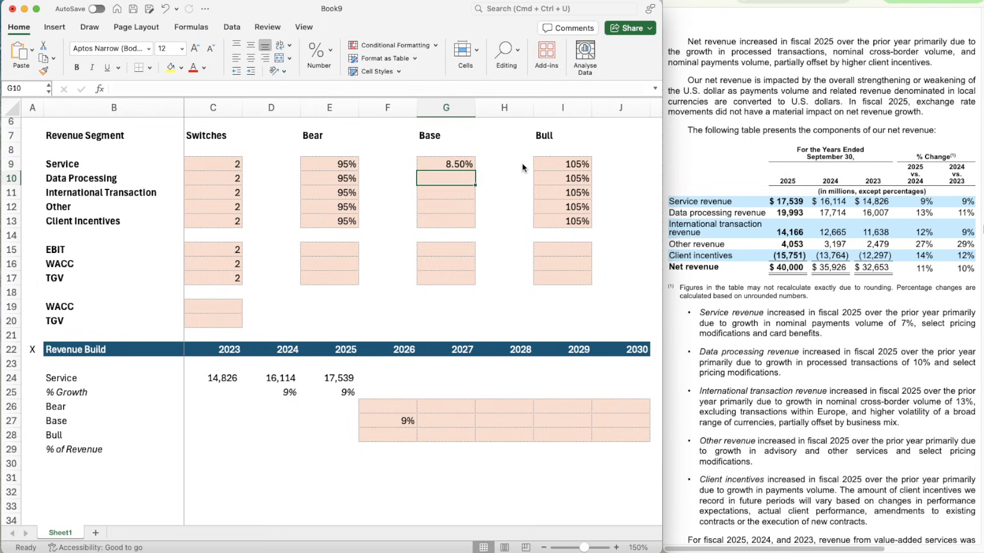
- Link the 2030 Base growth cell J27 to the Service Base assumption with the formula =G9
{"action": "left_click", "coordinate": [626, 416]}
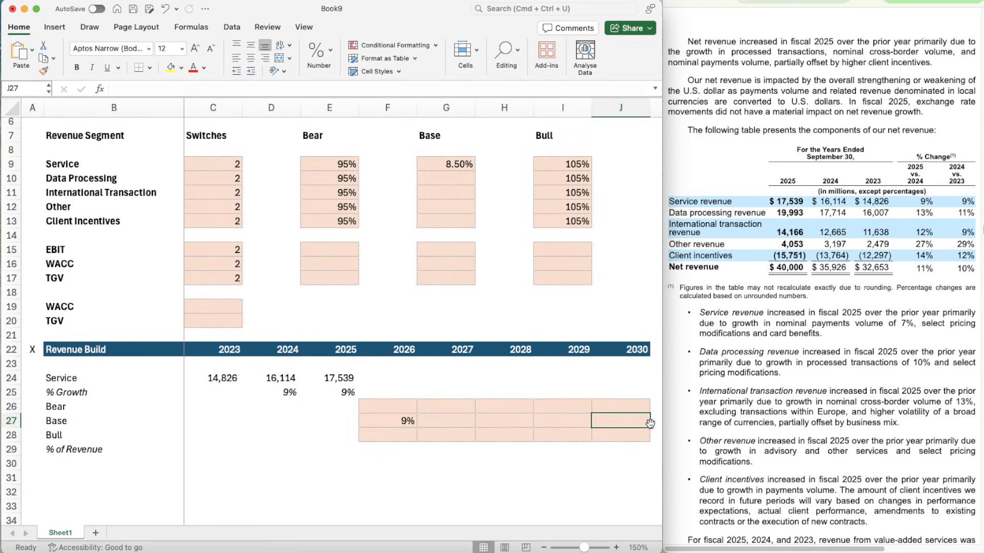
{"action": "type", "text": "="}
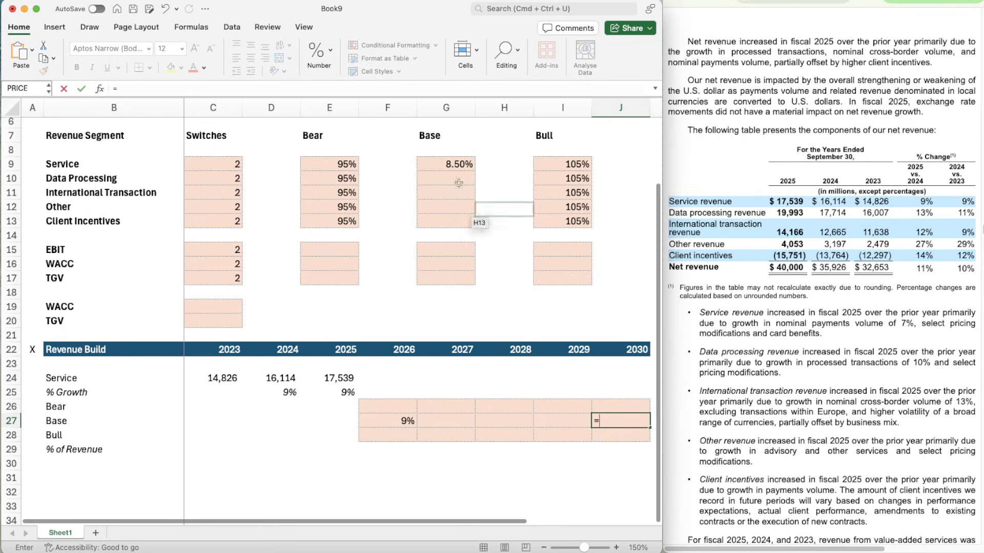
{"action": "left_click", "coordinate": [455, 163]}
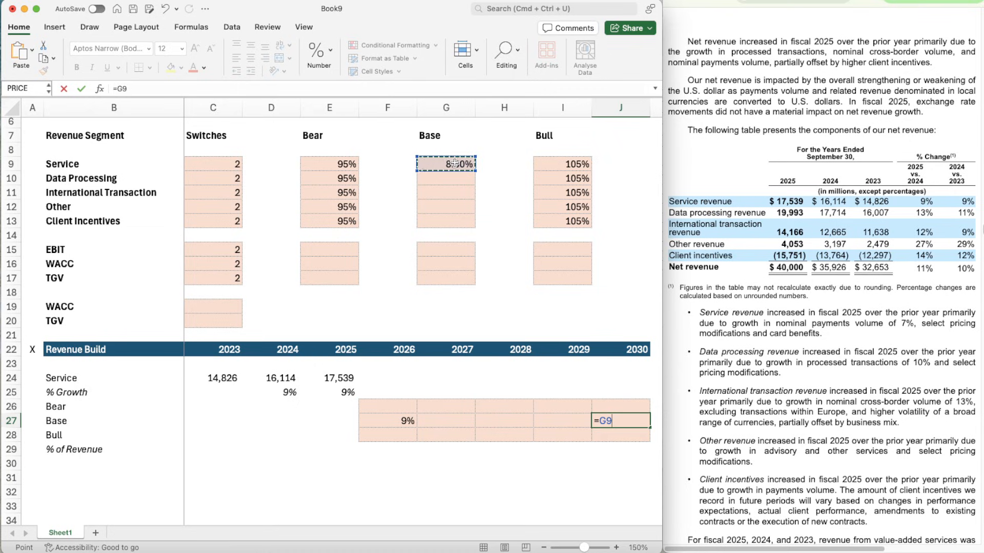
{"action": "key", "text": "Return"}
- Format the Bear, Base and Bull forecast range F26:J28 as percentages with two decimal places
{"action": "key", "text": "Up"}
{"action": "key", "text": "Left"}
{"action": "key", "text": "Left"}
{"action": "key", "text": "Left"}
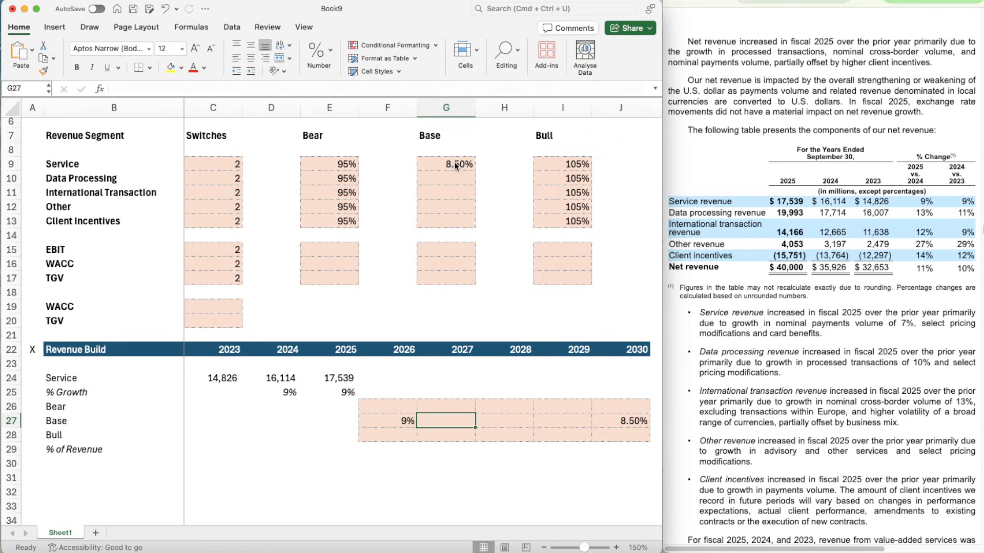
{"action": "scroll", "coordinate": [511, 275], "scroll_direction": "down", "scroll_amount": 2}
{"action": "scroll", "coordinate": [511, 275], "scroll_direction": "down", "scroll_amount": 1}
{"action": "key", "text": "Left"}
{"action": "key", "text": "Up"}
{"action": "key", "text": "shift+Down"}
{"action": "key", "text": "shift+Down"}
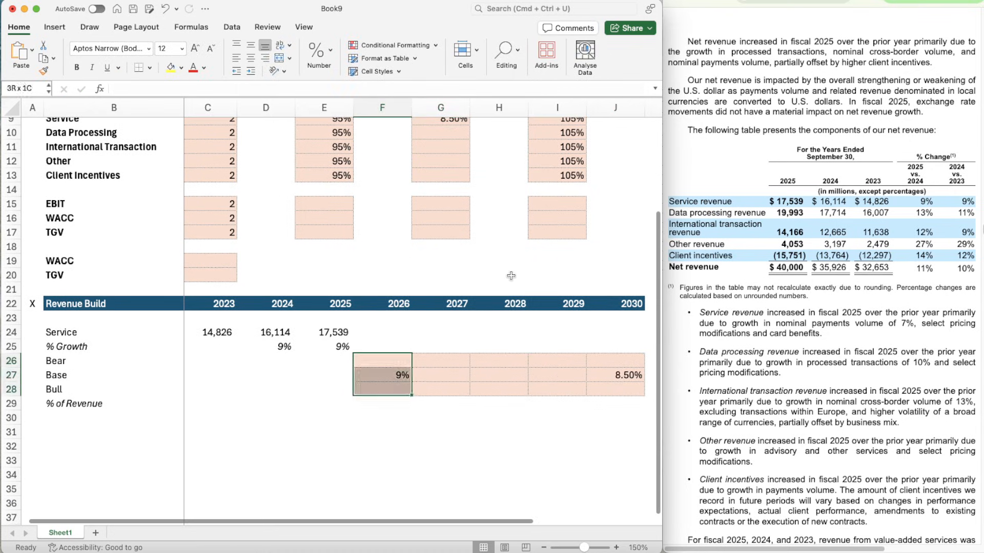
{"action": "key", "text": "shift+Right"}
{"action": "key", "text": "shift+Right"}
{"action": "key", "text": "shift+Right"}
{"action": "key", "text": "shift+Right"}
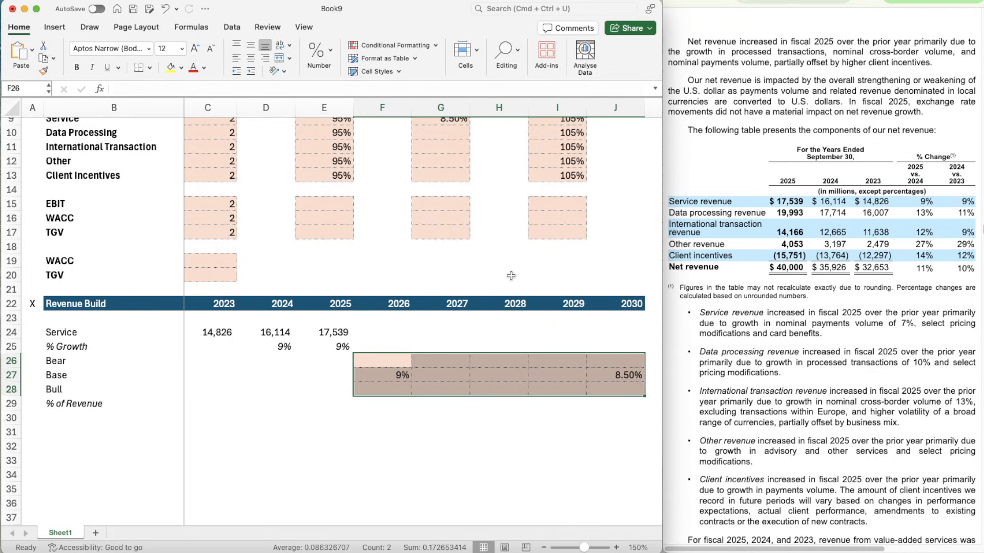
{"action": "key", "text": "super+1"}
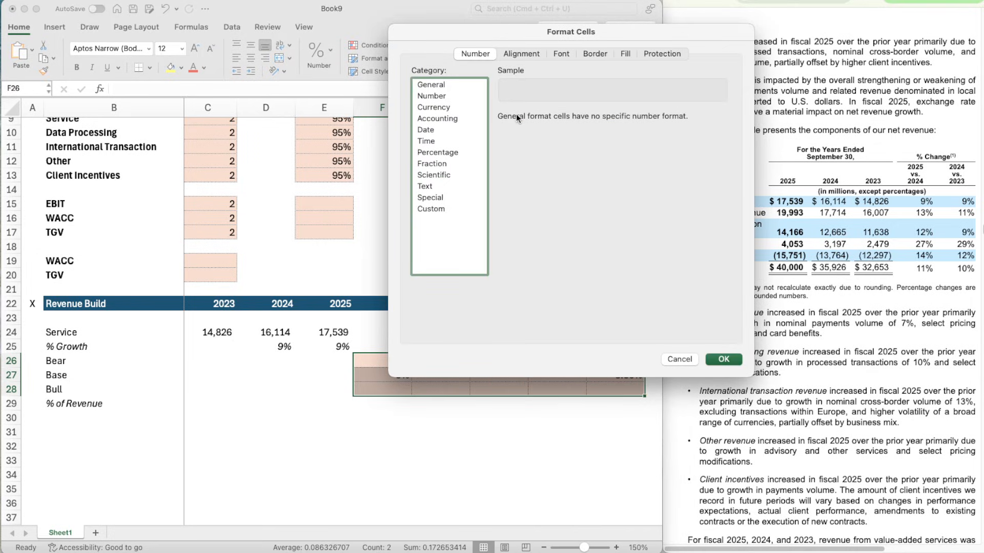
{"action": "left_click", "coordinate": [435, 97]}
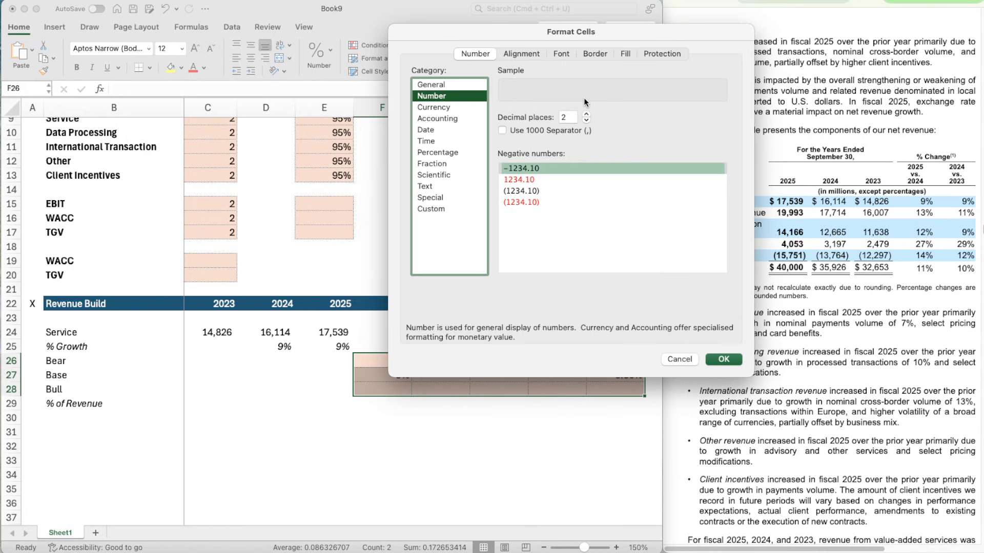
{"action": "left_click", "coordinate": [451, 153]}
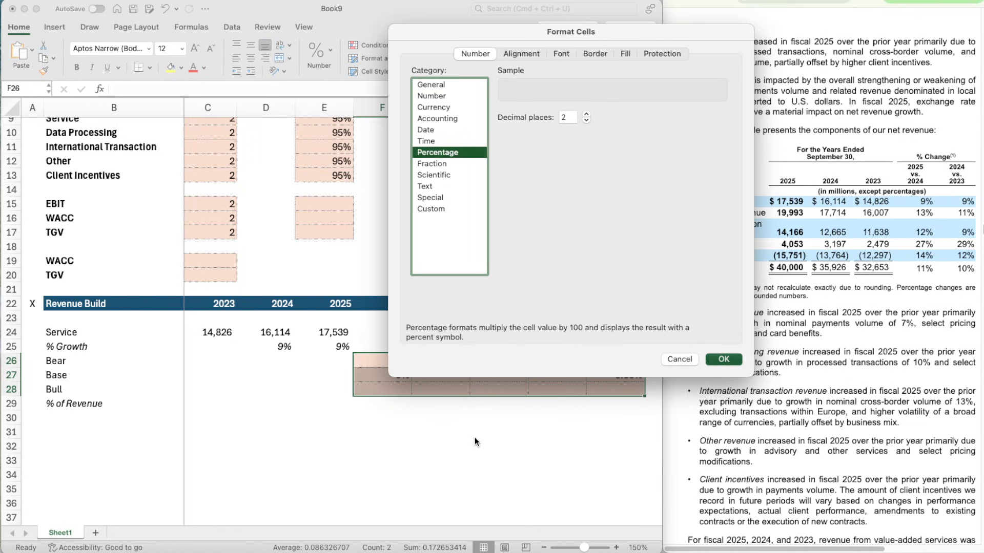
{"action": "key", "text": "Return"}
- Build the 2027 Base growth formula =F27-(F27-J27)/(J22-F22) in G27 to step growth evenly towards the 2030 rate
{"action": "left_click", "coordinate": [435, 377]}
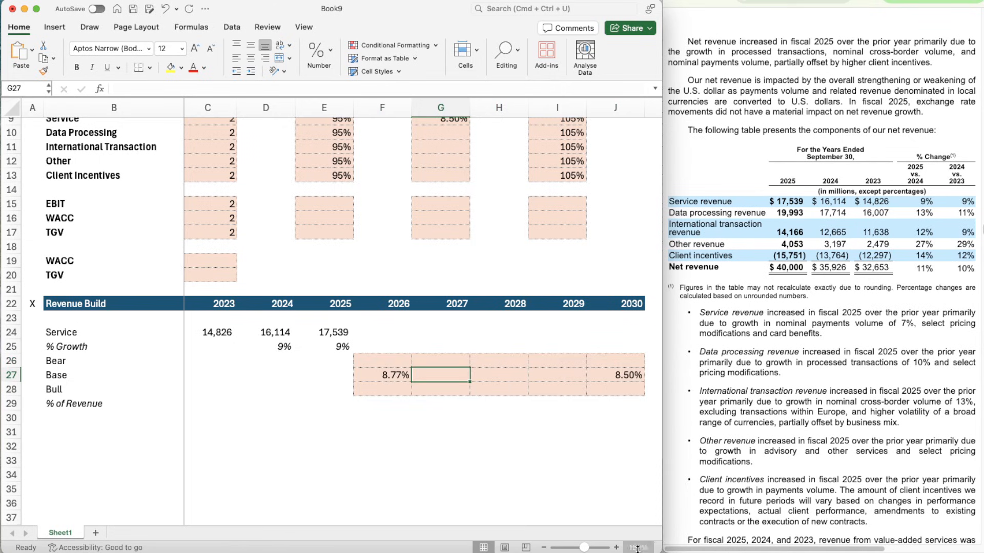
{"action": "type", "text": "="}
{"action": "key", "text": "Left"}
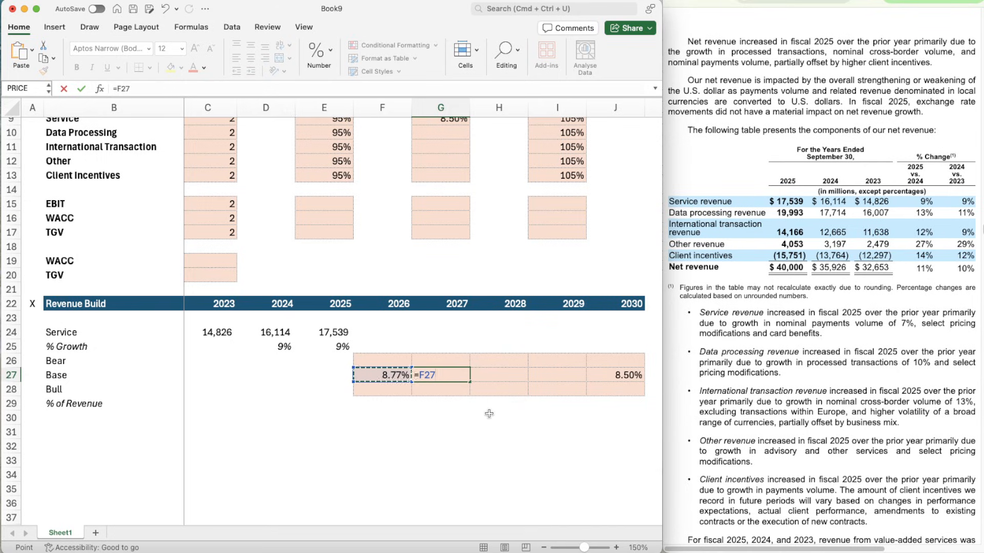
{"action": "type", "text": "-("}
{"action": "key", "text": "Left"}
{"action": "type", "text": "-"}
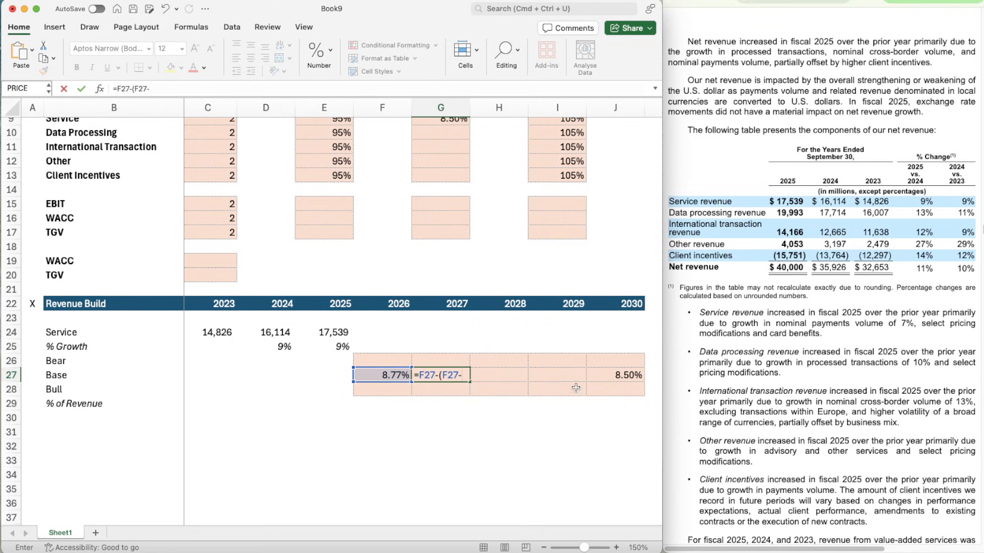
{"action": "left_click", "coordinate": [611, 378]}
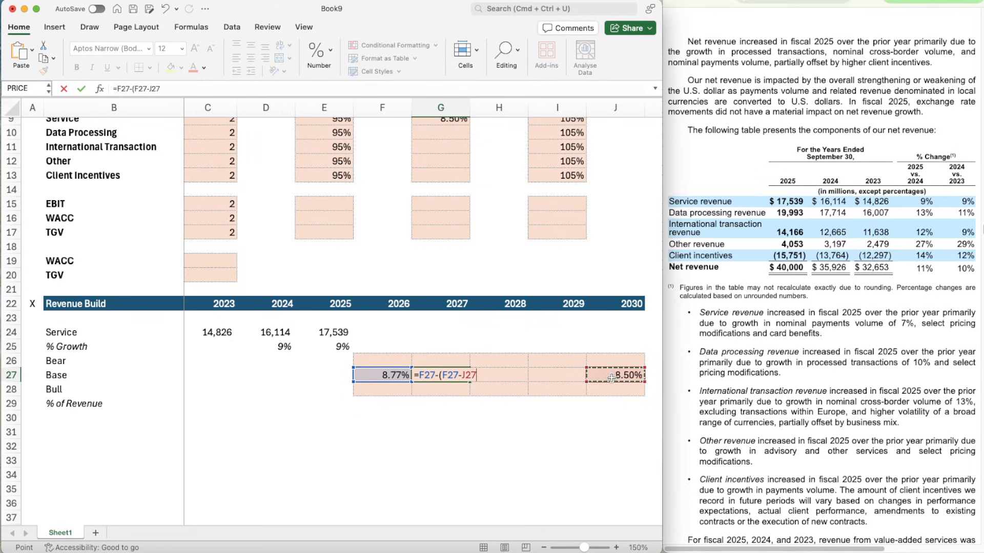
{"action": "type", "text": ")/("}
{"action": "left_click", "coordinate": [634, 303]}
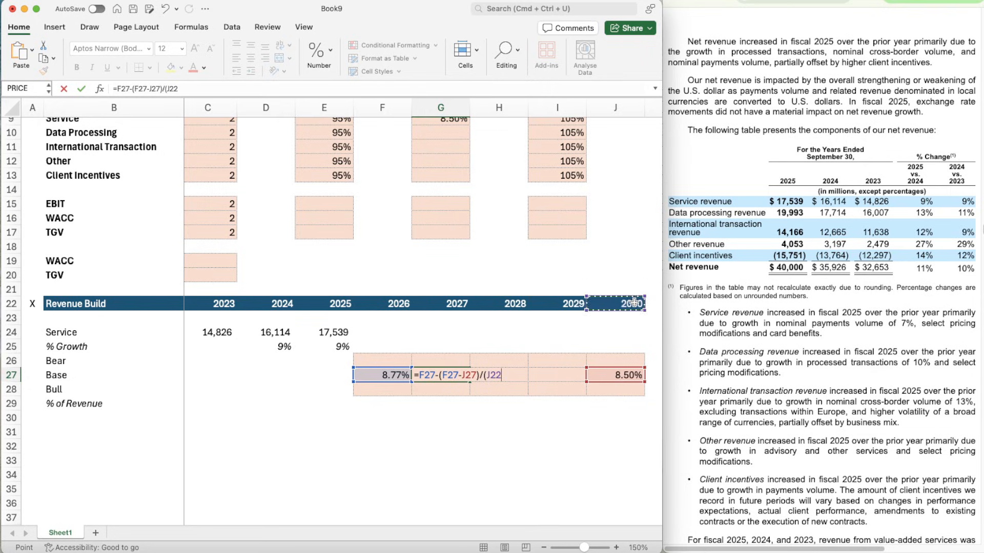
{"action": "type", "text": "-"}
{"action": "left_click", "coordinate": [406, 302]}
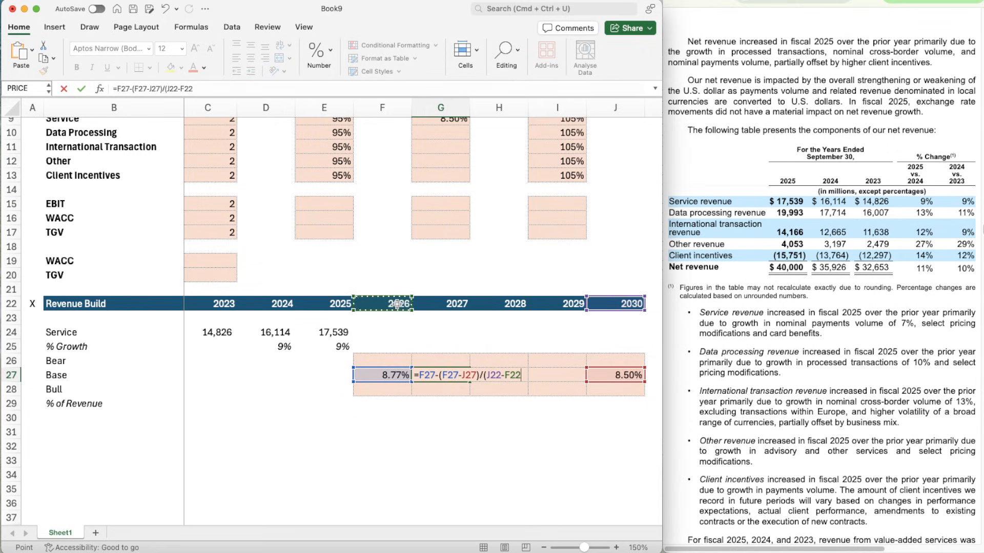
{"action": "type", "text": ")"}
- Anchor the 2030 references in the G27 formula as $J27 and $J$22
{"action": "left_click", "coordinate": [461, 374]}
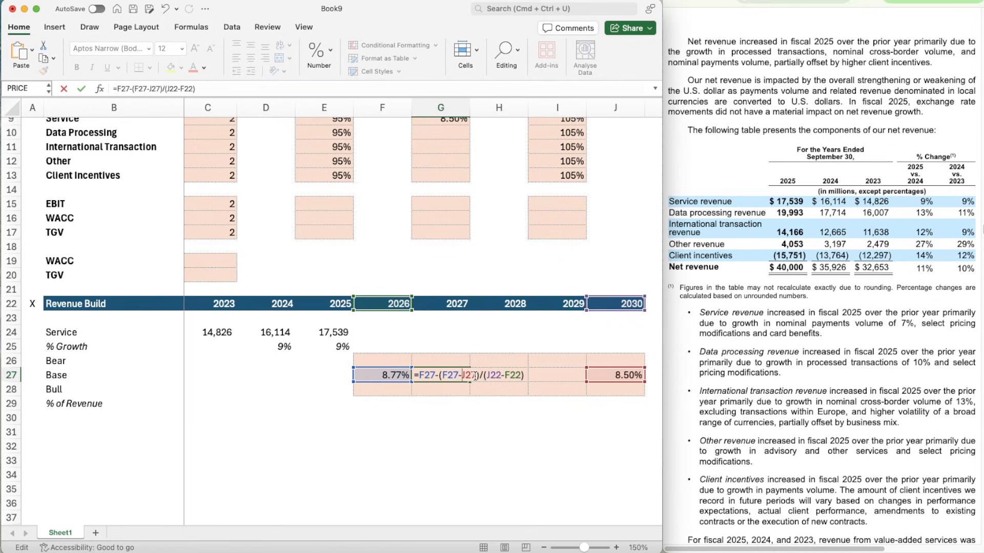
{"action": "type", "text": "$"}
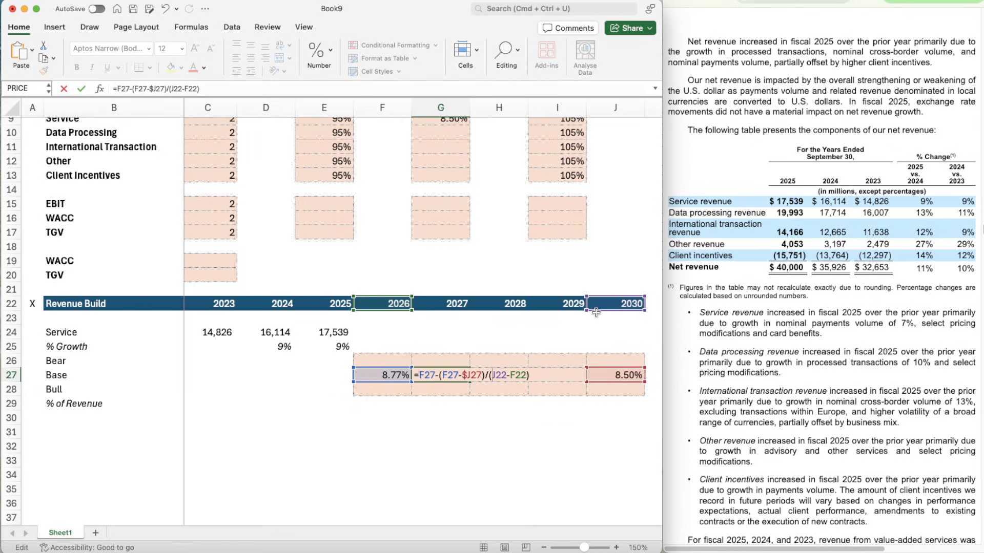
{"action": "type", "text": "$J"}
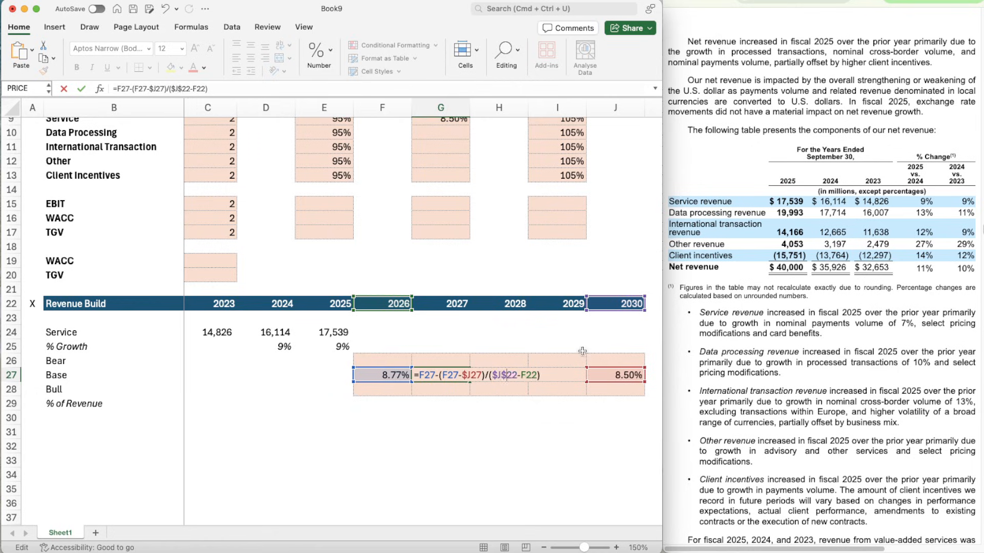
{"action": "type", "text": "$"}
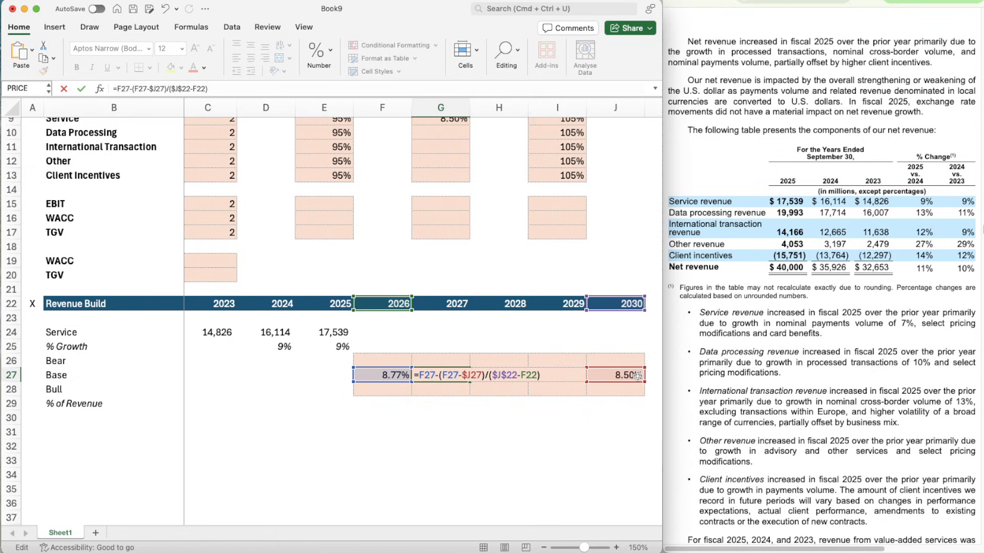
- Anchor the 2026 year reference as F$22 in the G27 Base growth formula and copy the formula across to H27:I27
{"action": "type", "text": "$"}
{"action": "key", "text": "ctrl+Return"}
{"action": "key", "text": "cmd+c"}
{"action": "key", "text": "shift+Right"}
{"action": "key", "text": "shift+Right"}
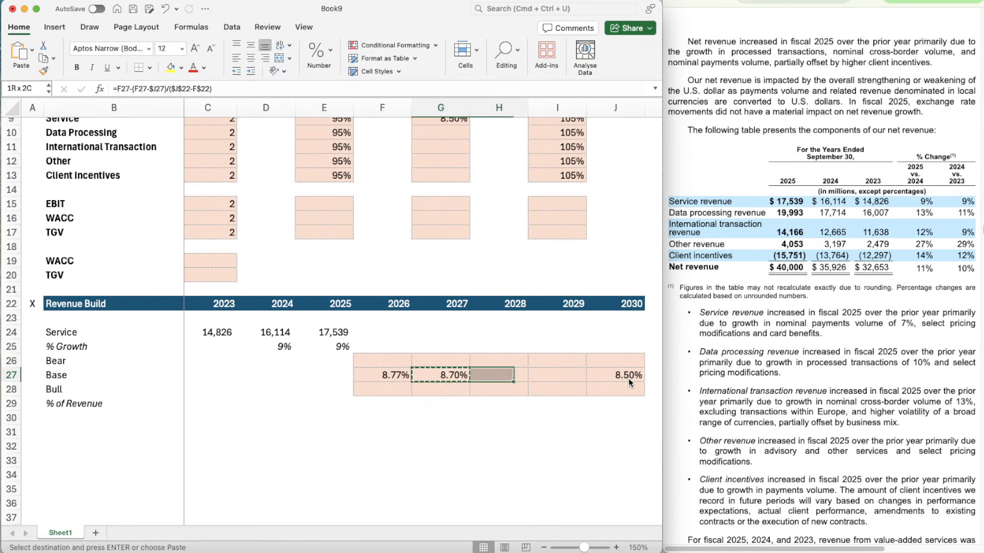
{"action": "key", "text": "cmd+v"}
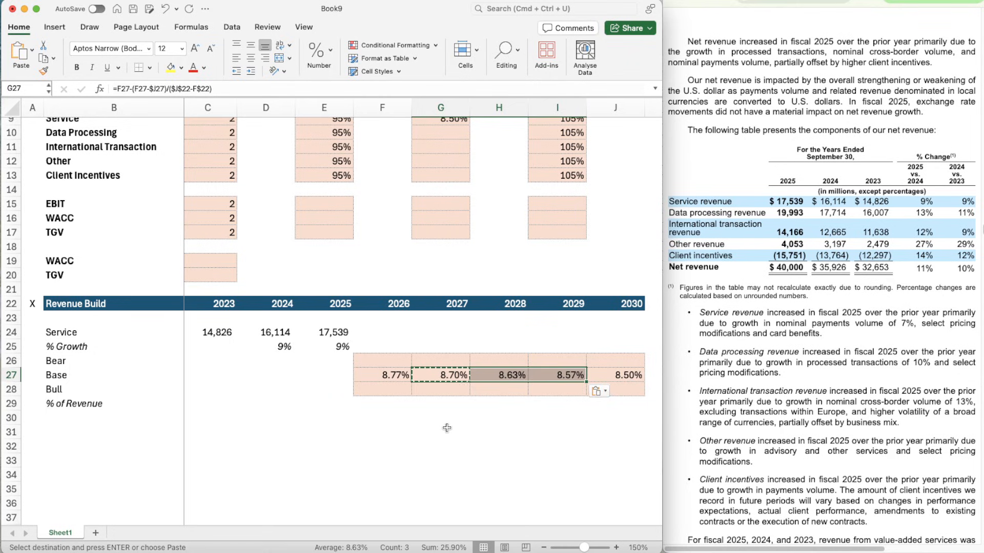
{"action": "key", "text": "Escape"}
{"action": "key", "text": "Left"}
{"action": "key", "text": "Left"}
{"action": "key", "text": "Right"}
{"action": "key", "text": "Right"}
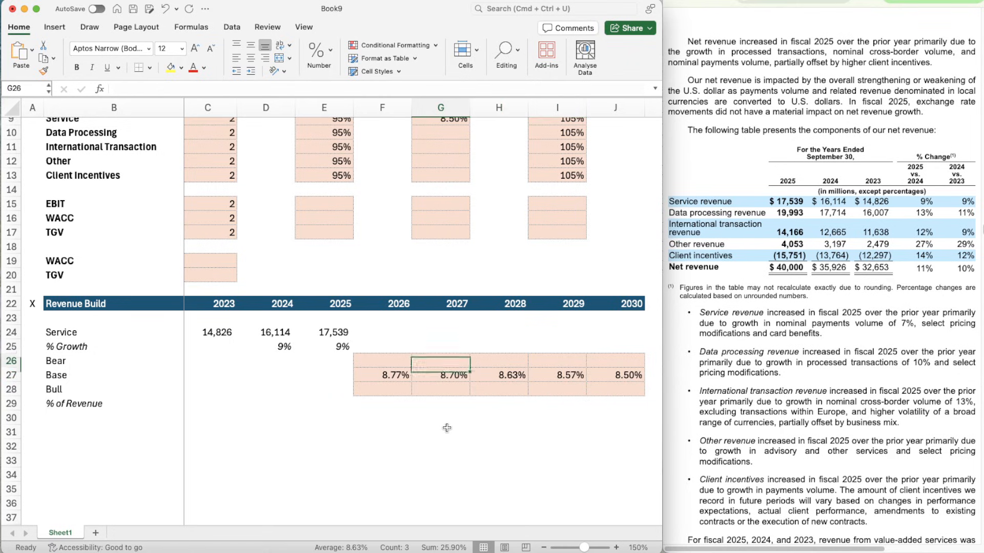
- Show the 2024 and 2025 Service % Growth cells D25:E25 with two decimal places
{"action": "key", "text": "Up"}
{"action": "key", "text": "Left"}
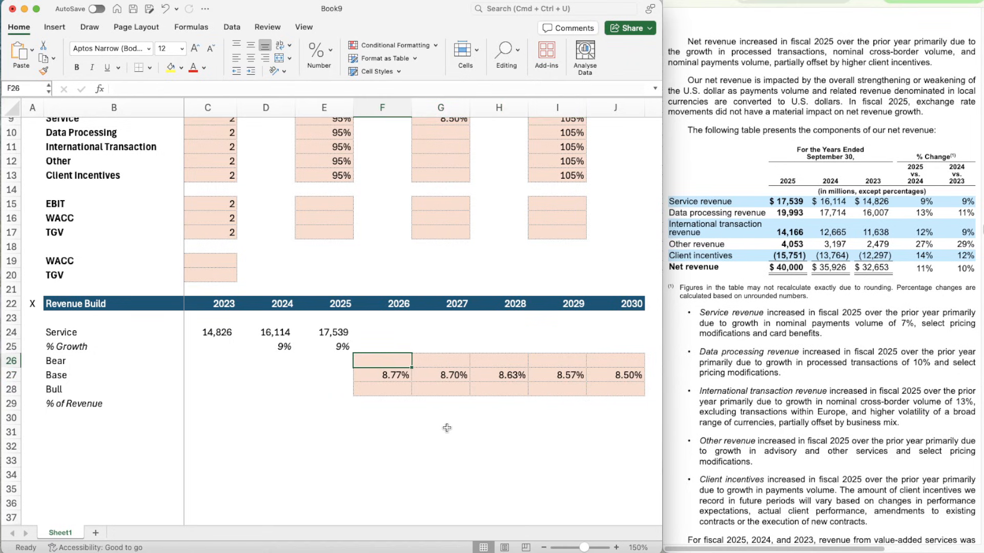
{"action": "key", "text": "Left"}
{"action": "key", "text": "Up"}
{"action": "key", "text": "shift+Left"}
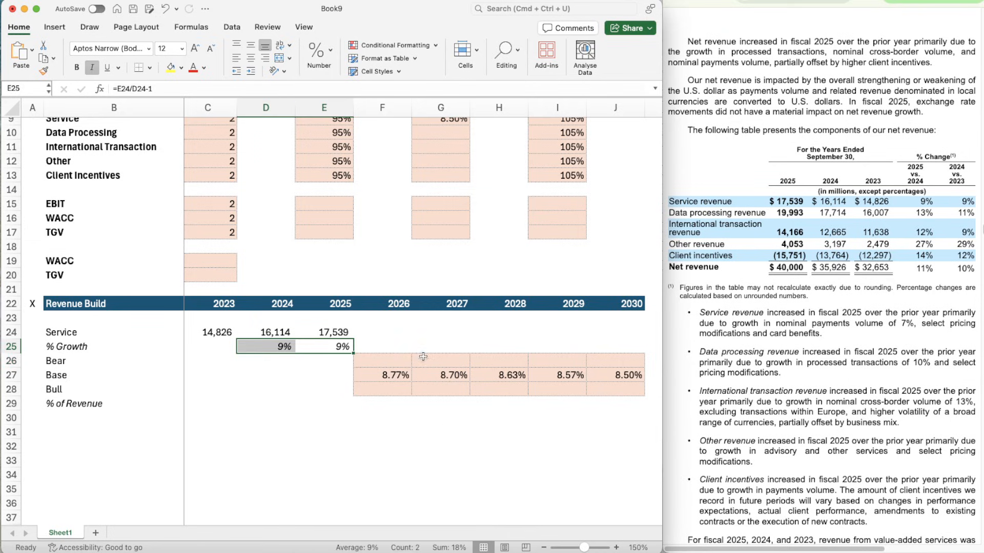
{"action": "left_click", "coordinate": [328, 51]}
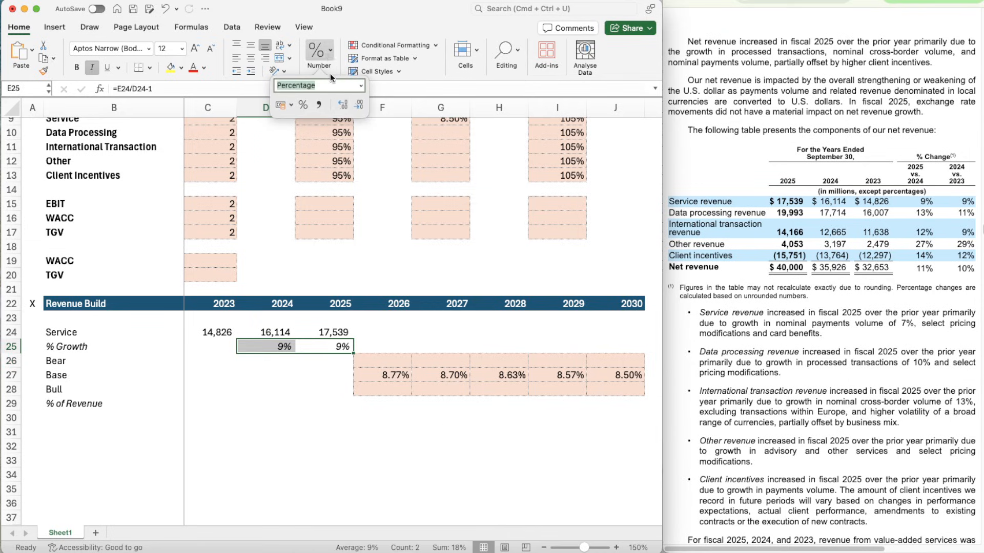
{"action": "left_click", "coordinate": [341, 105]}
{"action": "left_click", "coordinate": [341, 106]}
{"action": "key", "text": "Down"}
{"action": "key", "text": "Down"}
{"action": "key", "text": "Down"}
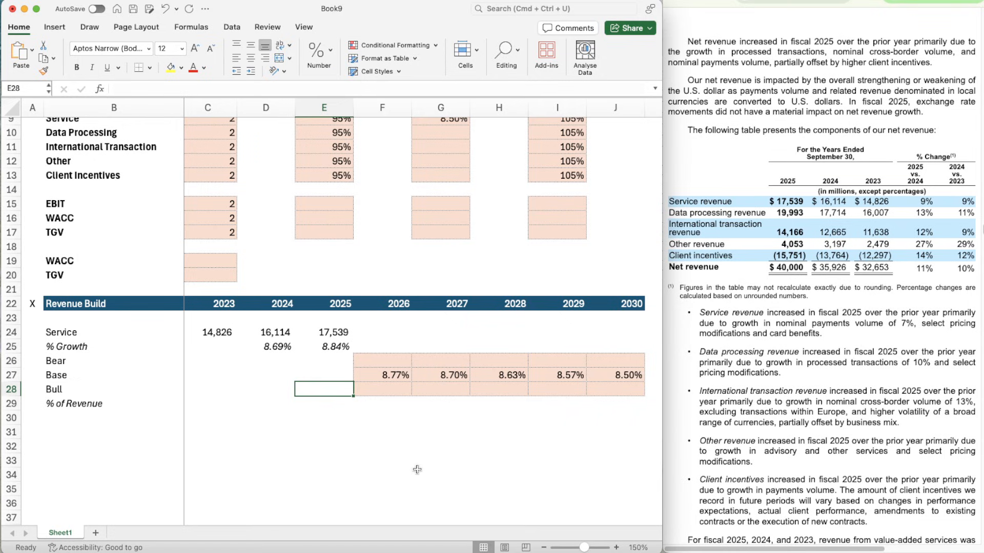
{"action": "key", "text": "Up"}
{"action": "key", "text": "Up"}
{"action": "key", "text": "Left"}
{"action": "key", "text": "Left"}
{"action": "key", "text": "Right"}
{"action": "key", "text": "Up"}
{"action": "key", "text": "Up"}
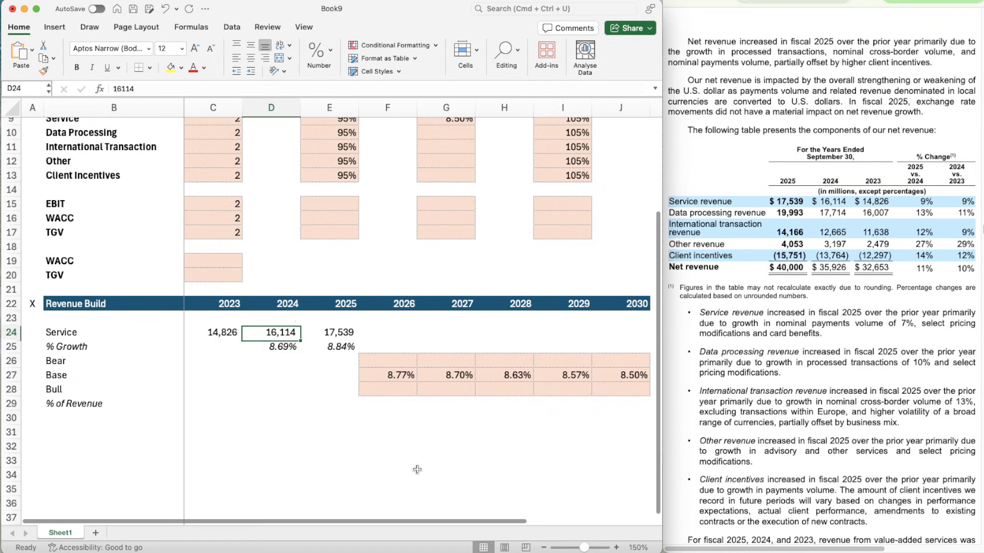
{"action": "key", "text": "Down"}
{"action": "key", "text": "Down"}
{"action": "scroll", "coordinate": [417, 469], "scroll_direction": "down", "scroll_amount": 1}
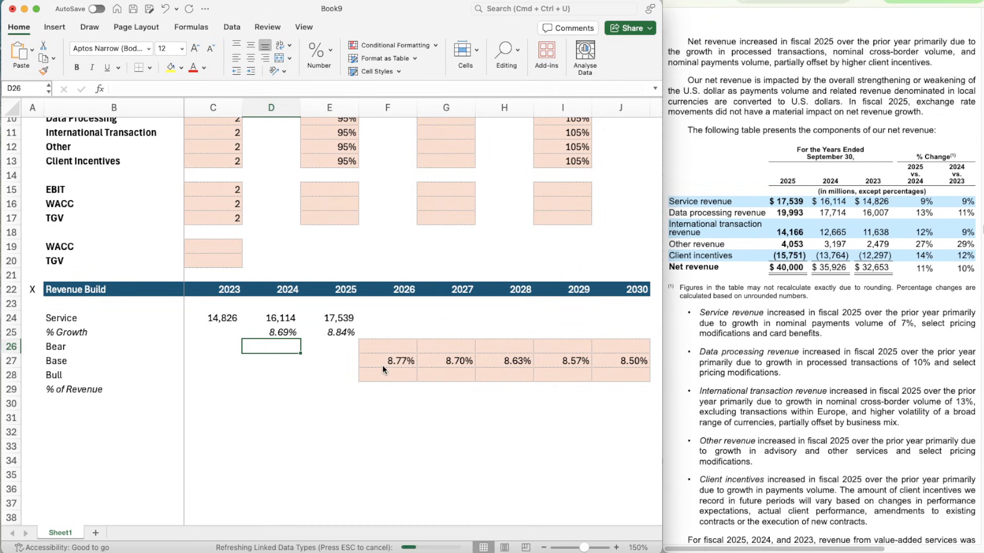
{"action": "left_click", "coordinate": [385, 347]}
{"action": "scroll", "coordinate": [384, 347], "scroll_direction": "up", "scroll_amount": 3}
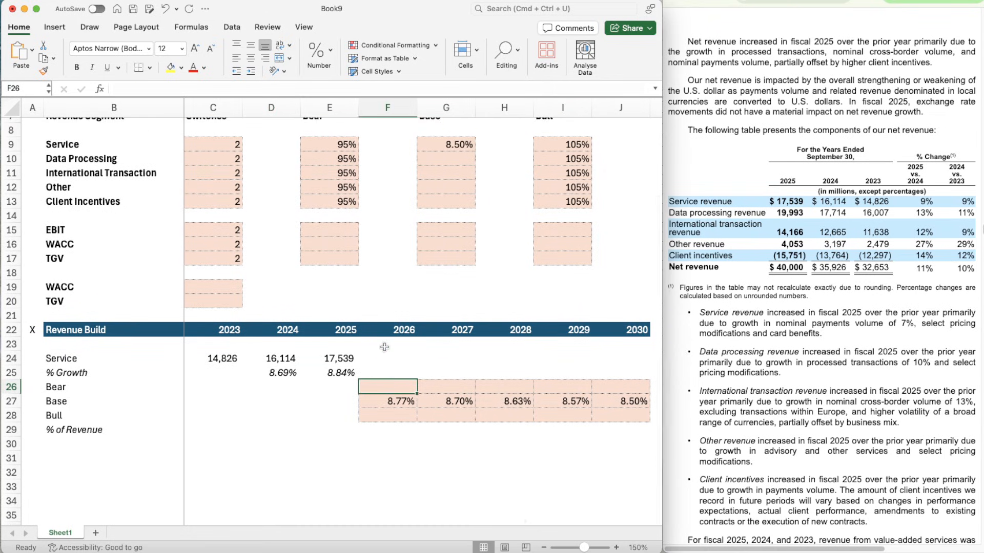
{"action": "type", "text": "="}
{"action": "key", "text": "Down"}
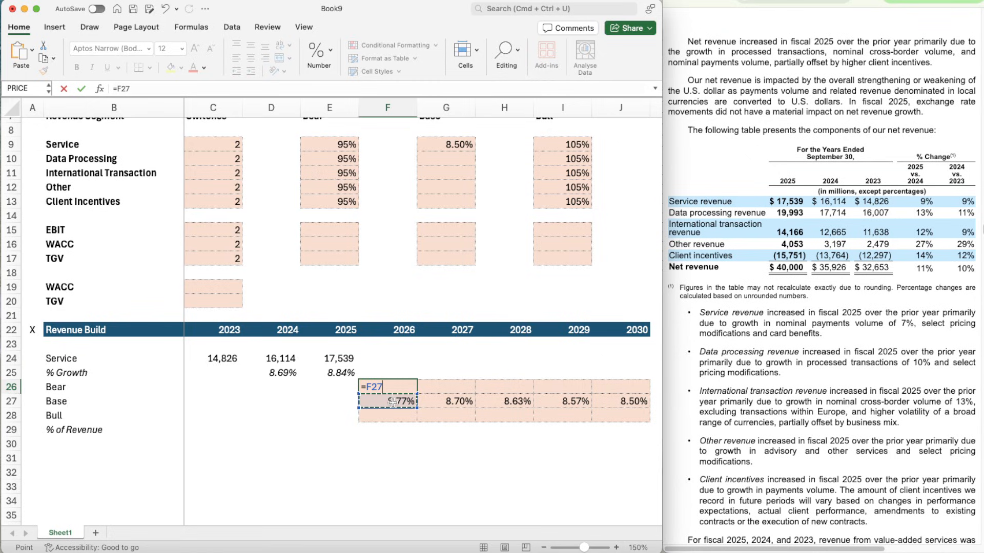
{"action": "scroll", "coordinate": [334, 145], "scroll_direction": "up", "scroll_amount": 1}
{"action": "left_click", "coordinate": [324, 151]}
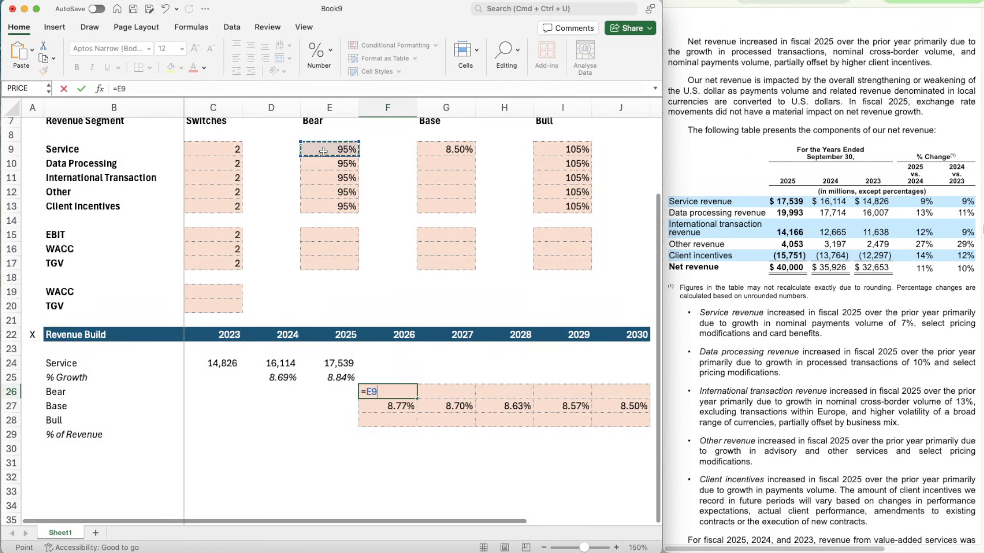
{"action": "left_click", "coordinate": [117, 88]}
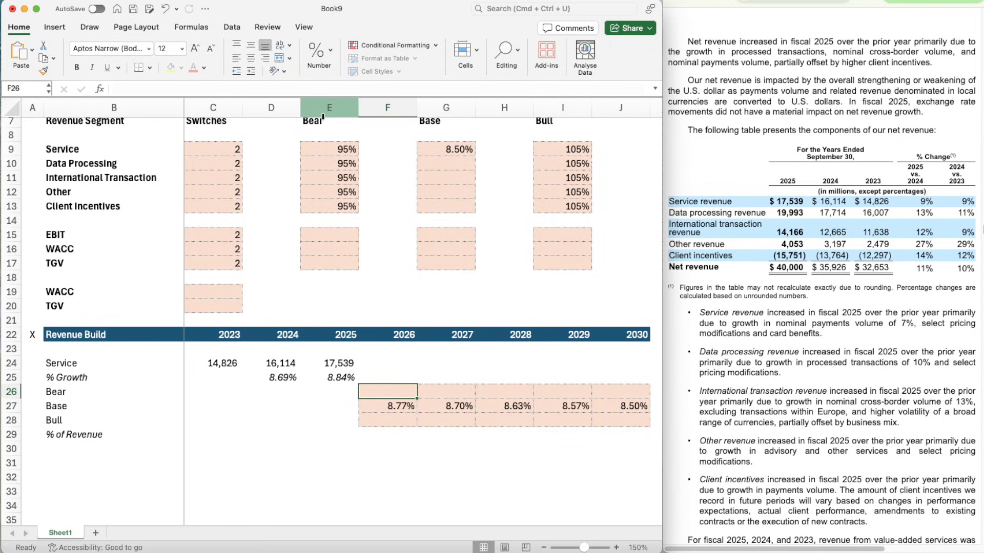
{"action": "key", "text": "BackSpace"}
{"action": "key", "text": "BackSpace"}
- Enter the 2026 Bear growth formula =F27*$E$9 in F26, scaling the Base rate by the Service Bear factor
{"action": "key", "text": "Down"}
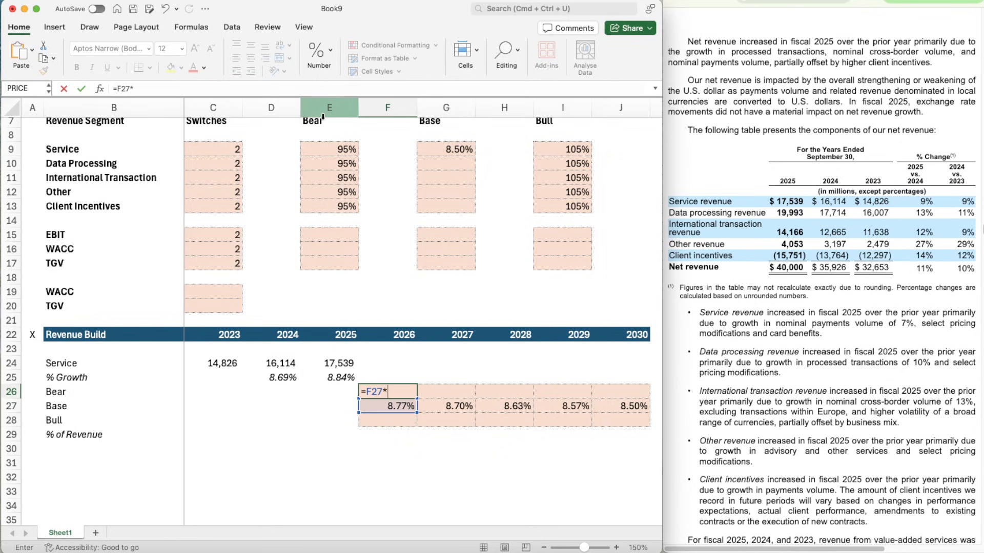
{"action": "type", "text": "*$E$9"}
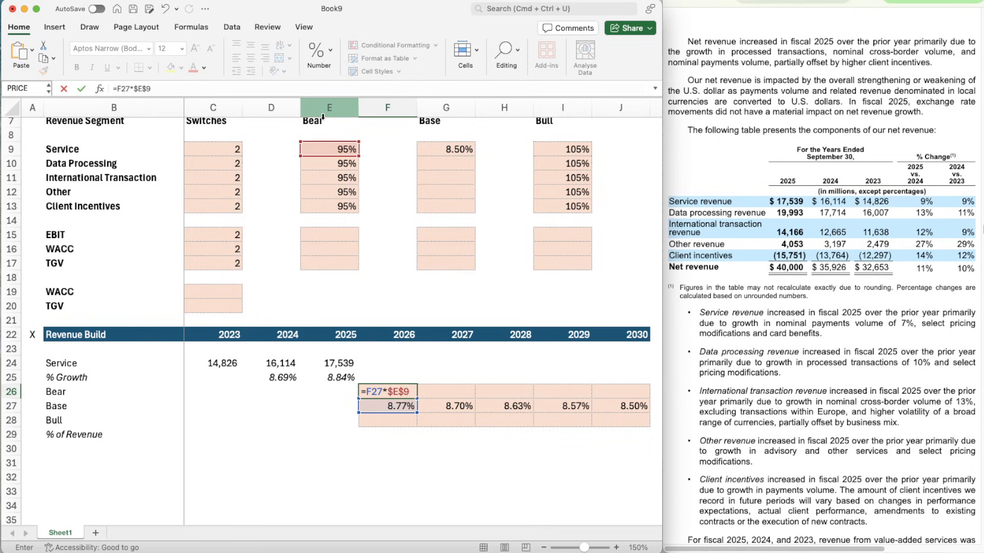
{"action": "key", "text": "Return"}
{"action": "key", "text": "Up"}
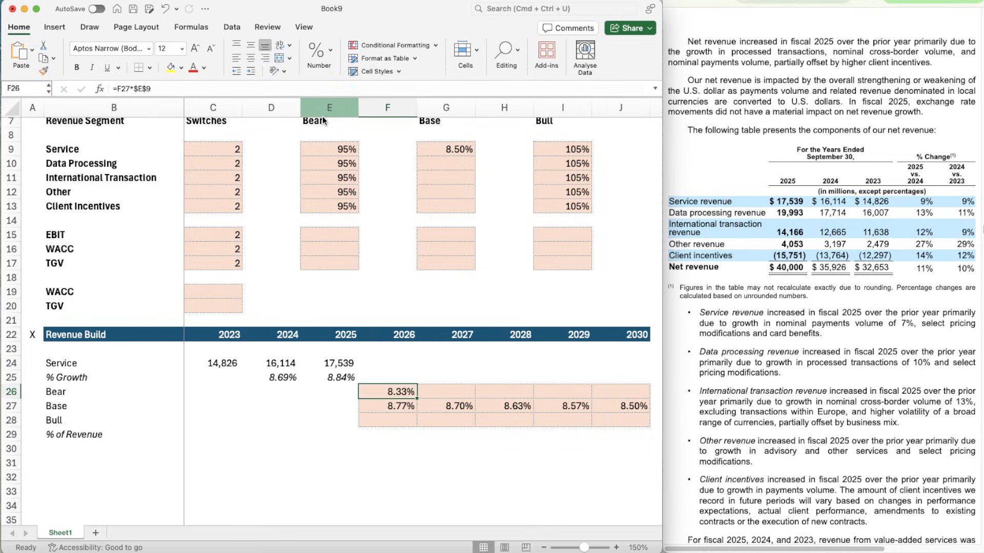
- Copy the Bear growth formula from F26 across to G26:J26 for 2027 to 2030
{"action": "key", "text": "super+c"}
{"action": "key", "text": "shift+Right"}
{"action": "key", "text": "shift+Right"}
{"action": "key", "text": "shift+Right"}
{"action": "key", "text": "shift+Right"}
{"action": "key", "text": "super+v"}
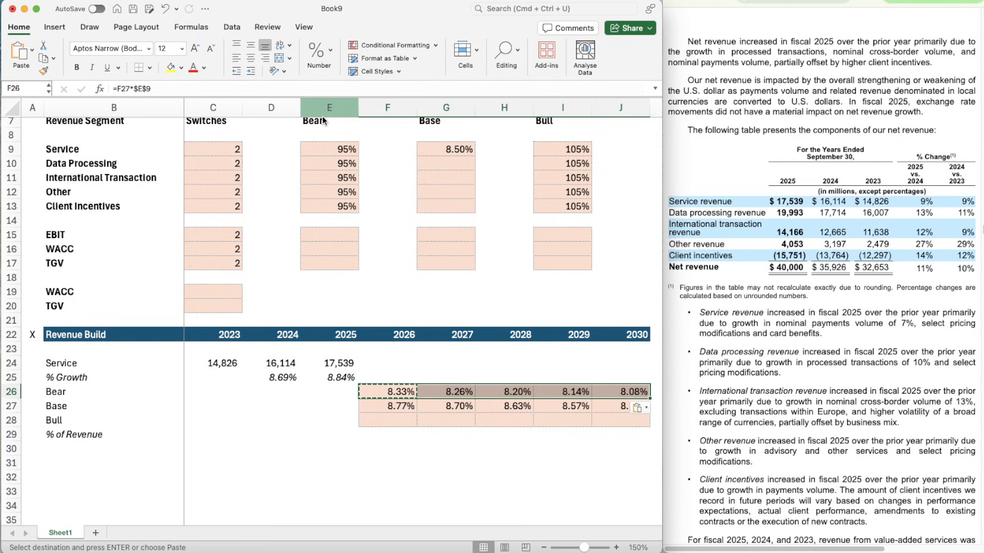
{"action": "key", "text": "Right"}
{"action": "key", "text": "Left"}
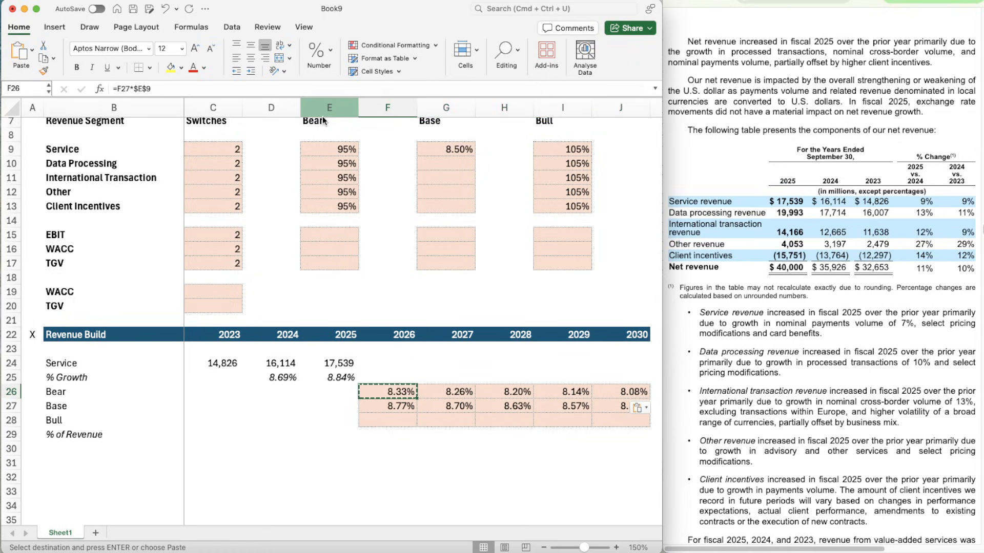
{"action": "key", "text": "Right"}
{"action": "key", "text": "Right"}
{"action": "key", "text": "Right"}
{"action": "key", "text": "Right"}
{"action": "key", "text": "Right"}
{"action": "key", "text": "Left"}
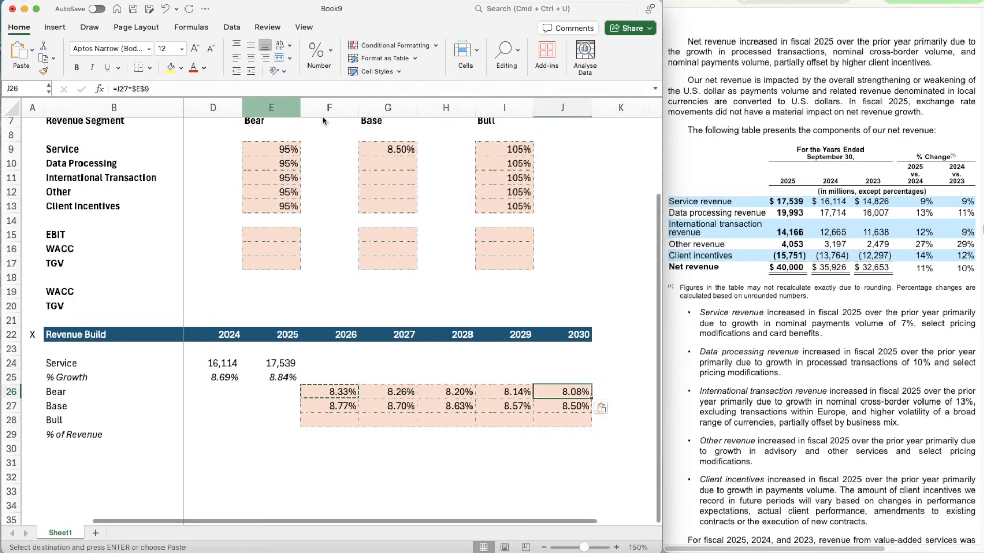
- Enter the 2026 Bull growth formula =F27*$I$9 in F28, scaling the Base rate by the Service Bull factor
{"action": "key", "text": "Left"}
{"action": "key", "text": "Down"}
{"action": "key", "text": "Down"}
{"action": "key", "text": "Left"}
{"action": "key", "text": "Left"}
{"action": "key", "text": "Left"}
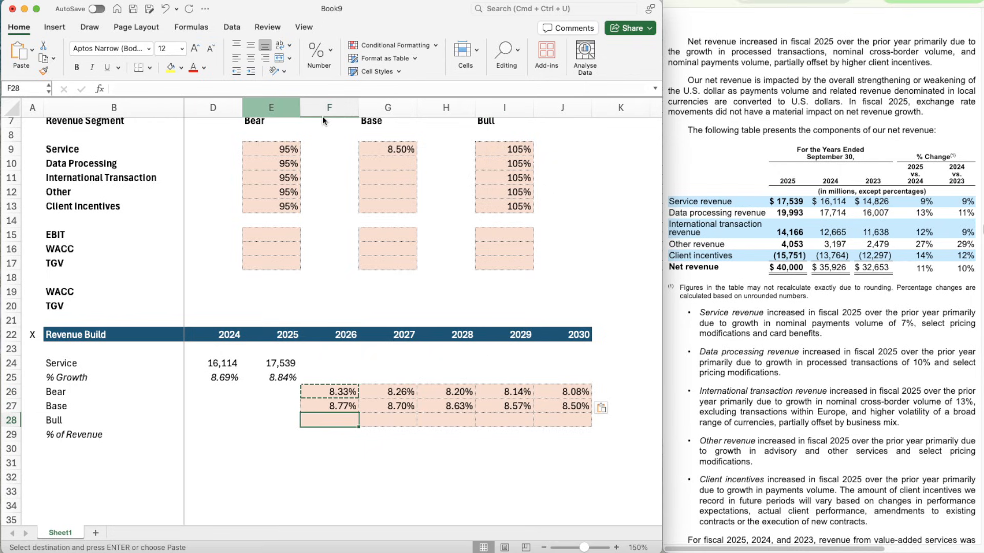
{"action": "type", "text": "="}
{"action": "key", "text": "Up"}
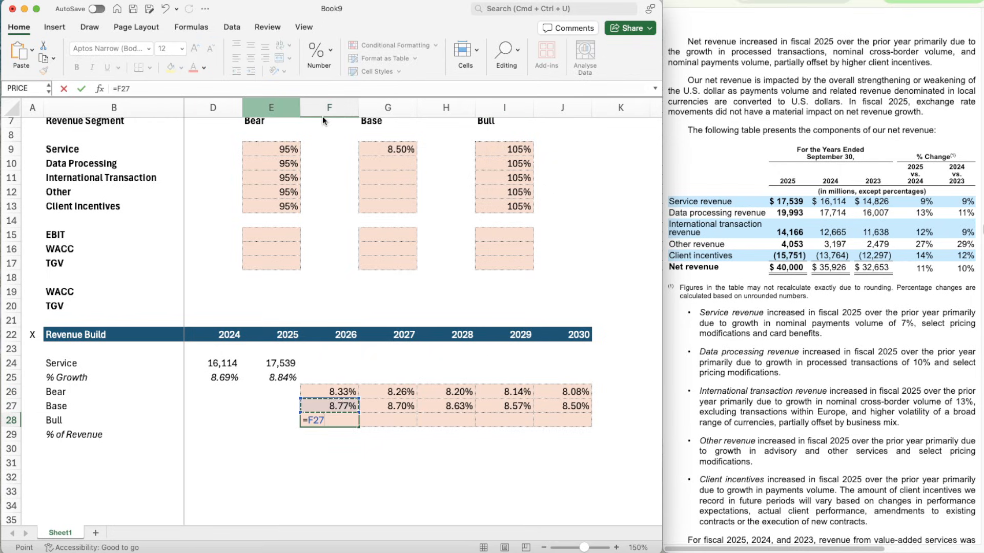
{"action": "type", "text": "("}
{"action": "type", "text": "I"}
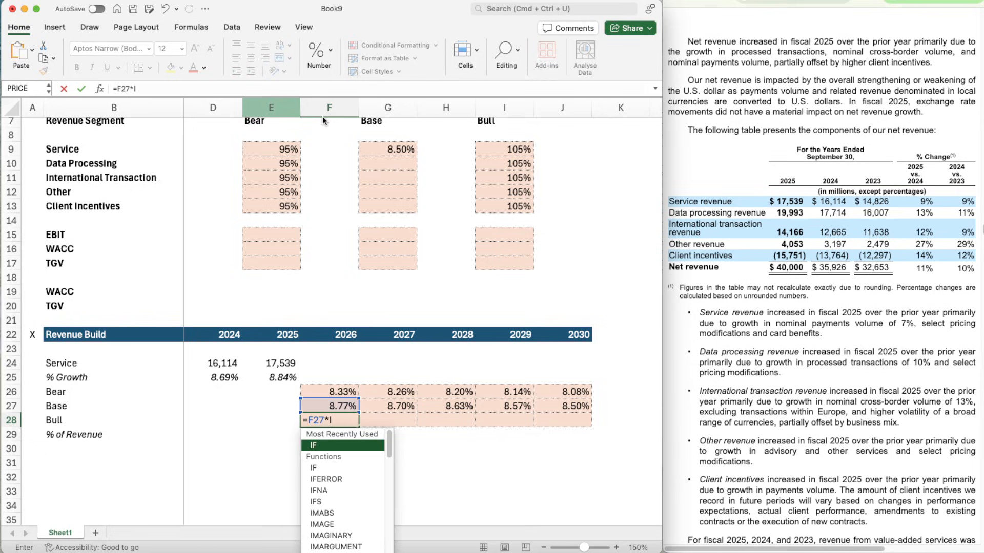
{"action": "key", "text": "Return"}
{"action": "key", "text": "F2"}
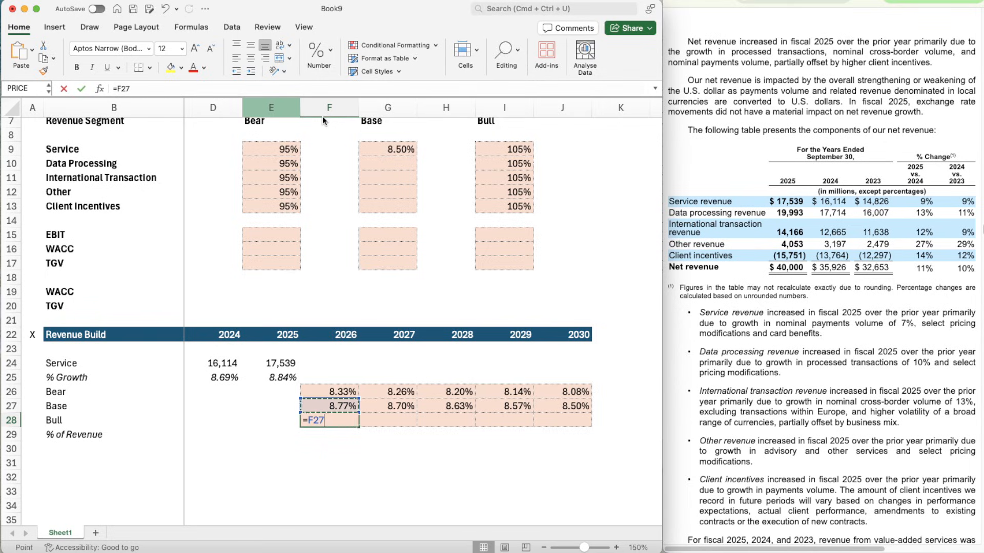
{"action": "key", "text": "BackSpace"}
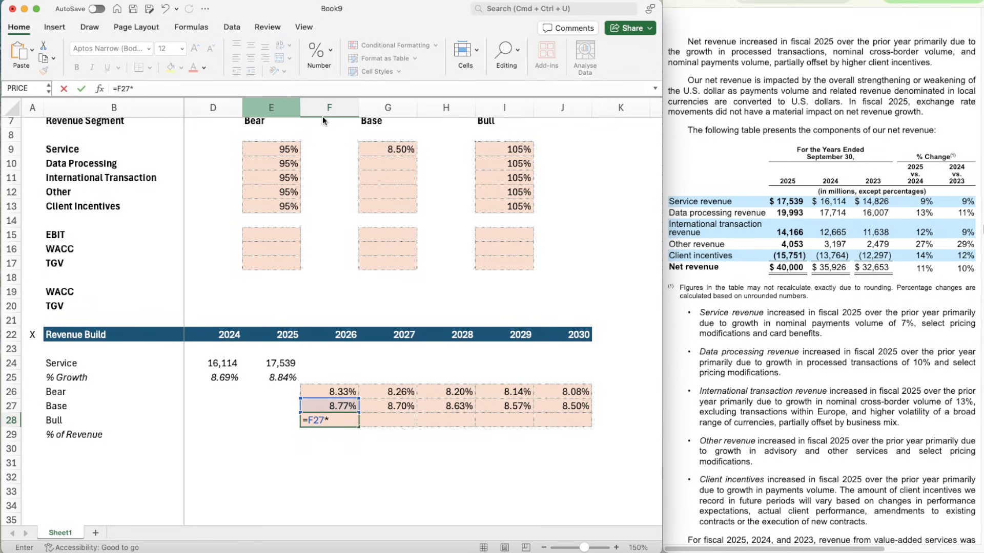
{"action": "type", "text": "$I$9"}
{"action": "key", "text": "ctrl+Return"}
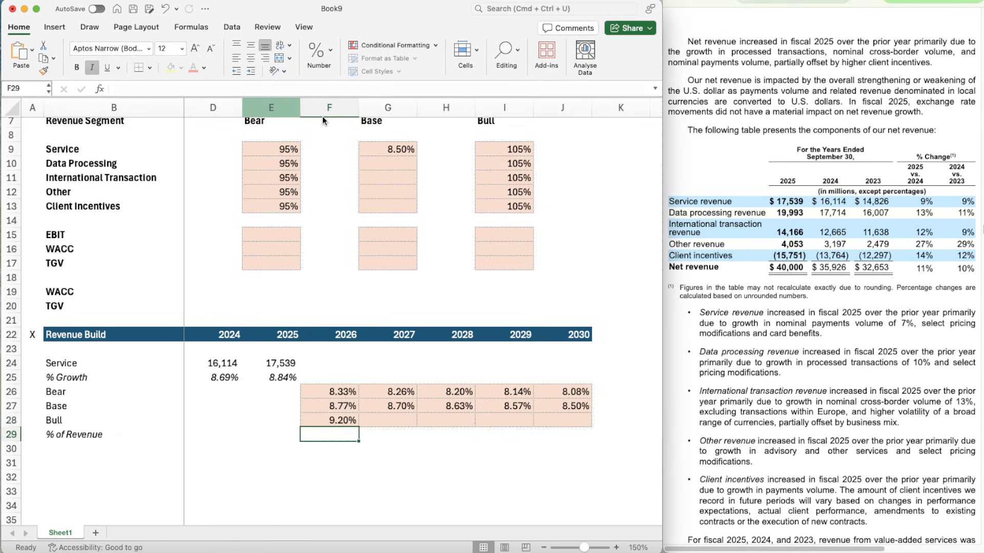
- Copy the Bull growth formula from F28 across to G28:J28 for 2027 to 2030
{"action": "key", "text": "super+c"}
{"action": "key", "text": "shift+Right"}
{"action": "key", "text": "shift+Right"}
{"action": "key", "text": "shift+Right"}
{"action": "key", "text": "shift+Right"}
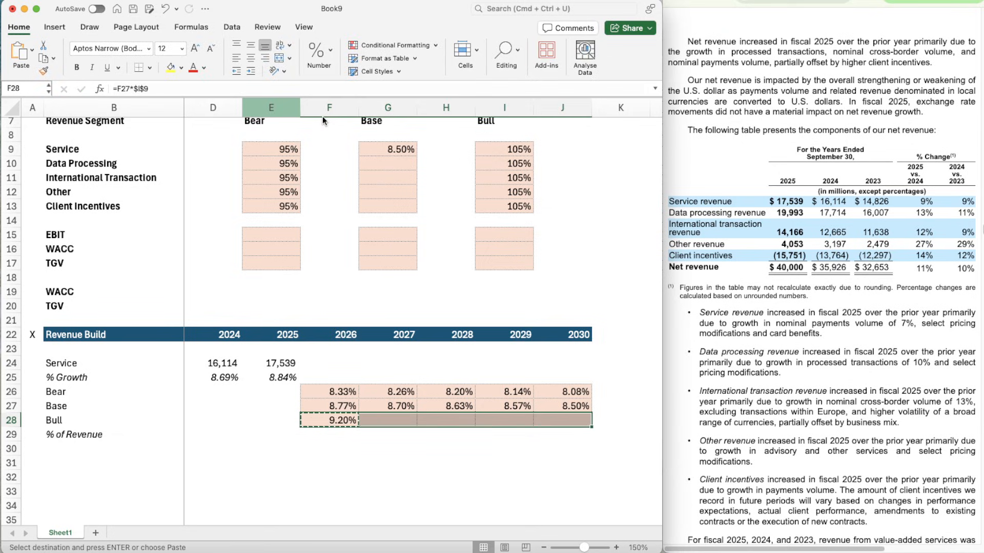
{"action": "key", "text": "super+v"}
{"action": "key", "text": "Up"}
{"action": "key", "text": "Up"}
{"action": "key", "text": "Up"}
{"action": "key", "text": "Up"}
{"action": "key", "text": "Up"}
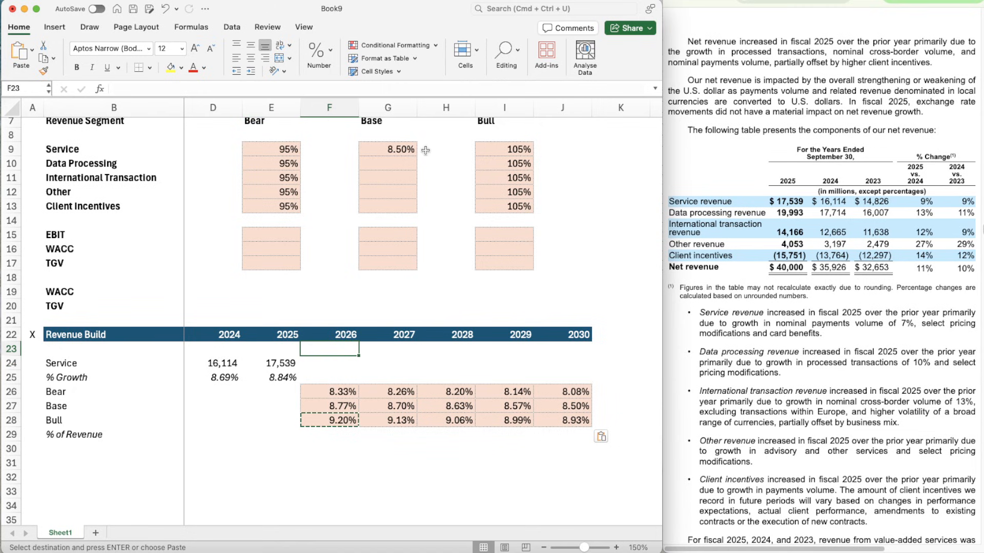
- Enter =OFFSET(F25,$C$9,0) in F25 so the 2026 Service growth rate follows the Service switch
{"action": "scroll", "coordinate": [421, 283], "scroll_direction": "left", "scroll_amount": 1}
{"action": "scroll", "coordinate": [421, 284], "scroll_direction": "left", "scroll_amount": 1}
{"action": "scroll", "coordinate": [421, 284], "scroll_direction": "down", "scroll_amount": 1}
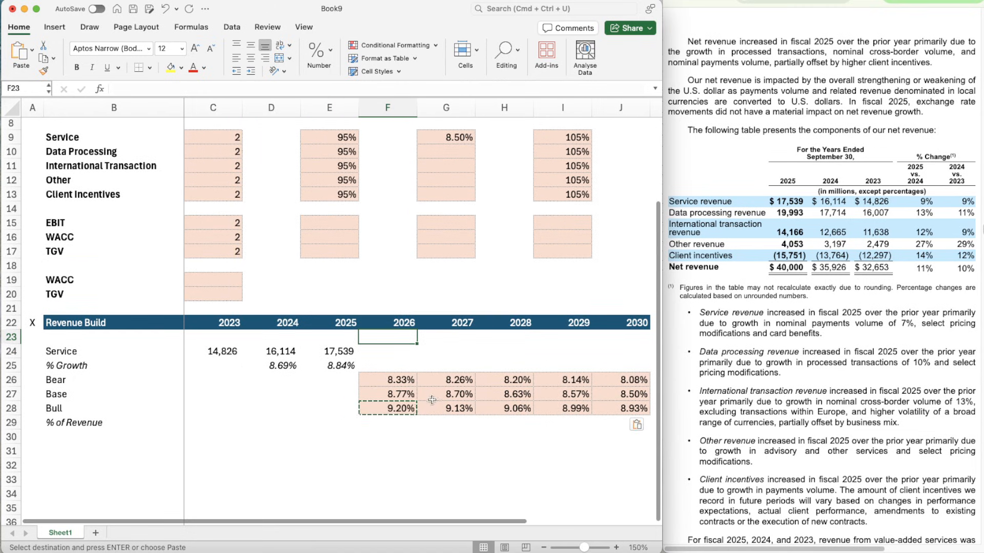
{"action": "left_click", "coordinate": [391, 367]}
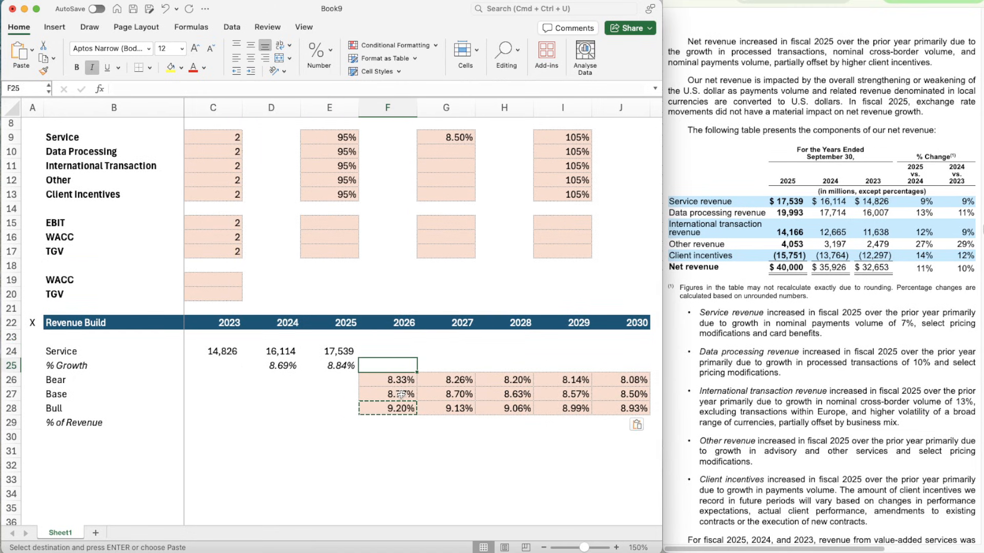
{"action": "key", "text": "Escape"}
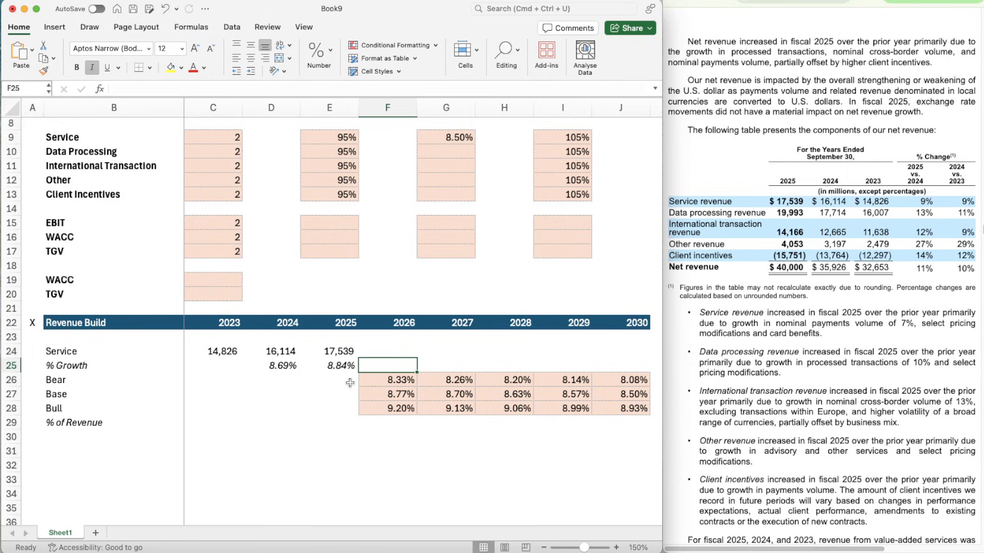
{"action": "type", "text": "="}
{"action": "type", "text": "offset"}
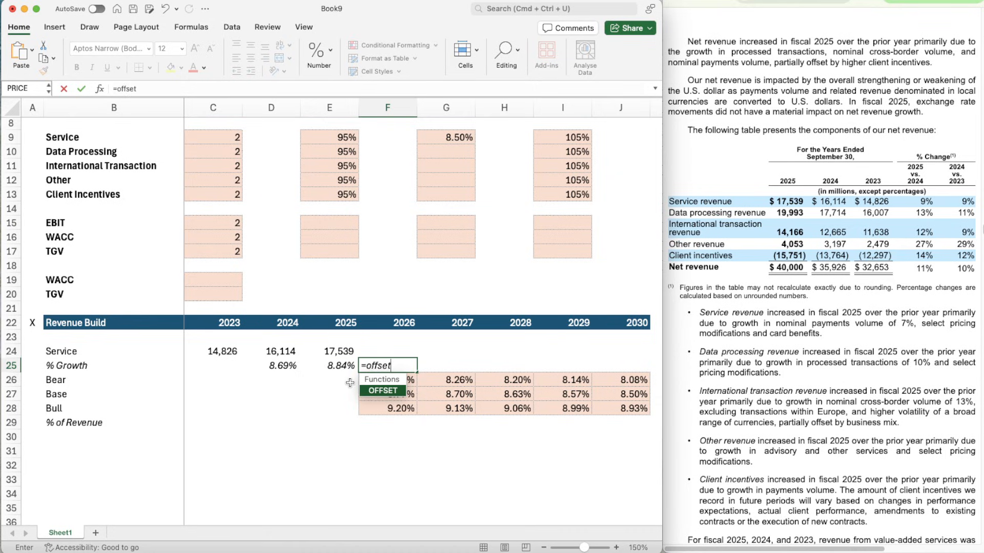
{"action": "key", "text": "Tab"}
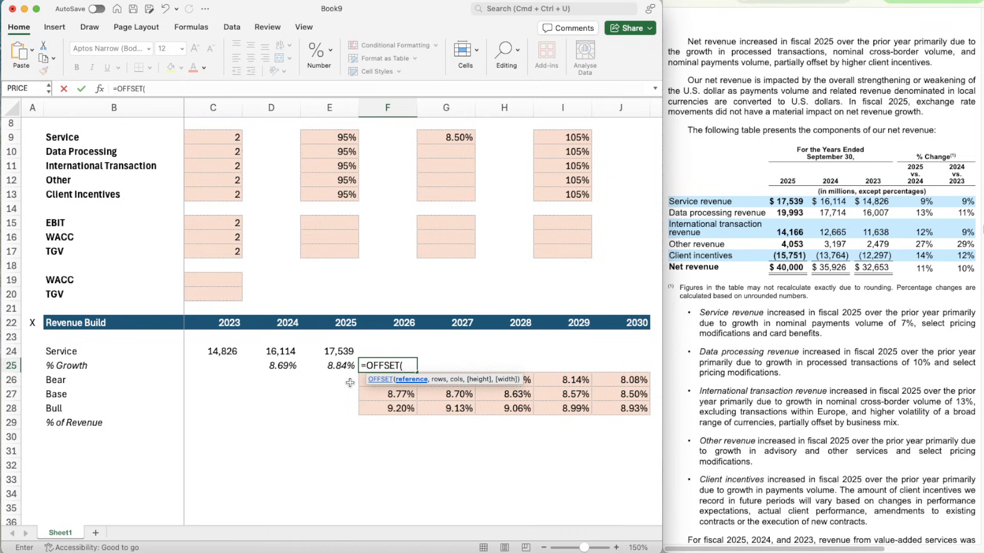
{"action": "type", "text": "F"}
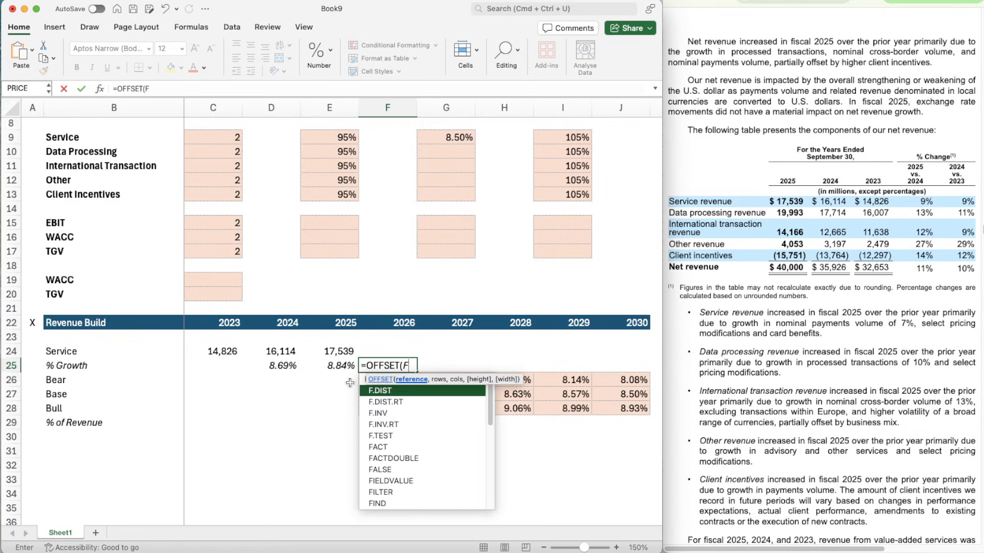
{"action": "type", "text": "25,"}
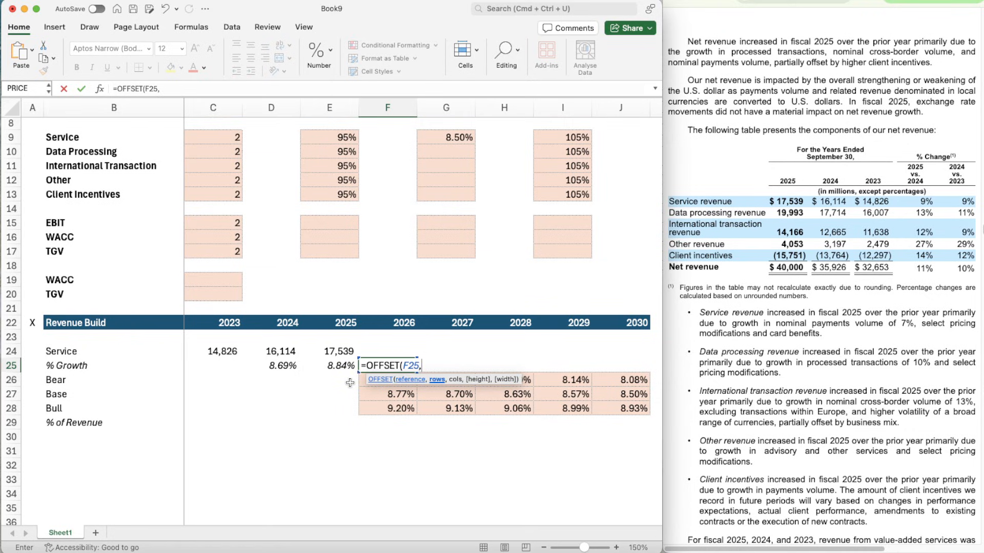
{"action": "left_click", "coordinate": [218, 137]}
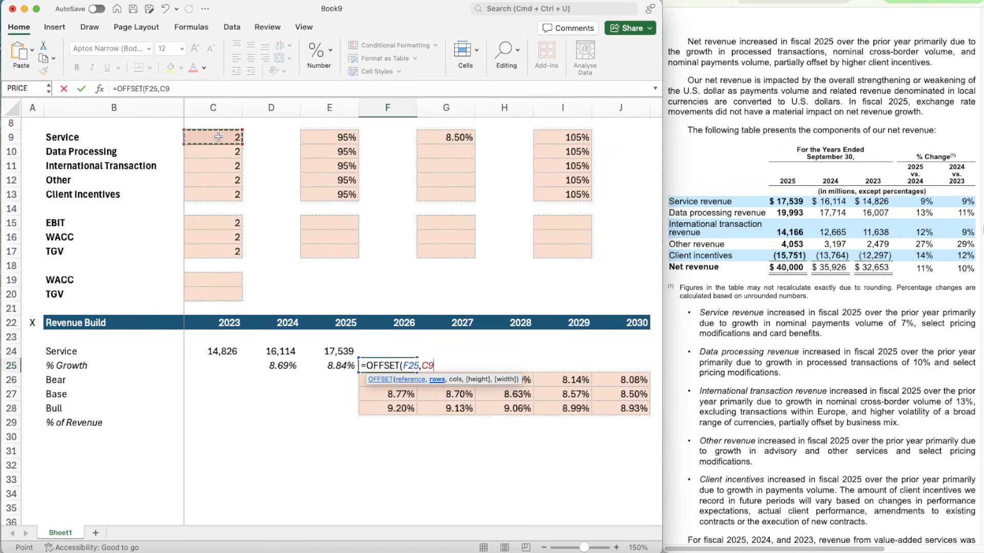
{"action": "left_click", "coordinate": [160, 89]}
{"action": "type", "text": "$"}
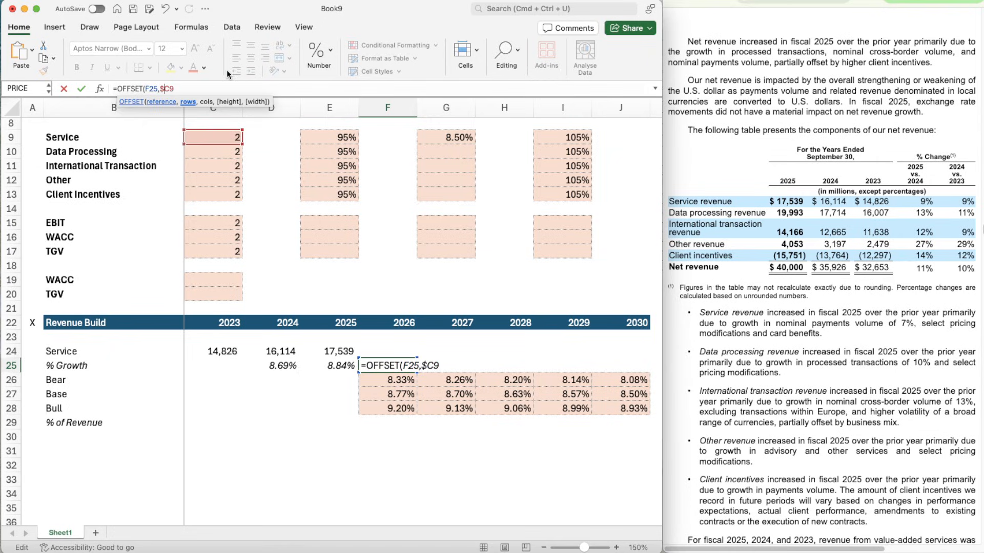
{"action": "key", "text": "Right"}
{"action": "type", "text": "$9,0)"}
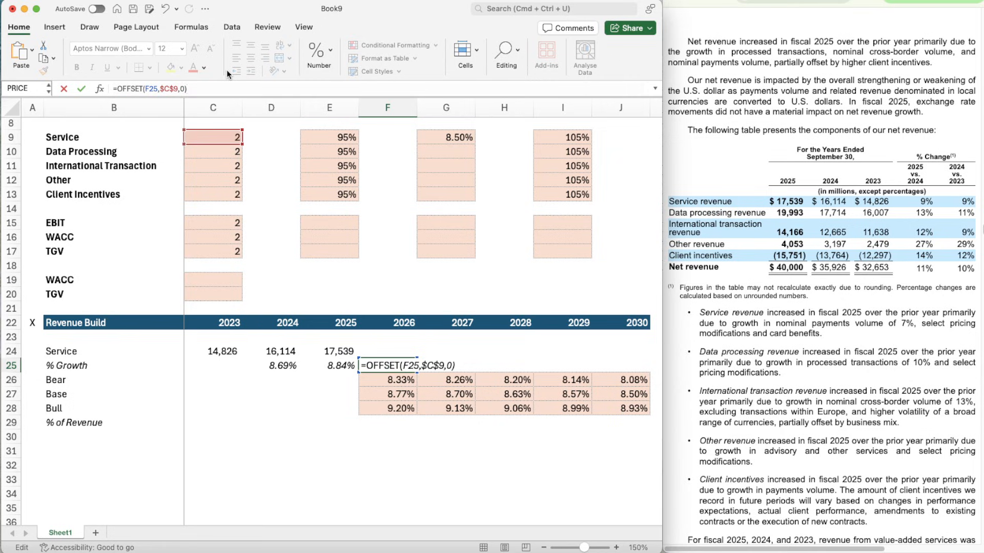
{"action": "key", "text": "Return"}
- Copy the italic percentage formatting of the 2025 growth cell E25 onto F25
{"action": "key", "text": "Up"}
{"action": "key", "text": "Left"}
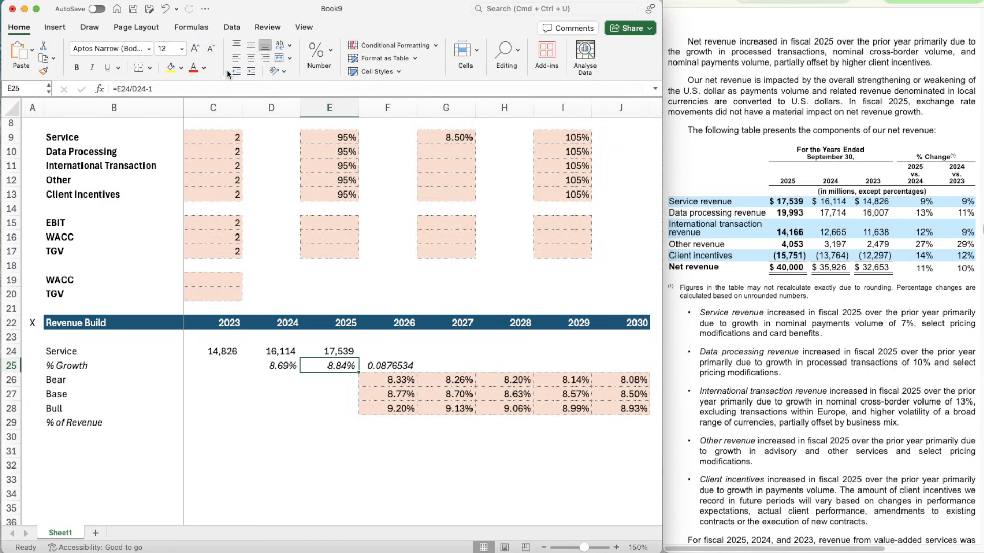
{"action": "key", "text": "super+shift+c"}
{"action": "key", "text": "Right"}
{"action": "key", "text": "super+shift+v"}
- Copy the OFFSET growth formula from F25 across to G25:J25 for 2027 to 2030
{"action": "key", "text": "super+c"}
{"action": "key", "text": "shift+Right"}
{"action": "key", "text": "shift+Right"}
{"action": "key", "text": "shift+Right"}
{"action": "key", "text": "shift+Right"}
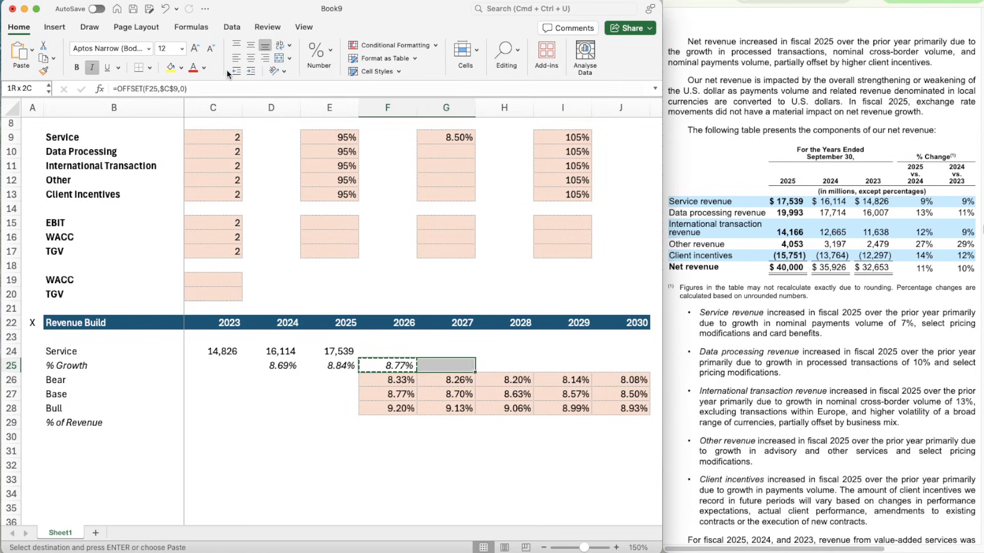
{"action": "key", "text": "super+v"}
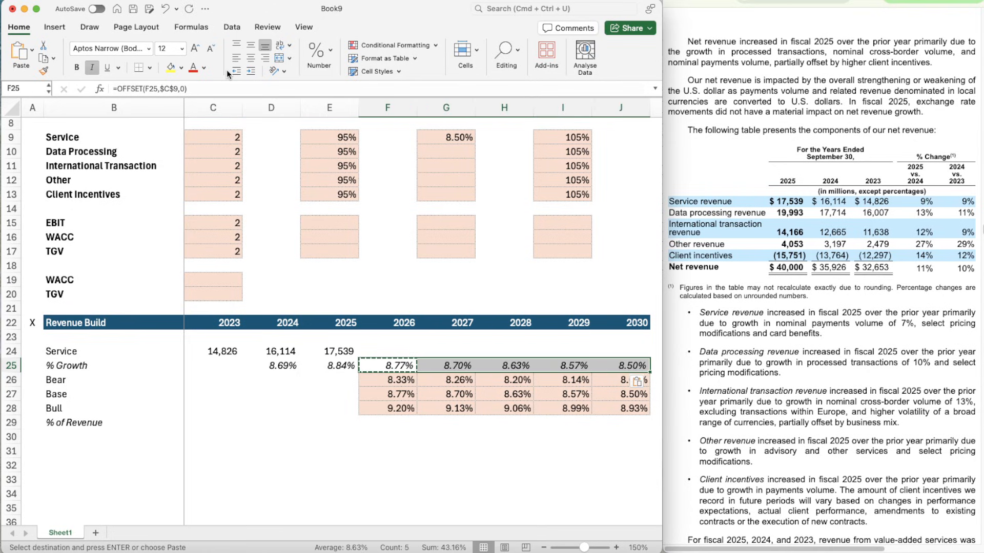
{"action": "key", "text": "Escape"}
{"action": "key", "text": "Left"}
{"action": "key", "text": "Left"}
{"action": "key", "text": "Right"}
{"action": "key", "text": "Right"}
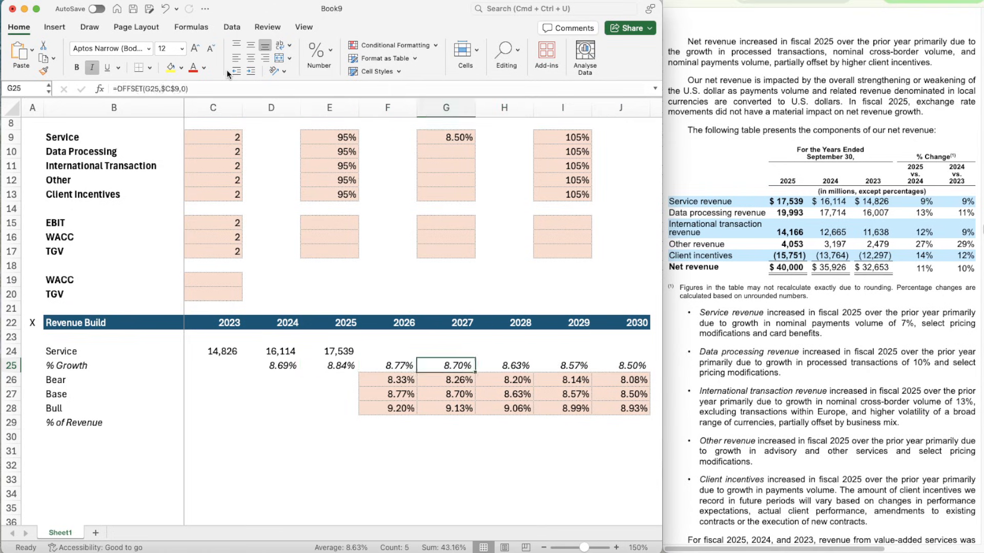
- Enter the 2026 Service revenue formula =E24*(1+F25) in F24, growing 2025 revenue by the selected growth rate
{"action": "key", "text": "Up"}
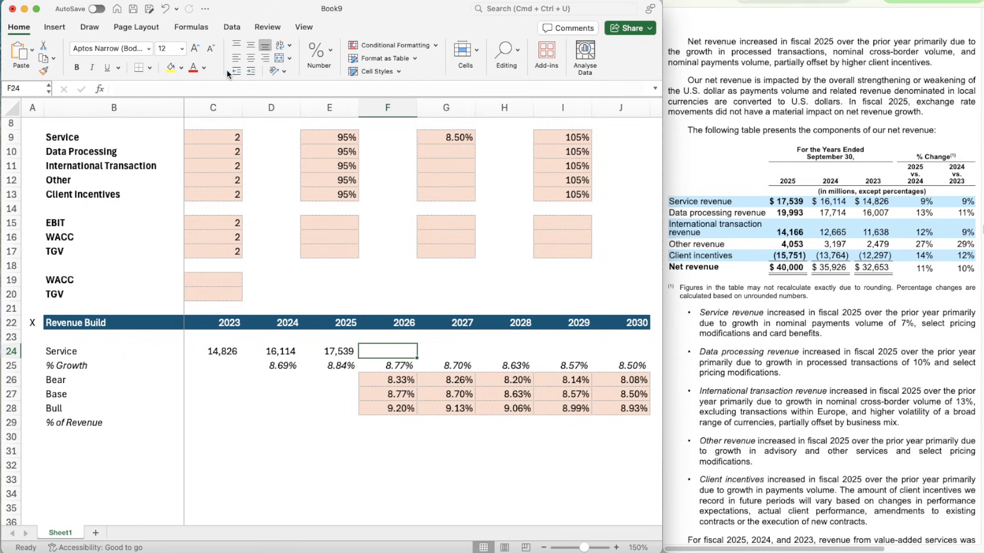
{"action": "type", "text": "="}
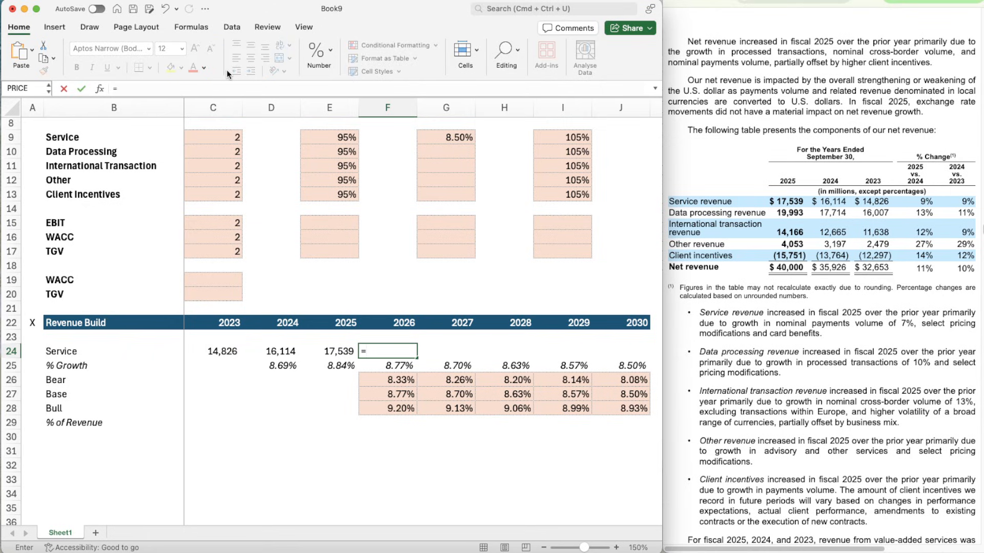
{"action": "key", "text": "Left"}
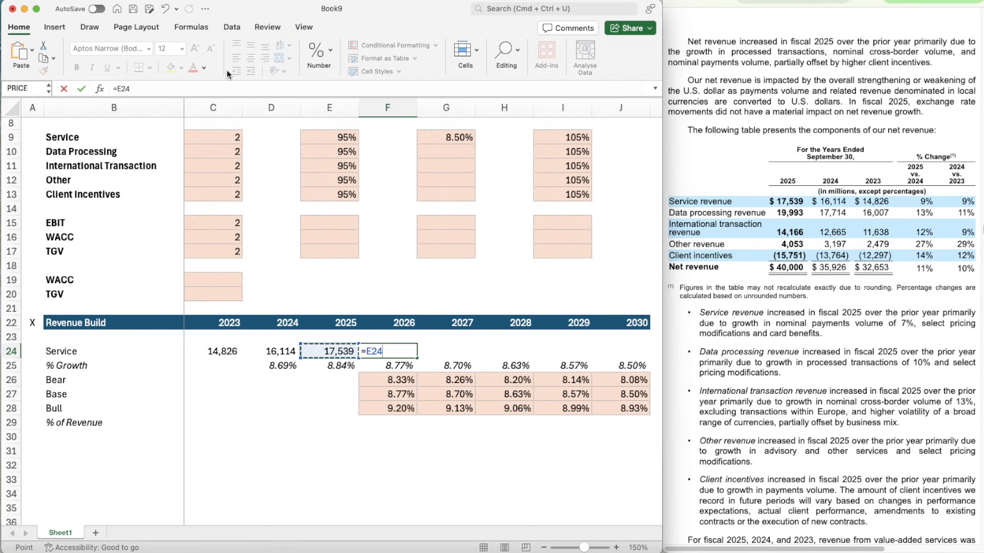
{"action": "type", "text": "*(1+"}
{"action": "key", "text": "Down"}
{"action": "type", "text": ")"}
{"action": "key", "text": "Return"}
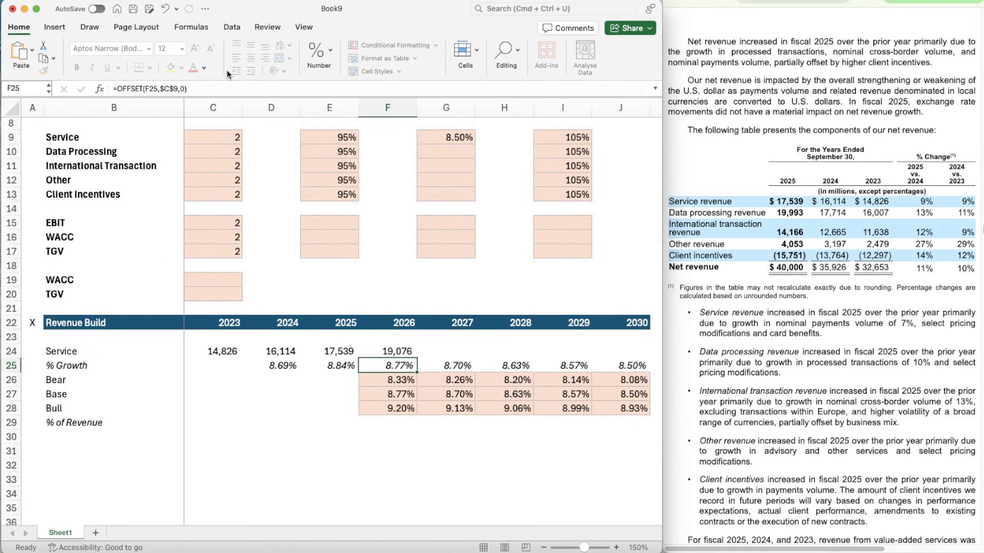
- Copy the Service revenue formula from F24 across to G24:J24 for 2027 to 2030
{"action": "key", "text": "Up"}
{"action": "key", "text": "super+c"}
{"action": "key", "text": "shift+Right"}
{"action": "key", "text": "shift+Right"}
{"action": "key", "text": "shift+Right"}
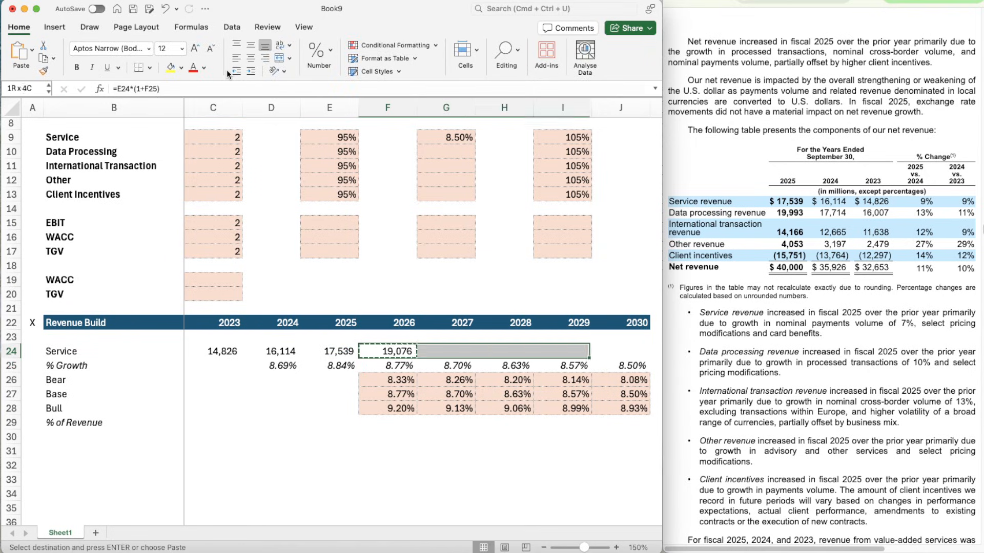
{"action": "key", "text": "shift+Right"}
{"action": "key", "text": "super+v"}
{"action": "key", "text": "Escape"}
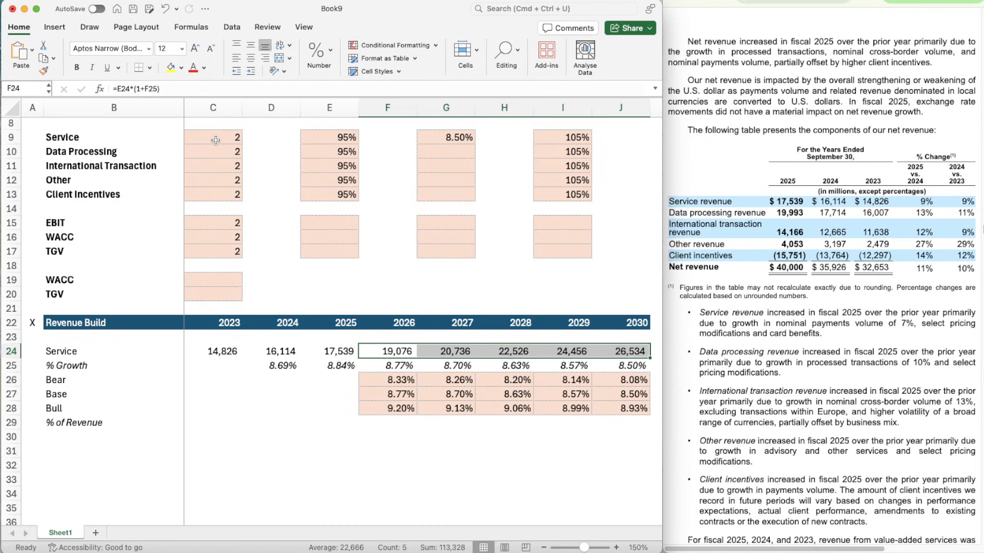
- Test the Bear case by setting the Service switch in C9 to 1, and return it to 2
{"action": "scroll", "coordinate": [219, 141], "scroll_direction": "up", "scroll_amount": 2}
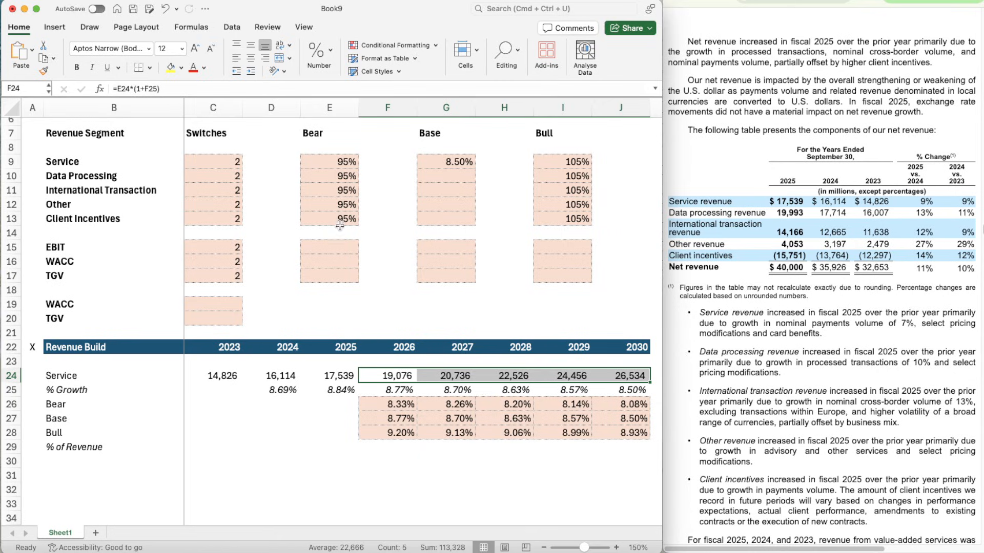
{"action": "left_click", "coordinate": [219, 162]}
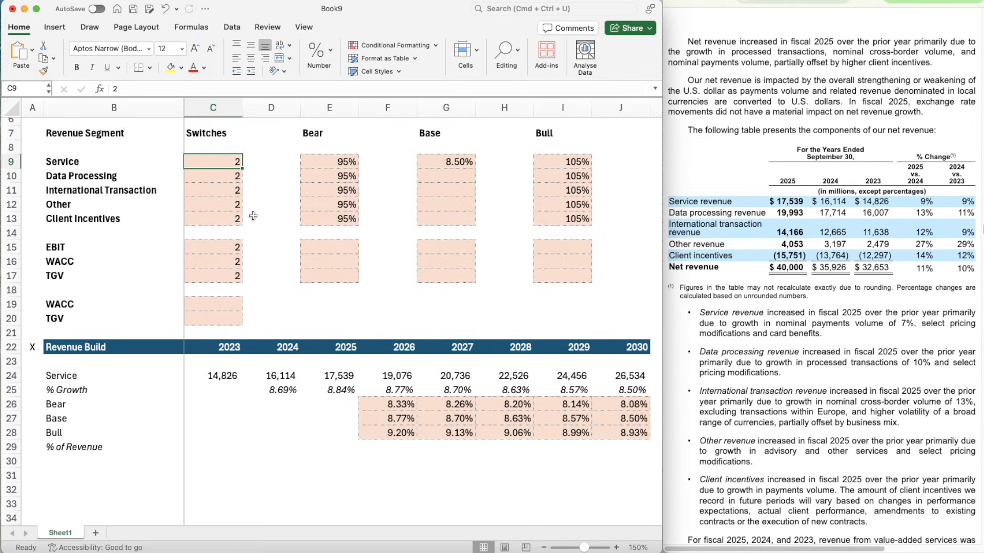
{"action": "type", "text": "1"}
{"action": "key", "text": "Return"}
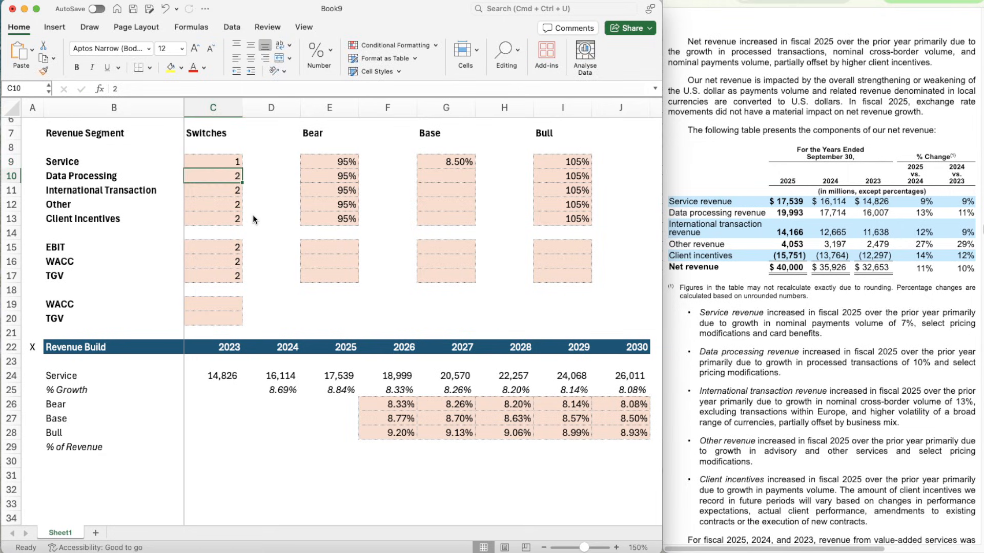
{"action": "key", "text": "Up"}
{"action": "type", "text": "2"}
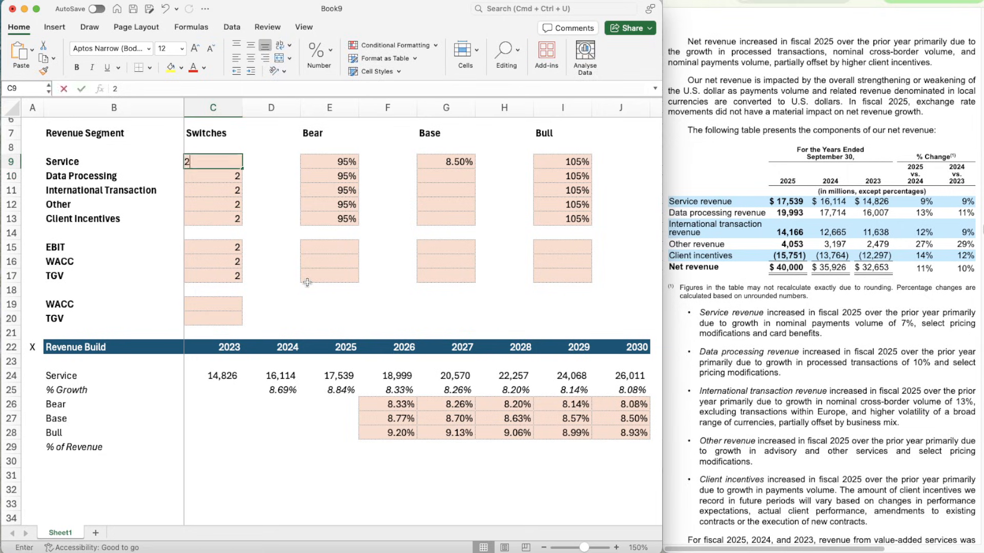
{"action": "key", "text": "Return"}
- Test the Bull case by setting the Service switch in C9 to 3, and restore it to 2
{"action": "key", "text": "Up"}
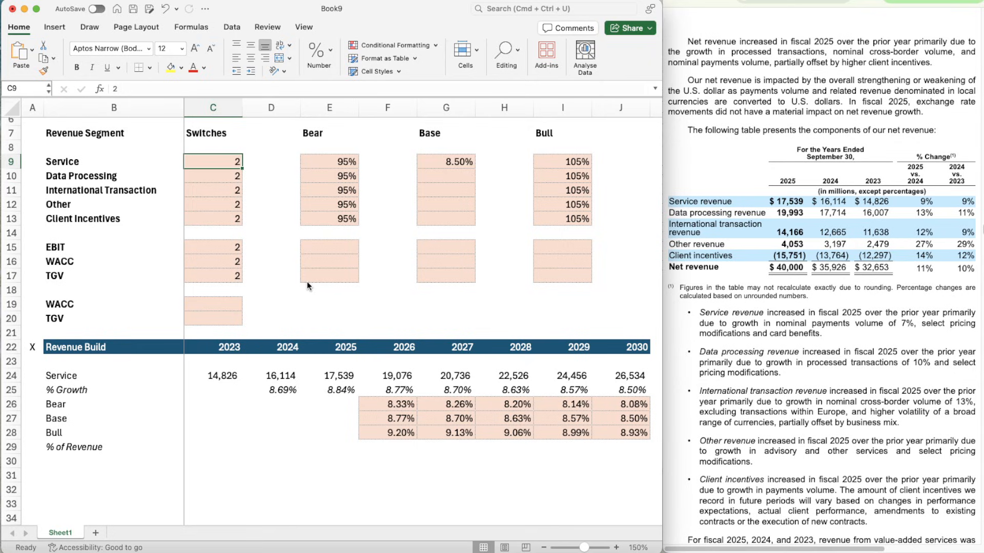
{"action": "type", "text": "3"}
{"action": "key", "text": "Return"}
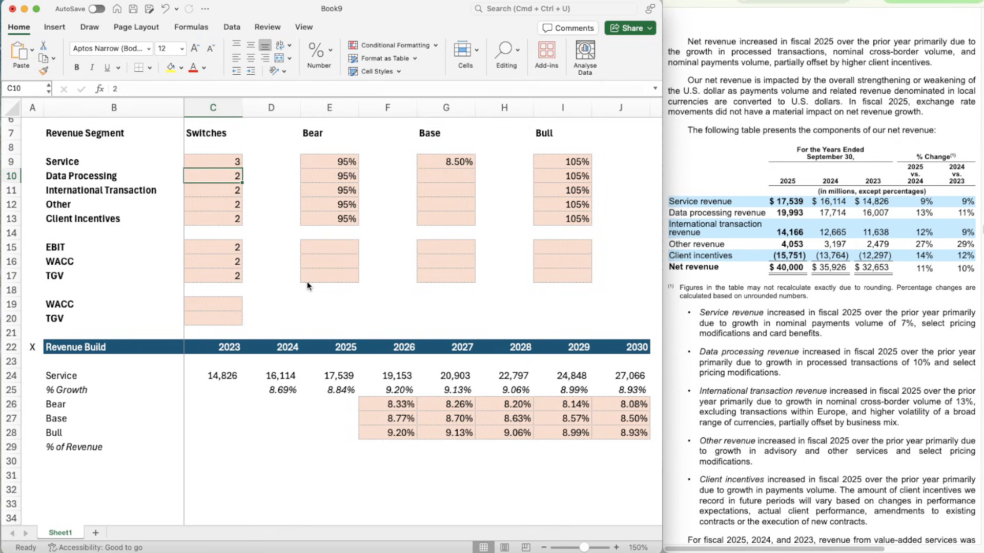
{"action": "key", "text": "Up"}
{"action": "type", "text": "2"}
{"action": "key", "text": "Return"}
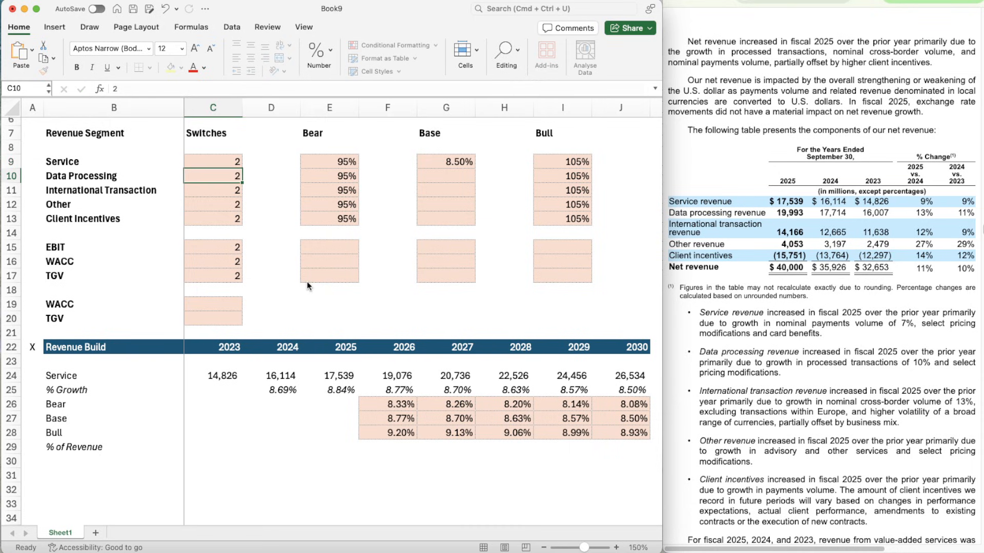
- Make the Service label in B24 of the Revenue Build section bold
{"action": "scroll", "coordinate": [466, 434], "scroll_direction": "down", "scroll_amount": 3}
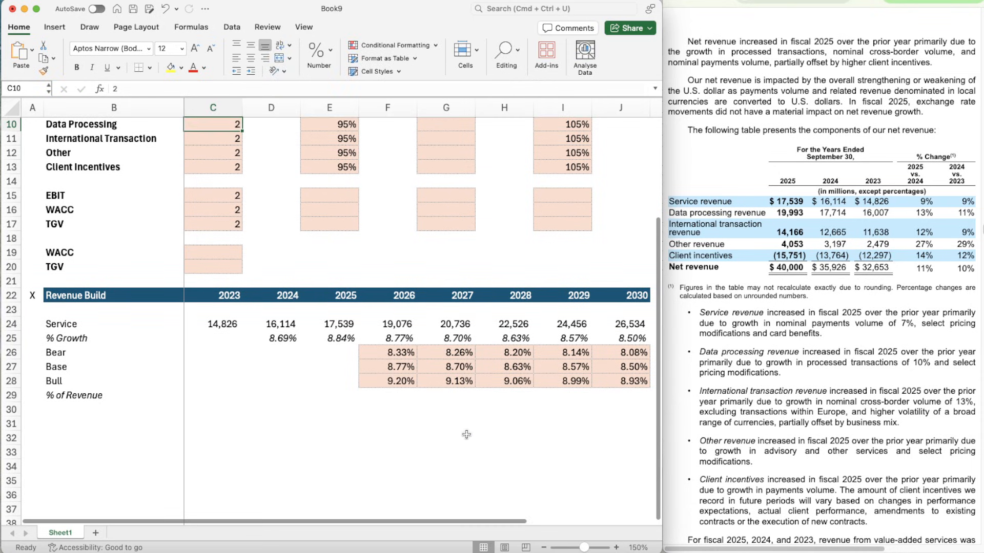
{"action": "scroll", "coordinate": [334, 288], "scroll_direction": "up", "scroll_amount": 3}
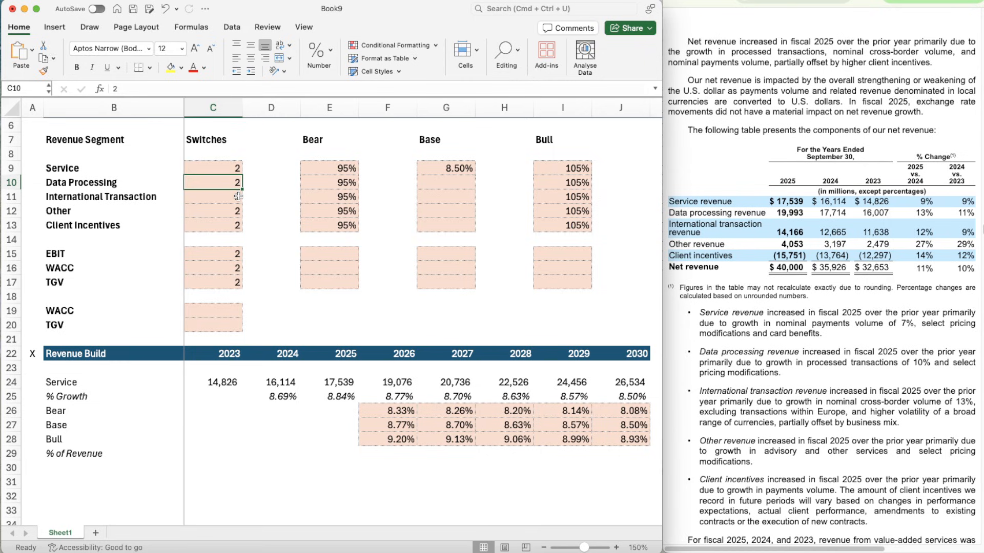
{"action": "scroll", "coordinate": [441, 140], "scroll_direction": "up", "scroll_amount": 3}
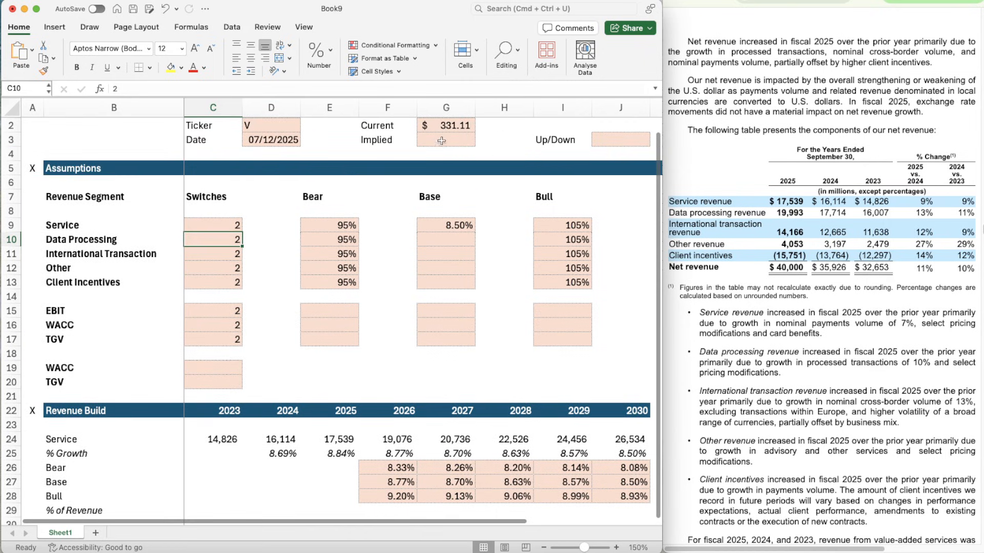
{"action": "scroll", "coordinate": [350, 450], "scroll_direction": "down", "scroll_amount": 10}
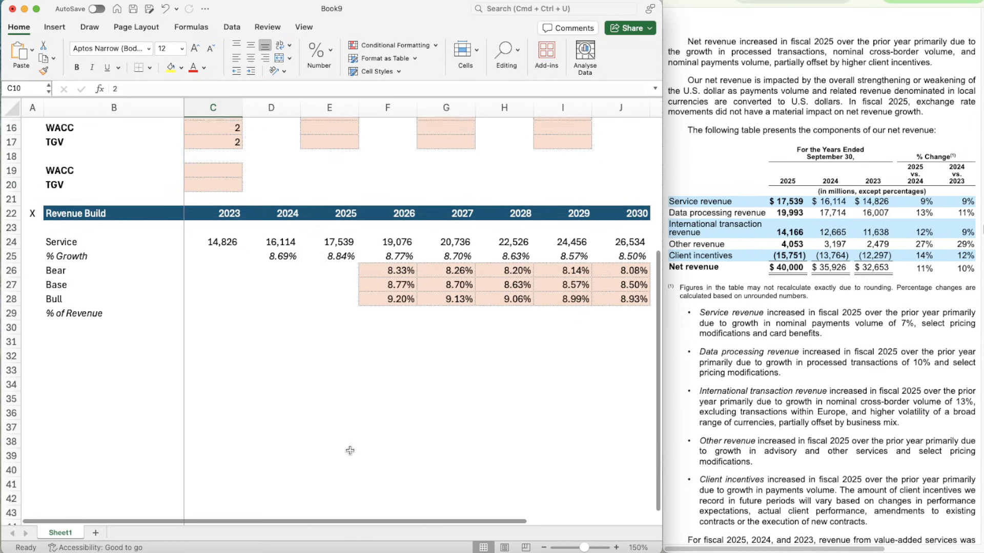
{"action": "left_click", "coordinate": [80, 323]}
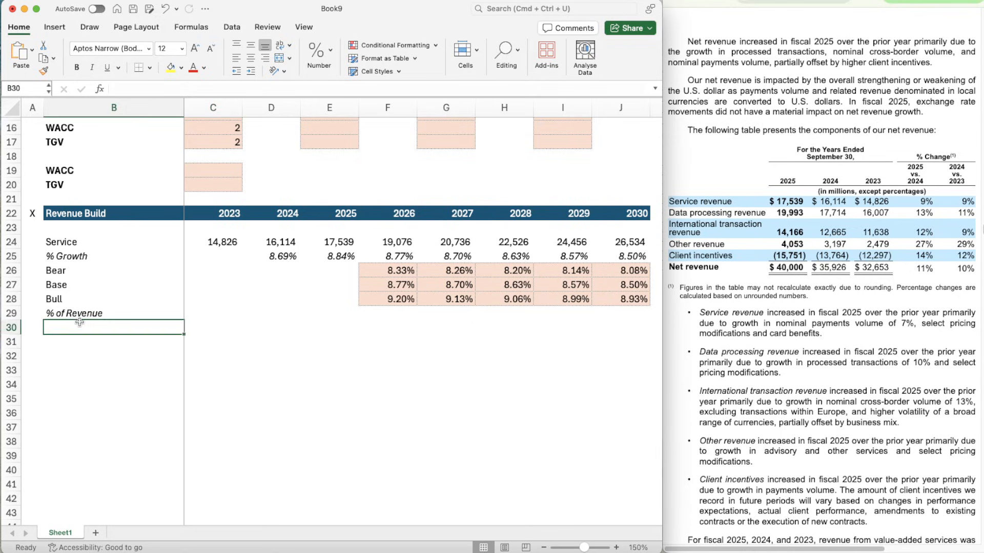
{"action": "key", "text": "Up"}
{"action": "key", "text": "Up"}
{"action": "key", "text": "Up"}
{"action": "key", "text": "Up"}
{"action": "key", "text": "Up"}
{"action": "key", "text": "Up"}
{"action": "key", "text": "cmd+b"}
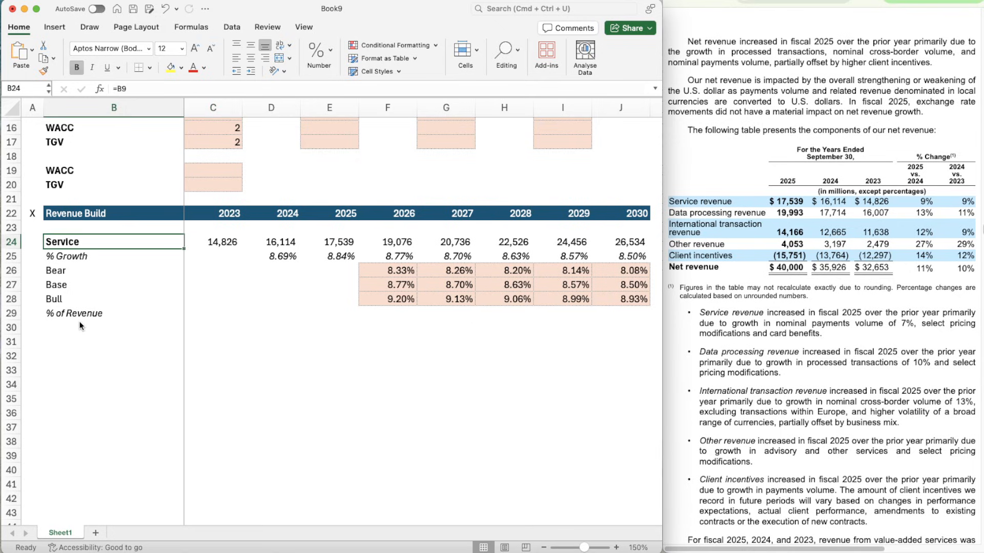
{"action": "key", "text": "F2"}
{"action": "key", "text": "Escape"}
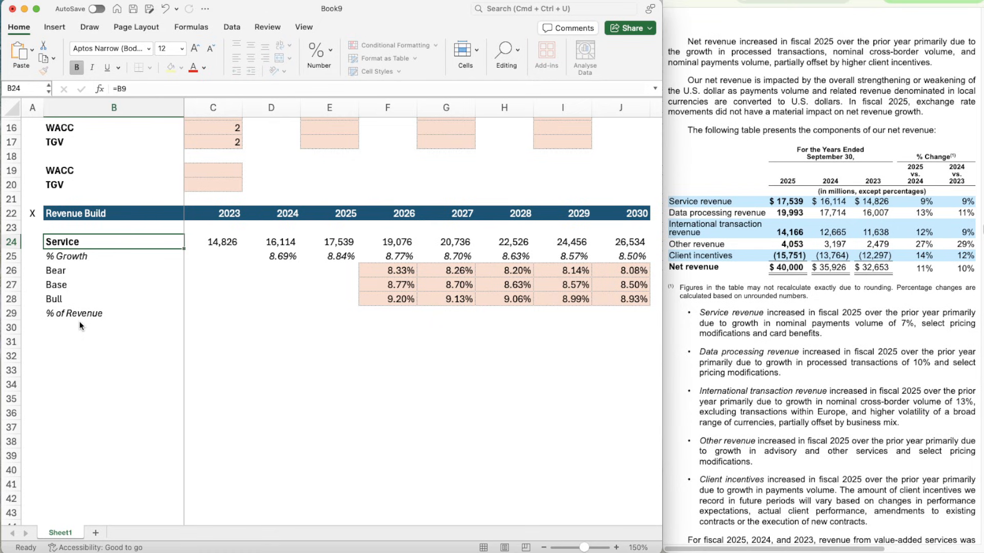
- Copy the Service revenue block B24:J29 and paste it at B31, leaving a blank row between the blocks
{"action": "key", "text": "shift+Down"}
{"action": "key", "text": "shift+Down"}
{"action": "key", "text": "shift+Down"}
{"action": "key", "text": "shift+Down"}
{"action": "key", "text": "shift+Down"}
{"action": "key", "text": "shift+Right"}
{"action": "key", "text": "shift+Right"}
{"action": "key", "text": "shift+Right"}
{"action": "key", "text": "shift+Right"}
{"action": "key", "text": "shift+Right"}
{"action": "key", "text": "shift+Right"}
{"action": "key", "text": "shift+Right"}
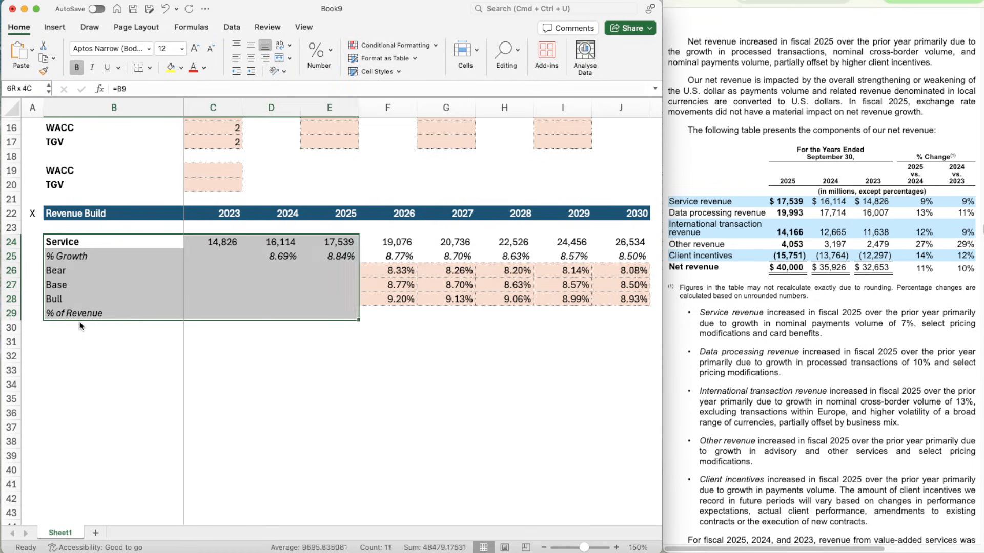
{"action": "key", "text": "shift+Right"}
{"action": "key", "text": "cmd+c"}
{"action": "key", "text": "Down"}
{"action": "key", "text": "Down"}
{"action": "key", "text": "Down"}
{"action": "key", "text": "Down"}
{"action": "key", "text": "Down"}
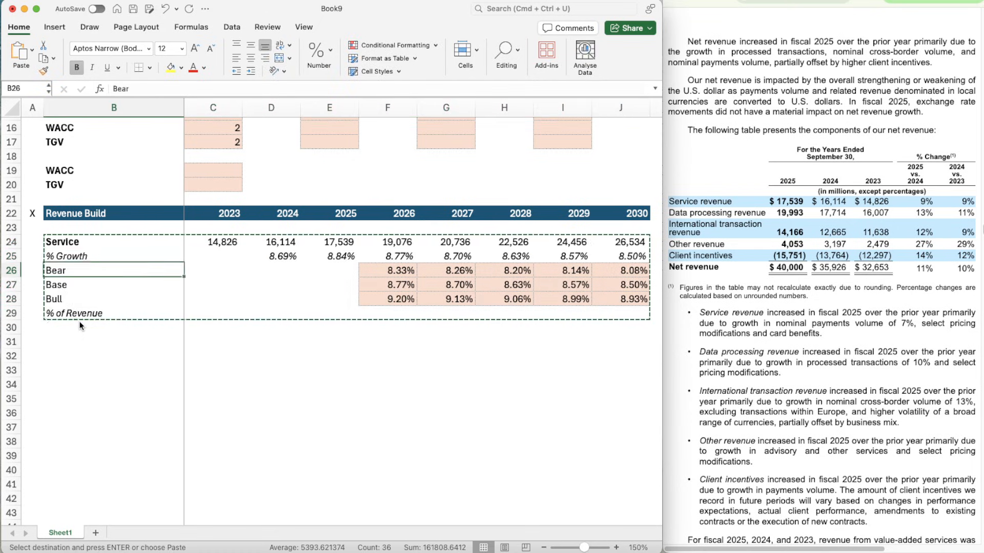
{"action": "key", "text": "Down"}
{"action": "key", "text": "Down"}
{"action": "key", "text": "cmd+v"}
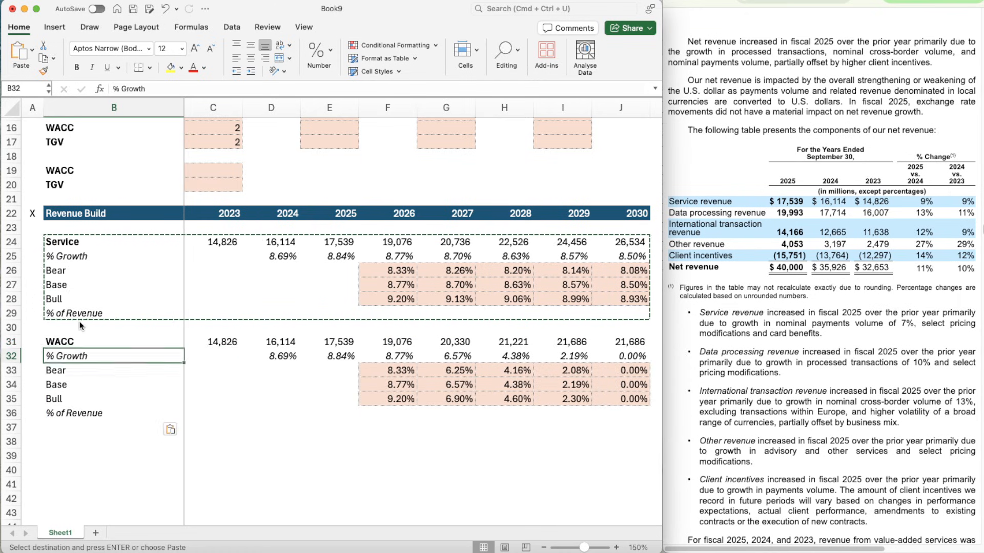
- Link the label in B31 to B10 and enter Data Processing revenue of 16,007, 17,714 and 19,993 in C31:E31
{"action": "type", "text": "Data Processing"}
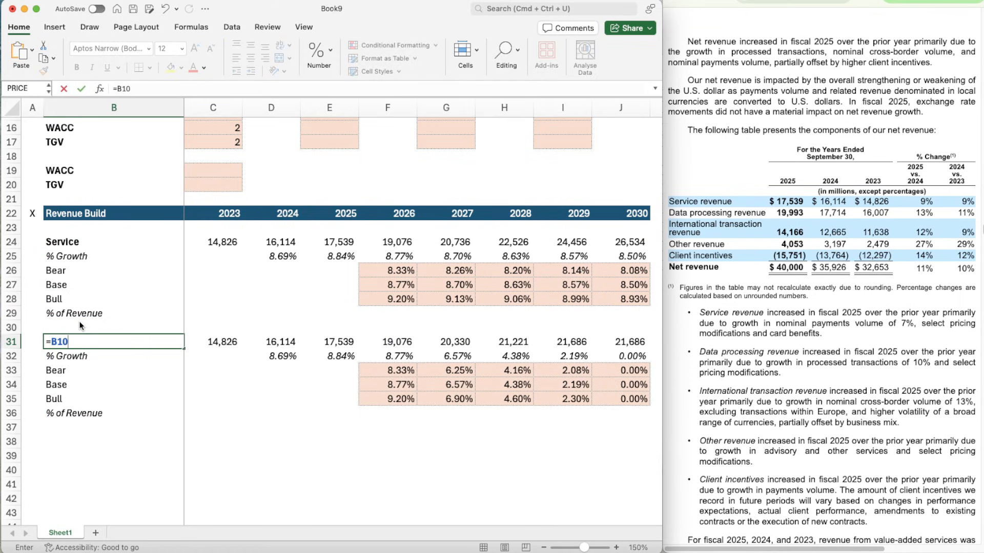
{"action": "key", "text": "Return"}
{"action": "key", "text": "Up"}
{"action": "key", "text": "Right"}
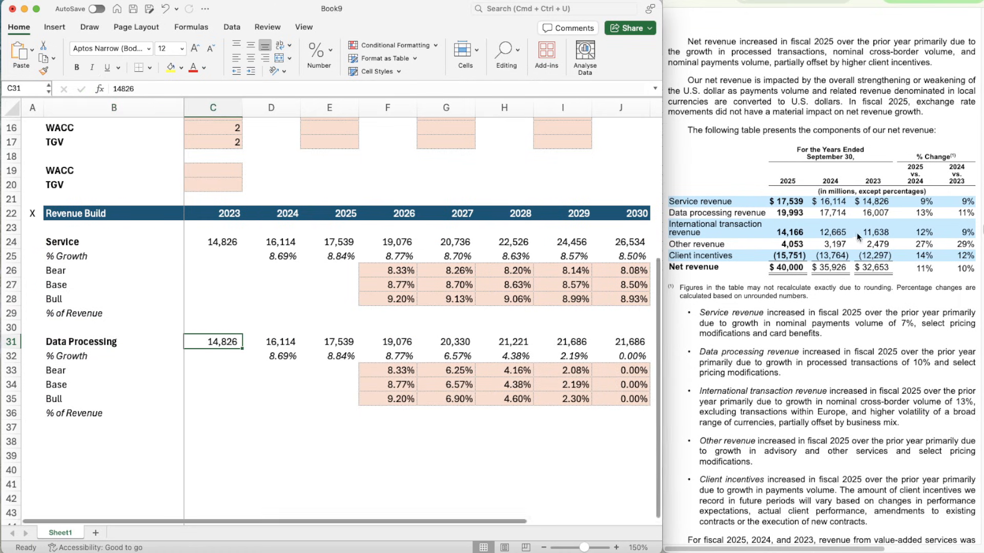
{"action": "type", "text": "16"}
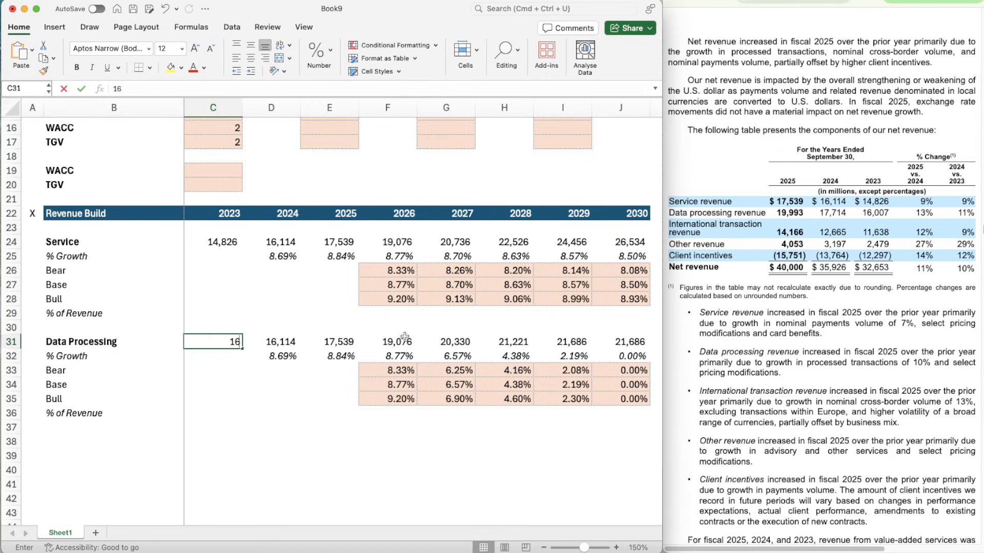
{"action": "type", "text": ",007"}
{"action": "key", "text": "Tab"}
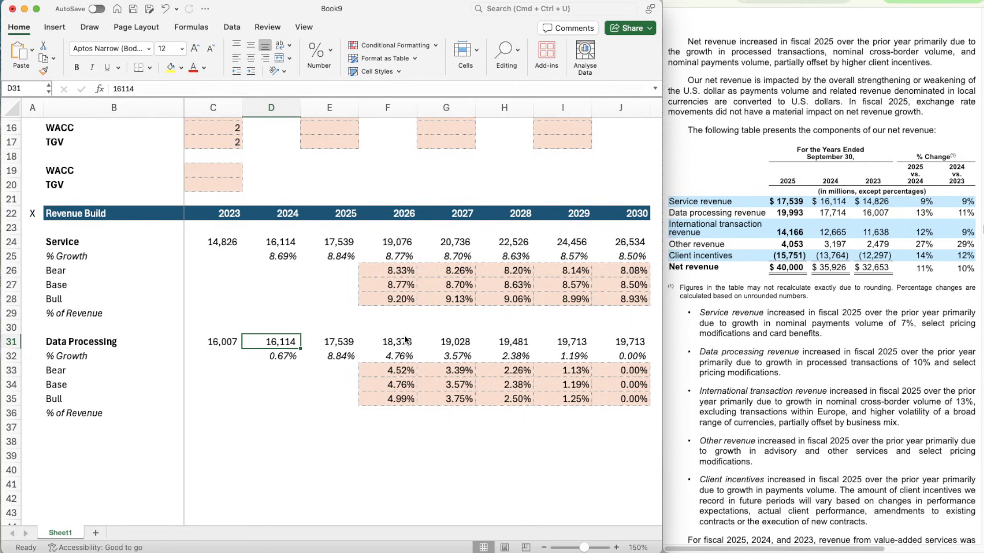
{"action": "type", "text": "17714"}
{"action": "key", "text": "Tab"}
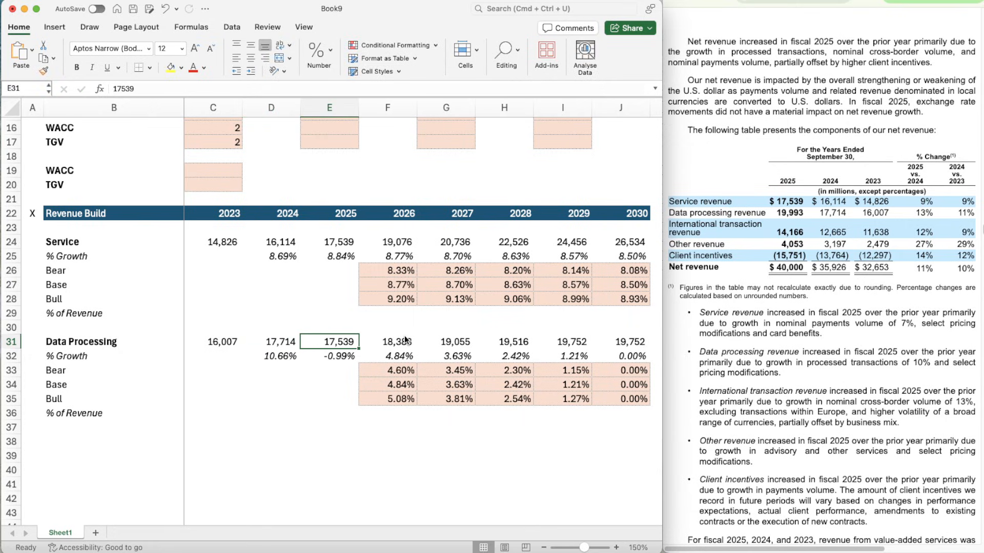
{"action": "type", "text": "19993"}
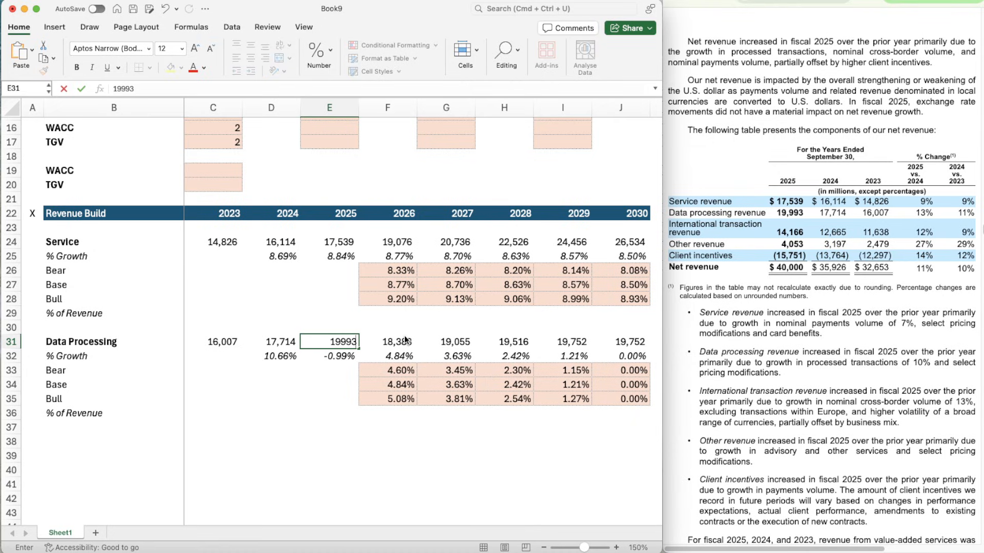
{"action": "key", "text": "Return"}
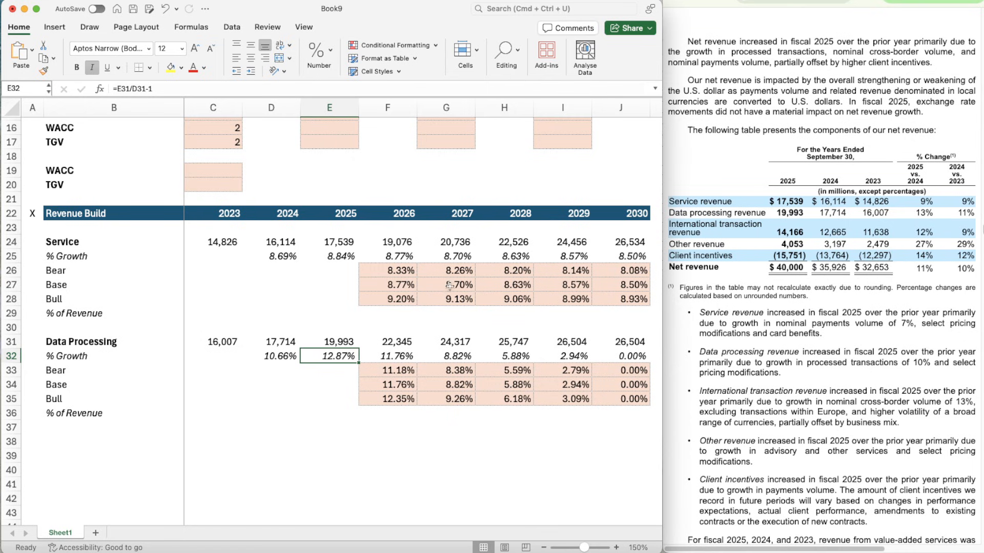
- Set the Base growth assumption for Data Processing in G10 to 10%
{"action": "scroll", "coordinate": [453, 290], "scroll_direction": "up", "scroll_amount": 2}
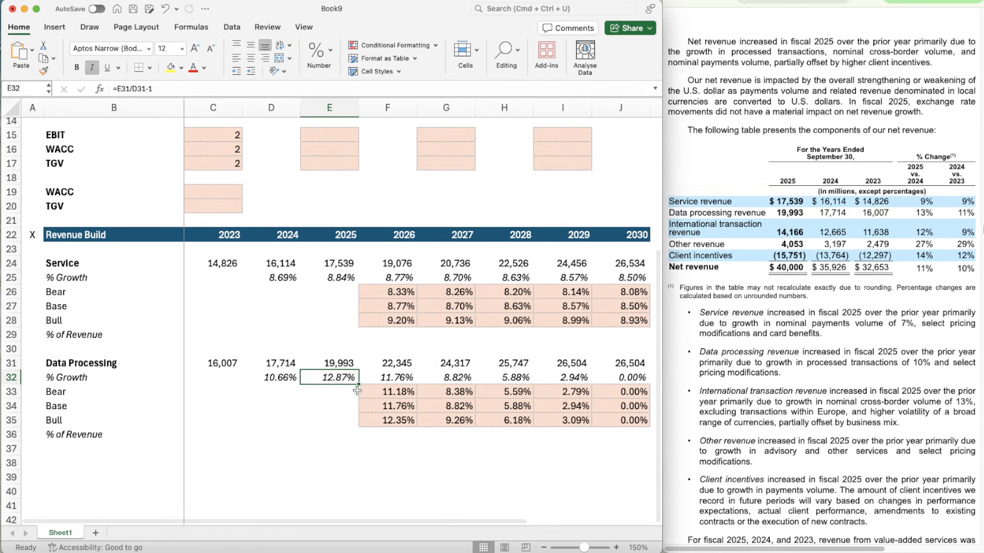
{"action": "scroll", "coordinate": [401, 395], "scroll_direction": "up", "scroll_amount": 3}
{"action": "scroll", "coordinate": [401, 395], "scroll_direction": "up", "scroll_amount": 2}
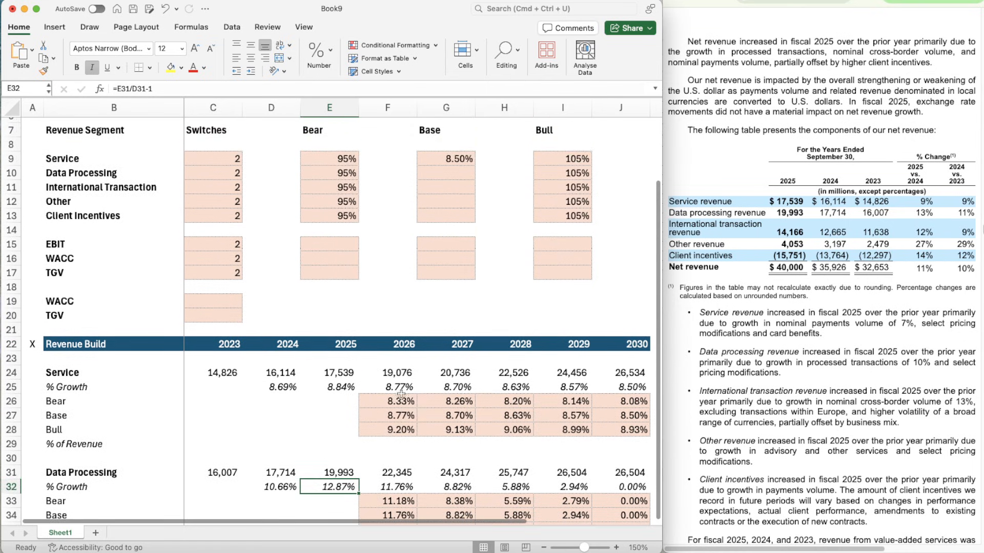
{"action": "left_click", "coordinate": [442, 180]}
{"action": "key", "text": "Up"}
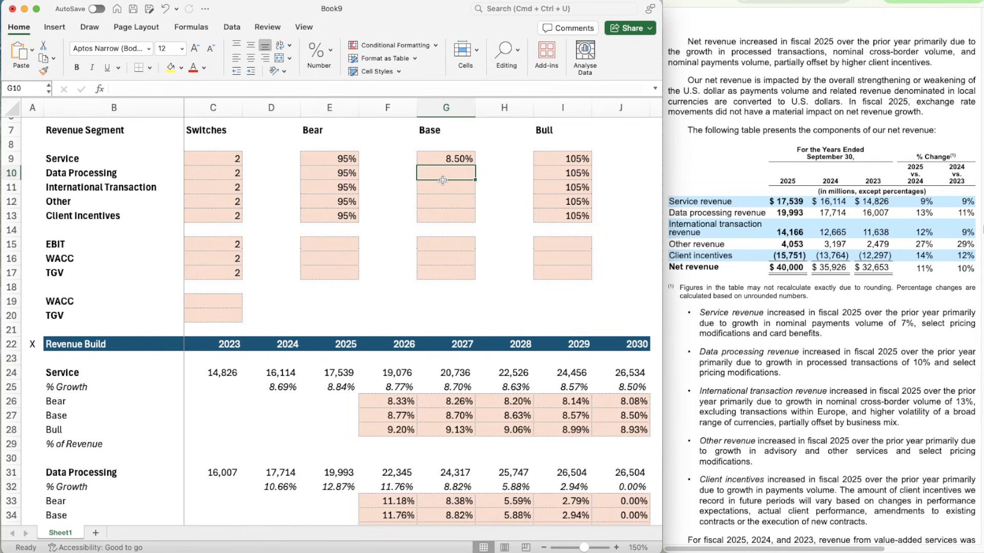
{"action": "type", "text": "10%"}
{"action": "key", "text": "Return"}
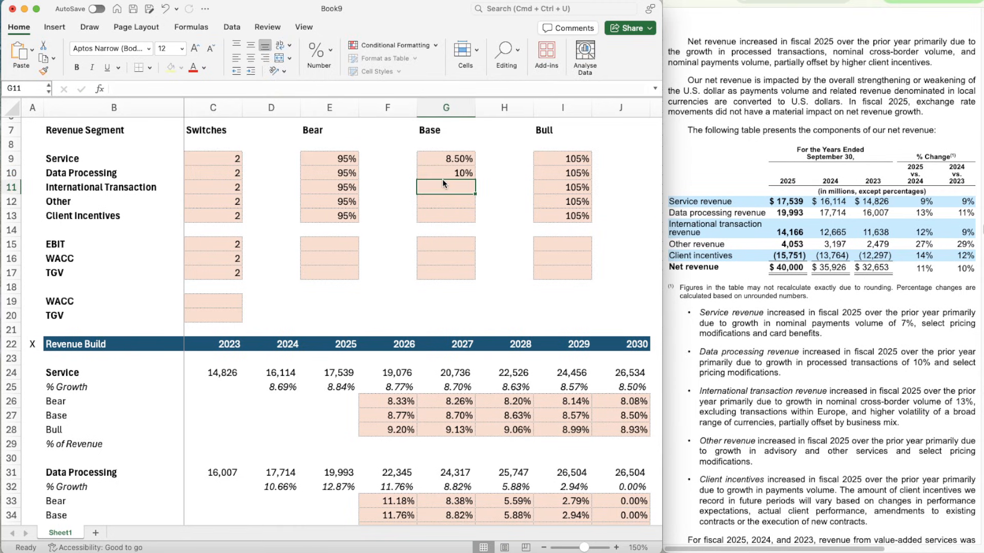
- Copy the two-decimal percentage format from the Service Base cell G9 to G10
{"action": "key", "text": "Up"}
{"action": "key", "text": "Up"}
{"action": "key", "text": "super+shift+c"}
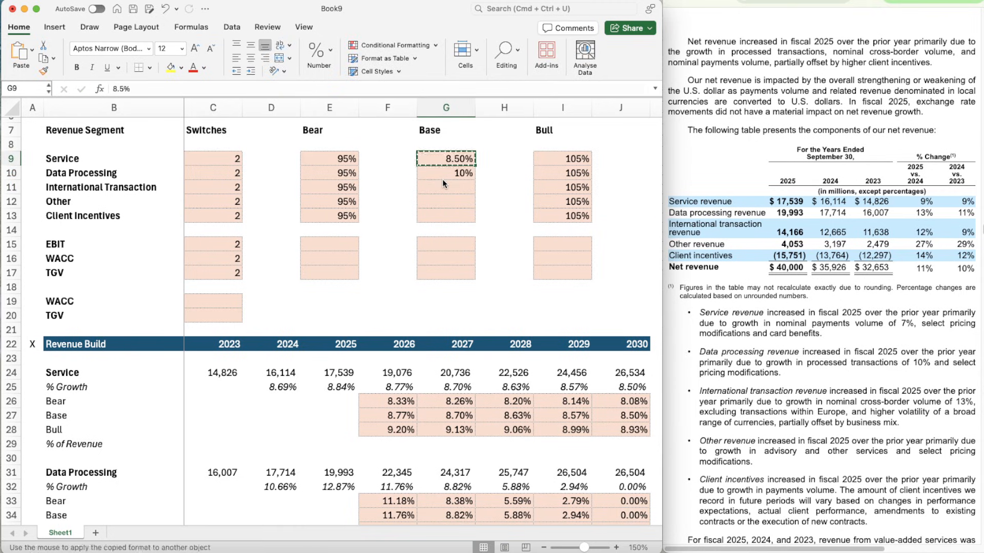
{"action": "key", "text": "Down"}
{"action": "key", "text": "Down"}
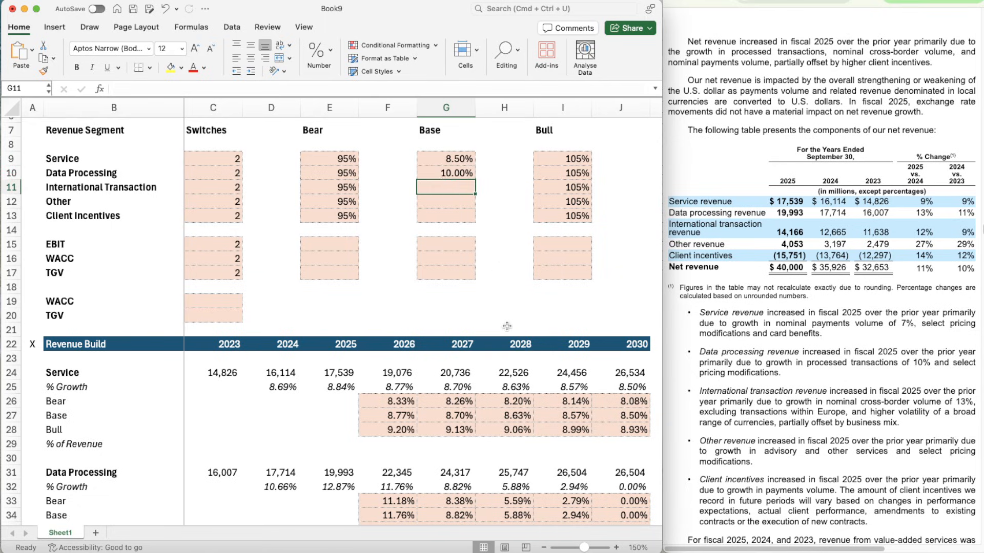
- Link the 2030 Base growth rate of Data Processing in J34 to the assumption in G10
{"action": "scroll", "coordinate": [653, 468], "scroll_direction": "down", "scroll_amount": 5}
{"action": "left_click", "coordinate": [623, 395]}
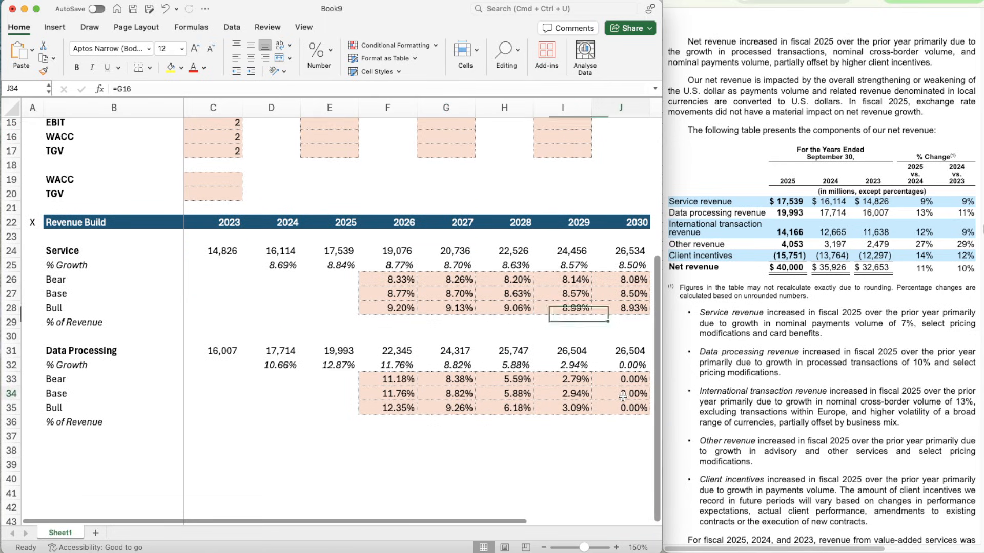
{"action": "type", "text": "=g10"}
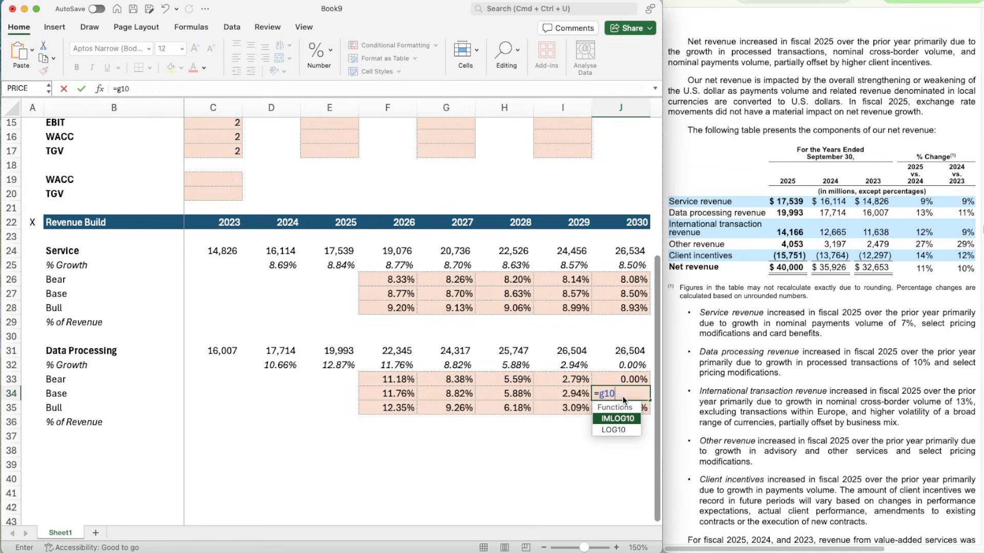
{"action": "key", "text": "Return"}
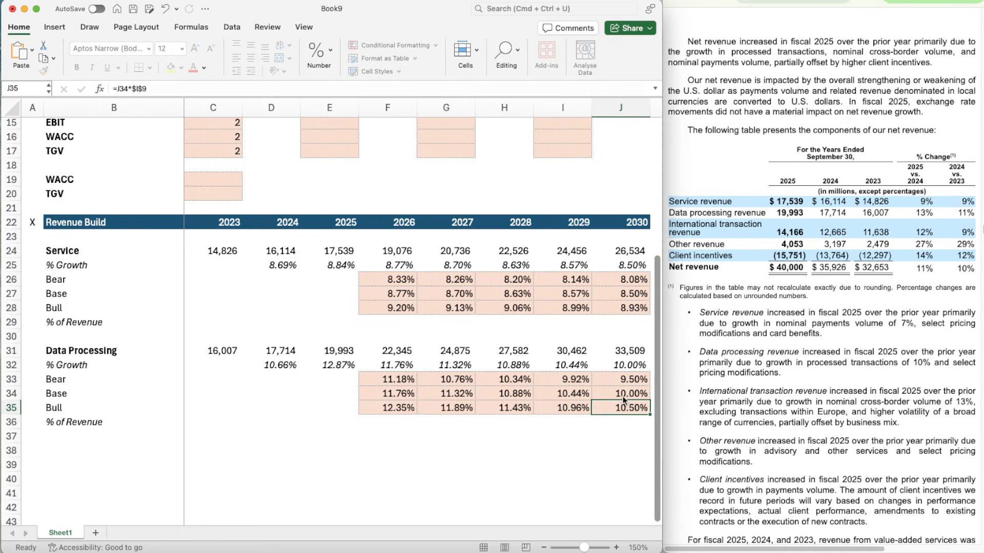
- Change the Data Processing Bear formula in F33 to =F34*$E$10 and copy it across to G33:J33
{"action": "key", "text": "Up"}
{"action": "key", "text": "Left"}
{"action": "key", "text": "Left"}
{"action": "key", "text": "Left"}
{"action": "key", "text": "Left"}
{"action": "key", "text": "Up"}
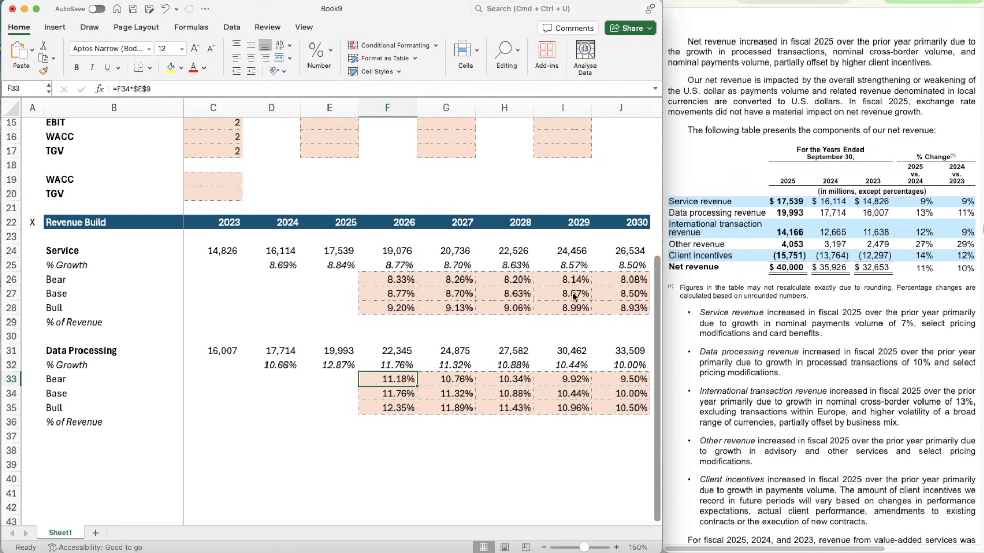
{"action": "left_click", "coordinate": [183, 88]}
{"action": "key", "text": "BackSpace"}
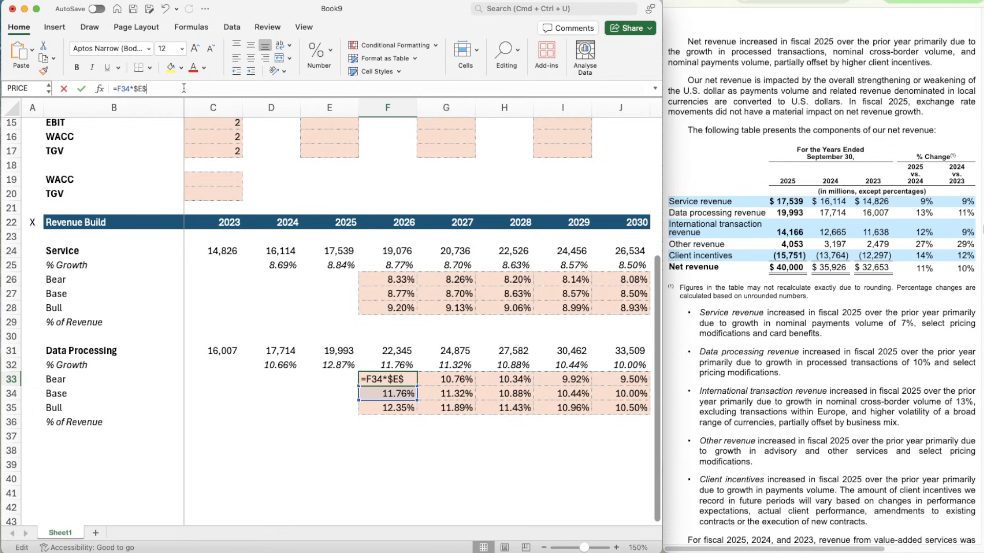
{"action": "key", "text": "ctrl+Return"}
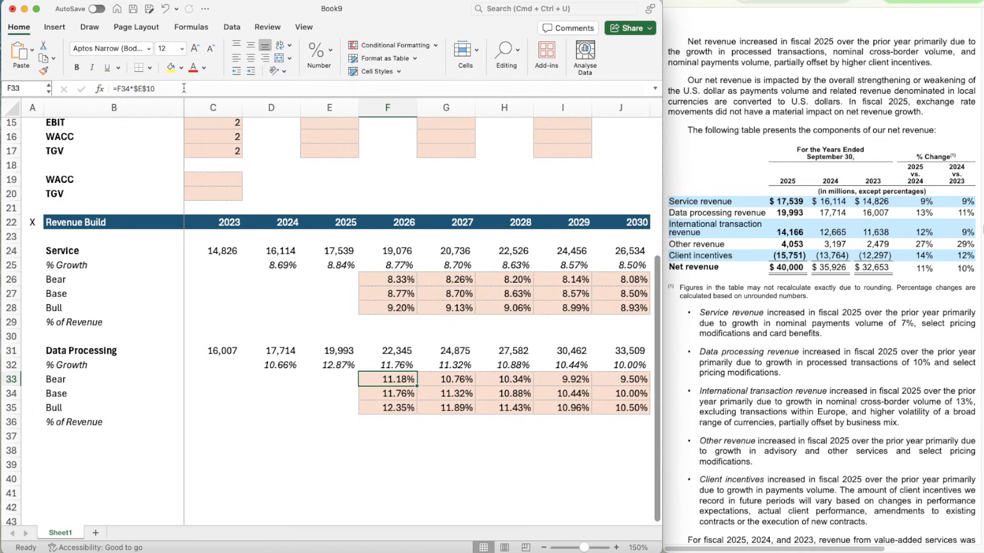
{"action": "key", "text": "super+c"}
{"action": "key", "text": "shift+Right"}
{"action": "key", "text": "shift+Right"}
{"action": "key", "text": "shift+Right"}
{"action": "key", "text": "shift+Right"}
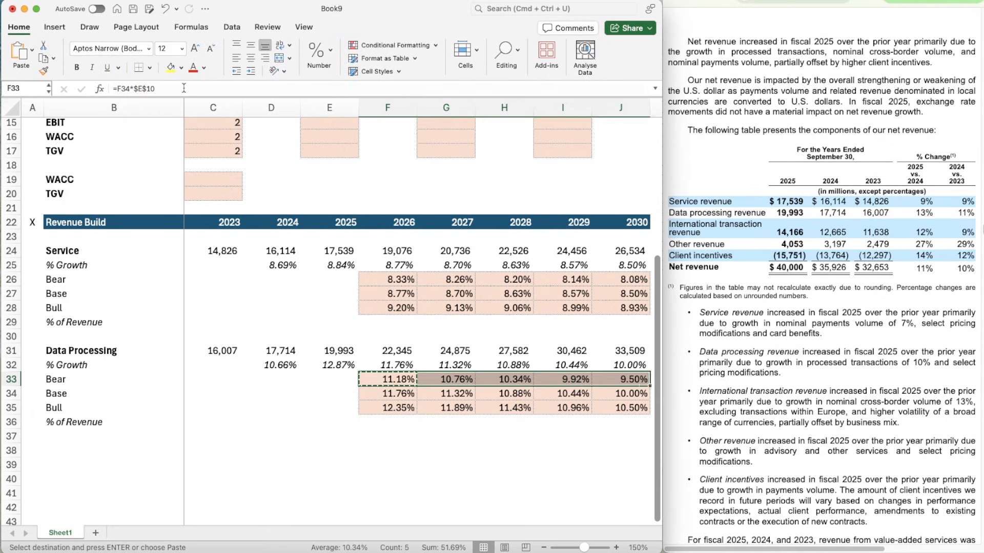
- Change the Data Processing Bull formula in F35 to =F34*$I$10 and copy it across to G35:J35
{"action": "key", "text": "Down"}
{"action": "key", "text": "Down"}
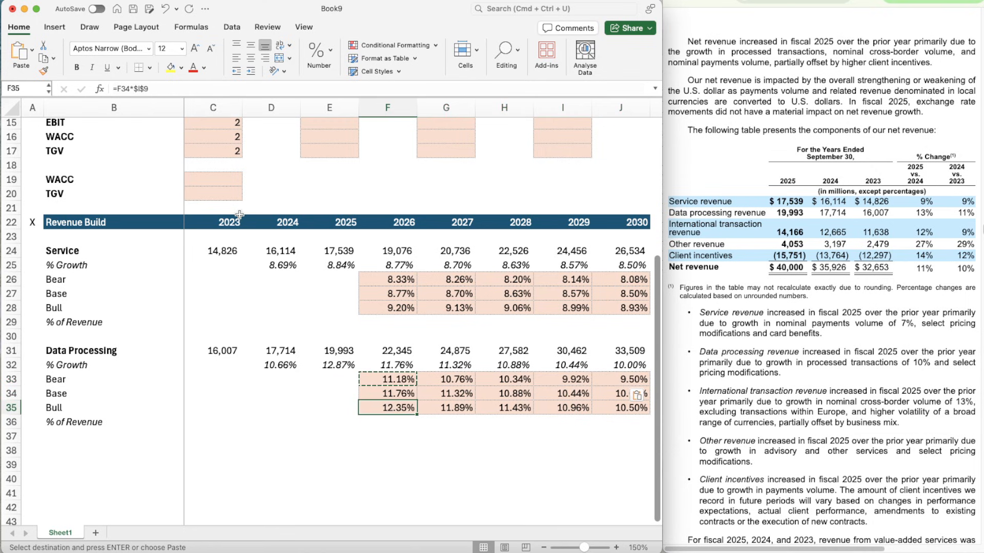
{"action": "scroll", "coordinate": [239, 214], "scroll_direction": "up", "scroll_amount": 5}
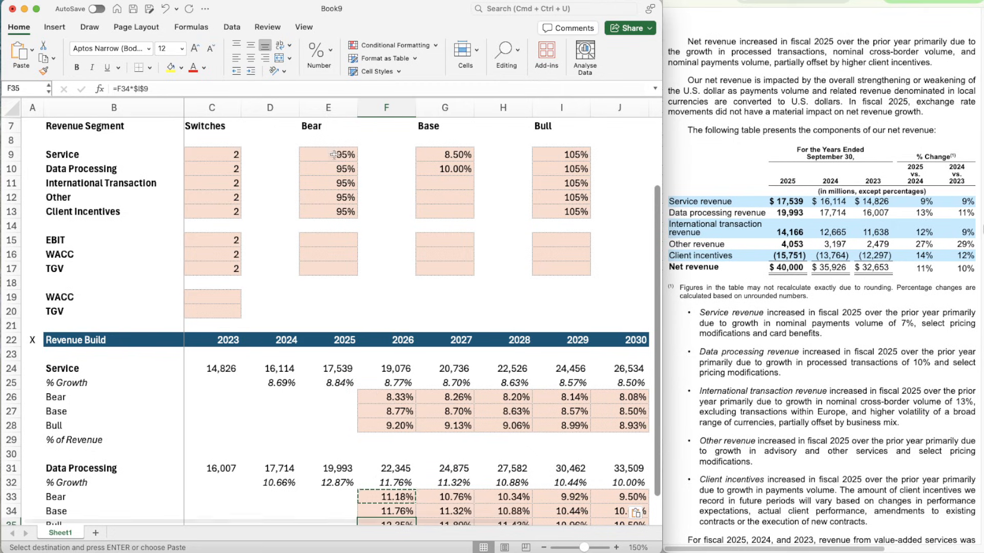
{"action": "scroll", "coordinate": [305, 330], "scroll_direction": "down", "scroll_amount": 5}
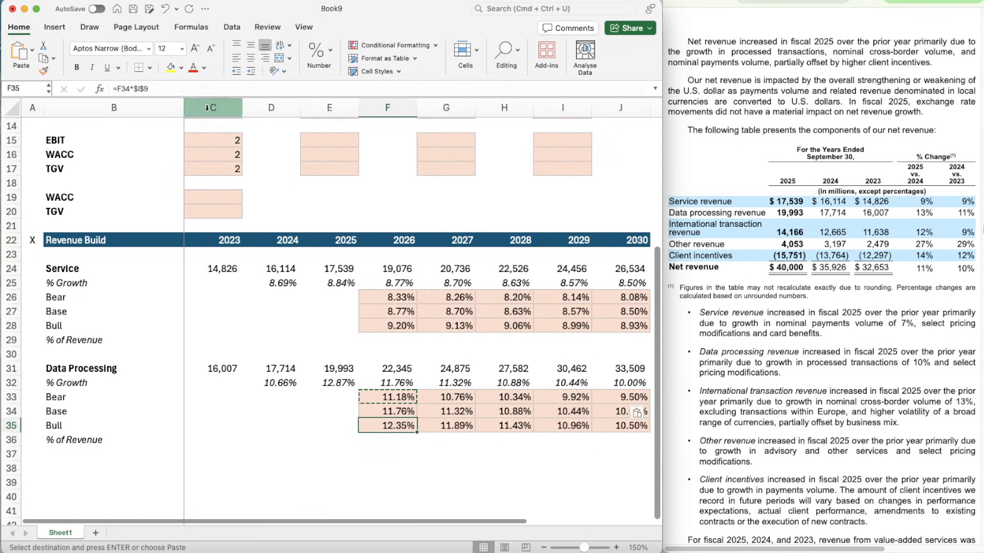
{"action": "left_click", "coordinate": [160, 89]}
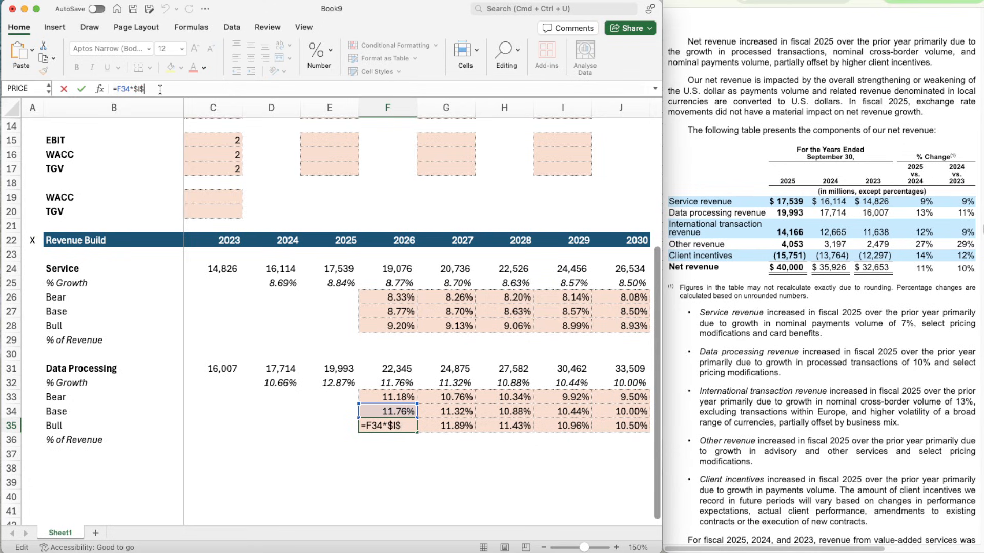
{"action": "key", "text": "ctrl+Return"}
{"action": "key", "text": "super+c"}
{"action": "key", "text": "shift+Right"}
{"action": "key", "text": "shift+Right"}
{"action": "key", "text": "shift+Right"}
{"action": "key", "text": "shift+Right"}
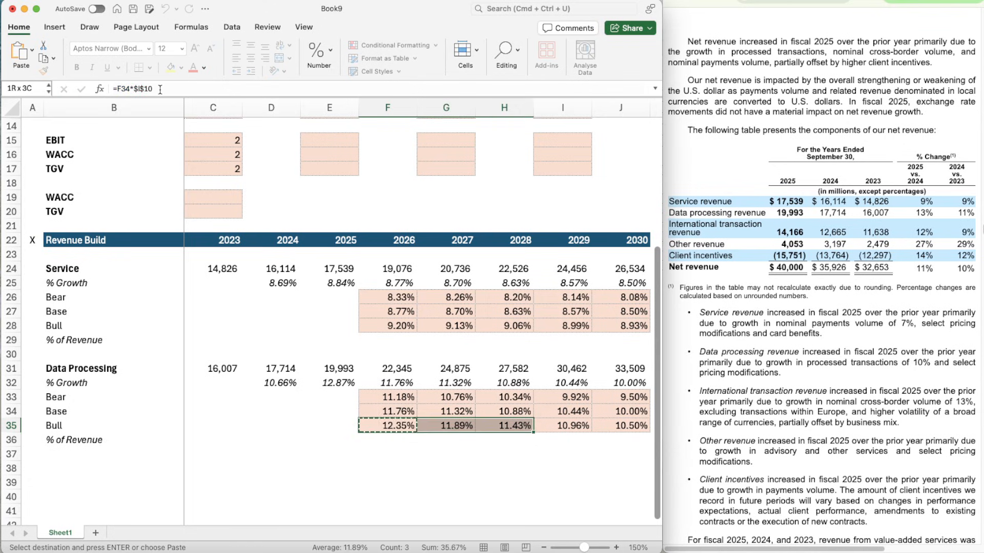
{"action": "key", "text": "super+v"}
- Change the Data Processing growth formula in F32 to =OFFSET(F32,$C$10,0) and copy it across to G32:J32
{"action": "key", "text": "Up"}
{"action": "key", "text": "Left"}
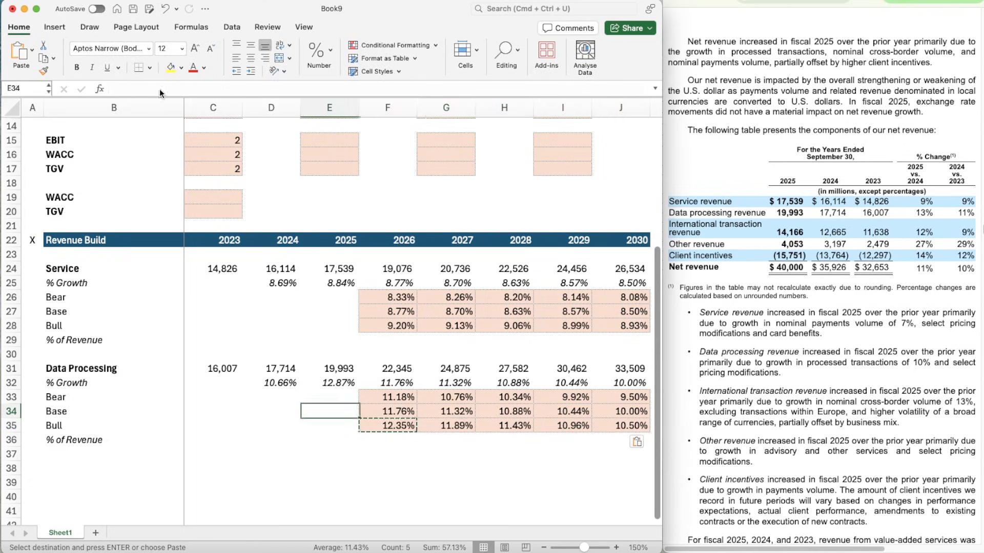
{"action": "key", "text": "Up"}
{"action": "key", "text": "Right"}
{"action": "key", "text": "Up"}
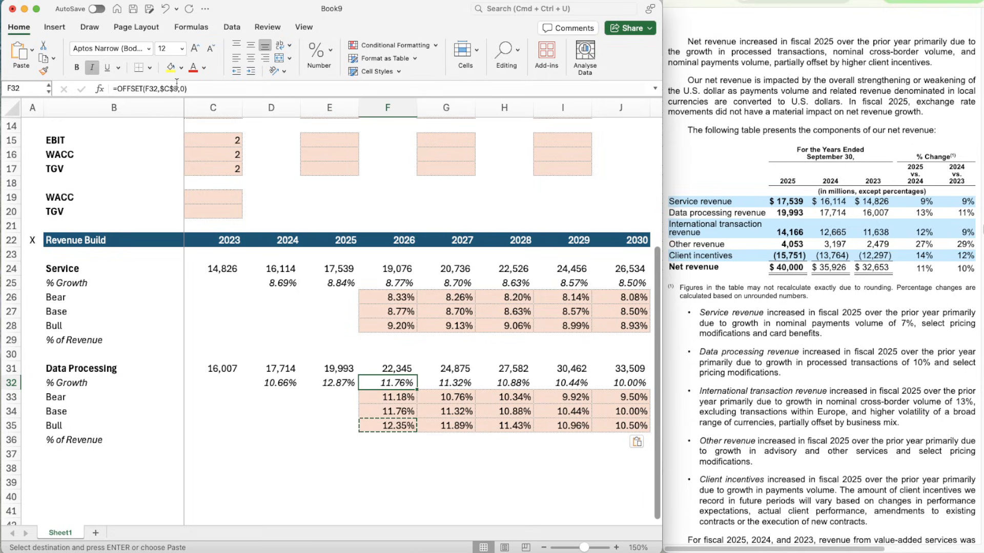
{"action": "left_click", "coordinate": [178, 89]}
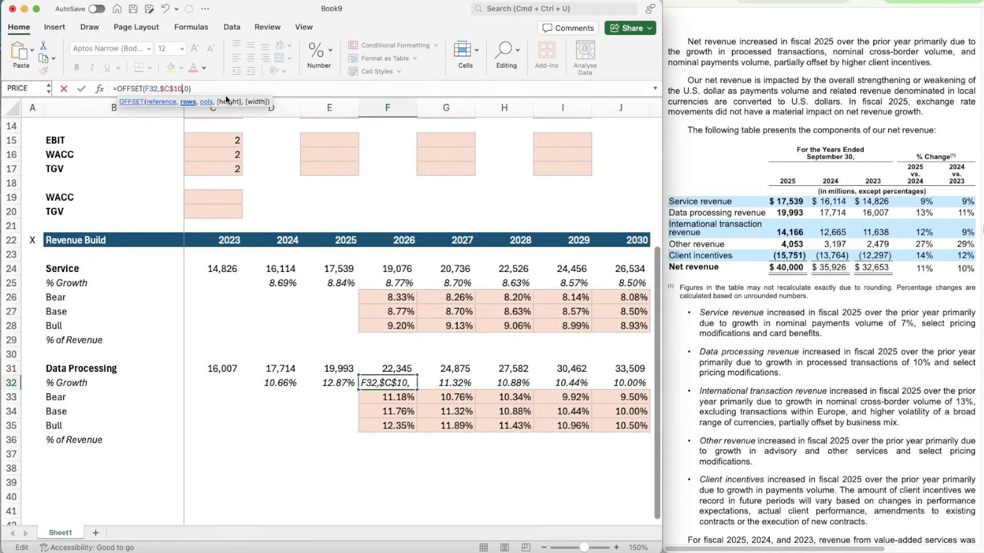
{"action": "key", "text": "Return"}
{"action": "key", "text": "Up"}
{"action": "key", "text": "super+c"}
{"action": "key", "text": "shift+Right"}
{"action": "key", "text": "shift+Right"}
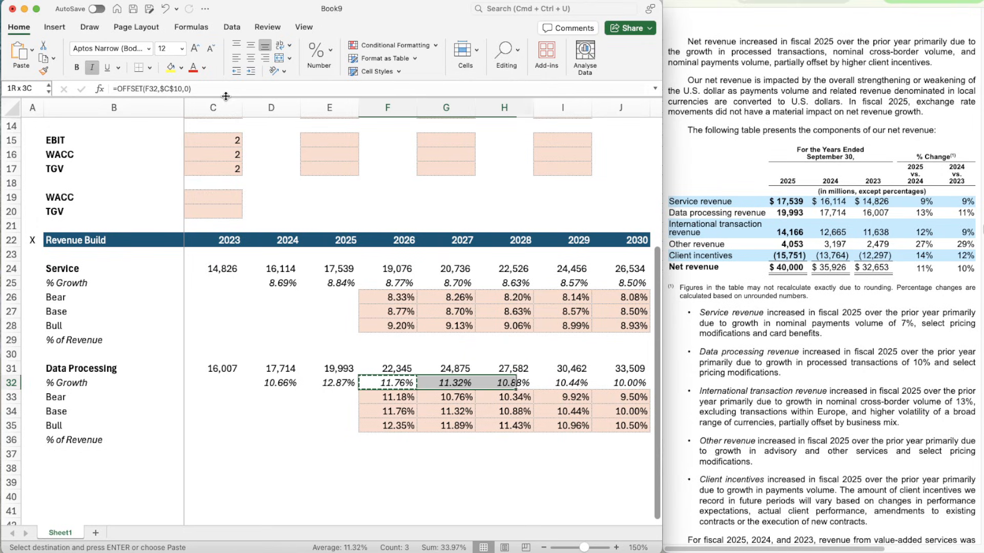
{"action": "key", "text": "shift+Right"}
{"action": "key", "text": "shift+Right"}
{"action": "key", "text": "super+v"}
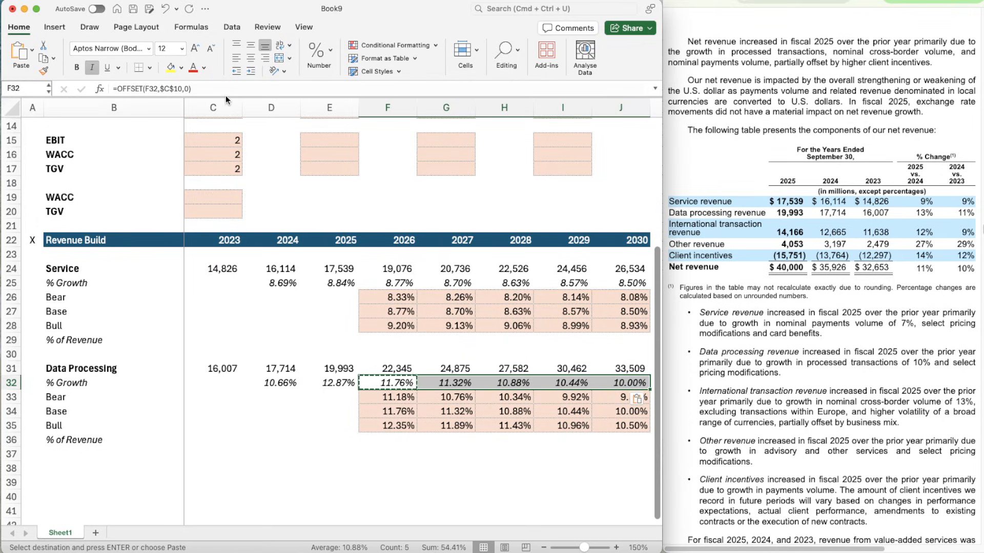
{"action": "key", "text": "Escape"}
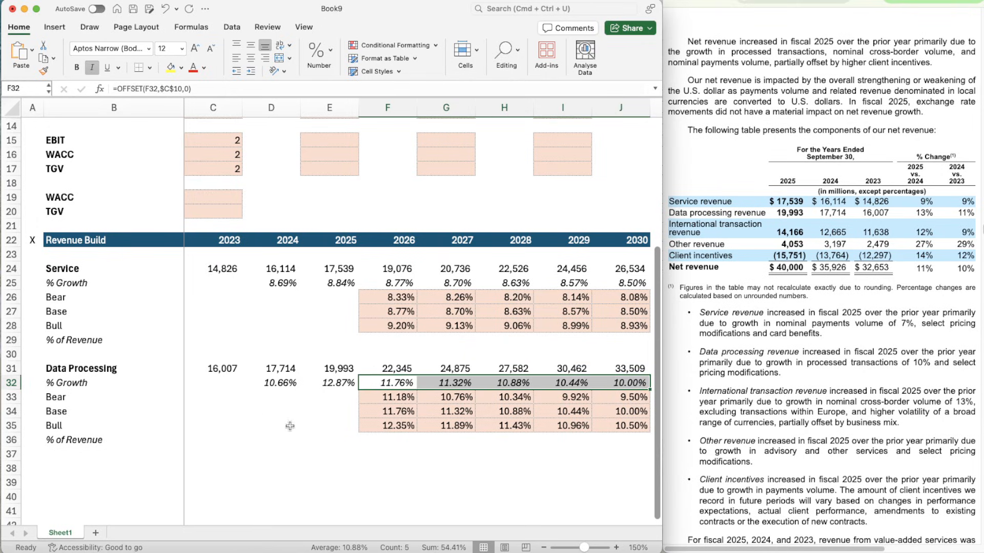
{"action": "scroll", "coordinate": [329, 435], "scroll_direction": "up", "scroll_amount": 3}
{"action": "scroll", "coordinate": [329, 435], "scroll_direction": "down", "scroll_amount": 5}
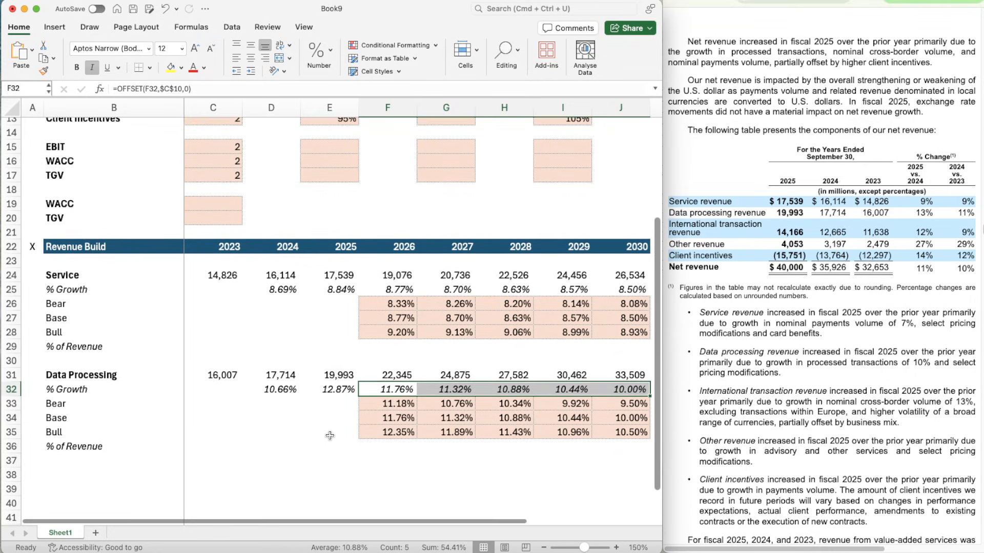
- Copy the Data Processing block B31:J36 and paste it at B38 as a new revenue segment block
{"action": "left_click", "coordinate": [61, 308]}
{"action": "key", "text": "shift+Down"}
{"action": "key", "text": "shift+Down"}
{"action": "key", "text": "shift+Down"}
{"action": "key", "text": "shift+Down"}
{"action": "key", "text": "shift+Down"}
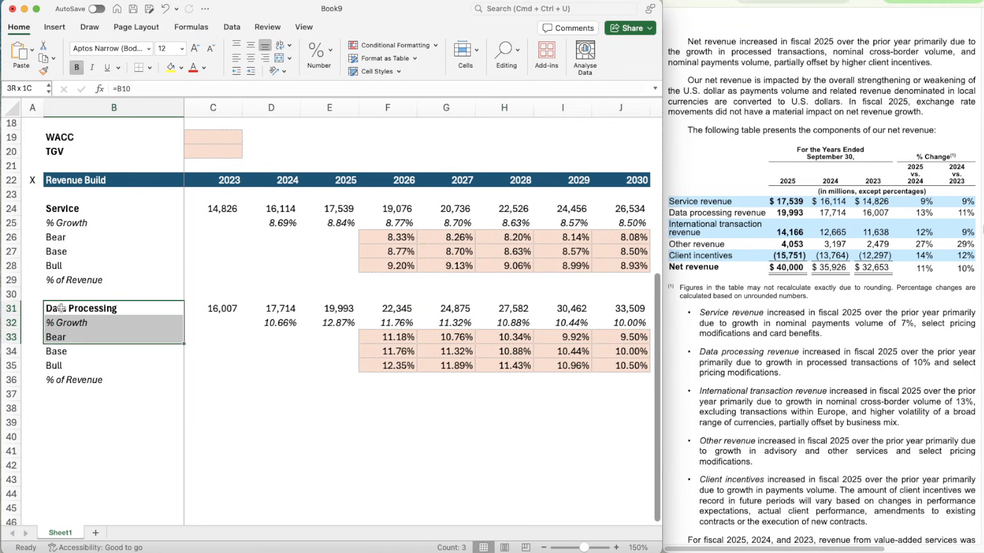
{"action": "key", "text": "shift+Right"}
{"action": "key", "text": "shift+Right"}
{"action": "key", "text": "shift+Right"}
{"action": "key", "text": "shift+Right"}
{"action": "key", "text": "shift+Right"}
{"action": "key", "text": "shift+Right"}
{"action": "key", "text": "shift+Right"}
{"action": "key", "text": "shift+Right"}
{"action": "key", "text": "shift+Right"}
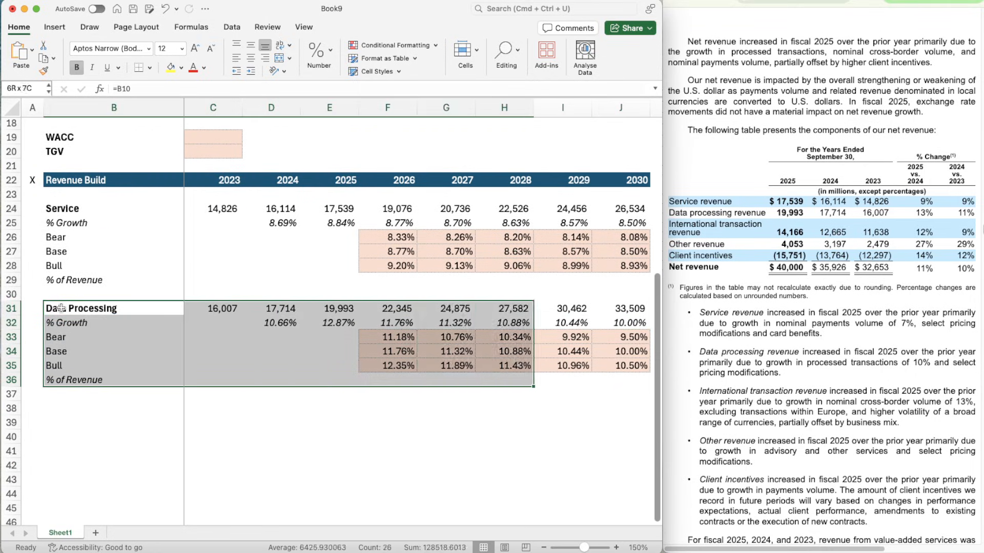
{"action": "key", "text": "shift+Left"}
{"action": "key", "text": "super+c"}
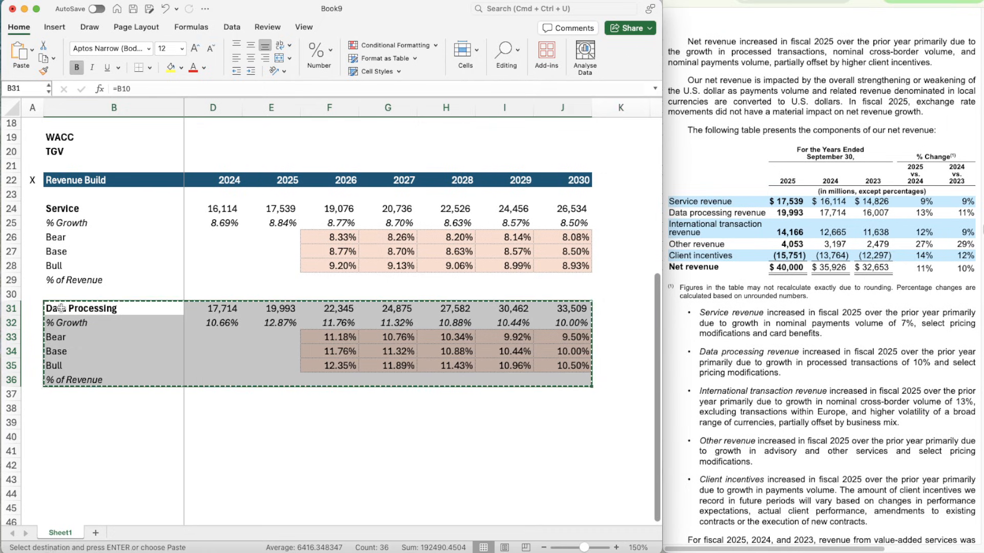
{"action": "key", "text": "Down"}
{"action": "key", "text": "Down"}
{"action": "key", "text": "Down"}
{"action": "key", "text": "Down"}
{"action": "key", "text": "Down"}
{"action": "key", "text": "Down"}
{"action": "key", "text": "Down"}
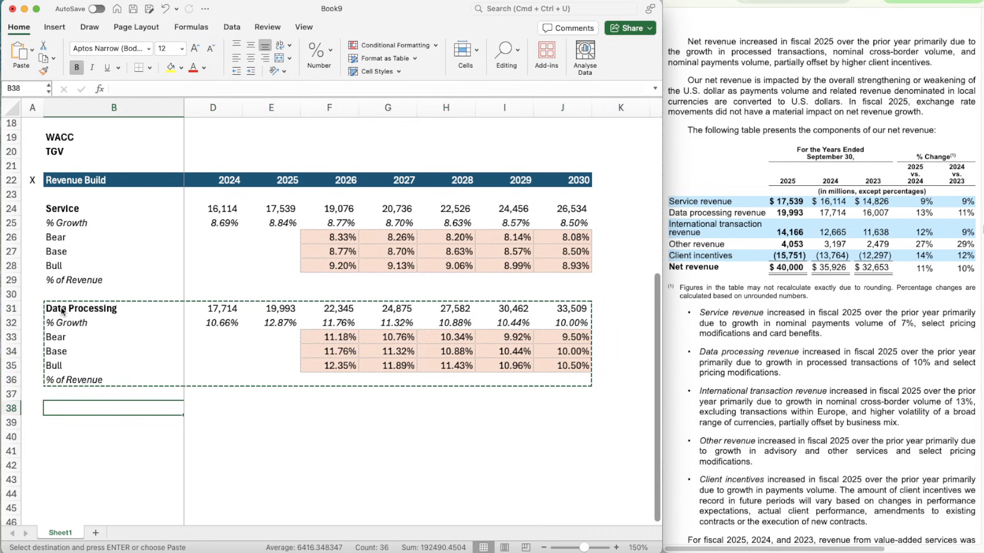
{"action": "key", "text": "super+v"}
{"action": "scroll", "coordinate": [114, 450], "scroll_direction": "down", "scroll_amount": 5}
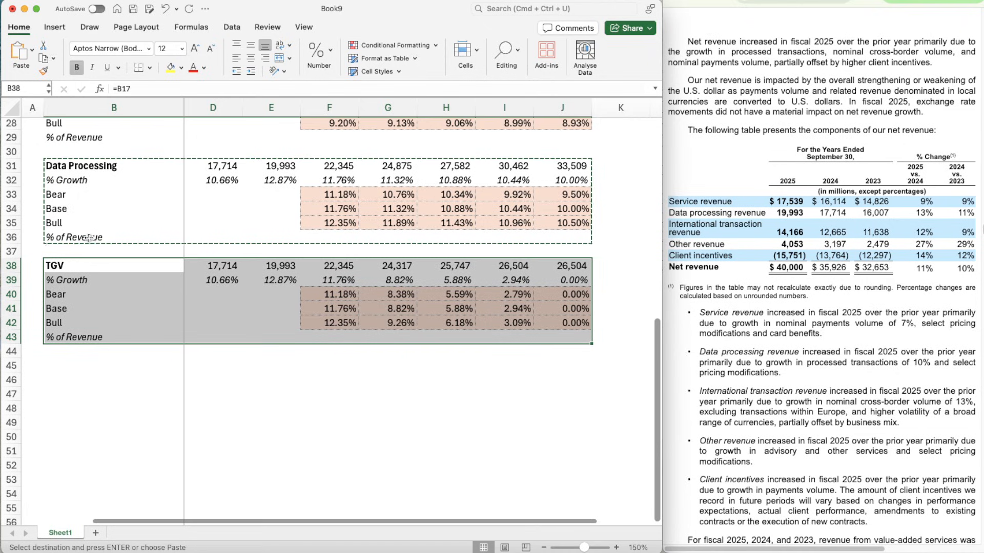
- Link the new block's title in B38 to the International Transaction label with =B11
{"action": "left_click", "coordinate": [74, 264]}
{"action": "type", "text": "=B11"}
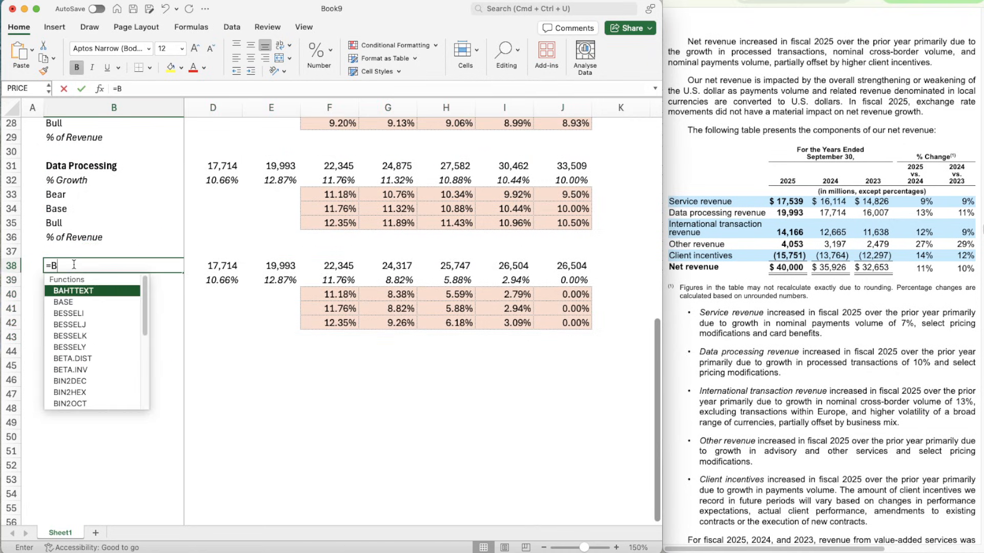
{"action": "key", "text": "Return"}
- Enter the International Transaction revenues in C38:E38: 11,638 for 2023, 12,665 for 2024 and 14,166 for 2025
{"action": "key", "text": "Up"}
{"action": "key", "text": "Right"}
{"action": "key", "text": "Right"}
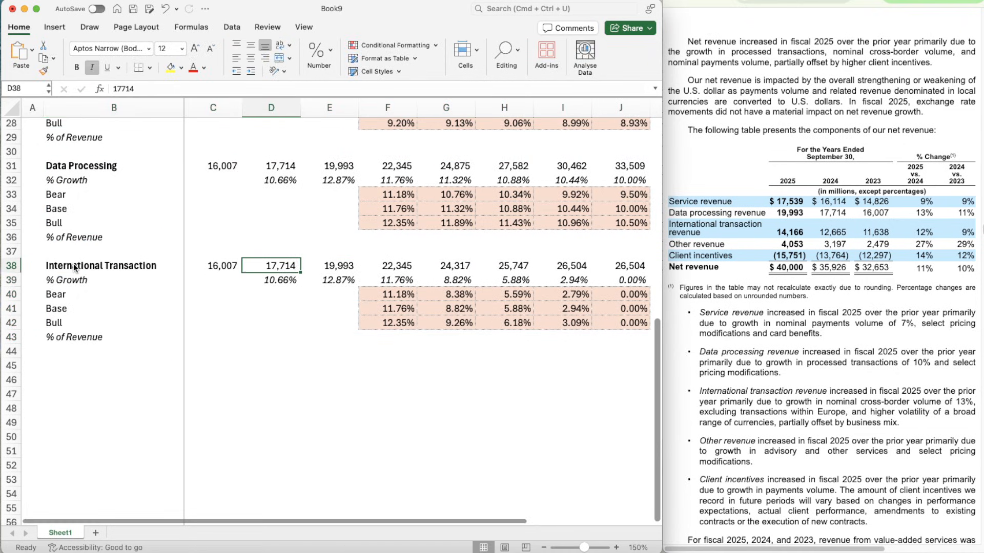
{"action": "key", "text": "Left"}
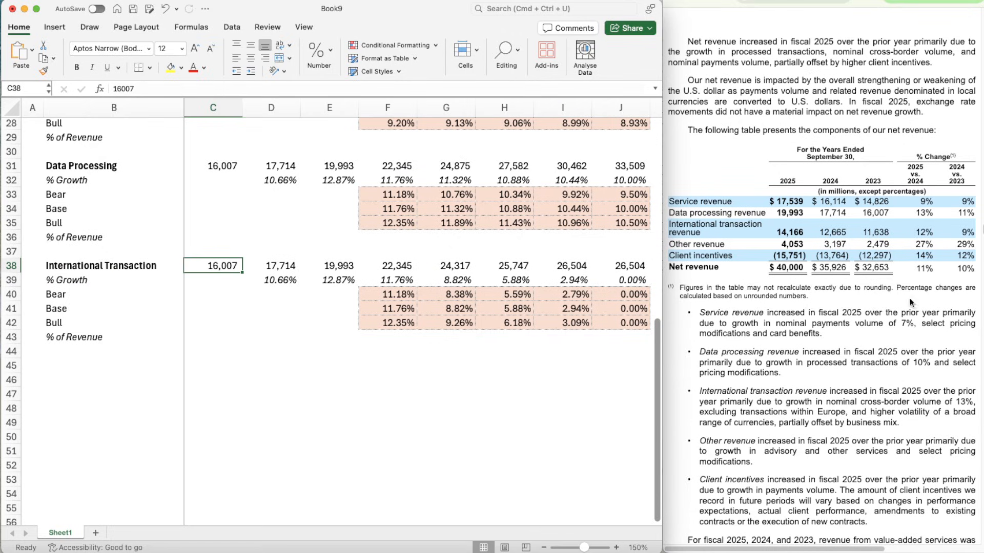
{"action": "type", "text": "63"}
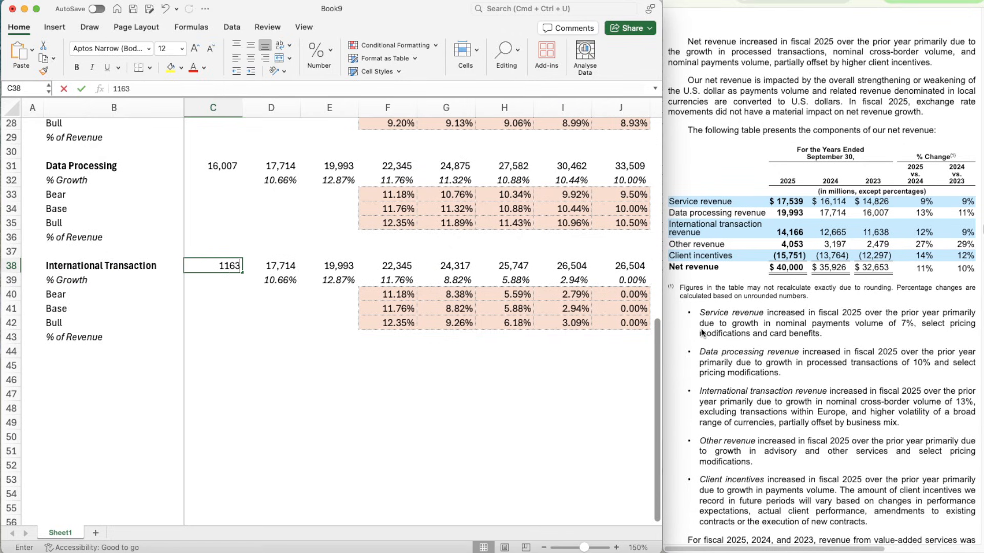
{"action": "type", "text": "8"}
{"action": "key", "text": "Tab"}
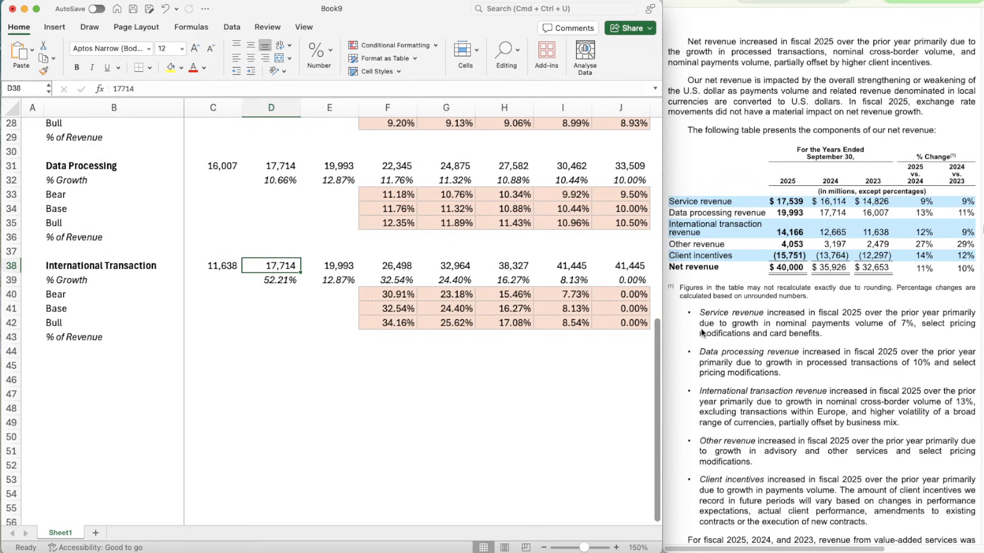
{"action": "type", "text": "12665"}
{"action": "key", "text": "Return"}
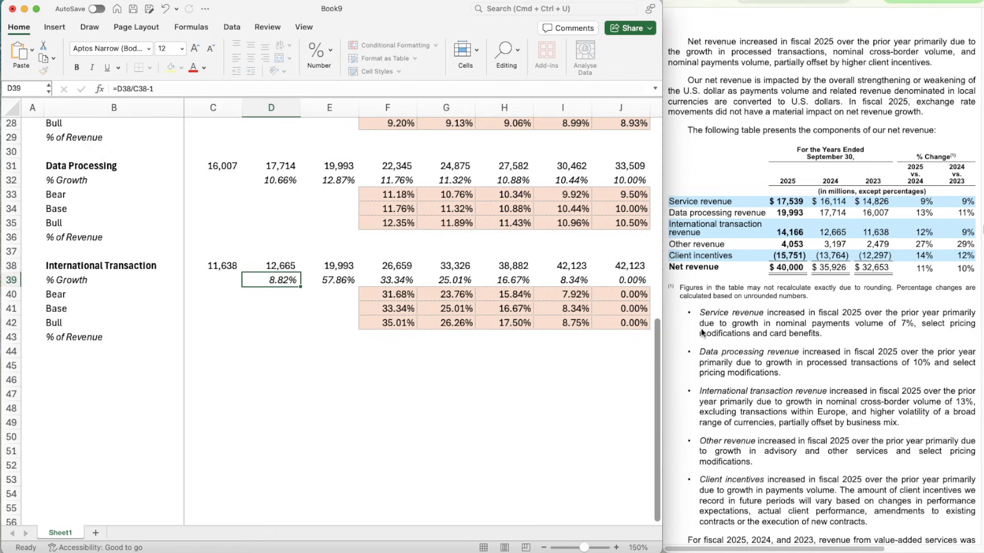
{"action": "key", "text": "Up"}
{"action": "key", "text": "Right"}
{"action": "type", "text": "1"}
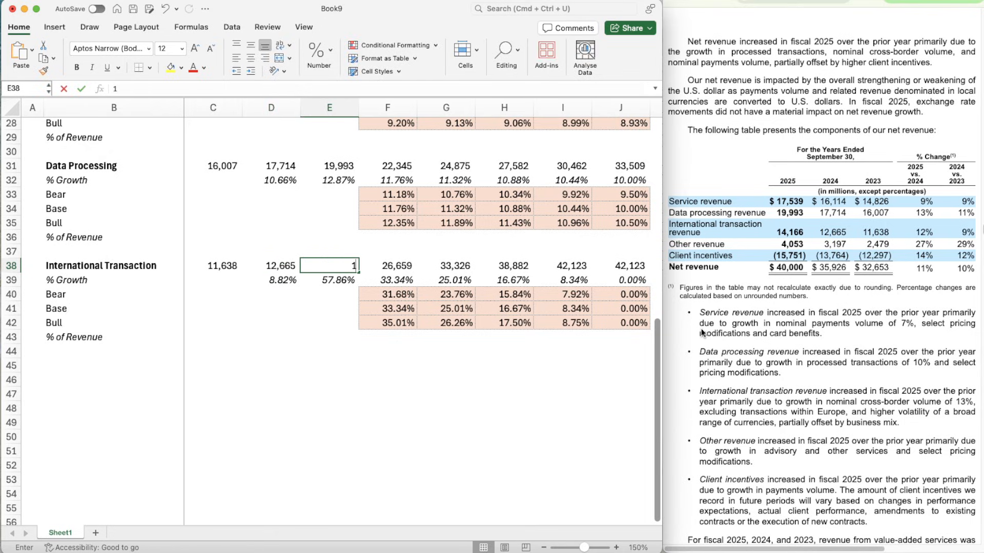
{"action": "type", "text": "4,166"}
{"action": "key", "text": "Return"}
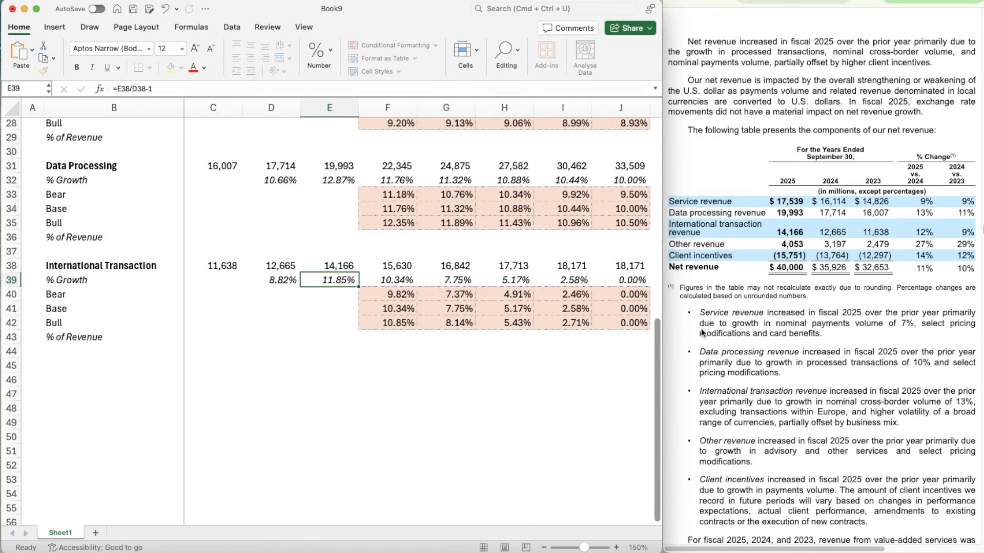
- Set the International Transaction Base growth assumption in G11 to 8.8%
{"action": "key", "text": "Down"}
{"action": "key", "text": "Up"}
{"action": "key", "text": "Right"}
{"action": "key", "text": "Right"}
{"action": "key", "text": "Right"}
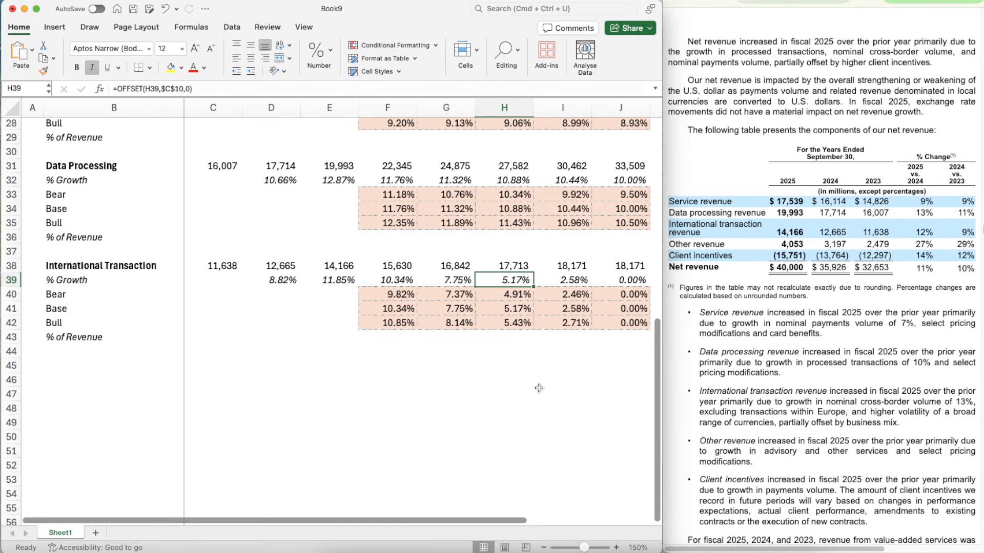
{"action": "scroll", "coordinate": [539, 383], "scroll_direction": "up", "scroll_amount": 10}
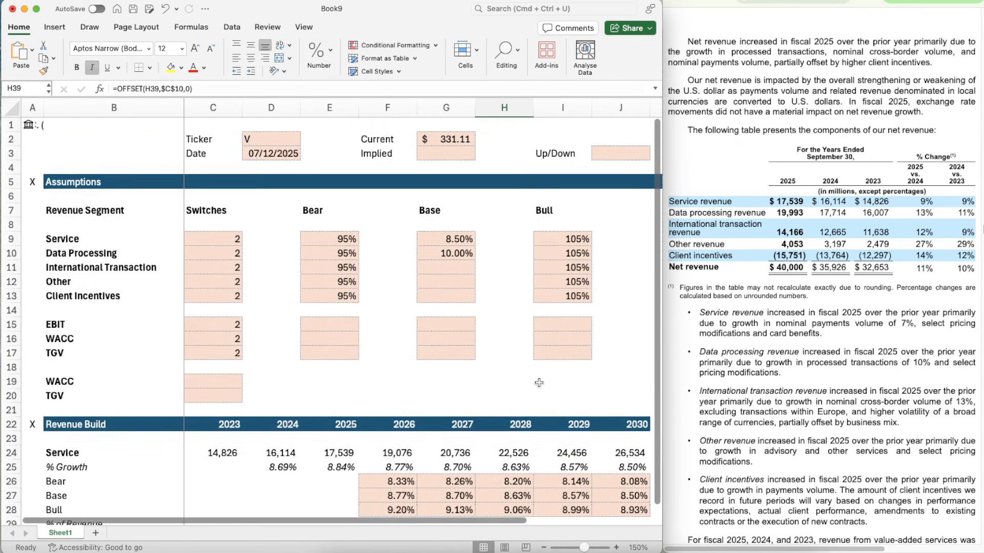
{"action": "left_click", "coordinate": [451, 252]}
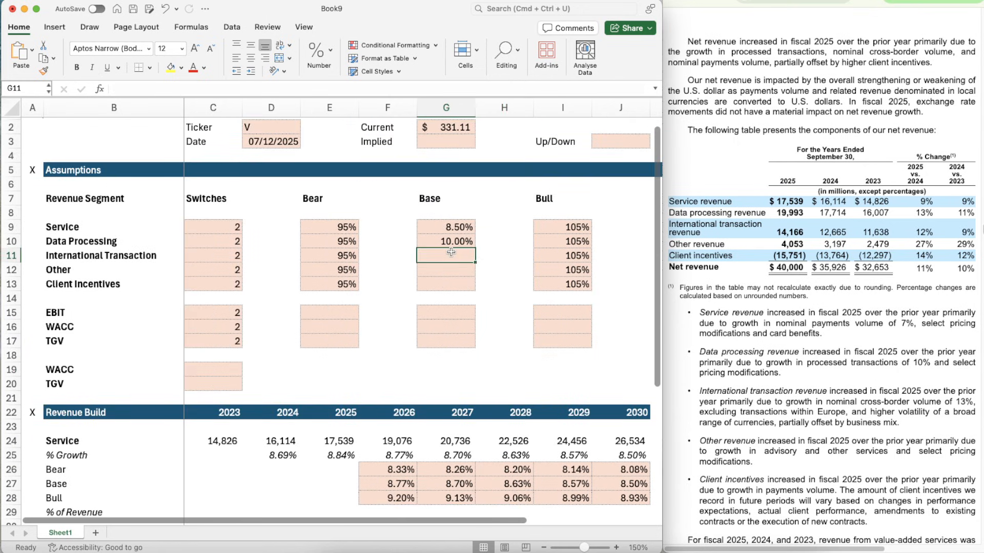
{"action": "type", "text": "8.8"}
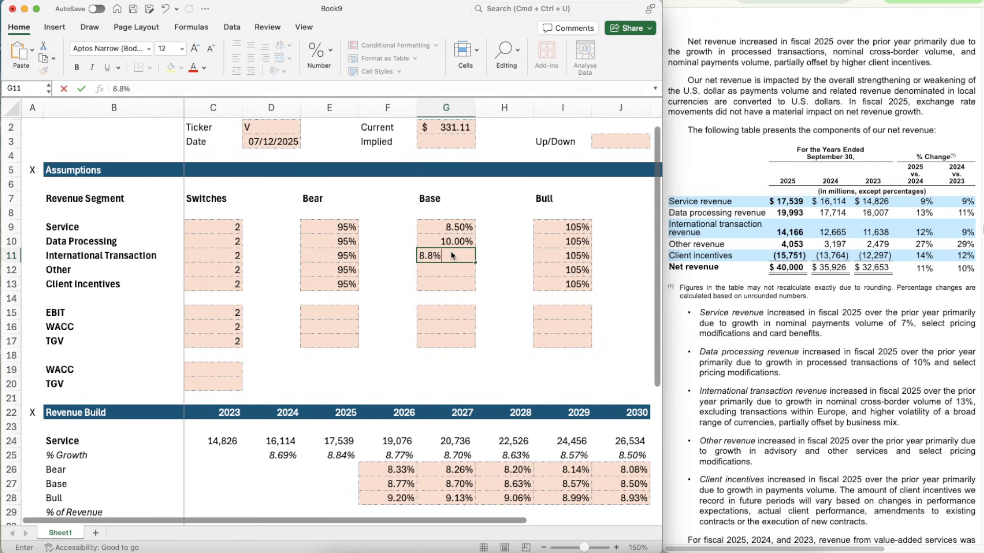
{"action": "key", "text": "ctrl+Return"}
- Link the 2030 Base growth rate of International Transaction in J41 to the assumption in G11
{"action": "scroll", "coordinate": [572, 382], "scroll_direction": "down", "scroll_amount": 2}
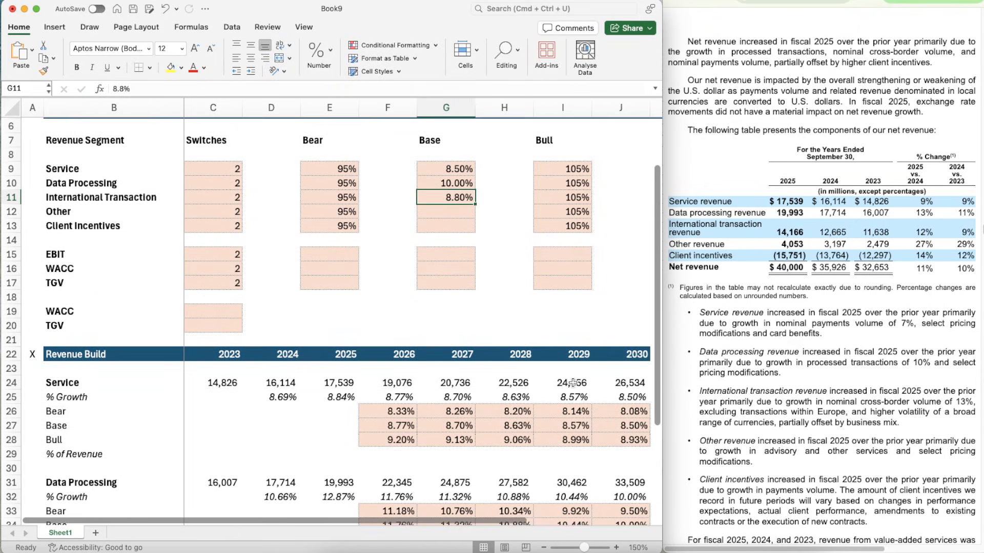
{"action": "scroll", "coordinate": [573, 382], "scroll_direction": "down", "scroll_amount": 9}
{"action": "left_click", "coordinate": [615, 251]}
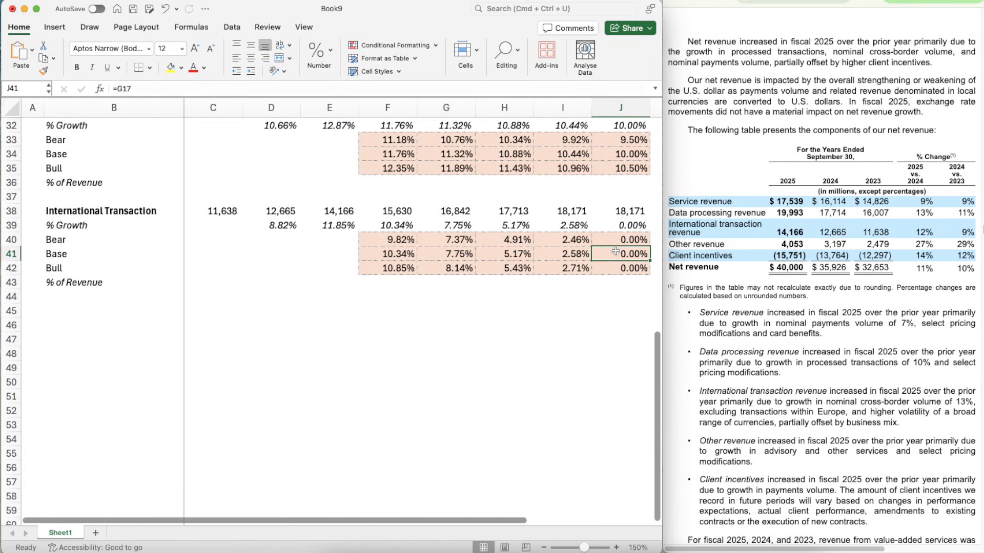
{"action": "type", "text": "=G11"}
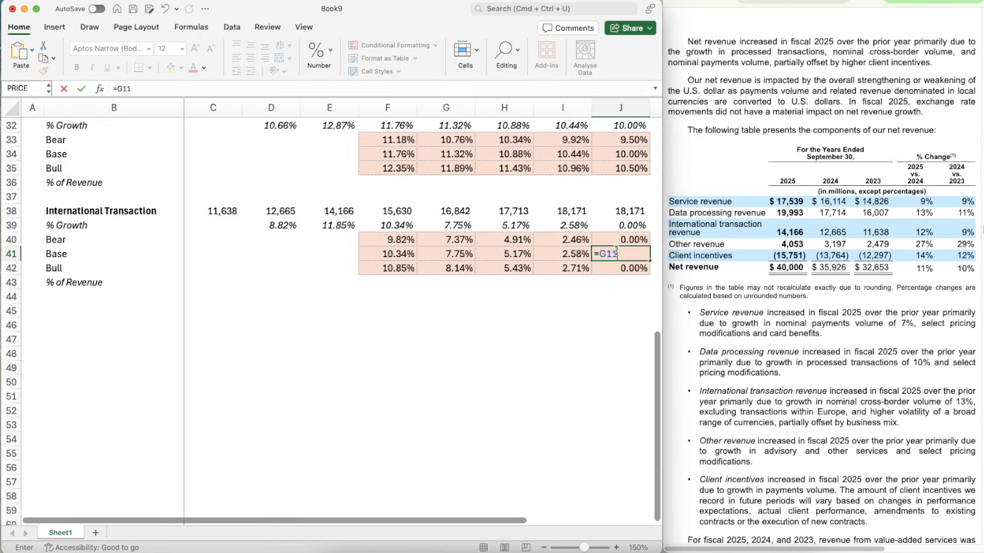
{"action": "key", "text": "Return"}
{"action": "key", "text": "Escape"}
- Change the International Transaction Bear formula in F40 to =F41*$E$11 and copy it across to G40:J40
{"action": "key", "text": "Left"}
{"action": "key", "text": "Left"}
{"action": "key", "text": "Left"}
{"action": "key", "text": "Left"}
{"action": "key", "text": "Up"}
{"action": "key", "text": "Up"}
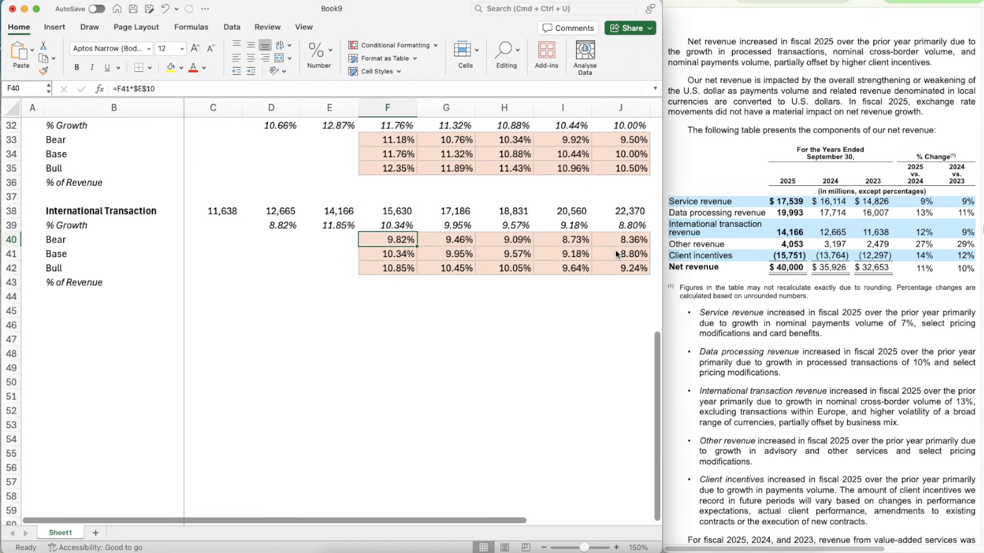
{"action": "left_click", "coordinate": [475, 88]}
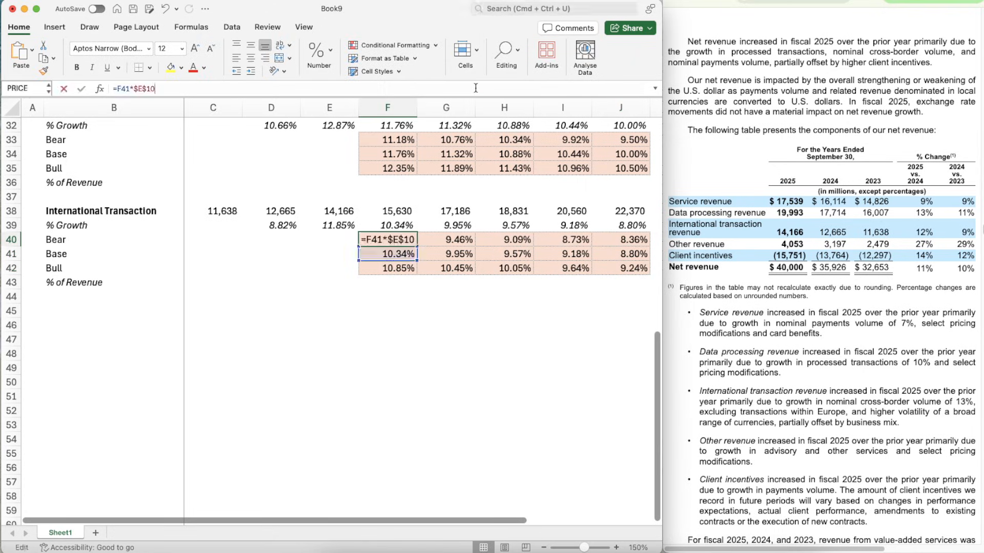
{"action": "key", "text": "BackSpace"}
{"action": "type", "text": "1"}
{"action": "key", "text": "Return"}
{"action": "key", "text": "Up"}
{"action": "key", "text": "super+c"}
{"action": "key", "text": "shift+Right"}
{"action": "key", "text": "shift+Right"}
{"action": "key", "text": "shift+Right"}
{"action": "key", "text": "shift+Right"}
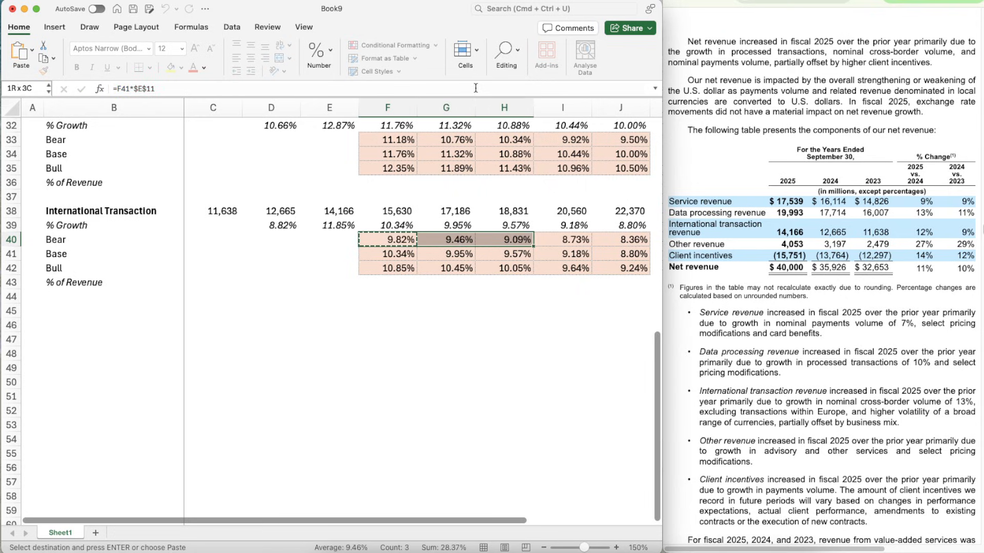
{"action": "key", "text": "super+v"}
- Change the International Transaction Bull formula in F42 to =F41*$I$11 and copy it across to G42:J42
{"action": "key", "text": "Down"}
{"action": "key", "text": "Down"}
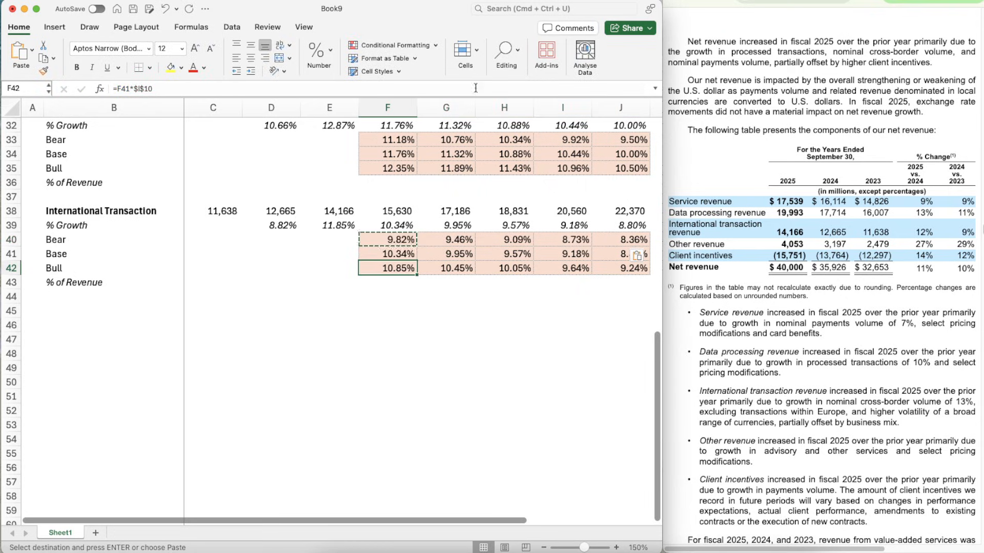
{"action": "left_click", "coordinate": [291, 86]}
{"action": "key", "text": "BackSpace"}
{"action": "type", "text": "1"}
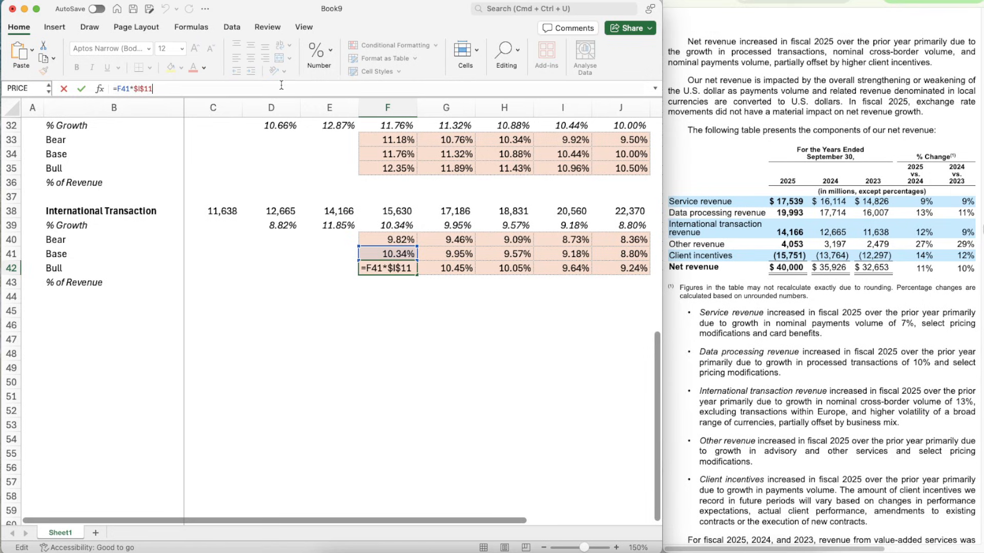
{"action": "key", "text": "Return"}
{"action": "key", "text": "Up"}
{"action": "key", "text": "super+c"}
{"action": "key", "text": "shift+Right"}
{"action": "key", "text": "shift+Right"}
{"action": "key", "text": "shift+Right"}
{"action": "key", "text": "shift+Right"}
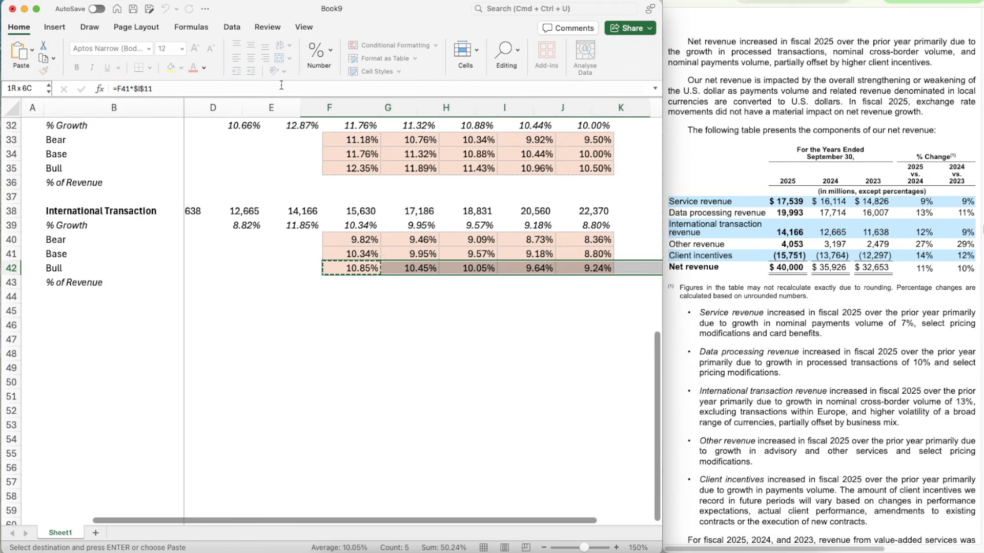
{"action": "key", "text": "super+v"}
- Change the International Transaction growth formula in F39 to =OFFSET(F39,$C$11,0) and copy it across to G39:J39
{"action": "key", "text": "Up"}
{"action": "key", "text": "Up"}
{"action": "key", "text": "Up"}
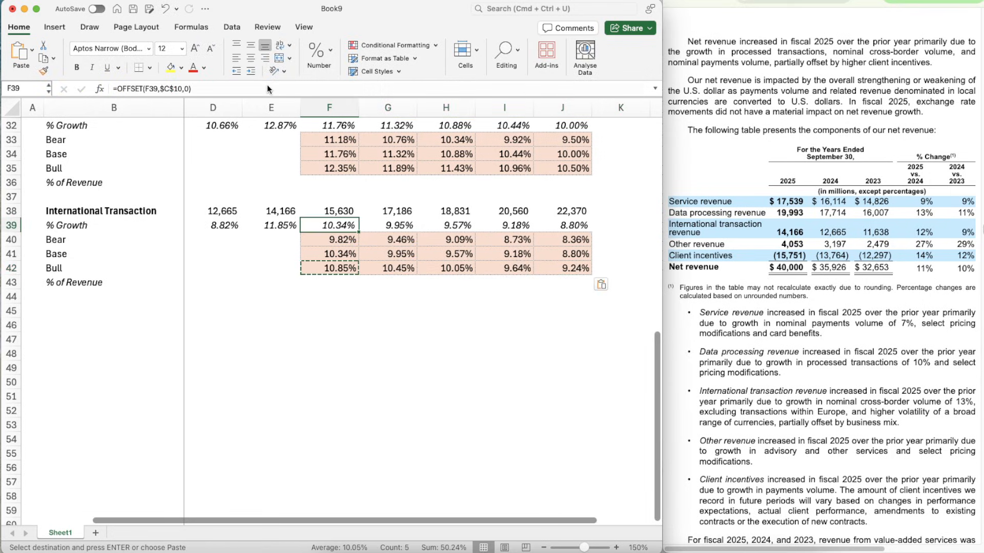
{"action": "left_click", "coordinate": [182, 88]}
{"action": "key", "text": "BackSpace"}
{"action": "type", "text": "1"}
{"action": "key", "text": "Return"}
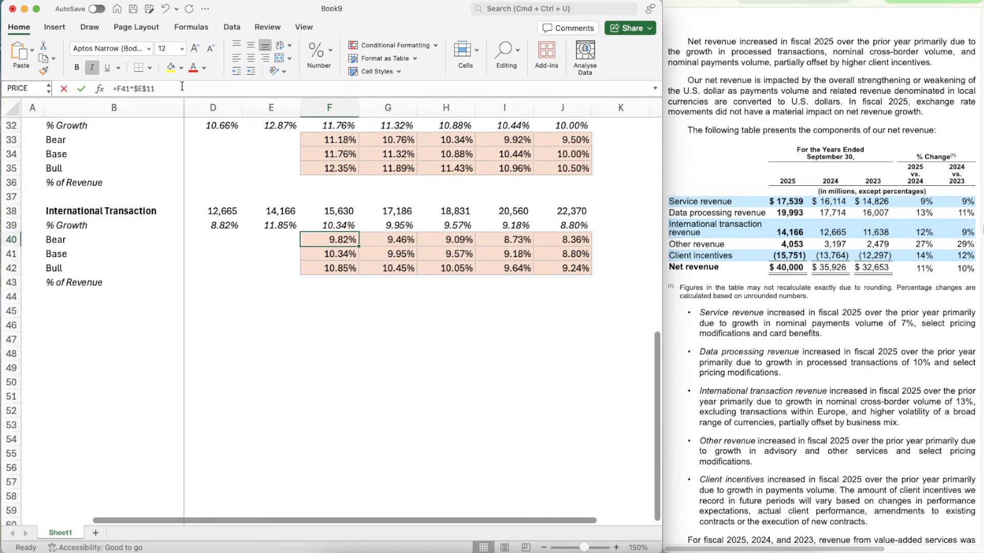
{"action": "key", "text": "Up"}
{"action": "key", "text": "super+c"}
{"action": "key", "text": "shift+Right"}
{"action": "key", "text": "shift+Right"}
{"action": "key", "text": "shift+Right"}
{"action": "key", "text": "shift+Right"}
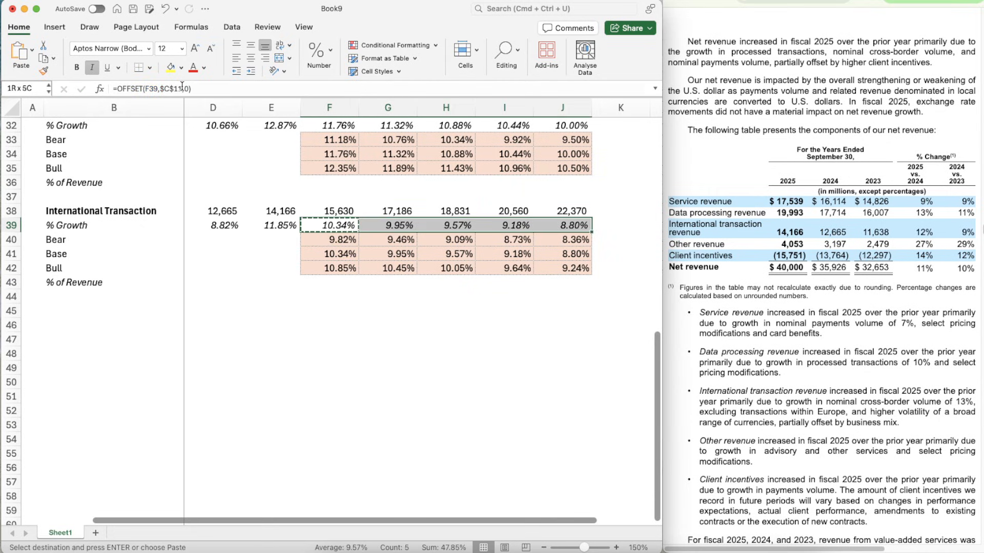
{"action": "key", "text": "super+v"}
- Copy the International Transaction block B38:J43 and paste it at B45 below
{"action": "scroll", "coordinate": [233, 372], "scroll_direction": "down", "scroll_amount": 3}
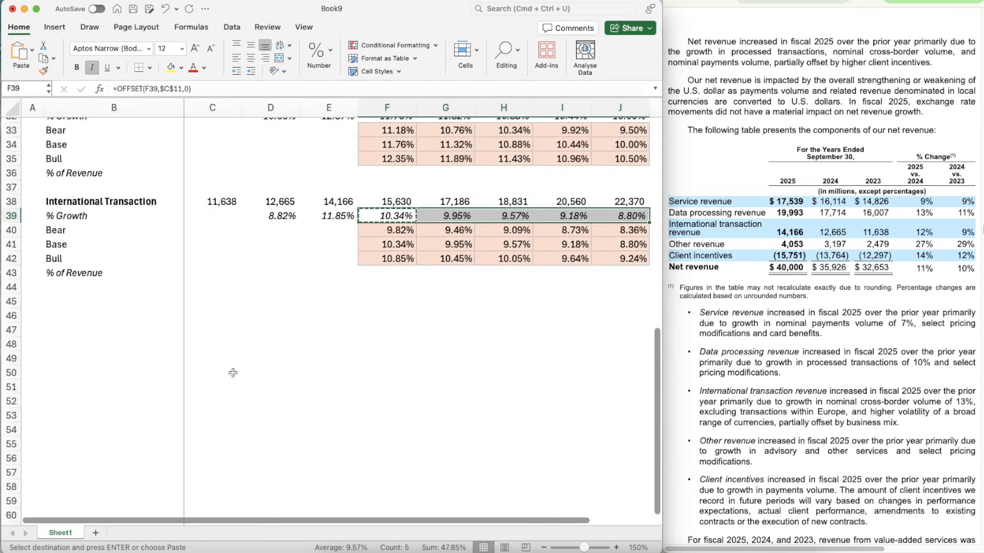
{"action": "scroll", "coordinate": [233, 373], "scroll_direction": "left", "scroll_amount": 1}
{"action": "key", "text": "Left"}
{"action": "key", "text": "Left"}
{"action": "key", "text": "Left"}
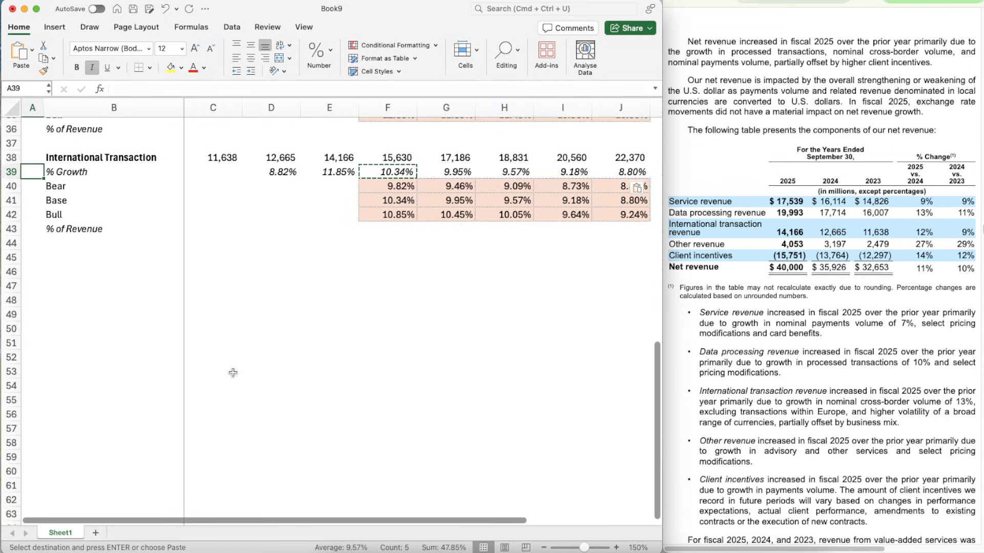
{"action": "key", "text": "Up"}
{"action": "key", "text": "Left"}
{"action": "key", "text": "shift+Down"}
{"action": "key", "text": "shift+Down"}
{"action": "key", "text": "shift+Down"}
{"action": "key", "text": "shift+Down"}
{"action": "key", "text": "shift+Down"}
{"action": "key", "text": "shift+Right"}
{"action": "key", "text": "shift+Right"}
{"action": "key", "text": "shift+Right"}
{"action": "key", "text": "shift+Right"}
{"action": "key", "text": "shift+Right"}
{"action": "key", "text": "shift+Right"}
{"action": "key", "text": "shift+Right"}
{"action": "key", "text": "shift+Right"}
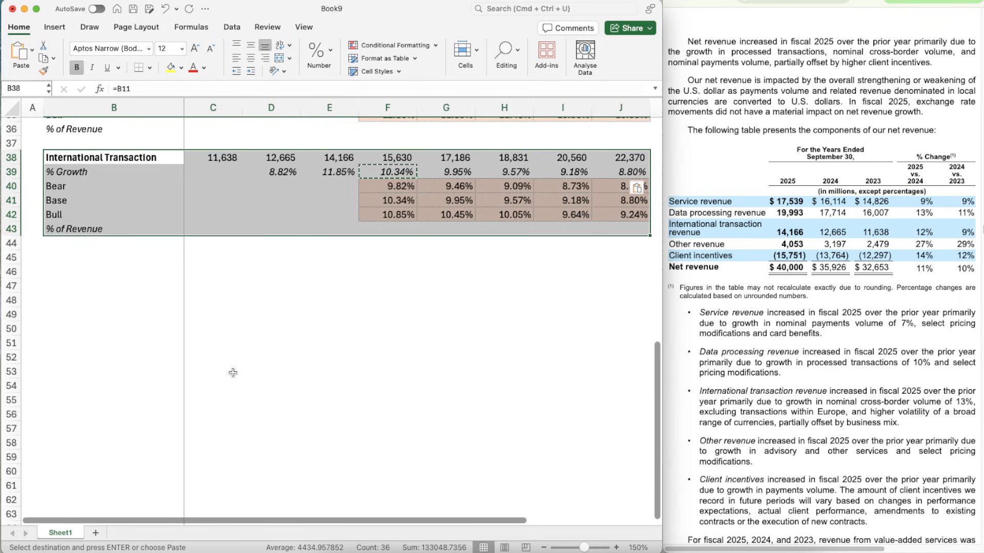
{"action": "key", "text": "super+c"}
{"action": "key", "text": "Down"}
{"action": "key", "text": "Down"}
{"action": "key", "text": "Down"}
{"action": "key", "text": "Down"}
{"action": "key", "text": "Down"}
{"action": "key", "text": "Down"}
{"action": "key", "text": "Down"}
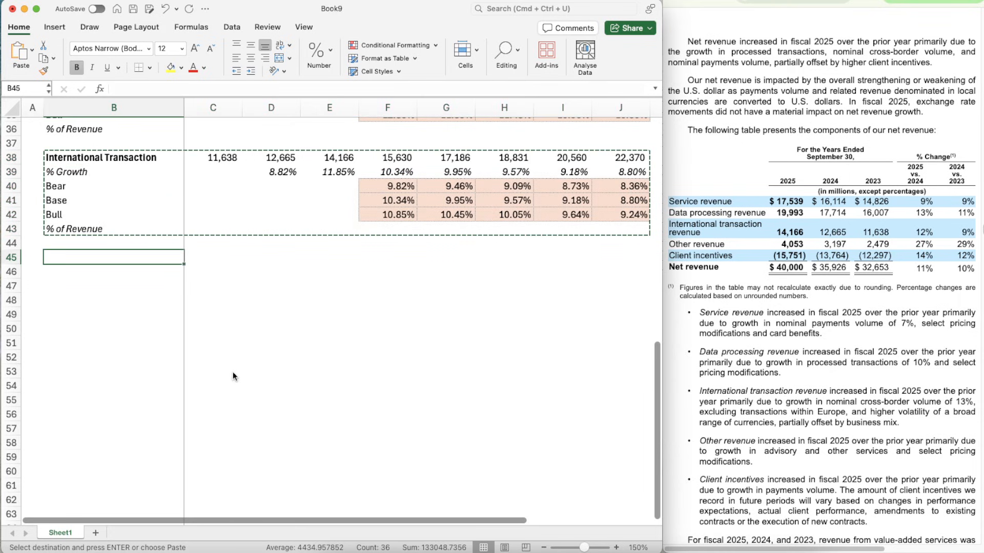
{"action": "key", "text": "super+v"}
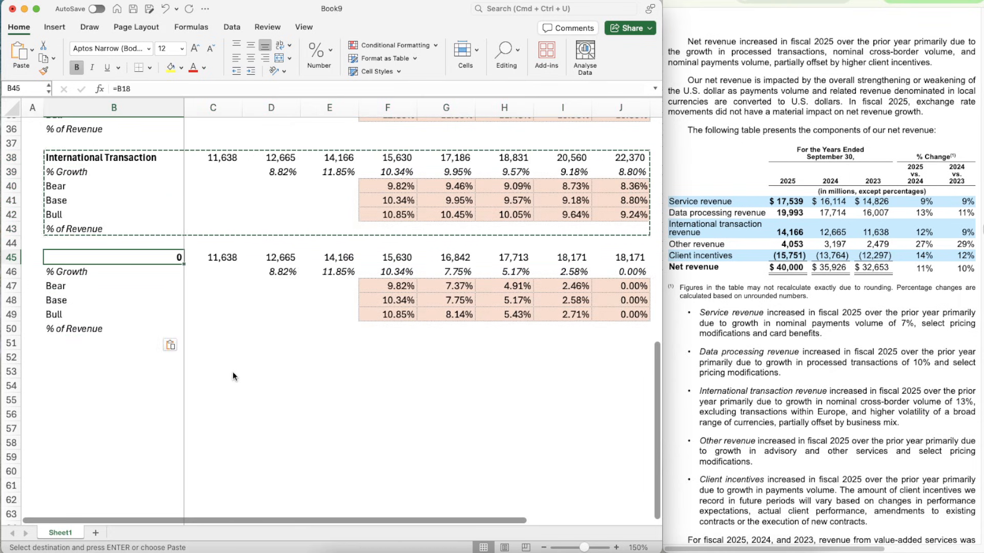
{"action": "type", "text": "Other"}
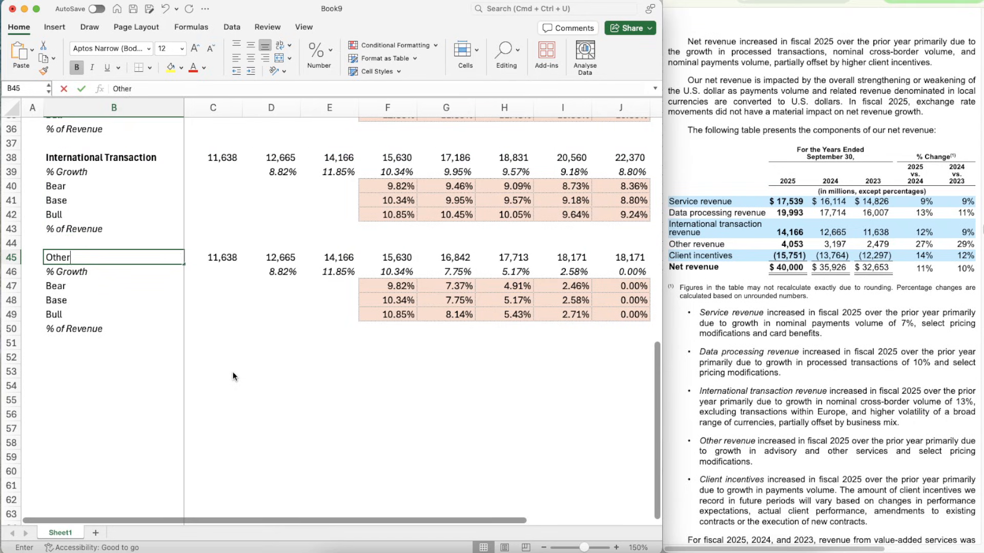
{"action": "key", "text": "Return"}
{"action": "key", "text": "Delete"}
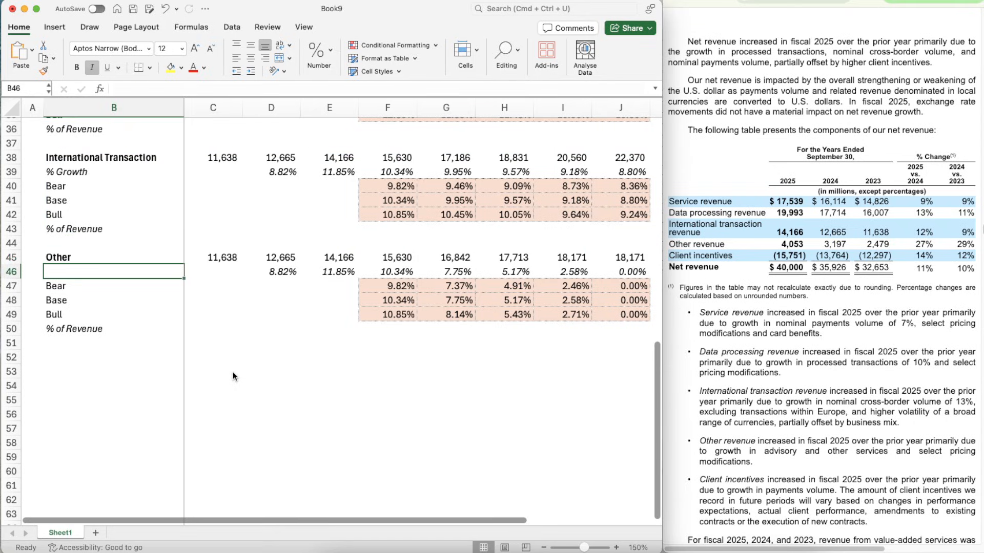
{"action": "key", "text": "super+z"}
{"action": "key", "text": "super+z"}
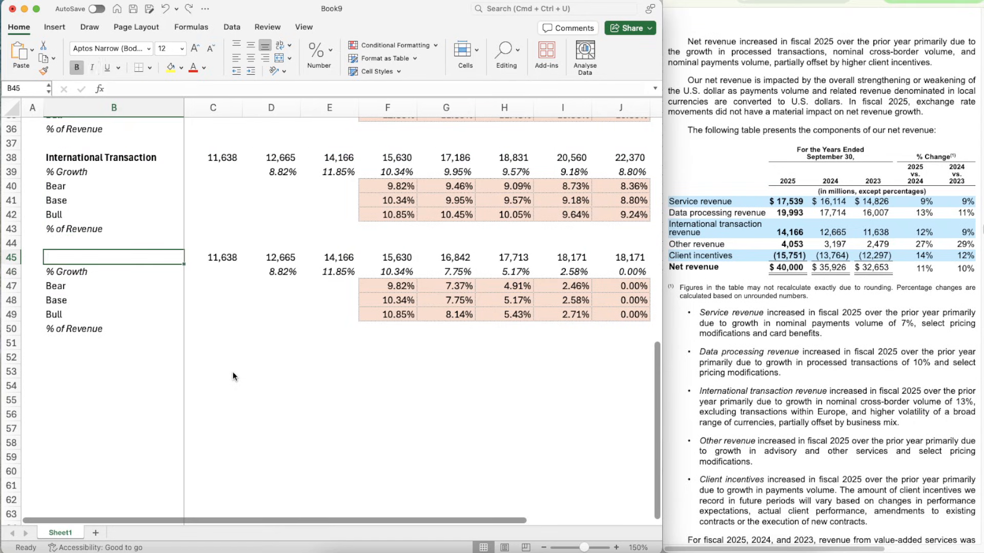
- Link the new block's title in B45 to B12 and enter its 2023 to 2025 revenues as 2479, 3197 and 4053
{"action": "type", "text": "=b12"}
{"action": "key", "text": "Return"}
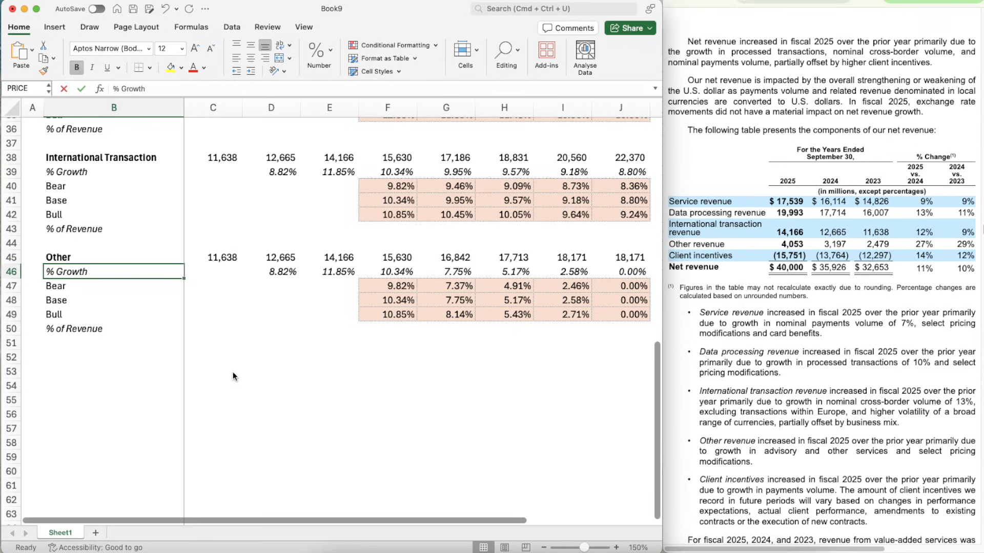
{"action": "key", "text": "Up"}
{"action": "key", "text": "Right"}
{"action": "key", "text": "Right"}
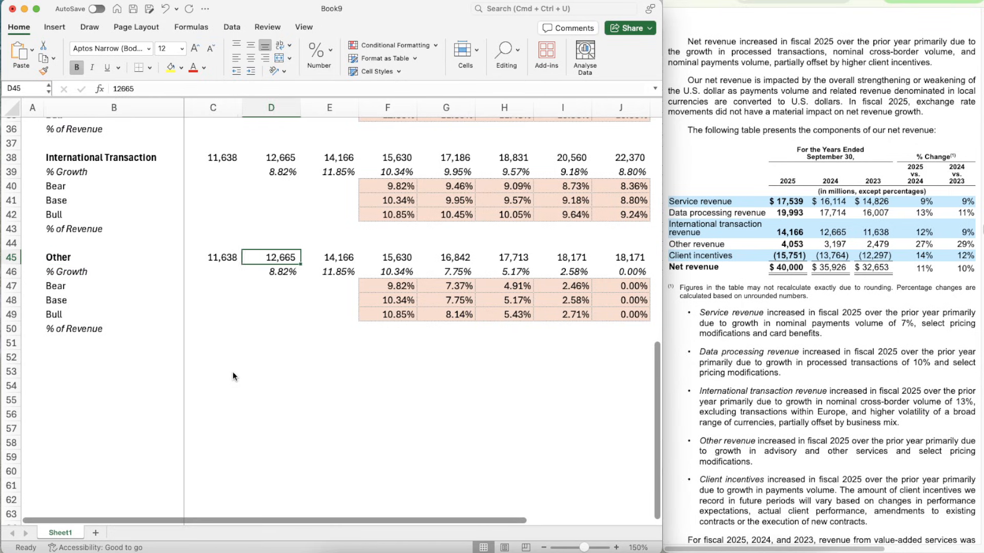
{"action": "key", "text": "Left"}
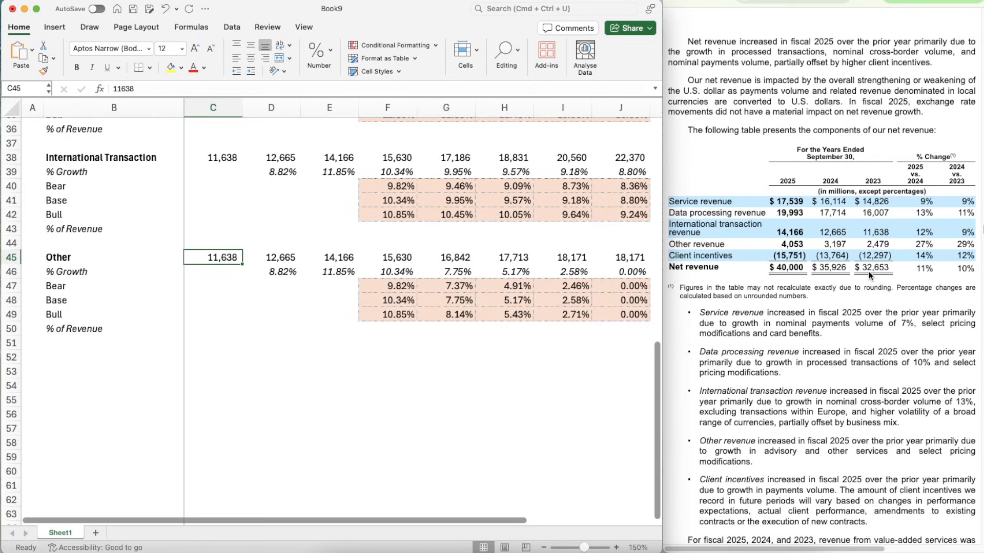
{"action": "type", "text": "2479"}
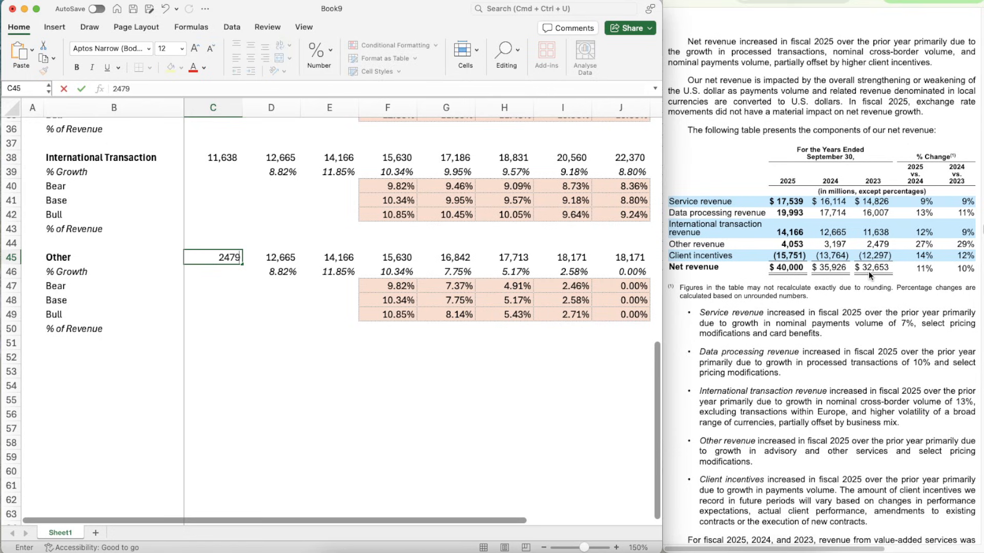
{"action": "key", "text": "Tab"}
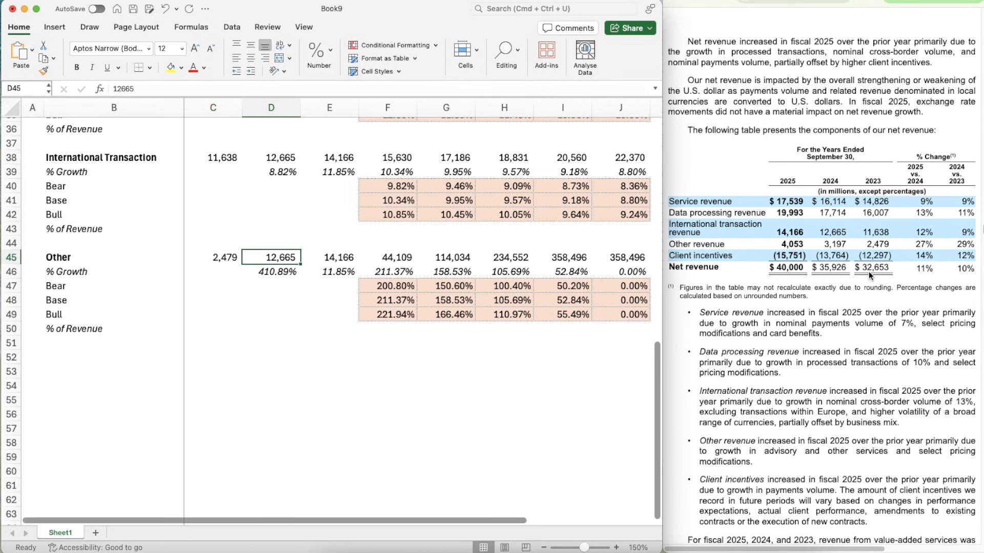
{"action": "type", "text": "3197"}
{"action": "key", "text": "Tab"}
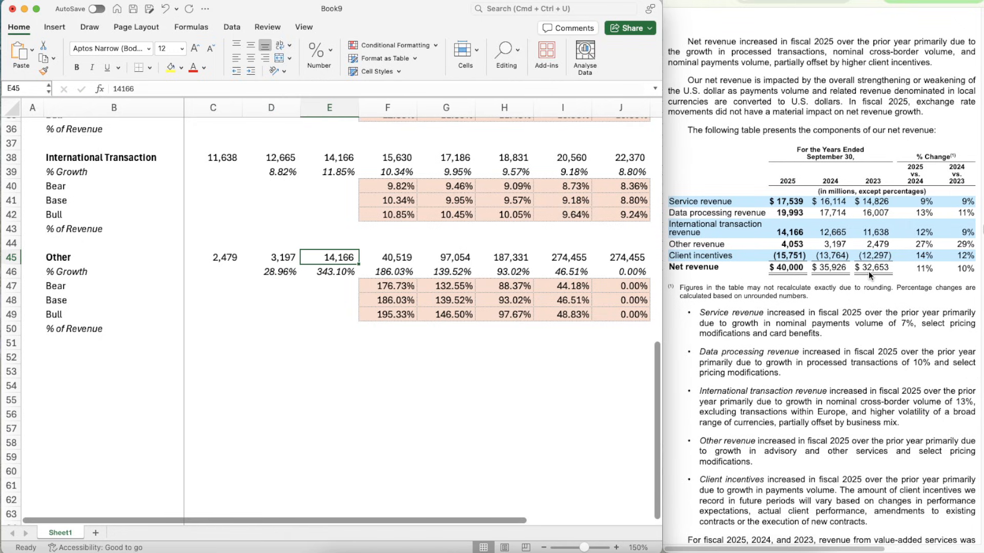
{"action": "type", "text": "4053"}
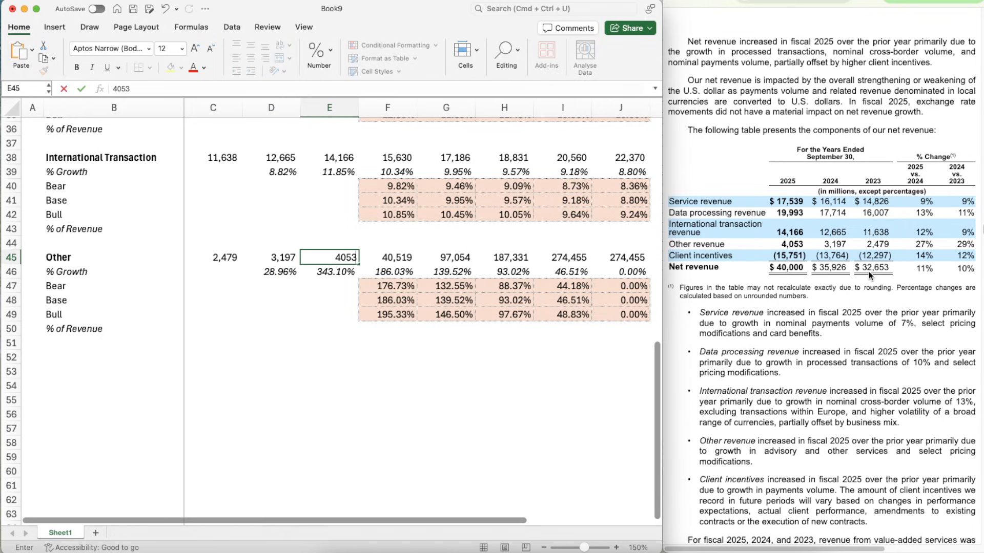
{"action": "key", "text": "Tab"}
- Examine the historical growth rates of Other and the 2026 Base growth formula in F48
{"action": "key", "text": "Down"}
{"action": "key", "text": "Left"}
{"action": "key", "text": "Left"}
{"action": "key", "text": "Down"}
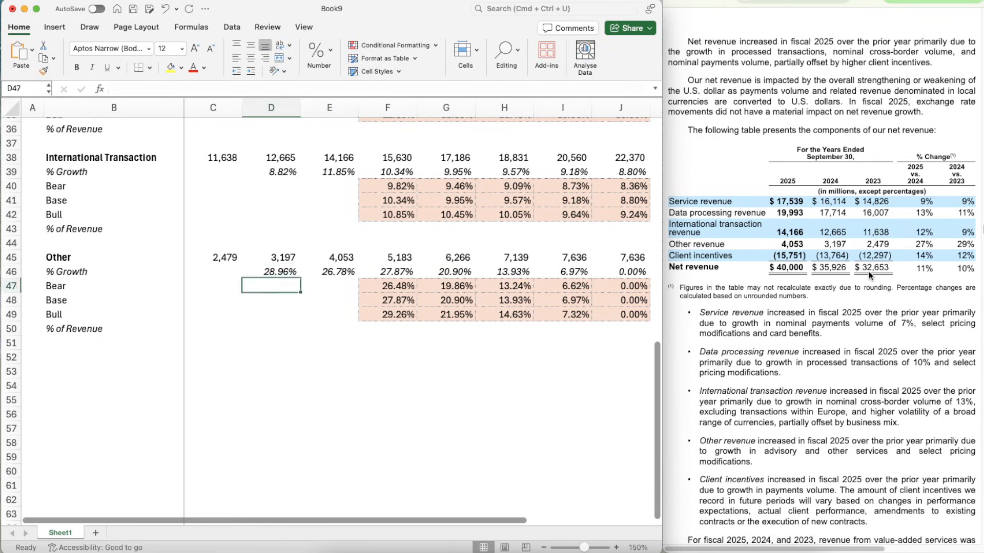
{"action": "key", "text": "Right"}
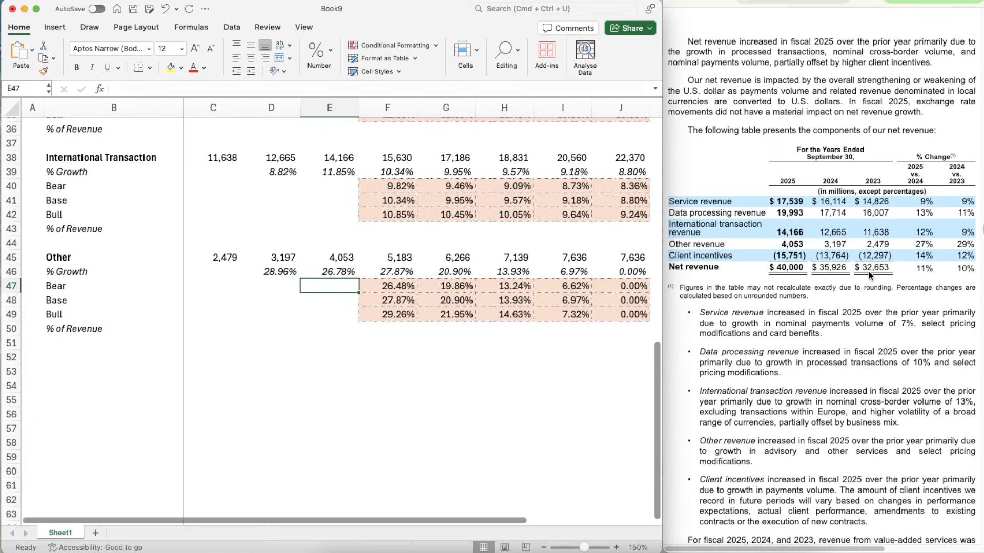
{"action": "key", "text": "Left"}
{"action": "key", "text": "Up"}
{"action": "key", "text": "Up"}
{"action": "key", "text": "Right"}
{"action": "key", "text": "Down"}
{"action": "key", "text": "Down"}
{"action": "key", "text": "Down"}
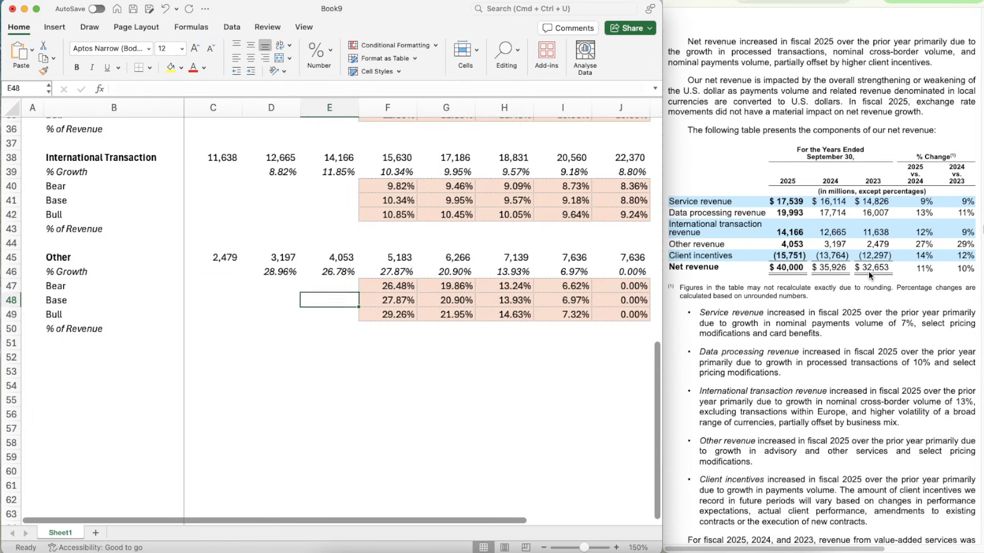
{"action": "key", "text": "Right"}
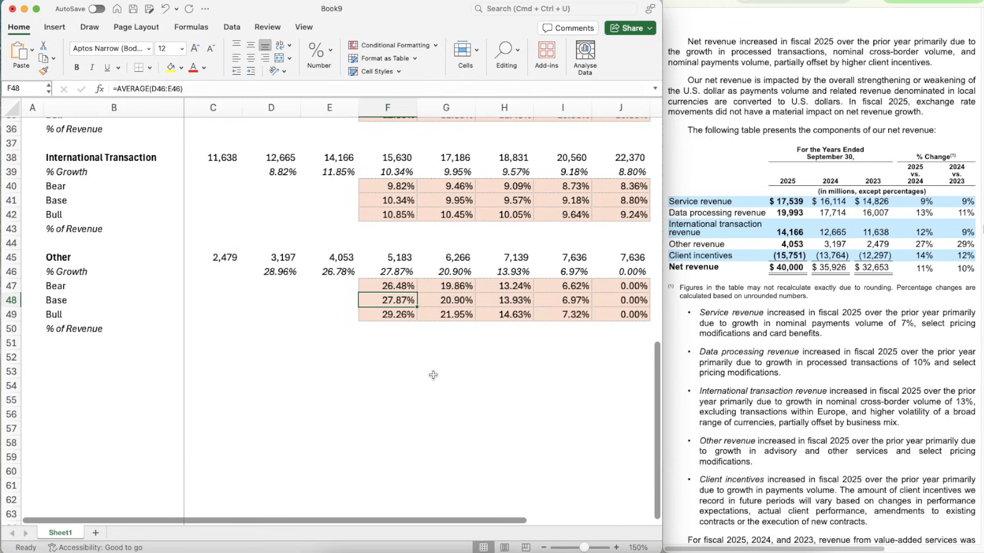
- Set the Base growth assumption for Other in G12 to 23.50%
{"action": "scroll", "coordinate": [433, 375], "scroll_direction": "up", "scroll_amount": 15}
{"action": "left_click", "coordinate": [433, 273]}
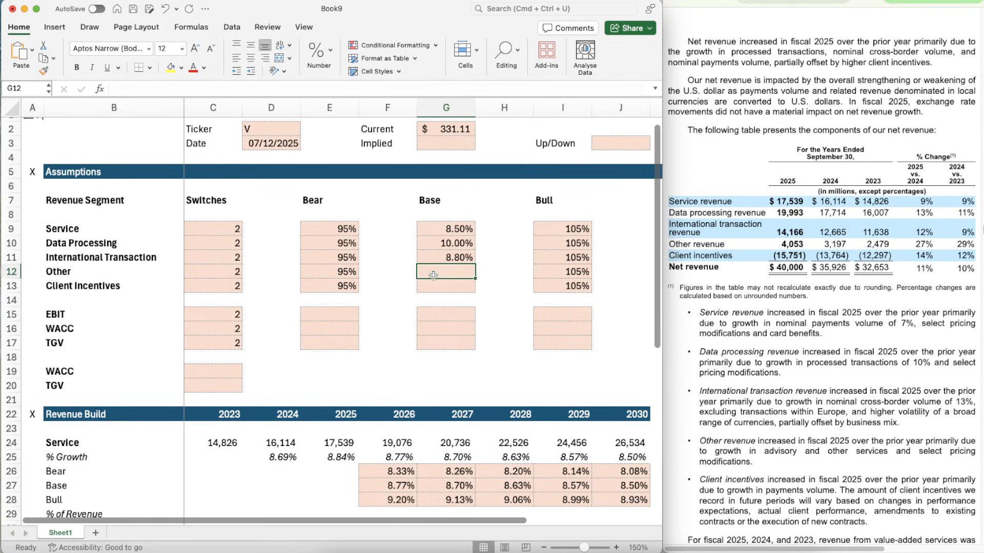
{"action": "type", "text": "23.5"}
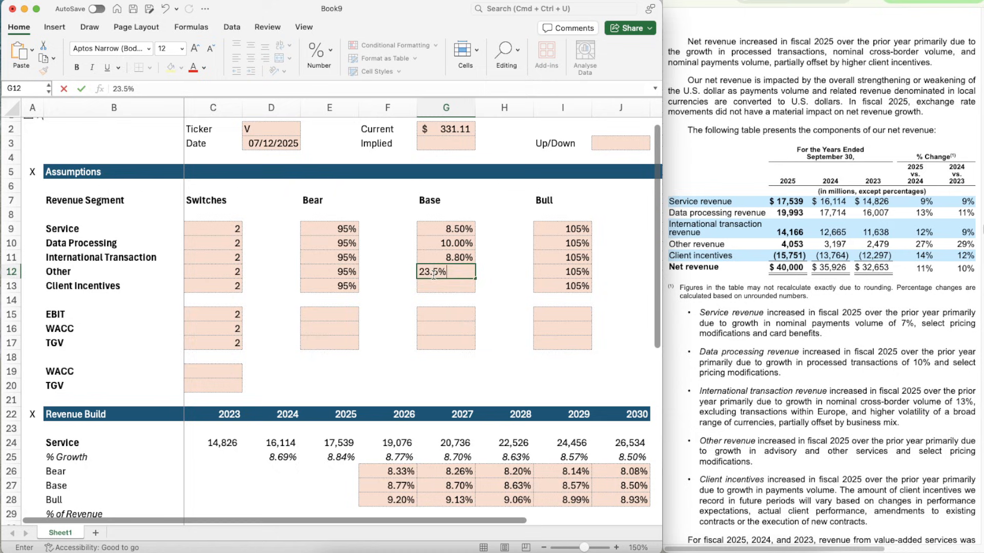
{"action": "key", "text": "Return"}
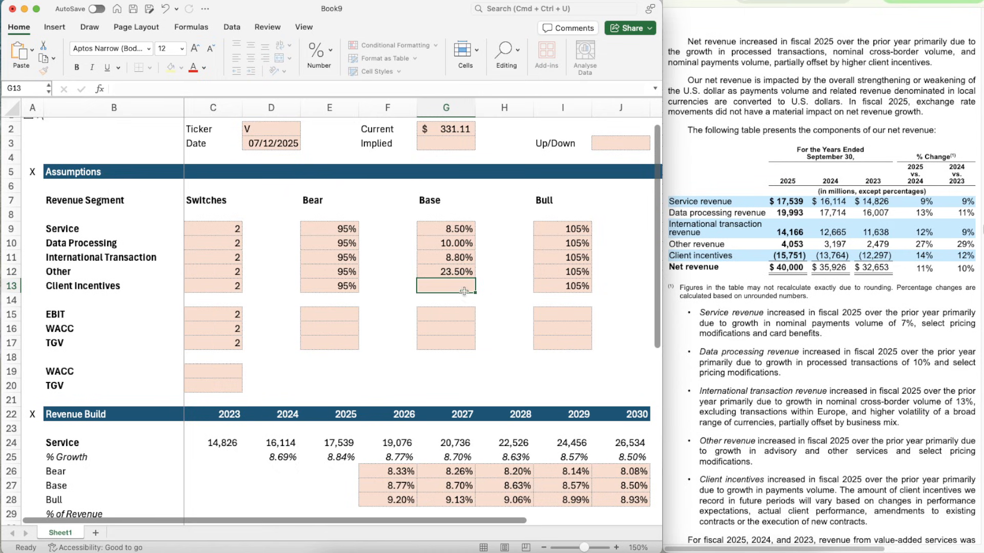
- Link the 2030 Base growth rate of Other in J48 to the assumption in G12
{"action": "scroll", "coordinate": [600, 358], "scroll_direction": "down", "scroll_amount": 13}
{"action": "left_click", "coordinate": [600, 357]}
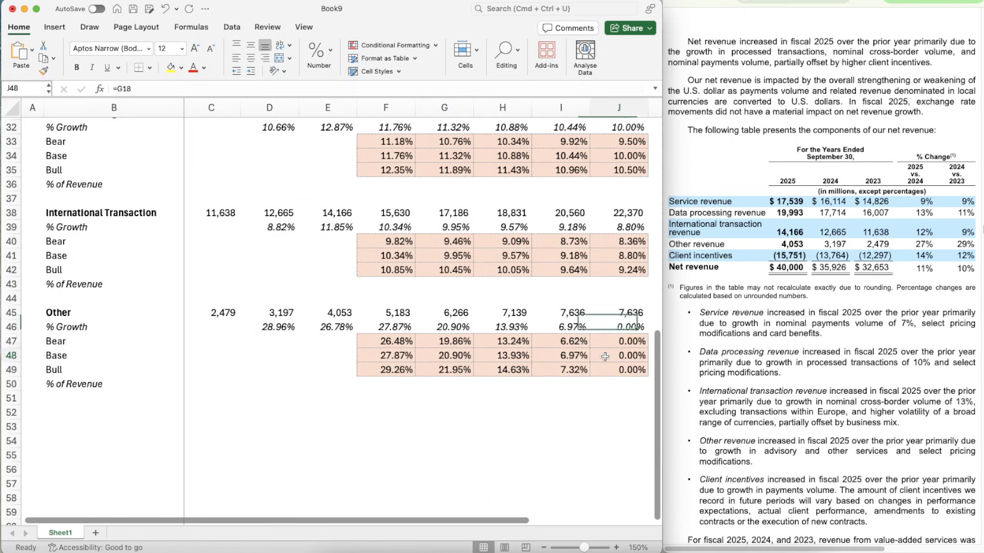
{"action": "type", "text": "=G12"}
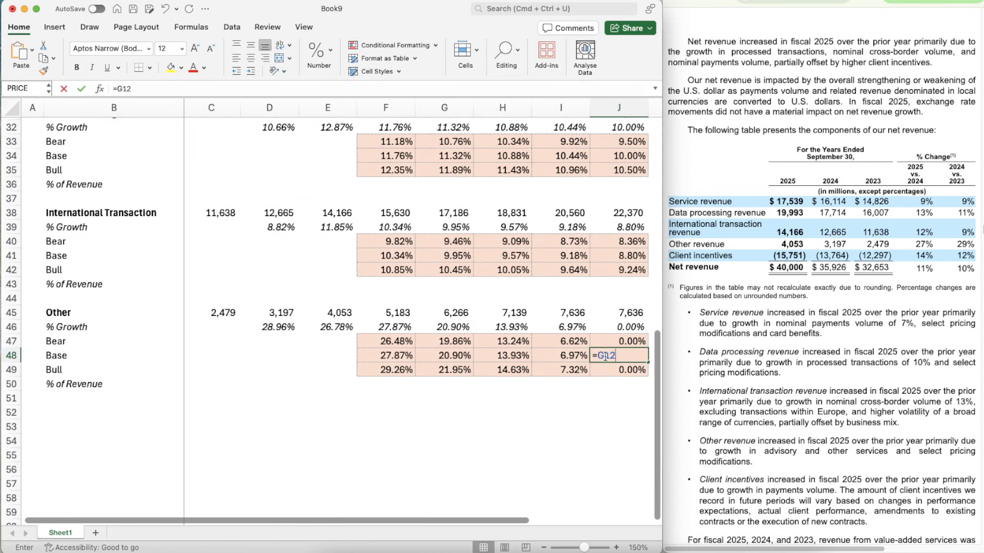
{"action": "key", "text": "Return"}
- Change the Other growth formula in F46 to =OFFSET(F46,$C$12,0) and copy it across to G46:J46
{"action": "key", "text": "Left"}
{"action": "key", "text": "Left"}
{"action": "key", "text": "Left"}
{"action": "key", "text": "Left"}
{"action": "key", "text": "Left"}
{"action": "key", "text": "Right"}
{"action": "key", "text": "Up"}
{"action": "key", "text": "Up"}
{"action": "key", "text": "Up"}
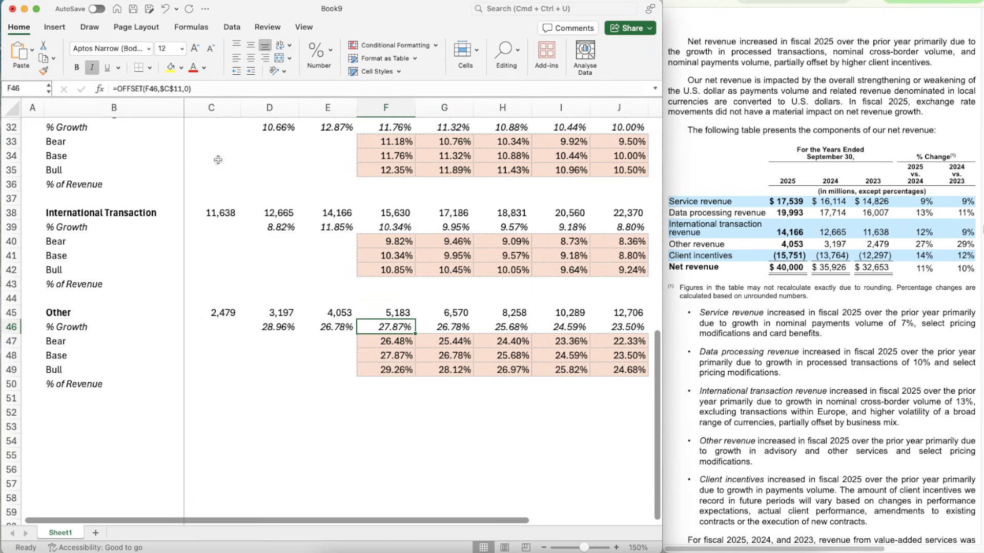
{"action": "left_click", "coordinate": [180, 88]}
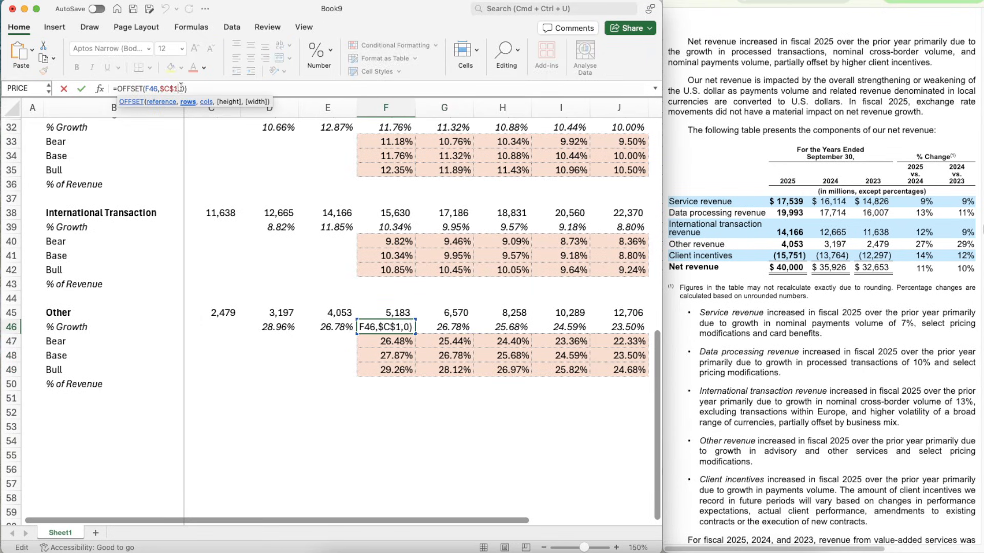
{"action": "key", "text": "Return"}
{"action": "key", "text": "Up"}
{"action": "key", "text": "super+c"}
{"action": "key", "text": "shift+Right"}
{"action": "key", "text": "shift+Right"}
{"action": "key", "text": "shift+Right"}
{"action": "key", "text": "shift+Right"}
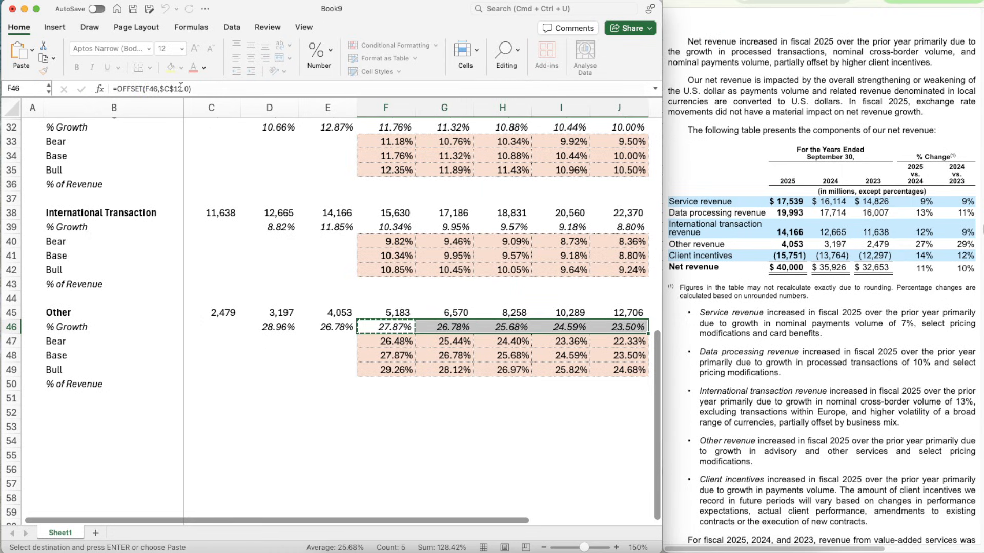
- Change the Other Bear formula in F47 to =F48*$E$12 and copy it across to G47:J47
{"action": "key", "text": "Down"}
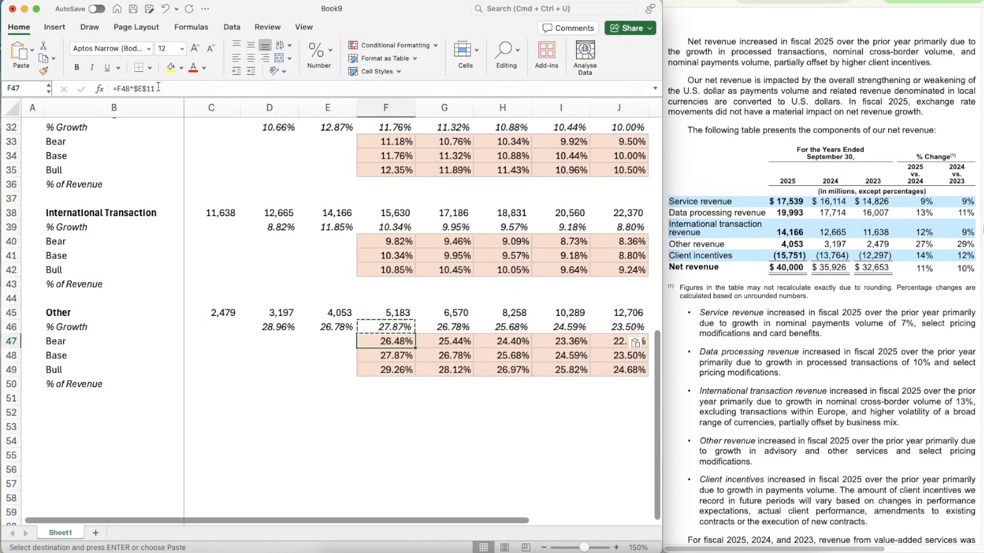
{"action": "left_click", "coordinate": [159, 88]}
{"action": "key", "text": "Return"}
{"action": "key", "text": "Up"}
{"action": "key", "text": "super+c"}
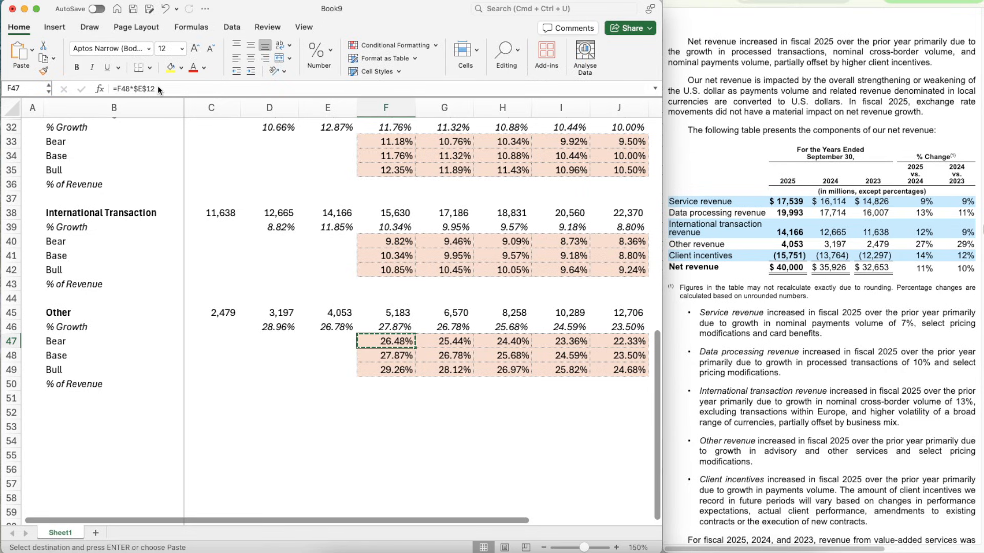
{"action": "key", "text": "shift+Right"}
{"action": "key", "text": "shift+Right"}
{"action": "key", "text": "shift+Right"}
{"action": "key", "text": "shift+Right"}
{"action": "key", "text": "super+v"}
- Change the Other Bull formula in F49 to =F48*$I$12 and copy it across to G49:J49
{"action": "key", "text": "Down"}
{"action": "key", "text": "Down"}
{"action": "key", "text": "Down"}
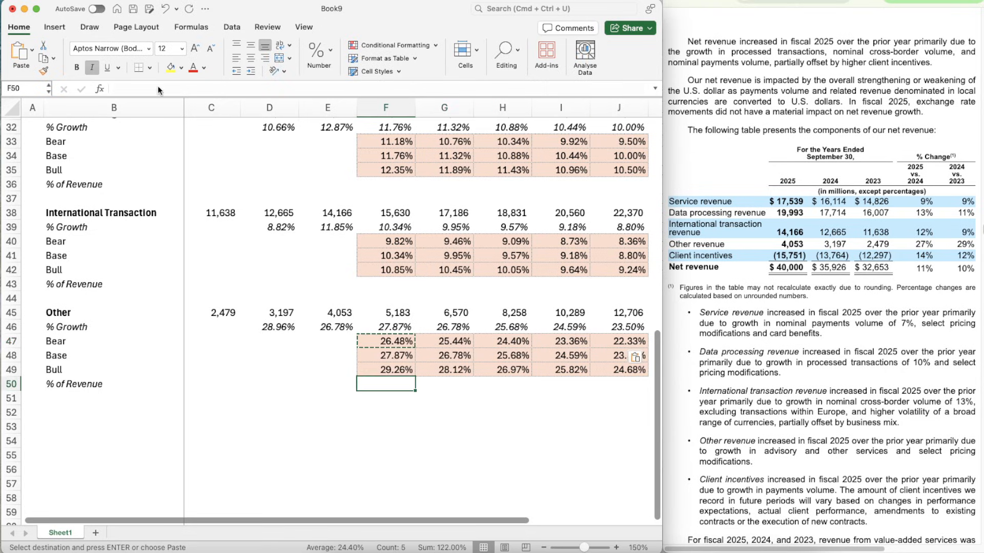
{"action": "key", "text": "Up"}
{"action": "left_click", "coordinate": [165, 88]}
{"action": "key", "text": "BackSpace"}
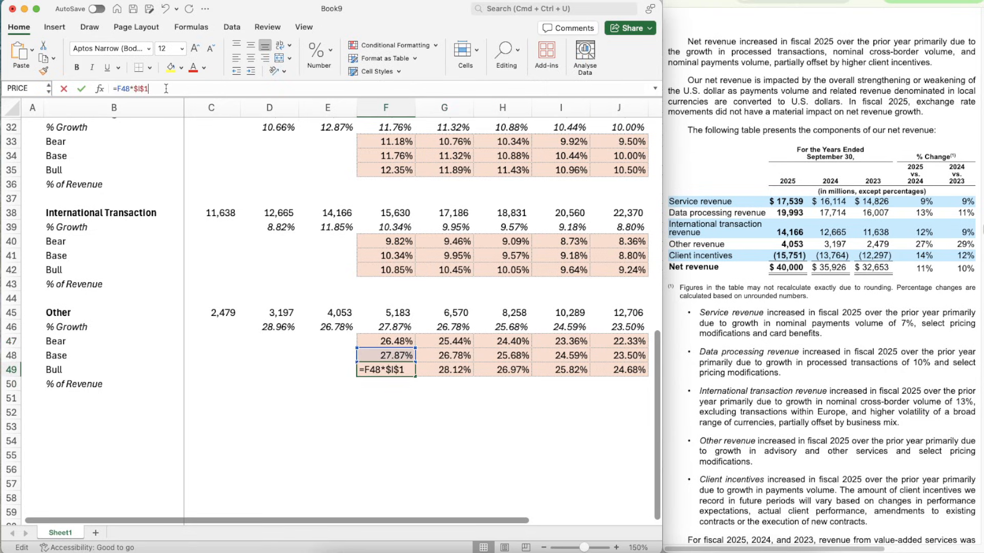
{"action": "type", "text": "2"}
{"action": "key", "text": "Return"}
{"action": "key", "text": "Up"}
{"action": "key", "text": "super+c"}
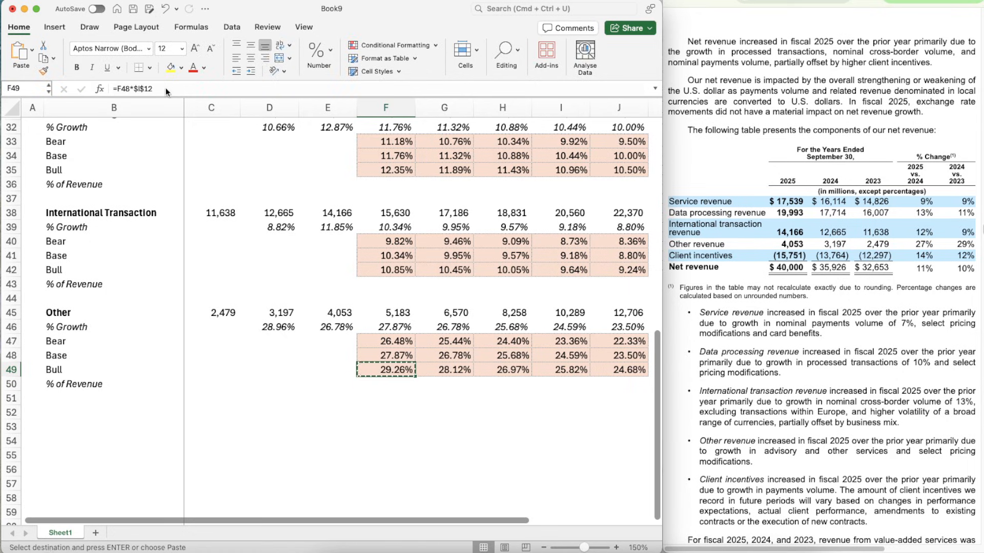
{"action": "key", "text": "shift+Right"}
{"action": "key", "text": "shift+Right"}
{"action": "key", "text": "shift+Right"}
{"action": "key", "text": "shift+Right"}
- Check the Bull formulas of International Transaction and Data Processing and review the finished segment blocks
{"action": "key", "text": "Up"}
{"action": "key", "text": "Up"}
{"action": "key", "text": "Up"}
{"action": "key", "text": "Up"}
{"action": "key", "text": "Up"}
{"action": "key", "text": "Up"}
{"action": "key", "text": "Up"}
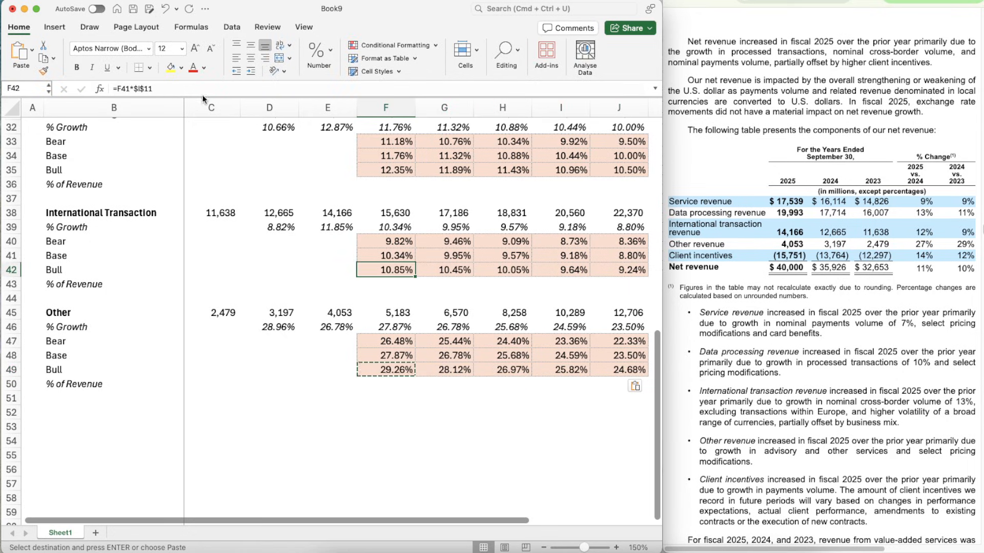
{"action": "key", "text": "Up"}
{"action": "key", "text": "Up"}
{"action": "key", "text": "Up"}
{"action": "key", "text": "Up"}
{"action": "key", "text": "Up"}
{"action": "key", "text": "Up"}
{"action": "key", "text": "Up"}
{"action": "scroll", "coordinate": [417, 395], "scroll_direction": "down", "scroll_amount": 2}
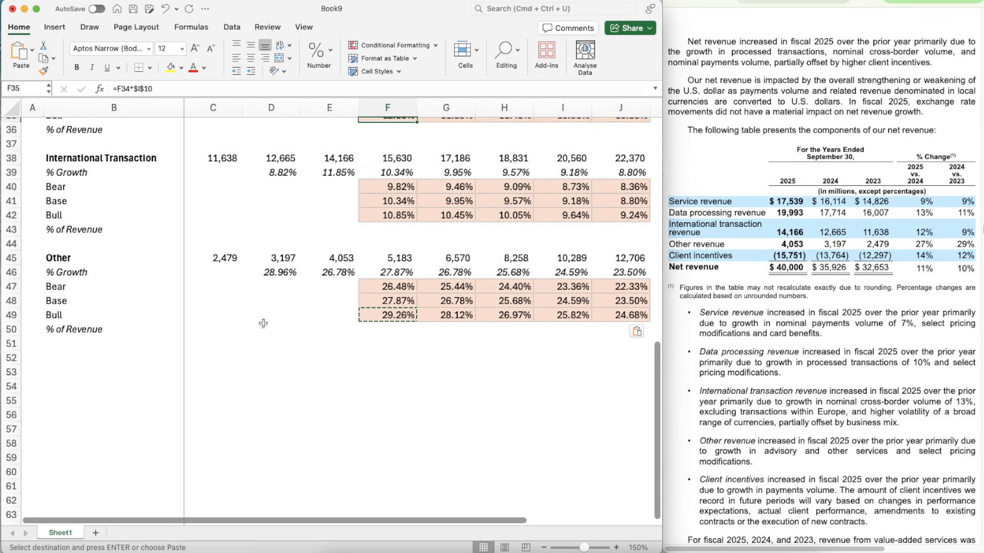
{"action": "scroll", "coordinate": [263, 323], "scroll_direction": "up", "scroll_amount": 10}
{"action": "scroll", "coordinate": [263, 323], "scroll_direction": "down", "scroll_amount": 6}
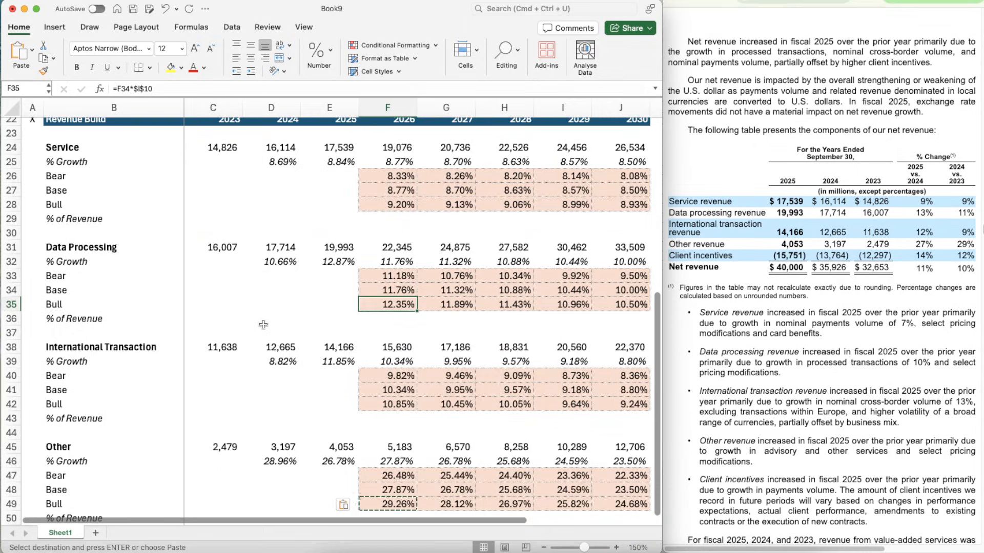
- Copy the Other block in B45:J50 and paste it at B52, leaving one empty row between the blocks
{"action": "scroll", "coordinate": [263, 325], "scroll_direction": "down", "scroll_amount": 5}
{"action": "left_click", "coordinate": [65, 249]}
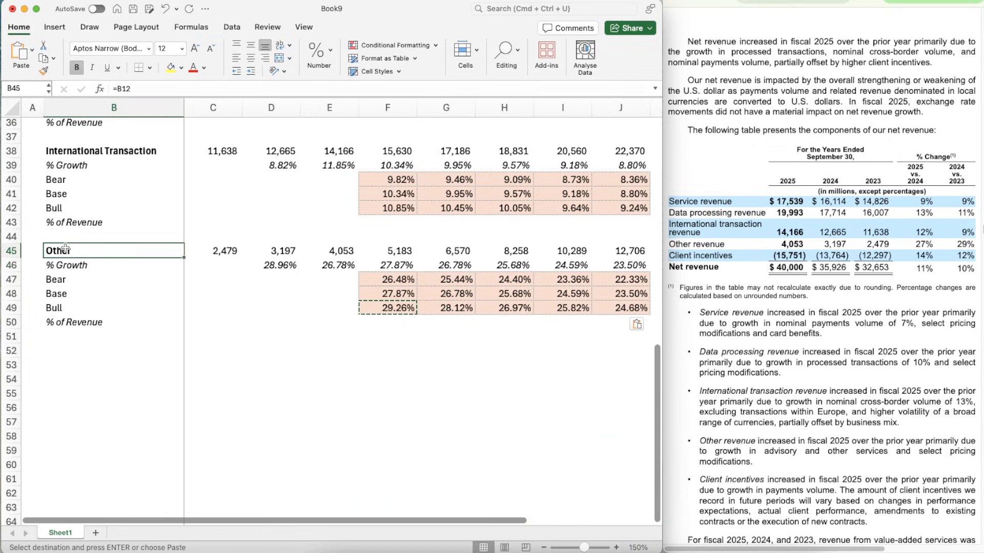
{"action": "key", "text": "shift+Down"}
{"action": "key", "text": "shift+Down"}
{"action": "key", "text": "shift+Down"}
{"action": "key", "text": "shift+Down"}
{"action": "key", "text": "shift+Down"}
{"action": "key", "text": "shift+Right"}
{"action": "key", "text": "shift+Right"}
{"action": "key", "text": "shift+Right"}
{"action": "key", "text": "shift+Right"}
{"action": "key", "text": "shift+Right"}
{"action": "key", "text": "shift+Right"}
{"action": "key", "text": "shift+Right"}
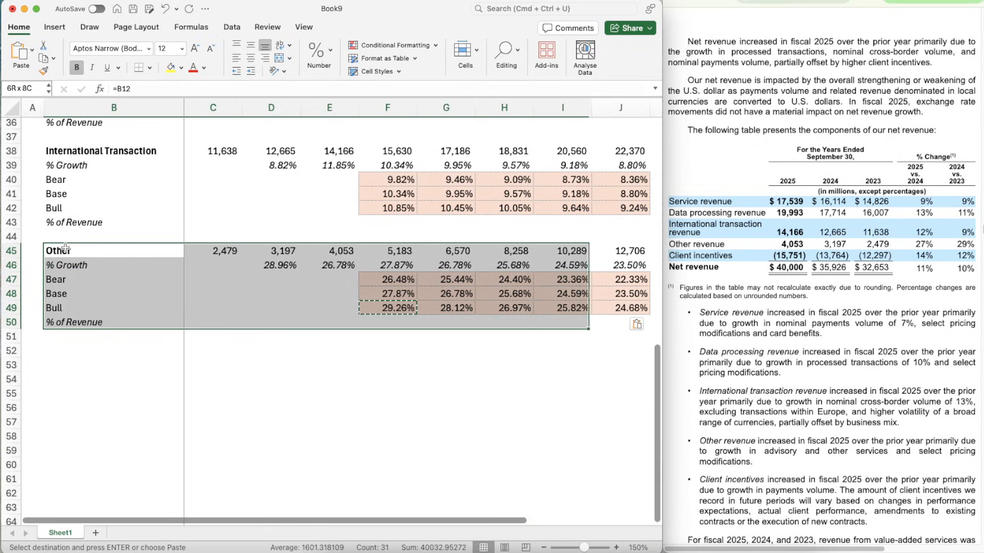
{"action": "key", "text": "shift+Right"}
{"action": "key", "text": "super+c"}
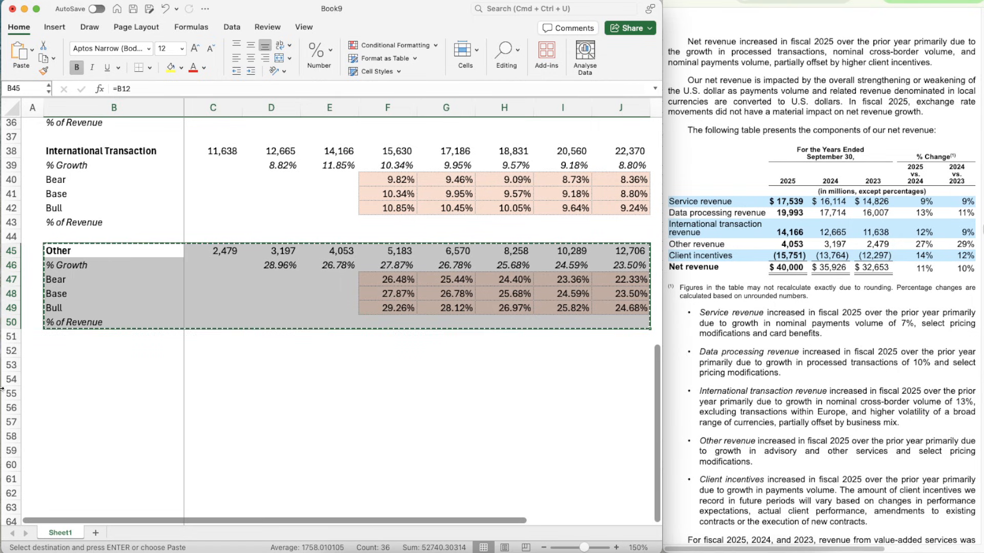
{"action": "left_click", "coordinate": [61, 368]}
{"action": "key", "text": "Up"}
{"action": "key", "text": "super+v"}
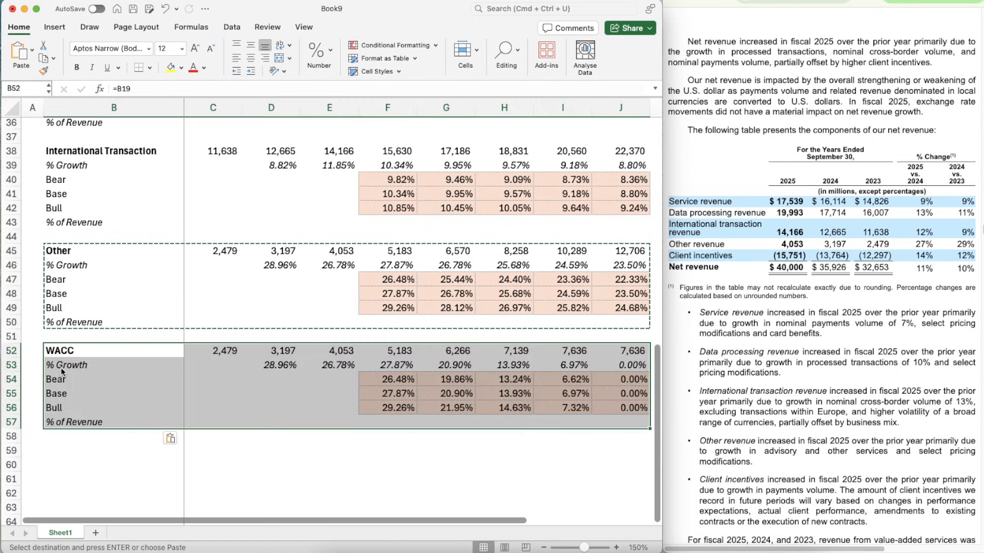
- Link the heading of the pasted block in B52 to the Client Incentives label with =B13
{"action": "type", "text": "+b1"}
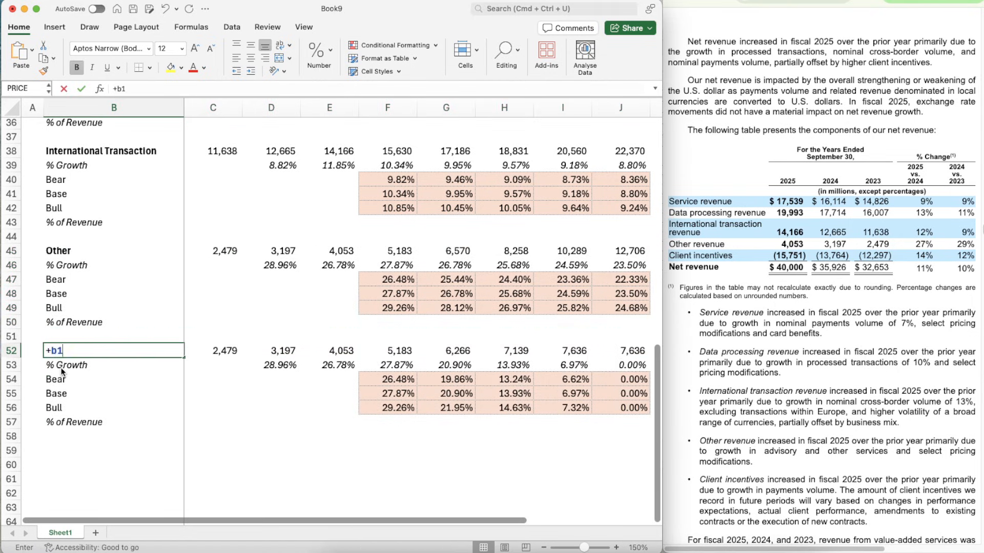
{"action": "type", "text": "3"}
{"action": "key", "text": "Return"}
{"action": "key", "text": "Up"}
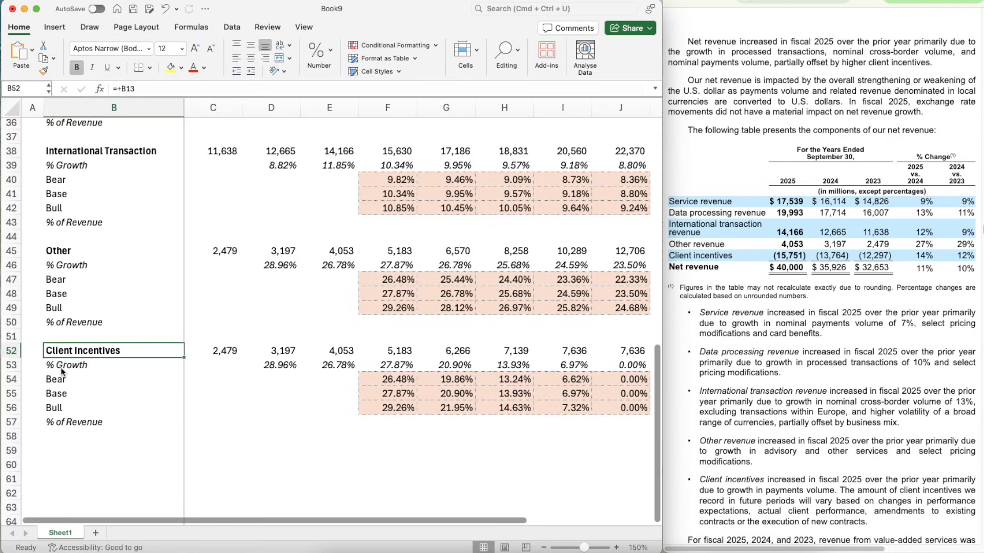
{"action": "left_click", "coordinate": [121, 89]}
{"action": "key", "text": "BackSpace"}
{"action": "key", "text": "Return"}
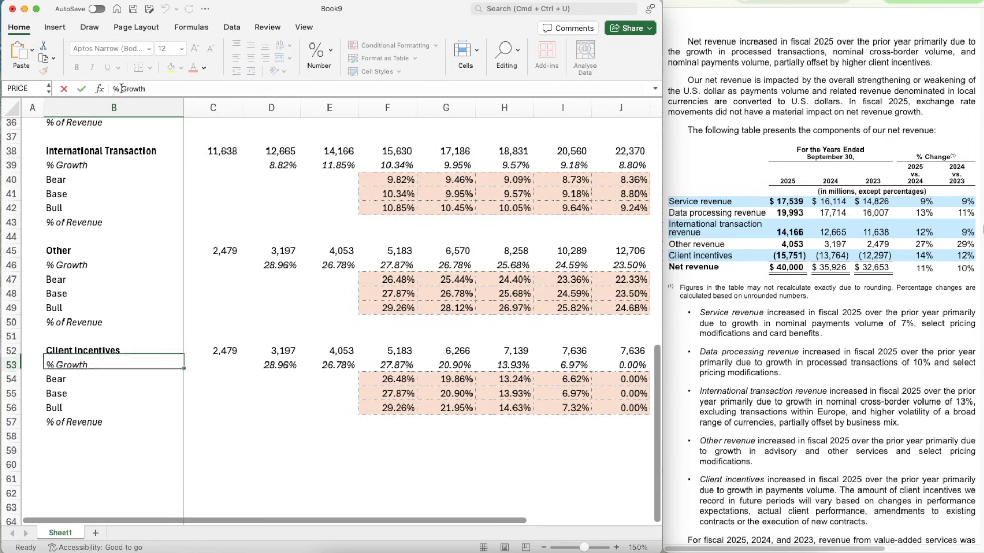
- Enter the 2023 to 2025 Client Incentives amounts -12297, 13764 and 15751 in C52:E52
{"action": "key", "text": "Up"}
{"action": "key", "text": "Right"}
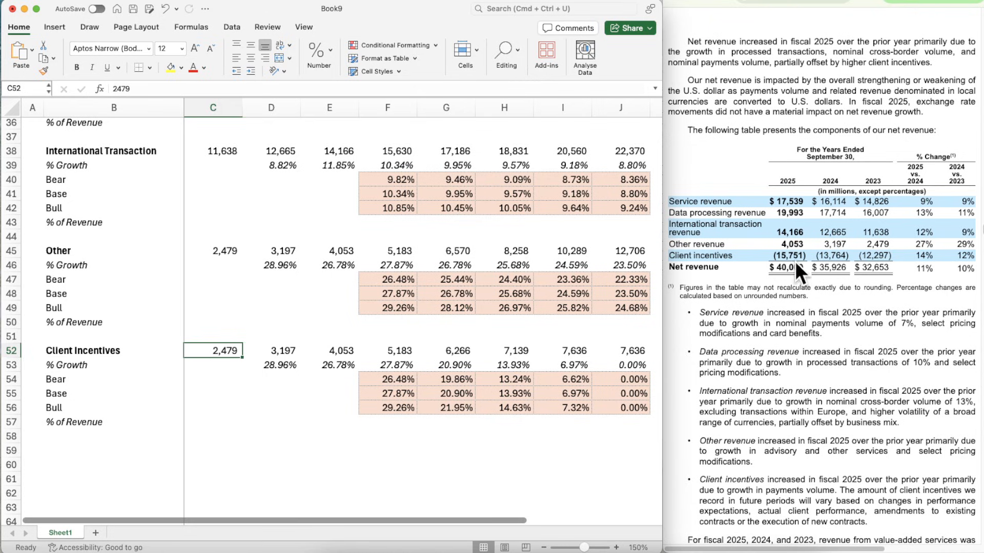
{"action": "scroll", "coordinate": [52, 476], "scroll_direction": "down", "scroll_amount": 2}
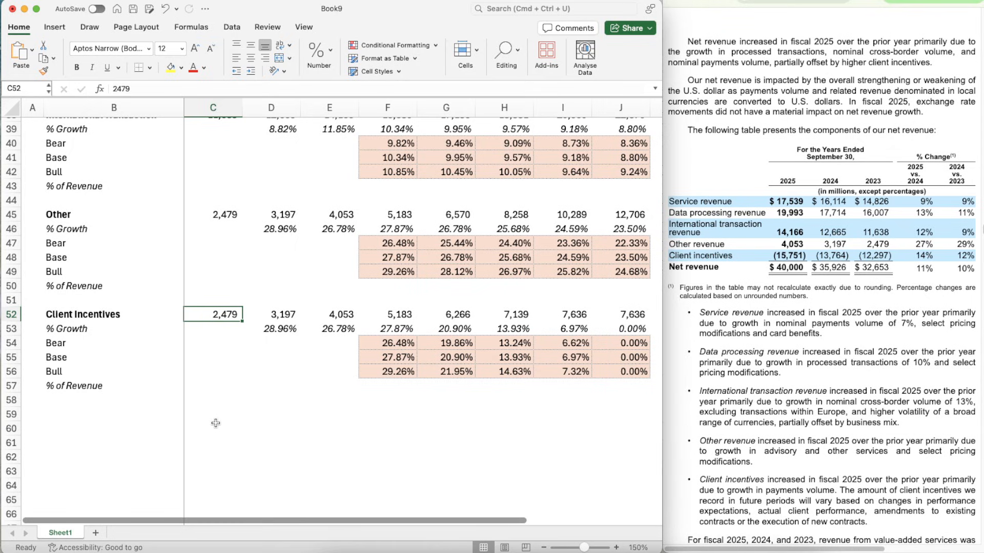
{"action": "type", "text": "-1229"}
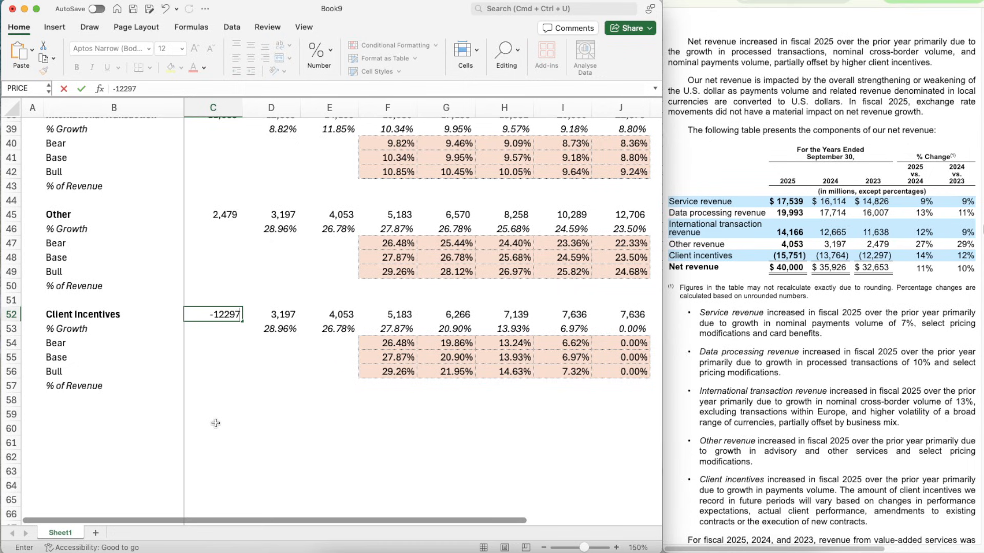
{"action": "key", "text": "Tab"}
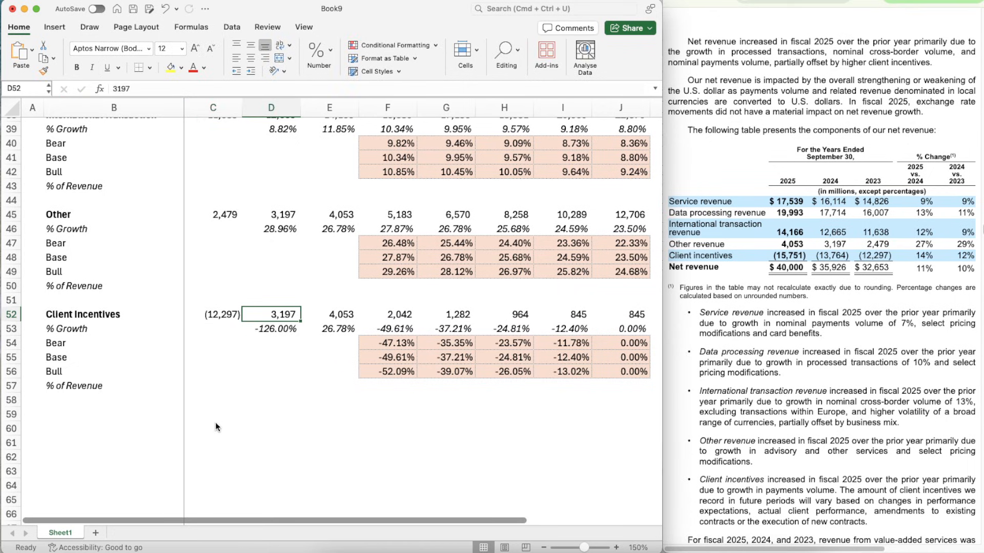
{"action": "type", "text": "13,7"}
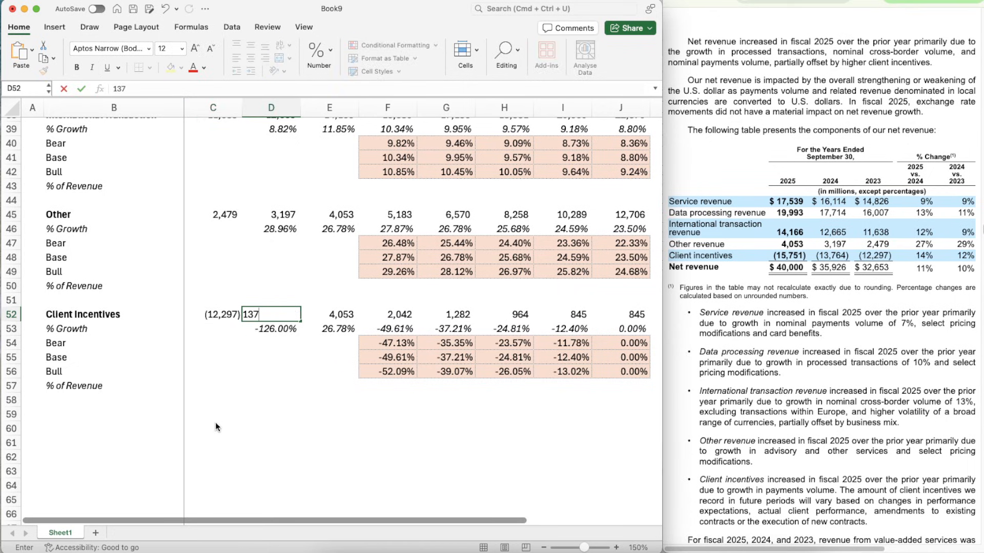
{"action": "type", "text": "64"}
{"action": "key", "text": "Tab"}
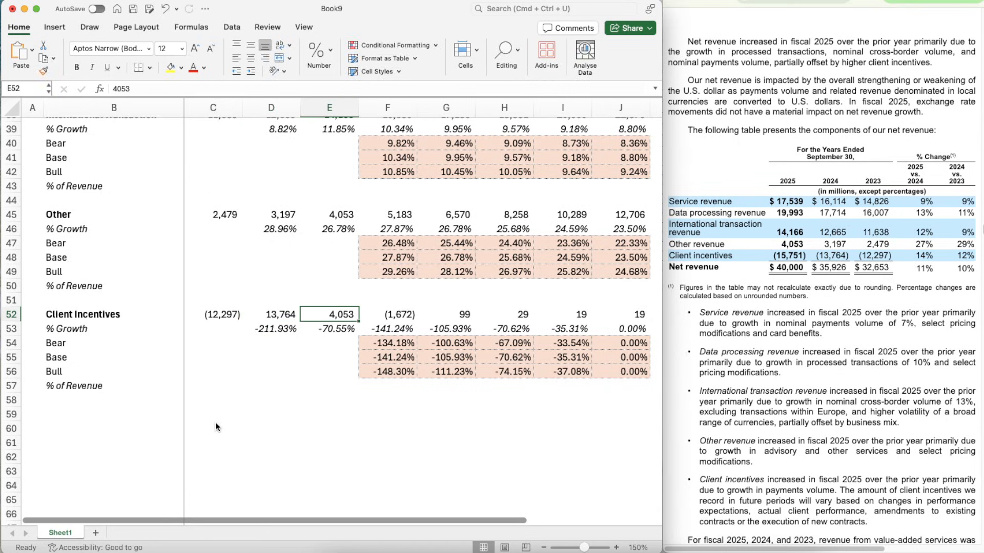
{"action": "type", "text": "15"}
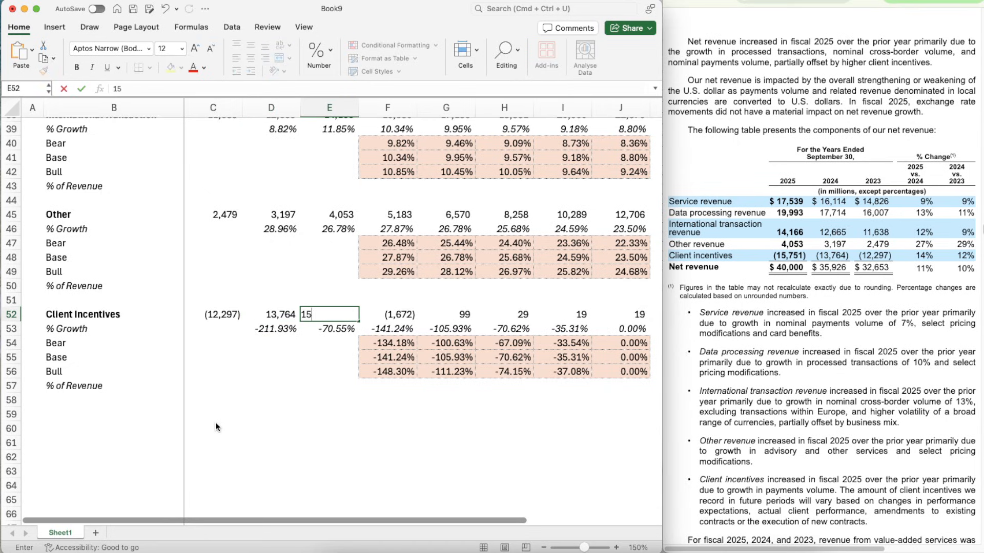
{"action": "type", "text": ",751"}
{"action": "key", "text": "Tab"}
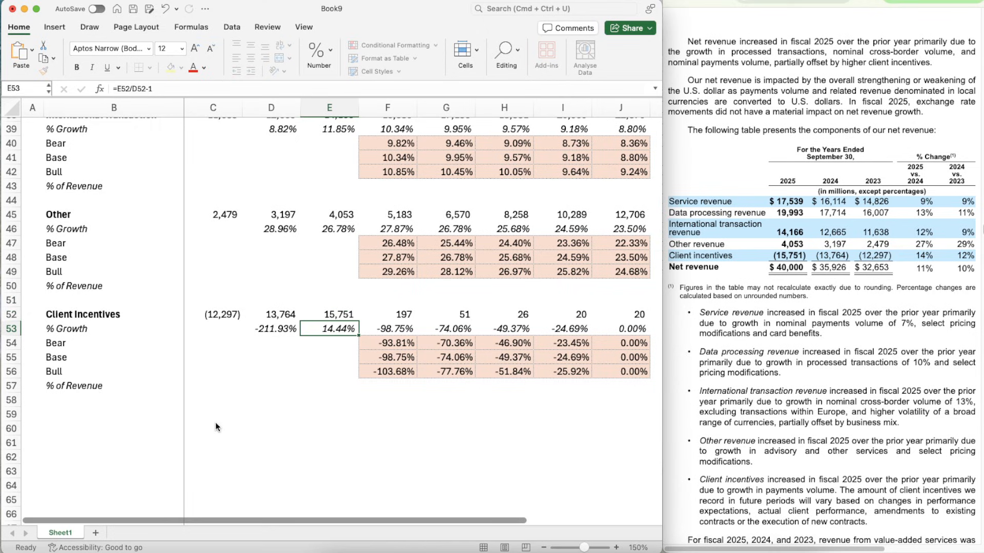
{"action": "key", "text": "Tab"}
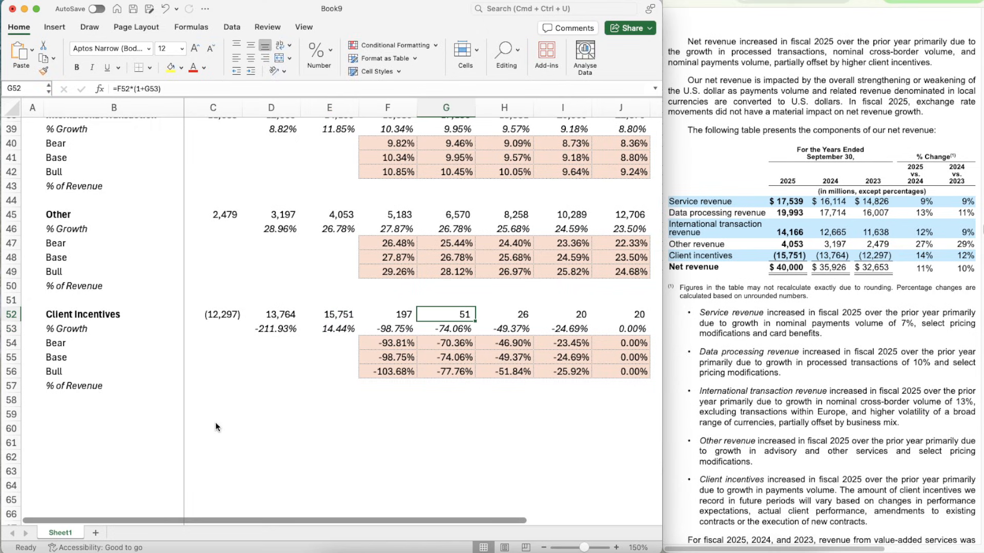
- Change the 2024 Client Incentives amount in D52 to -13764
{"action": "key", "text": "Left"}
{"action": "key", "text": "Left"}
{"action": "key", "text": "Left"}
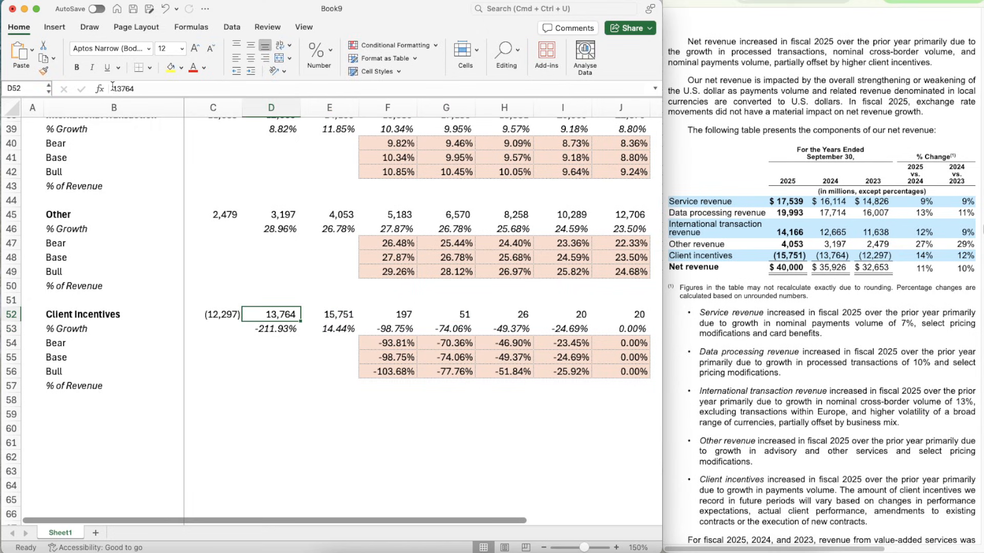
{"action": "left_click", "coordinate": [112, 88]}
{"action": "type", "text": "-"}
{"action": "key", "text": "Return"}
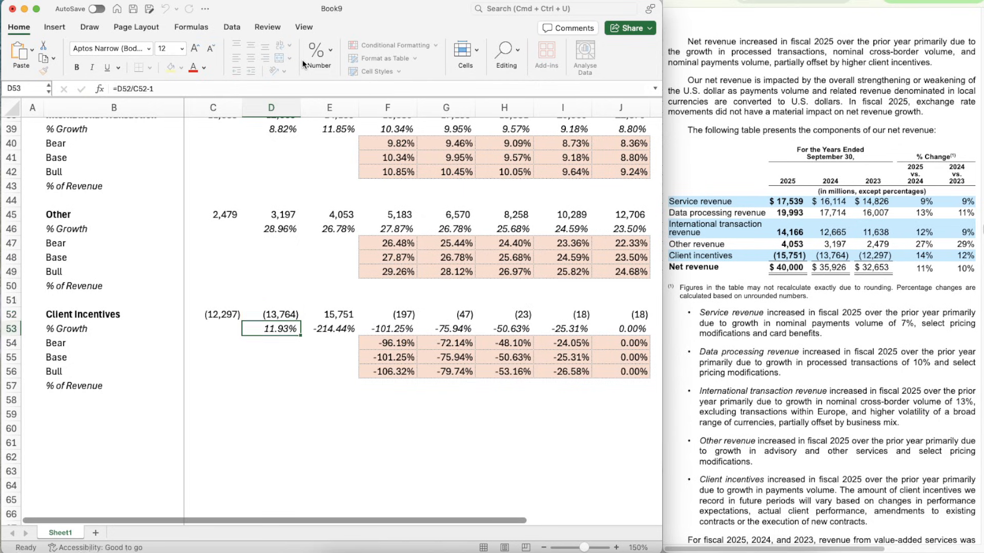
- Change the 2025 Client Incentives amount in E52 to -15751
{"action": "key", "text": "Up"}
{"action": "key", "text": "Right"}
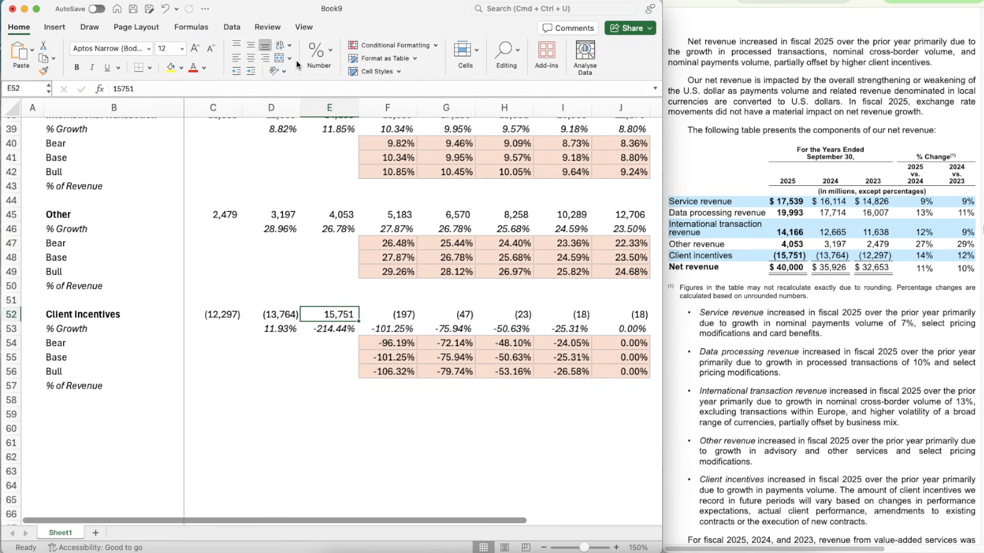
{"action": "left_click", "coordinate": [114, 88]}
{"action": "type", "text": "-1"}
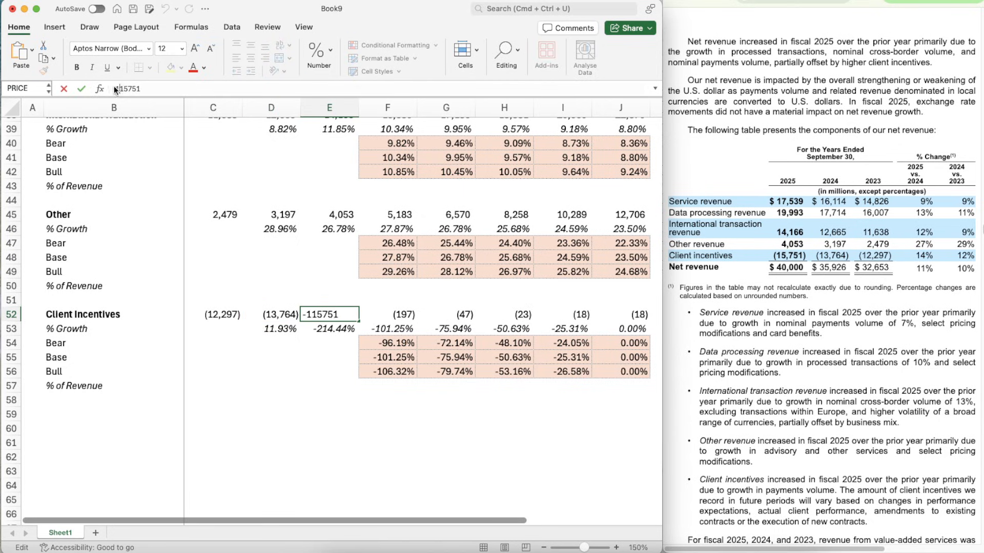
{"action": "left_click", "coordinate": [81, 88]}
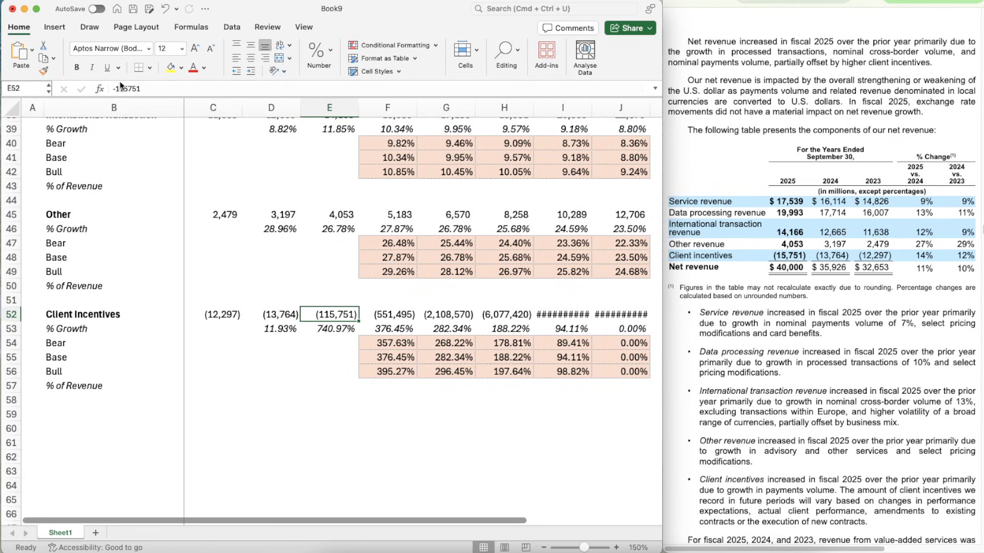
{"action": "left_click", "coordinate": [118, 89]}
{"action": "key", "text": "BackSpace"}
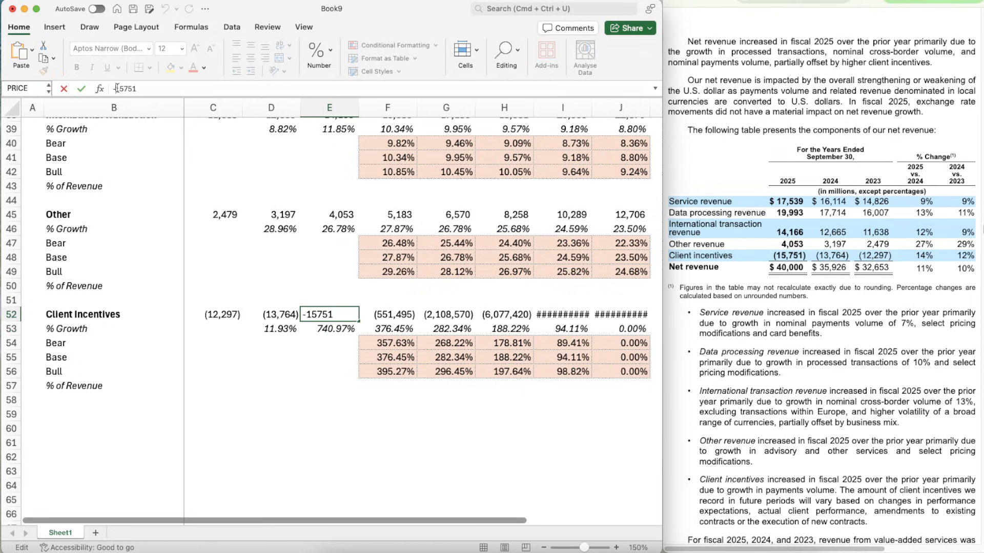
{"action": "key", "text": "Return"}
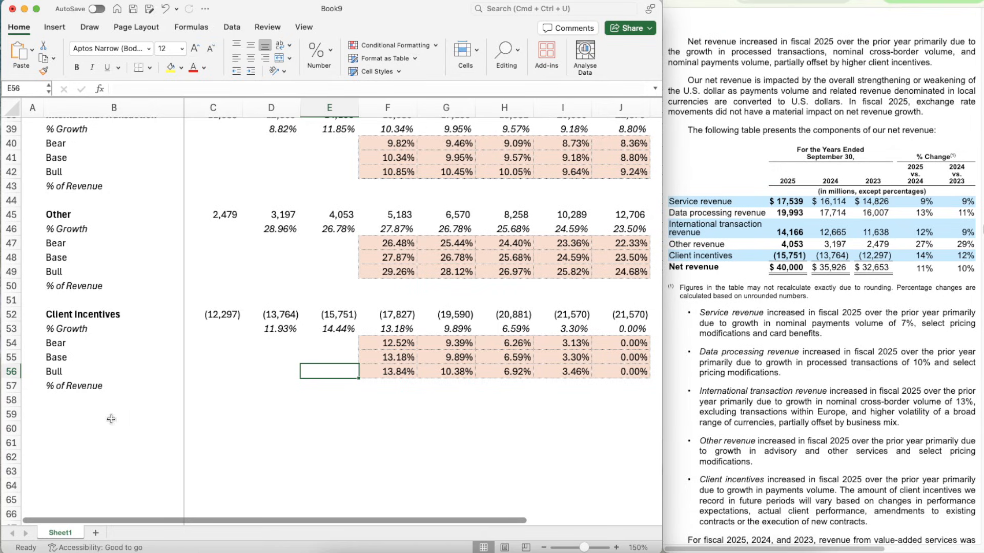
- Set the Base assumption for Client Incentives in G13 to 12%
{"action": "left_click", "coordinate": [412, 479]}
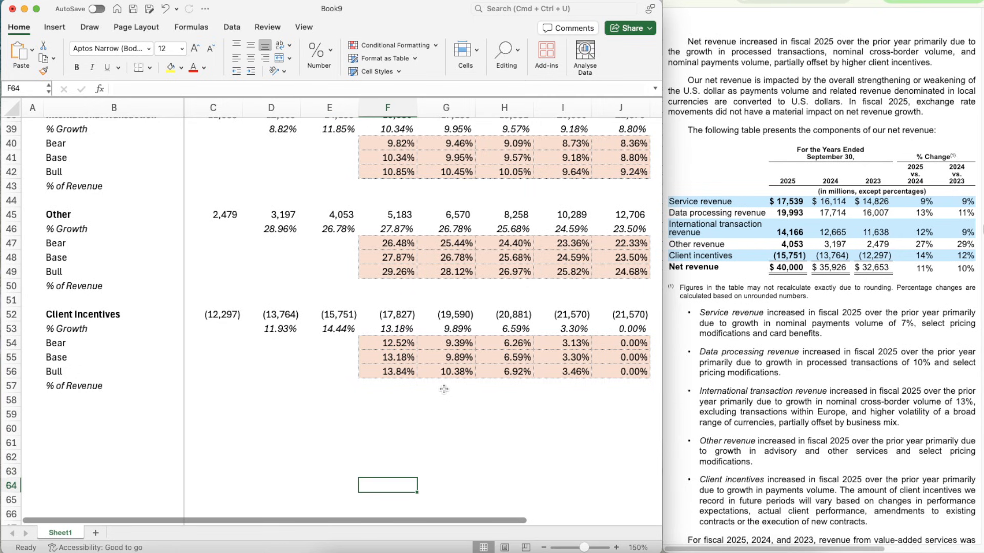
{"action": "scroll", "coordinate": [444, 389], "scroll_direction": "up", "scroll_amount": 2}
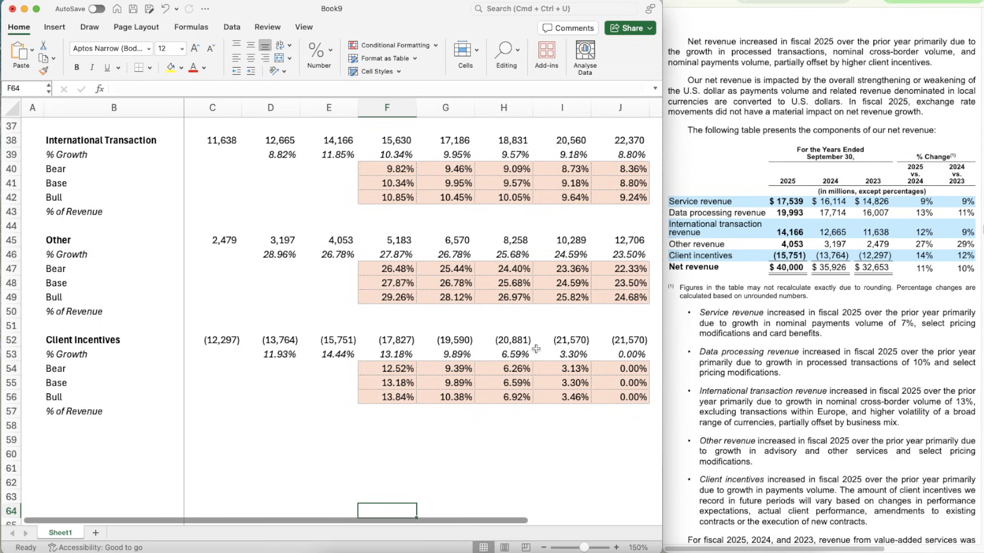
{"action": "scroll", "coordinate": [535, 348], "scroll_direction": "up", "scroll_amount": 10}
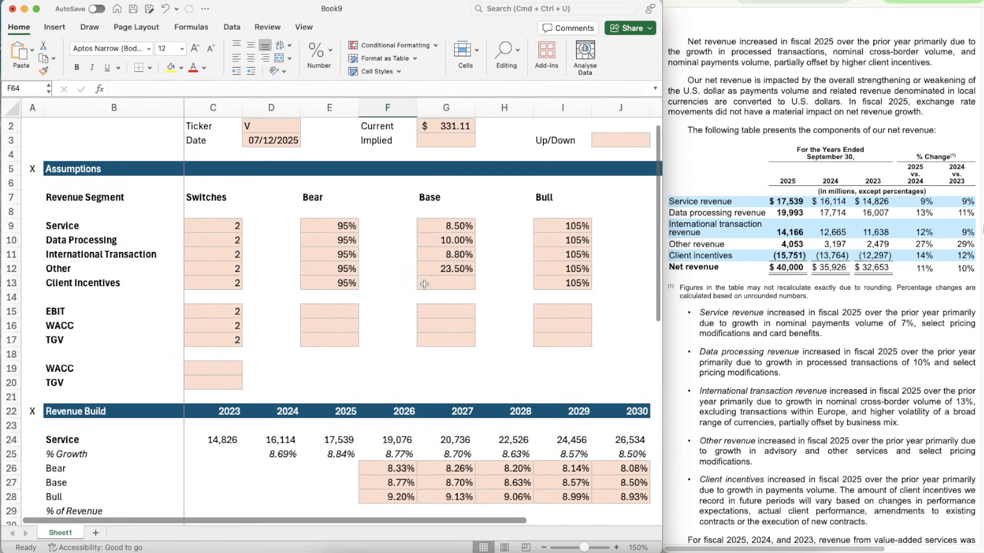
{"action": "left_click", "coordinate": [424, 284]}
{"action": "type", "text": "12"}
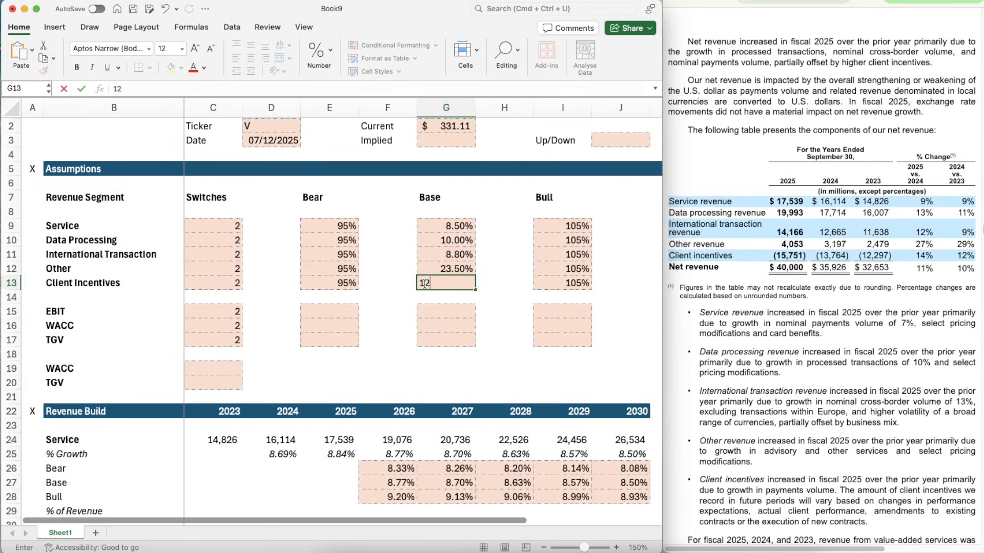
{"action": "type", "text": "%"}
{"action": "key", "text": "Return"}
- Apply the two-decimal percentage format of G12 to the Client Incentives Base assumption in G13
{"action": "scroll", "coordinate": [508, 379], "scroll_direction": "down", "scroll_amount": 6}
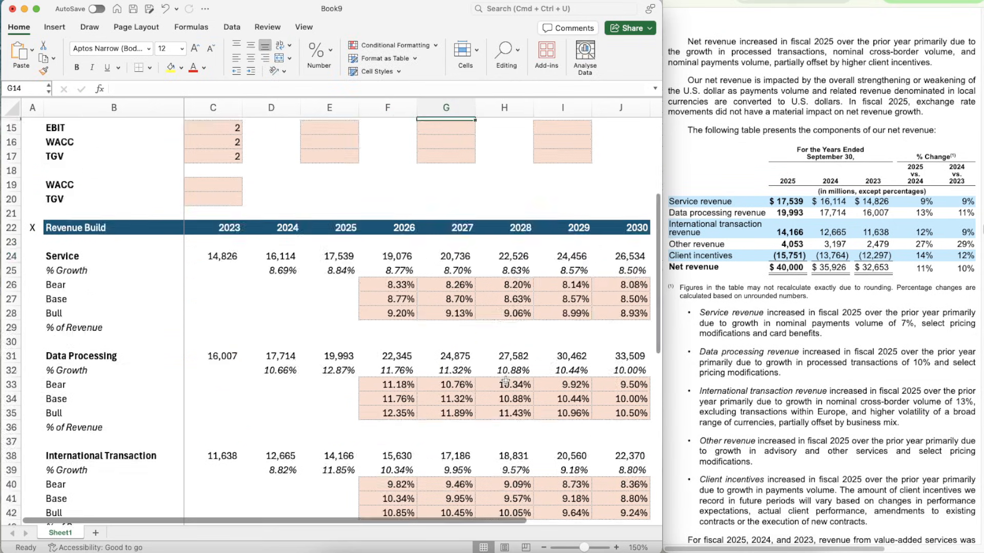
{"action": "scroll", "coordinate": [505, 380], "scroll_direction": "down", "scroll_amount": 5}
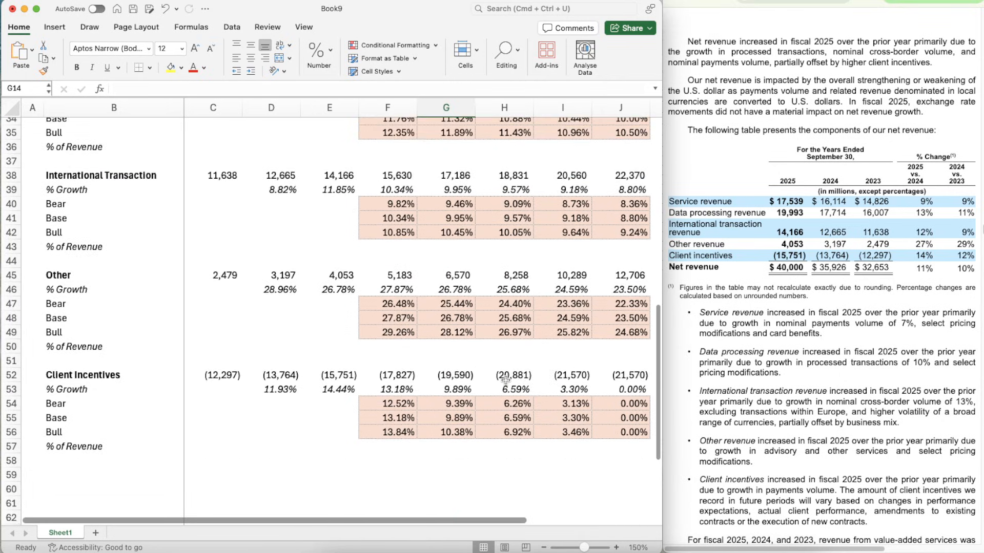
{"action": "scroll", "coordinate": [505, 380], "scroll_direction": "up", "scroll_amount": 11}
{"action": "scroll", "coordinate": [458, 322], "scroll_direction": "down", "scroll_amount": 1}
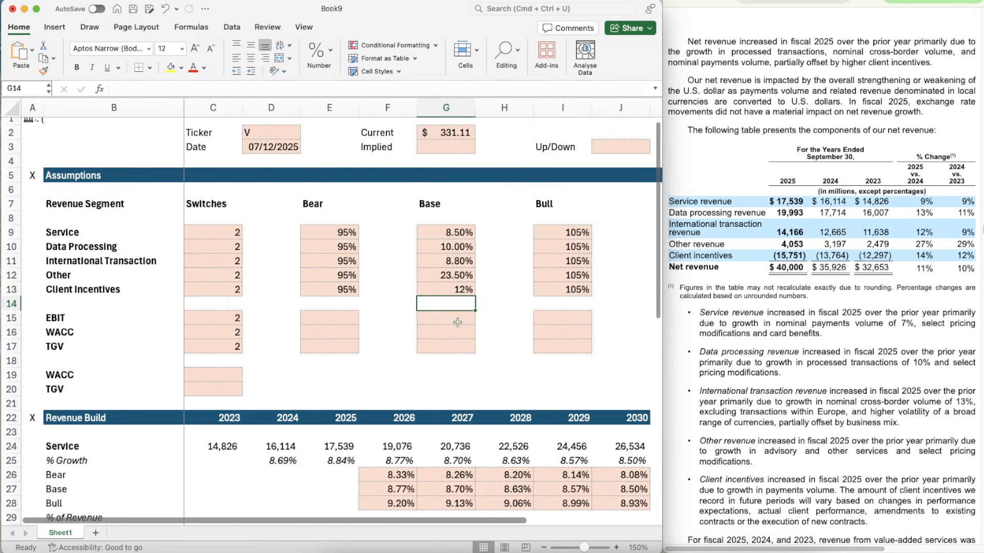
{"action": "left_click", "coordinate": [452, 269]}
{"action": "key", "text": "super+shift+c"}
{"action": "key", "text": "Down"}
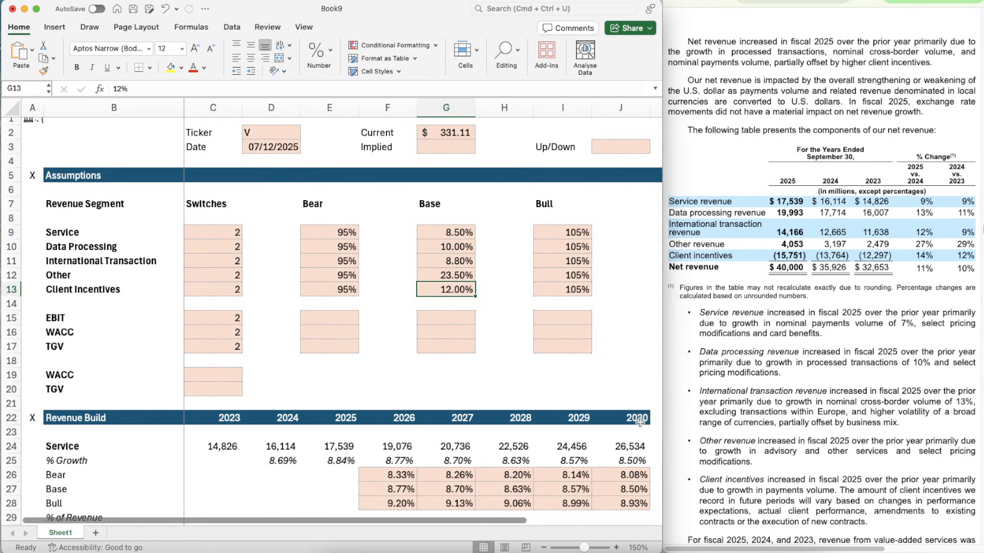
- Link the 2030 Base growth of Client Incentives in J55 to its assumption with =G13
{"action": "scroll", "coordinate": [639, 425], "scroll_direction": "down", "scroll_amount": 11}
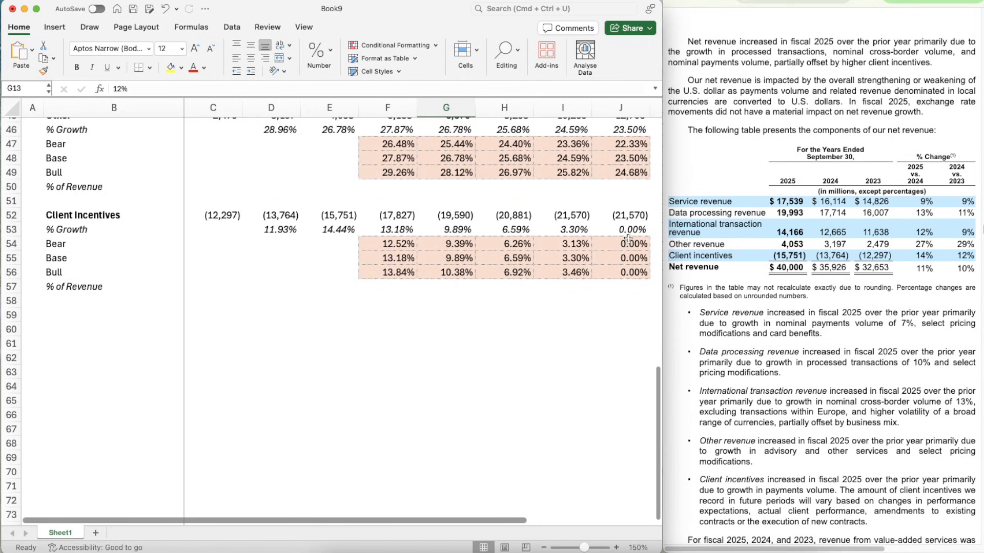
{"action": "left_click", "coordinate": [614, 258]}
{"action": "type", "text": "=G13"}
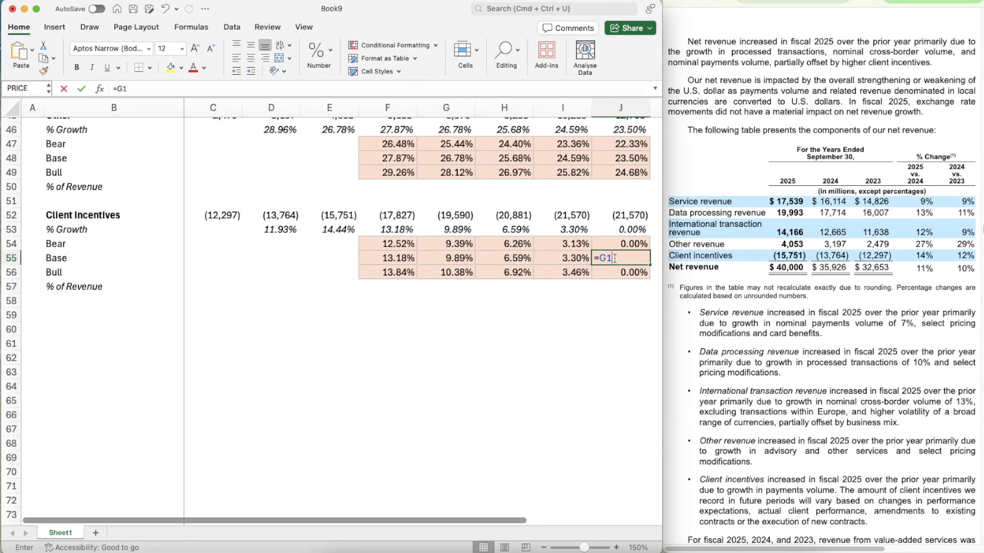
{"action": "key", "text": "Return"}
{"action": "key", "text": "Escape"}
- Change the 2026 Bear growth formula of Client Incentives in F54 to =F55*$E$13
{"action": "key", "text": "Left"}
{"action": "key", "text": "Left"}
{"action": "key", "text": "Left"}
{"action": "key", "text": "Left"}
{"action": "key", "text": "Left"}
{"action": "key", "text": "Up"}
{"action": "key", "text": "Up"}
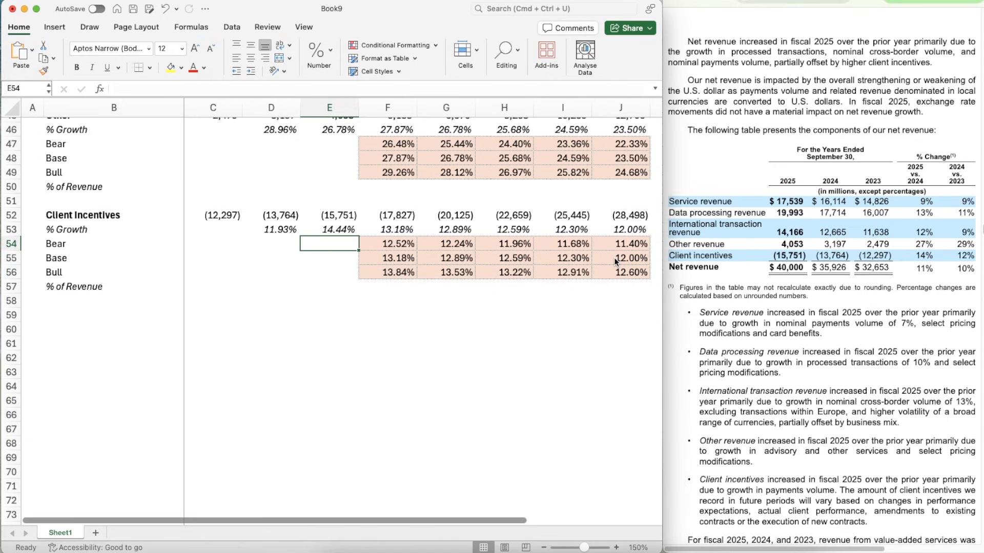
{"action": "key", "text": "Right"}
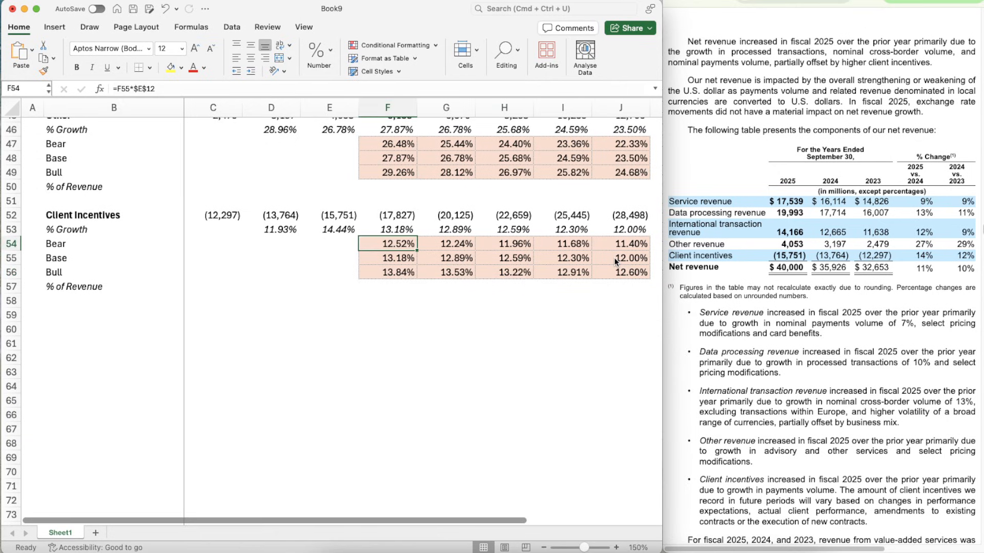
{"action": "left_click", "coordinate": [160, 92]}
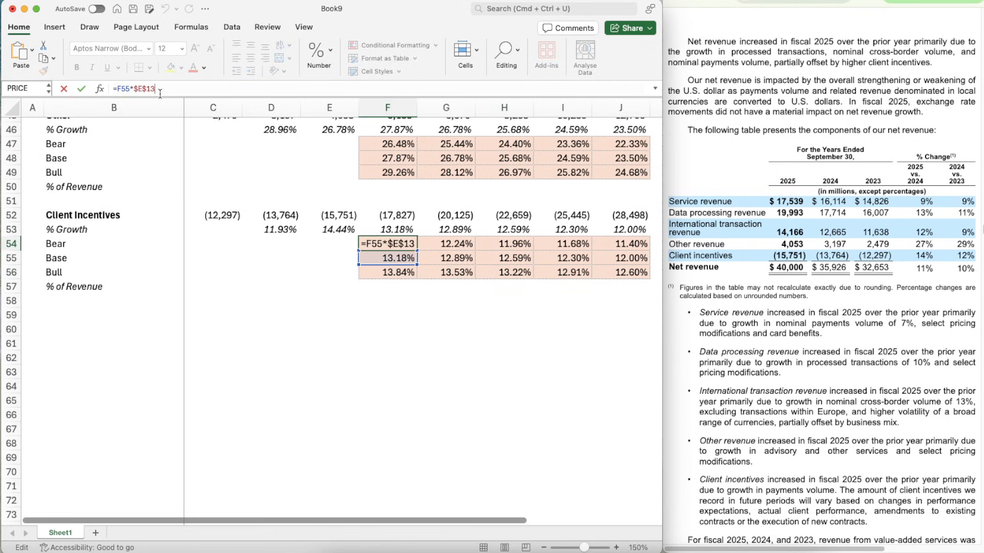
{"action": "key", "text": "ctrl+Return"}
- Copy the Client Incentives Bear growth formula from F54 across to J54
{"action": "key", "text": "super+c"}
{"action": "key", "text": "shift+Right"}
{"action": "key", "text": "shift+Right"}
{"action": "key", "text": "shift+Right"}
{"action": "key", "text": "shift+Right"}
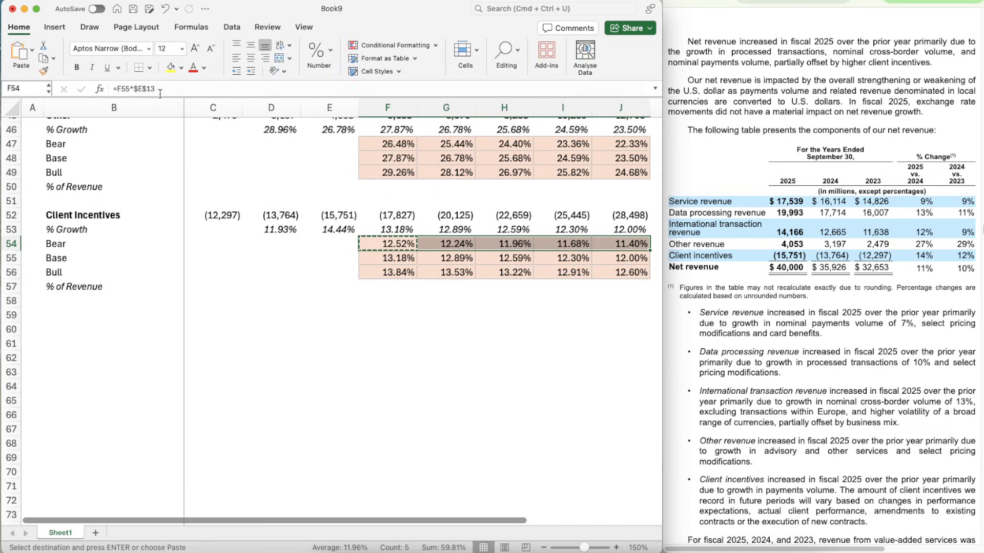
{"action": "key", "text": "Return"}
- Change the 2026 Bull growth formula of Client Incentives in F56 to =F55*$I$13
{"action": "key", "text": "Down"}
{"action": "left_click", "coordinate": [160, 89]}
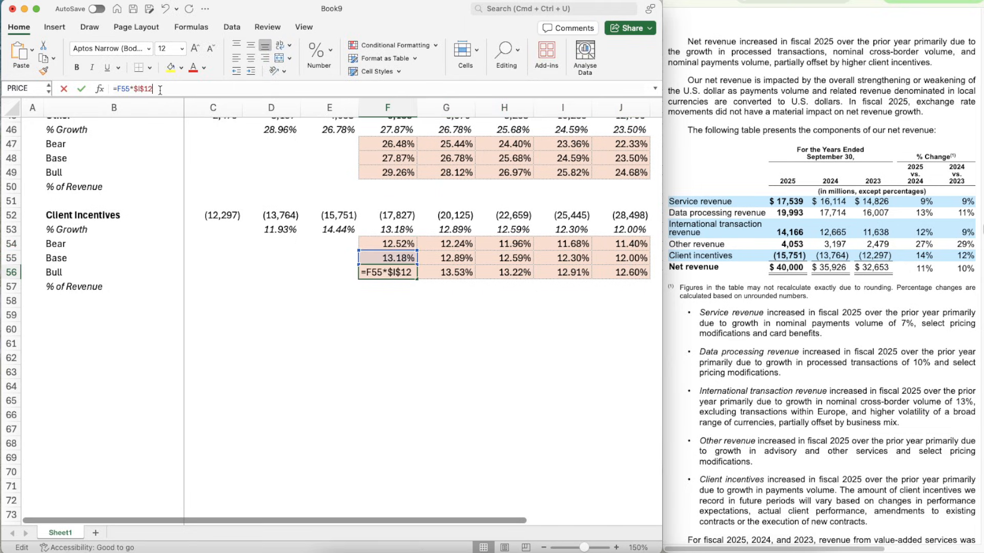
{"action": "type", "text": "3"}
{"action": "key", "text": "ctrl+Return"}
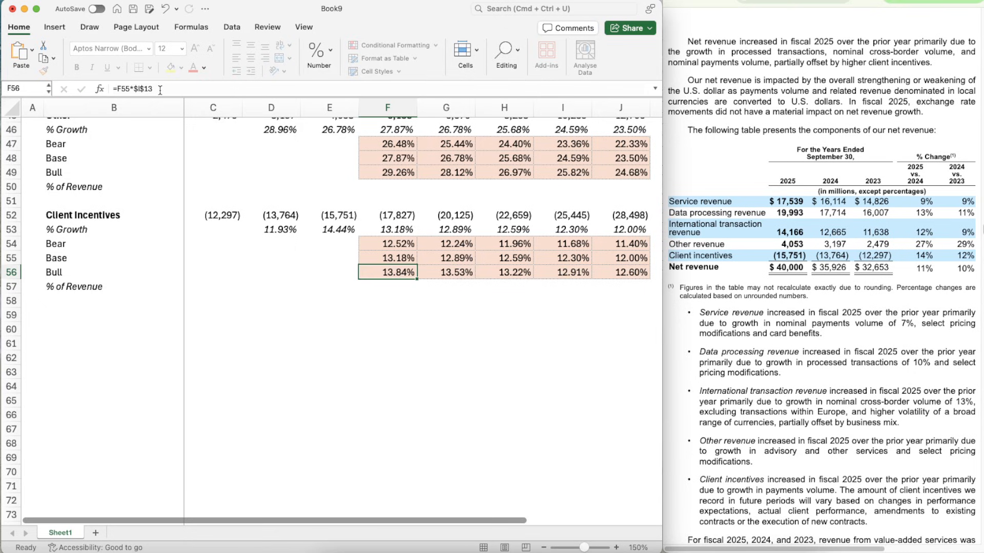
- Copy the Client Incentives Bull growth formula from F56 across to J56
{"action": "key", "text": "super+c"}
{"action": "key", "text": "shift+Right"}
{"action": "key", "text": "shift+Right"}
{"action": "key", "text": "shift+Right"}
{"action": "key", "text": "shift+Right"}
{"action": "key", "text": "super+v"}
- Point the Client Incentives growth formula in F53 to its own switch with =OFFSET(F53,$C$13,0)
{"action": "key", "text": "Up"}
{"action": "key", "text": "Up"}
{"action": "key", "text": "Up"}
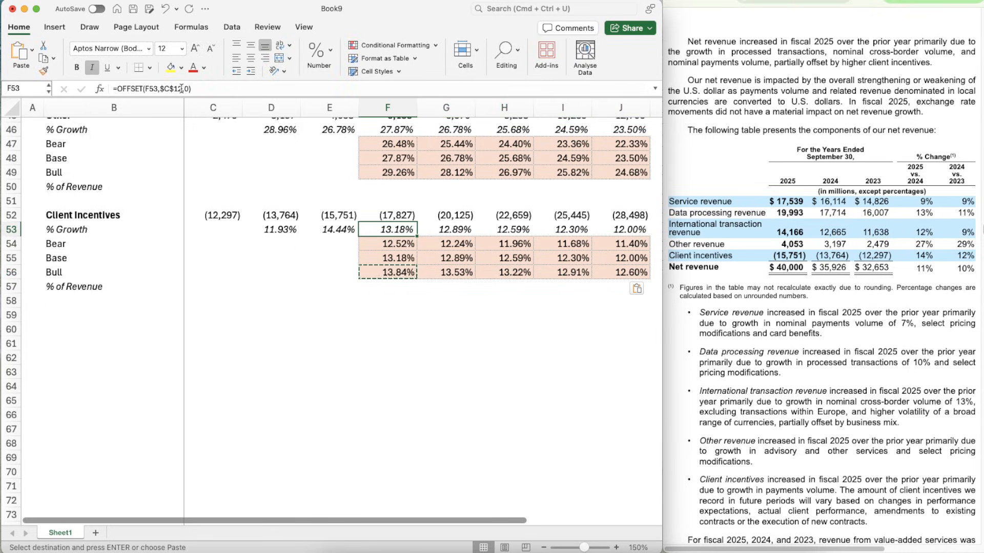
{"action": "left_click", "coordinate": [181, 88]}
{"action": "key", "text": "BackSpace"}
{"action": "type", "text": "3"}
{"action": "key", "text": "Return"}
{"action": "key", "text": "Up"}
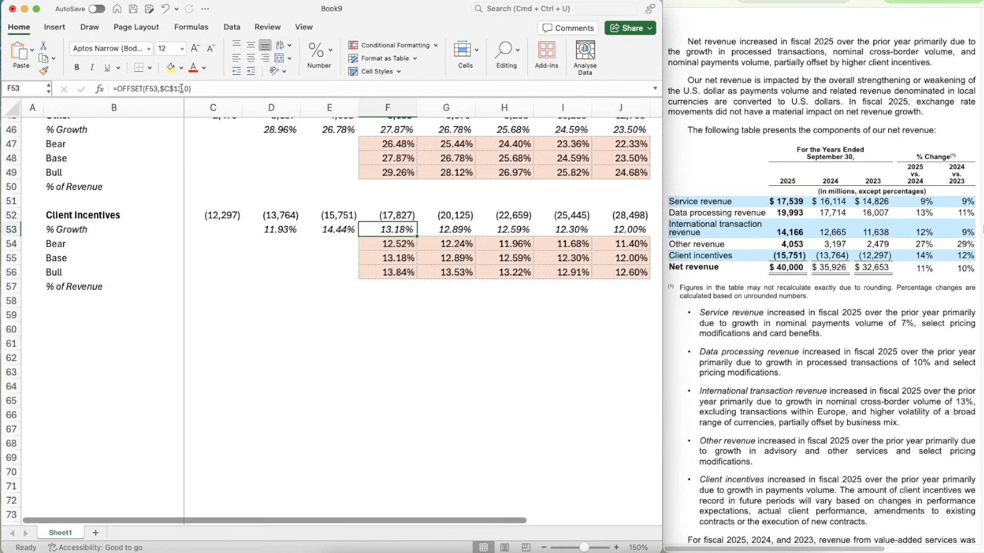
- Copy the switch-driven Client Incentives growth formula from F53 across to J53
{"action": "key", "text": "super+c"}
{"action": "key", "text": "shift+Right"}
{"action": "key", "text": "shift+Right"}
{"action": "key", "text": "shift+Right"}
{"action": "key", "text": "shift+Right"}
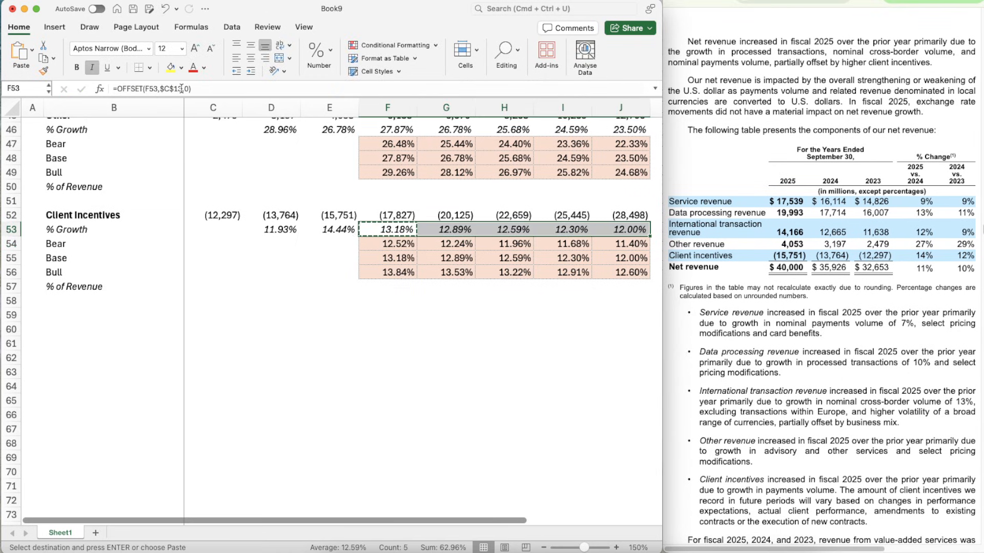
- Copy the 95% Bear multiplier of Client Incentives from E13 into its Bull assumption in I13
{"action": "scroll", "coordinate": [454, 295], "scroll_direction": "up", "scroll_amount": 15}
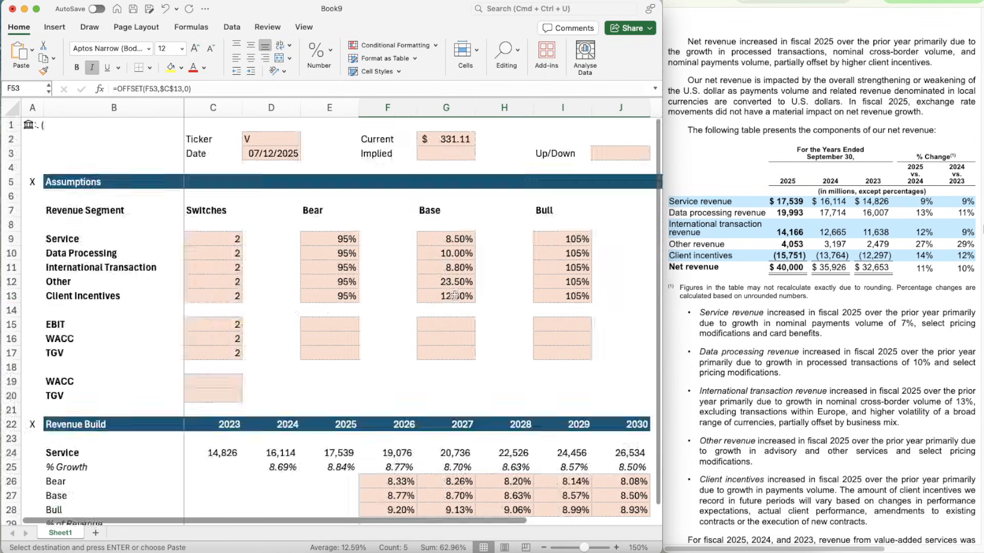
{"action": "scroll", "coordinate": [454, 295], "scroll_direction": "down", "scroll_amount": 1}
{"action": "left_click", "coordinate": [331, 287]}
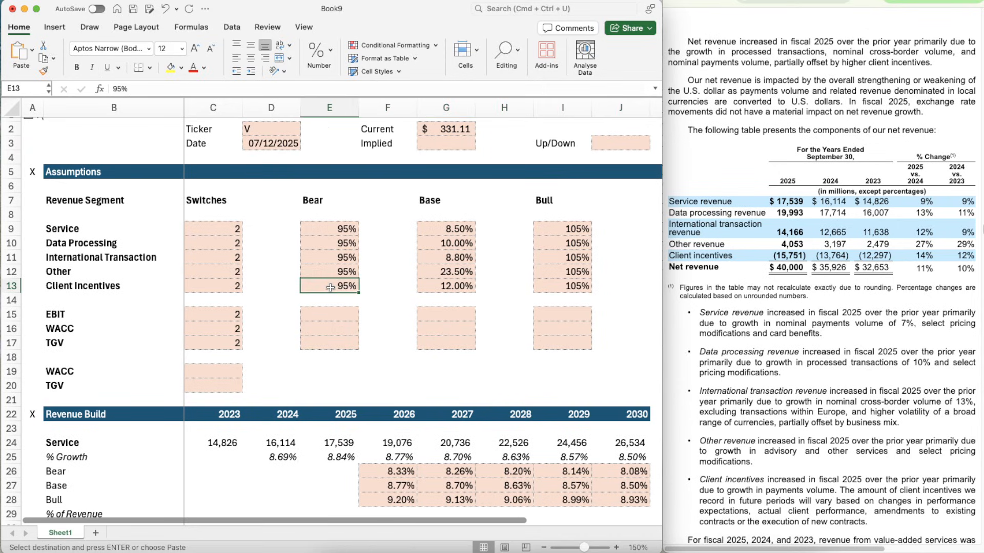
{"action": "key", "text": "super+c"}
{"action": "key", "text": "Right"}
{"action": "key", "text": "Right"}
{"action": "key", "text": "Right"}
{"action": "key", "text": "Right"}
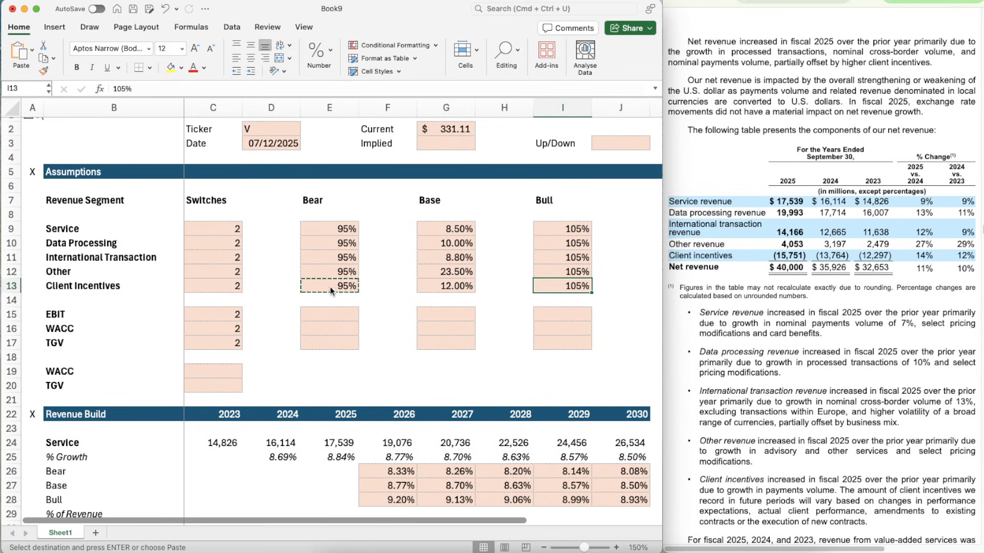
{"action": "key", "text": "super+v"}
- Set the Client Incentives Bear multiplier in E13 to 105% by copying the Bull value from I12
{"action": "key", "text": "Up"}
{"action": "key", "text": "super+c"}
{"action": "key", "text": "Down"}
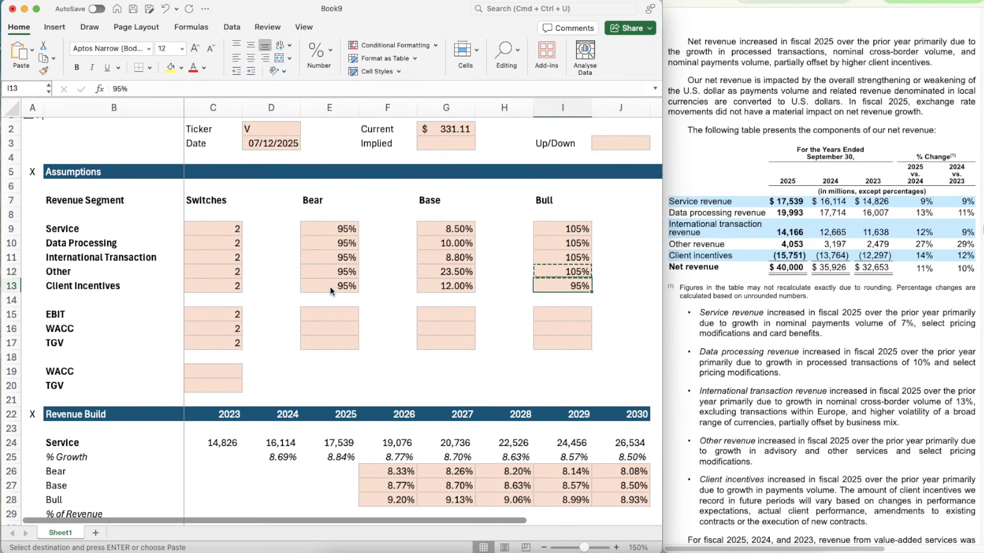
{"action": "key", "text": "Left"}
{"action": "key", "text": "Left"}
{"action": "key", "text": "Left"}
{"action": "key", "text": "Left"}
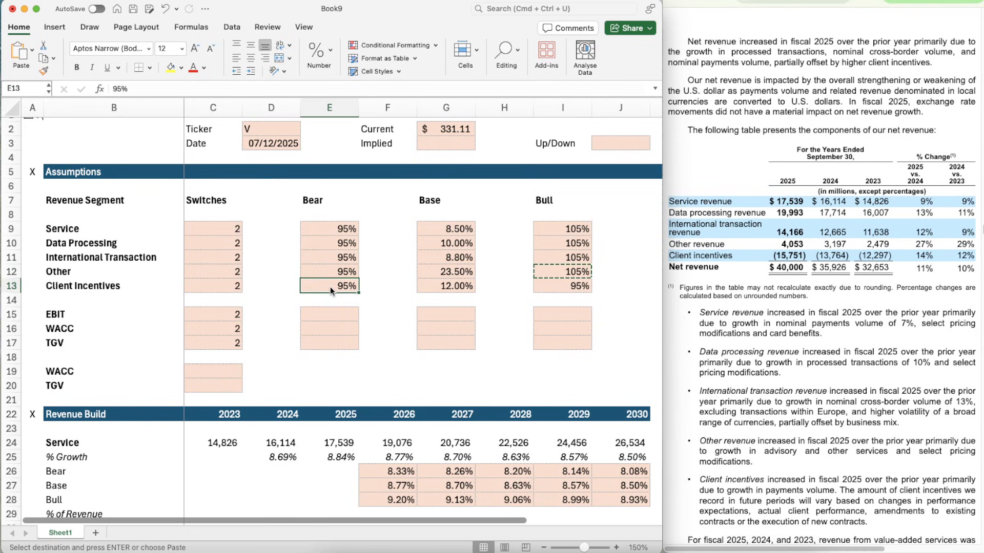
{"action": "key", "text": "super+v"}
- Compare the swapped Bear and Bull multipliers with the Client Incentives growth rates in the revenue build
{"action": "scroll", "coordinate": [476, 354], "scroll_direction": "down", "scroll_amount": 5}
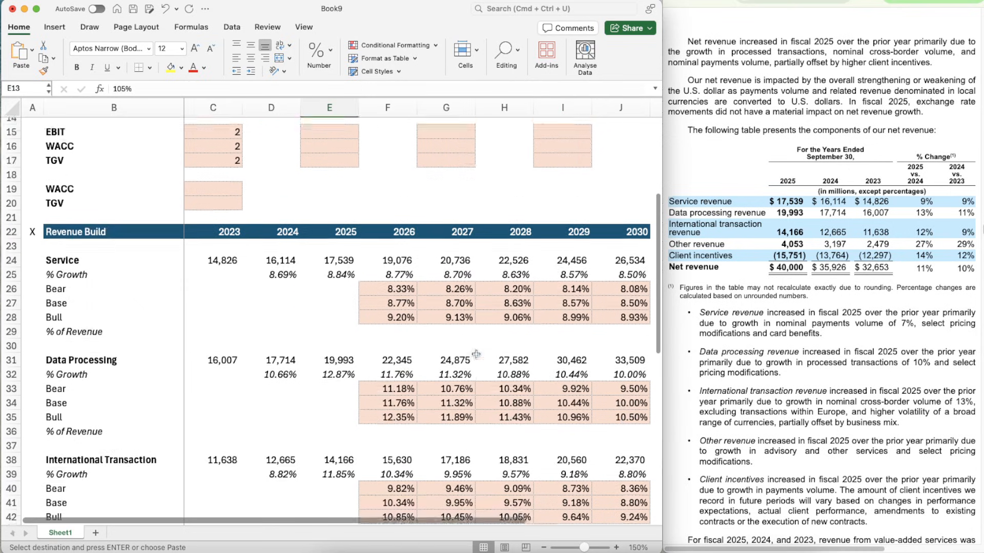
{"action": "scroll", "coordinate": [476, 354], "scroll_direction": "up", "scroll_amount": 3}
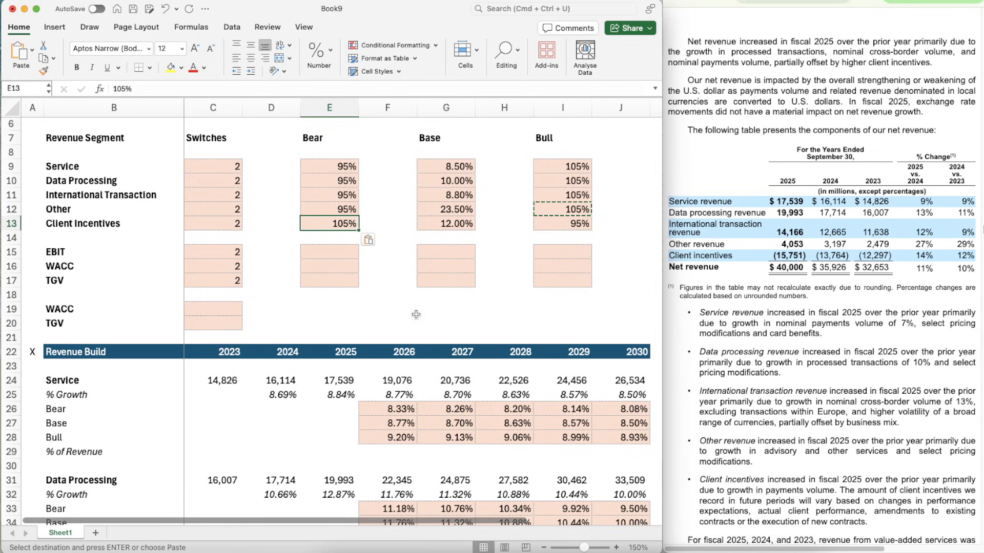
{"action": "scroll", "coordinate": [416, 315], "scroll_direction": "down", "scroll_amount": 3}
{"action": "scroll", "coordinate": [416, 317], "scroll_direction": "up", "scroll_amount": 5}
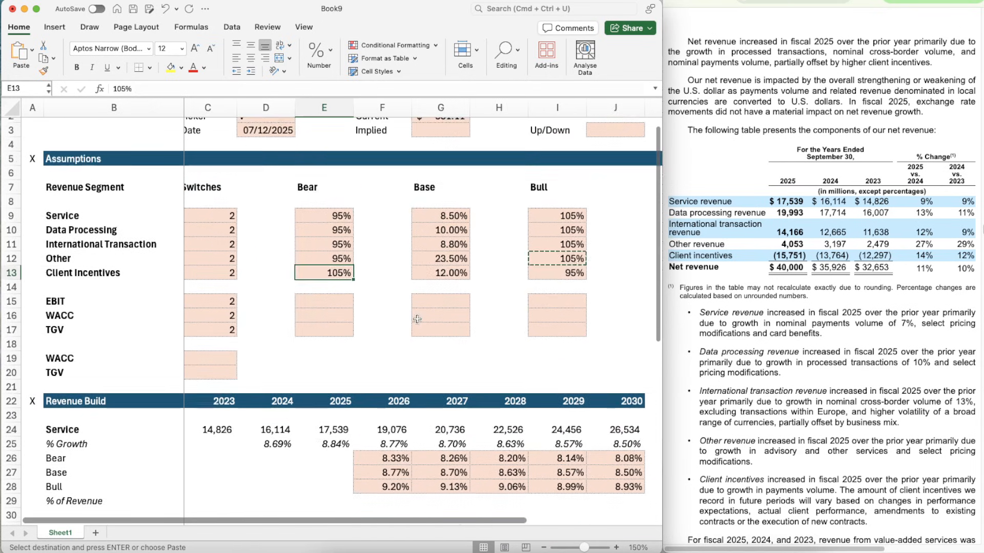
{"action": "scroll", "coordinate": [611, 293], "scroll_direction": "down", "scroll_amount": 1}
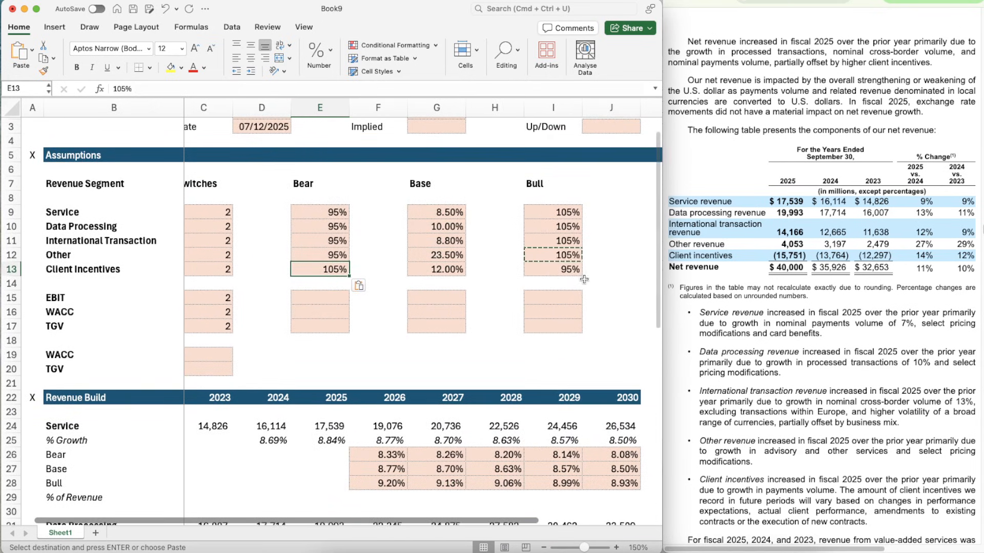
{"action": "scroll", "coordinate": [582, 317], "scroll_direction": "down", "scroll_amount": 10}
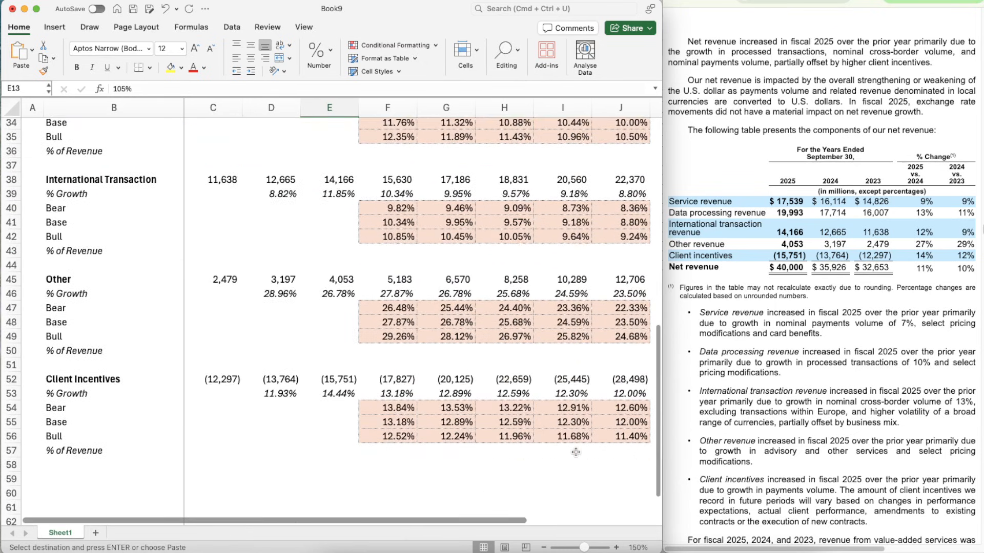
{"action": "scroll", "coordinate": [575, 452], "scroll_direction": "down", "scroll_amount": 1}
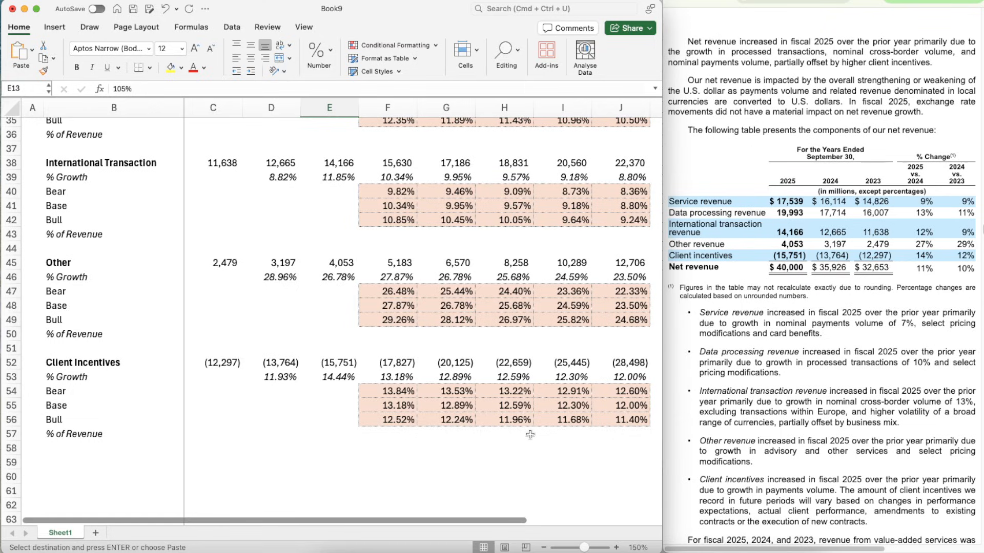
- Add a thin solid top border across B59:J59 beneath the Client Incentives block
{"action": "scroll", "coordinate": [414, 451], "scroll_direction": "down", "scroll_amount": 6}
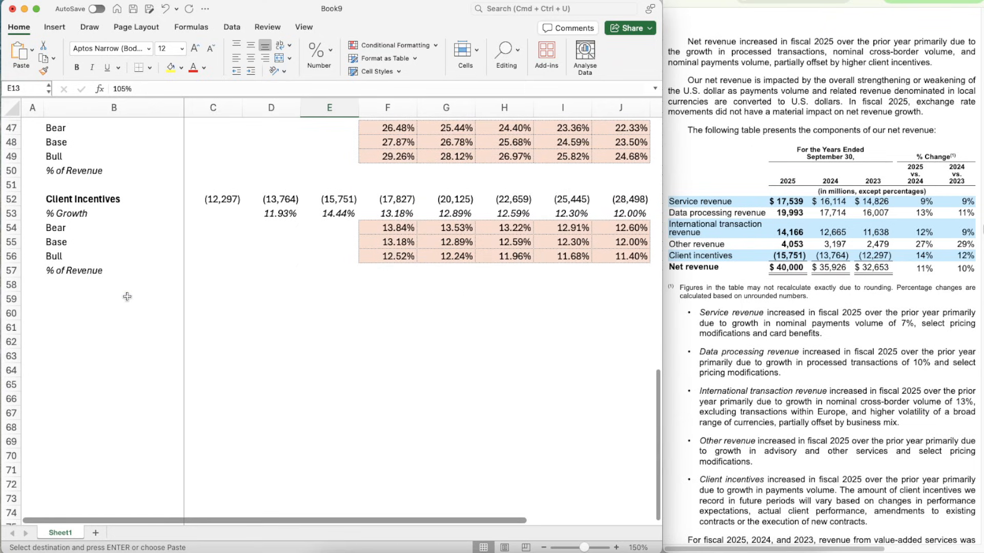
{"action": "left_click", "coordinate": [127, 297]}
{"action": "key", "text": "shift+Right"}
{"action": "key", "text": "shift+Right"}
{"action": "key", "text": "shift+Right"}
{"action": "key", "text": "shift+Right"}
{"action": "key", "text": "shift+Right"}
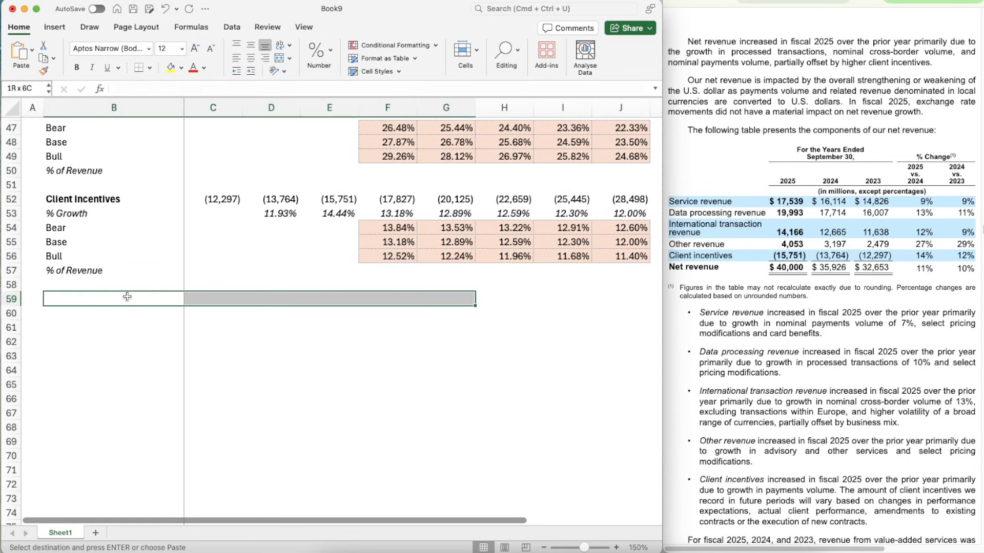
{"action": "key", "text": "shift+Right"}
{"action": "key", "text": "shift+Right"}
{"action": "key", "text": "shift+Right"}
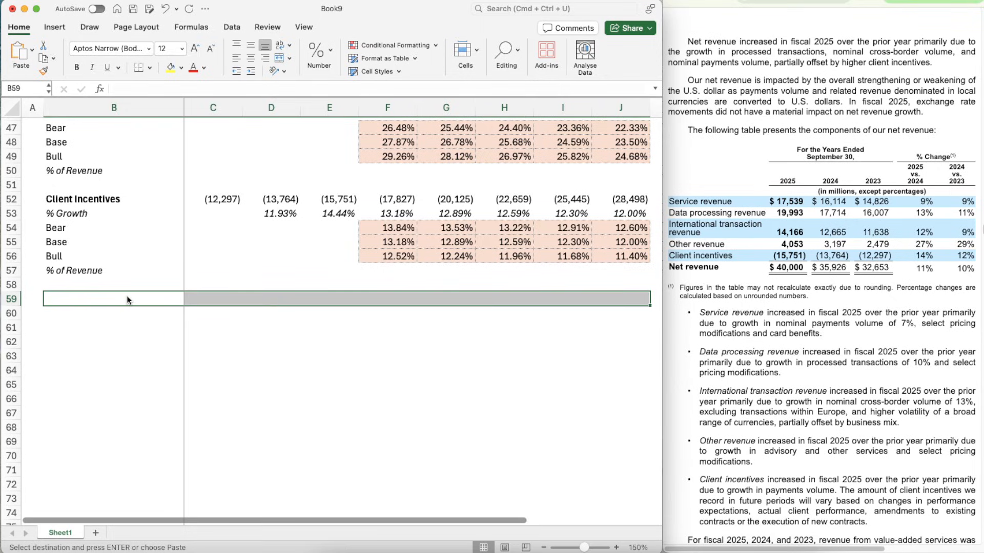
{"action": "key", "text": "super+1"}
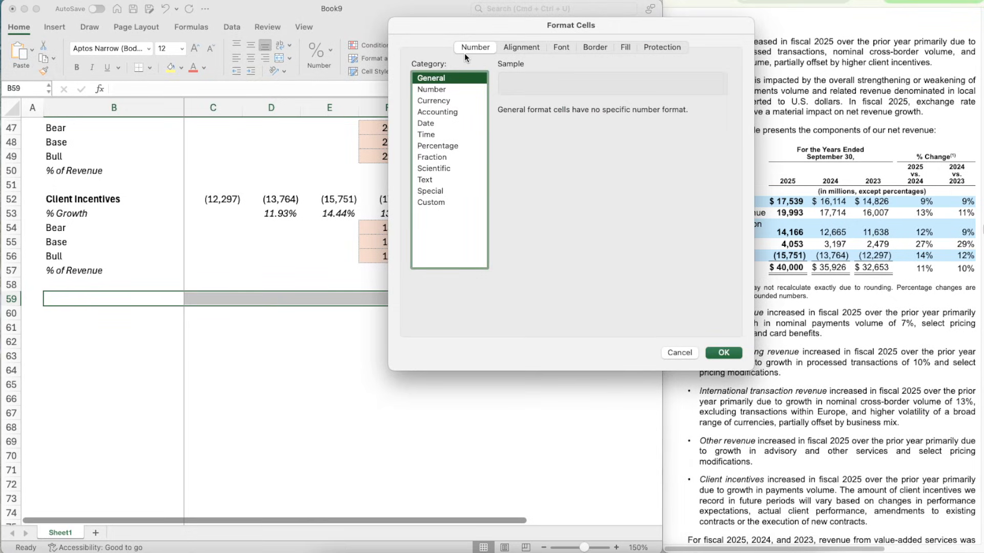
{"action": "left_click", "coordinate": [446, 90]}
{"action": "left_click", "coordinate": [592, 46]}
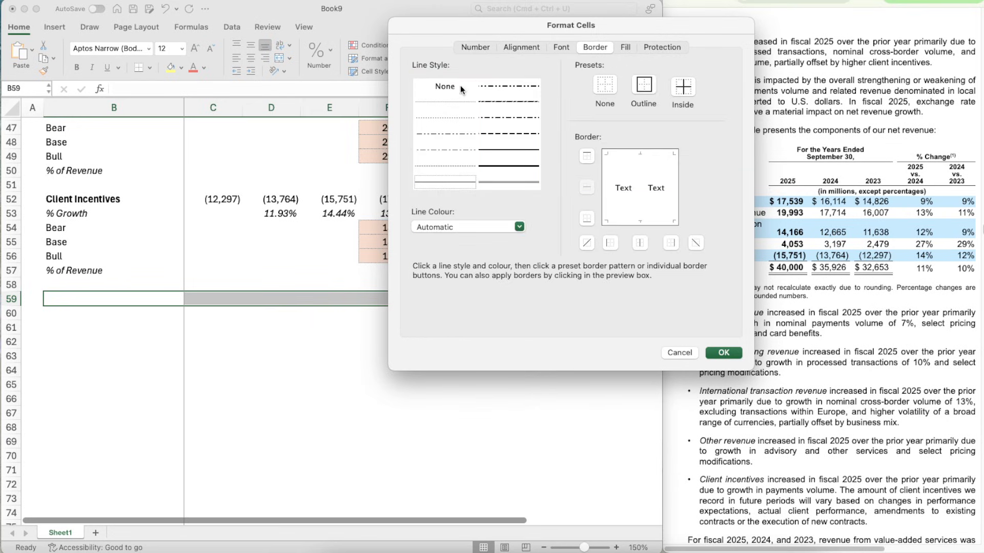
{"action": "left_click", "coordinate": [461, 181]}
{"action": "left_click", "coordinate": [583, 156]}
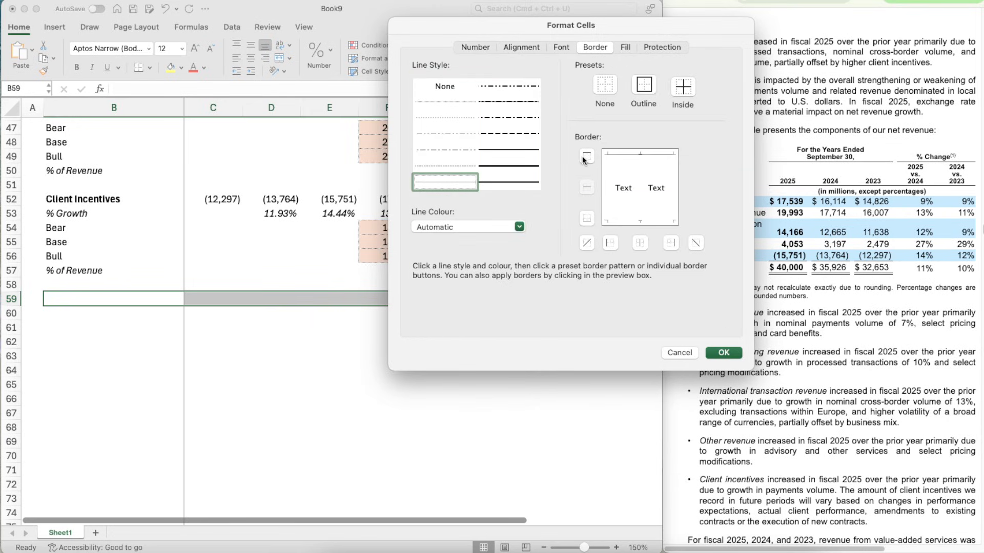
{"action": "left_click", "coordinate": [724, 353]}
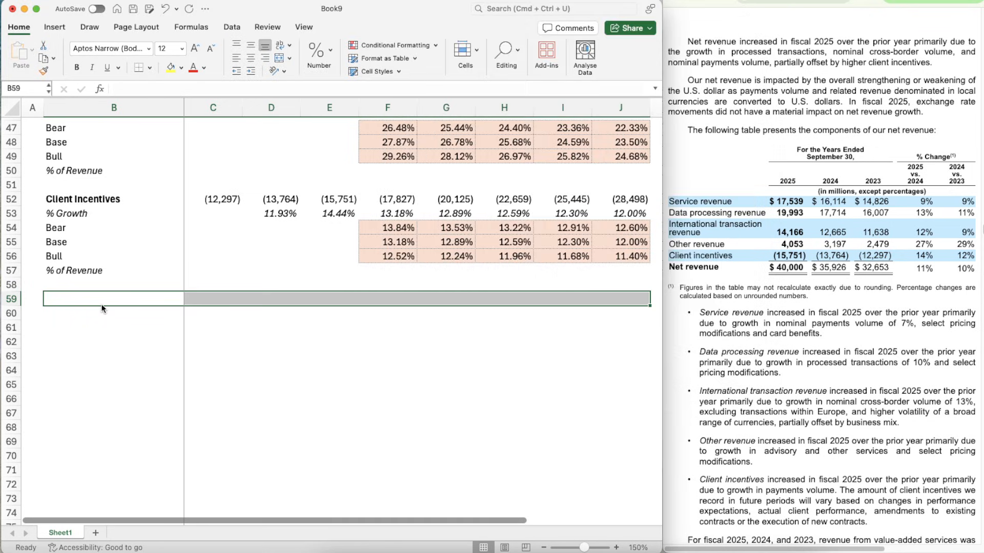
- Enter the label Total Revenue in B60 and make it bold
{"action": "left_click", "coordinate": [98, 313]}
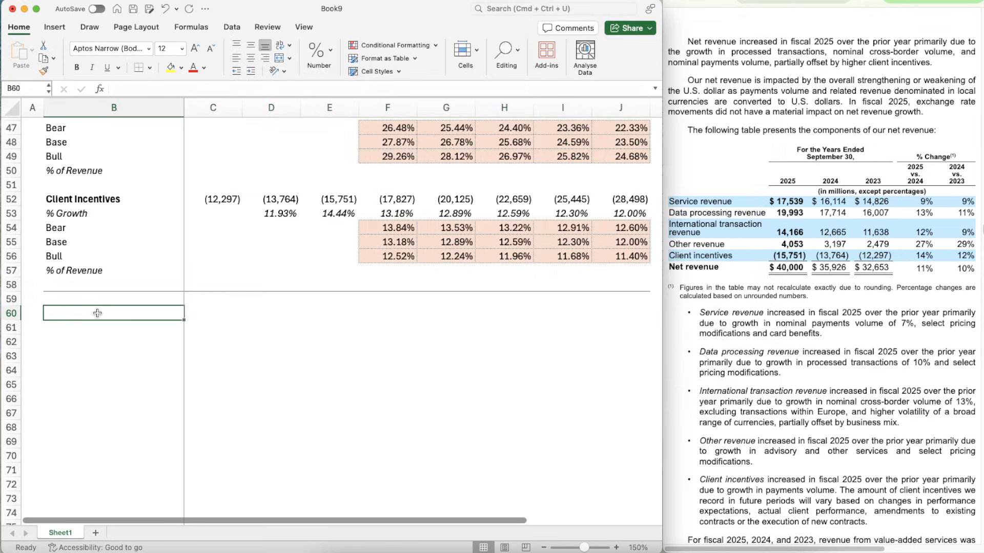
{"action": "type", "text": "Total R"}
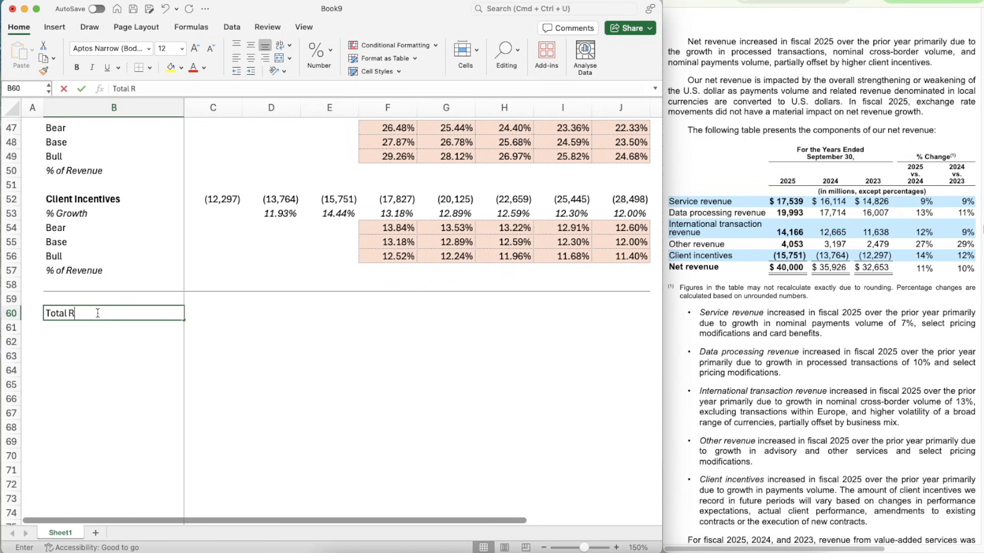
{"action": "type", "text": "evenue"}
{"action": "key", "text": "Return"}
{"action": "left_click", "coordinate": [97, 313]}
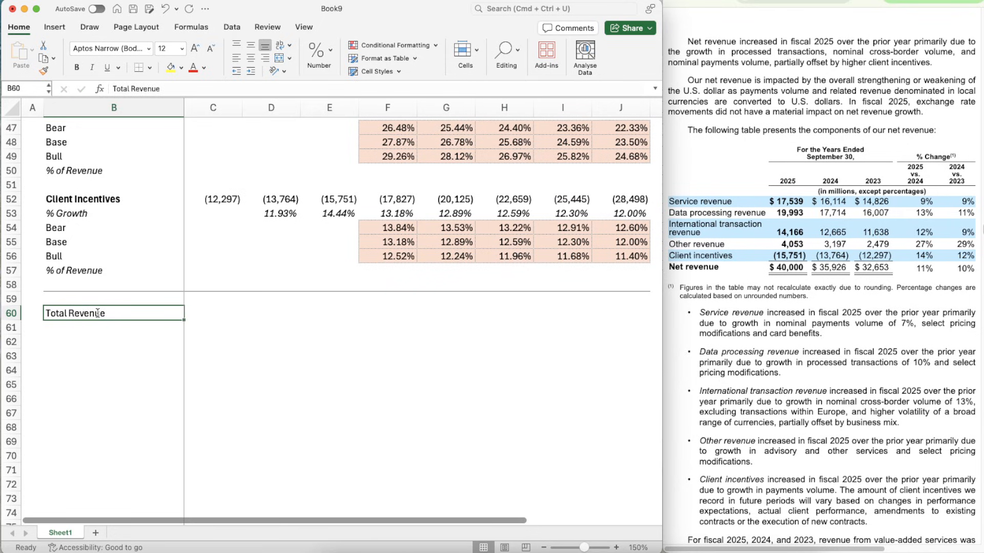
{"action": "key", "text": "super+b"}
- Start a SUM formula in C60 for Total Revenue with Client Incentives (C52) and Other (C45) as arguments
{"action": "key", "text": "Right"}
{"action": "key", "text": "Right"}
{"action": "scroll", "coordinate": [514, 456], "scroll_direction": "down", "scroll_amount": 5}
{"action": "scroll", "coordinate": [514, 455], "scroll_direction": "up", "scroll_amount": 4}
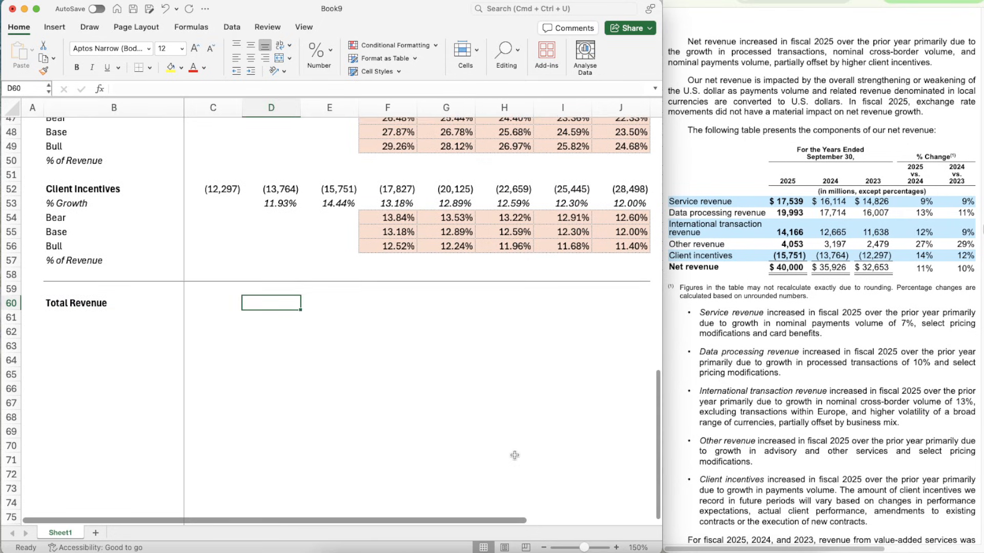
{"action": "key", "text": "Left"}
{"action": "type", "text": "=su"}
{"action": "key", "text": "Tab"}
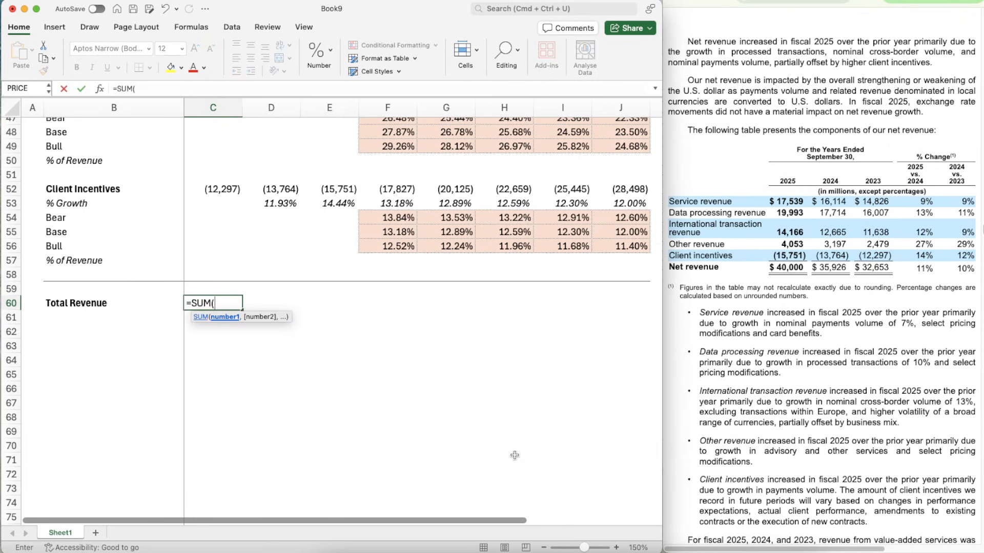
{"action": "key", "text": "super+Up"}
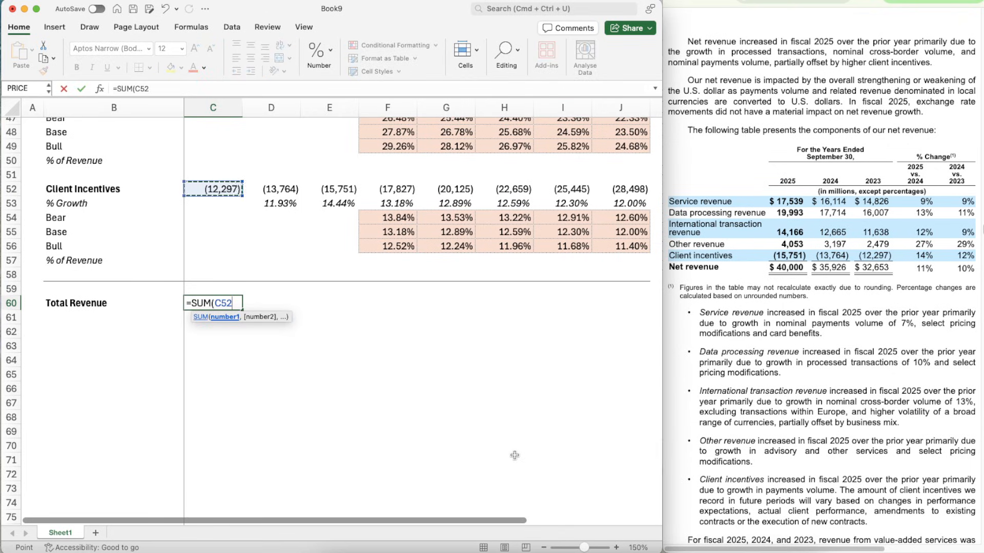
{"action": "type", "text": ","}
{"action": "key", "text": "super+Up"}
{"action": "key", "text": "super+Up"}
{"action": "key", "text": "super+Up"}
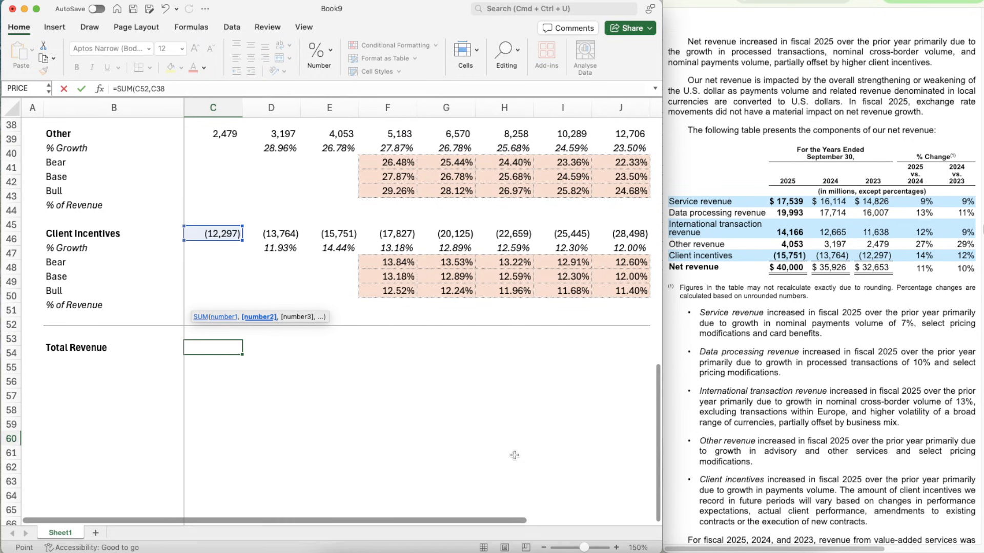
{"action": "key", "text": "super+Down"}
- Add International Transaction (C38) and Data Processing (C31) as further arguments of the Total Revenue sum
{"action": "type", "text": ","}
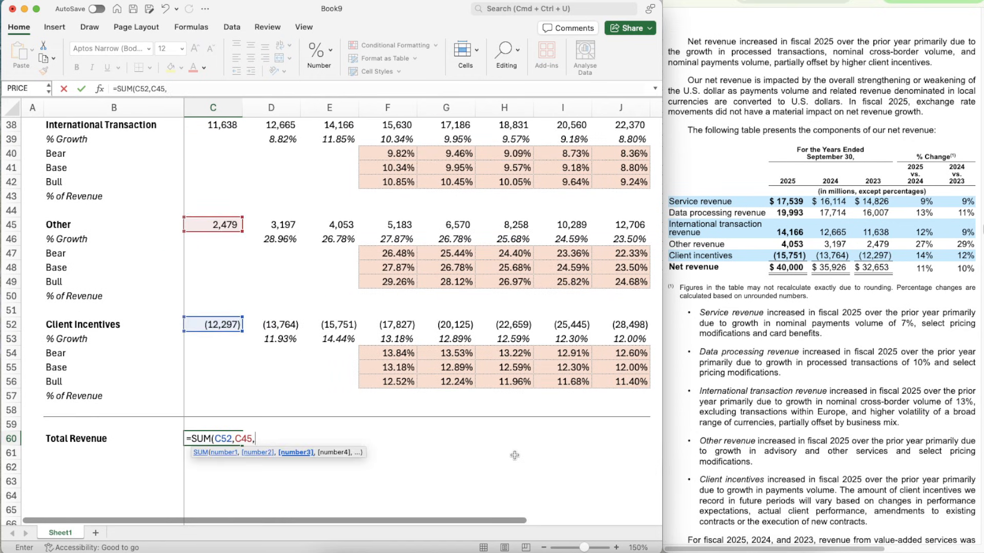
{"action": "key", "text": "super+Up"}
{"action": "key", "text": "super+Up"}
{"action": "key", "text": "super+Up"}
{"action": "type", "text": ","}
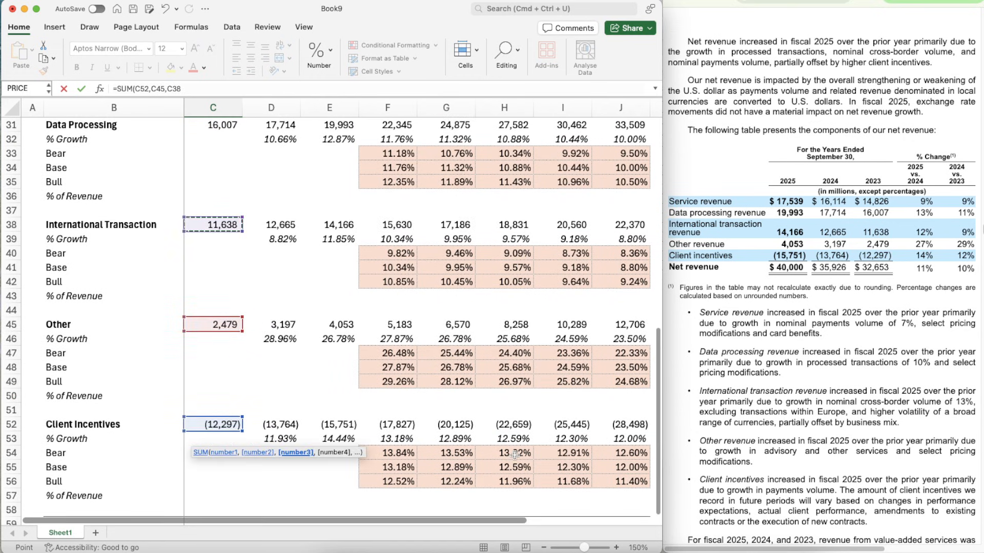
{"action": "key", "text": "super+Up"}
{"action": "key", "text": "super+Up"}
{"action": "key", "text": "super+Up"}
{"action": "key", "text": "super+Up"}
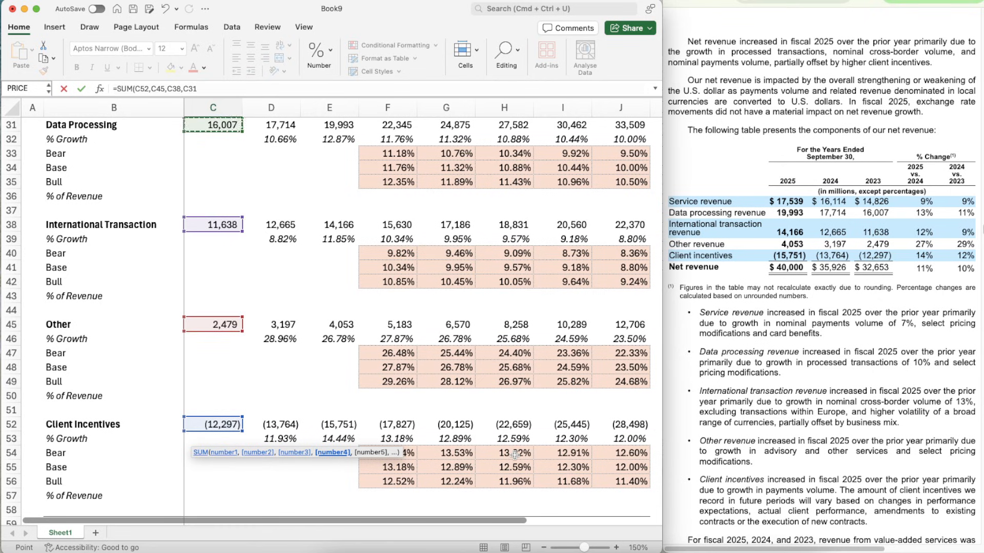
- Add Service (C24) to complete C60 as =SUM(C52,C45,C38,C31,C24,) and make the cell bold
{"action": "type", "text": ","}
{"action": "key", "text": "super+Up"}
{"action": "key", "text": "super+Up"}
{"action": "key", "text": "super+Up"}
{"action": "key", "text": "super+Up"}
{"action": "key", "text": "super+Up"}
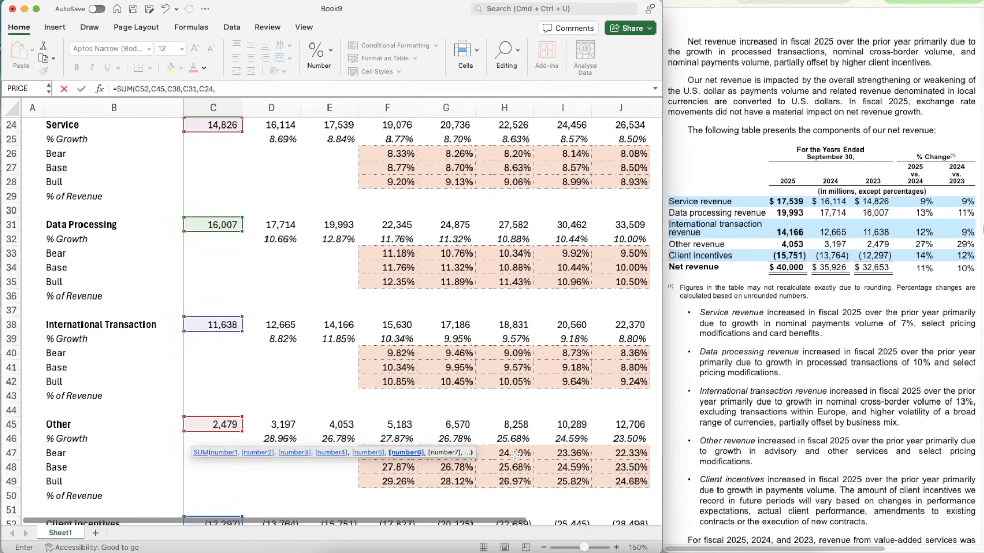
{"action": "type", "text": ","}
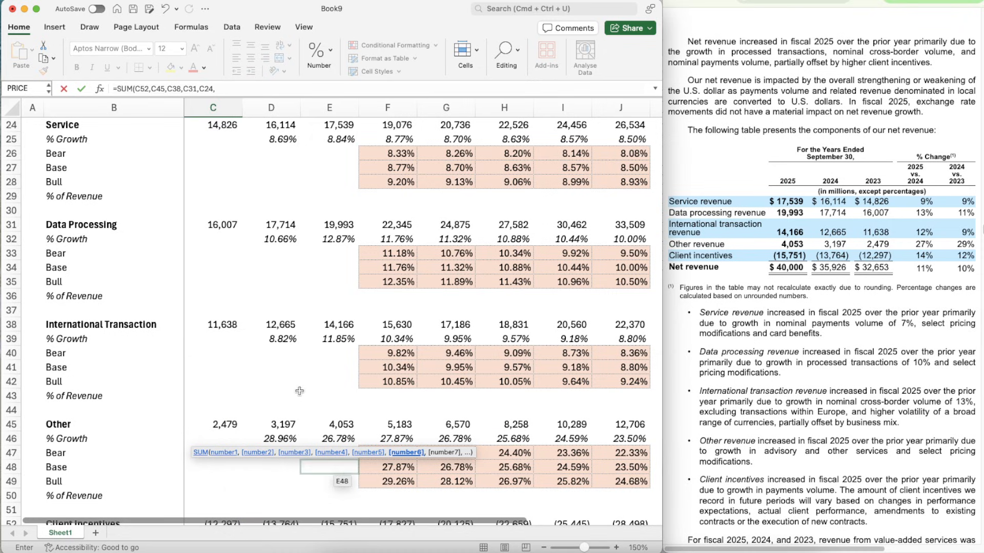
{"action": "scroll", "coordinate": [294, 346], "scroll_direction": "up", "scroll_amount": 3}
{"action": "scroll", "coordinate": [294, 345], "scroll_direction": "down", "scroll_amount": 4}
{"action": "scroll", "coordinate": [294, 345], "scroll_direction": "down", "scroll_amount": 3}
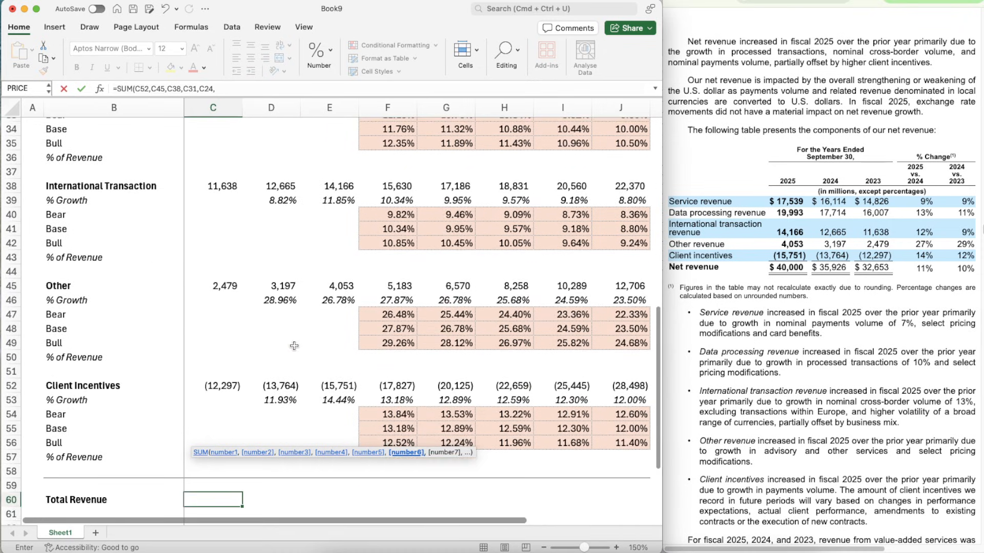
{"action": "left_click", "coordinate": [228, 89]}
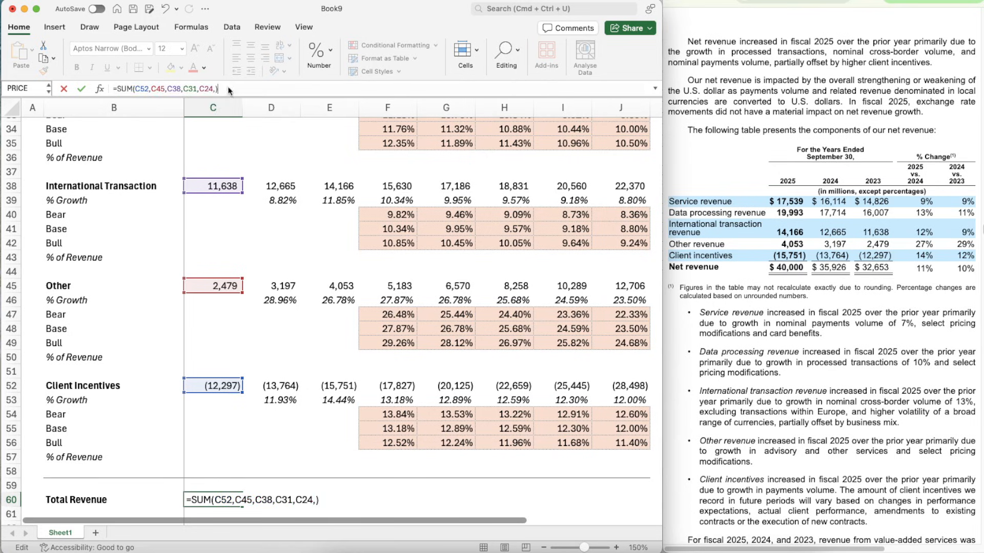
{"action": "key", "text": "Return"}
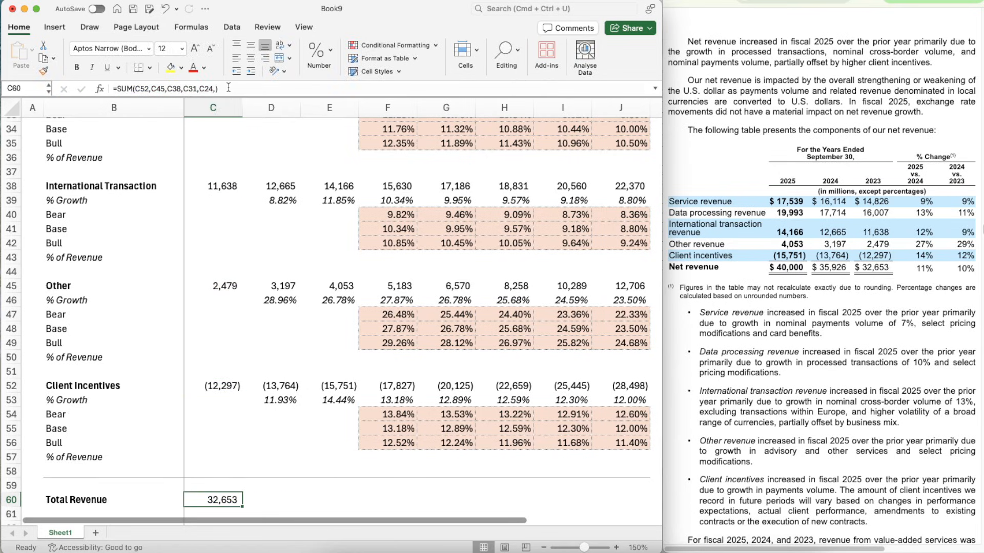
{"action": "key", "text": "super+b"}
{"action": "scroll", "coordinate": [358, 319], "scroll_direction": "down", "scroll_amount": 4}
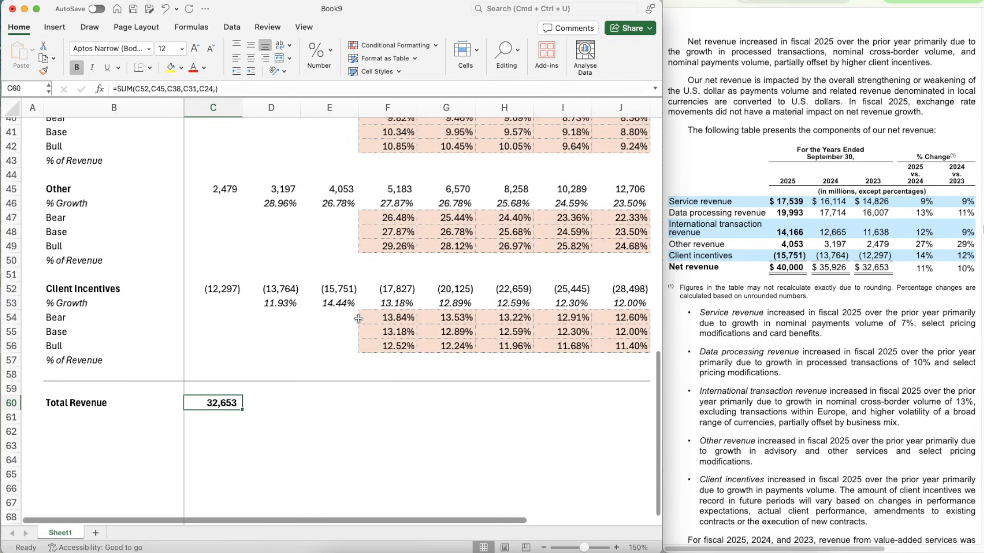
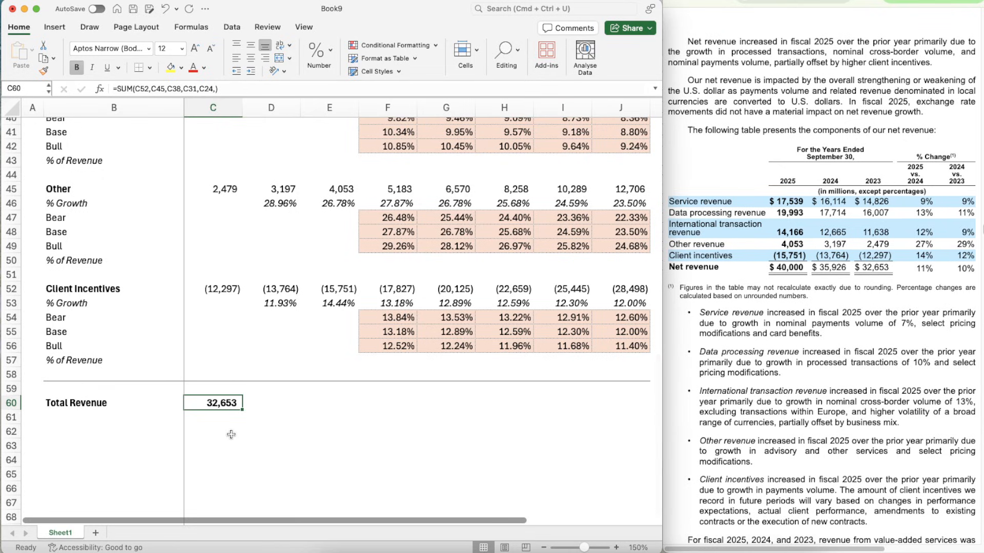
- Copy the Total Revenue sum from C60 across the row through J60
{"action": "key", "text": "super+c"}
{"action": "key", "text": "shift+Right"}
{"action": "key", "text": "shift+Right"}
{"action": "key", "text": "shift+Right"}
{"action": "key", "text": "shift+Right"}
{"action": "key", "text": "shift+Right"}
{"action": "key", "text": "shift+Right"}
{"action": "key", "text": "shift+Right"}
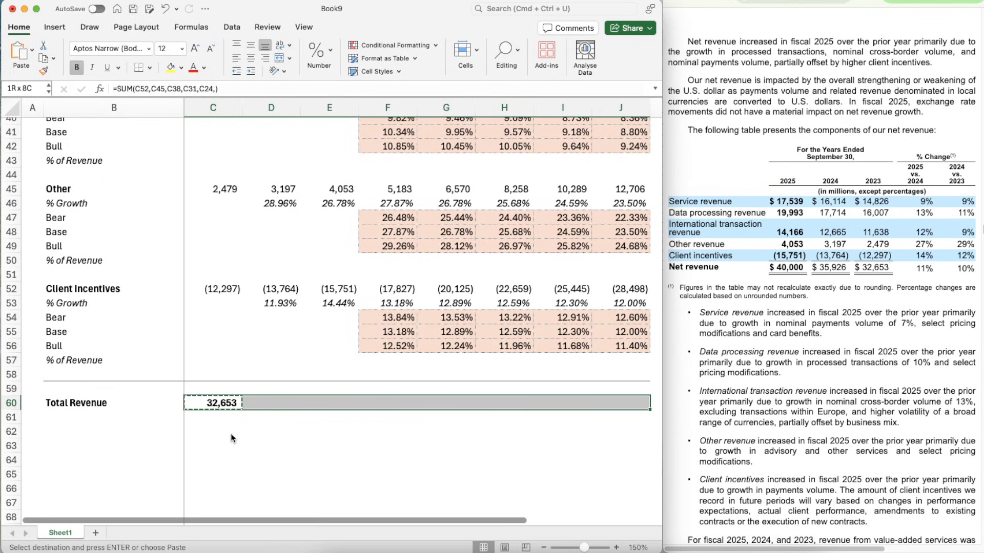
{"action": "key", "text": "super+v"}
- Copy the growth formula from D53 into D61:J61 beneath Total Revenue
{"action": "key", "text": "Right"}
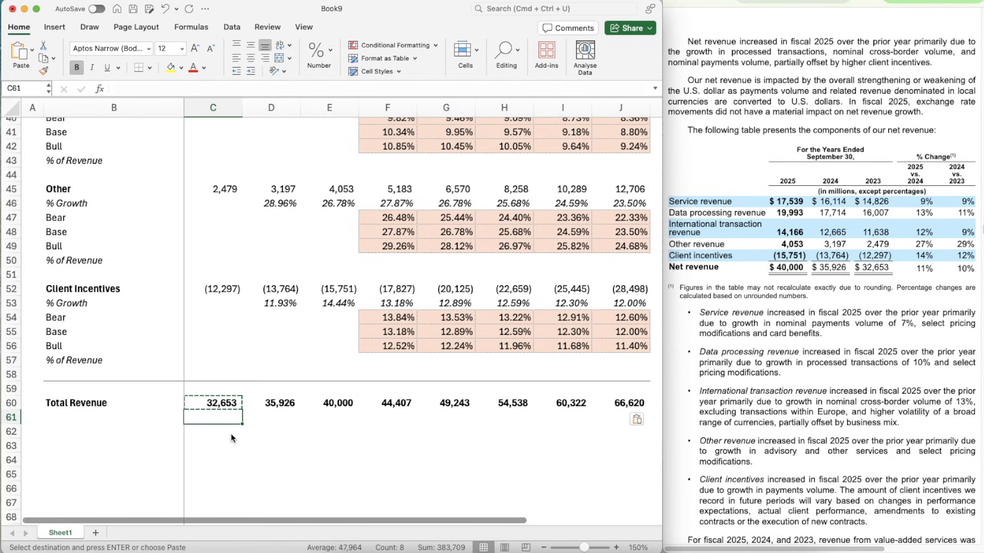
{"action": "key", "text": "Up"}
{"action": "key", "text": "Up"}
{"action": "key", "text": "Up"}
{"action": "key", "text": "Up"}
{"action": "key", "text": "Up"}
{"action": "key", "text": "Up"}
{"action": "key", "text": "Up"}
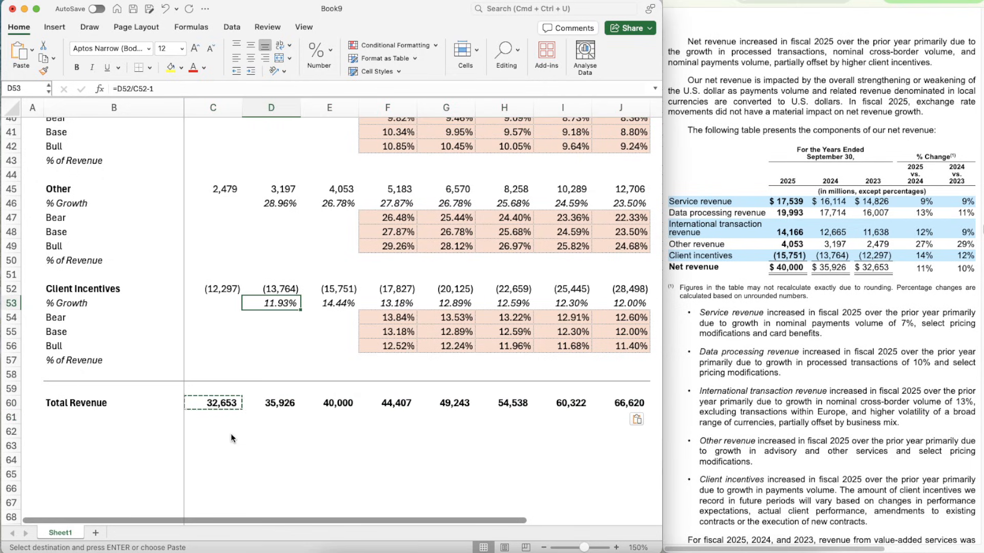
{"action": "key", "text": "super+c"}
{"action": "key", "text": "Down"}
{"action": "key", "text": "Down"}
{"action": "key", "text": "Down"}
{"action": "key", "text": "Down"}
{"action": "key", "text": "Down"}
{"action": "key", "text": "Down"}
{"action": "key", "text": "Down"}
{"action": "key", "text": "Down"}
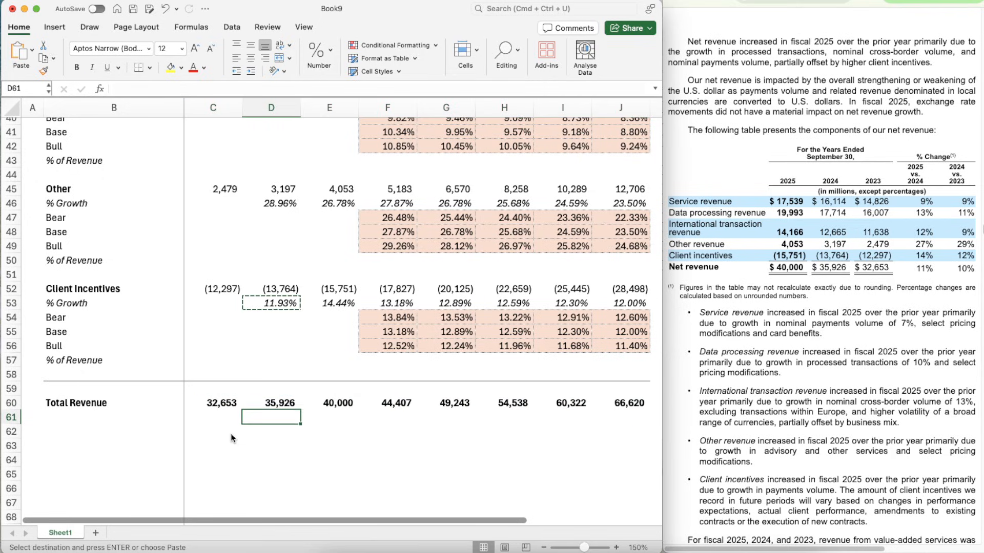
{"action": "key", "text": "shift+Right"}
{"action": "key", "text": "shift+Right"}
{"action": "key", "text": "shift+Right"}
{"action": "key", "text": "shift+Right"}
{"action": "key", "text": "shift+Right"}
{"action": "key", "text": "shift+Right"}
{"action": "key", "text": "shift+Right"}
{"action": "key", "text": "shift+Left"}
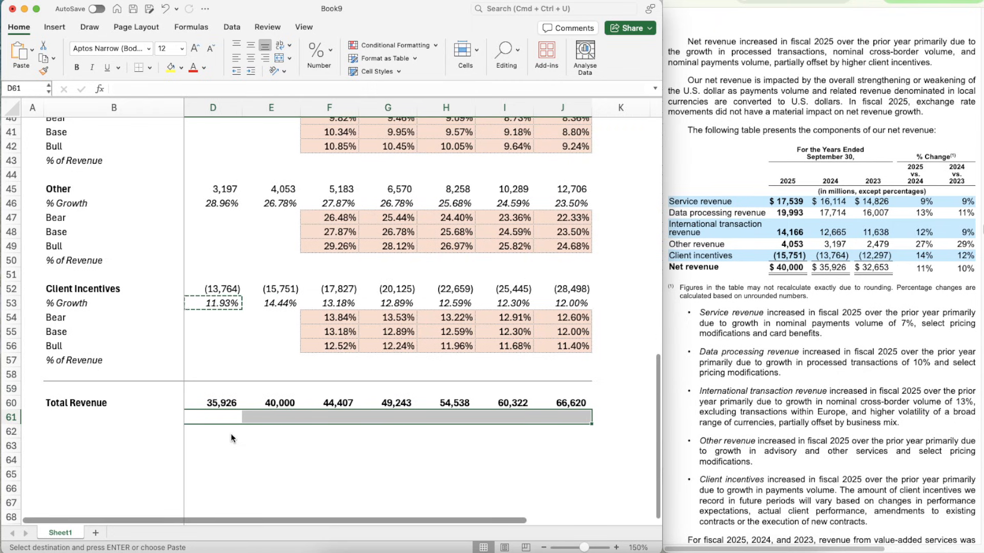
{"action": "key", "text": "super+v"}
{"action": "scroll", "coordinate": [369, 468], "scroll_direction": "left", "scroll_amount": 2}
{"action": "scroll", "coordinate": [370, 467], "scroll_direction": "down", "scroll_amount": 10}
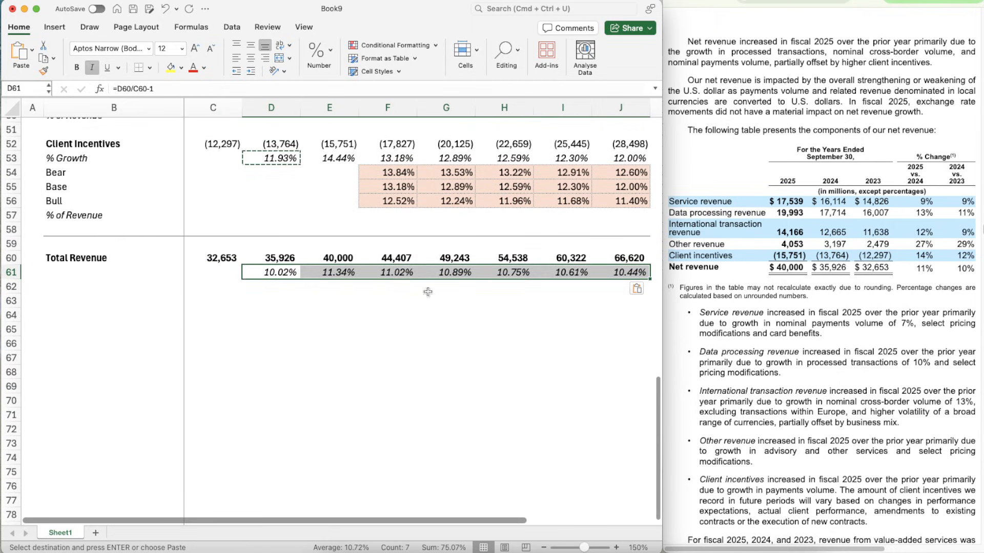
{"action": "key", "text": "Escape"}
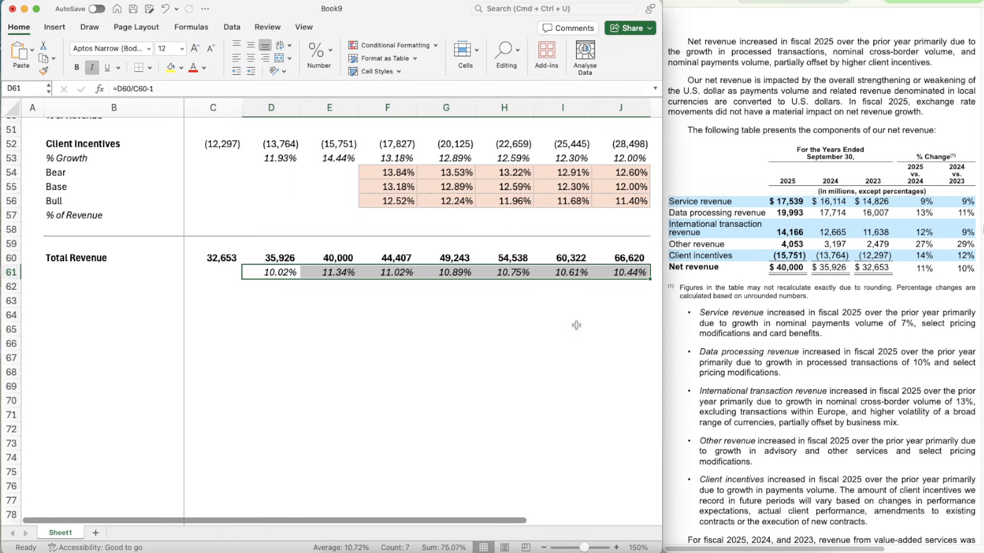
- Review the yearly Total Revenue growth rates across row 61
{"action": "key", "text": "Left"}
{"action": "key", "text": "Right"}
{"action": "key", "text": "Right"}
{"action": "key", "text": "Right"}
{"action": "key", "text": "Right"}
{"action": "key", "text": "Right"}
{"action": "key", "text": "Right"}
{"action": "key", "text": "Right"}
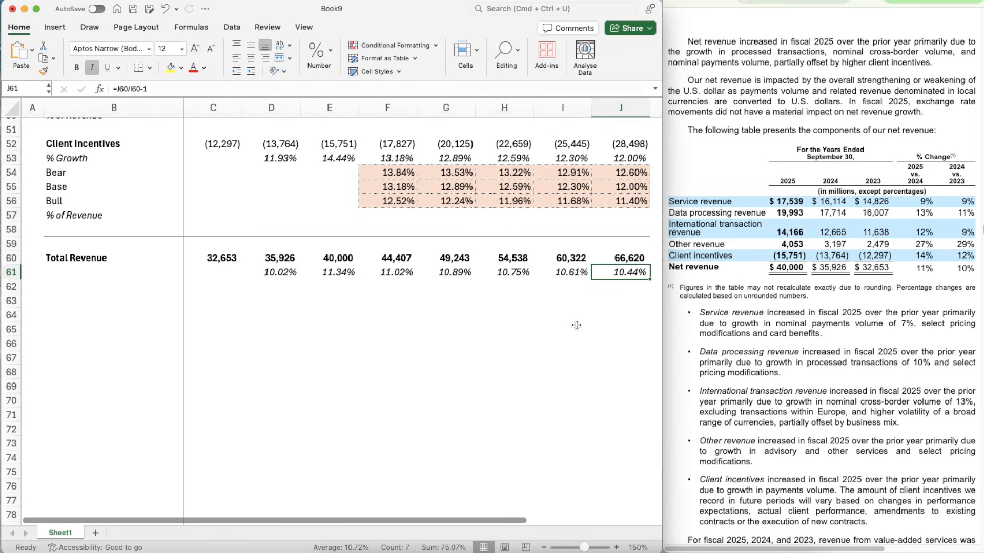
{"action": "key", "text": "Left"}
{"action": "key", "text": "Left"}
{"action": "key", "text": "Left"}
{"action": "key", "text": "Left"}
{"action": "key", "text": "Left"}
{"action": "key", "text": "Left"}
{"action": "key", "text": "Left"}
{"action": "key", "text": "Left"}
{"action": "key", "text": "Right"}
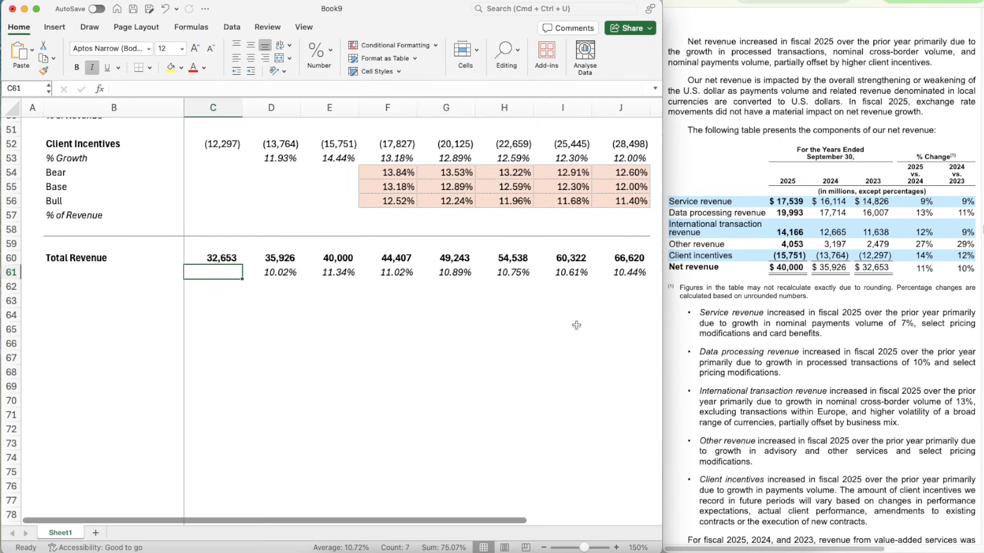
{"action": "key", "text": "Right"}
{"action": "key", "text": "Right"}
{"action": "key", "text": "Right"}
{"action": "key", "text": "Right"}
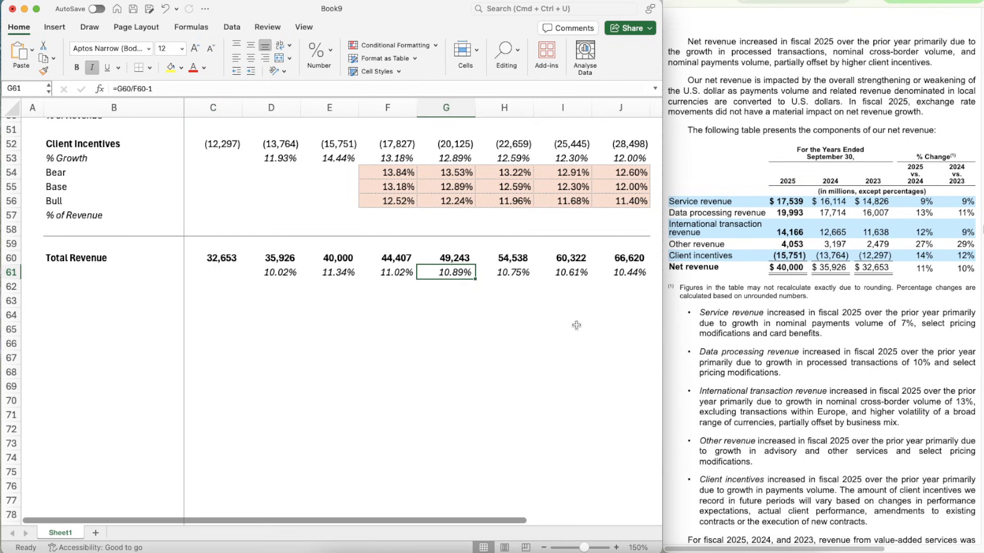
{"action": "key", "text": "Right"}
{"action": "key", "text": "Right"}
{"action": "key", "text": "Right"}
{"action": "key", "text": "Left"}
{"action": "key", "text": "Left"}
{"action": "key", "text": "Left"}
{"action": "key", "text": "Left"}
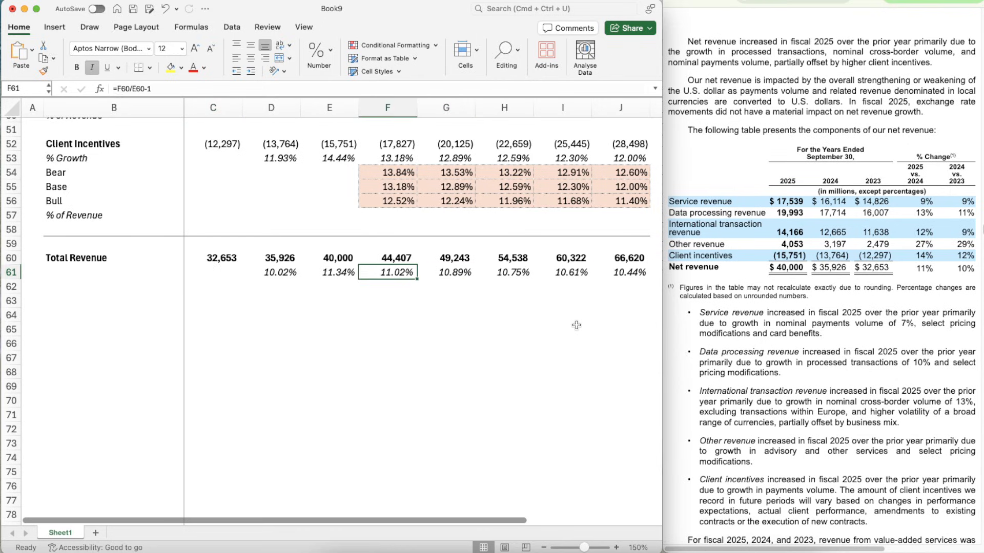
- Copy the Revenue Build header row (row 22) with its years into row 63
{"action": "key", "text": "Left"}
{"action": "key", "text": "Down"}
{"action": "key", "text": "Down"}
{"action": "key", "text": "Left"}
{"action": "key", "text": "Left"}
{"action": "key", "text": "Left"}
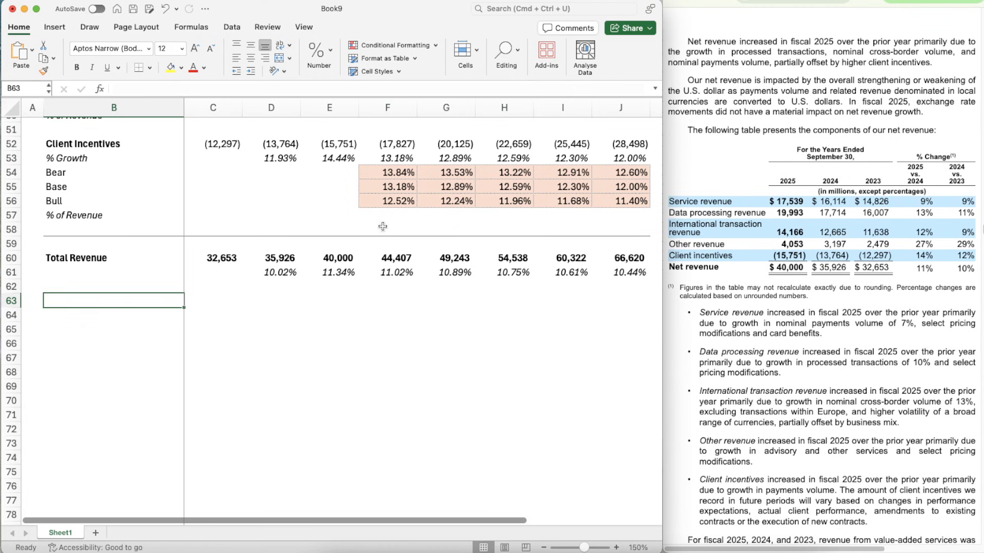
{"action": "scroll", "coordinate": [191, 297], "scroll_direction": "up", "scroll_amount": 15}
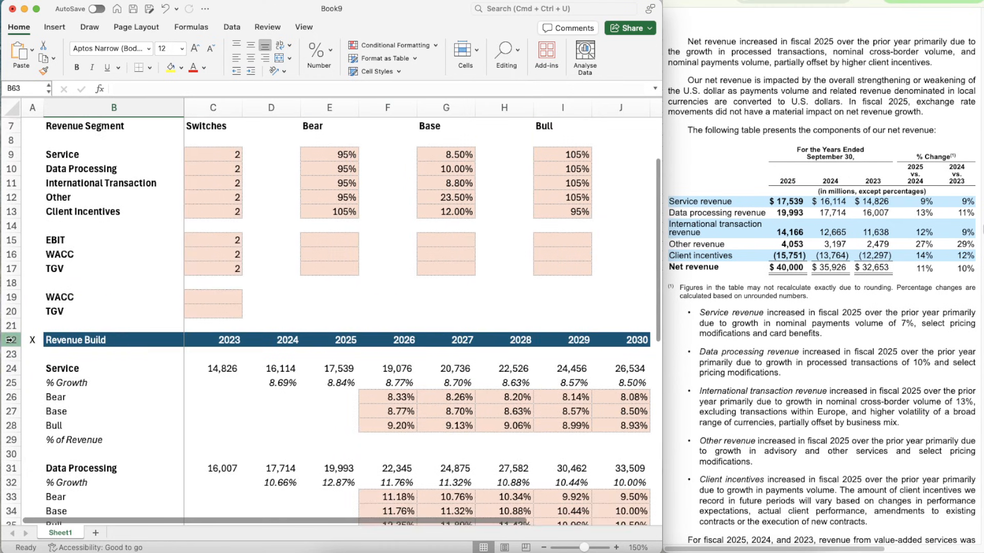
{"action": "left_click", "coordinate": [10, 340]}
{"action": "key", "text": "super+c"}
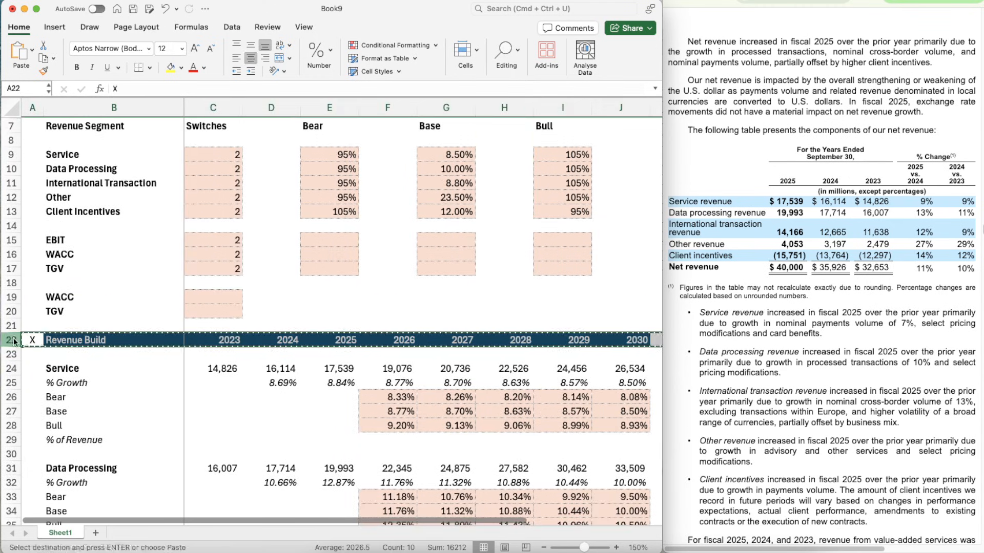
{"action": "scroll", "coordinate": [126, 389], "scroll_direction": "down", "scroll_amount": 6}
{"action": "scroll", "coordinate": [124, 375], "scroll_direction": "down", "scroll_amount": 7}
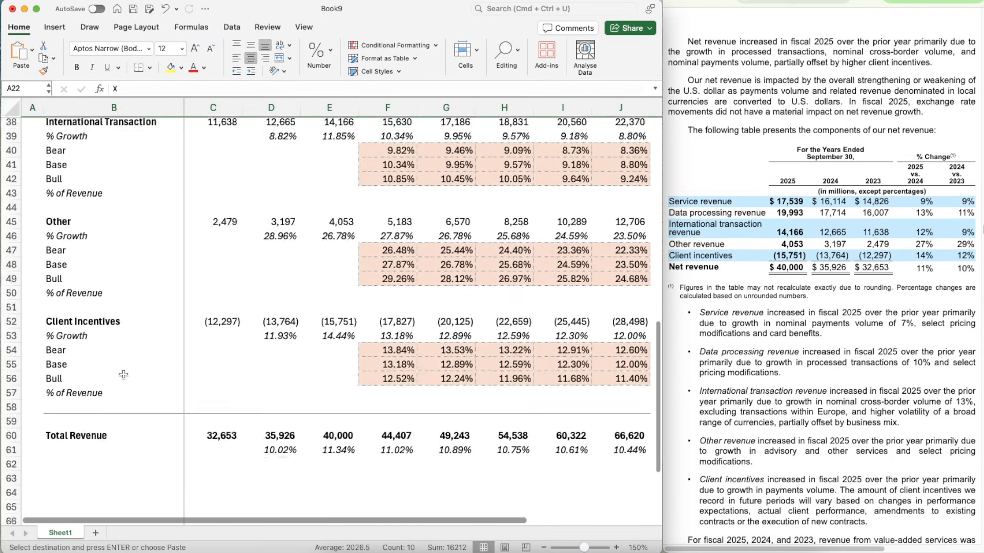
{"action": "left_click", "coordinate": [36, 340]}
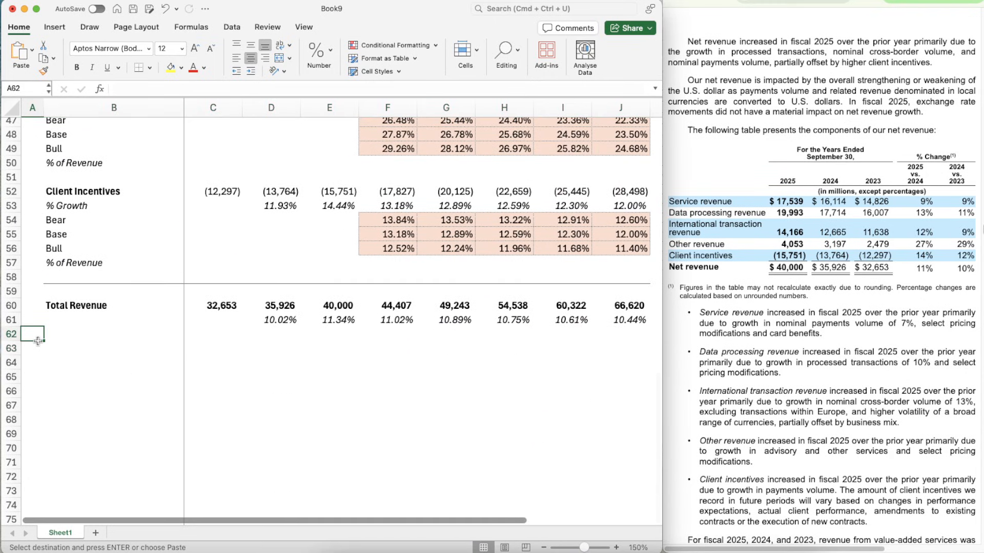
{"action": "key", "text": "Right"}
- Rename the copied header in B63 to Income Statement
{"action": "key", "text": "Right"}
{"action": "key", "text": "Left"}
{"action": "key", "text": "Left"}
{"action": "key", "text": "Down"}
{"action": "key", "text": "super+v"}
{"action": "key", "text": "Right"}
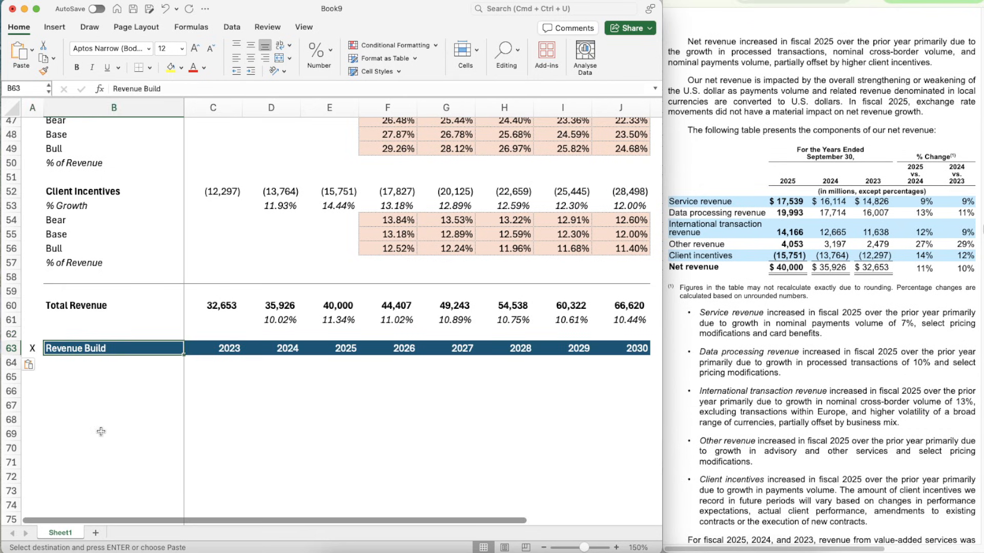
{"action": "type", "text": "Income"}
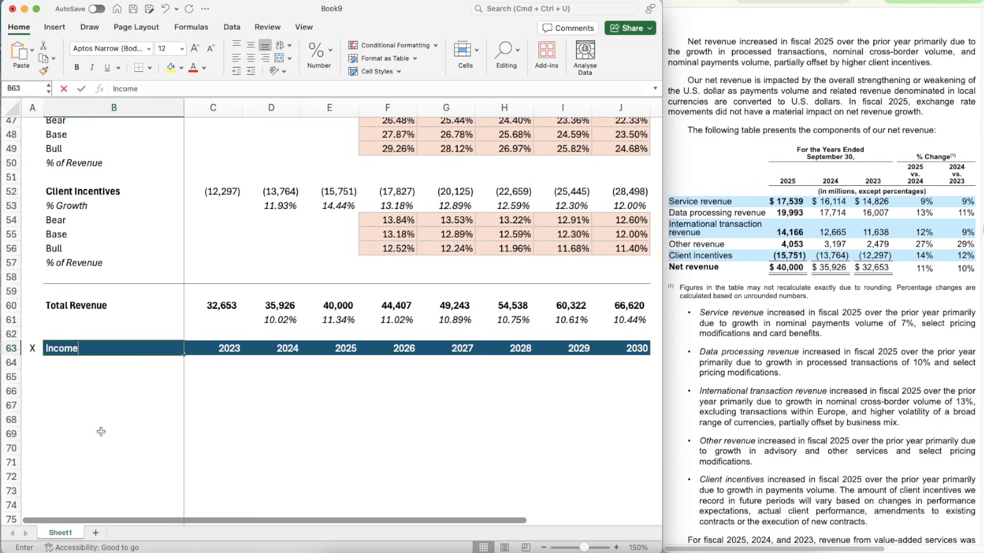
{"action": "type", "text": " Stement"}
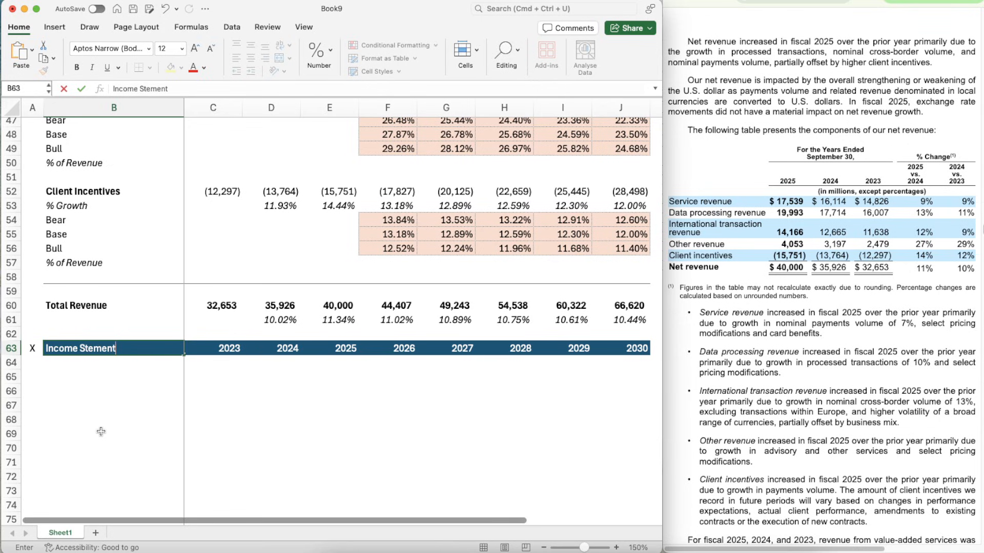
{"action": "key", "text": "BackSpace"}
{"action": "key", "text": "BackSpace"}
{"action": "key", "text": "BackSpace"}
{"action": "key", "text": "BackSpace"}
{"action": "key", "text": "BackSpace"}
{"action": "type", "text": "a"}
{"action": "key", "text": "Return"}
- Enter the label Revenue in B65 and make it bold
{"action": "scroll", "coordinate": [100, 432], "scroll_direction": "down", "scroll_amount": 3}
{"action": "key", "text": "Return"}
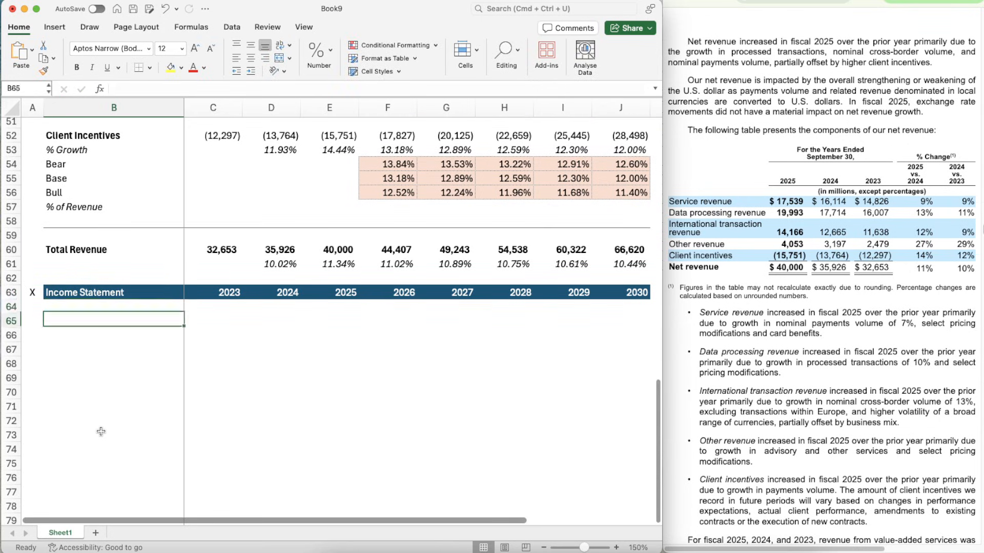
{"action": "type", "text": "Revenue"}
{"action": "key", "text": "Return"}
{"action": "key", "text": "Up"}
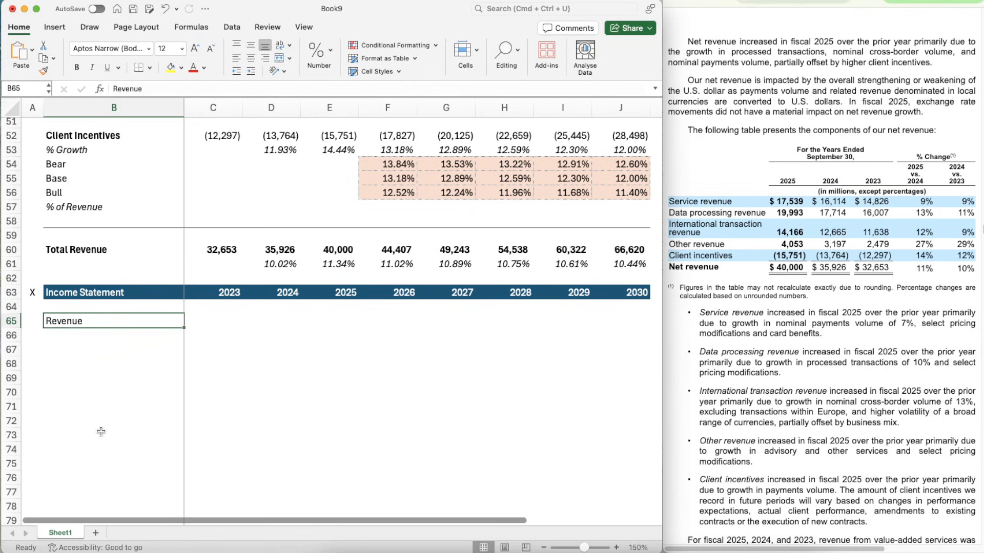
{"action": "key", "text": "cmd+b"}
- Link the 2023 Revenue cell C65 to Total Revenue with =C60
{"action": "key", "text": "Right"}
{"action": "type", "text": "="}
{"action": "key", "text": "Up"}
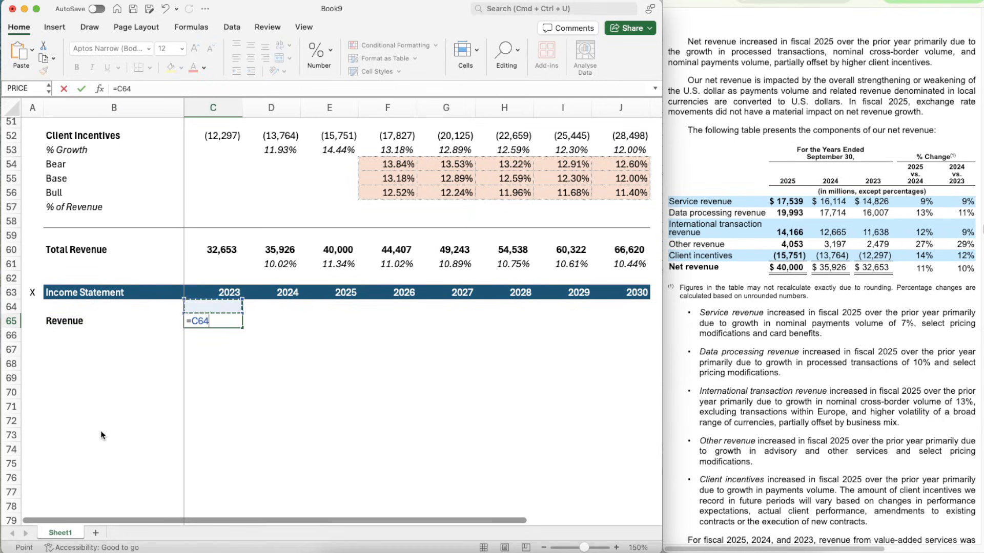
{"action": "key", "text": "Up"}
{"action": "key", "text": "Up"}
{"action": "key", "text": "Up"}
{"action": "key", "text": "Up"}
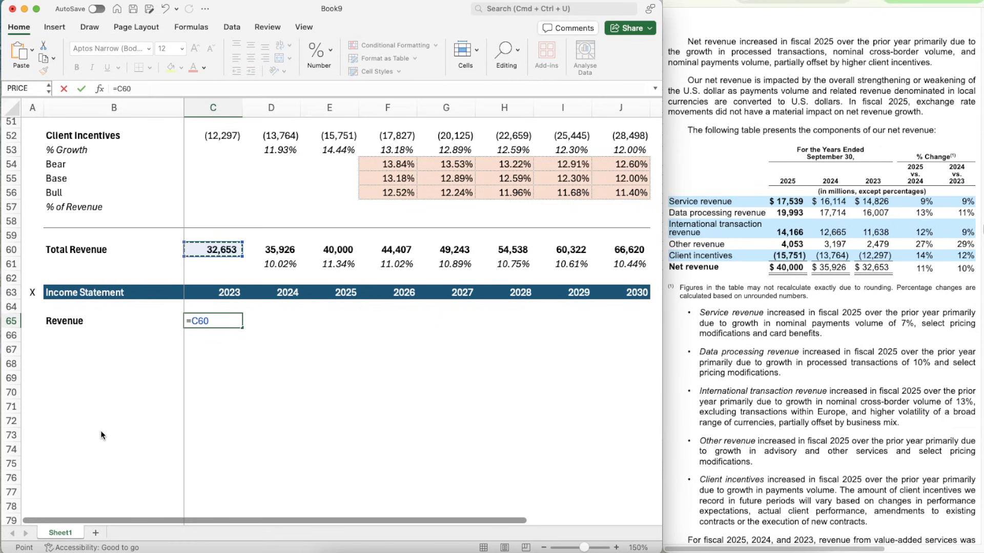
{"action": "key", "text": "Return"}
- Copy the Revenue link from C65 across the row through J65
{"action": "key", "text": "Up"}
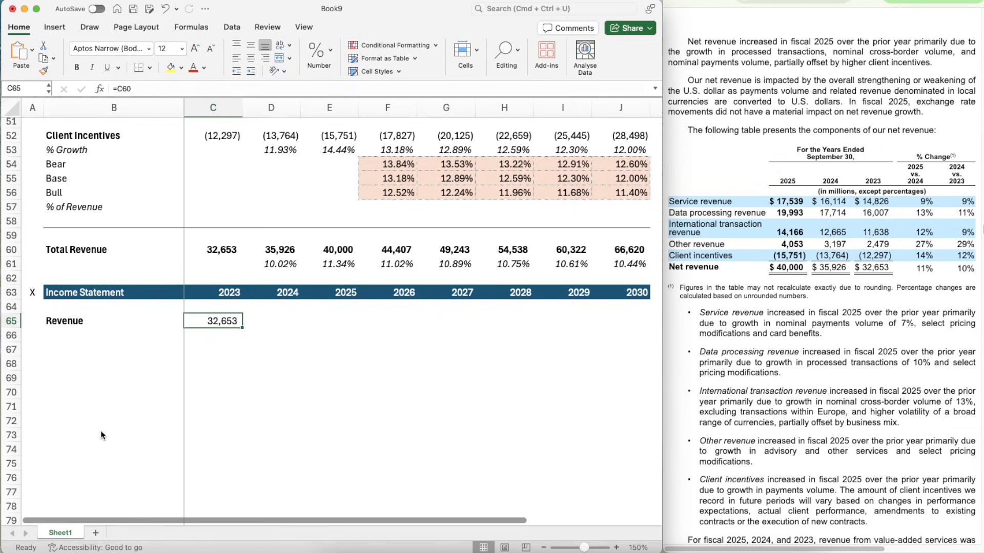
{"action": "key", "text": "cmd+c"}
{"action": "key", "text": "shift+Right"}
{"action": "key", "text": "shift+Right"}
{"action": "key", "text": "shift+Right"}
{"action": "key", "text": "shift+Right"}
{"action": "key", "text": "shift+Right"}
{"action": "key", "text": "shift+Right"}
{"action": "key", "text": "shift+Right"}
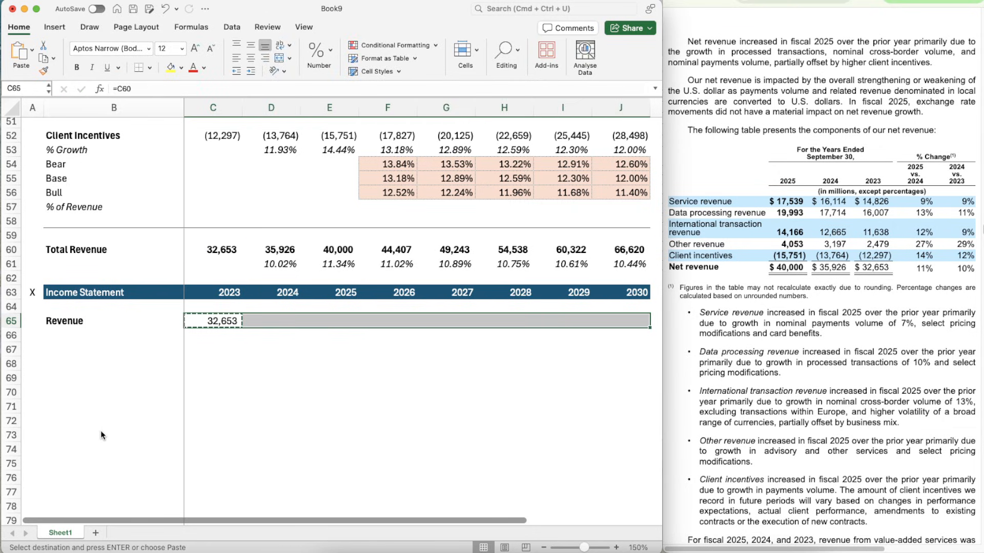
{"action": "key", "text": "cmd+v"}
- Copy the growth formula from D61 into D66:J66 beneath the income statement's Revenue row
{"action": "key", "text": "Right"}
{"action": "key", "text": "Up"}
{"action": "key", "text": "Up"}
{"action": "key", "text": "Up"}
{"action": "key", "text": "Up"}
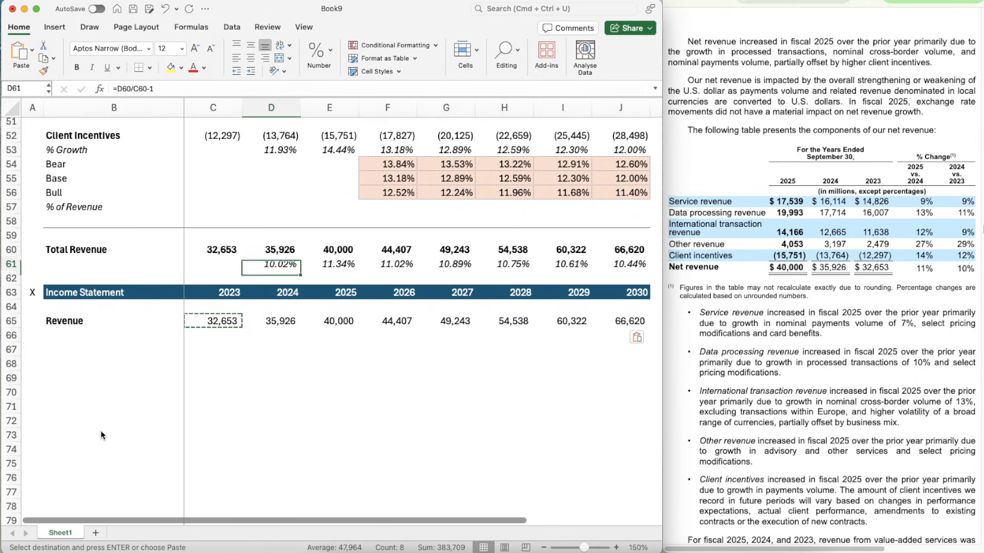
{"action": "key", "text": "cmd+c"}
{"action": "key", "text": "Down"}
{"action": "key", "text": "Down"}
{"action": "key", "text": "Down"}
{"action": "key", "text": "Down"}
{"action": "key", "text": "Down"}
{"action": "key", "text": "shift+Right"}
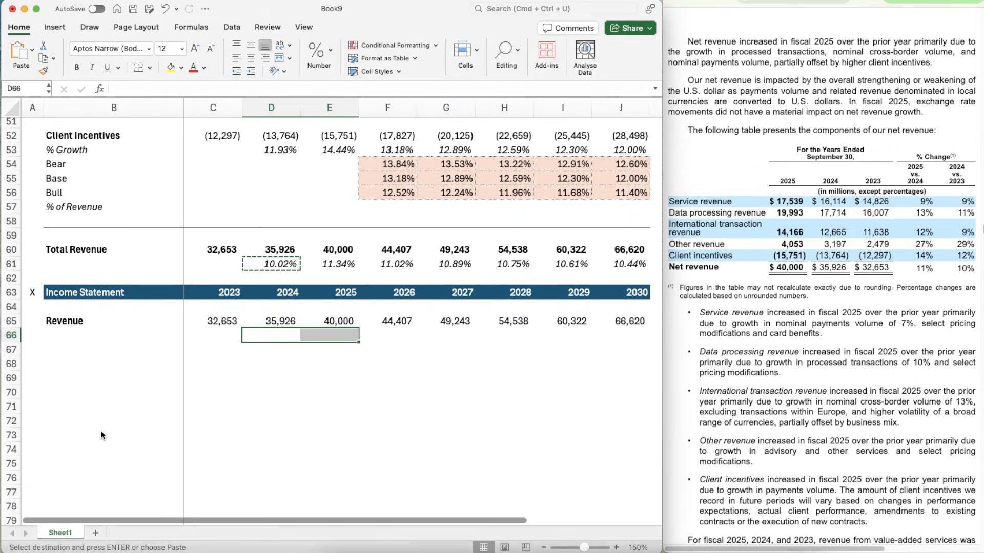
{"action": "key", "text": "shift+Right"}
{"action": "key", "text": "shift+Right"}
{"action": "key", "text": "shift+Right"}
{"action": "key", "text": "shift+Right"}
{"action": "key", "text": "shift+Right"}
{"action": "key", "text": "cmd+v"}
- Copy the % Growth label from B53 into B61 beneath Total Revenue
{"action": "key", "text": "Up"}
{"action": "key", "text": "Up"}
{"action": "key", "text": "Up"}
{"action": "key", "text": "Left"}
{"action": "key", "text": "Left"}
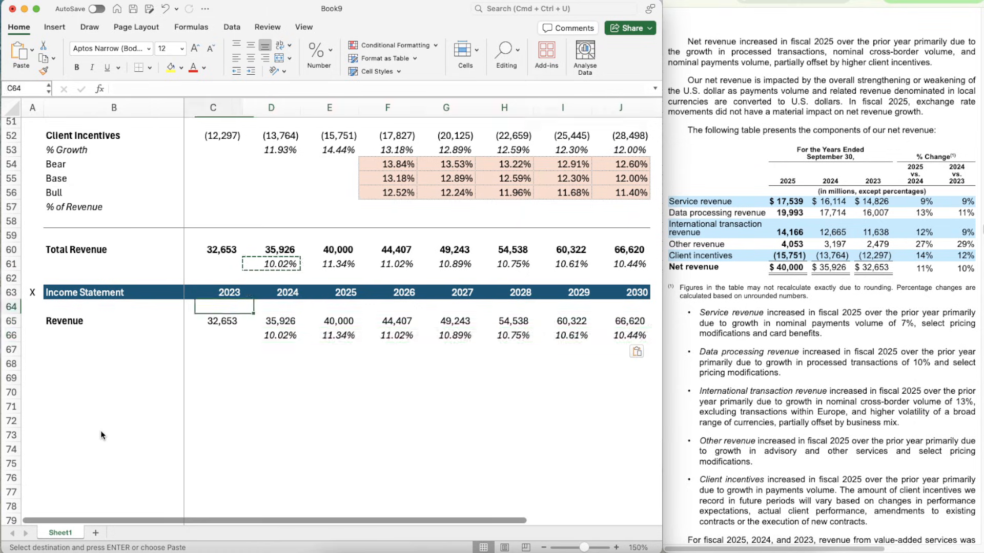
{"action": "key", "text": "Up"}
{"action": "key", "text": "Up"}
{"action": "key", "text": "Up"}
{"action": "key", "text": "Up"}
{"action": "key", "text": "Up"}
{"action": "key", "text": "Up"}
{"action": "key", "text": "Up"}
{"action": "key", "text": "Up"}
{"action": "key", "text": "Up"}
{"action": "key", "text": "Up"}
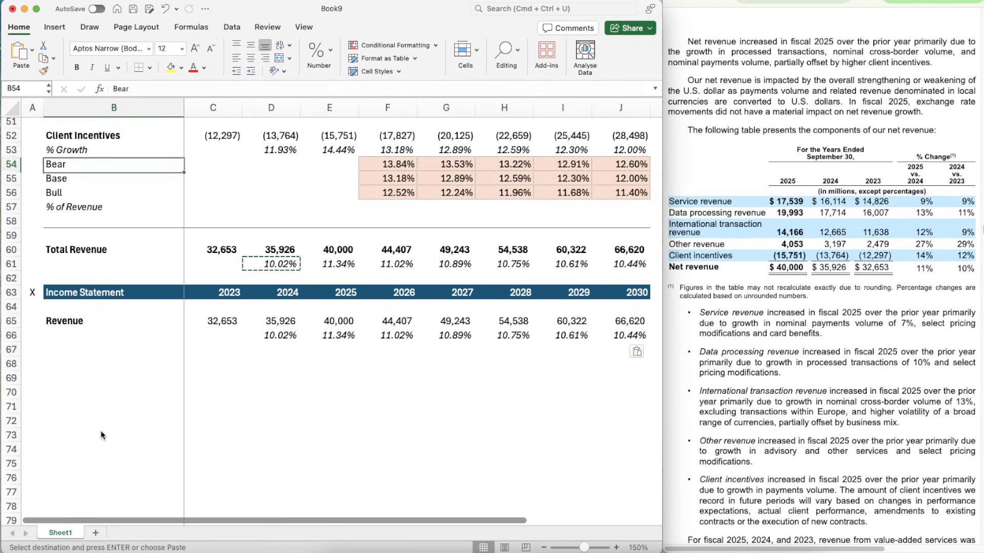
{"action": "key", "text": "cmd+c"}
{"action": "key", "text": "Down"}
- Paste the same % Growth label into B66 beneath Revenue
{"action": "key", "text": "Down"}
{"action": "key", "text": "Down"}
{"action": "key", "text": "Down"}
{"action": "key", "text": "Down"}
{"action": "key", "text": "Down"}
{"action": "key", "text": "Down"}
{"action": "key", "text": "Down"}
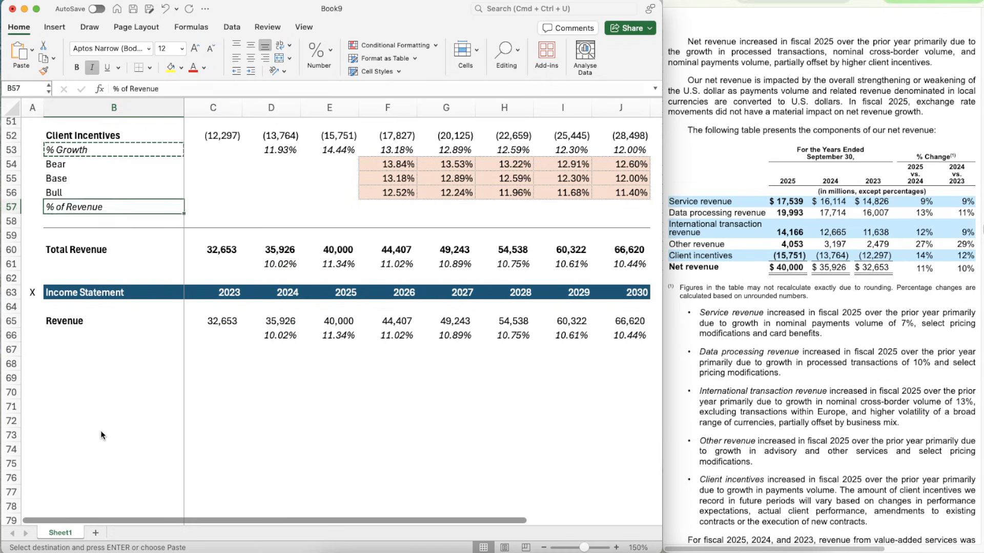
{"action": "key", "text": "cmd+v"}
{"action": "key", "text": "Down"}
{"action": "key", "text": "Down"}
{"action": "key", "text": "Down"}
{"action": "key", "text": "Down"}
{"action": "key", "text": "Down"}
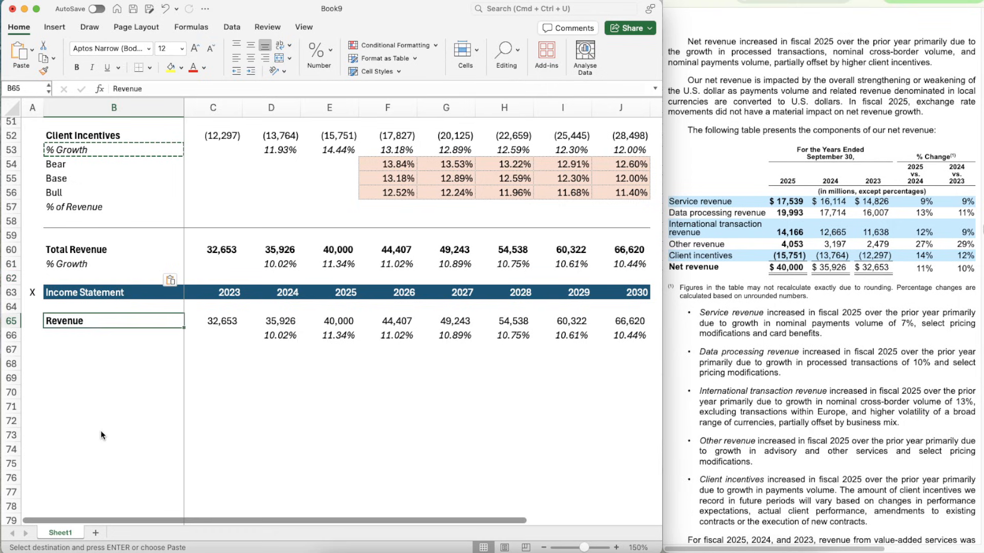
{"action": "key", "text": "cmd+v"}
{"action": "key", "text": "Down"}
{"action": "key", "text": "Down"}
{"action": "key", "text": "Up"}
{"action": "key", "text": "Up"}
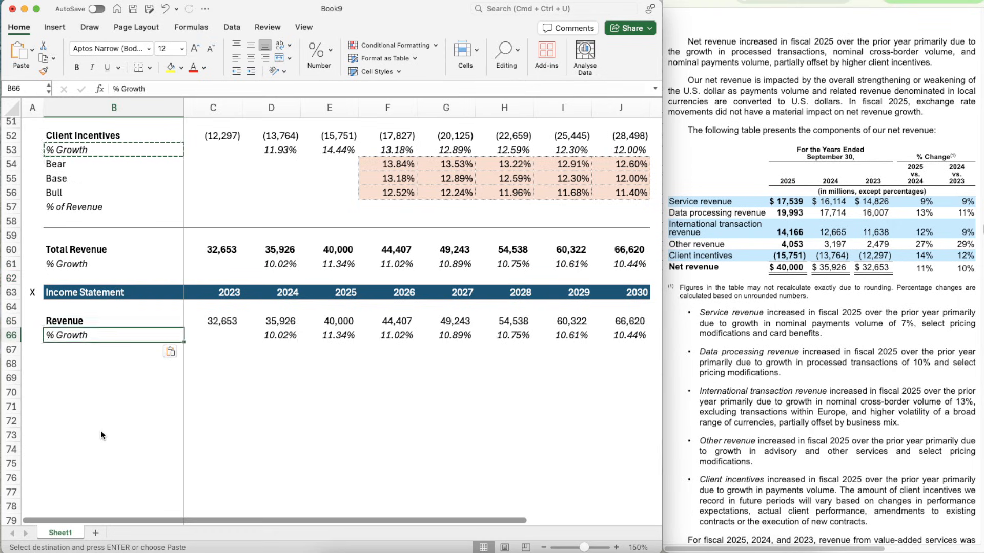
- Enter the label EBIT in B68 and make it bold
{"action": "key", "text": "Down"}
{"action": "key", "text": "Down"}
{"action": "type", "text": "EBIT"}
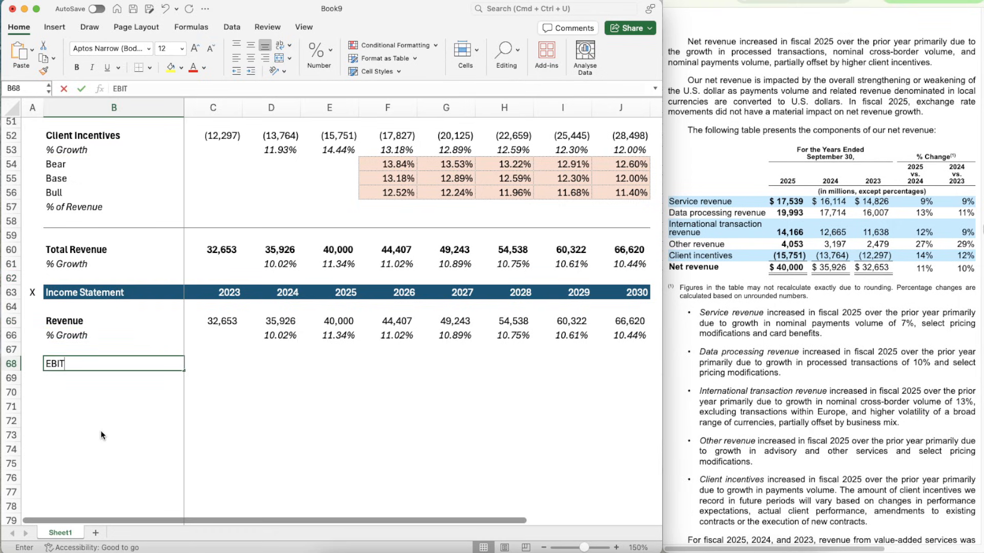
{"action": "key", "text": "Return"}
{"action": "key", "text": "Up"}
{"action": "key", "text": "cmd+b"}
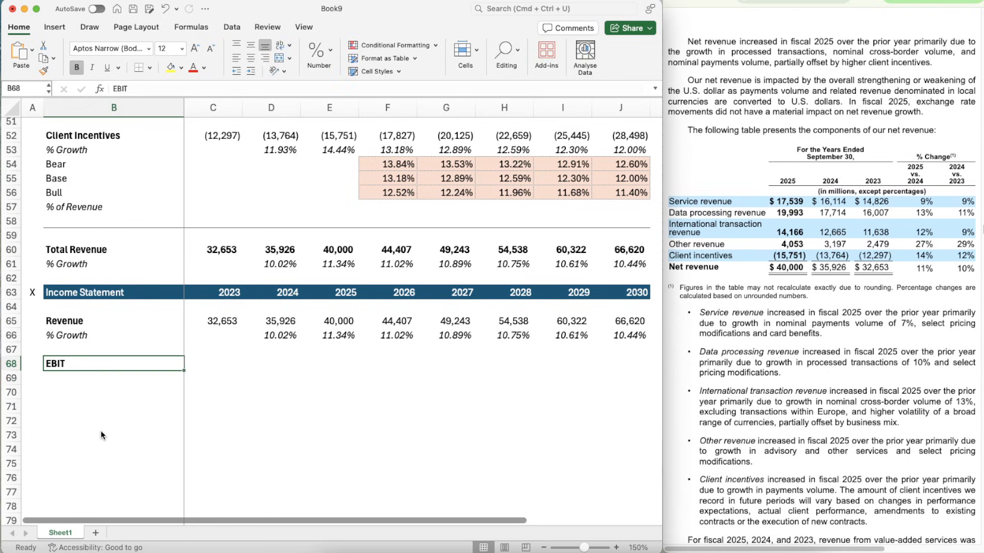
- Copy the % Growth label from B66 into B69 beneath EBIT
{"action": "key", "text": "Right"}
{"action": "key", "text": "Left"}
{"action": "key", "text": "Up"}
{"action": "key", "text": "Up"}
{"action": "key", "text": "cmd+c"}
{"action": "key", "text": "Down"}
{"action": "key", "text": "Down"}
{"action": "key", "text": "Down"}
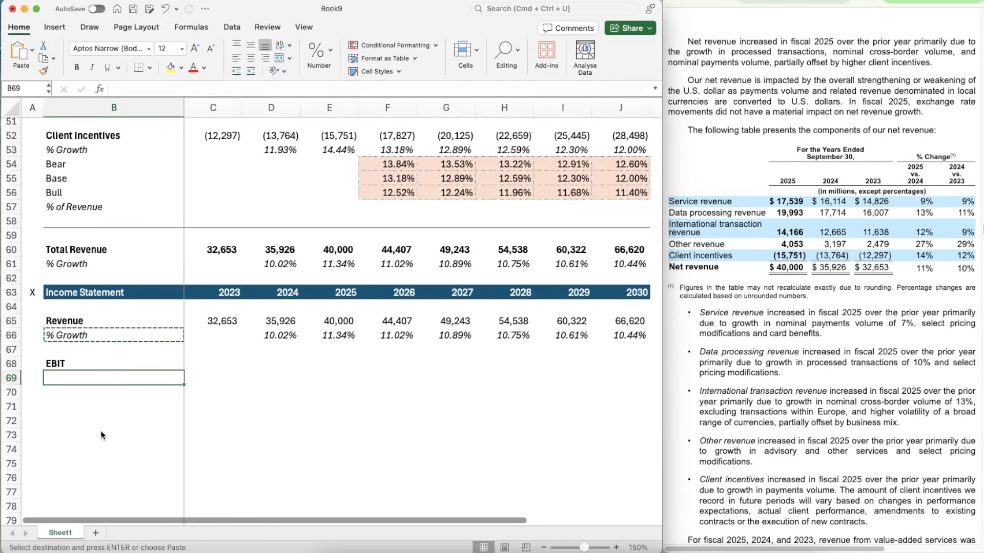
{"action": "key", "text": "cmd+v"}
- Edit the label in B69 to read % of Revenue
{"action": "double_click", "coordinate": [93, 379]}
{"action": "key", "text": "BackSpace"}
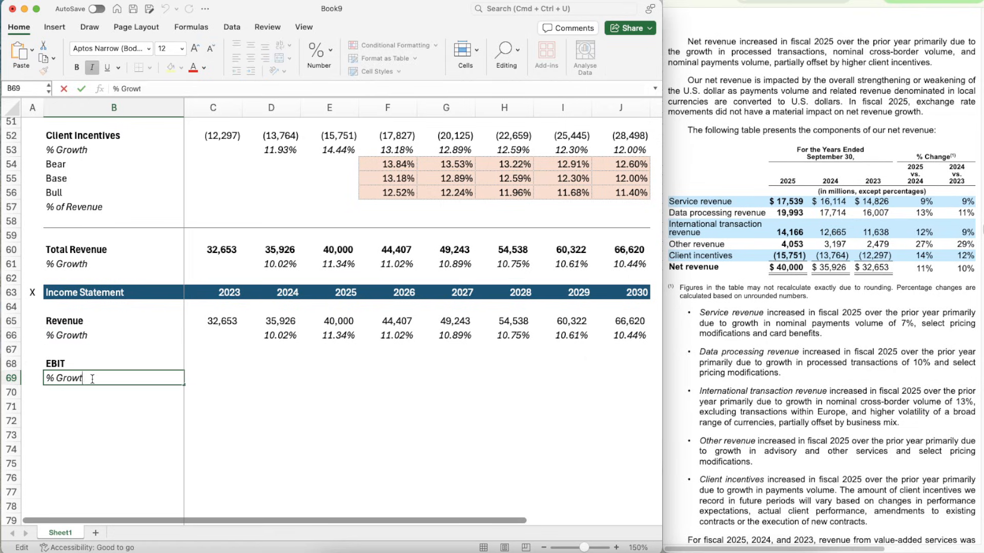
{"action": "key", "text": "BackSpace"}
{"action": "key", "text": "BackSpace"}
{"action": "key", "text": "BackSpace"}
{"action": "key", "text": "BackSpace"}
{"action": "type", "text": "of Rvenue"}
{"action": "key", "text": "BackSpace"}
{"action": "key", "text": "BackSpace"}
{"action": "key", "text": "BackSpace"}
{"action": "key", "text": "BackSpace"}
{"action": "type", "text": "evenue"}
{"action": "key", "text": "Return"}
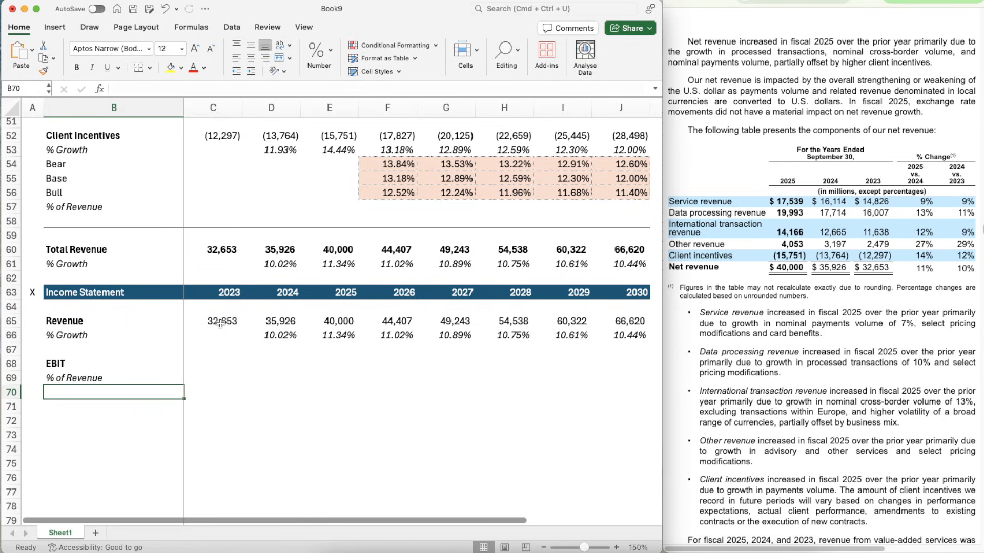
- Copy the number formatting of the Revenue row C65:J65 onto the EBIT row C68:J68
{"action": "left_click", "coordinate": [220, 322]}
{"action": "key", "text": "shift+Right"}
{"action": "key", "text": "shift+Right"}
{"action": "key", "text": "shift+Right"}
{"action": "key", "text": "shift+Right"}
{"action": "key", "text": "shift+Right"}
{"action": "key", "text": "shift+Right"}
{"action": "key", "text": "shift+Right"}
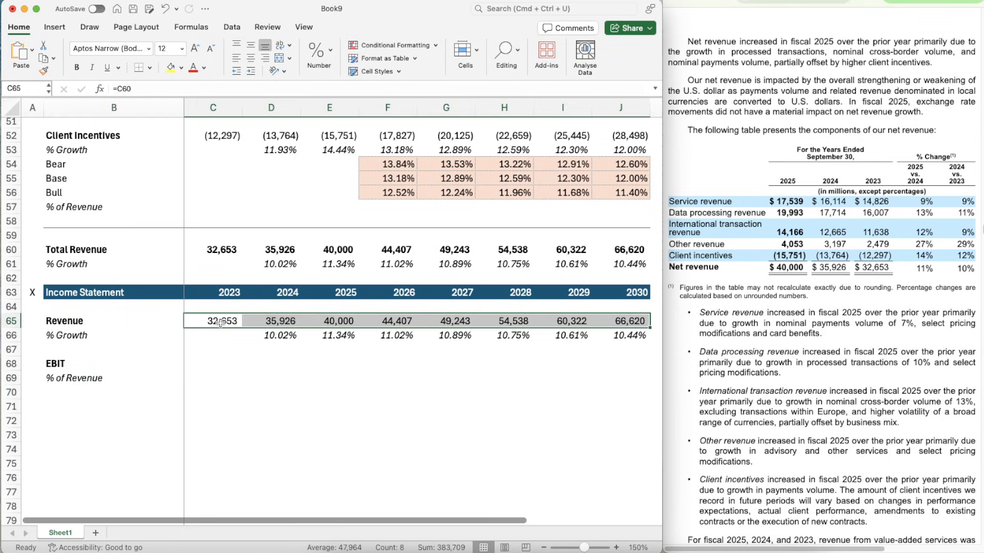
{"action": "key", "text": "shift+super+c"}
{"action": "left_click", "coordinate": [203, 365]}
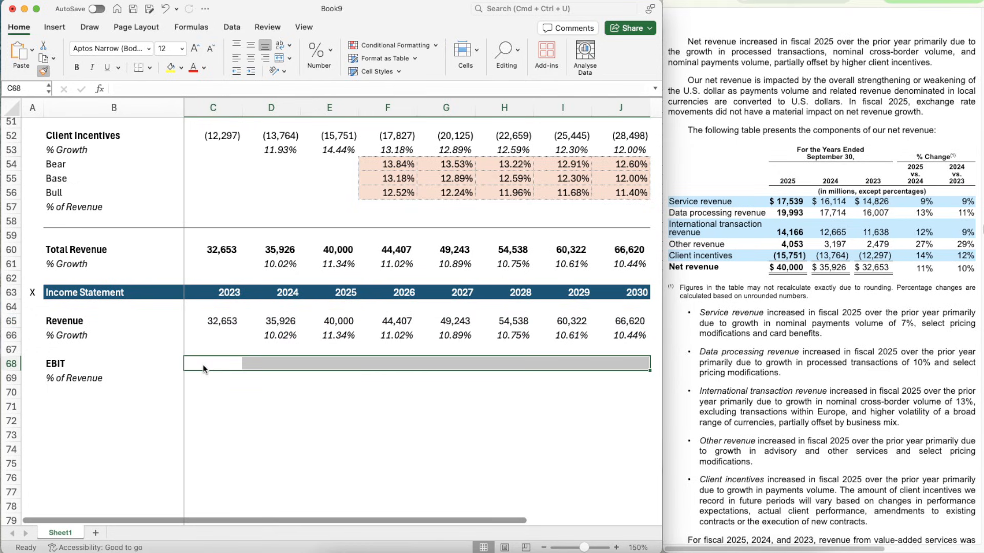
{"action": "left_click", "coordinate": [225, 391]}
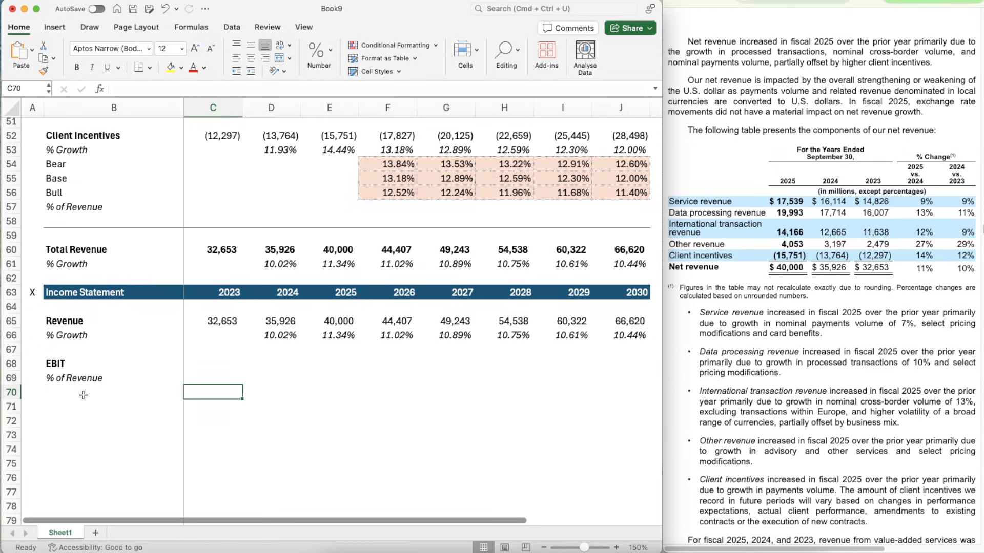
- Enter the label Taxes in B71 and make it bold
{"action": "left_click", "coordinate": [83, 395]}
{"action": "key", "text": "Return"}
{"action": "type", "text": "Taxes"}
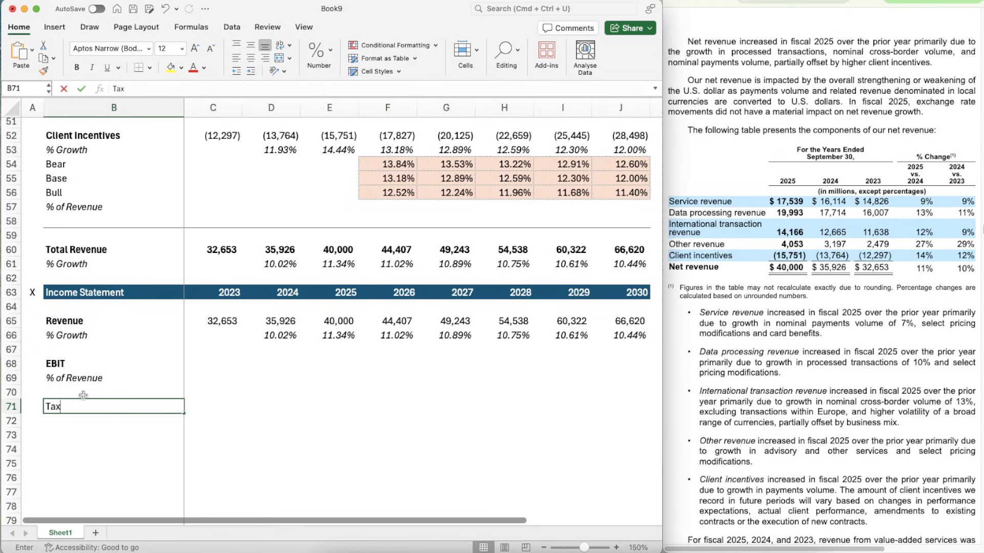
{"action": "key", "text": "Return"}
{"action": "key", "text": "Up"}
{"action": "key", "text": "super+b"}
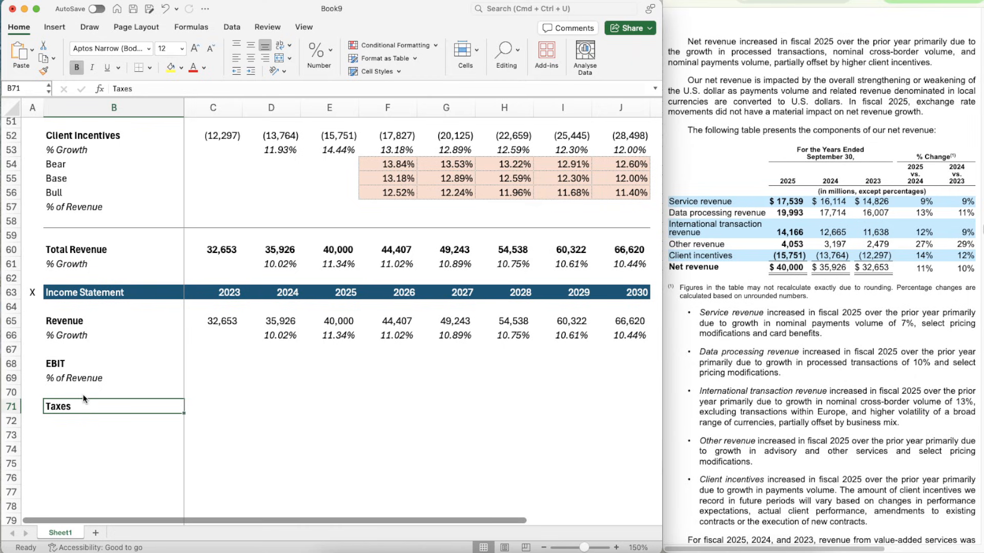
- Enter the label % of EBIT in B72 beneath Taxes and italicize row 72
{"action": "key", "text": "Down"}
{"action": "type", "text": "50"}
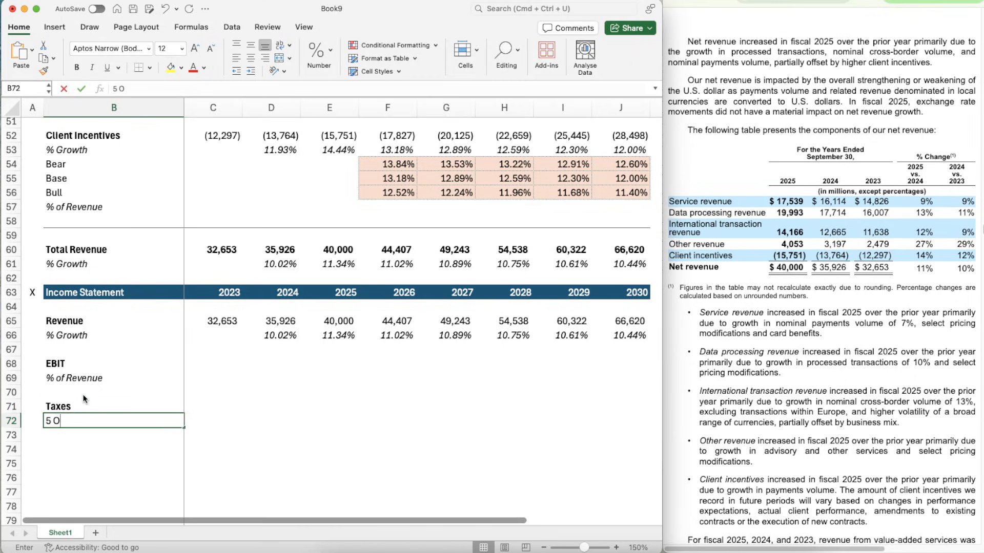
{"action": "key", "text": "BackSpace"}
{"action": "type", "text": "% of EBIT"}
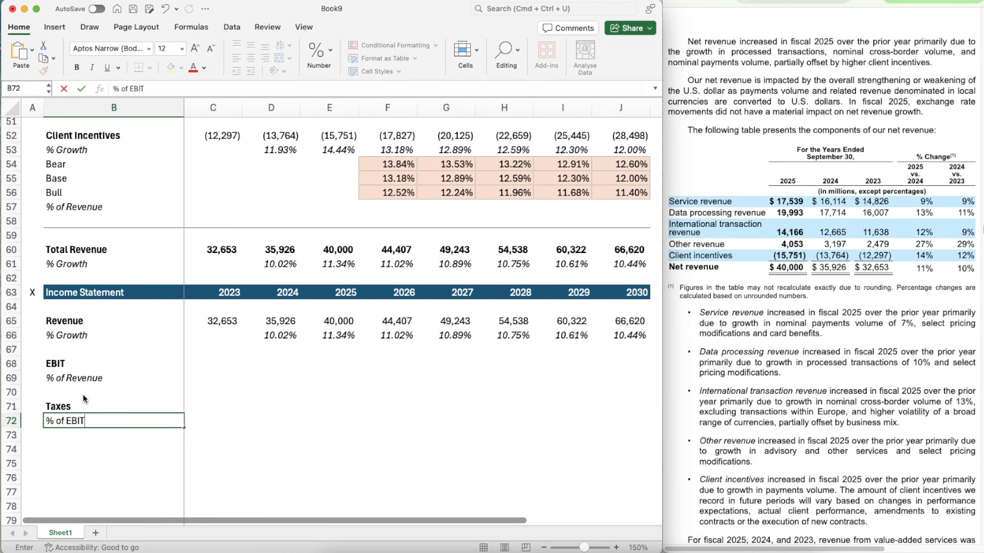
{"action": "key", "text": "Return"}
{"action": "key", "text": "Up"}
{"action": "key", "text": "super+shift+Right"}
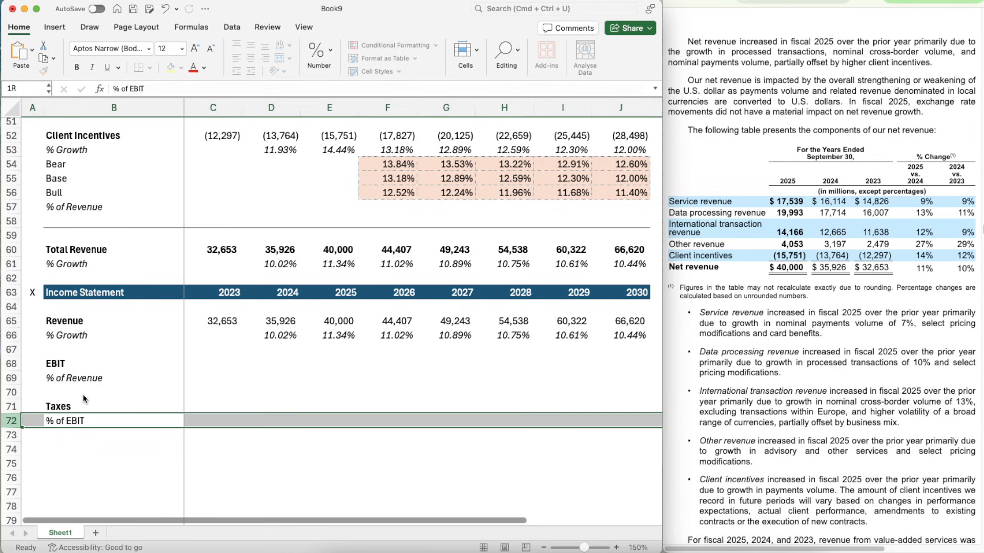
{"action": "key", "text": "super+i"}
- Look through Visa's annual report for the operating income figures in the Consolidated Statements of Operations, with the 2023 EBIT cell C68 selected
{"action": "key", "text": "Up"}
{"action": "key", "text": "Right"}
{"action": "key", "text": "Right"}
{"action": "key", "text": "Up"}
{"action": "key", "text": "Up"}
{"action": "key", "text": "Left"}
{"action": "key", "text": "Left"}
{"action": "key", "text": "Up"}
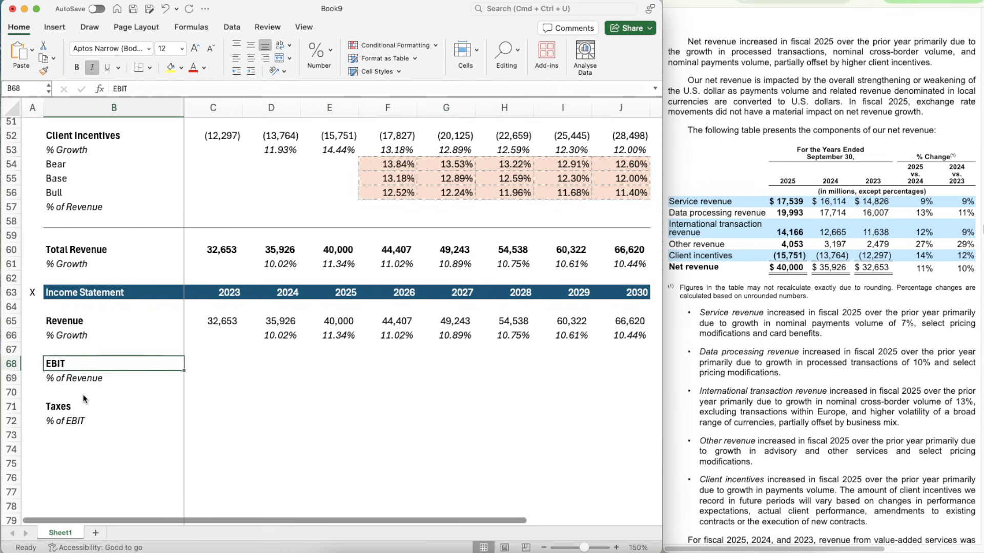
{"action": "key", "text": "Right"}
{"action": "scroll", "coordinate": [773, 451], "scroll_direction": "down", "scroll_amount": 20}
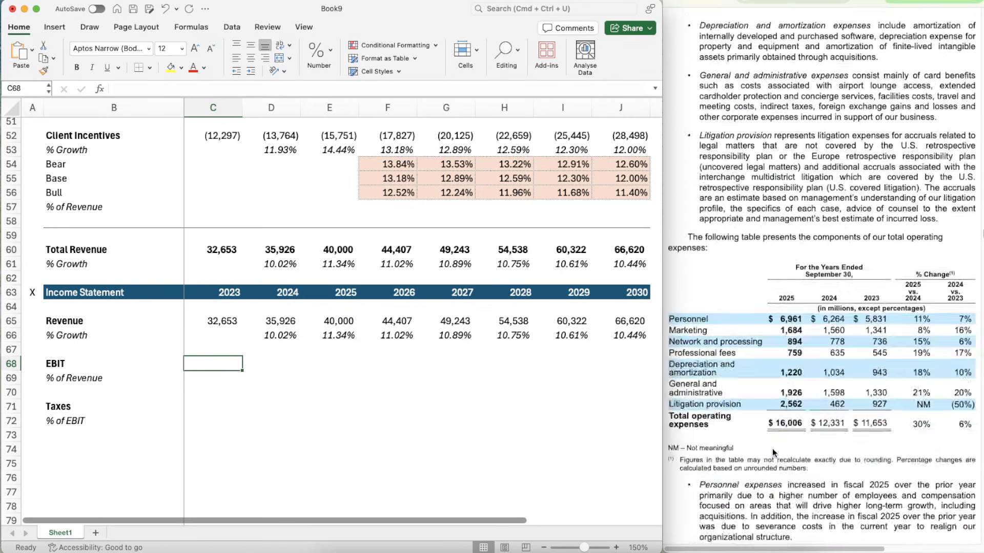
{"action": "scroll", "coordinate": [772, 448], "scroll_direction": "down", "scroll_amount": 5}
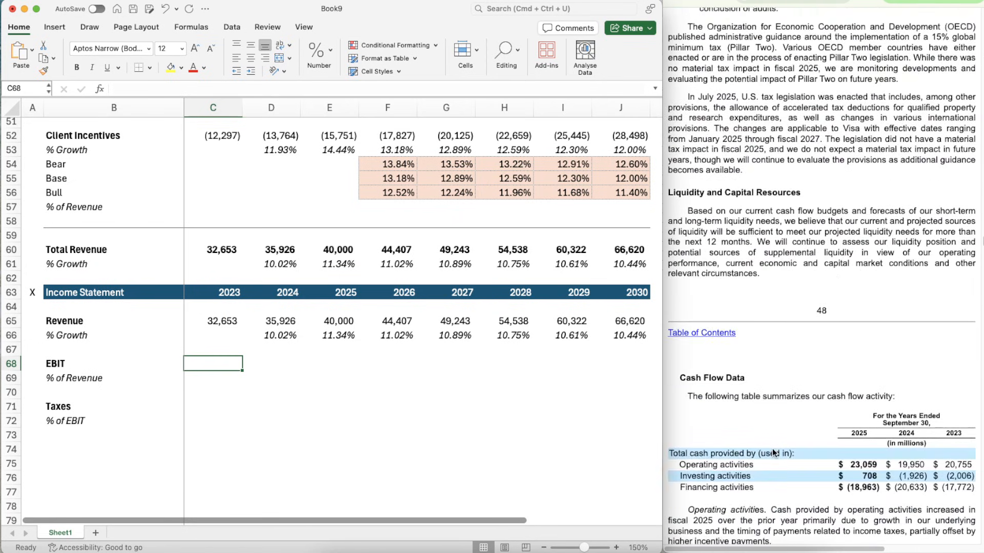
{"action": "scroll", "coordinate": [773, 448], "scroll_direction": "down", "scroll_amount": 4}
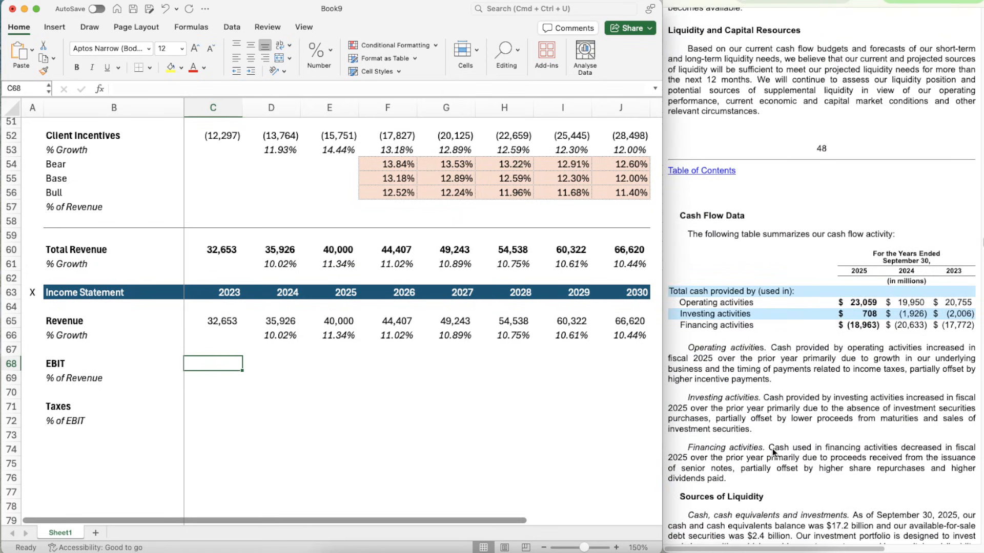
{"action": "scroll", "coordinate": [773, 448], "scroll_direction": "down", "scroll_amount": 15}
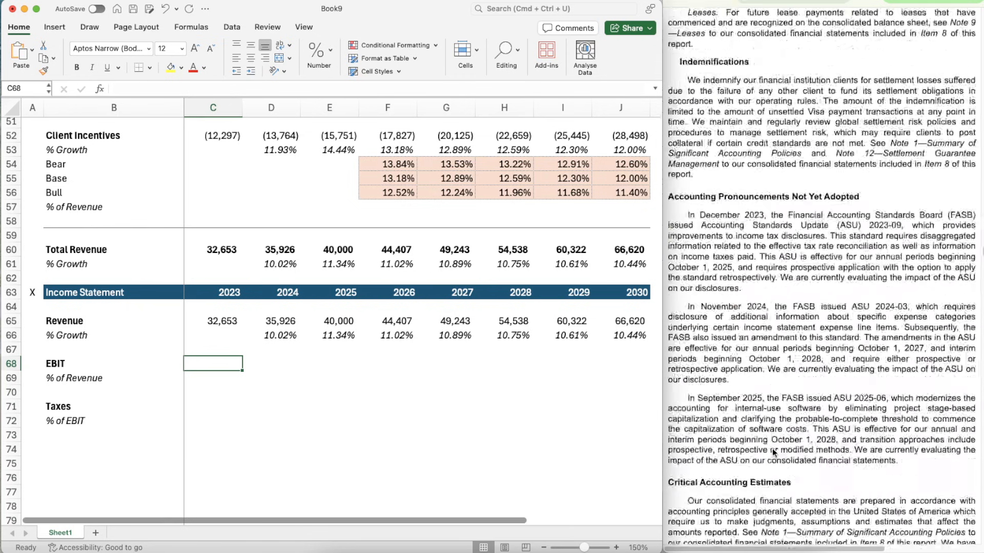
{"action": "scroll", "coordinate": [774, 453], "scroll_direction": "down", "scroll_amount": 20}
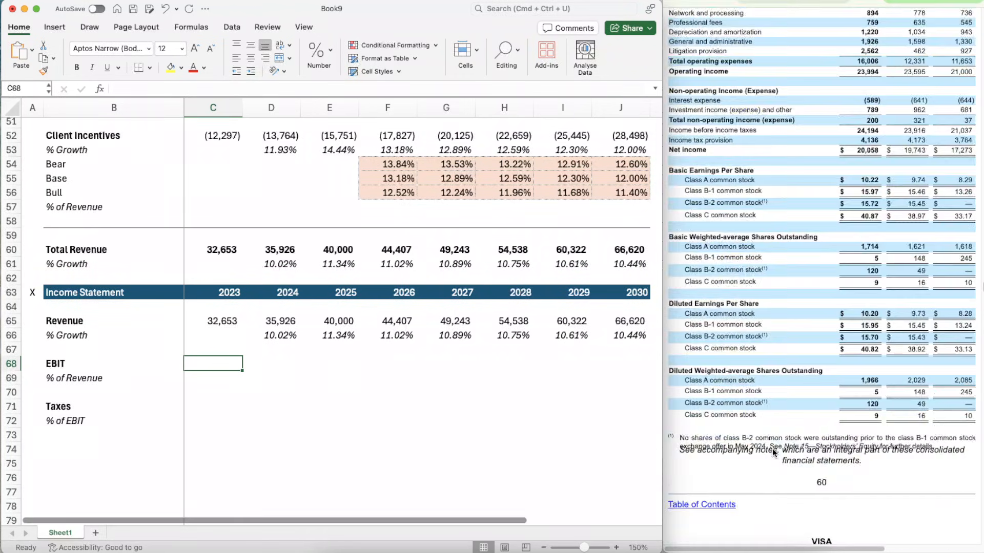
{"action": "scroll", "coordinate": [774, 453], "scroll_direction": "up", "scroll_amount": 8}
{"action": "scroll", "coordinate": [773, 451], "scroll_direction": "up", "scroll_amount": 2}
{"action": "scroll", "coordinate": [772, 451], "scroll_direction": "down", "scroll_amount": 15}
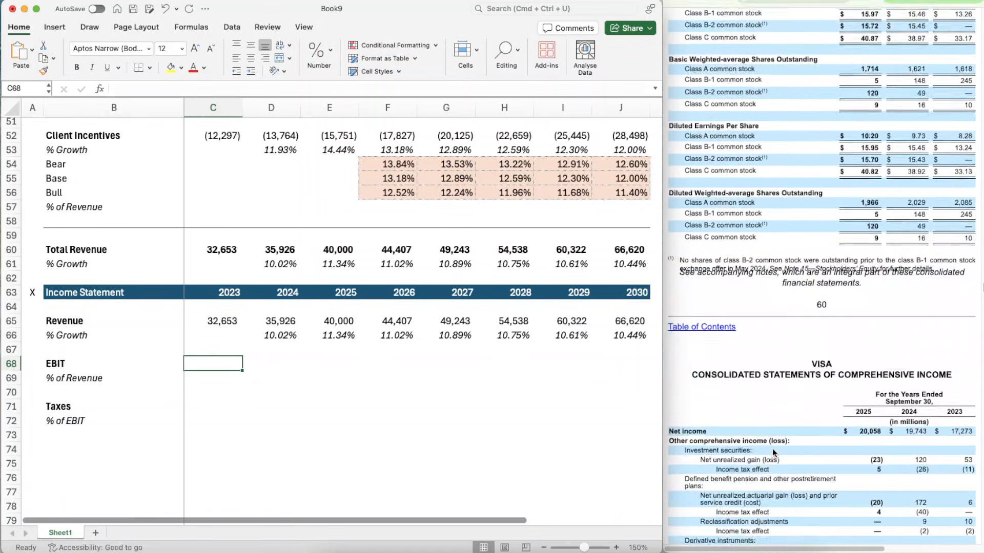
{"action": "scroll", "coordinate": [772, 447], "scroll_direction": "down", "scroll_amount": 15}
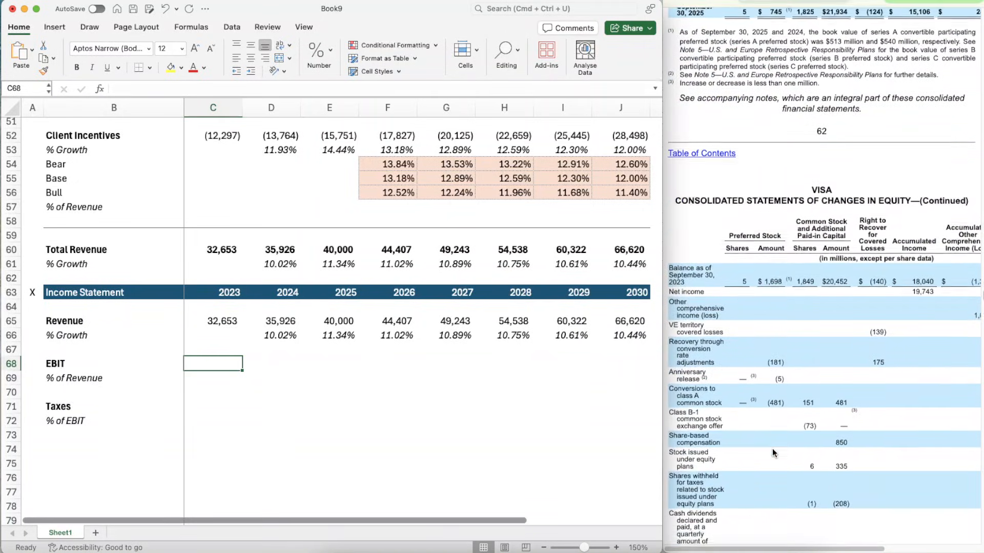
{"action": "scroll", "coordinate": [773, 453], "scroll_direction": "down", "scroll_amount": 12}
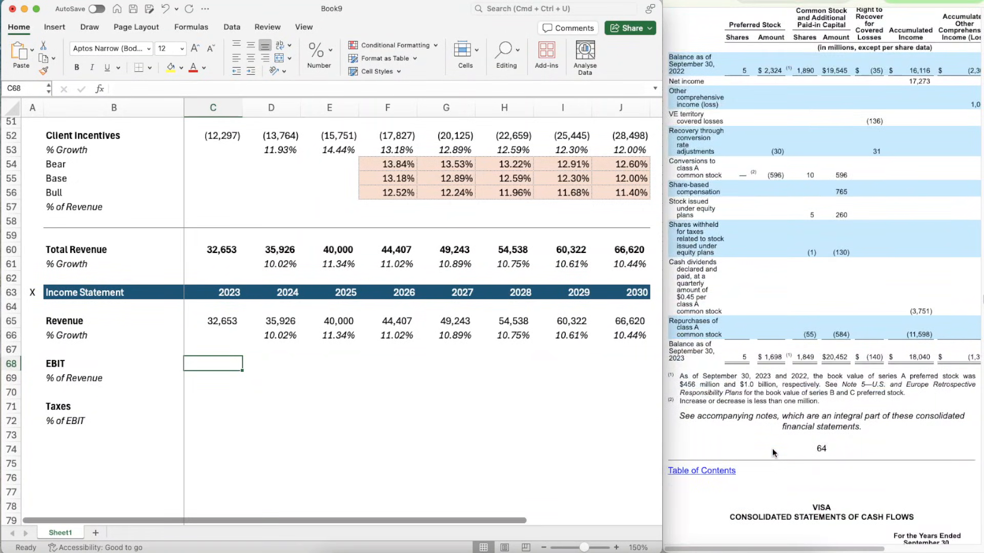
{"action": "scroll", "coordinate": [774, 453], "scroll_direction": "down", "scroll_amount": 12}
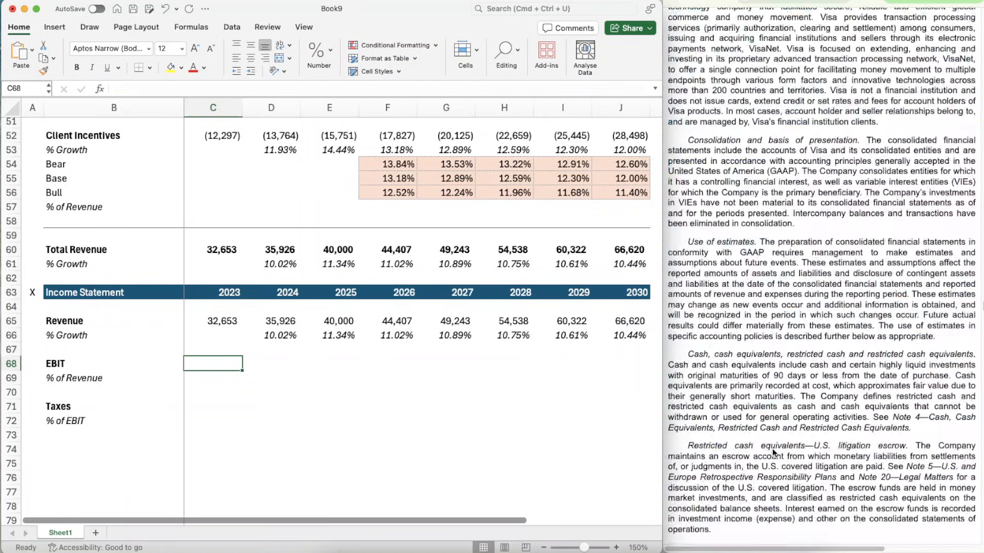
{"action": "scroll", "coordinate": [774, 452], "scroll_direction": "up", "scroll_amount": 15}
{"action": "scroll", "coordinate": [772, 448], "scroll_direction": "up", "scroll_amount": 20}
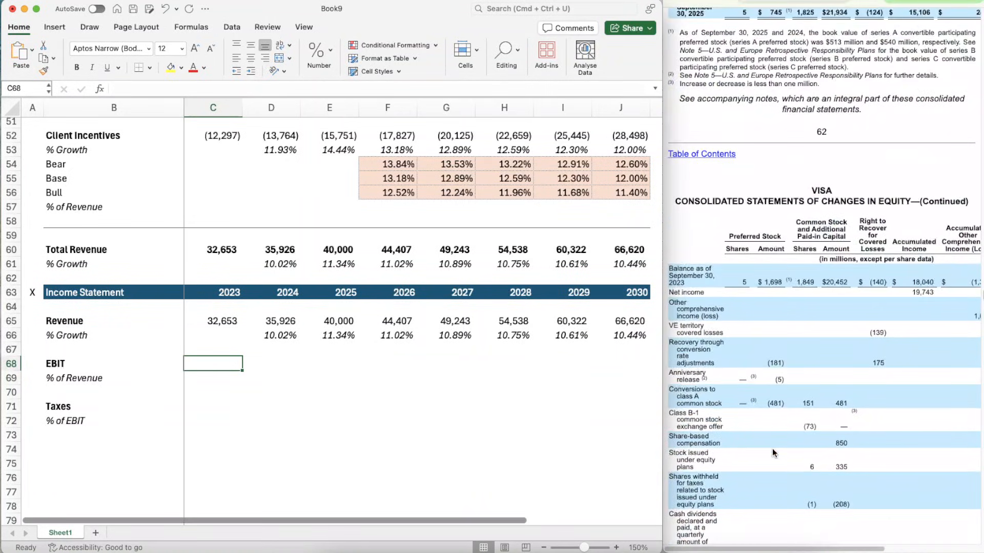
{"action": "scroll", "coordinate": [773, 447], "scroll_direction": "up", "scroll_amount": 10}
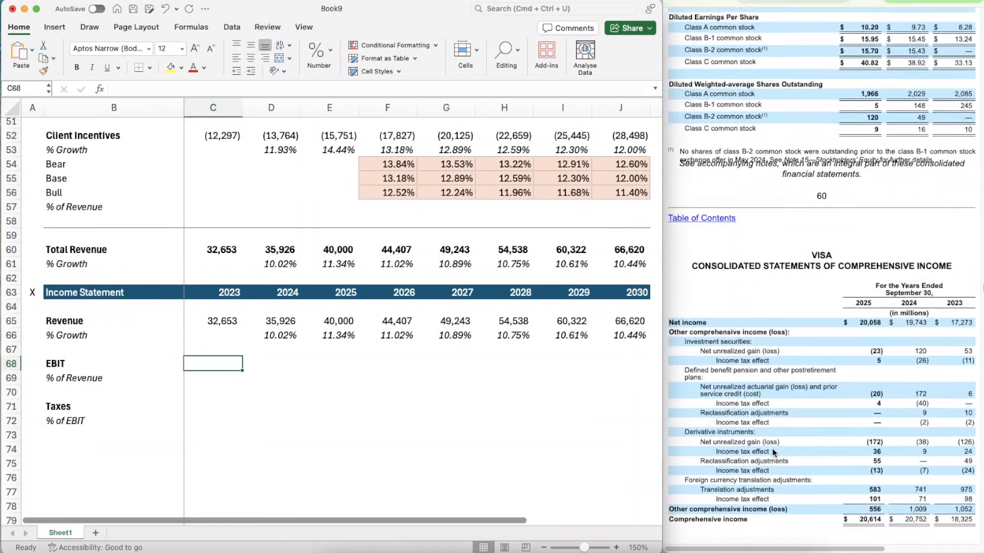
{"action": "scroll", "coordinate": [773, 447], "scroll_direction": "up", "scroll_amount": 10}
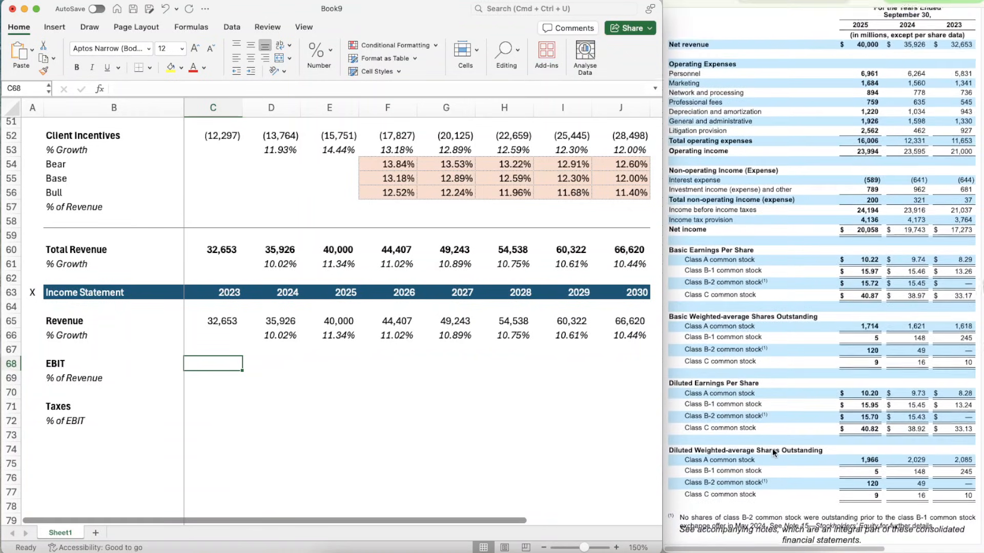
{"action": "scroll", "coordinate": [772, 448], "scroll_direction": "up", "scroll_amount": 2}
{"action": "scroll", "coordinate": [827, 304], "scroll_direction": "down", "scroll_amount": 5}
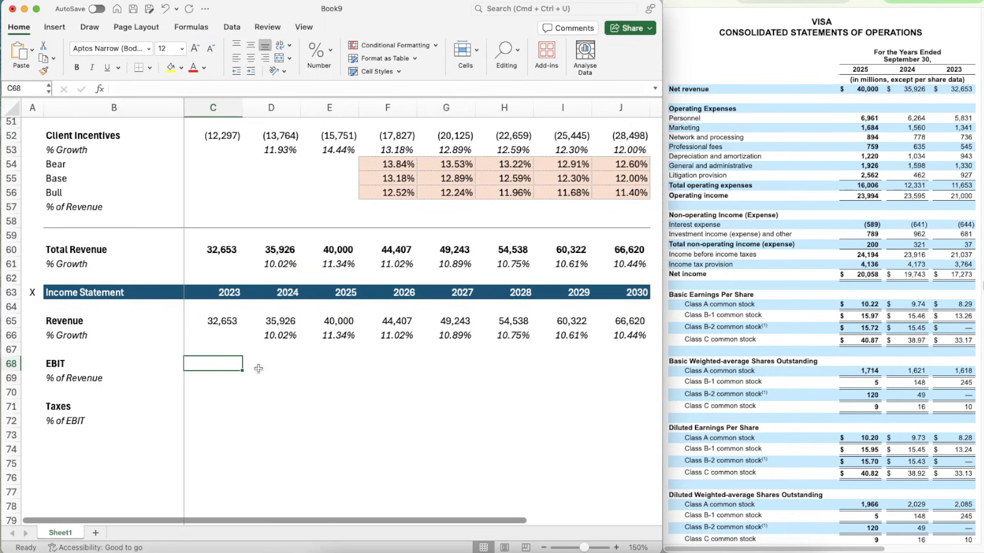
- Enter the operating income for 2023 to 2025 in the EBIT row: 21000 in C68, 23595 in D68 and 23994 in E68
{"action": "type", "text": "21000"}
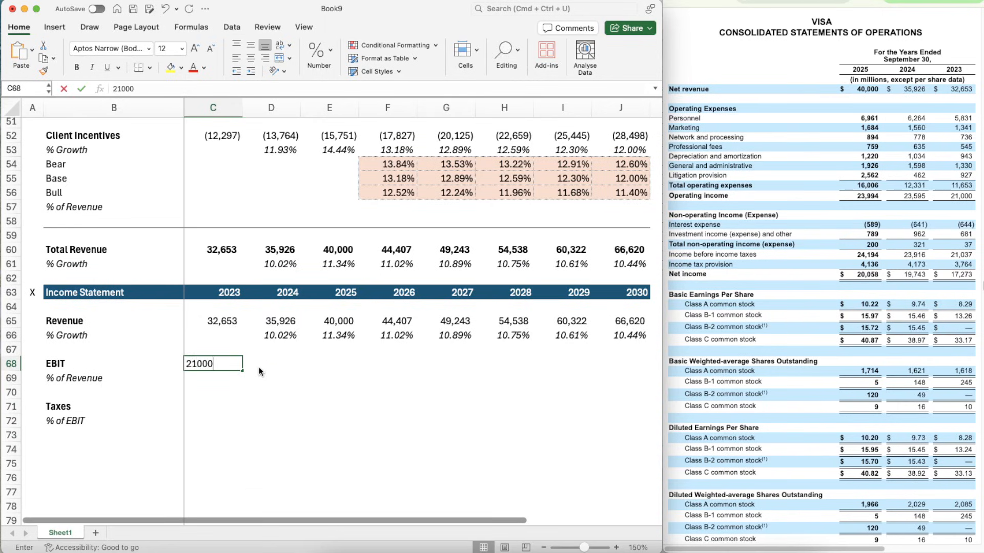
{"action": "left_click", "coordinate": [259, 367]}
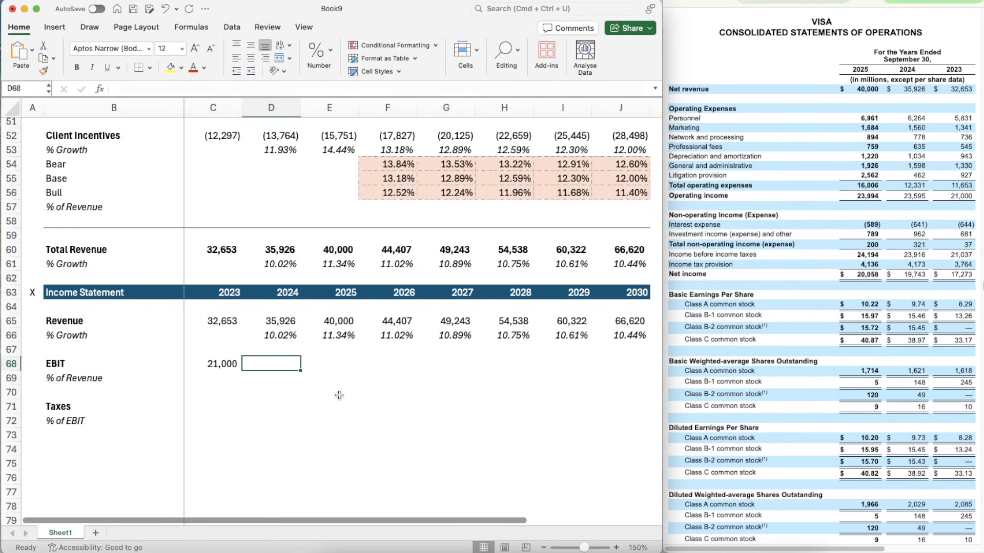
{"action": "type", "text": "23595"}
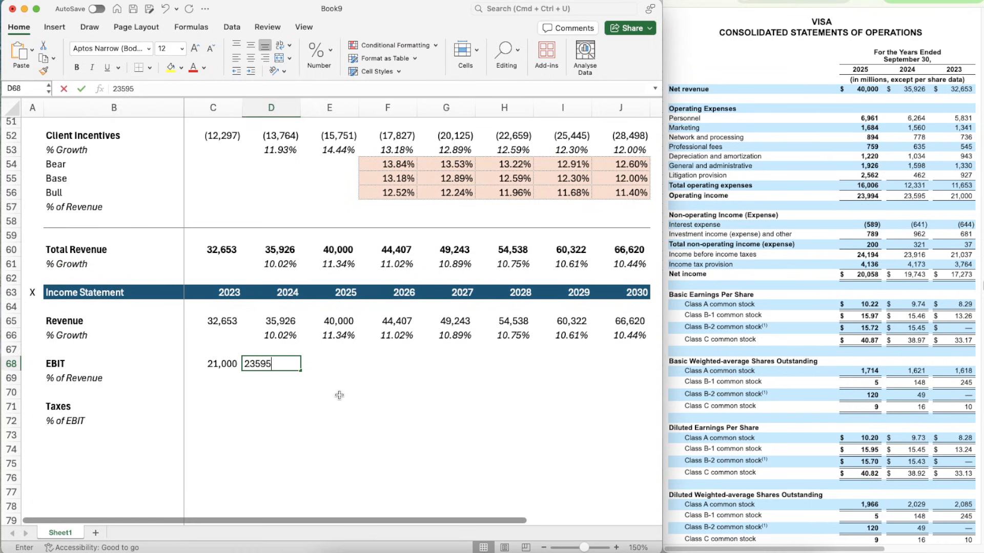
{"action": "key", "text": "Tab"}
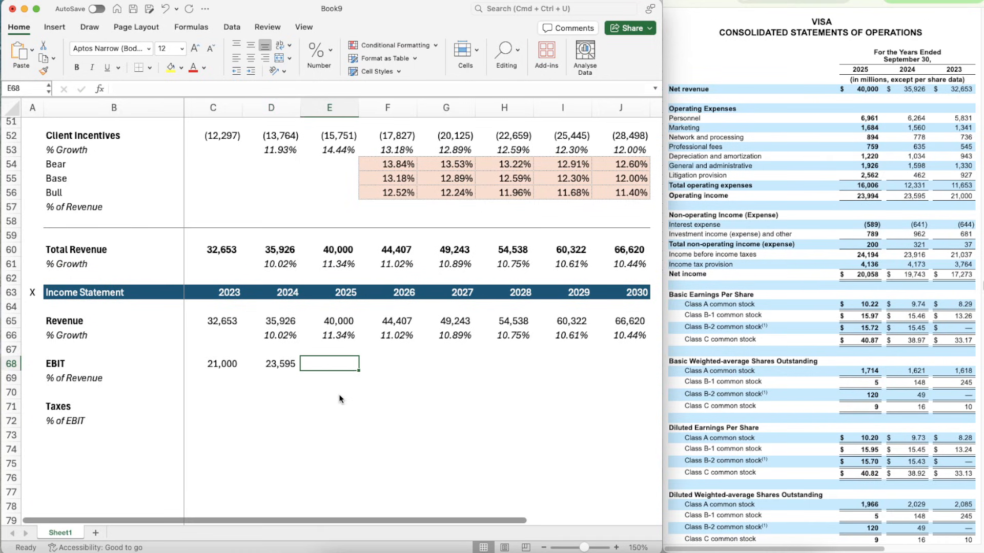
{"action": "type", "text": "23994"}
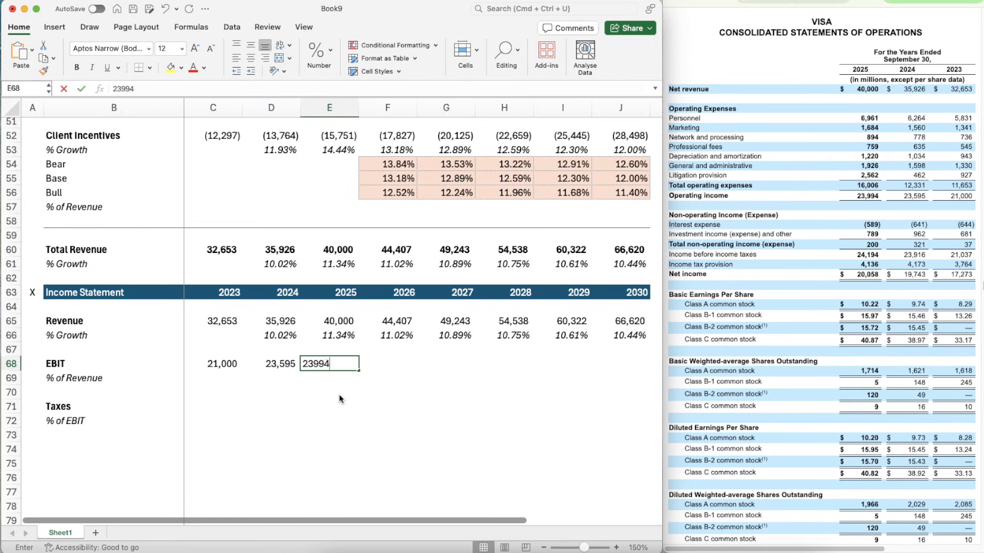
{"action": "key", "text": "Down"}
{"action": "key", "text": "Down"}
- Enter the formula =C68/C65 in C69 to calculate 2023 EBIT as a percentage of revenue
{"action": "key", "text": "Left"}
{"action": "key", "text": "Up"}
{"action": "key", "text": "Up"}
{"action": "key", "text": "Left"}
{"action": "key", "text": "Down"}
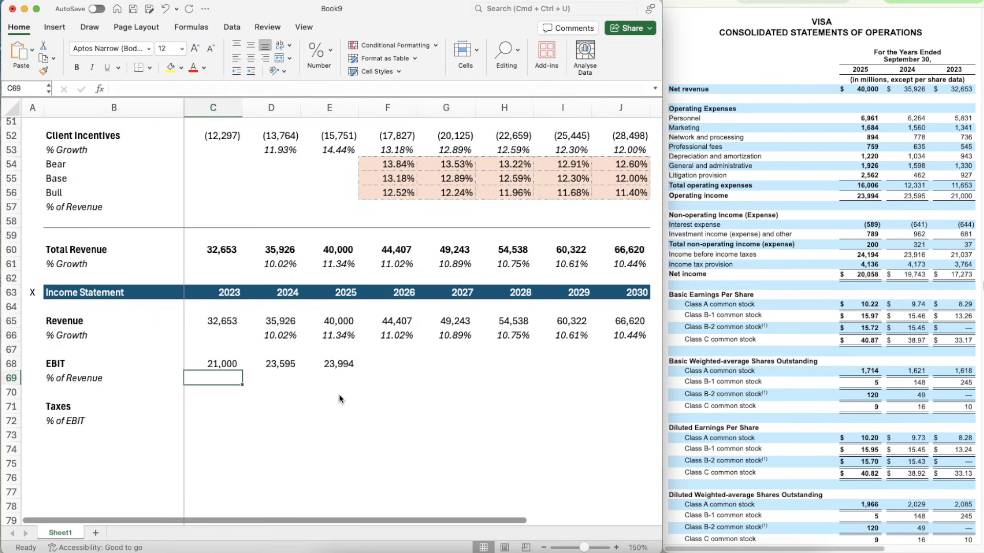
{"action": "type", "text": "="}
{"action": "key", "text": "Up"}
{"action": "type", "text": "/"}
{"action": "key", "text": "Up"}
{"action": "key", "text": "Up"}
{"action": "key", "text": "Up"}
{"action": "key", "text": "Up"}
{"action": "key", "text": "Up"}
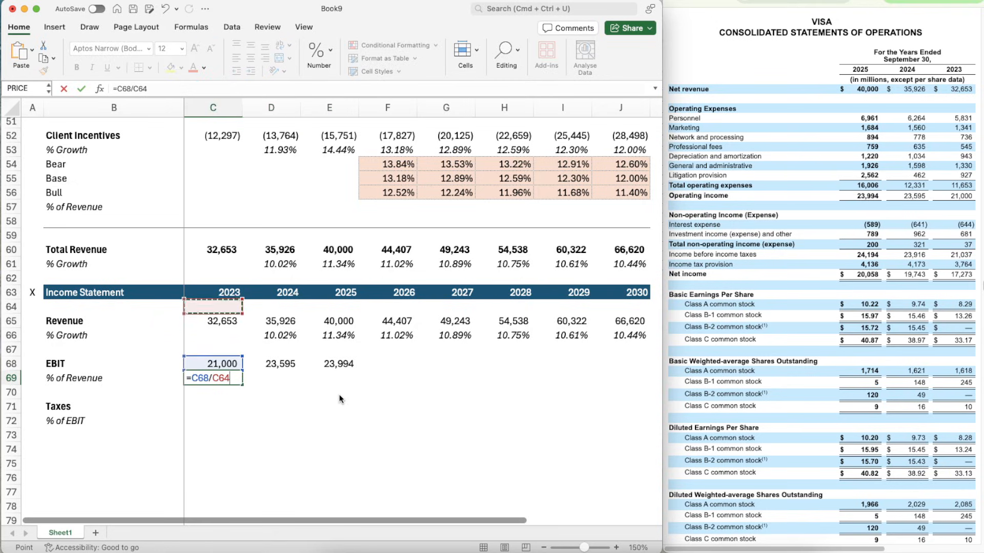
{"action": "key", "text": "Down"}
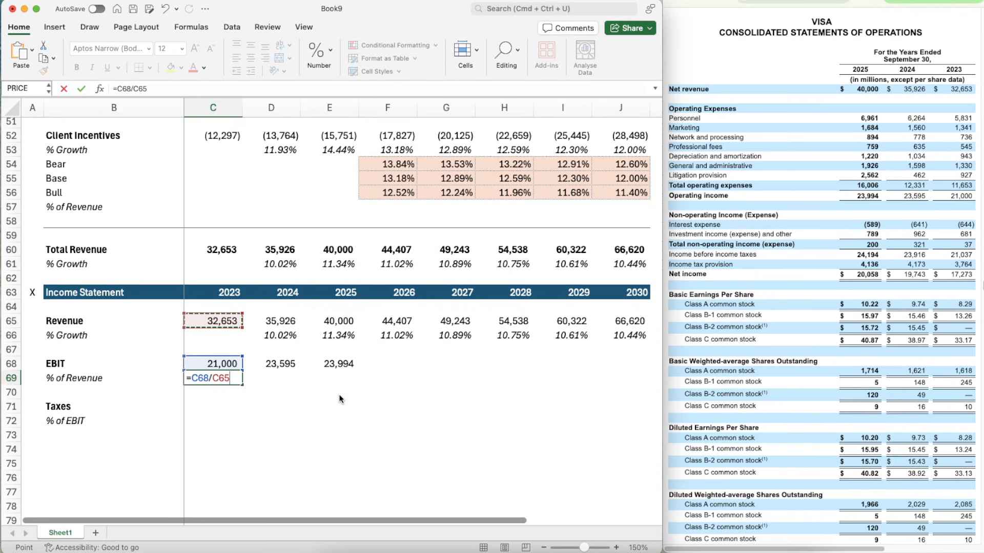
{"action": "key", "text": "Return"}
- Apply the italic percentage formatting of the 2024 revenue growth cell D66 to the EBIT % of Revenue cell C69
{"action": "key", "text": "Up"}
{"action": "key", "text": "Up"}
{"action": "key", "text": "Up"}
{"action": "key", "text": "Right"}
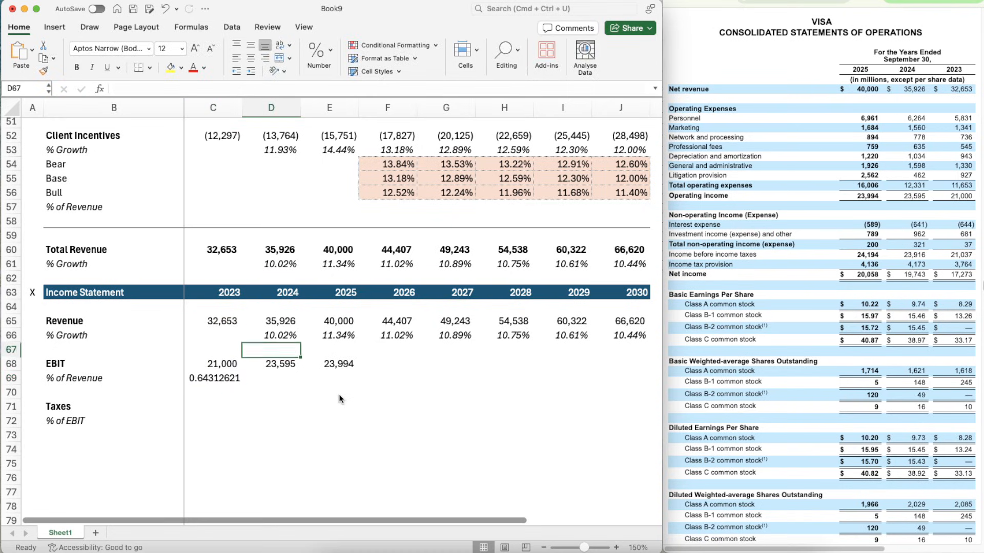
{"action": "key", "text": "Up"}
{"action": "key", "text": "super+shift+c"}
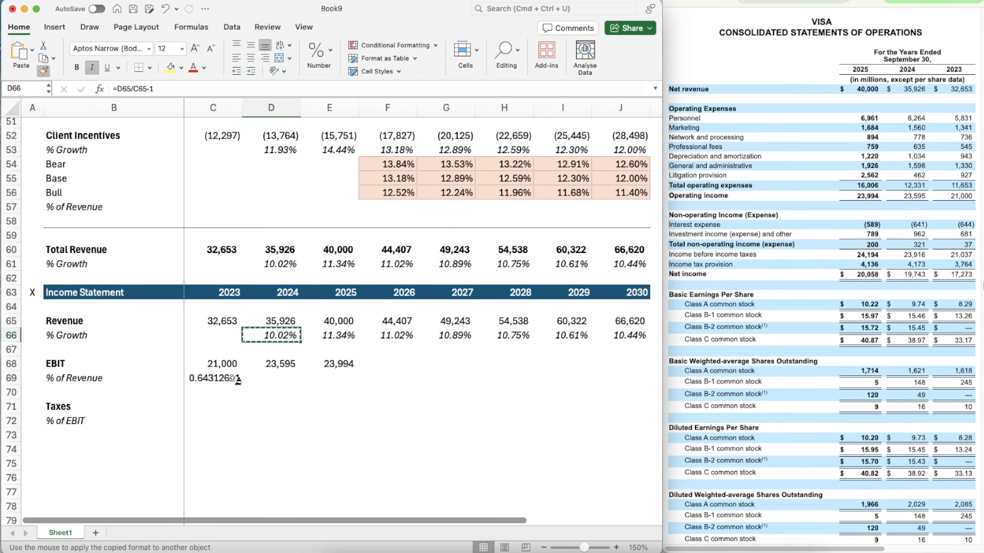
{"action": "left_click", "coordinate": [237, 379]}
- Copy the EBIT % of Revenue formula from C69 across to 2024 and 2025 in D69:E69
{"action": "key", "text": "super+c"}
{"action": "key", "text": "shift+Right"}
{"action": "key", "text": "shift+Right"}
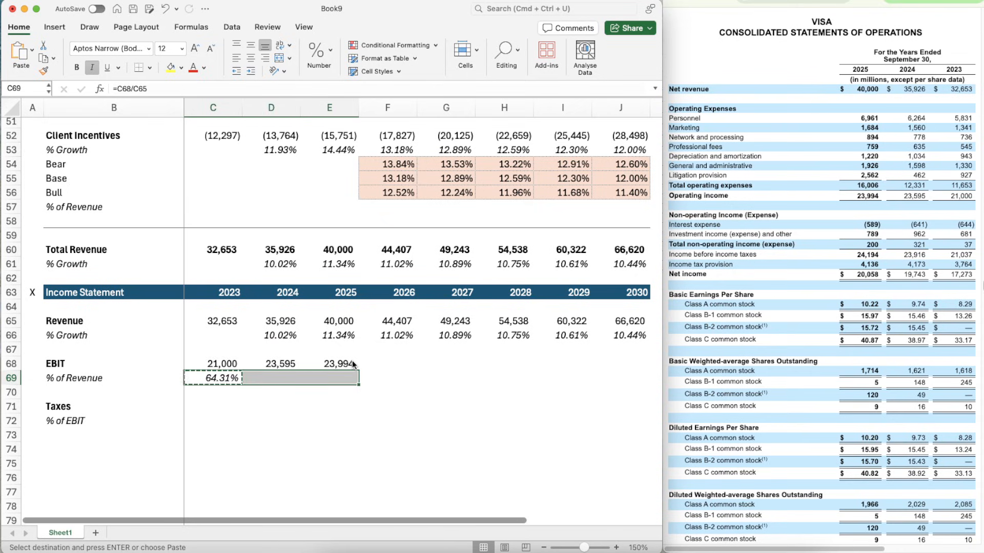
{"action": "key", "text": "super+v"}
{"action": "key", "text": "Right"}
{"action": "key", "text": "Right"}
{"action": "key", "text": "Right"}
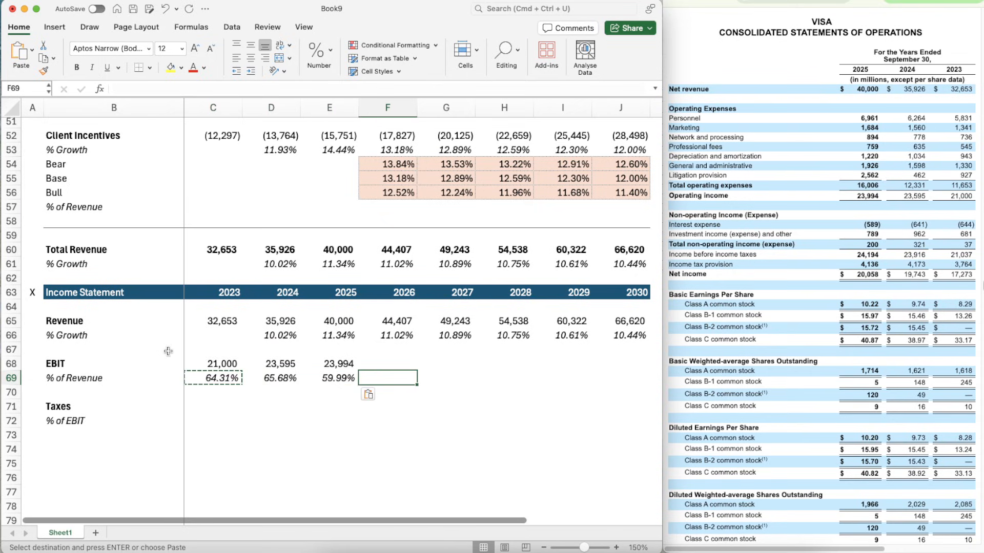
{"action": "key", "text": "Left"}
{"action": "key", "text": "Left"}
{"action": "key", "text": "Left"}
{"action": "key", "text": "Right"}
{"action": "key", "text": "Right"}
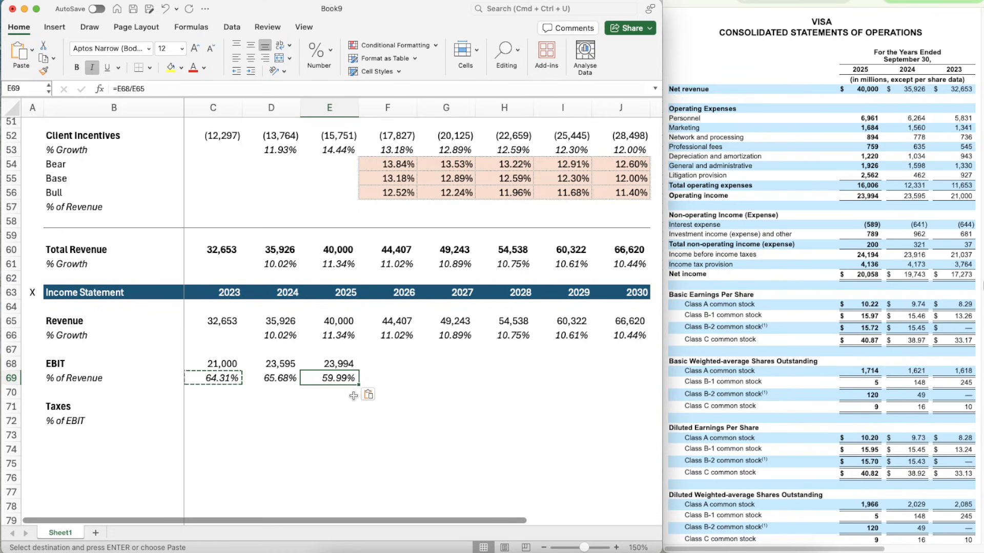
- Enter =AVERAGE(C69:E69) in F69 to project the 2026 EBIT percentage of revenue
{"action": "key", "text": "Right"}
{"action": "type", "text": "=avera"}
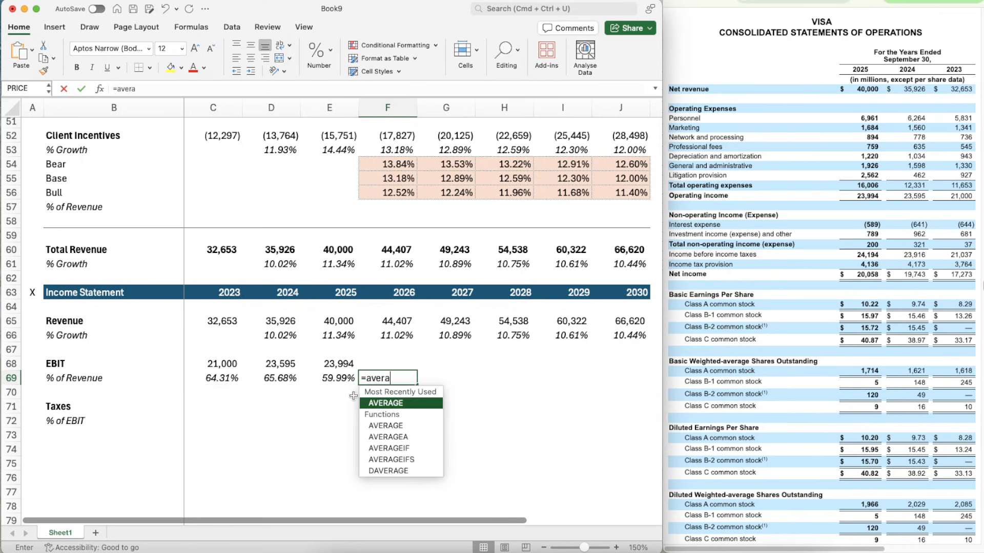
{"action": "key", "text": "Tab"}
{"action": "key", "text": "shift+Left"}
{"action": "key", "text": "shift+Left"}
{"action": "key", "text": "shift+Left"}
{"action": "key", "text": "Return"}
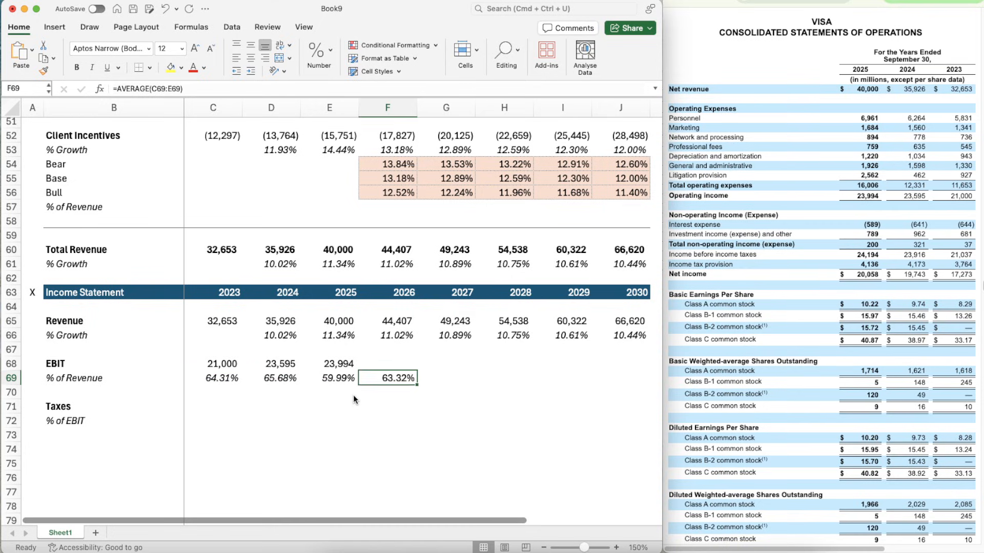
- Copy the average formula from F69 across to 2027 through 2030 in G69:J69
{"action": "key", "text": "super+c"}
{"action": "key", "text": "shift+Right"}
{"action": "key", "text": "shift+Right"}
{"action": "key", "text": "shift+Right"}
{"action": "key", "text": "shift+Right"}
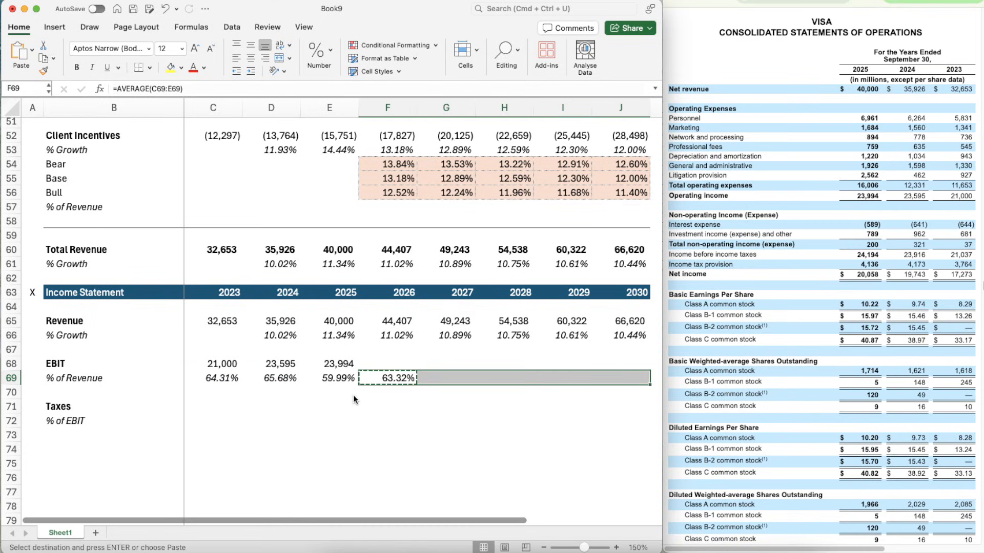
{"action": "key", "text": "super+v"}
- Enter =F65*F69 in F68 to calculate the projected 2026 EBIT from revenue and its percentage
{"action": "key", "text": "Up"}
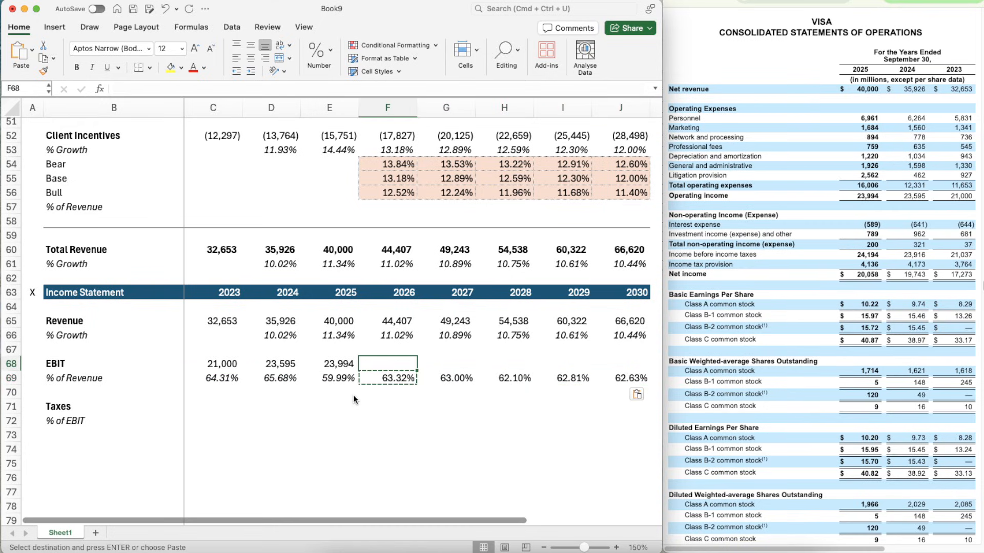
{"action": "type", "text": "="}
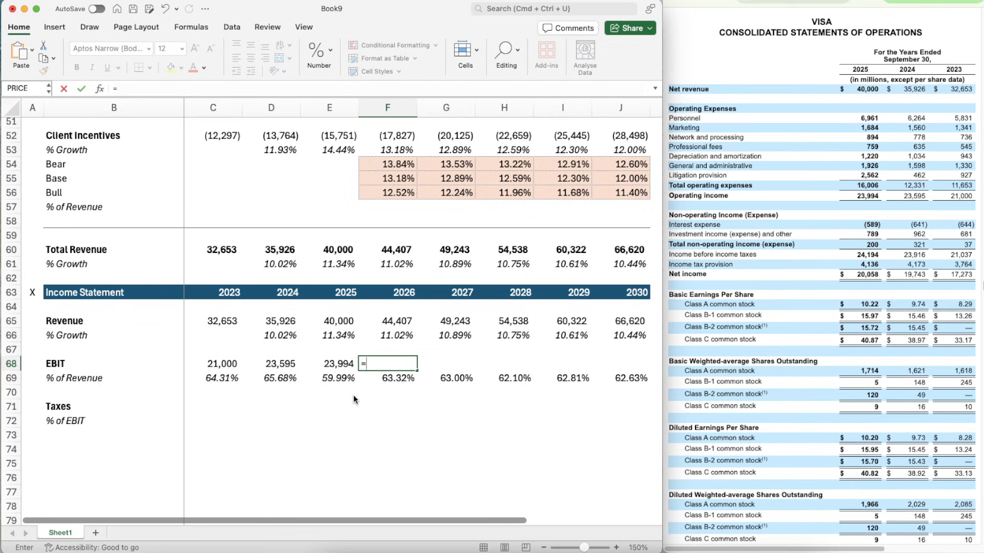
{"action": "key", "text": "Up"}
{"action": "key", "text": "Up"}
{"action": "key", "text": "Up"}
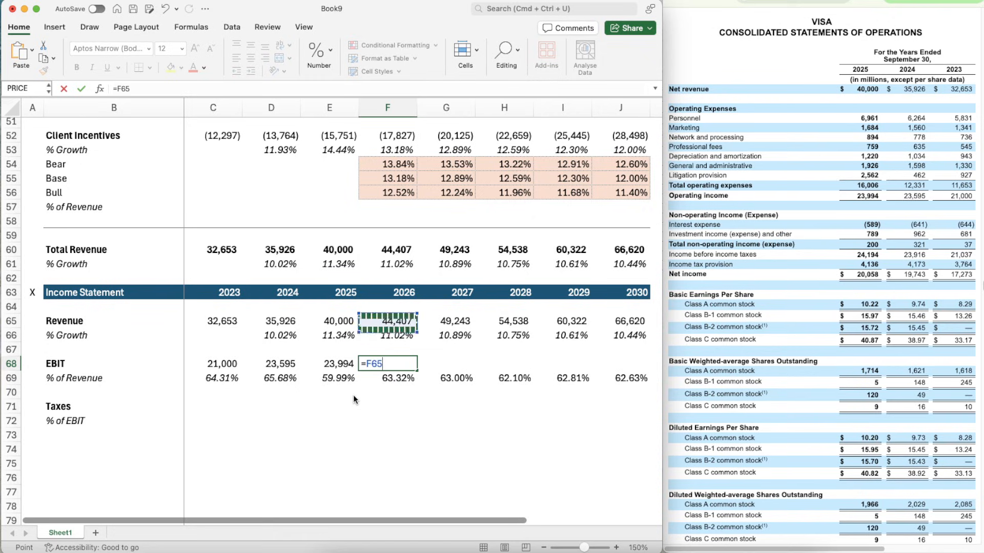
{"action": "type", "text": "*"}
{"action": "key", "text": "Down"}
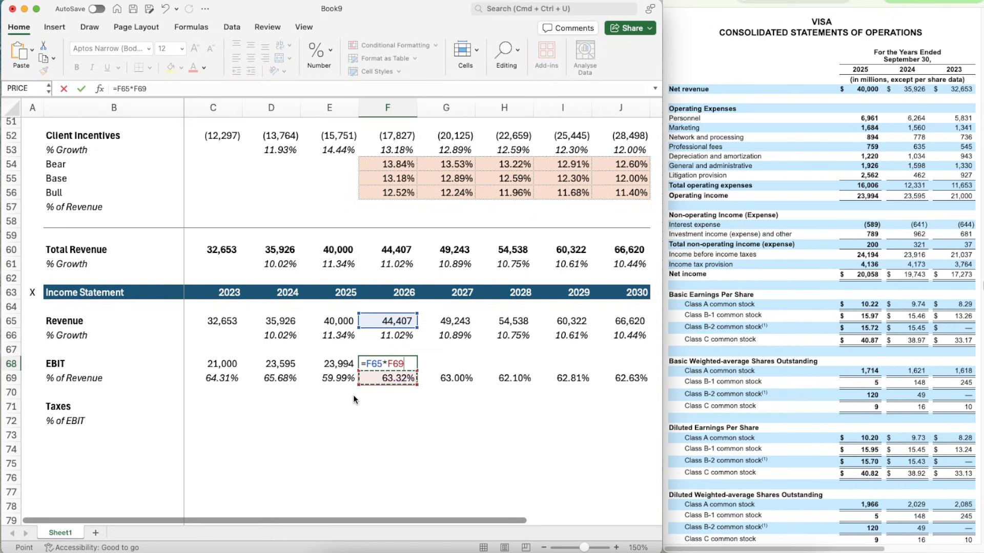
{"action": "key", "text": "Return"}
- Copy the projected EBIT formula from F68 across to 2027 through 2030 in G68:J68
{"action": "key", "text": "Up"}
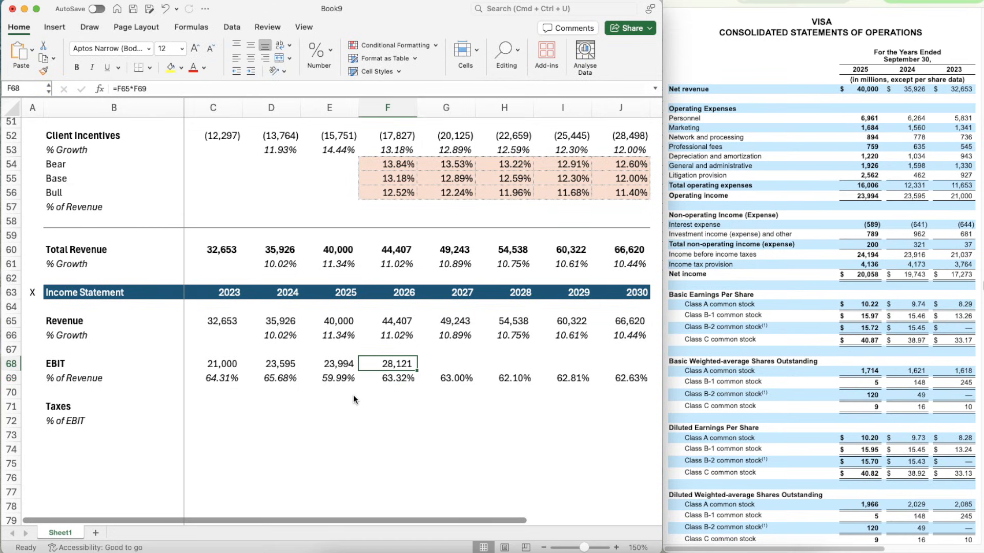
{"action": "key", "text": "super+c"}
{"action": "key", "text": "shift+Right"}
{"action": "key", "text": "shift+Right"}
{"action": "key", "text": "shift+Right"}
{"action": "key", "text": "shift+Right"}
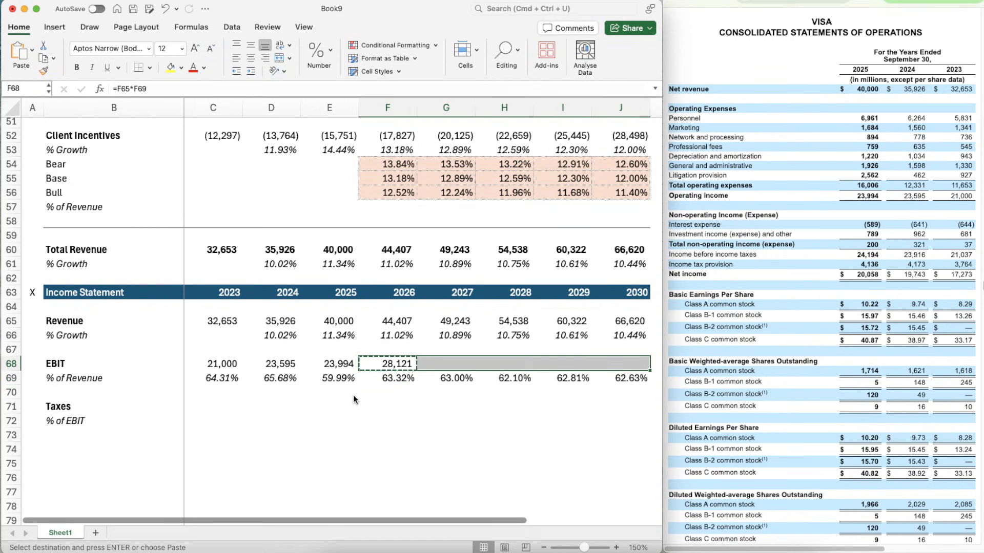
{"action": "key", "text": "super+v"}
- Apply the number formatting of the EBIT row C68:J68 to the Taxes row starting at C71
{"action": "left_click", "coordinate": [353, 395]}
{"action": "key", "text": "Left"}
{"action": "key", "text": "Left"}
{"action": "key", "text": "Down"}
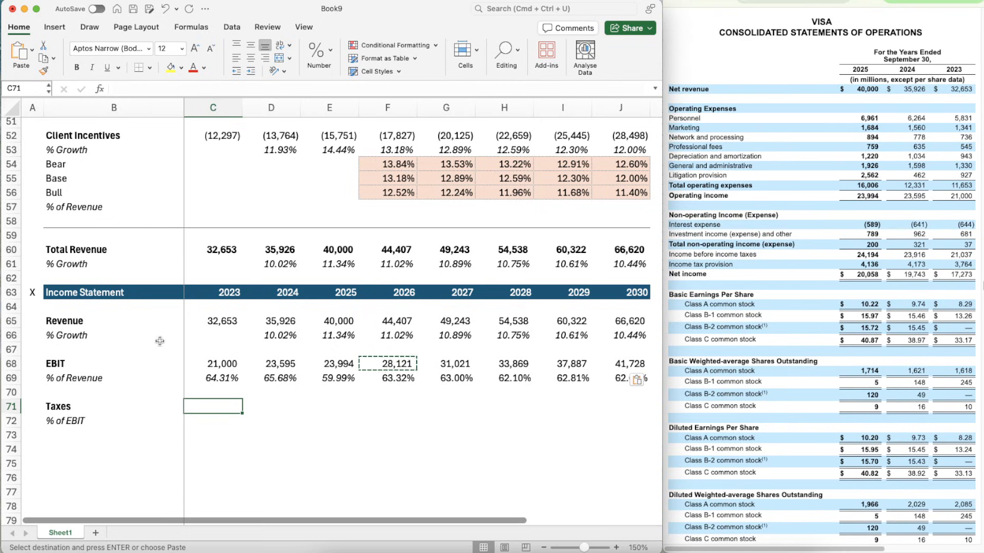
{"action": "left_click", "coordinate": [196, 365]}
{"action": "key", "text": "shift+Right"}
{"action": "key", "text": "shift+Right"}
{"action": "key", "text": "shift+Right"}
{"action": "key", "text": "shift+Right"}
{"action": "key", "text": "shift+Right"}
{"action": "key", "text": "shift+Right"}
{"action": "key", "text": "shift+Right"}
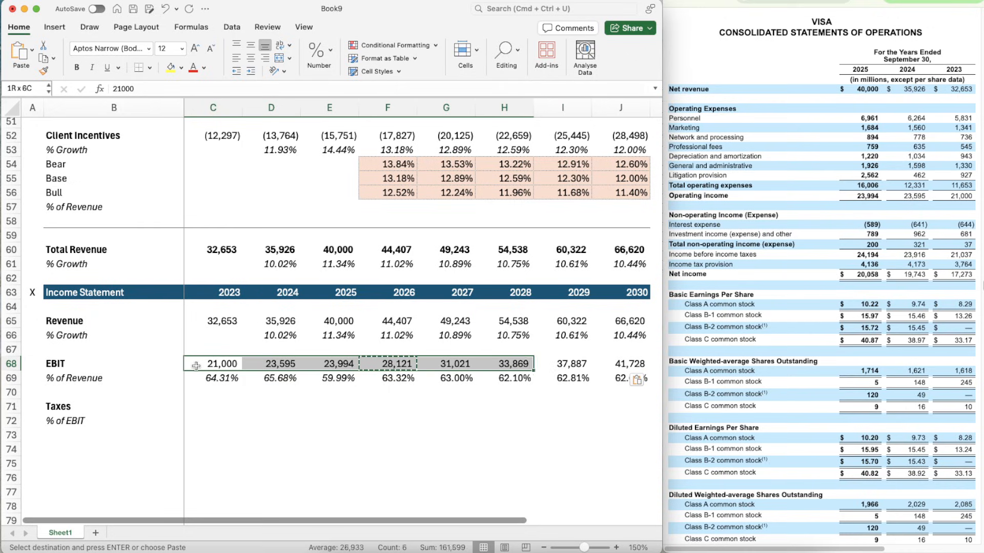
{"action": "key", "text": "super+shift+c"}
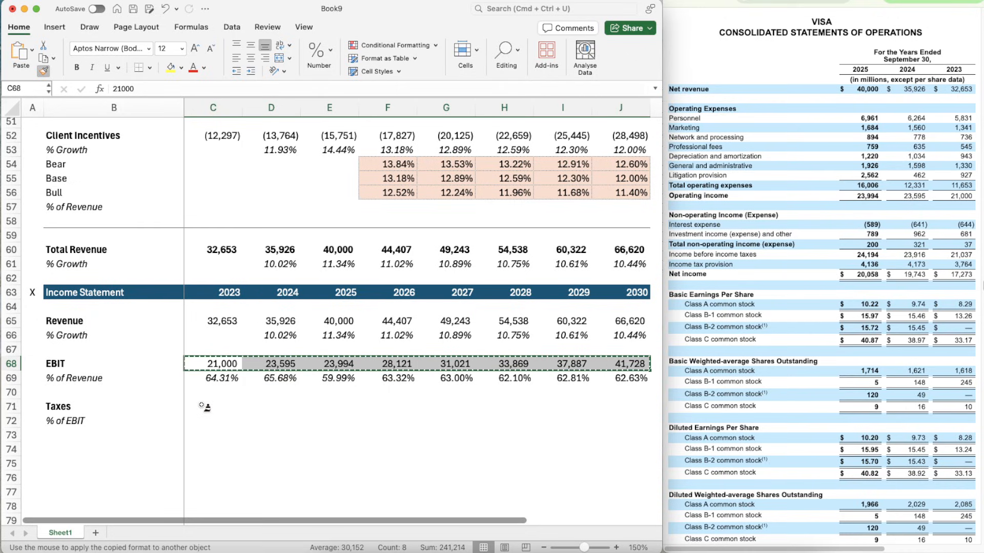
{"action": "left_click", "coordinate": [204, 407]}
{"action": "left_click", "coordinate": [204, 407]}
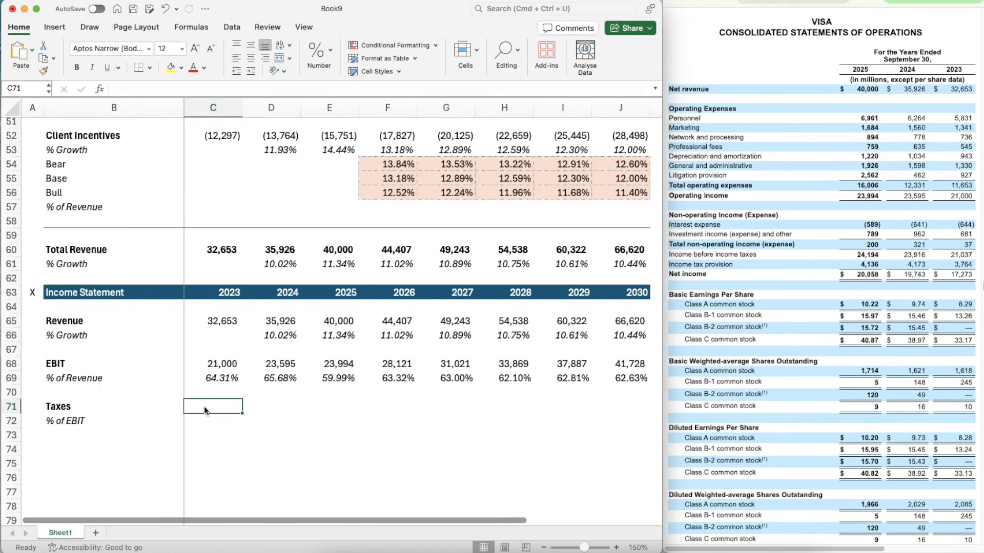
- Enter the income tax provision for 2023 to 2025 in the Taxes row: 3764 in C71, 4173 in D71 and 4136 in E71
{"action": "type", "text": "3764"}
{"action": "key", "text": "Tab"}
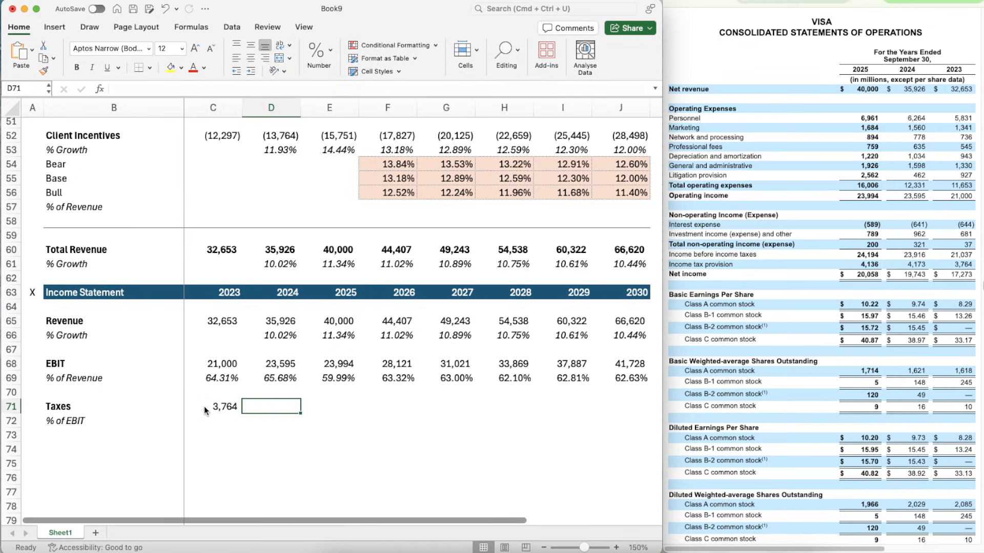
{"action": "type", "text": "4173"}
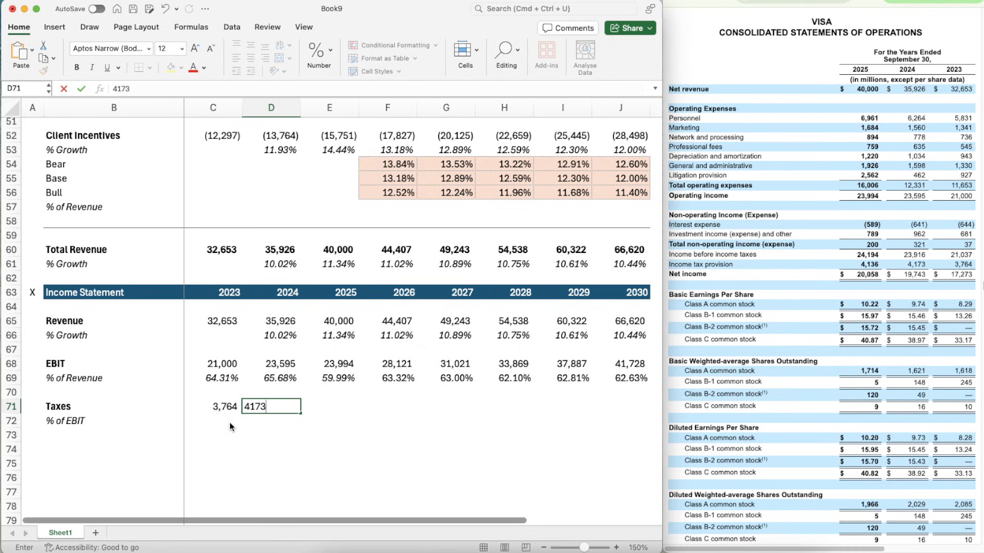
{"action": "key", "text": "Tab"}
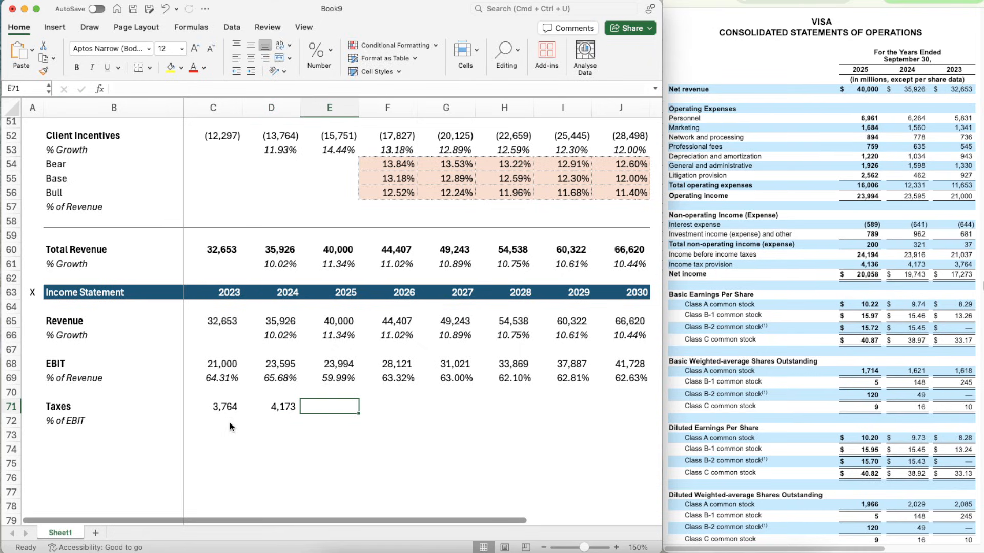
{"action": "type", "text": "4136"}
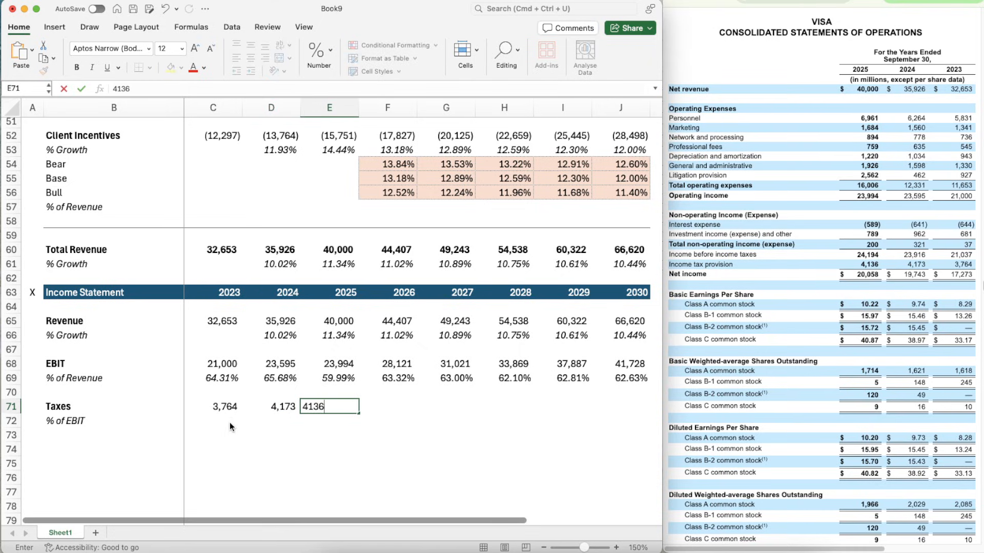
{"action": "key", "text": "Return"}
- Enter the formula =C71/C68 in C72 to calculate 2023 taxes as a percentage of EBIT
{"action": "left_click", "coordinate": [230, 422]}
{"action": "type", "text": "=C71/"}
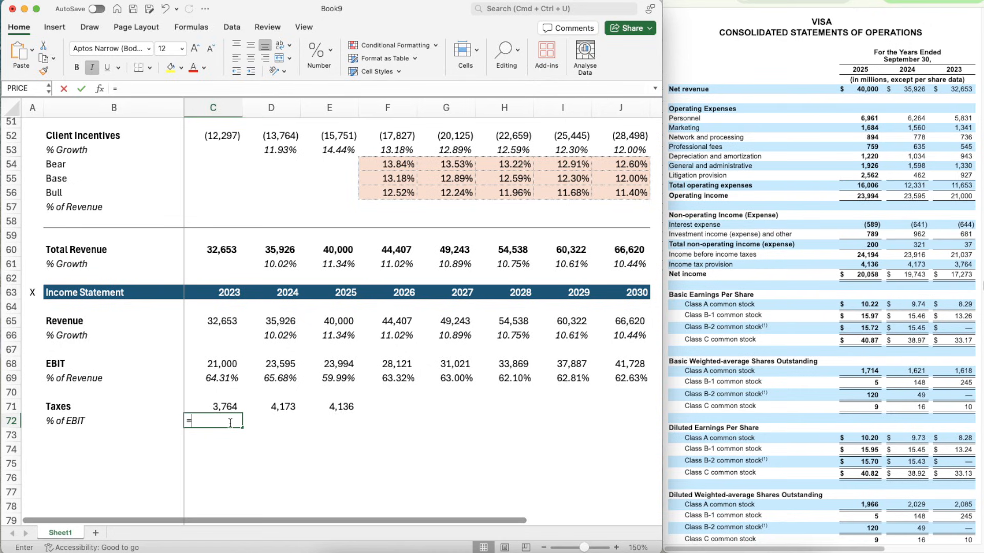
{"action": "key", "text": "Up"}
{"action": "key", "text": "Up"}
{"action": "key", "text": "Up"}
{"action": "key", "text": "Up"}
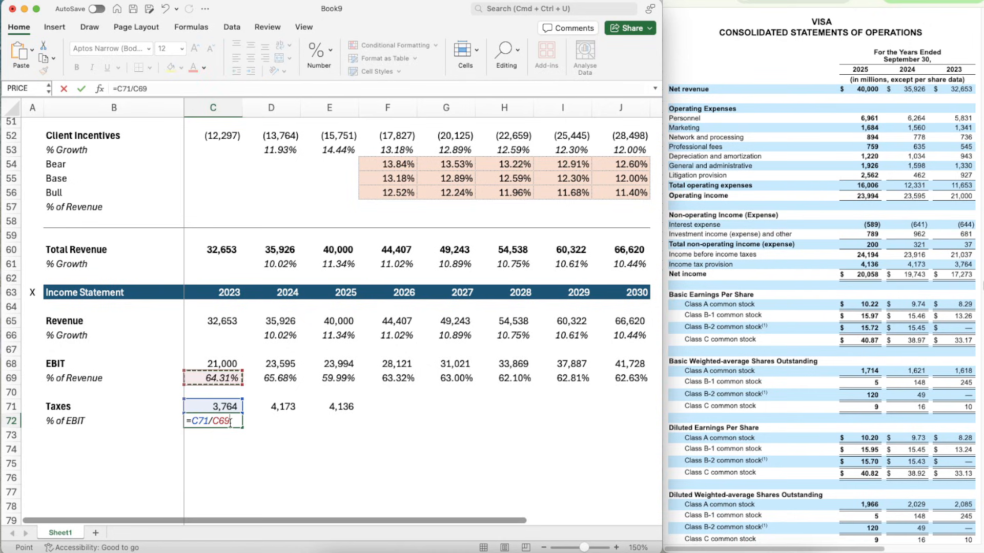
{"action": "key", "text": "Return"}
- Apply the percentage formatting of C69 to the 2023 % of EBIT cell C72
{"action": "key", "text": "Up"}
{"action": "key", "text": "Up"}
{"action": "key", "text": "Up"}
{"action": "key", "text": "Up"}
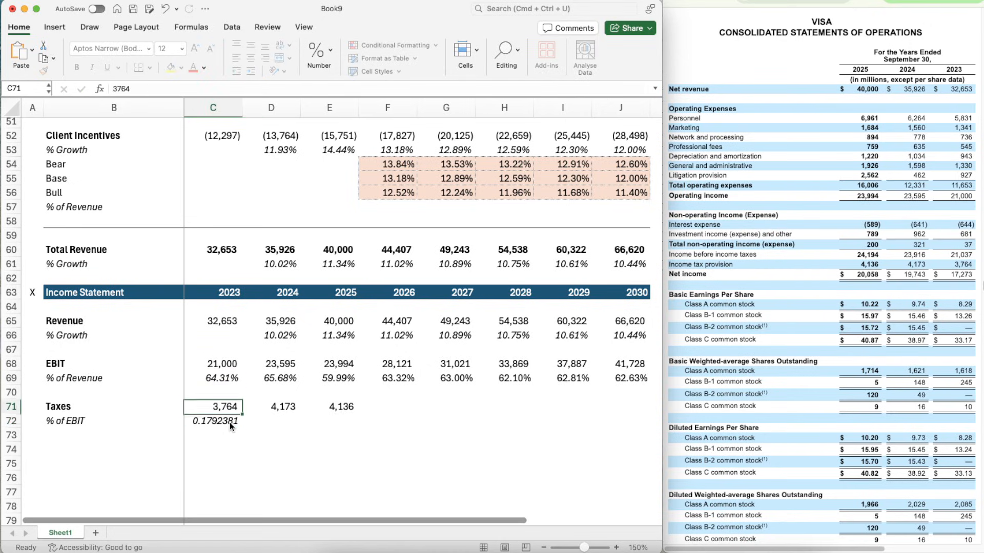
{"action": "key", "text": "super+shift+c"}
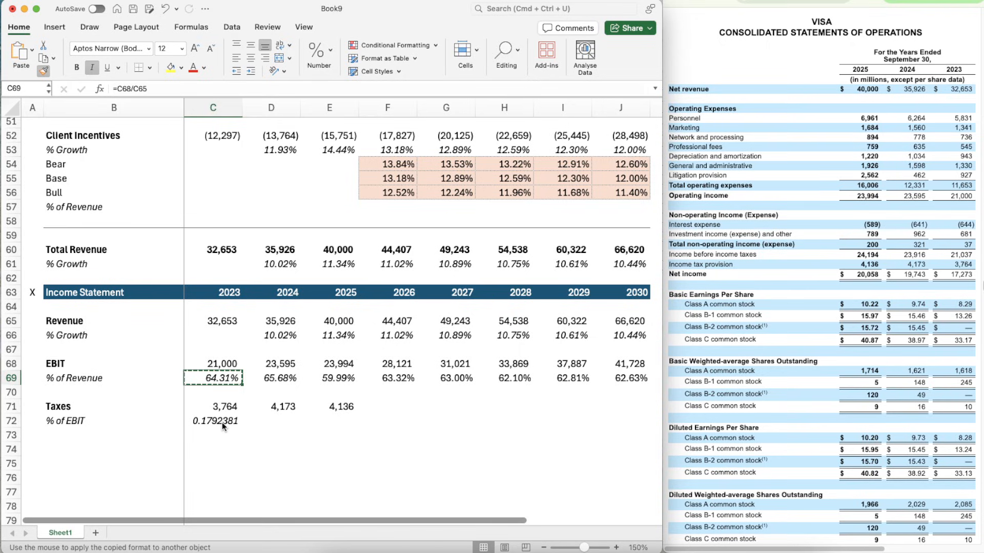
{"action": "left_click", "coordinate": [222, 422]}
- Copy the taxes % of EBIT formula from C72 across to 2024 and 2025 in D72:E72
{"action": "key", "text": "super+c"}
{"action": "key", "text": "shift+Right"}
{"action": "key", "text": "shift+Right"}
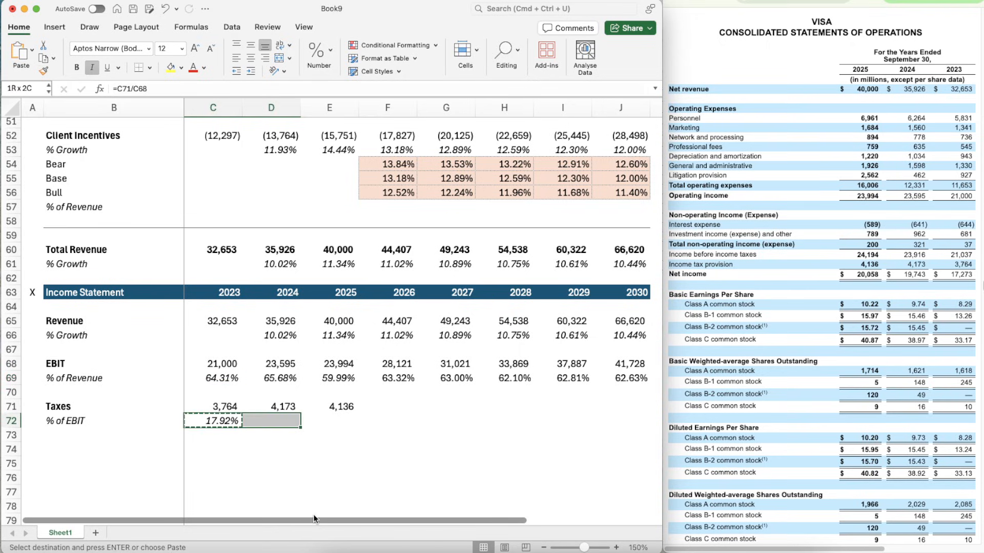
{"action": "key", "text": "super+v"}
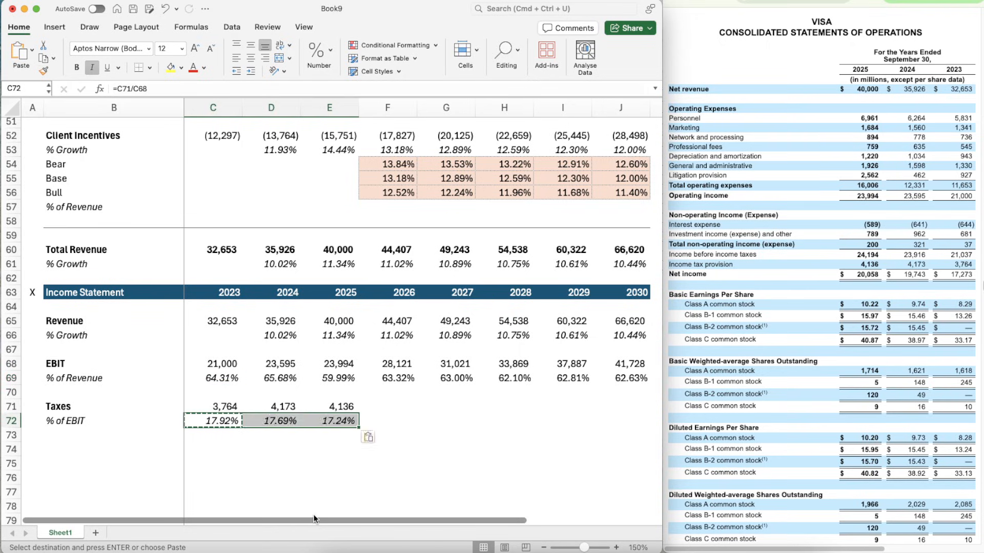
- Enter =AVERAGE(C72:E72) in F72 to project the 2026 taxes as a percentage of EBIT
{"action": "key", "text": "Right"}
{"action": "key", "text": "Right"}
{"action": "key", "text": "Right"}
{"action": "key", "text": "Right"}
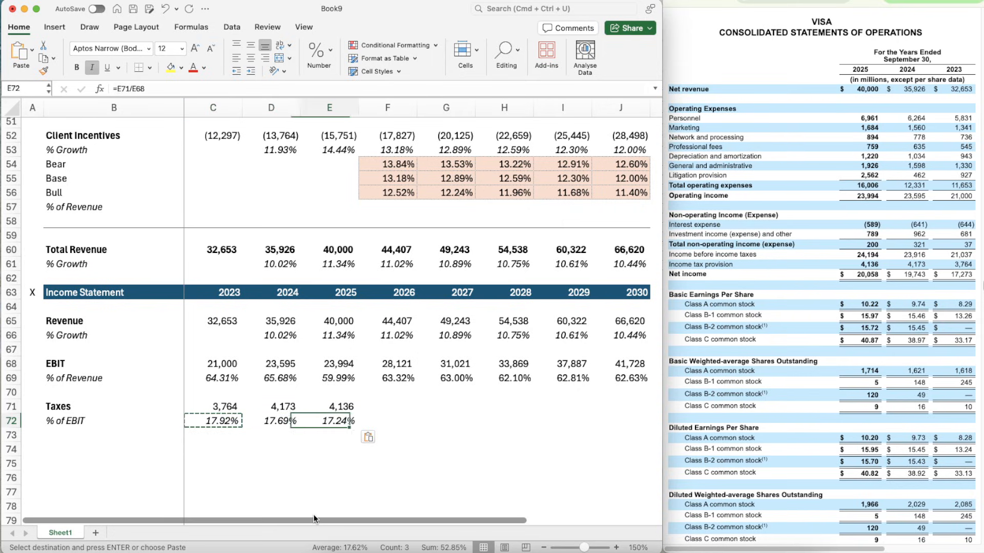
{"action": "key", "text": "Left"}
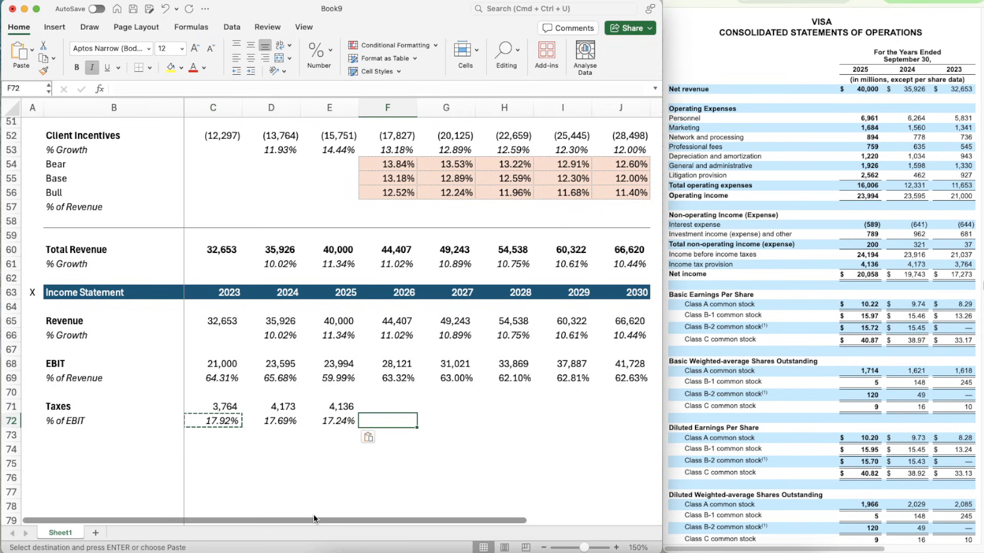
{"action": "type", "text": "=averag"}
{"action": "key", "text": "Tab"}
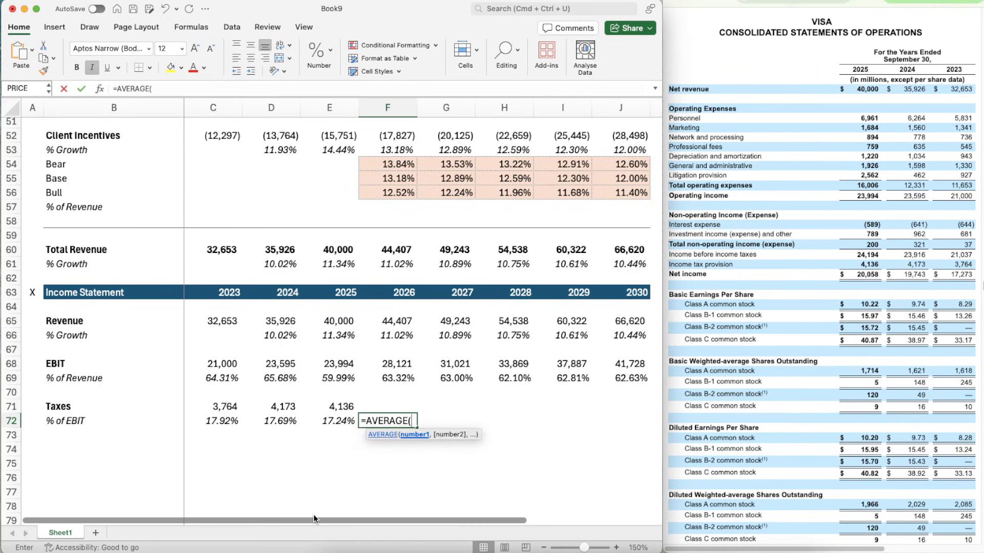
{"action": "key", "text": "Left"}
{"action": "key", "text": "shift+Left"}
{"action": "key", "text": "shift+Left"}
{"action": "key", "text": "Return"}
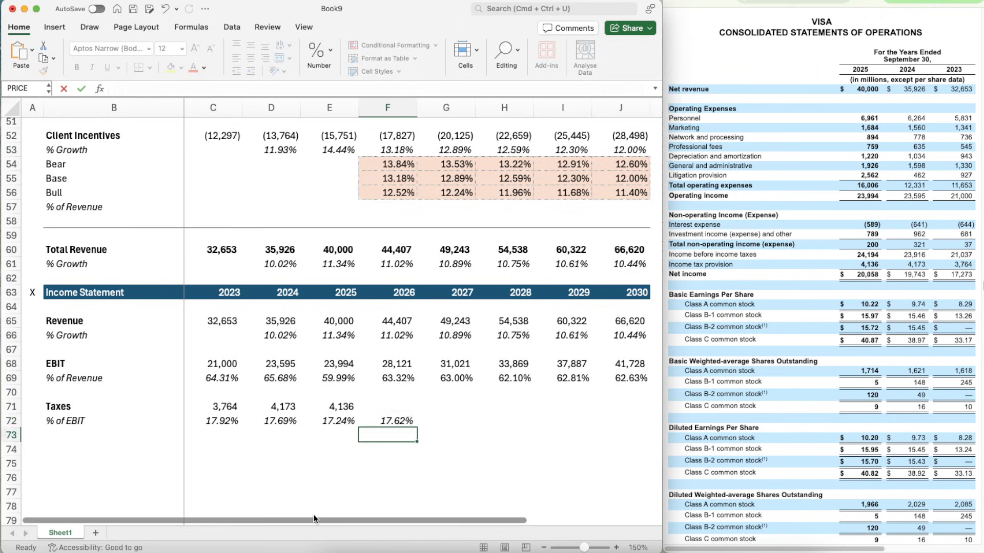
- Copy the average tax percentage formula from F72 across to 2027 through 2030 in G72:J72
{"action": "key", "text": "Up"}
{"action": "key", "text": "super+c"}
{"action": "key", "text": "shift+Right"}
{"action": "key", "text": "shift+Right"}
{"action": "key", "text": "shift+Right"}
{"action": "key", "text": "shift+Right"}
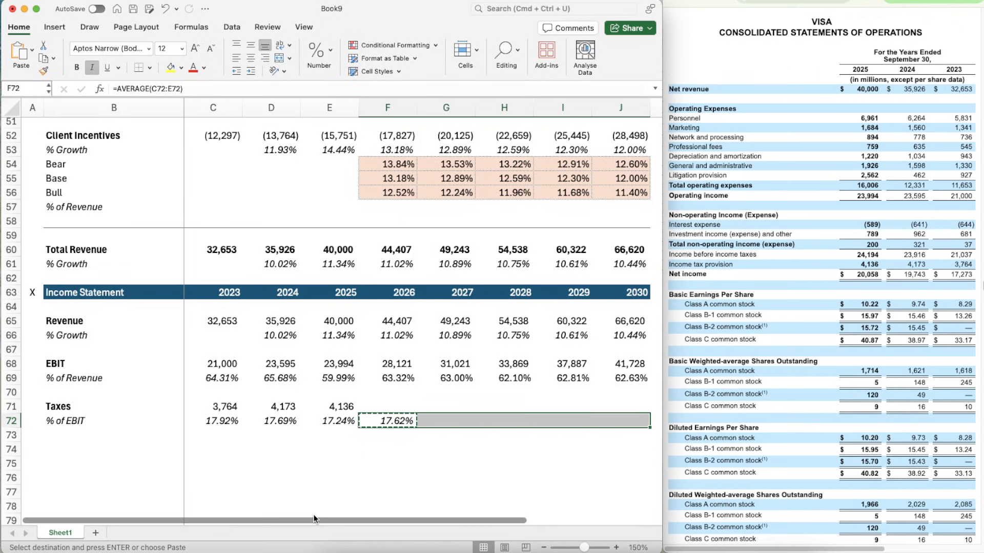
{"action": "key", "text": "super+v"}
- Enter =F68*F72 in F71 to project the 2026 taxes from EBIT and the tax percentage
{"action": "key", "text": "Up"}
{"action": "type", "text": "="}
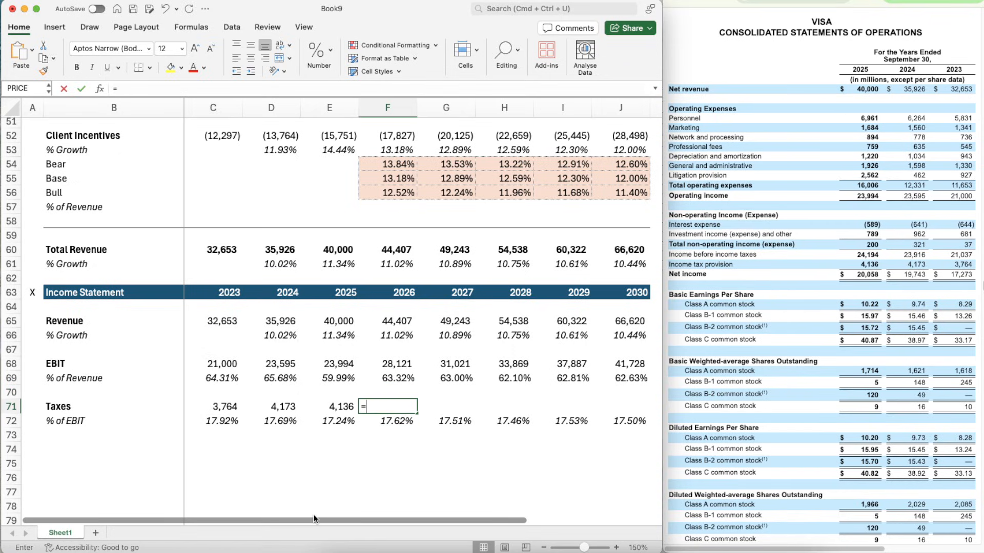
{"action": "key", "text": "Up"}
{"action": "key", "text": "Up"}
{"action": "key", "text": "Up"}
{"action": "type", "text": "*"}
{"action": "key", "text": "Down"}
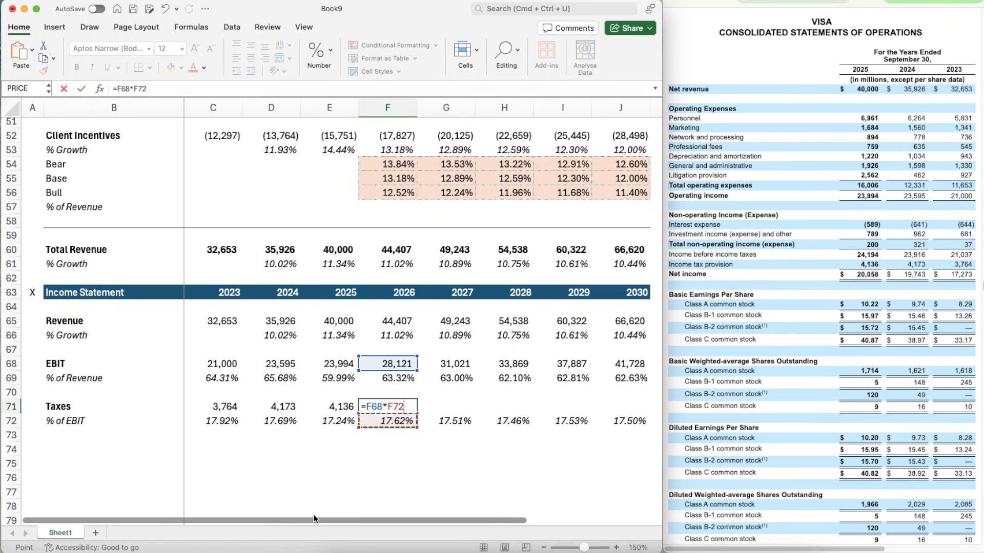
{"action": "key", "text": "Return"}
- Copy the projected taxes formula from F71 across to 2027 through 2030 in G71:J71
{"action": "key", "text": "Up"}
{"action": "key", "text": "super+c"}
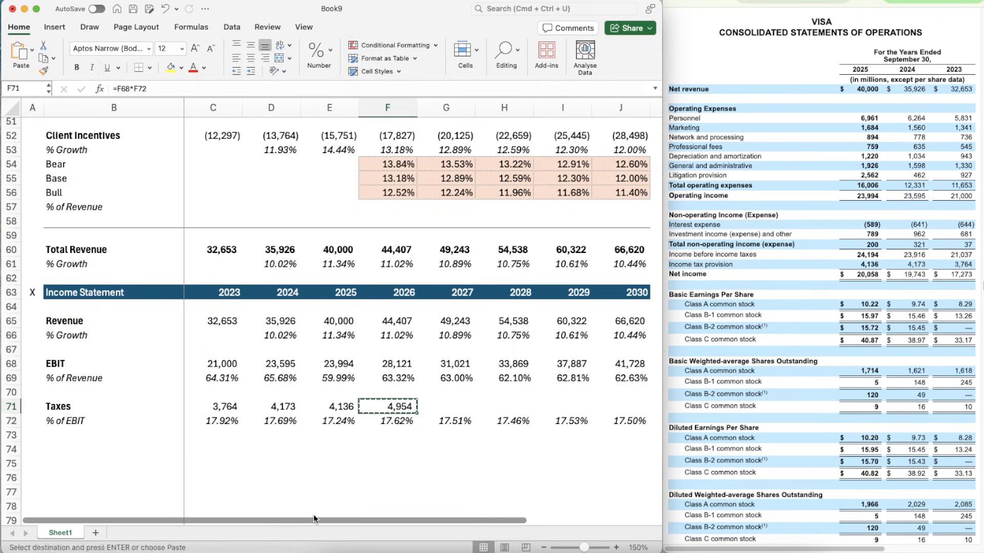
{"action": "key", "text": "shift+Right"}
{"action": "key", "text": "shift+Right"}
{"action": "key", "text": "shift+Right"}
{"action": "key", "text": "shift+Right"}
{"action": "key", "text": "super+v"}
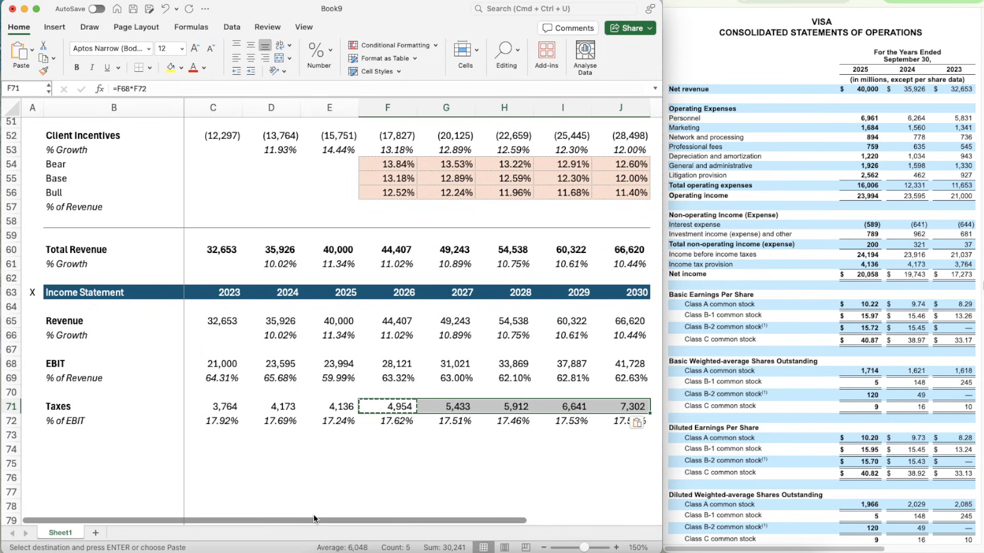
{"action": "key", "text": "Escape"}
- Copy the Income Statement header row 63 and paste it into row 74 as a new section header
{"action": "key", "text": "Down"}
{"action": "key", "text": "Down"}
{"action": "key", "text": "Down"}
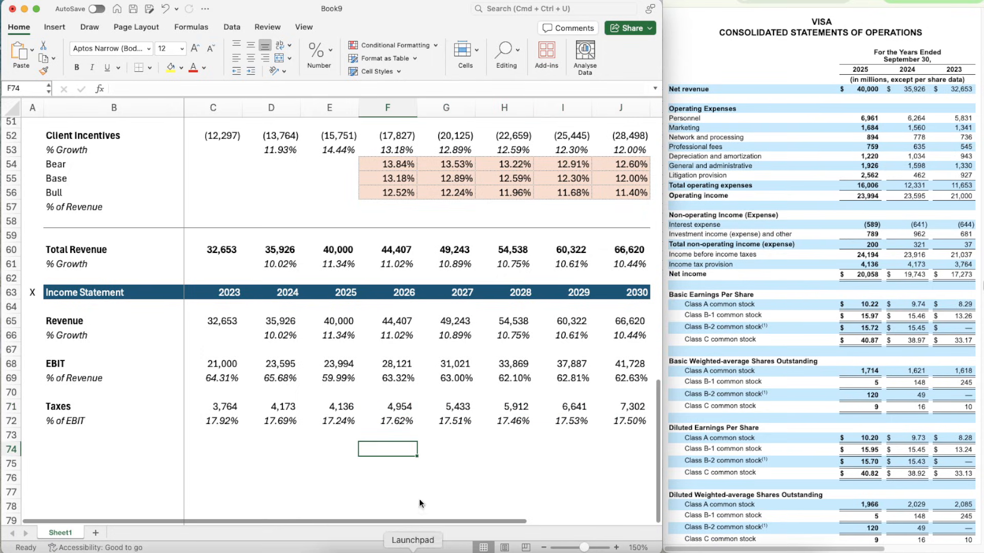
{"action": "scroll", "coordinate": [455, 416], "scroll_direction": "down", "scroll_amount": 3}
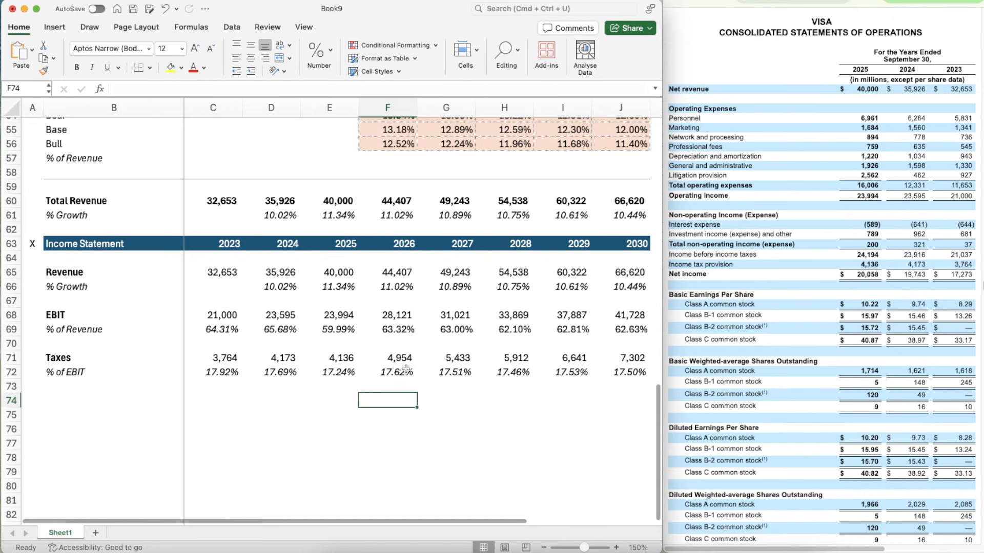
{"action": "key", "text": "Left"}
{"action": "key", "text": "Left"}
{"action": "key", "text": "Left"}
{"action": "key", "text": "Left"}
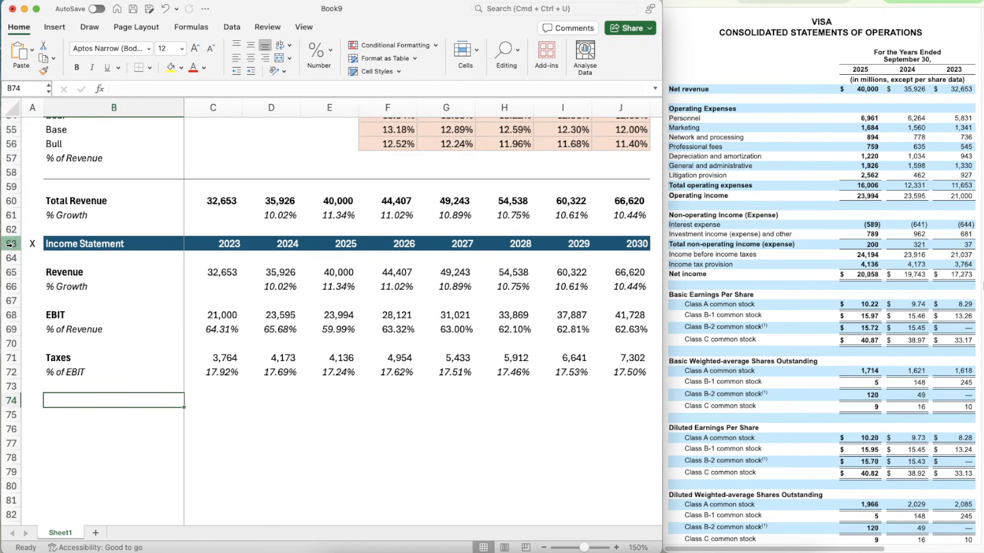
{"action": "left_click", "coordinate": [10, 248]}
{"action": "key", "text": "super+c"}
{"action": "key", "text": "Down"}
{"action": "key", "text": "Down"}
{"action": "key", "text": "Down"}
{"action": "key", "text": "Down"}
{"action": "key", "text": "Down"}
{"action": "key", "text": "Down"}
{"action": "key", "text": "Down"}
{"action": "key", "text": "Down"}
{"action": "key", "text": "Down"}
{"action": "key", "text": "Down"}
{"action": "key", "text": "Down"}
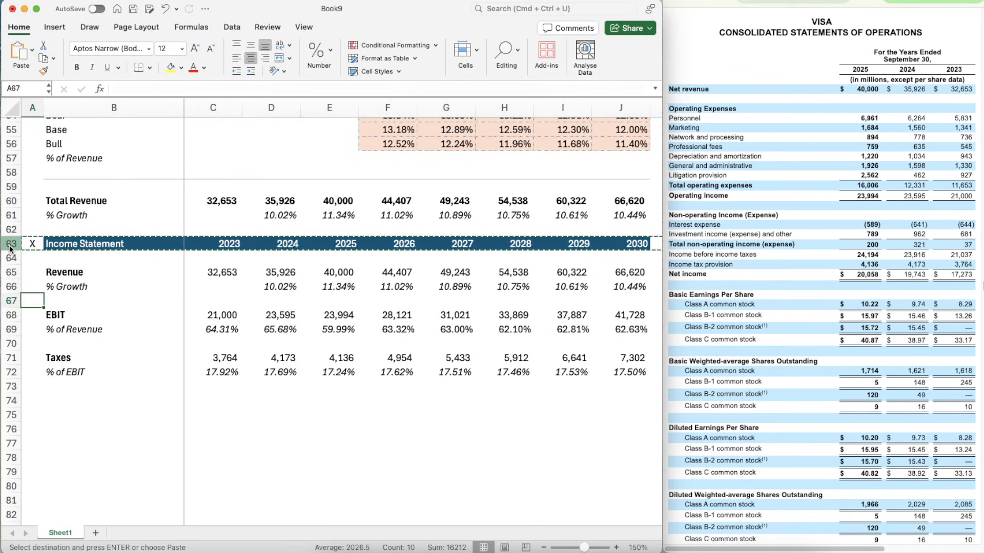
{"action": "key", "text": "Return"}
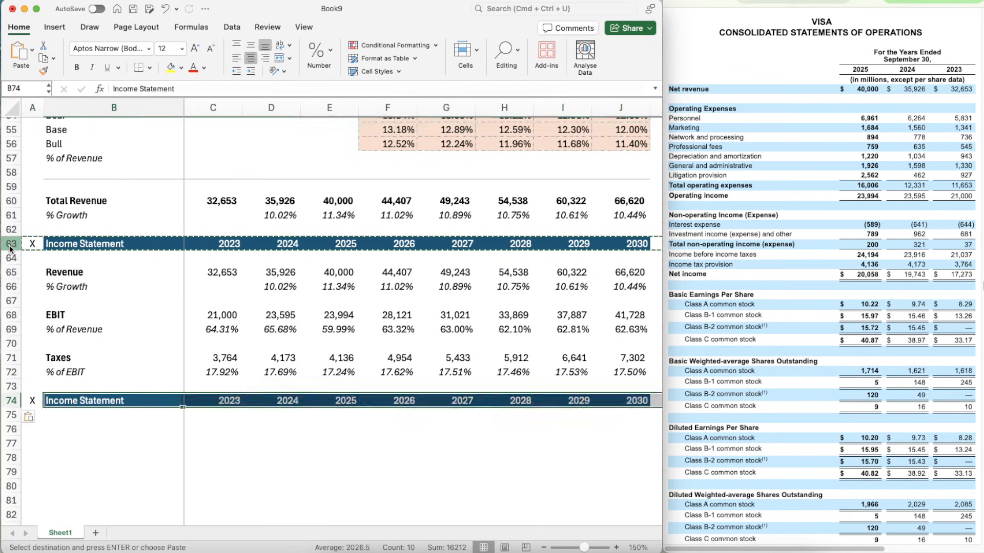
- Rename the section header in B74 as Cash Flow Items
{"action": "key", "text": "Right"}
{"action": "type", "text": "Cas"}
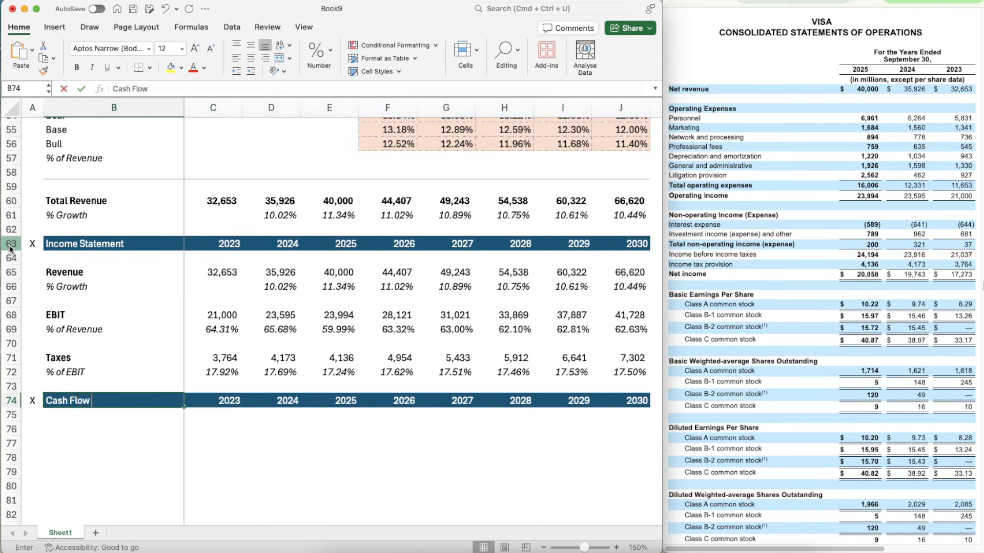
{"action": "type", "text": "h Flow Item"}
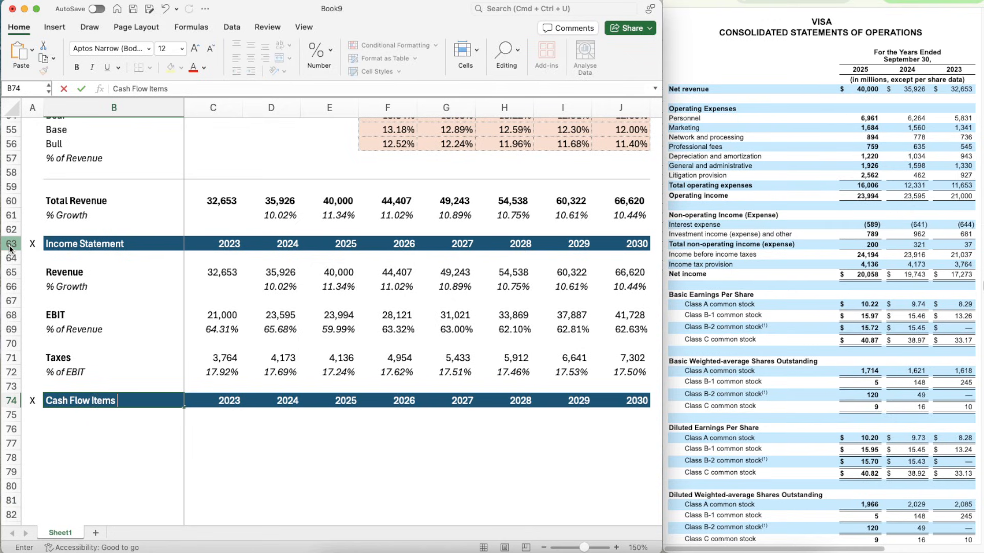
{"action": "type", "text": "s"}
{"action": "key", "text": "Return"}
- Enter the labels D&A in B76 and % of Revenue in B77, and italicize row 77
{"action": "scroll", "coordinate": [79, 323], "scroll_direction": "down", "scroll_amount": 5}
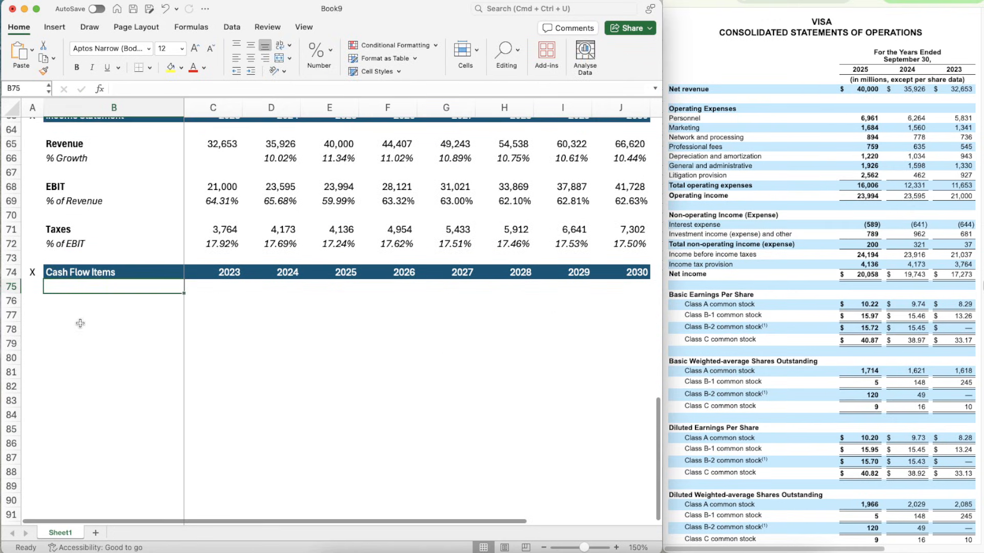
{"action": "key", "text": "Down"}
{"action": "type", "text": "D&"}
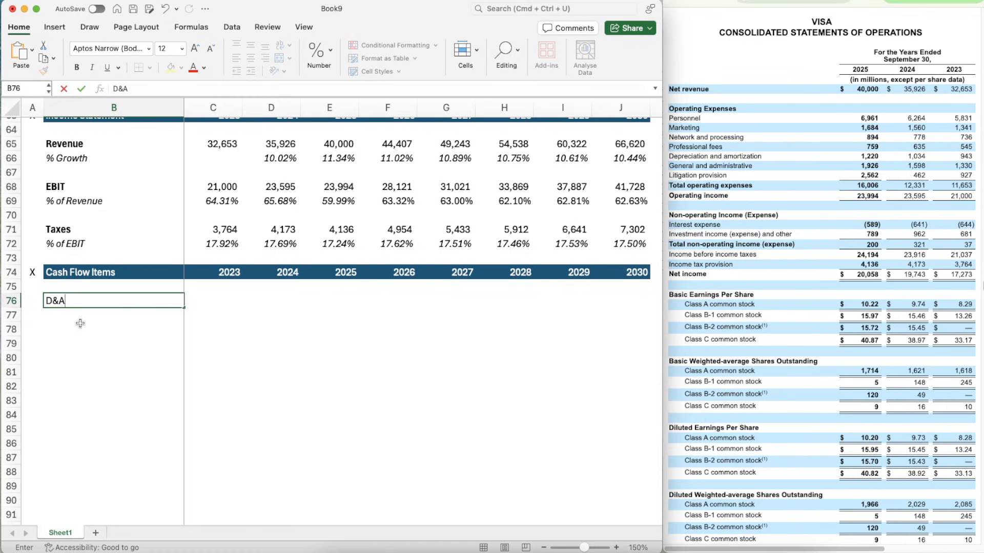
{"action": "key", "text": "Return"}
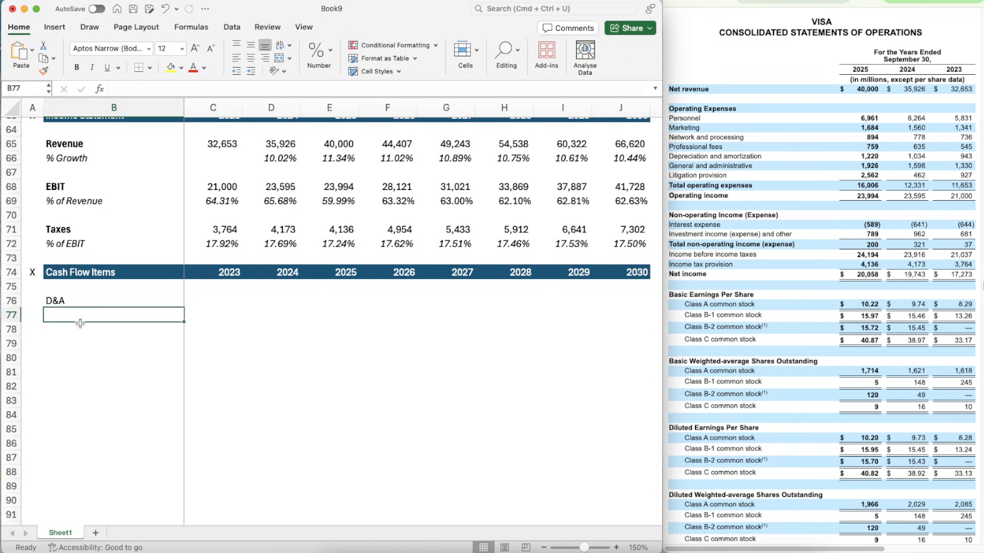
{"action": "type", "text": "% of Revenue"}
{"action": "key", "text": "Return"}
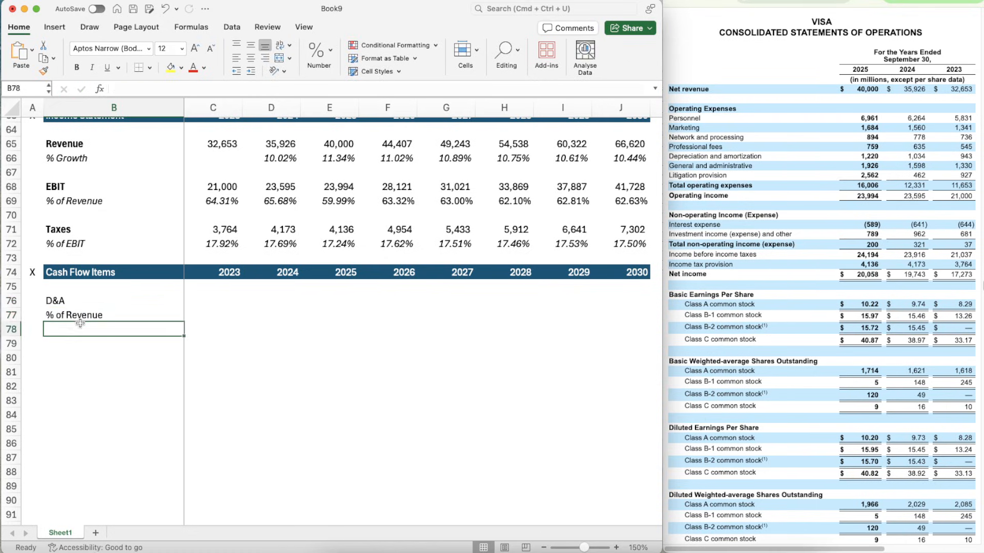
{"action": "key", "text": "Up"}
{"action": "key", "text": "shift+space"}
{"action": "key", "text": "super+i"}
- Enter the label % of CapEx in B78 and italicize row 78
{"action": "key", "text": "Down"}
{"action": "type", "text": "% of "}
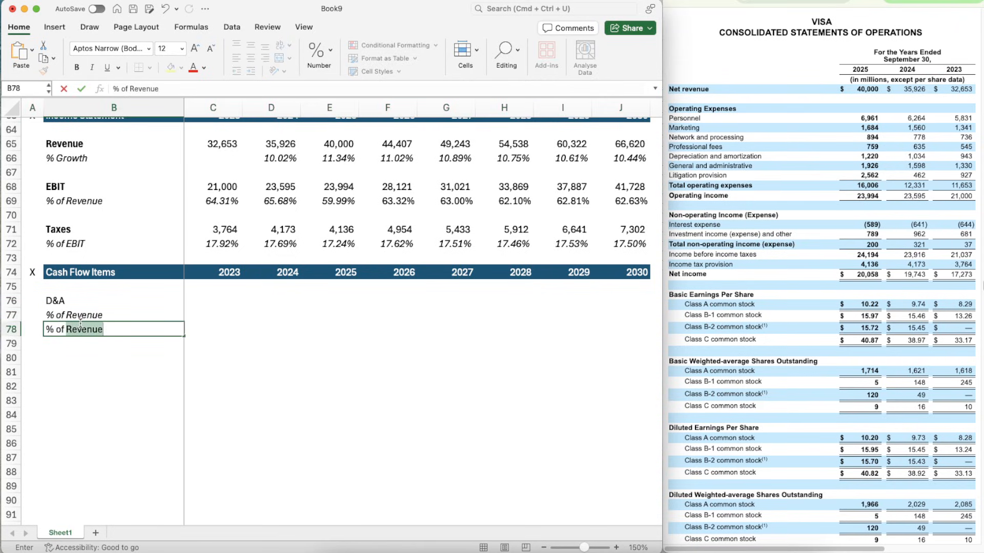
{"action": "type", "text": "CapEx"}
{"action": "key", "text": "Return"}
{"action": "key", "text": "Up"}
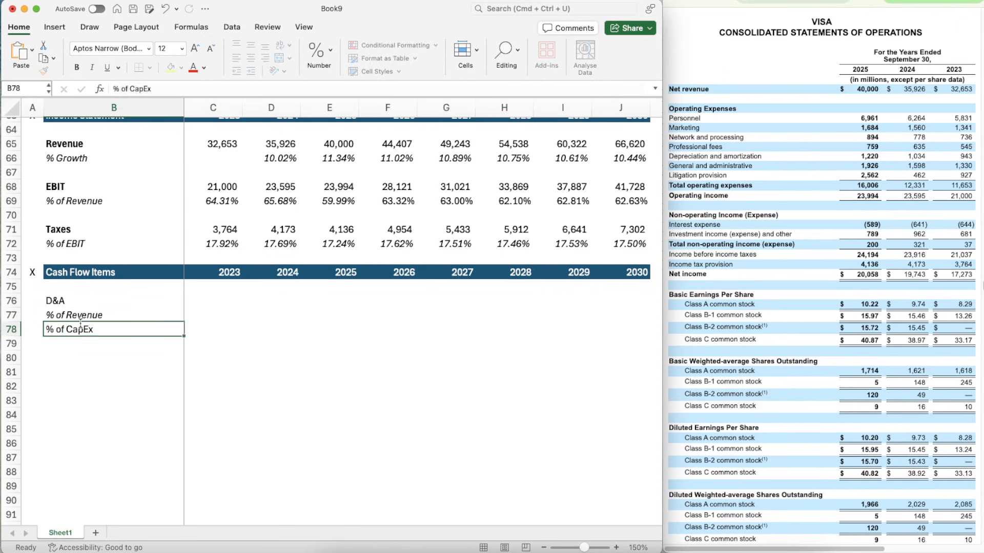
{"action": "key", "text": "shift+space"}
{"action": "key", "text": "super+i"}
{"action": "key", "text": "Down"}
{"action": "key", "text": "Down"}
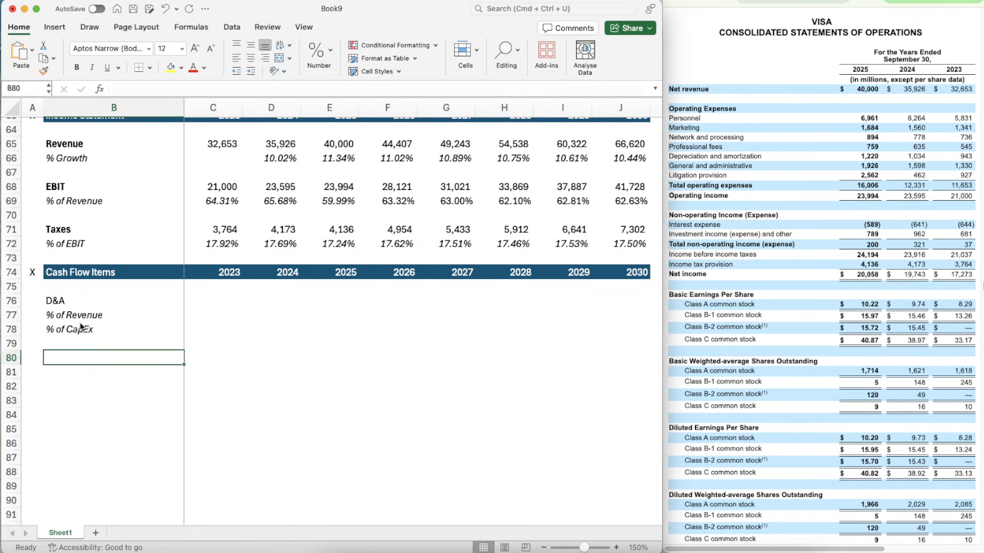
{"action": "key", "text": "Up"}
{"action": "key", "text": "Up"}
{"action": "key", "text": "Up"}
{"action": "key", "text": "Up"}
{"action": "key", "text": "super+v"}
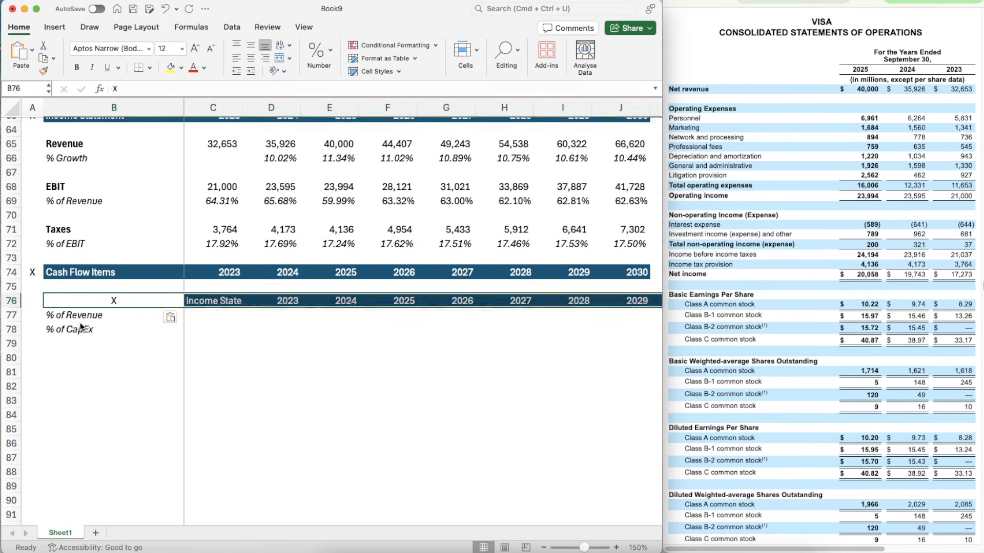
{"action": "key", "text": "Down"}
{"action": "key", "text": "Down"}
{"action": "key", "text": "Down"}
{"action": "key", "text": "super+z"}
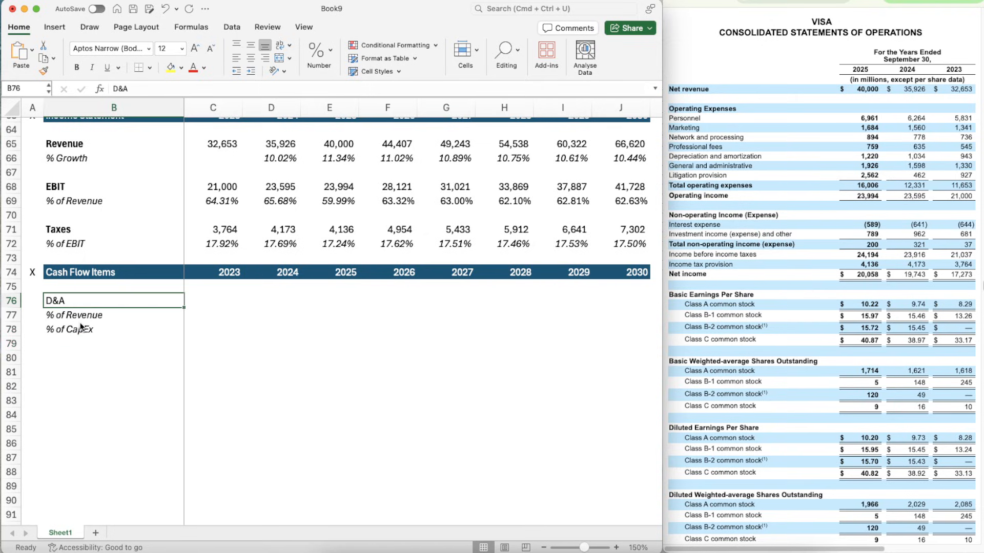
- Make the D&A label in row 76 bold
{"action": "key", "text": "Up"}
{"action": "key", "text": "Down"}
{"action": "key", "text": "super+b"}
- Enter the label CapEx in B80 and make it bold
{"action": "key", "text": "Down"}
{"action": "key", "text": "Down"}
{"action": "key", "text": "Down"}
{"action": "key", "text": "Down"}
{"action": "type", "text": "Ca"}
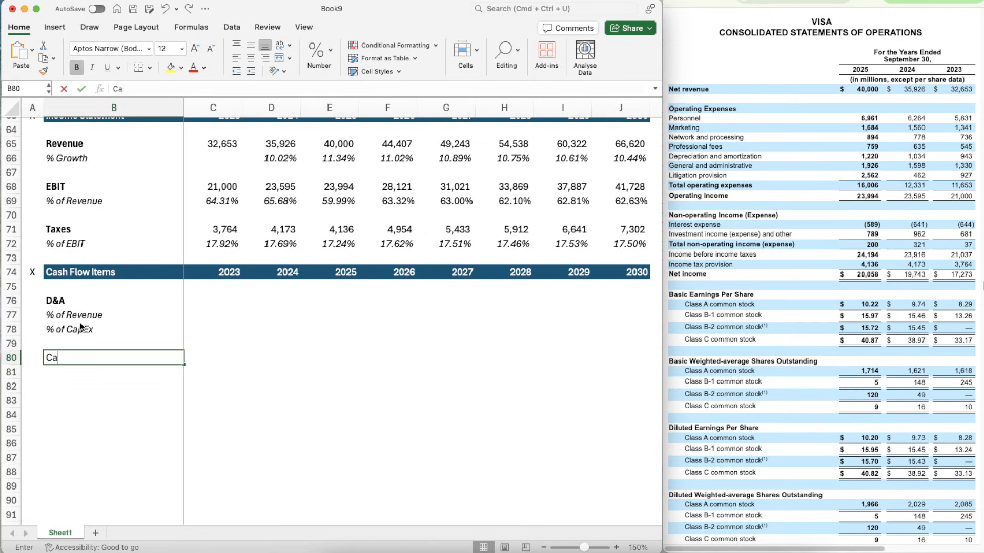
{"action": "type", "text": "pEx"}
{"action": "key", "text": "Left"}
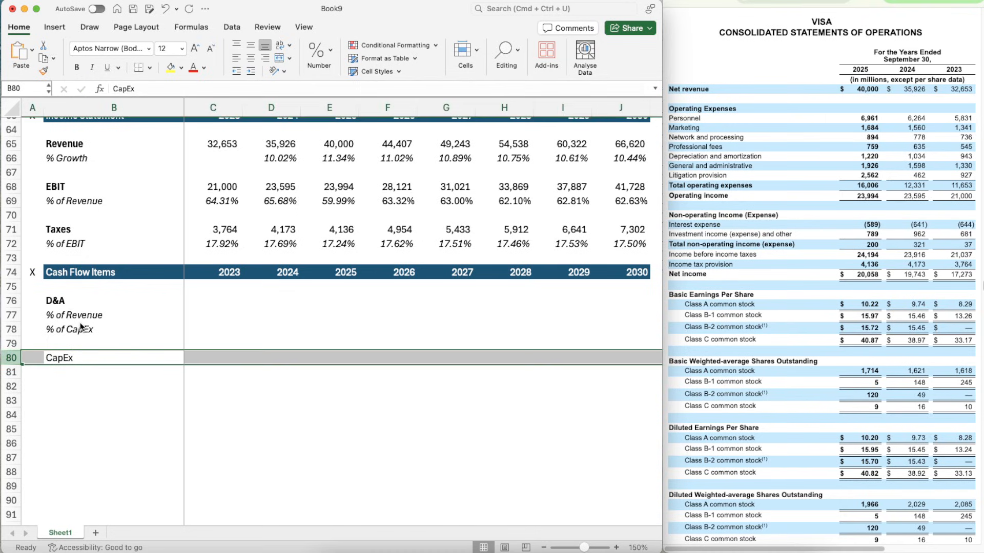
{"action": "key", "text": "Right"}
{"action": "key", "text": "super+b"}
{"action": "key", "text": "Down"}
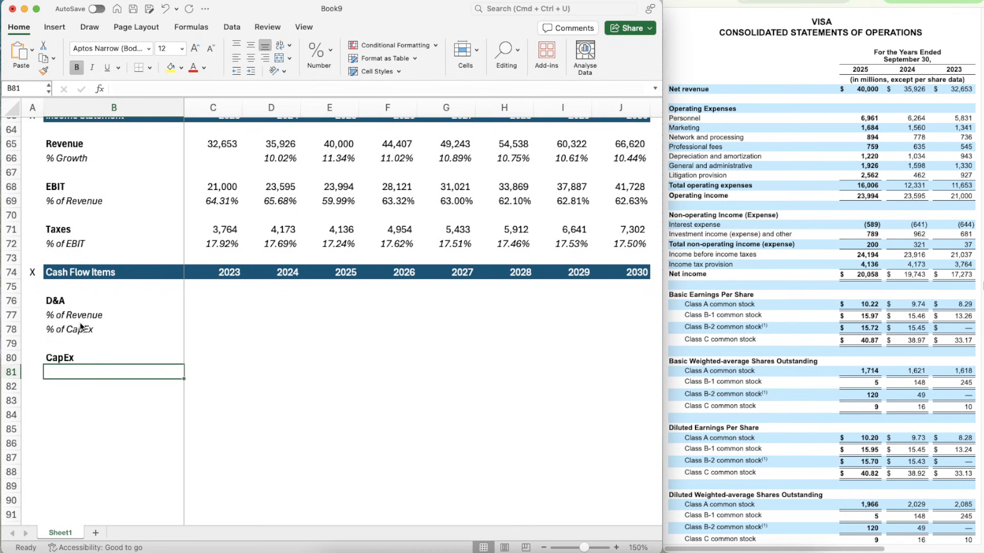
- Copy the % of Revenue label from B77 to B81 beneath CapEx
{"action": "key", "text": "Up"}
{"action": "key", "text": "Up"}
{"action": "key", "text": "Up"}
{"action": "key", "text": "Up"}
{"action": "key", "text": "super+c"}
{"action": "key", "text": "Down"}
{"action": "key", "text": "Down"}
{"action": "key", "text": "Down"}
{"action": "key", "text": "Down"}
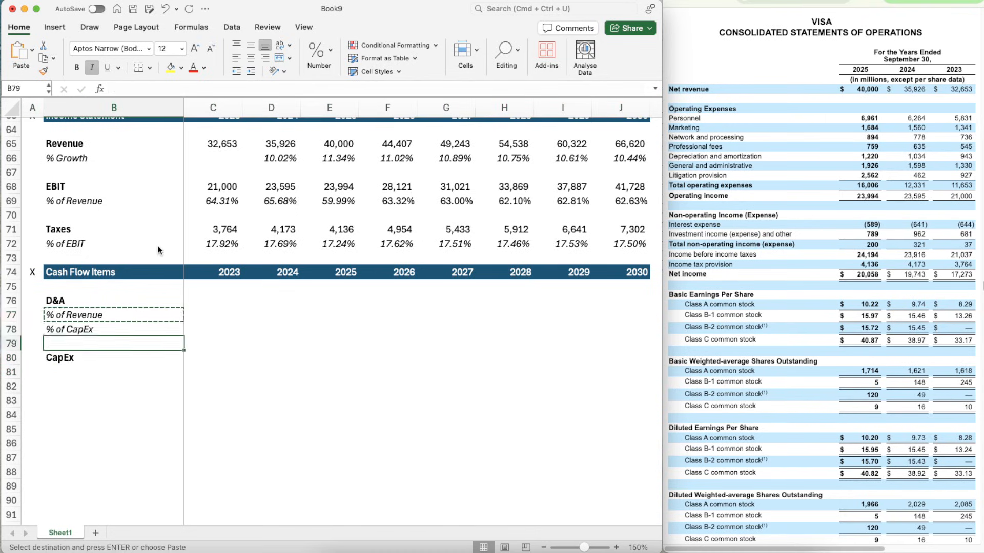
{"action": "key", "text": "super+v"}
- Enter the label Change in NWC in B83 and make it bold
{"action": "key", "text": "Down"}
{"action": "key", "text": "Down"}
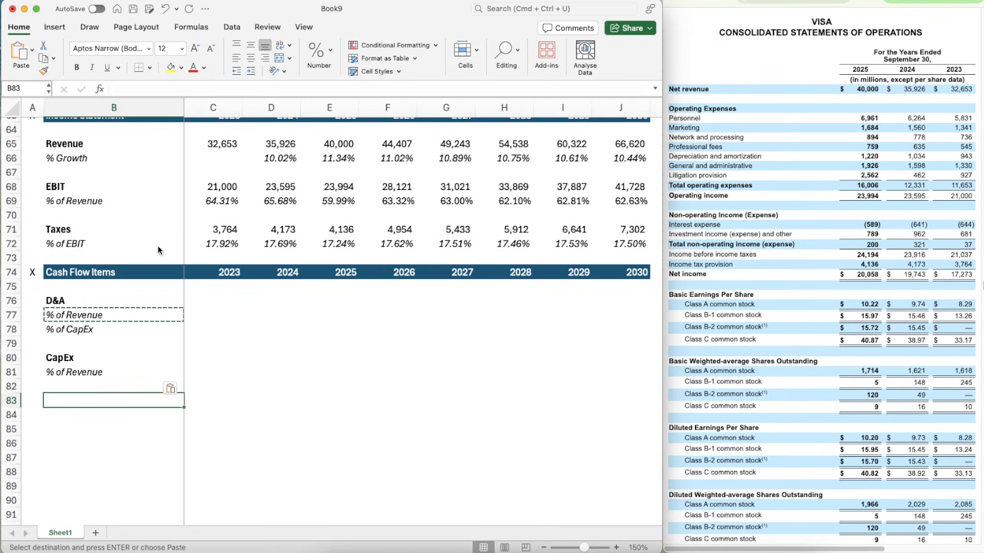
{"action": "type", "text": "Change"}
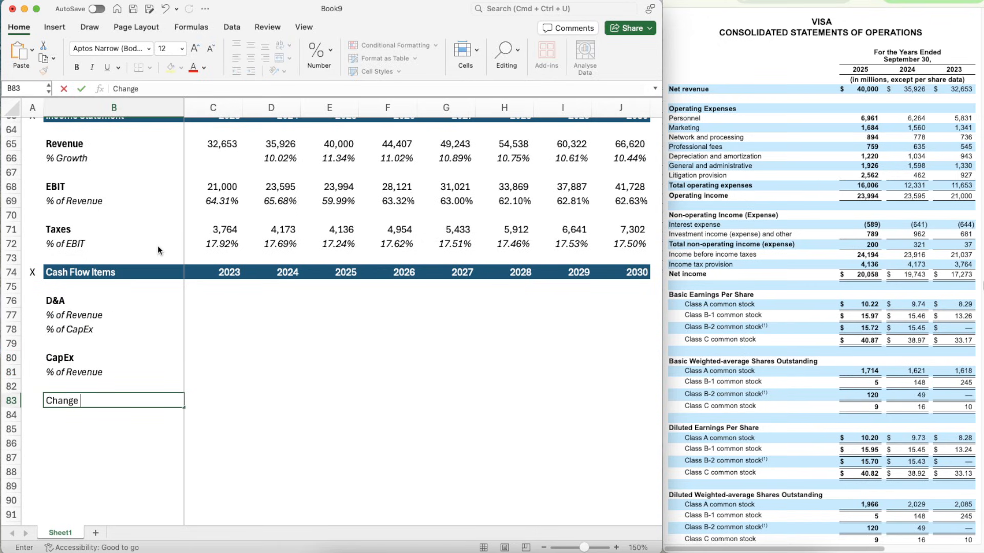
{"action": "type", "text": " in NWC"}
{"action": "key", "text": "ctrl+Return"}
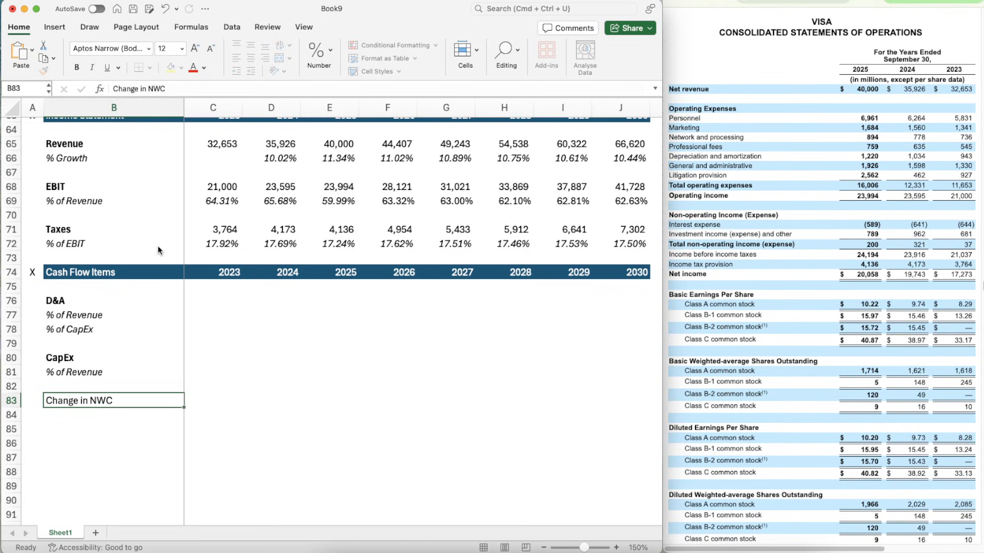
{"action": "key", "text": "super+b"}
- Copy the % of Revenue label from B81 to B84 beneath Change in NWC
{"action": "key", "text": "Up"}
{"action": "key", "text": "Up"}
{"action": "key", "text": "super+c"}
{"action": "key", "text": "Down"}
{"action": "key", "text": "Down"}
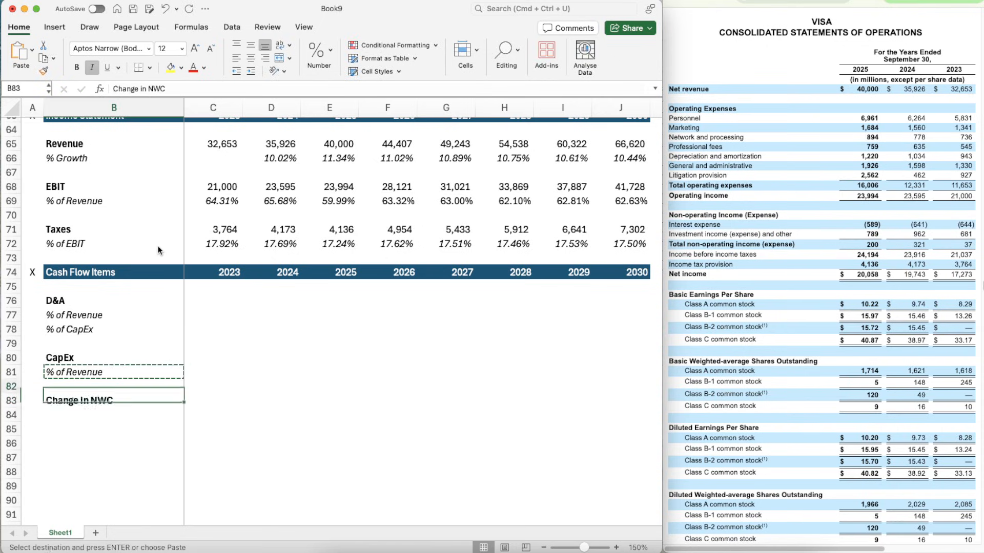
{"action": "key", "text": "Down"}
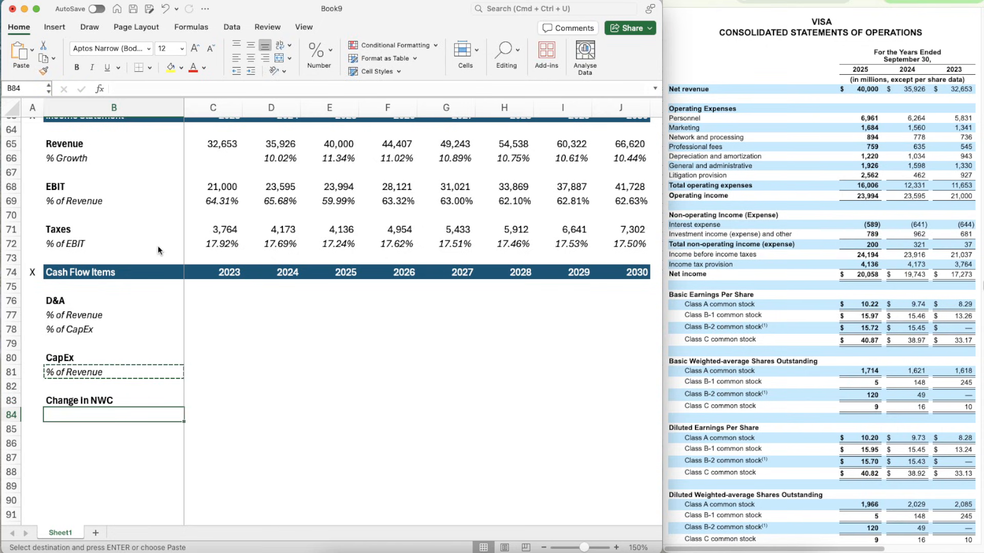
{"action": "key", "text": "super+v"}
- Apply the number formatting of the Taxes values C71:J71 to the D&A cells C76:J76
{"action": "key", "text": "Right"}
{"action": "key", "text": "Right"}
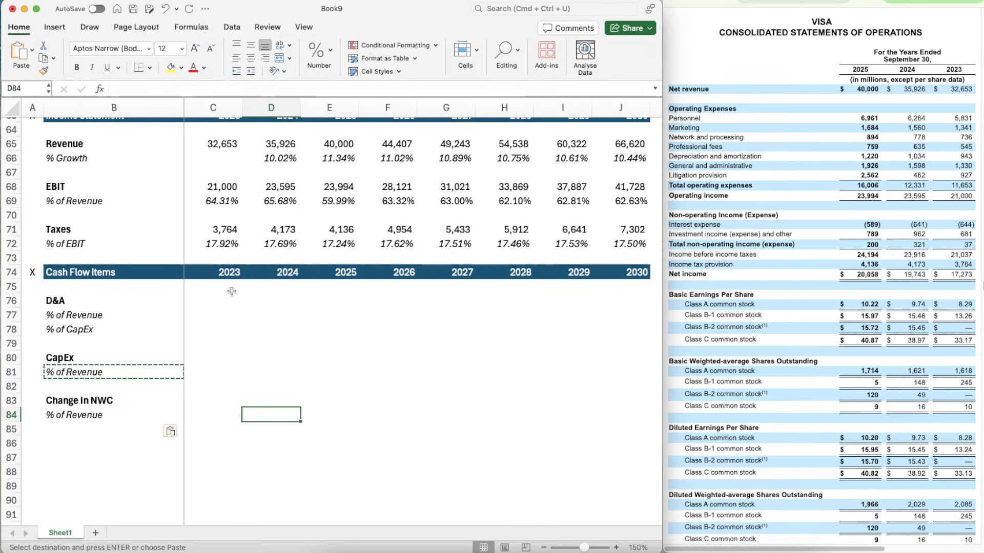
{"action": "left_click", "coordinate": [213, 229]}
{"action": "key", "text": "shift+Right"}
{"action": "key", "text": "shift+Right"}
{"action": "key", "text": "shift+Right"}
{"action": "key", "text": "shift+Right"}
{"action": "key", "text": "shift+Right"}
{"action": "key", "text": "shift+Right"}
{"action": "key", "text": "shift+Right"}
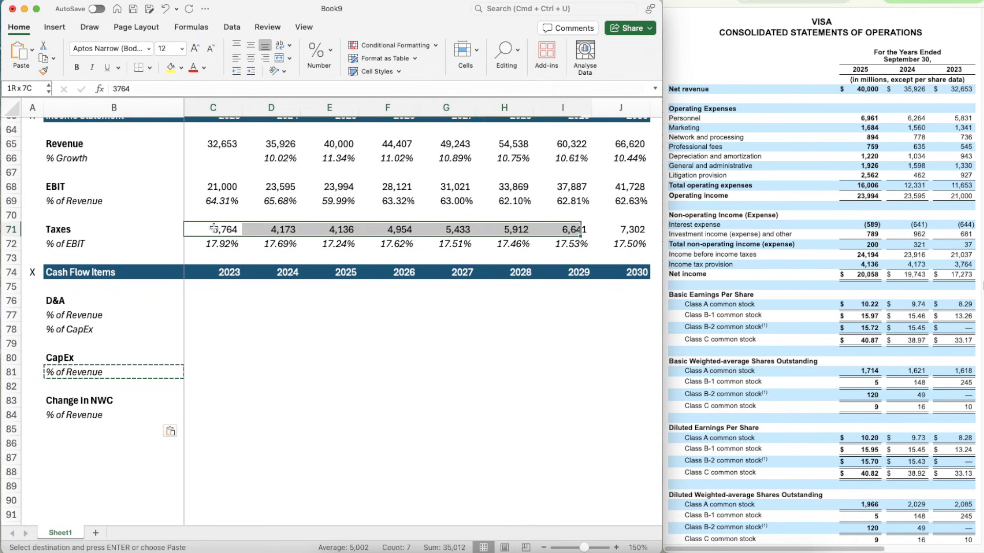
{"action": "key", "text": "super+shift+c"}
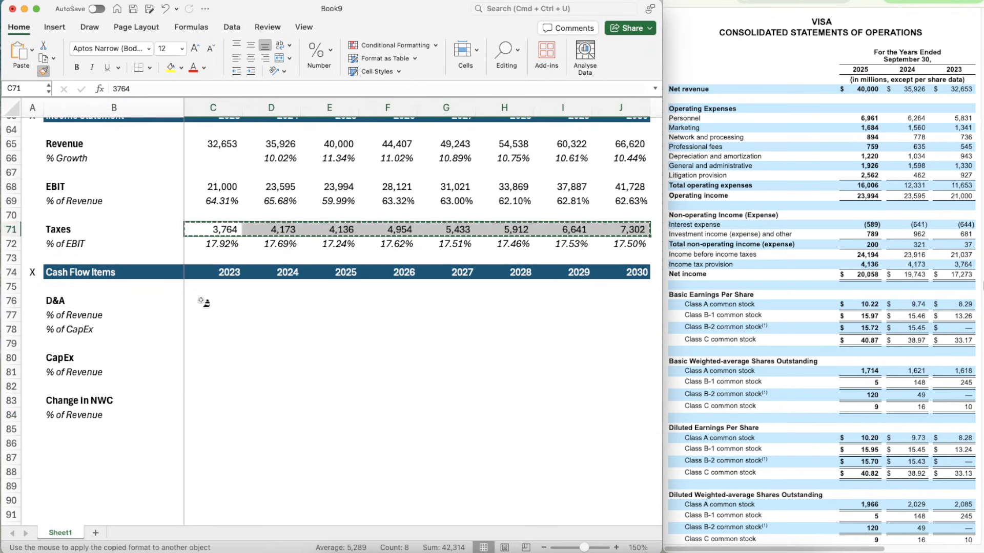
{"action": "left_click", "coordinate": [204, 303]}
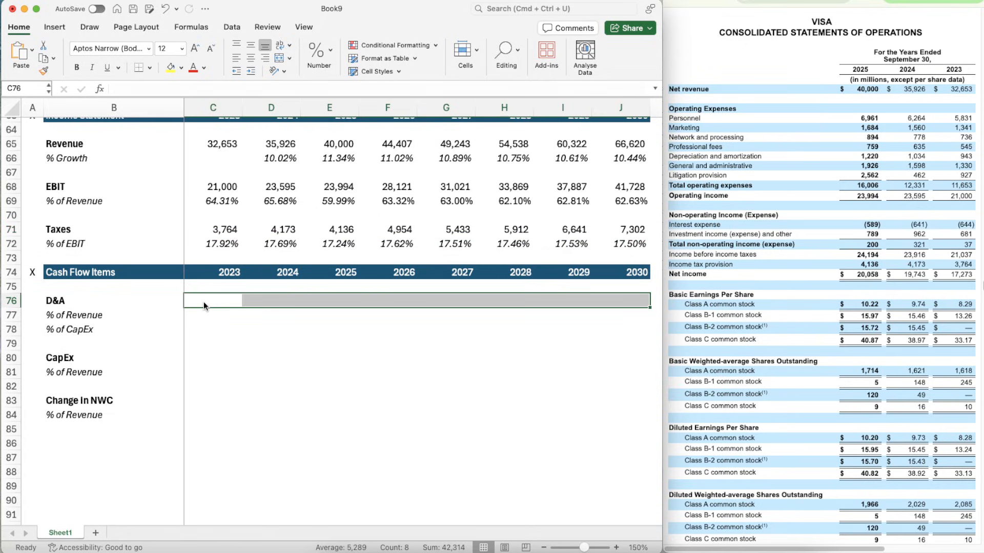
- Apply the percentage formatting of C72 to the D&A percentage cells C77:J78
{"action": "left_click", "coordinate": [210, 254]}
{"action": "left_click", "coordinate": [210, 248]}
{"action": "key", "text": "super+shift+c"}
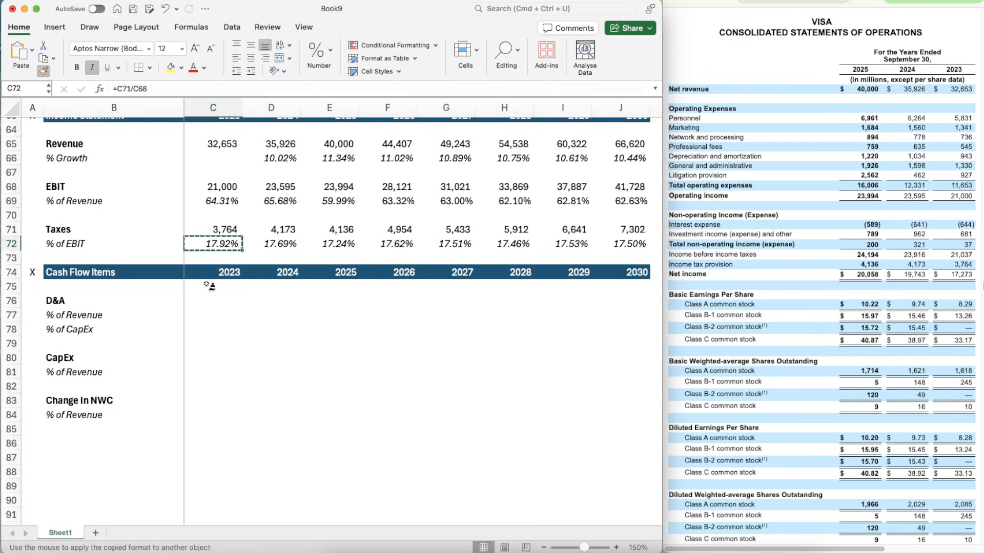
{"action": "mouse_move", "coordinate": [197, 314]}
{"action": "left_mouse_down"}
{"action": "mouse_move", "coordinate": [588, 311]}
{"action": "mouse_move", "coordinate": [615, 314]}
{"action": "mouse_move", "coordinate": [611, 328]}
{"action": "left_mouse_up"}
{"action": "left_click", "coordinate": [209, 298]}
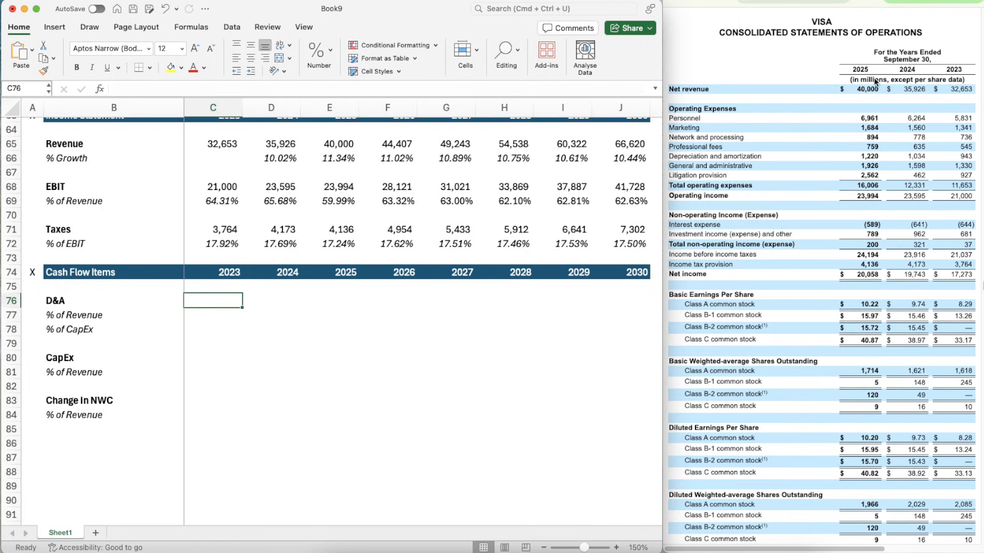
- Enter the 2023–2025 D&A values 943, 1034 and 1220 from Visa's cash flow statement in C76:E76
{"action": "scroll", "coordinate": [809, 219], "scroll_direction": "down", "scroll_amount": 20}
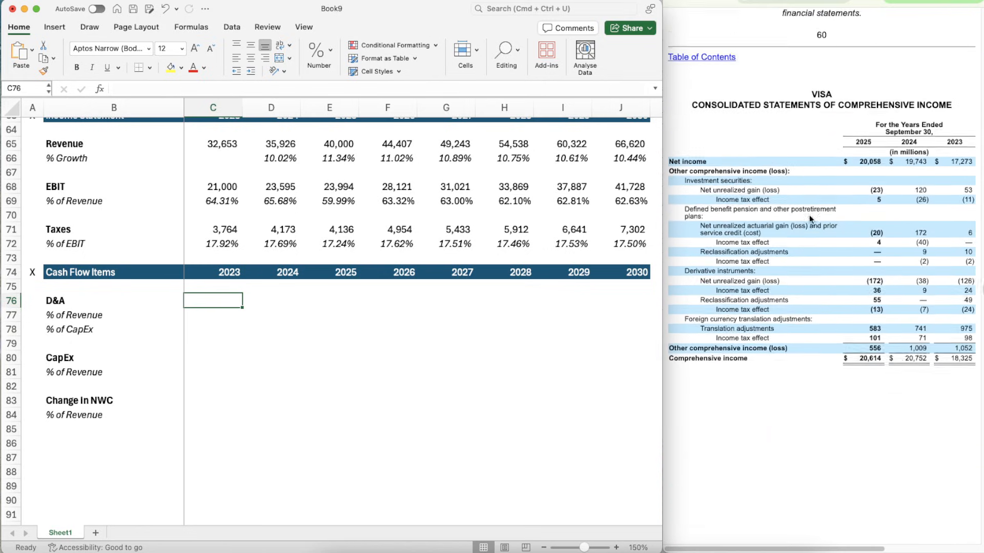
{"action": "scroll", "coordinate": [809, 219], "scroll_direction": "down", "scroll_amount": 20}
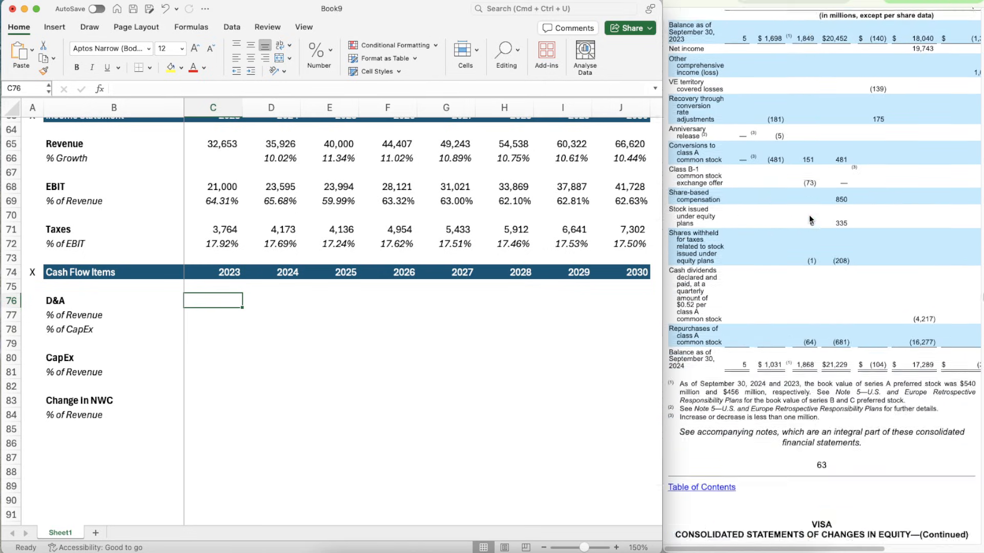
{"action": "scroll", "coordinate": [809, 219], "scroll_direction": "down", "scroll_amount": 10}
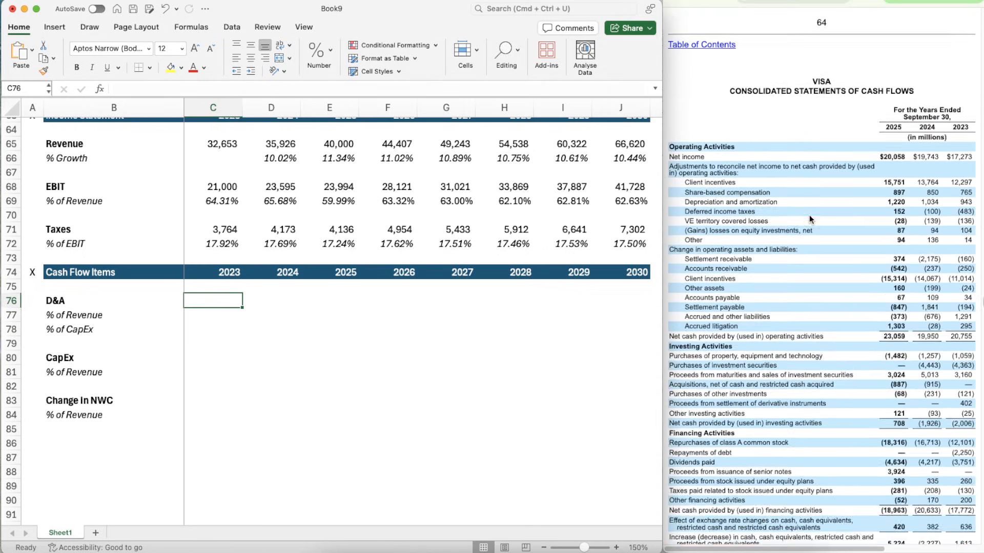
{"action": "scroll", "coordinate": [783, 246], "scroll_direction": "down", "scroll_amount": 2}
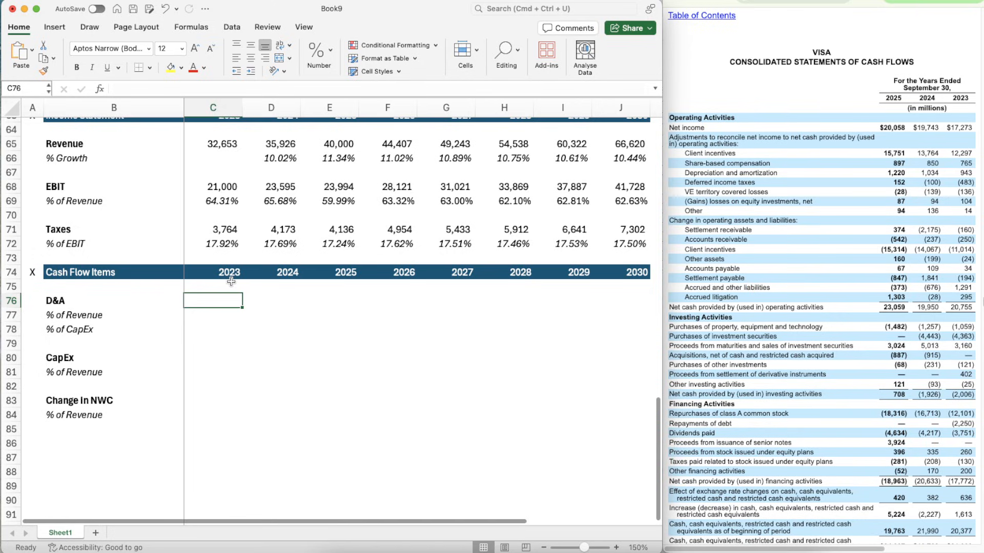
{"action": "type", "text": "943"}
{"action": "key", "text": "Tab"}
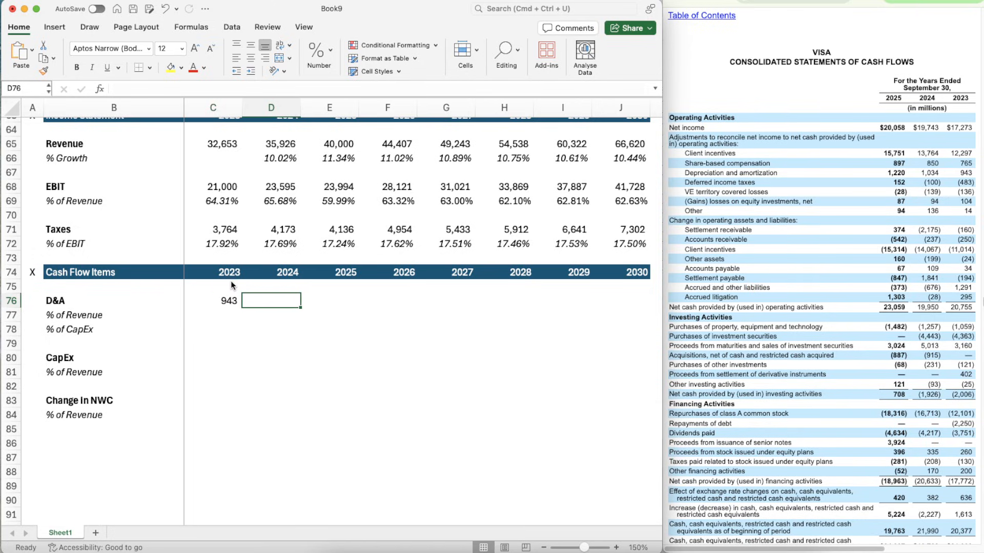
{"action": "type", "text": "1034"}
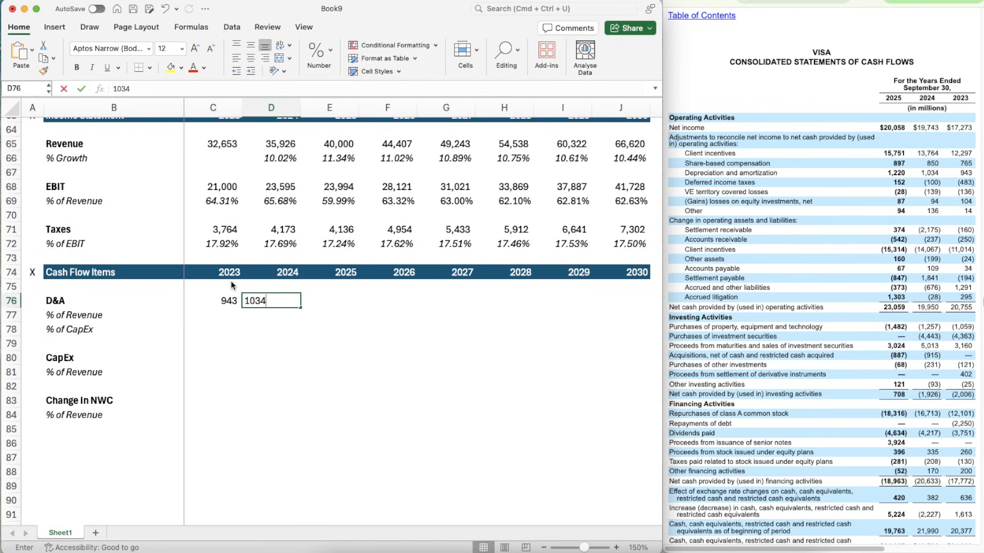
{"action": "key", "text": "Tab"}
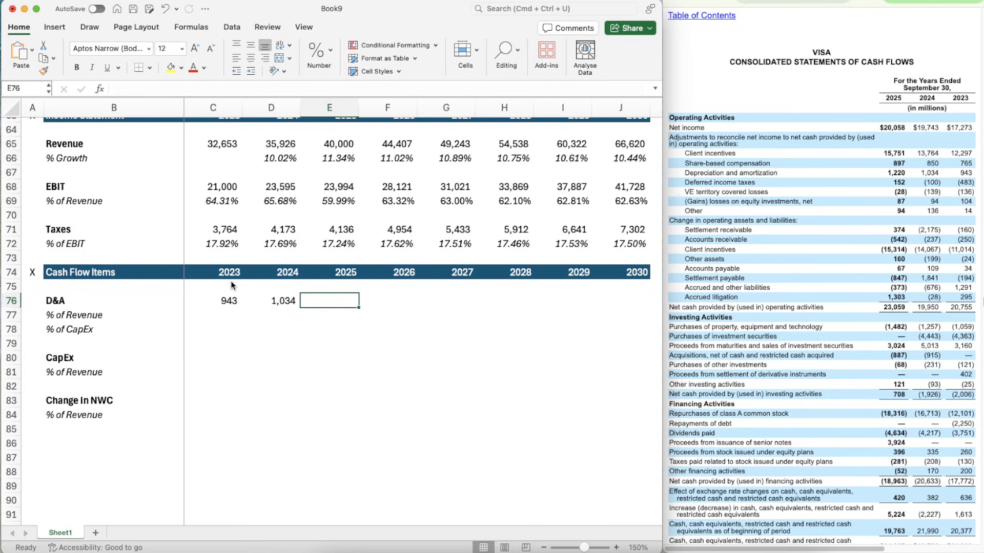
{"action": "type", "text": "1220"}
{"action": "key", "text": "Return"}
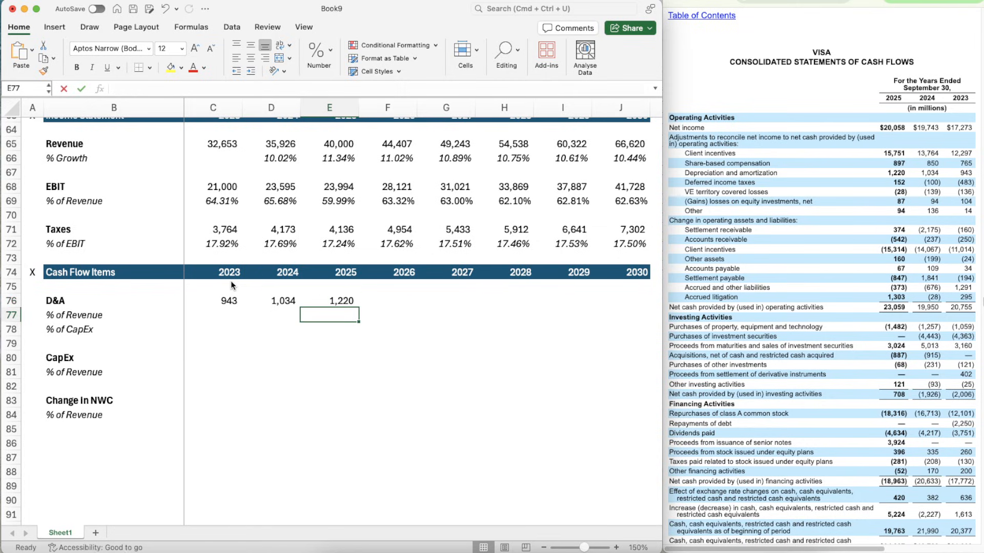
- Calculate 2023 D&A as a percentage of revenue in C77 with =C76/C65
{"action": "key", "text": "Left"}
{"action": "key", "text": "Left"}
{"action": "type", "text": "="}
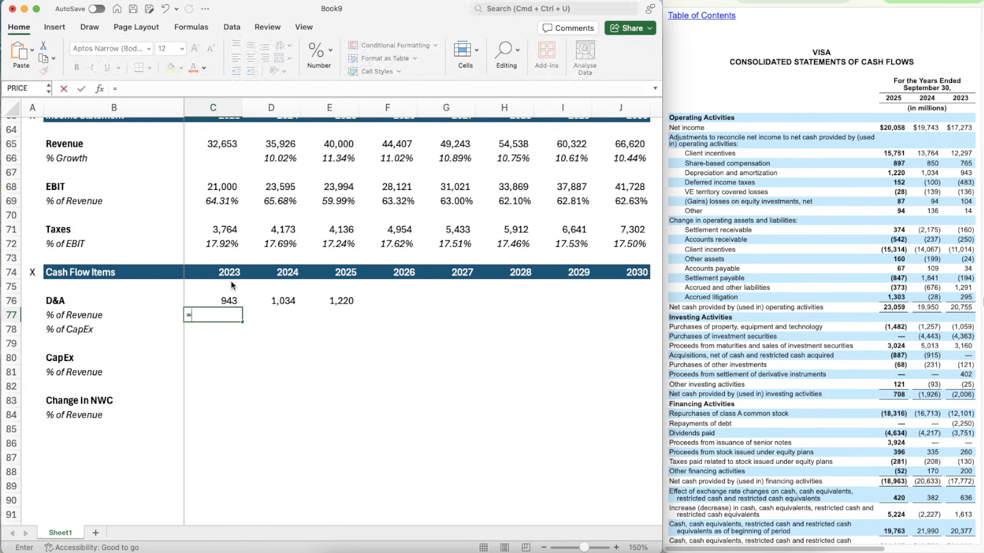
{"action": "key", "text": "Up"}
{"action": "type", "text": "/"}
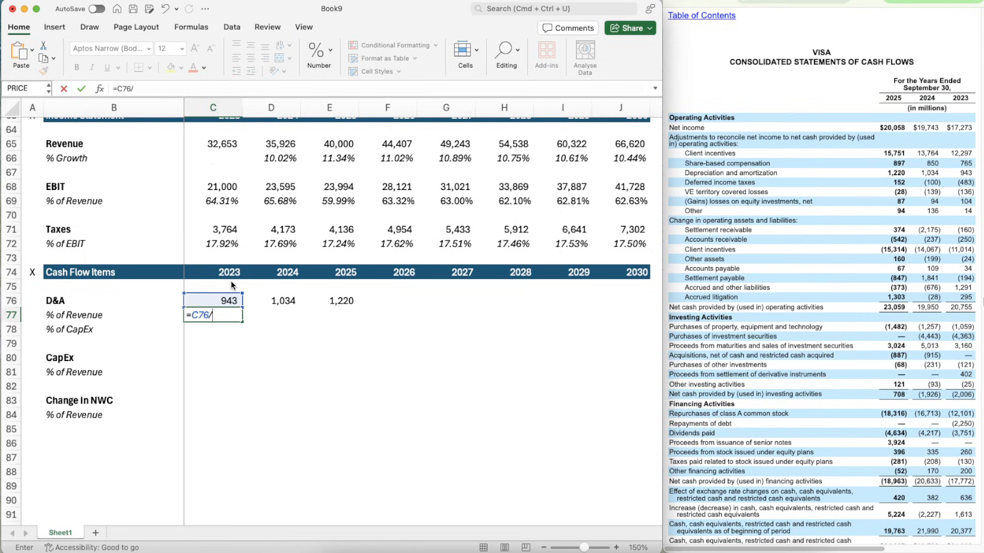
{"action": "left_click", "coordinate": [211, 143]}
{"action": "key", "text": "Return"}
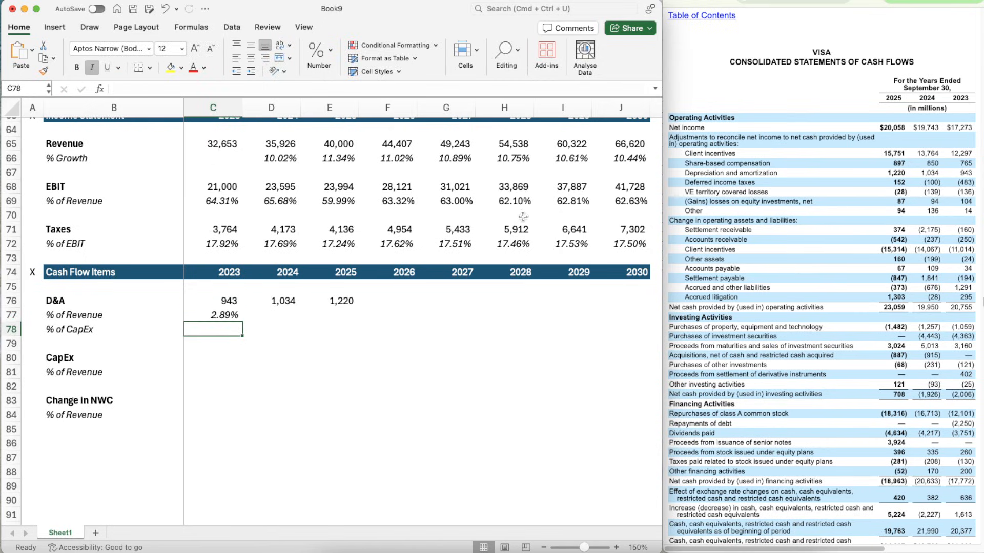
- Copy the D&A % of Revenue formula from C77 across to D77:E77 for 2024 and 2025
{"action": "key", "text": "Up"}
{"action": "key", "text": "super+c"}
{"action": "key", "text": "shift+Right"}
{"action": "key", "text": "shift+Right"}
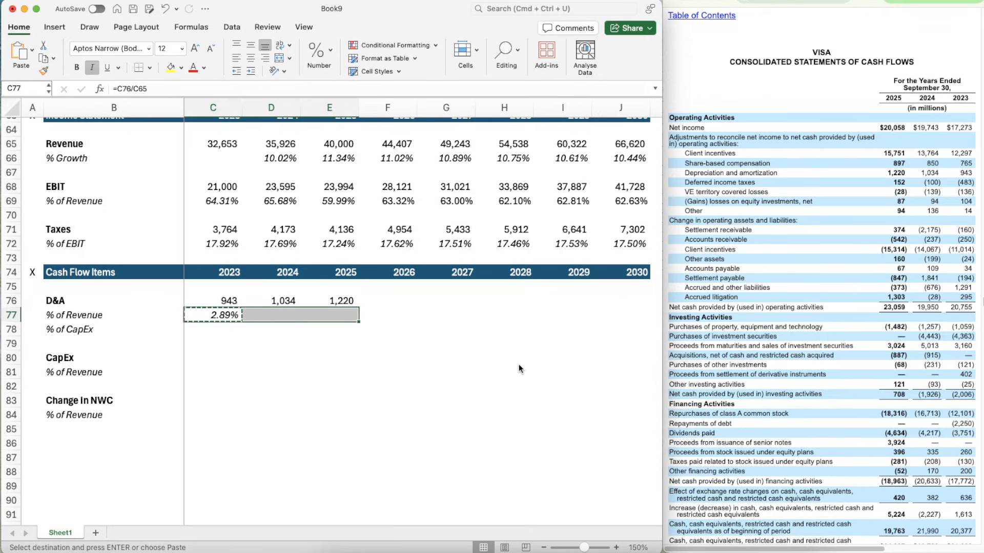
{"action": "key", "text": "super+v"}
- Try to project the 2026 D&A percentage in F77 with an AVERAGE over C77:F77
{"action": "key", "text": "Right"}
{"action": "key", "text": "Right"}
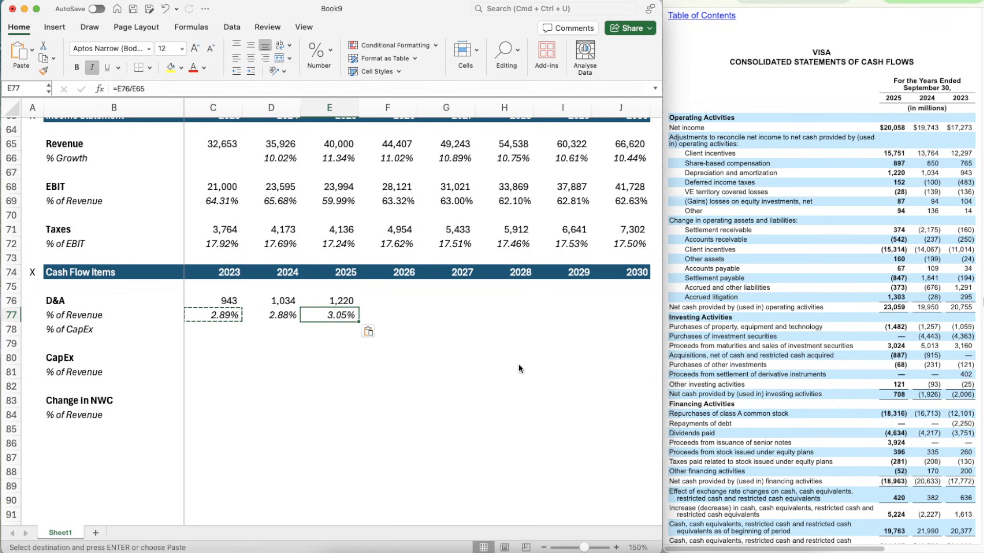
{"action": "type", "text": "=aver"}
{"action": "key", "text": "Tab"}
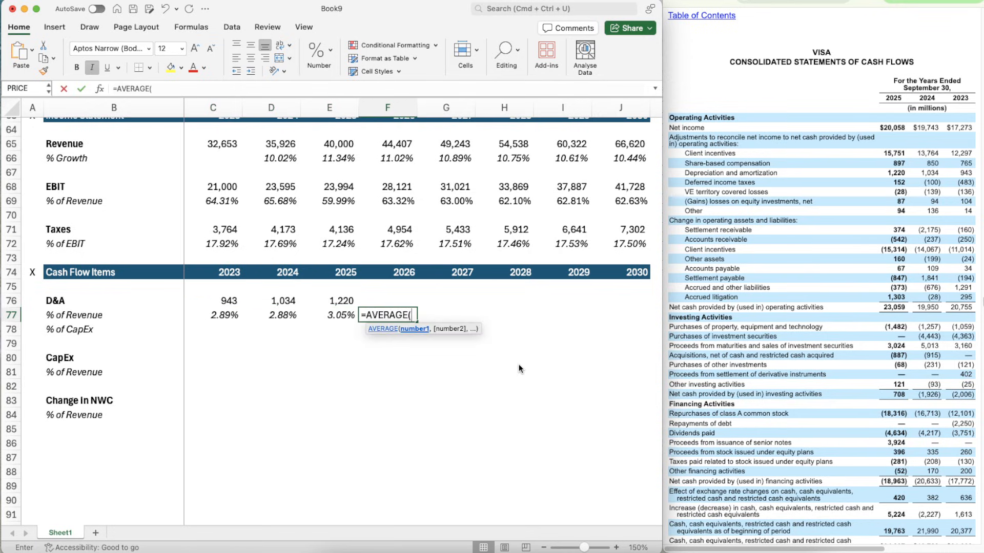
{"action": "key", "text": "shift+Left"}
{"action": "key", "text": "shift+Left"}
{"action": "key", "text": "shift+Left"}
{"action": "key", "text": "Return"}
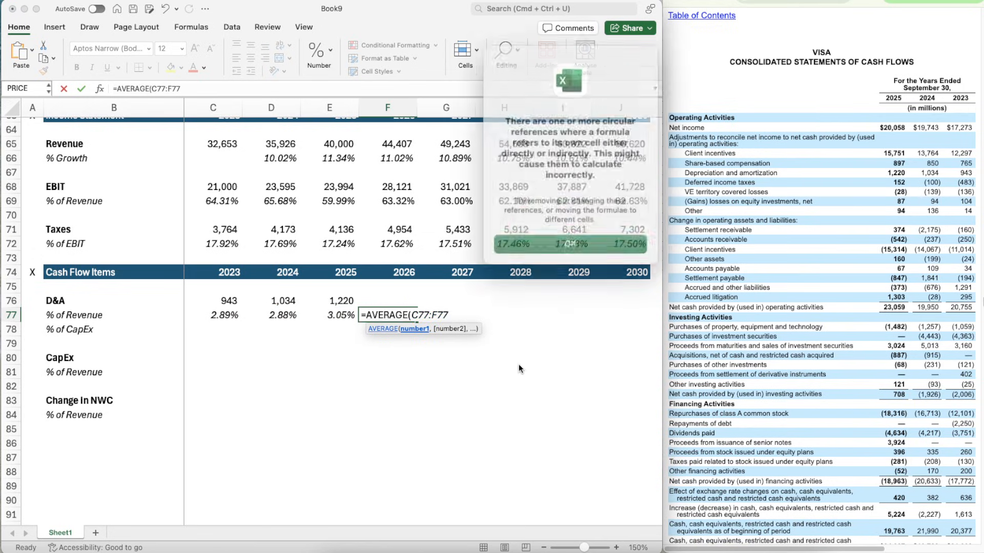
{"action": "key", "text": "Return"}
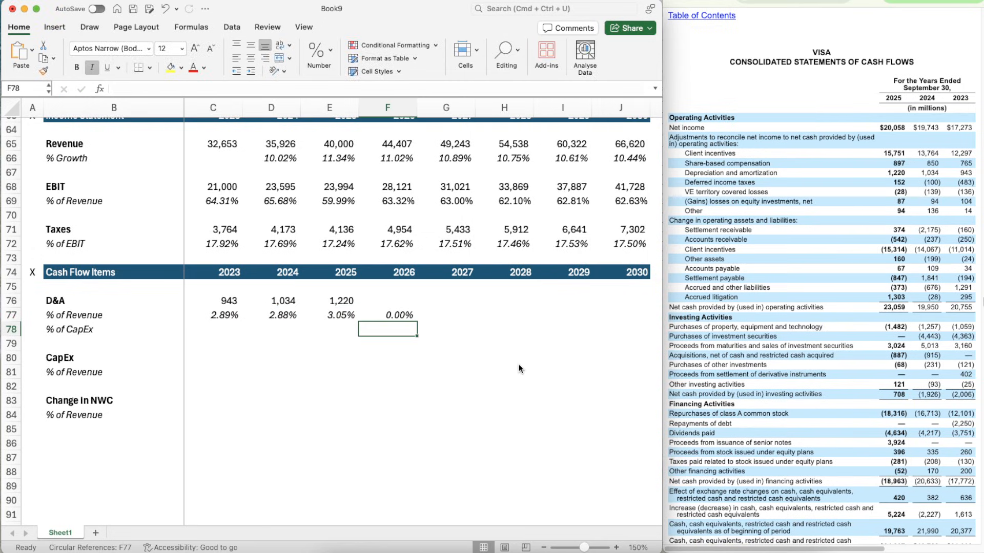
- Project the 2026 D&A % of Revenue in F77 with =AVERAGE(C77:E77)
{"action": "type", "text": "=avera"}
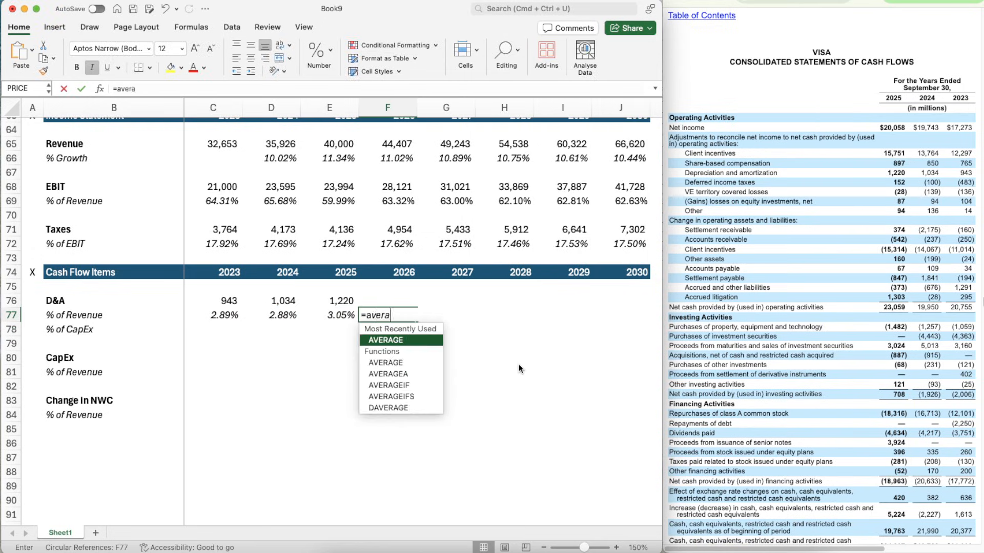
{"action": "key", "text": "Tab"}
{"action": "key", "text": "Left"}
{"action": "key", "text": "shift+Left"}
{"action": "key", "text": "shift+Left"}
{"action": "key", "text": "Return"}
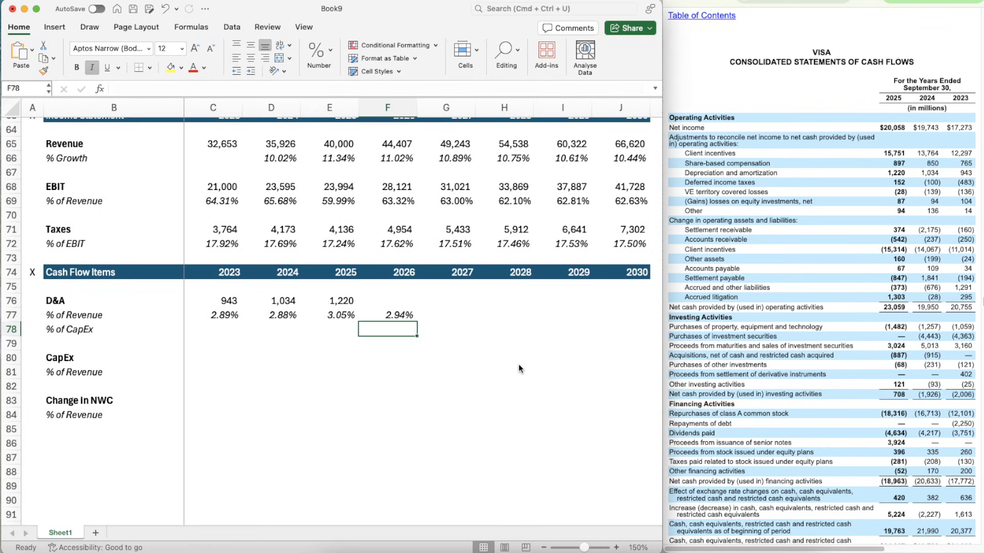
- Copy the average formula from F77 across to G77:J77 for 2027 through 2030
{"action": "key", "text": "Up"}
{"action": "key", "text": "super+c"}
{"action": "key", "text": "shift+Right"}
{"action": "key", "text": "shift+Right"}
{"action": "key", "text": "shift+Right"}
{"action": "key", "text": "shift+Right"}
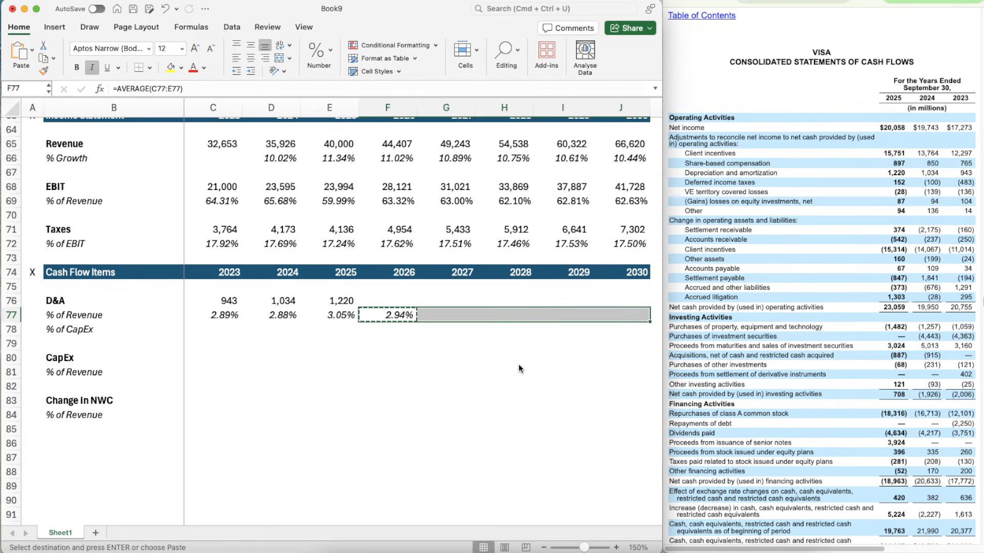
{"action": "key", "text": "super+v"}
- Calculate projected 2026 D&A in F76 with =F65*F77, revenue times the D&A percentage
{"action": "key", "text": "Up"}
{"action": "type", "text": "="}
{"action": "key", "text": "Up"}
{"action": "key", "text": "Up"}
{"action": "key", "text": "Up"}
{"action": "key", "text": "Up"}
{"action": "key", "text": "Up"}
{"action": "key", "text": "Up"}
{"action": "key", "text": "Up"}
{"action": "key", "text": "Up"}
{"action": "key", "text": "Up"}
{"action": "key", "text": "Up"}
{"action": "key", "text": "Up"}
{"action": "key", "text": "Up"}
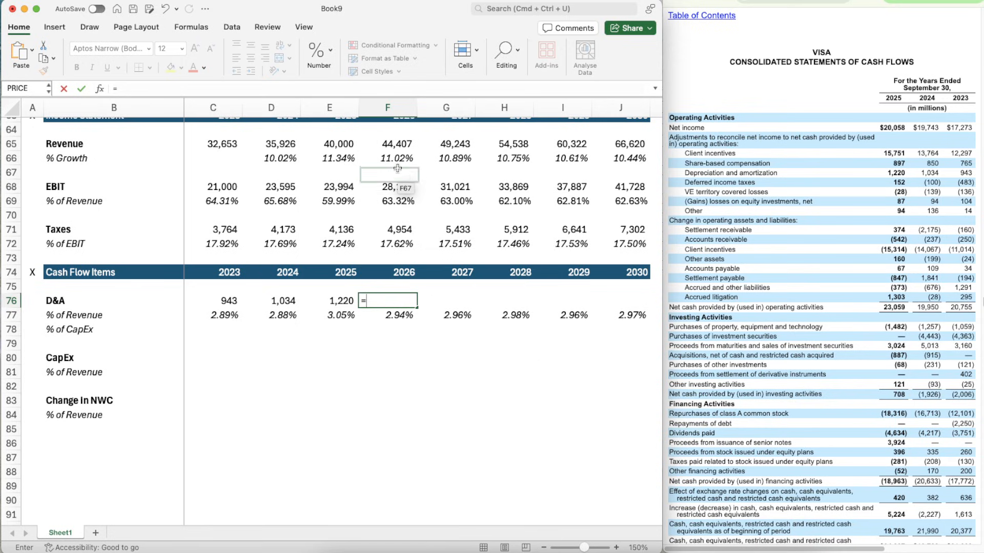
{"action": "key", "text": "Down"}
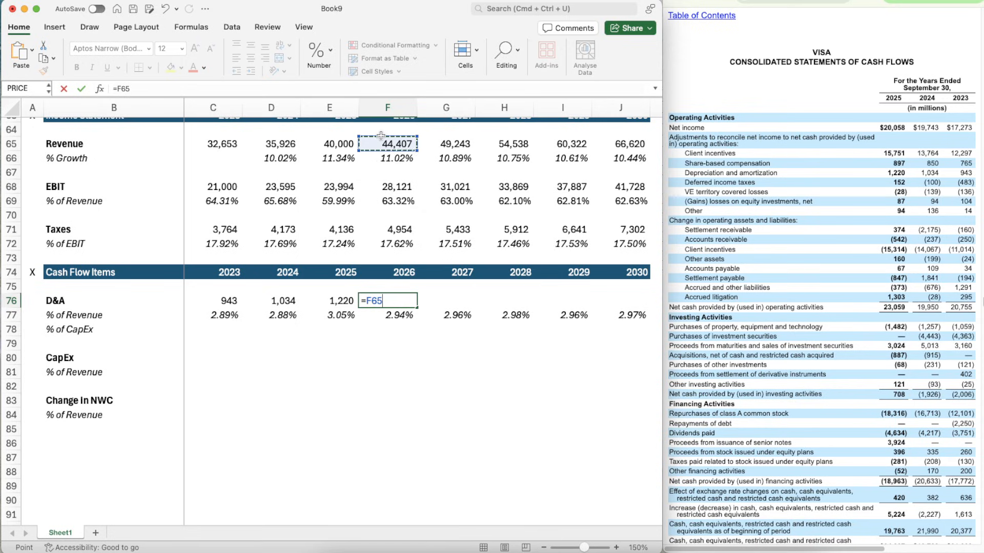
{"action": "type", "text": "*"}
{"action": "key", "text": "Down"}
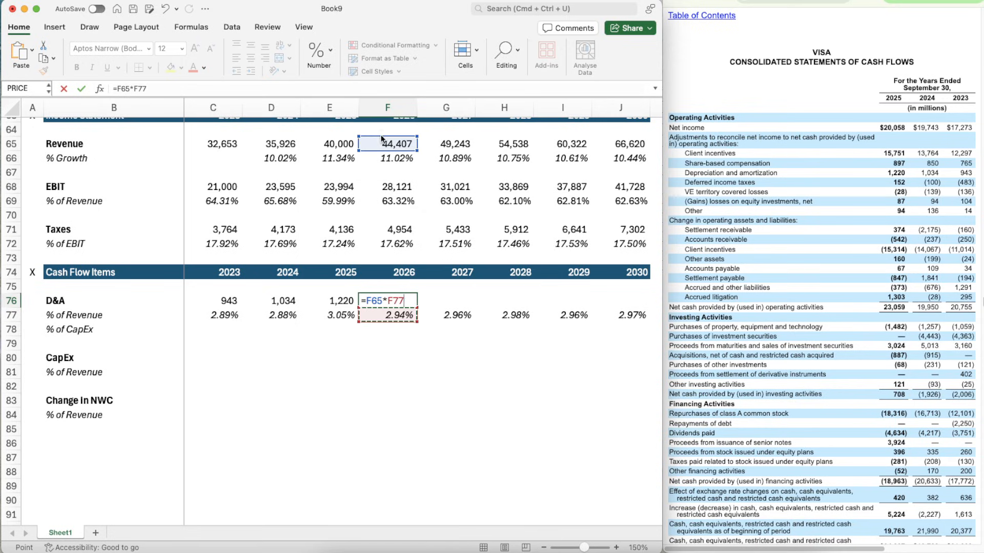
{"action": "key", "text": "ctrl+Return"}
- Copy the projected D&A formula from F76 across to G76:J76 for 2027 through 2030
{"action": "key", "text": "super+c"}
{"action": "key", "text": "shift+Right"}
{"action": "key", "text": "shift+Right"}
{"action": "key", "text": "shift+Right"}
{"action": "key", "text": "shift+Right"}
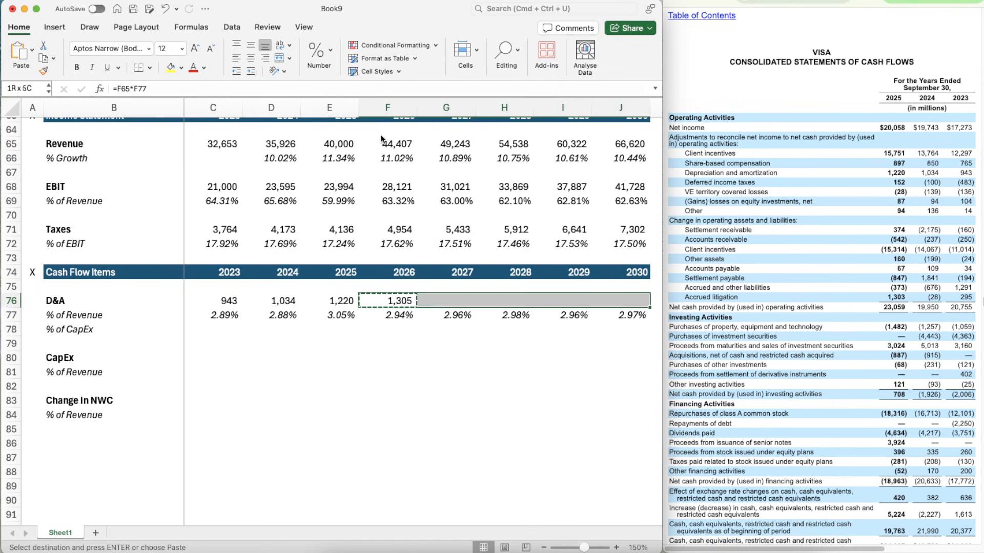
{"action": "scroll", "coordinate": [381, 138], "scroll_direction": "right", "scroll_amount": 1}
{"action": "key", "text": "super+v"}
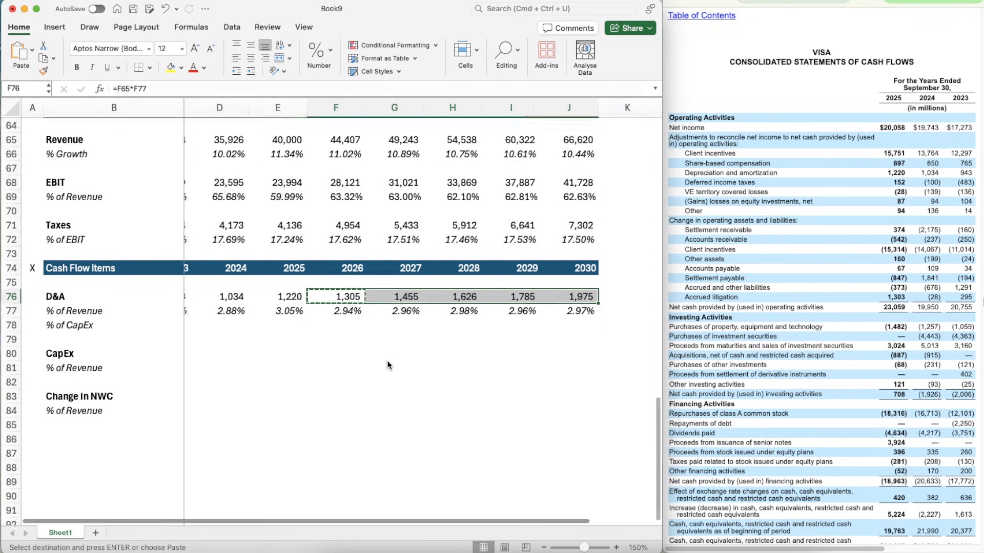
- Apply the number formatting of the D&A values C76:J76 to the CapEx cells C80:J80
{"action": "scroll", "coordinate": [386, 361], "scroll_direction": "down", "scroll_amount": 1}
{"action": "scroll", "coordinate": [386, 361], "scroll_direction": "left", "scroll_amount": 1}
{"action": "key", "text": "Down"}
{"action": "key", "text": "Down"}
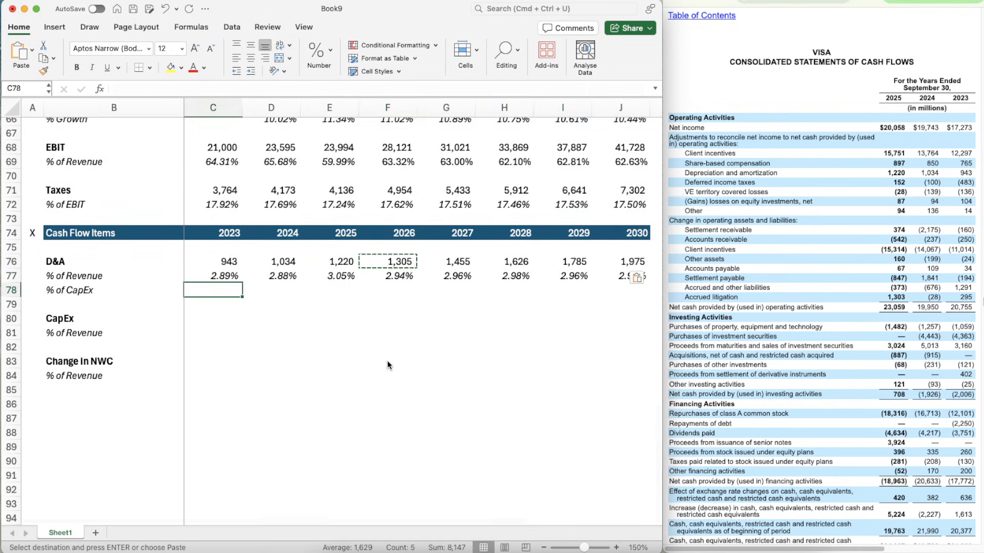
{"action": "key", "text": "Left"}
{"action": "key", "text": "Left"}
{"action": "key", "text": "Left"}
{"action": "key", "text": "Down"}
{"action": "key", "text": "Down"}
{"action": "key", "text": "Down"}
{"action": "key", "text": "Up"}
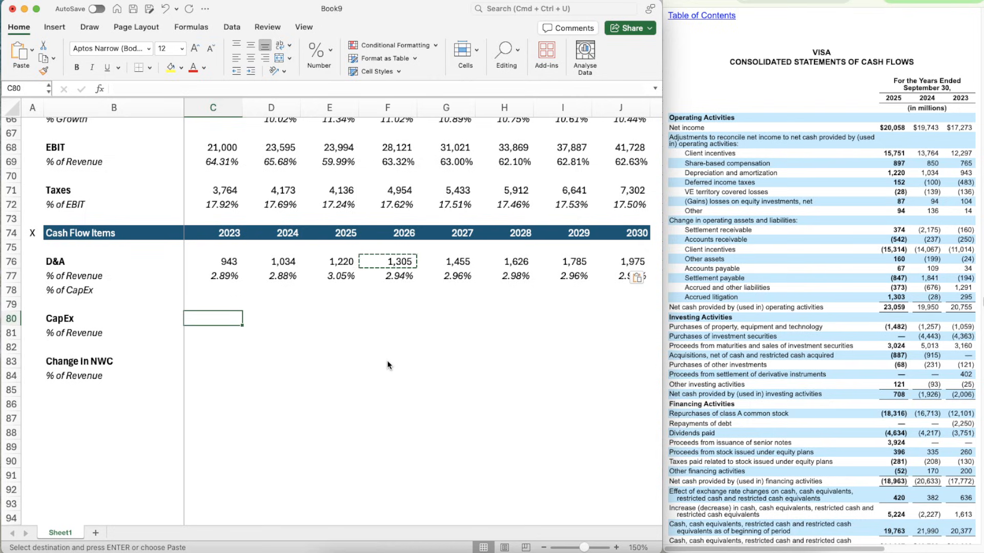
{"action": "key", "text": "Up"}
{"action": "key", "text": "Up"}
{"action": "key", "text": "Up"}
{"action": "key", "text": "Up"}
{"action": "key", "text": "shift+Right"}
{"action": "key", "text": "shift+Right"}
{"action": "key", "text": "shift+Right"}
{"action": "key", "text": "shift+Right"}
{"action": "key", "text": "shift+Right"}
{"action": "key", "text": "shift+Right"}
{"action": "key", "text": "shift+Right"}
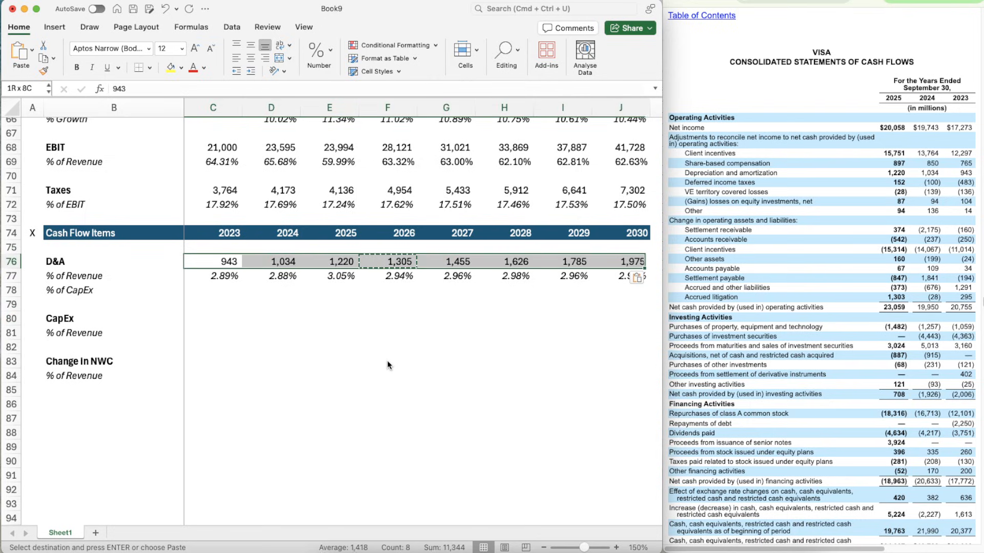
{"action": "key", "text": "super+shift+c"}
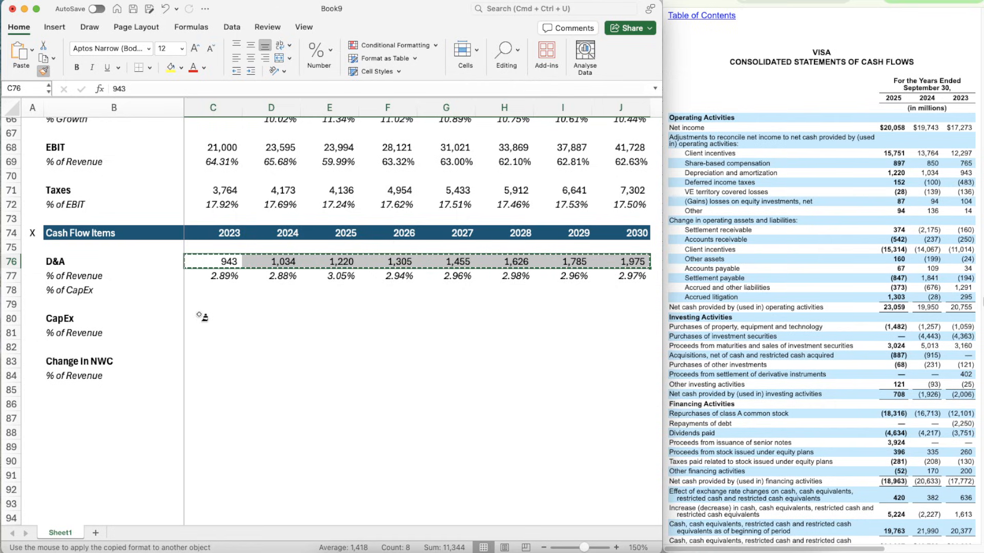
{"action": "left_click", "coordinate": [200, 316]}
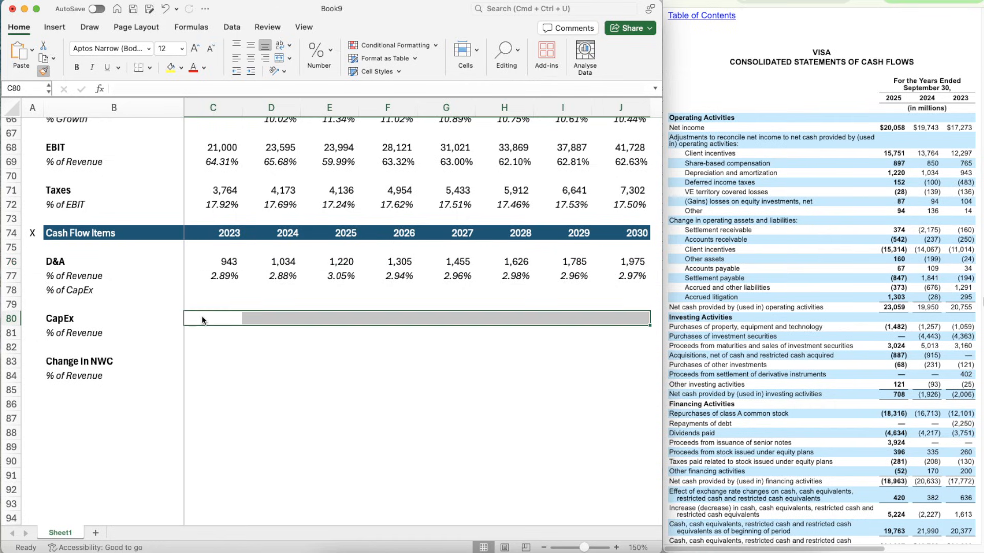
- Apply the percentage formatting of C77 to the CapEx % of Revenue cells C81:J81
{"action": "left_click", "coordinate": [211, 279]}
{"action": "key", "text": "super+shift+c"}
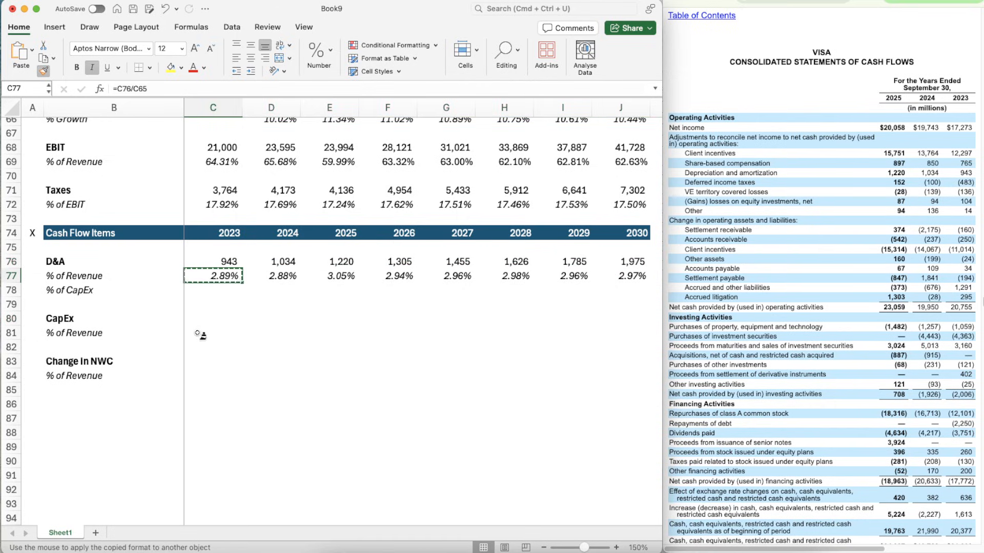
{"action": "mouse_move", "coordinate": [199, 334]}
{"action": "left_mouse_down"}
{"action": "mouse_move", "coordinate": [589, 348]}
{"action": "mouse_move", "coordinate": [603, 333]}
{"action": "left_mouse_up"}
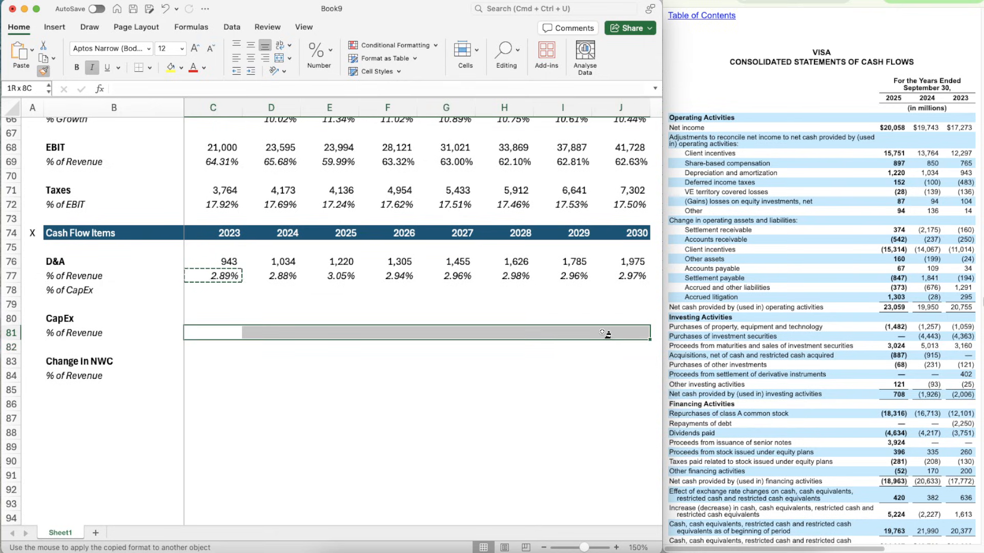
{"action": "key", "text": "Escape"}
- Enter the historical CapEx values 1059, 1257 and 1482 for 2023, 2024 and 2025 in C80:E80
{"action": "key", "text": "Up"}
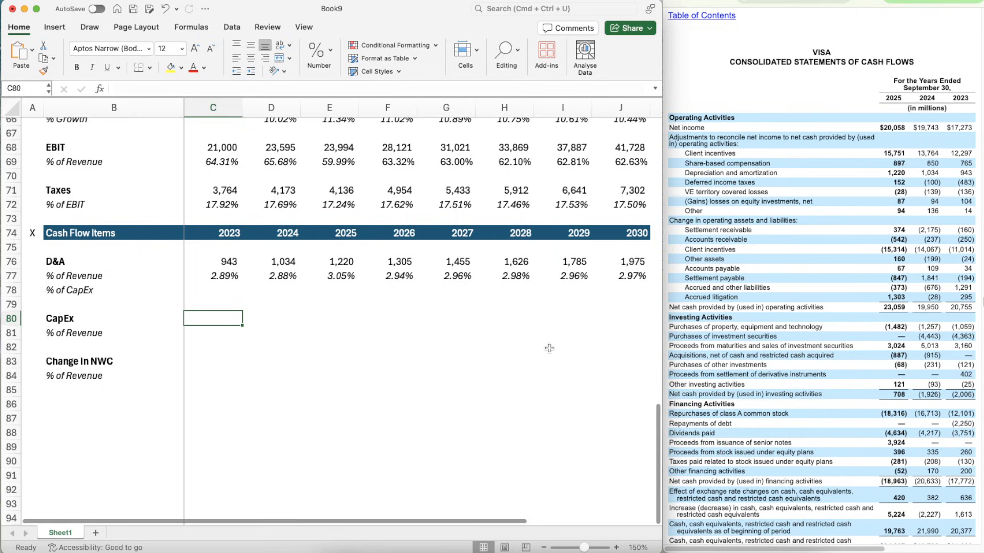
{"action": "type", "text": "1059"}
{"action": "key", "text": "Tab"}
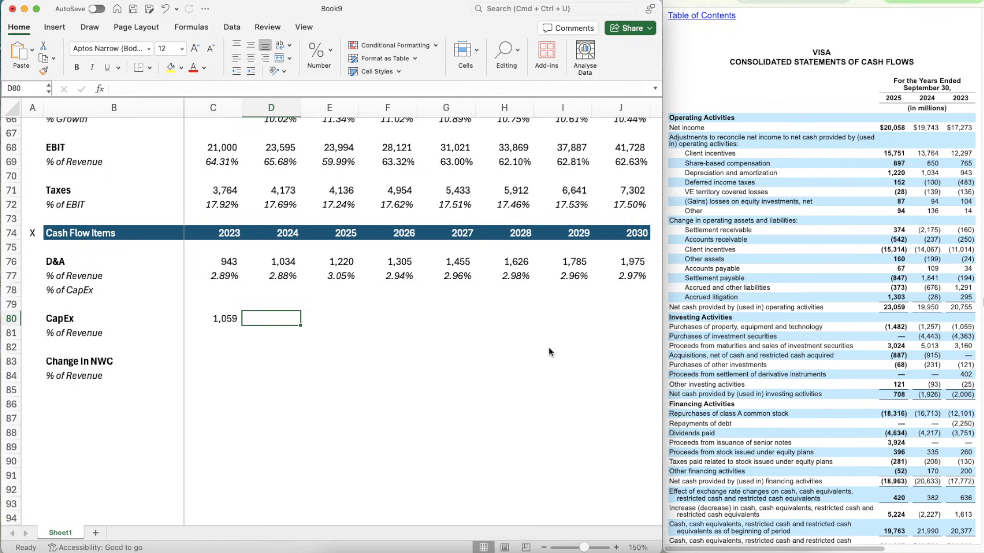
{"action": "type", "text": "1257"}
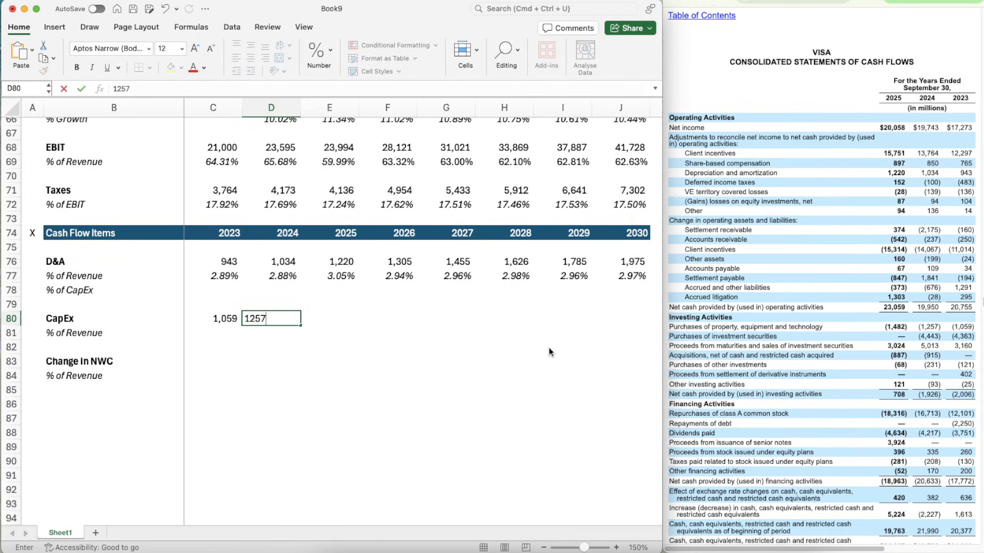
{"action": "key", "text": "Tab"}
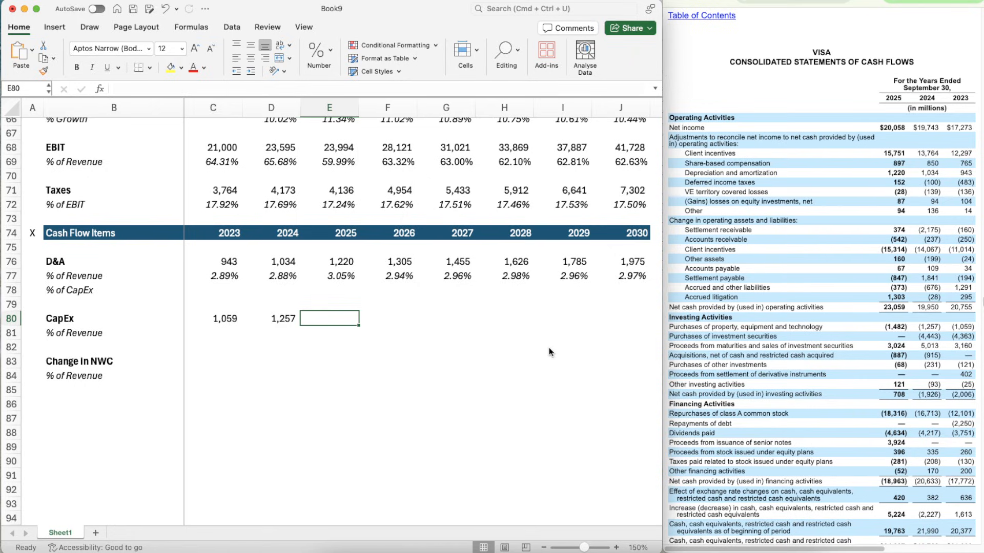
{"action": "type", "text": "1482"}
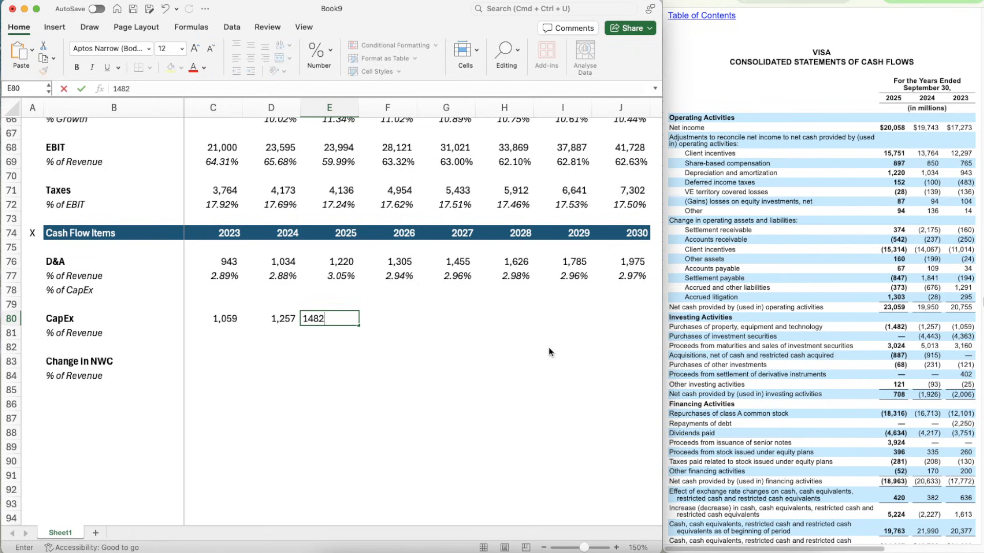
{"action": "key", "text": "Return"}
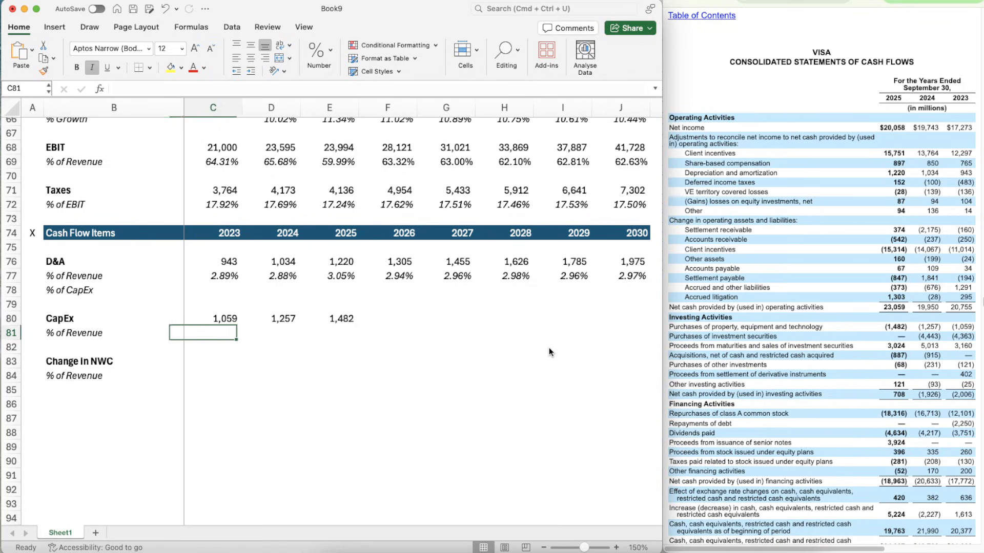
- Calculate 2023 CapEx as a percentage of revenue in C81 with =C80/C65
{"action": "key", "text": "Up"}
{"action": "key", "text": "Up"}
{"action": "key", "text": "Up"}
{"action": "key", "text": "Up"}
{"action": "key", "text": "Down"}
{"action": "key", "text": "Down"}
{"action": "key", "text": "Down"}
{"action": "key", "text": "Down"}
{"action": "type", "text": "="}
{"action": "key", "text": "Up"}
{"action": "type", "text": "/"}
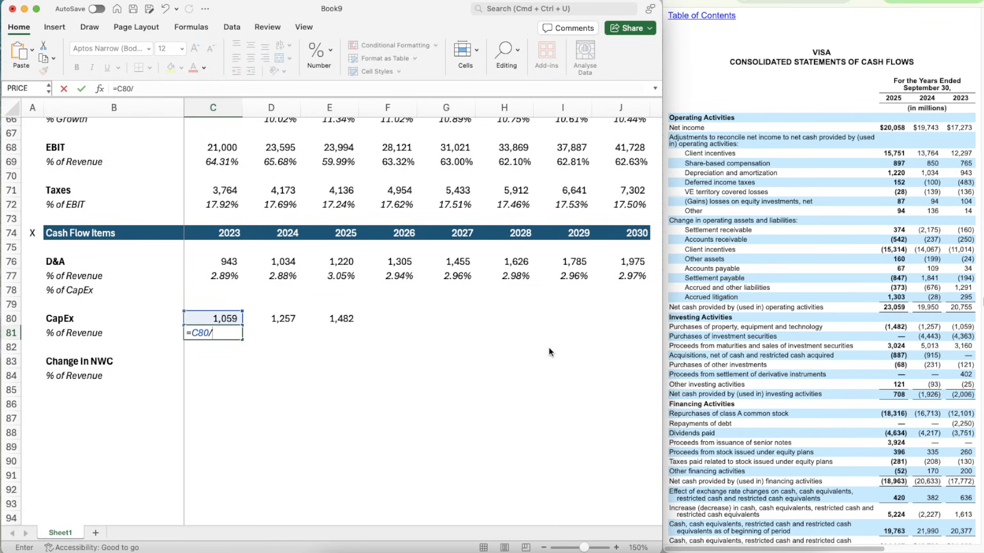
{"action": "scroll", "coordinate": [317, 204], "scroll_direction": "up", "scroll_amount": 2}
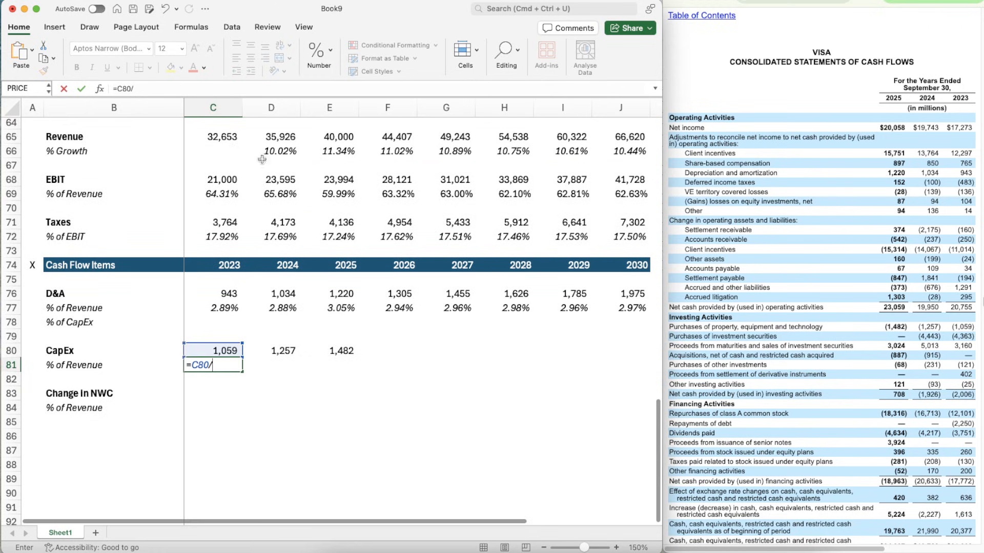
{"action": "left_click", "coordinate": [226, 137]}
- Copy the CapEx % of Revenue formula from C81 to D81:E81 for 2024 and 2025
{"action": "key", "text": "Up"}
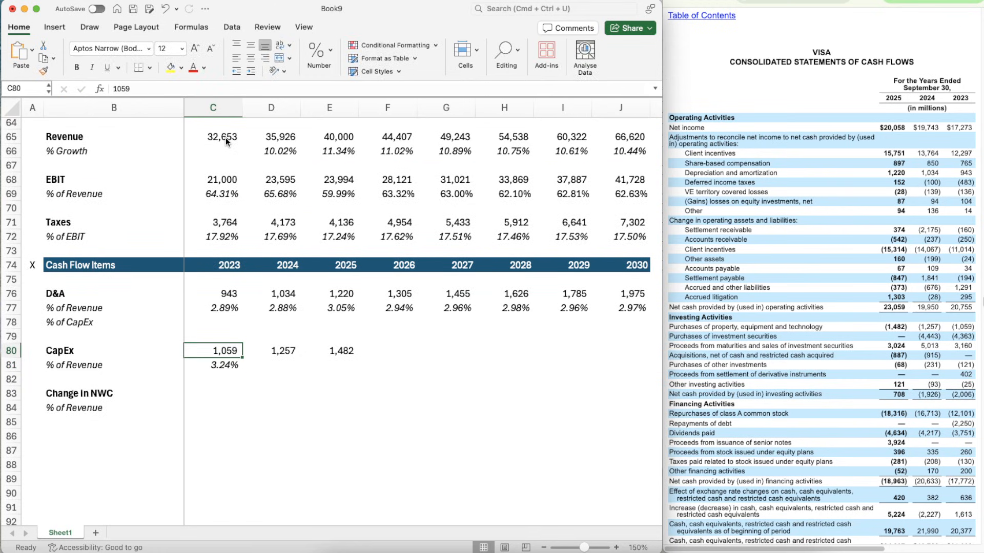
{"action": "key", "text": "super+c"}
{"action": "key", "text": "shift+Right"}
{"action": "key", "text": "shift+Right"}
{"action": "key", "text": "super+v"}
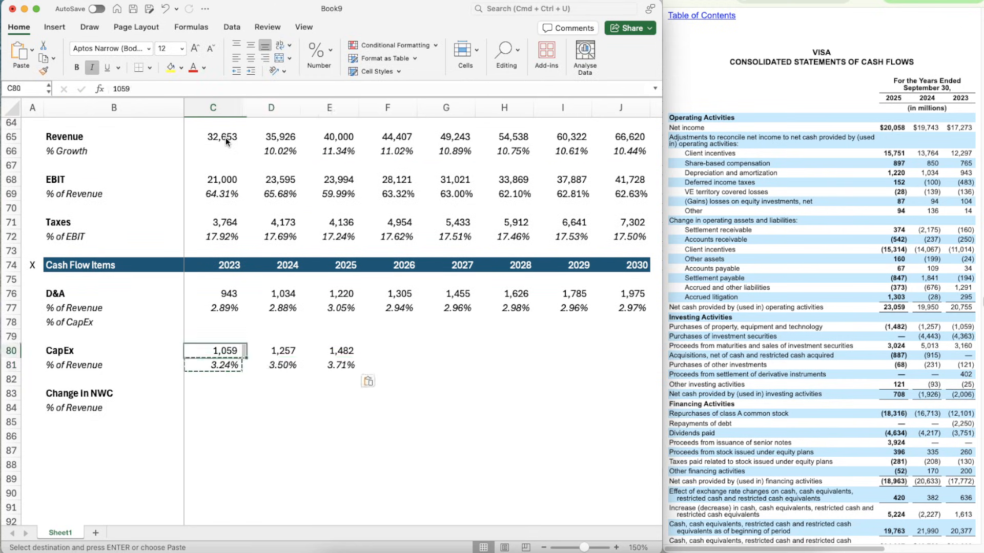
- Copy the three-year average formula from F77 to F81 to project the 2026 CapEx percentage as =AVERAGE(C81:E81)
{"action": "key", "text": "Up"}
{"action": "key", "text": "Right"}
{"action": "key", "text": "Up"}
{"action": "key", "text": "Up"}
{"action": "key", "text": "Up"}
{"action": "key", "text": "super+c"}
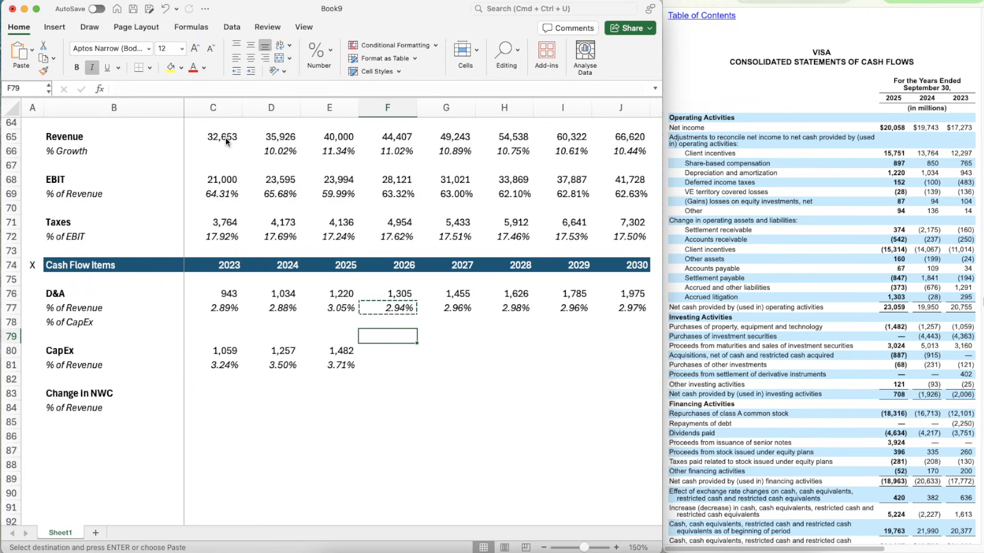
{"action": "key", "text": "Down"}
{"action": "key", "text": "Down"}
{"action": "key", "text": "Down"}
{"action": "key", "text": "Down"}
{"action": "key", "text": "super+v"}
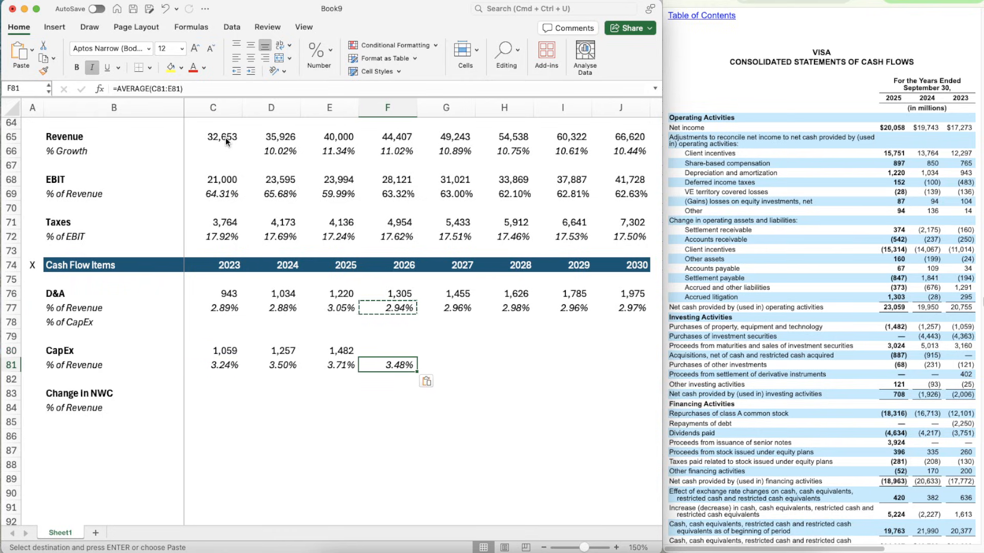
- Copy the average formula from F81 across to G81:J81 for the 2027 through 2030 CapEx percentages
{"action": "key", "text": "super+c"}
{"action": "key", "text": "shift+Right"}
{"action": "key", "text": "shift+Right"}
{"action": "key", "text": "shift+Right"}
{"action": "key", "text": "shift+Right"}
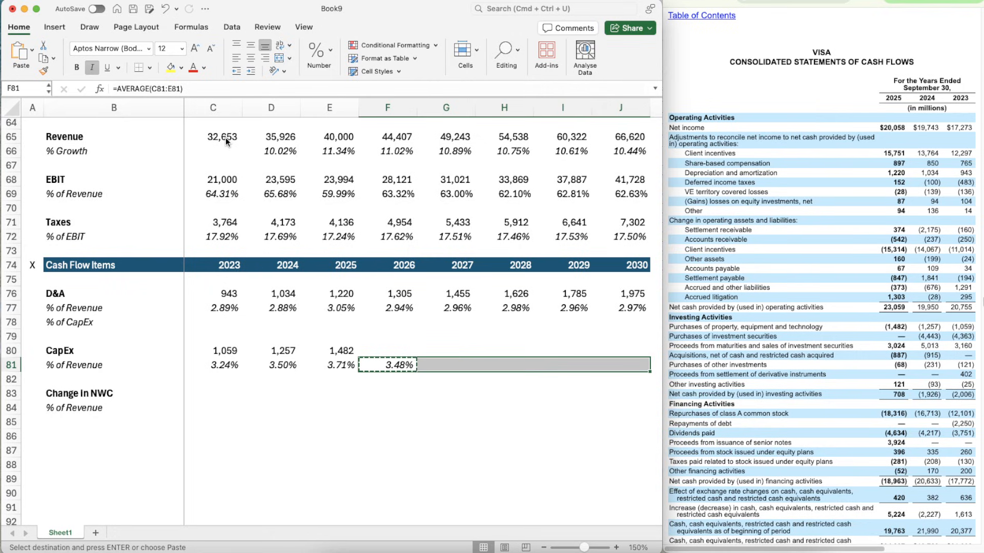
{"action": "key", "text": "super+v"}
{"action": "key", "text": "Up"}
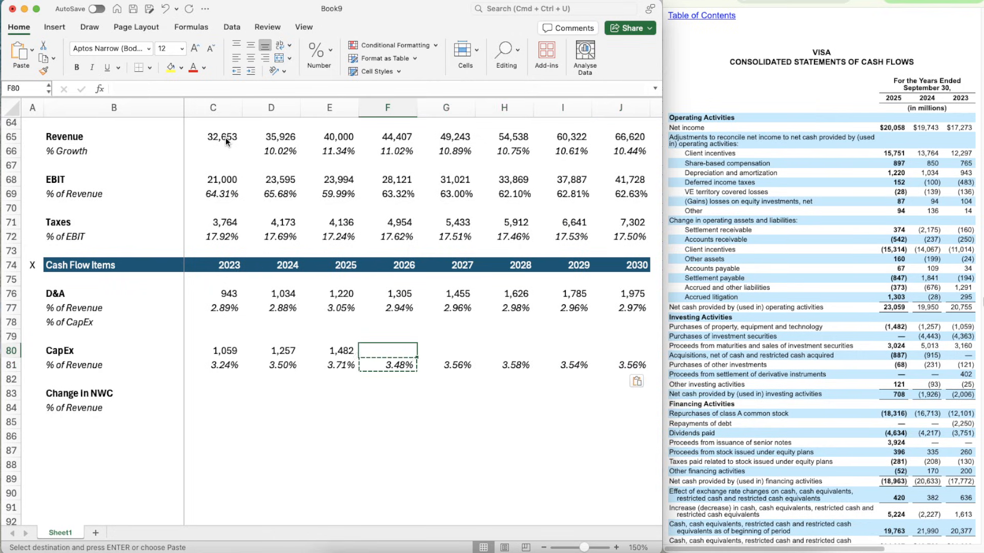
{"action": "key", "text": "Escape"}
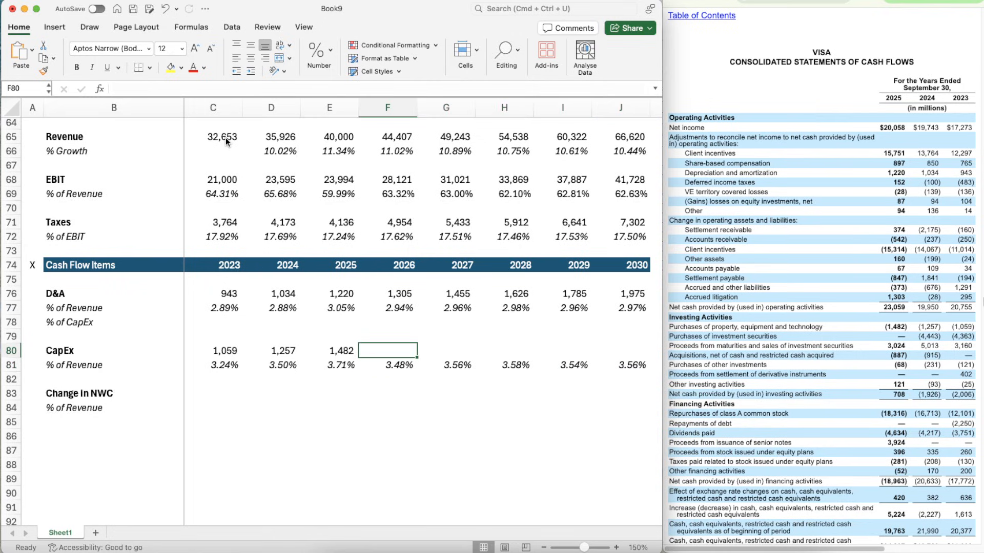
- Calculate projected 2026 CapEx in F80 with =F65*F81, revenue times the CapEx percentage
{"action": "type", "text": "="}
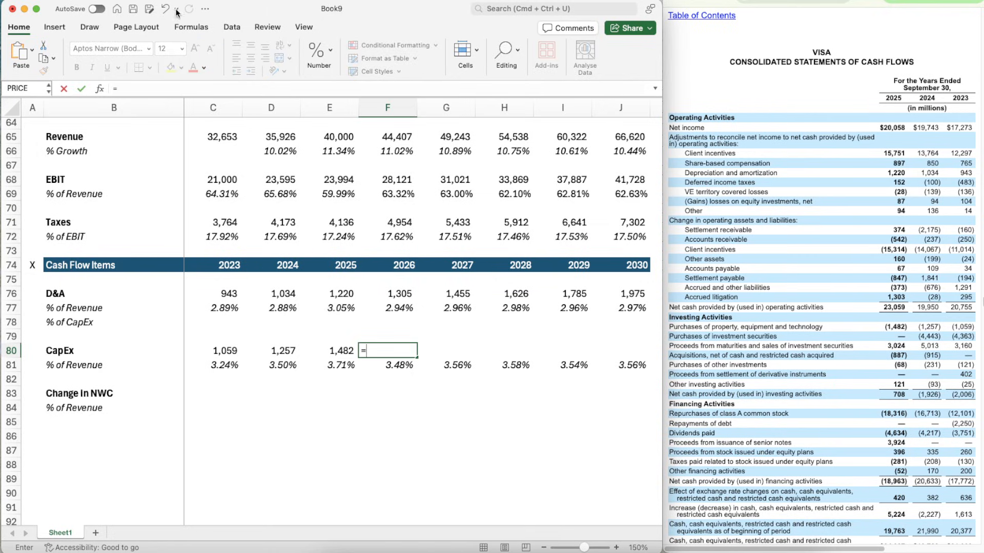
{"action": "left_click", "coordinate": [385, 137]}
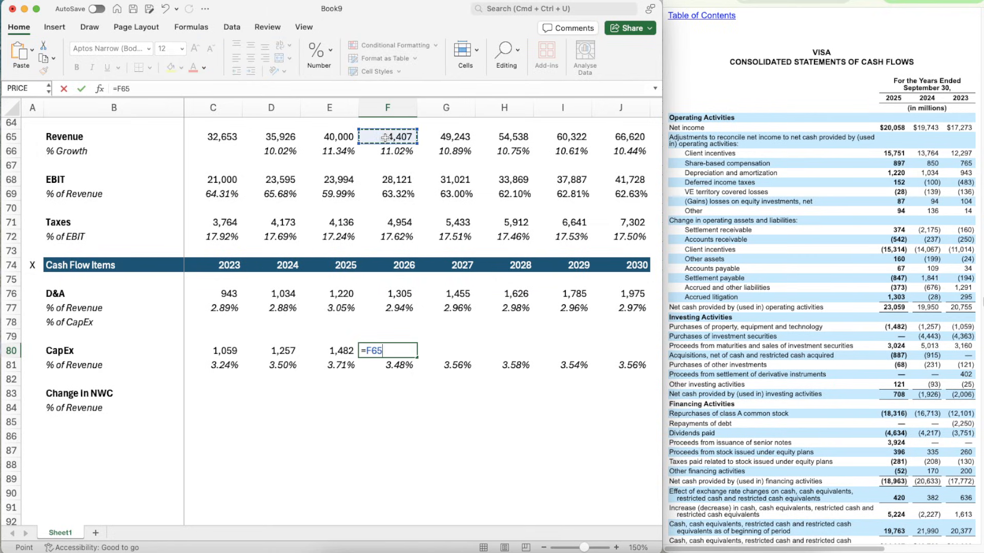
{"action": "type", "text": "*"}
{"action": "key", "text": "Down"}
{"action": "key", "text": "Return"}
- Copy the projected CapEx formula from F80 across to G80:J80 for 2027 through 2030
{"action": "key", "text": "Up"}
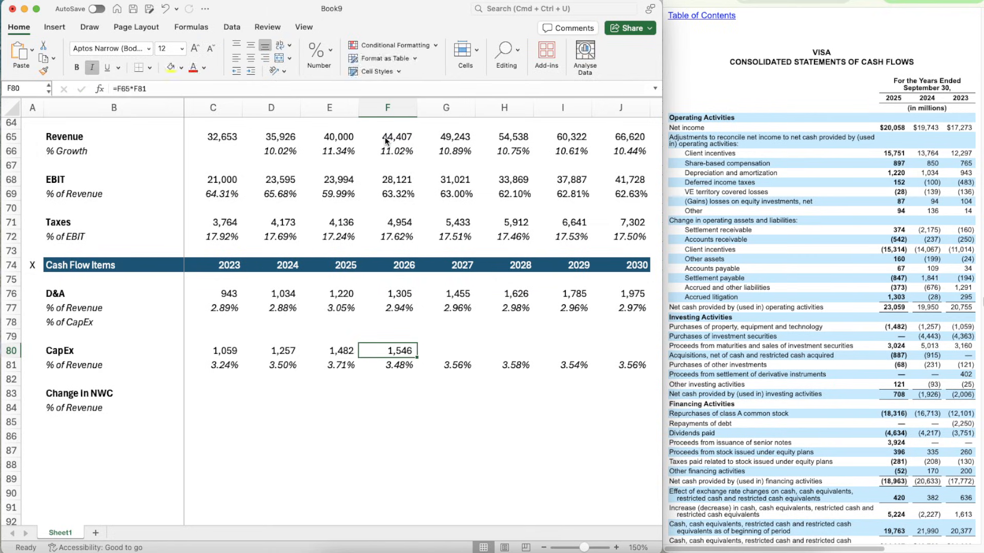
{"action": "key", "text": "super+c"}
{"action": "key", "text": "shift+Right"}
{"action": "key", "text": "shift+Right"}
{"action": "key", "text": "shift+Right"}
{"action": "key", "text": "shift+Right"}
{"action": "key", "text": "super+v"}
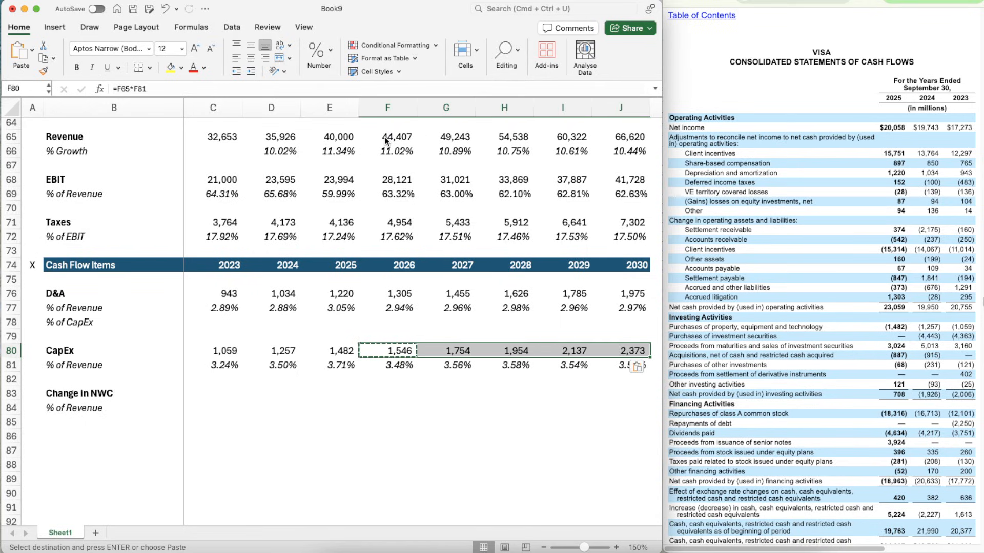
- Calculate 2023 D&A as a percentage of CapEx in C78 with =C76/C80
{"action": "key", "text": "Left"}
{"action": "key", "text": "Left"}
{"action": "key", "text": "Left"}
{"action": "key", "text": "Up"}
{"action": "key", "text": "Up"}
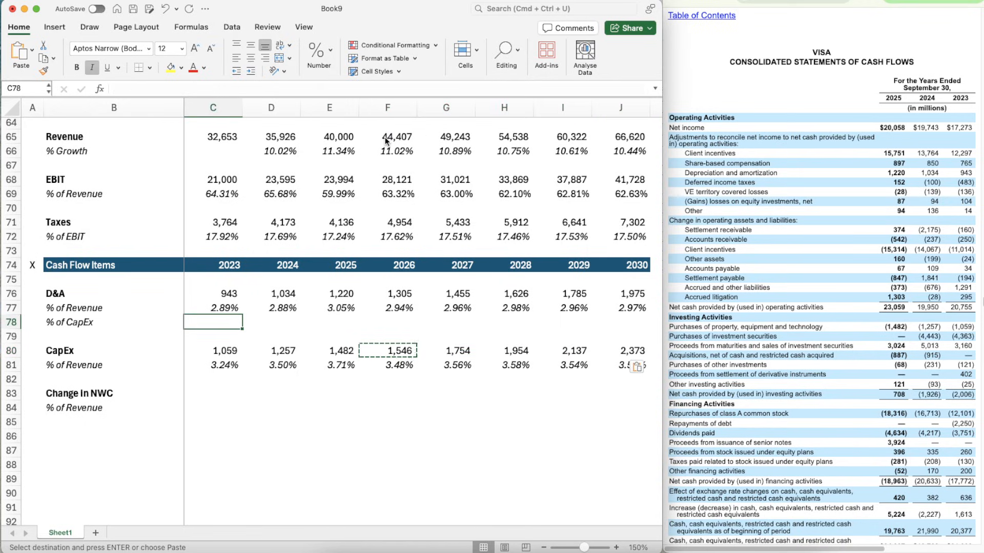
{"action": "type", "text": "="}
{"action": "key", "text": "Up"}
{"action": "key", "text": "Up"}
{"action": "type", "text": "/"}
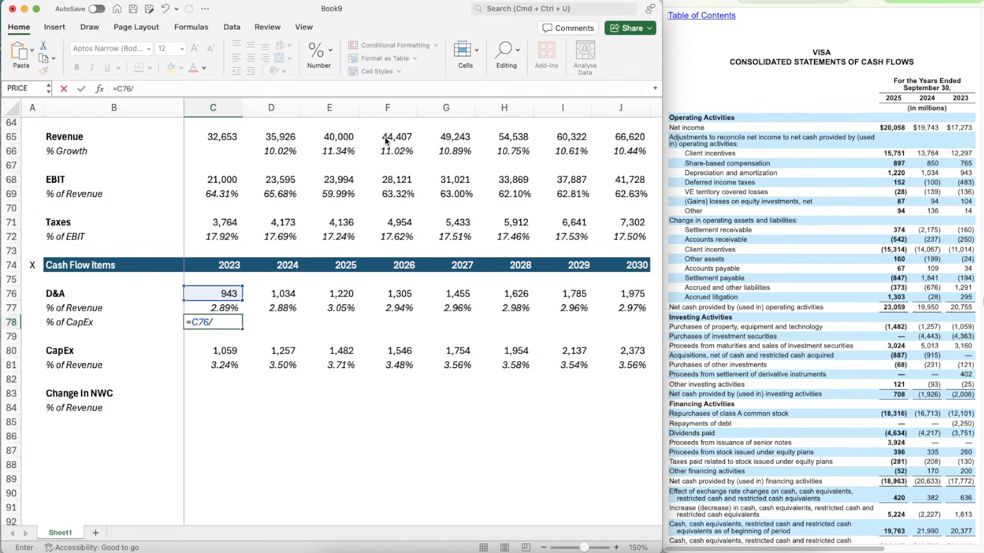
{"action": "key", "text": "Down"}
{"action": "key", "text": "Down"}
{"action": "key", "text": "Down"}
{"action": "key", "text": "Up"}
{"action": "key", "text": "Return"}
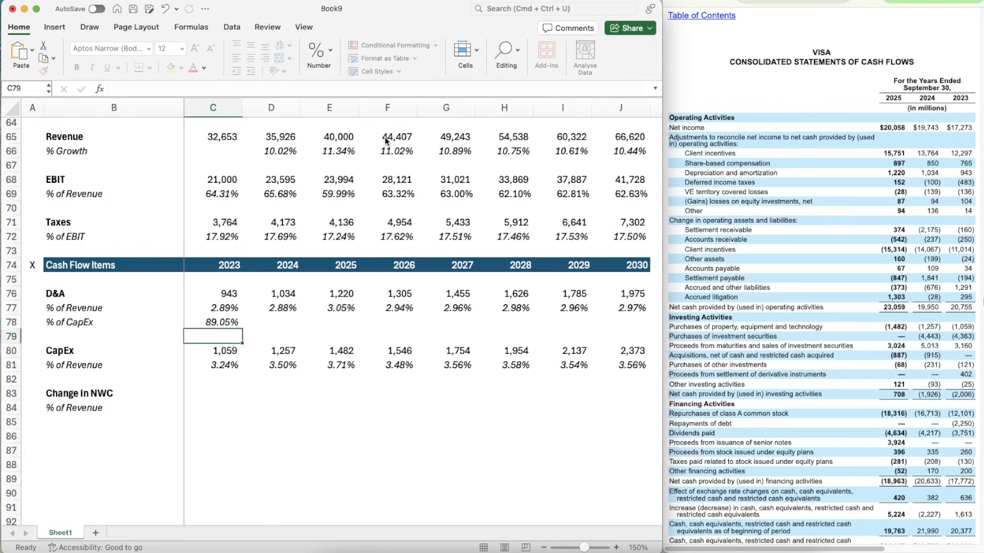
- Copy the D&A % of CapEx formula from C78 across to D78:J78 for 2024 through 2030
{"action": "key", "text": "Up"}
{"action": "key", "text": "super+c"}
{"action": "key", "text": "shift+Right"}
{"action": "key", "text": "shift+Right"}
{"action": "key", "text": "shift+Right"}
{"action": "key", "text": "shift+Right"}
{"action": "key", "text": "shift+Right"}
{"action": "key", "text": "shift+Right"}
{"action": "key", "text": "shift+Right"}
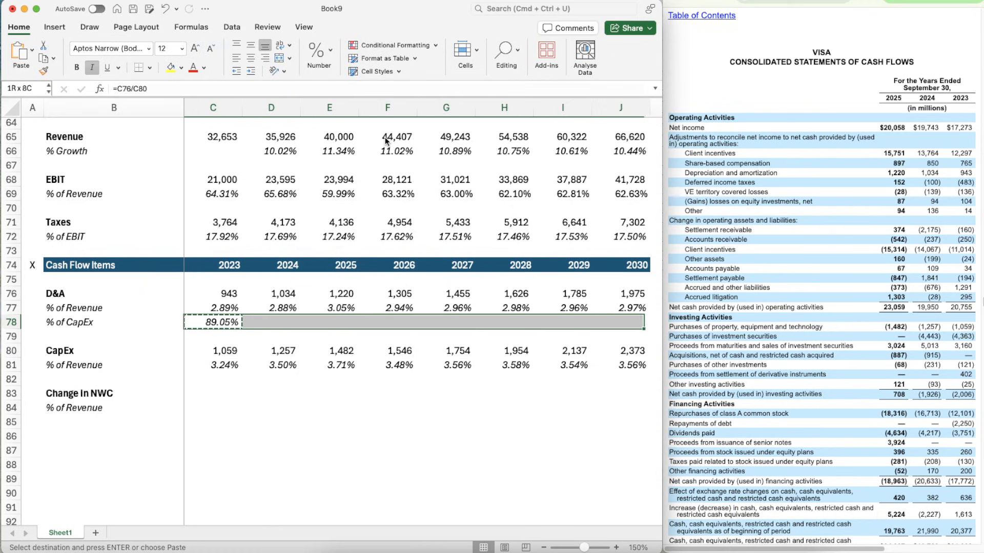
{"action": "key", "text": "super+v"}
{"action": "key", "text": "Down"}
{"action": "key", "text": "Down"}
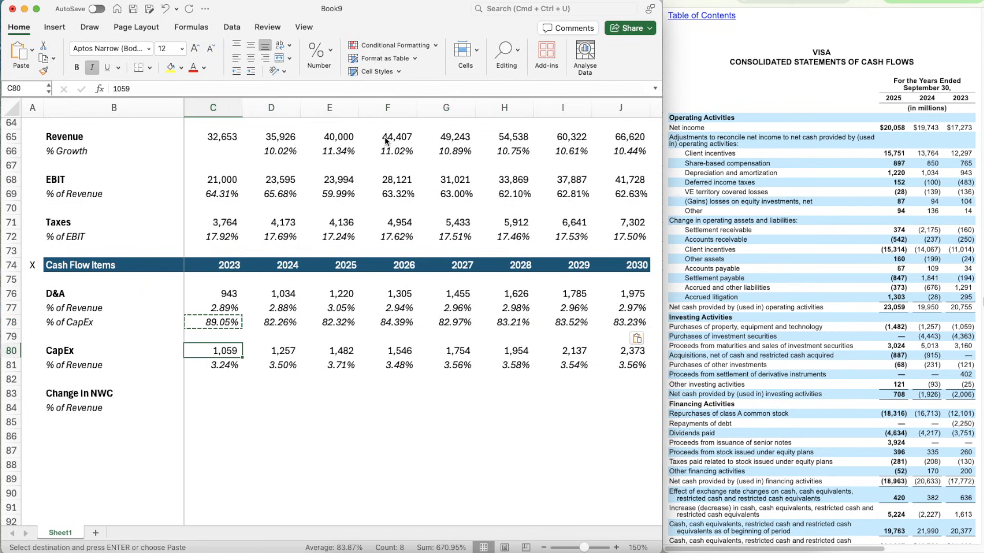
{"action": "key", "text": "Up"}
{"action": "key", "text": "Escape"}
- Review the D&A % of CapEx figures in row 78 across the historical and projected years, along with the CapEx rows
{"action": "key", "text": "Up"}
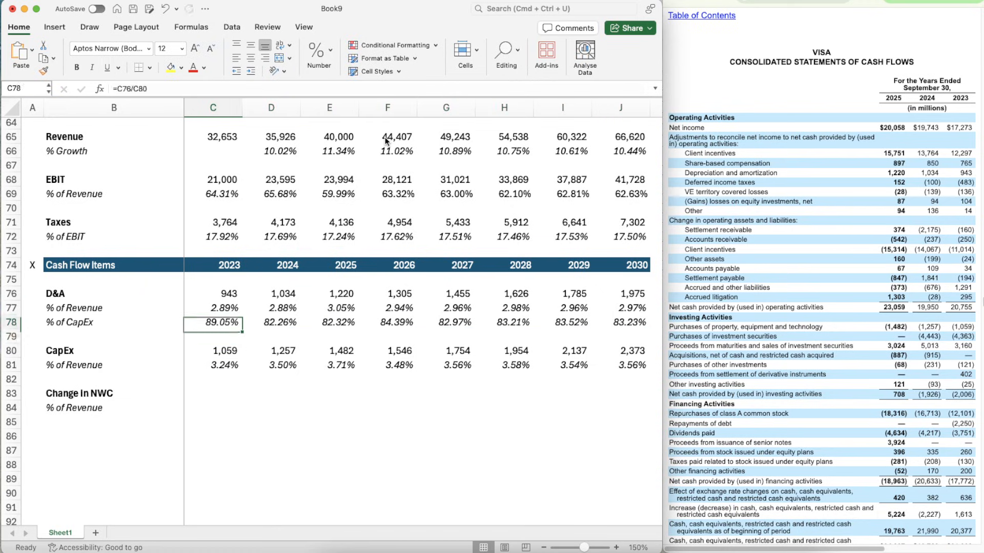
{"action": "key", "text": "Right"}
{"action": "key", "text": "Right"}
{"action": "key", "text": "Right"}
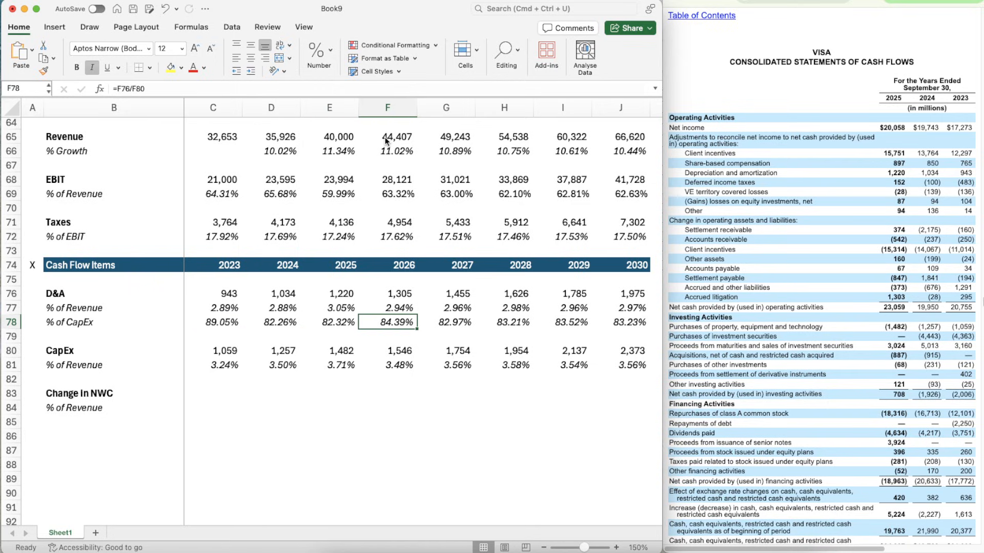
{"action": "key", "text": "Right"}
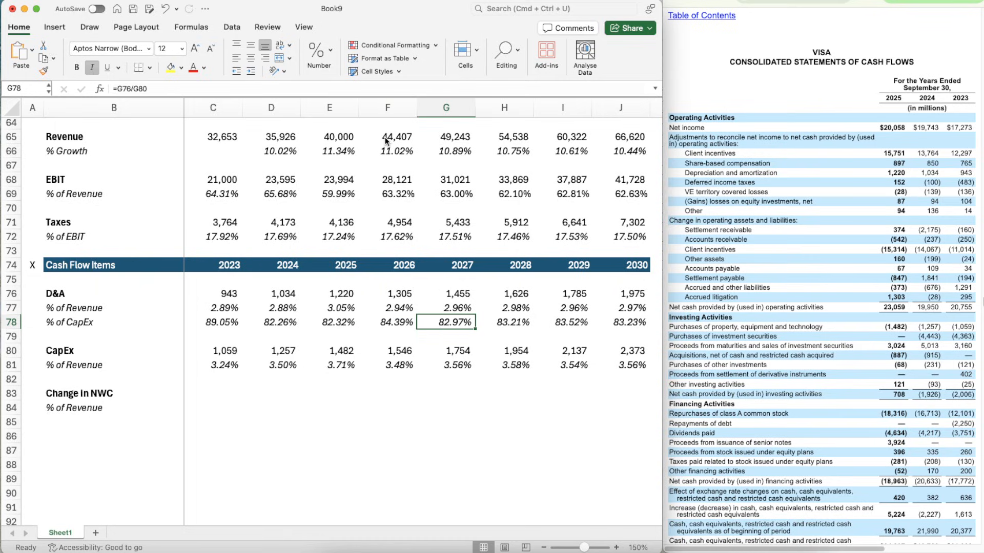
{"action": "key", "text": "Left"}
{"action": "key", "text": "Left"}
{"action": "key", "text": "Left"}
{"action": "key", "text": "Left"}
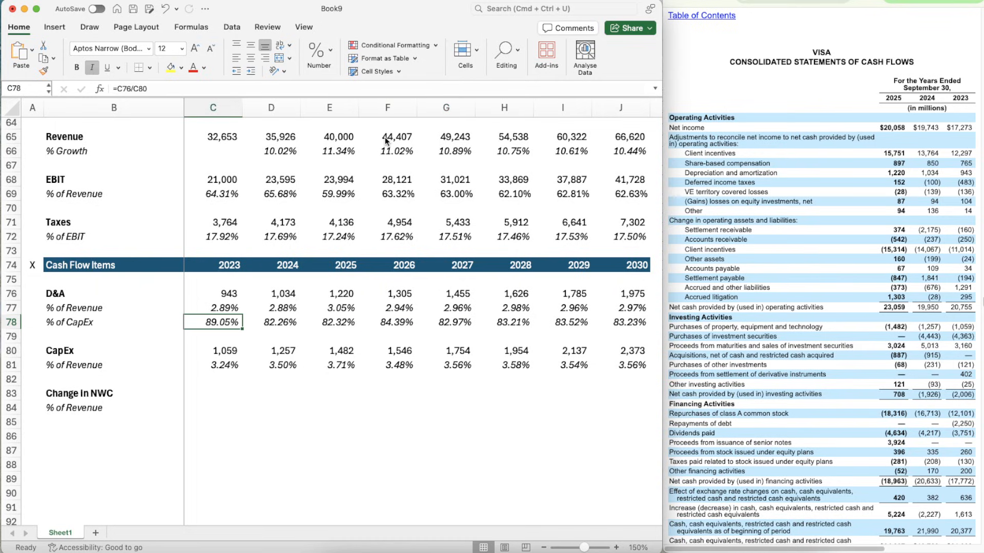
{"action": "key", "text": "Right"}
{"action": "key", "text": "Right"}
{"action": "key", "text": "Right"}
{"action": "key", "text": "Right"}
{"action": "key", "text": "Right"}
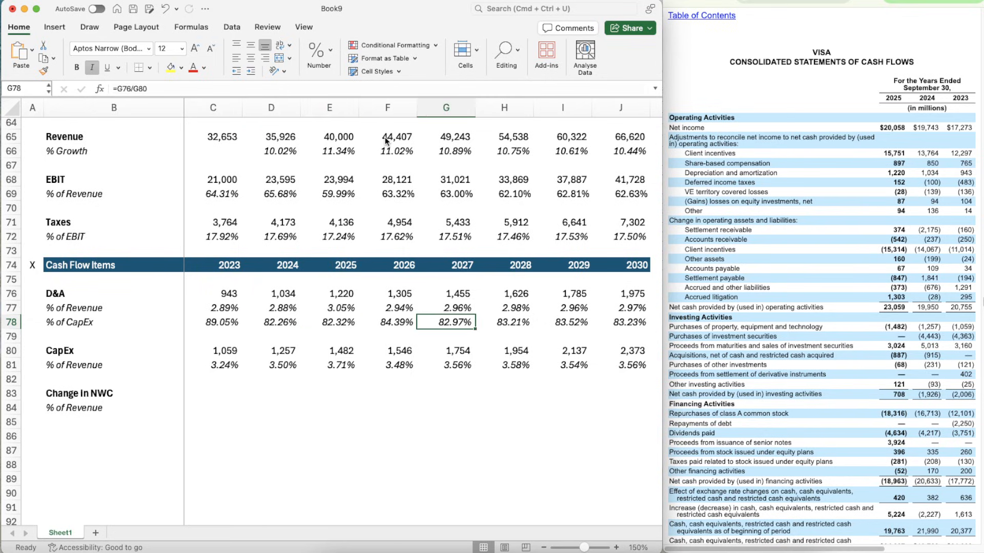
{"action": "key", "text": "Right"}
{"action": "key", "text": "Right"}
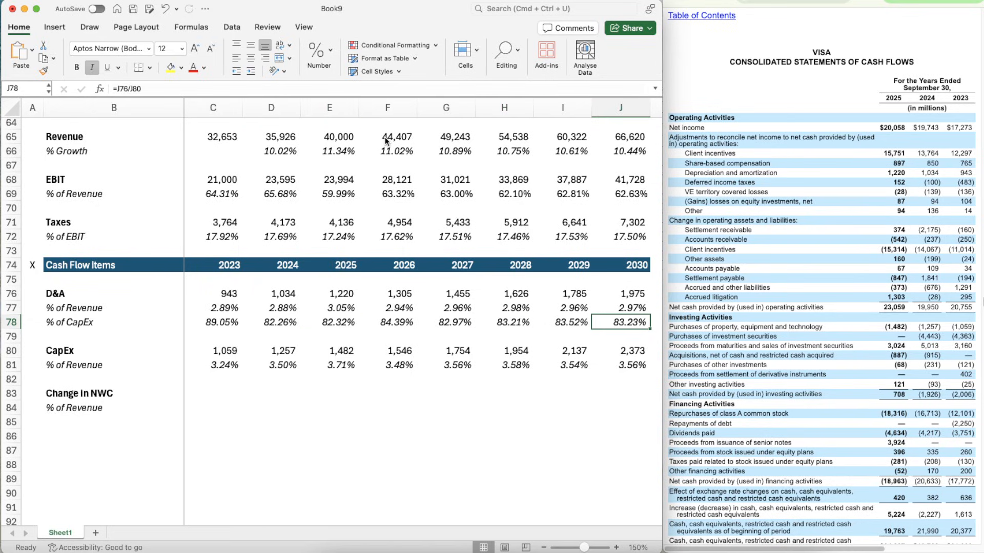
{"action": "key", "text": "Left"}
{"action": "key", "text": "Left"}
{"action": "key", "text": "Left"}
{"action": "key", "text": "Left"}
{"action": "key", "text": "Left"}
{"action": "key", "text": "Left"}
{"action": "key", "text": "Left"}
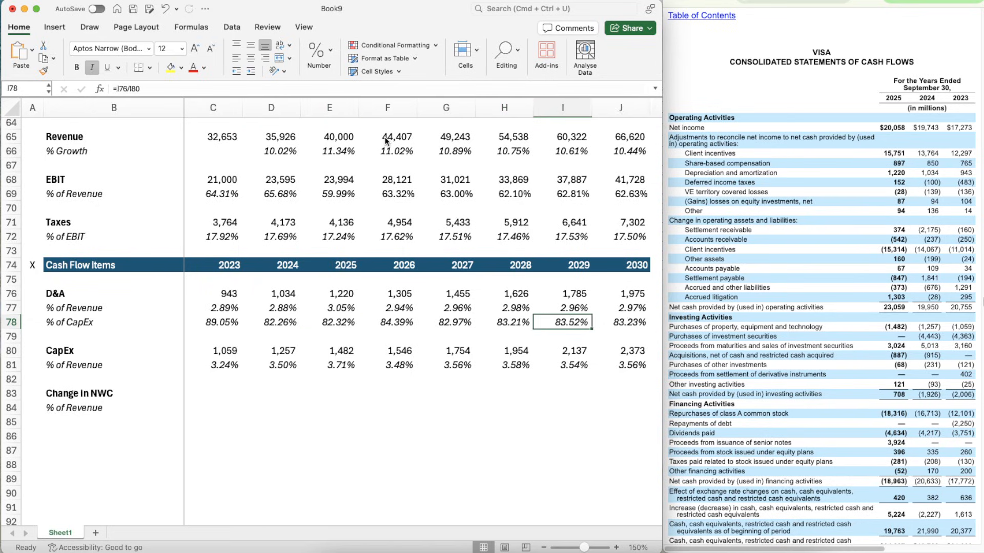
{"action": "key", "text": "Right"}
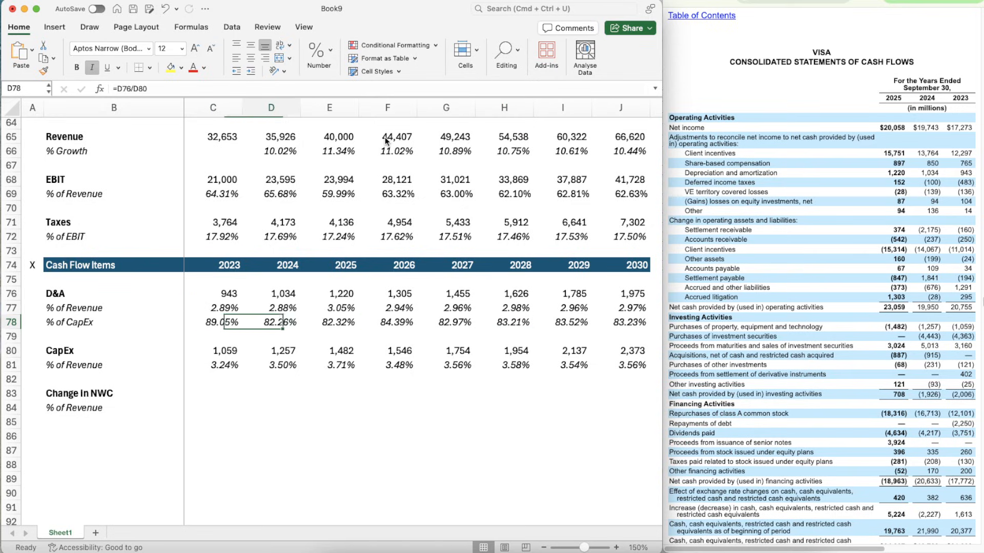
{"action": "key", "text": "Down"}
{"action": "key", "text": "Down"}
{"action": "key", "text": "Down"}
{"action": "key", "text": "Down"}
{"action": "key", "text": "Up"}
{"action": "key", "text": "Up"}
{"action": "key", "text": "Up"}
{"action": "key", "text": "Up"}
{"action": "key", "text": "Up"}
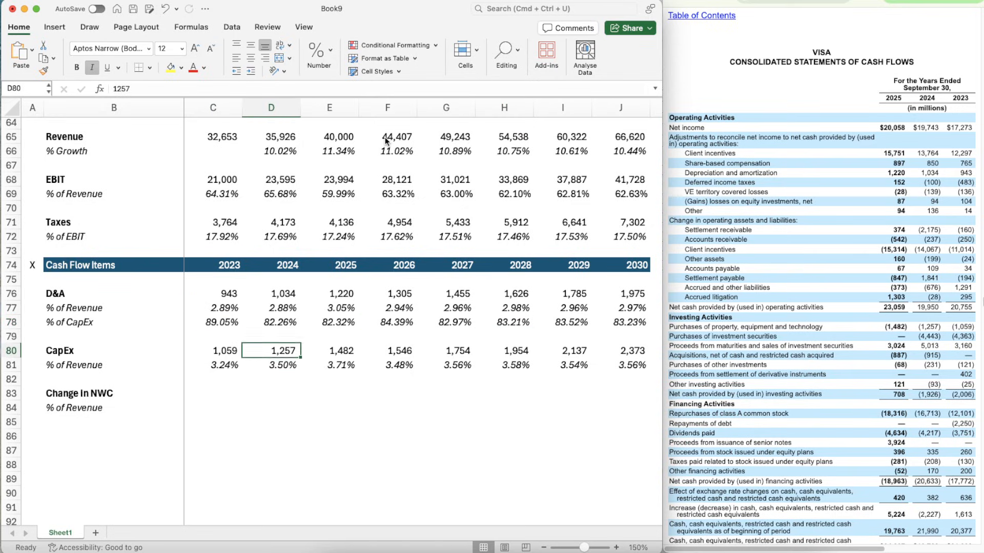
{"action": "key", "text": "Down"}
{"action": "key", "text": "Down"}
{"action": "key", "text": "Up"}
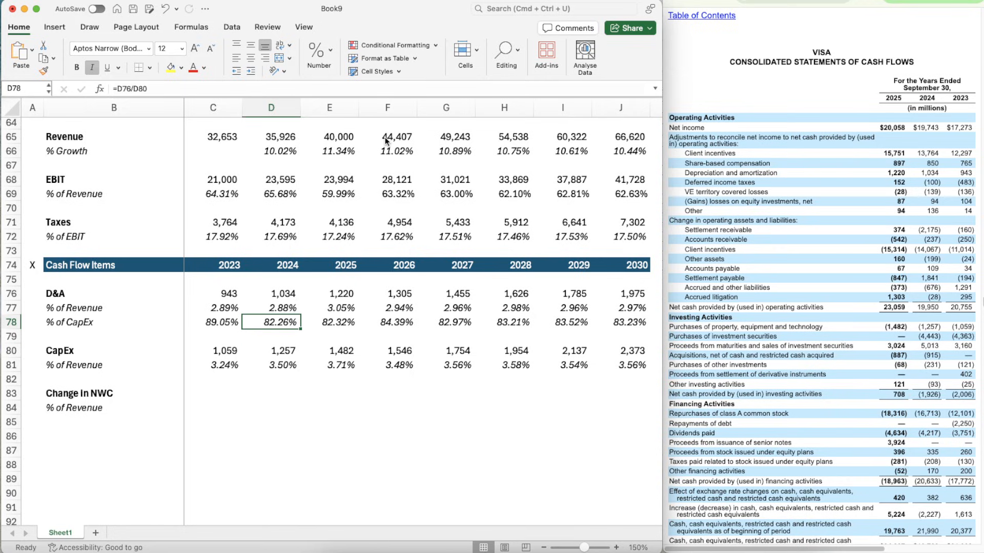
{"action": "key", "text": "Down"}
{"action": "key", "text": "Down"}
{"action": "key", "text": "Down"}
{"action": "key", "text": "Down"}
{"action": "key", "text": "Down"}
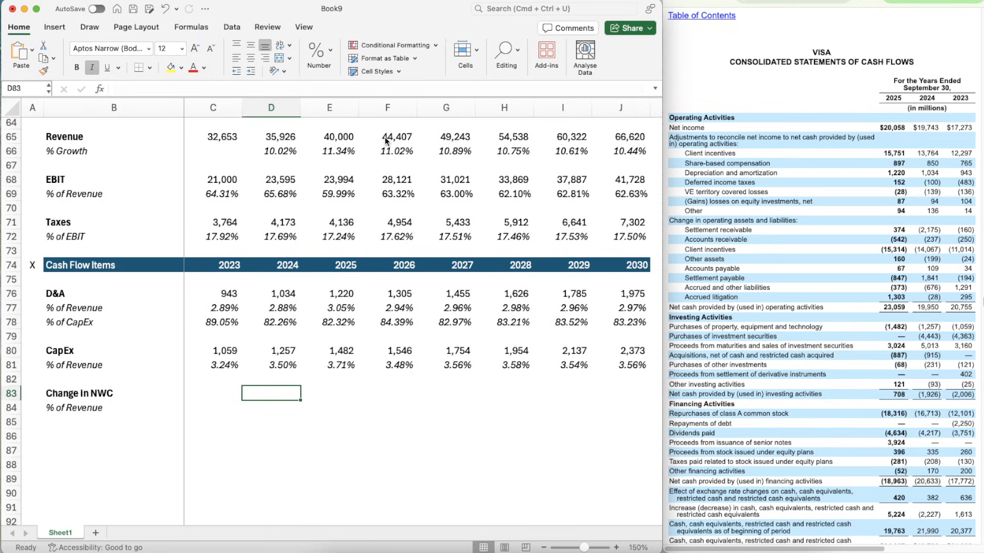
- Calculate the 2023 Change in NWC in C83 from the cash flow statement with =SUM(-160,-250,-11014,-24,34,-194,1291,295)
{"action": "key", "text": "Left"}
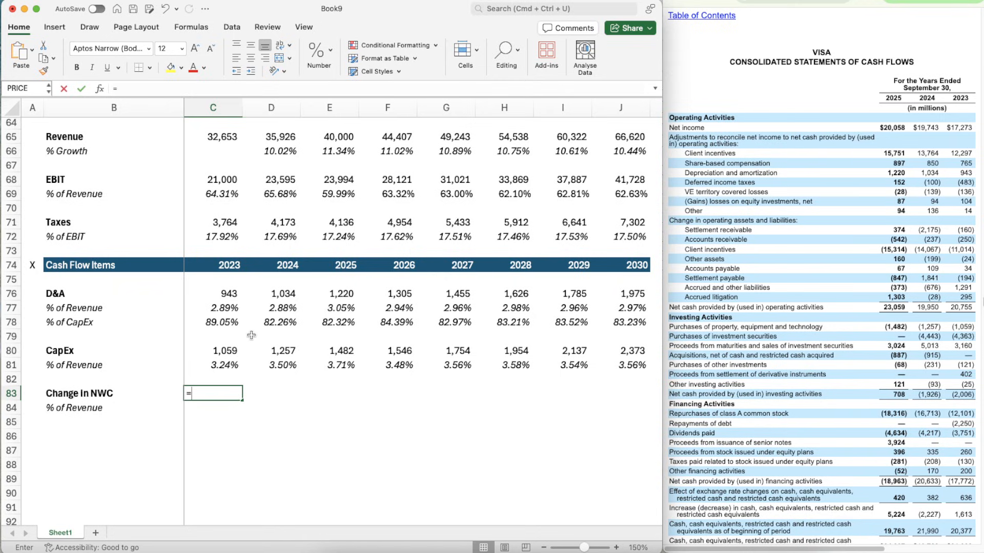
{"action": "type", "text": "=SUM("}
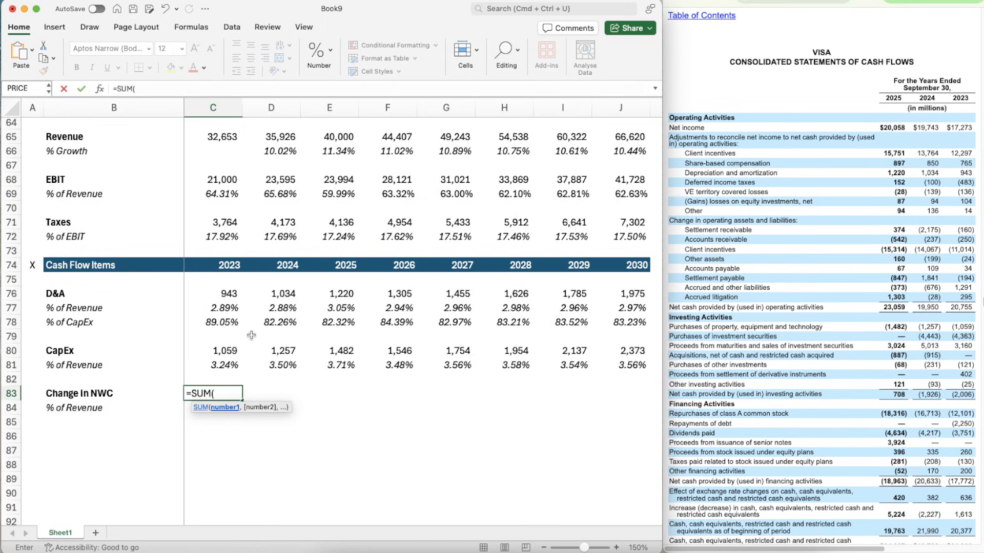
{"action": "type", "text": "-160,"}
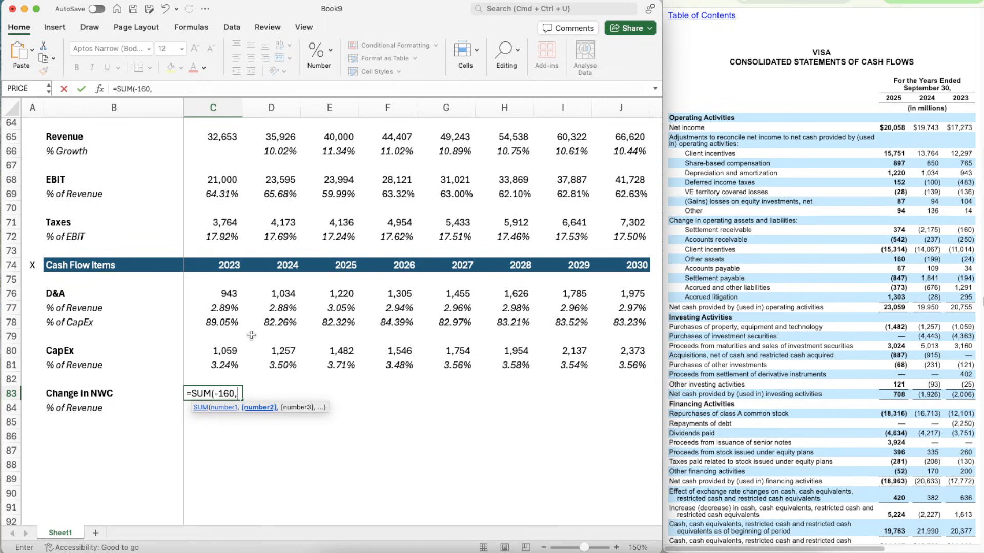
{"action": "type", "text": "-250,-11"}
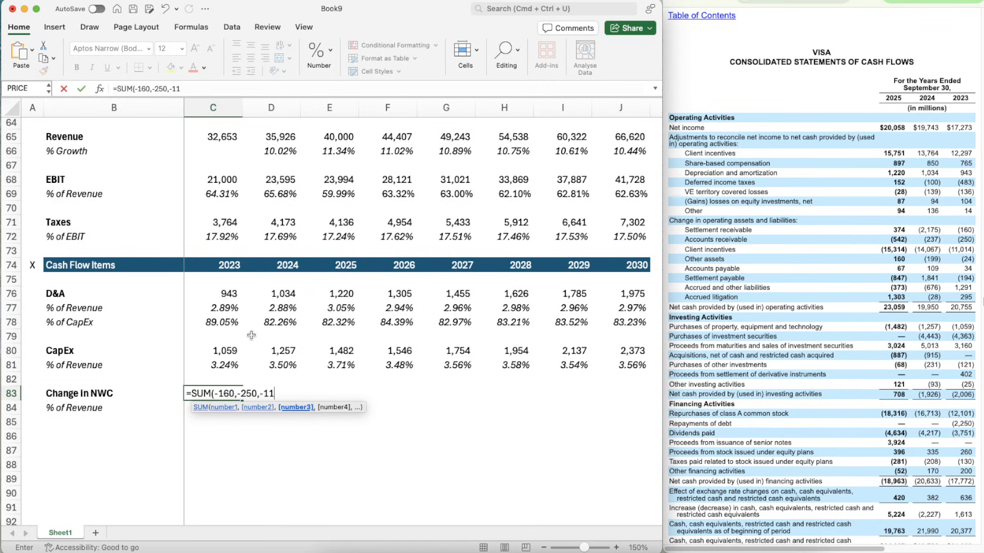
{"action": "type", "text": "014,"}
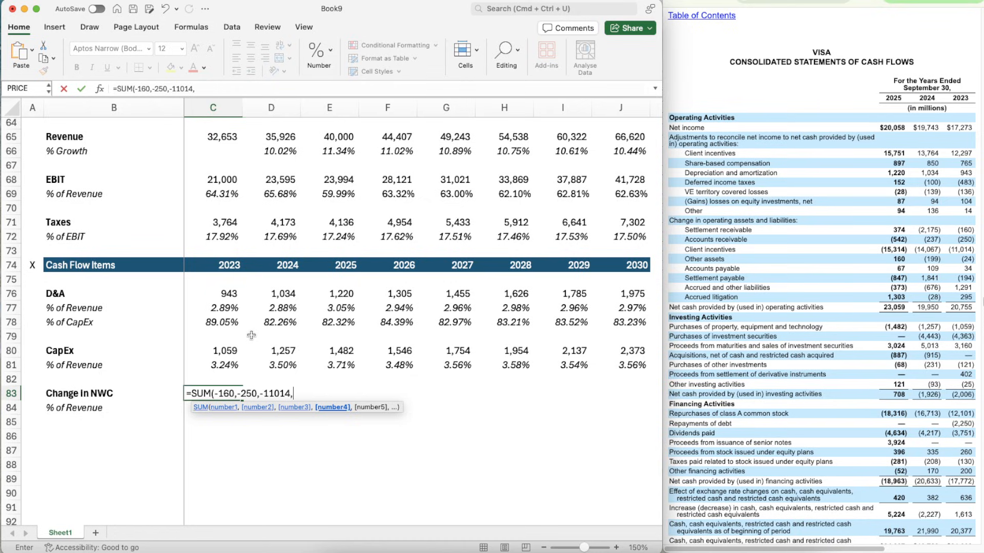
{"action": "type", "text": "-24,"}
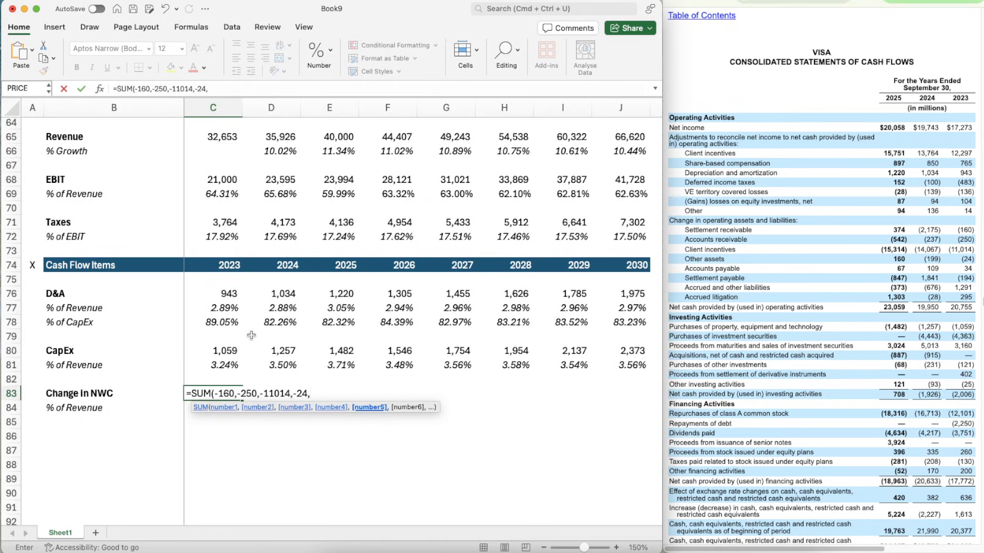
{"action": "type", "text": "34,"}
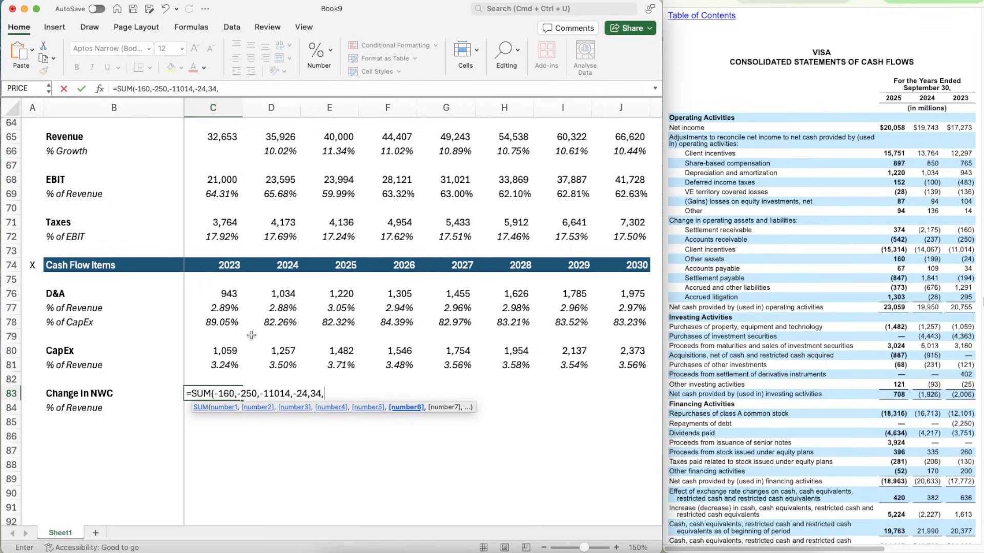
{"action": "type", "text": "-194,12"}
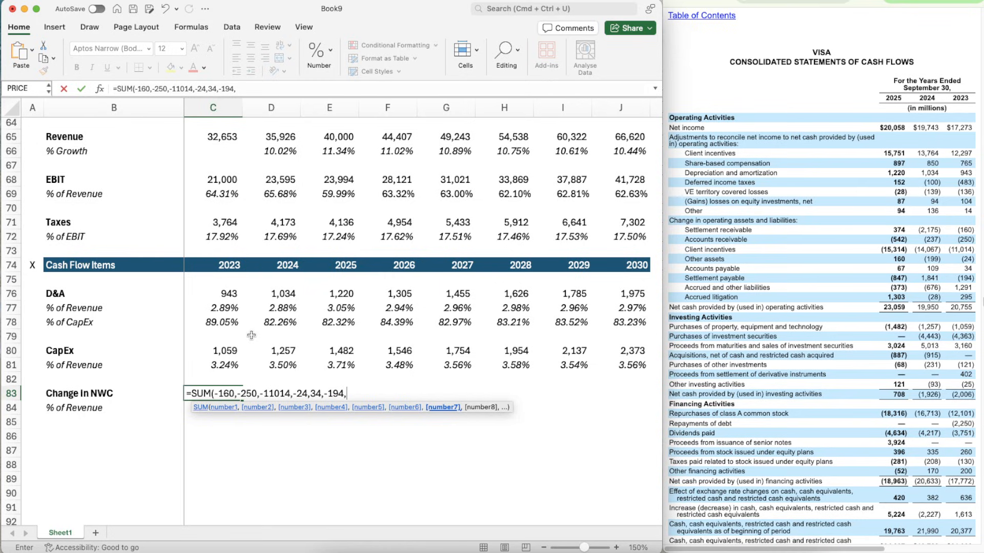
{"action": "type", "text": "91,"}
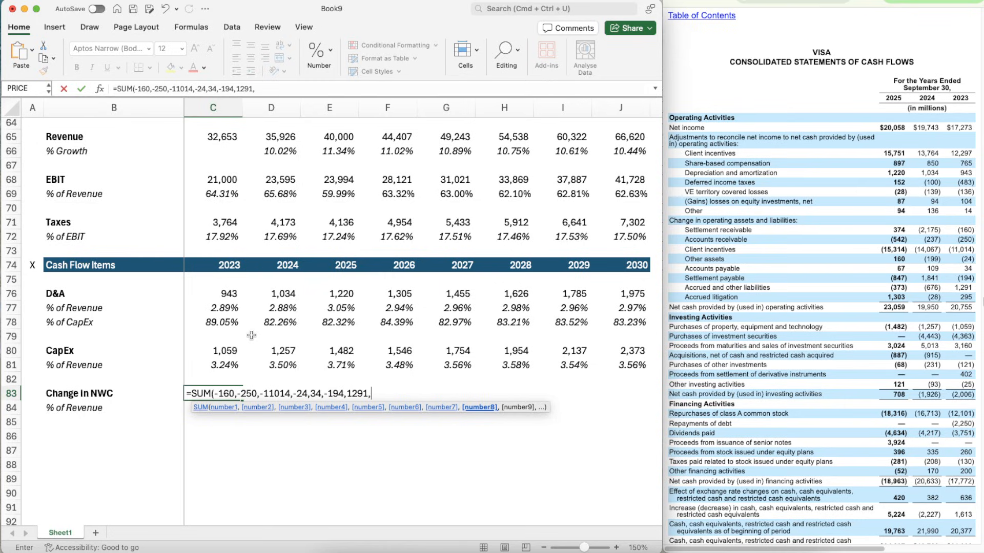
{"action": "type", "text": "295)"}
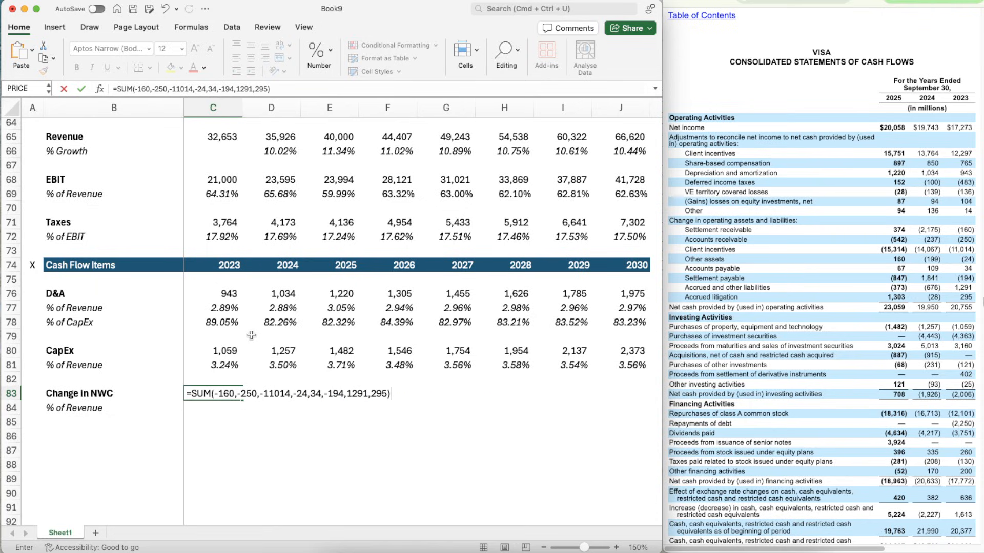
{"action": "key", "text": "Return"}
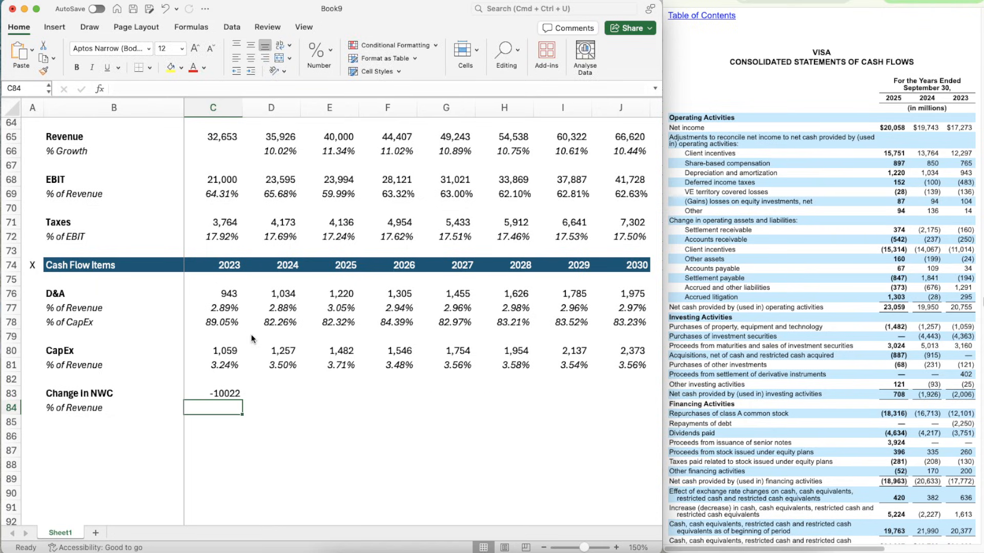
- Copy the cell format of the 2023 CapEx value in C80 onto the Change in NWC row, C83:J83
{"action": "key", "text": "Up"}
{"action": "key", "text": "Up"}
{"action": "key", "text": "Up"}
{"action": "key", "text": "Up"}
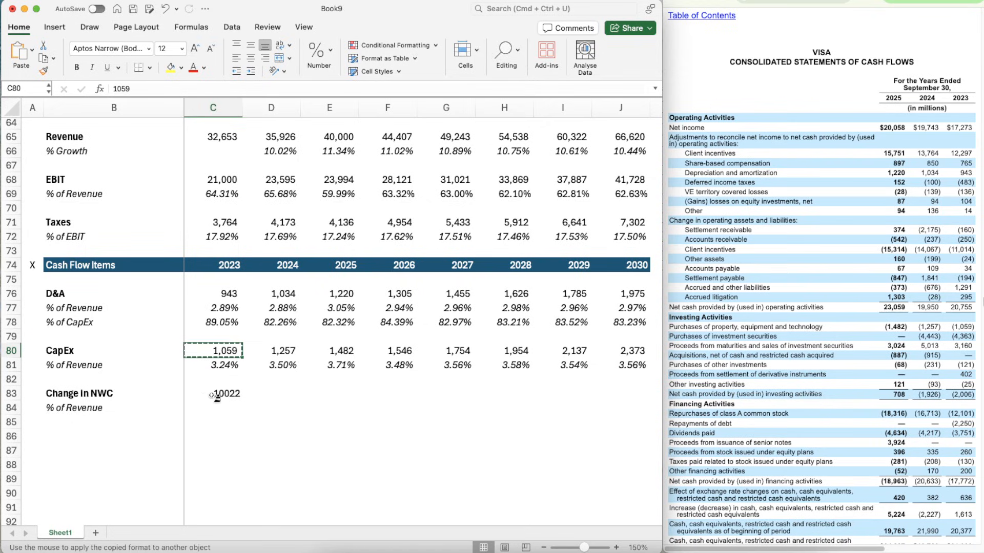
{"action": "mouse_move", "coordinate": [205, 395]}
{"action": "left_mouse_down"}
{"action": "mouse_move", "coordinate": [499, 384]}
{"action": "mouse_move", "coordinate": [617, 394]}
{"action": "left_mouse_up"}
{"action": "left_click", "coordinate": [271, 398]}
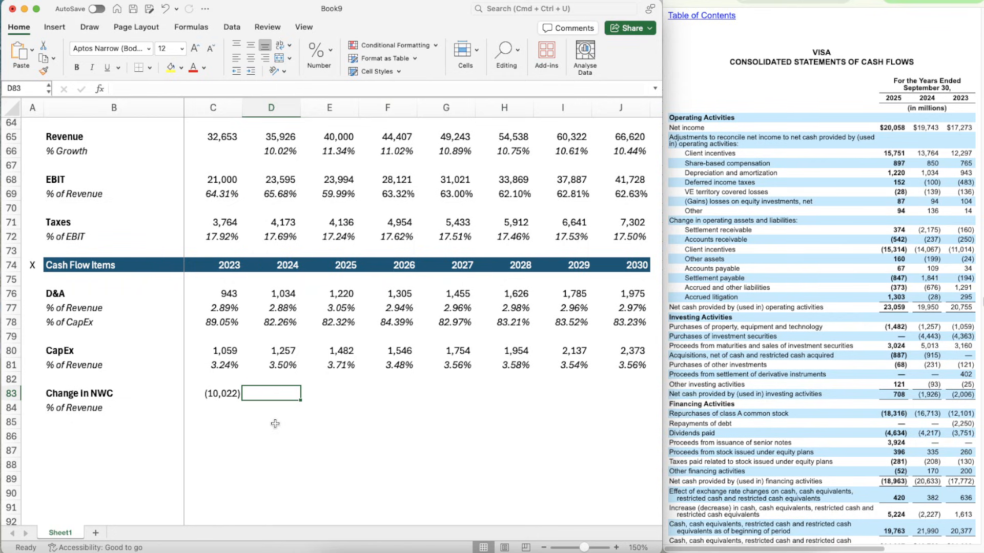
{"action": "type", "text": "=sum"}
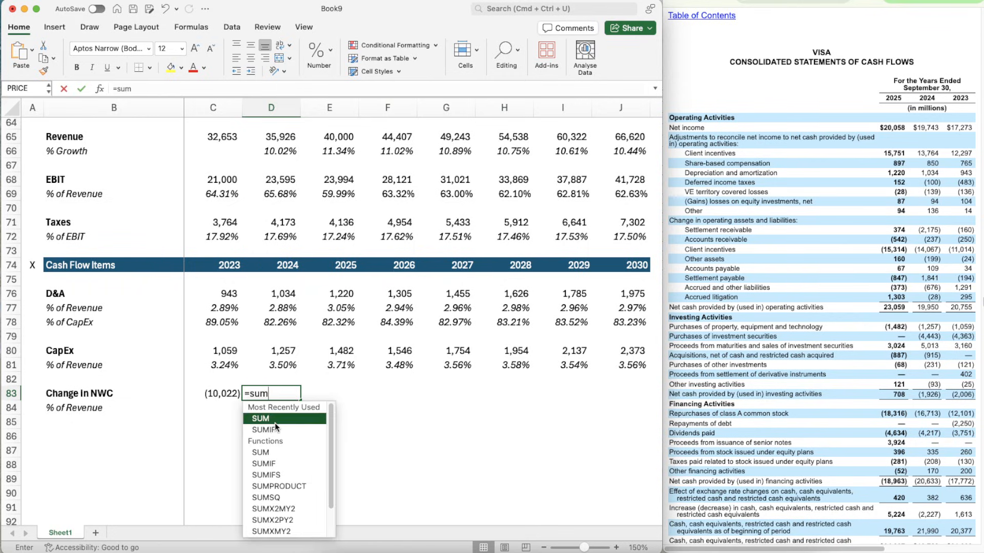
{"action": "key", "text": "Tab"}
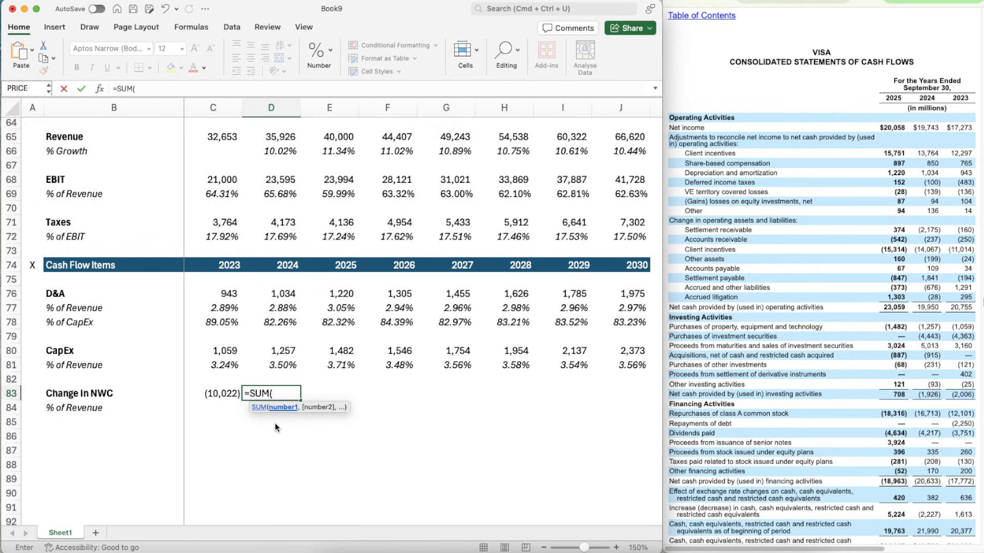
{"action": "type", "text": "2175,237"}
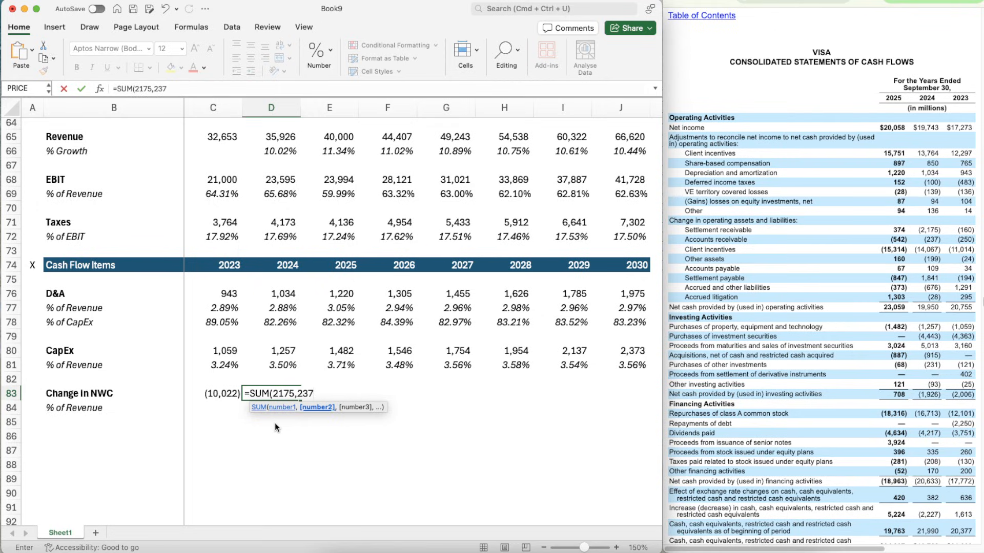
{"action": "type", "text": ","}
{"action": "key", "text": "ctrl+Return"}
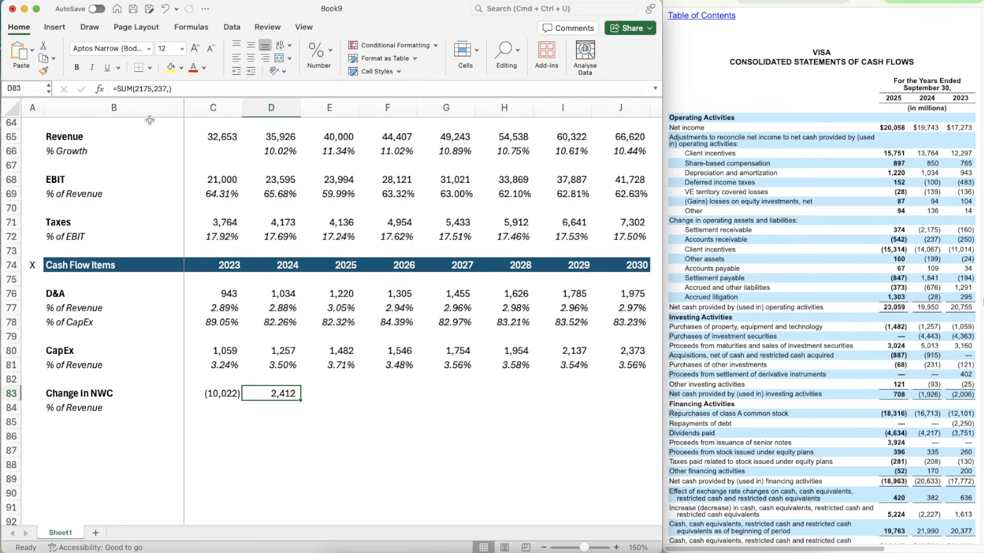
- Calculate the 2024 Change in NWC in D83 from the cash flow statement with =SUM(-2175,-237,-14067,-199,109,1841,-676,-28)
{"action": "type", "text": "=SUM("}
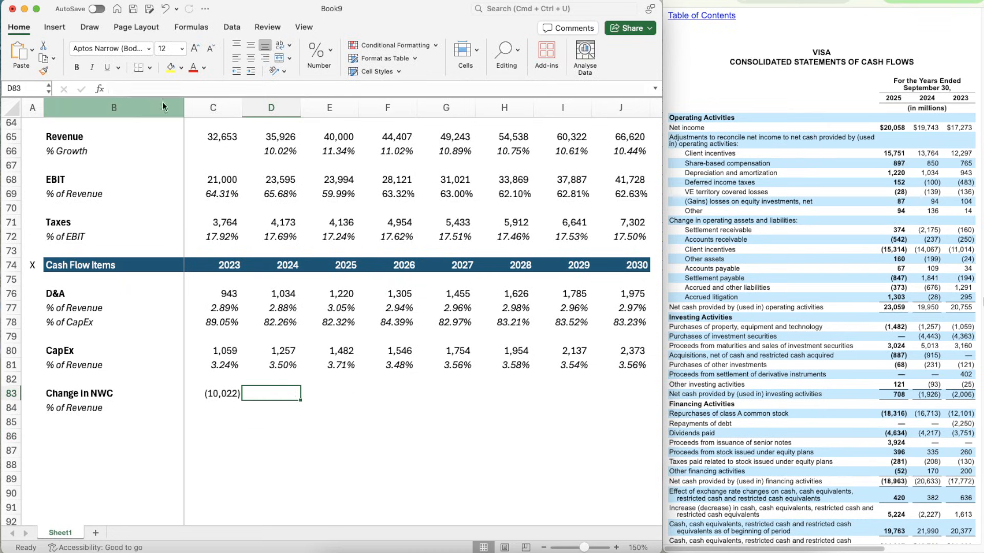
{"action": "type", "text": "-"}
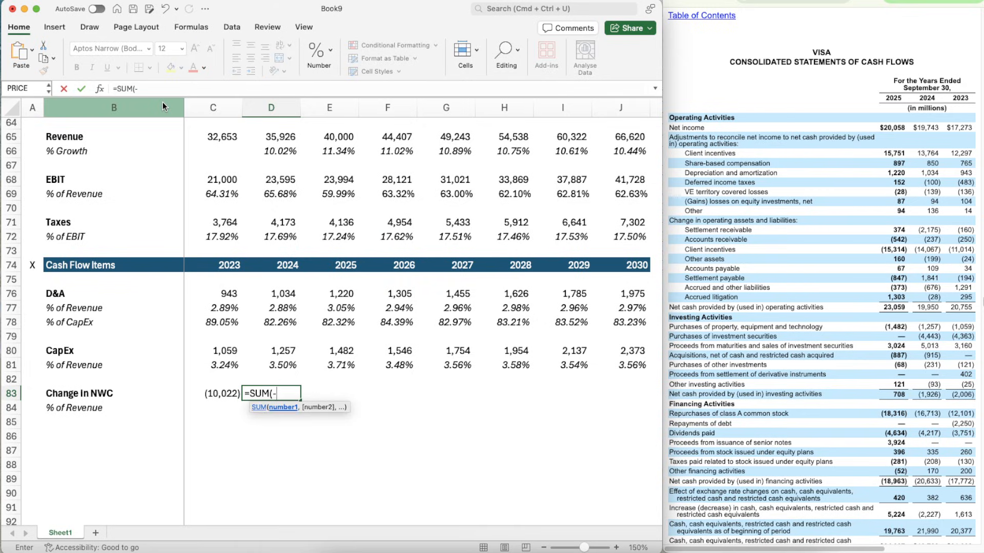
{"action": "type", "text": "2175,-23"}
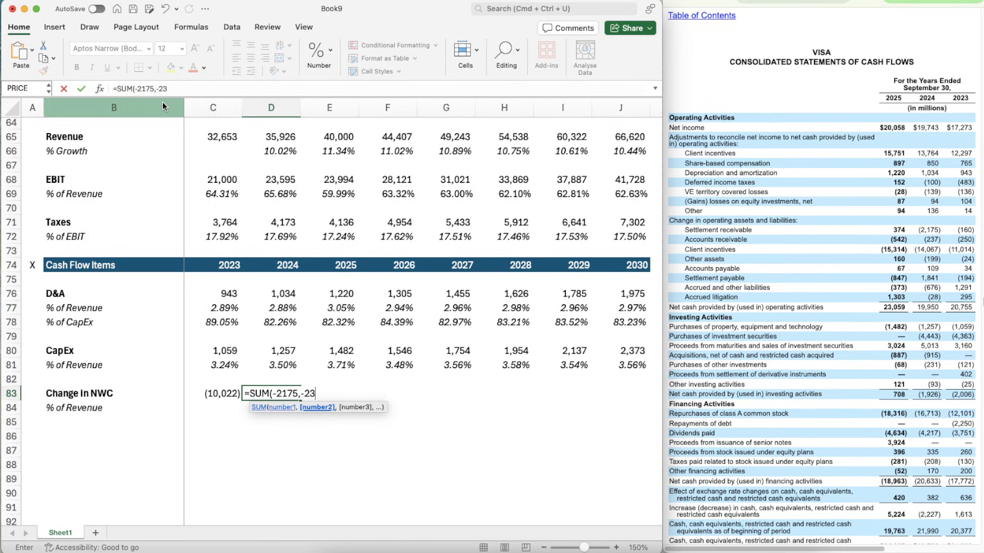
{"action": "type", "text": "7,"}
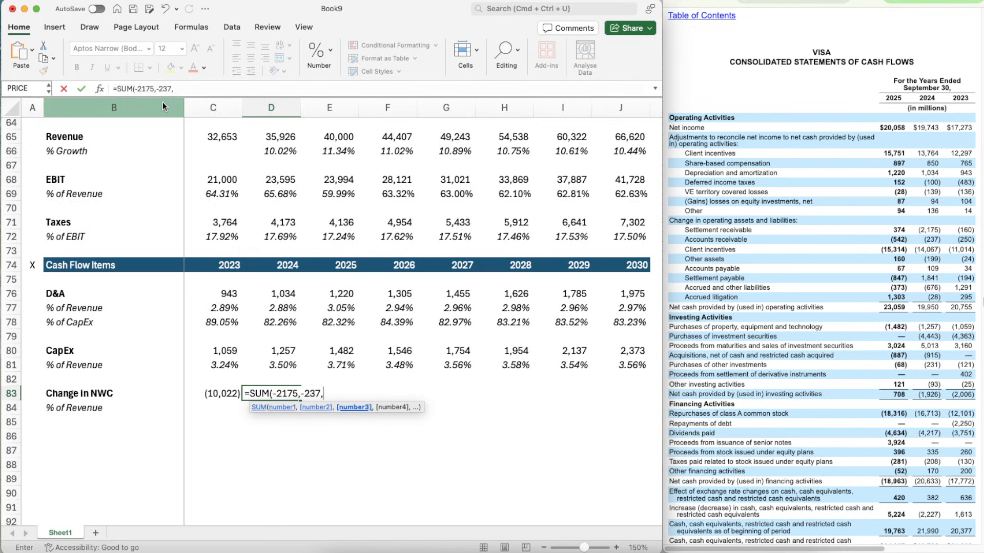
{"action": "type", "text": "-14067,"}
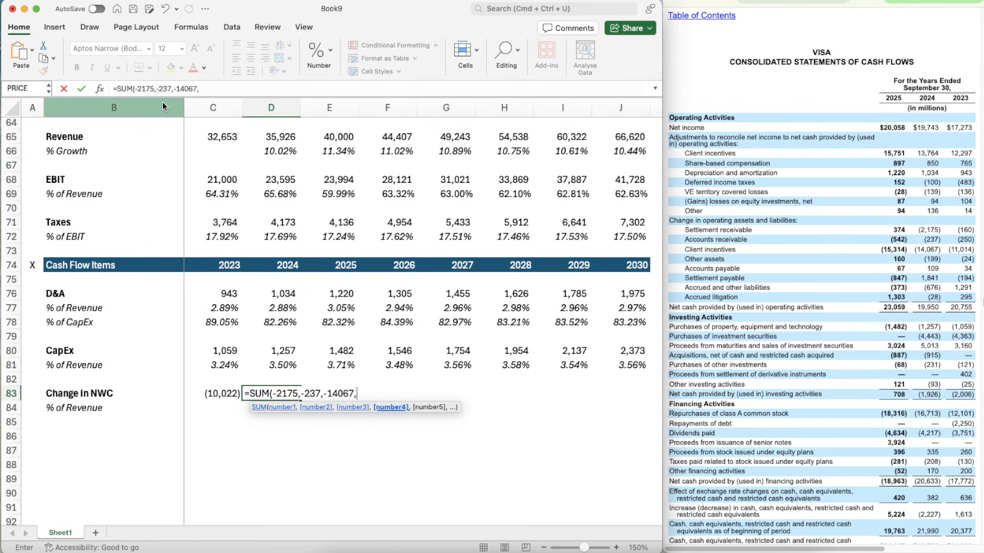
{"action": "type", "text": "-199,"}
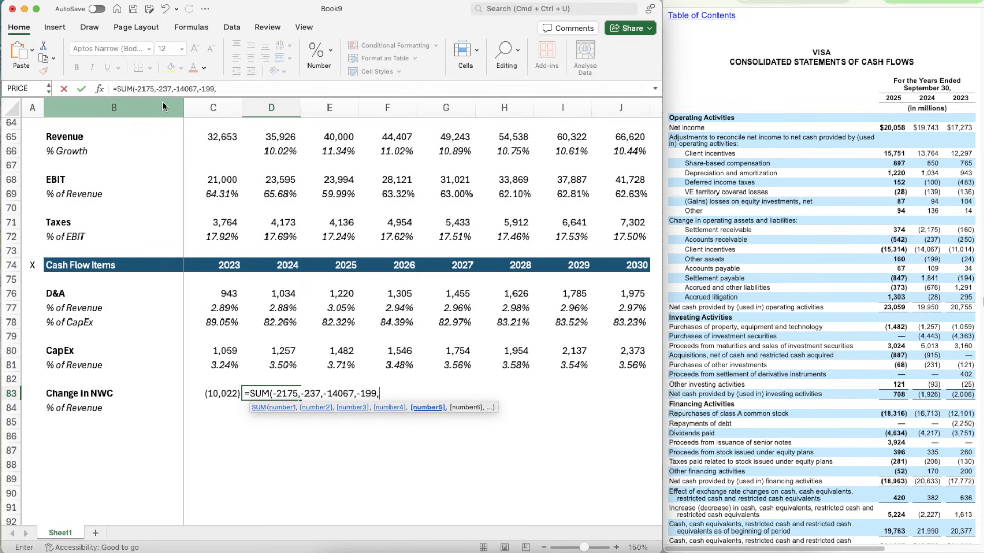
{"action": "type", "text": "109,1841,"}
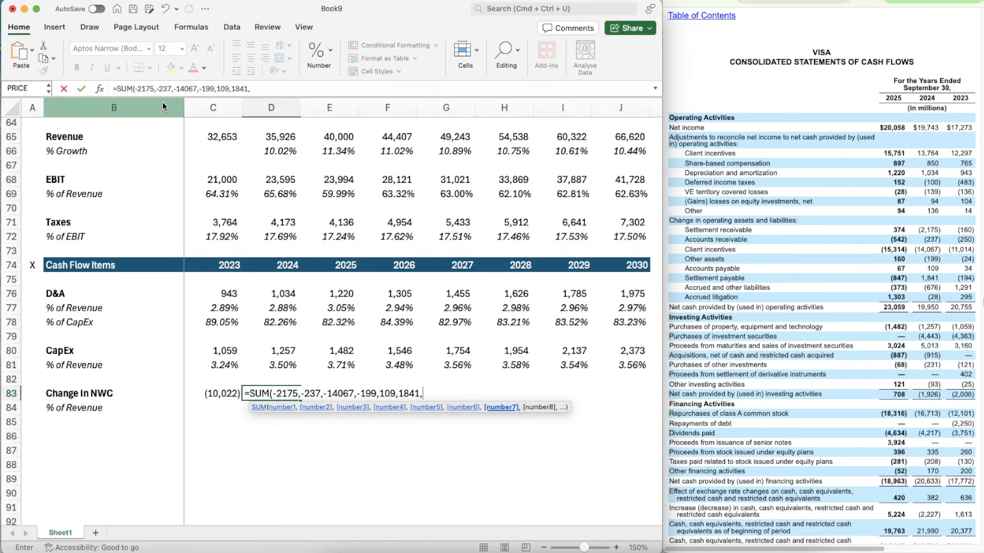
{"action": "type", "text": "-676,-28)"}
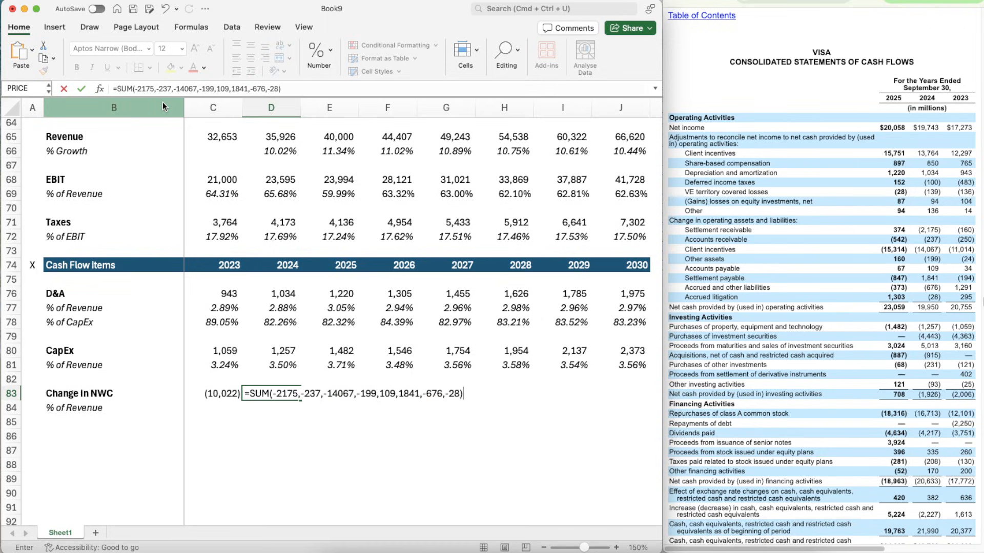
{"action": "key", "text": "Tab"}
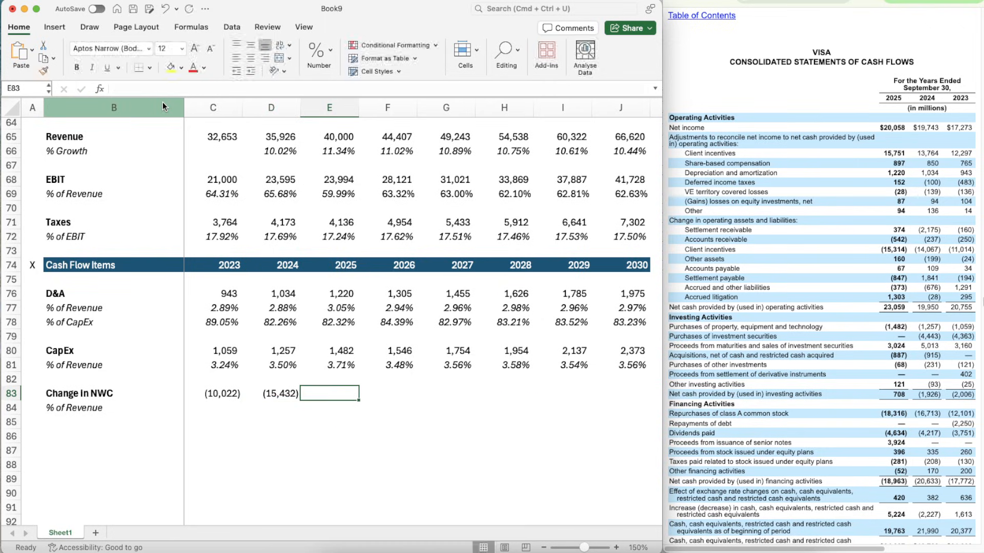
- Calculate the 2025 Change in NWC in E83 from the cash flow statement with =SUM(374,-542,-15314,160,67,-847,-373,1303)
{"action": "type", "text": "=SUM("}
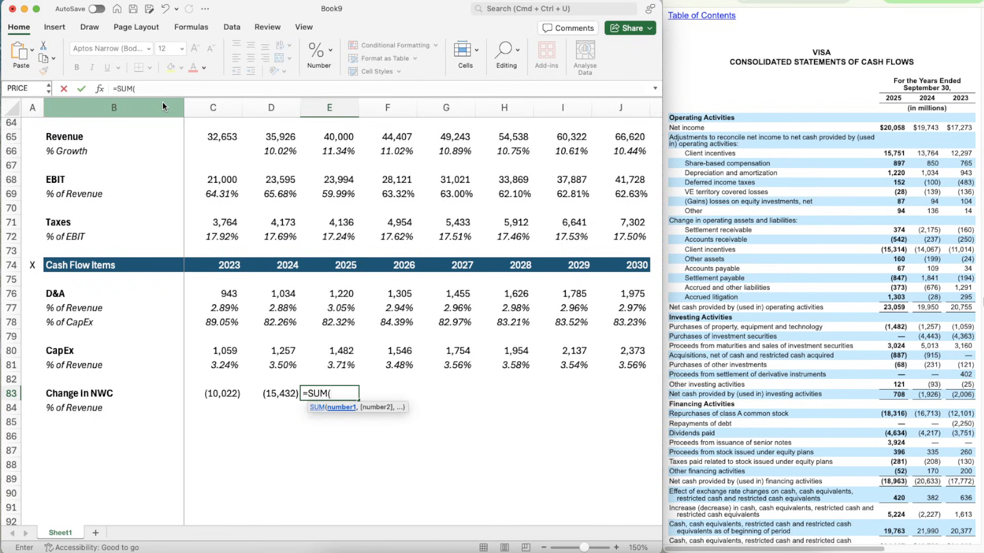
{"action": "type", "text": "374,"}
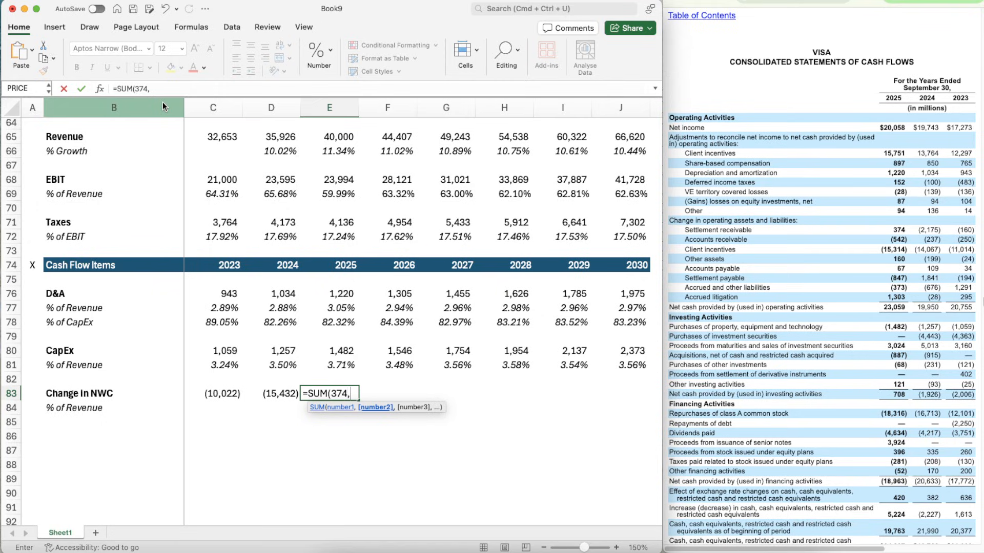
{"action": "type", "text": "-542,-"}
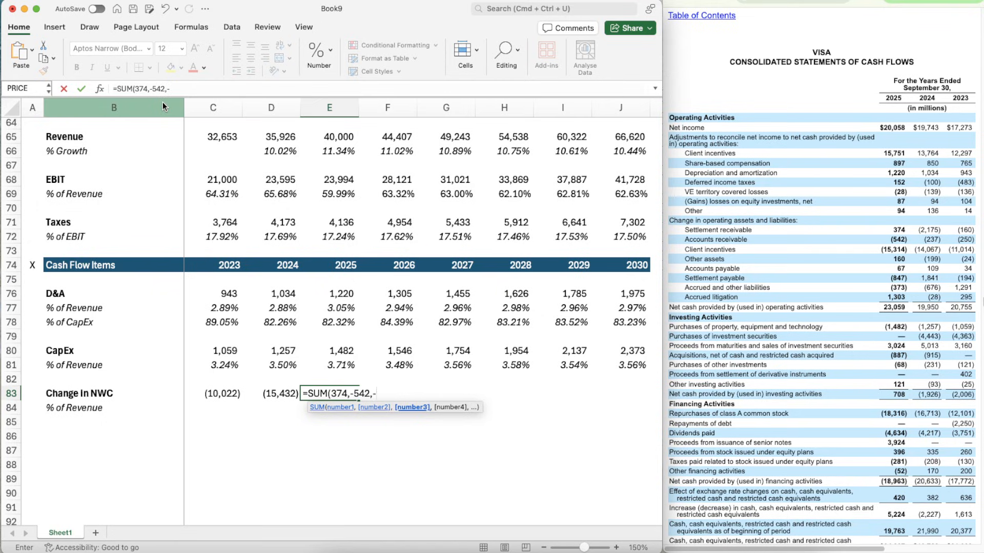
{"action": "type", "text": "15314,"}
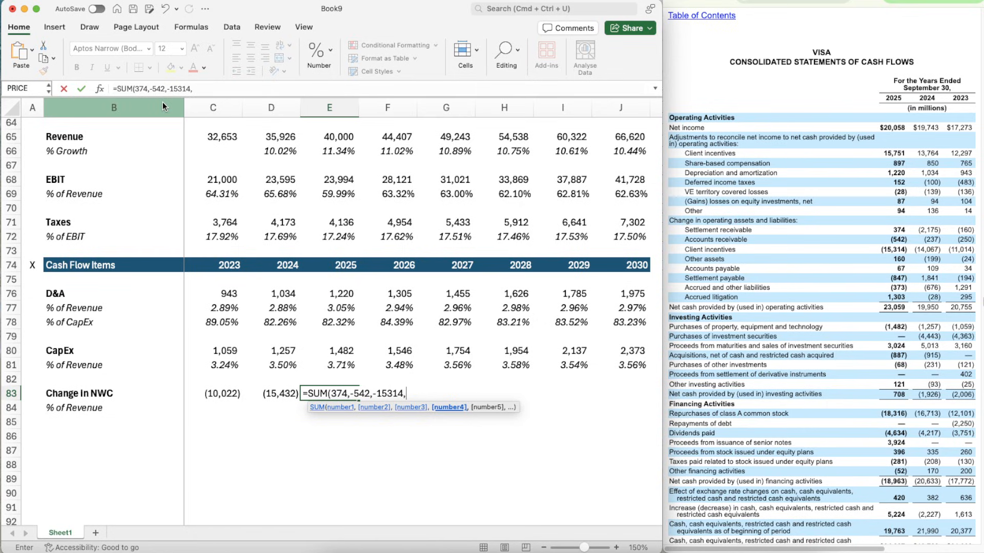
{"action": "type", "text": "160,"}
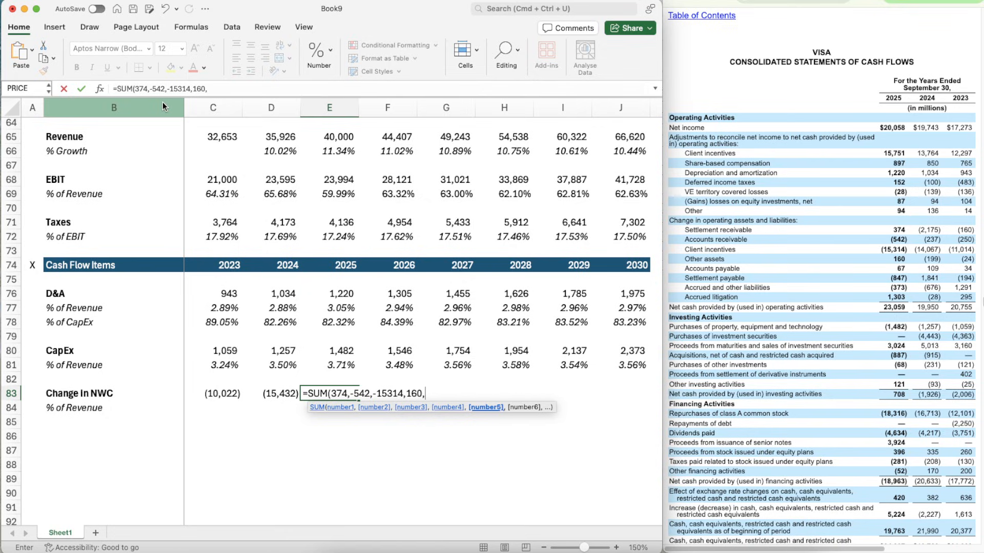
{"action": "type", "text": "67,"}
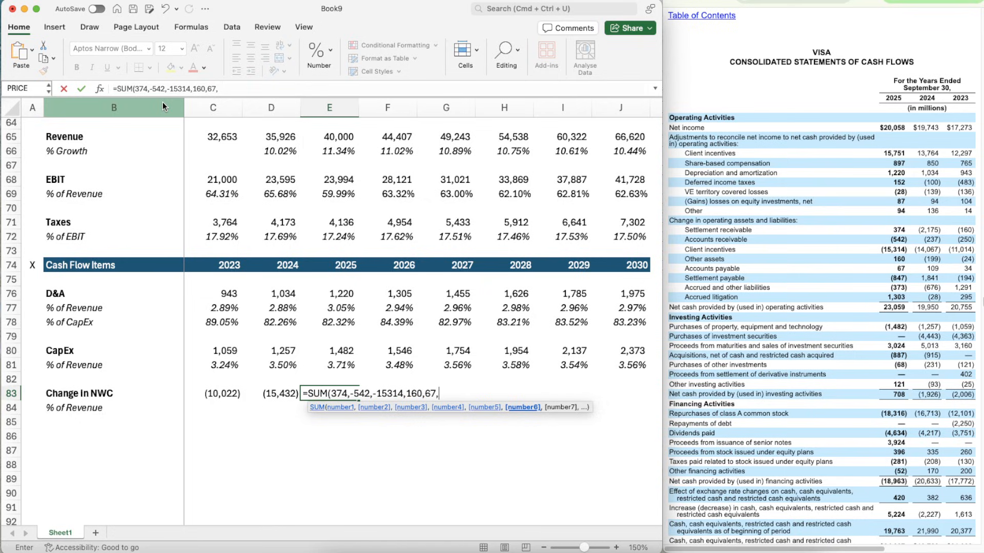
{"action": "type", "text": "-847,-"}
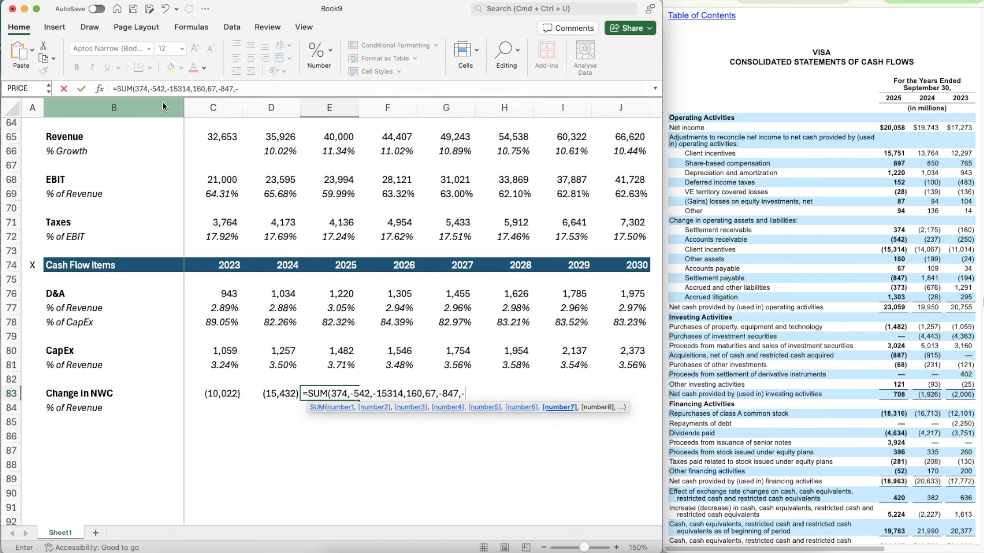
{"action": "type", "text": "373,1"}
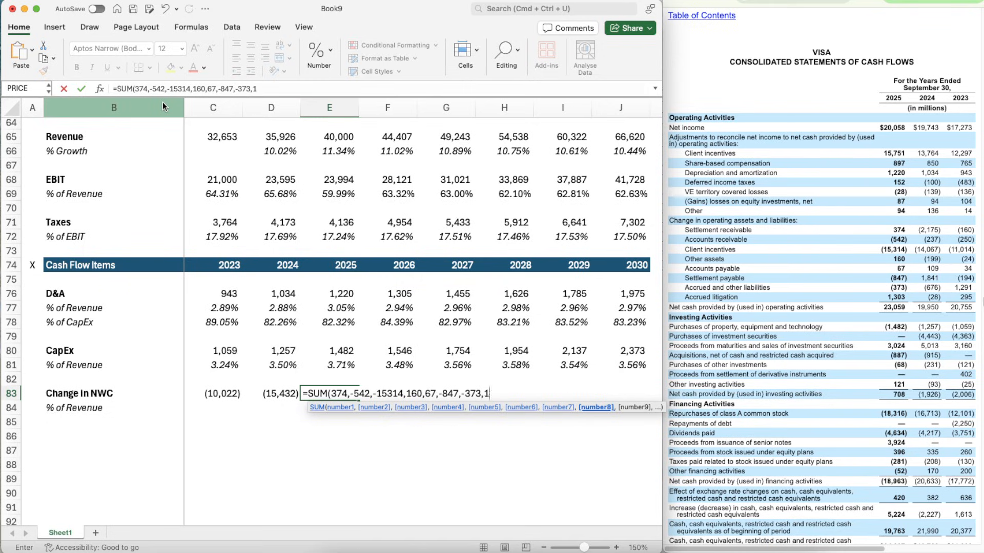
{"action": "type", "text": "303)"}
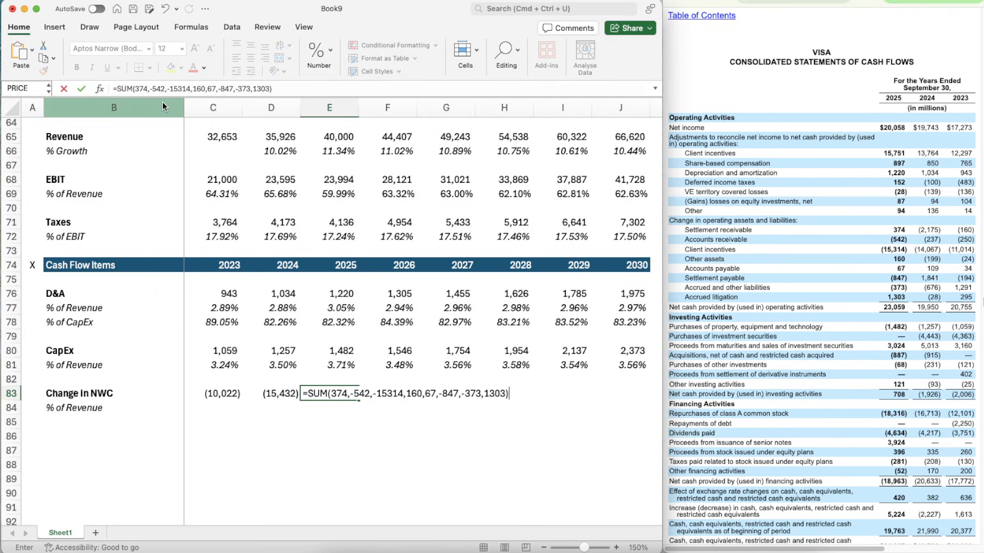
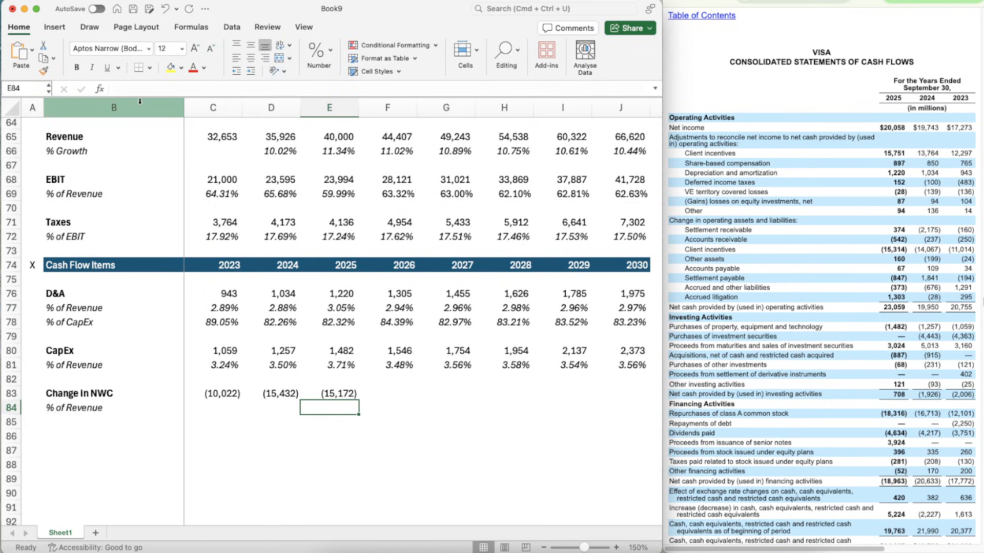
{"action": "left_click", "coordinate": [212, 410]}
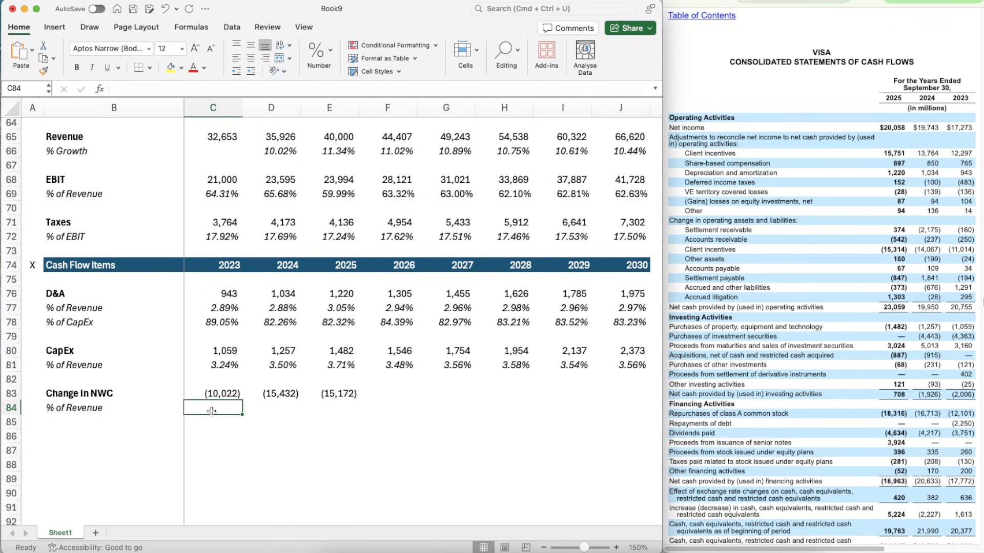
{"action": "type", "text": "="}
{"action": "left_click", "coordinate": [211, 410]}
{"action": "type", "text": "/"}
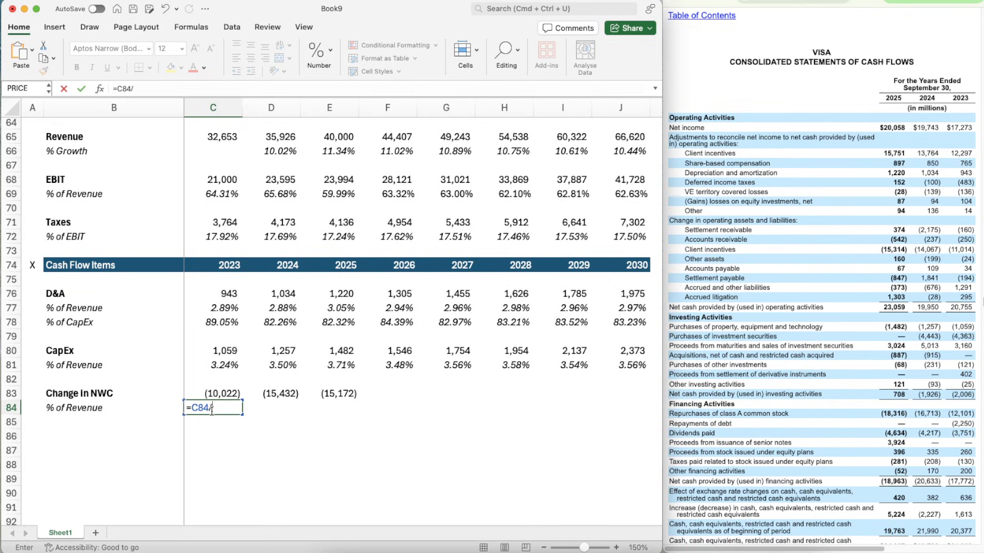
{"action": "key", "text": "Up"}
{"action": "type", "text": "/"}
{"action": "key", "text": "BackSpace"}
{"action": "key", "text": "BackSpace"}
{"action": "key", "text": "BackSpace"}
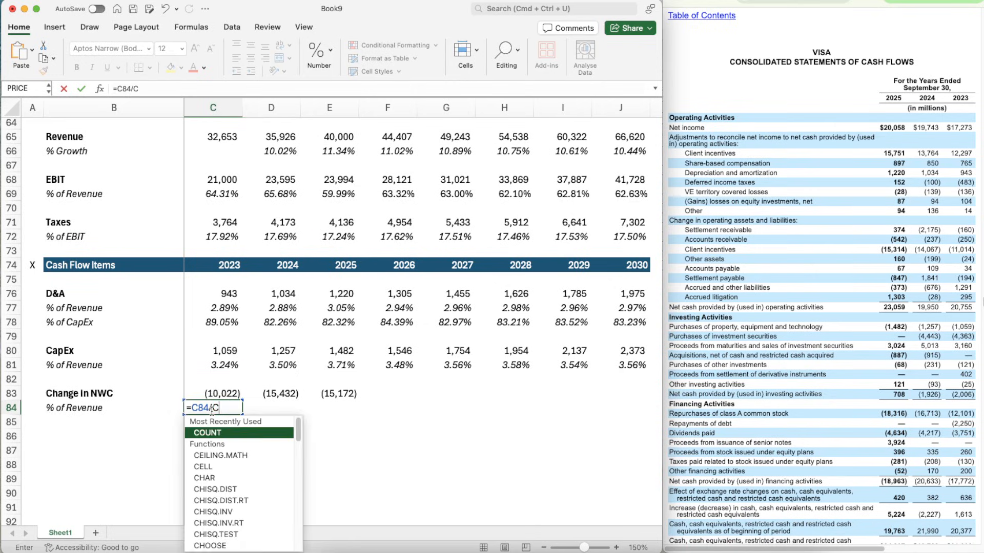
{"action": "left_click", "coordinate": [220, 137]}
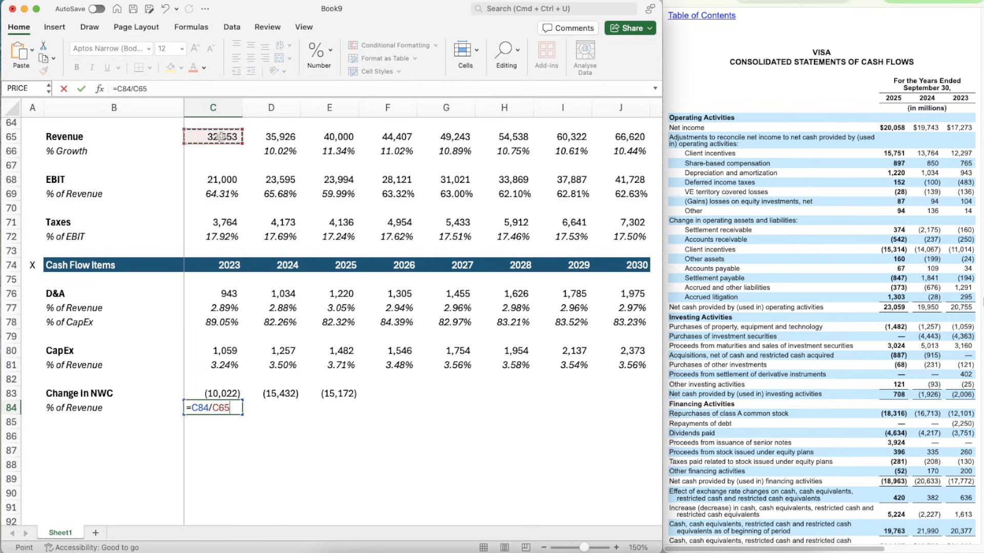
{"action": "key", "text": "Return"}
{"action": "left_click", "coordinate": [543, 238]}
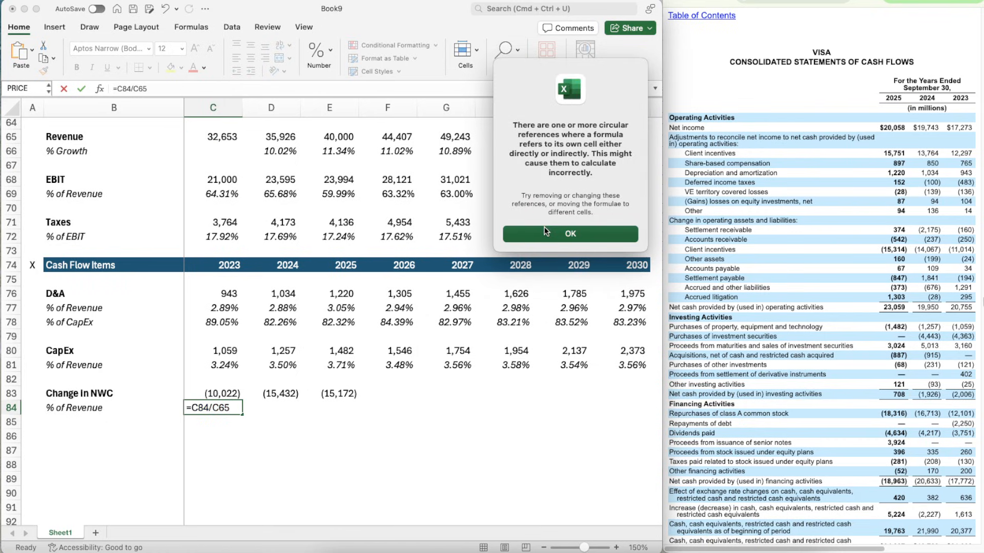
{"action": "left_click", "coordinate": [208, 406]}
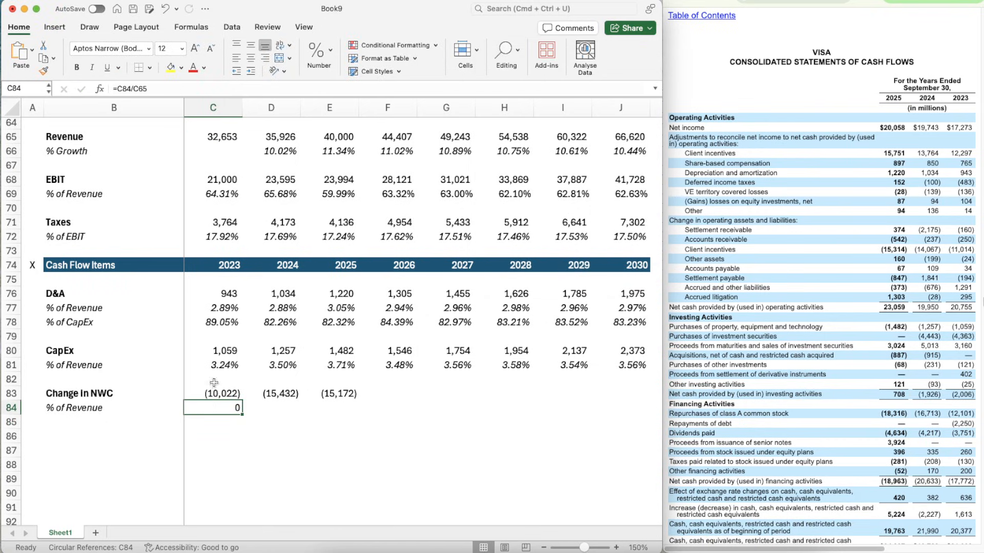
- Copy the cell format of the 2023 CapEx % of Revenue in C81 onto the Change in NWC % of Revenue row, C84:J84
{"action": "left_click", "coordinate": [215, 366]}
{"action": "left_click", "coordinate": [43, 70]}
{"action": "left_click_drag", "start_coordinate": [218, 408], "coordinate": [608, 407]}
- Calculate the 2023 Change in NWC as a percentage of revenue in C84 with =C83/C65
{"action": "left_click", "coordinate": [233, 408]}
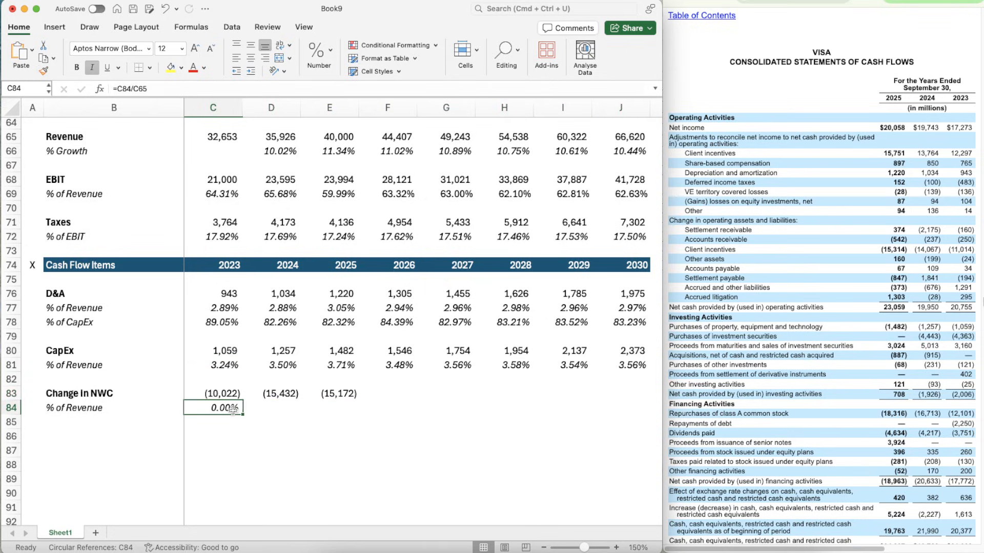
{"action": "double_click", "coordinate": [233, 410]}
{"action": "key", "text": "Escape"}
{"action": "type", "text": "="}
{"action": "key", "text": "Up"}
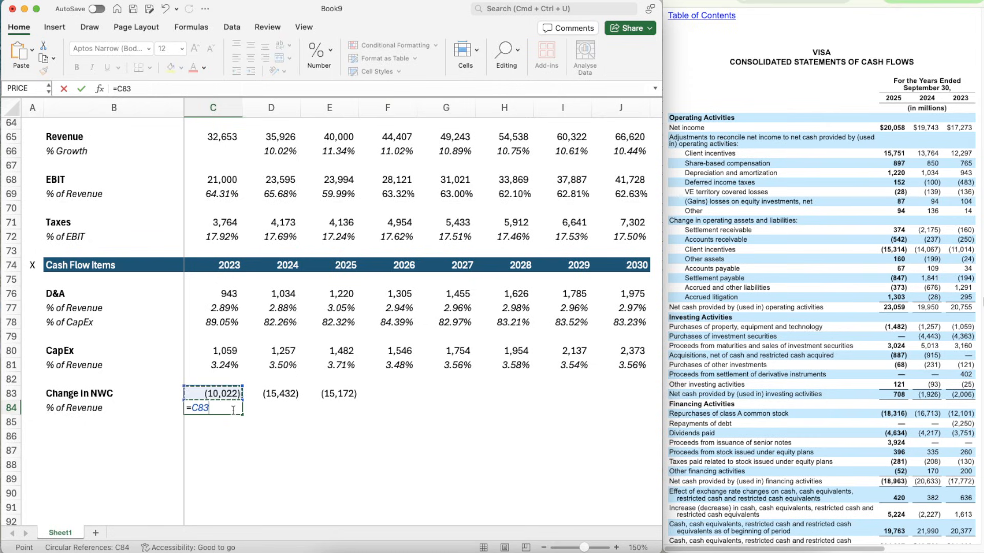
{"action": "type", "text": "/"}
{"action": "left_click", "coordinate": [220, 139]}
{"action": "key", "text": "Return"}
{"action": "key", "text": "Up"}
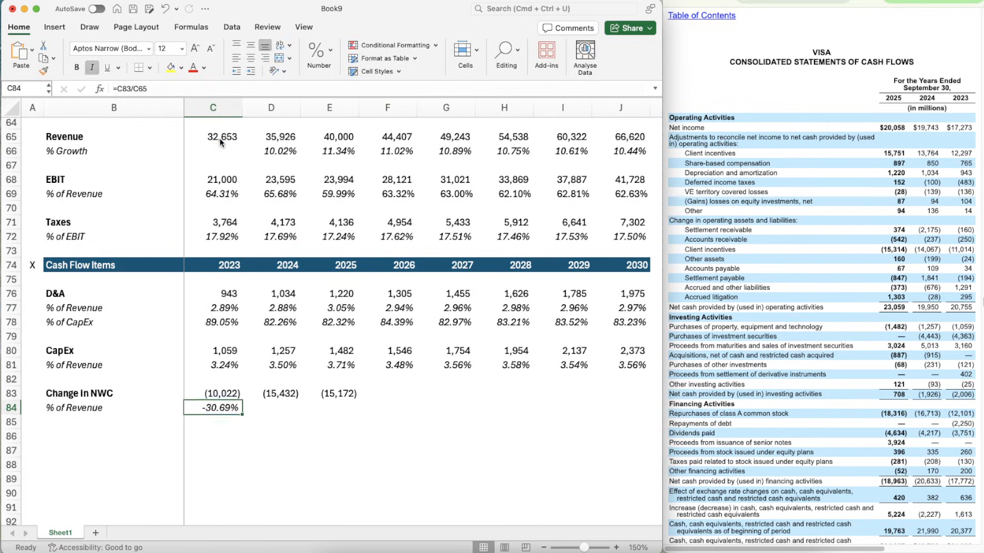
- Copy the Change in NWC % of Revenue formula from C84 across to 2024 and 2025, D84:E84
{"action": "key", "text": "super+c"}
{"action": "key", "text": "shift+Right"}
{"action": "key", "text": "shift+Right"}
{"action": "key", "text": "super+v"}
{"action": "key", "text": "Right"}
{"action": "key", "text": "Right"}
{"action": "key", "text": "Right"}
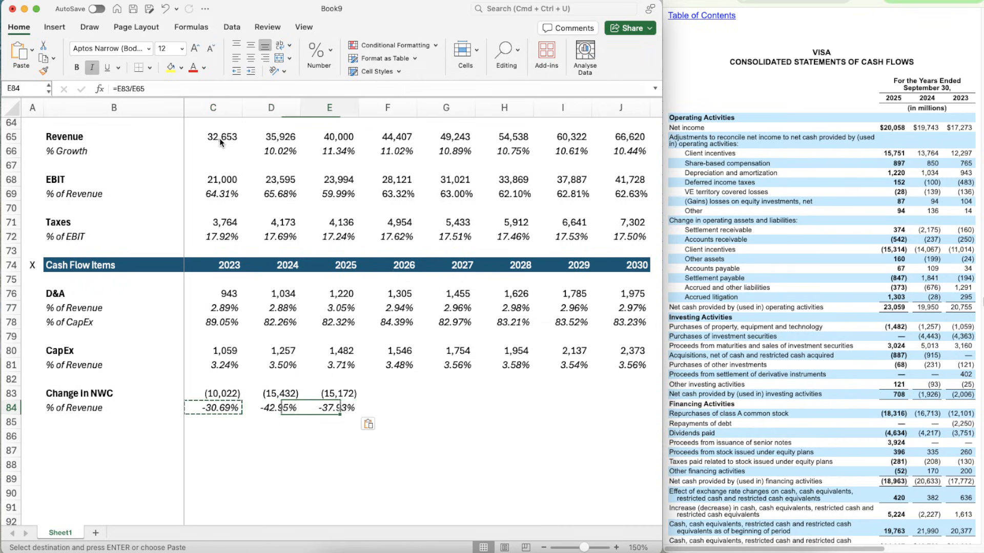
{"action": "type", "text": "=average("}
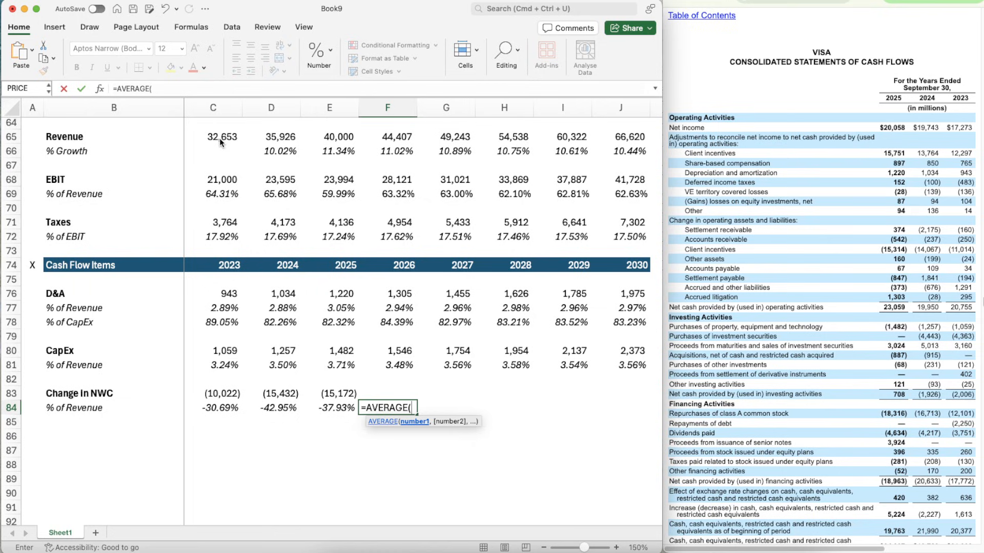
{"action": "key", "text": "shift+Left"}
{"action": "key", "text": "shift+Left"}
{"action": "key", "text": "shift+Left"}
{"action": "key", "text": "Return"}
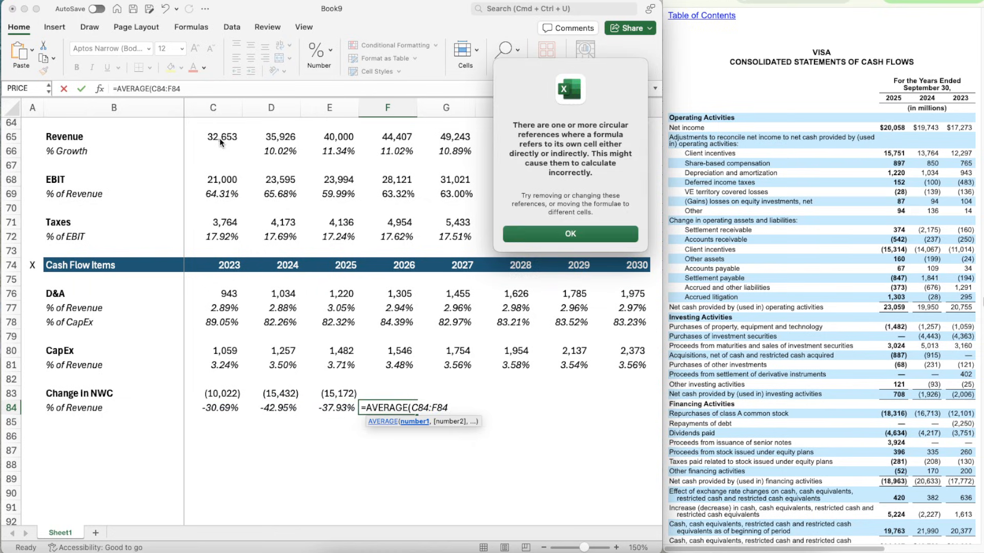
{"action": "key", "text": "Return"}
{"action": "key", "text": "Left"}
{"action": "key", "text": "Up"}
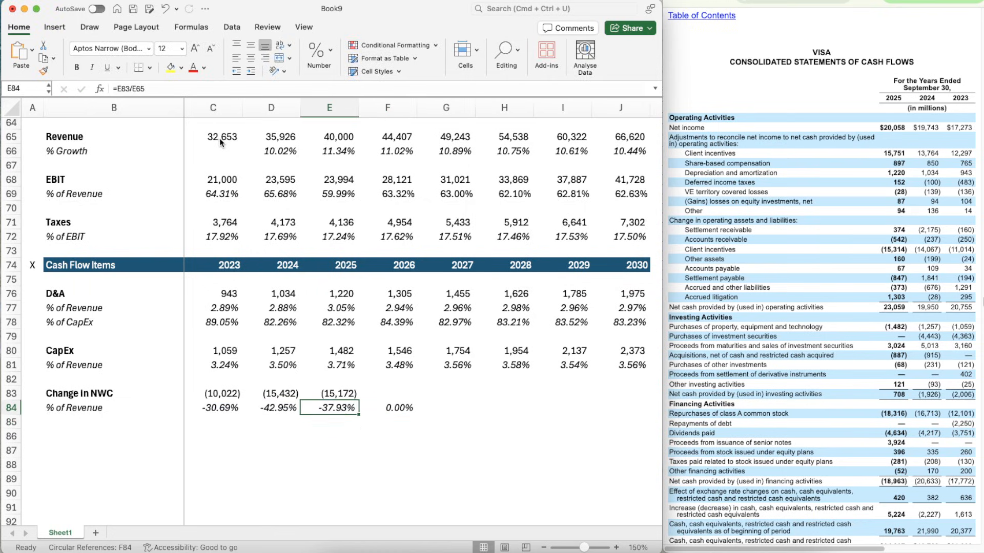
- Copy the 2026 CapEx % of Revenue formula from F81 into F84 to project Change in NWC with =AVERAGE(C84:E84)
{"action": "key", "text": "Right"}
{"action": "key", "text": "Up"}
{"action": "key", "text": "Up"}
{"action": "key", "text": "Up"}
{"action": "key", "text": "super+c"}
{"action": "key", "text": "Down"}
{"action": "key", "text": "Down"}
{"action": "key", "text": "Down"}
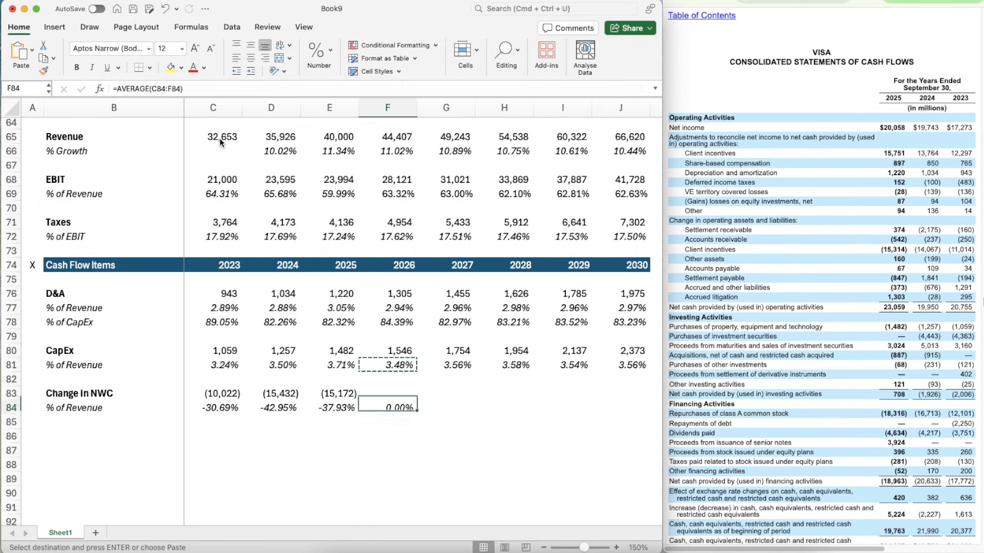
{"action": "key", "text": "super+v"}
- Copy the 2026 Change in NWC % of Revenue formula from F84 across 2027 to 2030, G84:J84
{"action": "key", "text": "super+c"}
{"action": "key", "text": "shift+Right"}
{"action": "key", "text": "shift+Right"}
{"action": "key", "text": "shift+Right"}
{"action": "key", "text": "shift+Right"}
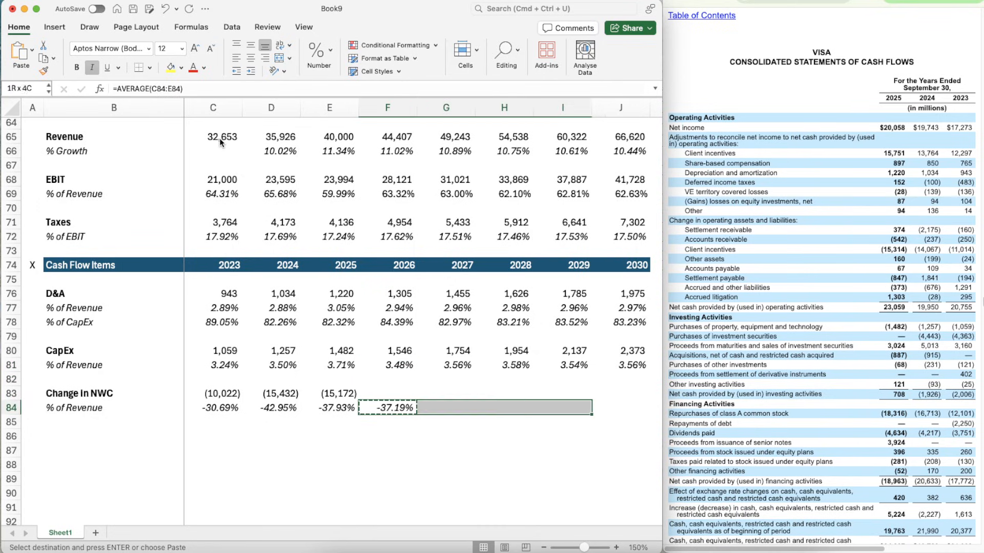
{"action": "key", "text": "super+v"}
{"action": "key", "text": "Escape"}
- Calculate the projected 2026 Change in NWC in F83 with =F65*F84
{"action": "key", "text": "Up"}
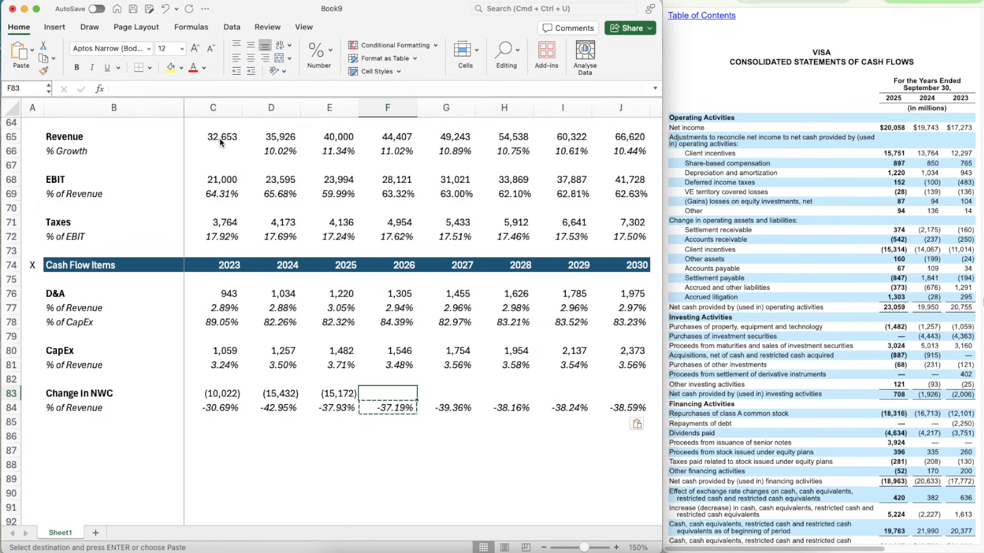
{"action": "type", "text": "="}
{"action": "left_click", "coordinate": [400, 137]}
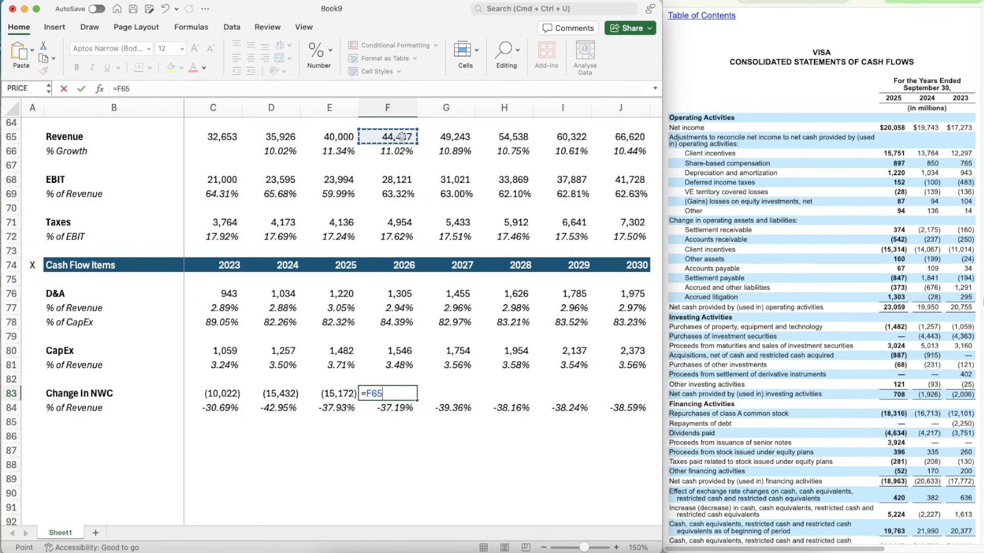
{"action": "type", "text": "("}
{"action": "left_click", "coordinate": [386, 407]}
{"action": "key", "text": "Return"}
{"action": "key", "text": "Up"}
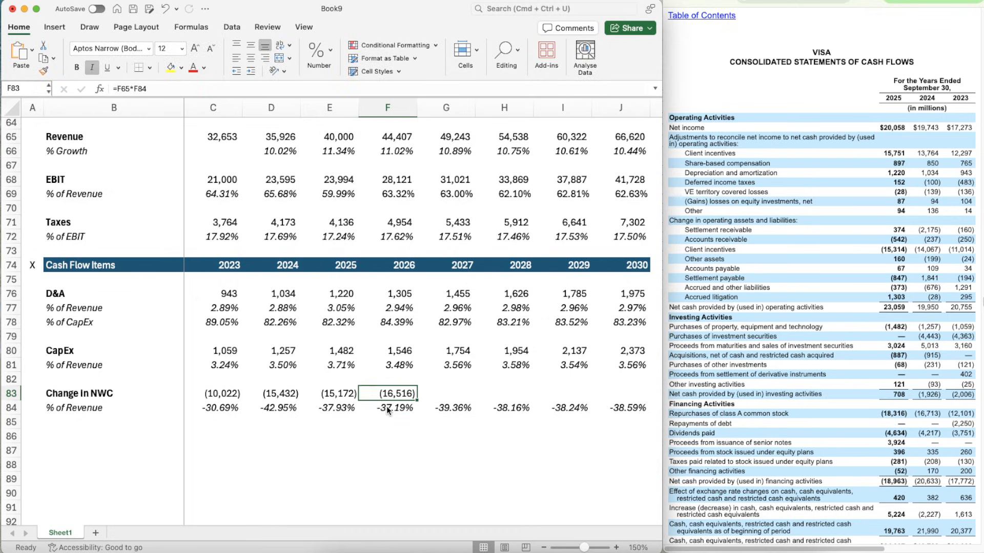
- Copy the projected Change in NWC formula from F83 across 2027 to 2030, G83:J83
{"action": "key", "text": "super+c"}
{"action": "key", "text": "shift+Right"}
{"action": "key", "text": "shift+Right"}
{"action": "key", "text": "shift+Right"}
{"action": "key", "text": "shift+Right"}
{"action": "key", "text": "super+v"}
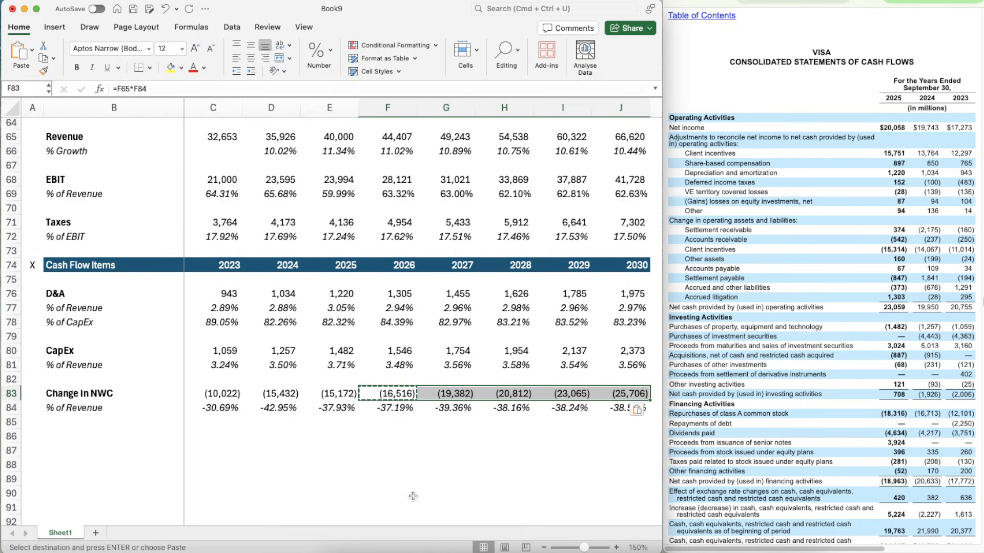
- Copy the Cash Flow Items header row 74 to row 86 and retitle the new section header DCF
{"action": "scroll", "coordinate": [183, 329], "scroll_direction": "down", "scroll_amount": 4}
{"action": "left_click", "coordinate": [136, 353]}
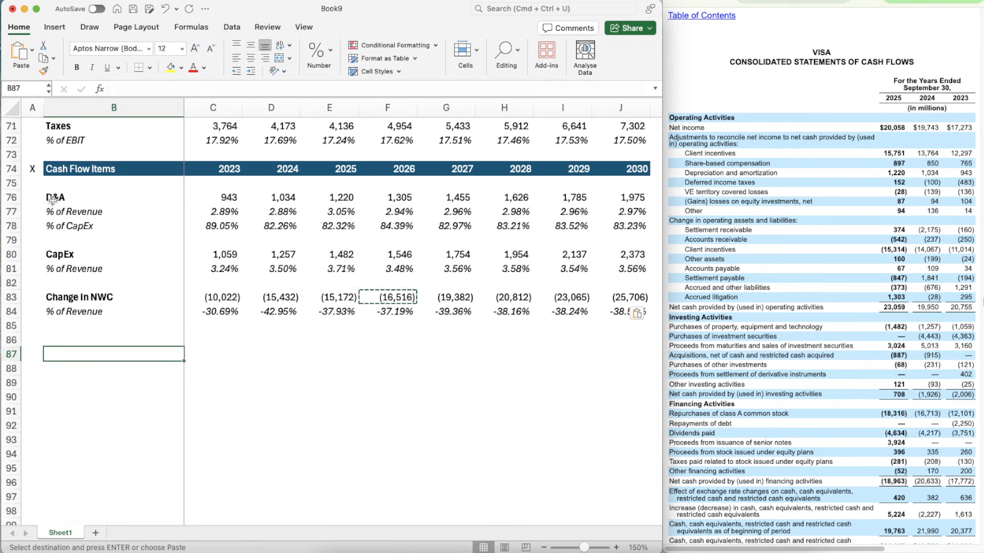
{"action": "left_click", "coordinate": [15, 163]}
{"action": "key", "text": "super+c"}
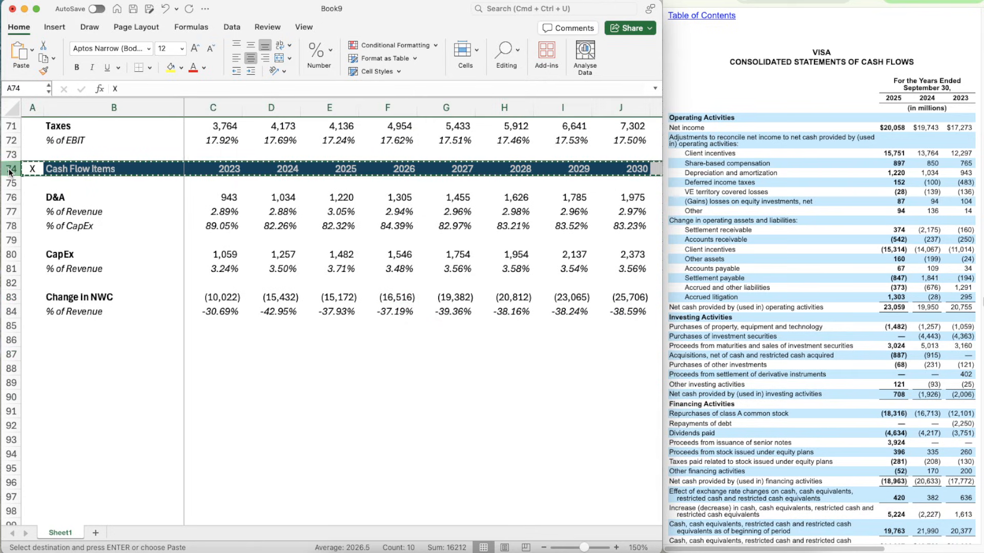
{"action": "left_click", "coordinate": [30, 339]}
{"action": "key", "text": "super+v"}
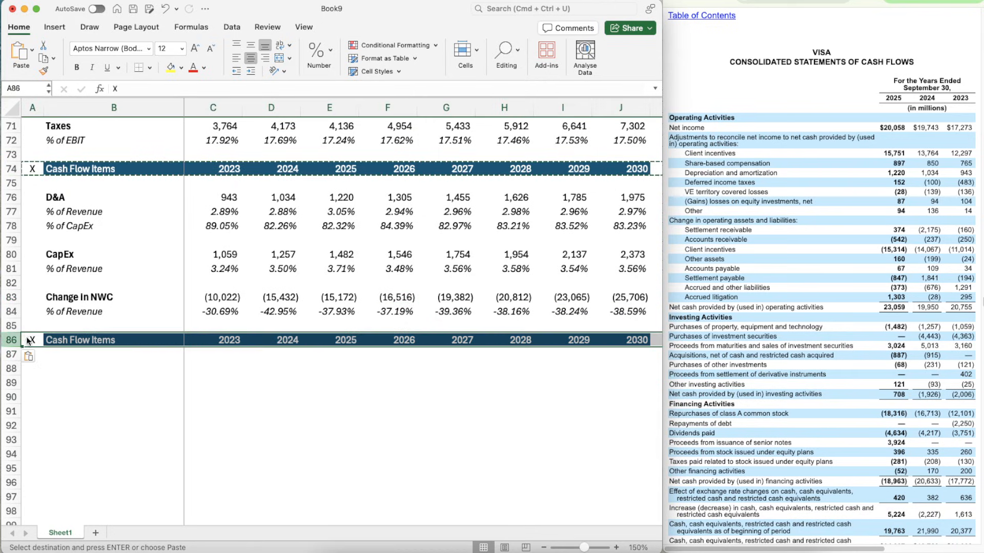
{"action": "key", "text": "Right"}
{"action": "type", "text": "DCF"}
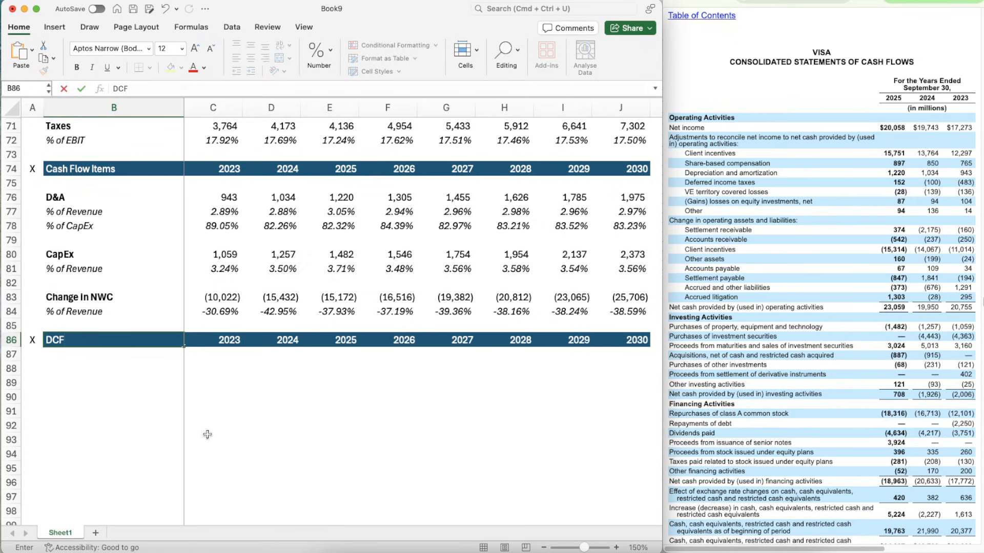
{"action": "left_click", "coordinate": [95, 370]}
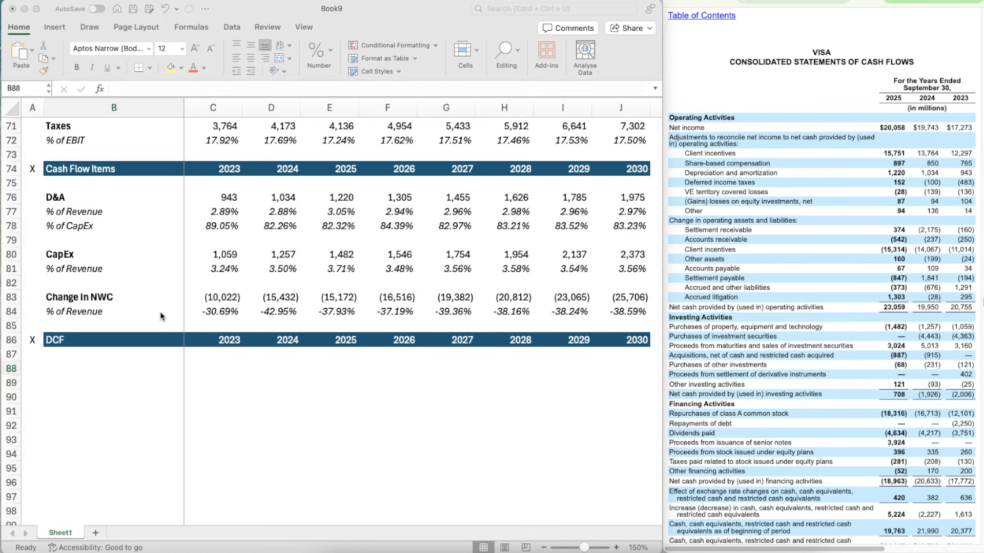
- Add a bold Revenue label in B88 under the DCF header
{"action": "left_click", "coordinate": [97, 362]}
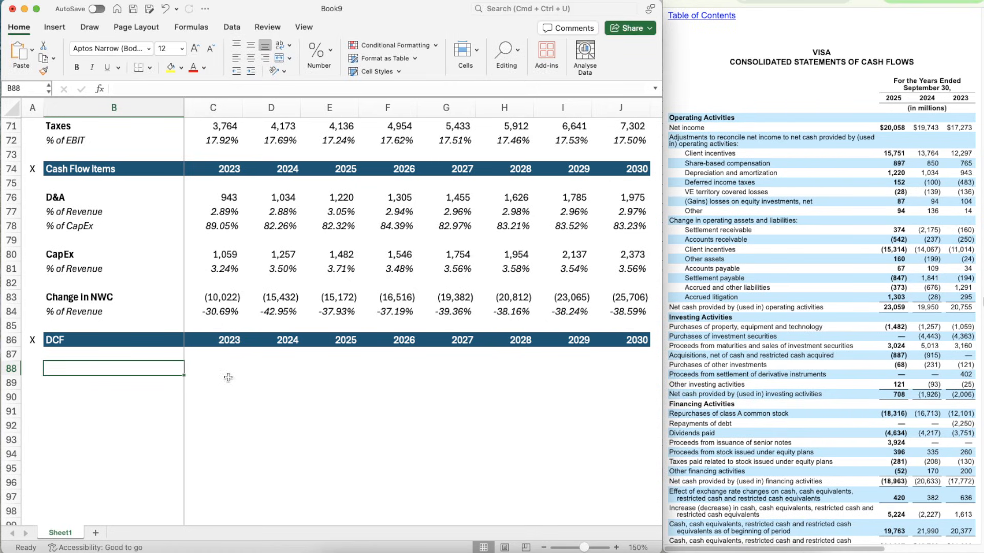
{"action": "scroll", "coordinate": [243, 391], "scroll_direction": "up", "scroll_amount": 5}
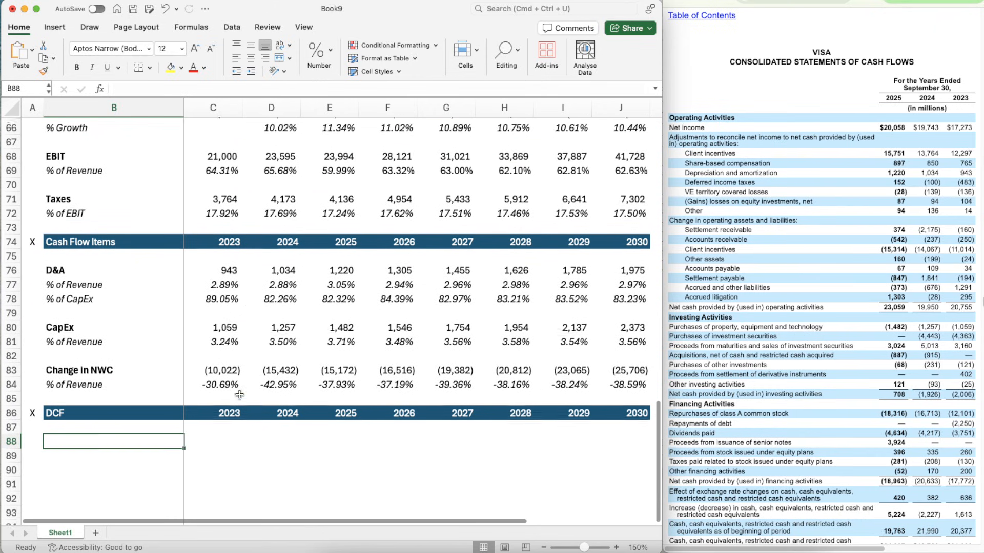
{"action": "scroll", "coordinate": [136, 337], "scroll_direction": "down", "scroll_amount": 1}
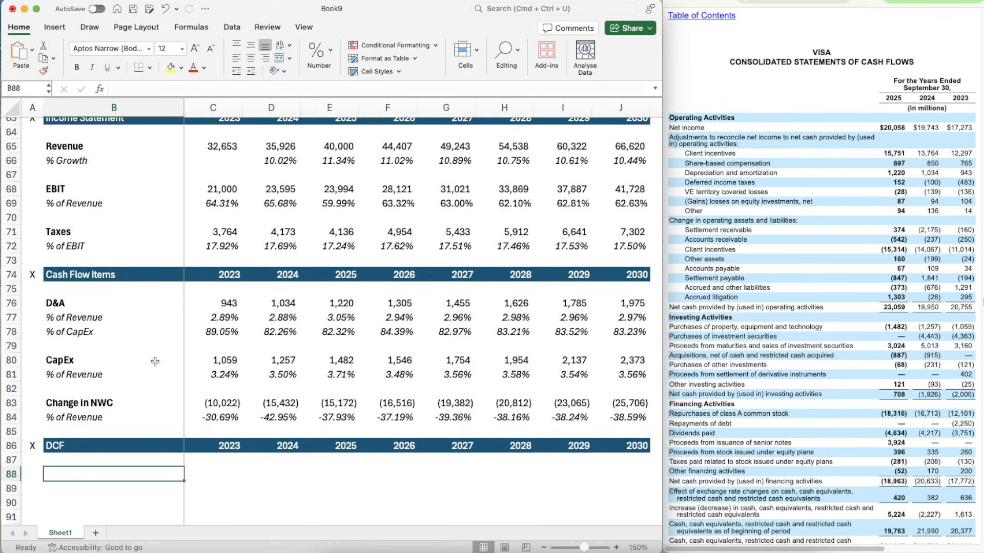
{"action": "scroll", "coordinate": [156, 362], "scroll_direction": "down", "scroll_amount": 1}
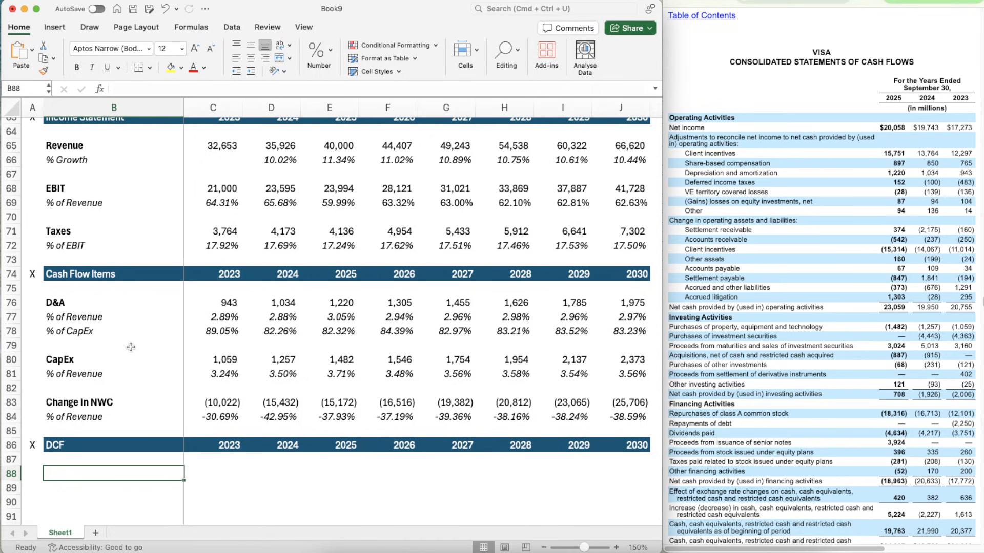
{"action": "scroll", "coordinate": [139, 343], "scroll_direction": "down", "scroll_amount": 4}
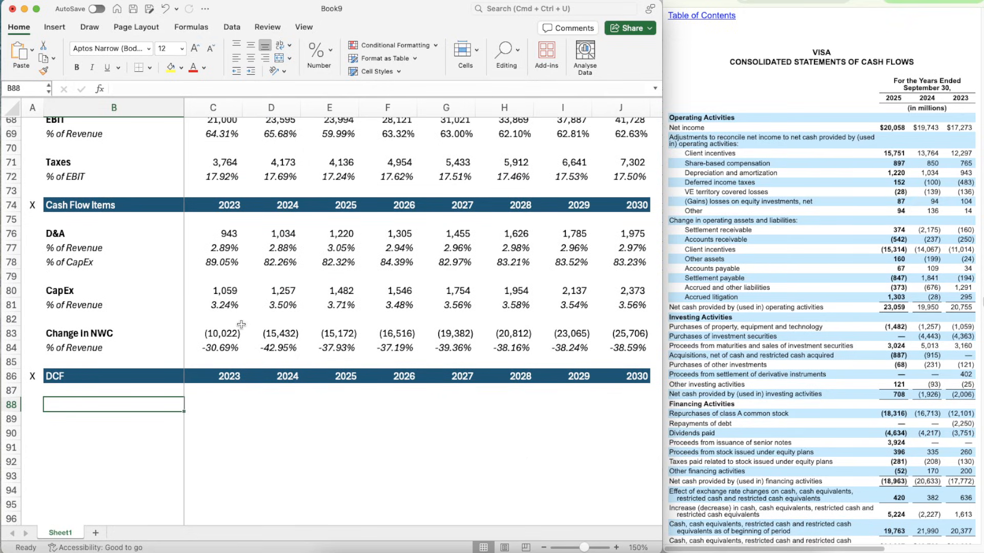
{"action": "type", "text": "Revenue"}
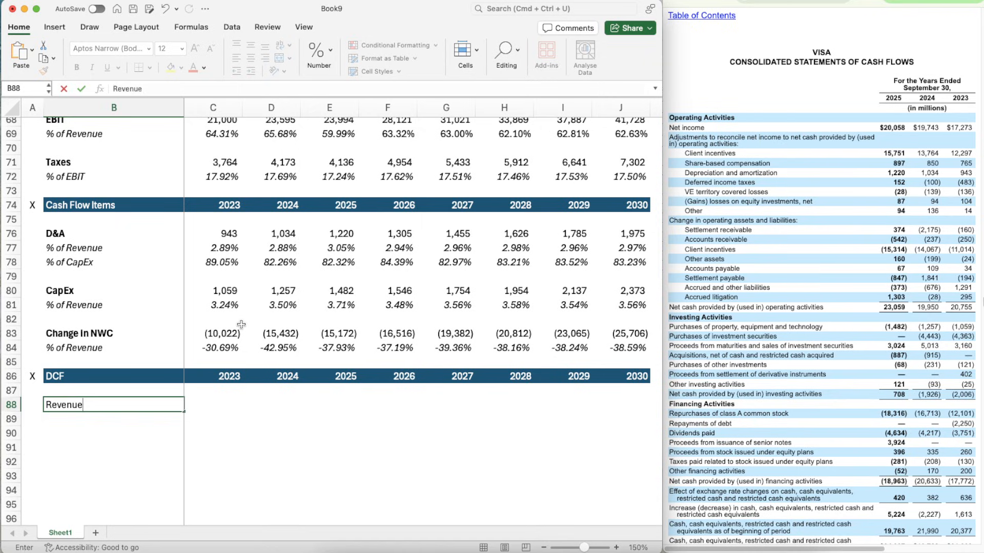
{"action": "key", "text": "Return"}
{"action": "key", "text": "Up"}
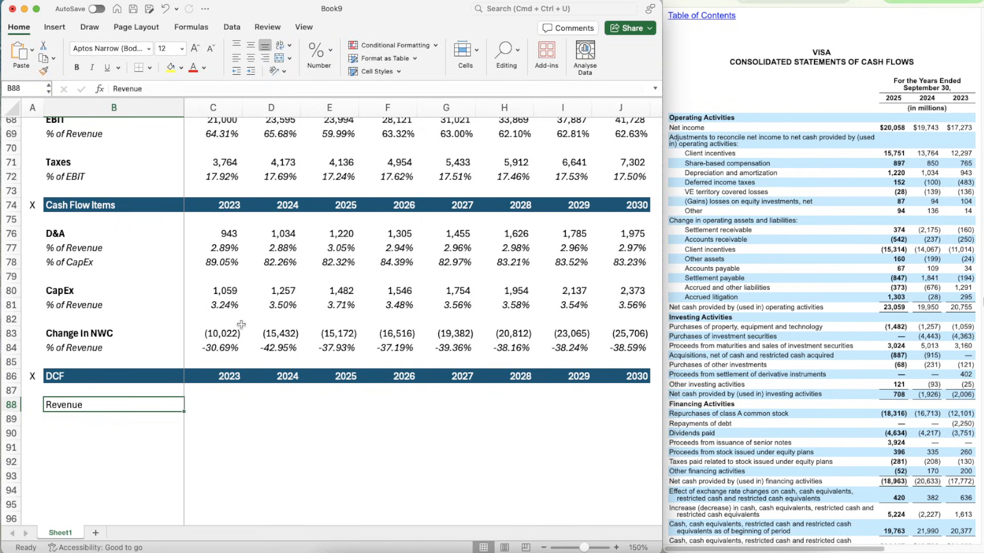
{"action": "key", "text": "super+b"}
{"action": "key", "text": "Down"}
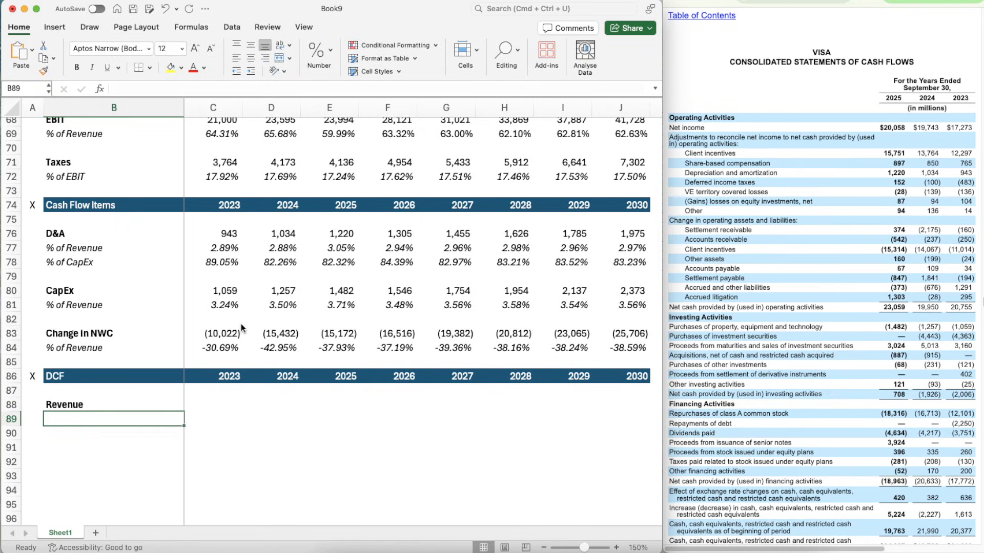
- Enter the label % Growth in B89 and italicize row 89
{"action": "type", "text": "% Growth"}
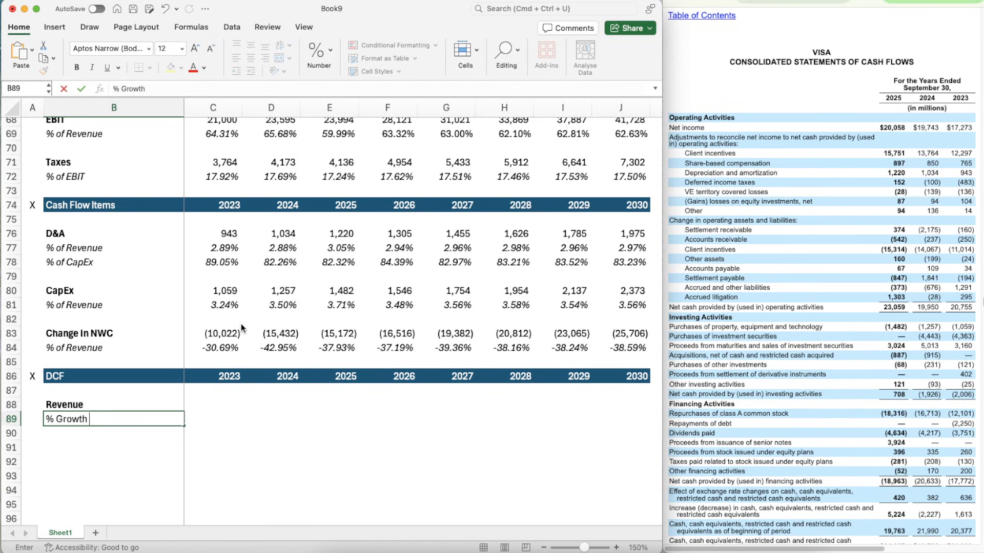
{"action": "key", "text": "Return"}
{"action": "key", "text": "Up"}
{"action": "key", "text": "super+i"}
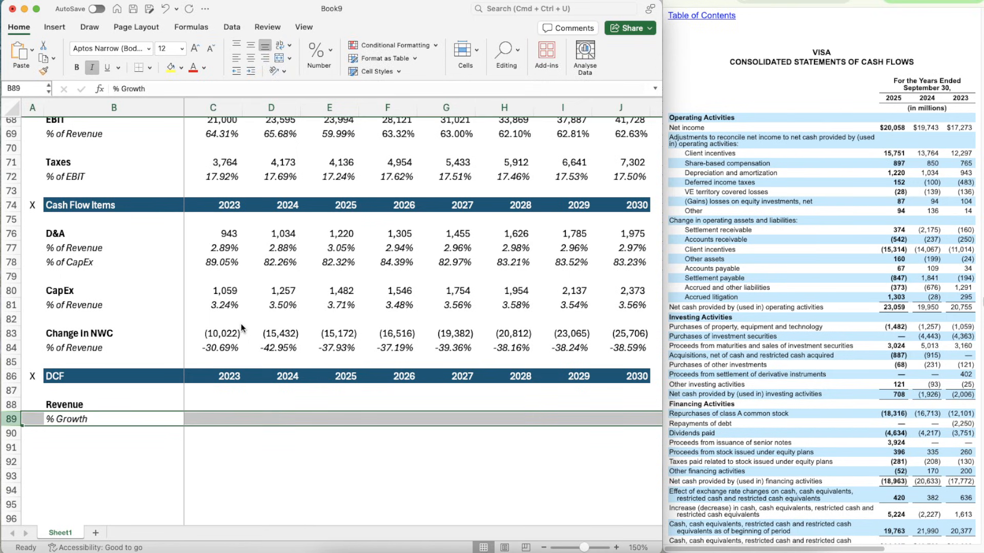
- Link the DCF section's 2023 Revenue in C88 to the Income Statement revenue with =C65
{"action": "key", "text": "Up"}
{"action": "key", "text": "Right"}
{"action": "type", "text": "="}
{"action": "scroll", "coordinate": [250, 187], "scroll_direction": "up", "scroll_amount": 5}
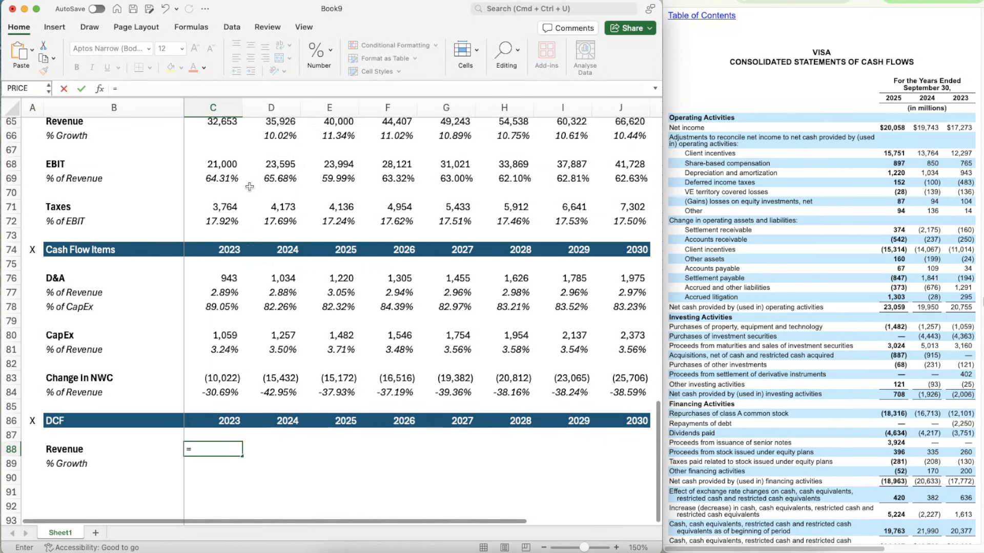
{"action": "left_click", "coordinate": [226, 188]}
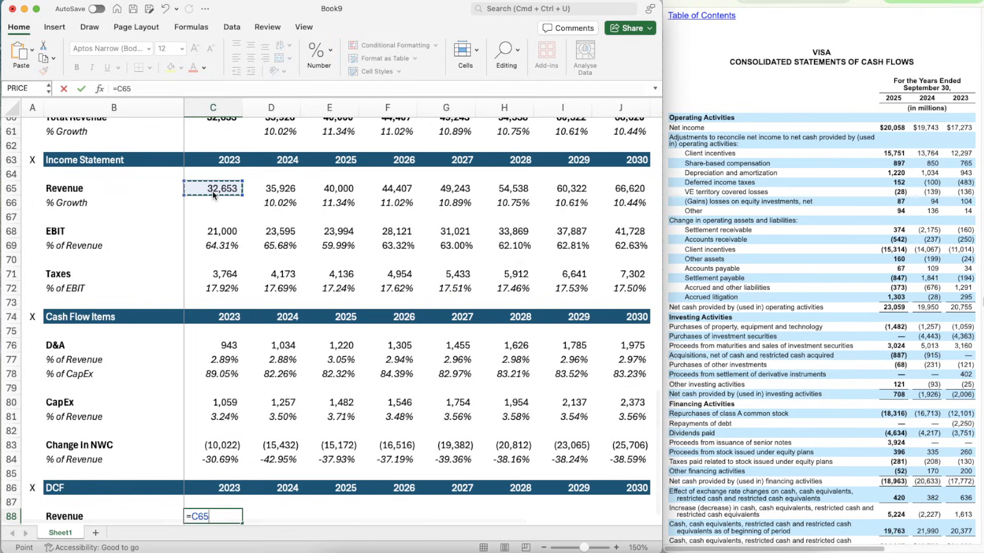
{"action": "key", "text": "Return"}
- Copy the 2023 Revenue link in C88 across the DCF Revenue row through 2030, D88:J88
{"action": "scroll", "coordinate": [321, 405], "scroll_direction": "down", "scroll_amount": 5}
{"action": "key", "text": "Up"}
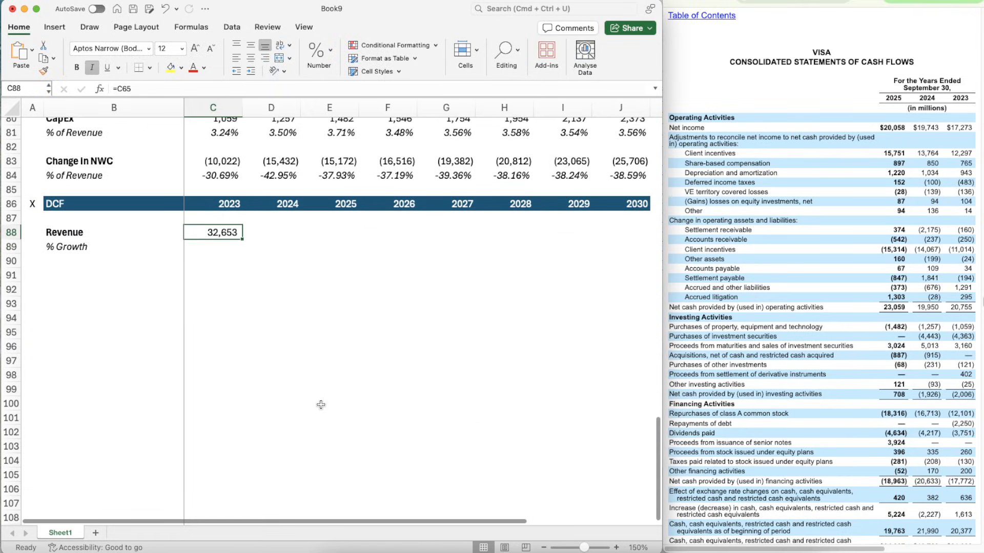
{"action": "key", "text": "super+c"}
{"action": "key", "text": "shift+Right"}
{"action": "key", "text": "shift+Right"}
{"action": "key", "text": "shift+Right"}
{"action": "key", "text": "shift+Right"}
{"action": "key", "text": "shift+Right"}
{"action": "key", "text": "shift+Right"}
{"action": "key", "text": "shift+Right"}
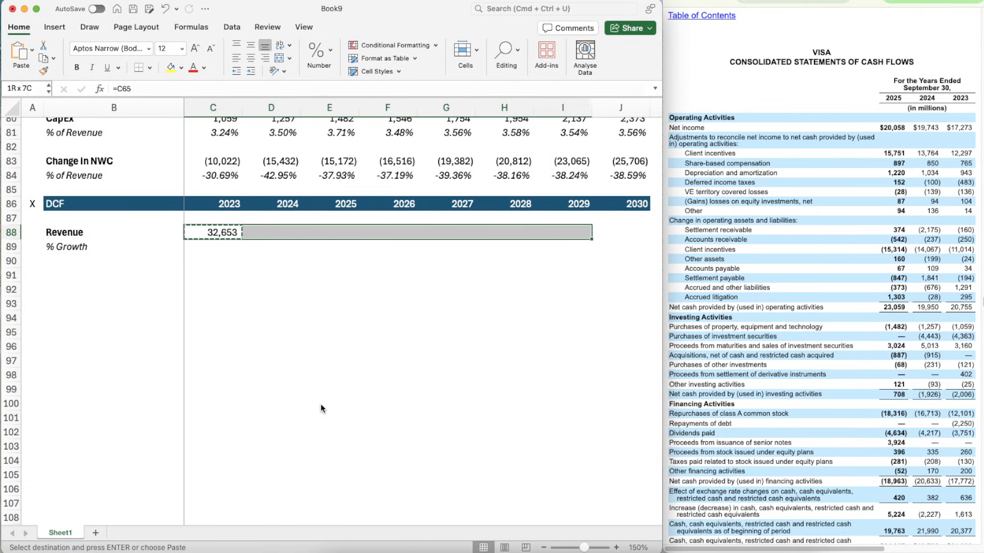
{"action": "key", "text": "super+v"}
- Enter the 2024 revenue growth formula =D88/C88-1 in D89
{"action": "key", "text": "Down"}
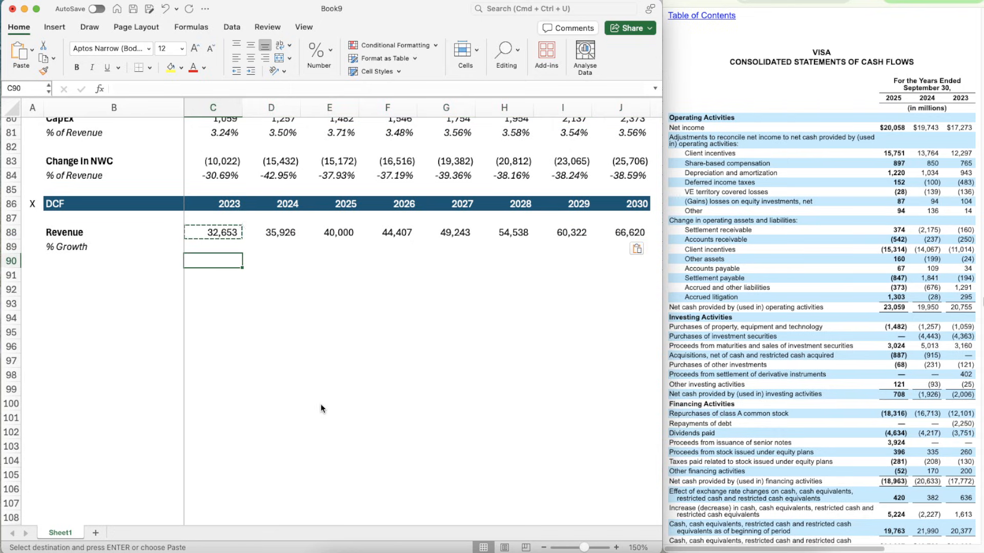
{"action": "key", "text": "Right"}
{"action": "key", "text": "Right"}
{"action": "key", "text": "Up"}
{"action": "key", "text": "Left"}
{"action": "key", "text": "Down"}
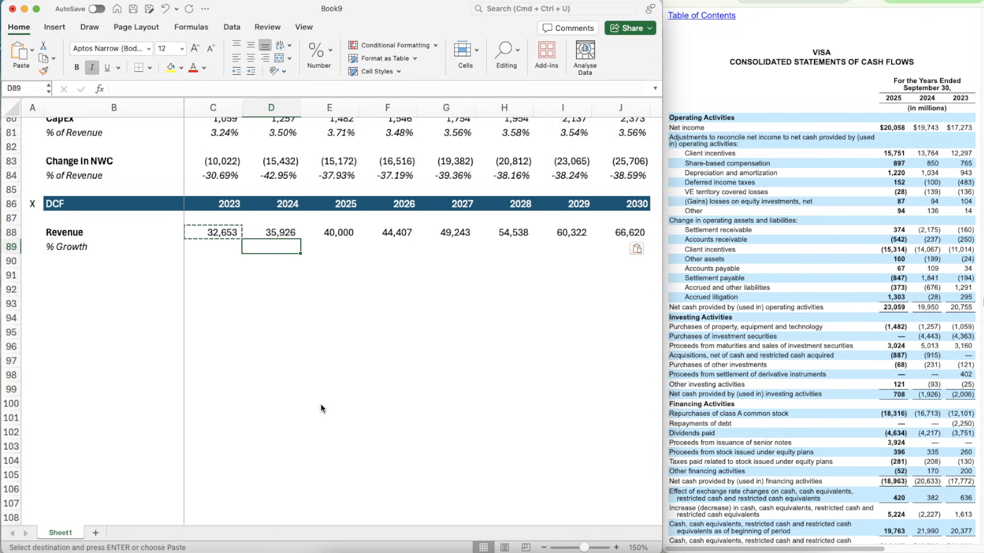
{"action": "type", "text": "="}
{"action": "key", "text": "Up"}
{"action": "type", "text": "/"}
{"action": "key", "text": "Up"}
{"action": "key", "text": "Left"}
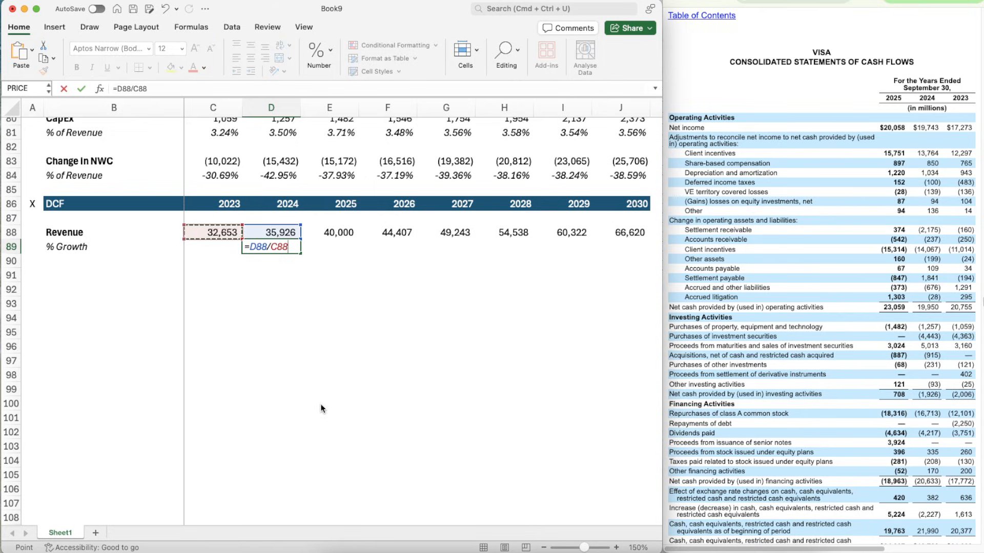
{"action": "type", "text": "-1"}
{"action": "key", "text": "Return"}
- Apply the percentage formatting of D84 to the 2024 growth cell D89
{"action": "key", "text": "Up"}
{"action": "key", "text": "Up"}
{"action": "key", "text": "Up"}
{"action": "key", "text": "Up"}
{"action": "key", "text": "Up"}
{"action": "key", "text": "Up"}
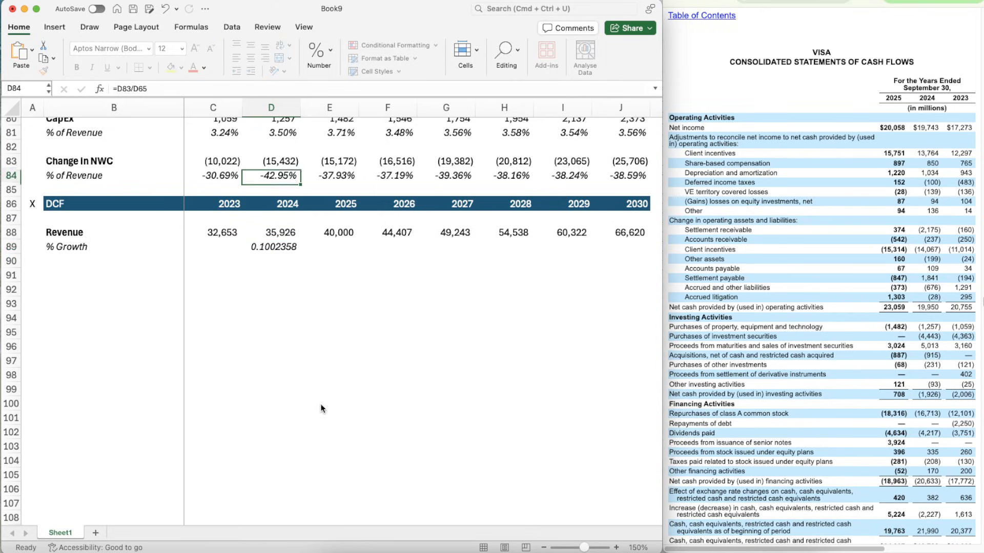
{"action": "key", "text": "super+shift+c"}
{"action": "key", "text": "Down"}
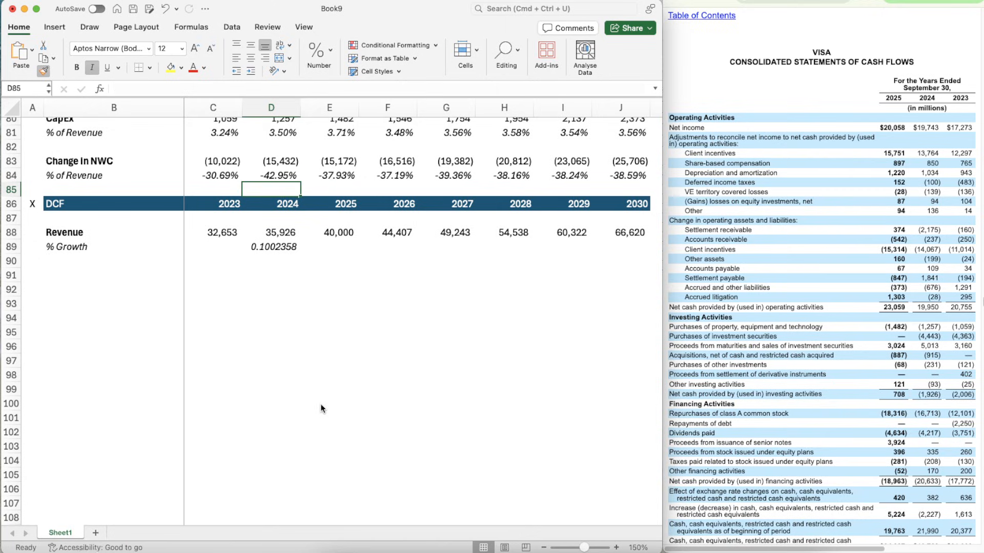
{"action": "key", "text": "Up"}
{"action": "key", "text": "super+shift+c"}
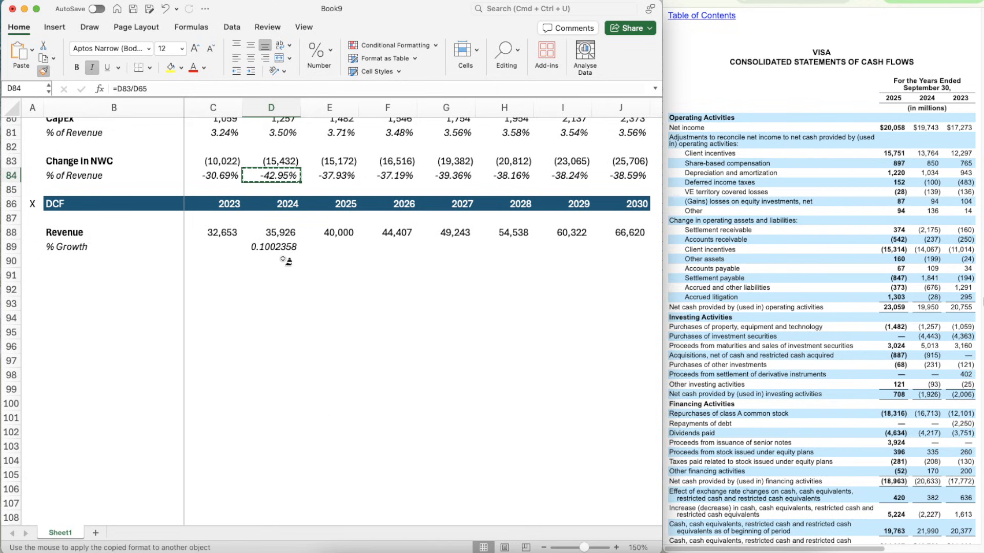
{"action": "left_click", "coordinate": [282, 247]}
- Copy the growth formula from D89 across 2025 to 2030, E89:J89
{"action": "key", "text": "super+c"}
{"action": "key", "text": "shift+Right"}
{"action": "key", "text": "shift+Right"}
{"action": "key", "text": "shift+Right"}
{"action": "key", "text": "shift+Right"}
{"action": "key", "text": "shift+Right"}
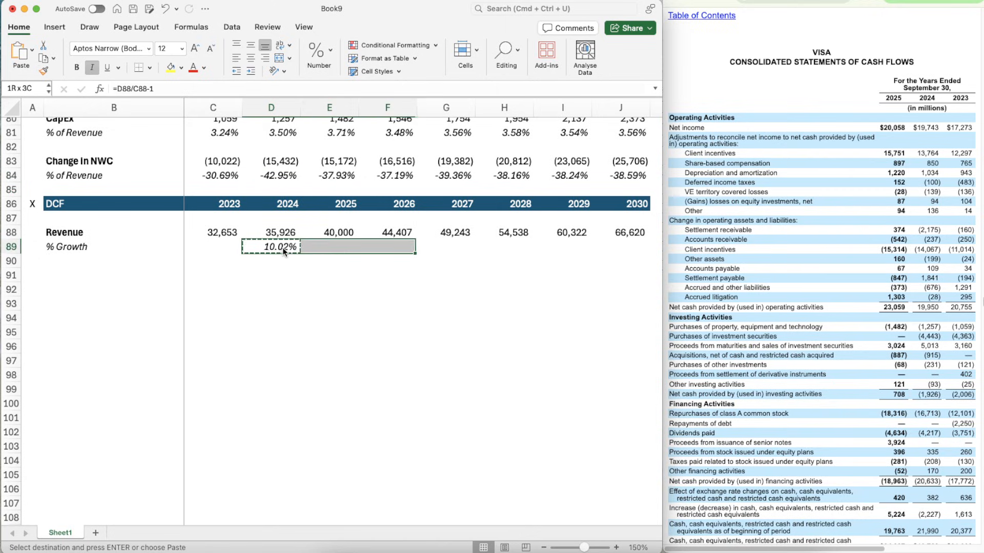
{"action": "key", "text": "shift+Right"}
{"action": "key", "text": "super+v"}
{"action": "key", "text": "Down"}
{"action": "key", "text": "Down"}
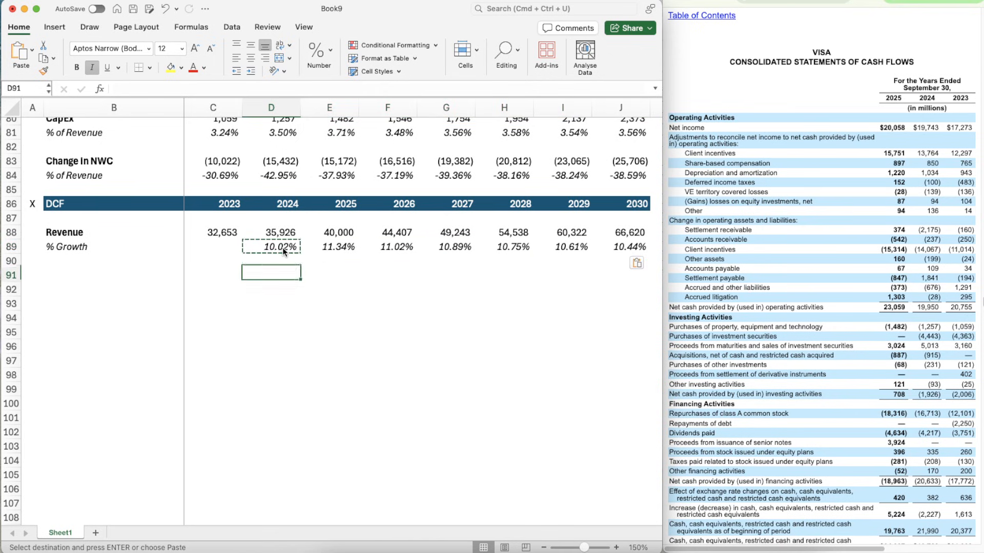
{"action": "key", "text": "Left"}
{"action": "key", "text": "Left"}
{"action": "key", "text": "Left"}
{"action": "key", "text": "Right"}
{"action": "type", "text": "E"}
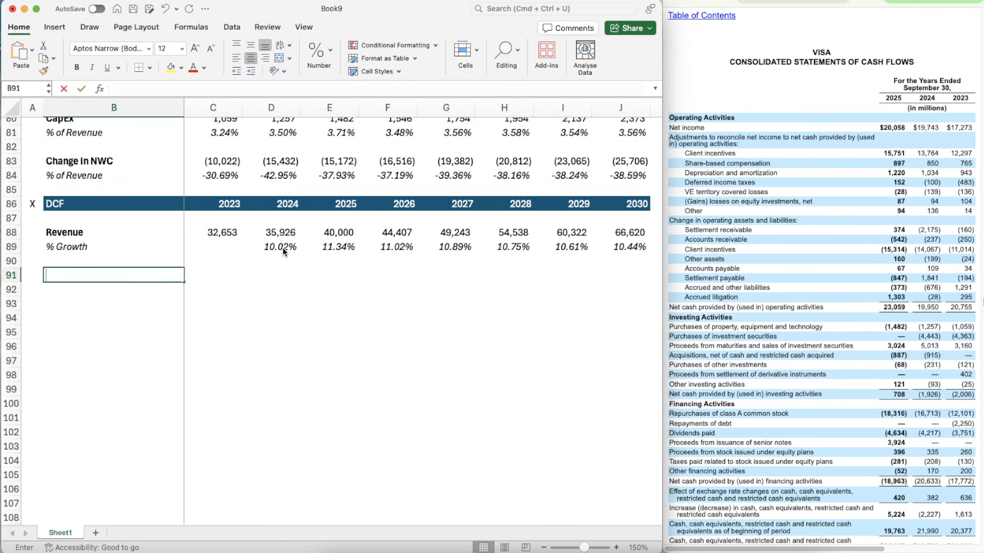
- Copy the Other segment block with its growth and Bear, Base and Bull rows, B45:J49, into the DCF section at B91
{"action": "scroll", "coordinate": [219, 244], "scroll_direction": "up", "scroll_amount": 10}
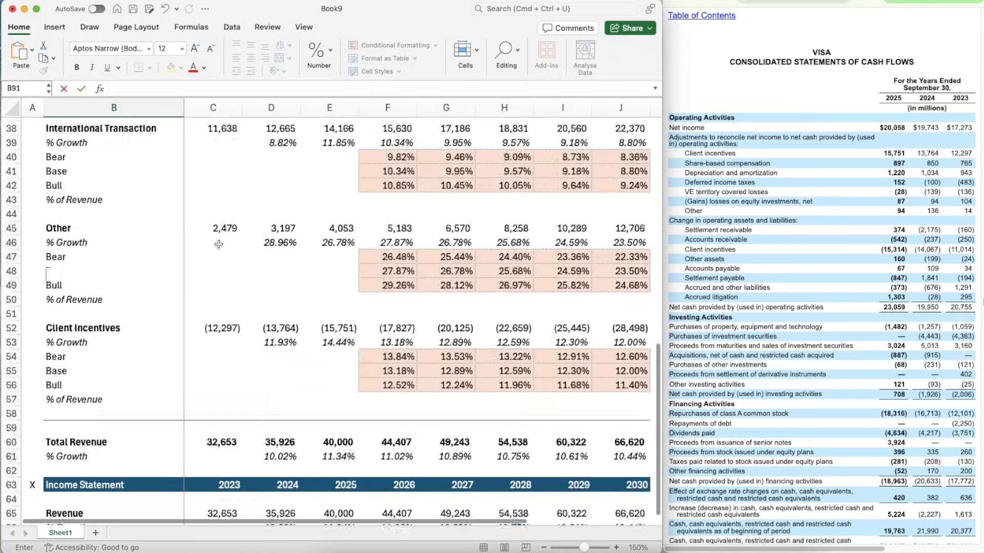
{"action": "left_click", "coordinate": [99, 228]}
{"action": "key", "text": "shift+Down"}
{"action": "key", "text": "shift+Down"}
{"action": "key", "text": "shift+Down"}
{"action": "key", "text": "shift+Down"}
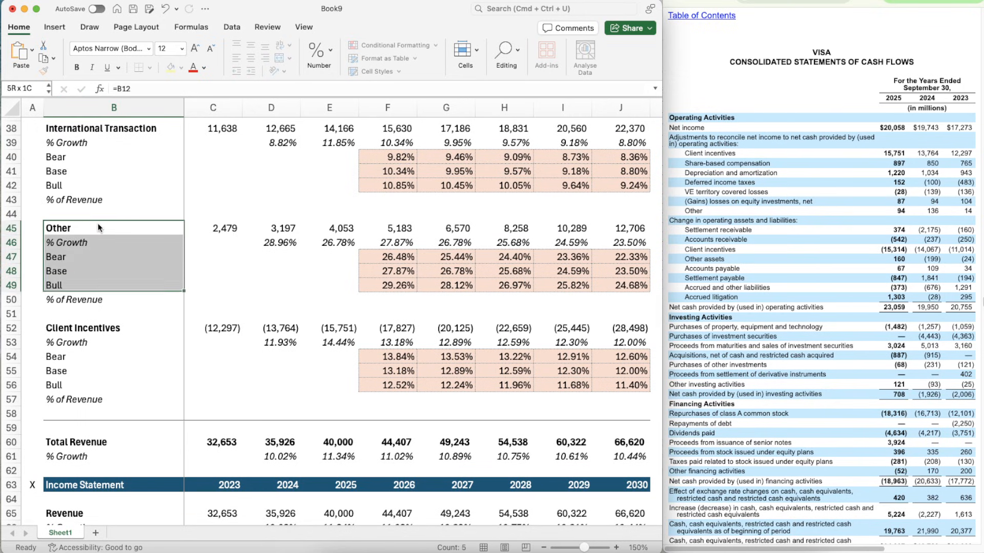
{"action": "key", "text": "shift+Right"}
{"action": "key", "text": "shift+Right"}
{"action": "key", "text": "shift+Right"}
{"action": "key", "text": "shift+Right"}
{"action": "key", "text": "shift+Right"}
{"action": "key", "text": "shift+Right"}
{"action": "key", "text": "shift+Right"}
{"action": "key", "text": "shift+Right"}
{"action": "key", "text": "shift+Right"}
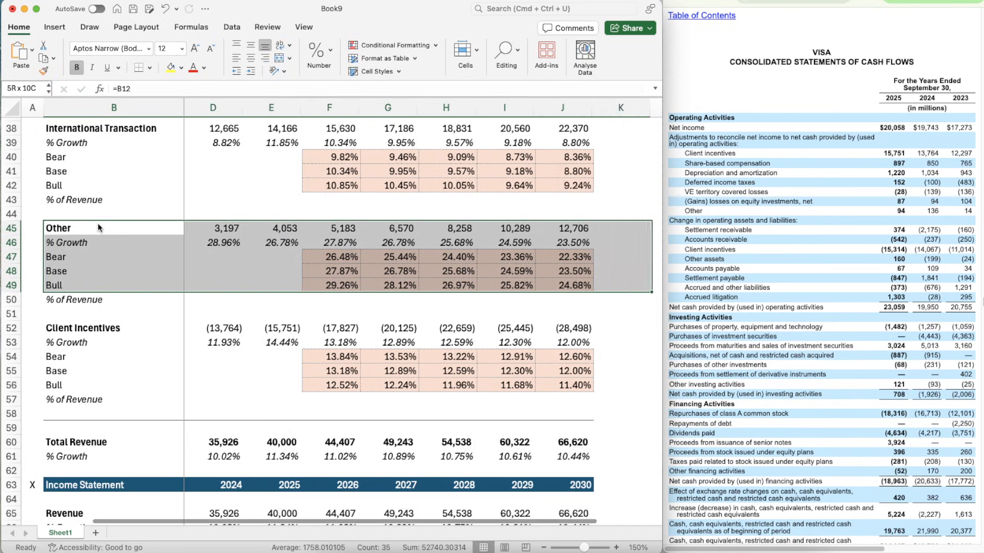
{"action": "key", "text": "shift+Left"}
{"action": "key", "text": "super+c"}
{"action": "scroll", "coordinate": [131, 320], "scroll_direction": "down", "scroll_amount": 5}
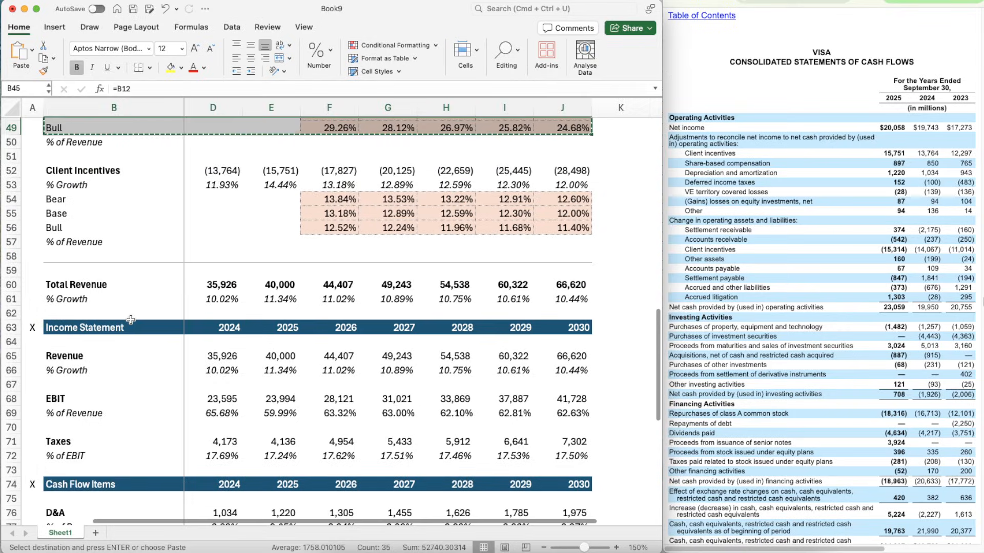
{"action": "scroll", "coordinate": [131, 320], "scroll_direction": "down", "scroll_amount": 12}
{"action": "left_click", "coordinate": [73, 326]}
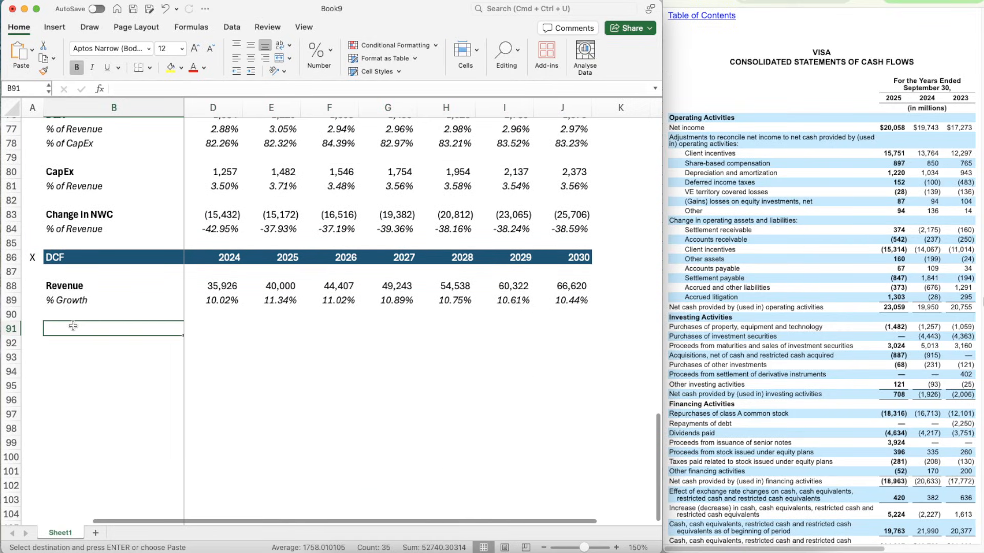
{"action": "key", "text": "super+v"}
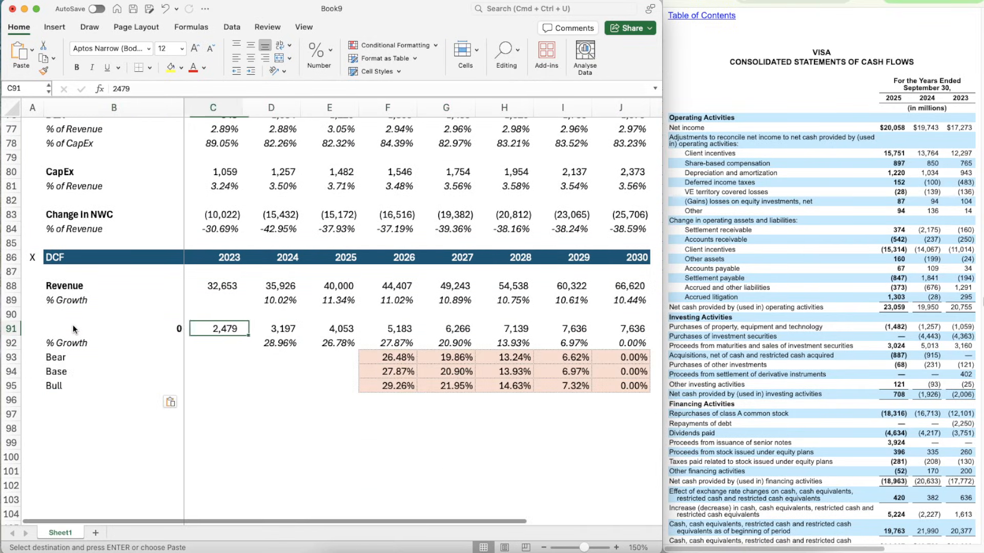
- Try to link the pasted block's title in B91 to the EBIT label in B15 of the Assumptions section
{"action": "left_click", "coordinate": [73, 325]}
{"action": "scroll", "coordinate": [73, 324], "scroll_direction": "down", "scroll_amount": 1}
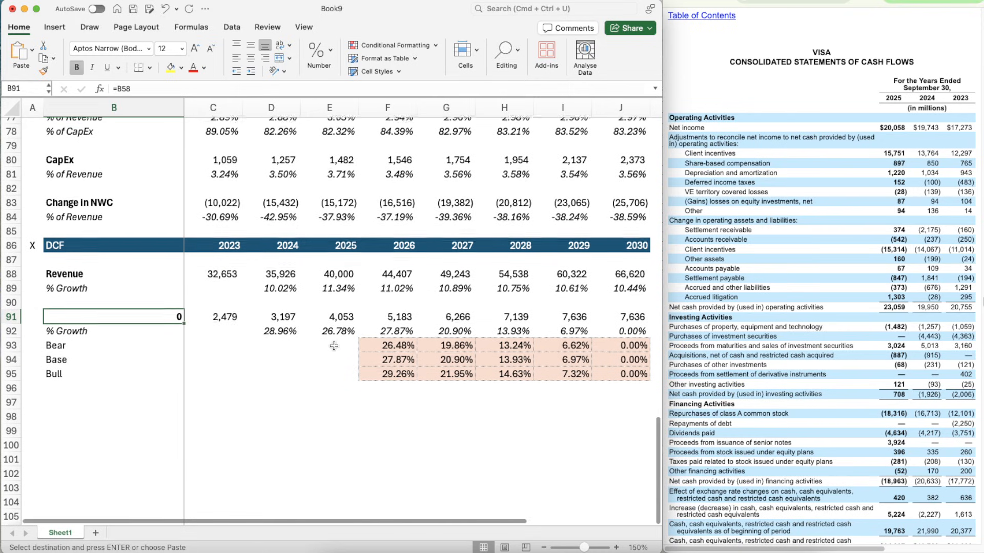
{"action": "type", "text": "="}
{"action": "scroll", "coordinate": [142, 304], "scroll_direction": "up", "scroll_amount": 5}
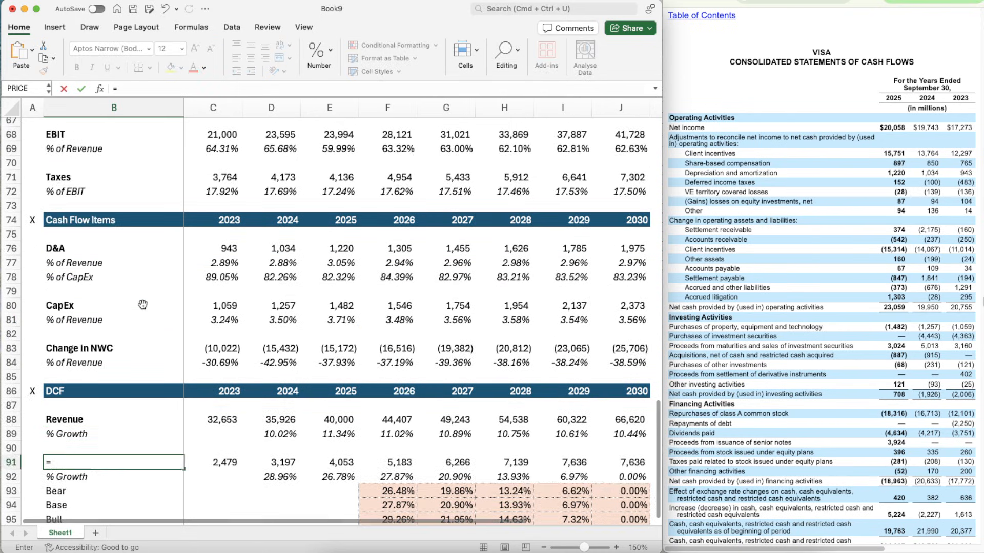
{"action": "scroll", "coordinate": [142, 304], "scroll_direction": "up", "scroll_amount": 15}
{"action": "left_click", "coordinate": [70, 314]}
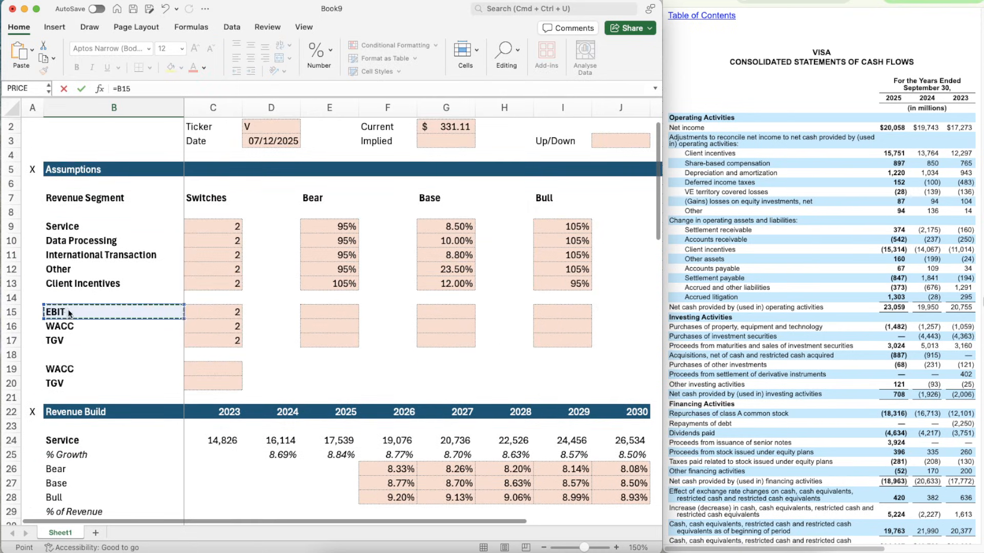
{"action": "key", "text": "Return"}
{"action": "scroll", "coordinate": [138, 381], "scroll_direction": "down", "scroll_amount": 8}
{"action": "scroll", "coordinate": [138, 380], "scroll_direction": "up", "scroll_amount": 5}
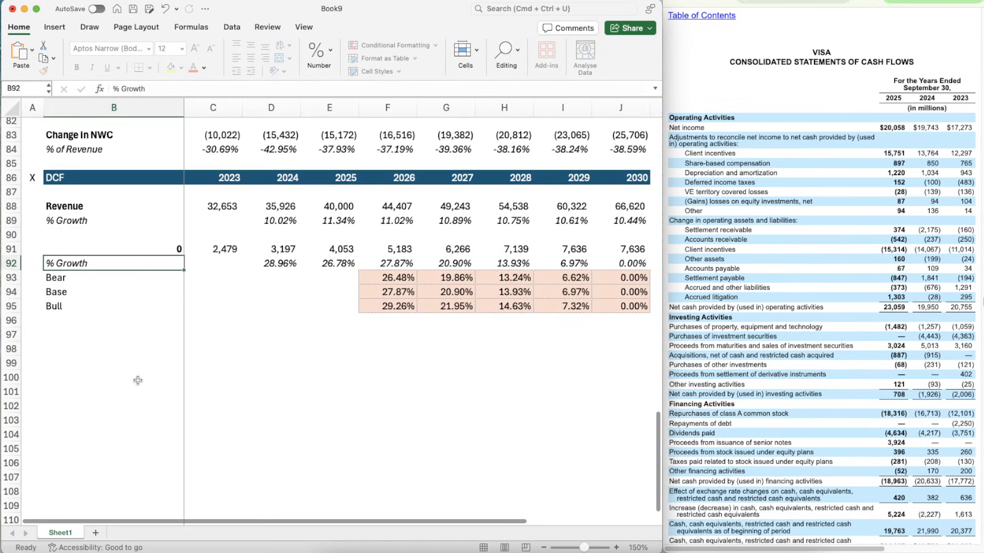
{"action": "key", "text": "Up"}
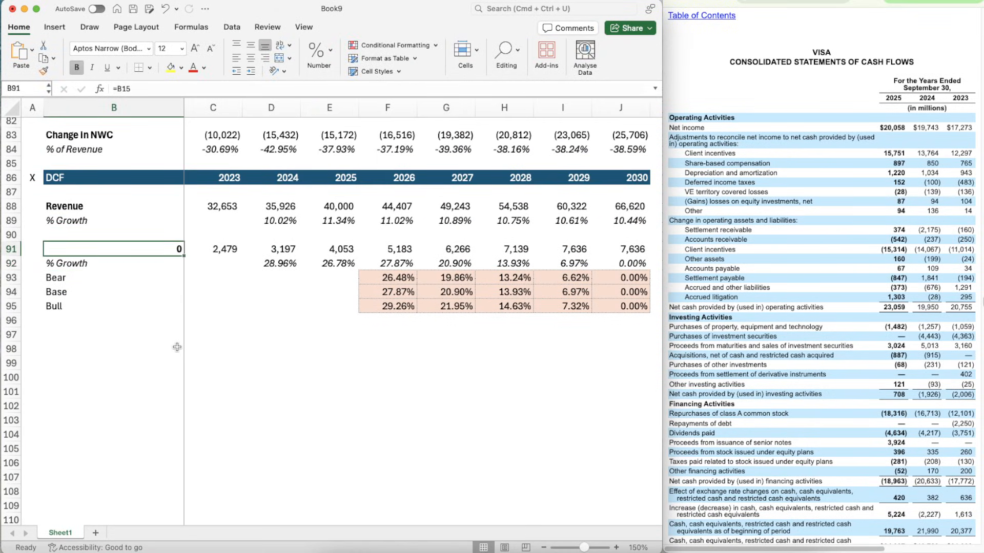
{"action": "type", "text": "="}
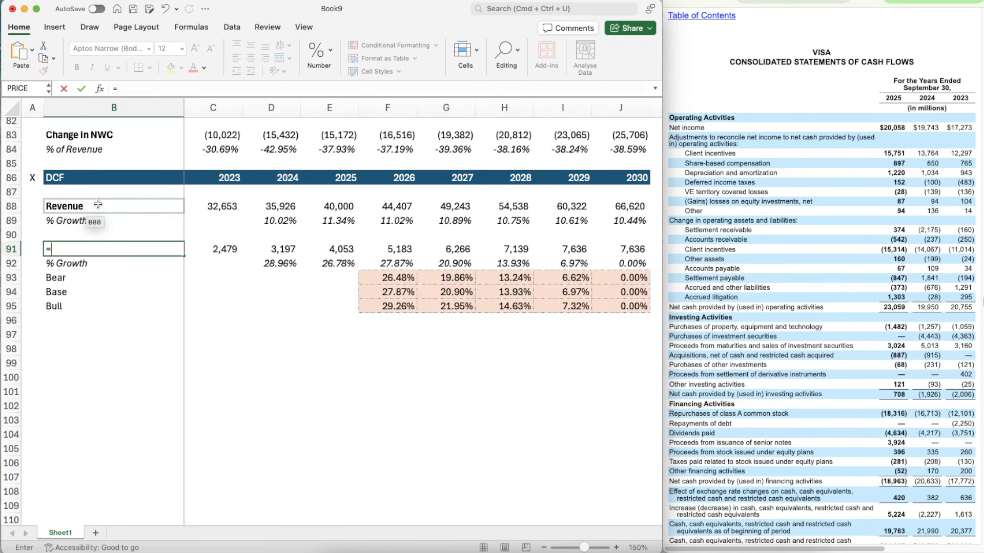
{"action": "scroll", "coordinate": [97, 205], "scroll_direction": "up", "scroll_amount": 15}
{"action": "left_click", "coordinate": [63, 319]}
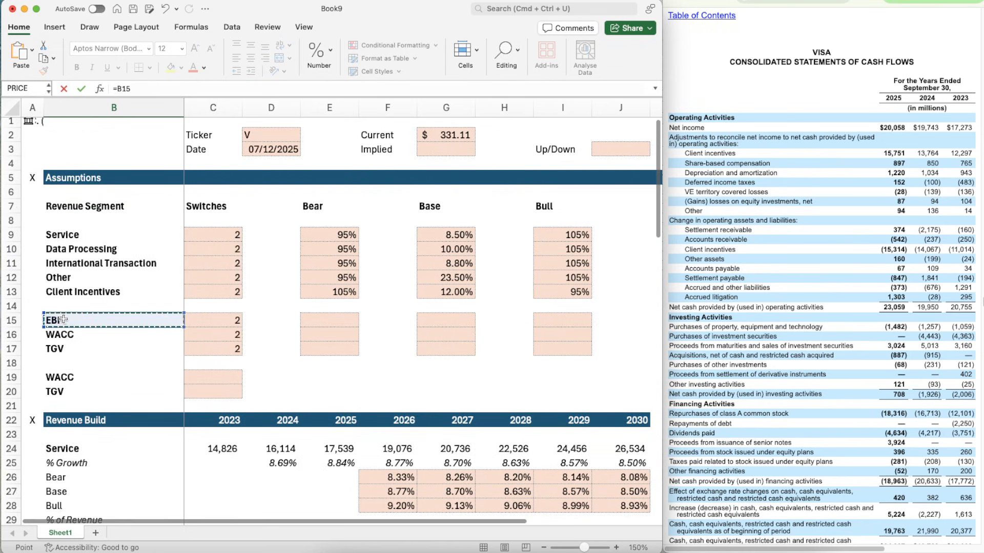
{"action": "key", "text": "Return"}
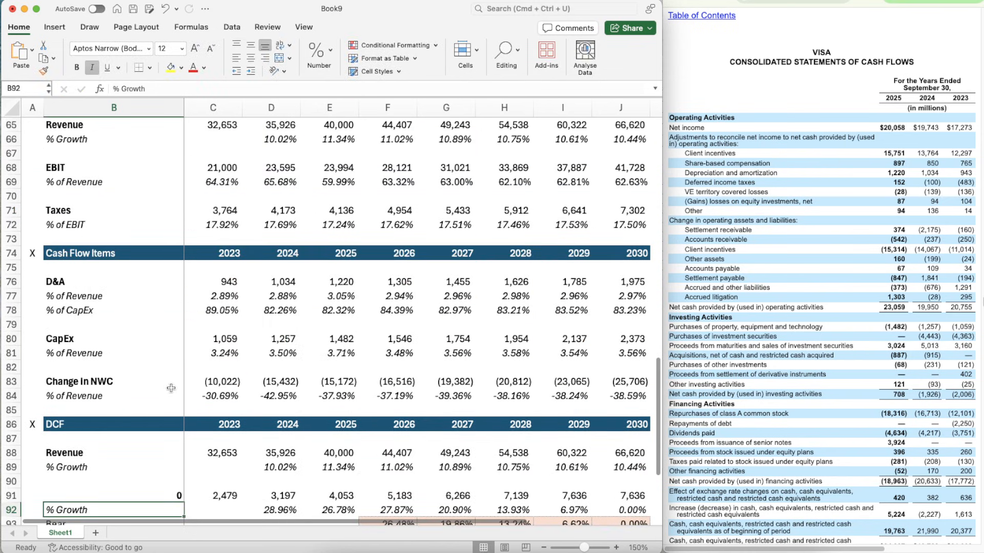
- Enter =B15 in B91 to title the pasted block EBIT
{"action": "scroll", "coordinate": [142, 426], "scroll_direction": "down", "scroll_amount": 3}
{"action": "left_click", "coordinate": [151, 434]}
{"action": "scroll", "coordinate": [151, 434], "scroll_direction": "down", "scroll_amount": 4}
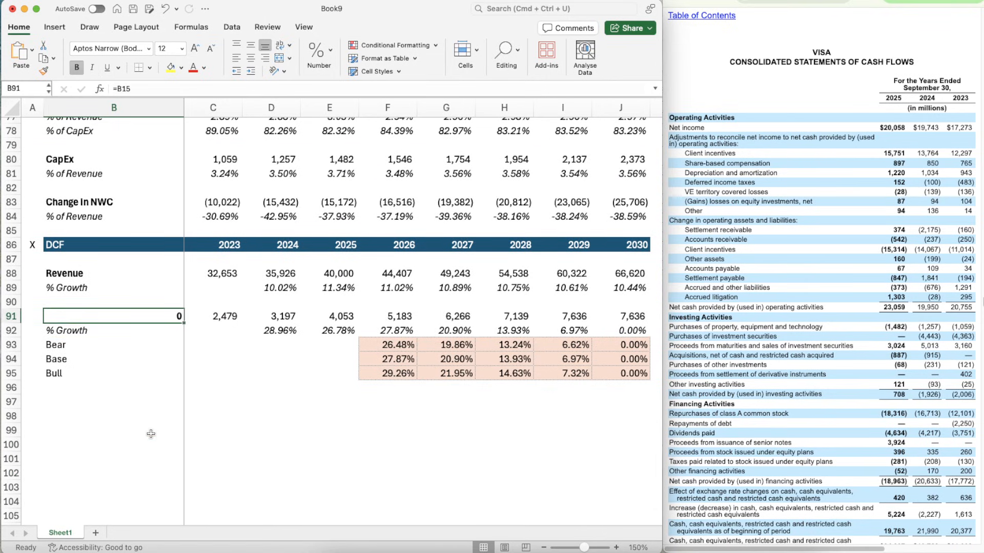
{"action": "type", "text": "=B15"}
{"action": "key", "text": "Return"}
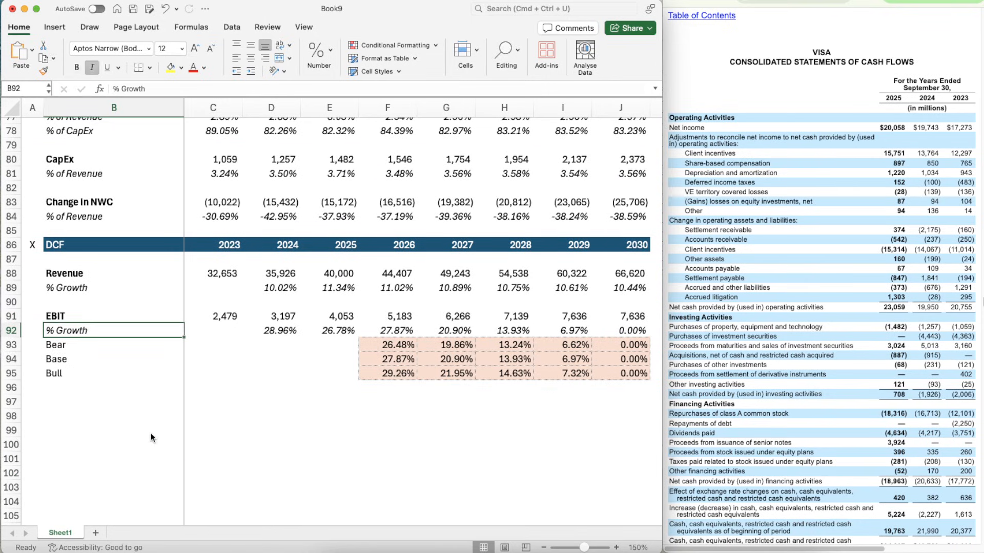
- Link the DCF section's 2023 EBIT in C91 to the Income Statement EBIT with =C68
{"action": "key", "text": "Right"}
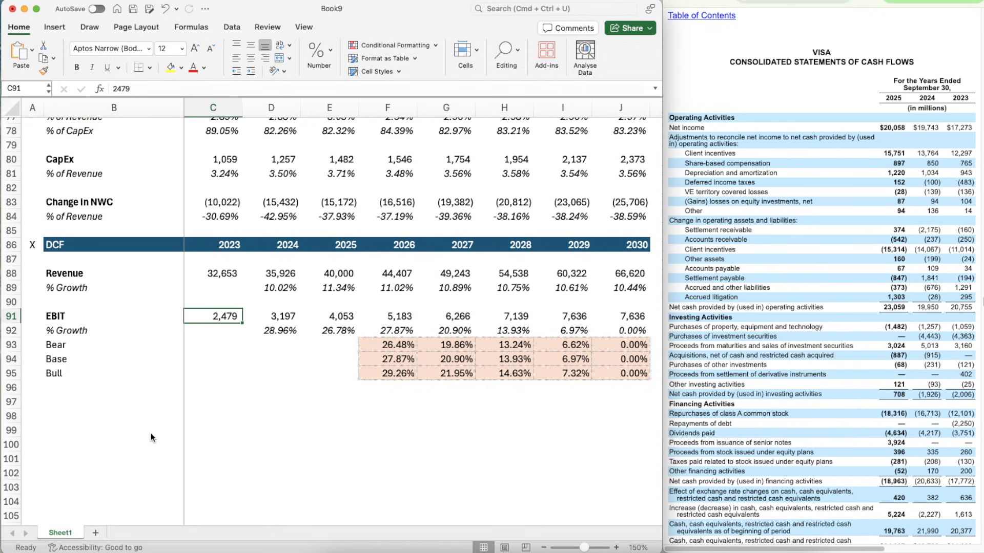
{"action": "type", "text": "="}
{"action": "scroll", "coordinate": [222, 256], "scroll_direction": "up", "scroll_amount": 6}
{"action": "scroll", "coordinate": [222, 256], "scroll_direction": "up", "scroll_amount": 3}
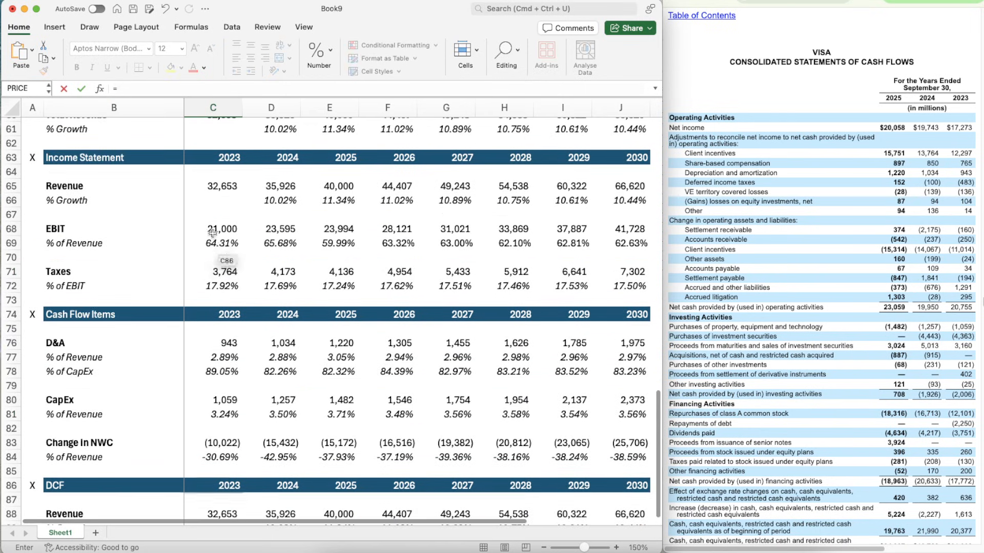
{"action": "left_click", "coordinate": [214, 230]}
{"action": "key", "text": "Return"}
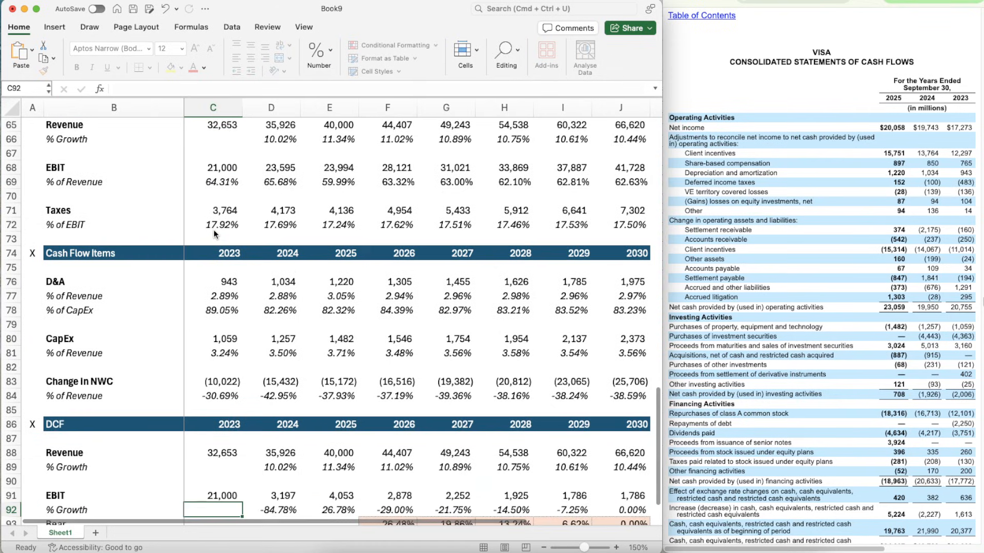
- Copy the EBIT link from C91 to the 2024 and 2025 cells, D91:E91
{"action": "scroll", "coordinate": [213, 229], "scroll_direction": "down", "scroll_amount": 5}
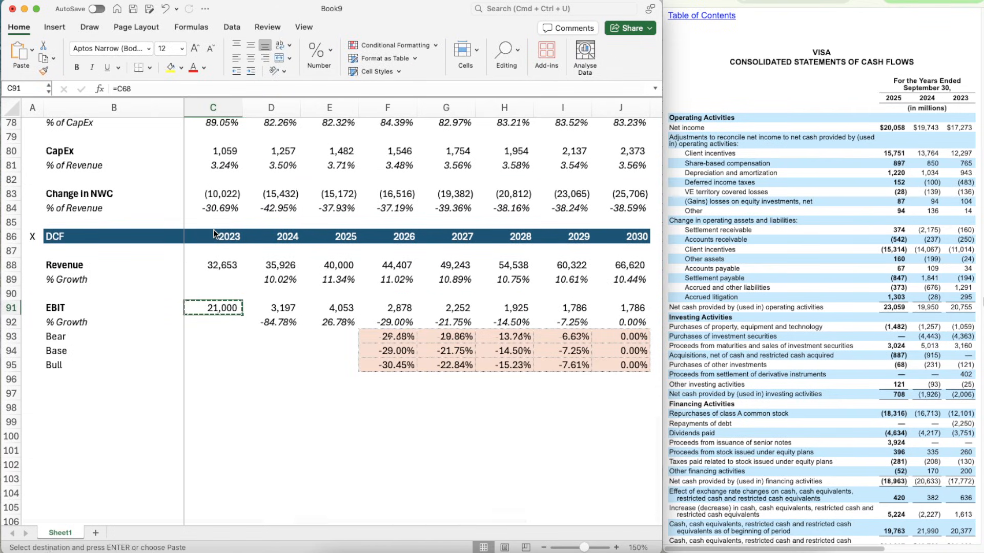
{"action": "key", "text": "super+c"}
{"action": "key", "text": "shift+Right"}
{"action": "key", "text": "shift+Right"}
{"action": "key", "text": "super+v"}
{"action": "key", "text": "Right"}
{"action": "key", "text": "Right"}
{"action": "key", "text": "Down"}
{"action": "key", "text": "Down"}
{"action": "key", "text": "Down"}
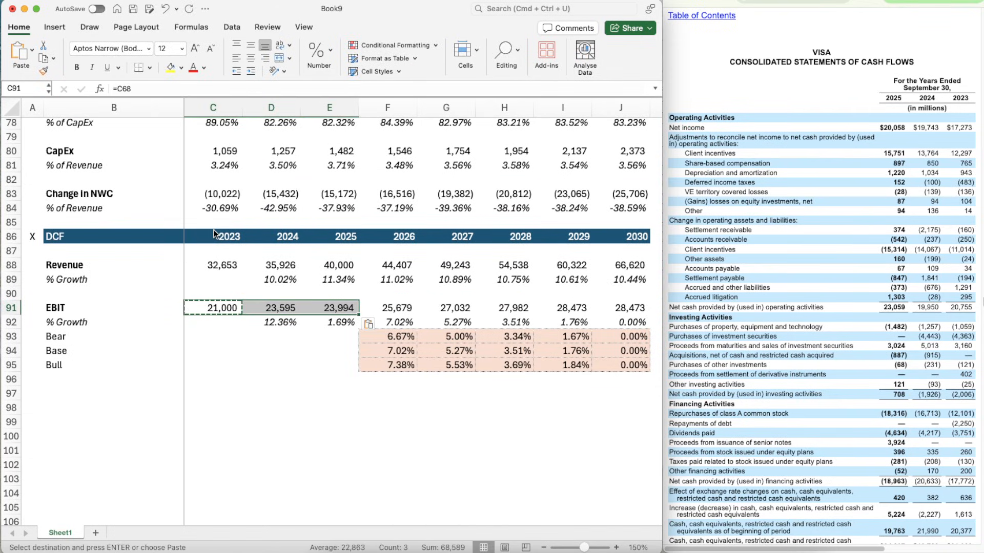
{"action": "key", "text": "Up"}
{"action": "key", "text": "Left"}
{"action": "key", "text": "Up"}
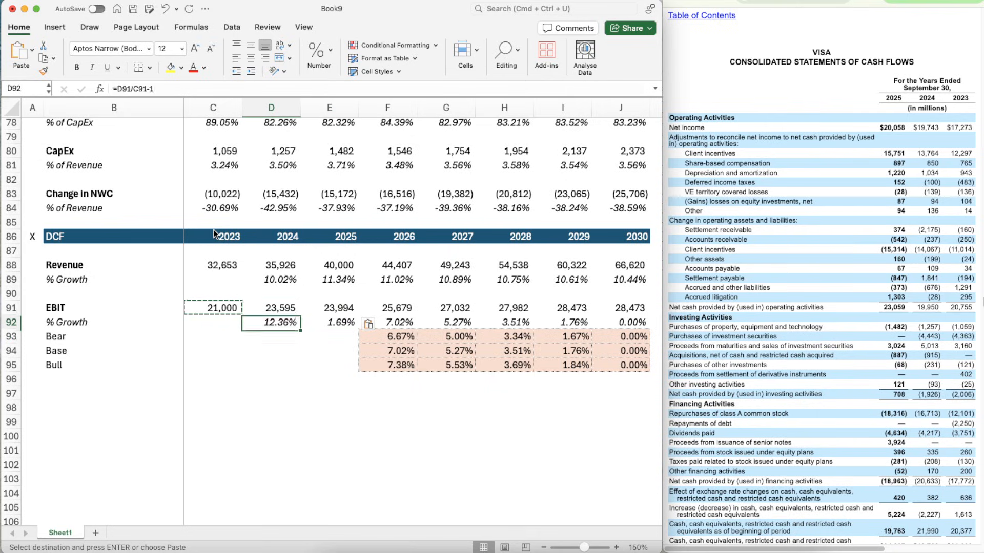
- Calculate 2023 EBIT as a share of Revenue in C92 with =C91/C88
{"action": "key", "text": "Left"}
{"action": "type", "text": "=C91/"}
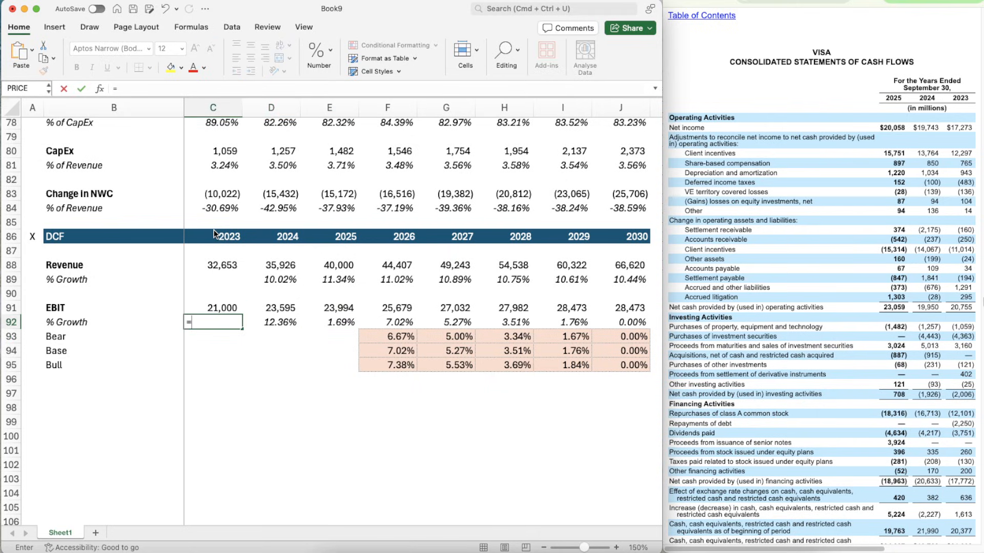
{"action": "key", "text": "Up"}
{"action": "key", "text": "Up"}
- Copy the EBIT-to-Revenue formula from C92 to the 2024 and 2025 cells, D92:E92
{"action": "key", "text": "Up"}
{"action": "key", "text": "Up"}
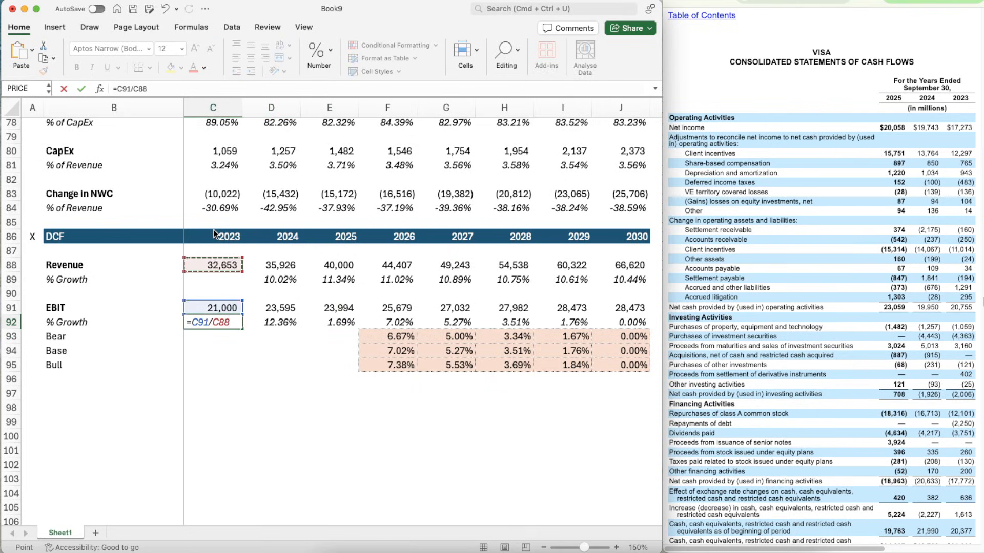
{"action": "key", "text": "Return"}
{"action": "key", "text": "Up"}
{"action": "key", "text": "Right"}
{"action": "key", "text": "super+shift+c"}
{"action": "key", "text": "Left"}
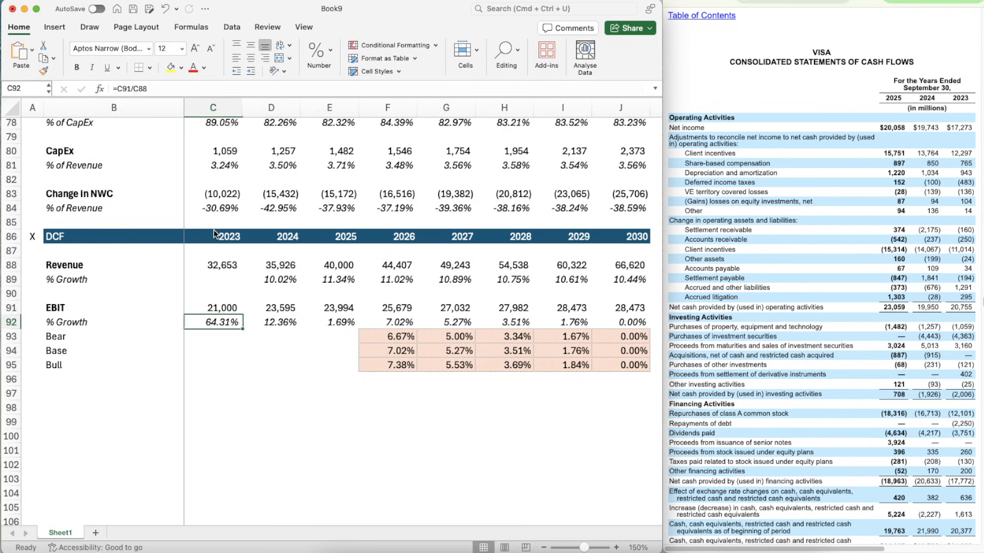
{"action": "key", "text": "super+c"}
{"action": "key", "text": "shift+Right"}
{"action": "key", "text": "shift+Right"}
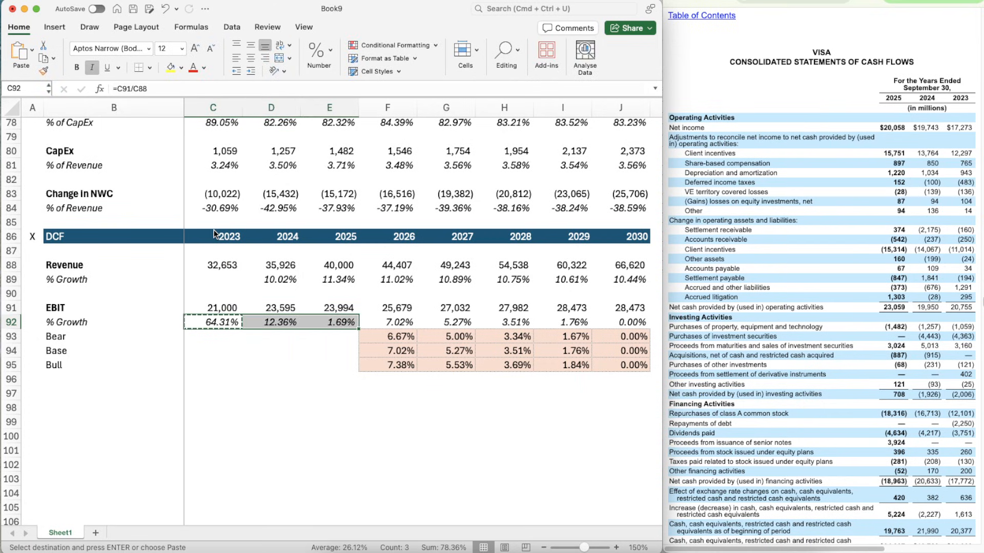
{"action": "key", "text": "super+v"}
- Examine the formulas in the EBIT block's Base row, F94:J94, and the 2025 ratio in E92
{"action": "key", "text": "Down"}
{"action": "key", "text": "Down"}
{"action": "key", "text": "Right"}
{"action": "key", "text": "Right"}
{"action": "key", "text": "Right"}
{"action": "key", "text": "Right"}
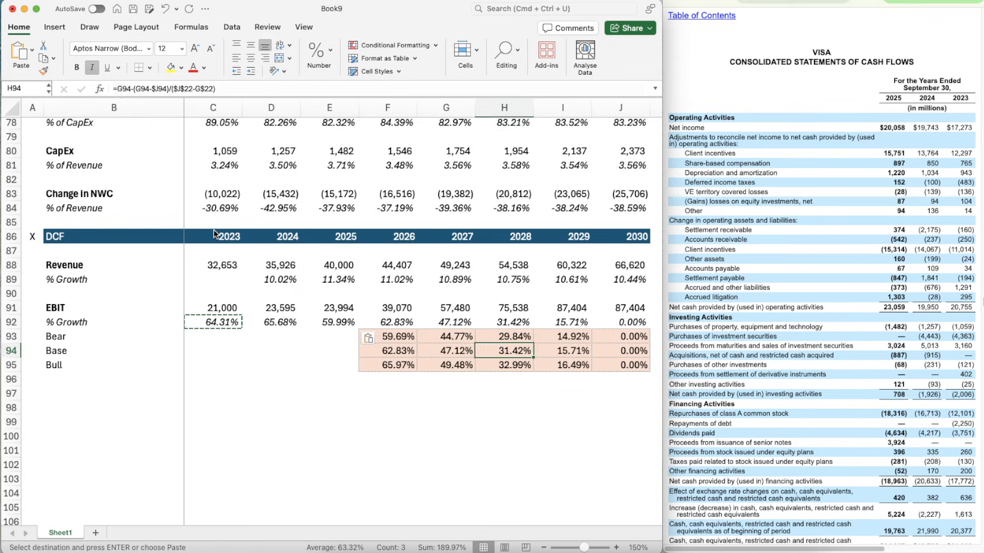
{"action": "key", "text": "Right"}
{"action": "key", "text": "Right"}
{"action": "key", "text": "Left"}
{"action": "key", "text": "Left"}
{"action": "key", "text": "Left"}
{"action": "key", "text": "Left"}
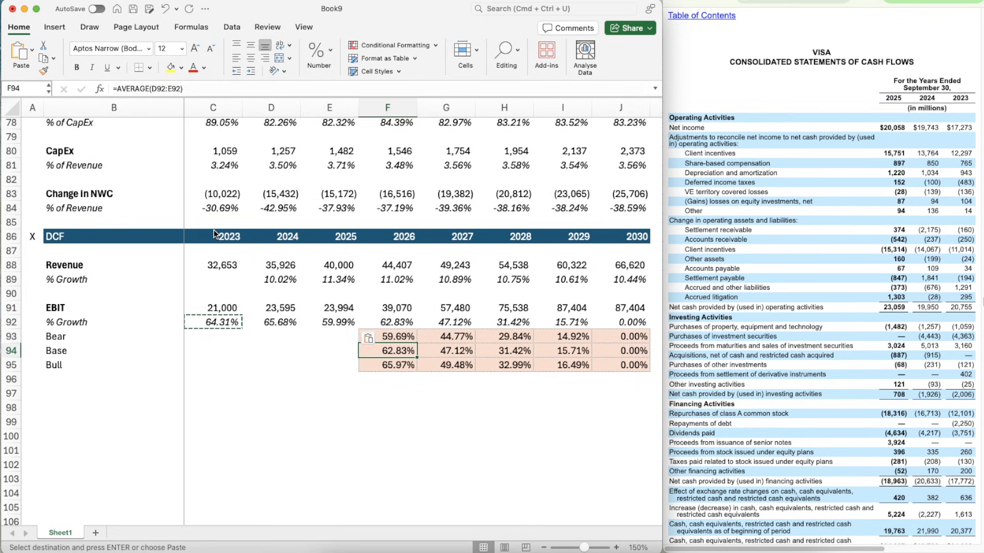
{"action": "key", "text": "Left"}
{"action": "key", "text": "Up"}
{"action": "key", "text": "Up"}
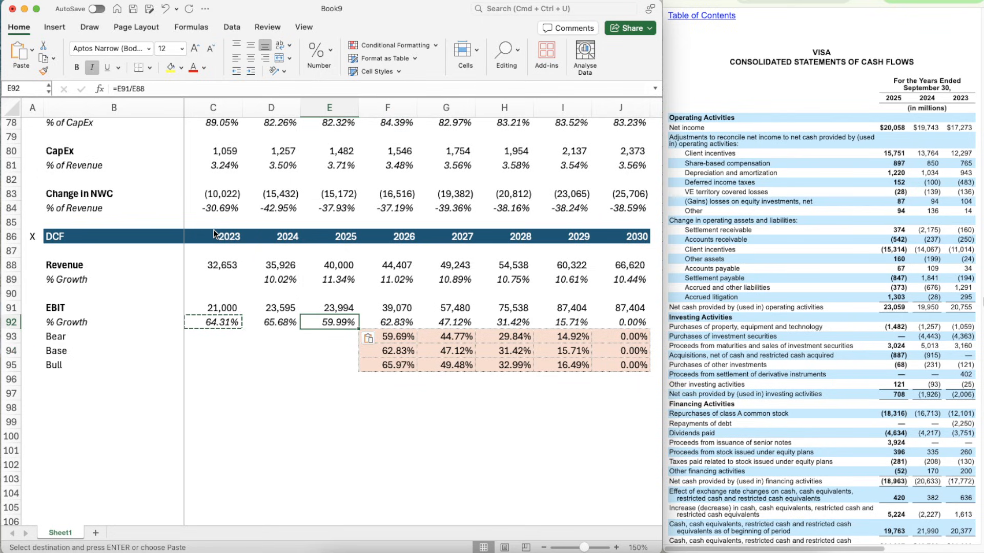
{"action": "key", "text": "Down"}
{"action": "key", "text": "Down"}
{"action": "key", "text": "Right"}
{"action": "key", "text": "Right"}
{"action": "key", "text": "Right"}
{"action": "key", "text": "Right"}
{"action": "key", "text": "Right"}
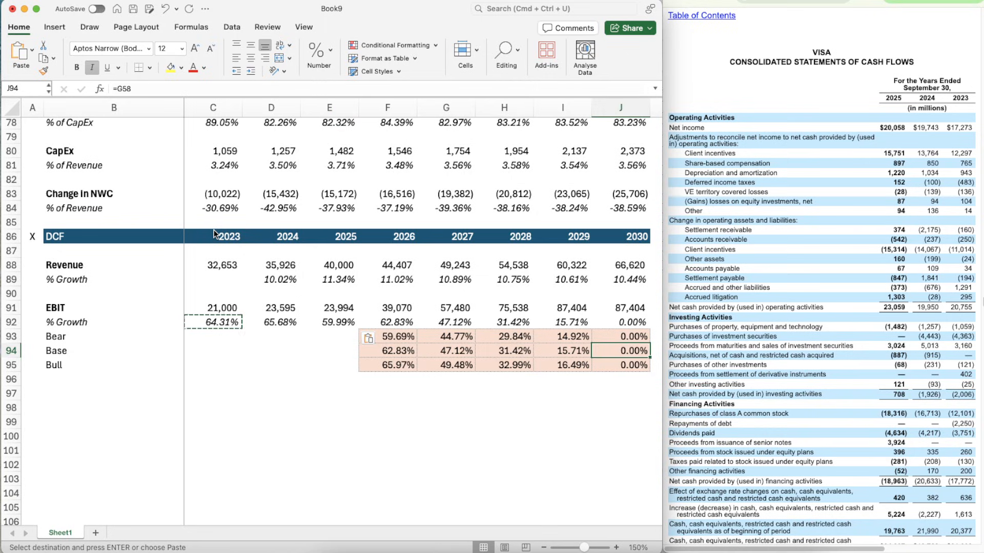
{"action": "key", "text": "Left"}
{"action": "key", "text": "Left"}
{"action": "key", "text": "Left"}
{"action": "key", "text": "Right"}
- Set the Base EBIT assumption in G15 to 63%, reusing the percentage format from the Client Incentives cell G13
{"action": "scroll", "coordinate": [358, 243], "scroll_direction": "up", "scroll_amount": 6}
{"action": "scroll", "coordinate": [358, 243], "scroll_direction": "up", "scroll_amount": 15}
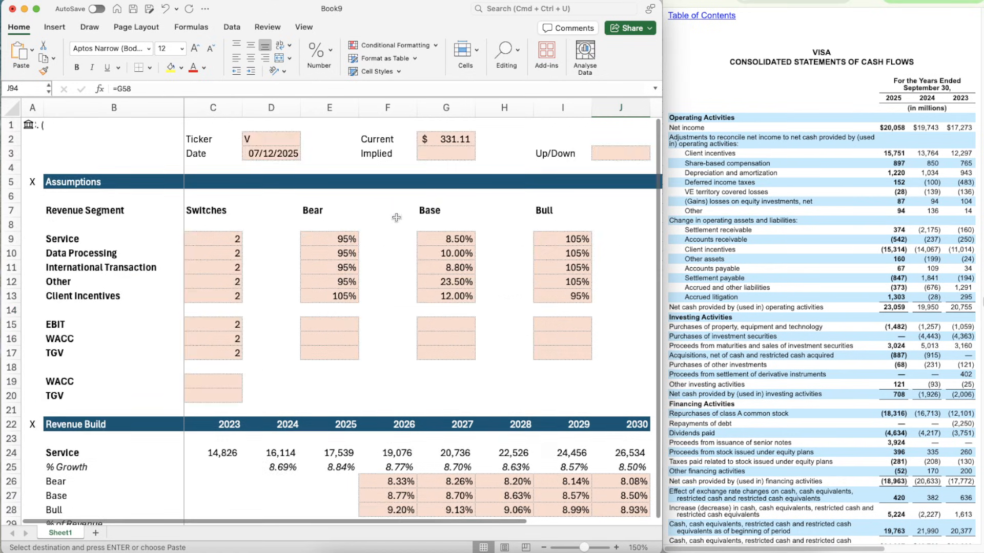
{"action": "left_click", "coordinate": [443, 318]}
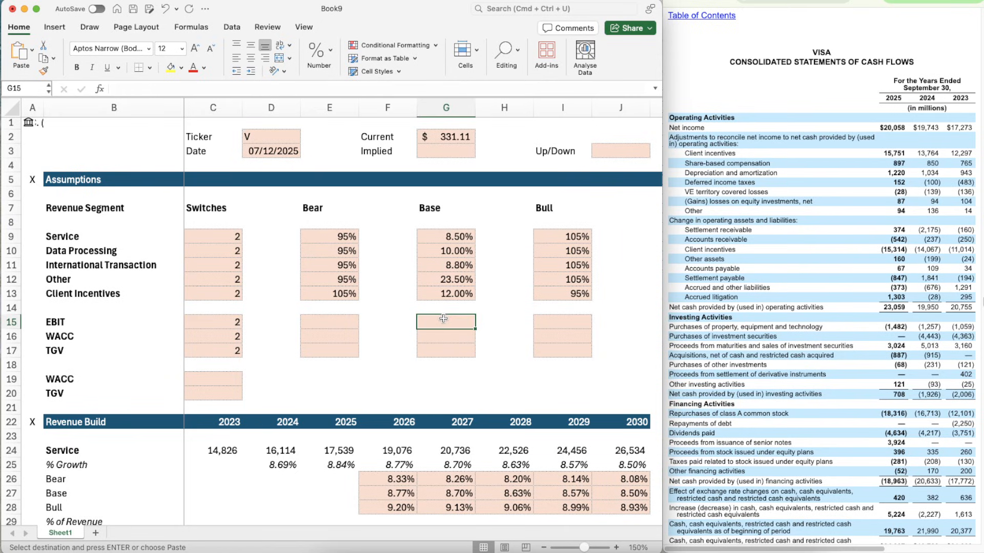
{"action": "key", "text": "Up"}
{"action": "key", "text": "Up"}
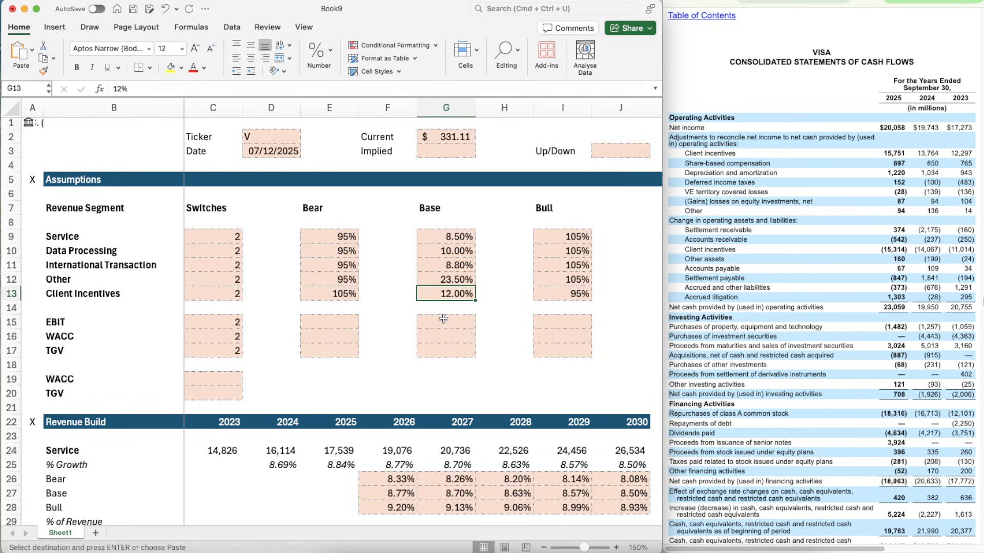
{"action": "key", "text": "cmd+c"}
{"action": "left_click", "coordinate": [443, 319]}
{"action": "key", "text": "cmd+v"}
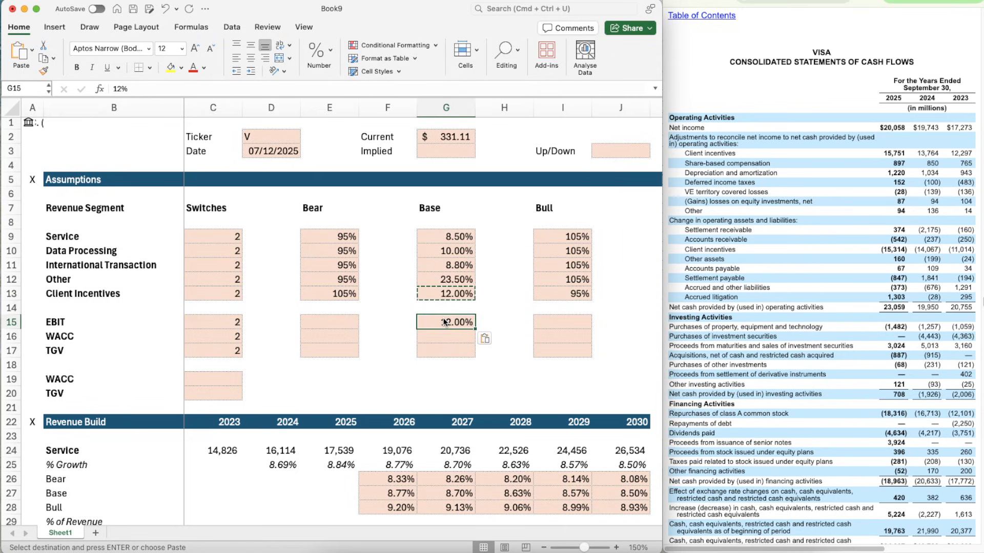
{"action": "type", "text": "13"}
{"action": "key", "text": "Return"}
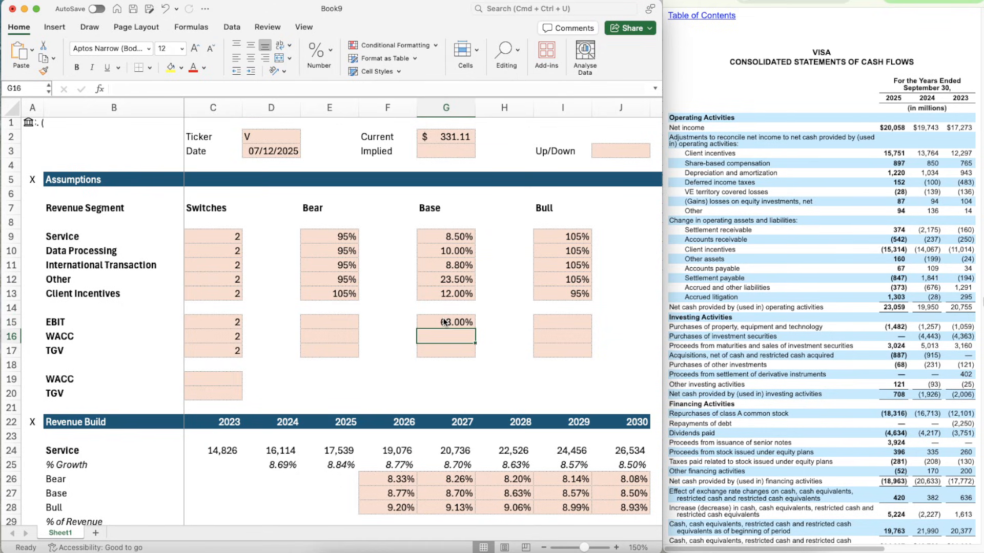
- Copy the 95% Bear factor from E12 to the EBIT row in E15
{"action": "key", "text": "Up"}
{"action": "key", "text": "Left"}
{"action": "key", "text": "Left"}
{"action": "key", "text": "Up"}
{"action": "key", "text": "Up"}
{"action": "key", "text": "Up"}
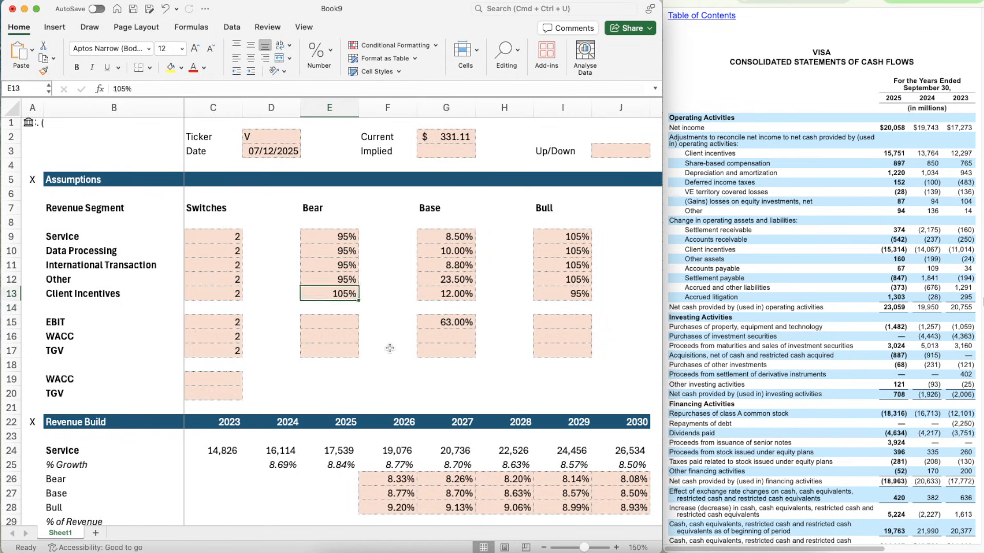
{"action": "key", "text": "cmd+c"}
{"action": "key", "text": "Down"}
{"action": "key", "text": "Down"}
{"action": "key", "text": "Down"}
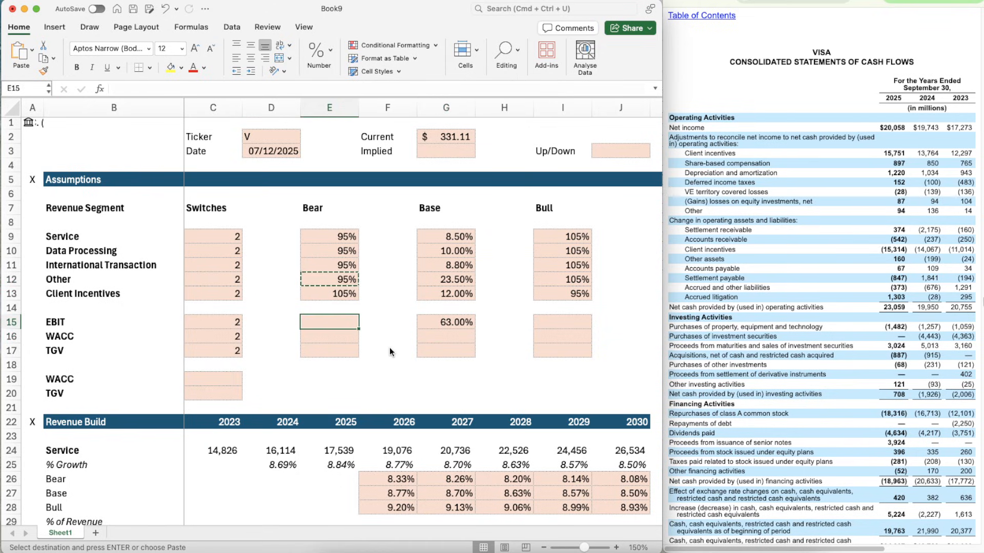
{"action": "key", "text": "cmd+v"}
- Copy the 105% Bull factor from I12 to the EBIT row in I15
{"action": "key", "text": "Right"}
{"action": "key", "text": "Right"}
{"action": "key", "text": "Right"}
{"action": "key", "text": "Right"}
{"action": "key", "text": "Up"}
{"action": "key", "text": "Up"}
{"action": "key", "text": "Up"}
{"action": "key", "text": "cmd+c"}
{"action": "key", "text": "Down"}
{"action": "key", "text": "Down"}
{"action": "key", "text": "Down"}
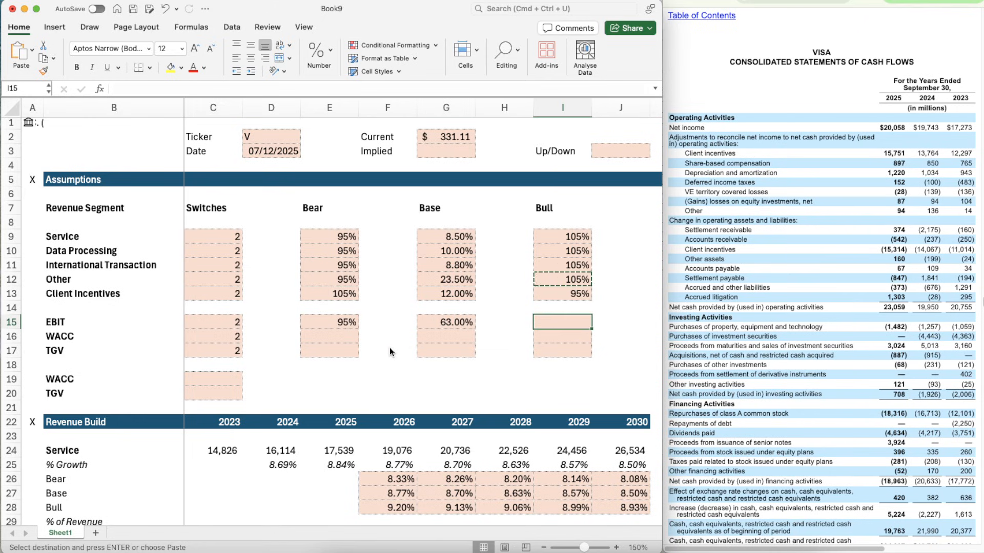
{"action": "key", "text": "cmd+v"}
- Change the 2026 EBIT scenario formula in F92 to =OFFSET(F92,$C$15,0) so it uses the EBIT switch
{"action": "scroll", "coordinate": [390, 352], "scroll_direction": "down", "scroll_amount": 15}
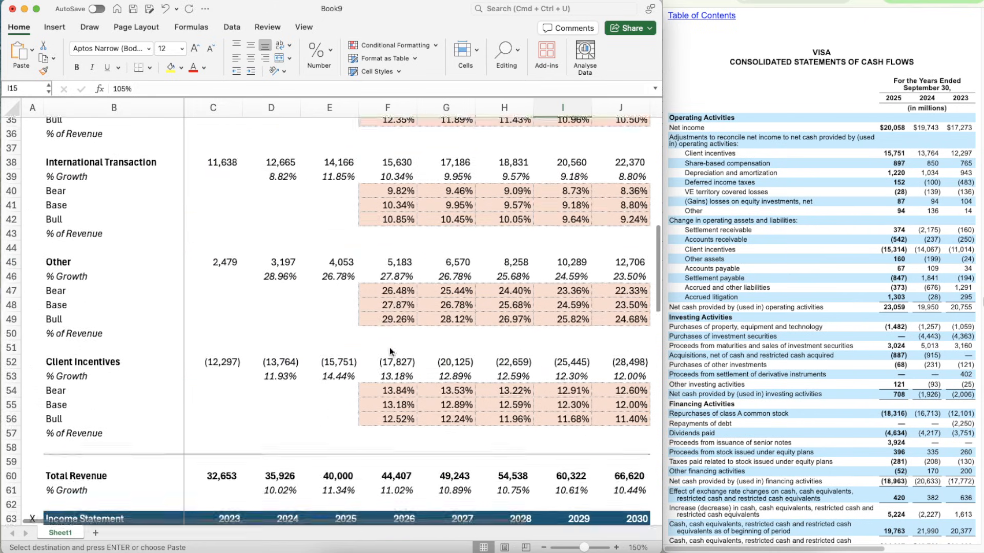
{"action": "scroll", "coordinate": [389, 352], "scroll_direction": "down", "scroll_amount": 10}
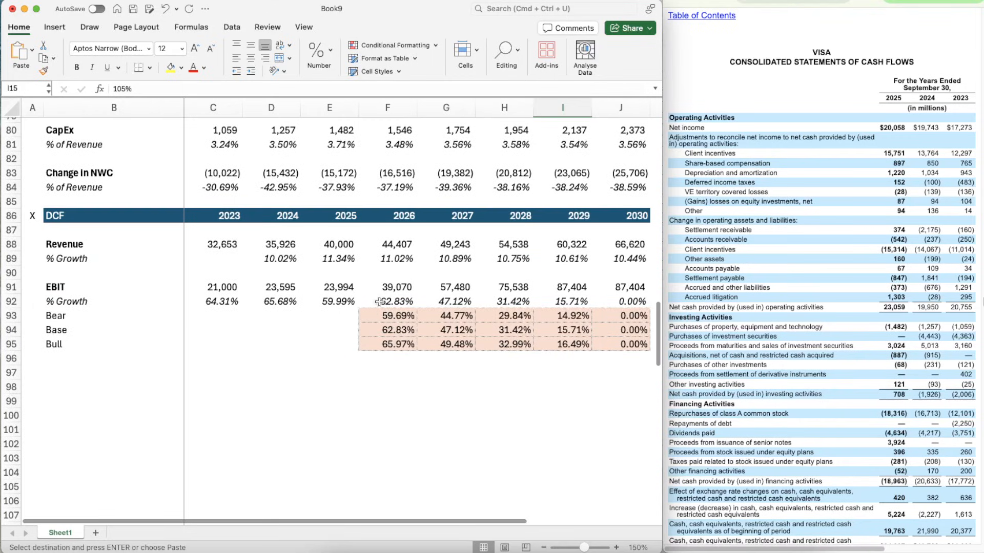
{"action": "left_click", "coordinate": [376, 296]}
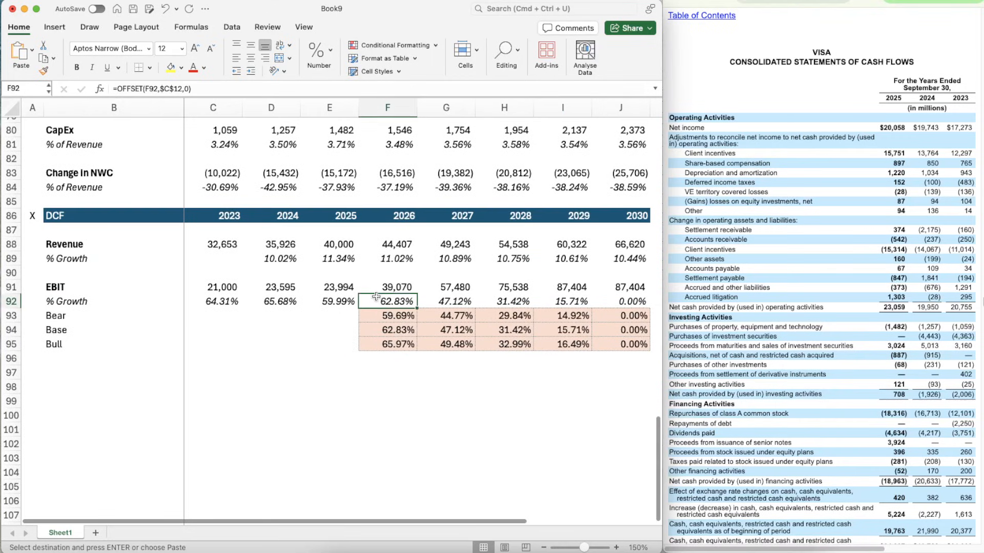
{"action": "left_click", "coordinate": [182, 88]}
{"action": "key", "text": "Return"}
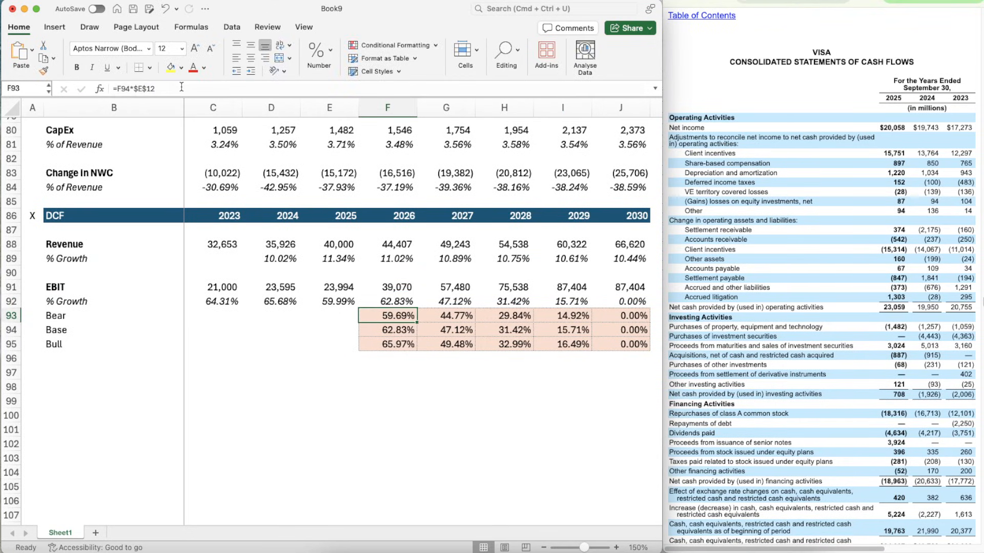
- Change the Bear formula in F93 to =F94*$E$15 and copy it across G93:J93
{"action": "left_click", "coordinate": [174, 94]}
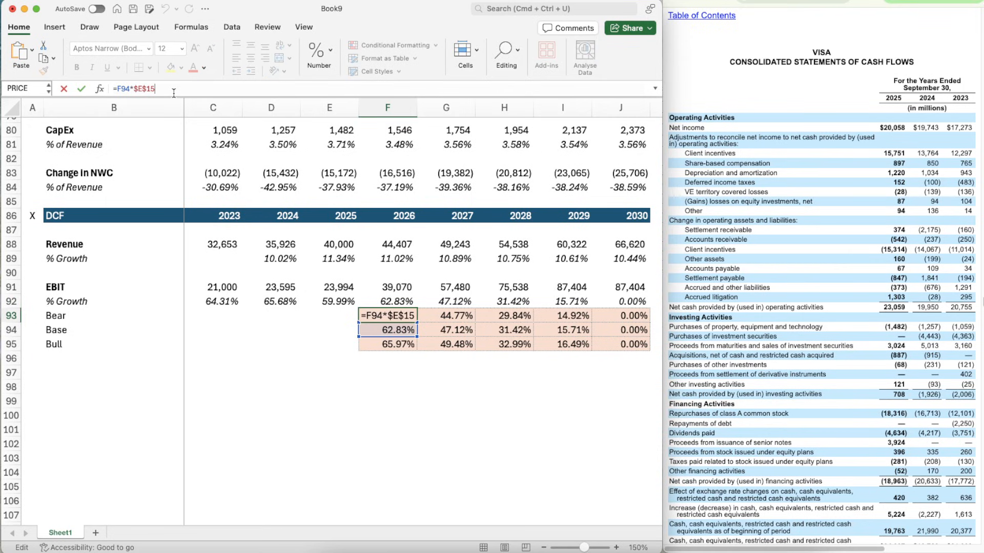
{"action": "key", "text": "ctrl+Return"}
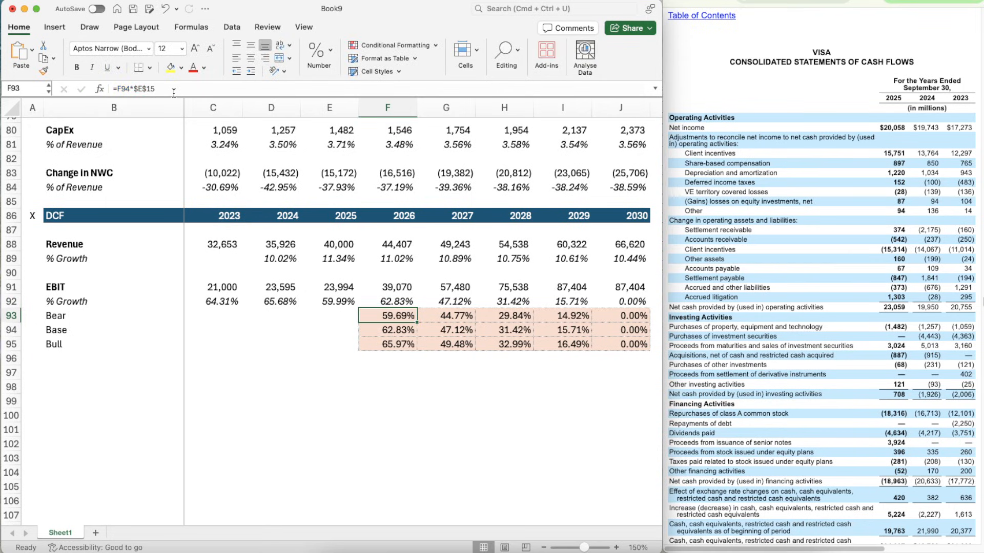
{"action": "key", "text": "super+c"}
{"action": "key", "text": "shift+Right"}
{"action": "key", "text": "shift+Right"}
{"action": "key", "text": "shift+Right"}
{"action": "key", "text": "shift+Right"}
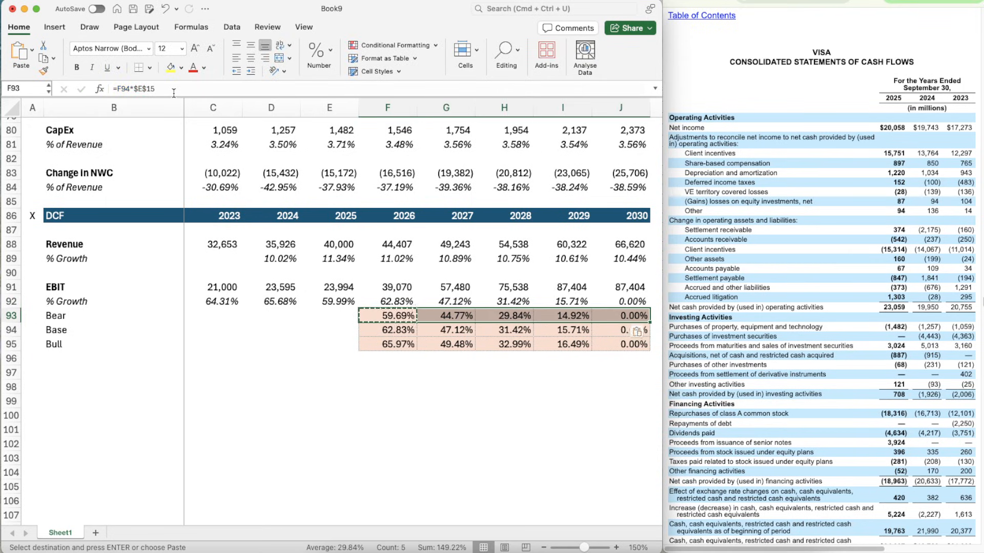
- Copy the OFFSET formula from F92 across the remaining forecast years, G92:J92
{"action": "key", "text": "Up"}
{"action": "key", "text": "Left"}
{"action": "key", "text": "Right"}
{"action": "key", "text": "Up"}
{"action": "key", "text": "Down"}
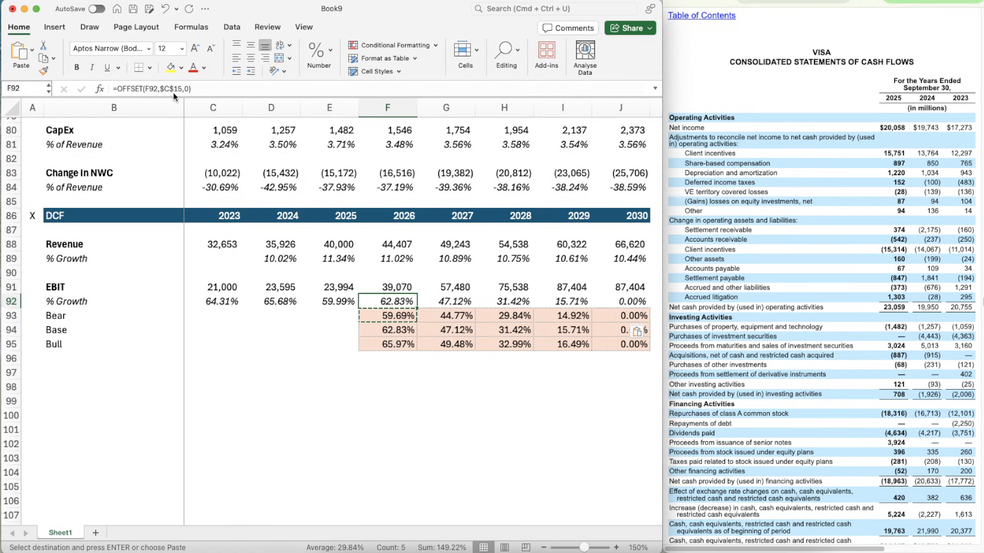
{"action": "key", "text": "super+c"}
{"action": "key", "text": "shift+Right"}
{"action": "key", "text": "shift+Right"}
{"action": "key", "text": "shift+Right"}
{"action": "key", "text": "shift+Right"}
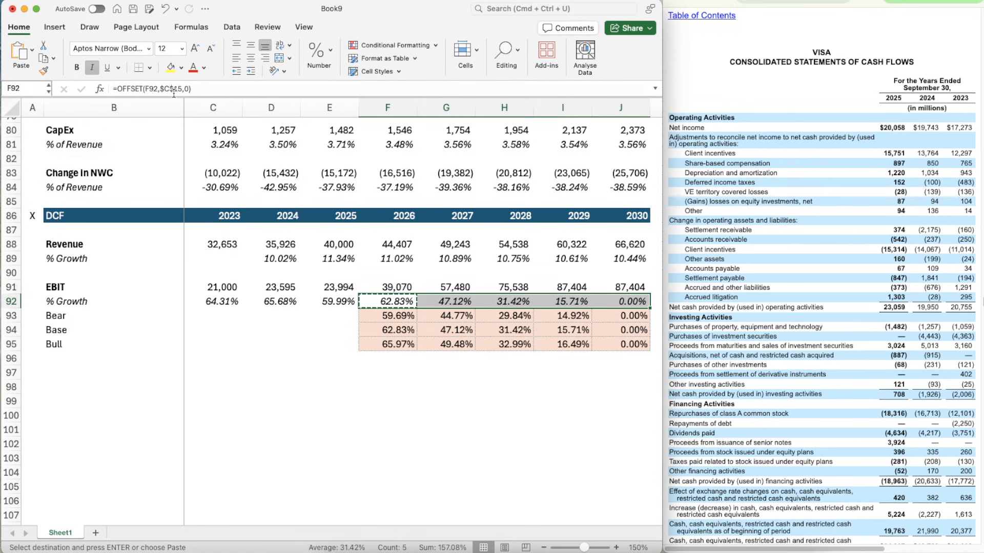
{"action": "key", "text": "super+v"}
- Set the 2030 Base EBIT percentage in J94 to the 63% Base assumption
{"action": "key", "text": "Down"}
{"action": "key", "text": "Down"}
{"action": "key", "text": "Right"}
{"action": "key", "text": "Right"}
{"action": "key", "text": "Right"}
{"action": "key", "text": "Right"}
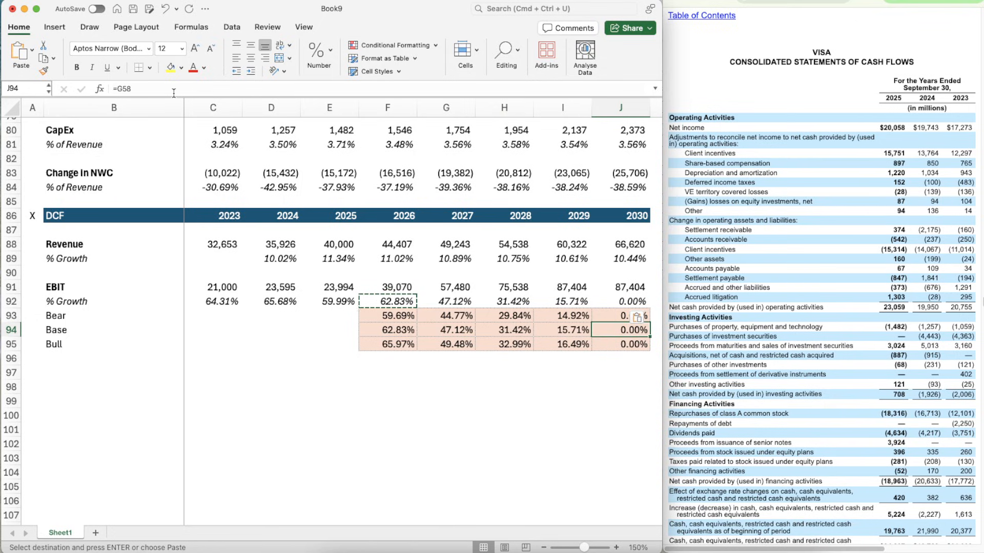
{"action": "type", "text": "=63%"}
{"action": "key", "text": "Return"}
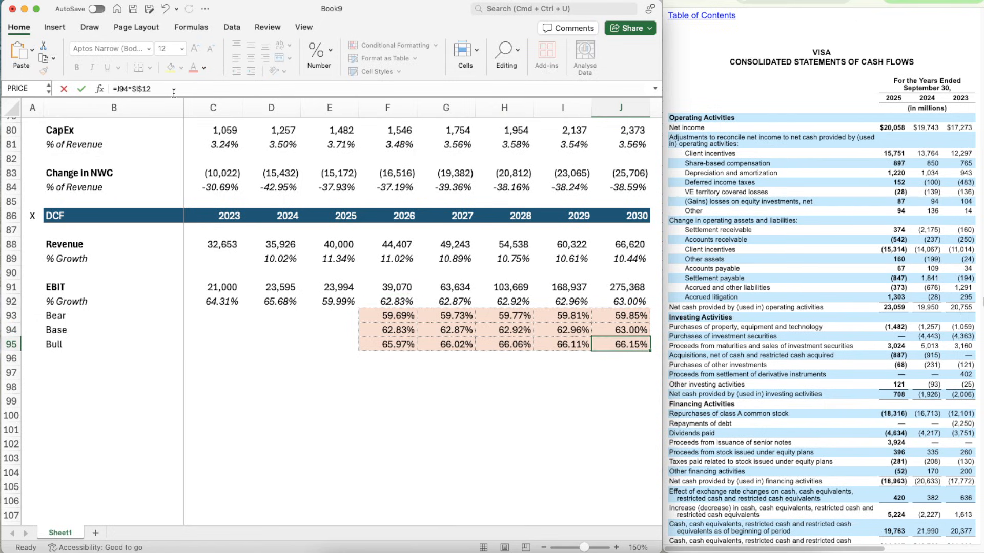
- Change the 2026 Bull formula in F95 to =F94*$I$15
{"action": "key", "text": "Escape"}
{"action": "key", "text": "Left"}
{"action": "key", "text": "Left"}
{"action": "key", "text": "Left"}
{"action": "key", "text": "Left"}
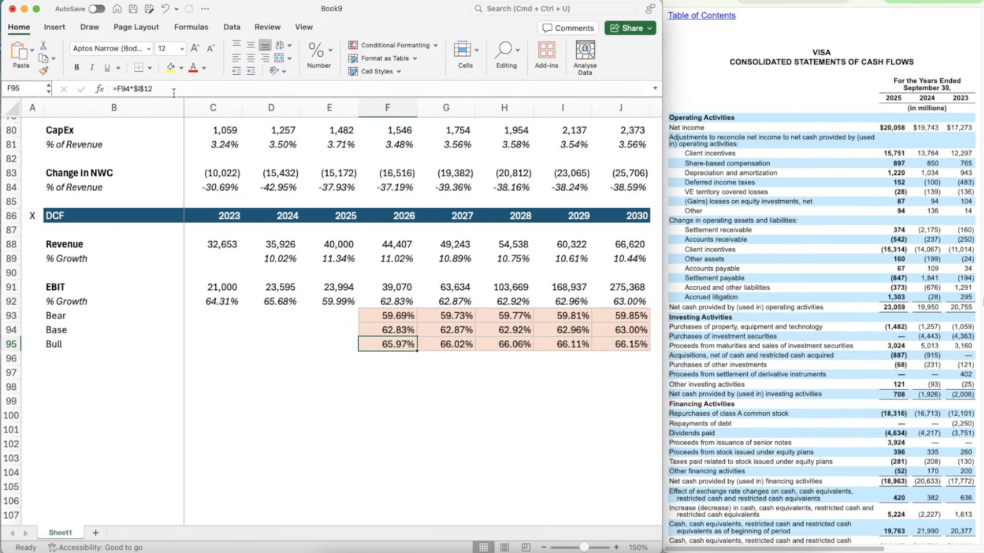
{"action": "left_click", "coordinate": [163, 88]}
{"action": "key", "text": "BackSpace"}
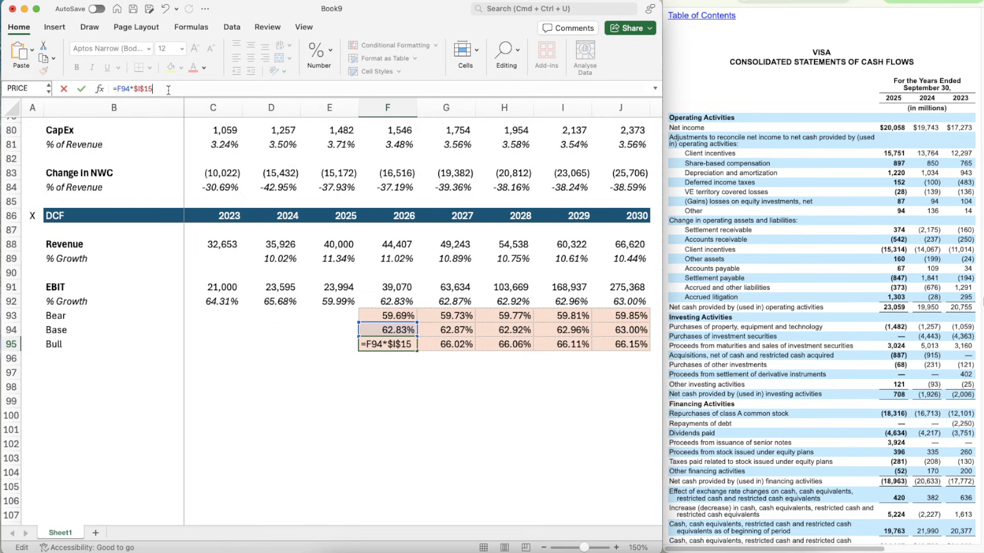
{"action": "key", "text": "ctrl+Return"}
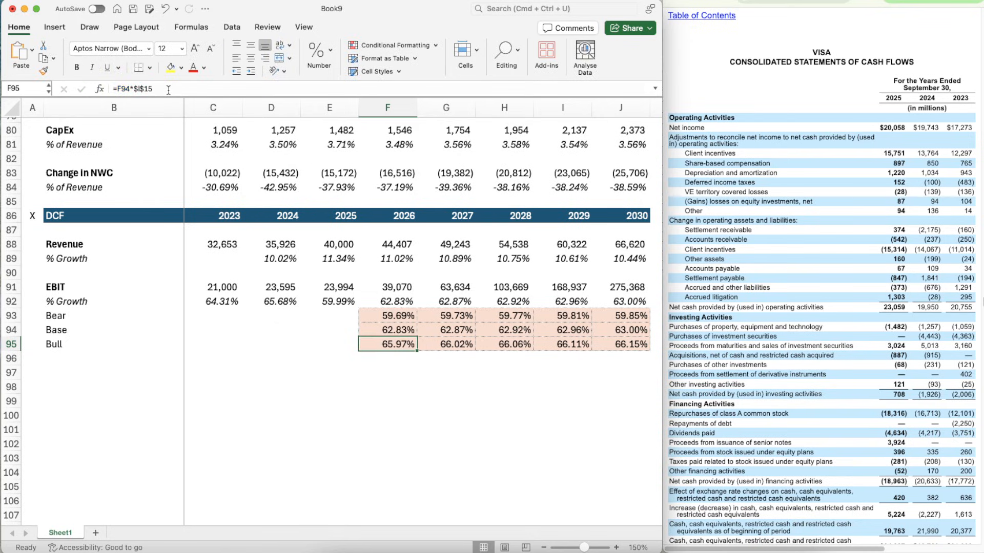
- Copy the Bull formula from F95 across the remaining forecast years, G95:J95
{"action": "key", "text": "ctrl+c"}
{"action": "key", "text": "shift+Right"}
{"action": "key", "text": "shift+Right"}
{"action": "key", "text": "shift+Right"}
{"action": "key", "text": "shift+Right"}
{"action": "key", "text": "ctrl+v"}
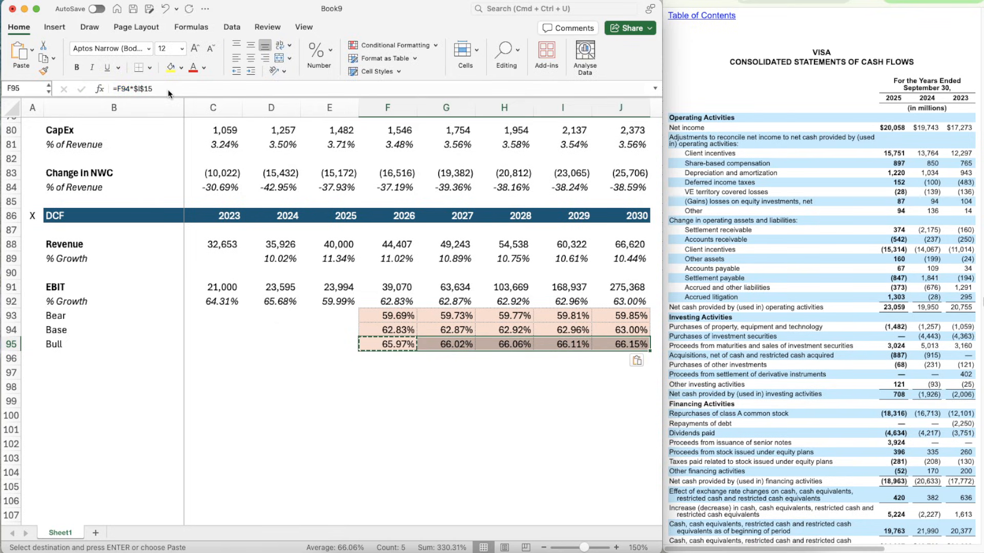
{"action": "key", "text": "Down"}
{"action": "key", "text": "Down"}
{"action": "key", "text": "Left"}
{"action": "key", "text": "Left"}
{"action": "key", "text": "Escape"}
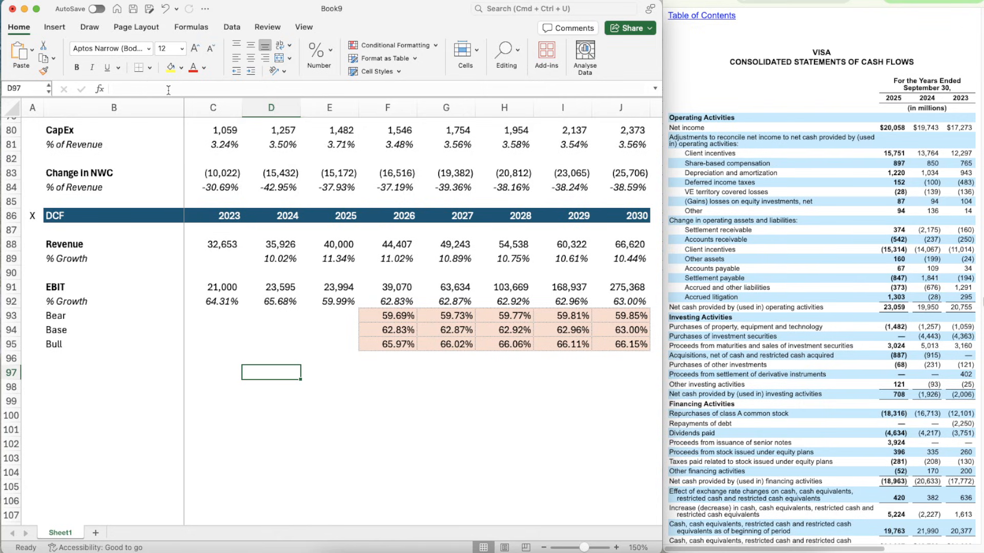
- Examine the historical EBIT formulas in E92, D92 and C91 of the DCF section
{"action": "key", "text": "Right"}
{"action": "key", "text": "Up"}
{"action": "key", "text": "Up"}
{"action": "key", "text": "Up"}
{"action": "key", "text": "Up"}
{"action": "key", "text": "Up"}
{"action": "key", "text": "Up"}
{"action": "key", "text": "Down"}
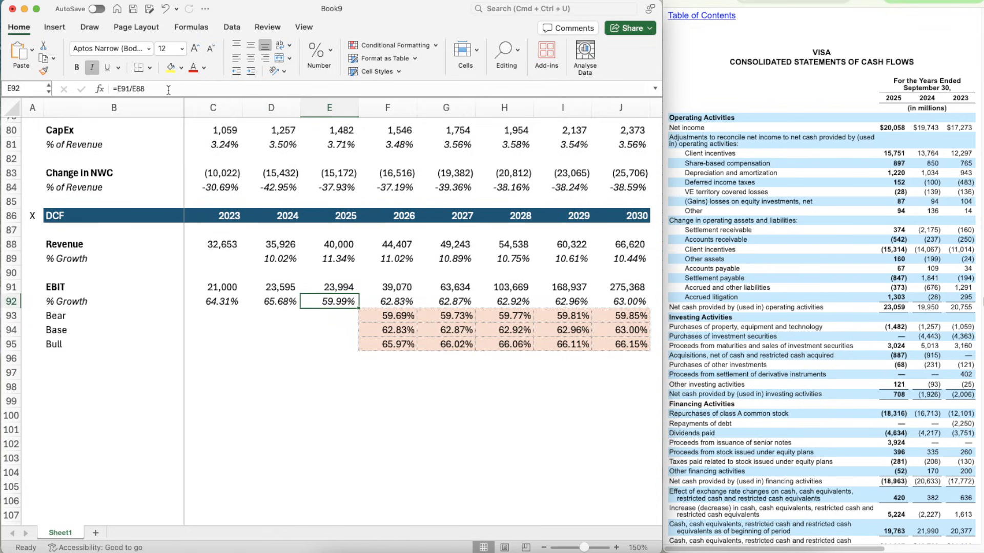
{"action": "key", "text": "Left"}
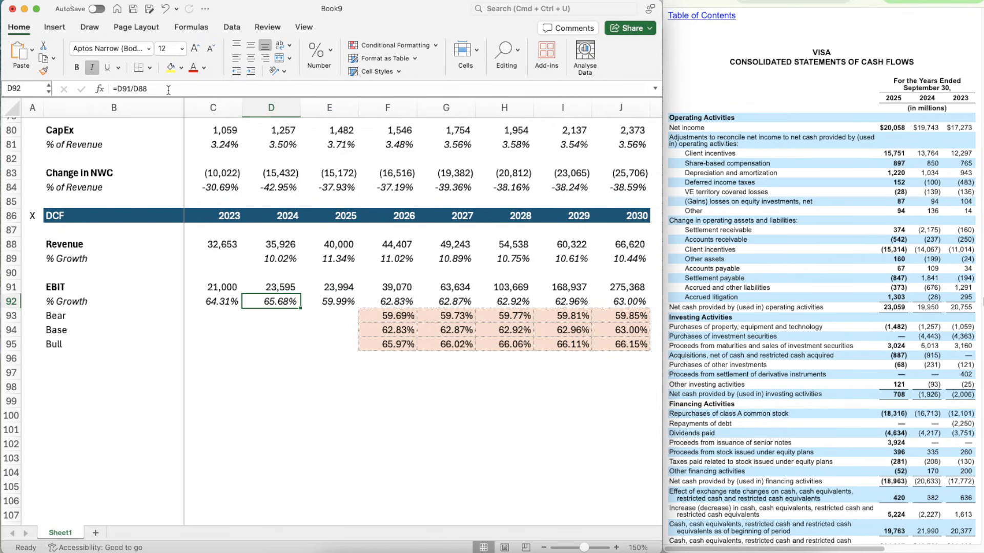
{"action": "key", "text": "Left"}
{"action": "key", "text": "Up"}
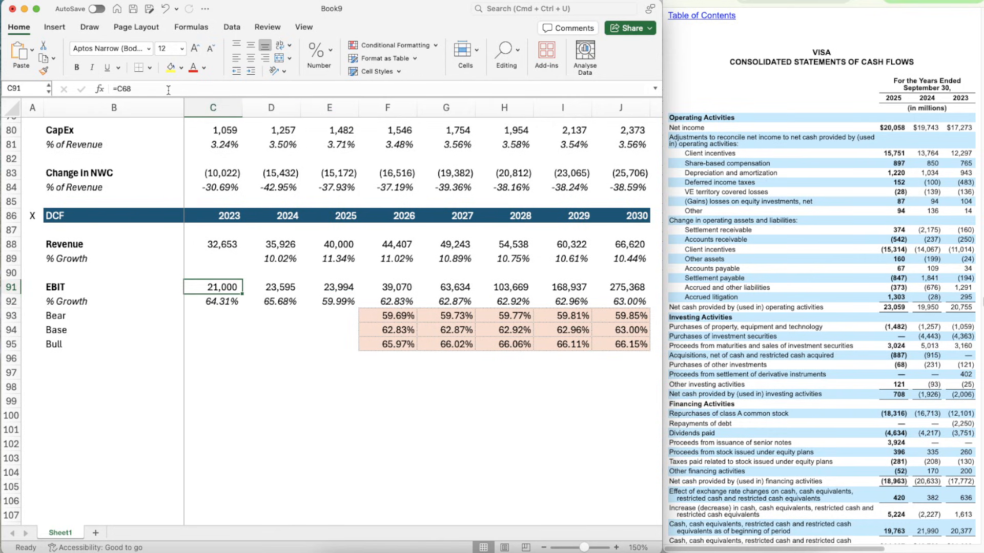
- Check which cells the historical EBIT, EBIT percentage and Revenue formulas in D91, E91, E92 and E88 reference
{"action": "key", "text": "Right"}
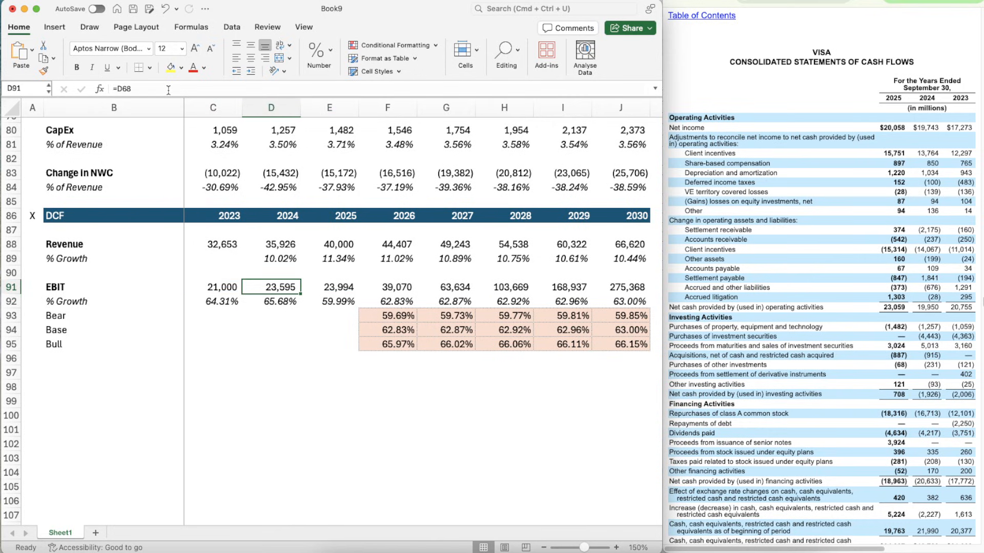
{"action": "key", "text": "Right"}
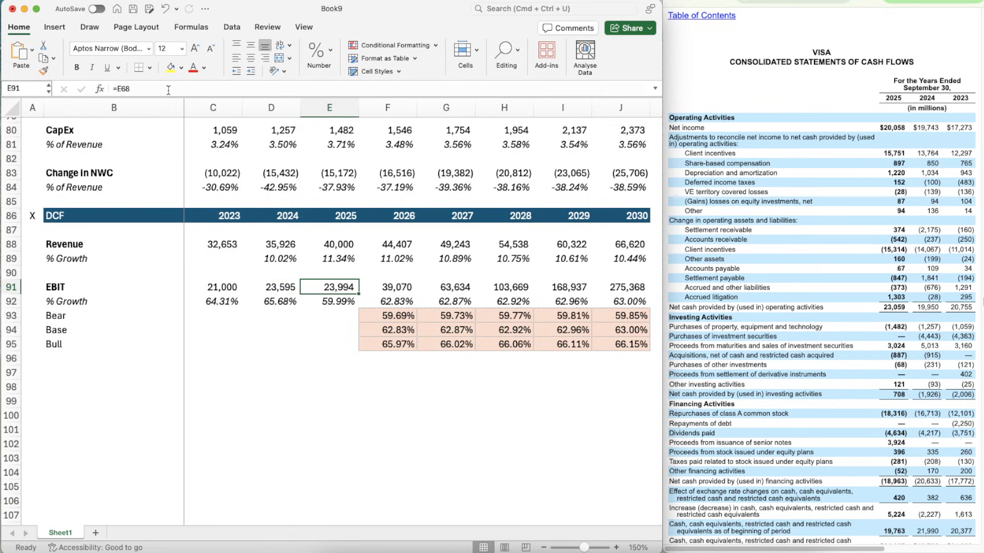
{"action": "key", "text": "Down"}
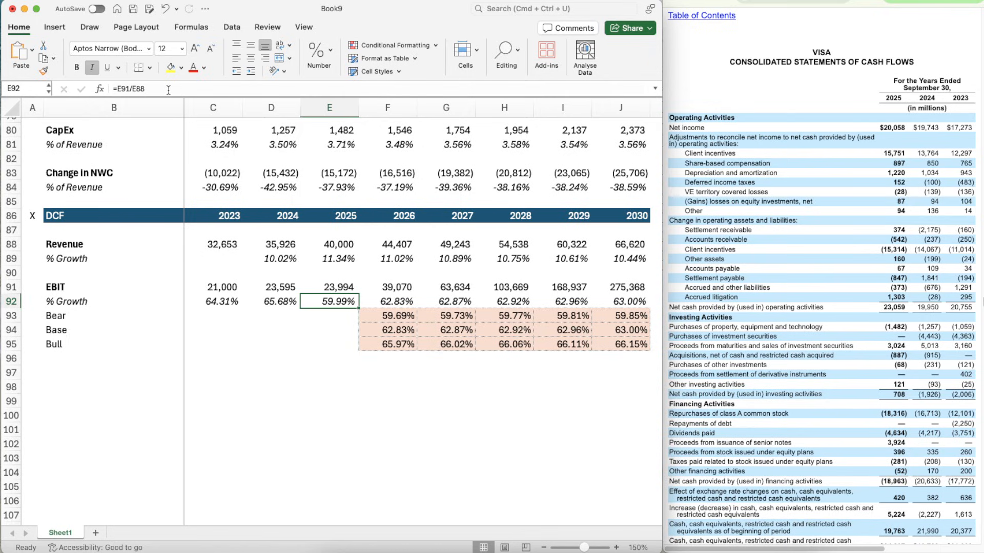
{"action": "key", "text": "Up"}
{"action": "key", "text": "Up"}
{"action": "key", "text": "Up"}
{"action": "key", "text": "Up"}
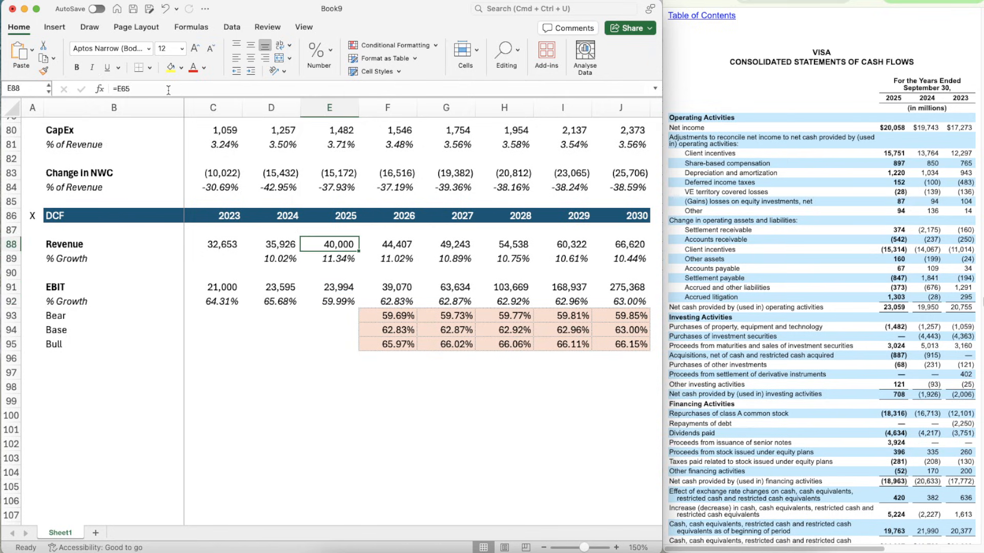
{"action": "key", "text": "Down"}
{"action": "key", "text": "Down"}
{"action": "key", "text": "Down"}
{"action": "key", "text": "Down"}
{"action": "key", "text": "Down"}
{"action": "key", "text": "Down"}
{"action": "key", "text": "Up"}
{"action": "key", "text": "Up"}
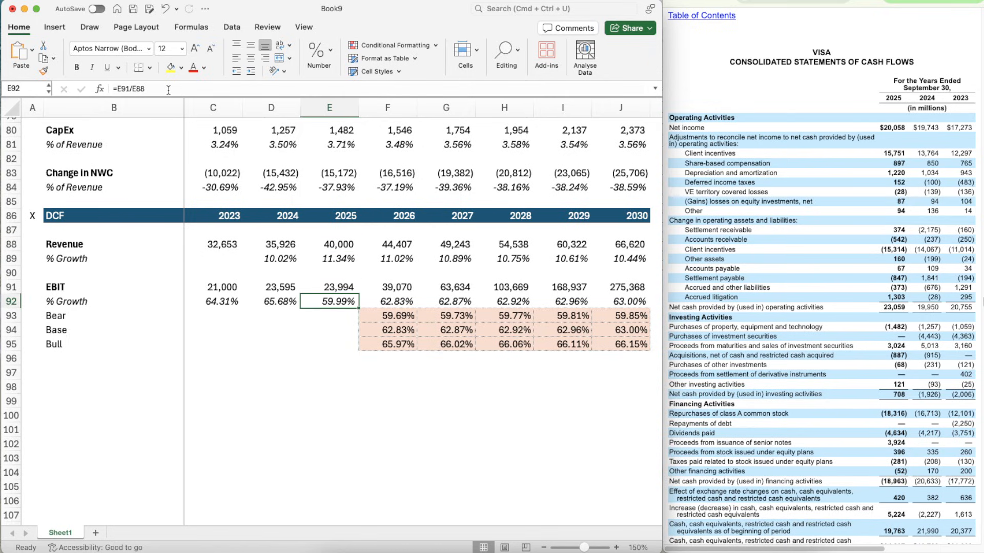
{"action": "key", "text": "Down"}
{"action": "key", "text": "Up"}
{"action": "key", "text": "Left"}
{"action": "key", "text": "Right"}
- Review the operating income and operating expense lines in Visa's consolidated statements of operations in the annual report
{"action": "scroll", "coordinate": [791, 307], "scroll_direction": "up", "scroll_amount": 10}
{"action": "scroll", "coordinate": [791, 307], "scroll_direction": "up", "scroll_amount": 15}
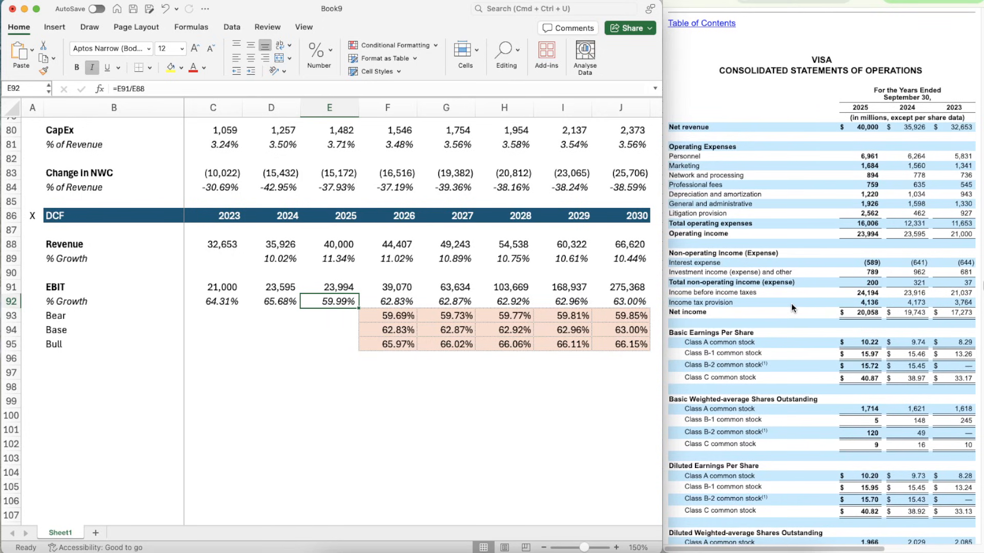
{"action": "scroll", "coordinate": [791, 303], "scroll_direction": "up", "scroll_amount": 5}
{"action": "scroll", "coordinate": [791, 307], "scroll_direction": "down", "scroll_amount": 10}
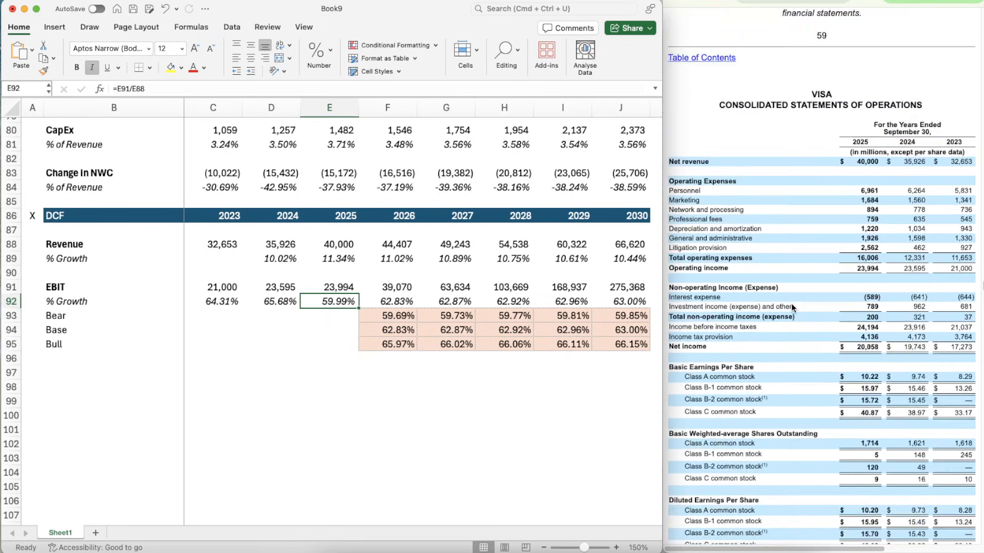
{"action": "scroll", "coordinate": [918, 263], "scroll_direction": "down", "scroll_amount": 15}
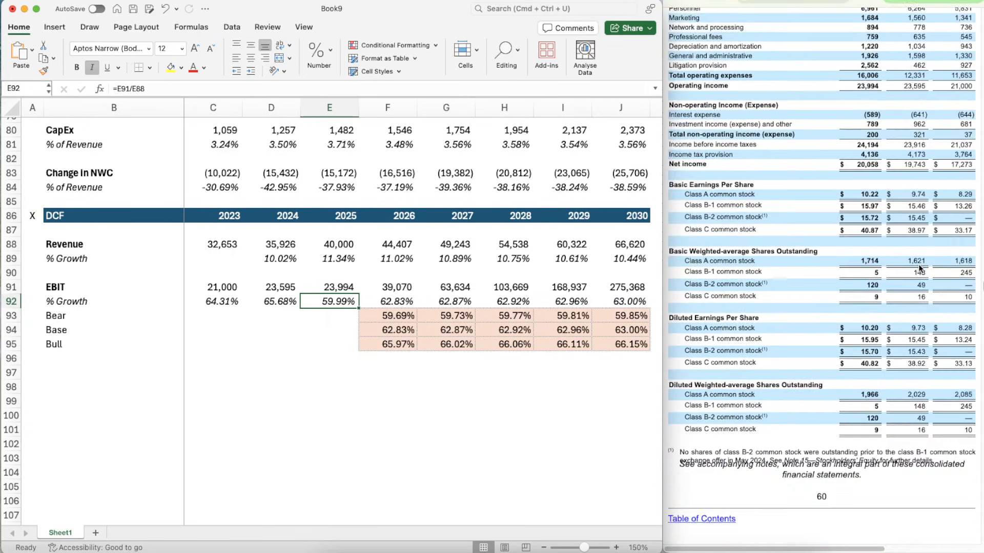
{"action": "scroll", "coordinate": [918, 264], "scroll_direction": "down", "scroll_amount": 15}
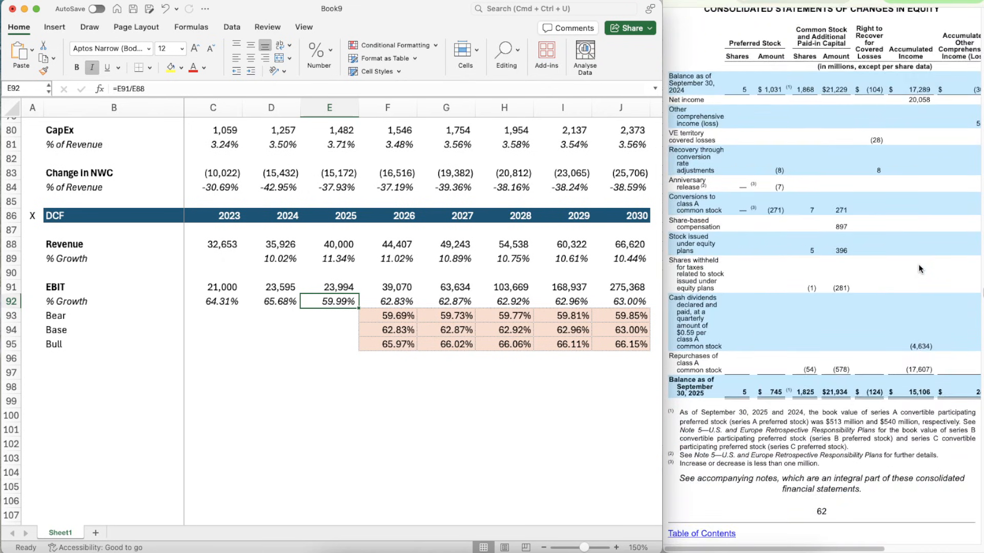
- Read the annual report's net revenue and operating expense discussion for the reasons behind the fiscal 2025 changes
{"action": "scroll", "coordinate": [918, 263], "scroll_direction": "up", "scroll_amount": 20}
{"action": "scroll", "coordinate": [918, 263], "scroll_direction": "up", "scroll_amount": 20}
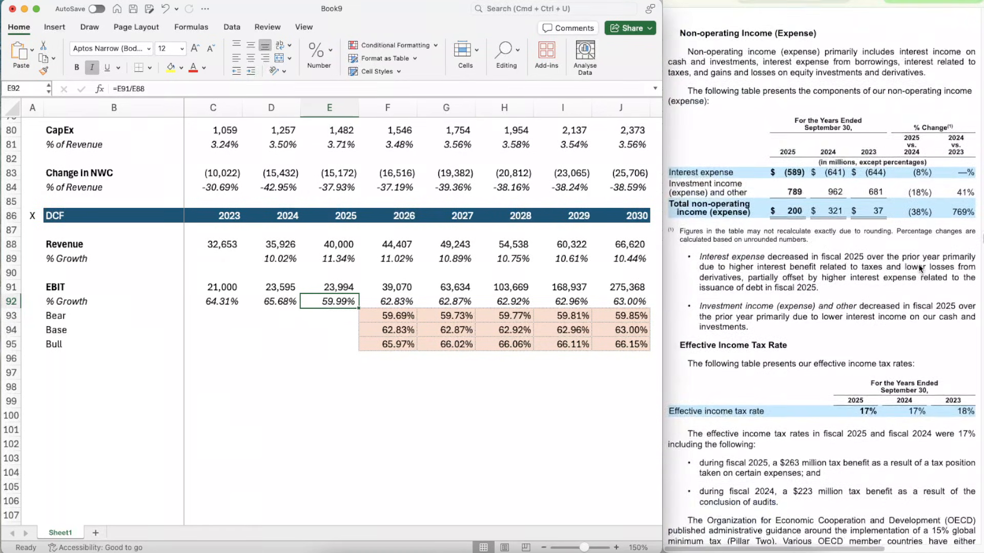
{"action": "scroll", "coordinate": [918, 263], "scroll_direction": "up", "scroll_amount": 10}
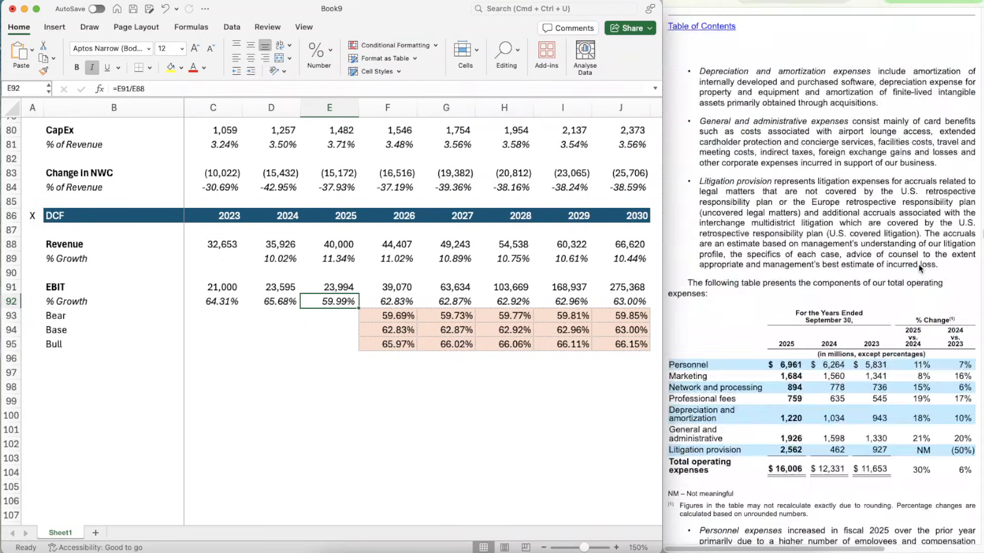
{"action": "scroll", "coordinate": [918, 263], "scroll_direction": "down", "scroll_amount": 8}
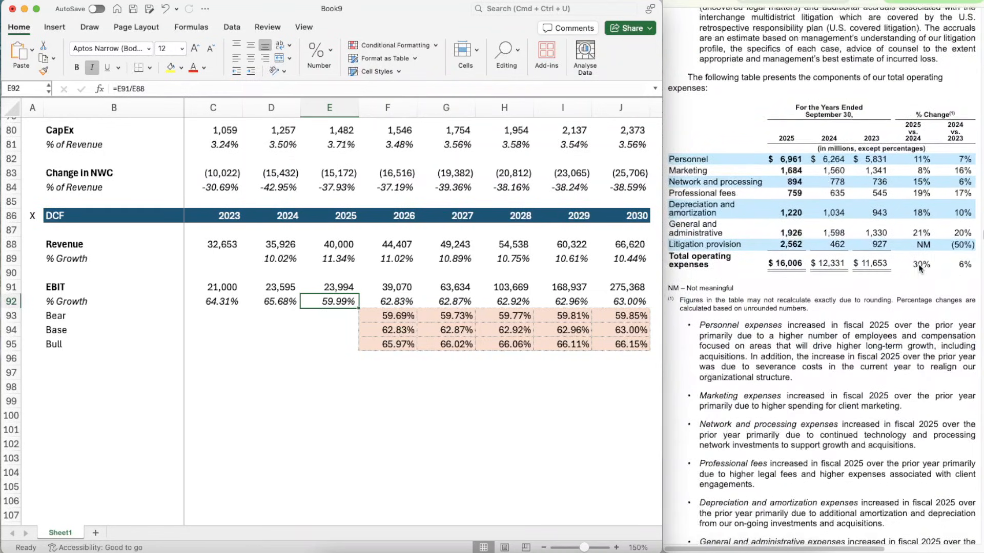
{"action": "scroll", "coordinate": [918, 263], "scroll_direction": "down", "scroll_amount": 5}
{"action": "scroll", "coordinate": [921, 261], "scroll_direction": "up", "scroll_amount": 18}
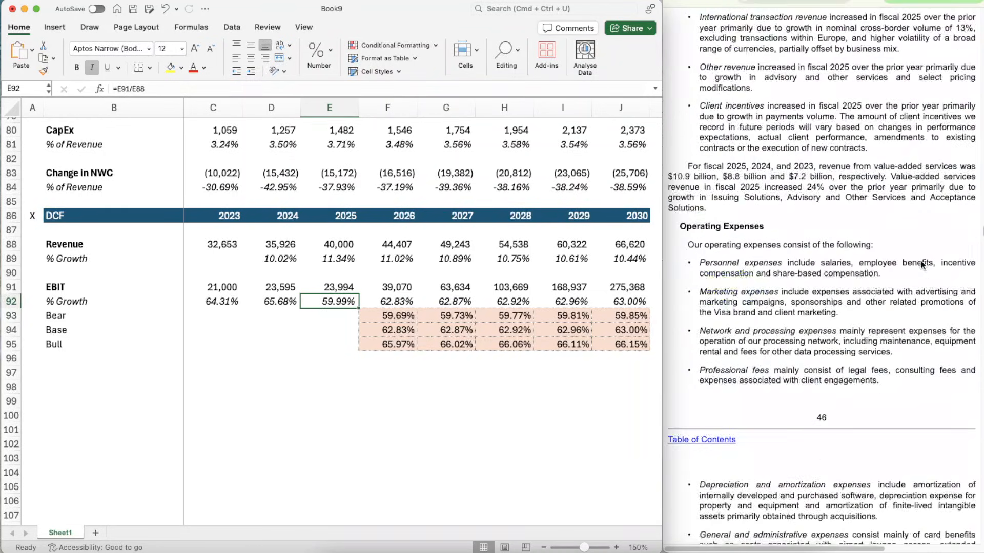
{"action": "scroll", "coordinate": [921, 260], "scroll_direction": "up", "scroll_amount": 15}
{"action": "scroll", "coordinate": [921, 264], "scroll_direction": "down", "scroll_amount": 3}
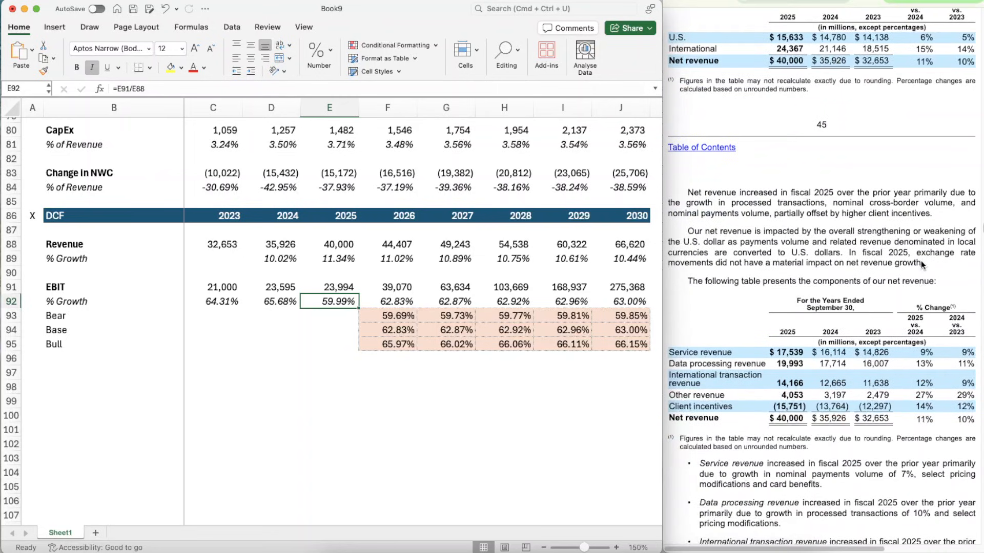
{"action": "scroll", "coordinate": [921, 264], "scroll_direction": "up", "scroll_amount": 4}
{"action": "scroll", "coordinate": [921, 264], "scroll_direction": "down", "scroll_amount": 20}
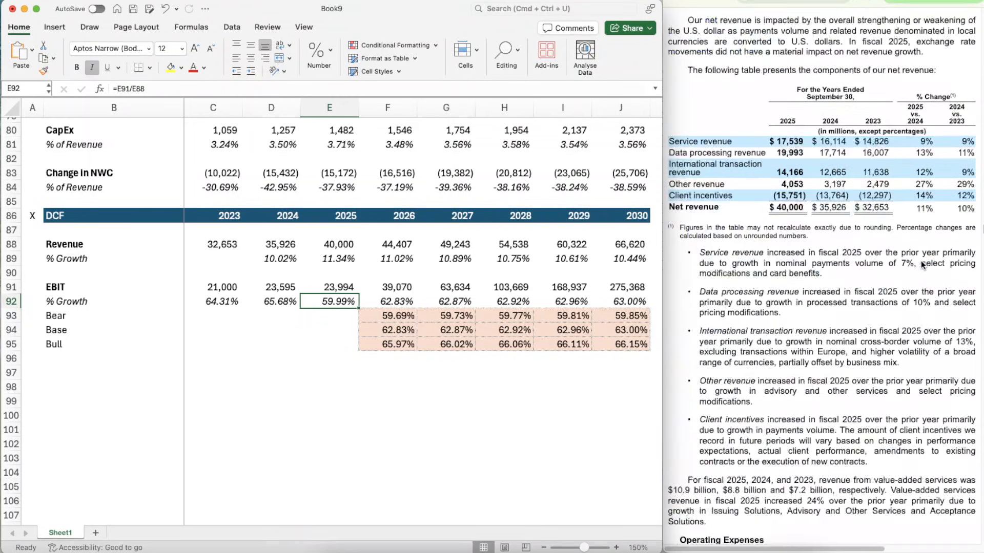
{"action": "scroll", "coordinate": [920, 264], "scroll_direction": "down", "scroll_amount": 18}
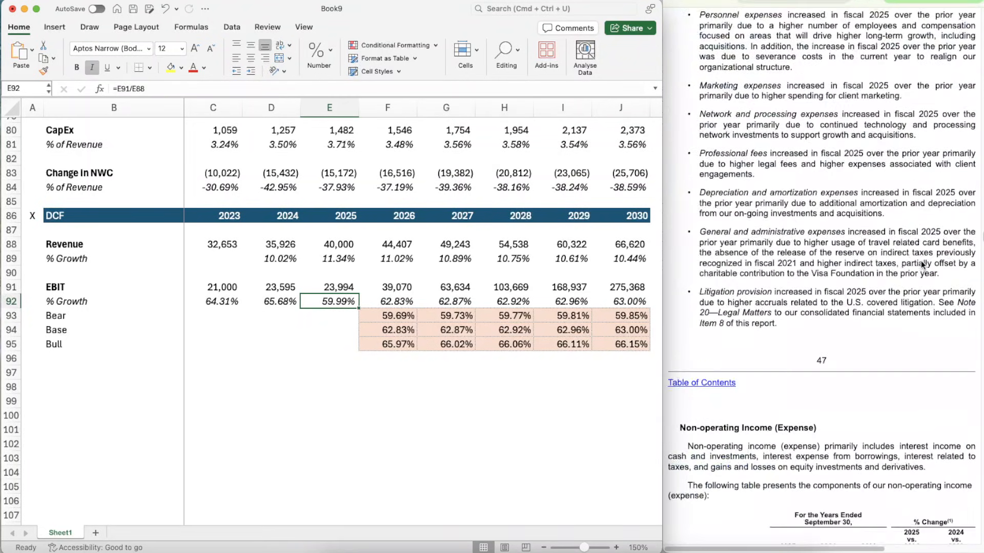
{"action": "scroll", "coordinate": [920, 265], "scroll_direction": "up", "scroll_amount": 10}
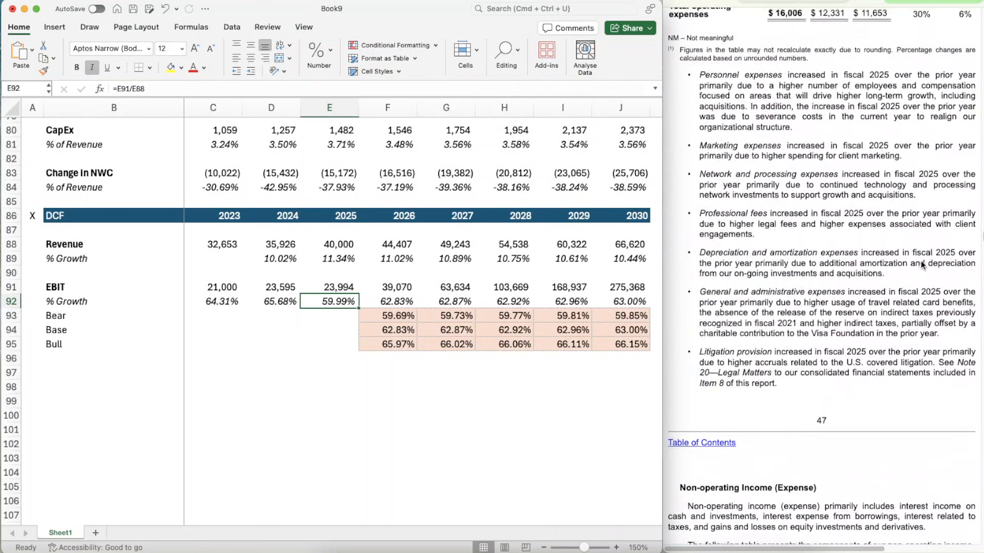
{"action": "scroll", "coordinate": [921, 260], "scroll_direction": "up", "scroll_amount": 1}
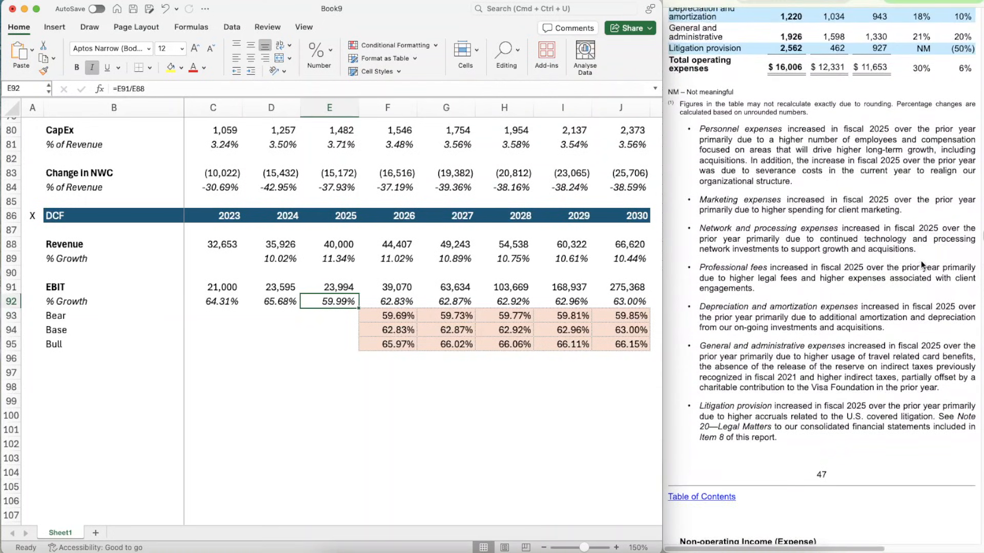
{"action": "scroll", "coordinate": [921, 261], "scroll_direction": "up", "scroll_amount": 1}
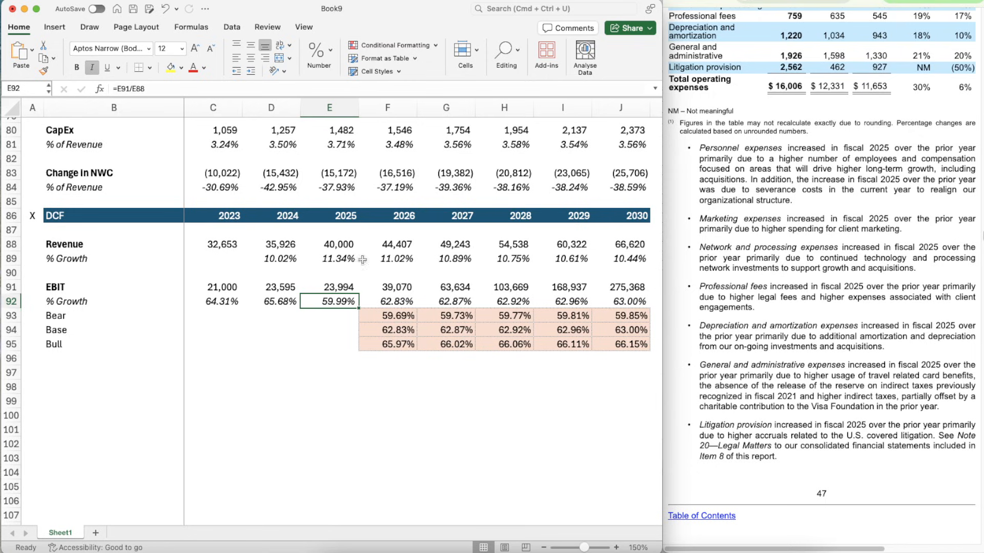
- Add a bold "Taxes" label in B97, below the DCF section's EBIT scenarios
{"action": "scroll", "coordinate": [268, 377], "scroll_direction": "down", "scroll_amount": 2}
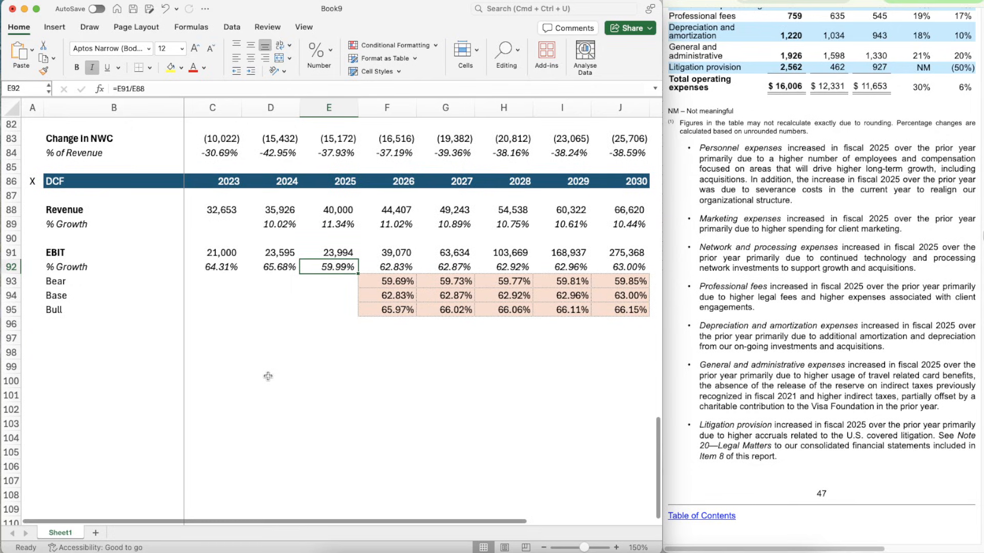
{"action": "left_click", "coordinate": [90, 347]}
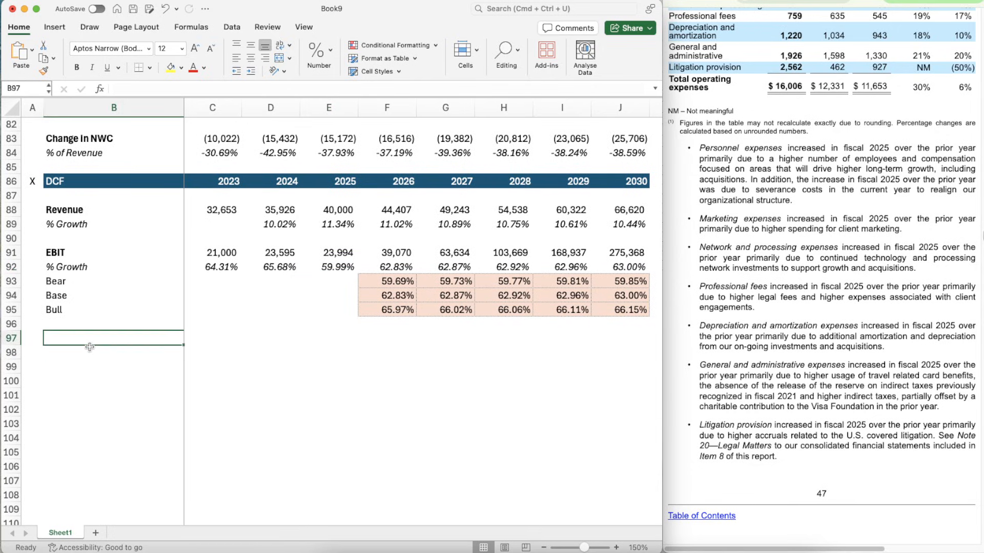
{"action": "type", "text": "Taxes"}
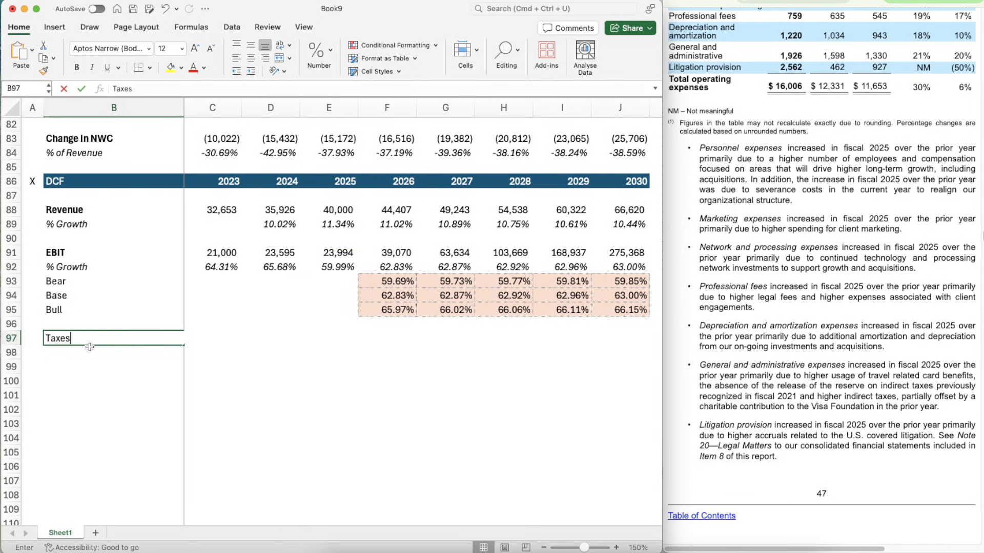
{"action": "key", "text": "Return"}
{"action": "key", "text": "Up"}
{"action": "key", "text": "super+b"}
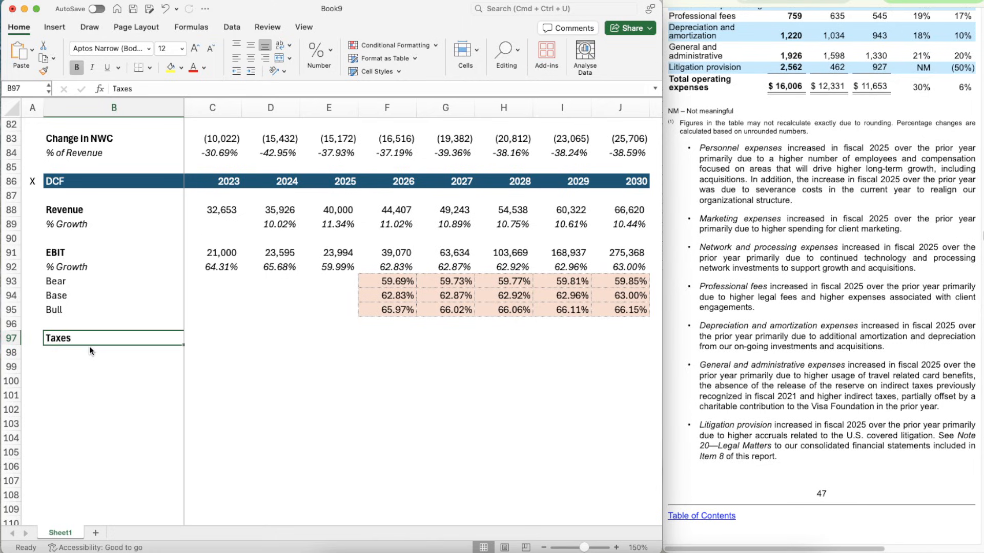
- Enter the label "% of EBIT" in B98 below Taxes and italicize it
{"action": "key", "text": "Down"}
{"action": "key", "text": "Up"}
{"action": "key", "text": "Up"}
{"action": "key", "text": "Down"}
{"action": "key", "text": "Down"}
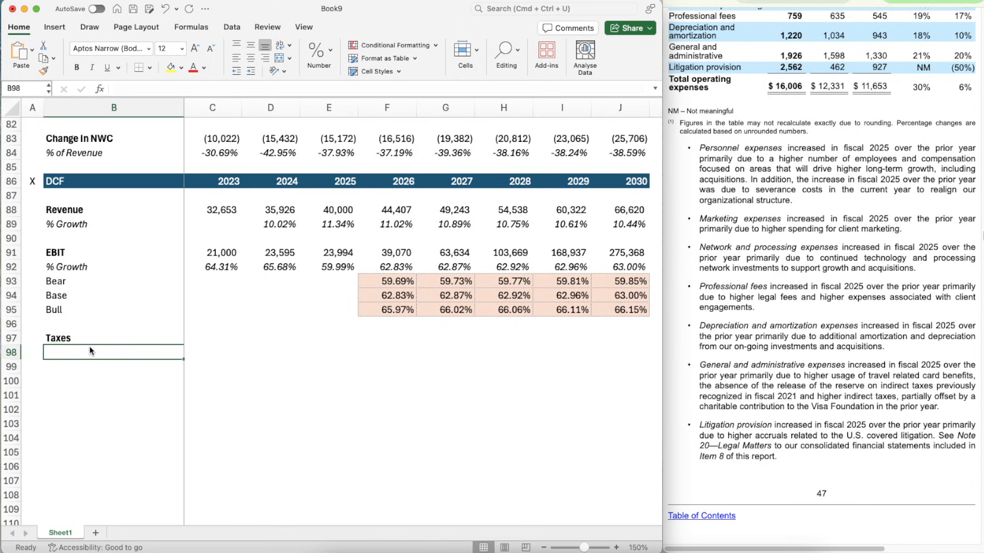
{"action": "type", "text": "=%"}
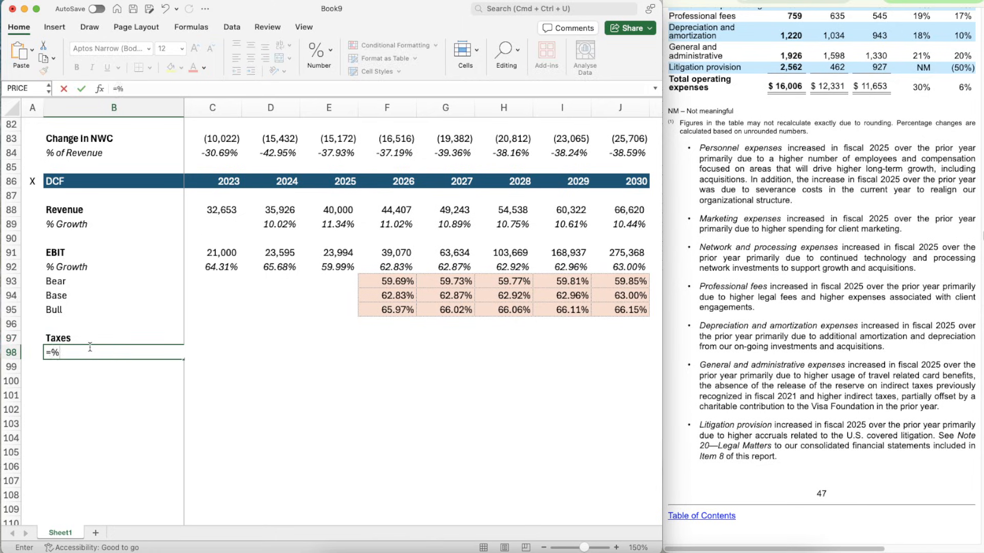
{"action": "type", "text": " of EBIT"}
{"action": "key", "text": "Return"}
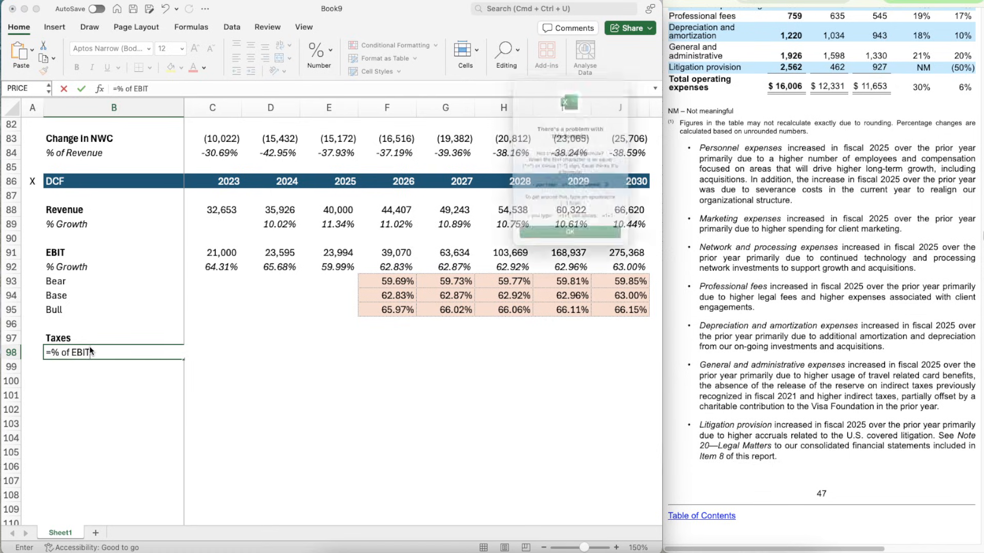
{"action": "key", "text": "Return"}
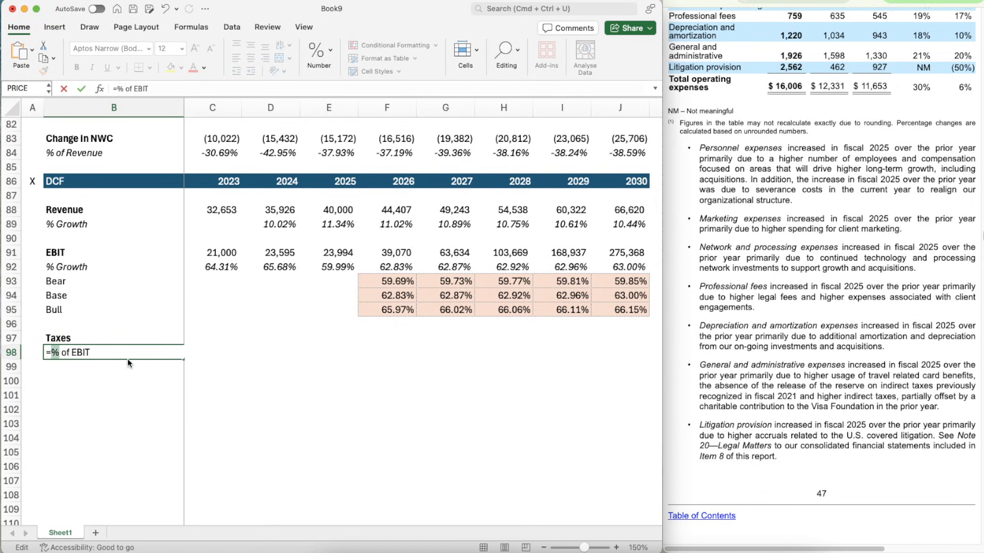
{"action": "left_click", "coordinate": [51, 352]}
{"action": "key", "text": "BackSpace"}
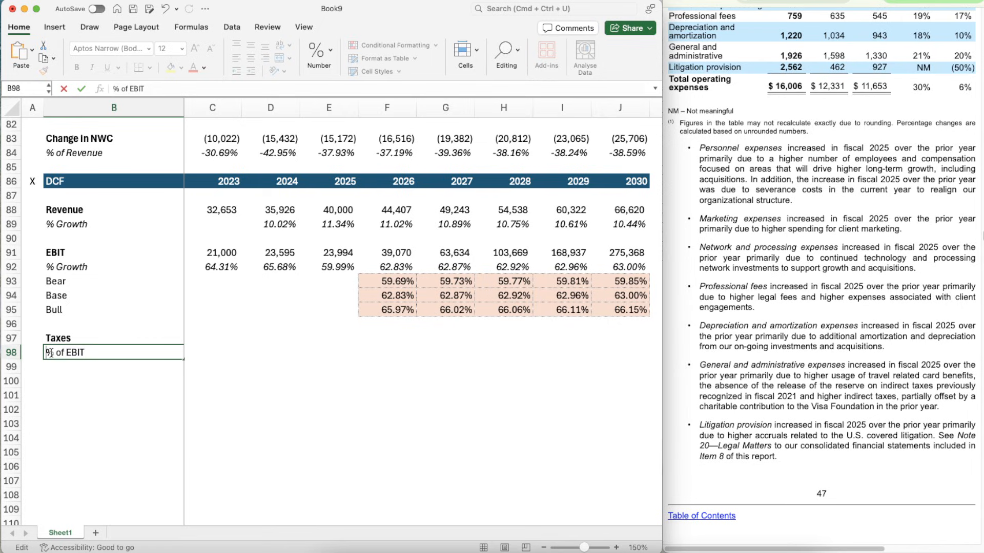
{"action": "key", "text": "Return"}
{"action": "left_click", "coordinate": [51, 352]}
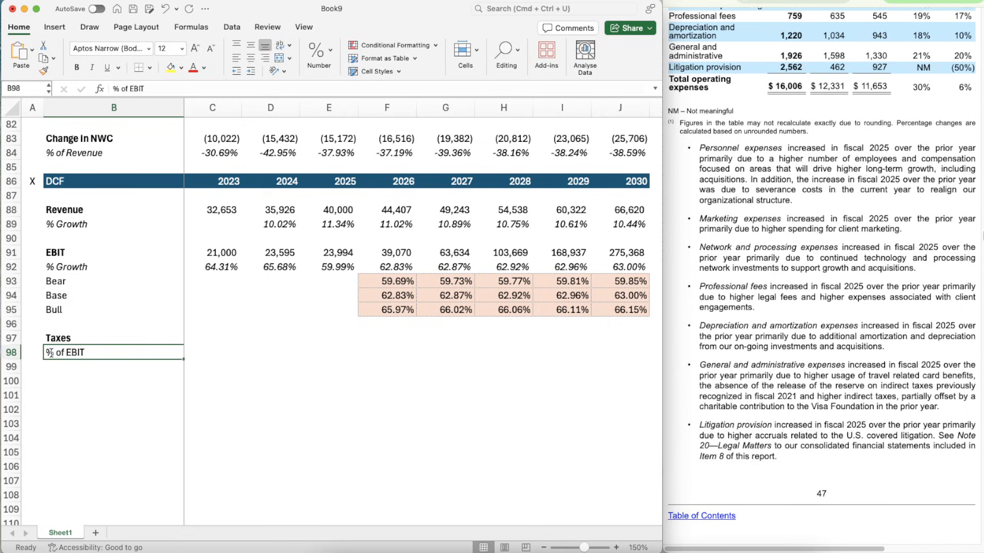
{"action": "key", "text": "super+i"}
- Rename the DCF section's EBIT percentage label in B92 to "% of Revenue"
{"action": "key", "text": "Up"}
{"action": "key", "text": "Up"}
{"action": "key", "text": "Up"}
{"action": "key", "text": "Up"}
{"action": "key", "text": "Up"}
{"action": "key", "text": "Up"}
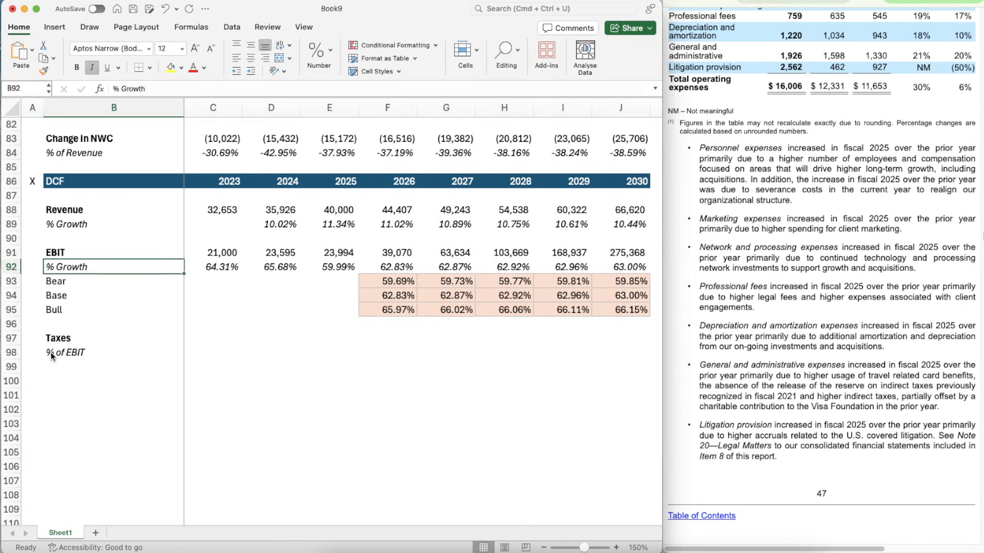
{"action": "type", "text": "% of Revenue"}
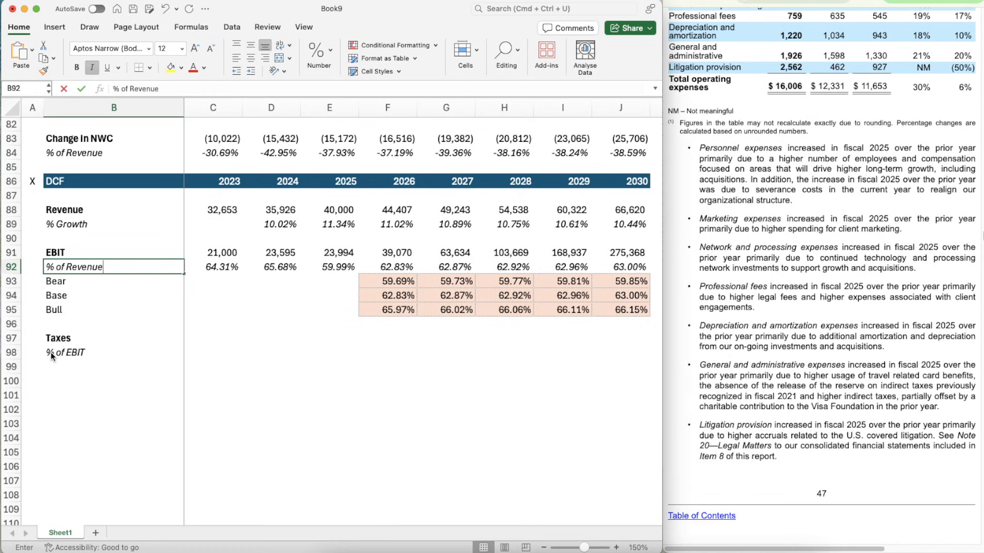
{"action": "key", "text": "Return"}
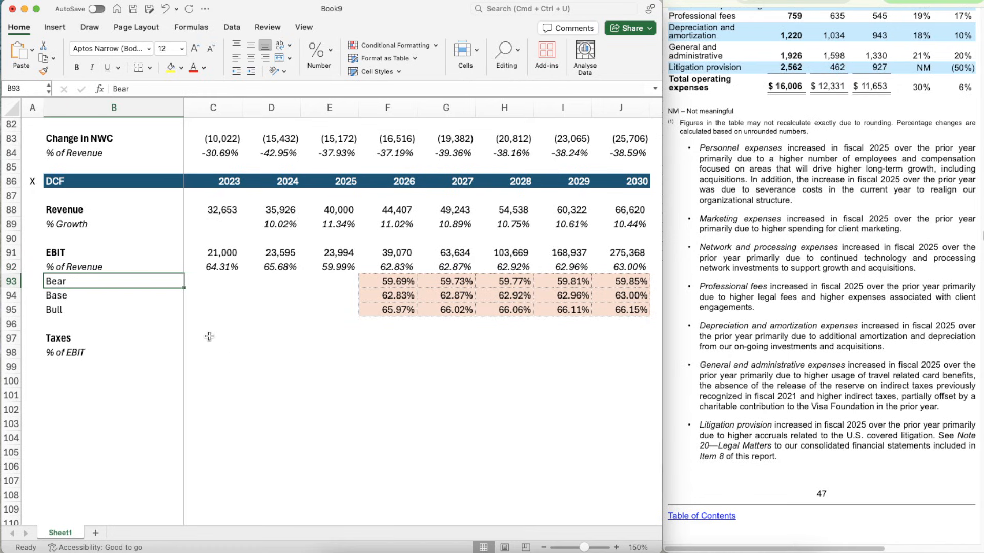
- Link the DCF section's 2023 Taxes in C97 to the 2023 Taxes value in C71
{"action": "left_click", "coordinate": [209, 337]}
{"action": "type", "text": "="}
{"action": "scroll", "coordinate": [232, 241], "scroll_direction": "up", "scroll_amount": 8}
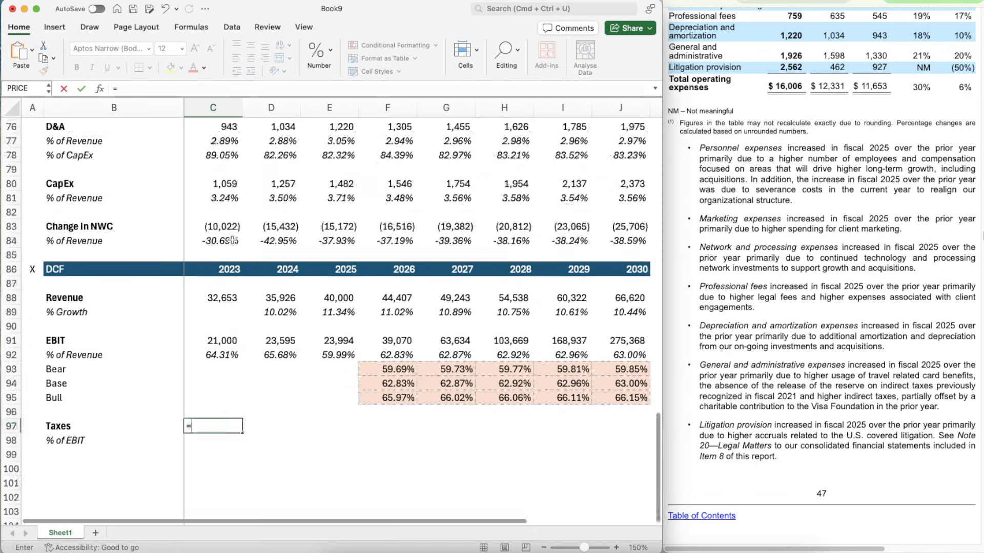
{"action": "scroll", "coordinate": [232, 240], "scroll_direction": "up", "scroll_amount": 1}
{"action": "left_click", "coordinate": [215, 198]}
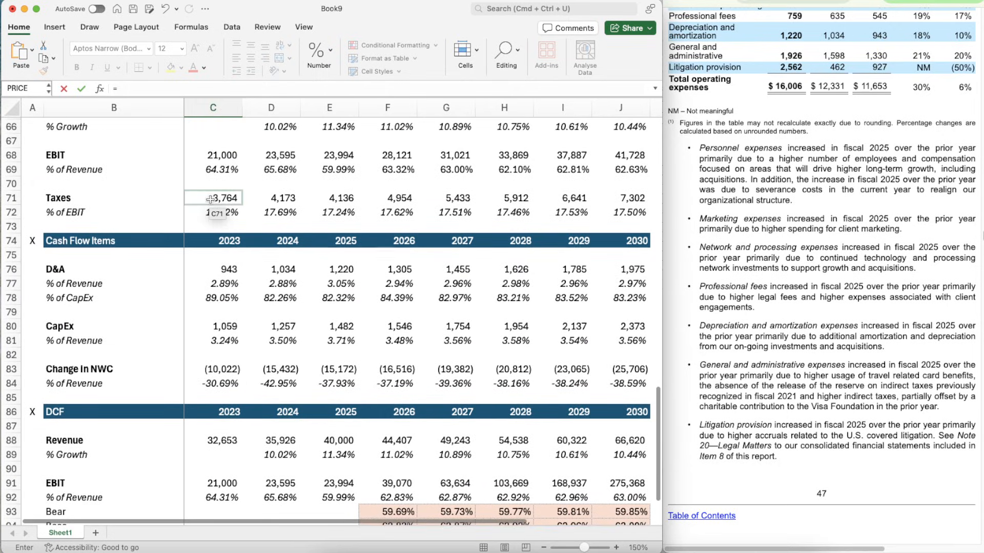
{"action": "key", "text": "Return"}
{"action": "scroll", "coordinate": [268, 390], "scroll_direction": "down", "scroll_amount": 3}
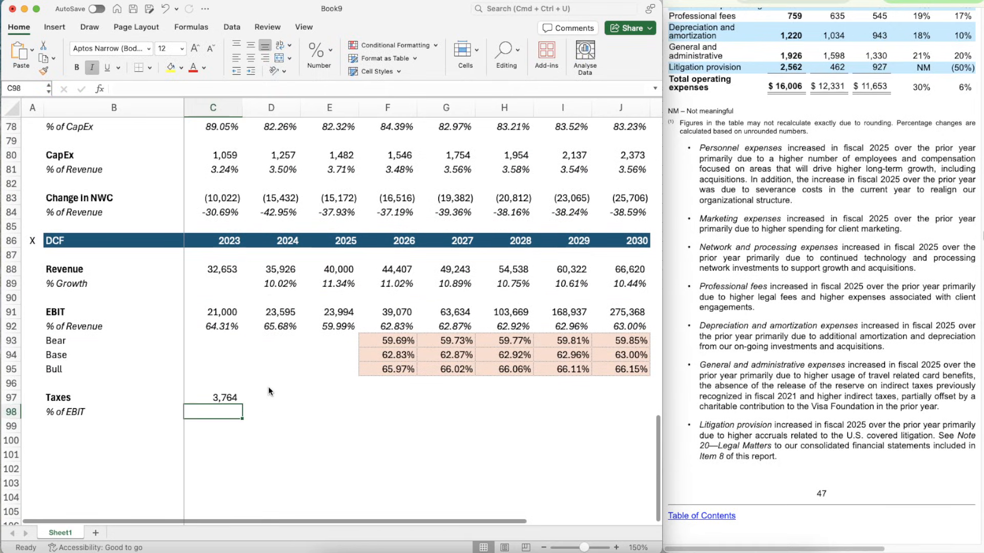
- Calculate the DCF section's 2023 Taxes % of EBIT in C98 as =C97/C91, using the formatting of C92
{"action": "key", "text": "Up"}
{"action": "key", "text": "Up"}
{"action": "key", "text": "Up"}
{"action": "key", "text": "Up"}
{"action": "key", "text": "Up"}
{"action": "key", "text": "Up"}
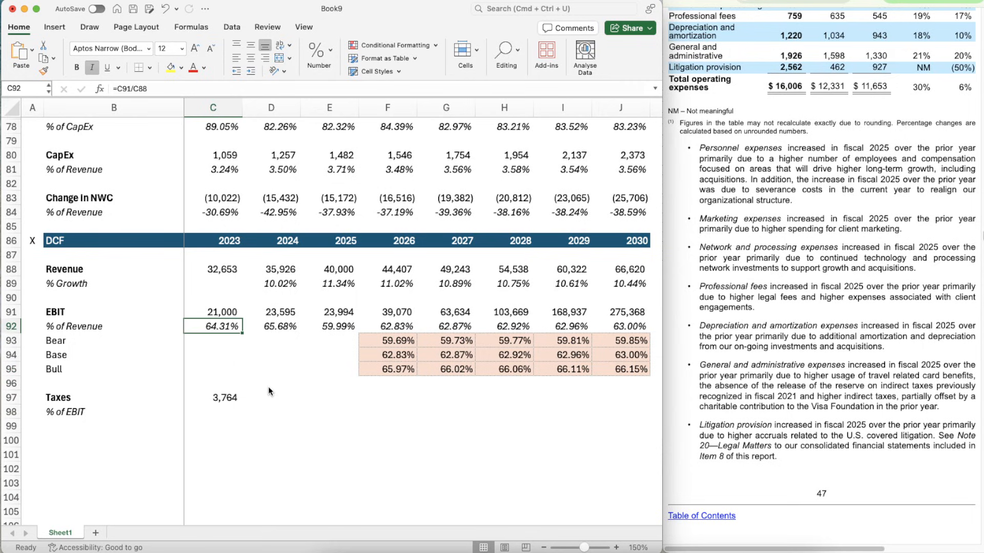
{"action": "key", "text": "super+shift+c"}
{"action": "left_click", "coordinate": [210, 412]}
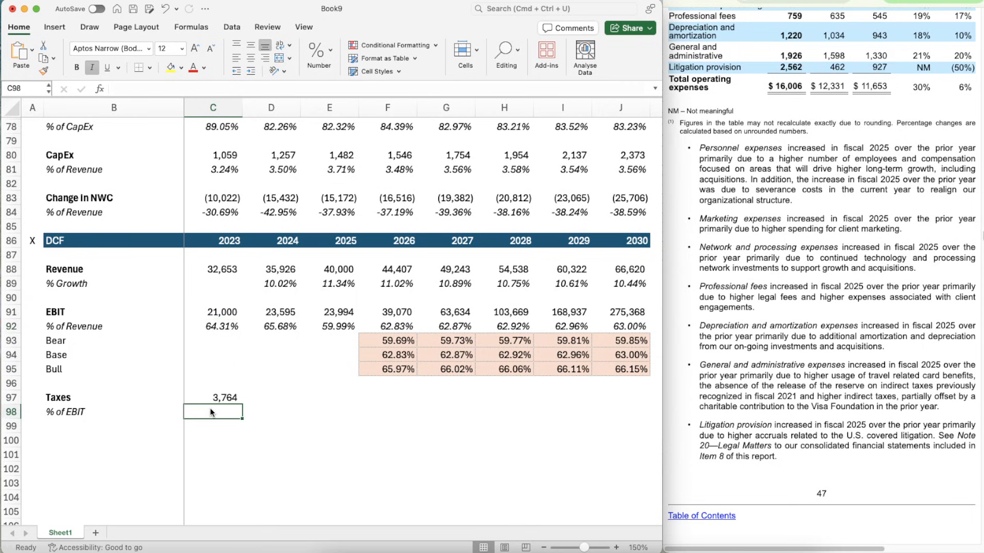
{"action": "type", "text": "="}
{"action": "key", "text": "Up"}
{"action": "type", "text": "/"}
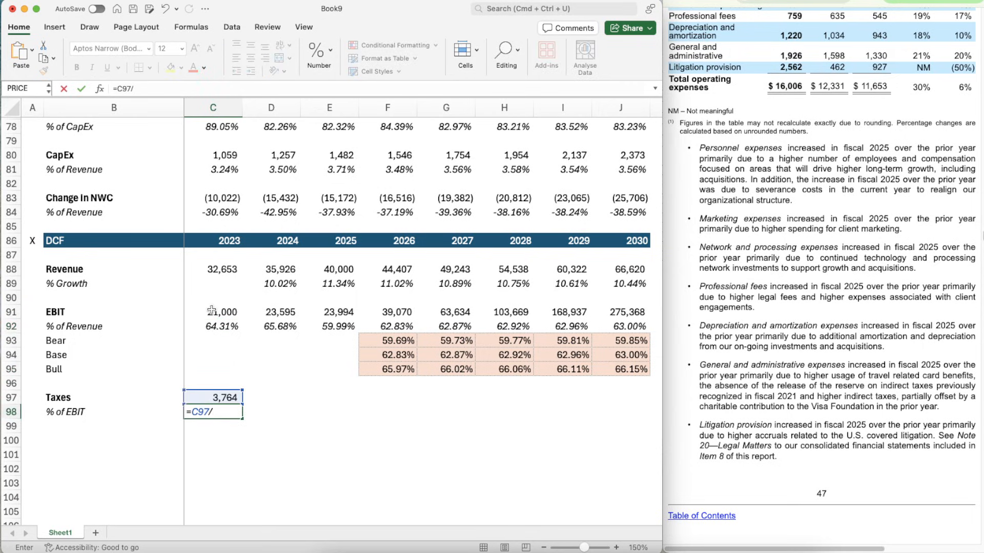
{"action": "left_click", "coordinate": [211, 310]}
{"action": "key", "text": "Return"}
- Copy the DCF section's 2023 Taxes link in C97 across to 2024 and 2025
{"action": "key", "text": "Up"}
{"action": "key", "text": "Up"}
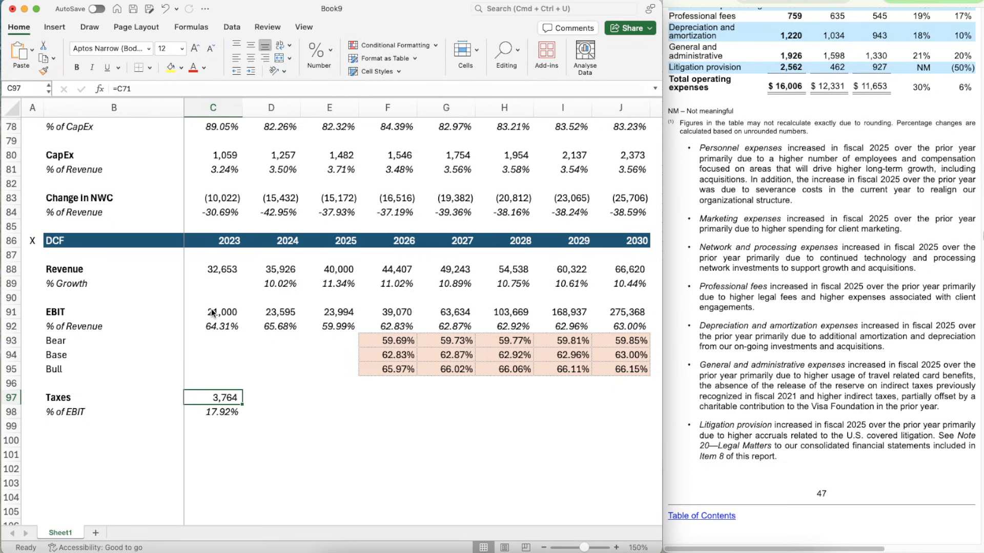
{"action": "key", "text": "super+c"}
{"action": "key", "text": "shift+Right"}
{"action": "key", "text": "shift+Right"}
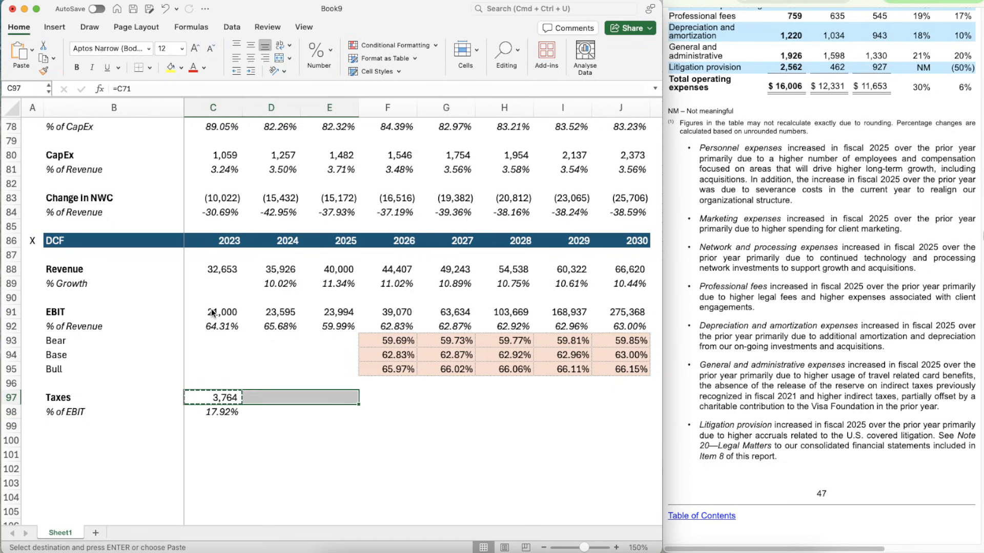
{"action": "key", "text": "super+v"}
- Copy the 2023 % of EBIT formula in C98 across to 2024 and 2025
{"action": "key", "text": "Down"}
{"action": "key", "text": "super+c"}
{"action": "key", "text": "shift+Right"}
{"action": "key", "text": "shift+Right"}
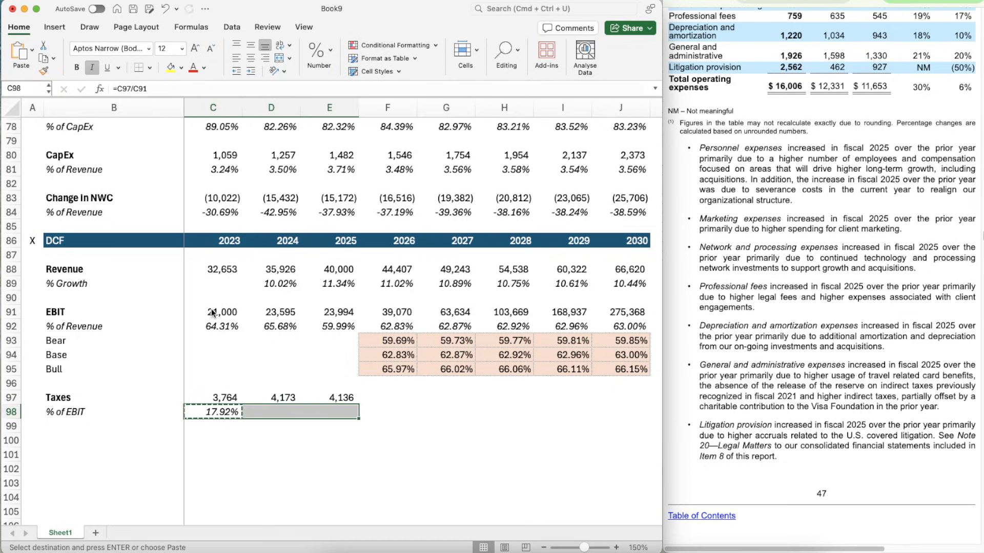
{"action": "key", "text": "super+v"}
- Project the 2026 Taxes % of EBIT in F98 as the average of the 2023–2025 percentages, =AVERAGE(C98:E98)
{"action": "key", "text": "Right"}
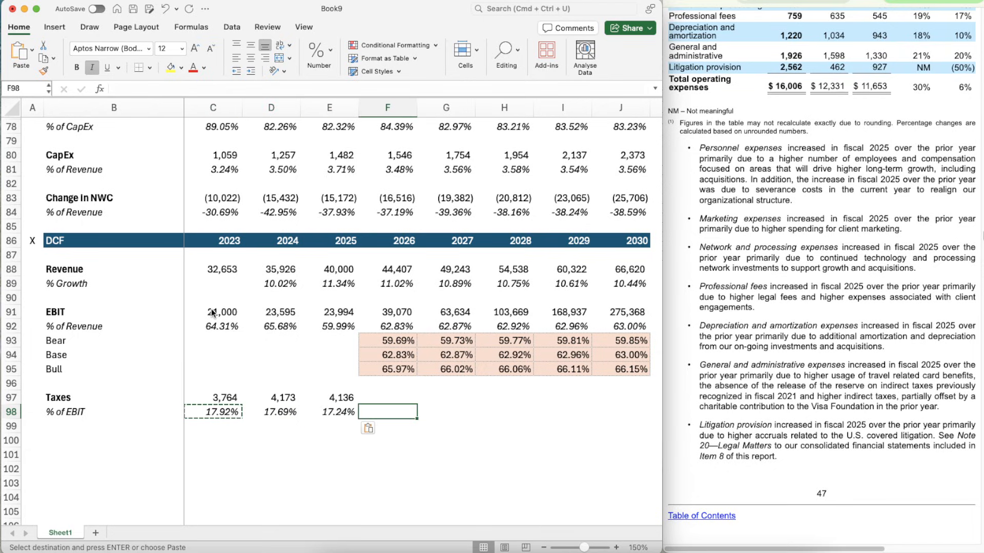
{"action": "type", "text": "=AVERAGE("}
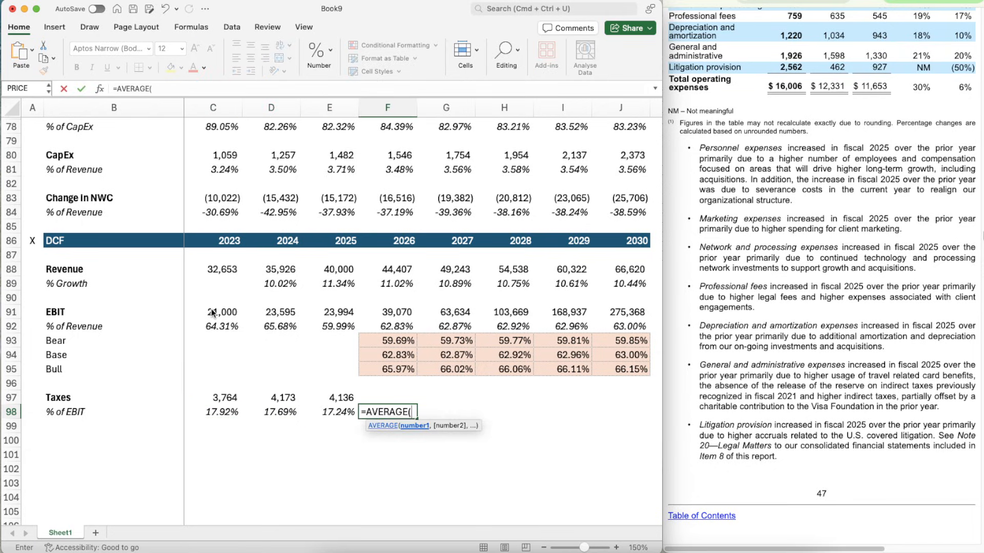
{"action": "key", "text": "shift+Left"}
{"action": "key", "text": "shift+Left"}
{"action": "key", "text": "shift+Left"}
{"action": "key", "text": "Return"}
{"action": "key", "text": "Up"}
- Extend the 2026 % of EBIT average from F98 through 2030 in J98
{"action": "key", "text": "super+c"}
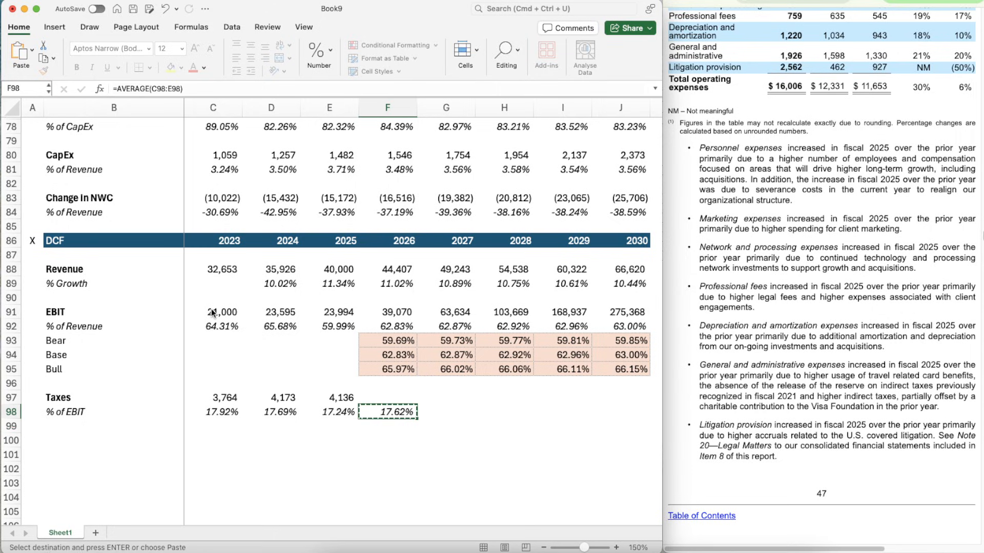
{"action": "key", "text": "shift+Right"}
{"action": "key", "text": "shift+Right"}
{"action": "key", "text": "shift+Right"}
{"action": "key", "text": "shift+Right"}
{"action": "key", "text": "super+v"}
- Calculate the DCF section's 2026 Taxes in F97 as =F91*F98 and match the number formatting of the 2025 Taxes cell
{"action": "key", "text": "Up"}
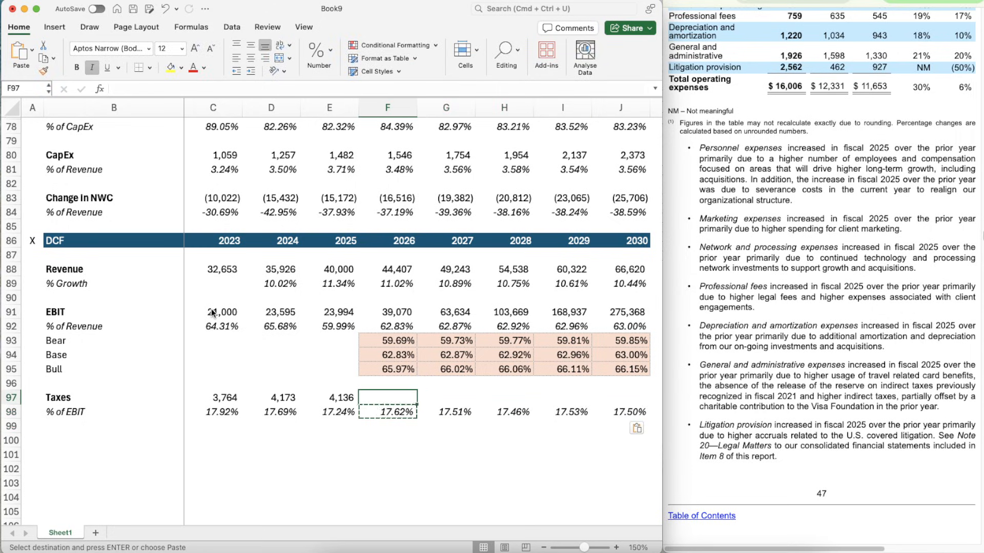
{"action": "type", "text": "="}
{"action": "key", "text": "Up"}
{"action": "key", "text": "Up"}
{"action": "key", "text": "Up"}
{"action": "key", "text": "Up"}
{"action": "key", "text": "Up"}
{"action": "key", "text": "Up"}
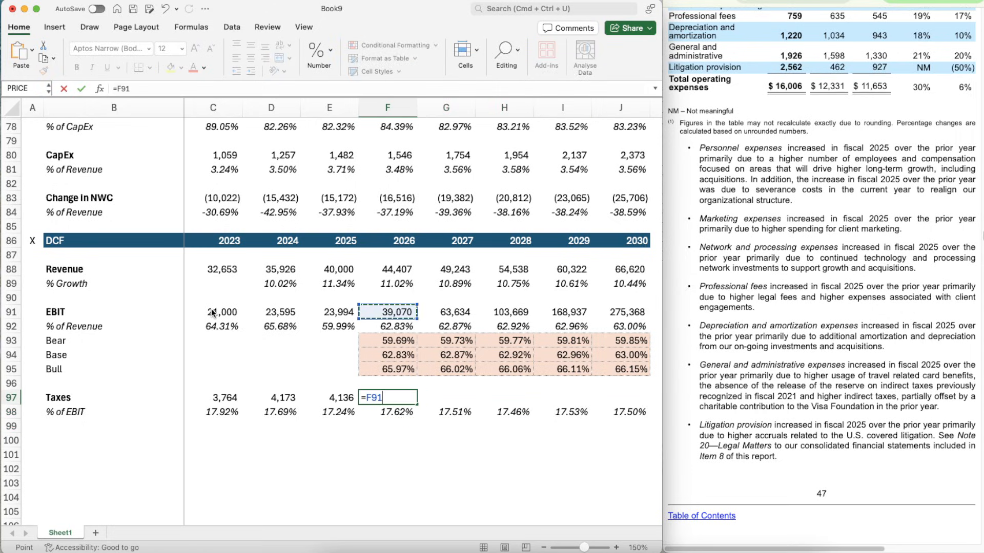
{"action": "type", "text": "("}
{"action": "key", "text": "Down"}
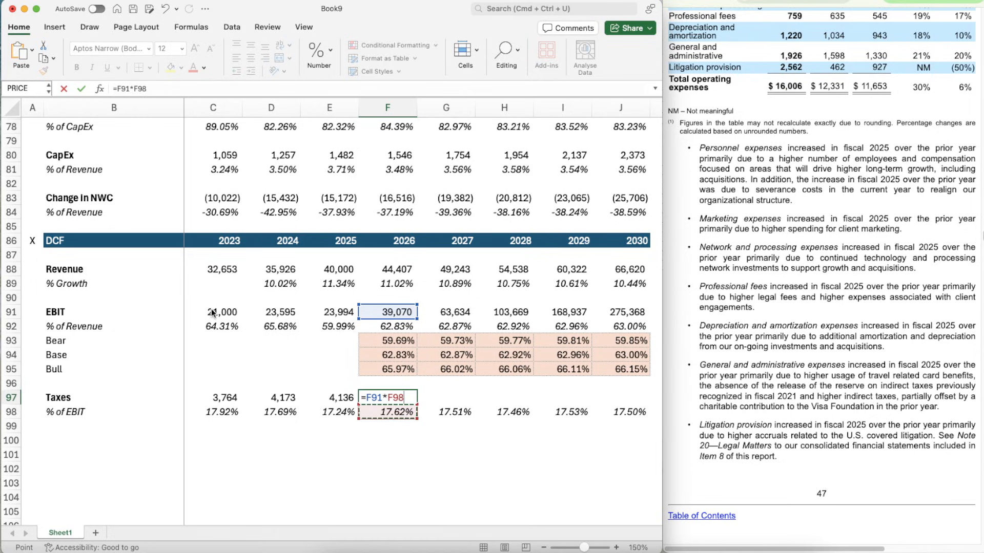
{"action": "key", "text": "Return"}
{"action": "key", "text": "Up"}
{"action": "key", "text": "Left"}
{"action": "key", "text": "super+shift+c"}
{"action": "key", "text": "Right"}
{"action": "key", "text": "super+shift+v"}
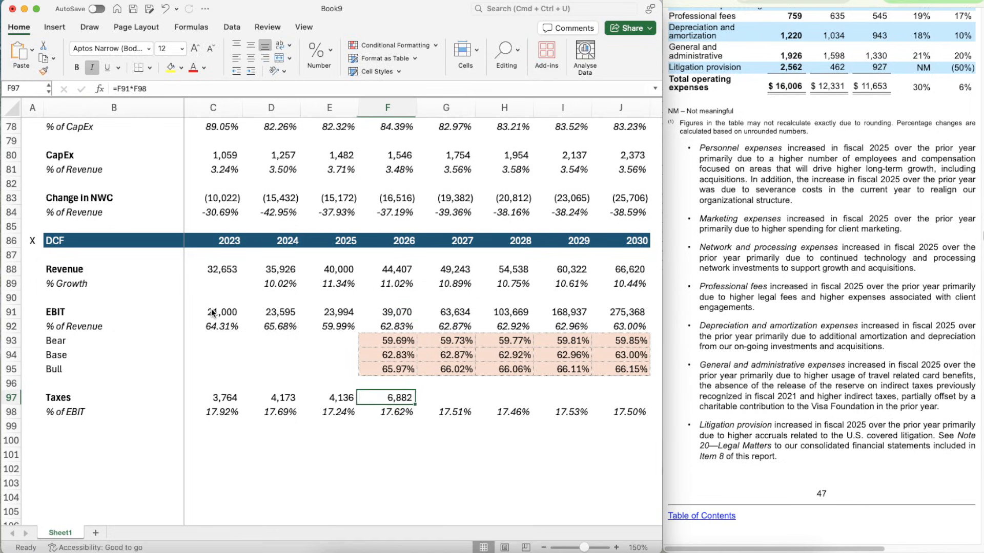
- Extend the 2026 Taxes formula from F97 through 2030 in J97
{"action": "key", "text": "super+c"}
{"action": "key", "text": "shift+Right"}
{"action": "key", "text": "shift+Right"}
{"action": "key", "text": "shift+Right"}
{"action": "key", "text": "shift+Right"}
{"action": "key", "text": "super+v"}
{"action": "key", "text": "Down"}
{"action": "key", "text": "Down"}
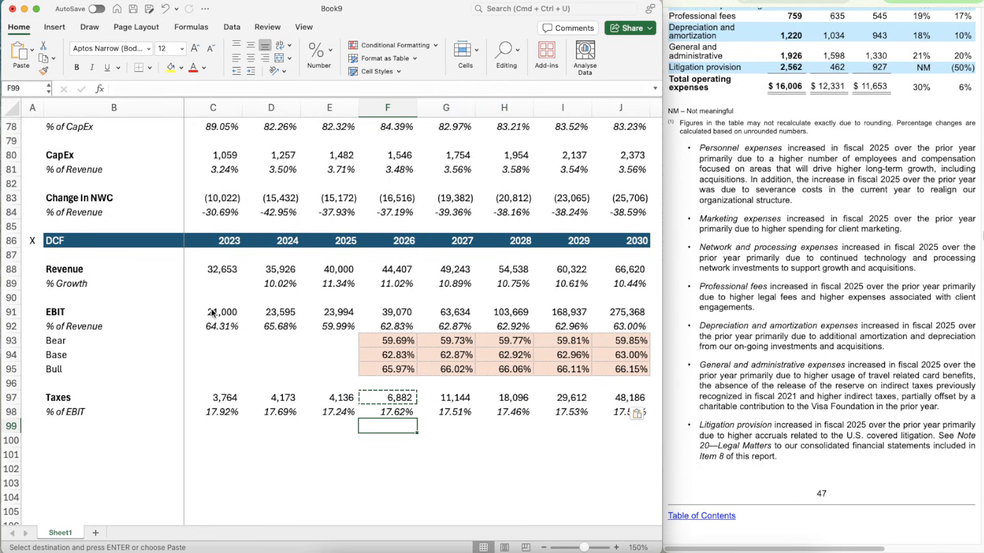
- Copy the divider line formatting of B59:J59 above Total Revenue onto B100:J100 below the DCF Taxes block
{"action": "scroll", "coordinate": [268, 469], "scroll_direction": "down", "scroll_amount": 4}
{"action": "key", "text": "Down"}
{"action": "key", "text": "Left"}
{"action": "key", "text": "Left"}
{"action": "key", "text": "Left"}
{"action": "key", "text": "Left"}
{"action": "key", "text": "Left"}
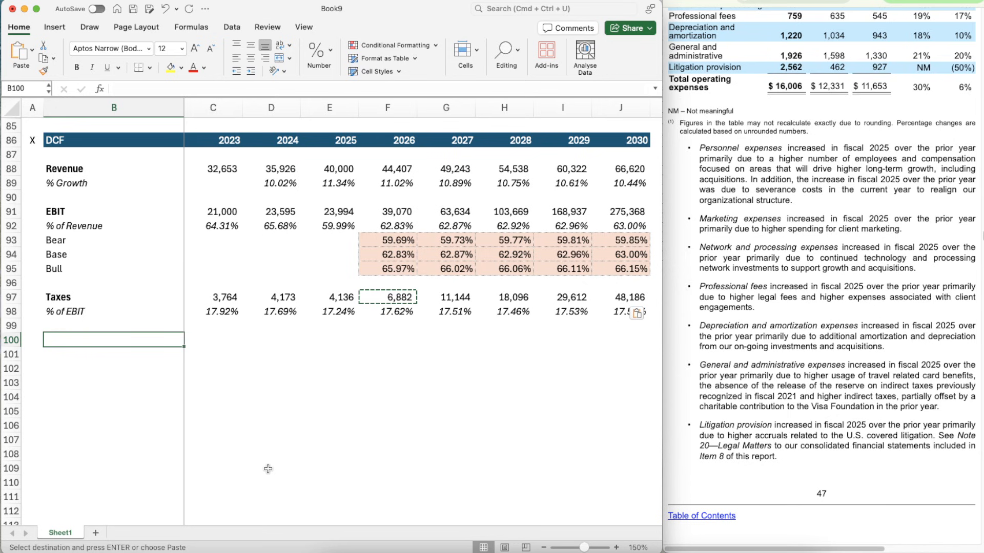
{"action": "scroll", "coordinate": [268, 469], "scroll_direction": "up", "scroll_amount": 10}
{"action": "left_click", "coordinate": [74, 289]}
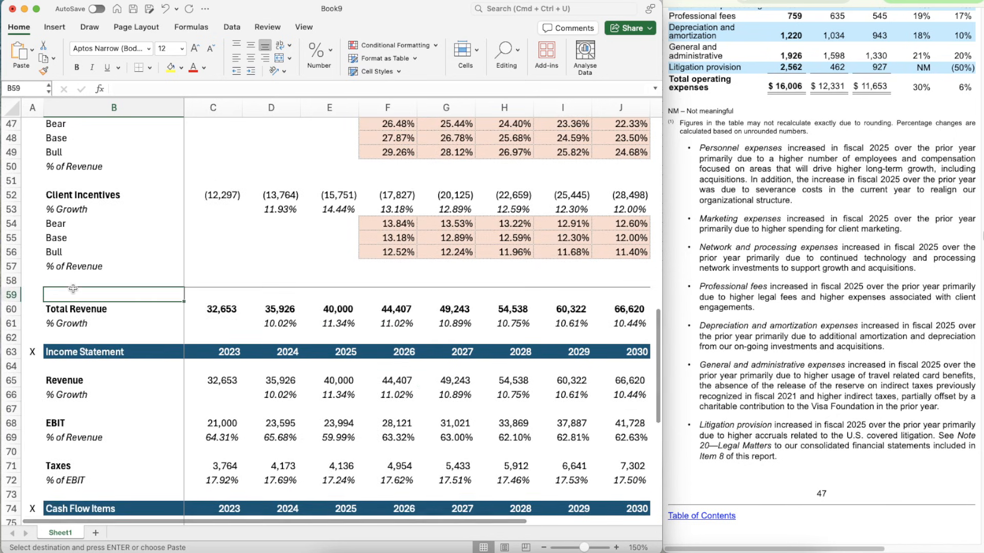
{"action": "key", "text": "shift+Right"}
{"action": "key", "text": "shift+Right"}
{"action": "key", "text": "shift+Right"}
{"action": "key", "text": "shift+Right"}
{"action": "key", "text": "shift+Right"}
{"action": "key", "text": "shift+Right"}
{"action": "key", "text": "shift+Right"}
{"action": "key", "text": "shift+Right"}
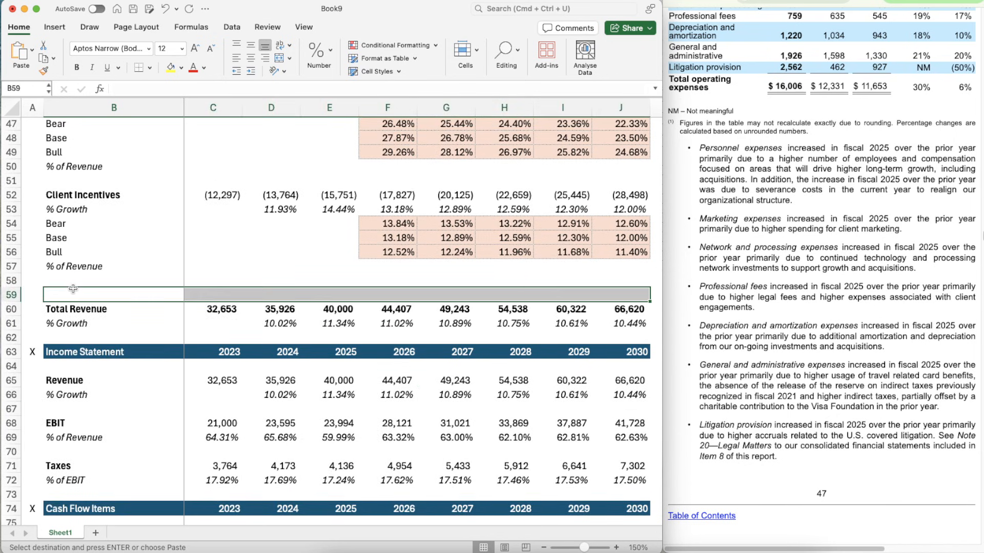
{"action": "key", "text": "super+shift+c"}
{"action": "scroll", "coordinate": [72, 289], "scroll_direction": "down", "scroll_amount": 10}
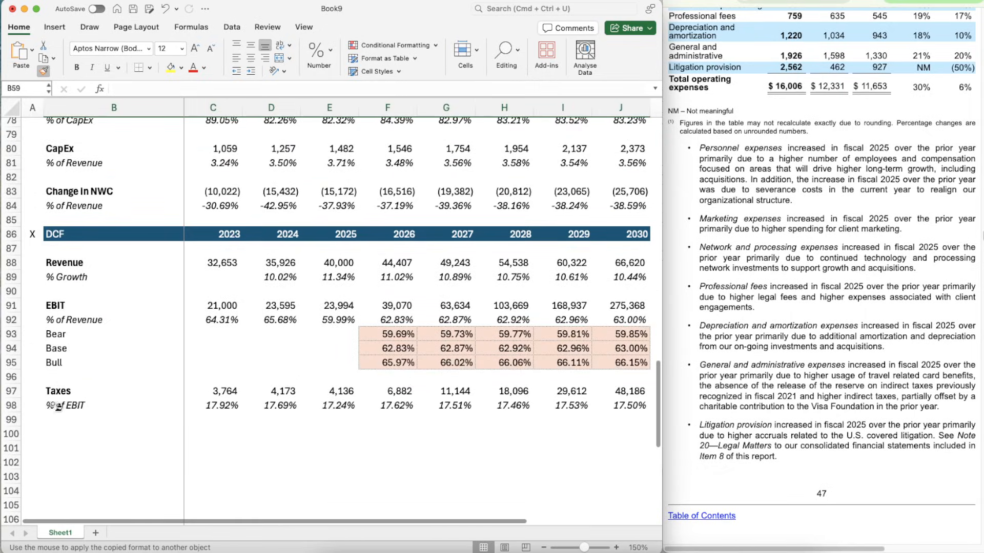
{"action": "left_click", "coordinate": [54, 434]}
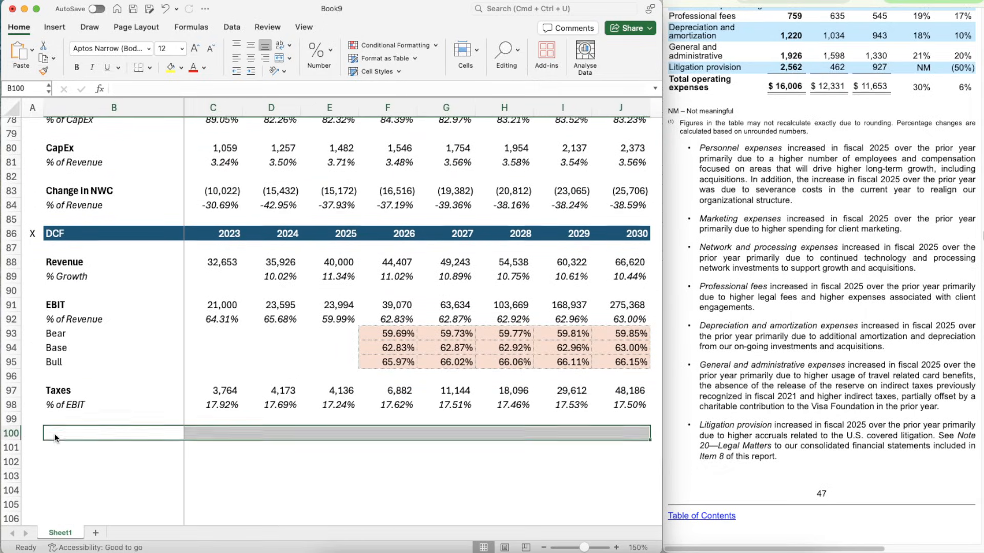
- Add a bold "EBIAT" label in B101, below the new divider line
{"action": "scroll", "coordinate": [54, 434], "scroll_direction": "down", "scroll_amount": 2}
{"action": "left_click", "coordinate": [100, 369]}
{"action": "type", "text": "EBIAT"}
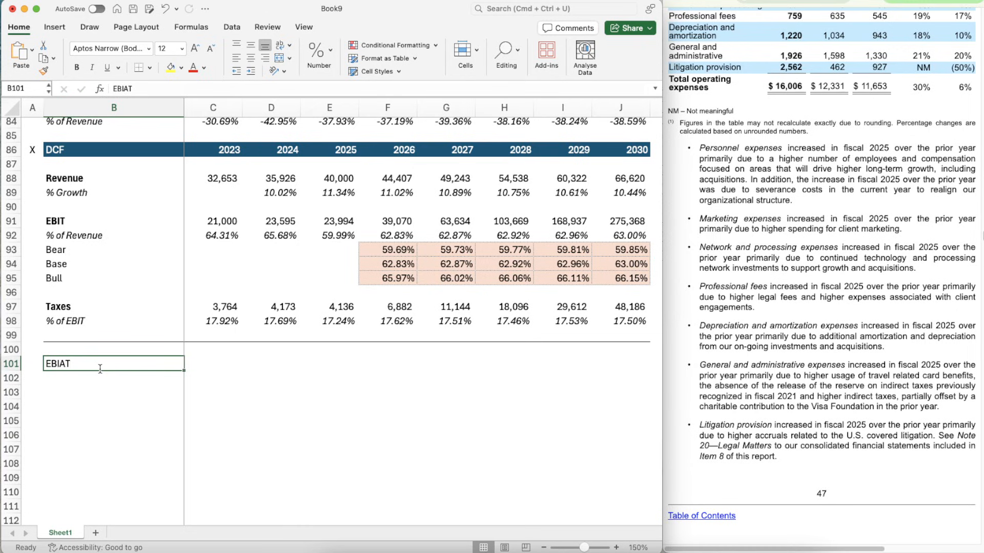
{"action": "key", "text": "super+b"}
- Calculate 2026 EBIAT in F101 as EBIT minus Taxes, =F91-F97
{"action": "key", "text": "Tab"}
{"action": "key", "text": "Tab"}
{"action": "key", "text": "Tab"}
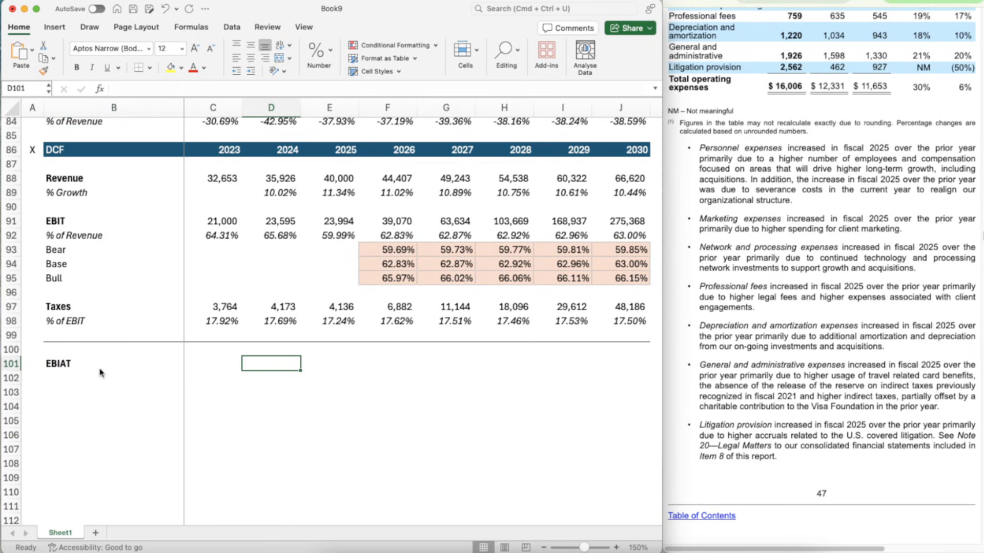
{"action": "key", "text": "Tab"}
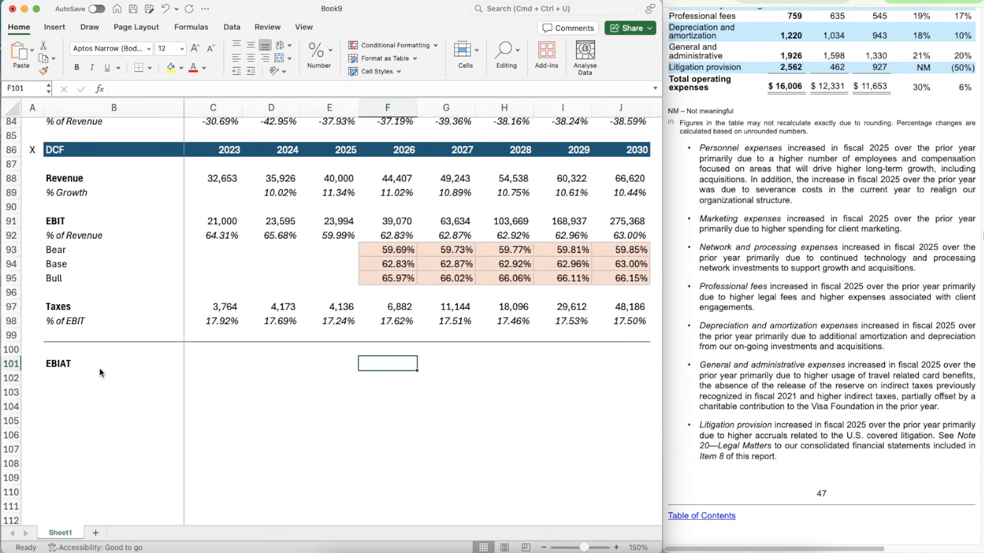
{"action": "key", "text": "shift+Right"}
{"action": "key", "text": "shift+Right"}
{"action": "key", "text": "shift+Right"}
{"action": "key", "text": "shift+Right"}
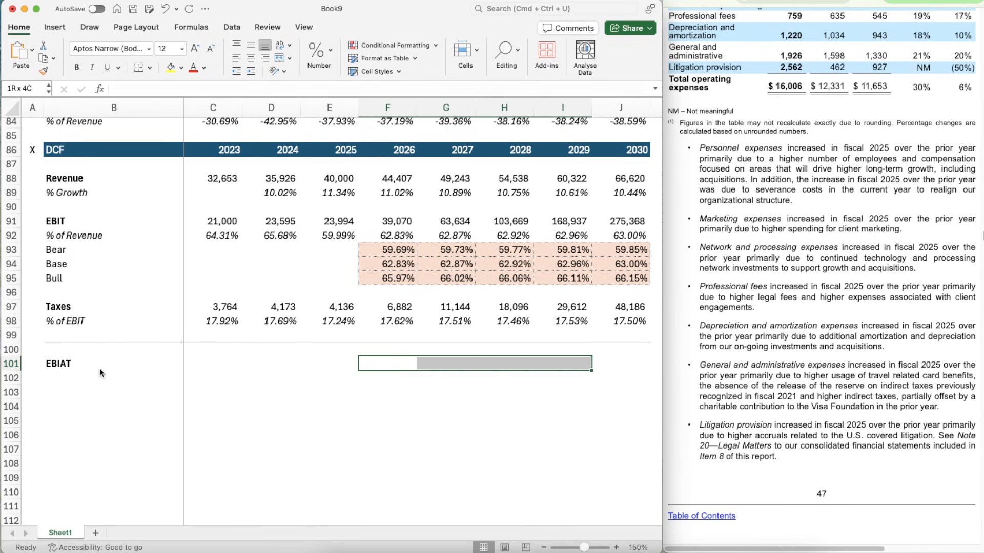
{"action": "key", "text": "Left"}
{"action": "key", "text": "Right"}
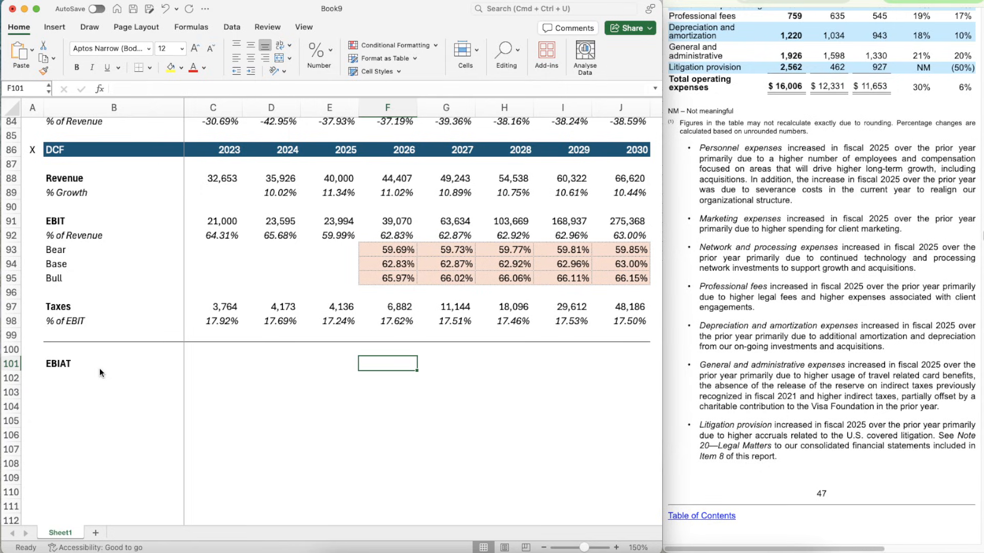
{"action": "type", "text": "="}
{"action": "key", "text": "Up"}
{"action": "key", "text": "Up"}
{"action": "key", "text": "Up"}
{"action": "key", "text": "Up"}
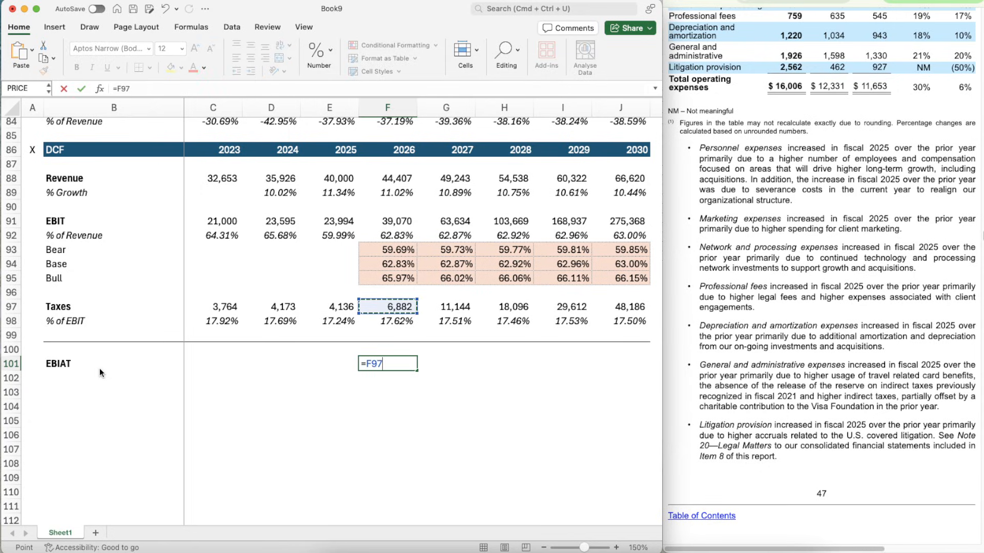
{"action": "key", "text": "Up"}
{"action": "key", "text": "Up"}
{"action": "key", "text": "Up"}
{"action": "key", "text": "Up"}
{"action": "key", "text": "Up"}
{"action": "key", "text": "Up"}
{"action": "key", "text": "Up"}
{"action": "key", "text": "Down"}
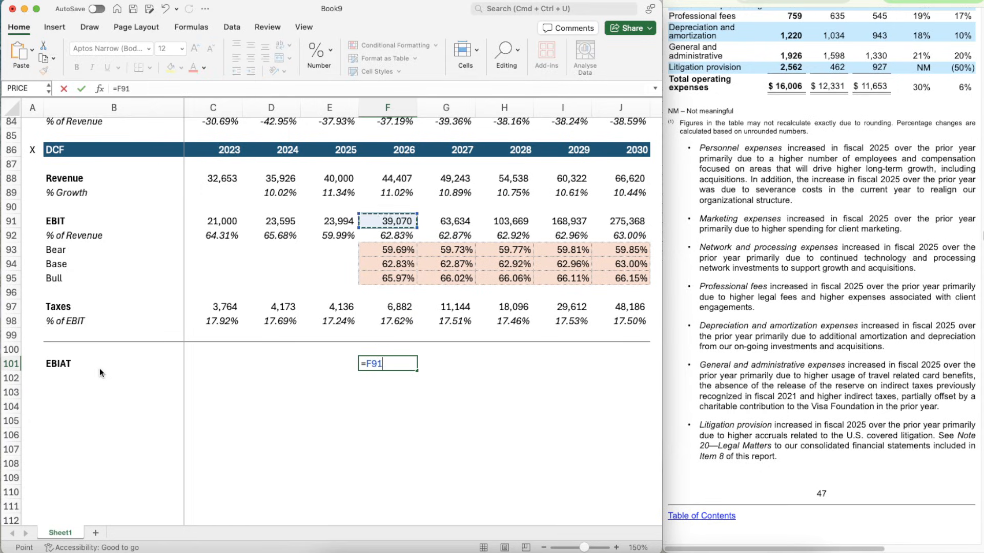
{"action": "type", "text": "-"}
{"action": "key", "text": "Up"}
{"action": "key", "text": "Up"}
{"action": "key", "text": "Up"}
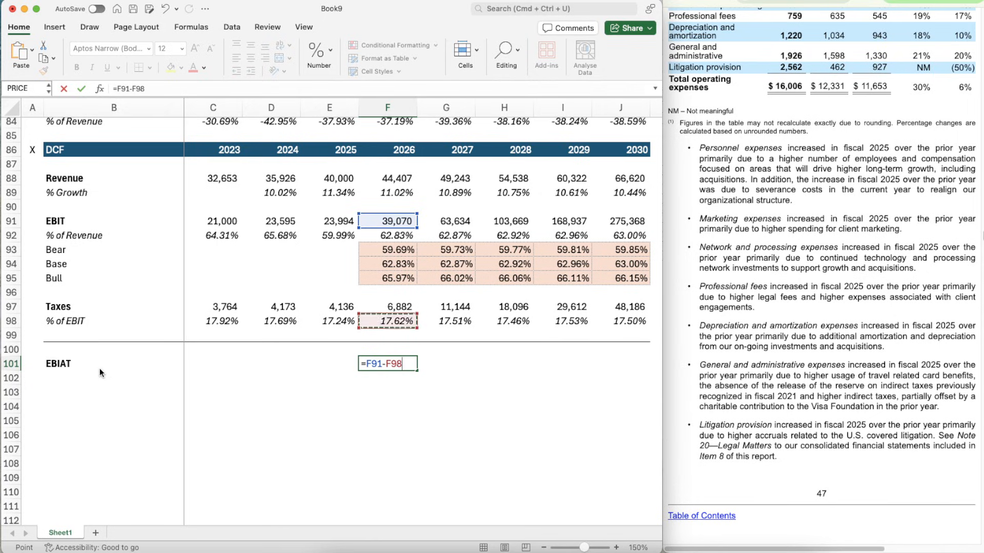
{"action": "key", "text": "Up"}
{"action": "key", "text": "Return"}
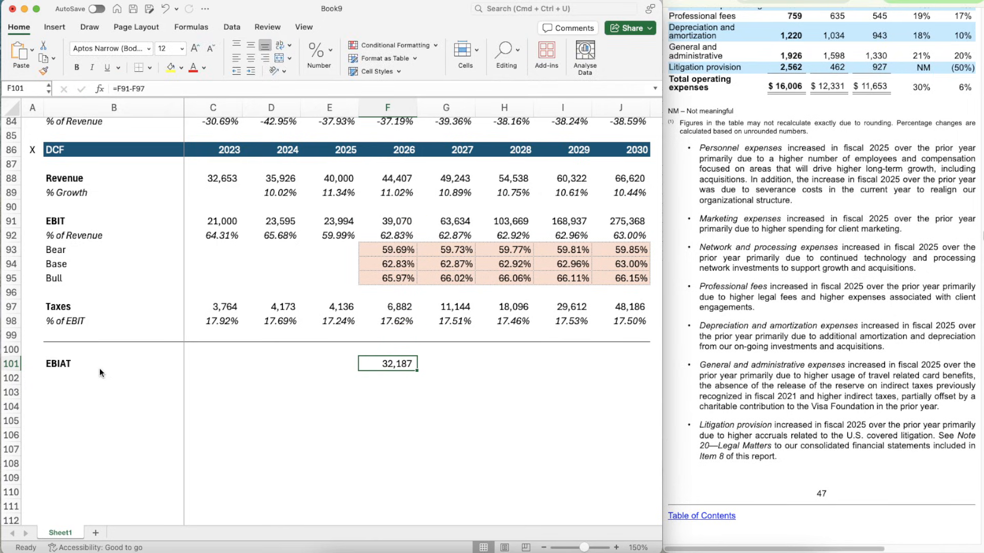
- Bold the 2026 EBIAT value in F101 and extend its formula through 2030 in J101
{"action": "key", "text": "cmd+b"}
{"action": "key", "text": "cmd+c"}
{"action": "key", "text": "shift+Right"}
{"action": "key", "text": "shift+Right"}
{"action": "key", "text": "shift+Right"}
{"action": "key", "text": "shift+Right"}
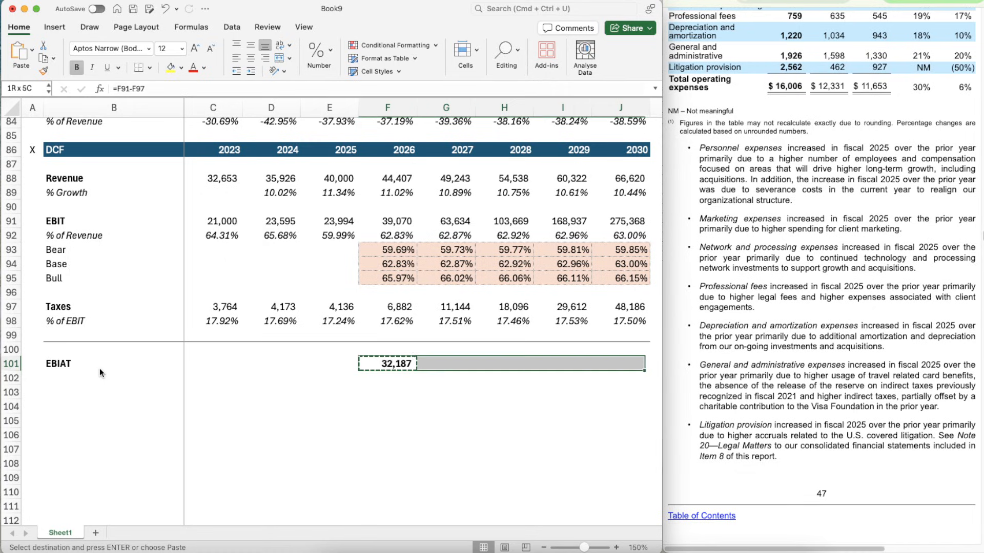
{"action": "key", "text": "cmd+v"}
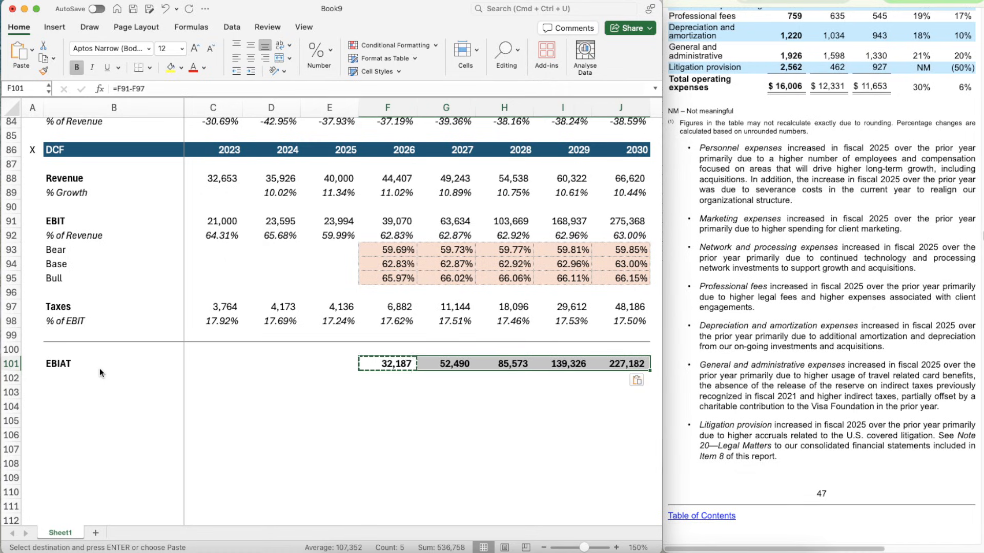
{"action": "key", "text": "Escape"}
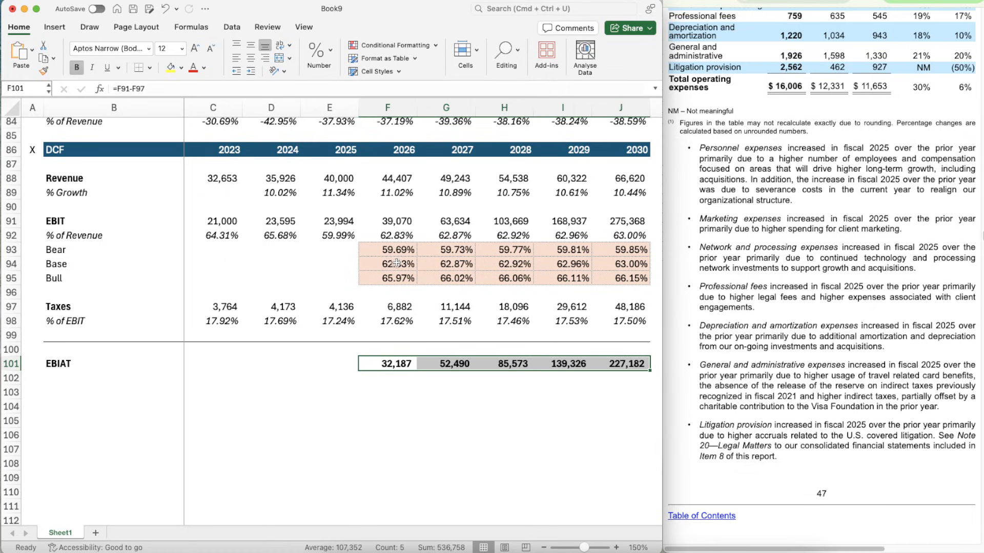
{"action": "left_click", "coordinate": [398, 236]}
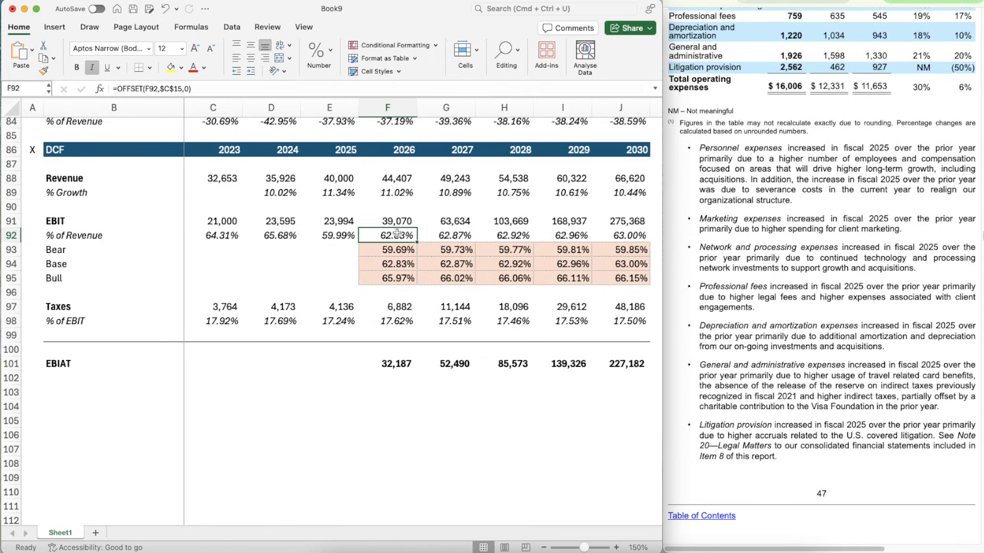
{"action": "left_click", "coordinate": [387, 378]}
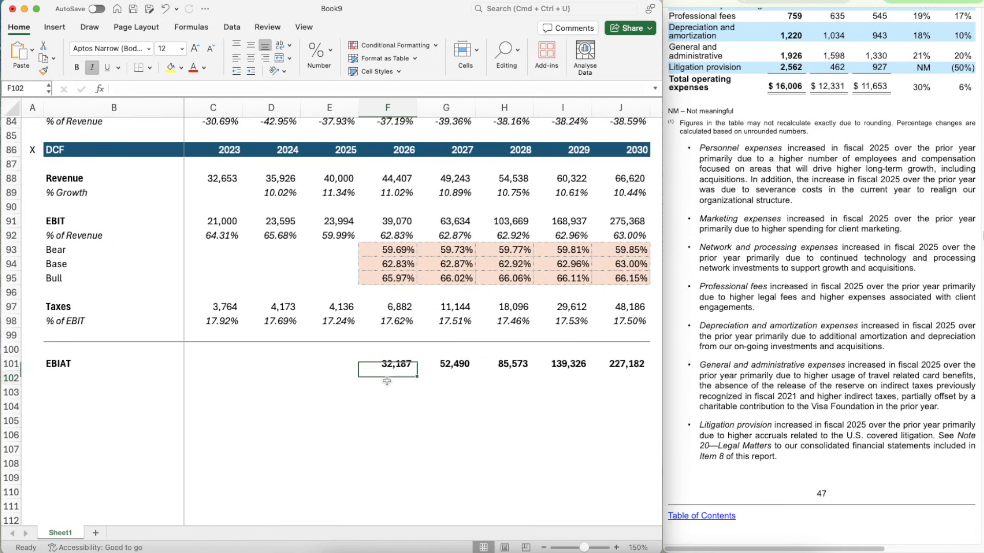
- Add the labels "D&A" in B103 and "CapEX" in B105 below the EBIAT row
{"action": "left_click", "coordinate": [73, 380]}
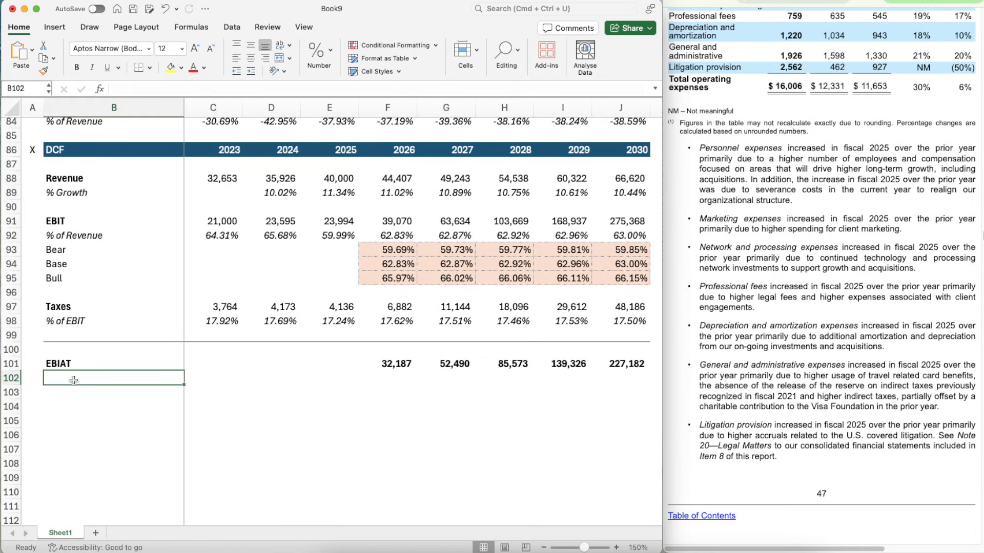
{"action": "key", "text": "Return"}
{"action": "type", "text": "D&A"}
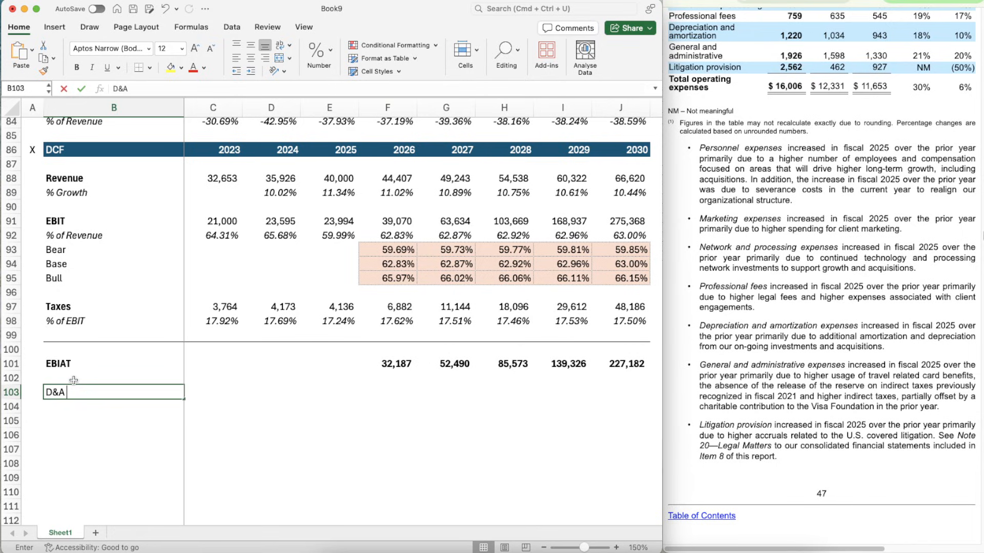
{"action": "key", "text": "Return"}
{"action": "key", "text": "Return"}
{"action": "type", "text": "CapE"}
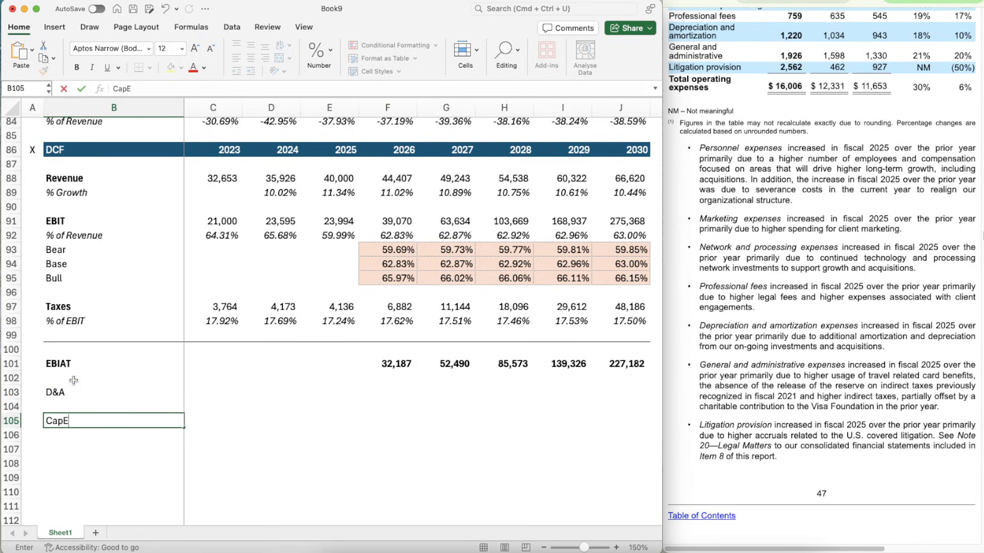
{"action": "type", "text": "X"}
{"action": "key", "text": "Return"}
{"action": "key", "text": "Return"}
- Add the label "Change in NWC" in B107 below CapEX
{"action": "scroll", "coordinate": [73, 380], "scroll_direction": "down", "scroll_amount": 4}
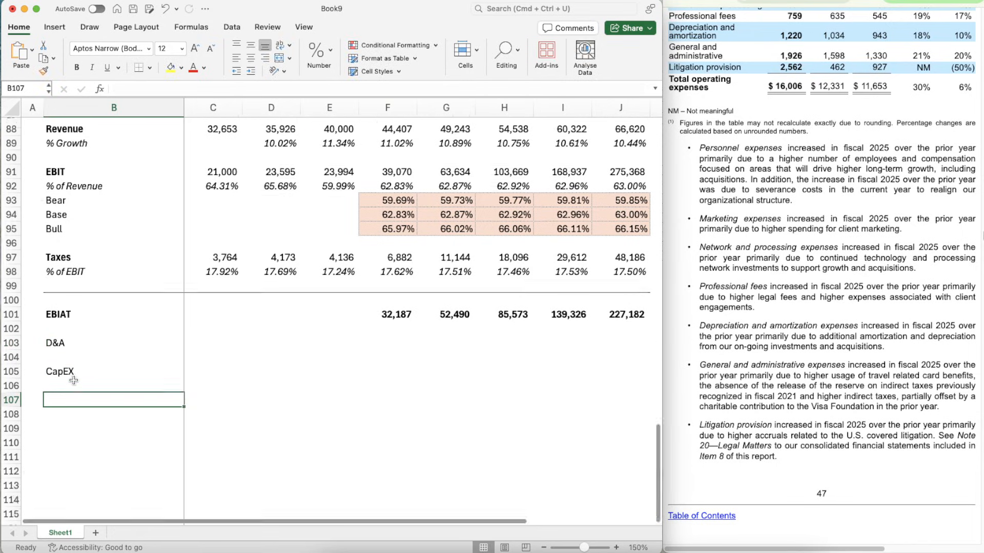
{"action": "type", "text": "Change in NWX"}
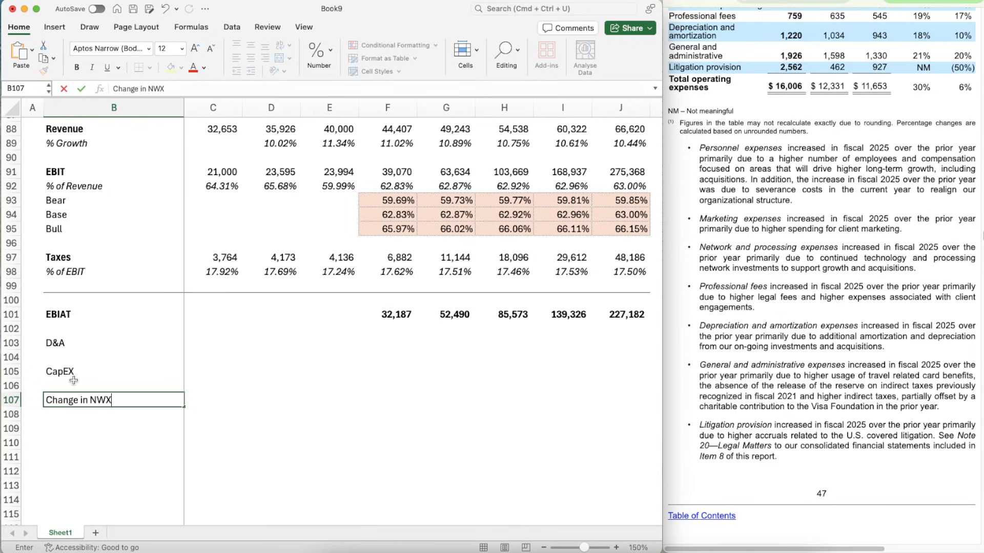
{"action": "key", "text": "Return"}
{"action": "key", "text": "Up"}
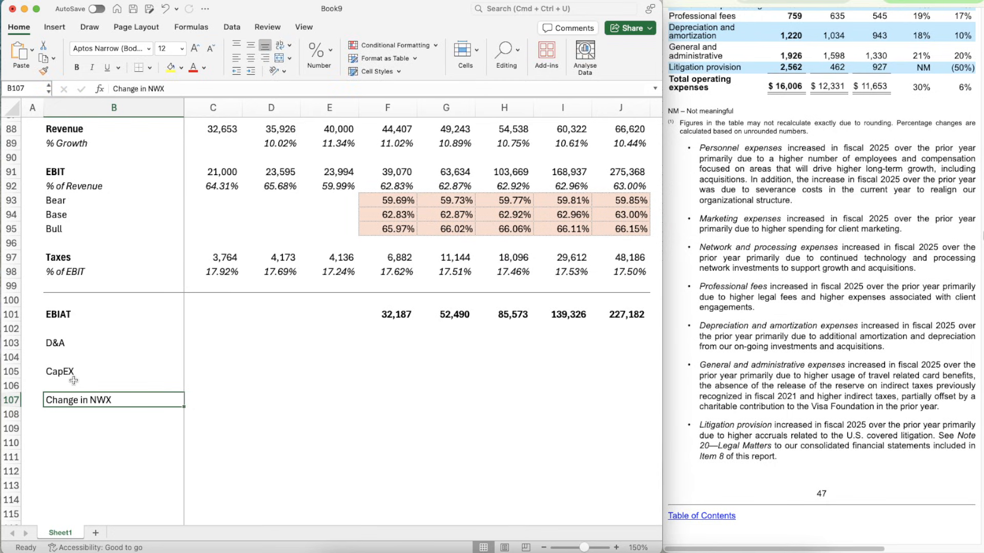
{"action": "left_click", "coordinate": [178, 85]}
{"action": "key", "text": "BackSpace"}
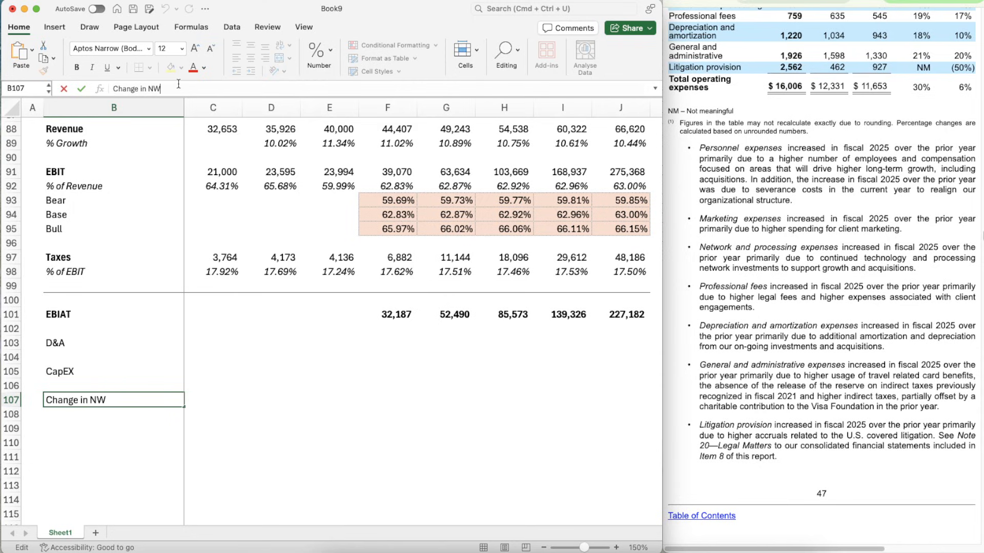
{"action": "key", "text": "super+Return"}
- Bold the D&A, CapEX and Change in NWC labels in B103:B107
{"action": "key", "text": "shift+Up"}
{"action": "key", "text": "shift+Up"}
{"action": "key", "text": "shift+Up"}
{"action": "key", "text": "shift+Up"}
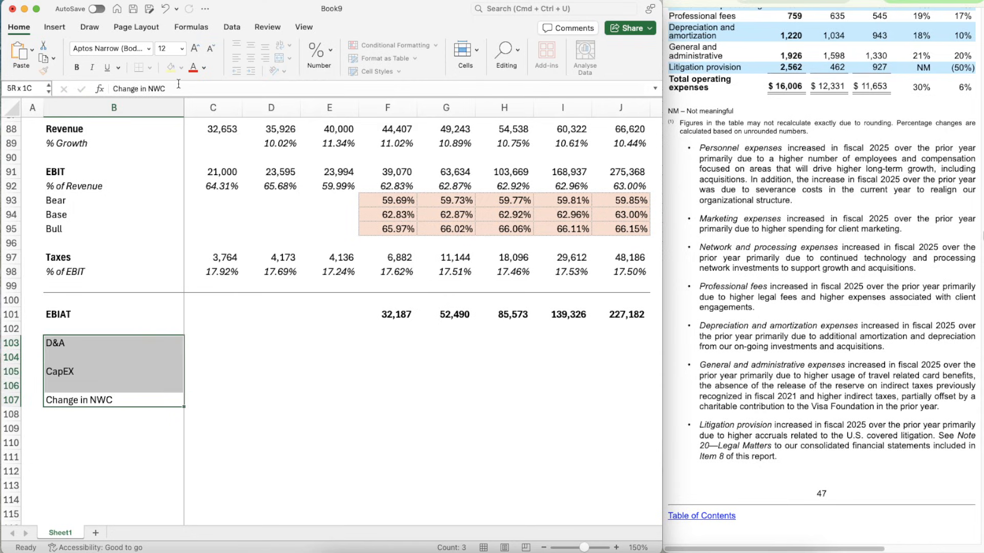
{"action": "key", "text": "super+b"}
- Link the 2023 D&A in C103 to the Cash Flow Items section with =C76
{"action": "key", "text": "Right"}
{"action": "key", "text": "Right"}
{"action": "key", "text": "Right"}
{"action": "key", "text": "Right"}
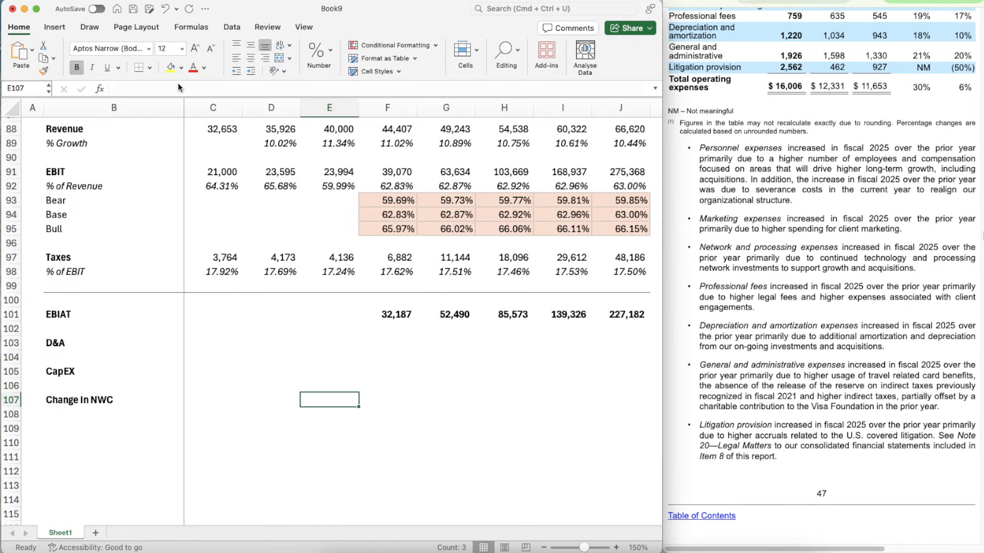
{"action": "key", "text": "Up"}
{"action": "key", "text": "Up"}
{"action": "key", "text": "Up"}
{"action": "key", "text": "Up"}
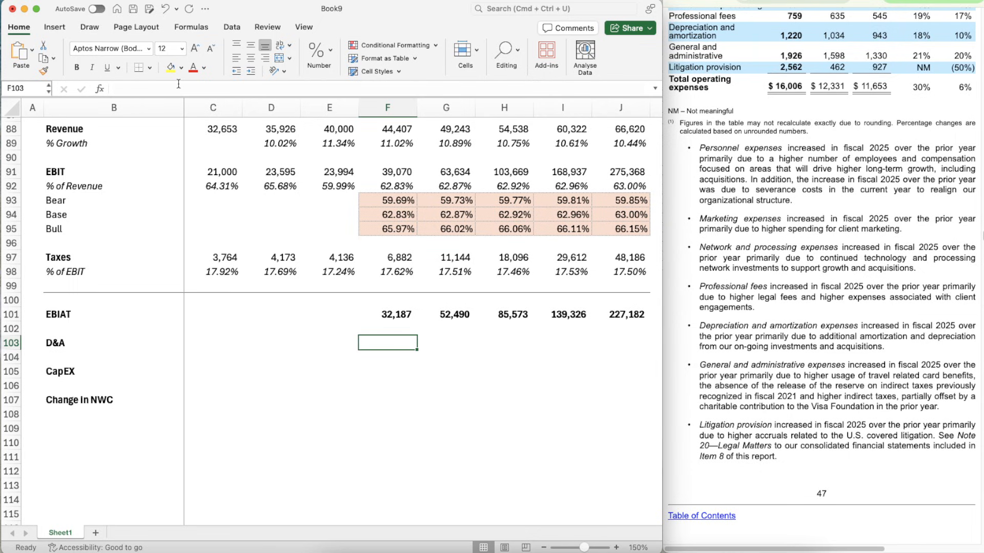
{"action": "key", "text": "Left"}
{"action": "key", "text": "Left"}
{"action": "key", "text": "Left"}
{"action": "type", "text": "="}
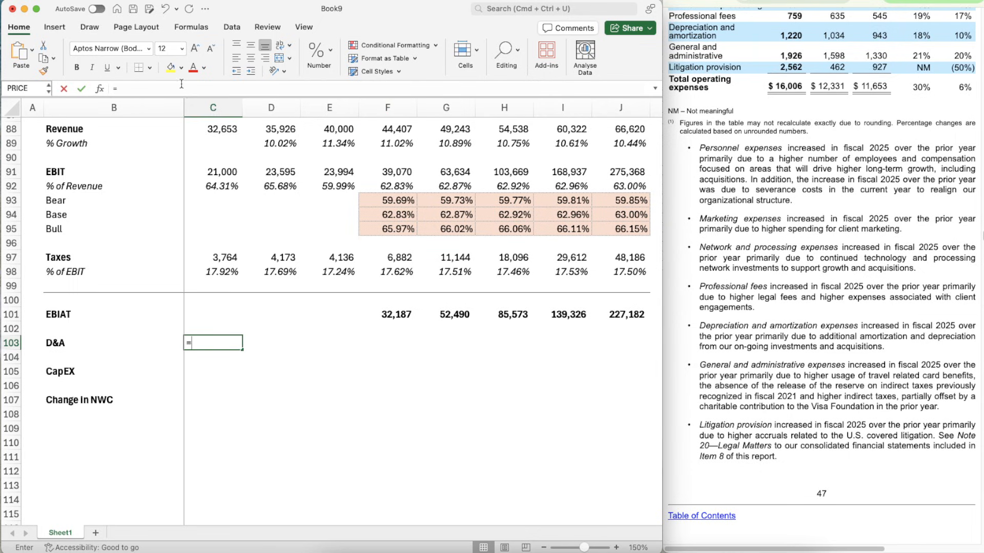
{"action": "scroll", "coordinate": [239, 221], "scroll_direction": "up", "scroll_amount": 7}
{"action": "left_click", "coordinate": [213, 254]}
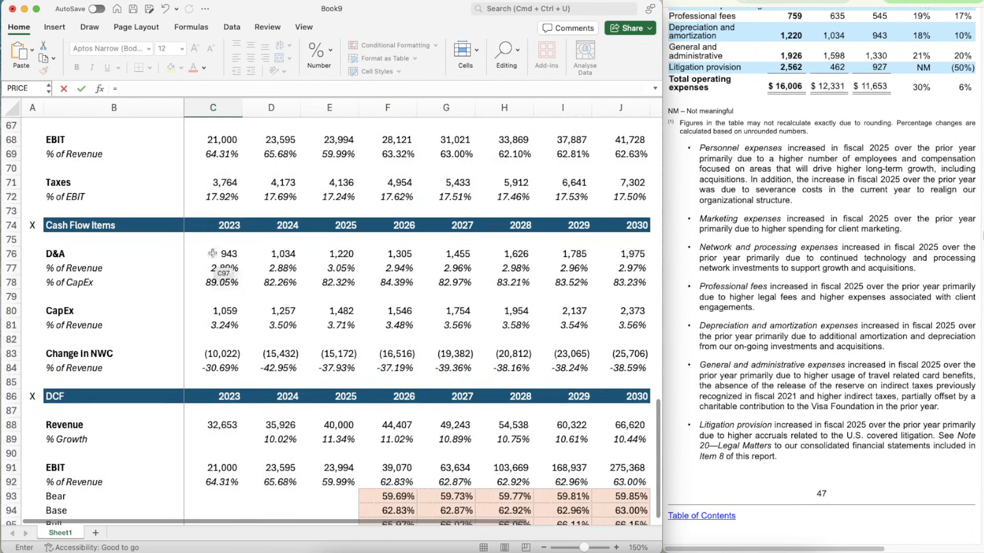
{"action": "key", "text": "Return"}
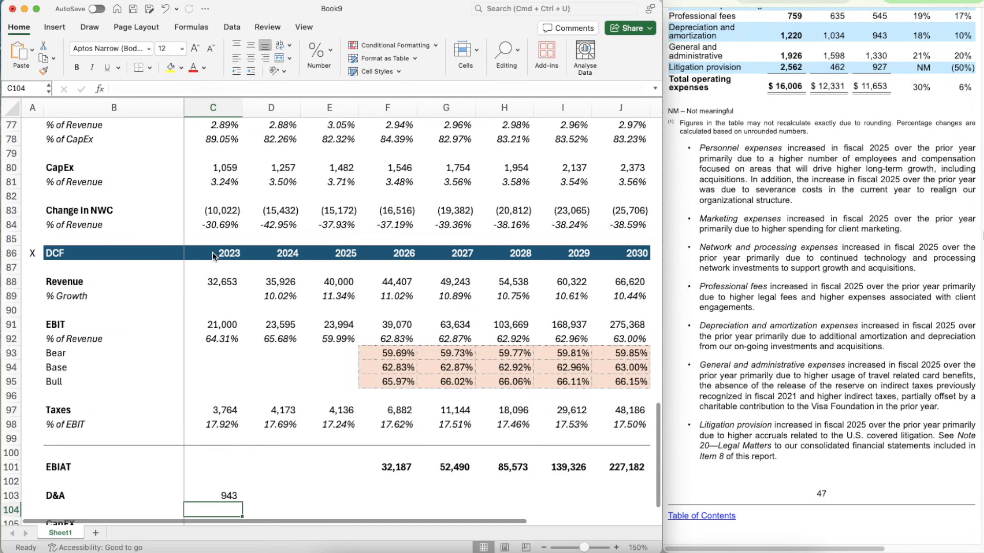
- Link the 2023 CapEX in C105 to the Cash Flow Items section with =C80
{"action": "scroll", "coordinate": [230, 363], "scroll_direction": "down", "scroll_amount": 3}
{"action": "key", "text": "Down"}
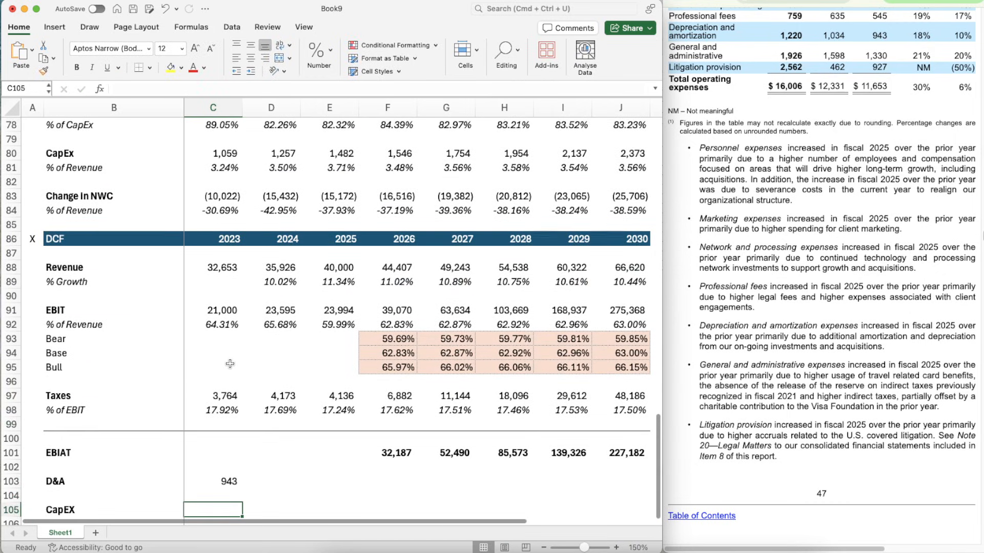
{"action": "type", "text": "="}
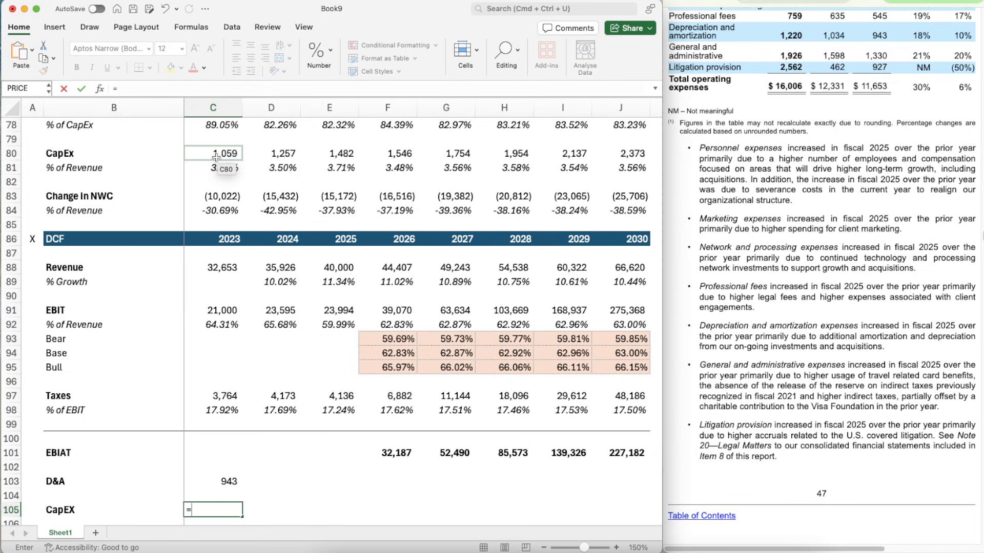
{"action": "left_click", "coordinate": [217, 153]}
{"action": "key", "text": "Return"}
- Link the 2023 Change in NWC in C107 to the Cash Flow Items section with =C83
{"action": "key", "text": "Down"}
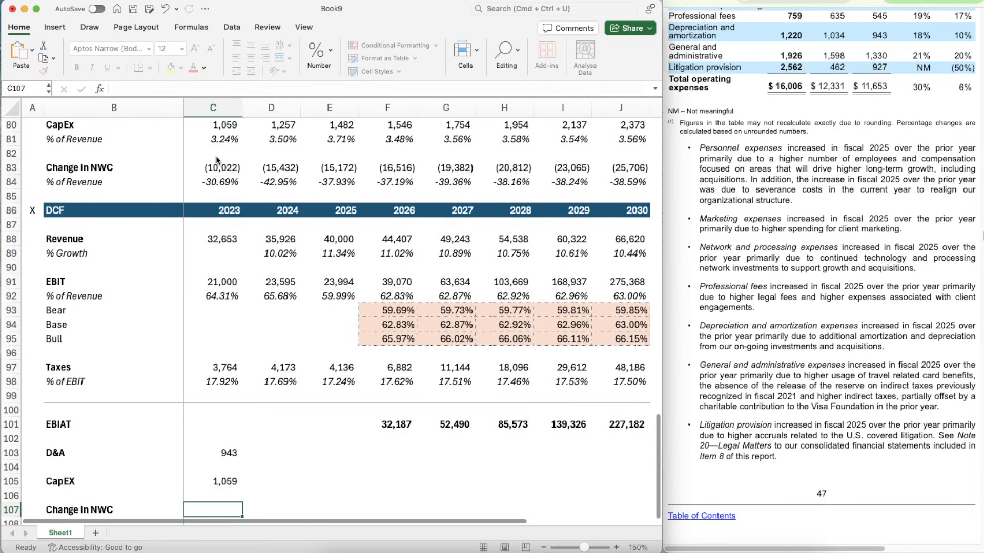
{"action": "type", "text": "="}
{"action": "left_click", "coordinate": [209, 168]}
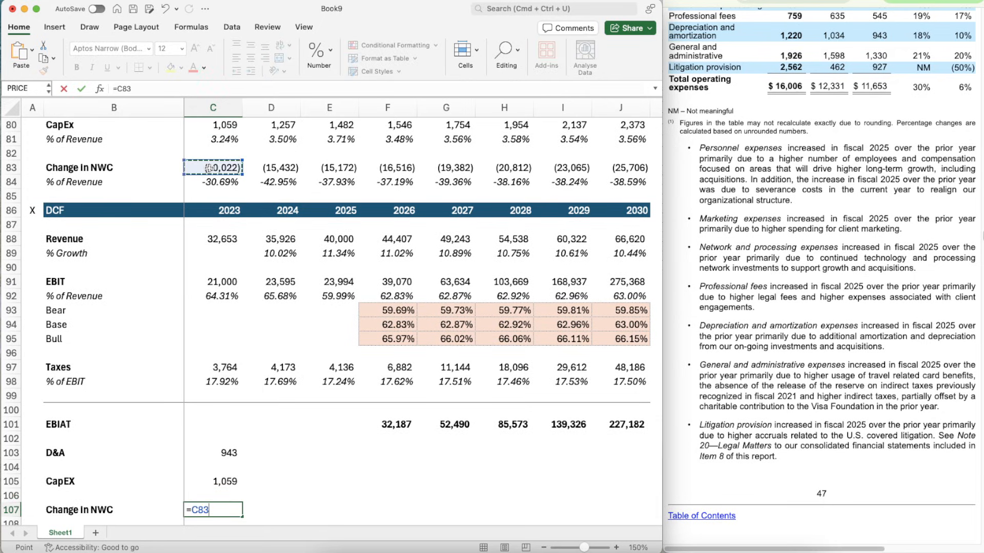
{"action": "scroll", "coordinate": [209, 168], "scroll_direction": "down", "scroll_amount": 3}
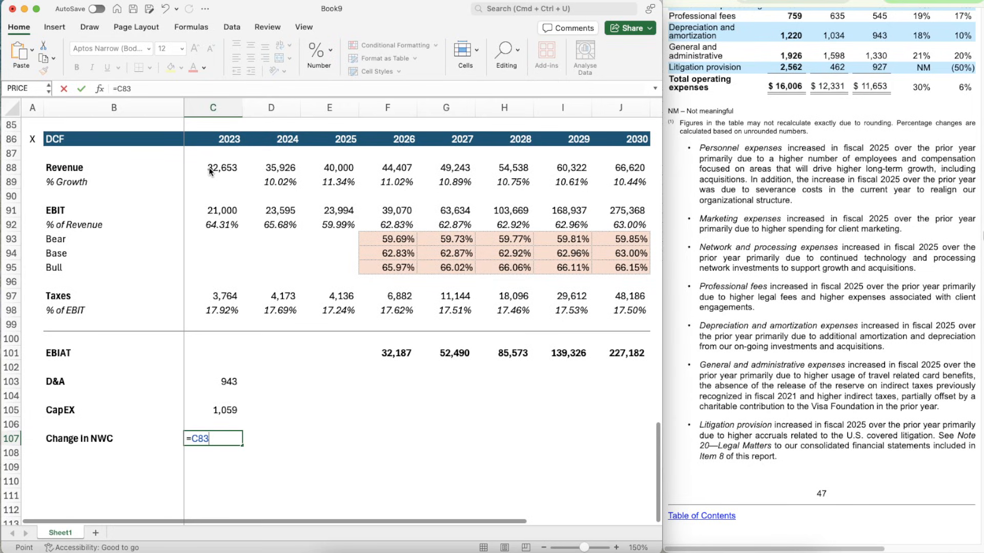
{"action": "key", "text": "Return"}
- Copy the 2023 D&A formula from C103 across the row through 2030 in J103
{"action": "key", "text": "Up"}
{"action": "key", "text": "Up"}
{"action": "key", "text": "Up"}
{"action": "key", "text": "Up"}
{"action": "key", "text": "Up"}
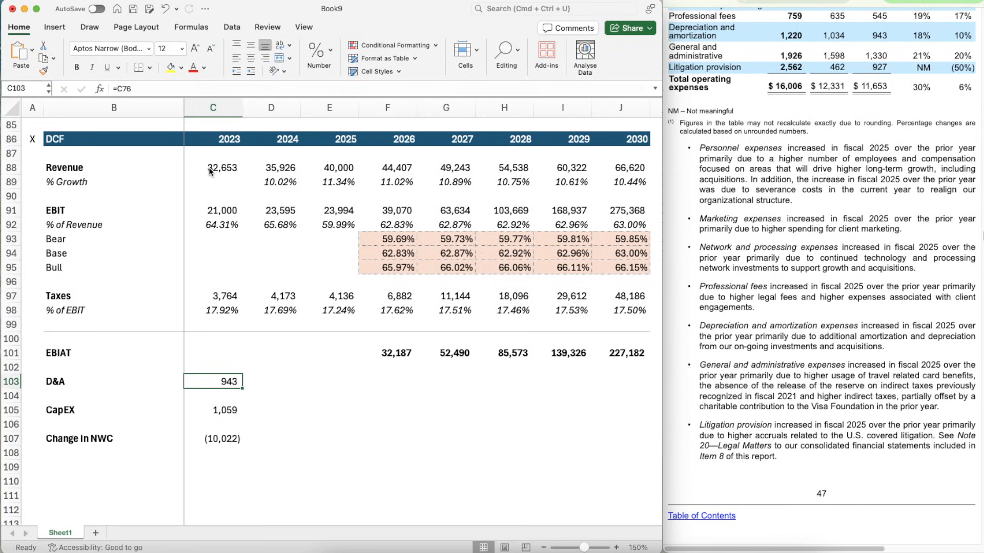
{"action": "key", "text": "super+c"}
{"action": "key", "text": "shift+Right"}
{"action": "key", "text": "shift+Right"}
{"action": "key", "text": "shift+Right"}
{"action": "key", "text": "shift+Right"}
{"action": "key", "text": "shift+Right"}
{"action": "key", "text": "shift+Right"}
{"action": "key", "text": "shift+Right"}
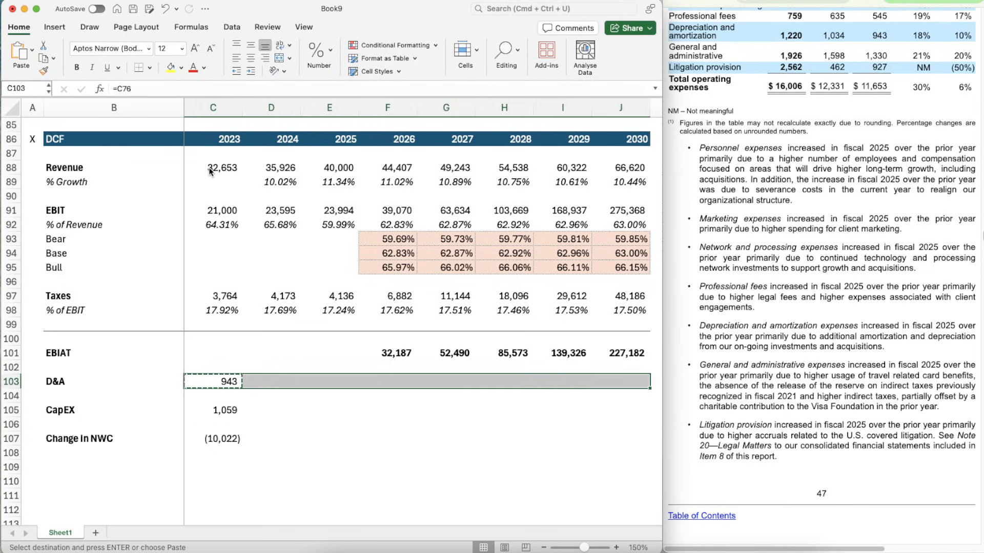
{"action": "key", "text": "super+v"}
- Copy the 2023 CapEX formula from C105 across the row through 2030 in J105
{"action": "key", "text": "Down"}
{"action": "key", "text": "Down"}
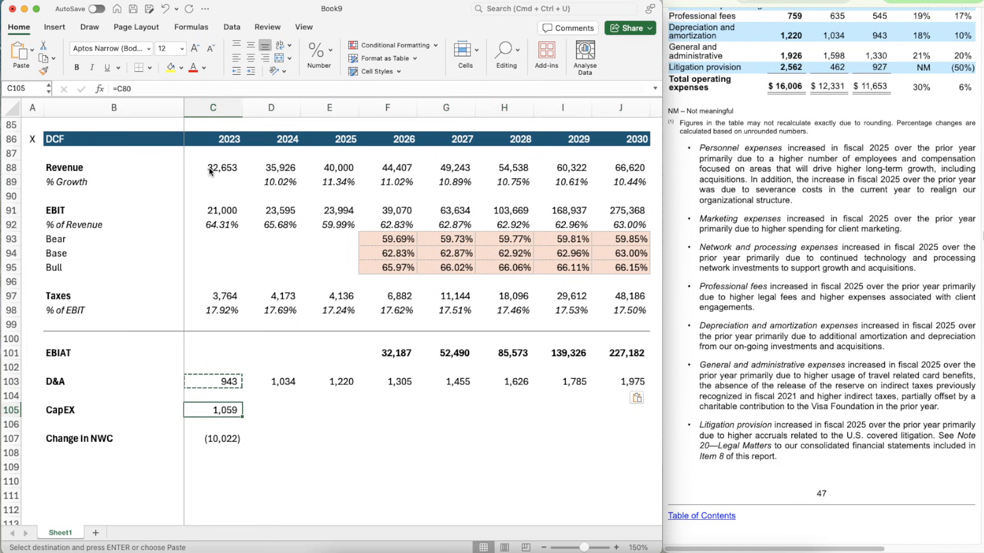
{"action": "key", "text": "super+c"}
{"action": "key", "text": "shift+Right"}
{"action": "key", "text": "shift+Right"}
{"action": "key", "text": "shift+Right"}
{"action": "key", "text": "shift+Right"}
{"action": "key", "text": "shift+Right"}
{"action": "key", "text": "shift+Right"}
{"action": "key", "text": "shift+Right"}
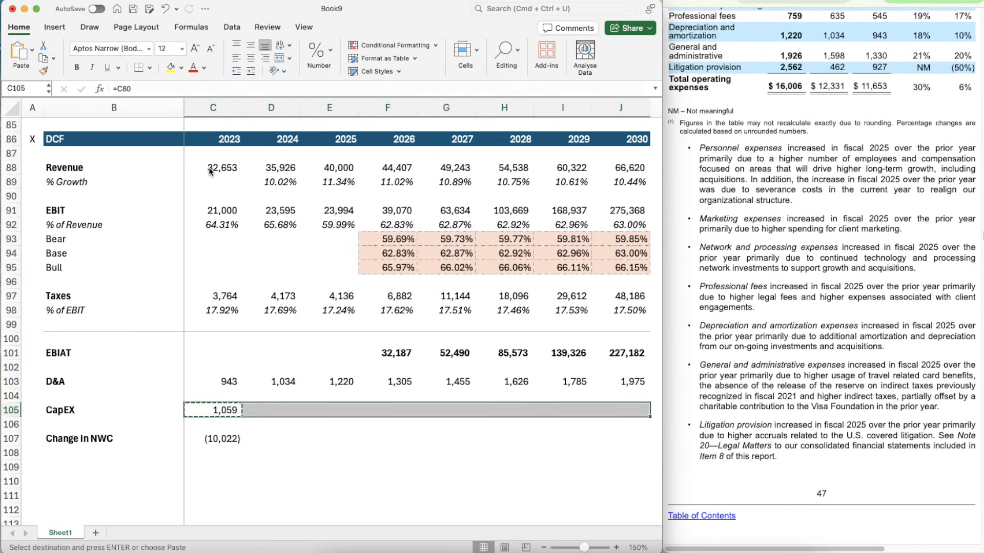
{"action": "key", "text": "super+v"}
- Paste the copied CapEX formula across the Change in NWC row, C107:J107, and undo that paste
{"action": "key", "text": "Down"}
{"action": "key", "text": "Down"}
{"action": "key", "text": "shift+Right"}
{"action": "key", "text": "shift+Right"}
{"action": "key", "text": "shift+Right"}
{"action": "key", "text": "shift+Right"}
{"action": "key", "text": "shift+Right"}
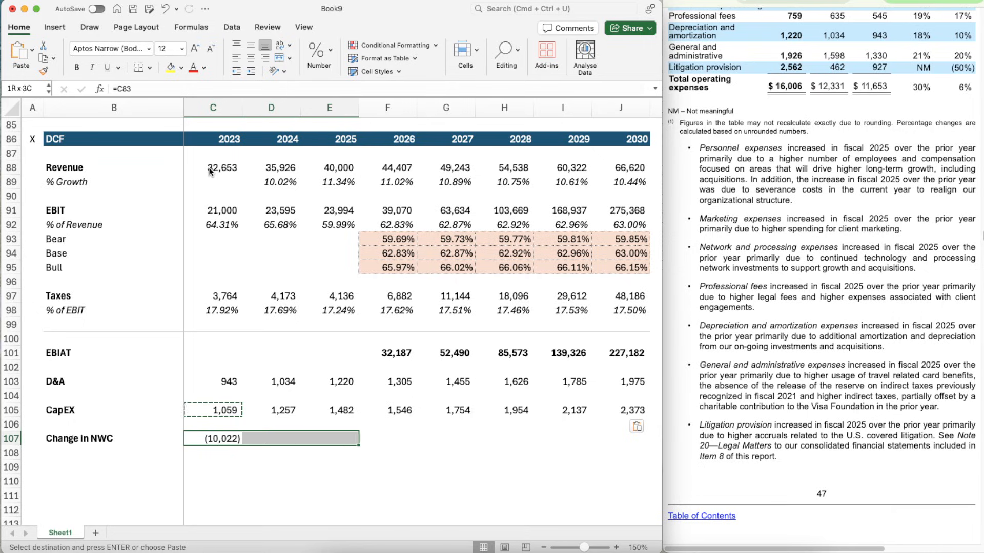
{"action": "key", "text": "shift+Right"}
{"action": "key", "text": "shift+Right"}
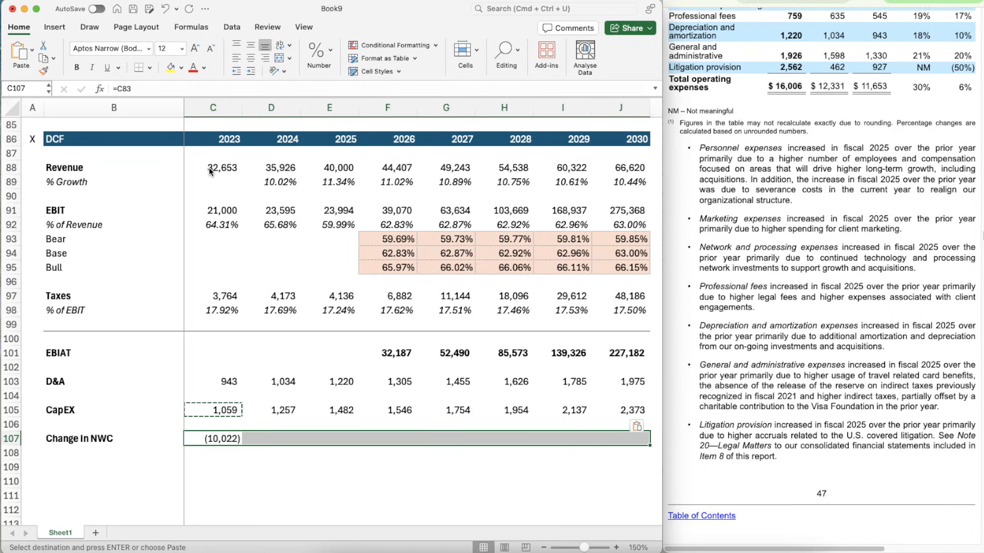
{"action": "key", "text": "super+v"}
{"action": "key", "text": "Escape"}
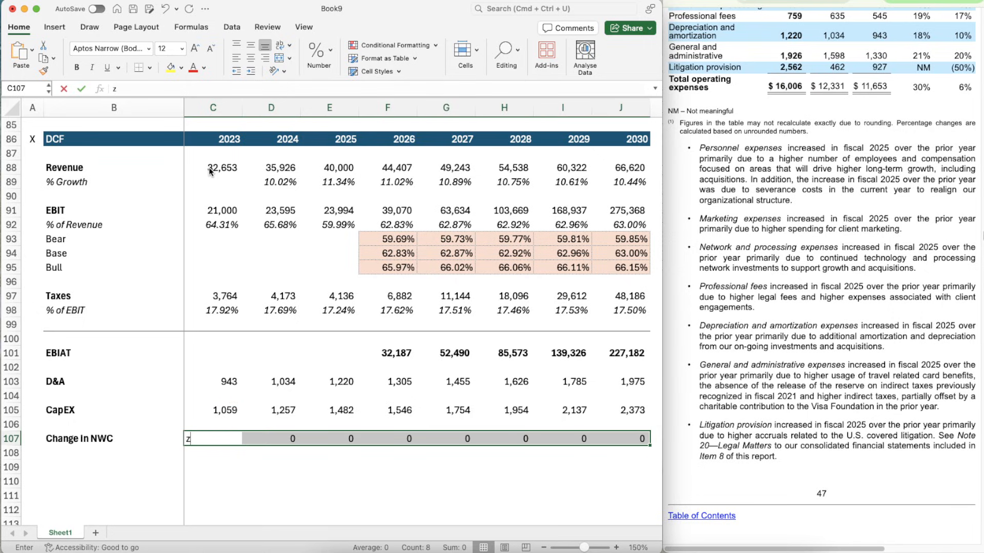
{"action": "key", "text": "super+z"}
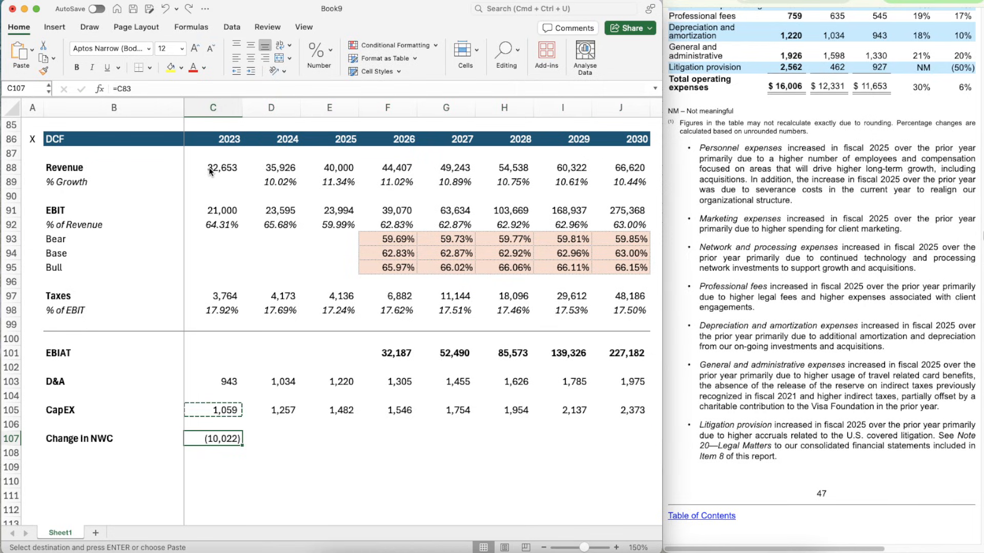
- Copy the 2023 Change in NWC formula from C107 across the row through 2030 in J107
{"action": "key", "text": "super+c"}
{"action": "key", "text": "shift+Right"}
{"action": "key", "text": "shift+Right"}
{"action": "key", "text": "shift+Right"}
{"action": "key", "text": "shift+Right"}
{"action": "key", "text": "shift+Right"}
{"action": "key", "text": "shift+Right"}
{"action": "key", "text": "shift+Right"}
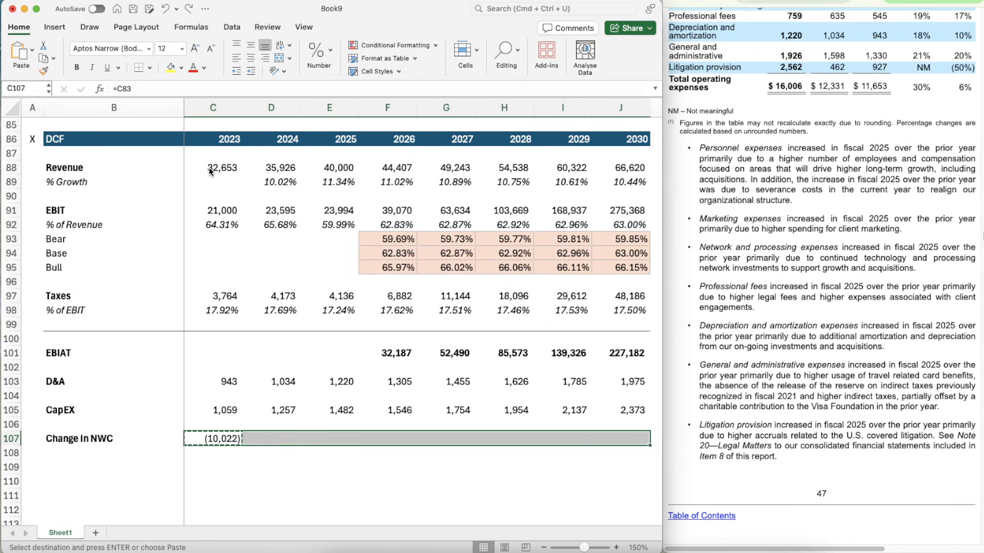
{"action": "scroll", "coordinate": [209, 172], "scroll_direction": "down", "scroll_amount": 5}
{"action": "key", "text": "super+v"}
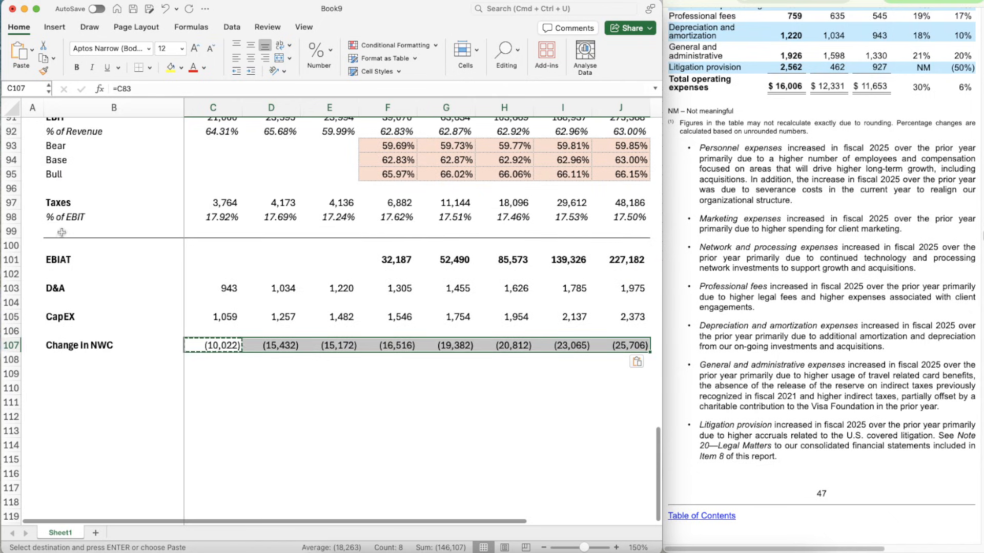
- Copy the divider line formatting of B100:J100 above EBIAT onto B109:J109 below the Change in NWC row
{"action": "left_click", "coordinate": [59, 248]}
{"action": "key", "text": "shift+Right"}
{"action": "key", "text": "shift+Right"}
{"action": "key", "text": "shift+Right"}
{"action": "key", "text": "shift+Right"}
{"action": "key", "text": "shift+Right"}
{"action": "key", "text": "shift+Right"}
{"action": "key", "text": "shift+Right"}
{"action": "key", "text": "shift+Right"}
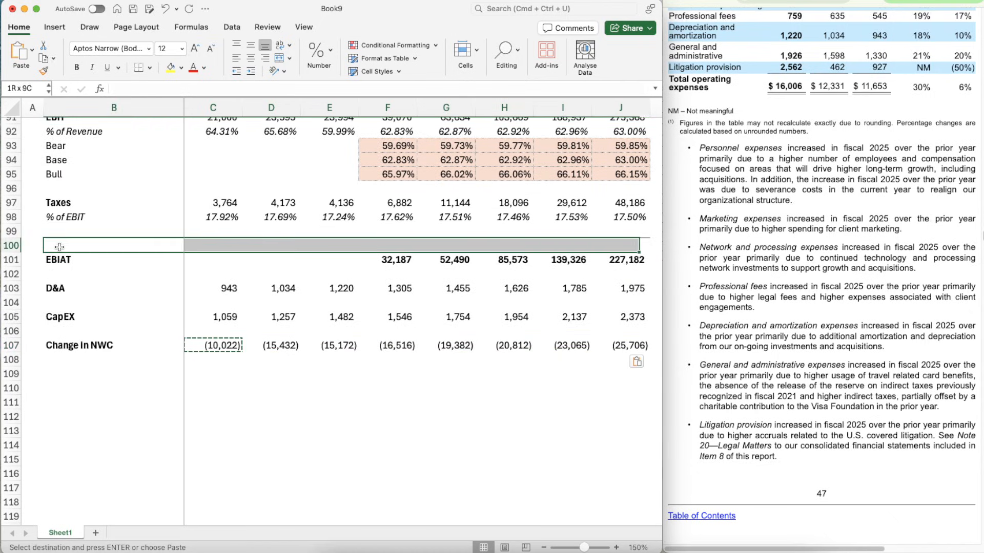
{"action": "key", "text": "super+shift+c"}
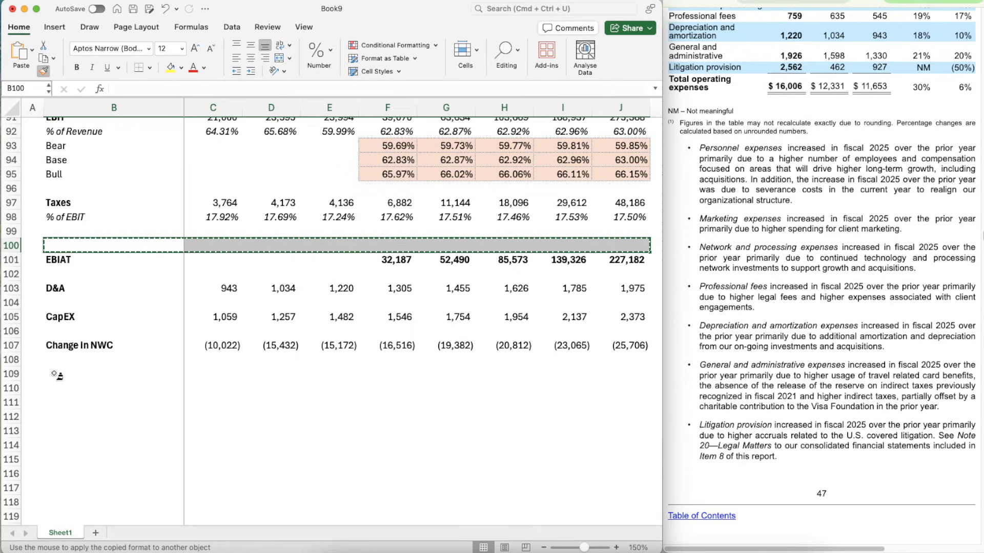
{"action": "left_click", "coordinate": [57, 376]}
- Add a bold "Unlevered Free Cash Flow" label in B110, below the new divider line
{"action": "key", "text": "Down"}
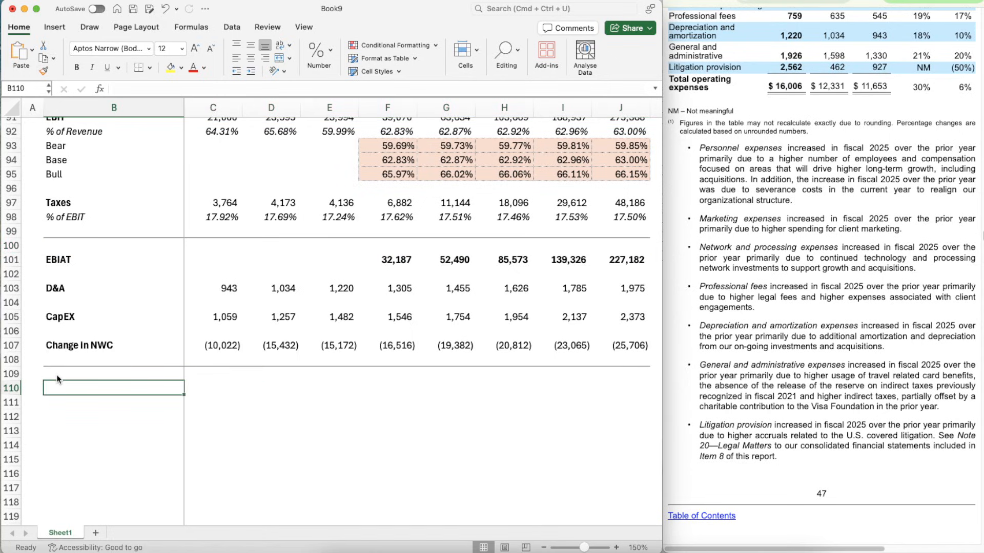
{"action": "type", "text": "Unlev"}
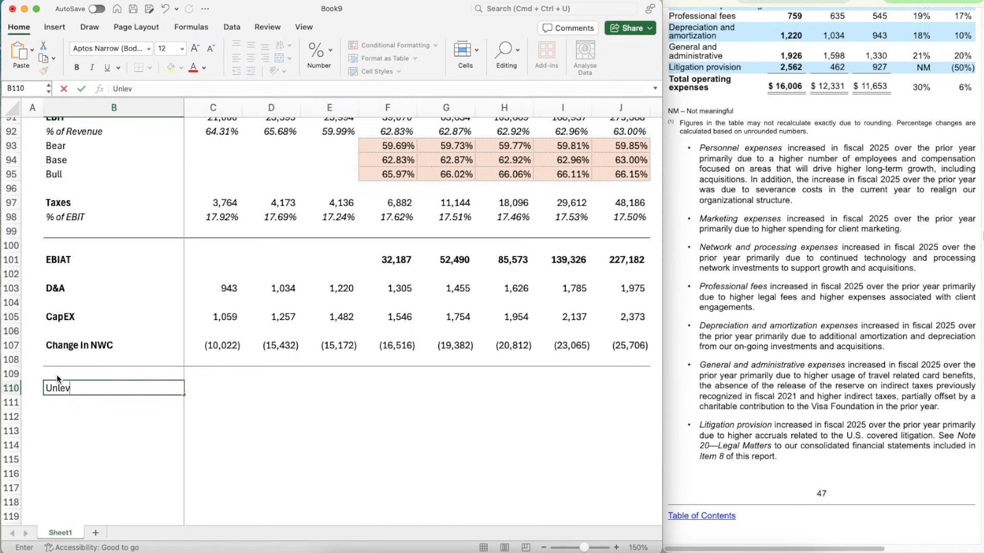
{"action": "type", "text": "ered Free Cash"}
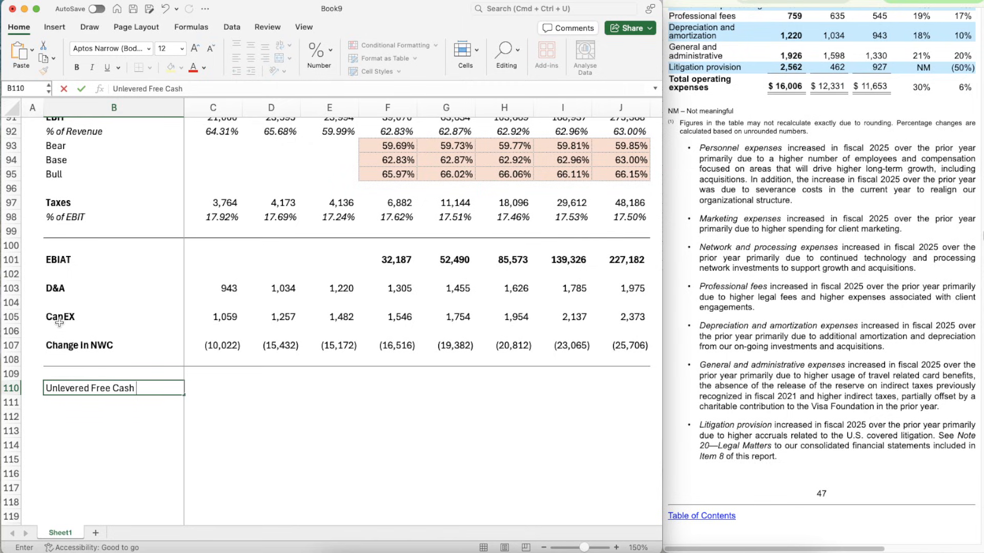
{"action": "type", "text": " Flow"}
{"action": "key", "text": "Return"}
{"action": "key", "text": "Up"}
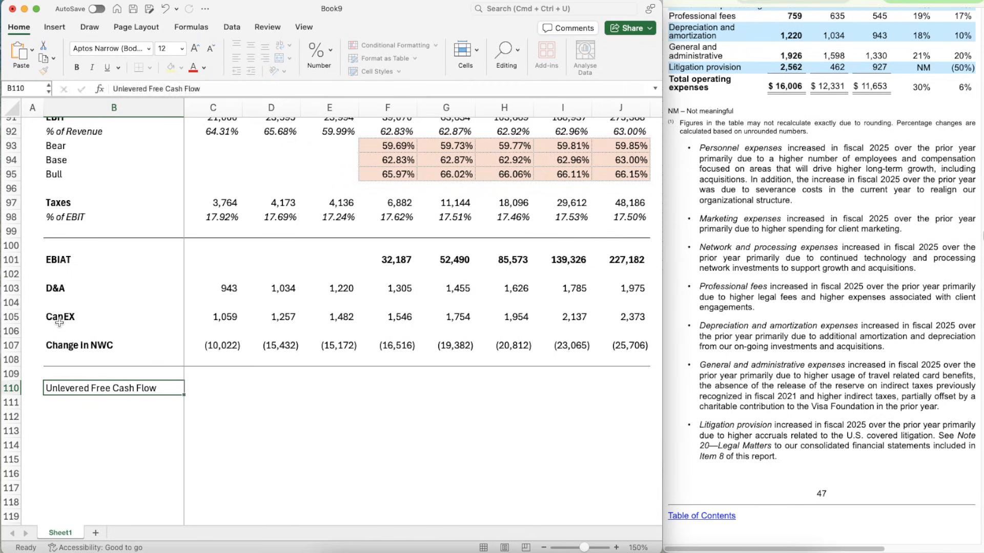
{"action": "key", "text": "super+b"}
{"action": "key", "text": "Right"}
{"action": "key", "text": "Right"}
{"action": "key", "text": "Left"}
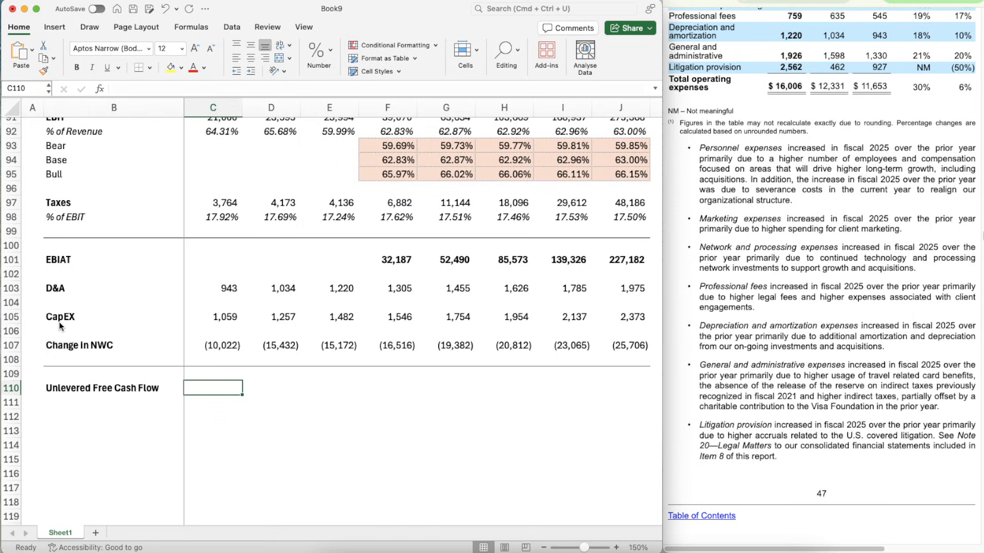
- Start the 2026 Unlevered Free Cash Flow formula in F110 by adding EBIAT and D&A, =F101+F103
{"action": "key", "text": "Right"}
{"action": "key", "text": "Right"}
{"action": "key", "text": "Right"}
{"action": "key", "text": "Right"}
{"action": "key", "text": "Left"}
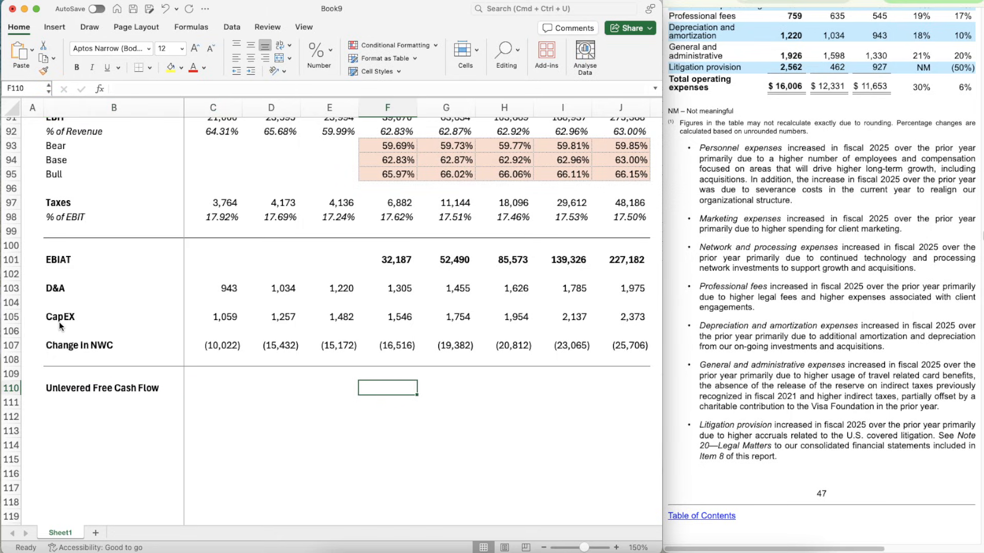
{"action": "key", "text": "Right"}
{"action": "key", "text": "Left"}
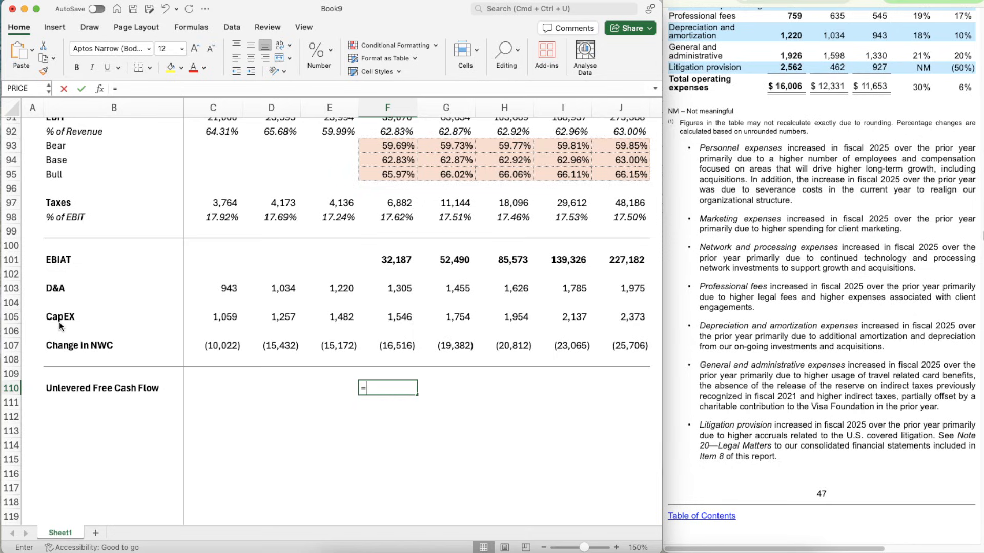
{"action": "type", "text": "="}
{"action": "key", "text": "Up"}
{"action": "key", "text": "Up"}
{"action": "key", "text": "Up"}
{"action": "key", "text": "Up"}
{"action": "key", "text": "Up"}
{"action": "key", "text": "Up"}
{"action": "key", "text": "Up"}
{"action": "key", "text": "Up"}
{"action": "key", "text": "Up"}
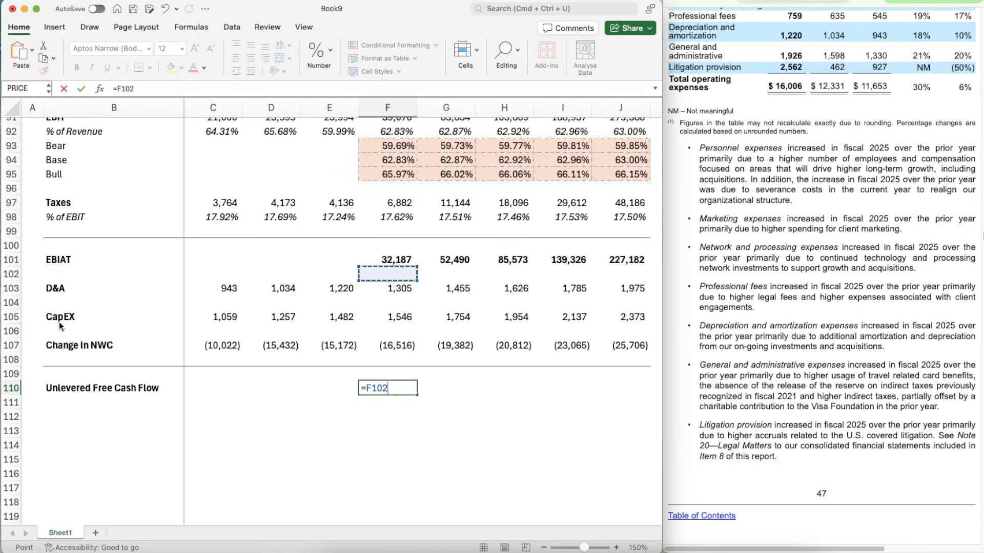
{"action": "type", "text": "+"}
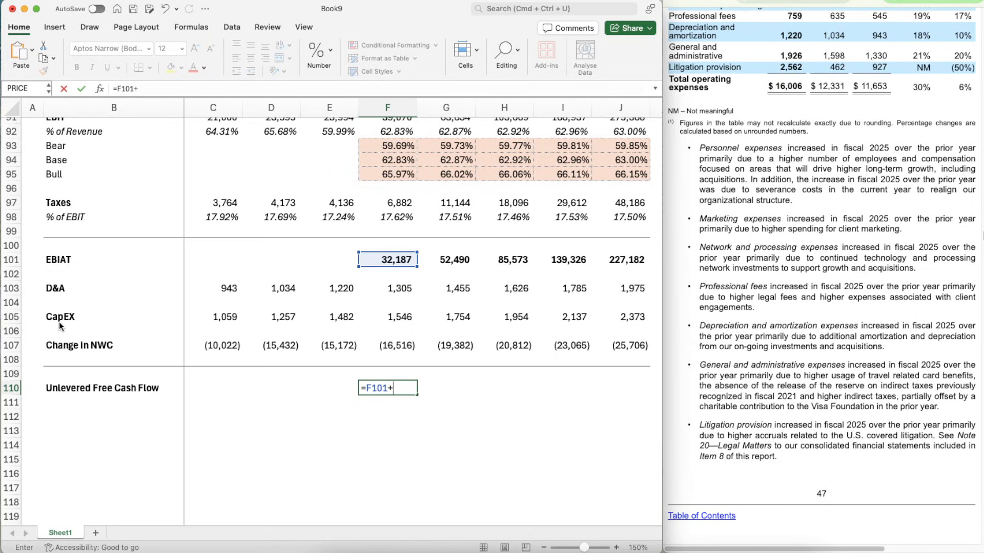
{"action": "key", "text": "Up"}
{"action": "key", "text": "Up"}
{"action": "key", "text": "Up"}
{"action": "key", "text": "Up"}
{"action": "key", "text": "Up"}
{"action": "key", "text": "Up"}
{"action": "key", "text": "Up"}
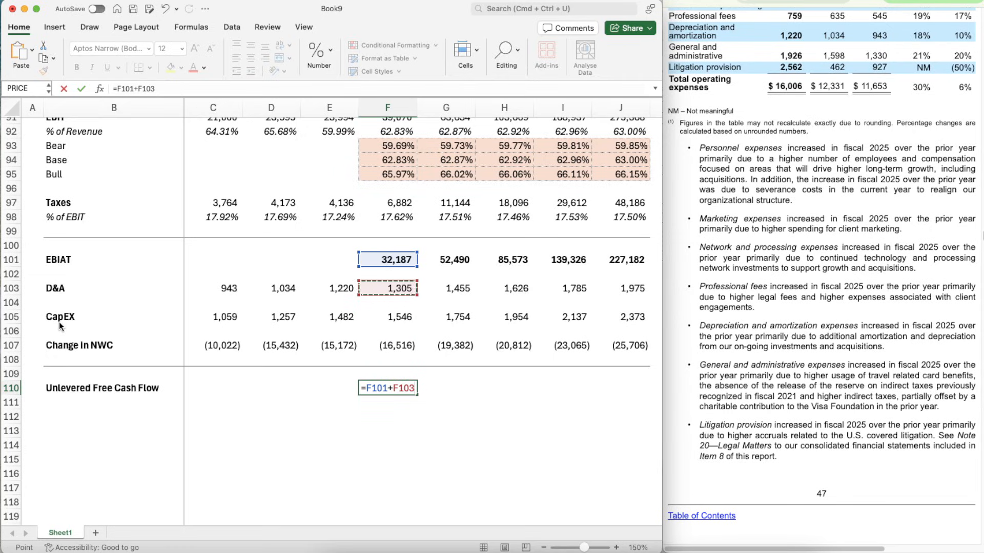
- Complete the F110 formula by subtracting CapEX and Change in NWC, giving =F101+F103-F105-F107
{"action": "type", "text": "-"}
{"action": "key", "text": "Up"}
{"action": "key", "text": "Up"}
{"action": "key", "text": "Up"}
{"action": "key", "text": "Up"}
{"action": "key", "text": "Up"}
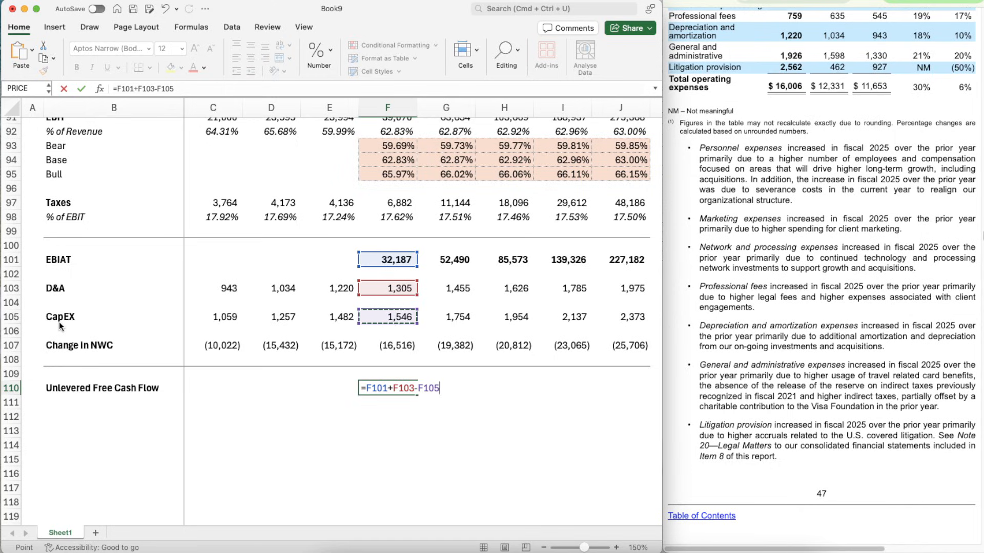
{"action": "type", "text": "-"}
{"action": "key", "text": "Up"}
{"action": "key", "text": "Up"}
{"action": "key", "text": "Up"}
{"action": "key", "text": "Up"}
{"action": "key", "text": "Down"}
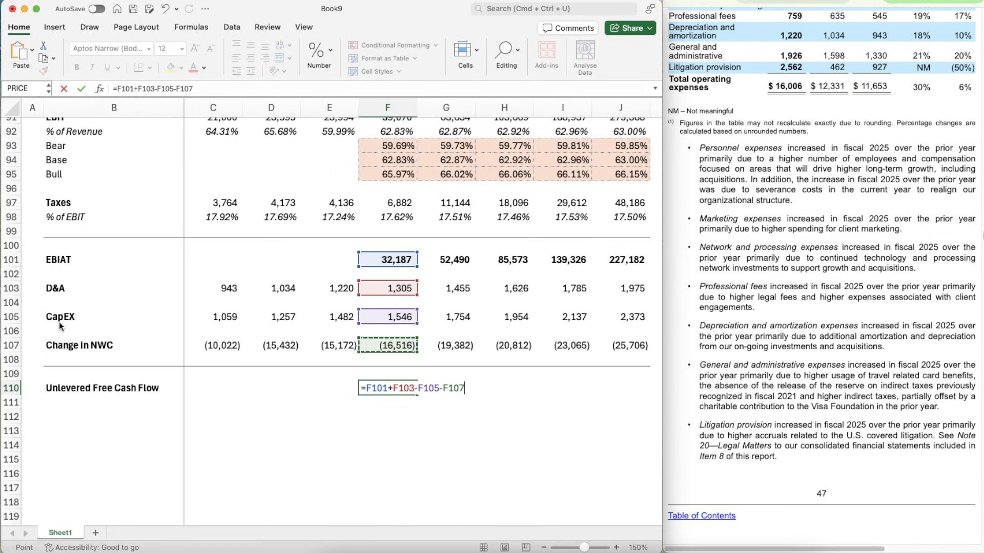
{"action": "key", "text": "Return"}
{"action": "key", "text": "Up"}
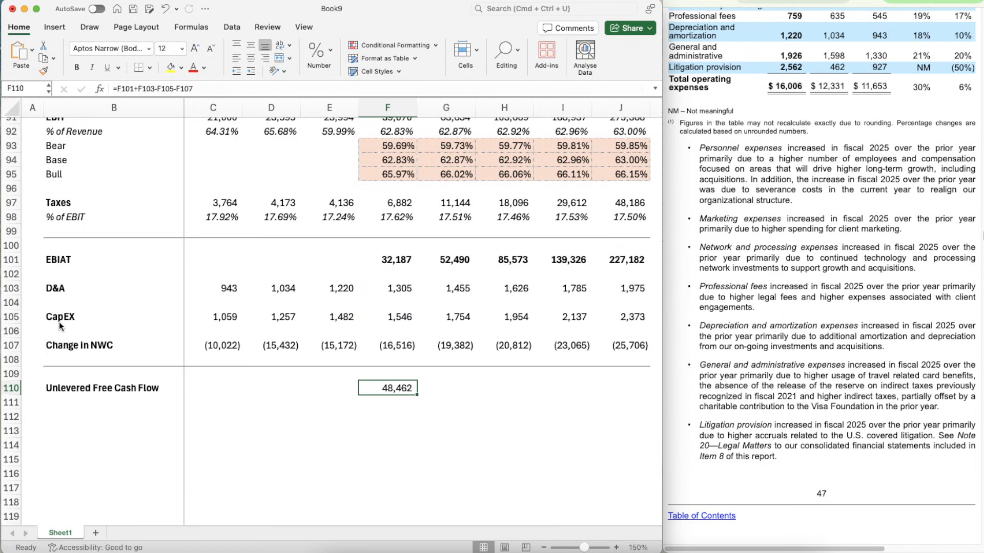
- Bold the 2026 Unlevered Free Cash Flow value in F110, copy it for filling through J110, and undo the bolding
{"action": "key", "text": "super+b"}
{"action": "key", "text": "super+c"}
{"action": "key", "text": "shift+Right"}
{"action": "key", "text": "shift+Right"}
{"action": "key", "text": "shift+Right"}
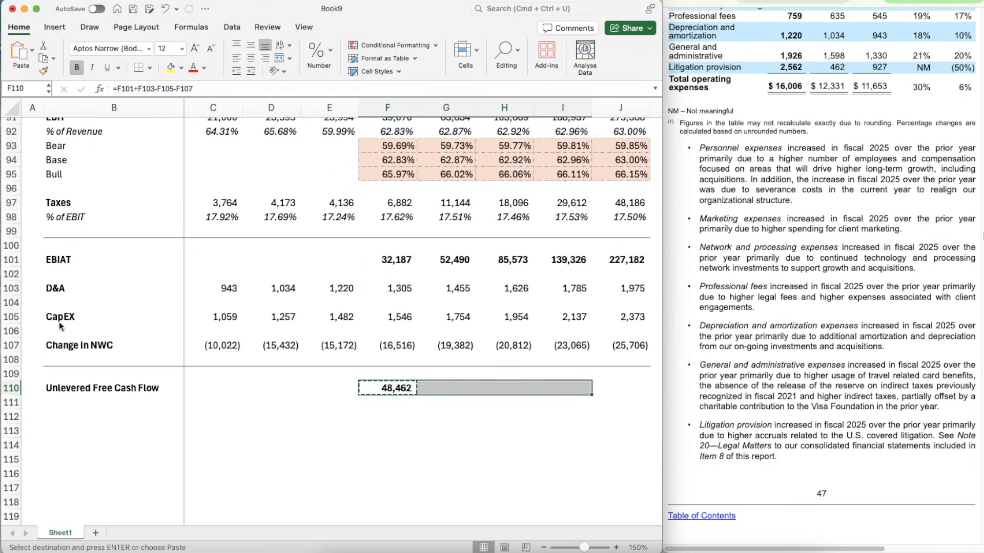
{"action": "key", "text": "shift+Right"}
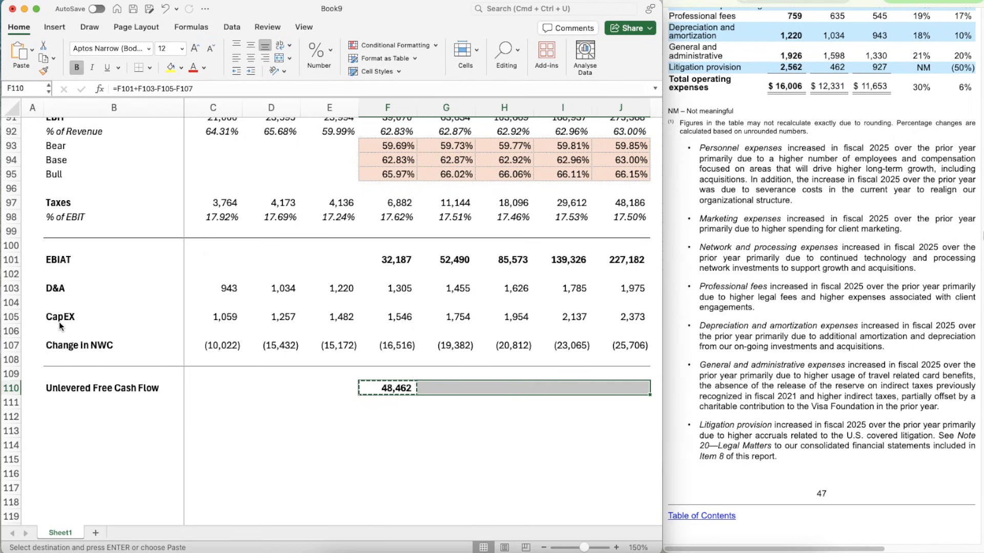
{"action": "key", "text": "super+z"}
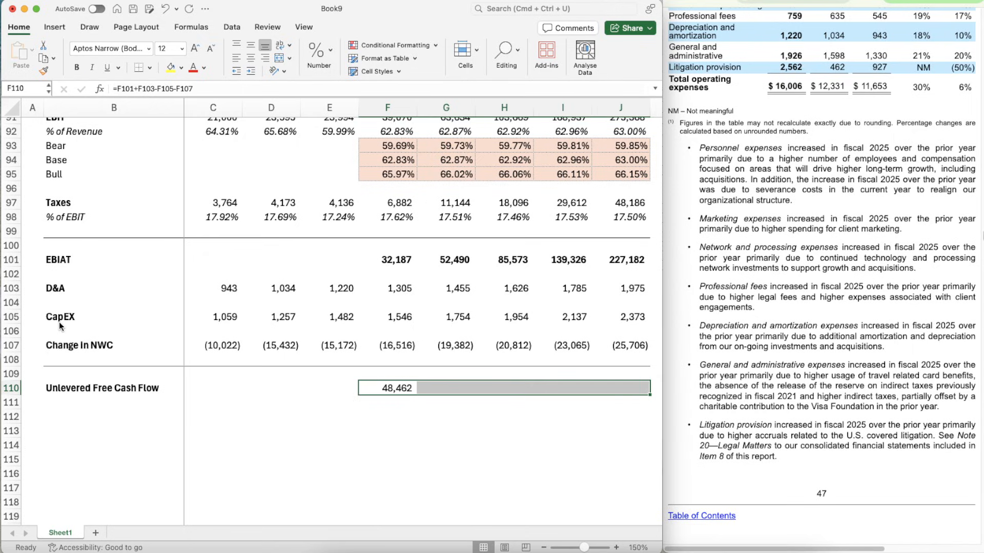
- Copy the Unlevered Free Cash Flow formula from F110 across the row through 2030 in J110 and make F110:J110 bold
{"action": "key", "text": "Left"}
{"action": "key", "text": "Right"}
{"action": "key", "text": "super+c"}
{"action": "key", "text": "shift+Right"}
{"action": "key", "text": "shift+Right"}
{"action": "key", "text": "shift+Right"}
{"action": "key", "text": "shift+Right"}
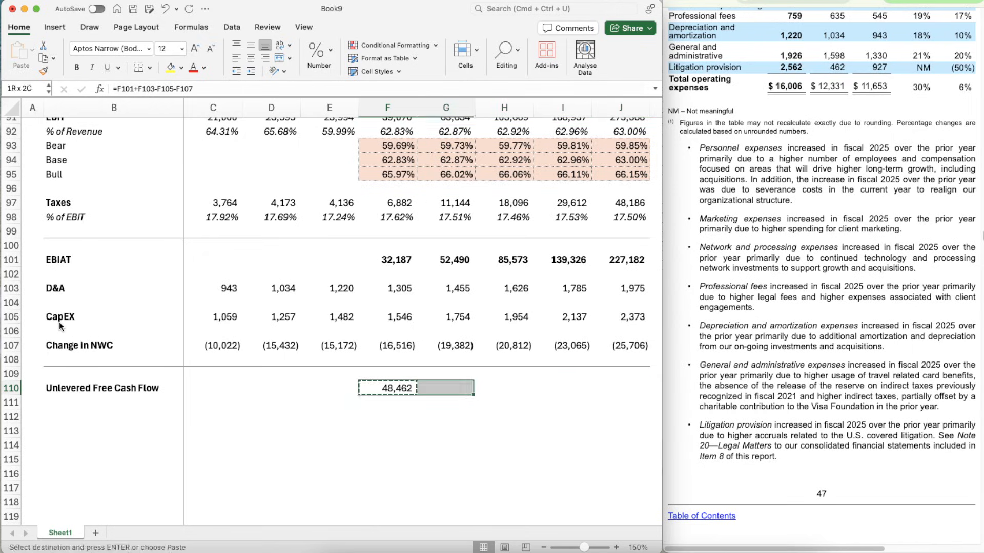
{"action": "key", "text": "super+v"}
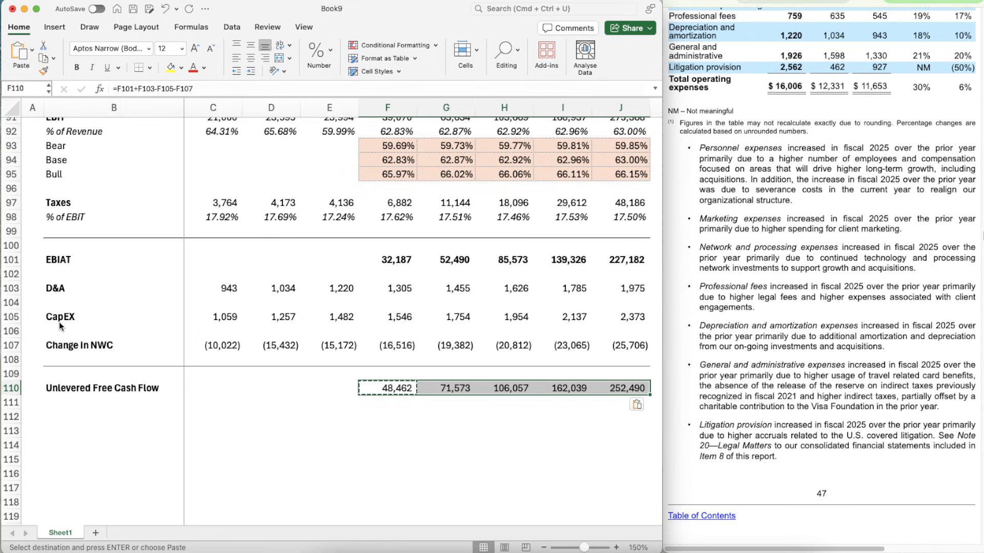
{"action": "key", "text": "Escape"}
{"action": "key", "text": "Down"}
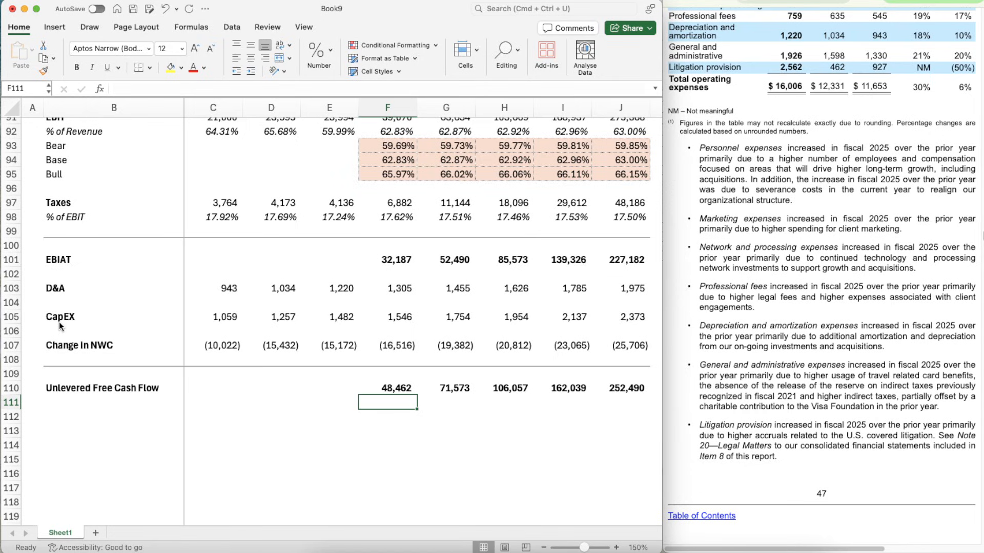
- Label cell B111, below Unlevered Free Cash Flow, as "Present Value of UFCF"
{"action": "key", "text": "Left"}
{"action": "key", "text": "Left"}
{"action": "key", "text": "Left"}
{"action": "key", "text": "Left"}
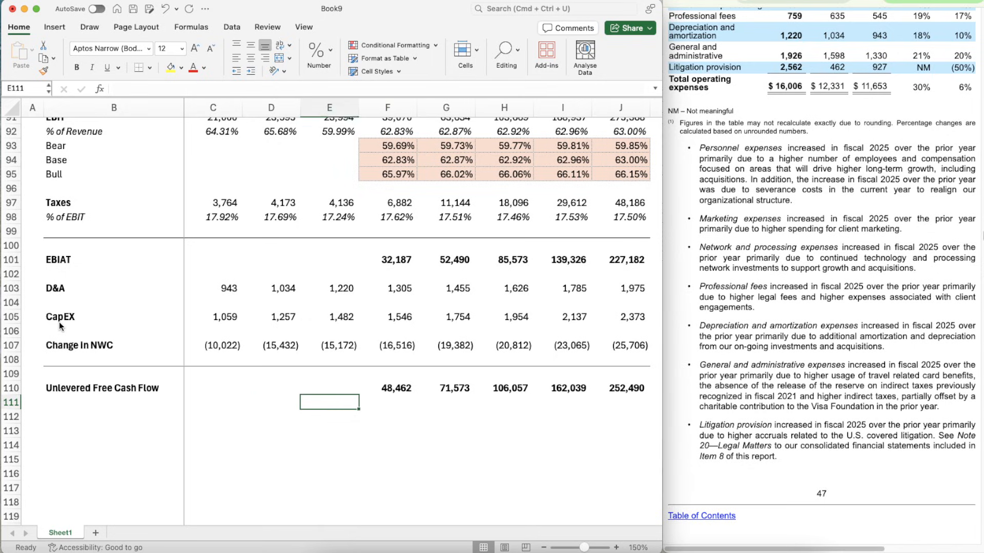
{"action": "type", "text": "Presemt"}
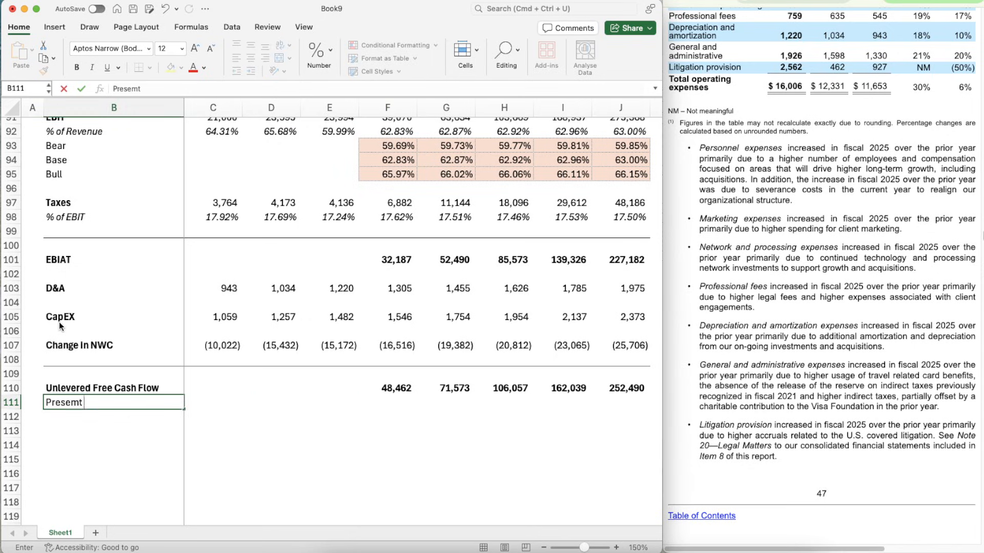
{"action": "key", "text": "BackSpace"}
{"action": "key", "text": "BackSpace"}
{"action": "type", "text": "nt Value of Unl"}
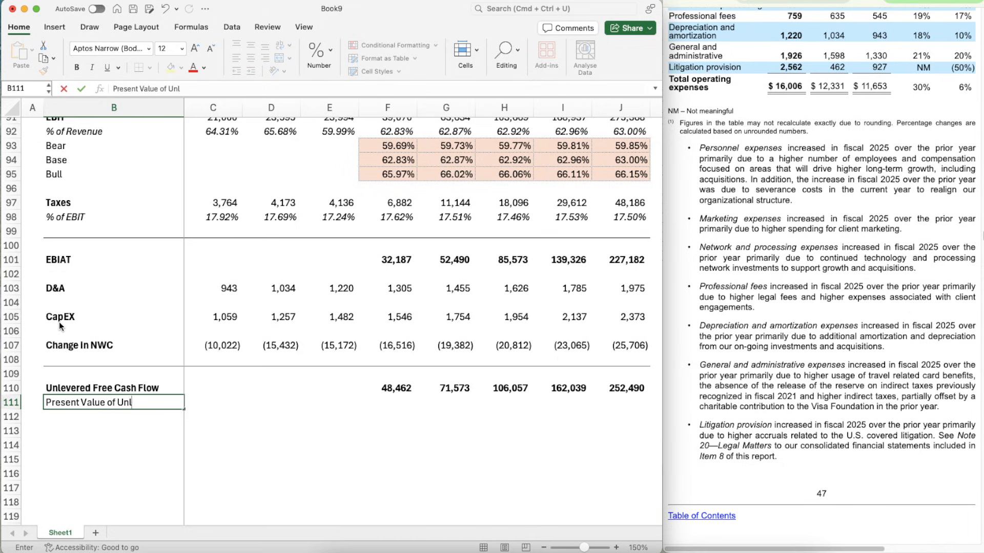
{"action": "key", "text": "BackSpace"}
{"action": "key", "text": "BackSpace"}
{"action": "type", "text": "FCF"}
{"action": "key", "text": "Return"}
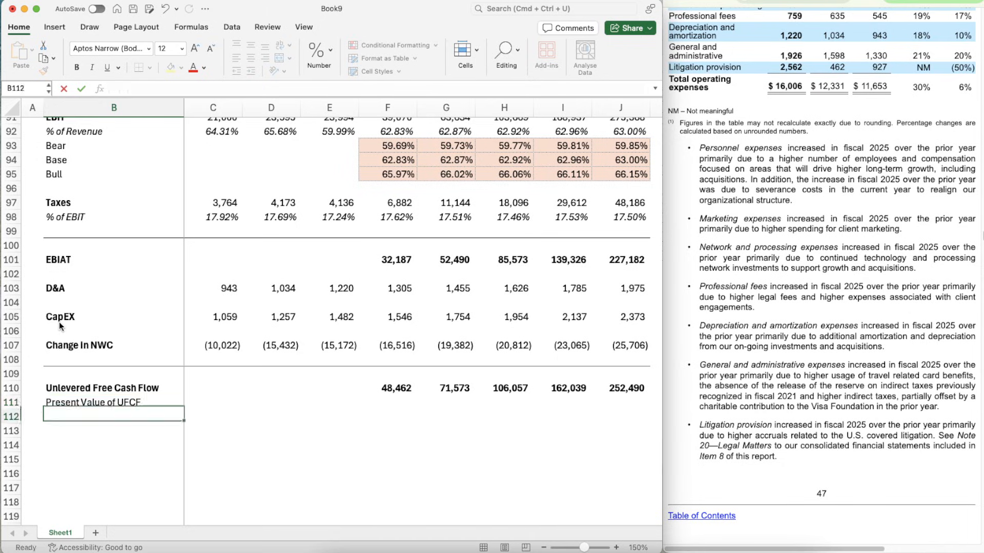
{"action": "key", "text": "Up"}
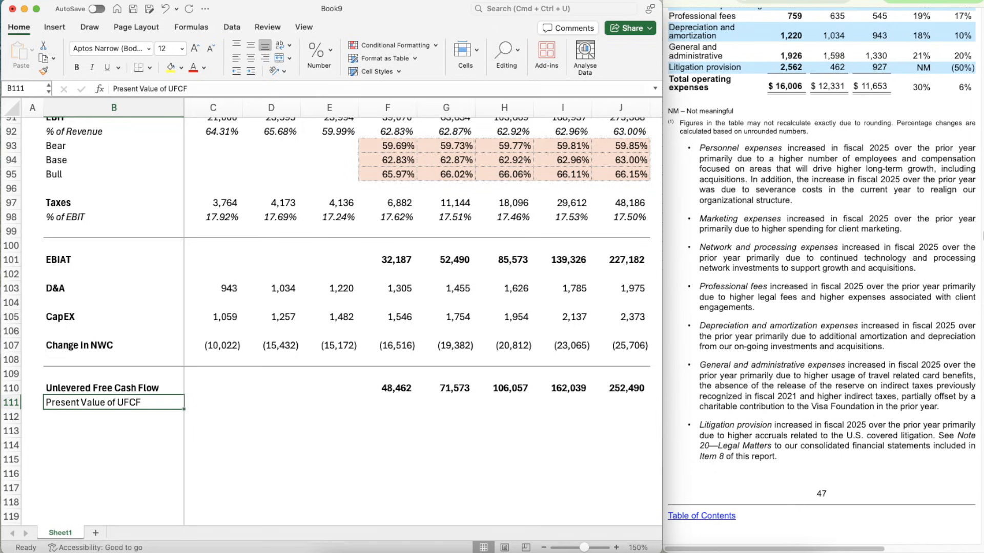
- Add a new worksheet with its gridlines hidden, and make column A narrow and column B wide
{"action": "scroll", "coordinate": [144, 359], "scroll_direction": "down", "scroll_amount": 1}
{"action": "scroll", "coordinate": [144, 359], "scroll_direction": "up", "scroll_amount": 5}
{"action": "scroll", "coordinate": [144, 359], "scroll_direction": "down", "scroll_amount": 8}
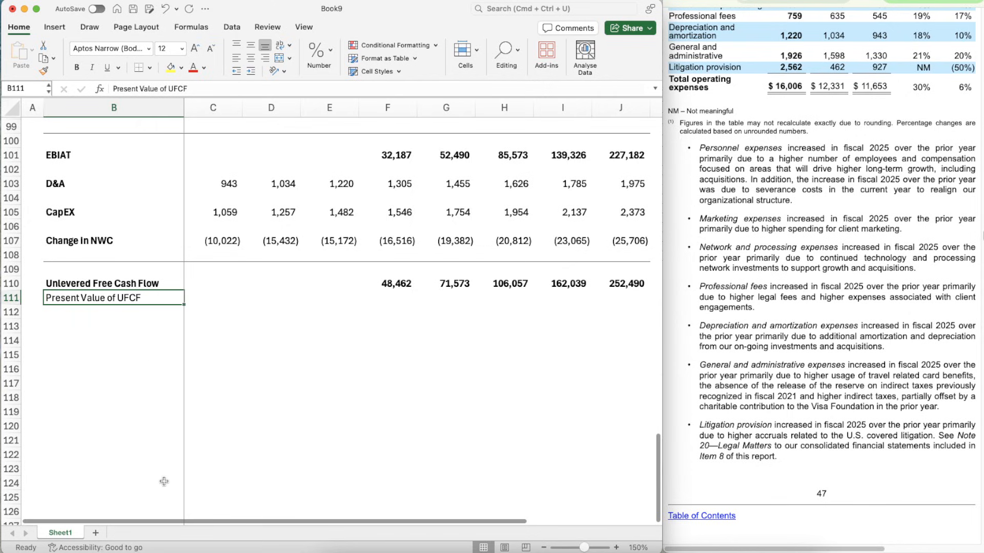
{"action": "left_click", "coordinate": [96, 534]}
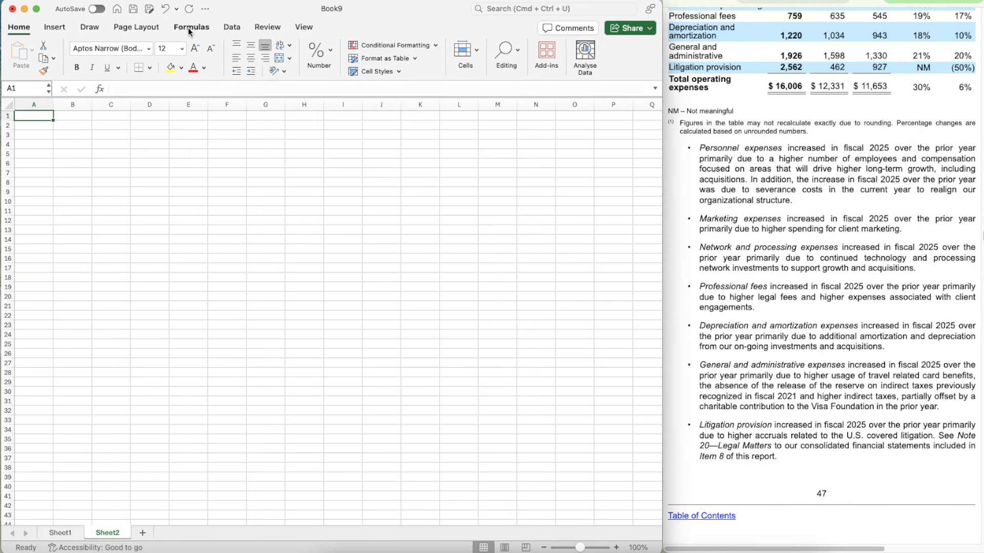
{"action": "left_click", "coordinate": [124, 30]}
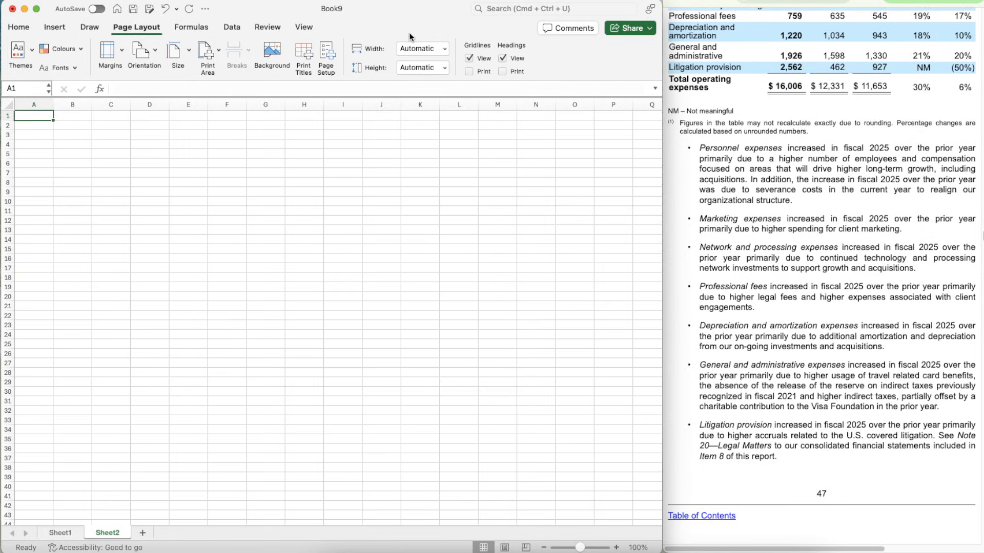
{"action": "left_click", "coordinate": [482, 60]}
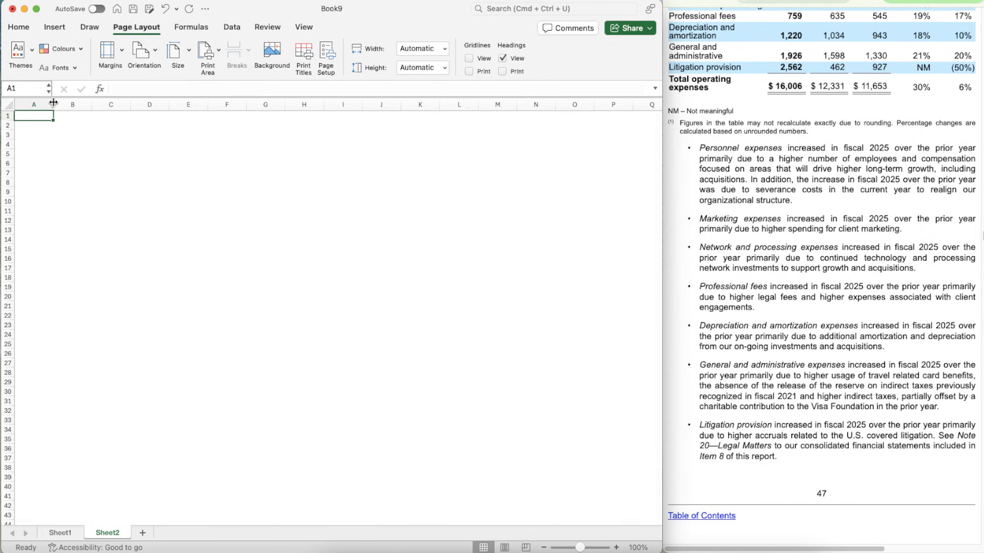
{"action": "left_click_drag", "start_coordinate": [52, 102], "coordinate": [120, 99]}
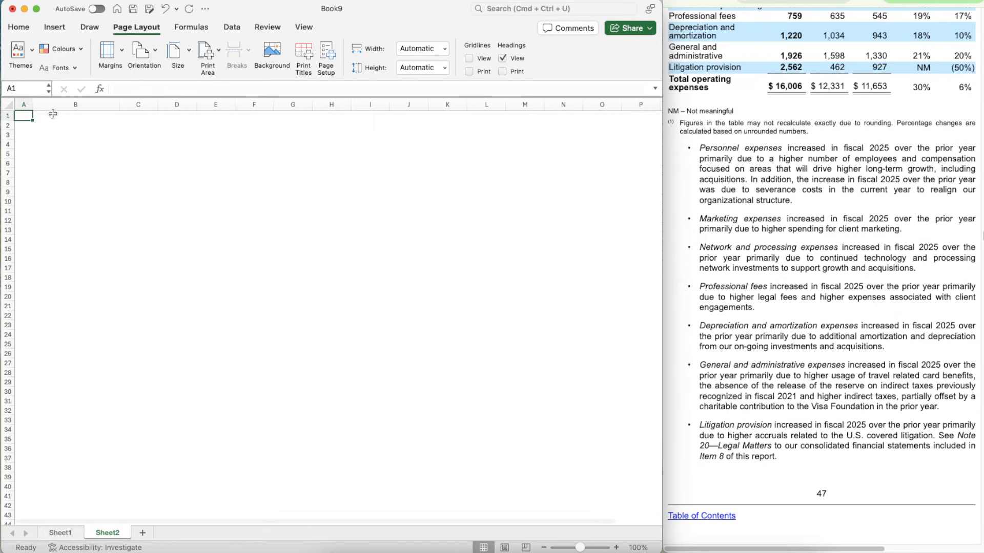
- Enter the ticker V in A1 and convert it to the Stocks data type for VISA INC. on the New York Stock Exchange
{"action": "type", "text": "V"}
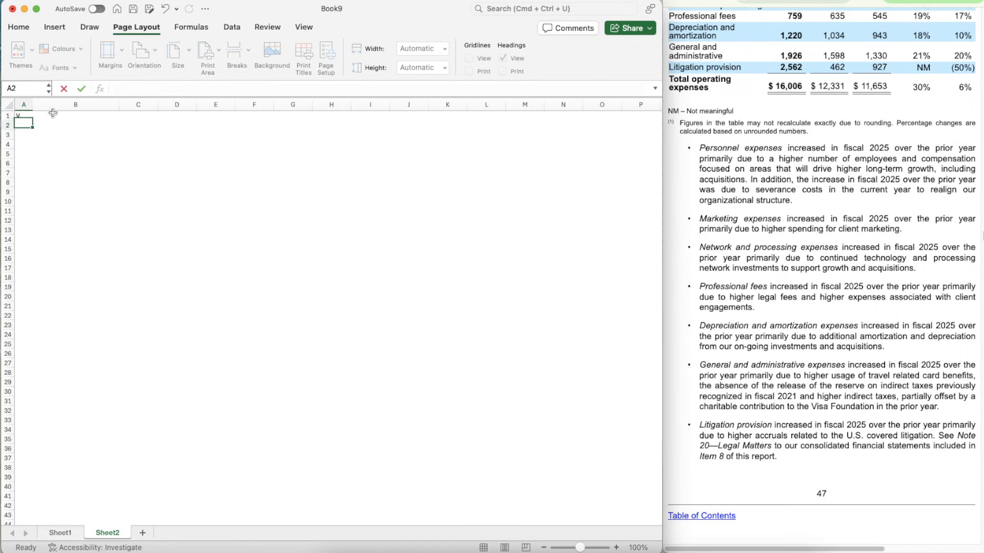
{"action": "key", "text": "Return"}
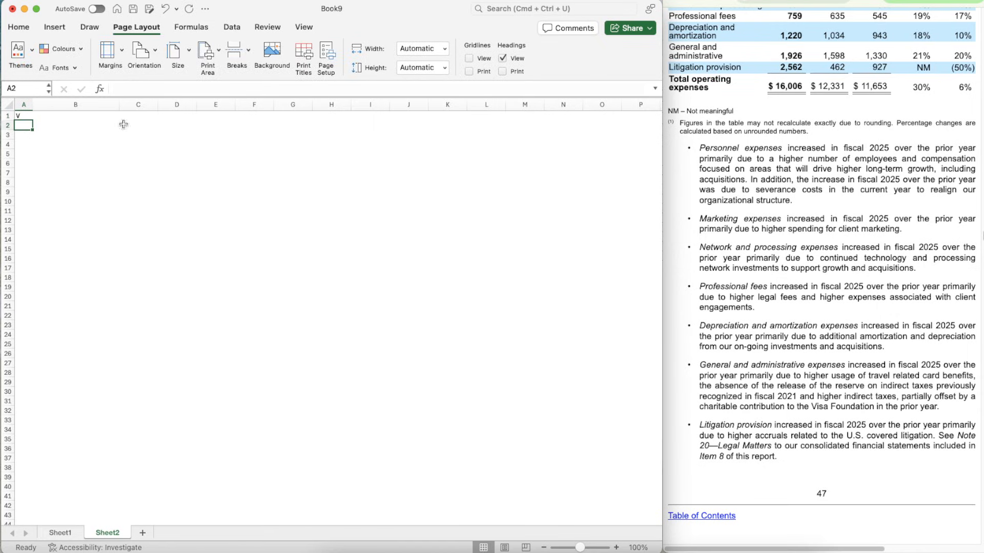
{"action": "left_click", "coordinate": [617, 549]}
{"action": "left_click", "coordinate": [617, 549]}
{"action": "left_click", "coordinate": [616, 548]}
{"action": "left_click", "coordinate": [616, 549]}
{"action": "left_click", "coordinate": [616, 548]}
{"action": "left_click", "coordinate": [617, 548]}
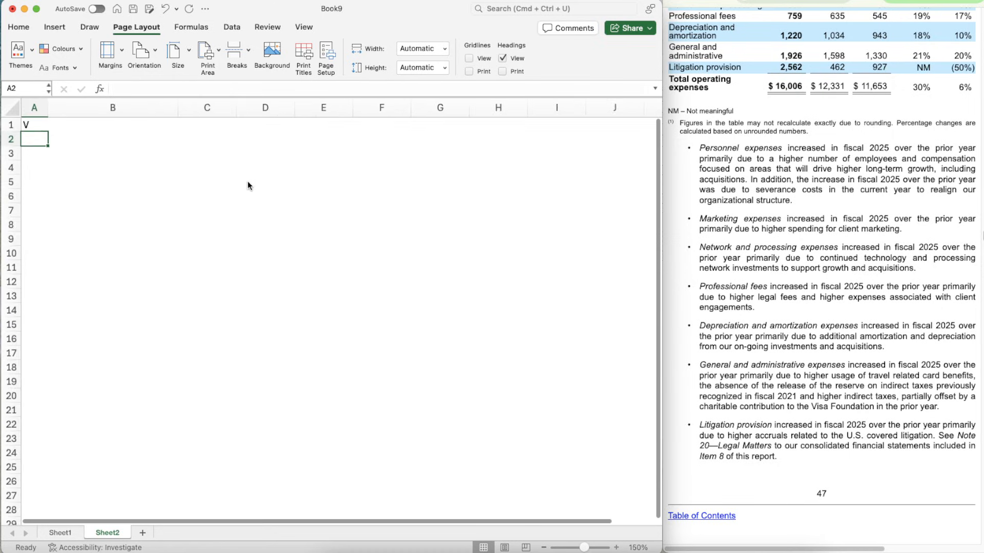
{"action": "left_click", "coordinate": [229, 28]}
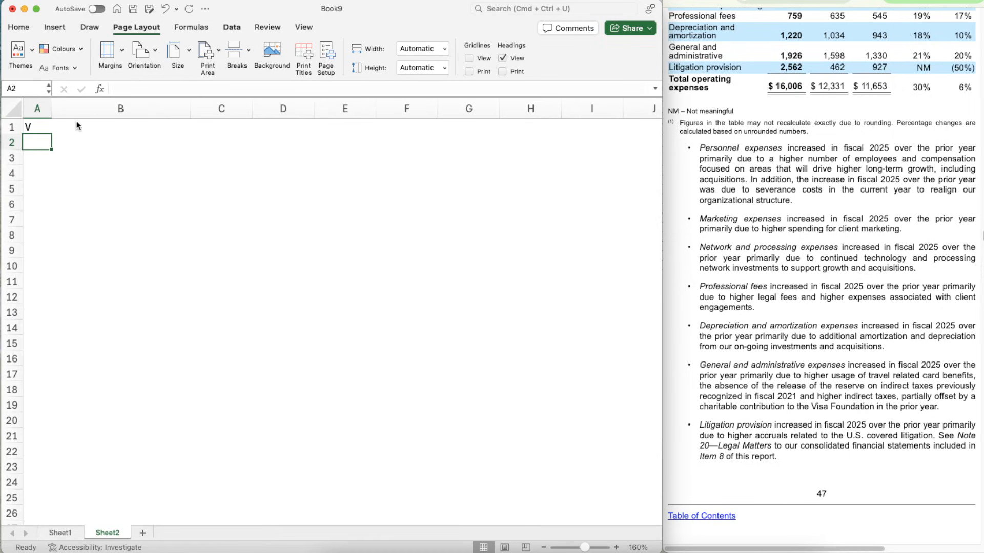
{"action": "left_click", "coordinate": [34, 128]}
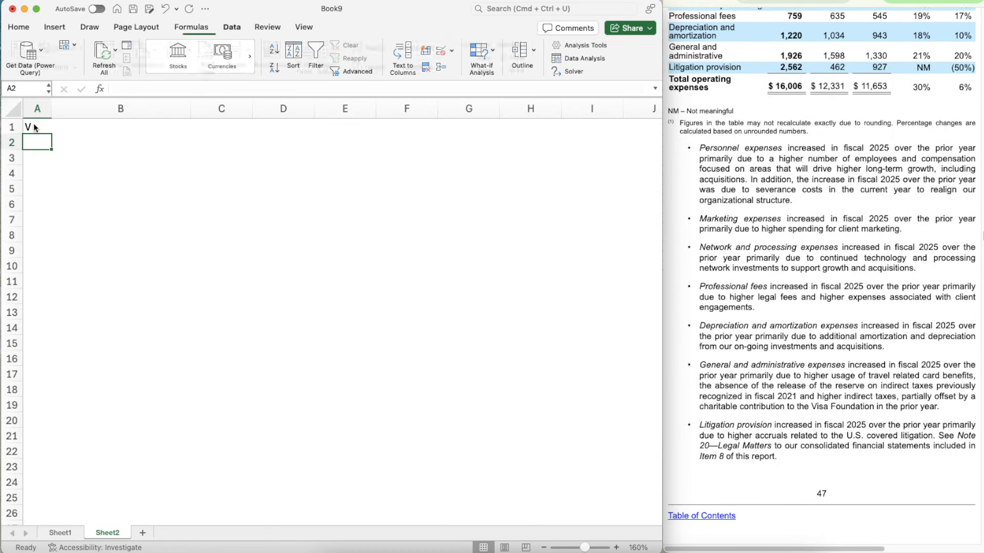
{"action": "left_click", "coordinate": [181, 55]}
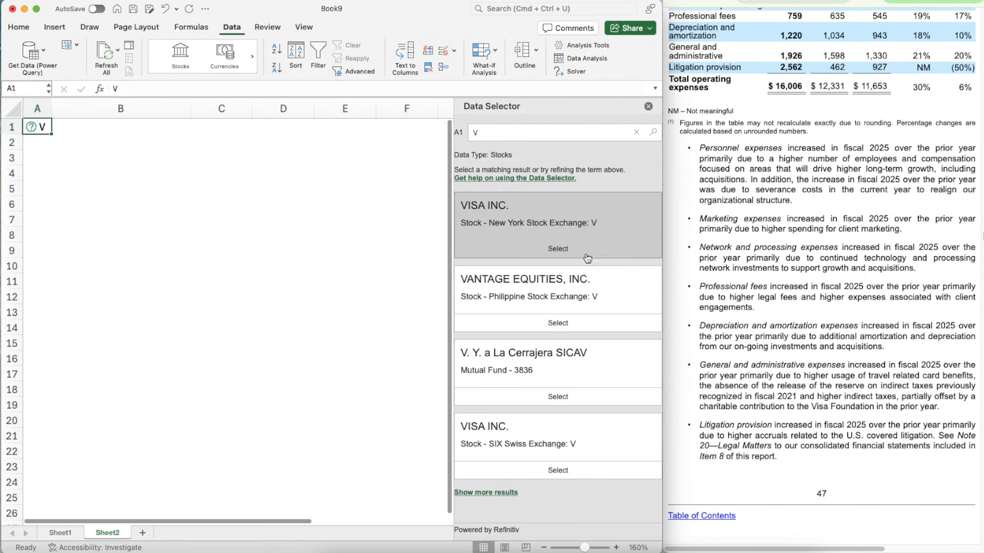
{"action": "left_click", "coordinate": [584, 254]}
- Write "WACC = % of Equity * Cost of Equity + % of Debt * Cost of Debt * (1-Tax Rate)" in B3
{"action": "left_click", "coordinate": [95, 170]}
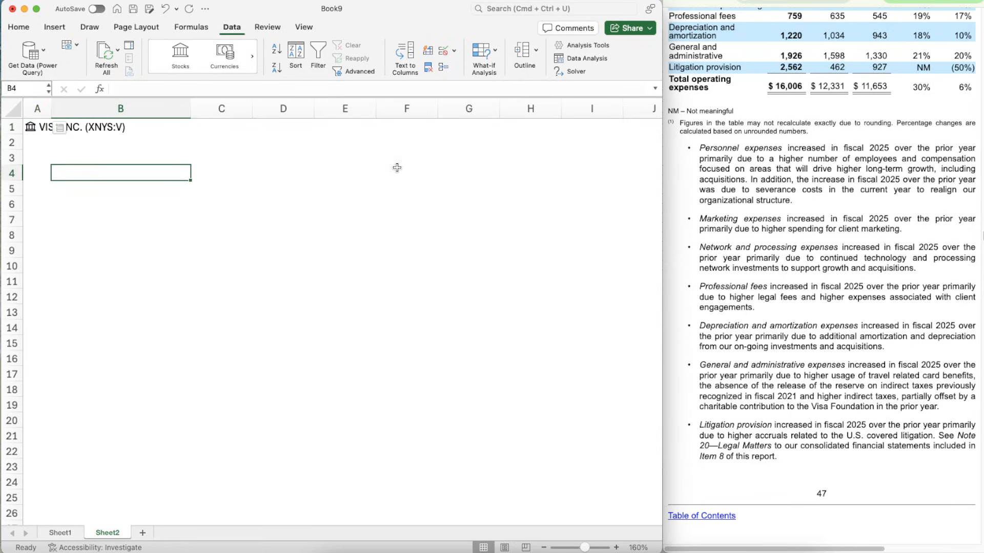
{"action": "key", "text": "Up"}
{"action": "type", "text": "WACC"}
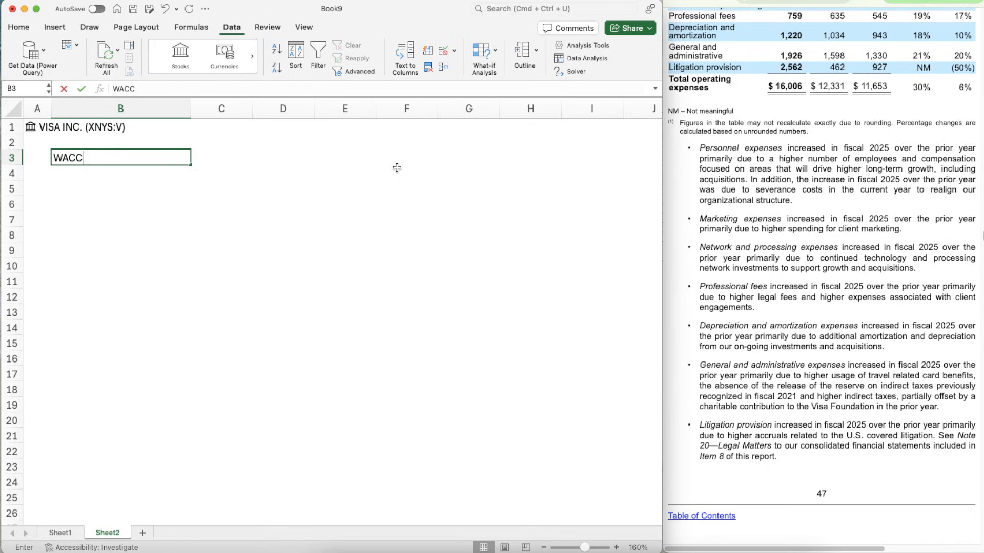
{"action": "type", "text": " = "}
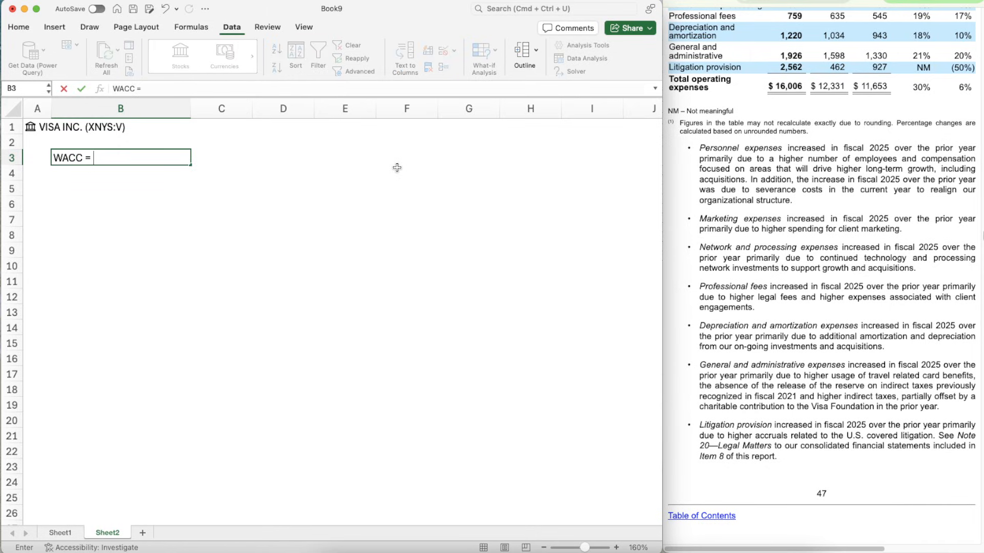
{"action": "type", "text": "% pf"}
{"action": "key", "text": "BackSpace"}
{"action": "key", "text": "BackSpace"}
{"action": "key", "text": "BackSpace"}
{"action": "type", "text": "of Equity * Cos"}
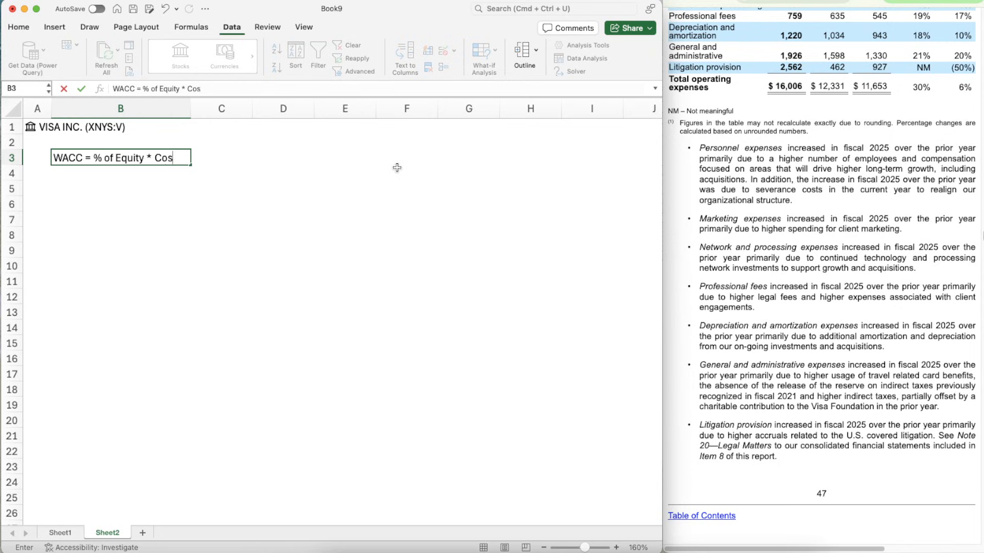
{"action": "type", "text": "t of Equity + "}
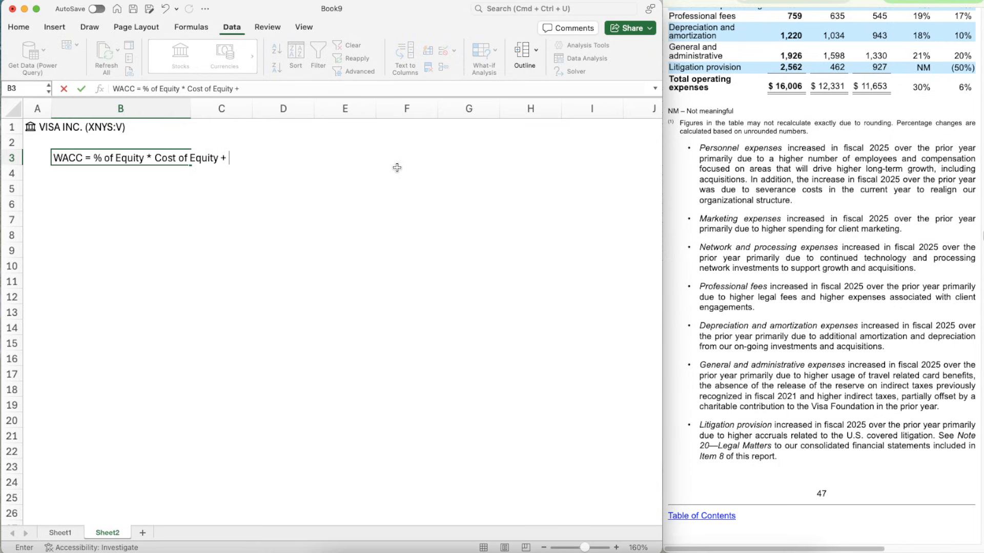
{"action": "type", "text": "% of Debt *"}
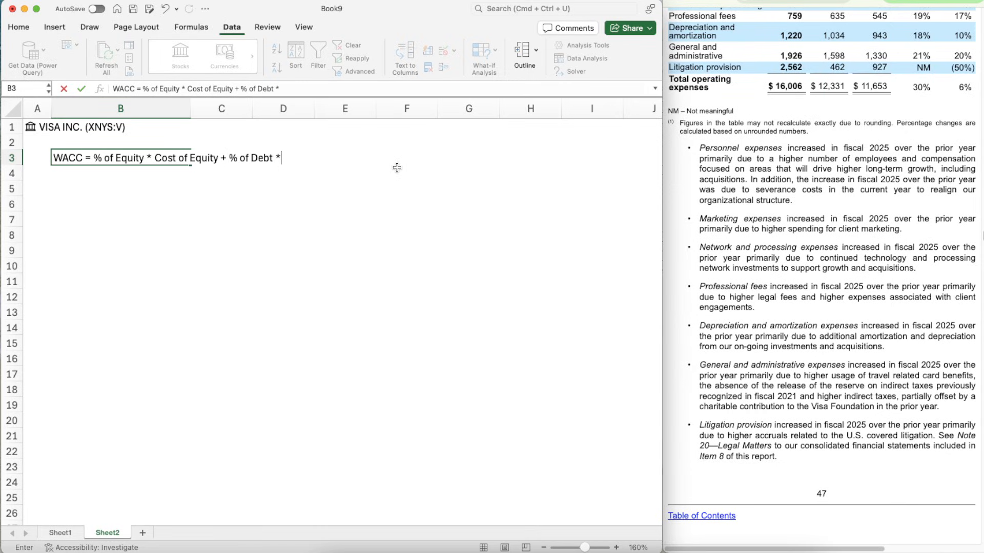
{"action": "type", "text": " Cost of Debt "}
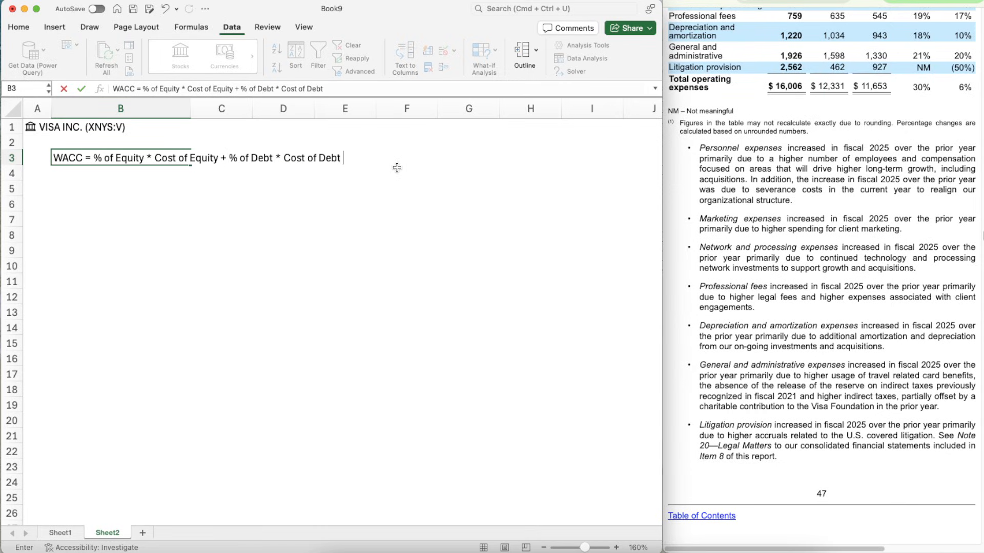
{"action": "type", "text": "* (1-Tax Rate)"}
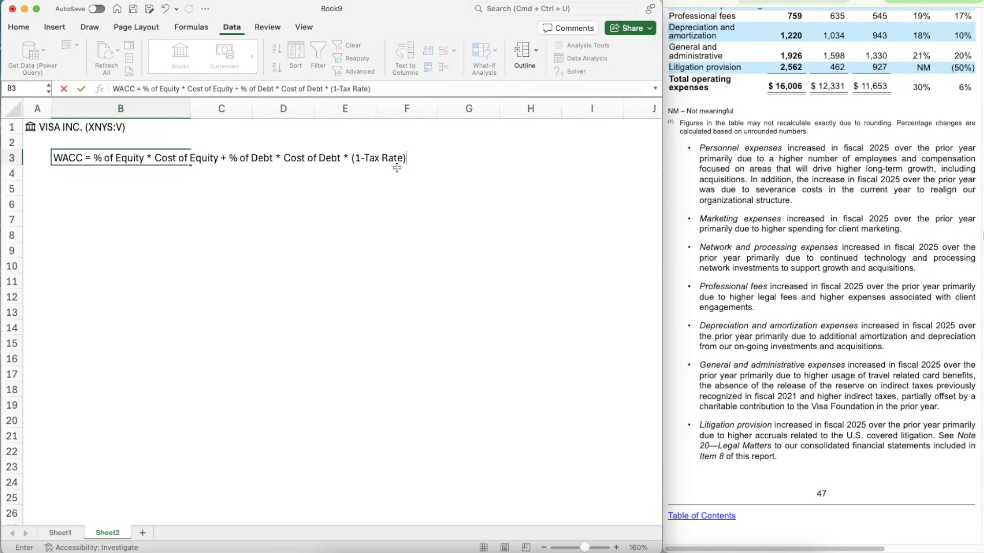
{"action": "key", "text": "Return"}
{"action": "key", "text": "Return"}
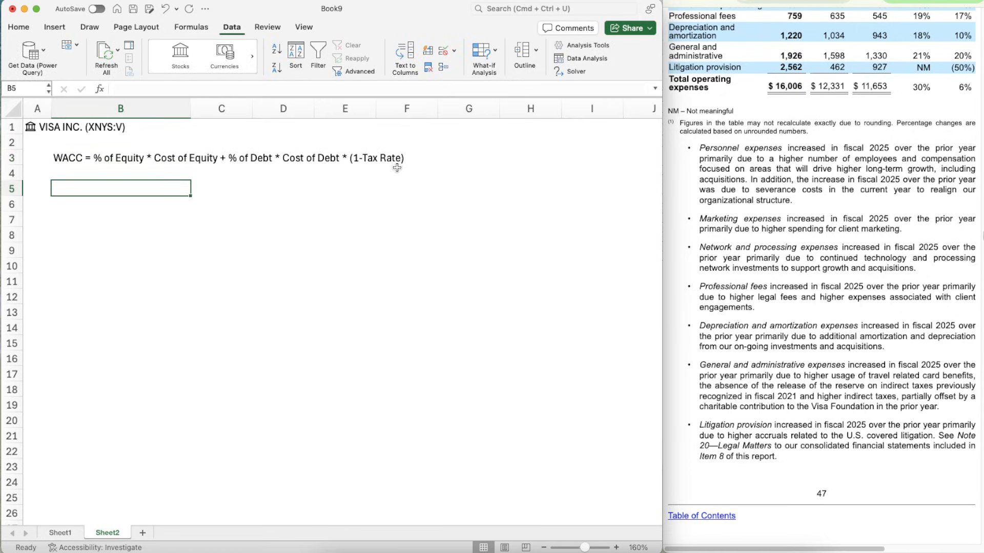
- Label cell B5 as "Market Cap", leaving a blank row below the WACC equation
{"action": "type", "text": "Market Cap"}
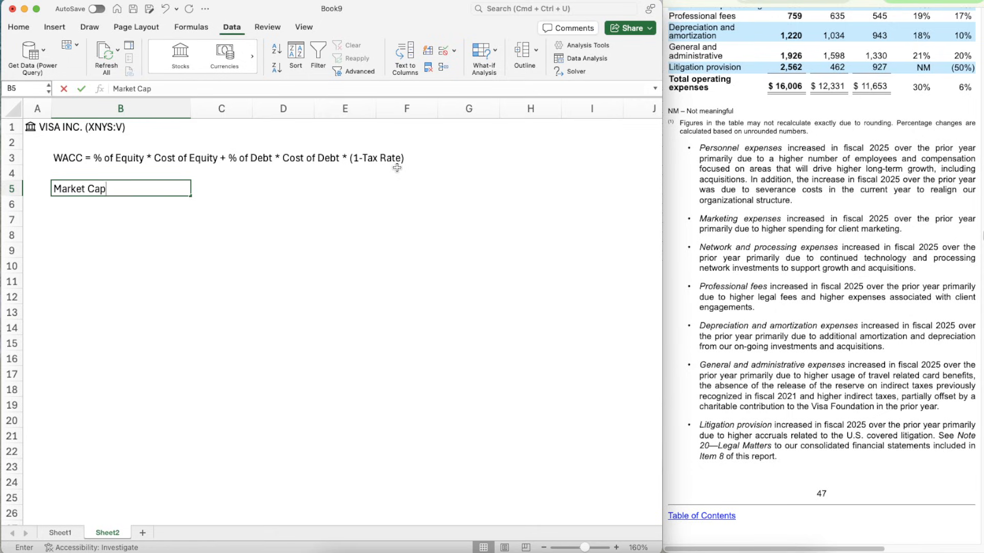
{"action": "key", "text": "Return"}
- Enter a formula in C5 beside Market Cap that divides the Market cap field of the Visa stock in A1 by 1000000
{"action": "key", "text": "Up"}
{"action": "key", "text": "Right"}
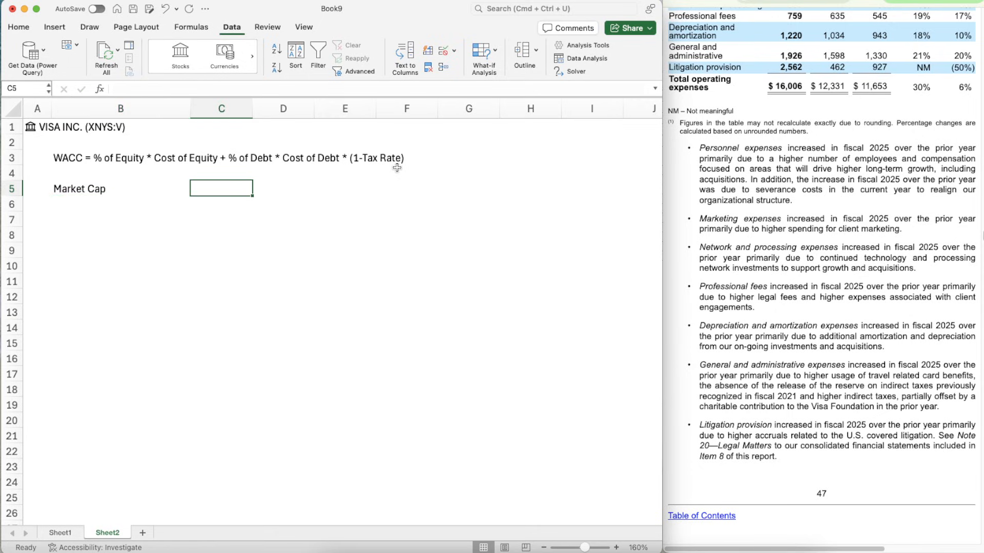
{"action": "type", "text": "="}
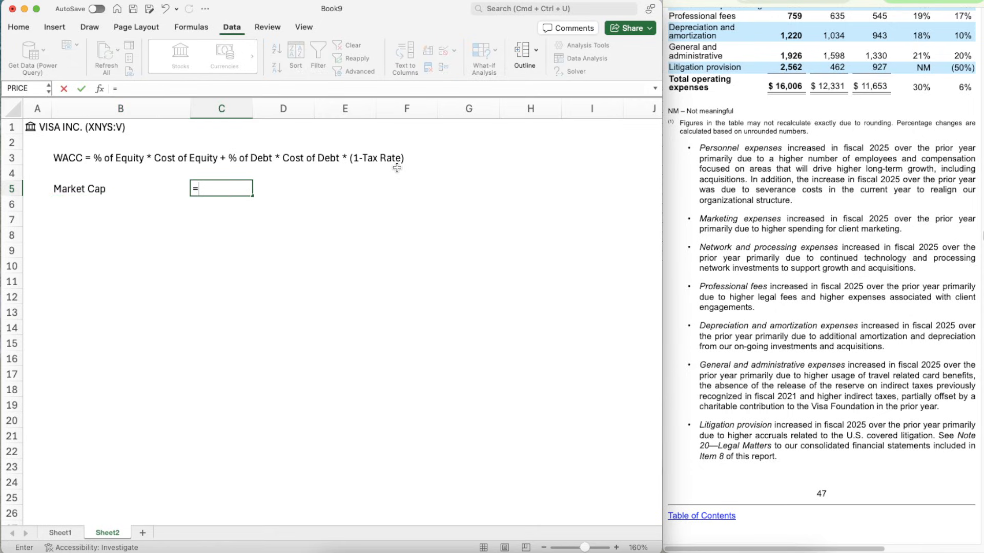
{"action": "type", "text": "A1."}
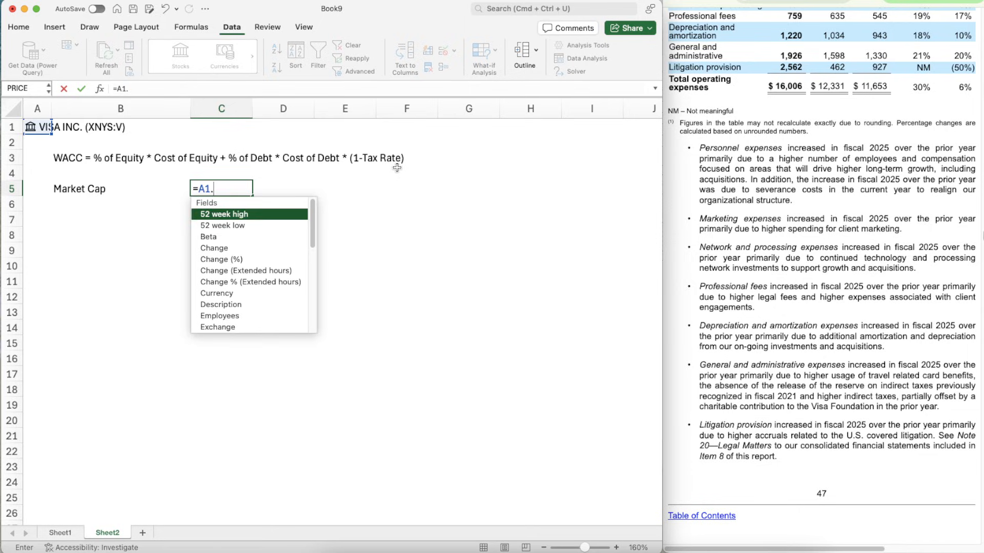
{"action": "type", "text": "[mark"}
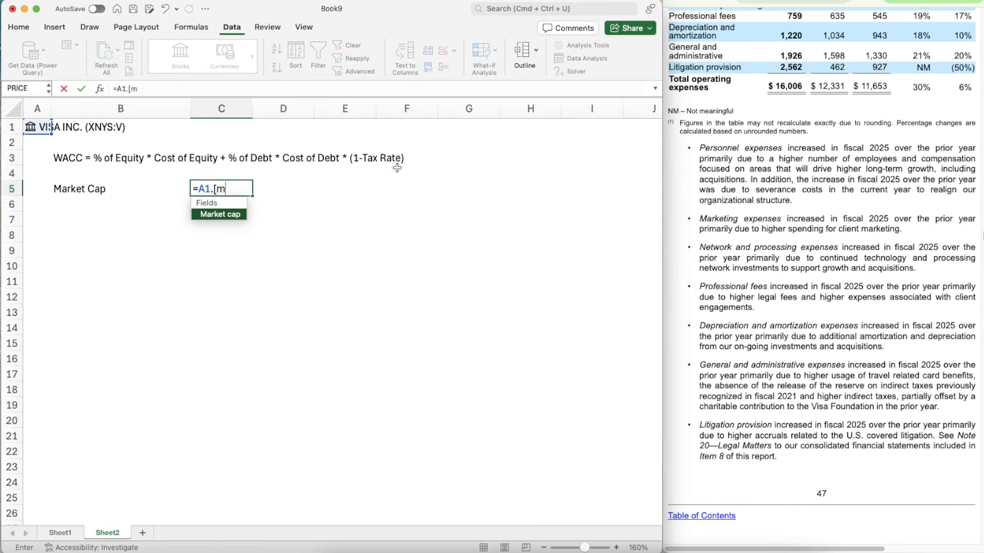
{"action": "key", "text": "Tab"}
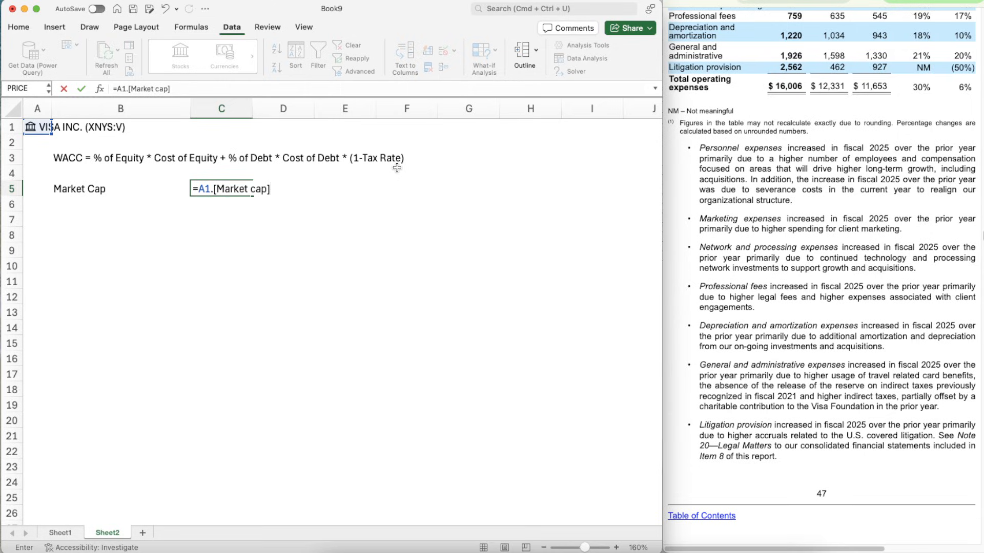
{"action": "type", "text": "/1000000"}
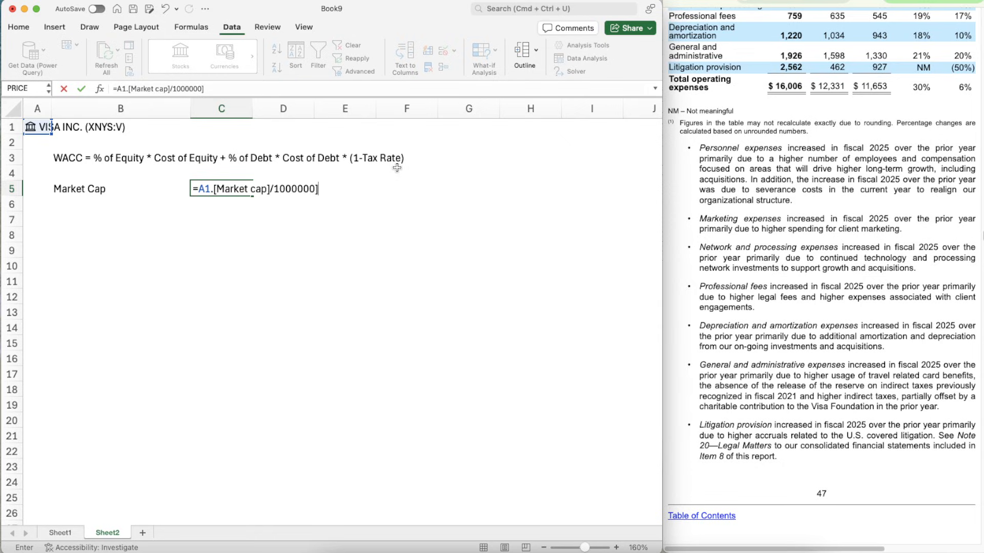
{"action": "type", "text": "]"}
{"action": "key", "text": "Return"}
{"action": "key", "text": "Return"}
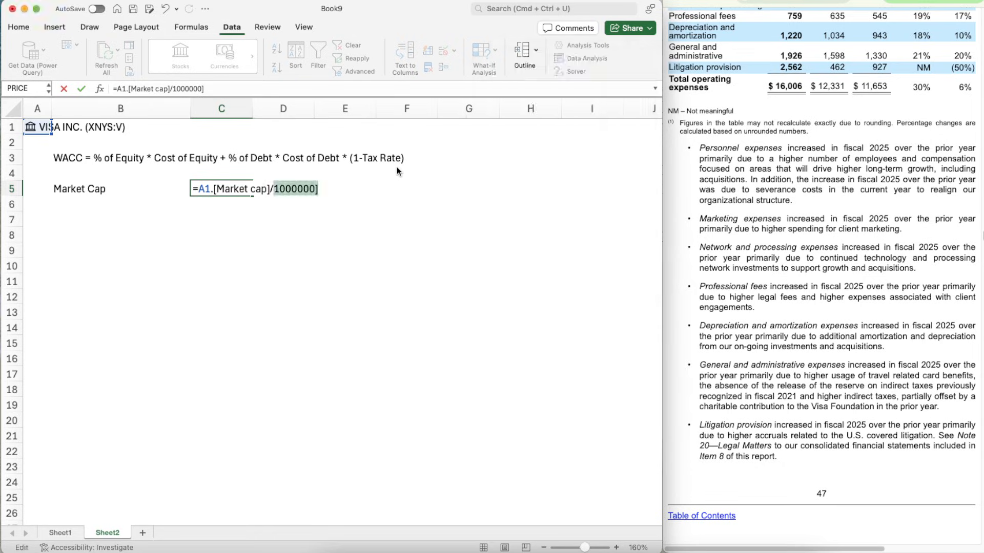
- Remove the stray closing bracket at the end of the Market Cap formula so C5 holds =A1.[Market cap]/1000000
{"action": "left_click", "coordinate": [290, 189]}
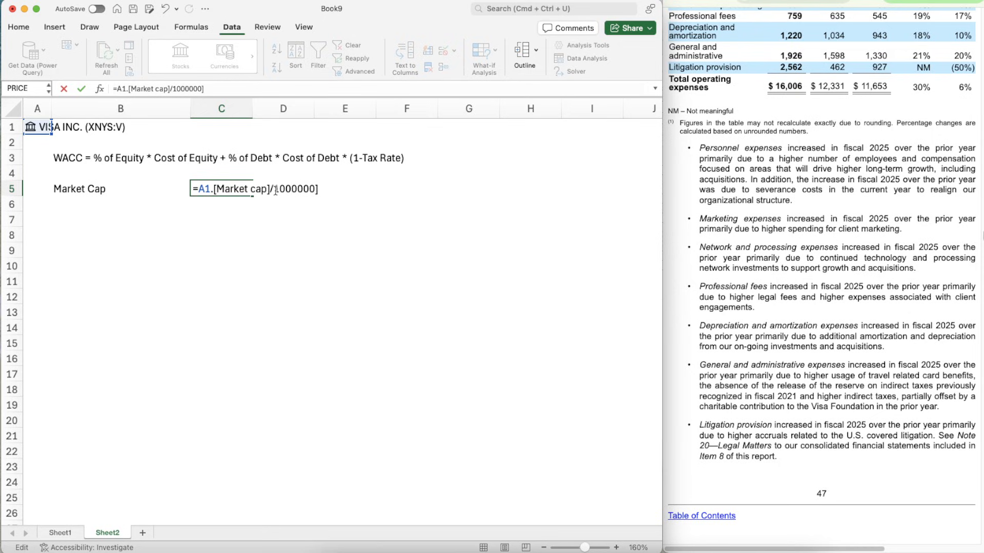
{"action": "key", "text": "Return"}
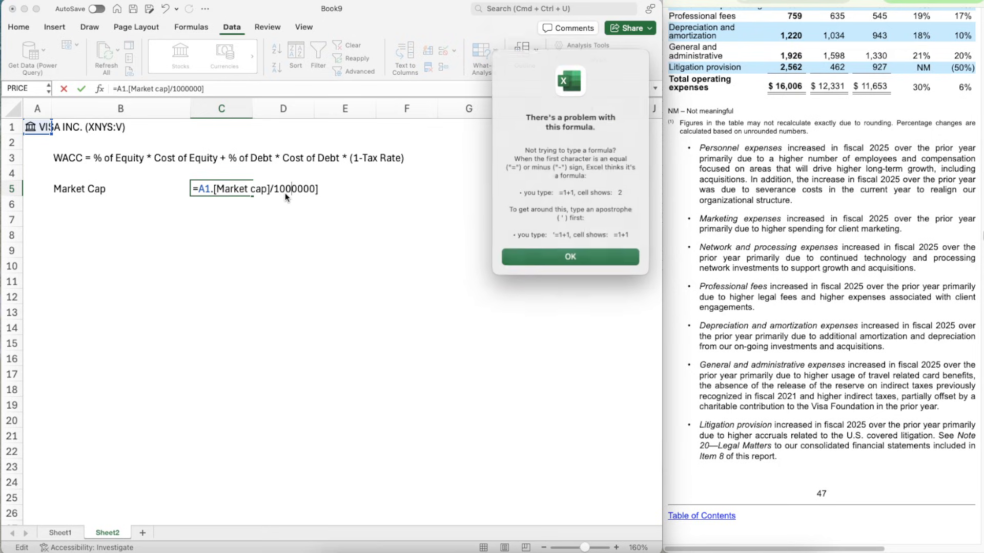
{"action": "key", "text": "Return"}
{"action": "left_click", "coordinate": [324, 191]}
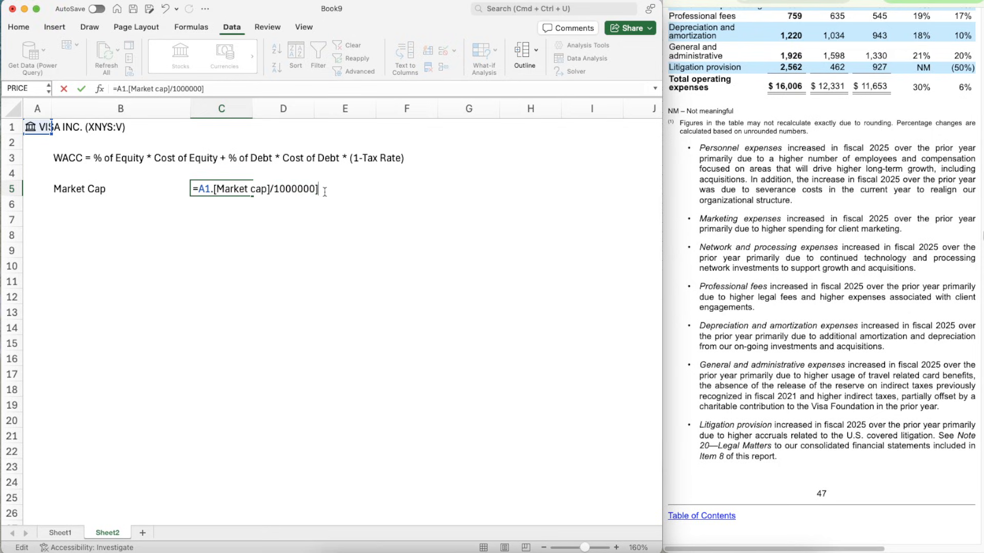
{"action": "key", "text": "Return"}
{"action": "key", "text": "Up"}
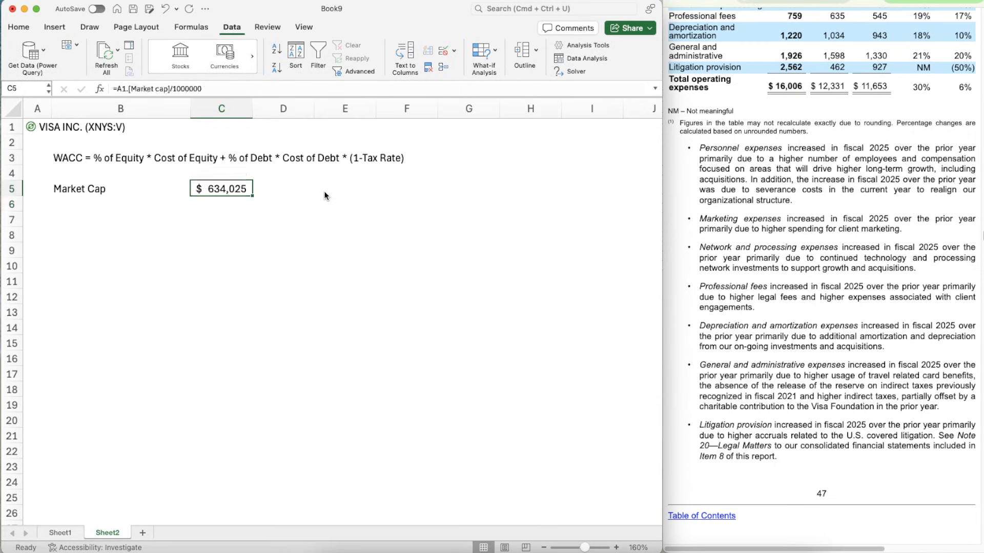
- Add the labels "% of Equity" in B6 and "Cost of Equity" in B7 below Market Cap
{"action": "key", "text": "Down"}
{"action": "key", "text": "Down"}
{"action": "key", "text": "Left"}
{"action": "key", "text": "Up"}
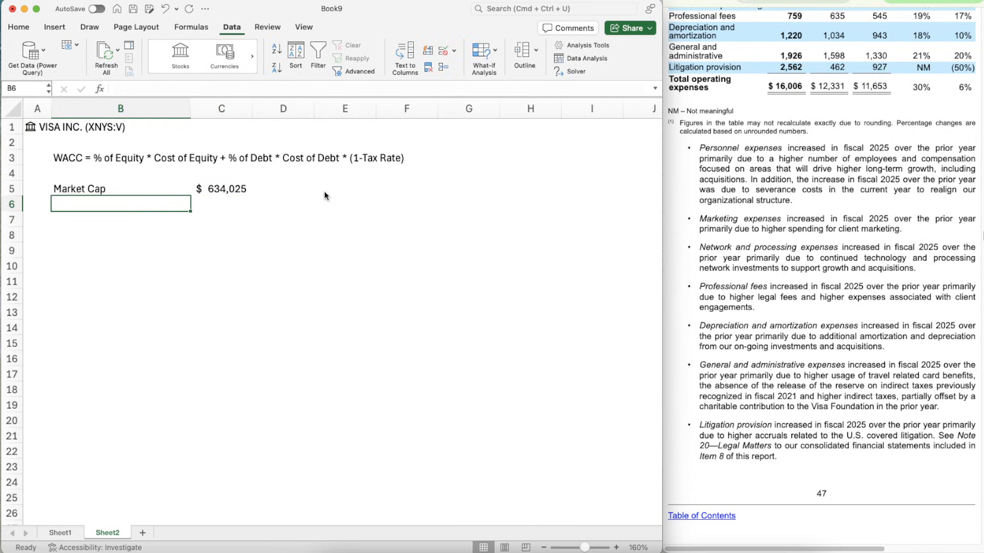
{"action": "type", "text": "% of Equity"}
{"action": "key", "text": "Return"}
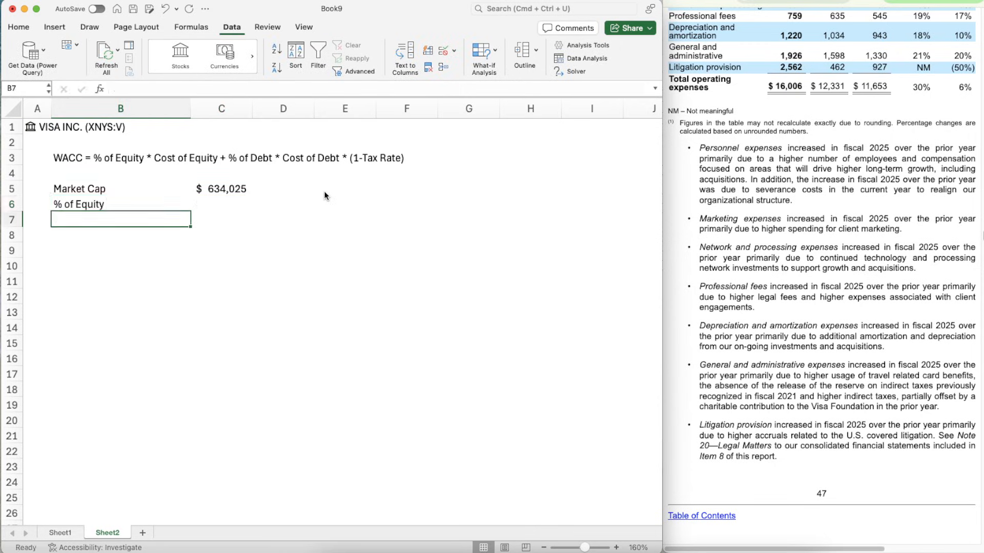
{"action": "type", "text": "Cost of"}
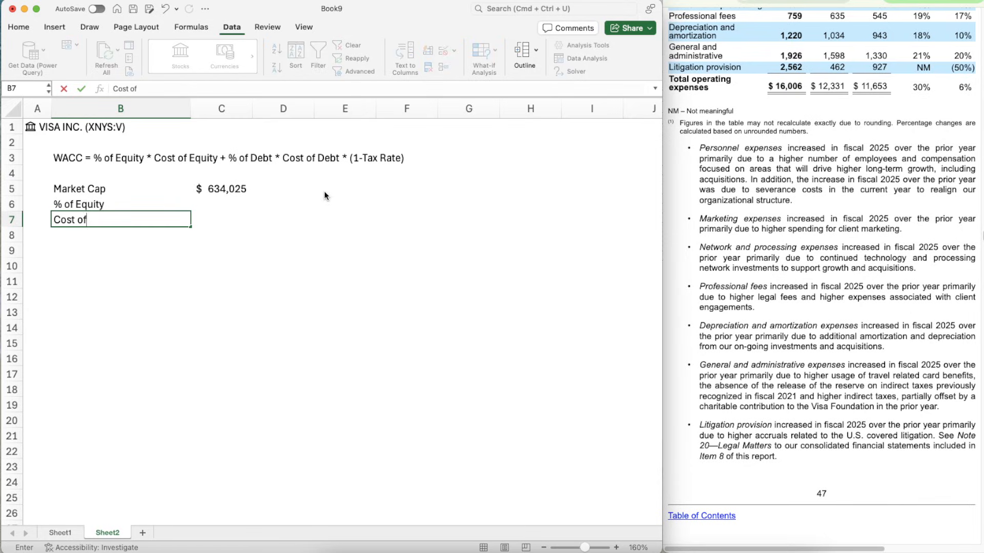
{"action": "type", "text": " Equity"}
{"action": "key", "text": "Return"}
- Add the cost of equity input labels "Risk Free Rate", "Beta" and "Equity Risk Premium" in B8 to B10
{"action": "type", "text": "Risk Free Rate"}
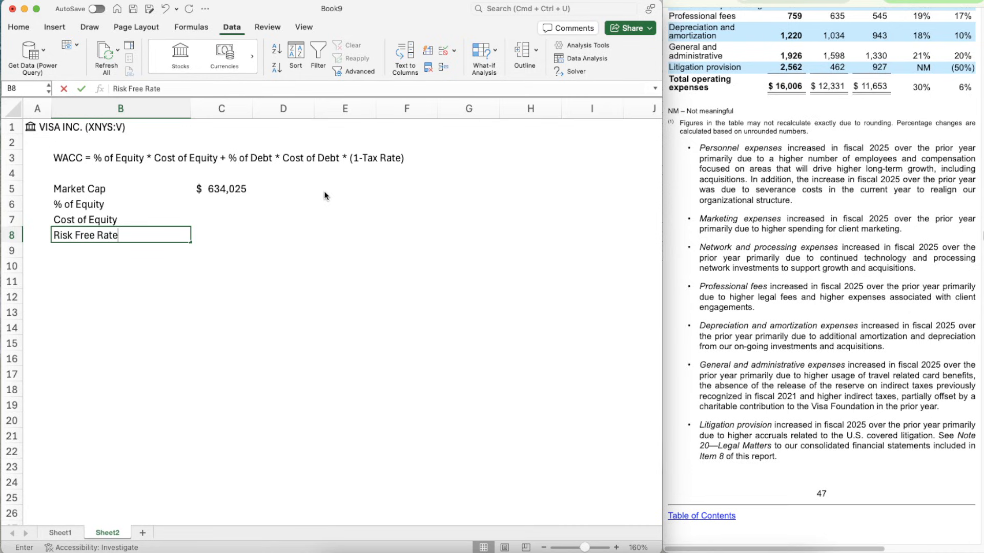
{"action": "key", "text": "Return"}
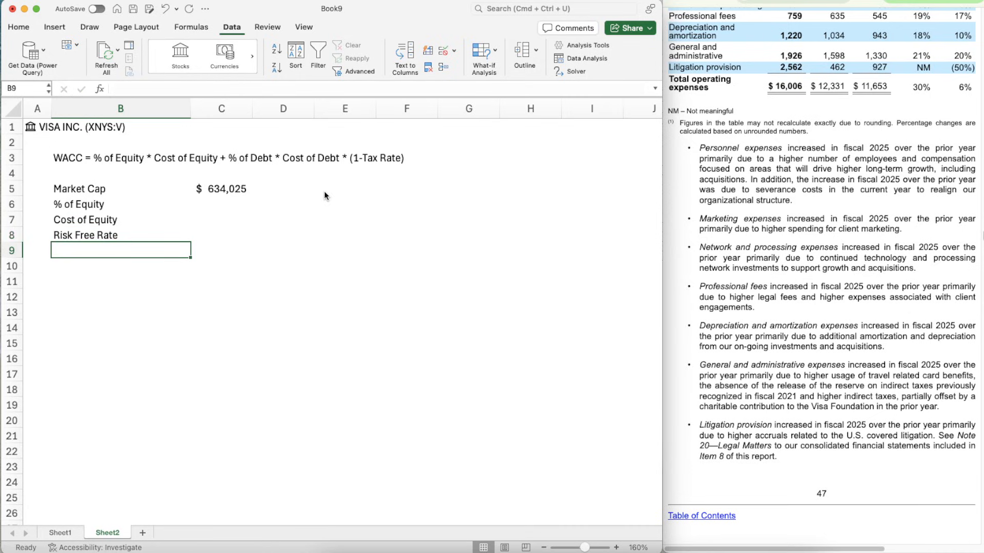
{"action": "type", "text": "Beta"}
{"action": "key", "text": "Return"}
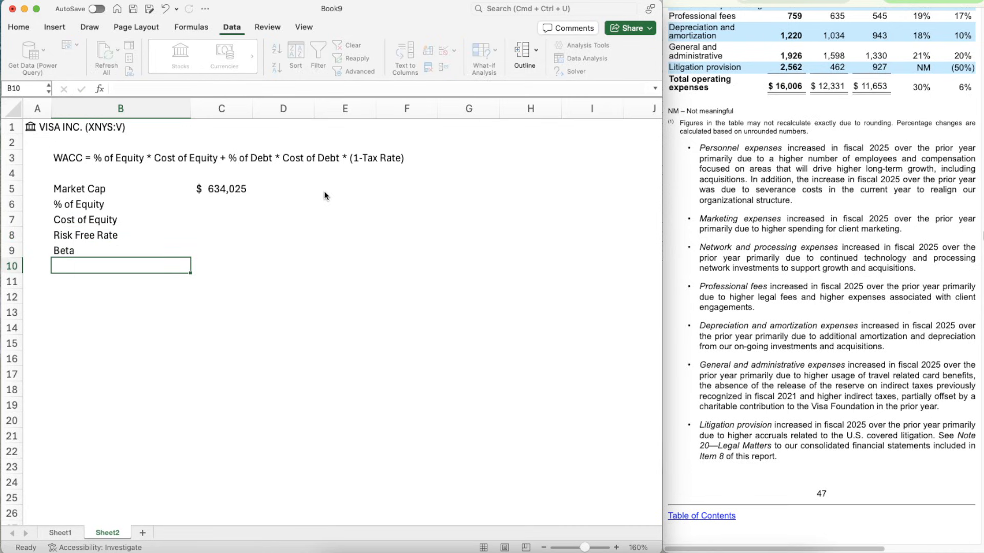
{"action": "type", "text": "CEquit"}
{"action": "key", "text": "BackSpace"}
{"action": "key", "text": "BackSpace"}
{"action": "key", "text": "BackSpace"}
{"action": "key", "text": "BackSpace"}
{"action": "key", "text": "BackSpace"}
{"action": "key", "text": "BackSpace"}
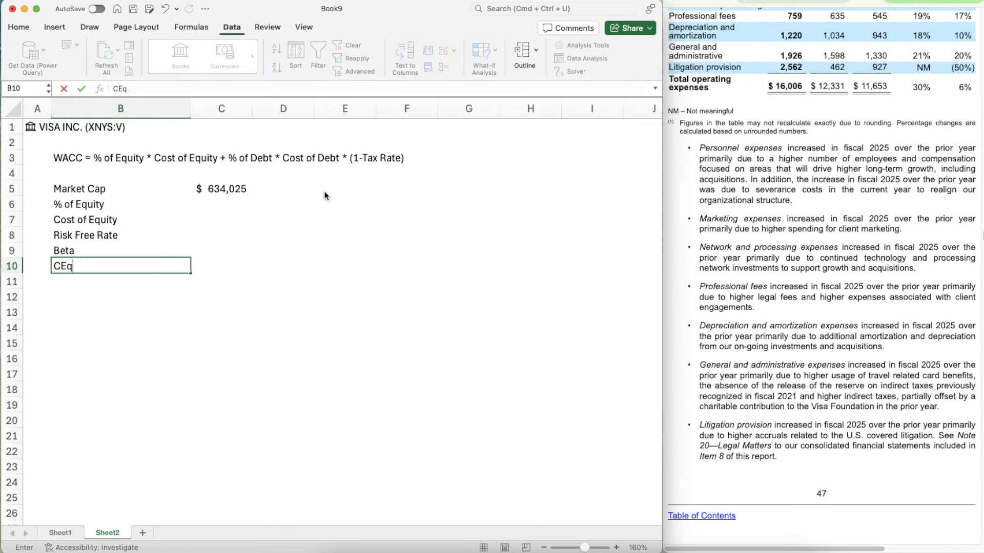
{"action": "type", "text": "Equity Risk Premium"}
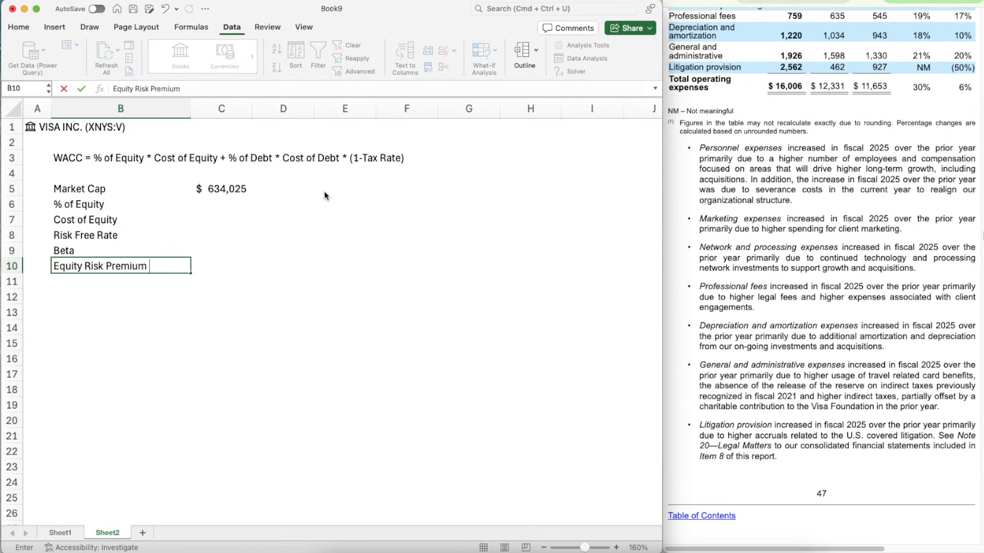
{"action": "key", "text": "Return"}
{"action": "key", "text": "Return"}
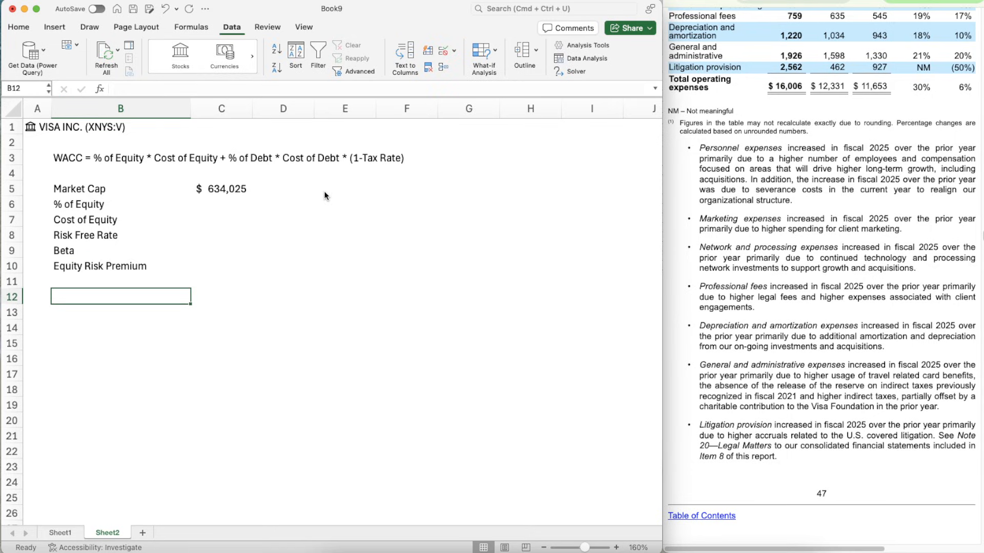
- Leave row 11 blank and label B12 "Debt" and B13 "% of Debt"
{"action": "type", "text": "Debt"}
{"action": "key", "text": "Return"}
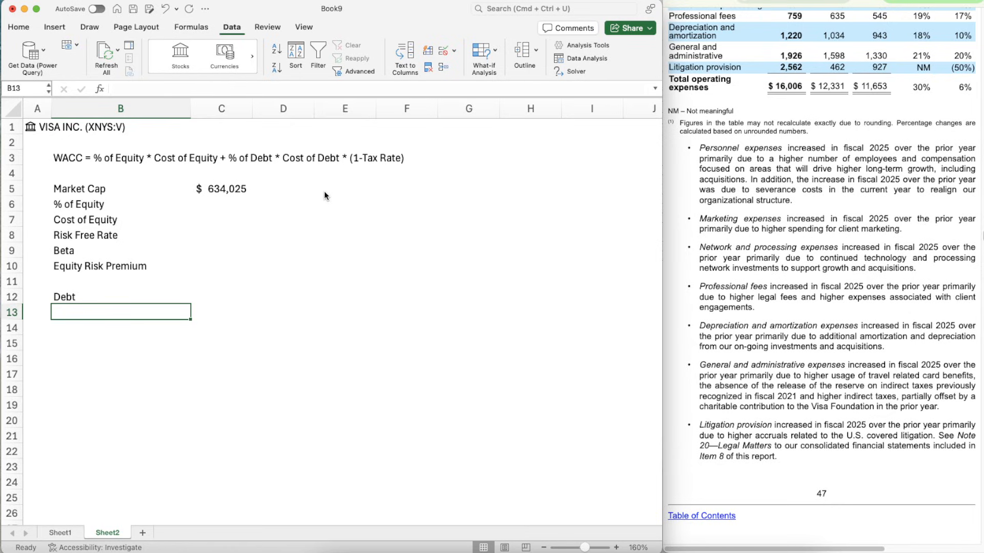
{"action": "type", "text": "C"}
{"action": "key", "text": "BackSpace"}
{"action": "type", "text": "$"}
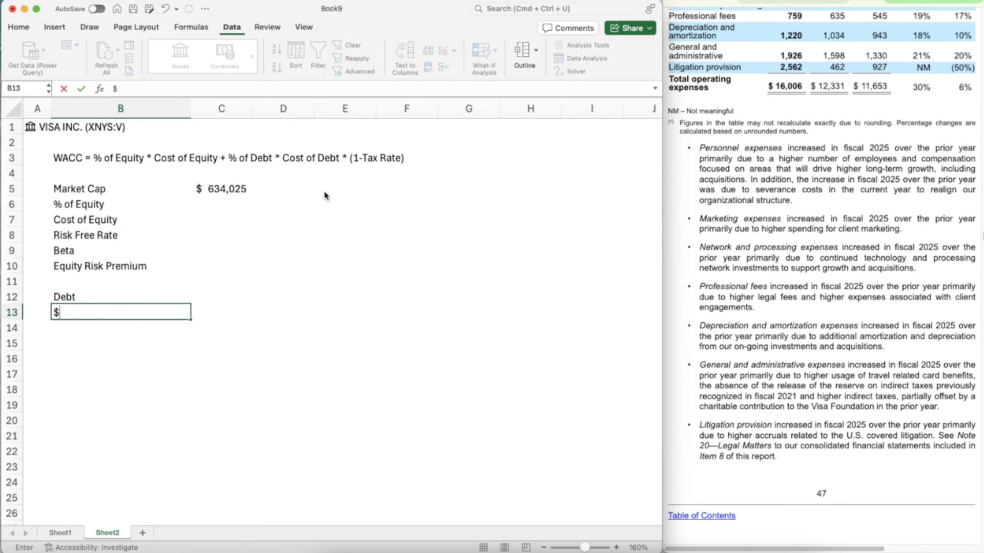
{"action": "key", "text": "BackSpace"}
{"action": "type", "text": "% of Debt"}
{"action": "key", "text": "Return"}
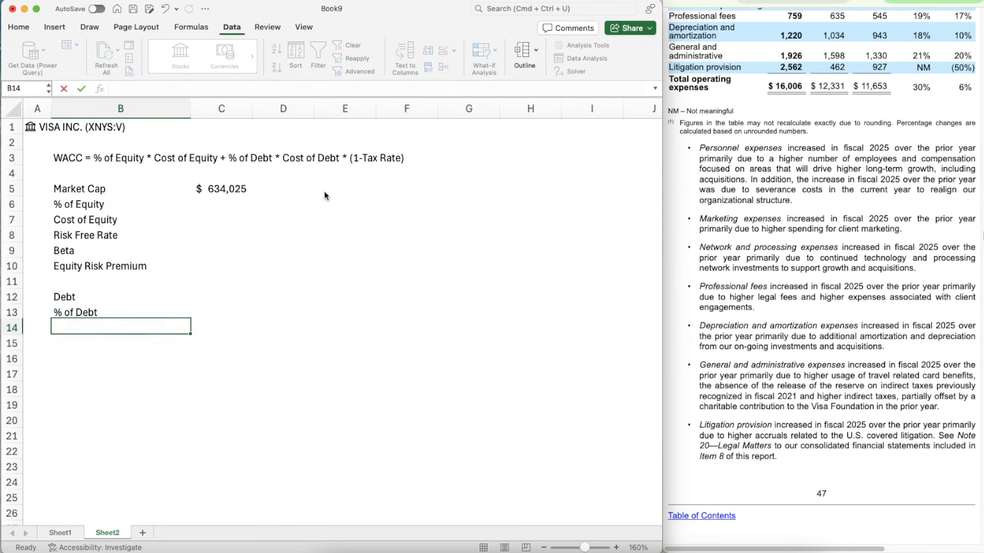
- Add the labels "Cost of Debt" in B14 and "Tax Rate" in B15
{"action": "type", "text": "Cost of Debt"}
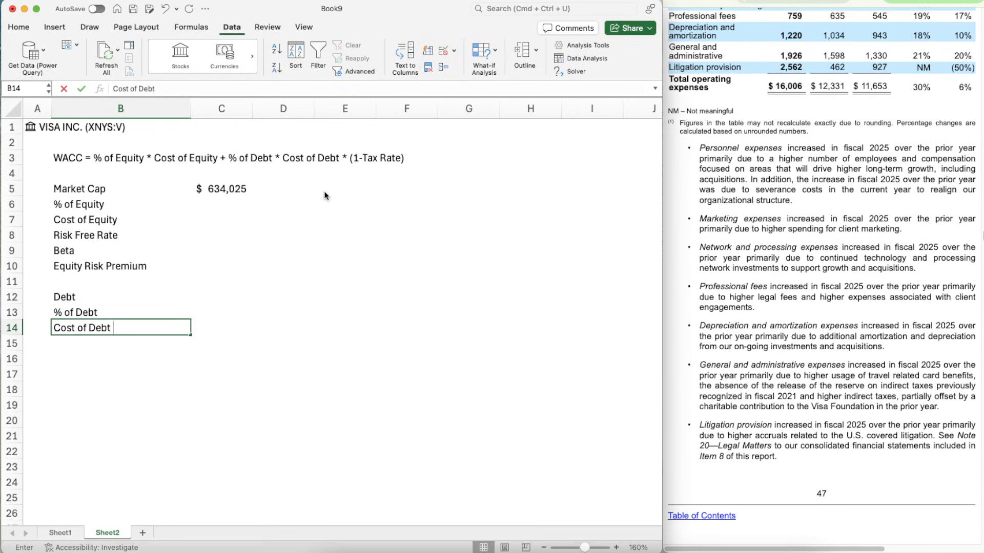
{"action": "key", "text": "Return"}
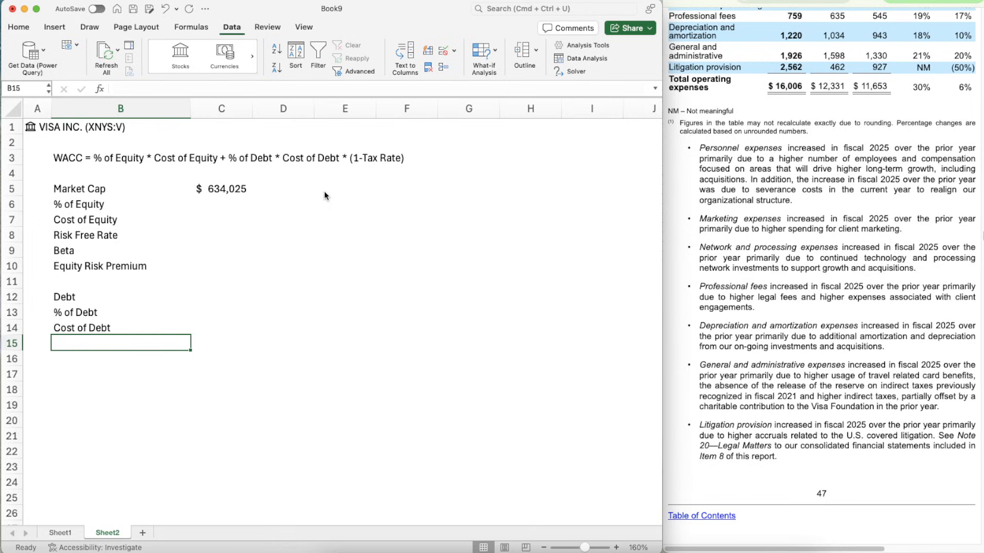
{"action": "type", "text": "Tax Rate"}
{"action": "key", "text": "Return"}
{"action": "key", "text": "Return"}
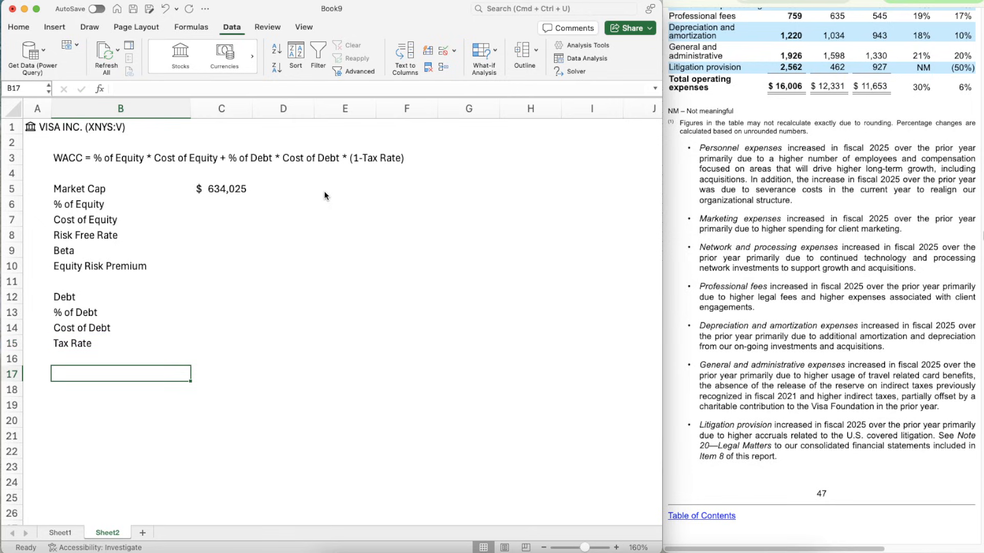
- Label B17 "Total" and B19 "WACC", leaving a blank row above each
{"action": "type", "text": "Total"}
{"action": "key", "text": "Return"}
{"action": "key", "text": "Return"}
{"action": "type", "text": "WACC"}
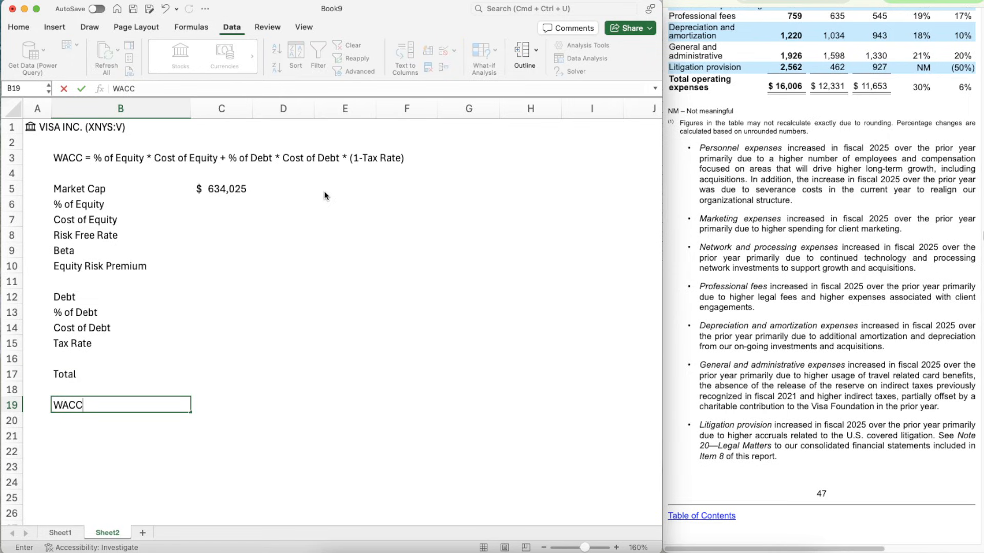
{"action": "key", "text": "Return"}
{"action": "key", "text": "Up"}
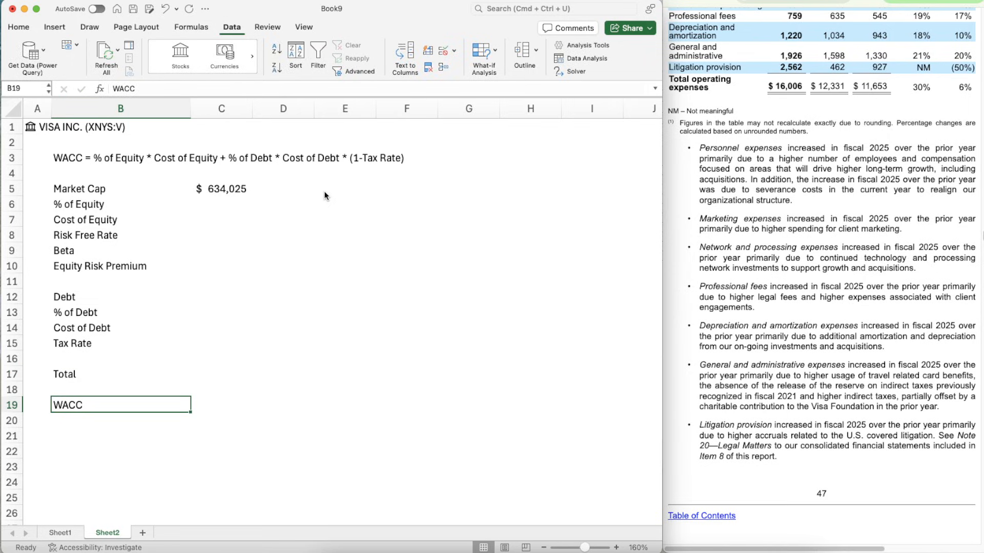
- Enter the debt in C12 as =5569+19602, adding the 2025 current maturities and long-term debt from the consolidated balance sheet
{"action": "left_click", "coordinate": [219, 310]}
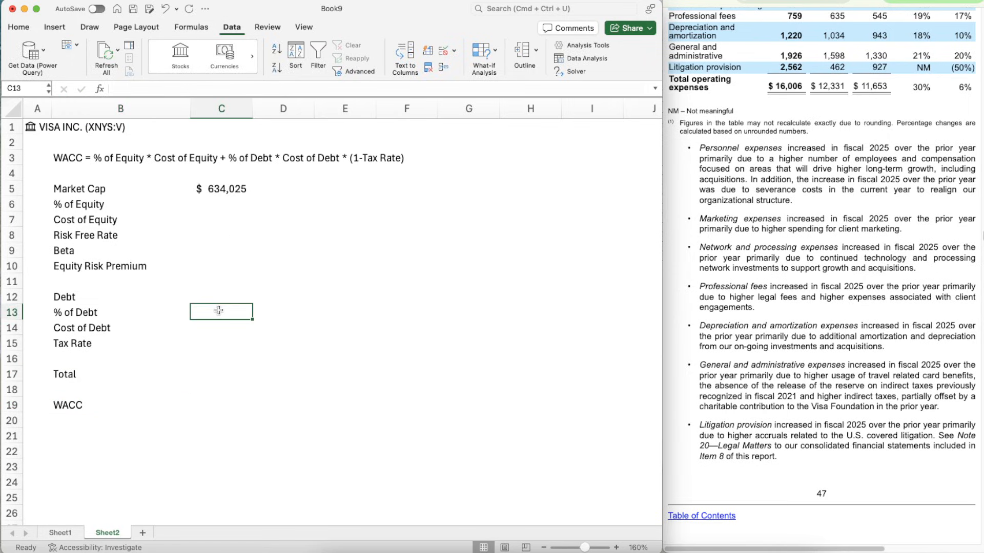
{"action": "key", "text": "Up"}
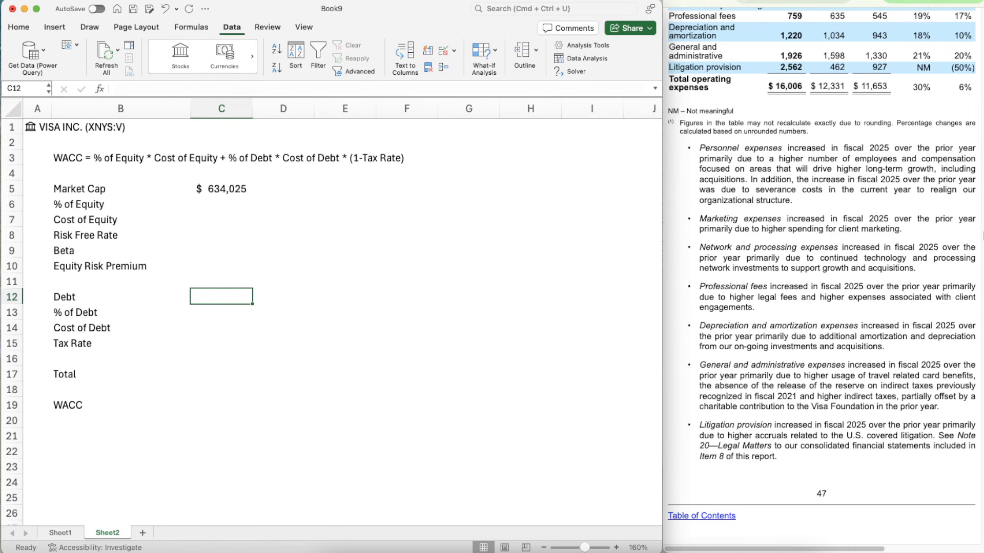
{"action": "scroll", "coordinate": [804, 286], "scroll_direction": "up", "scroll_amount": 5}
{"action": "scroll", "coordinate": [804, 286], "scroll_direction": "up", "scroll_amount": 15}
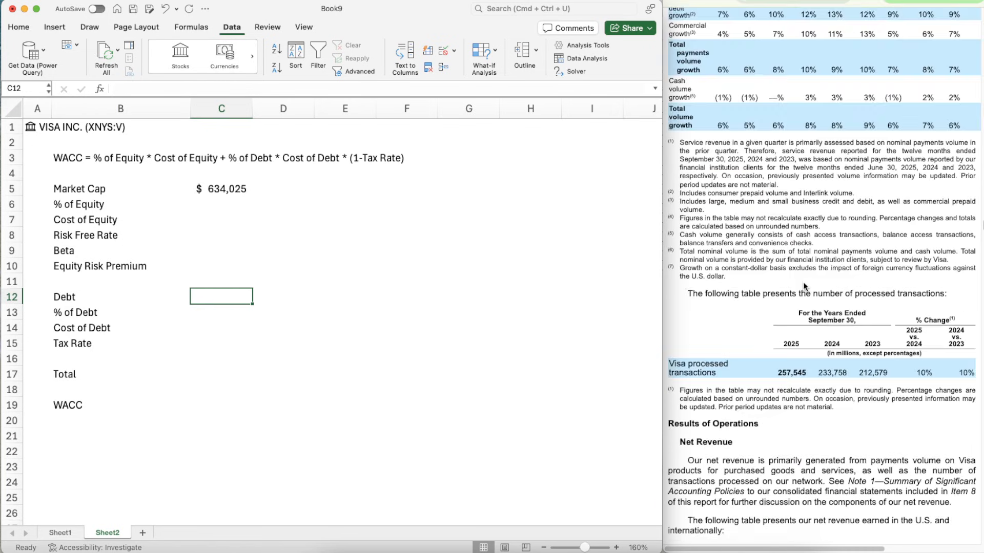
{"action": "scroll", "coordinate": [803, 286], "scroll_direction": "down", "scroll_amount": 20}
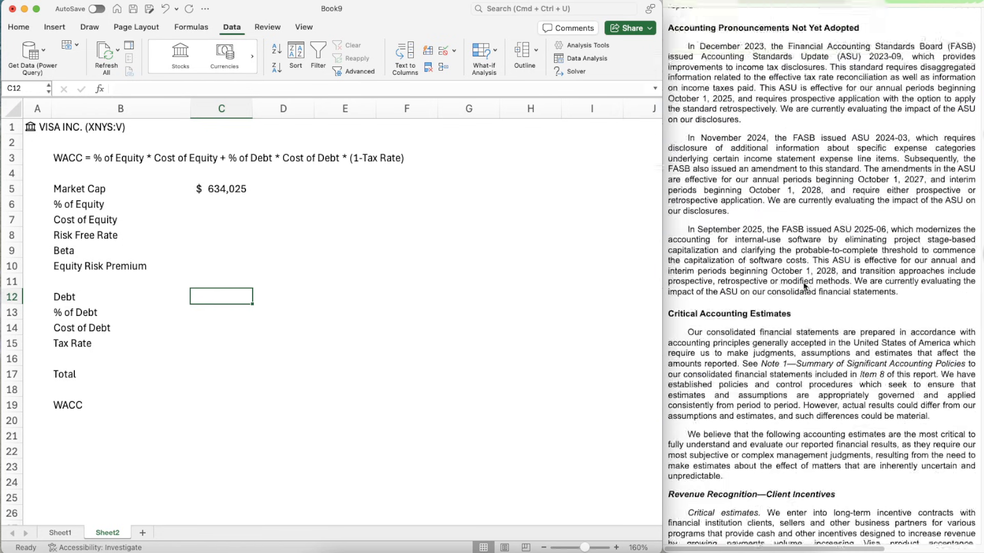
{"action": "scroll", "coordinate": [804, 286], "scroll_direction": "down", "scroll_amount": 20}
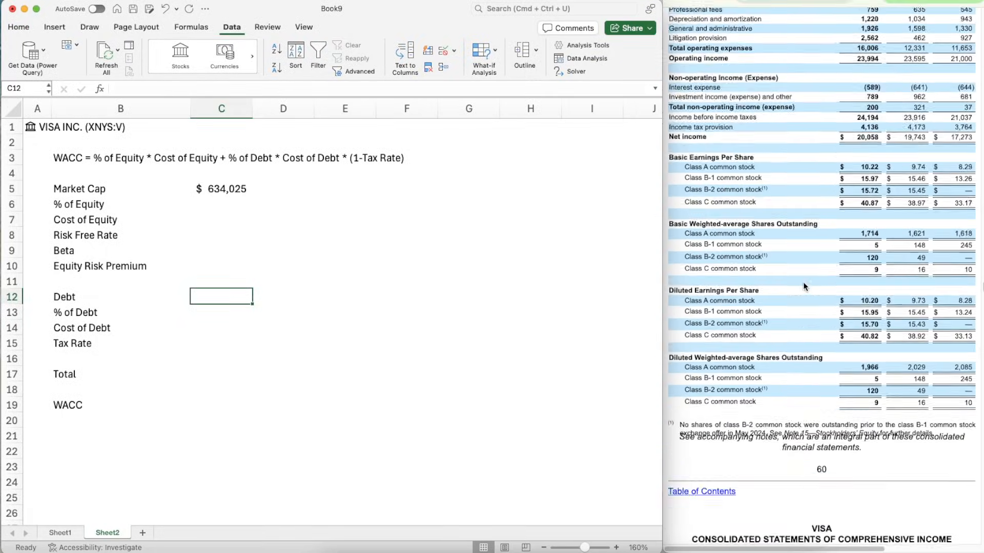
{"action": "scroll", "coordinate": [803, 282], "scroll_direction": "up", "scroll_amount": 10}
{"action": "scroll", "coordinate": [803, 281], "scroll_direction": "down", "scroll_amount": 5}
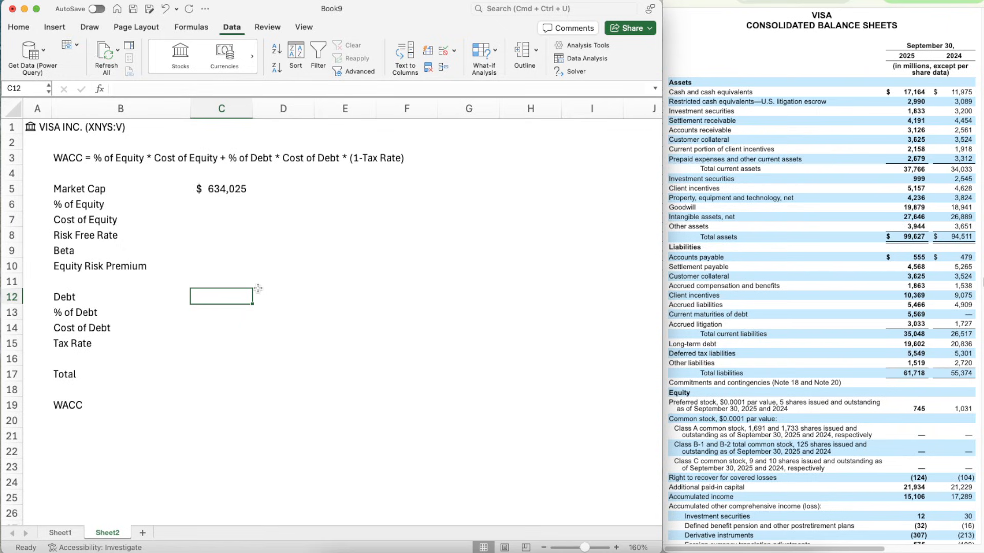
{"action": "type", "text": "="}
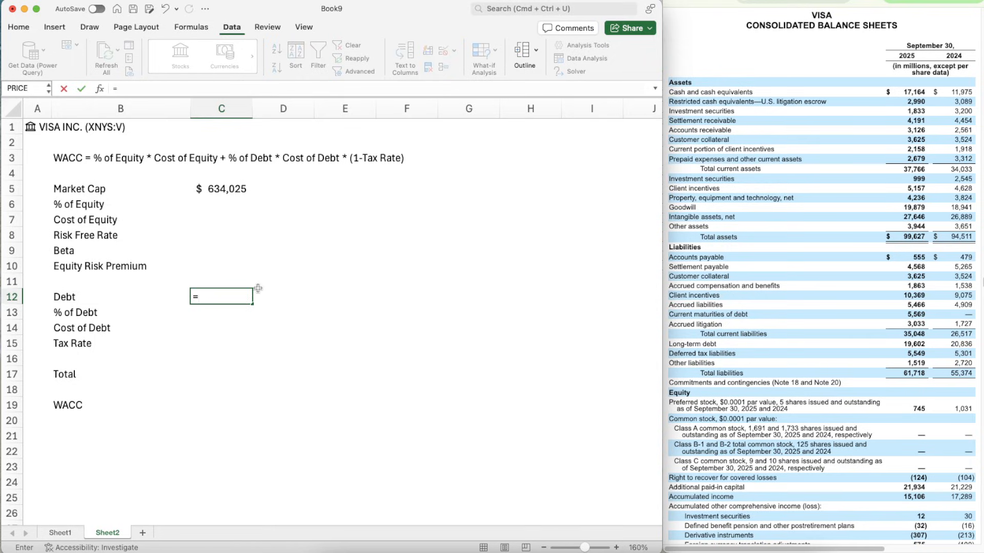
{"action": "type", "text": "5569+19602"}
{"action": "key", "text": "Return"}
{"action": "key", "text": "Up"}
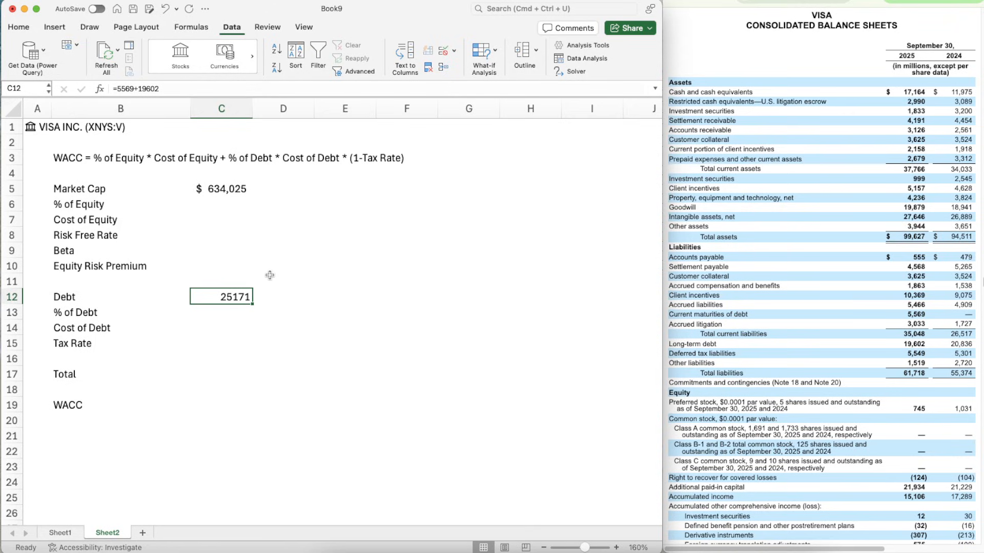
- Format the debt in C12 as a number with no decimals, a thousands separator and negatives in black parentheses
{"action": "key", "text": "super+1"}
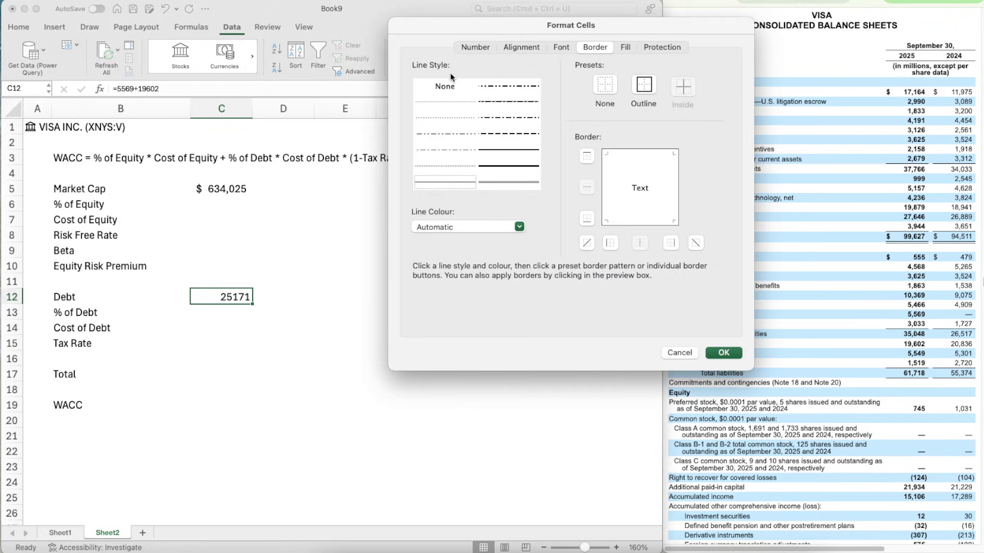
{"action": "left_click", "coordinate": [480, 47]}
{"action": "left_click", "coordinate": [468, 92]}
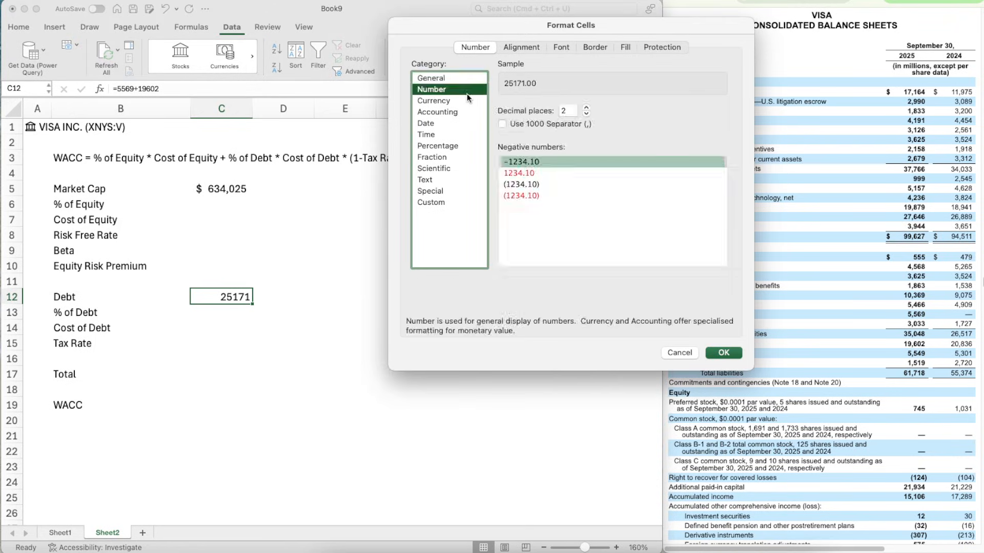
{"action": "double_click", "coordinate": [586, 113]}
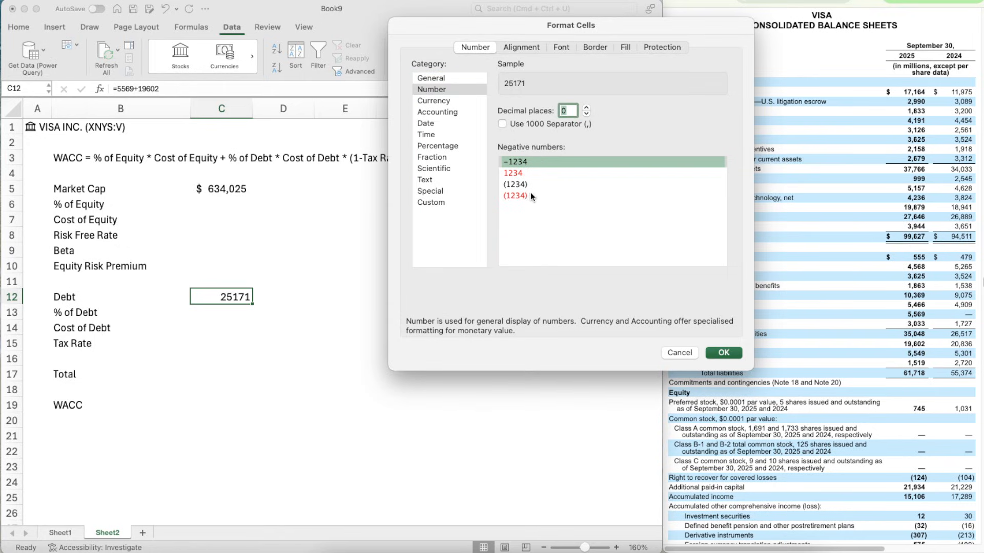
{"action": "left_click", "coordinate": [531, 183]}
{"action": "left_click", "coordinate": [546, 125]}
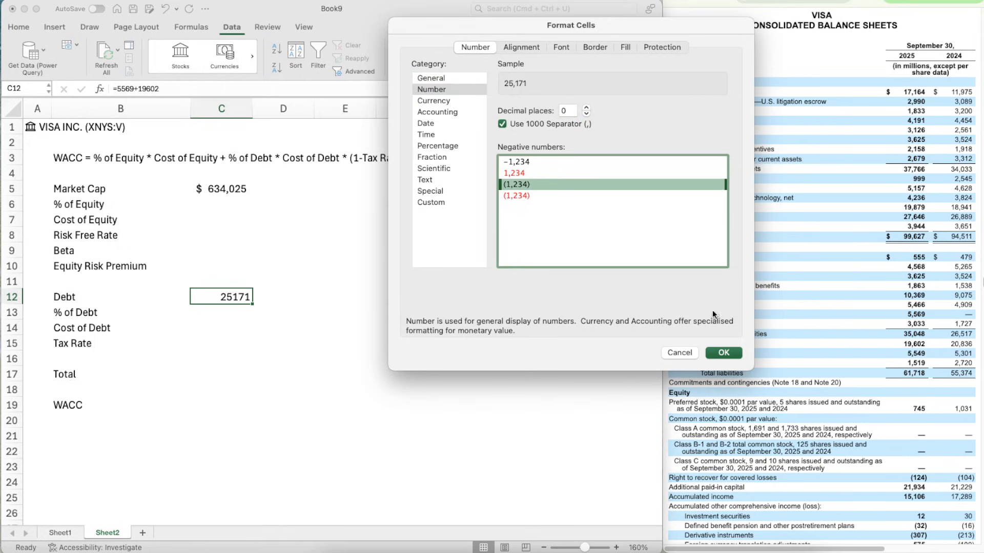
{"action": "left_click", "coordinate": [724, 353]}
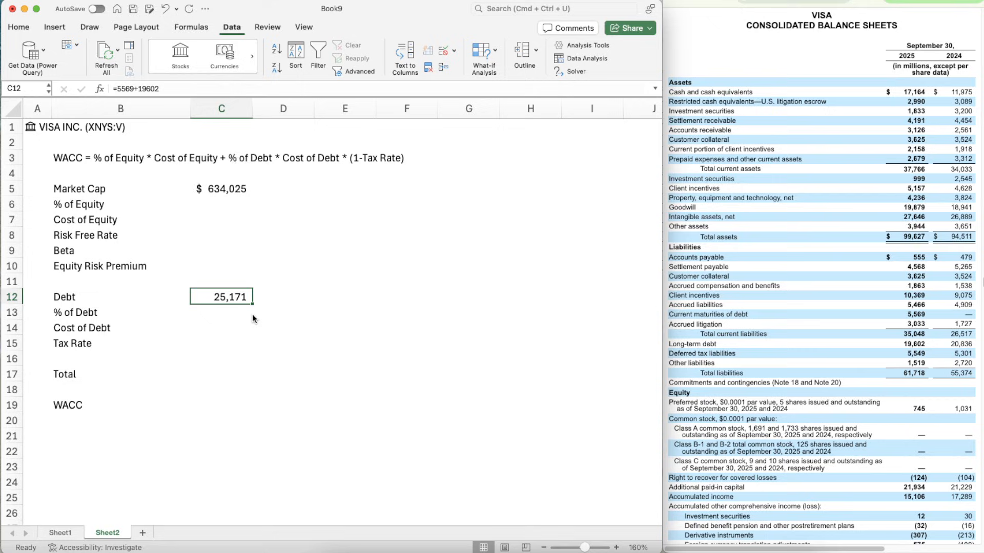
- Calculate the total of market cap and debt in C17 with =SUM(C5+C12)
{"action": "left_click", "coordinate": [220, 322]}
{"action": "key", "text": "Up"}
{"action": "key", "text": "Up"}
{"action": "key", "text": "Down"}
{"action": "key", "text": "Down"}
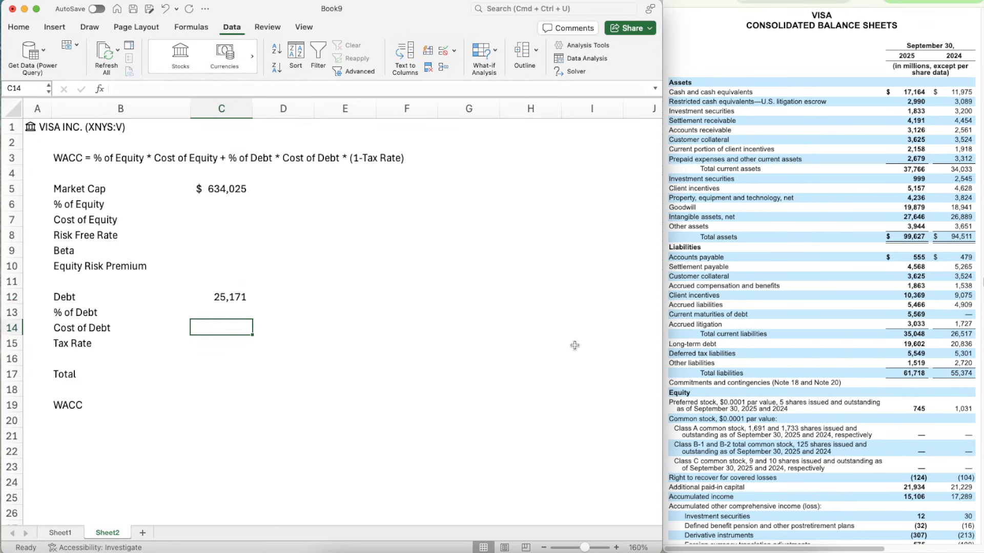
{"action": "key", "text": "Down"}
{"action": "key", "text": "Down"}
{"action": "key", "text": "Down"}
{"action": "type", "text": "="}
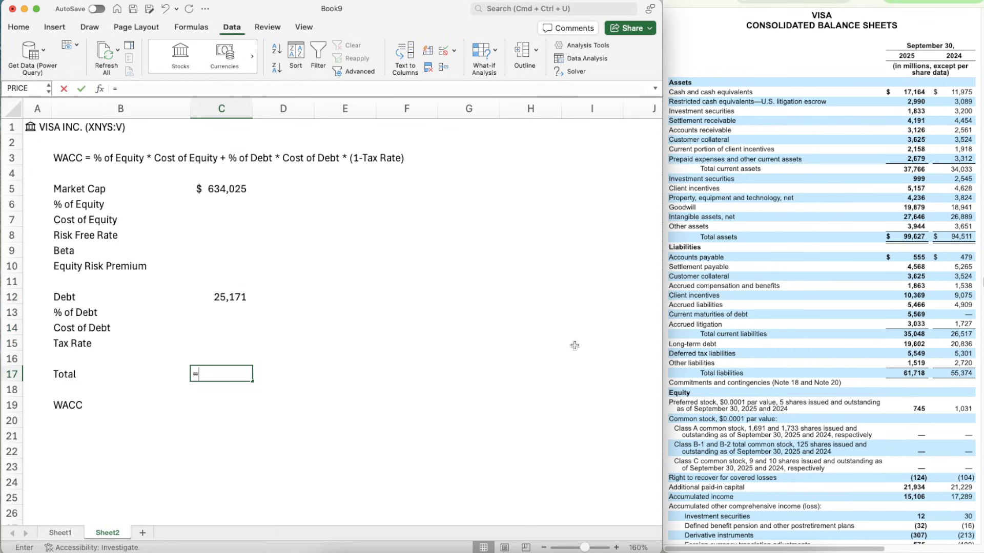
{"action": "type", "text": "su"}
{"action": "key", "text": "Tab"}
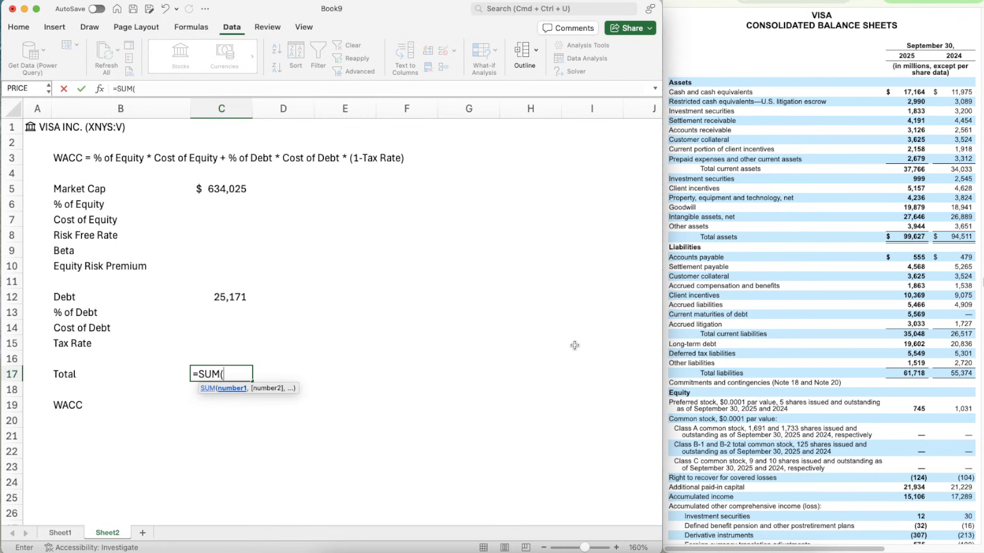
{"action": "left_click", "coordinate": [250, 189]}
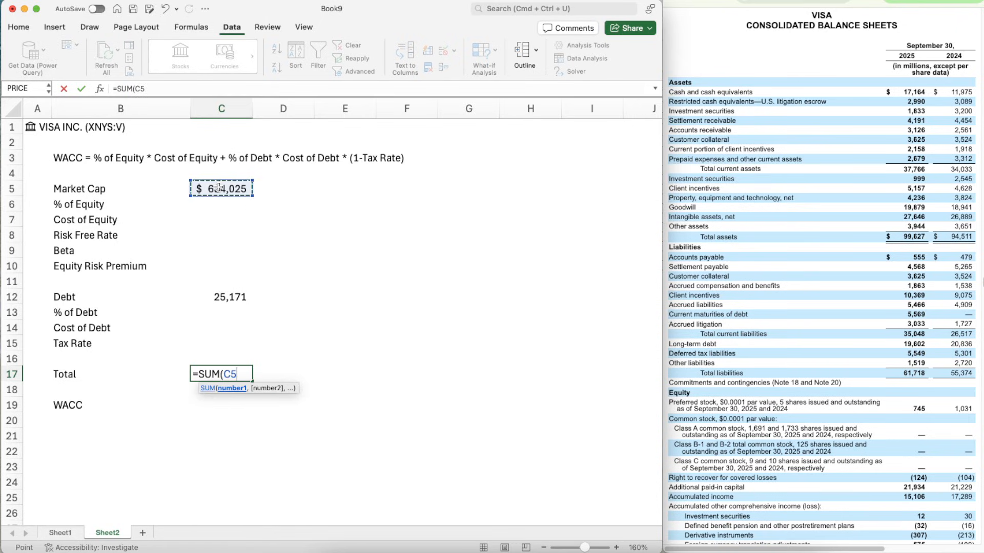
{"action": "type", "text": "+"}
{"action": "left_click", "coordinate": [232, 293]}
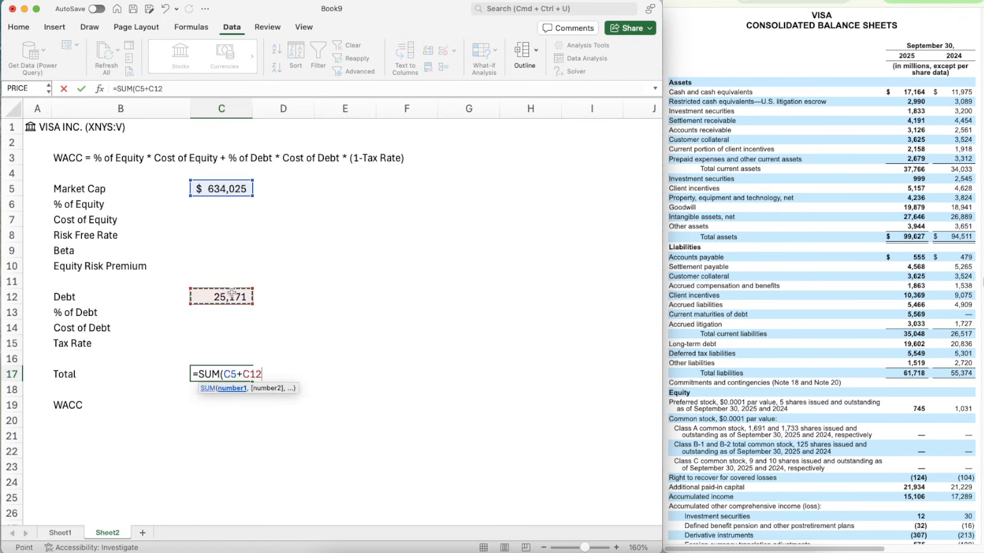
{"action": "type", "text": ")"}
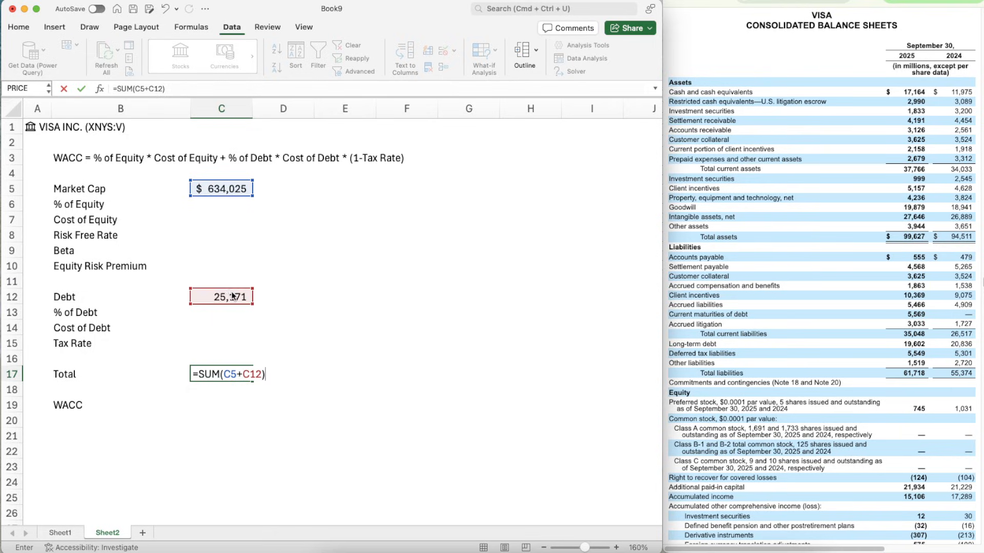
{"action": "key", "text": "Return"}
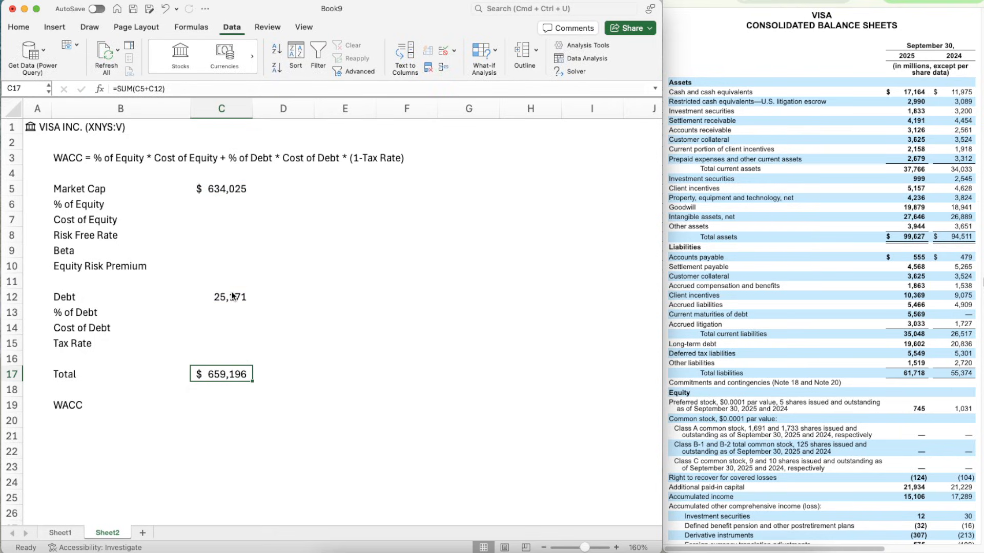
- Copy the number formatting of the debt in C12 onto the total in C17
{"action": "key", "text": "super+b"}
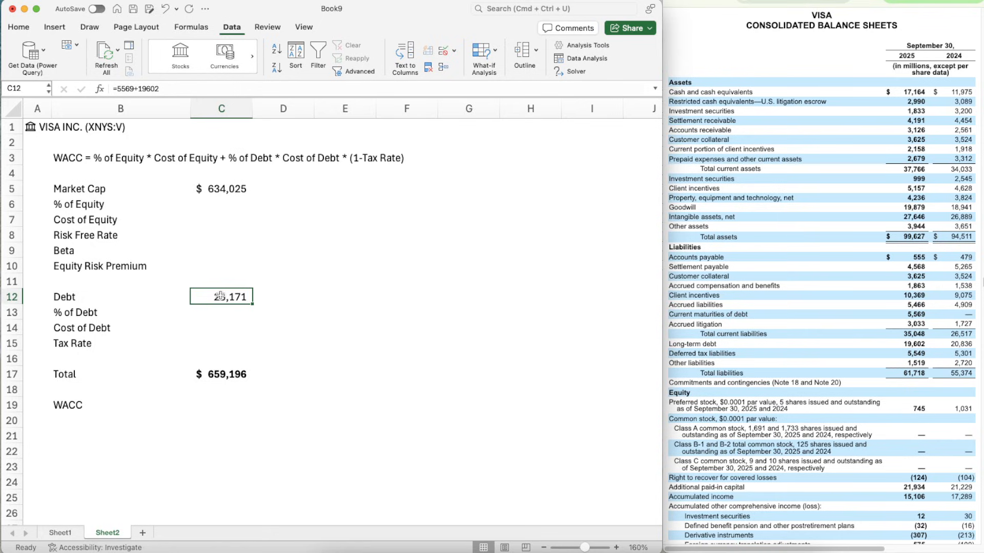
{"action": "left_click", "coordinate": [223, 378]}
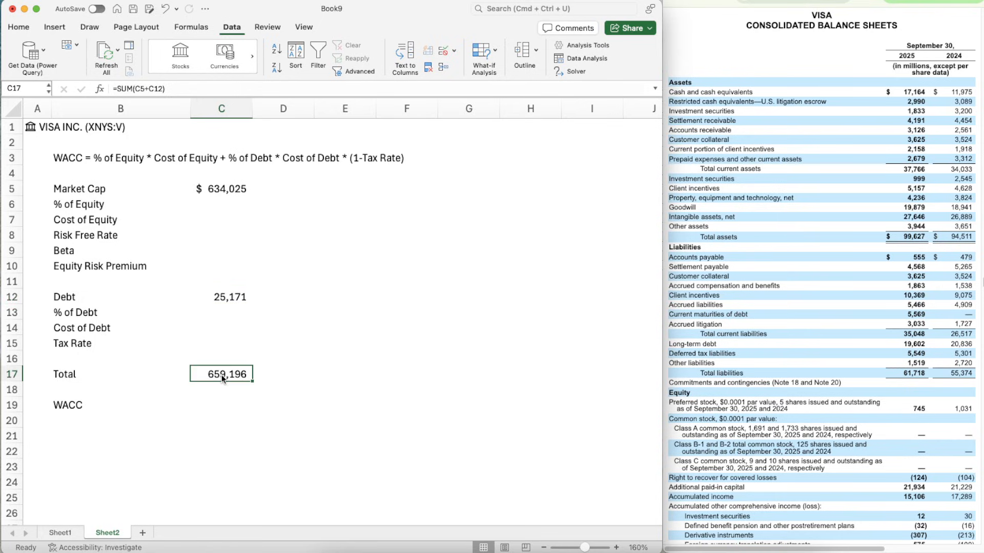
{"action": "left_click", "coordinate": [264, 373]}
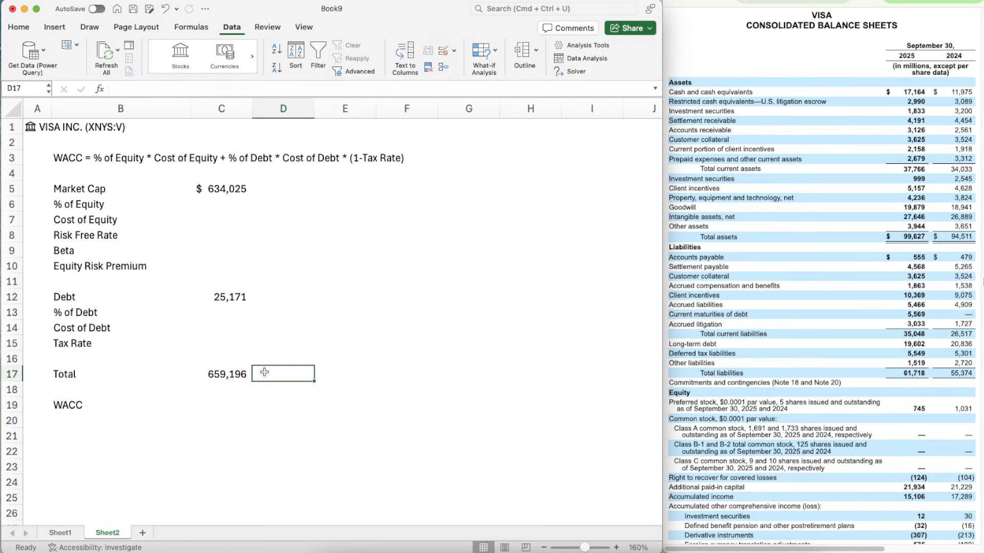
- Calculate the % of Equity in C6 by dividing market cap by the total with =C5/C17
{"action": "key", "text": "Left"}
{"action": "key", "text": "Up"}
{"action": "key", "text": "Up"}
{"action": "key", "text": "Up"}
{"action": "key", "text": "Up"}
{"action": "key", "text": "Up"}
{"action": "key", "text": "Up"}
{"action": "key", "text": "Up"}
{"action": "key", "text": "Up"}
{"action": "key", "text": "Up"}
{"action": "key", "text": "Up"}
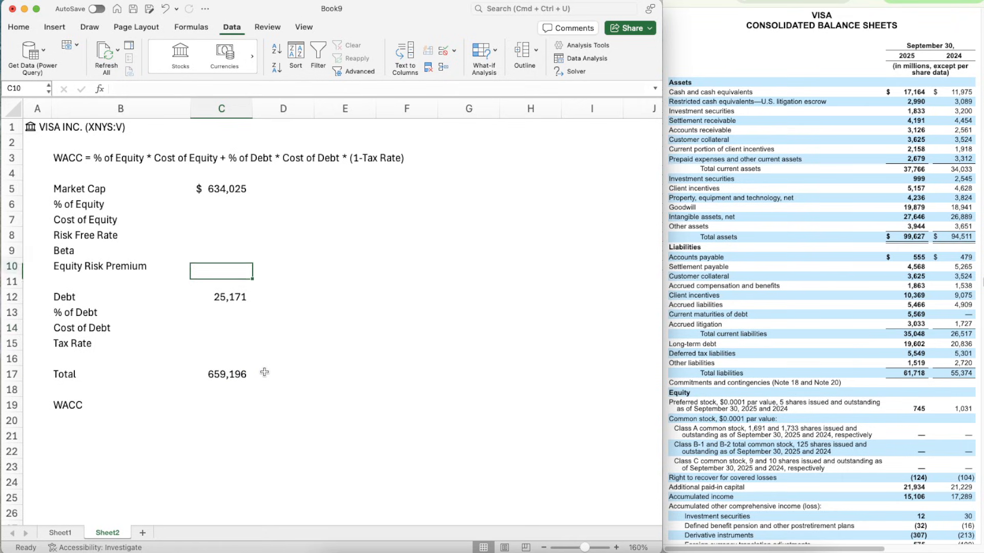
{"action": "key", "text": "Up"}
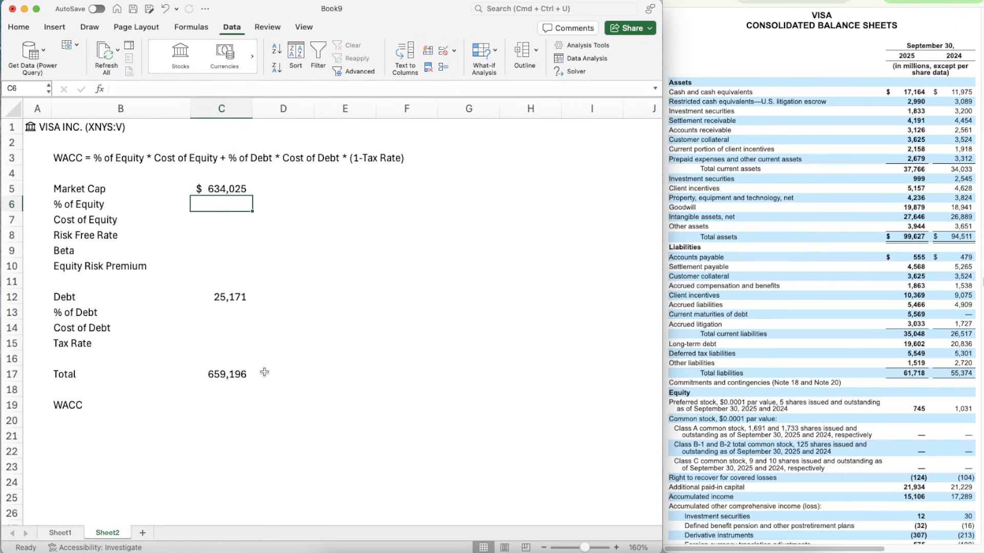
{"action": "type", "text": "=C5/"}
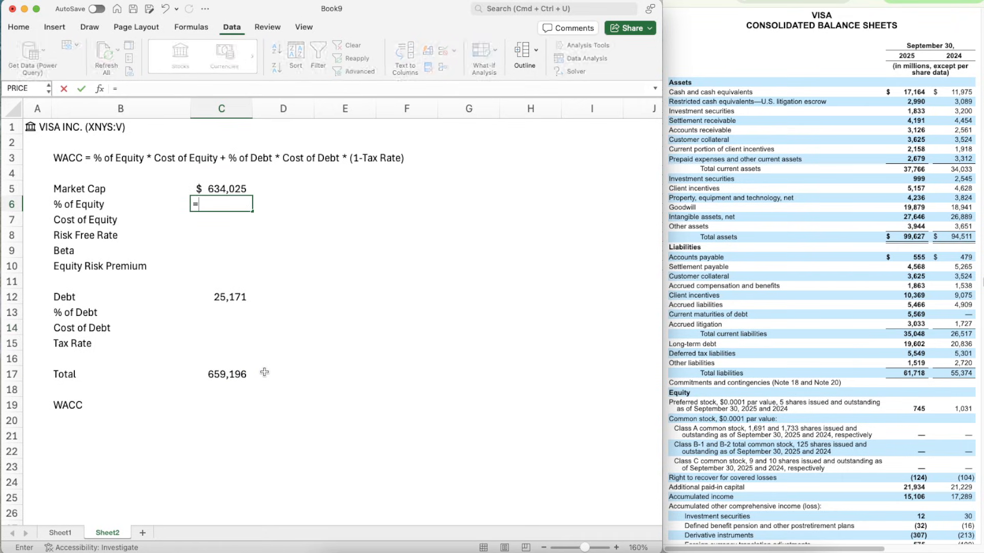
{"action": "left_click", "coordinate": [225, 375]}
{"action": "key", "text": "Return"}
{"action": "key", "text": "Up"}
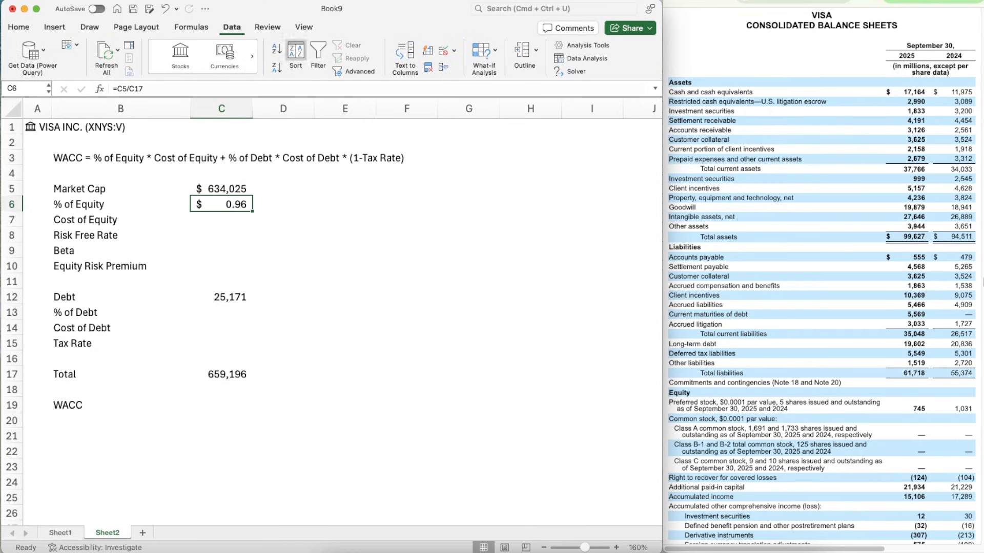
- Format the % of Equity in C6 as a percentage
{"action": "left_click", "coordinate": [19, 26]}
{"action": "left_click", "coordinate": [318, 52]}
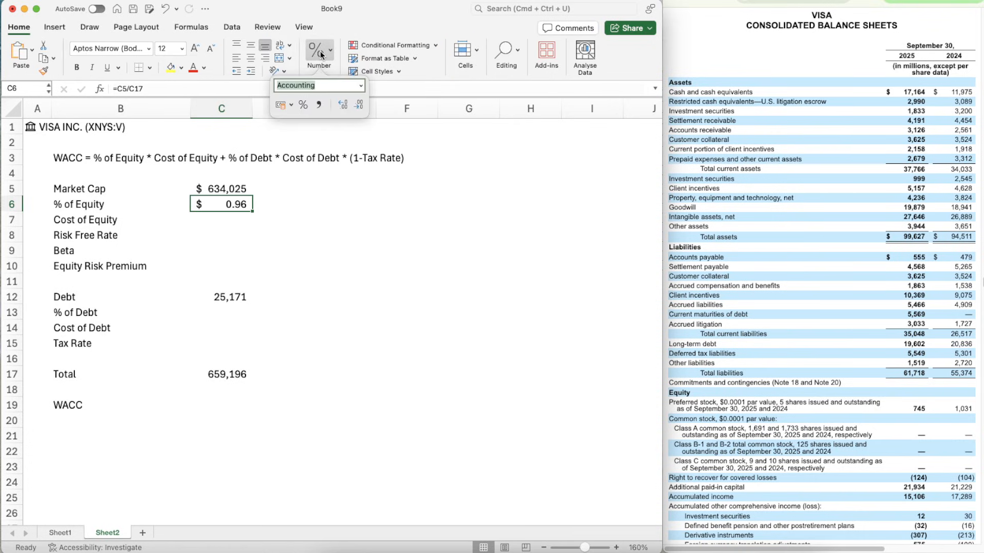
{"action": "left_click", "coordinate": [303, 103]}
- Calculate the % of Debt in C13 by dividing debt by the total with =C12/C17
{"action": "left_click", "coordinate": [231, 325]}
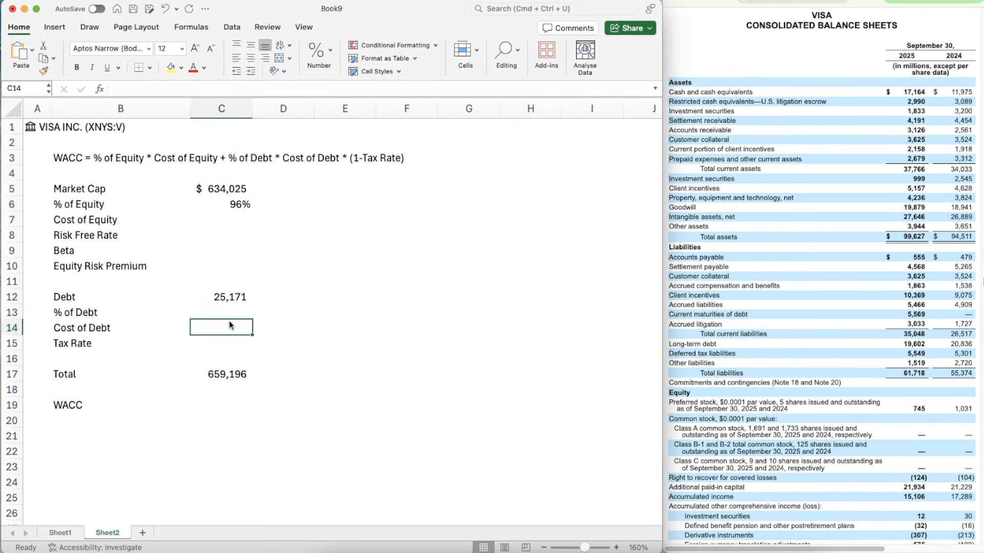
{"action": "key", "text": "Up"}
{"action": "type", "text": "="}
{"action": "key", "text": "Up"}
{"action": "type", "text": "/"}
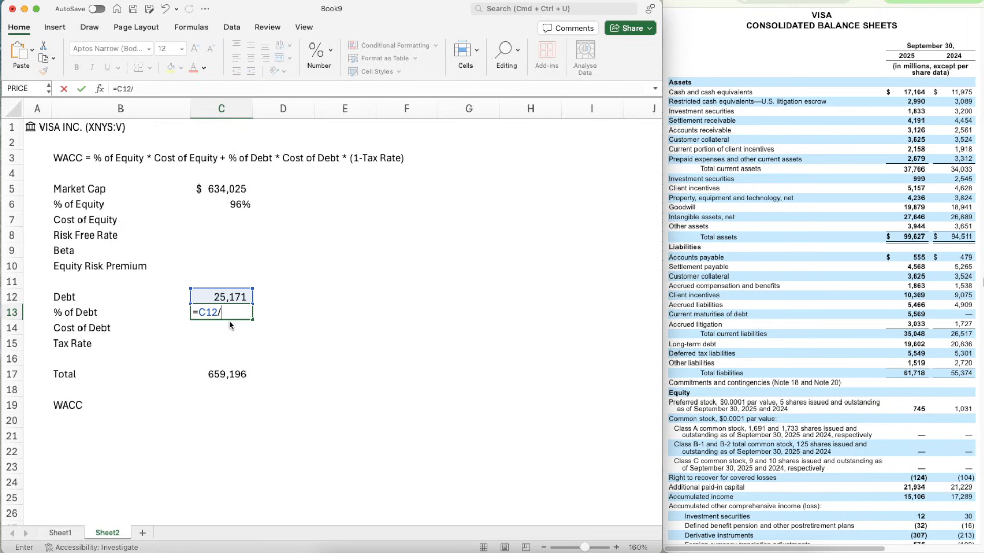
{"action": "left_click", "coordinate": [215, 380]}
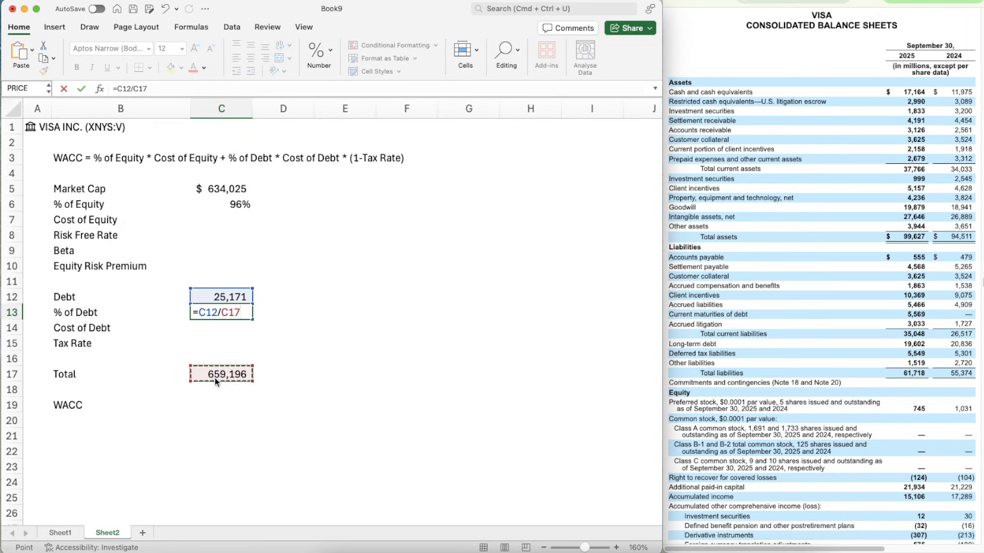
{"action": "key", "text": "Return"}
{"action": "key", "text": "Up"}
{"action": "key", "text": "Up"}
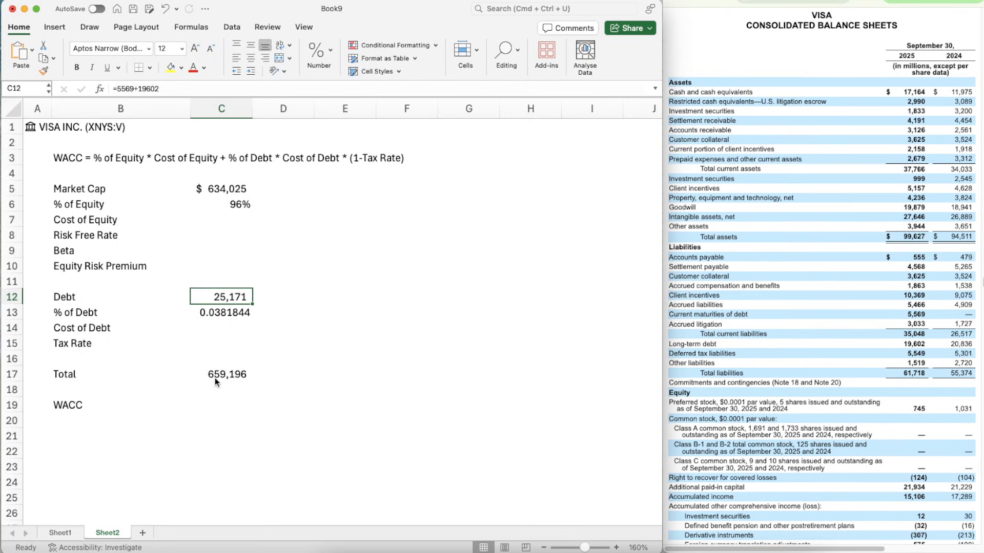
- Copy the percentage format of C6 onto the % of Debt in C13
{"action": "left_click", "coordinate": [228, 206]}
{"action": "left_click", "coordinate": [43, 70]}
{"action": "left_click", "coordinate": [225, 312]}
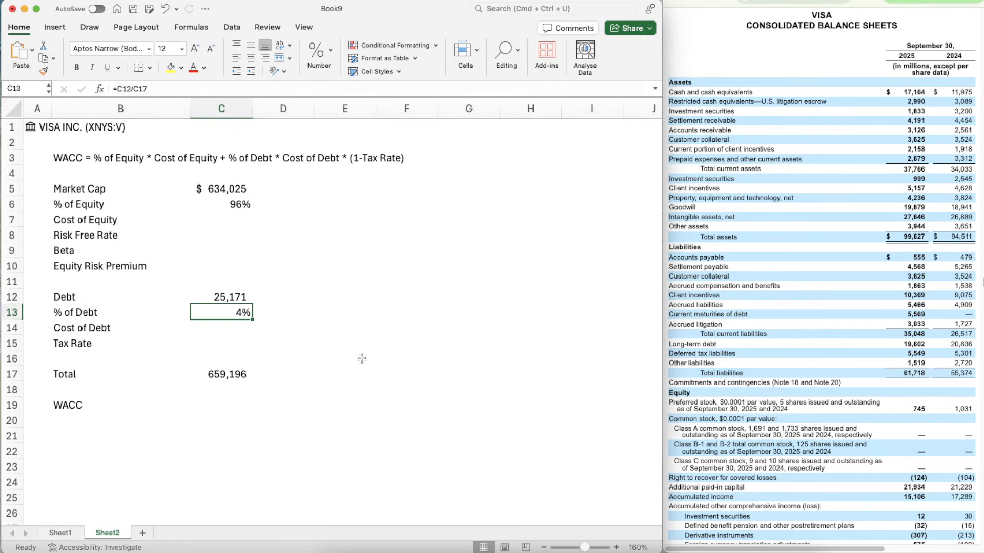
{"action": "key", "text": "Up"}
{"action": "key", "text": "Up"}
{"action": "key", "text": "Up"}
{"action": "key", "text": "Up"}
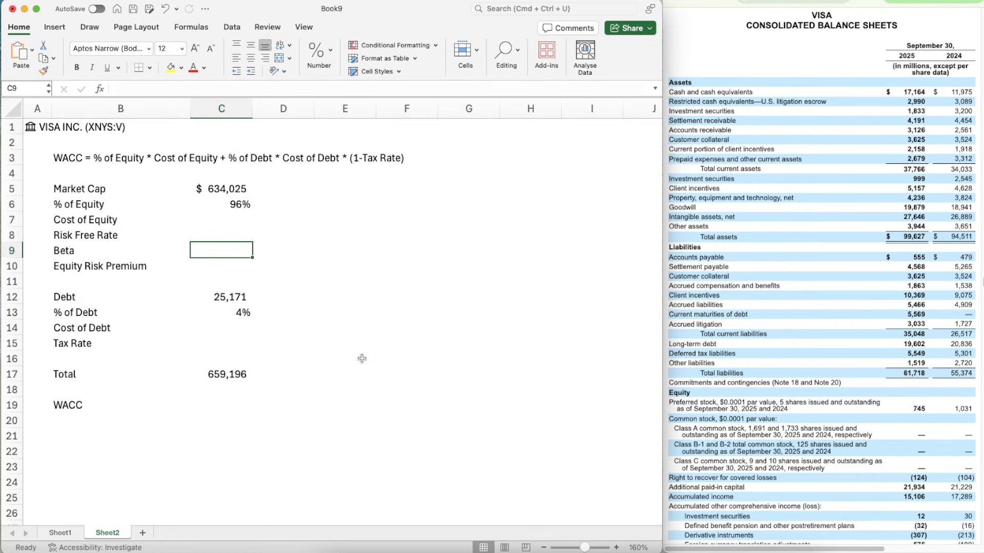
{"action": "key", "text": "Down"}
{"action": "key", "text": "Down"}
{"action": "key", "text": "Down"}
{"action": "key", "text": "Down"}
{"action": "key", "text": "Down"}
{"action": "key", "text": "Down"}
{"action": "key", "text": "Down"}
{"action": "key", "text": "Up"}
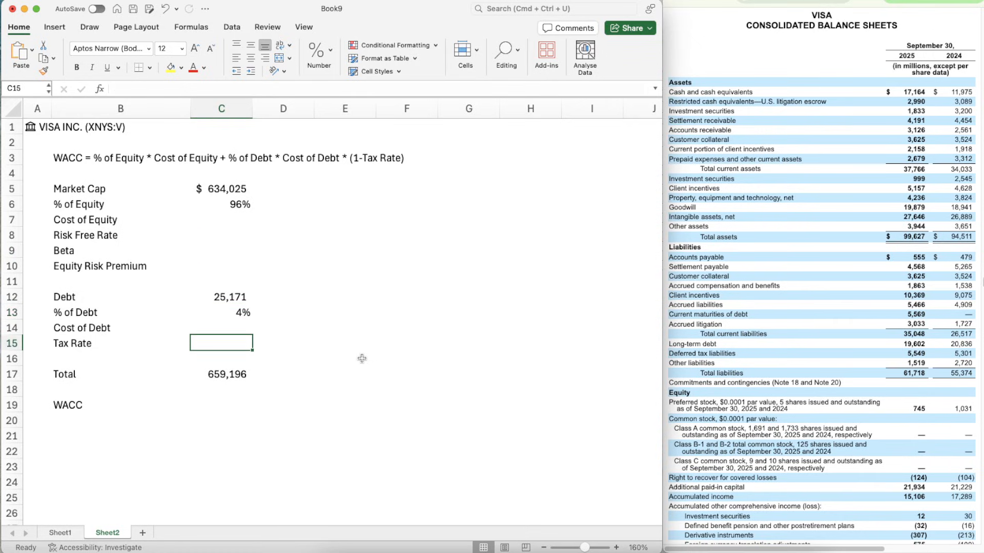
- Find the 2025 effective income tax rate in the annual report and enter 17% as the Tax Rate in C15
{"action": "scroll", "coordinate": [818, 273], "scroll_direction": "up", "scroll_amount": 15}
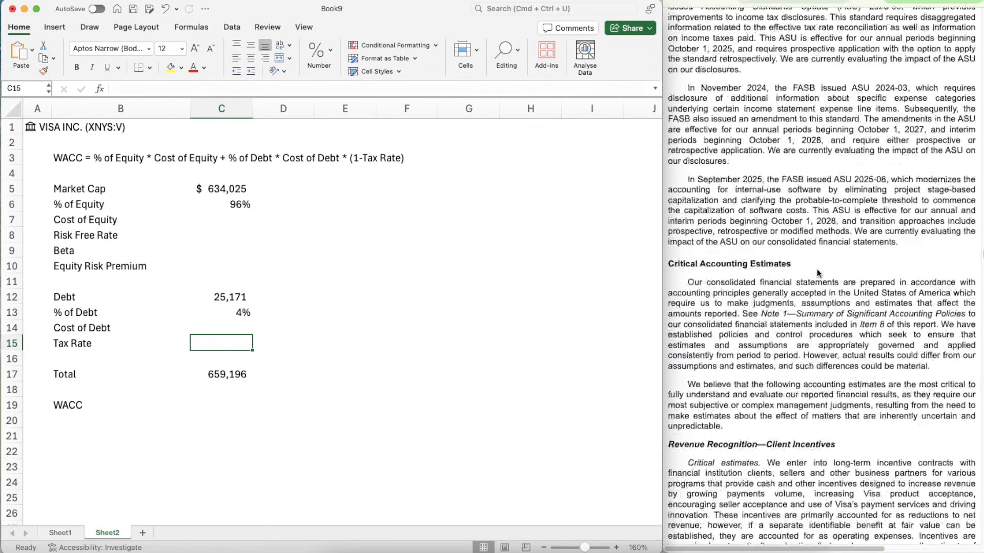
{"action": "scroll", "coordinate": [818, 273], "scroll_direction": "up", "scroll_amount": 20}
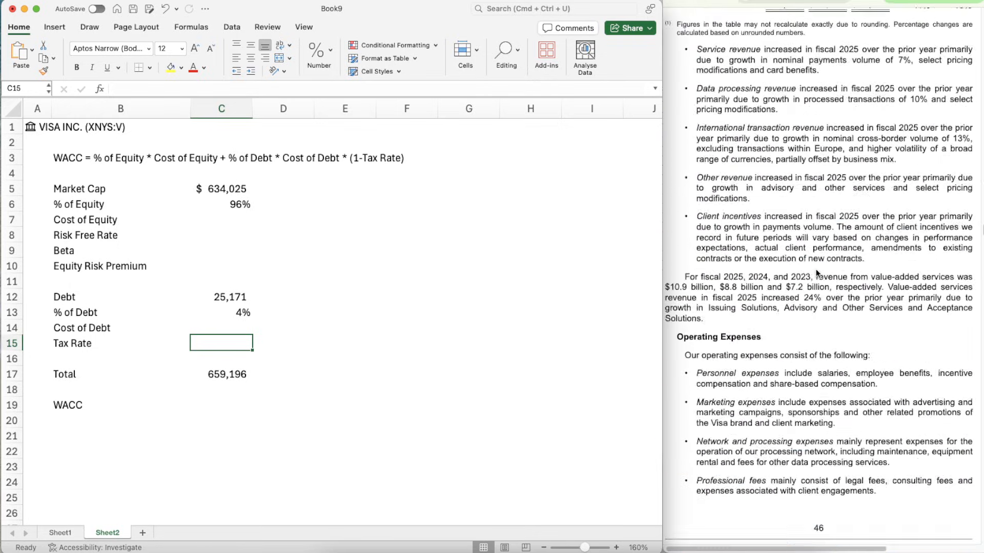
{"action": "scroll", "coordinate": [817, 273], "scroll_direction": "up", "scroll_amount": 15}
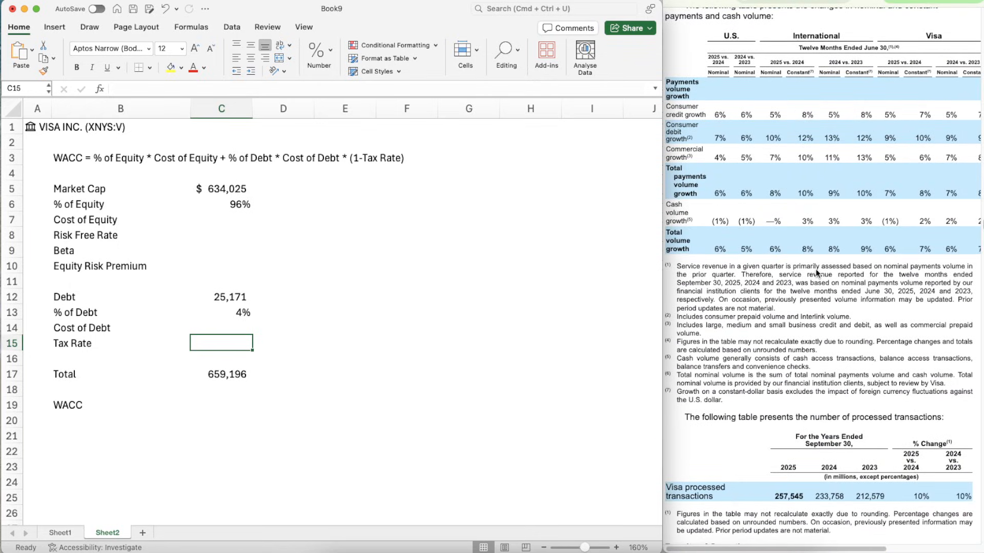
{"action": "scroll", "coordinate": [816, 273], "scroll_direction": "up", "scroll_amount": 8}
{"action": "scroll", "coordinate": [817, 273], "scroll_direction": "down", "scroll_amount": 15}
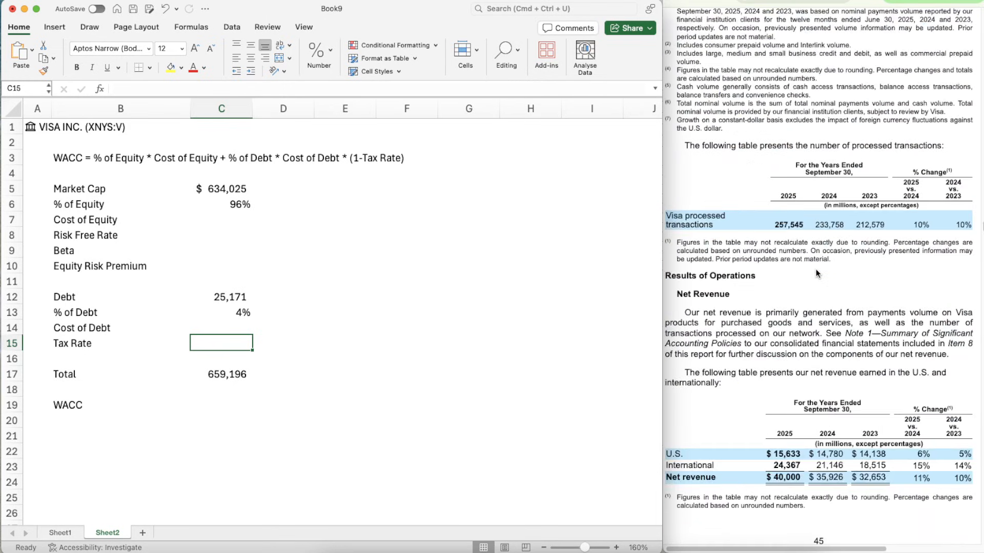
{"action": "scroll", "coordinate": [816, 273], "scroll_direction": "down", "scroll_amount": 20}
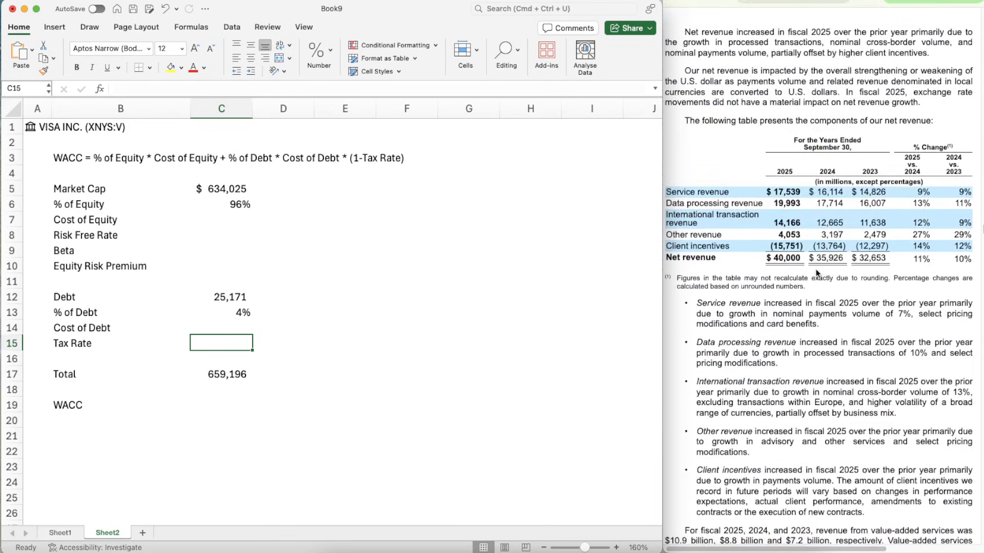
{"action": "scroll", "coordinate": [817, 273], "scroll_direction": "down", "scroll_amount": 20}
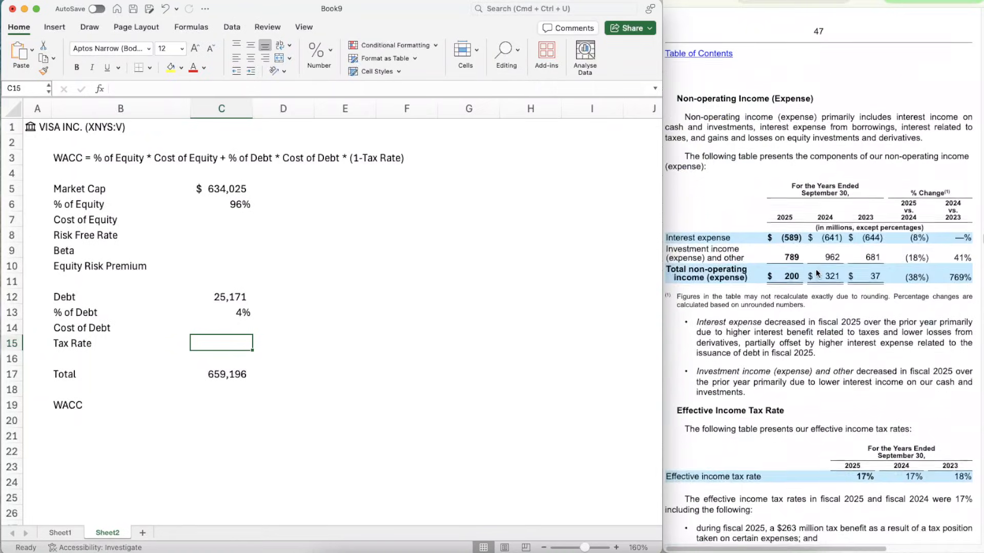
{"action": "scroll", "coordinate": [817, 273], "scroll_direction": "up", "scroll_amount": 8}
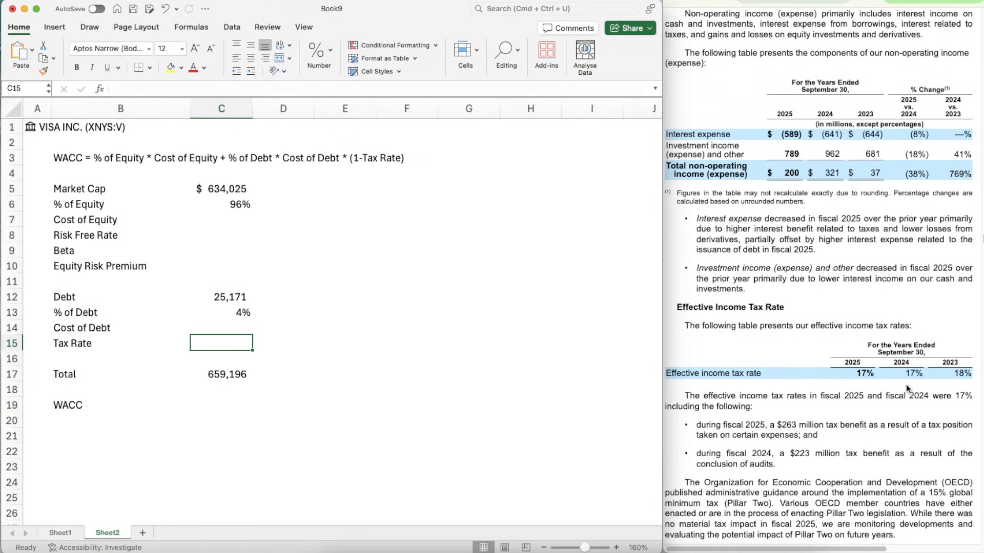
{"action": "scroll", "coordinate": [855, 325], "scroll_direction": "up", "scroll_amount": 3}
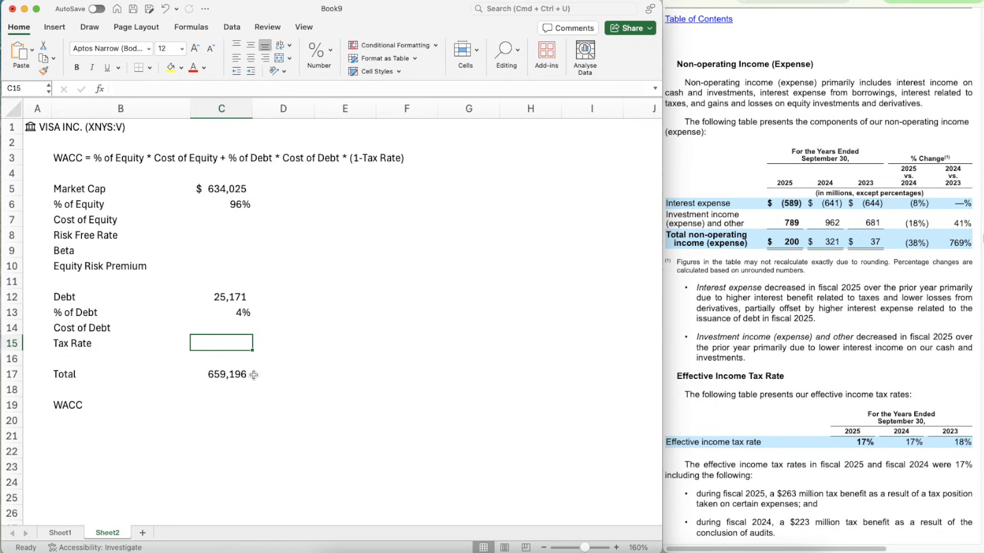
{"action": "type", "text": "1"}
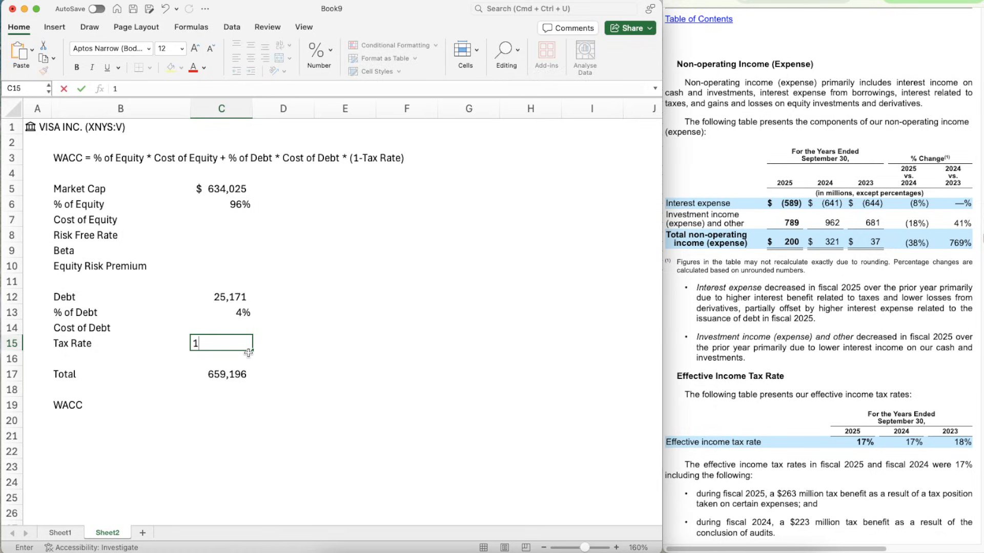
{"action": "type", "text": "7%"}
{"action": "key", "text": "Return"}
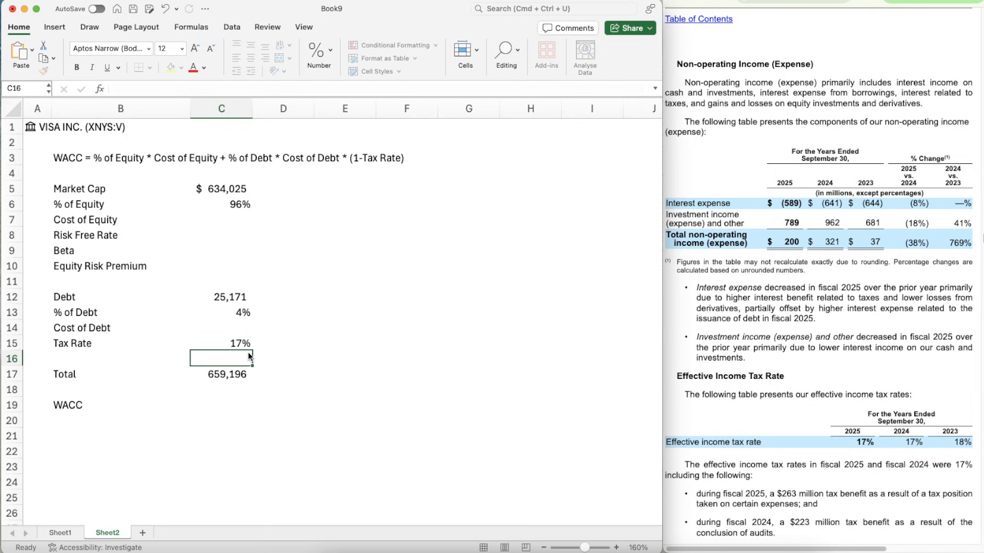
- Calculate a scratch cost of debt in F14 by dividing 789 by the debt with =789/C12
{"action": "key", "text": "Up"}
{"action": "key", "text": "Up"}
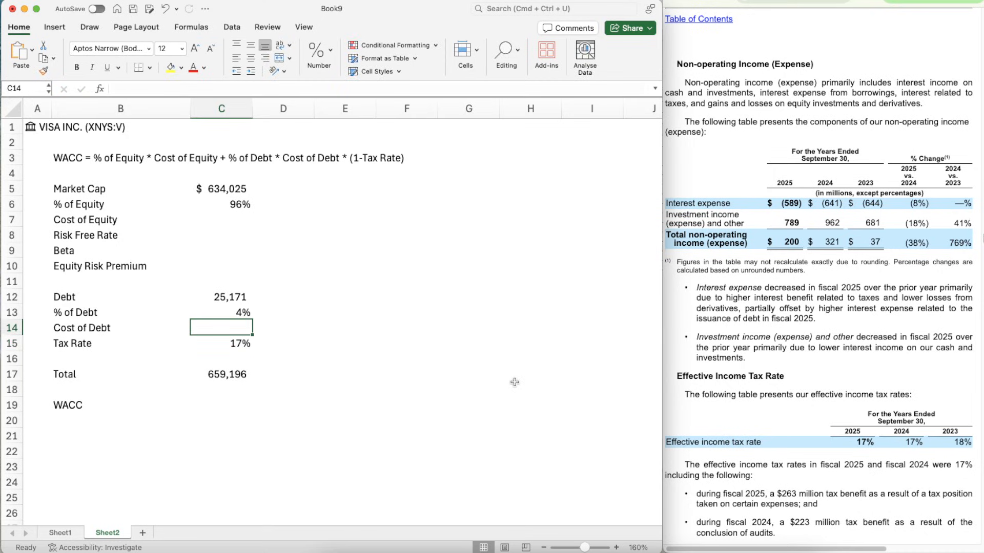
{"action": "key", "text": "Right"}
{"action": "key", "text": "Right"}
{"action": "key", "text": "Left"}
{"action": "key", "text": "Right"}
{"action": "key", "text": "Right"}
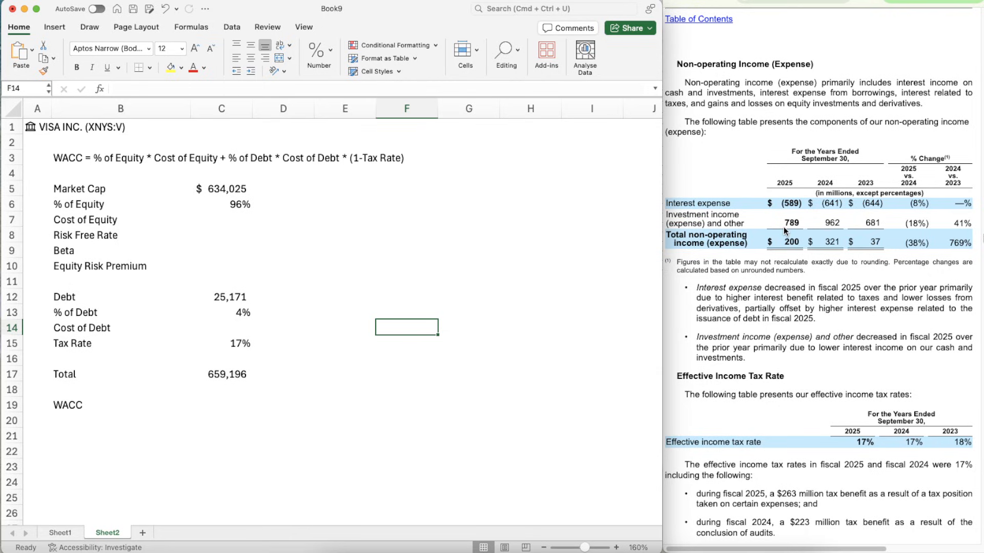
{"action": "type", "text": "=789/"}
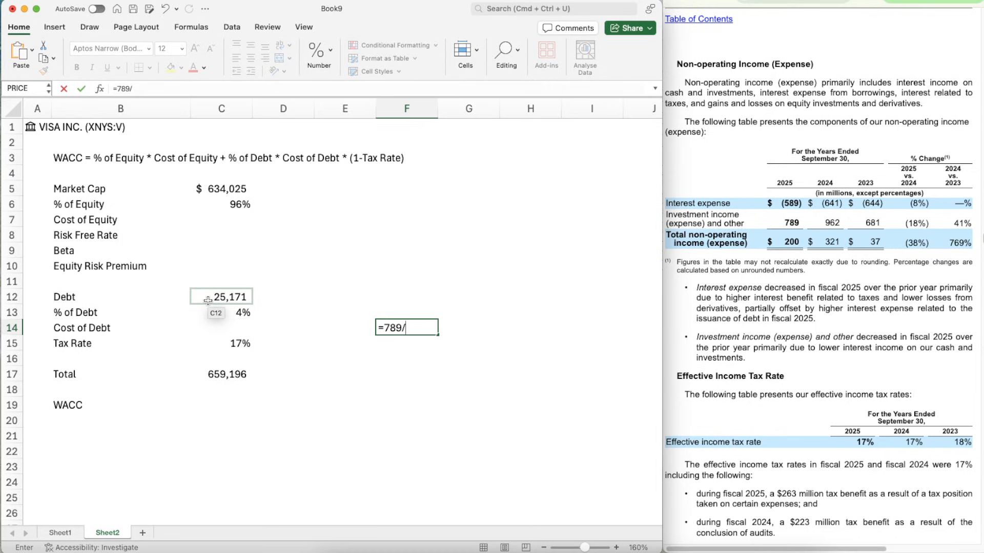
{"action": "left_click", "coordinate": [207, 300]}
{"action": "key", "text": "Return"}
{"action": "key", "text": "Up"}
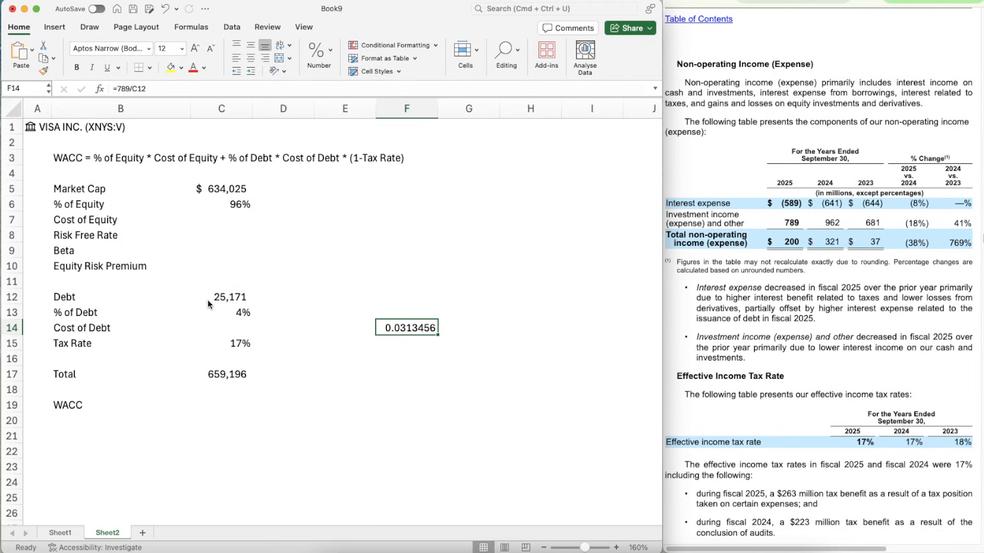
- Copy the percentage format of C15 onto F14 and extend F14 to four decimal places
{"action": "left_click", "coordinate": [223, 341]}
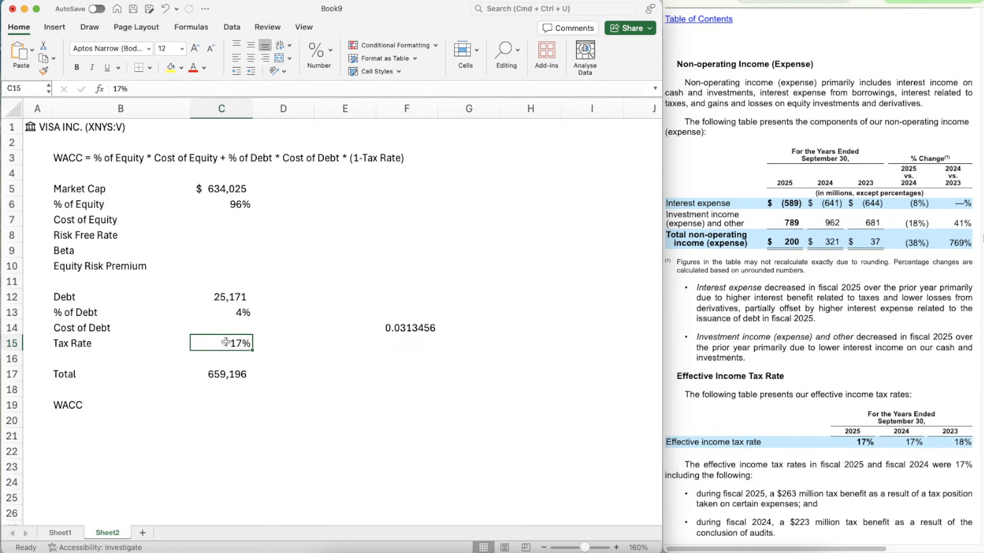
{"action": "key", "text": "super+shift+c"}
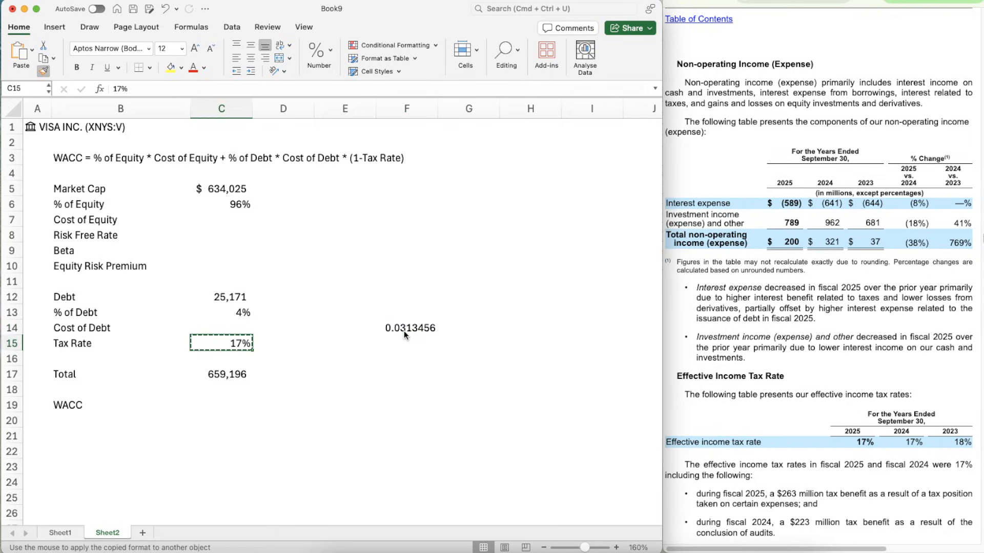
{"action": "left_click", "coordinate": [404, 330]}
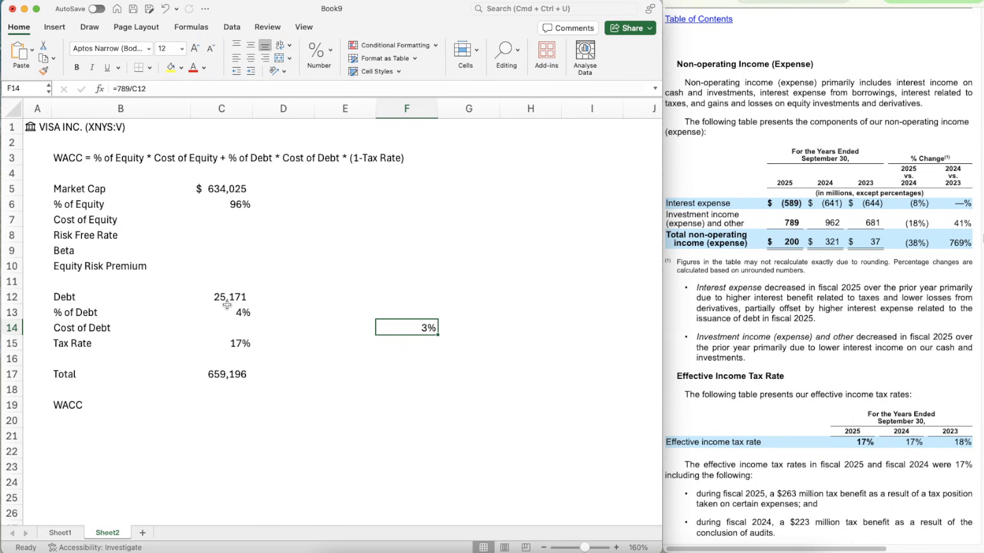
{"action": "left_click", "coordinate": [328, 54]}
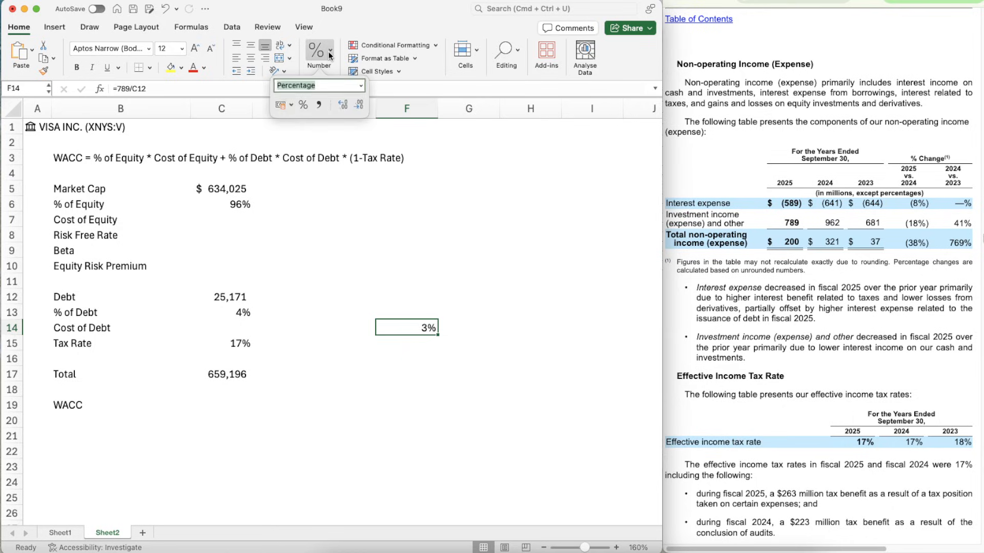
{"action": "left_click", "coordinate": [341, 105]}
{"action": "left_click", "coordinate": [342, 105]}
{"action": "left_click", "coordinate": [342, 105]}
{"action": "left_click", "coordinate": [341, 105]}
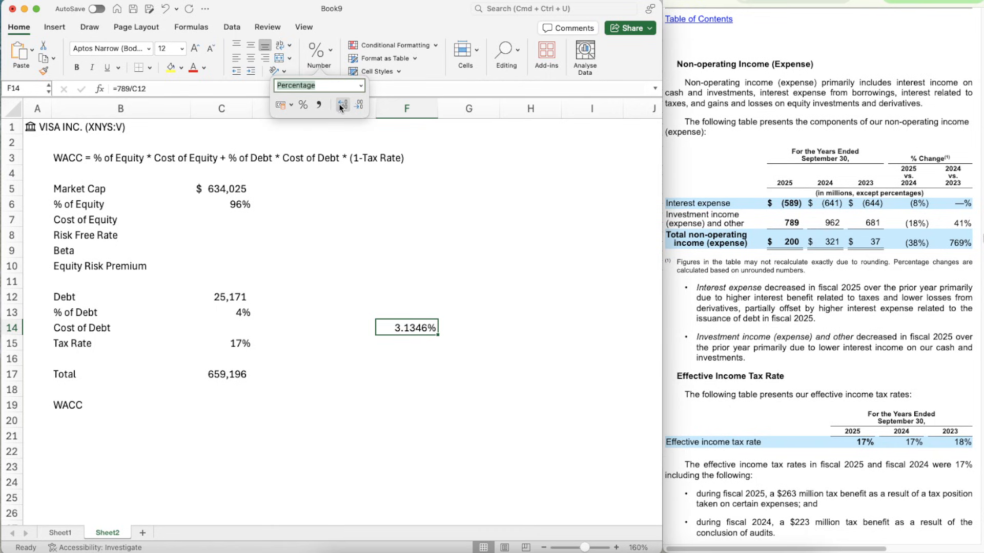
- Enter 3.135% as the Cost of Debt in C14
{"action": "left_click", "coordinate": [237, 333]}
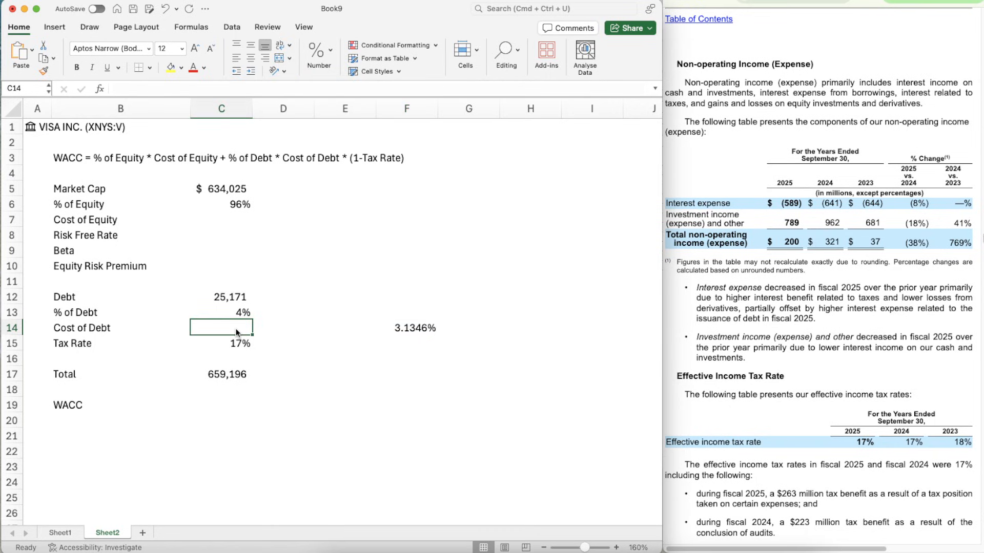
{"action": "type", "text": "3.135"}
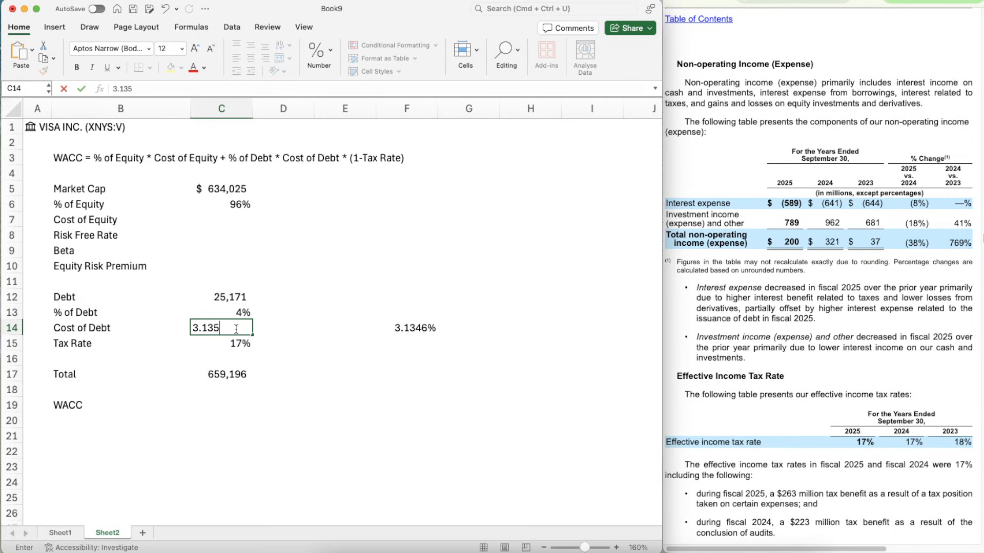
{"action": "type", "text": "%"}
{"action": "key", "text": "Return"}
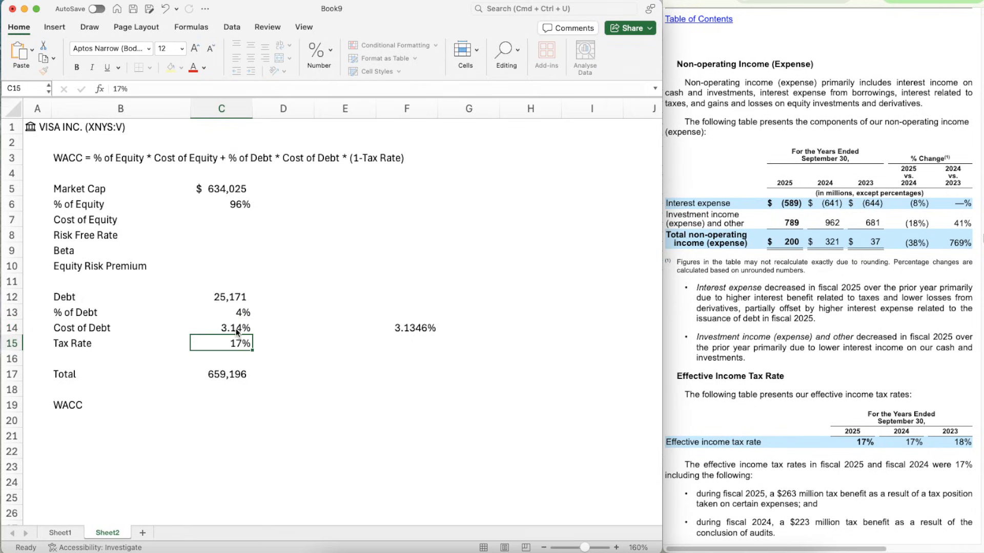
- Clear the scratch cost of debt calculation from F14
{"action": "key", "text": "Up"}
{"action": "key", "text": "Right"}
{"action": "key", "text": "Right"}
{"action": "key", "text": "Right"}
{"action": "key", "text": "Delete"}
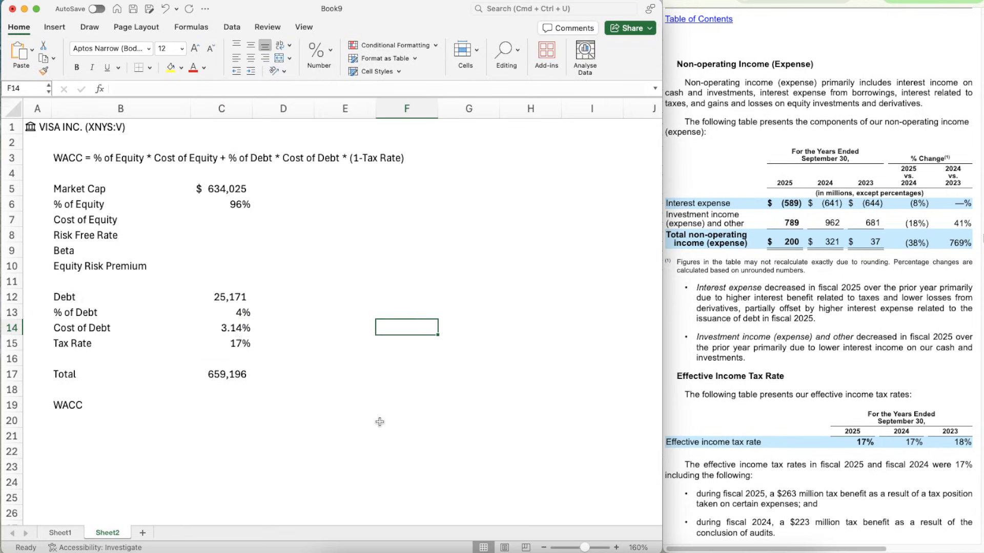
- Write the note "Cost of Equity = Risk Free Rate + Beta * Equity Risk Premium" in E7
{"action": "left_click", "coordinate": [221, 216]}
{"action": "key", "text": "Right"}
{"action": "key", "text": "Right"}
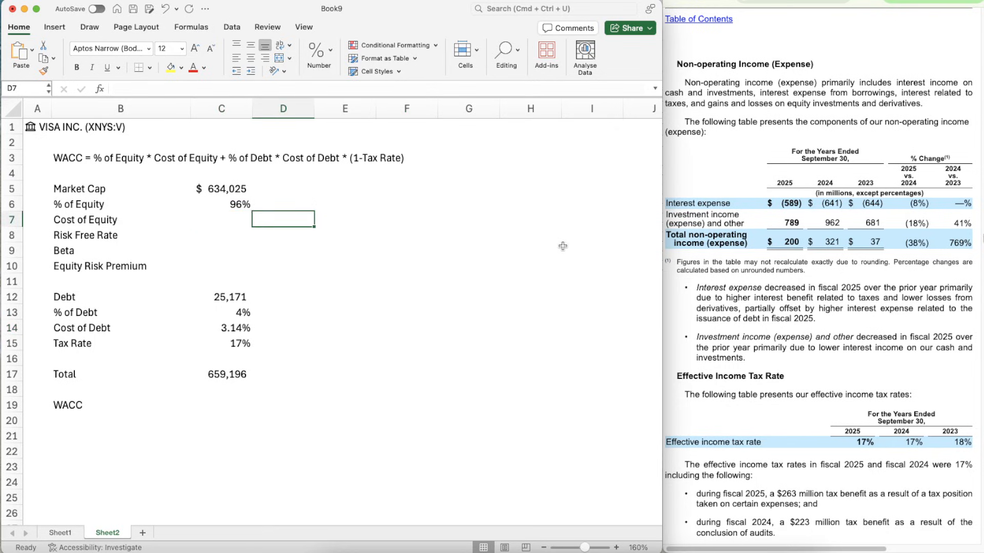
{"action": "type", "text": "Cost of "}
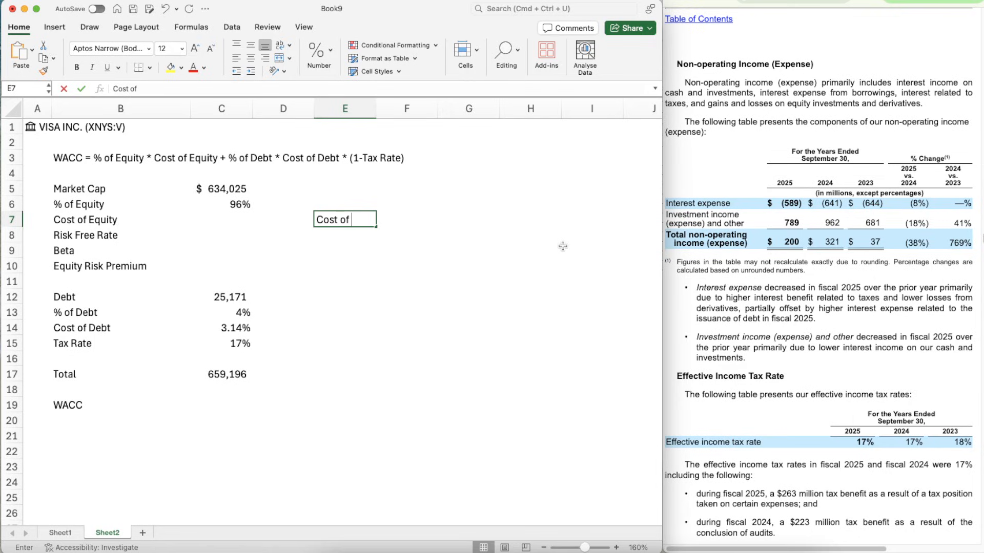
{"action": "type", "text": "Equity = "}
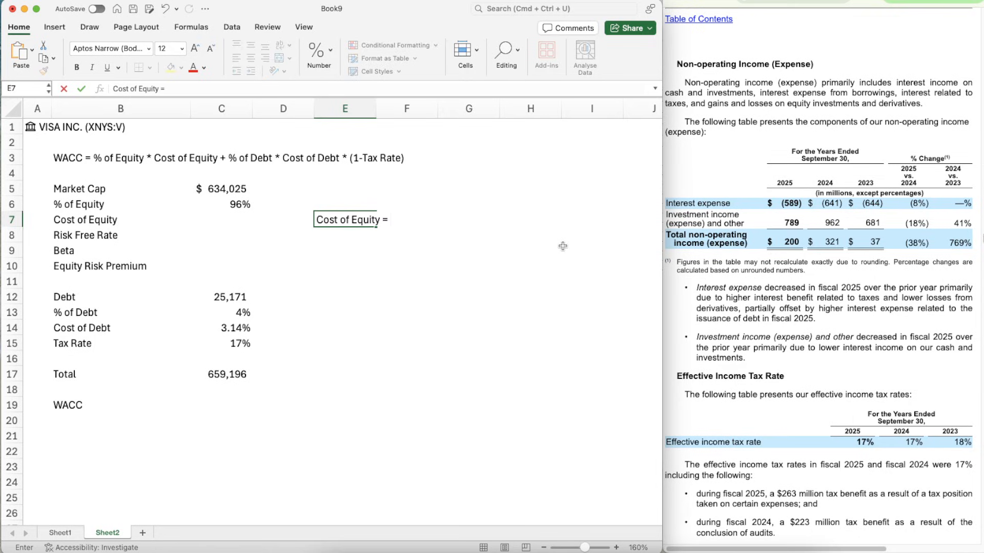
{"action": "type", "text": "Risk Free Rate "}
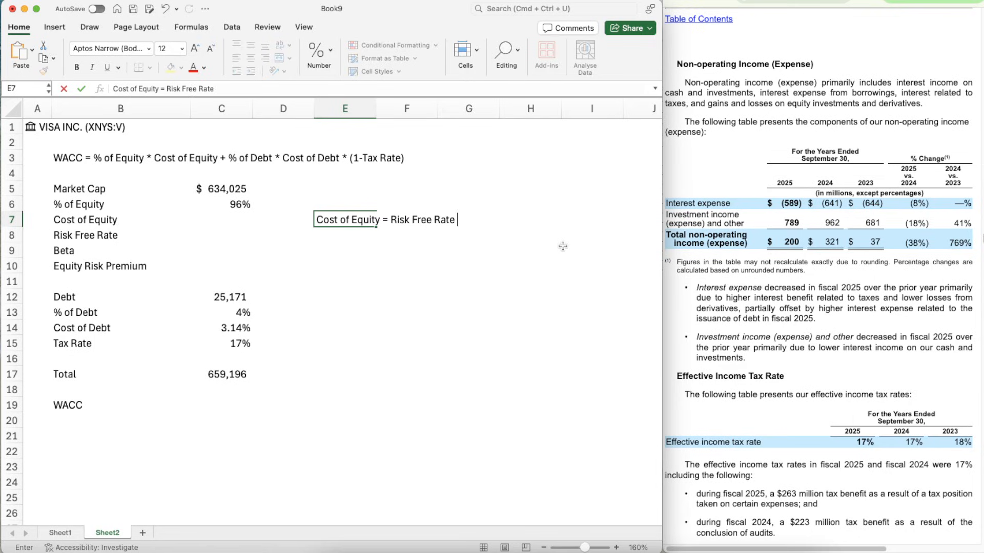
{"action": "type", "text": "+ BET"}
{"action": "key", "text": "BackSpace"}
{"action": "key", "text": "BackSpace"}
{"action": "type", "text": "eta * Equity"}
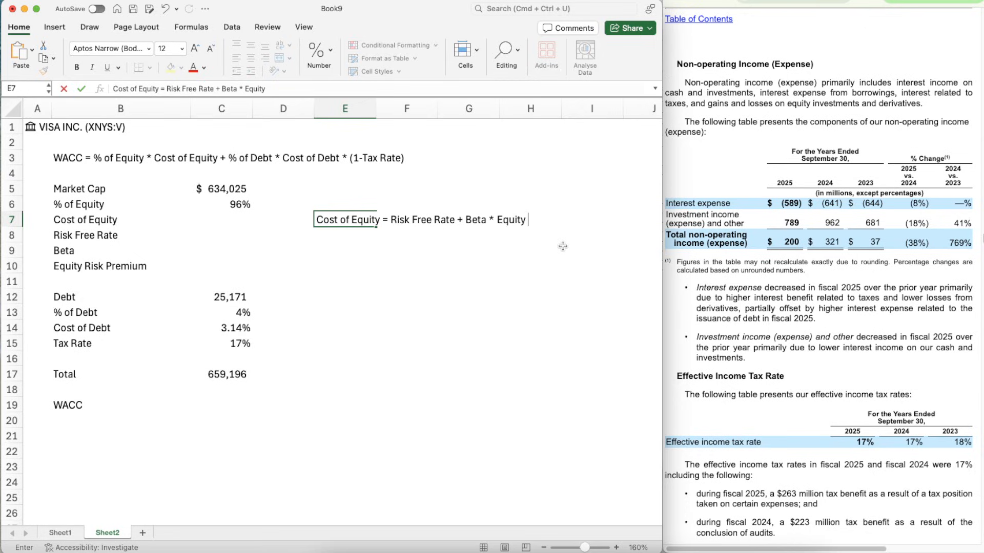
{"action": "type", "text": " Risk Premium"}
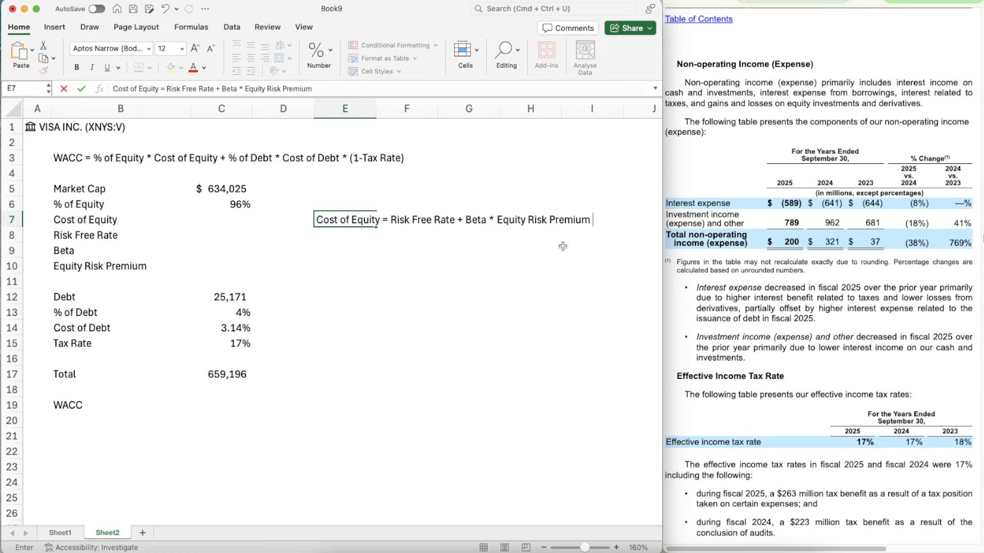
{"action": "key", "text": "Return"}
- Bring up the Trading Economics bond yields page and enter the United States 10-year yield of 4.1410% in C7
{"action": "key", "text": "Left"}
{"action": "key", "text": "Left"}
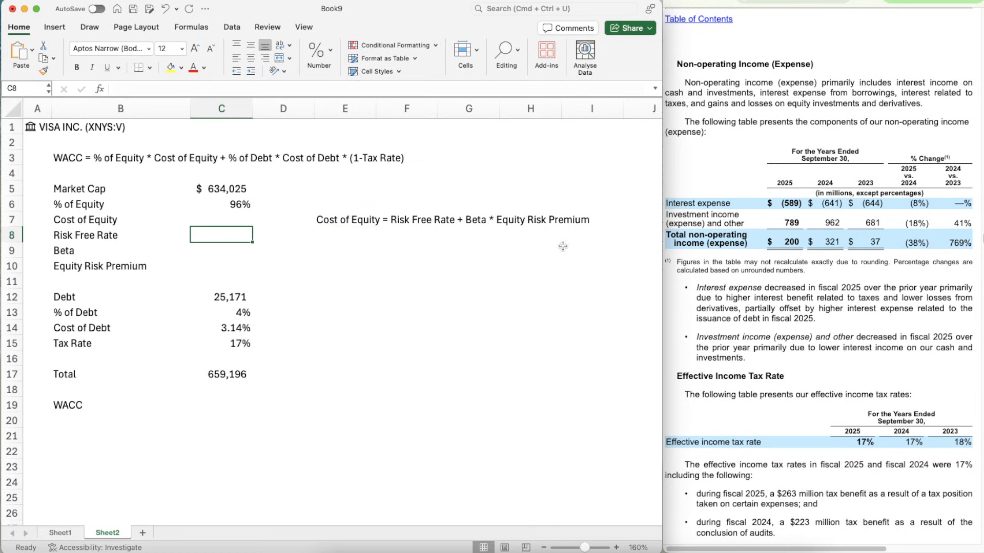
{"action": "left_click", "coordinate": [917, 1]}
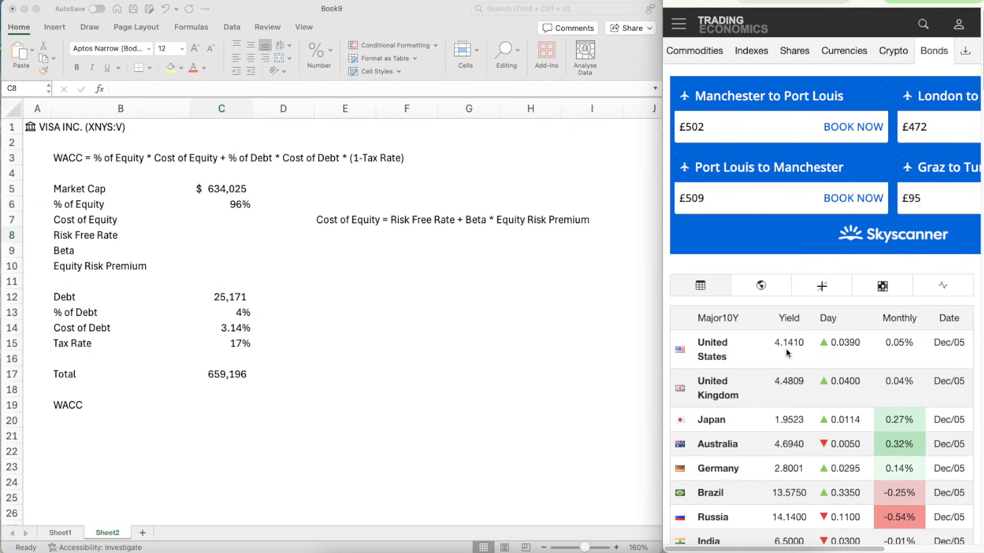
{"action": "left_click", "coordinate": [220, 226]}
{"action": "left_click", "coordinate": [220, 227]}
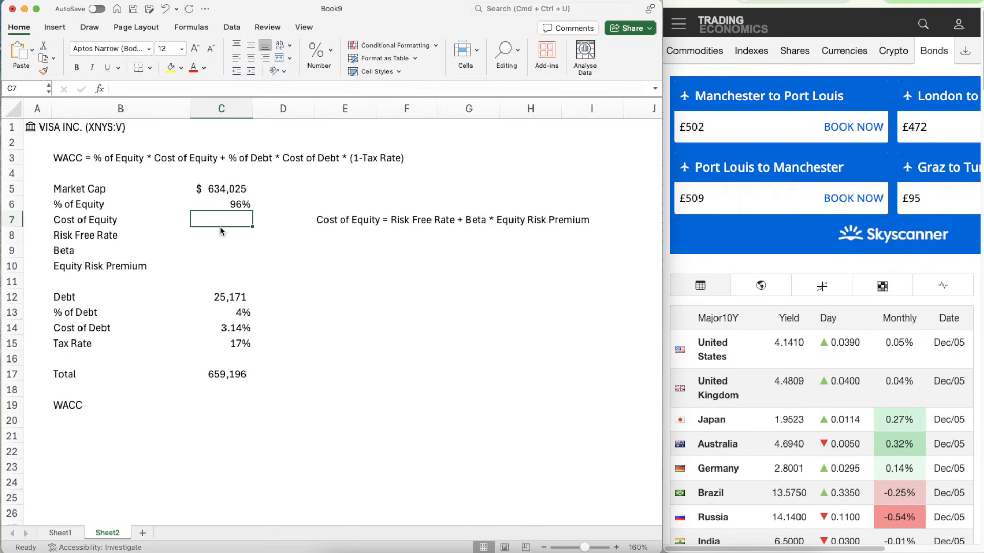
{"action": "type", "text": "4.1410"}
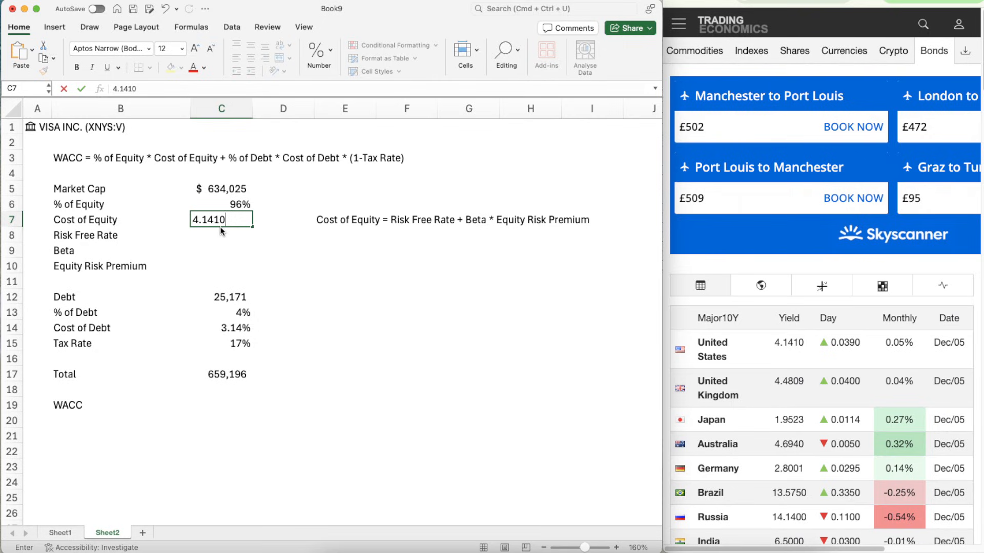
{"action": "type", "text": "%"}
{"action": "key", "text": "Return"}
{"action": "key", "text": "Return"}
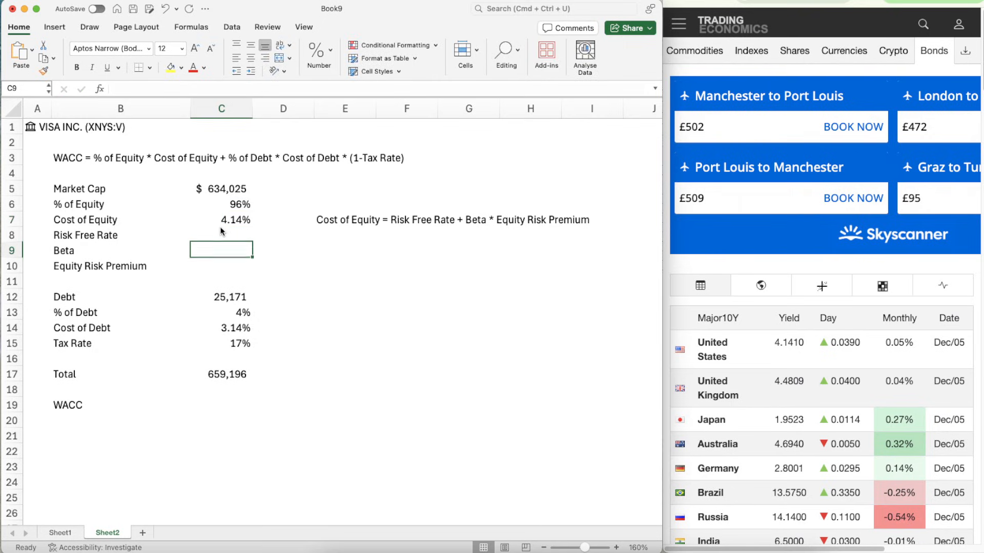
- Move the 4.141% yield from C7 to the Risk Free Rate cell C8
{"action": "left_click", "coordinate": [221, 226]}
{"action": "key", "text": "super+x"}
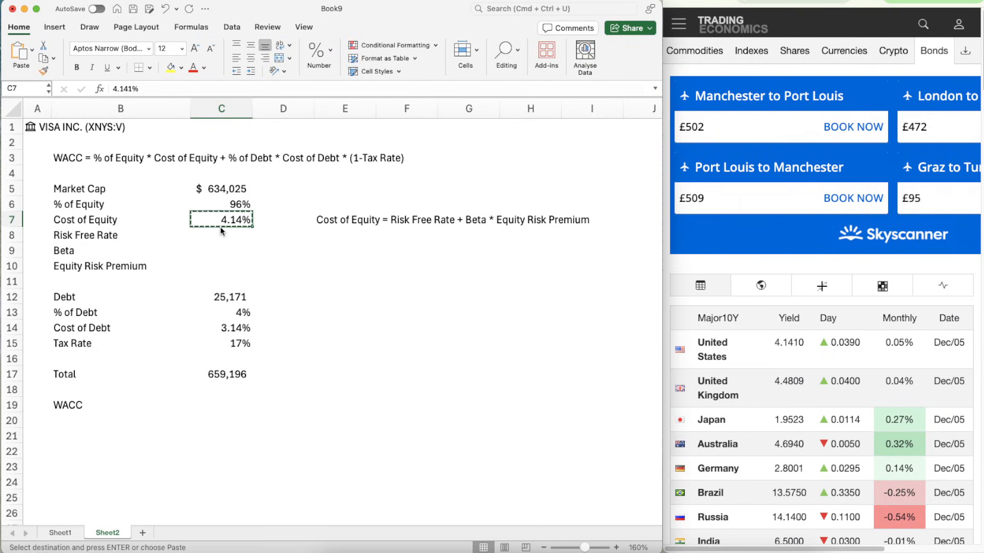
{"action": "left_click", "coordinate": [220, 231]}
{"action": "key", "text": "super+v"}
{"action": "key", "text": "Return"}
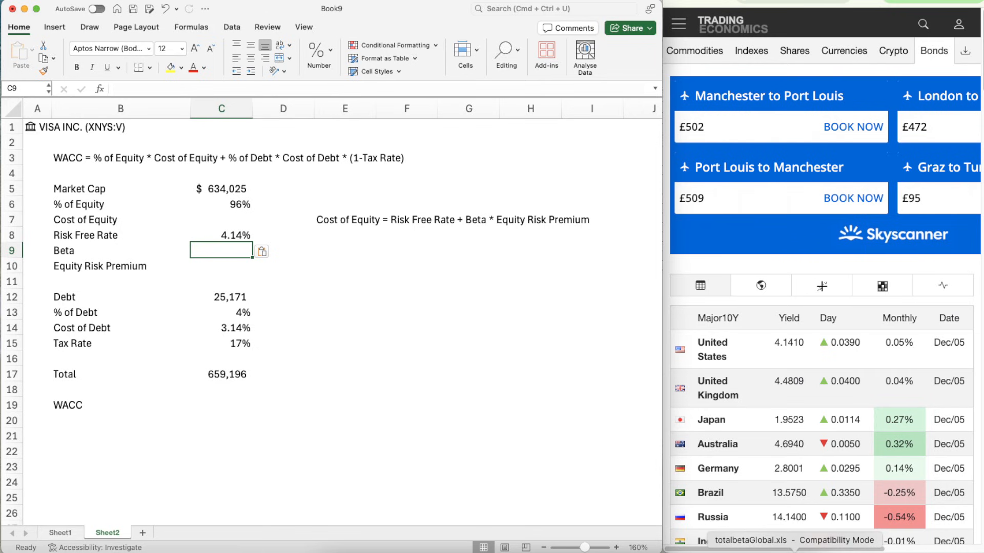
- Switch to the totalbetaGlobal.xls workbook and reset the Industry Name filter to show all industries
{"action": "left_click", "coordinate": [782, 549]}
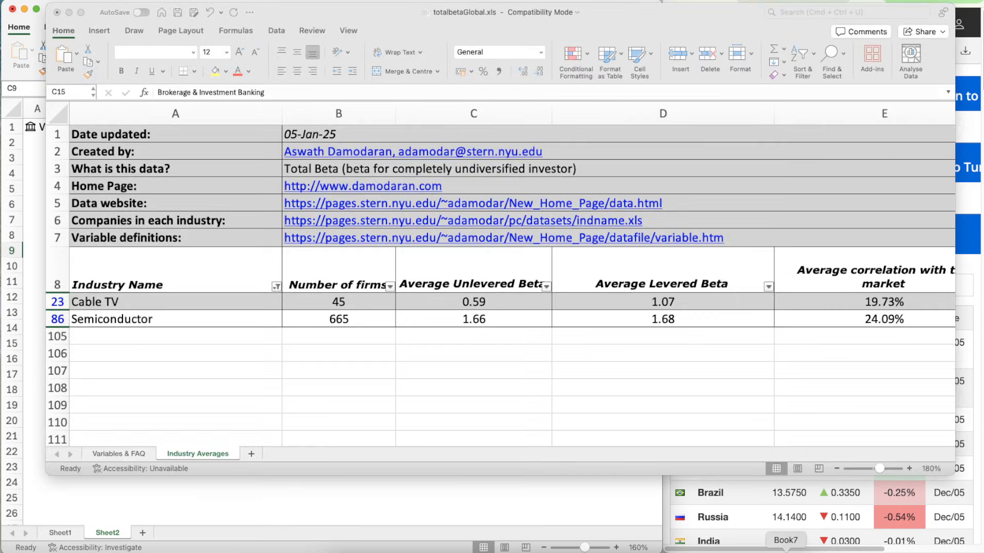
{"action": "left_click", "coordinate": [276, 289]}
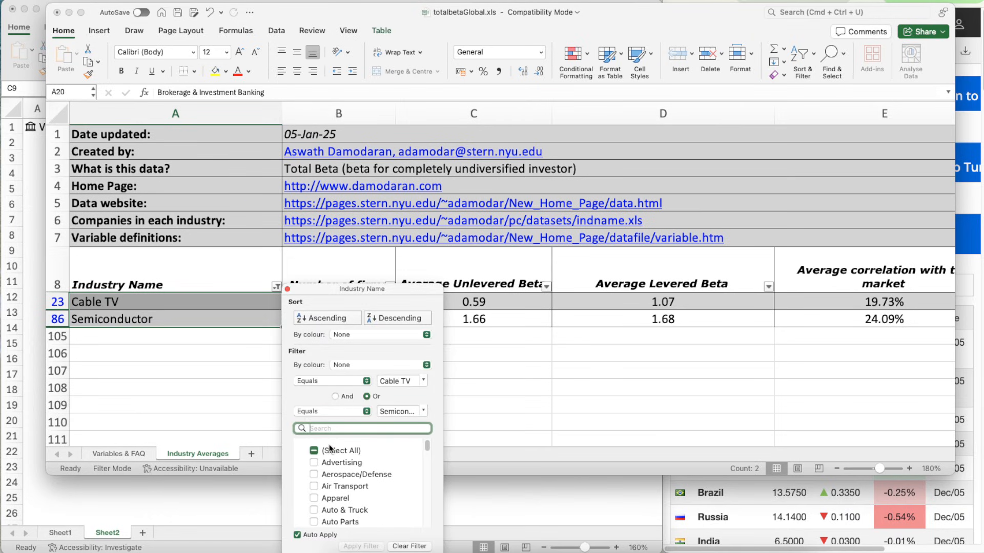
{"action": "left_click", "coordinate": [312, 451]}
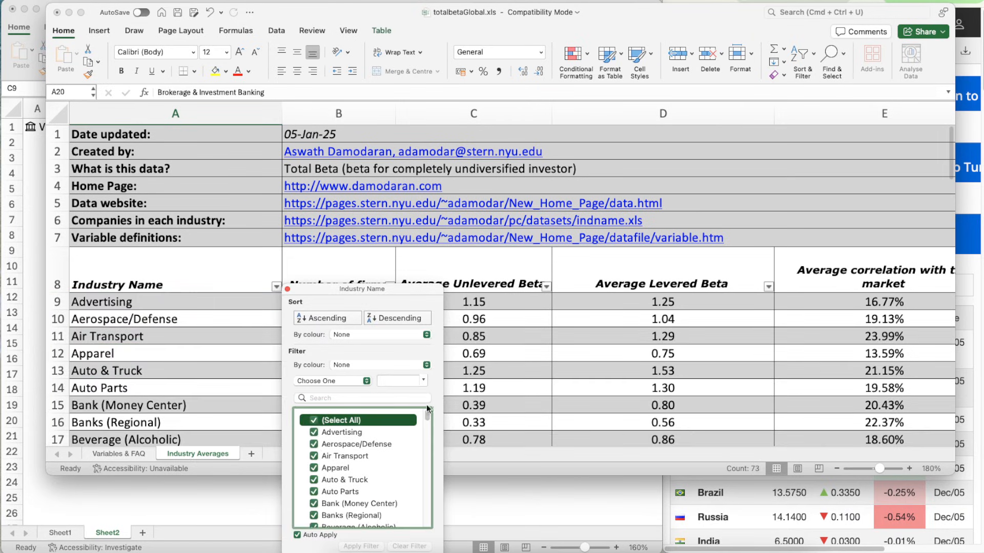
{"action": "left_click", "coordinate": [555, 409]}
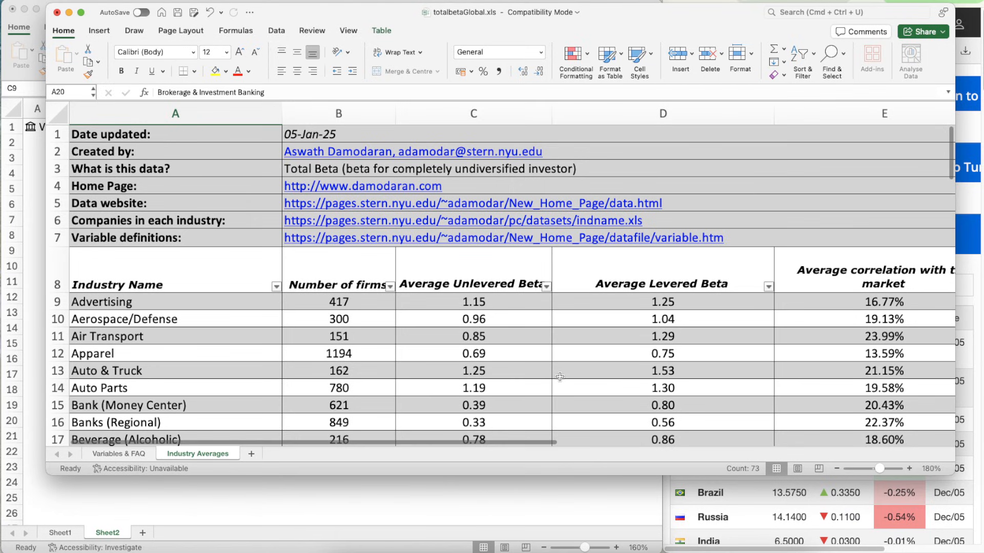
- Look through the industry averages list for the industry matching Visa and examine its unlevered beta
{"action": "scroll", "coordinate": [559, 376], "scroll_direction": "down", "scroll_amount": 5}
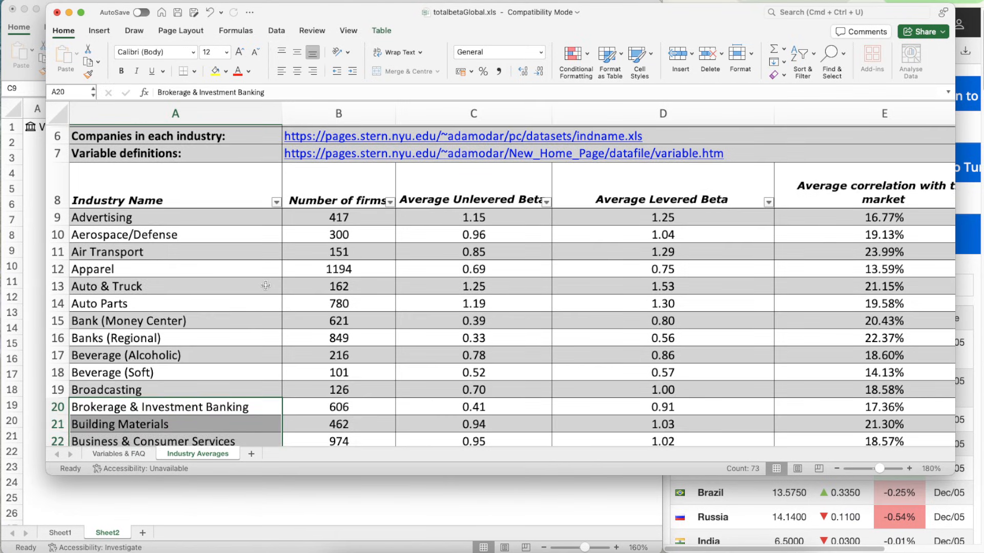
{"action": "scroll", "coordinate": [327, 353], "scroll_direction": "down", "scroll_amount": 2}
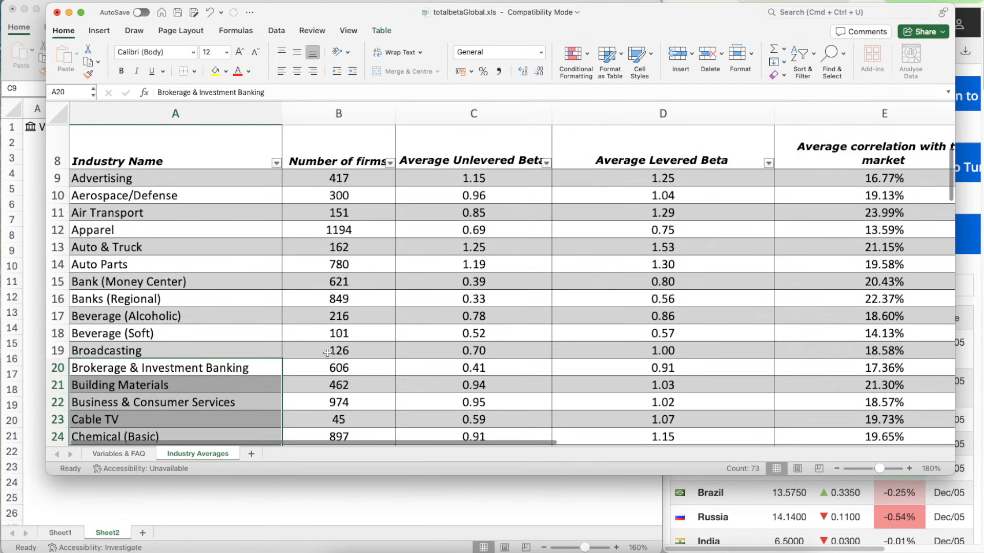
{"action": "scroll", "coordinate": [327, 353], "scroll_direction": "down", "scroll_amount": 1}
{"action": "scroll", "coordinate": [327, 353], "scroll_direction": "up", "scroll_amount": 1}
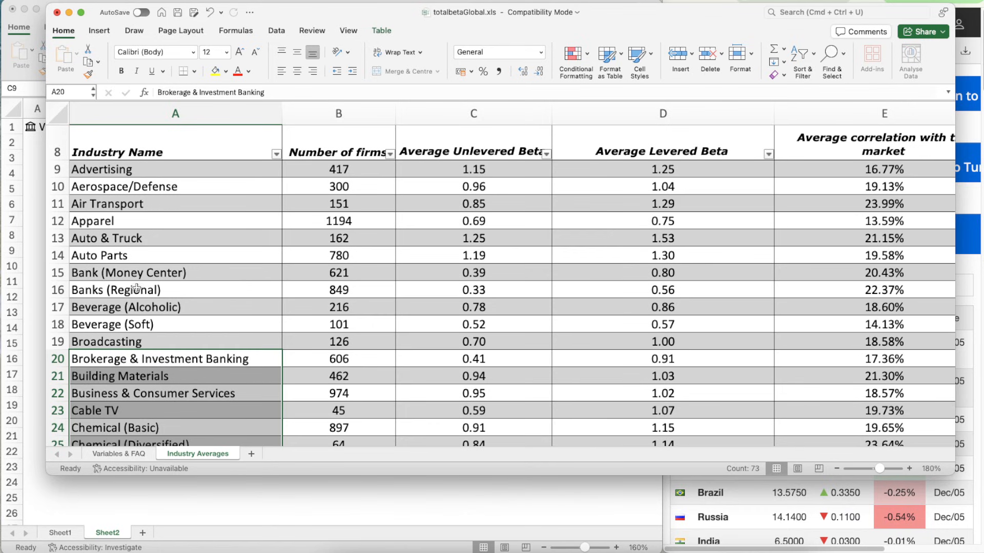
{"action": "scroll", "coordinate": [247, 310], "scroll_direction": "down", "scroll_amount": 2}
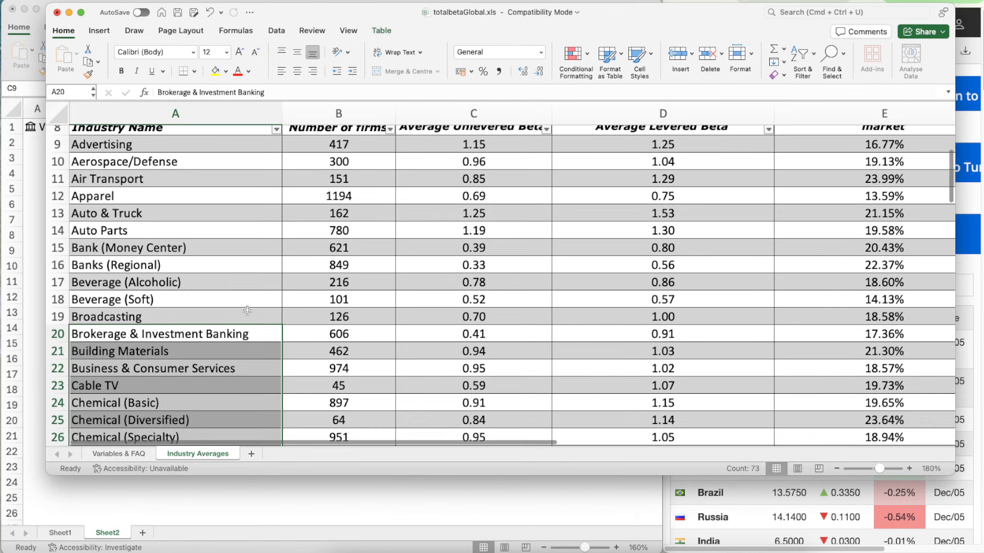
{"action": "scroll", "coordinate": [247, 310], "scroll_direction": "down", "scroll_amount": 10}
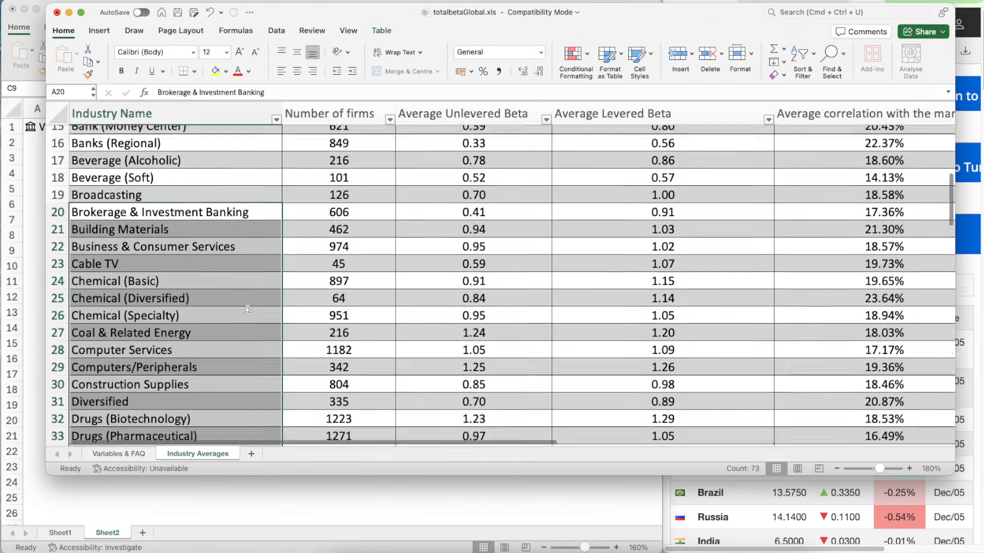
{"action": "scroll", "coordinate": [246, 310], "scroll_direction": "down", "scroll_amount": 9}
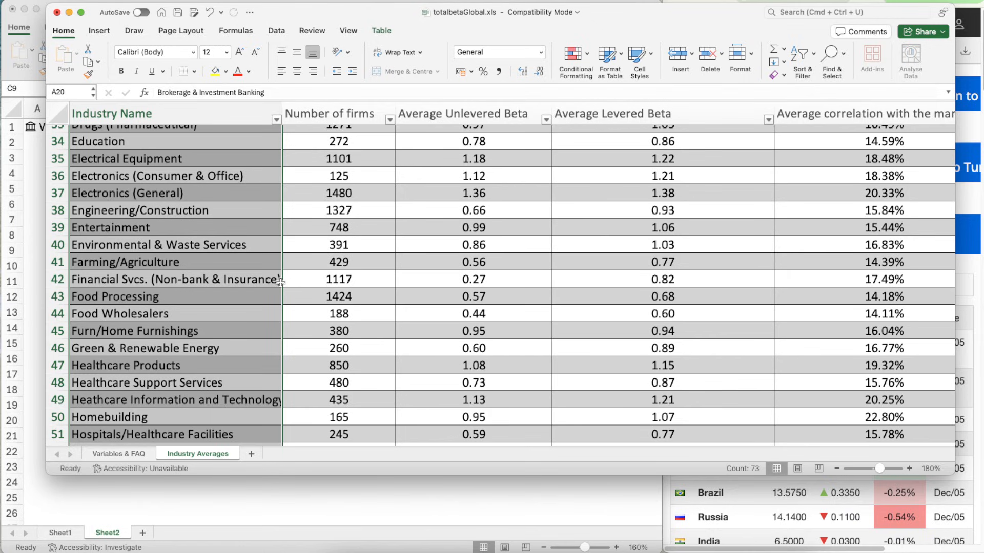
{"action": "scroll", "coordinate": [279, 332], "scroll_direction": "down", "scroll_amount": 5}
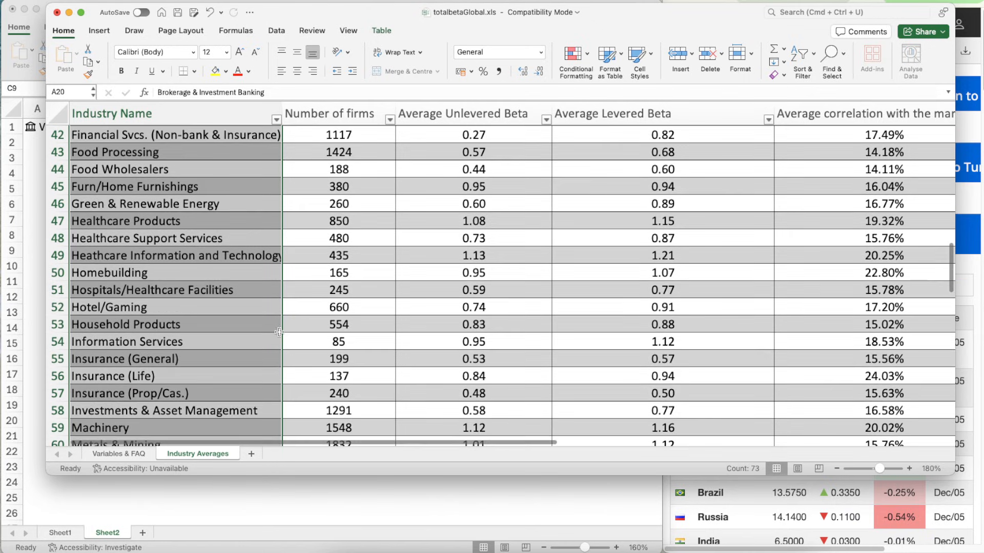
{"action": "scroll", "coordinate": [279, 332], "scroll_direction": "down", "scroll_amount": 3}
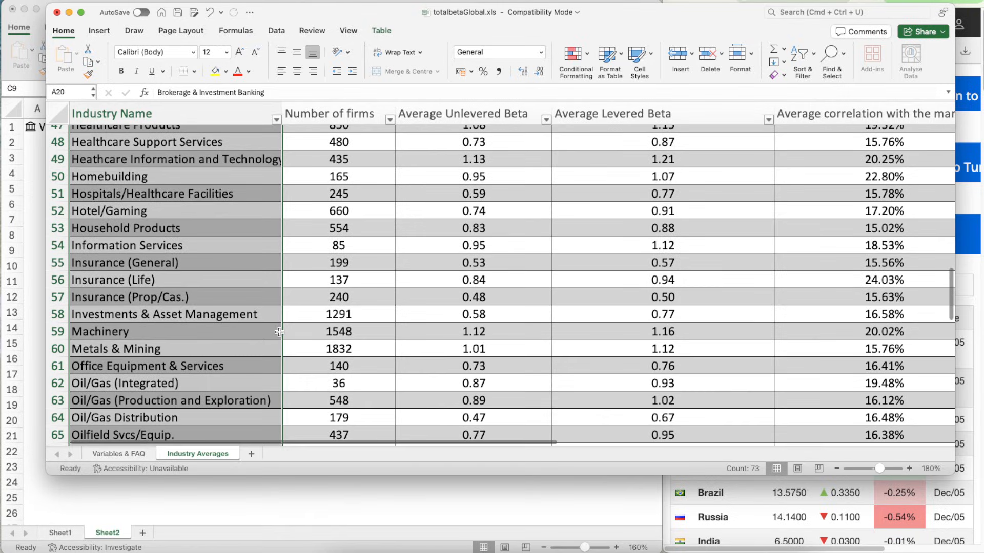
{"action": "scroll", "coordinate": [279, 332], "scroll_direction": "down", "scroll_amount": 4}
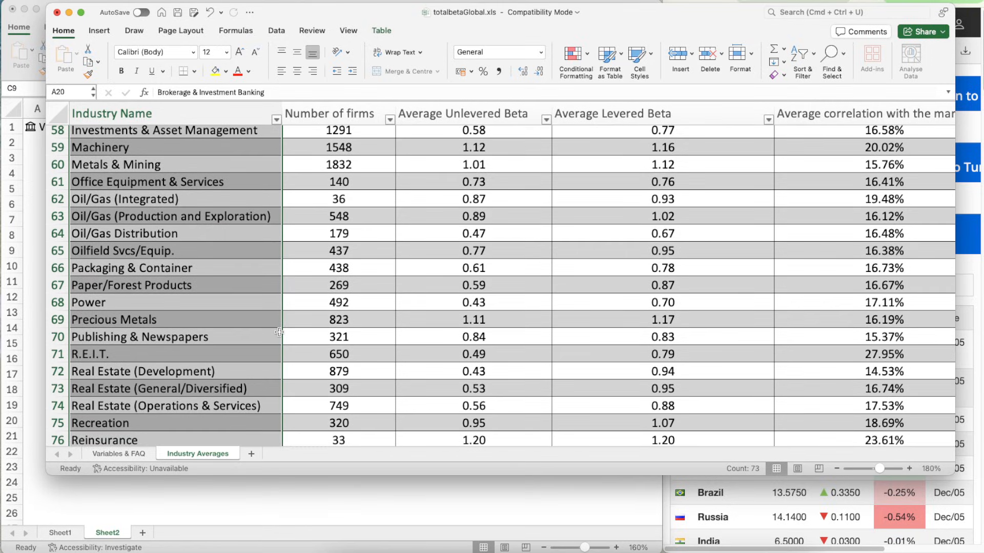
{"action": "scroll", "coordinate": [279, 332], "scroll_direction": "down", "scroll_amount": 3}
{"action": "scroll", "coordinate": [279, 332], "scroll_direction": "down", "scroll_amount": 5}
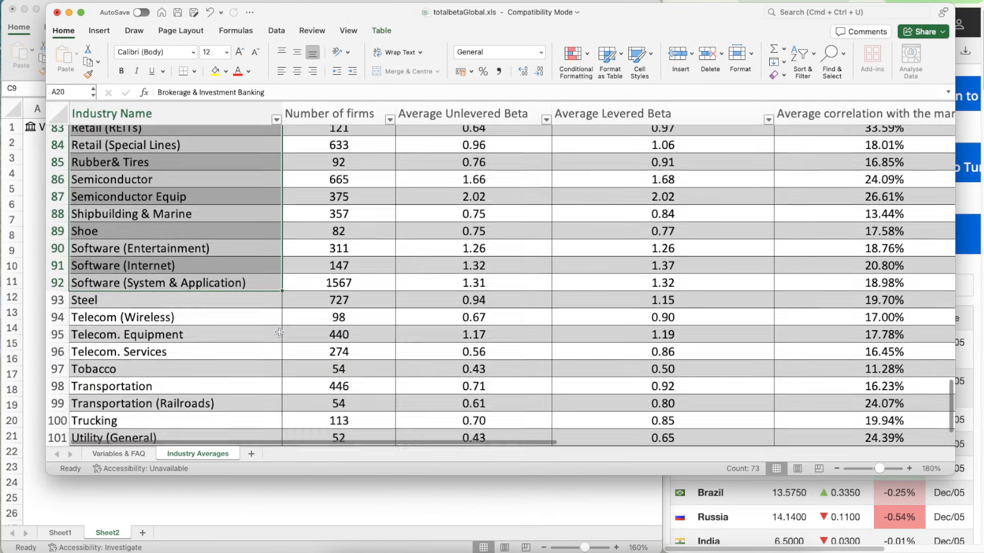
{"action": "scroll", "coordinate": [279, 333], "scroll_direction": "down", "scroll_amount": 5}
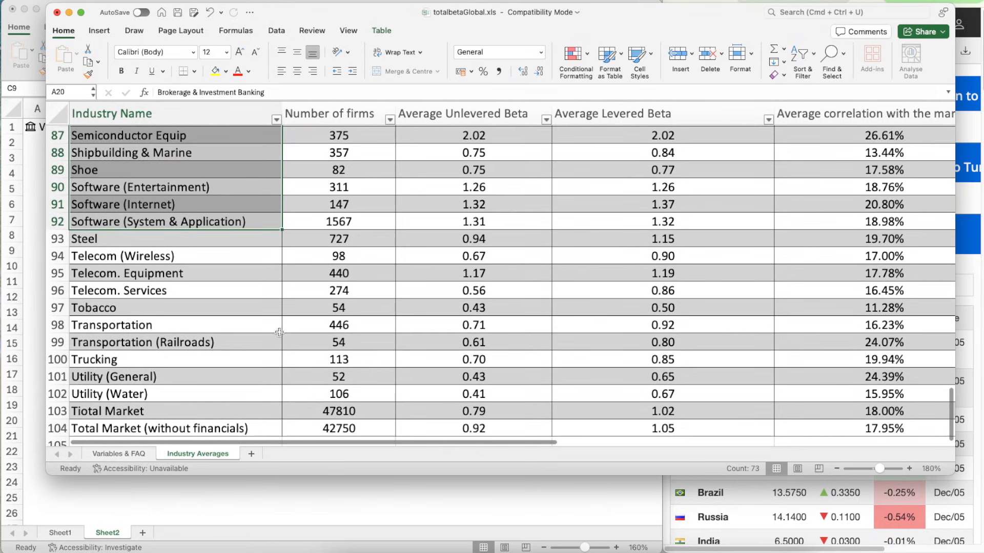
{"action": "scroll", "coordinate": [279, 333], "scroll_direction": "up", "scroll_amount": 10}
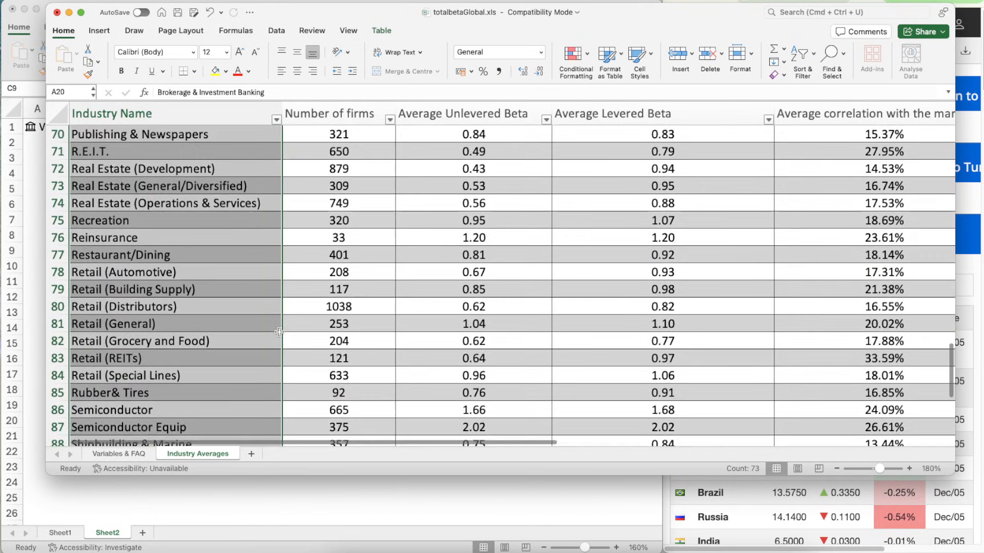
{"action": "scroll", "coordinate": [279, 333], "scroll_direction": "up", "scroll_amount": 9}
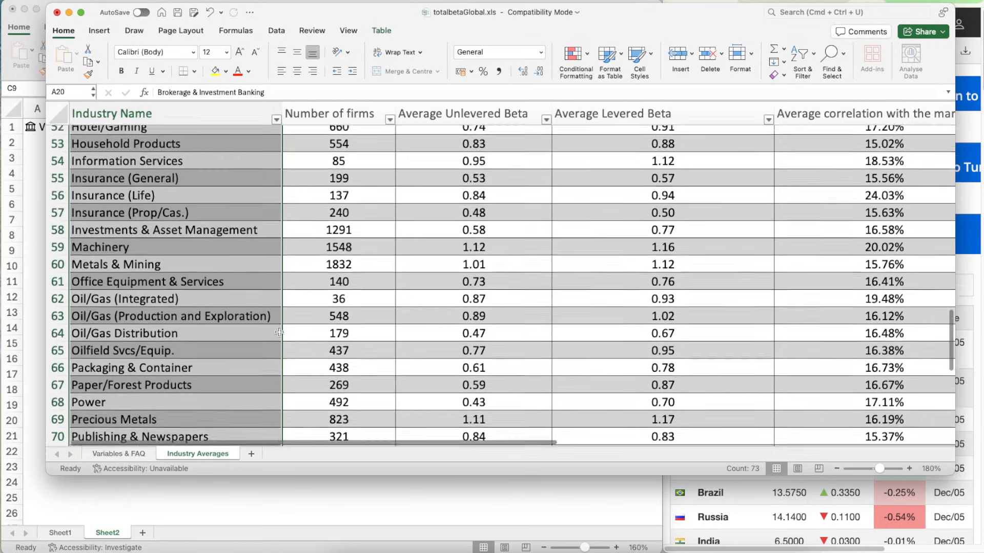
{"action": "scroll", "coordinate": [280, 332], "scroll_direction": "up", "scroll_amount": 7}
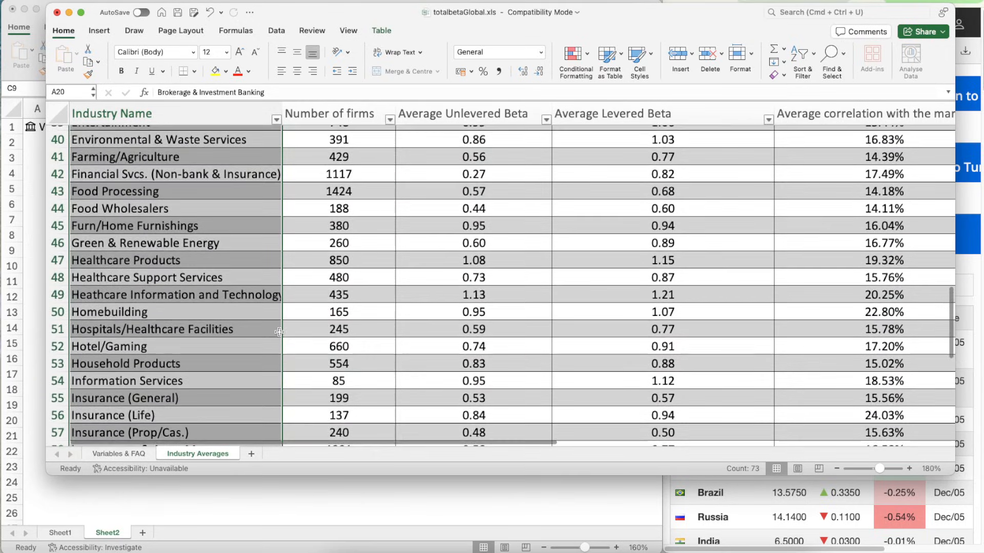
{"action": "scroll", "coordinate": [279, 333], "scroll_direction": "up", "scroll_amount": 4}
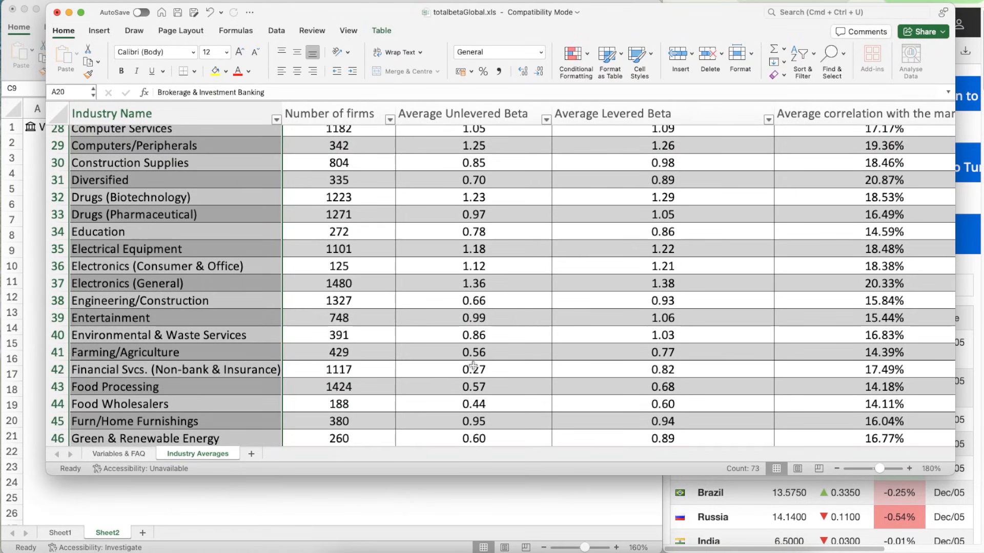
- Return to the Visa workbook and enter 0.27 as the Beta in C9
{"action": "left_click", "coordinate": [251, 506]}
{"action": "left_click", "coordinate": [231, 248]}
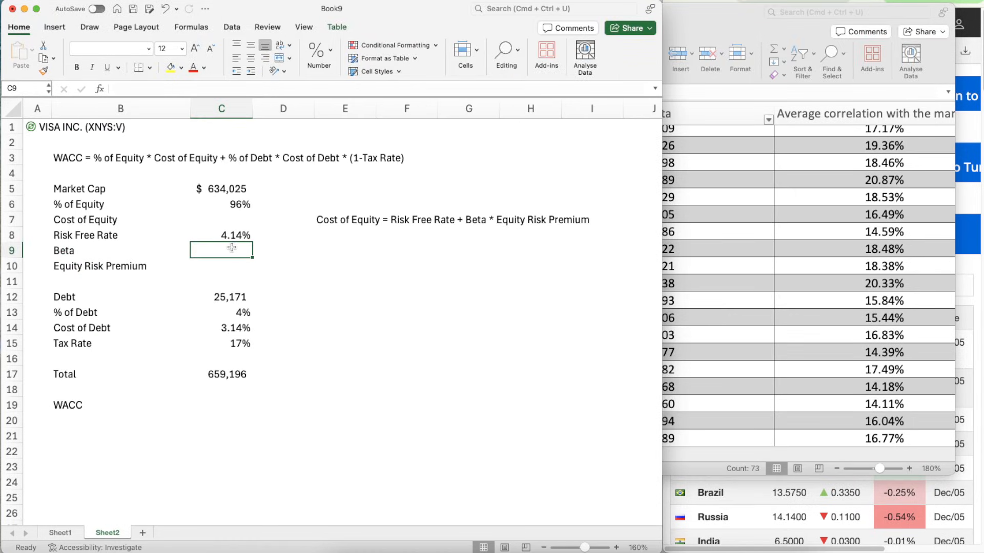
{"action": "type", "text": "0.27"}
{"action": "key", "text": "Return"}
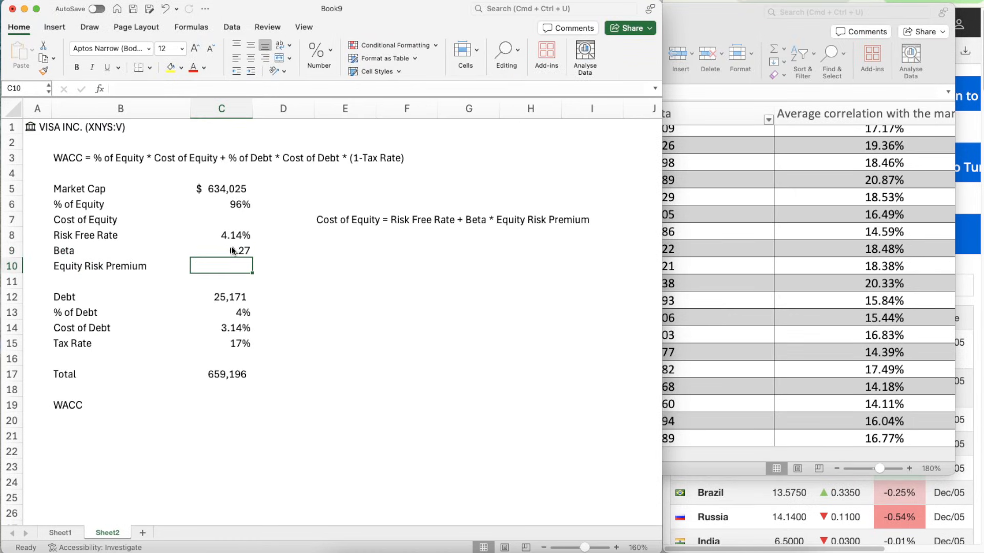
{"action": "key", "text": "Up"}
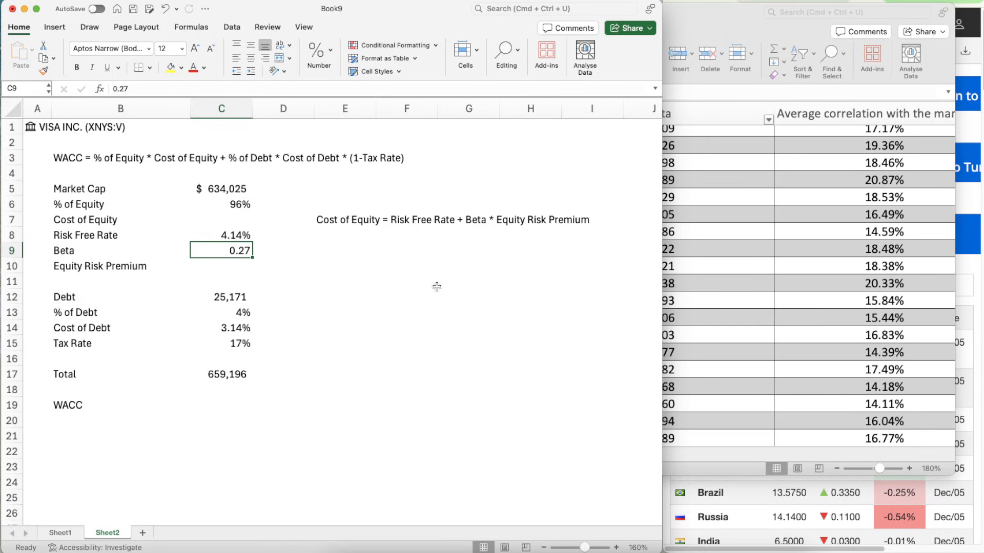
{"action": "key", "text": "Down"}
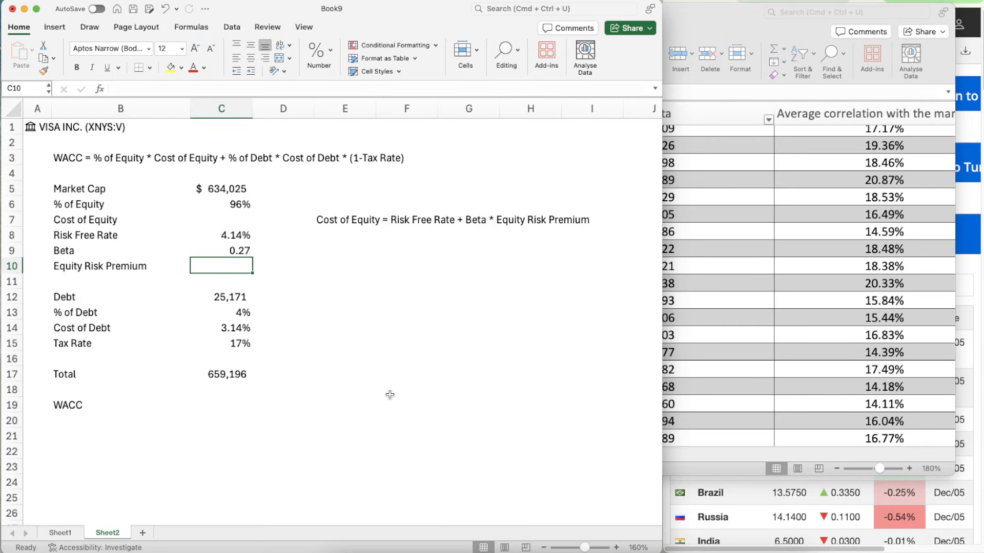
- Write the label "ERP" in B23, below the WACC row
{"action": "scroll", "coordinate": [323, 473], "scroll_direction": "down", "scroll_amount": 3}
{"action": "scroll", "coordinate": [169, 432], "scroll_direction": "down", "scroll_amount": 2}
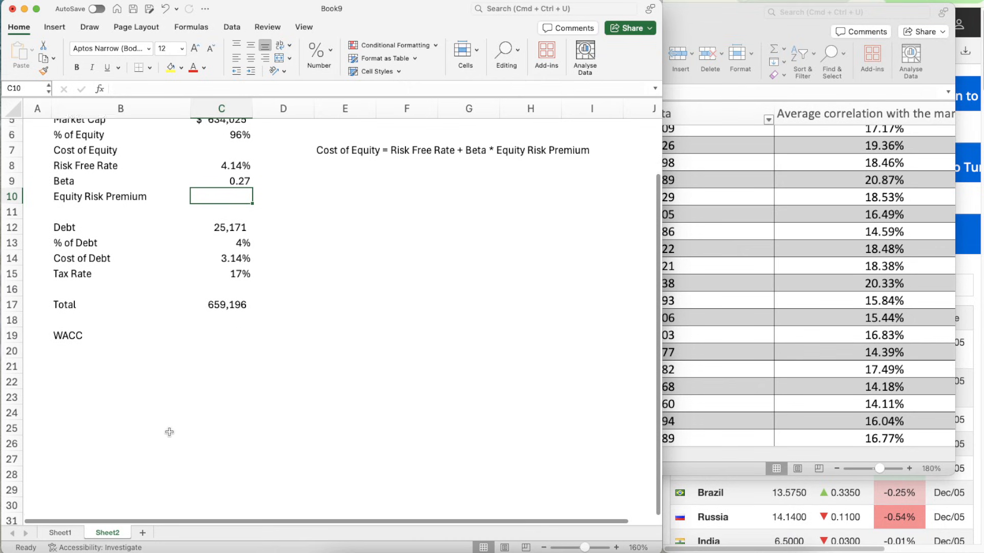
{"action": "left_click", "coordinate": [104, 396]}
{"action": "left_click", "coordinate": [105, 396]}
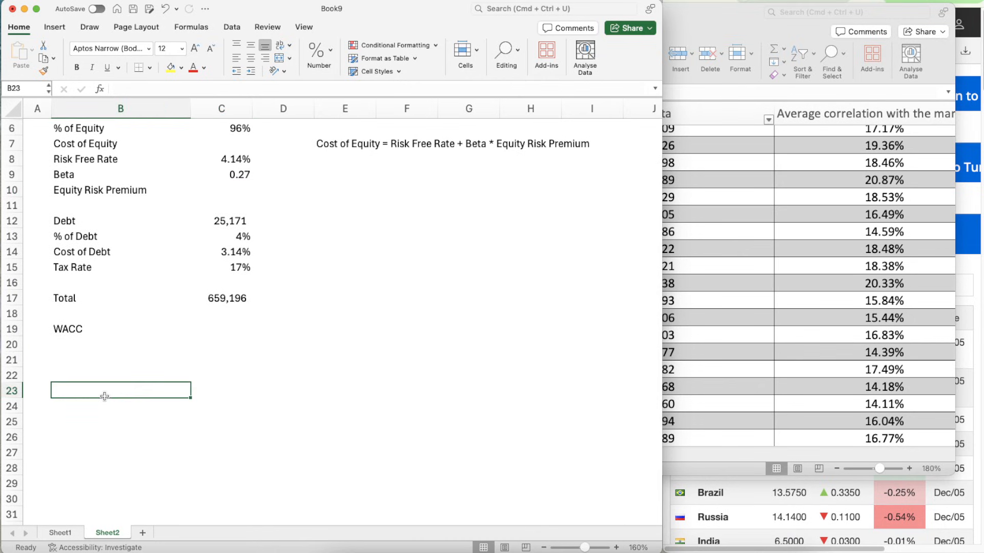
{"action": "type", "text": "ERP"}
{"action": "key", "text": "Return"}
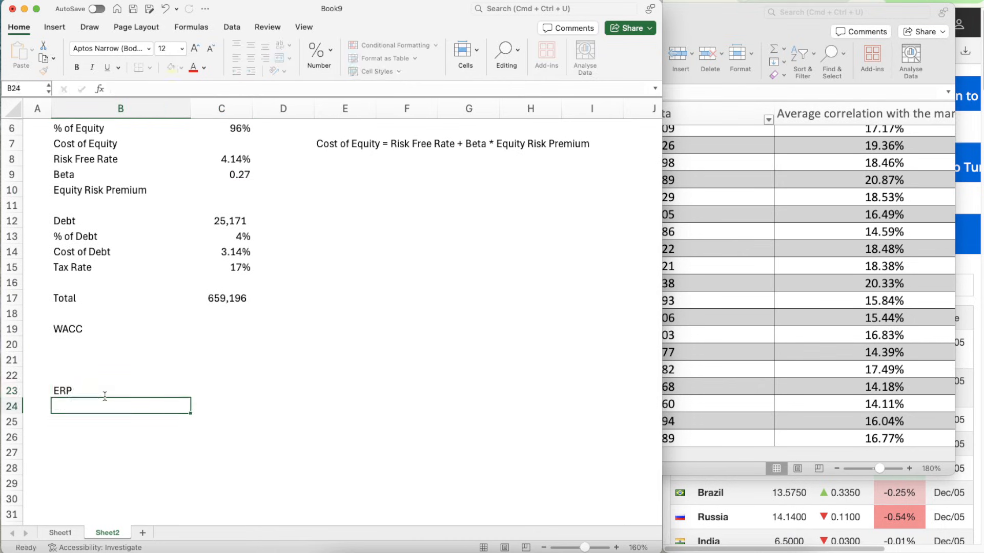
- Add a bold "Region" heading in B25 below the ERP label
{"action": "scroll", "coordinate": [154, 429], "scroll_direction": "down", "scroll_amount": 3}
{"action": "key", "text": "Return"}
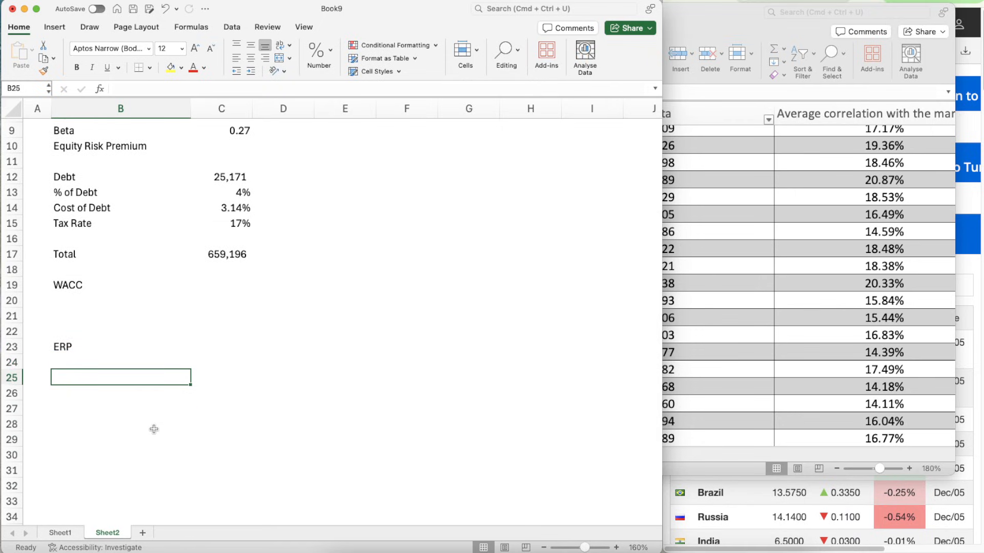
{"action": "type", "text": "Region"}
{"action": "key", "text": "Return"}
{"action": "key", "text": "Up"}
{"action": "key", "text": "super+b"}
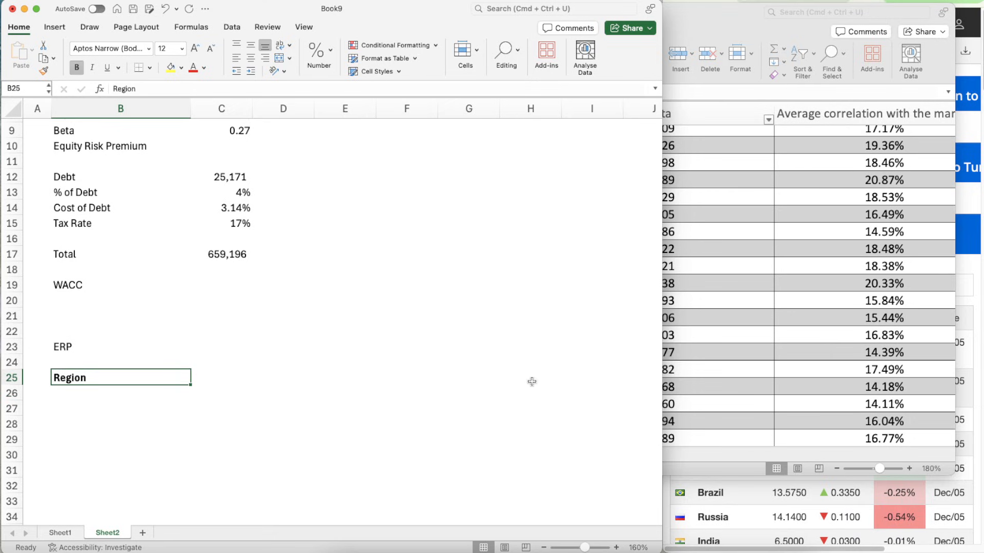
- Bring up Visa's annual report in the browser and find the table of U.S. and international net revenue
{"action": "left_click", "coordinate": [964, 177]}
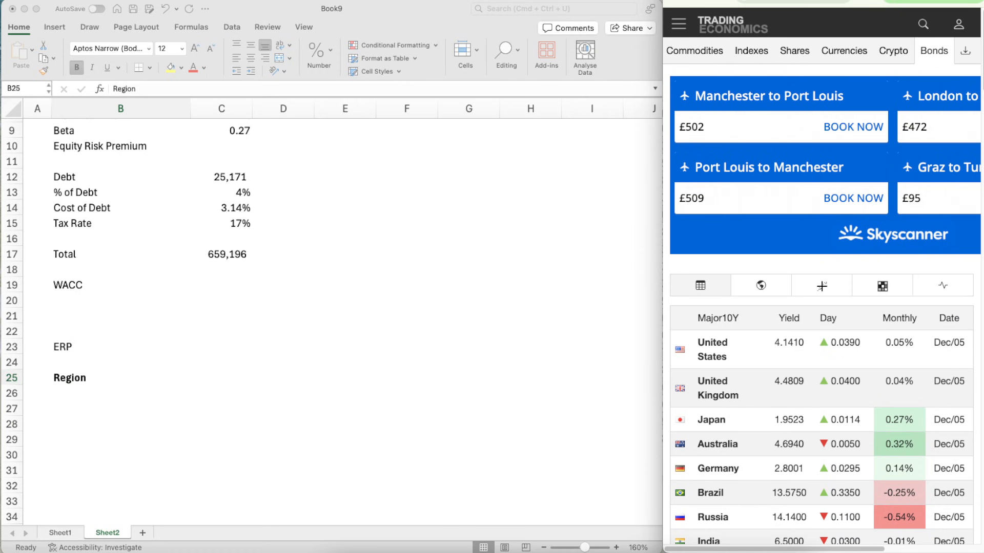
{"action": "key", "text": "ctrl+Tab"}
{"action": "scroll", "coordinate": [784, 220], "scroll_direction": "up", "scroll_amount": 20}
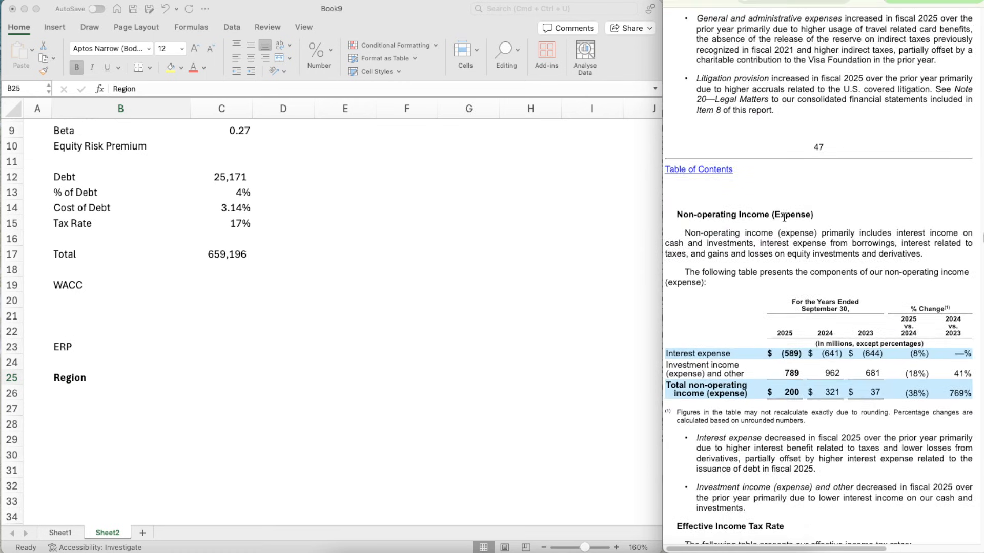
{"action": "scroll", "coordinate": [784, 217], "scroll_direction": "up", "scroll_amount": 15}
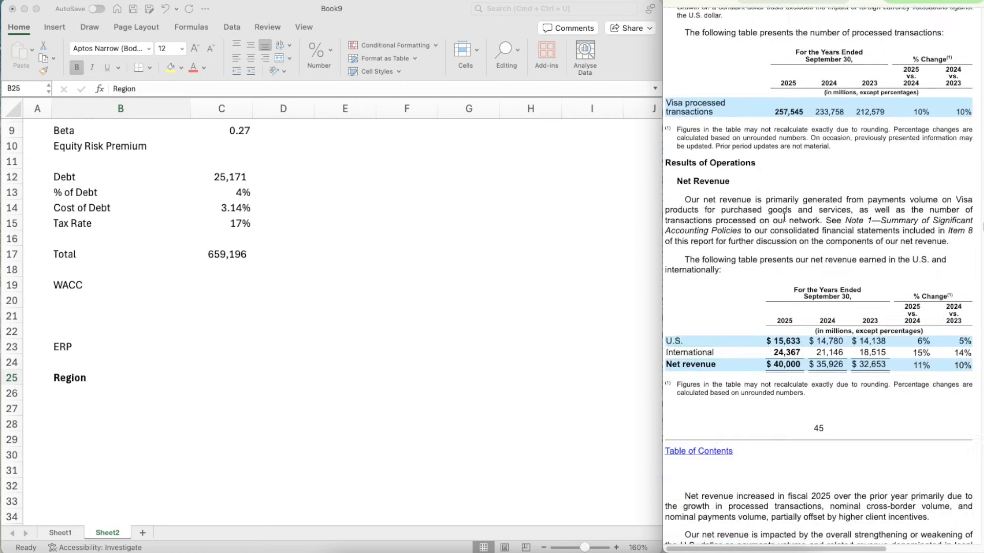
- Add the headings "Revenues", "ERP", "Weight" and "Weight ERP" in C25:F25 beside the Region heading
{"action": "left_click", "coordinate": [77, 399]}
{"action": "scroll", "coordinate": [77, 400], "scroll_direction": "down", "scroll_amount": 2}
{"action": "key", "text": "Down"}
{"action": "key", "text": "Down"}
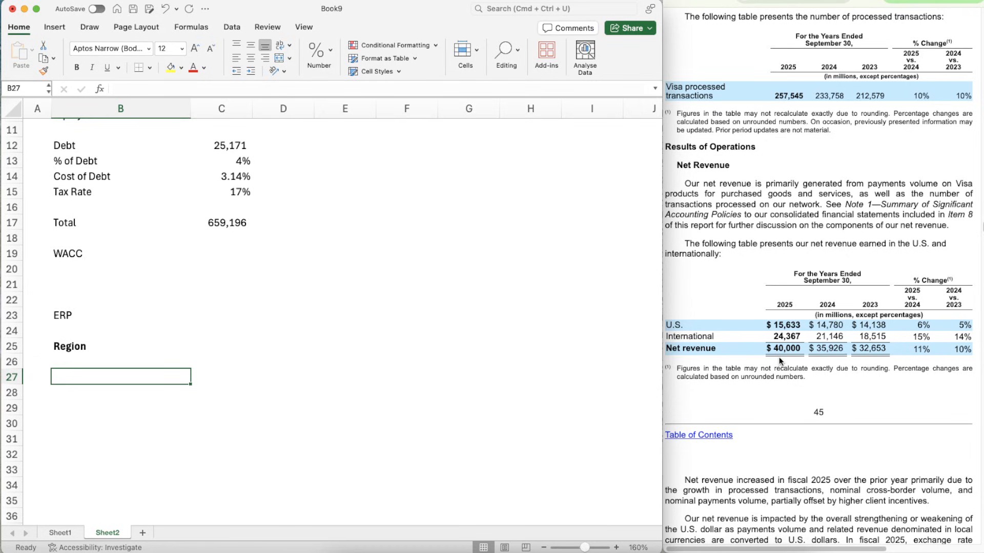
{"action": "key", "text": "Up"}
{"action": "key", "text": "Up"}
{"action": "key", "text": "Right"}
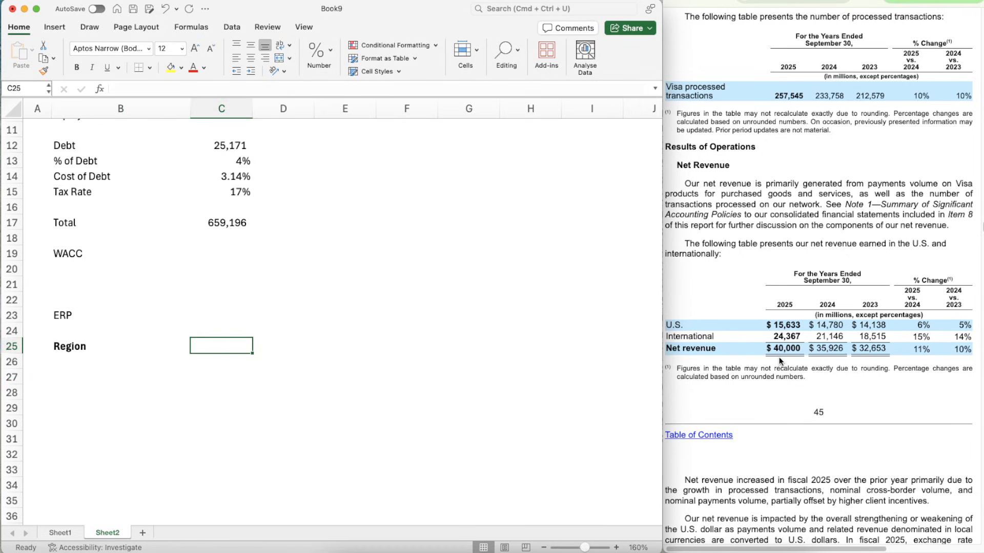
{"action": "type", "text": "Revenues"}
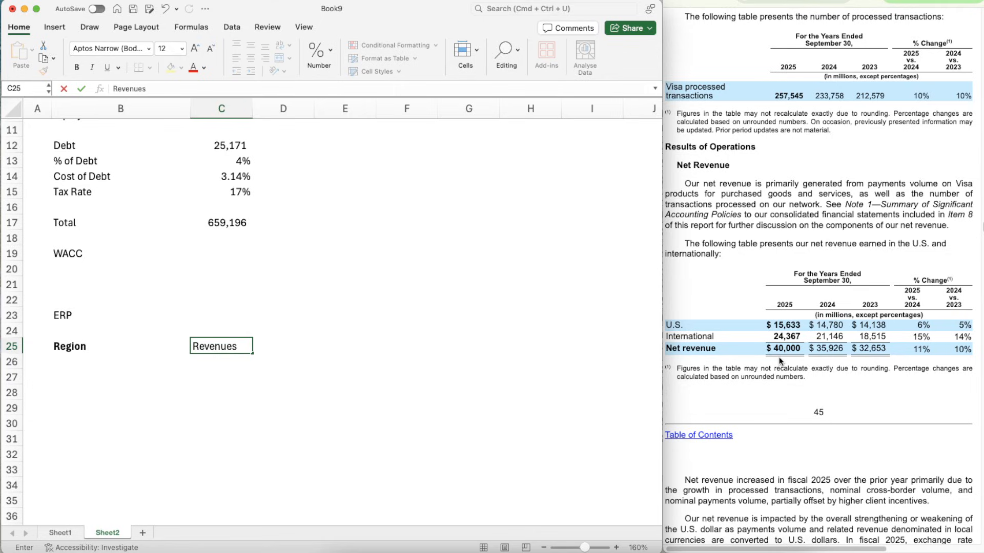
{"action": "key", "text": "Tab"}
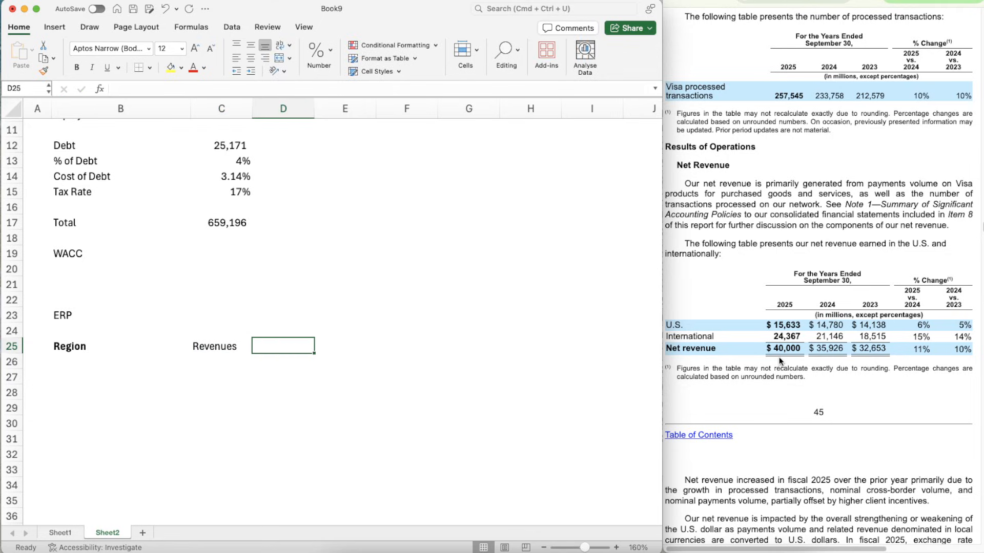
{"action": "type", "text": "ERP"}
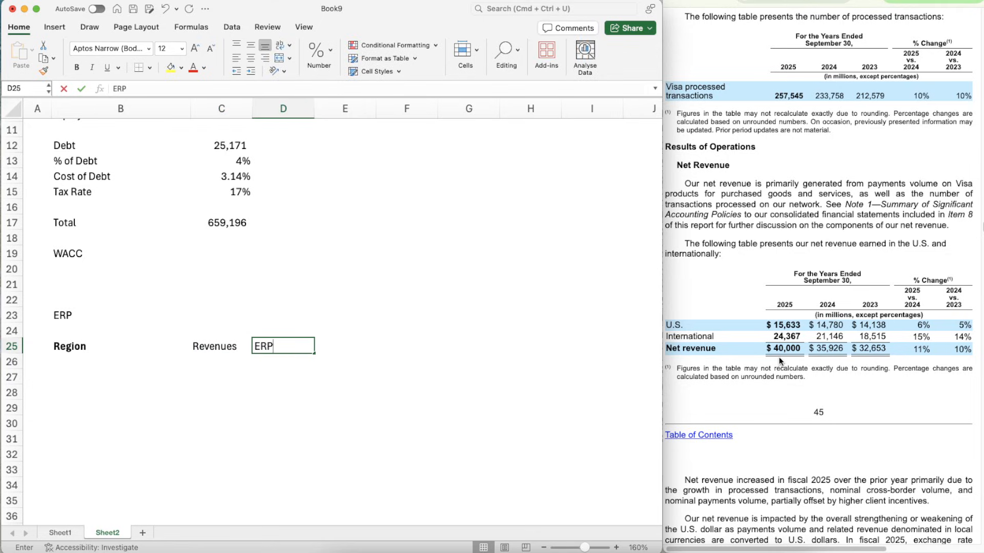
{"action": "key", "text": "Tab"}
{"action": "type", "text": "Weight"}
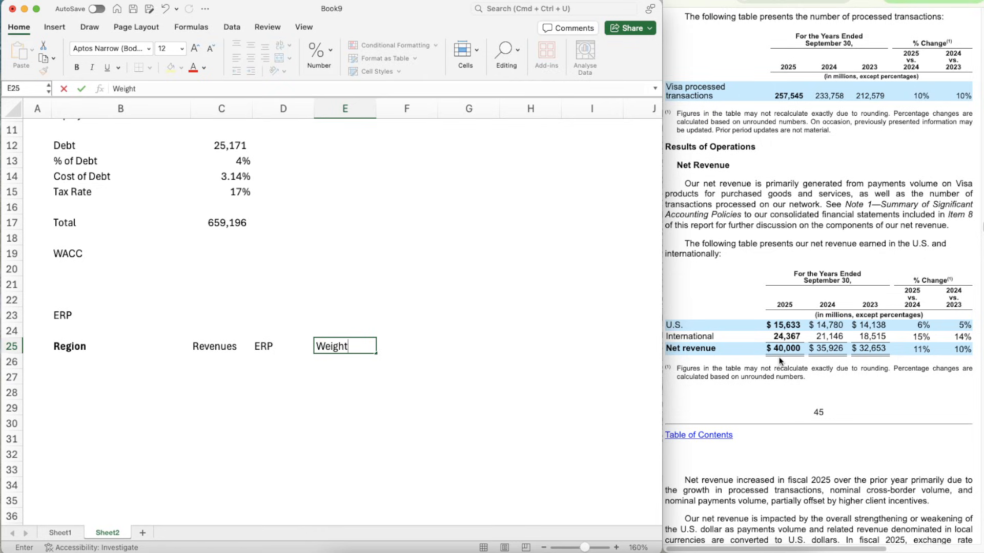
{"action": "key", "text": "Tab"}
{"action": "type", "text": "Weight "}
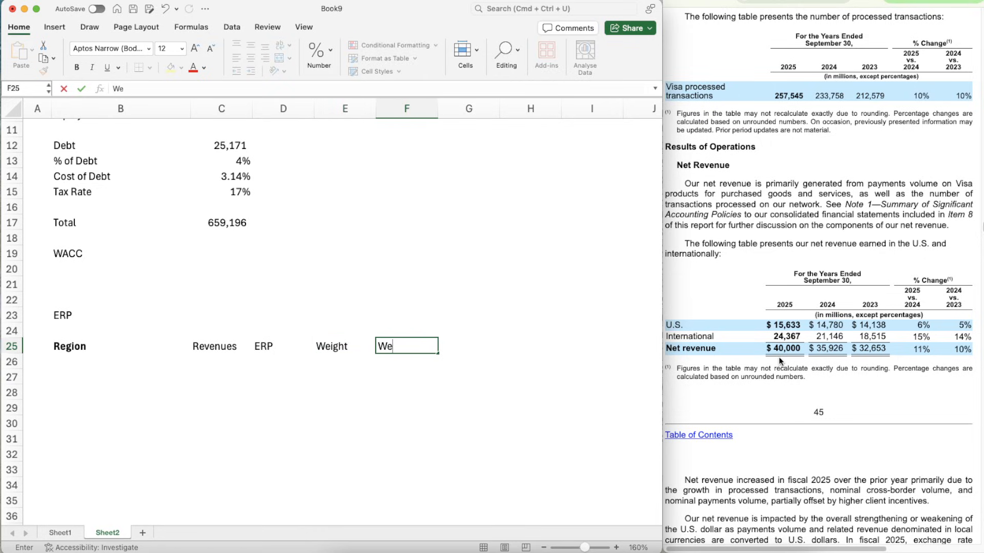
{"action": "type", "text": "ERP"}
{"action": "key", "text": "Return"}
- Make the four new headings in C25:F25 bold
{"action": "key", "text": "Up"}
{"action": "key", "text": "shift+Left"}
{"action": "key", "text": "shift+Left"}
{"action": "key", "text": "shift+Left"}
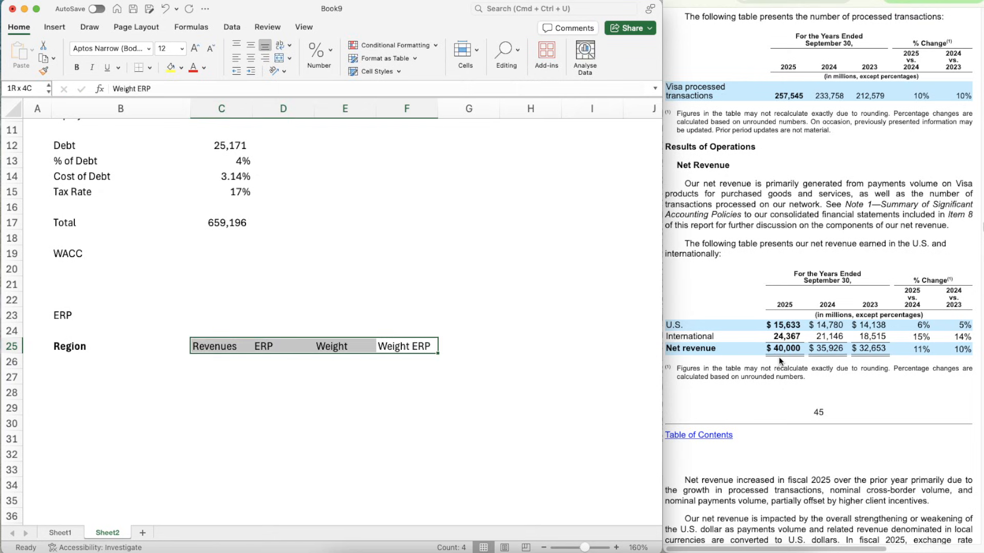
{"action": "key", "text": "super+b"}
- Enter the region labels "US" in B27 and "International" in B28
{"action": "key", "text": "Down"}
{"action": "key", "text": "Down"}
{"action": "key", "text": "Left"}
{"action": "key", "text": "Left"}
{"action": "key", "text": "Left"}
{"action": "key", "text": "Left"}
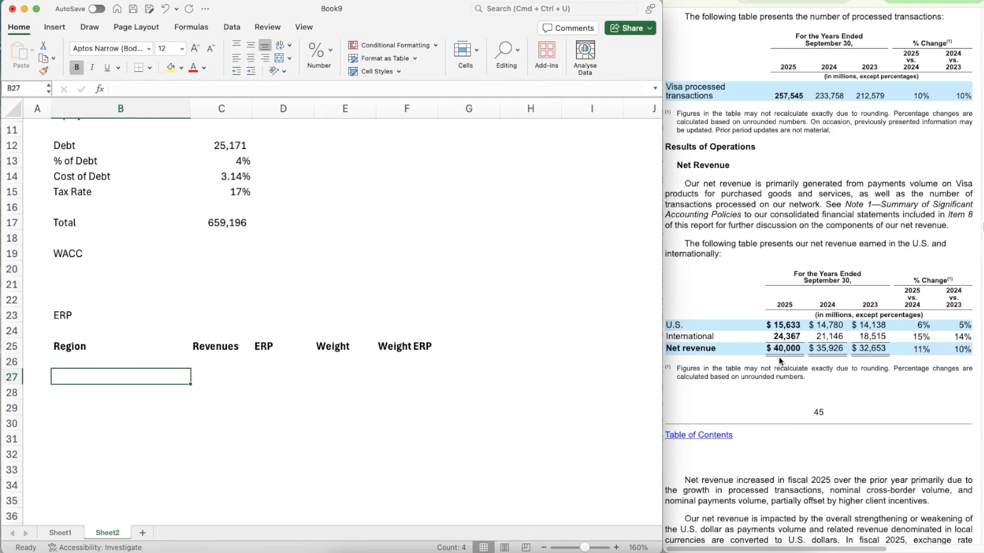
{"action": "type", "text": "US"}
{"action": "key", "text": "Return"}
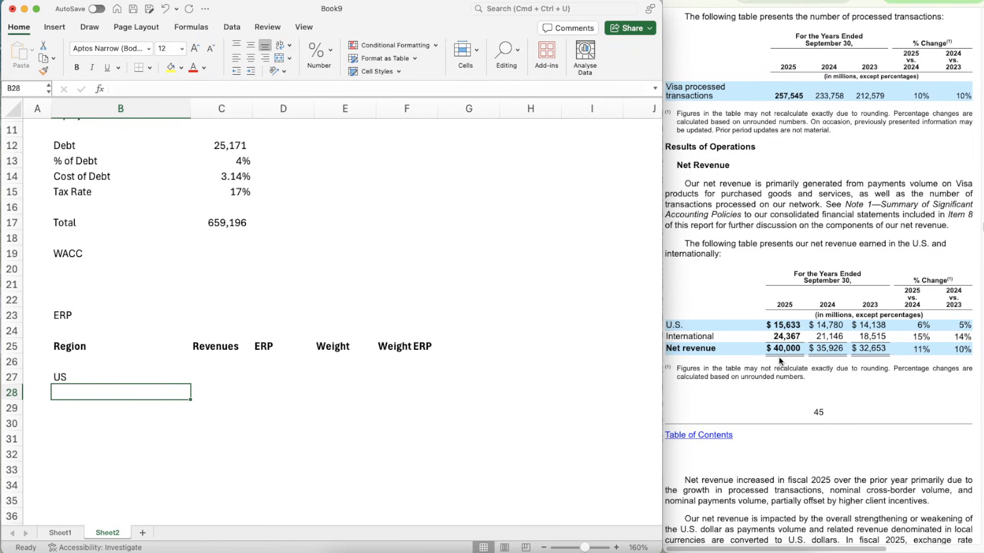
{"action": "type", "text": "Internation"}
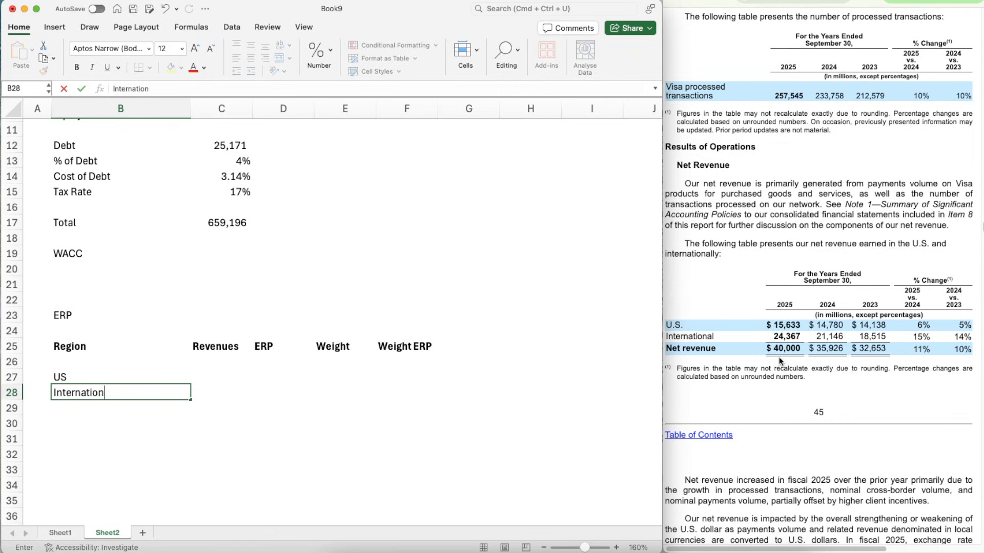
{"action": "type", "text": "al"}
{"action": "key", "text": "Return"}
- Enter Visa's 2025 U.S. net revenue, 15633, in C27
{"action": "key", "text": "Up"}
{"action": "key", "text": "Right"}
{"action": "key", "text": "Up"}
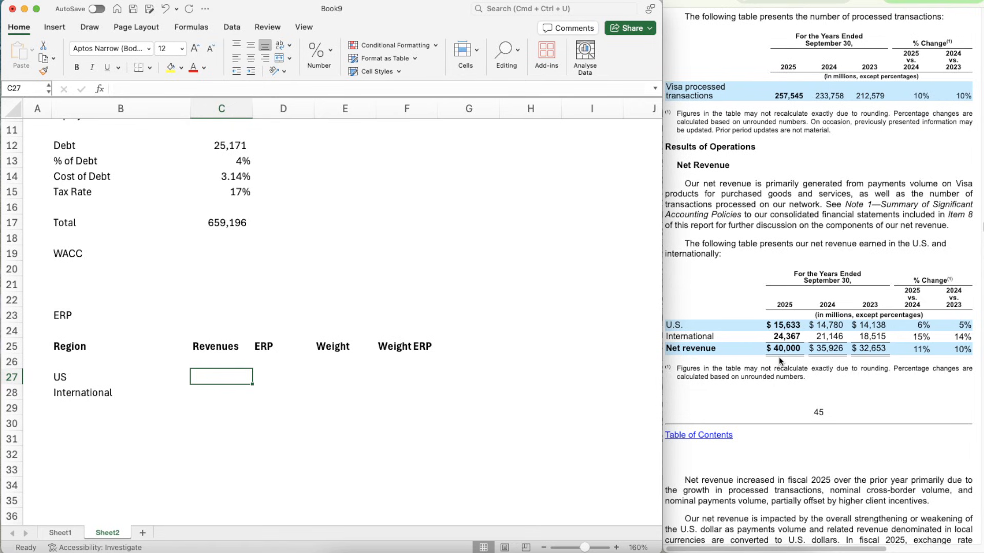
{"action": "type", "text": "15"}
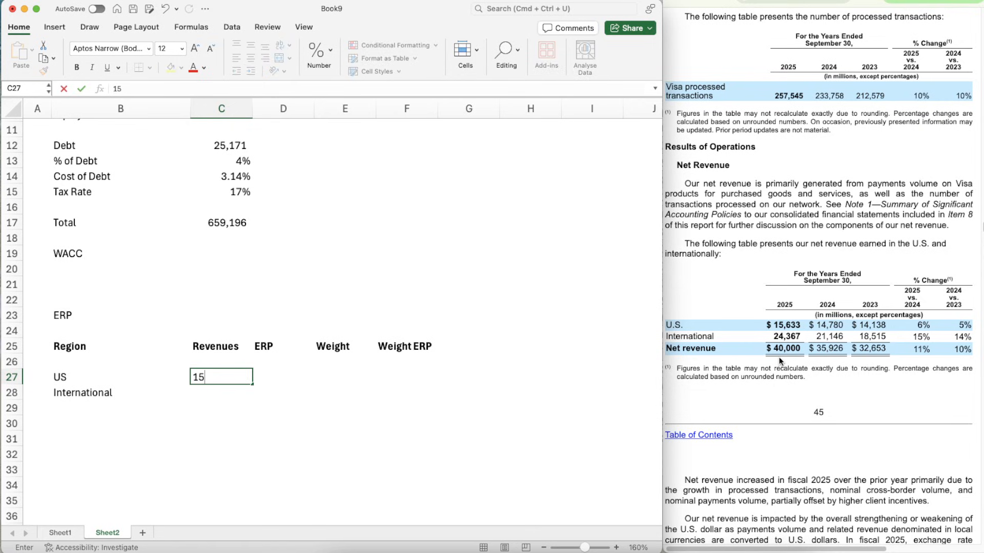
{"action": "type", "text": "633"}
{"action": "key", "text": "Return"}
- Copy the number format of the Total in C17 onto the revenue cells C27:C28
{"action": "key", "text": "Up"}
{"action": "key", "text": "shift+Down"}
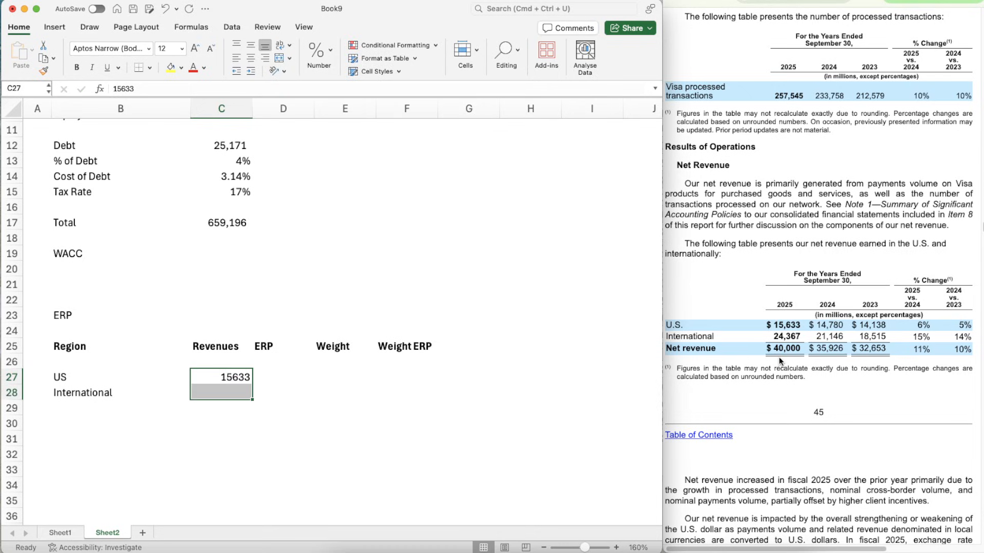
{"action": "left_click", "coordinate": [219, 223]}
{"action": "left_click", "coordinate": [44, 70]}
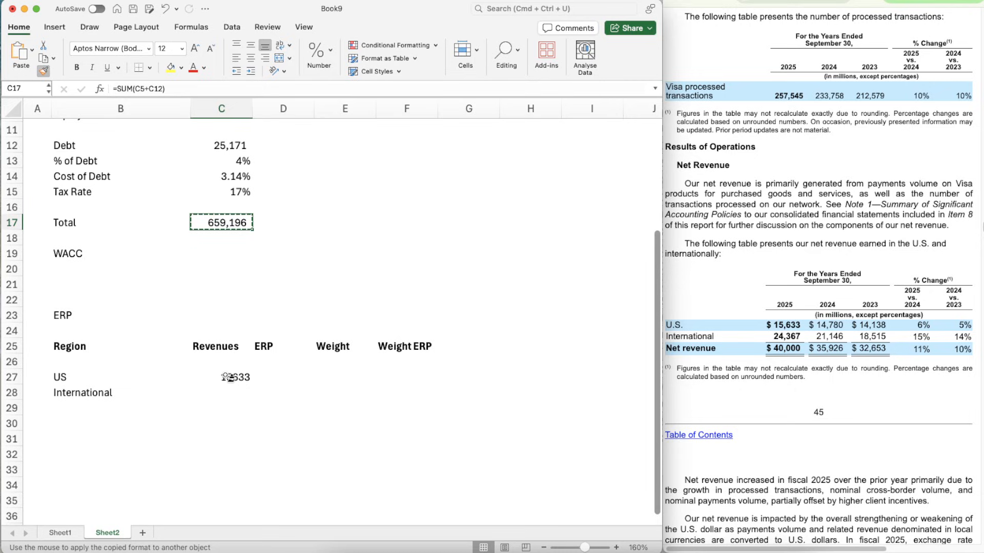
{"action": "left_click_drag", "start_coordinate": [224, 377], "coordinate": [228, 392]}
{"action": "left_click", "coordinate": [227, 392]}
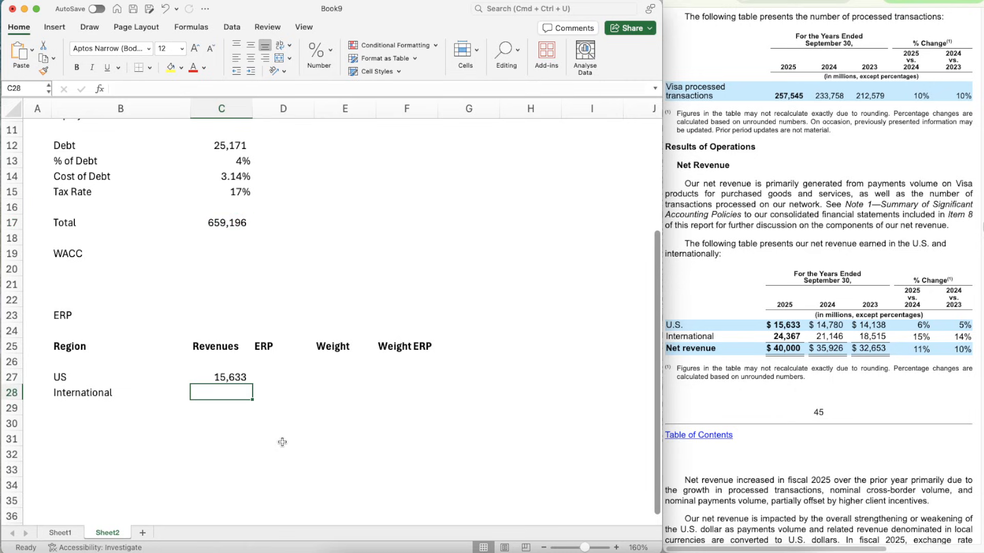
- Enter Visa's 2025 international net revenue, 24,367, in C28
{"action": "type", "text": "24"}
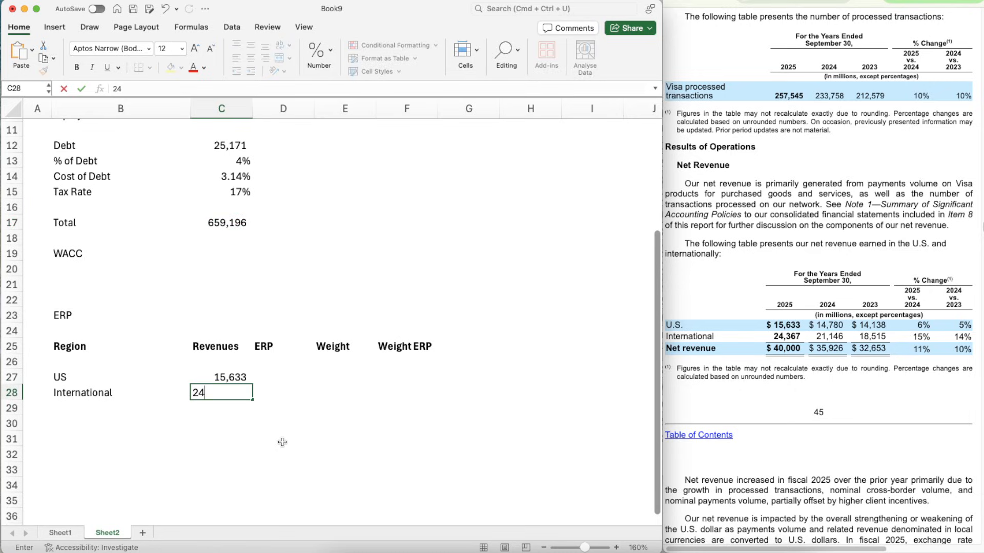
{"action": "type", "text": ",367"}
{"action": "key", "text": "Return"}
- Look up the US equity risk premium in the regional weighted averages workbook and enter 4.61% in D27 of the Visa workbook
{"action": "key", "text": "Up"}
{"action": "key", "text": "Up"}
{"action": "key", "text": "Right"}
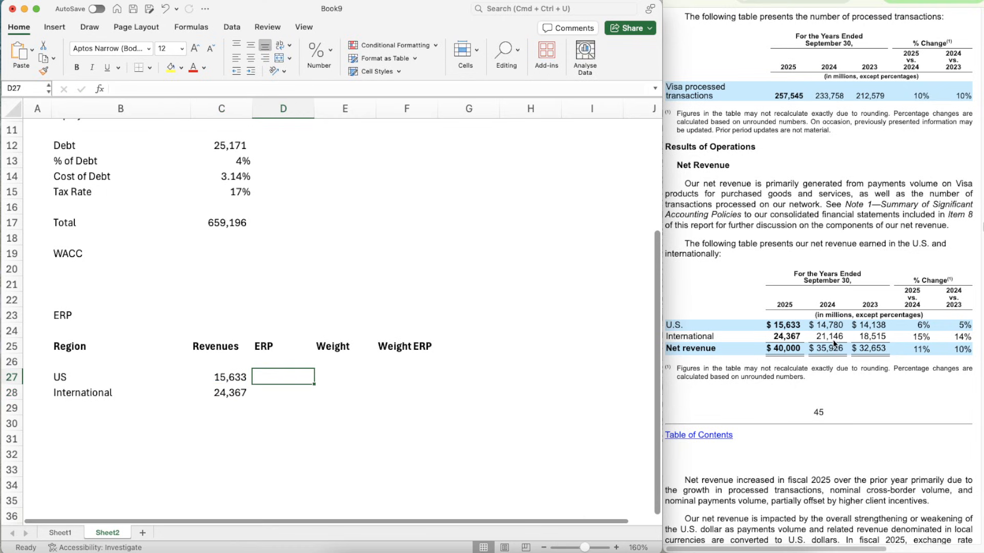
{"action": "key", "text": "super+grave"}
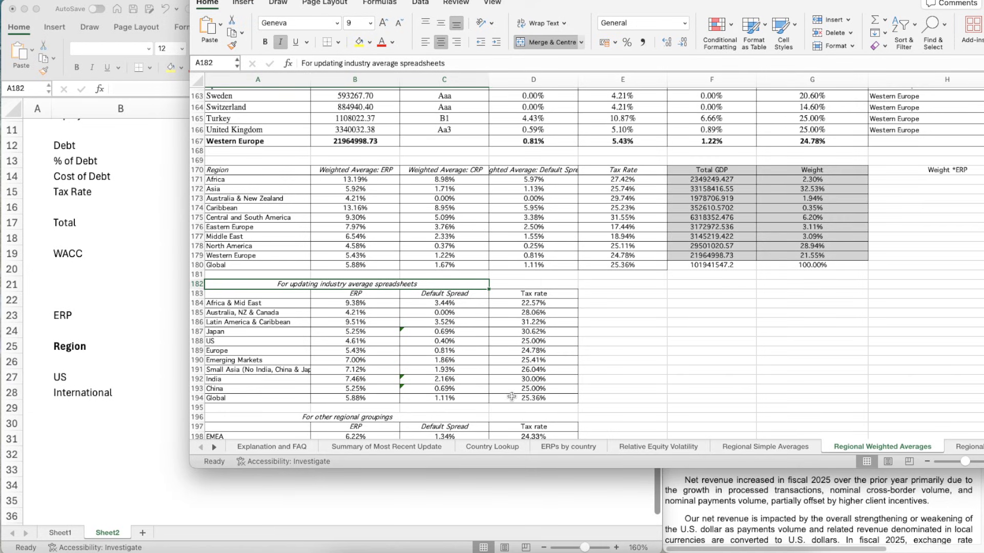
{"action": "left_click", "coordinate": [652, 388]}
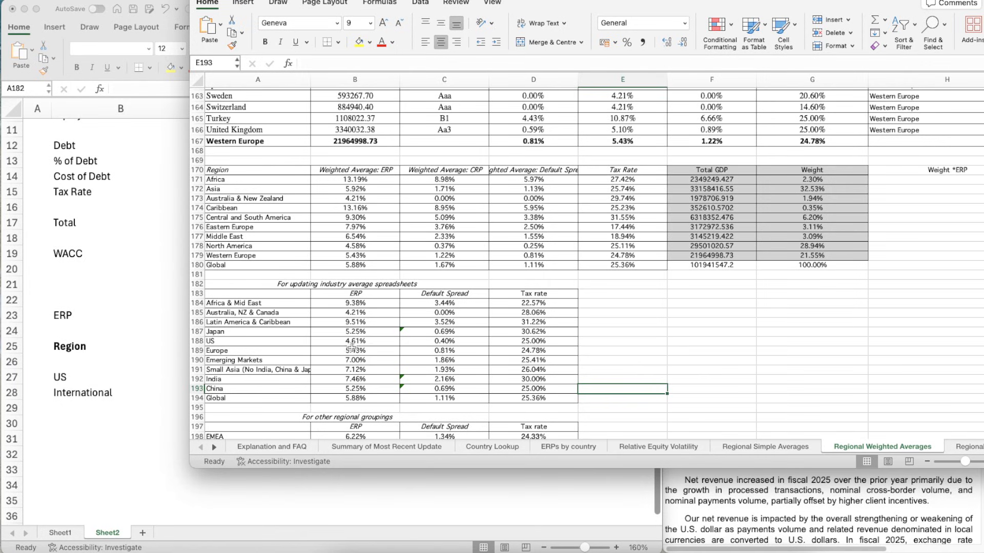
{"action": "left_click", "coordinate": [284, 376]}
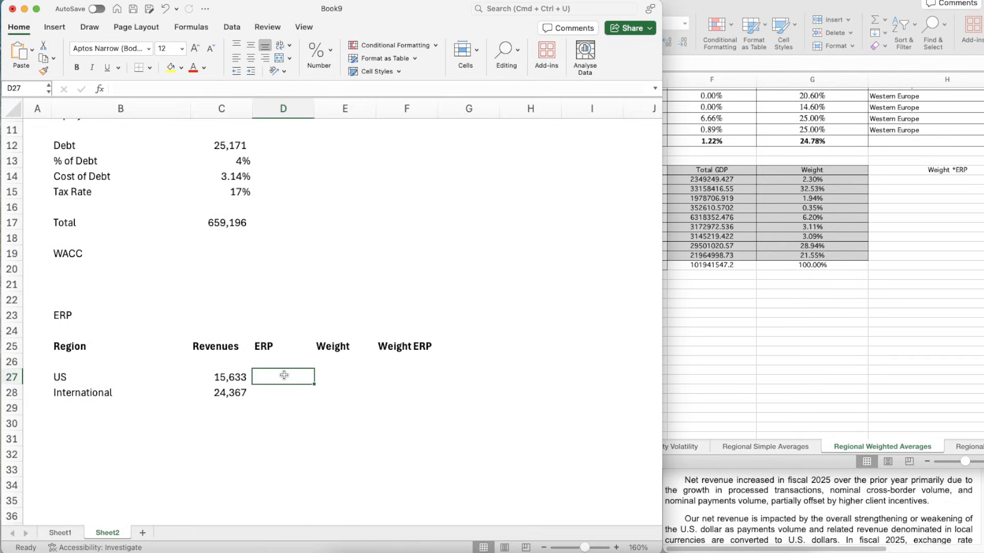
{"action": "type", "text": "4.61%"}
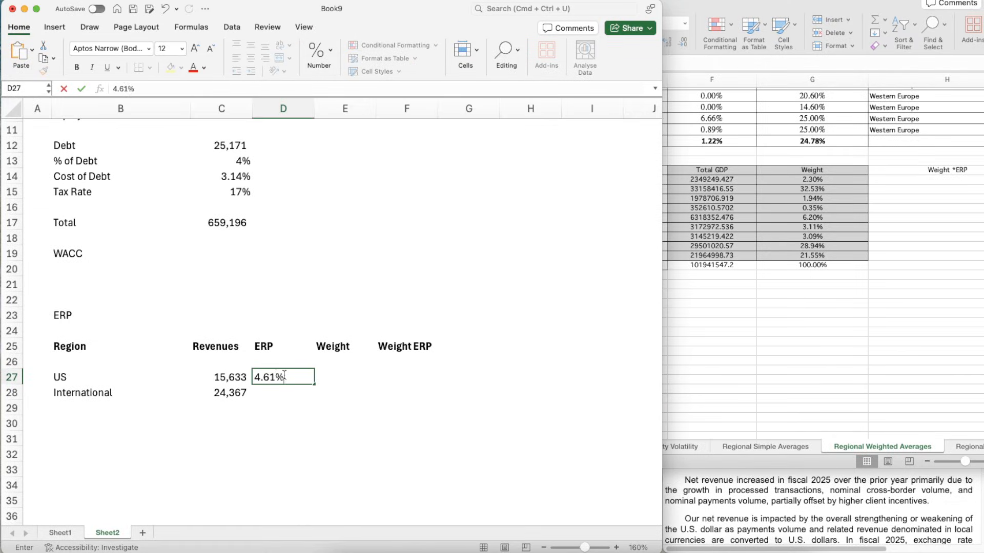
{"action": "key", "text": "Return"}
- In the equity risk premium workbook, delete the North America row from the regional summary to recompute the global ERP without it
{"action": "left_click", "coordinate": [813, 332]}
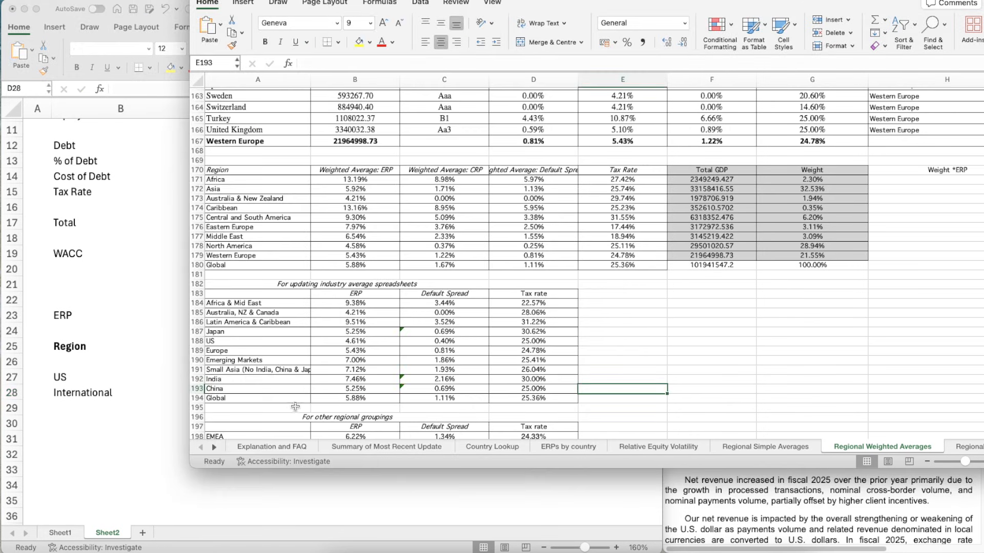
{"action": "left_click", "coordinate": [328, 399]}
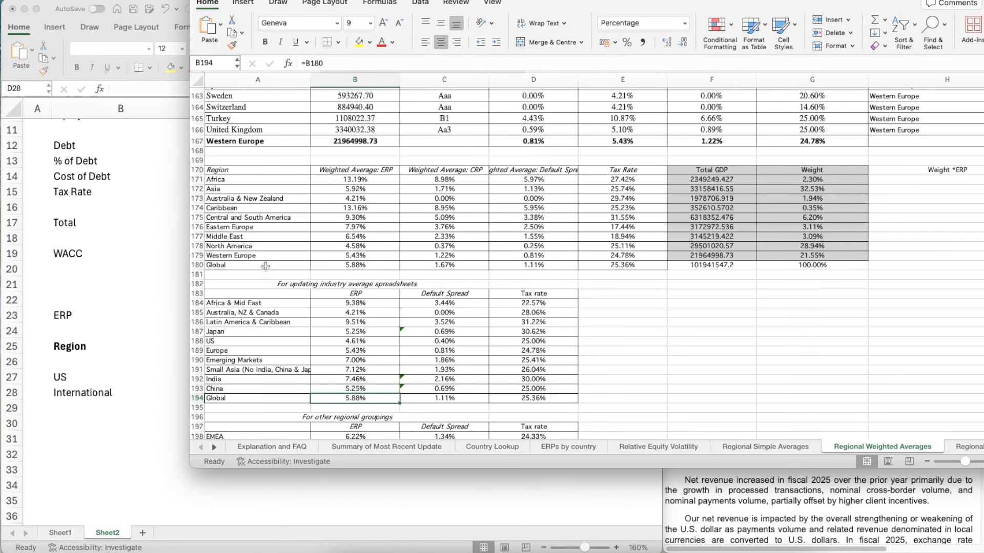
{"action": "left_click", "coordinate": [328, 247]}
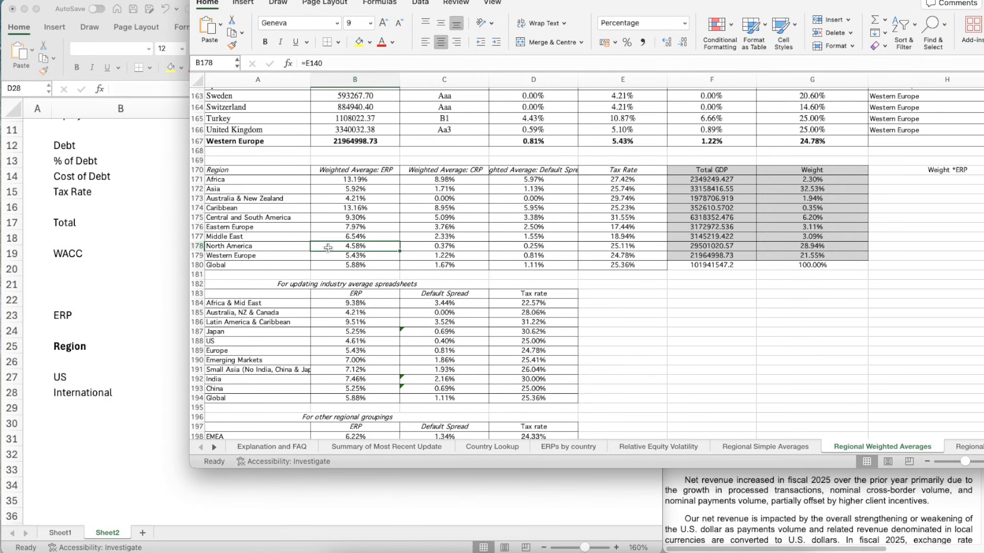
{"action": "left_click", "coordinate": [199, 246]}
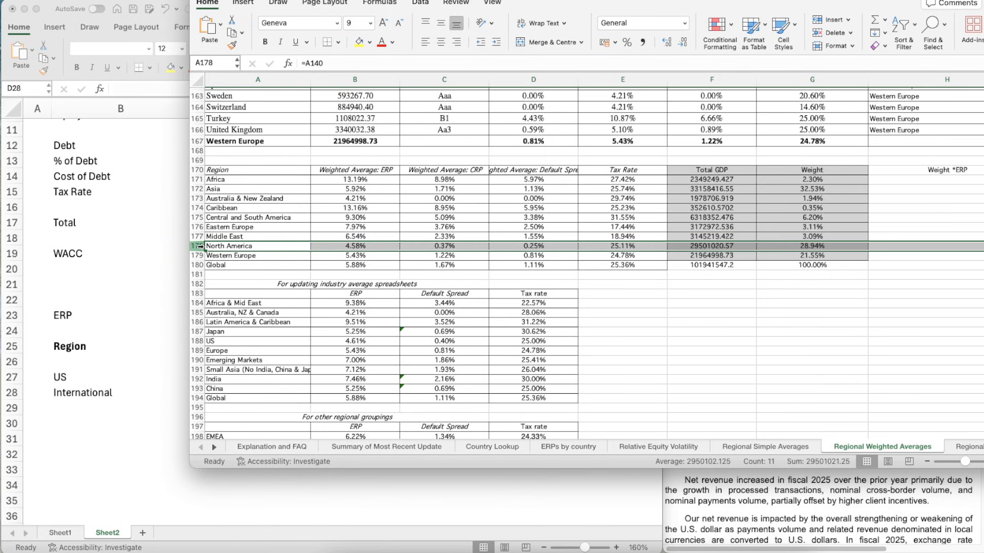
{"action": "right_click", "coordinate": [200, 246]}
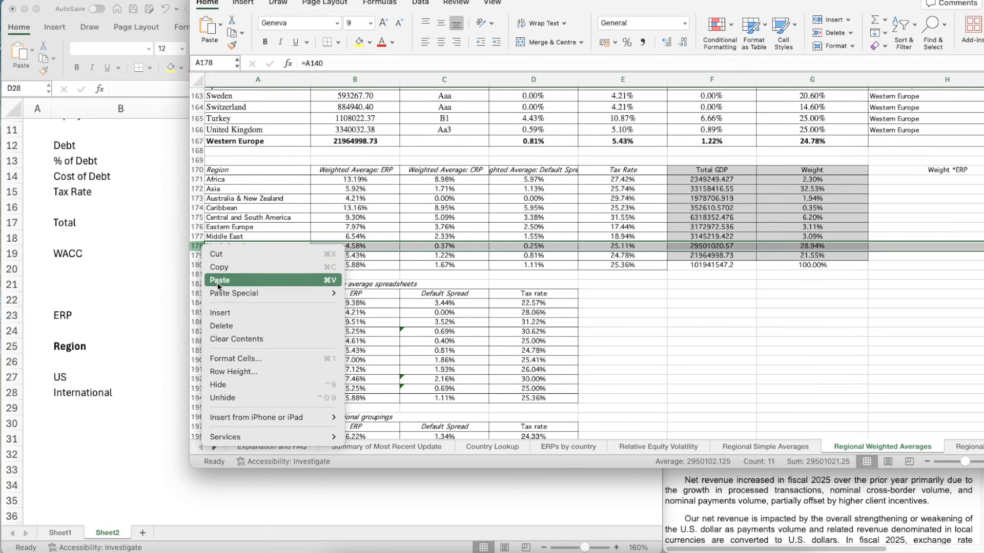
{"action": "left_click", "coordinate": [226, 325]}
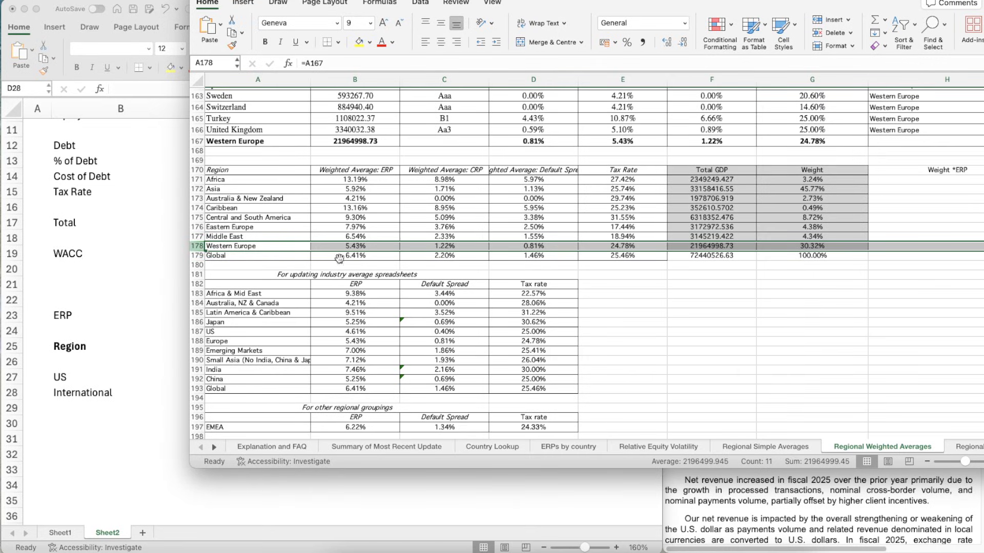
- Return to the Visa workbook and enter 6.41% as the International ERP in D28
{"action": "left_click", "coordinate": [137, 328]}
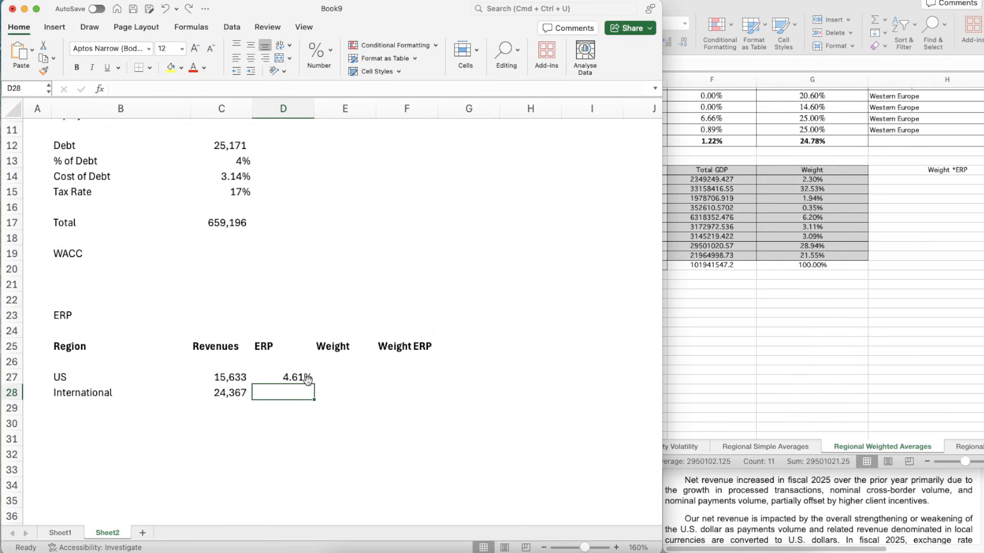
{"action": "type", "text": "6.41"}
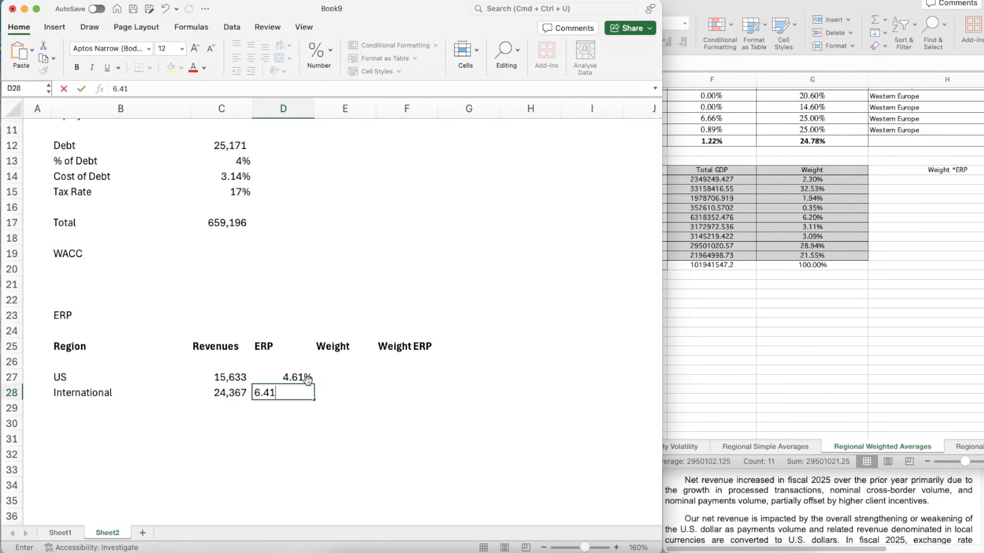
{"action": "type", "text": "%"}
{"action": "key", "text": "Return"}
- Recheck the regional weighted averages in the equity risk premium workbook and return to the Weight column in the Visa workbook
{"action": "key", "text": "Right"}
{"action": "key", "text": "Right"}
{"action": "key", "text": "Up"}
{"action": "key", "text": "Left"}
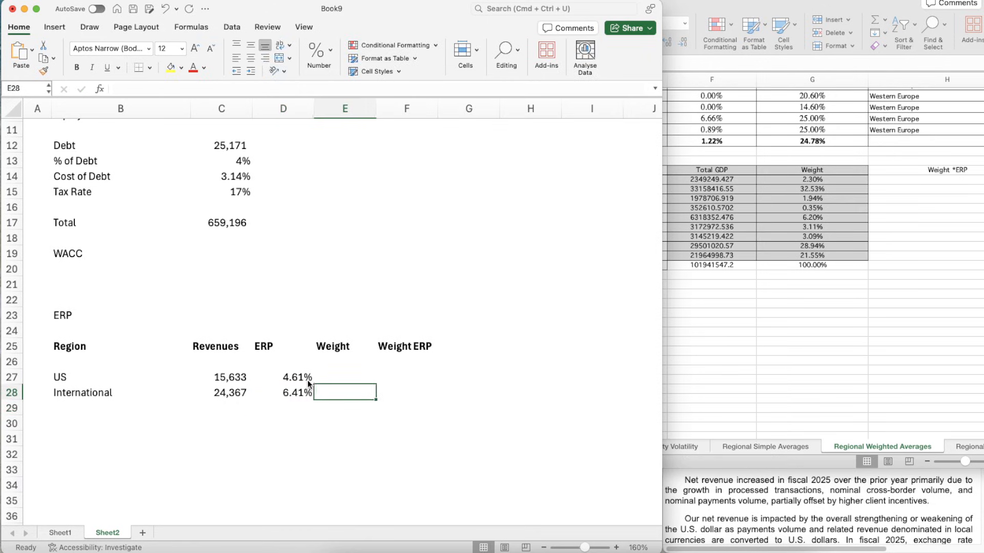
{"action": "key", "text": "Up"}
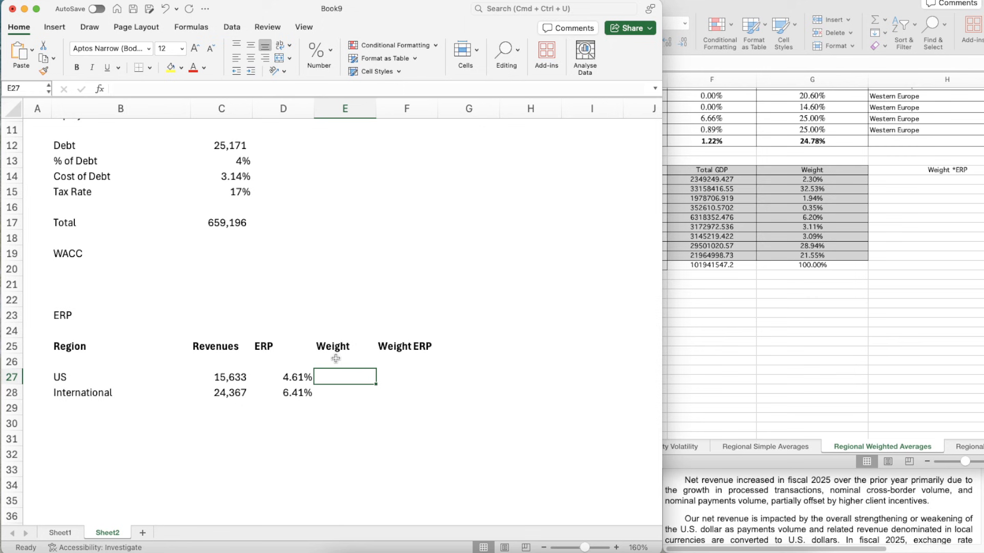
{"action": "left_click", "coordinate": [790, 324]}
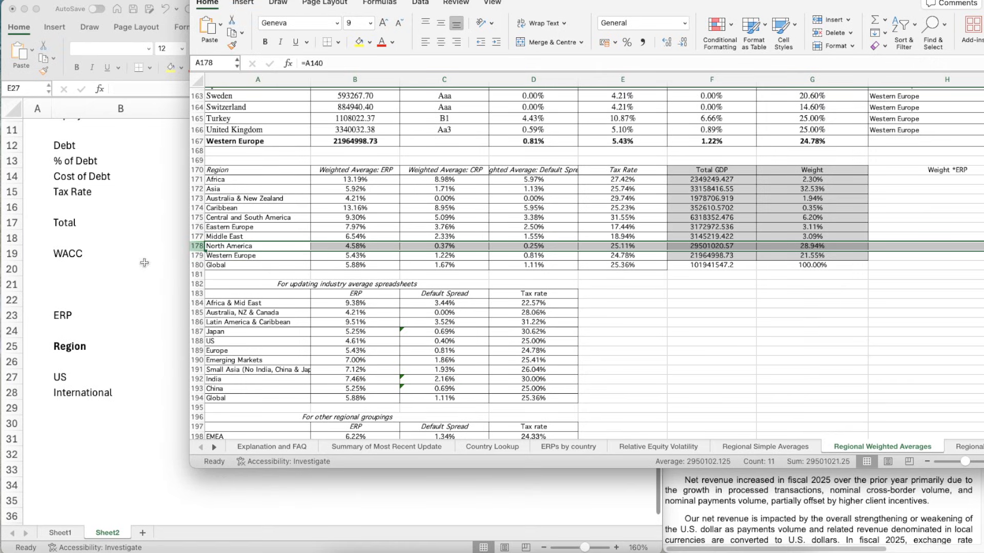
{"action": "left_click", "coordinate": [117, 324]}
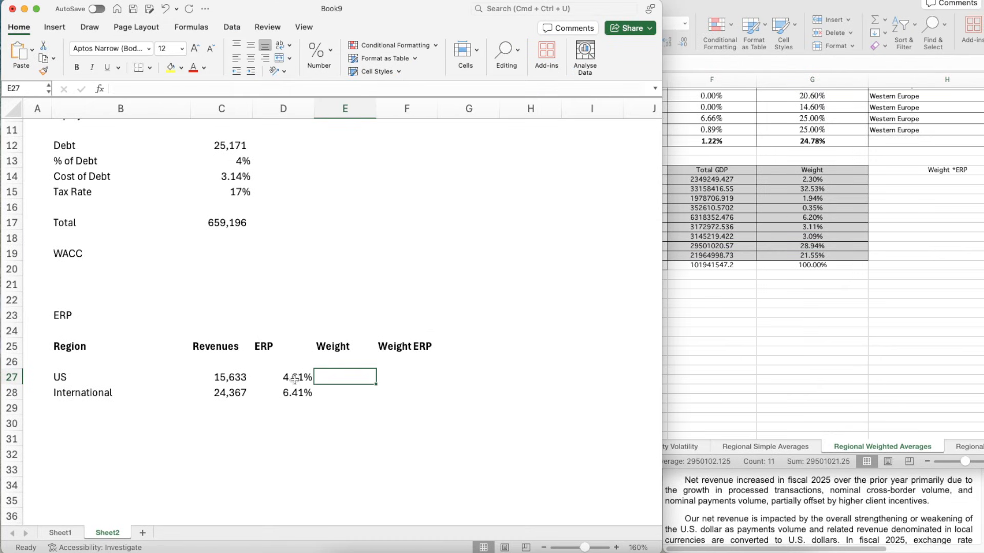
{"action": "left_click", "coordinate": [338, 392]}
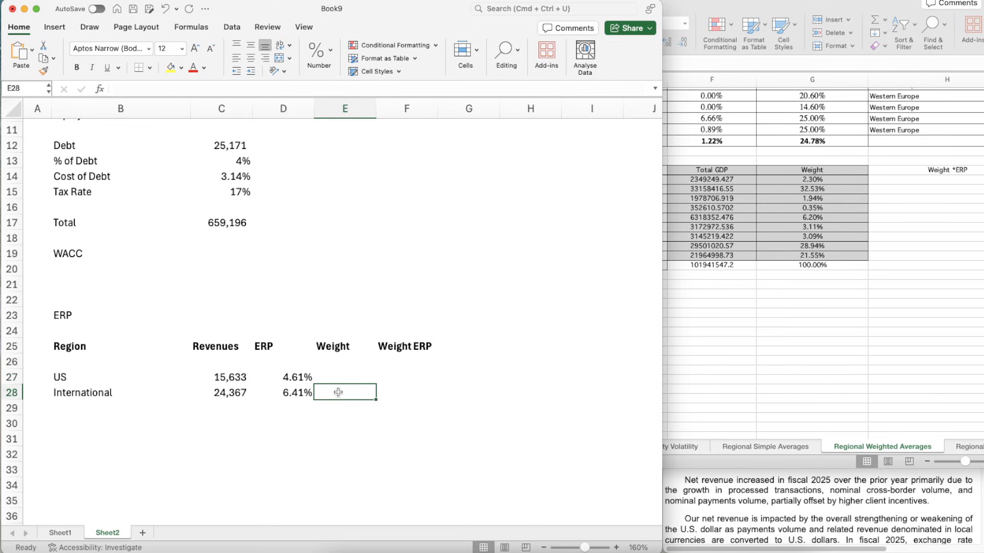
- Total the US and International revenues in C29 with a SUM of C27:C28
{"action": "key", "text": "Up"}
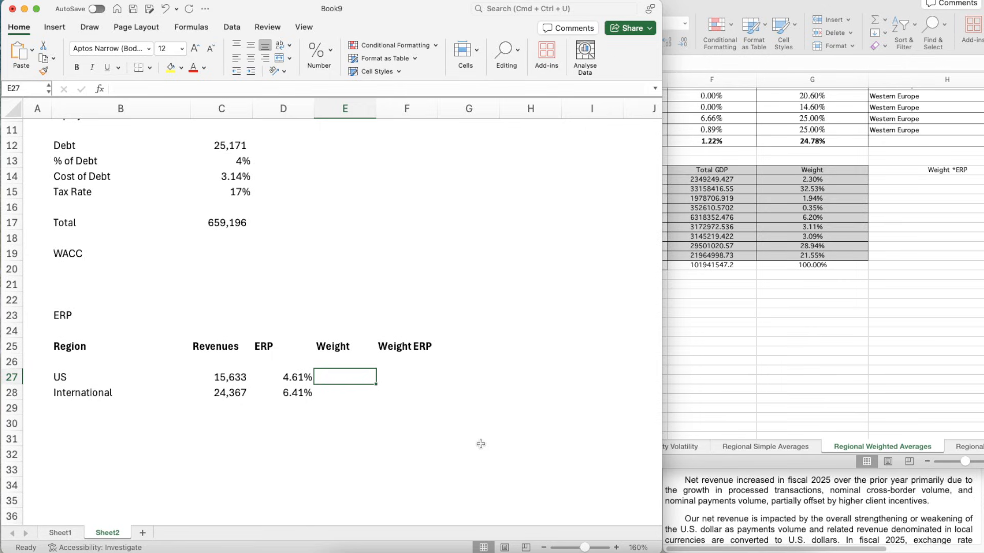
{"action": "key", "text": "Down"}
{"action": "key", "text": "Left"}
{"action": "key", "text": "Left"}
{"action": "key", "text": "Down"}
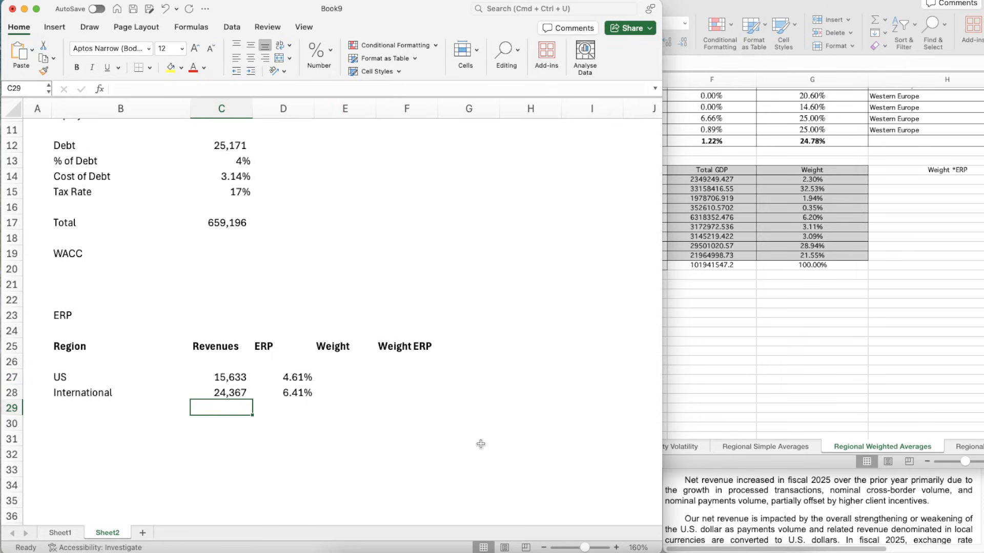
{"action": "type", "text": "=SUM("}
{"action": "key", "text": "Up"}
{"action": "key", "text": "shift+Up"}
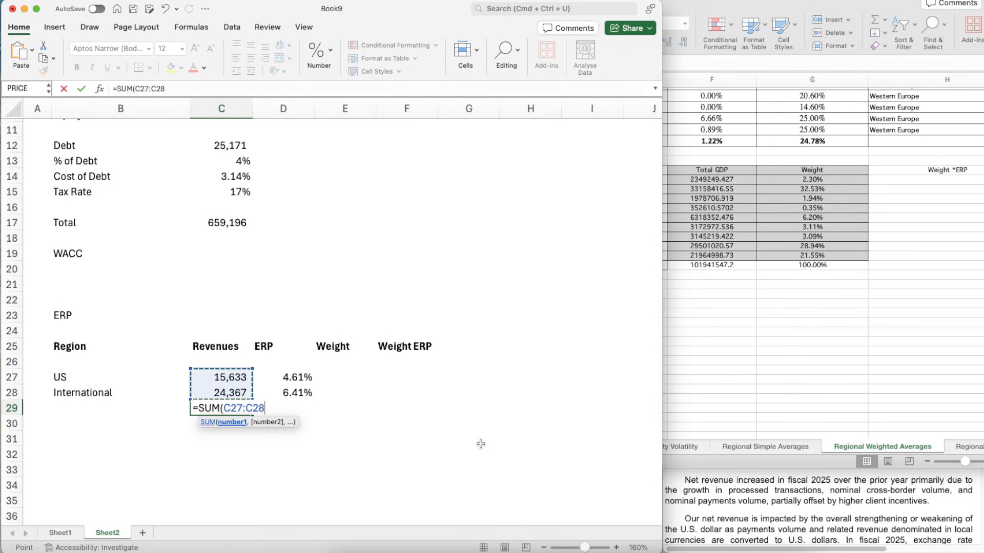
{"action": "key", "text": "Return"}
- Calculate the US revenue weight in E27 as C27/$C$29, with the total's reference locked
{"action": "key", "text": "Up"}
{"action": "key", "text": "Up"}
{"action": "key", "text": "Right"}
{"action": "key", "text": "Right"}
{"action": "key", "text": "Up"}
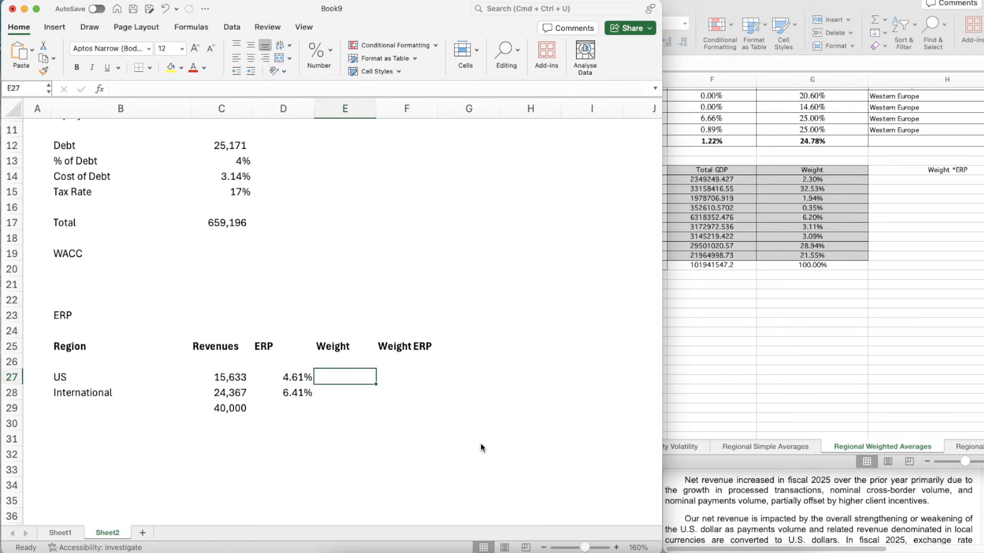
{"action": "type", "text": "="}
{"action": "key", "text": "Left"}
{"action": "key", "text": "Left"}
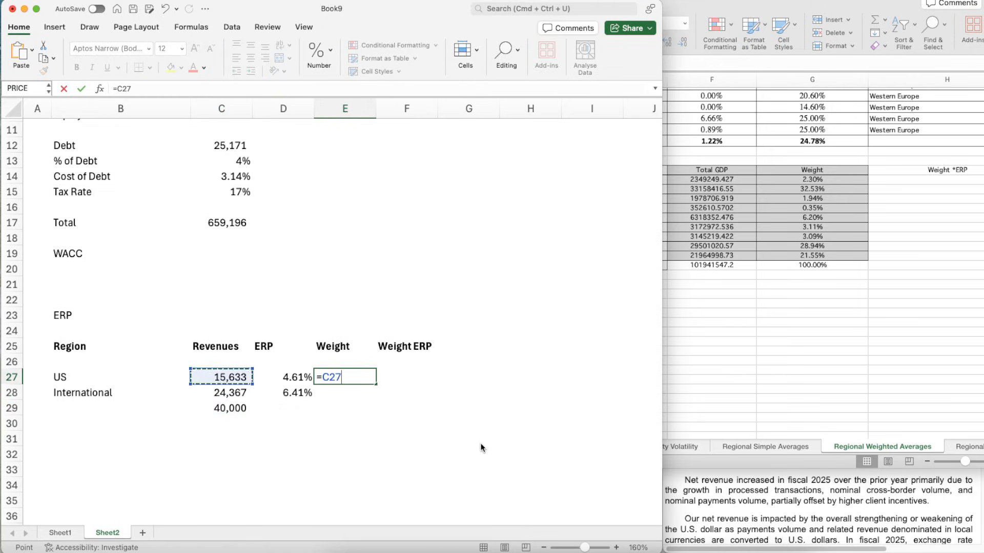
{"action": "type", "text": "/"}
{"action": "key", "text": "Left"}
{"action": "key", "text": "Left"}
{"action": "key", "text": "Down"}
{"action": "key", "text": "Down"}
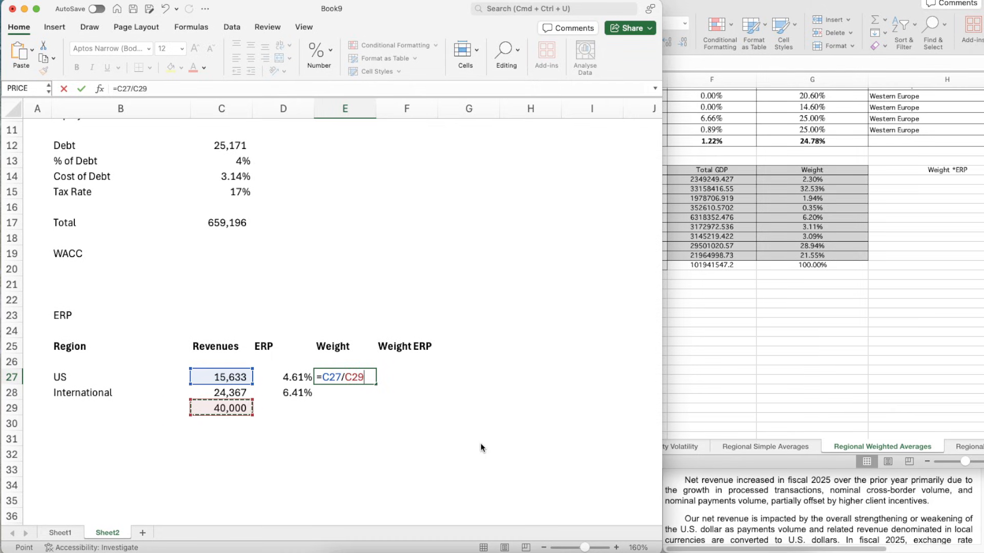
{"action": "left_click", "coordinate": [349, 372]}
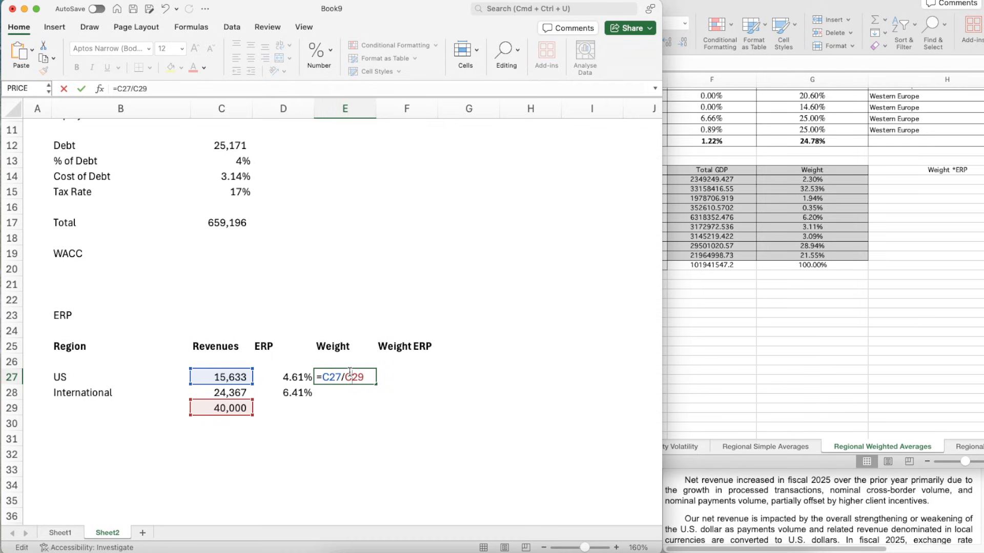
{"action": "type", "text": "$"}
{"action": "key", "text": "Right"}
{"action": "type", "text": "$"}
{"action": "key", "text": "Return"}
- Format the weight cells E27:E28 as Number with two decimal places
{"action": "key", "text": "Up"}
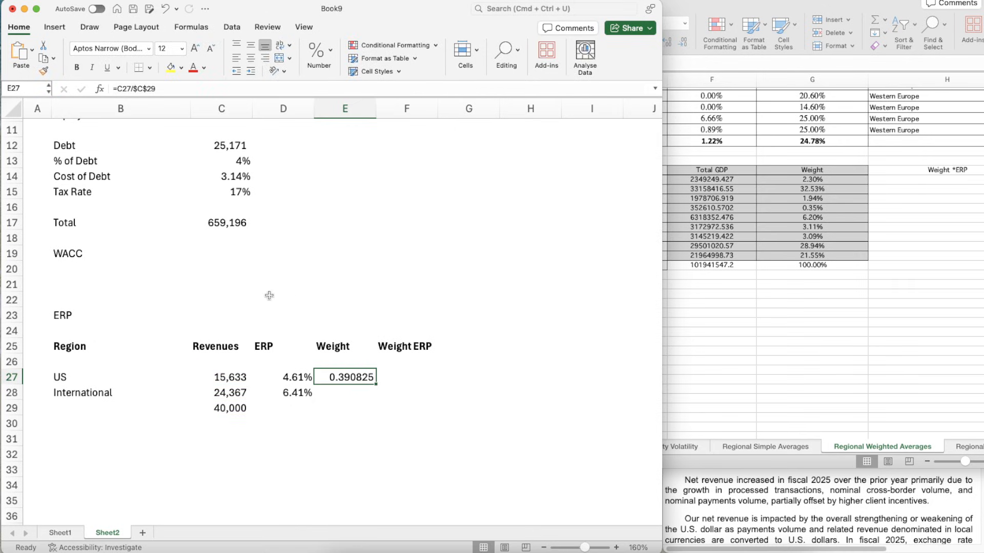
{"action": "scroll", "coordinate": [226, 175], "scroll_direction": "up", "scroll_amount": 5}
{"action": "scroll", "coordinate": [226, 176], "scroll_direction": "down", "scroll_amount": 4}
{"action": "key", "text": "shift+Down"}
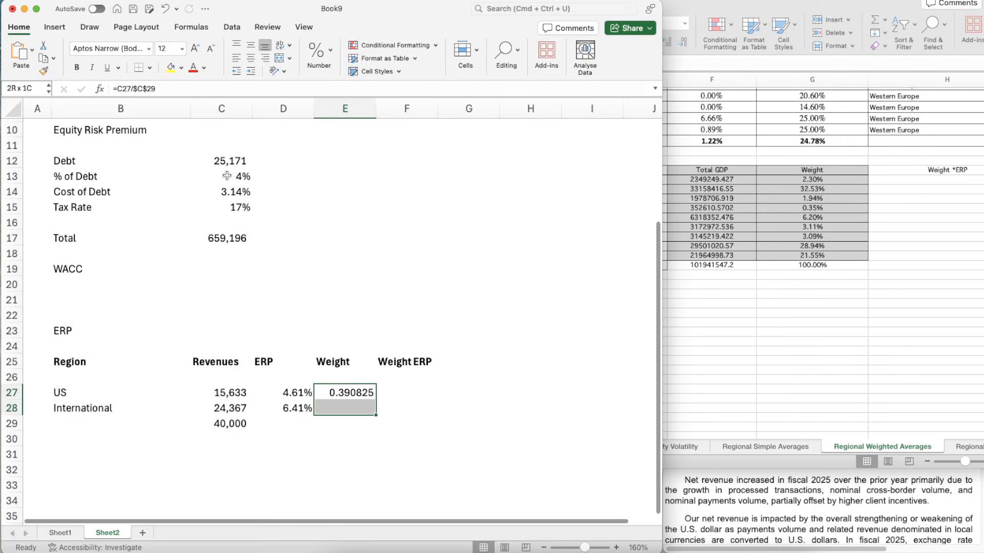
{"action": "key", "text": "super+1"}
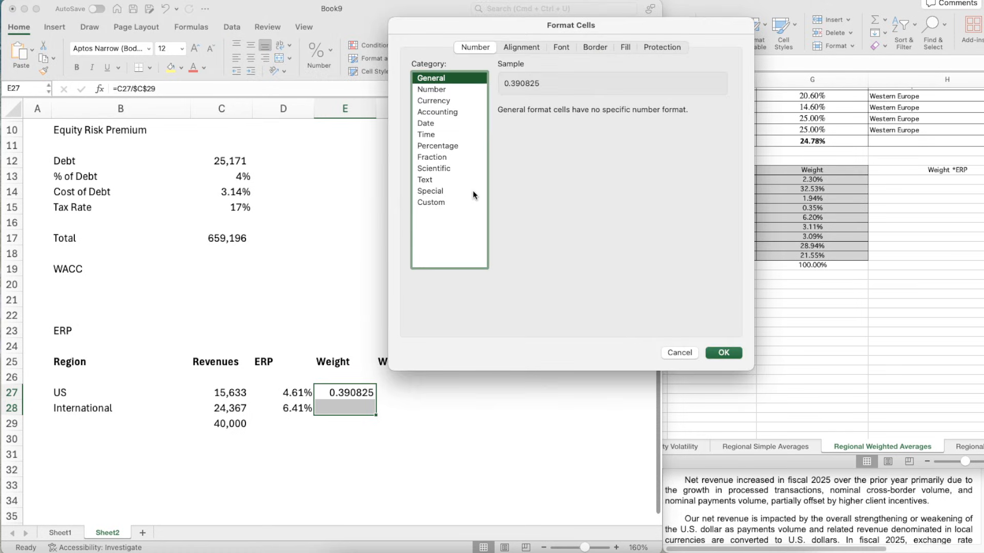
{"action": "left_click", "coordinate": [454, 89]}
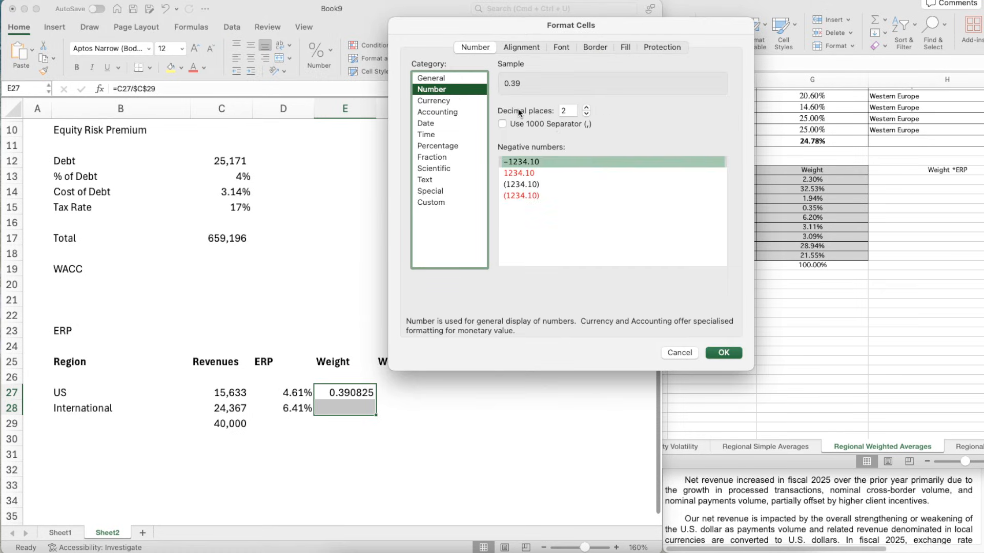
{"action": "left_click", "coordinate": [723, 352]}
- Copy the US weight formula from E27 to the International row in E28
{"action": "left_click", "coordinate": [339, 407]}
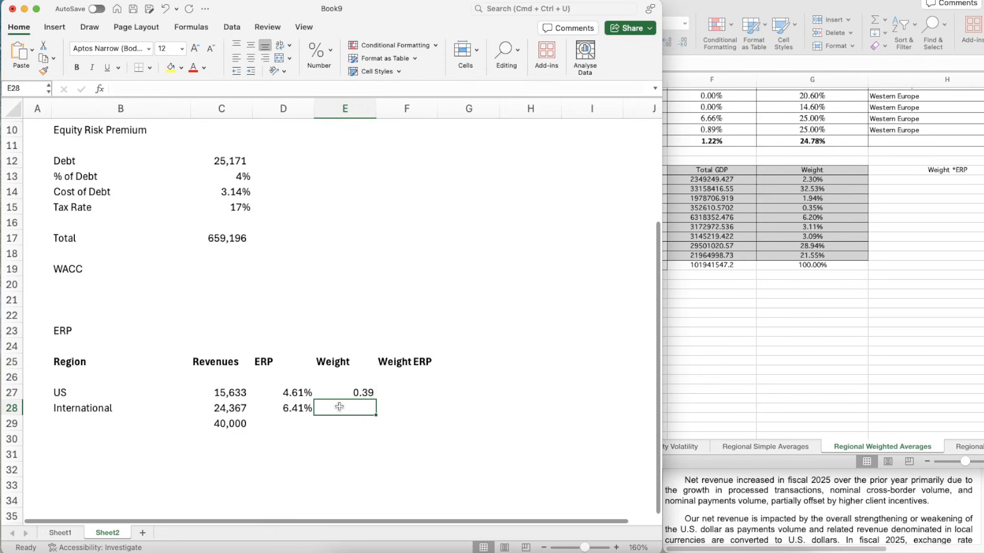
{"action": "key", "text": "Up"}
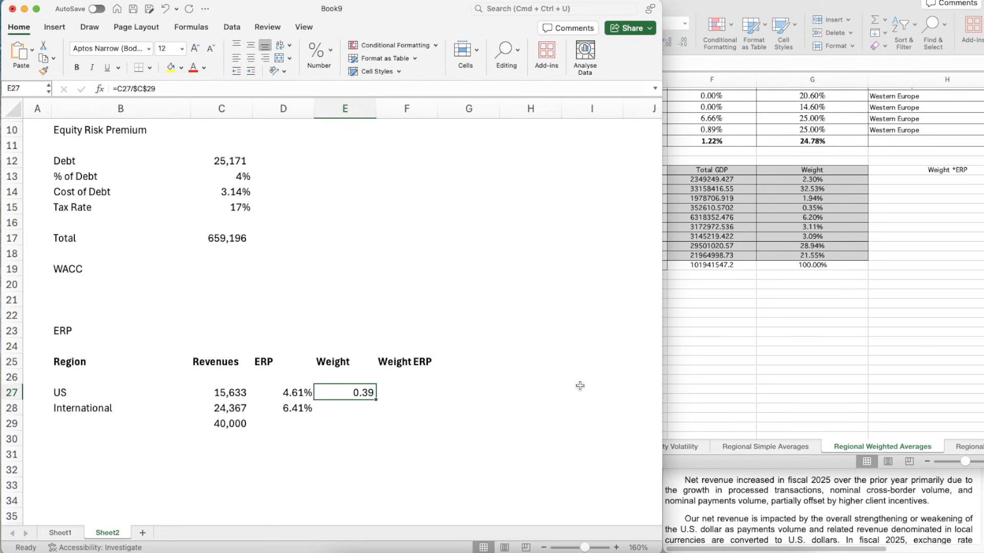
{"action": "key", "text": "cmd+c"}
{"action": "key", "text": "Down"}
{"action": "key", "text": "cmd+v"}
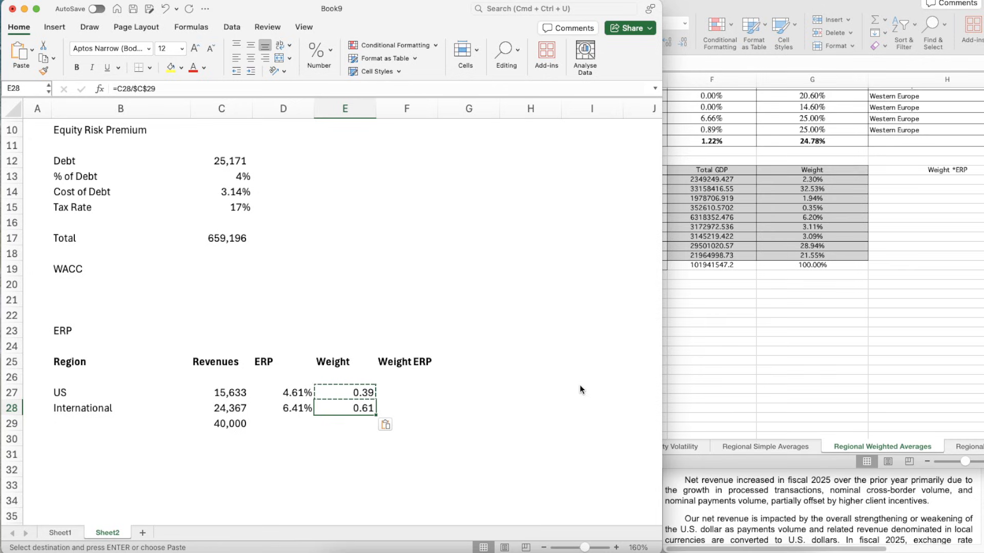
- Calculate the US weighted ERP in F27 by multiplying its ERP by its weight, D27*E27
{"action": "key", "text": "Down"}
{"action": "key", "text": "Right"}
{"action": "key", "text": "Right"}
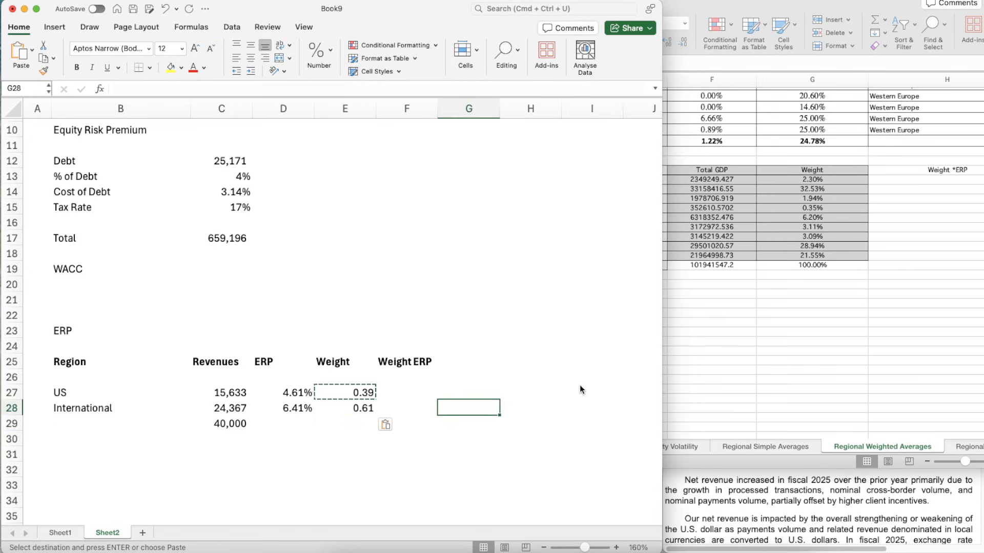
{"action": "key", "text": "Up"}
{"action": "key", "text": "Up"}
{"action": "key", "text": "Left"}
{"action": "key", "text": "Escape"}
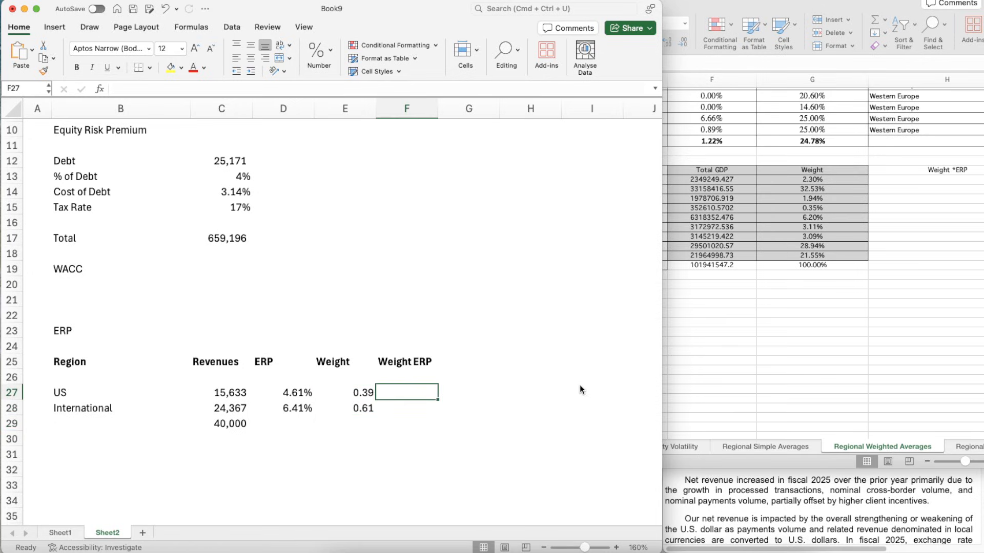
{"action": "type", "text": "="}
{"action": "key", "text": "Left"}
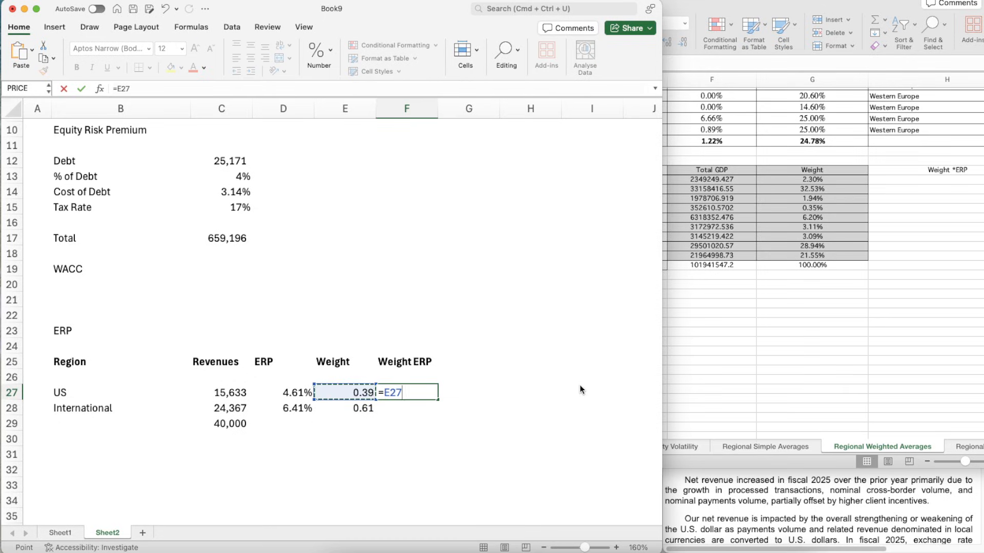
{"action": "key", "text": "Left"}
{"action": "type", "text": "*"}
{"action": "key", "text": "Left"}
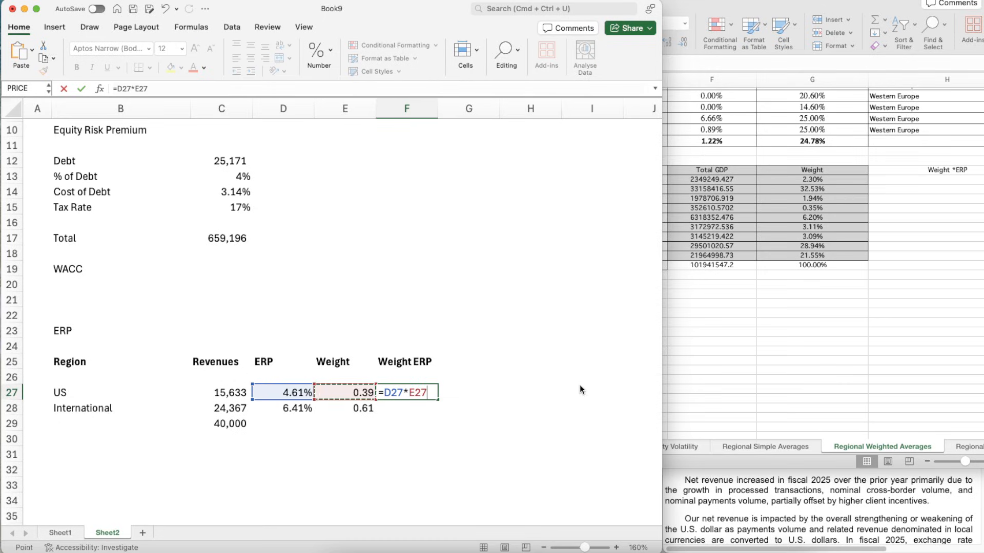
{"action": "key", "text": "Return"}
- Apply the two-decimal number format of the US weight in E27 to F27
{"action": "key", "text": "Up"}
{"action": "key", "text": "Left"}
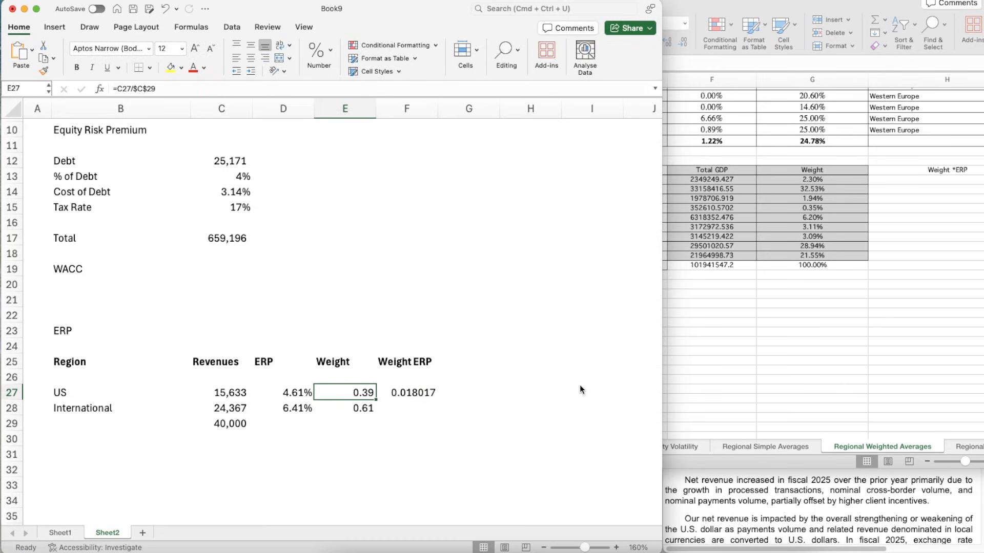
{"action": "key", "text": "super+shift+c"}
{"action": "key", "text": "Right"}
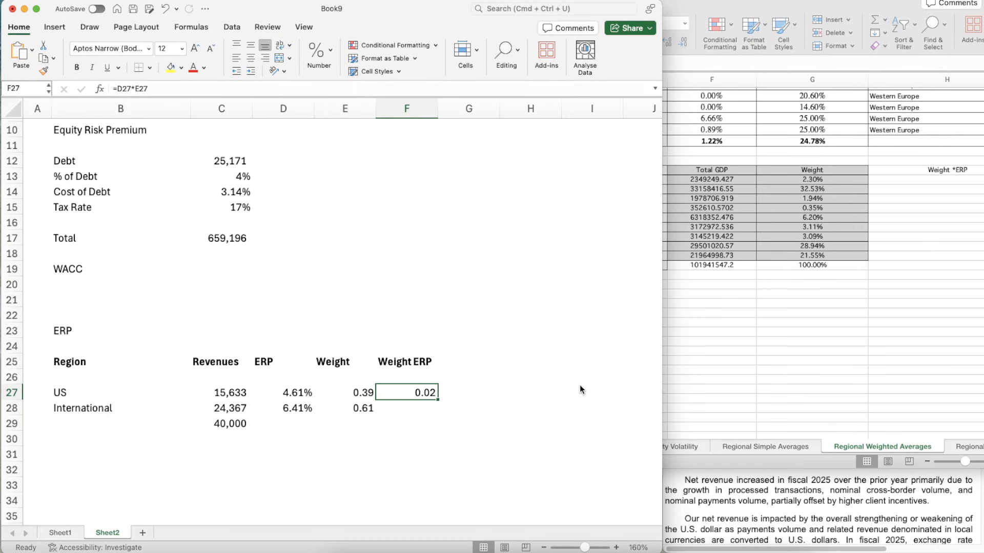
- Apply the percentage format of D27 to the US weighted ERP in F27 and copy that cell to F28
{"action": "key", "text": "Left"}
{"action": "key", "text": "Left"}
{"action": "key", "text": "super+shift+c"}
{"action": "key", "text": "Right"}
{"action": "key", "text": "Right"}
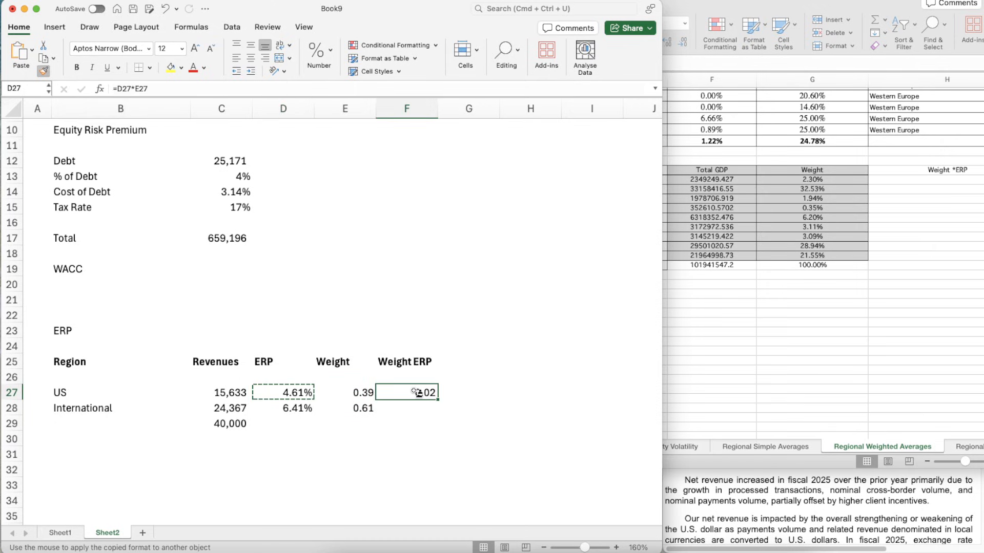
{"action": "key", "text": "super+shift+v"}
{"action": "key", "text": "super+c"}
{"action": "key", "text": "Down"}
{"action": "key", "text": "super+v"}
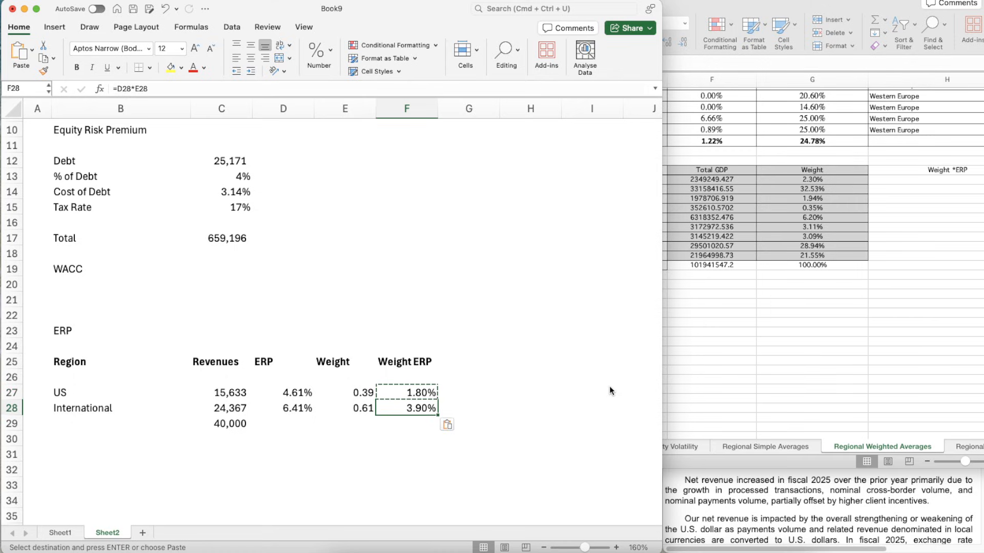
- Sum the US and International weighted ERPs in F29 with a SUM of F27:F28
{"action": "key", "text": "Down"}
{"action": "type", "text": "=SUM("}
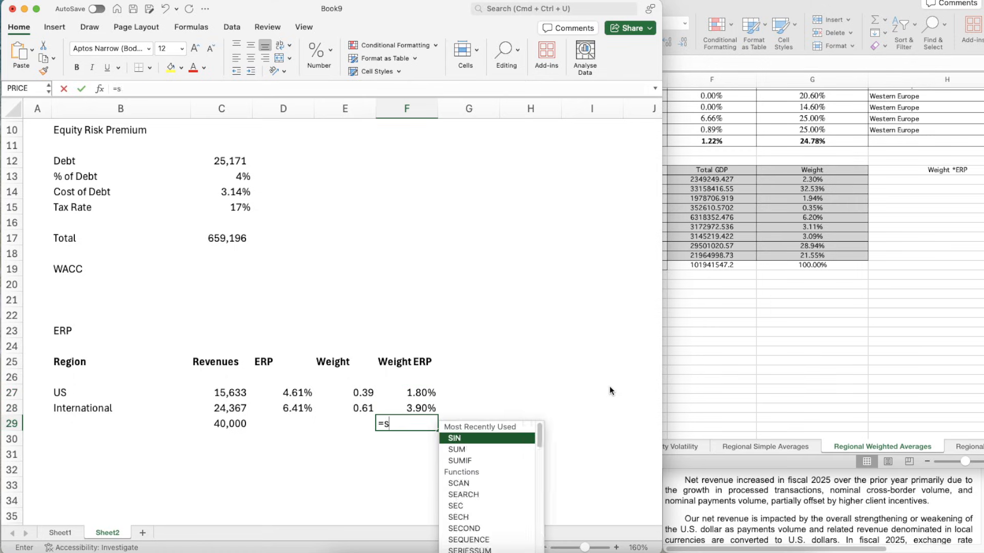
{"action": "key", "text": "Up"}
{"action": "key", "text": "shift+Up"}
{"action": "key", "text": "Return"}
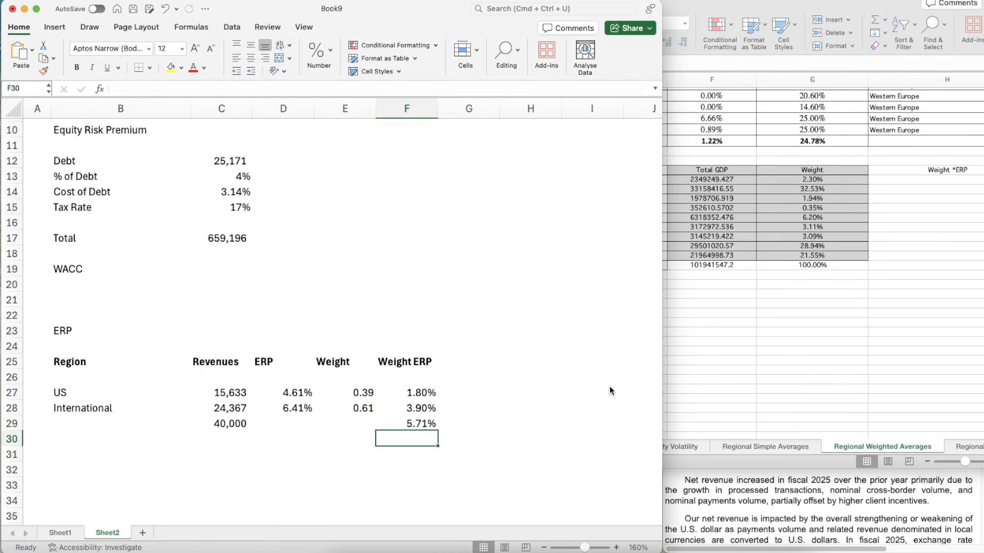
- Link the Equity Risk Premium in C10 to the total weighted ERP in F29
{"action": "scroll", "coordinate": [245, 244], "scroll_direction": "up", "scroll_amount": 5}
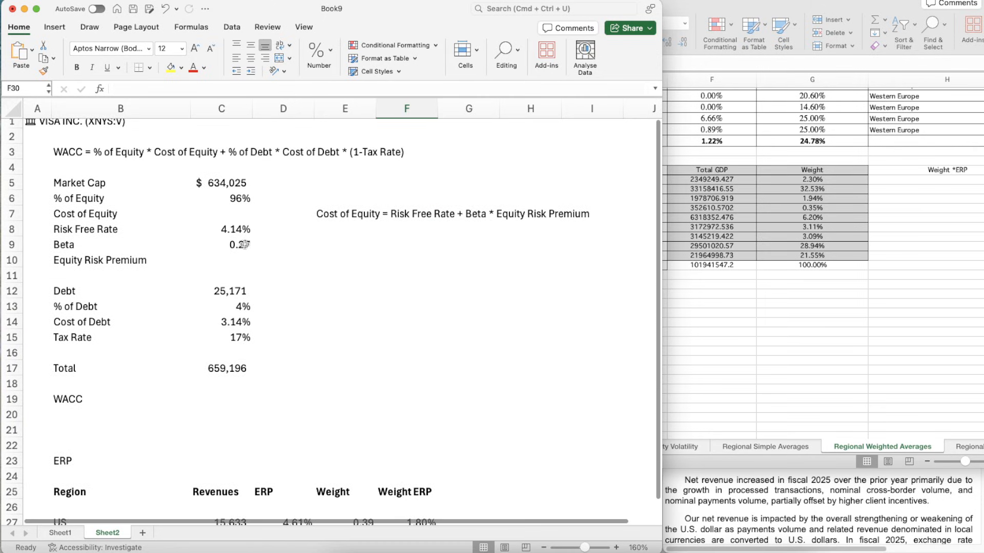
{"action": "left_click", "coordinate": [236, 258]}
{"action": "type", "text": "="}
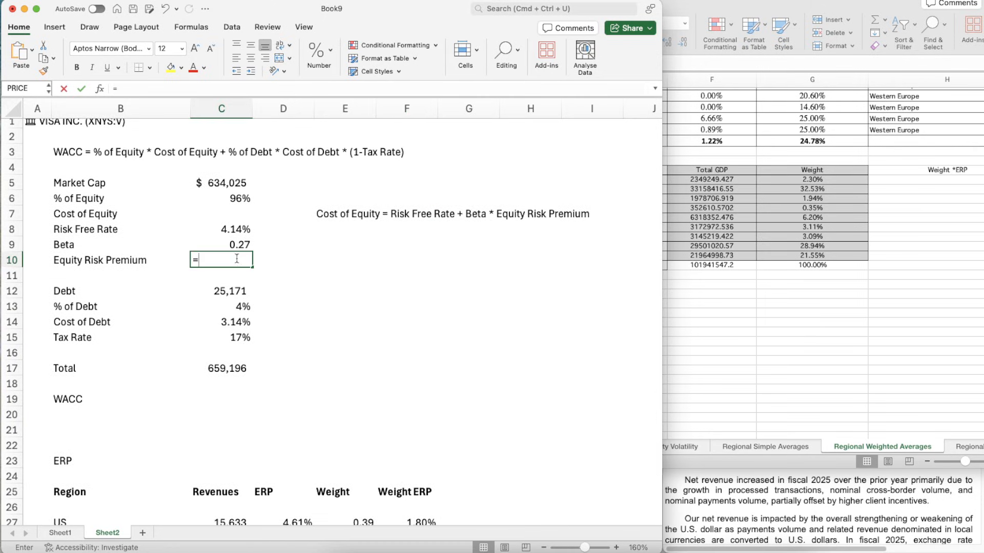
{"action": "scroll", "coordinate": [411, 453], "scroll_direction": "down", "scroll_amount": 5}
{"action": "left_click", "coordinate": [412, 453]}
{"action": "key", "text": "Return"}
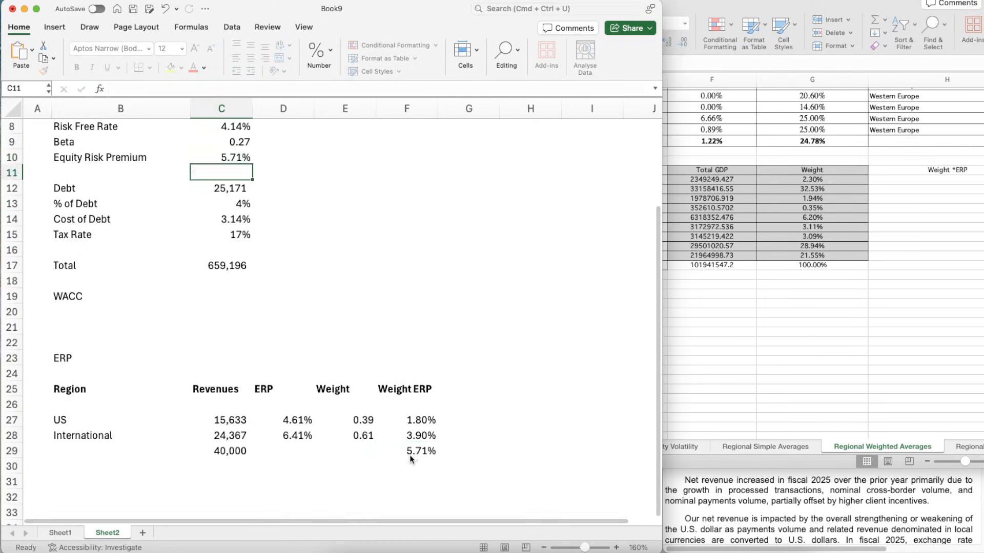
- Calculate the Cost of Equity in C7 as risk free rate plus beta times equity risk premium, C8+C9*C10
{"action": "scroll", "coordinate": [246, 290], "scroll_direction": "up", "scroll_amount": 4}
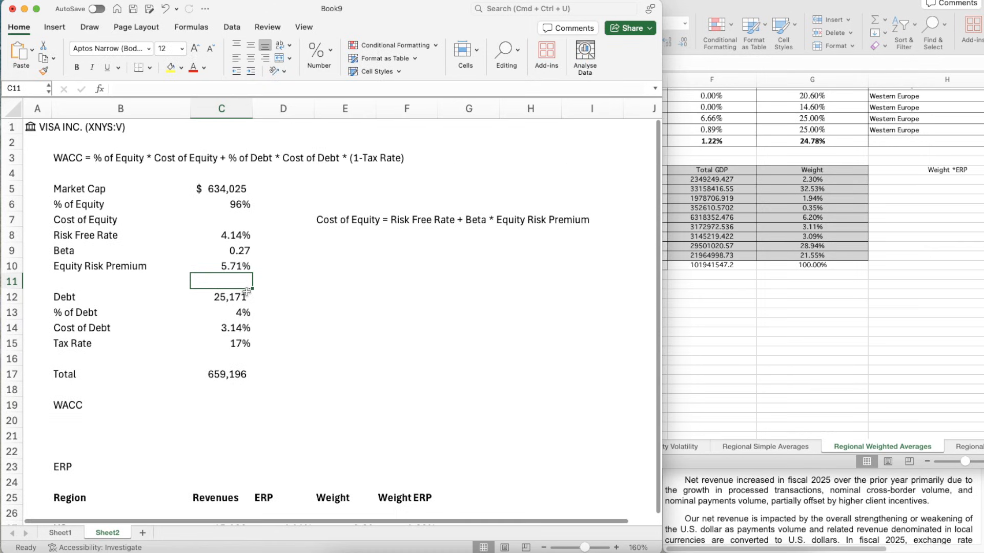
{"action": "left_click", "coordinate": [229, 221]}
{"action": "type", "text": "="}
{"action": "key", "text": "Down"}
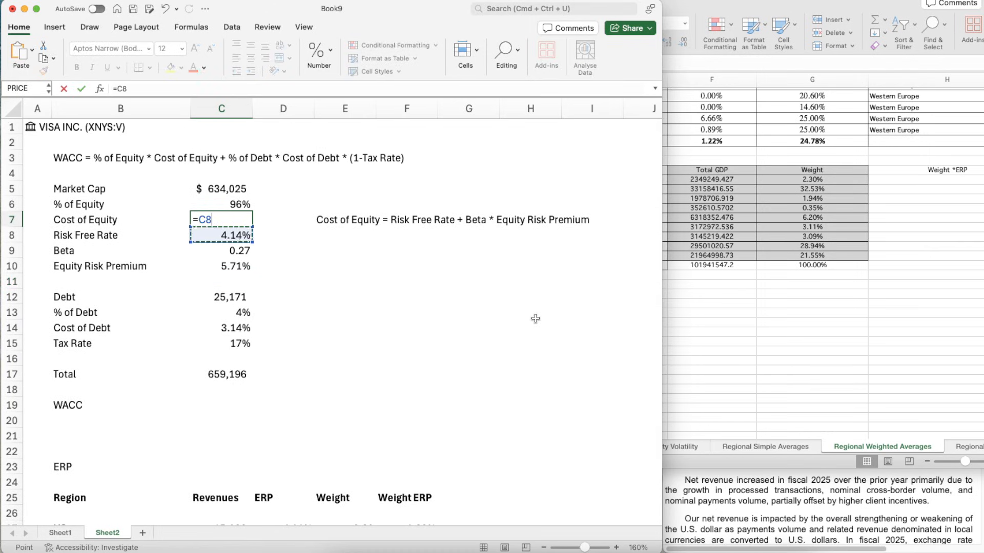
{"action": "type", "text": "+"}
{"action": "key", "text": "Down"}
{"action": "key", "text": "Down"}
{"action": "type", "text": "*"}
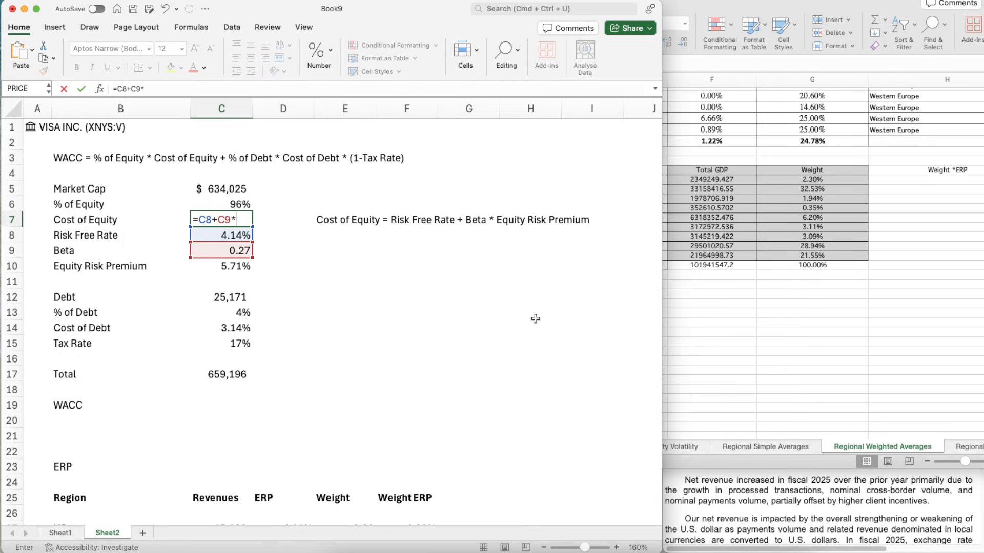
{"action": "key", "text": "Down"}
{"action": "key", "text": "Down"}
{"action": "key", "text": "Down"}
{"action": "key", "text": "Return"}
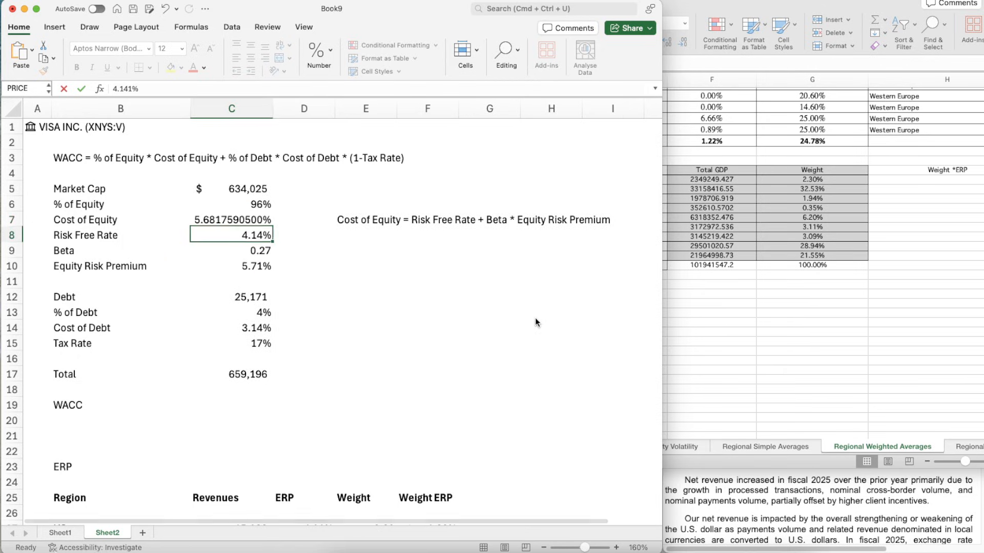
- Set the width of column C to 10
{"action": "key", "text": "Up"}
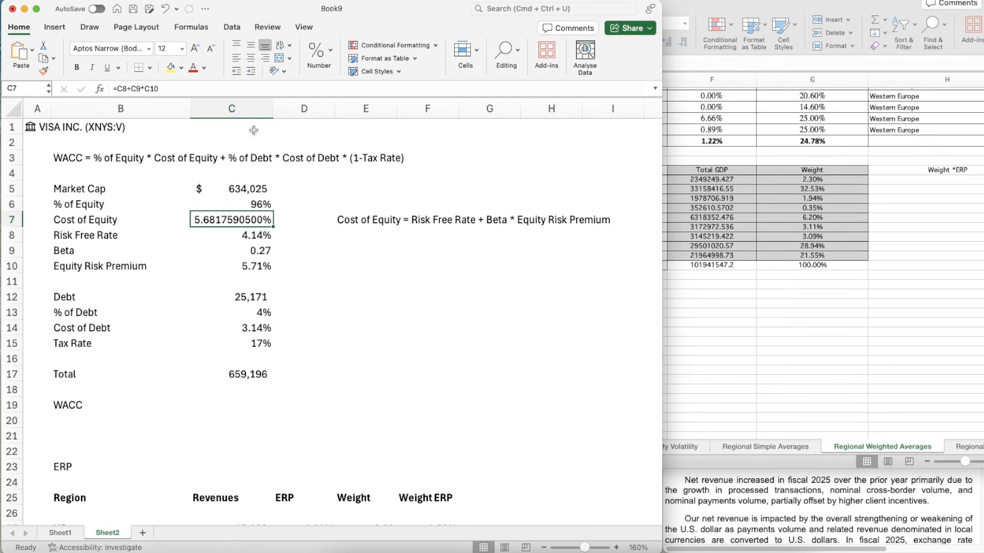
{"action": "right_click", "coordinate": [233, 107]}
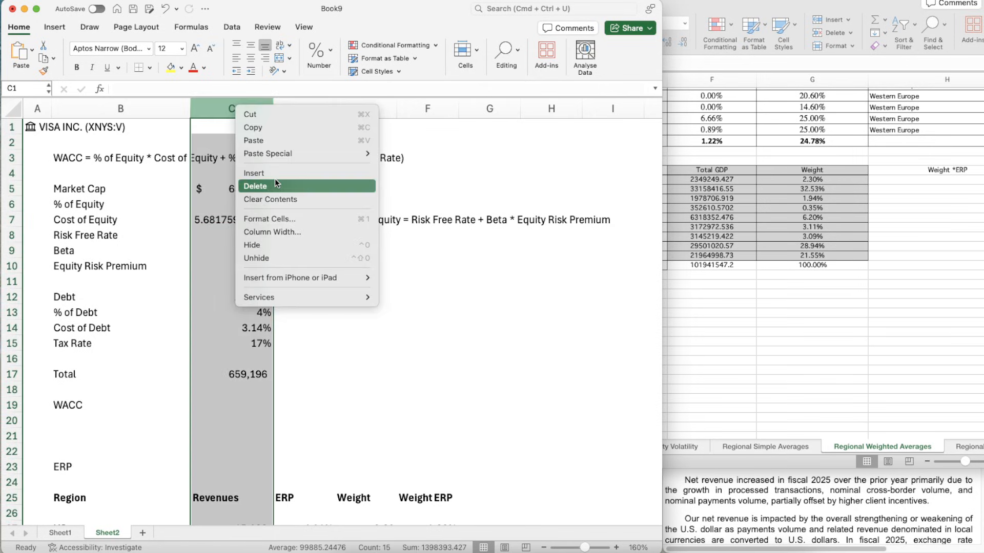
{"action": "left_click", "coordinate": [283, 232]}
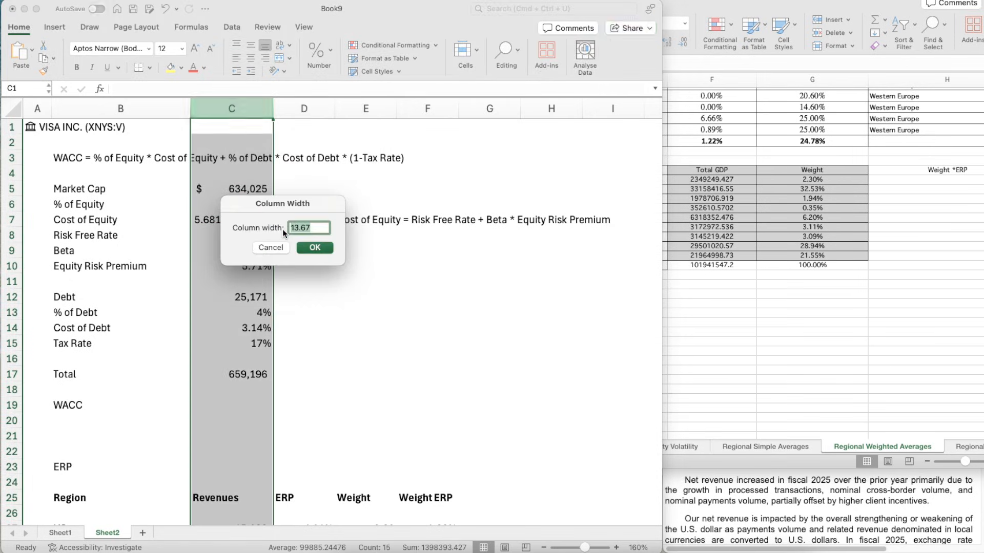
{"action": "type", "text": "10"}
{"action": "key", "text": "Return"}
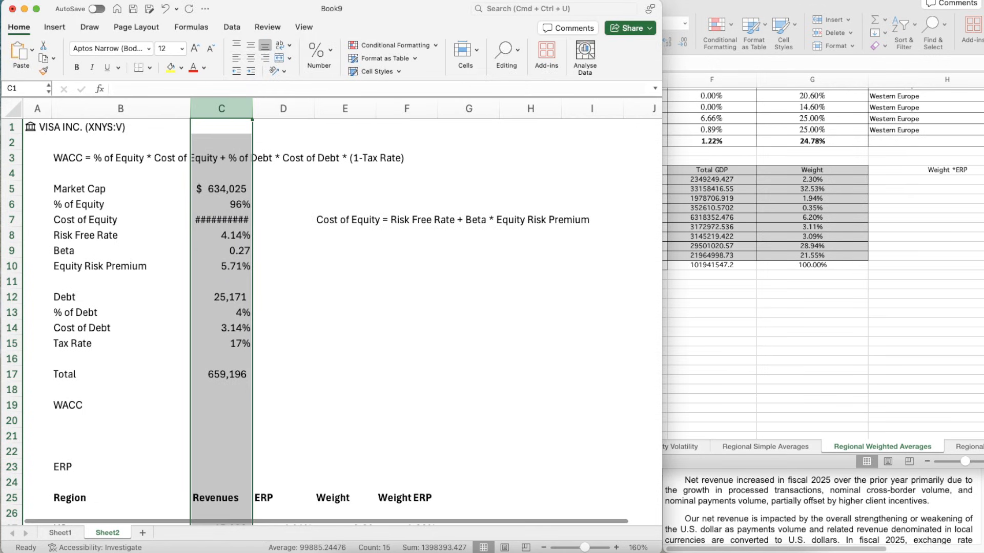
- Copy the percentage format of the Risk Free Rate in C8 onto the Cost of Equity in C7
{"action": "key", "text": "Down"}
{"action": "key", "text": "Down"}
{"action": "key", "text": "Down"}
{"action": "key", "text": "Down"}
{"action": "key", "text": "Down"}
{"action": "key", "text": "Down"}
{"action": "key", "text": "Down"}
{"action": "key", "text": "super+shift+c"}
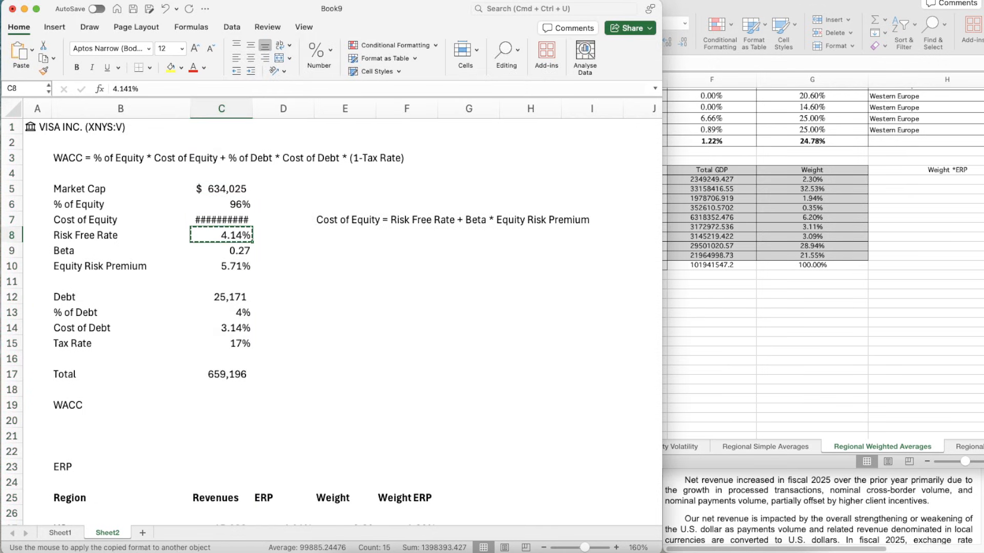
{"action": "key", "text": "Up"}
{"action": "key", "text": "super+shift+v"}
- Begin the WACC formula in C19 with % of equity times cost of equity in parentheses, =(C6*C7)
{"action": "key", "text": "Down"}
{"action": "key", "text": "Down"}
{"action": "key", "text": "Down"}
{"action": "key", "text": "Down"}
{"action": "key", "text": "Down"}
{"action": "key", "text": "Down"}
{"action": "key", "text": "Down"}
{"action": "key", "text": "Down"}
{"action": "key", "text": "Down"}
{"action": "key", "text": "Down"}
{"action": "key", "text": "Down"}
{"action": "key", "text": "Down"}
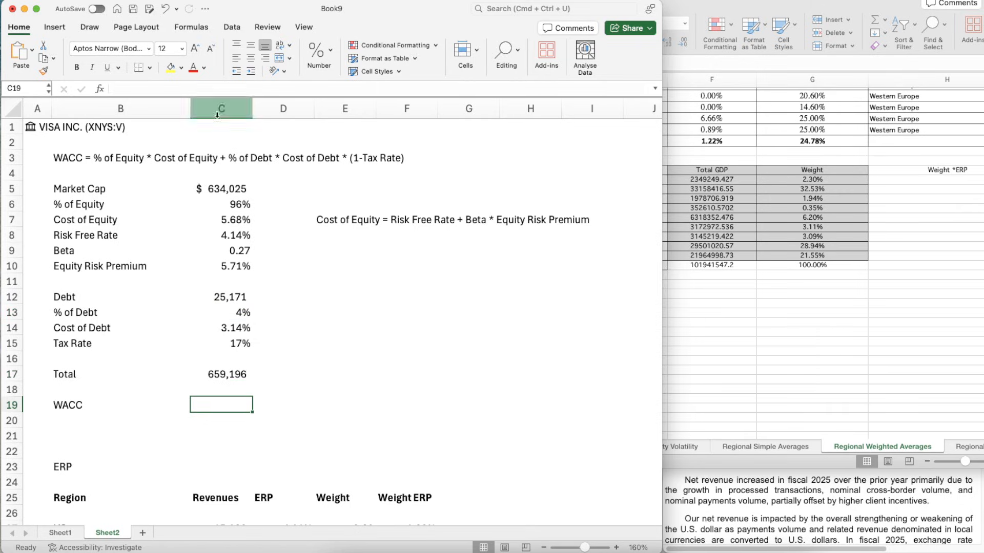
{"action": "type", "text": "="}
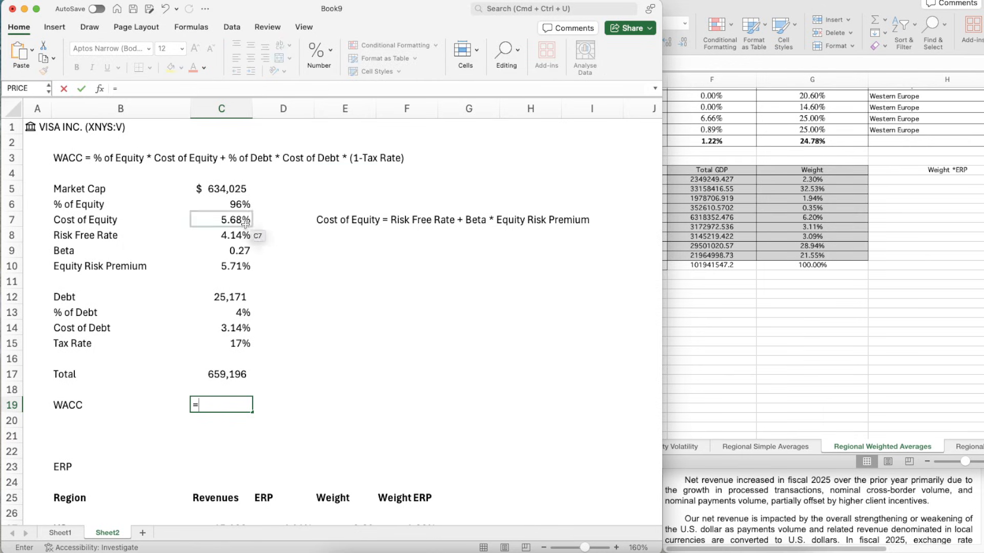
{"action": "left_click", "coordinate": [229, 204]}
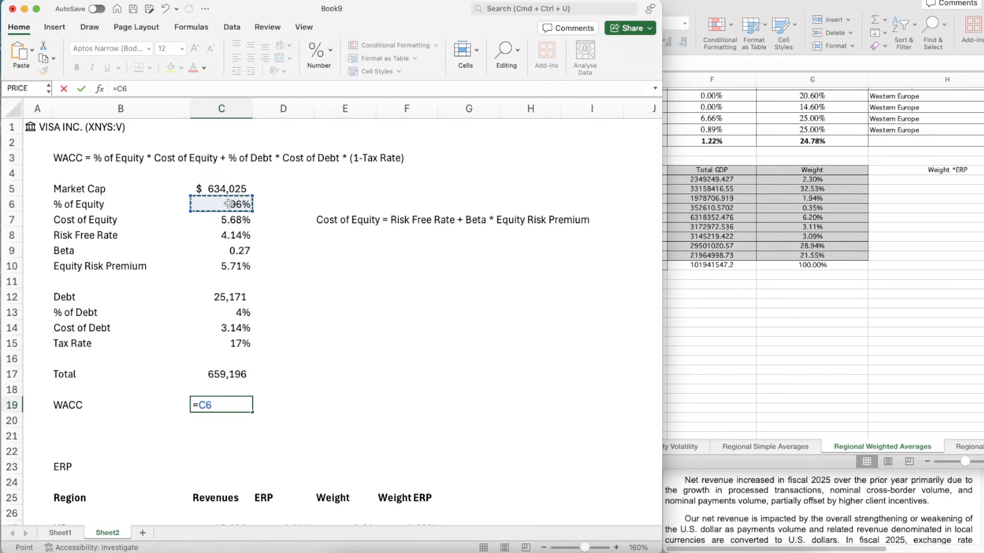
{"action": "type", "text": "*"}
{"action": "key", "text": "Up"}
{"action": "key", "text": "Up"}
{"action": "key", "text": "Up"}
{"action": "key", "text": "Up"}
{"action": "key", "text": "Up"}
{"action": "key", "text": "Up"}
{"action": "key", "text": "Up"}
{"action": "key", "text": "Up"}
{"action": "key", "text": "Up"}
{"action": "key", "text": "Up"}
{"action": "key", "text": "Up"}
{"action": "key", "text": "Up"}
{"action": "key", "text": "Up"}
{"action": "key", "text": "Up"}
{"action": "key", "text": "Up"}
{"action": "key", "text": "Up"}
{"action": "key", "text": "Up"}
{"action": "key", "text": "Up"}
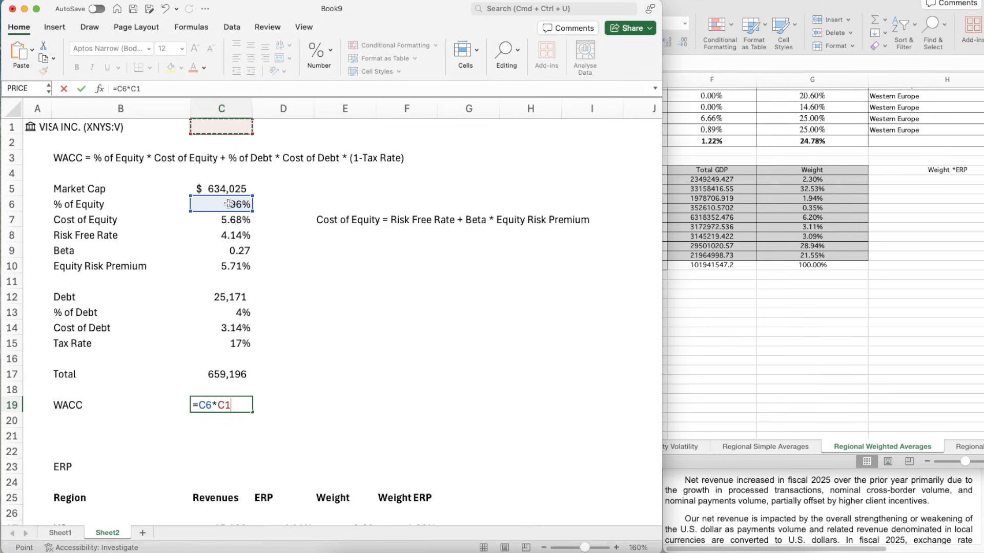
{"action": "key", "text": "Down"}
{"action": "key", "text": "Down"}
{"action": "key", "text": "Down"}
{"action": "key", "text": "Down"}
{"action": "key", "text": "Down"}
{"action": "key", "text": "Down"}
{"action": "key", "text": "Down"}
{"action": "key", "text": "Down"}
{"action": "key", "text": "Down"}
{"action": "key", "text": "Up"}
{"action": "key", "text": "Up"}
{"action": "key", "text": "Up"}
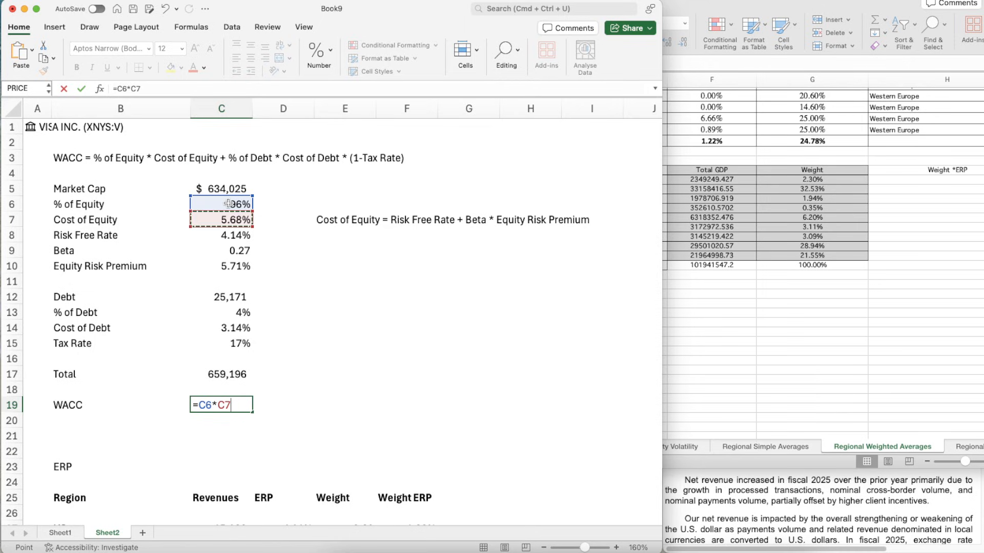
{"action": "type", "text": ")"}
{"action": "left_click", "coordinate": [202, 402]}
{"action": "type", "text": "("}
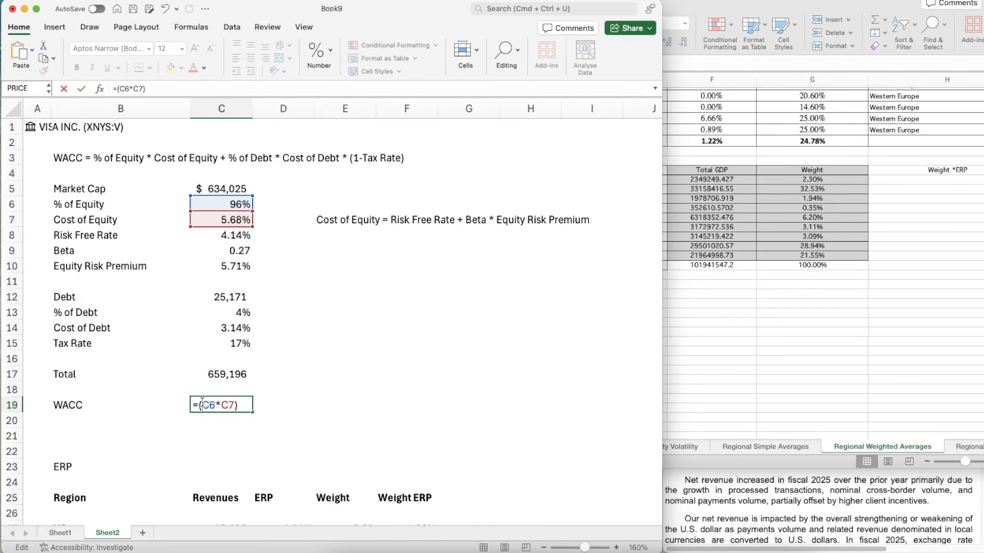
- Complete the WACC formula in C19 by adding the after-tax debt term, +(C13*C14*(1-C15)), and accept the parenthesis correction
{"action": "left_click", "coordinate": [246, 406]}
{"action": "left_click", "coordinate": [217, 311]}
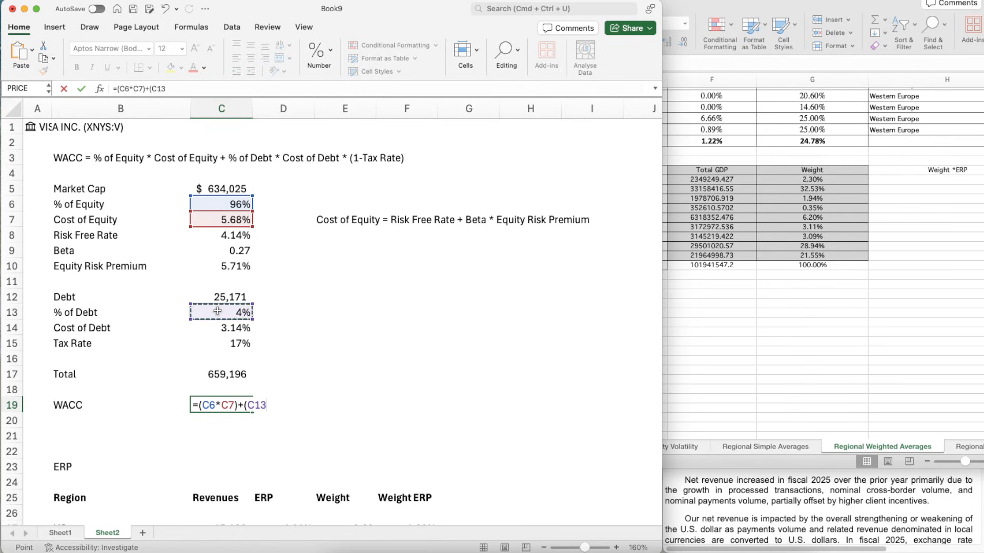
{"action": "type", "text": "*"}
{"action": "left_click", "coordinate": [217, 328]}
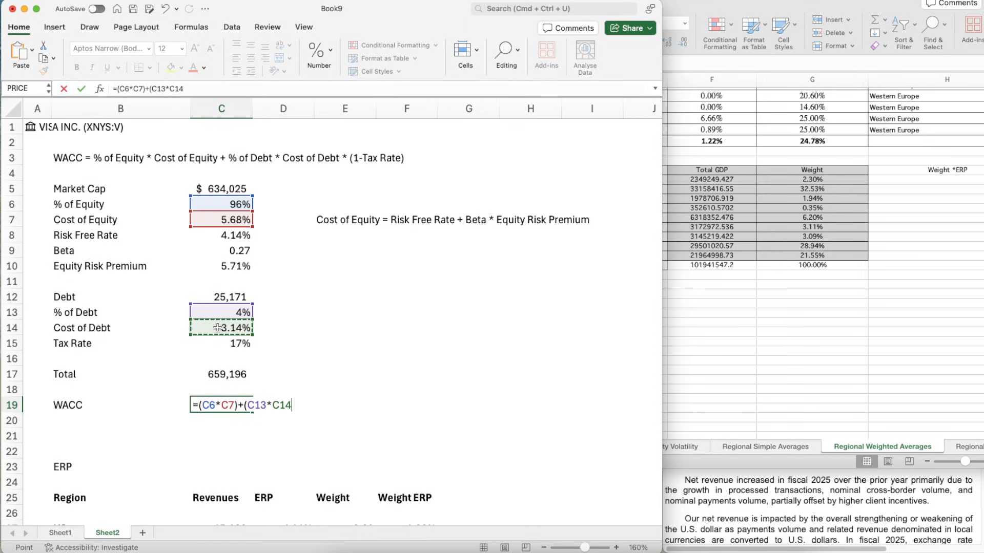
{"action": "type", "text": "*(1-"}
{"action": "left_click", "coordinate": [219, 344]}
{"action": "type", "text": ")"}
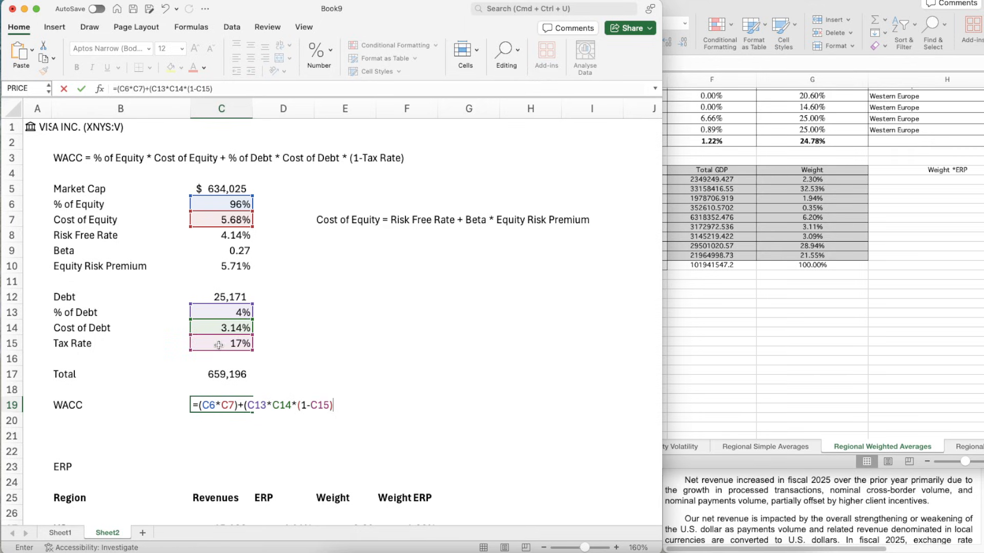
{"action": "key", "text": "Return"}
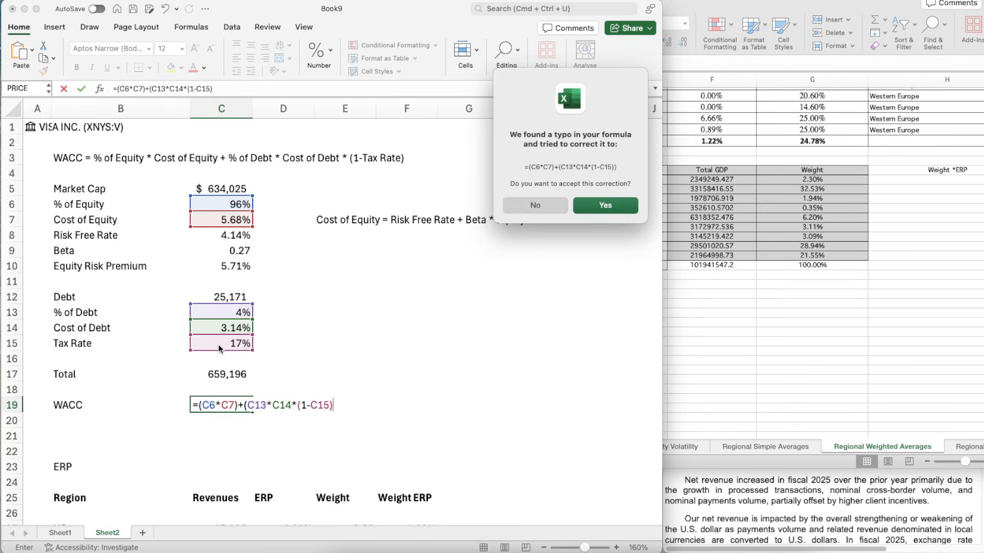
{"action": "key", "text": "Return"}
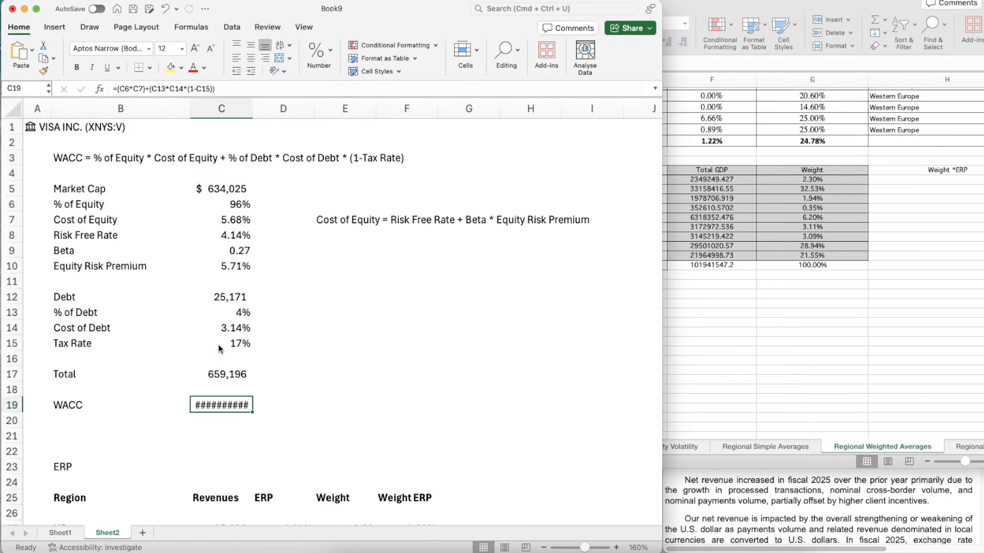
- Format the WACC result in C19 as a percentage with two decimal places
{"action": "key", "text": "super+1"}
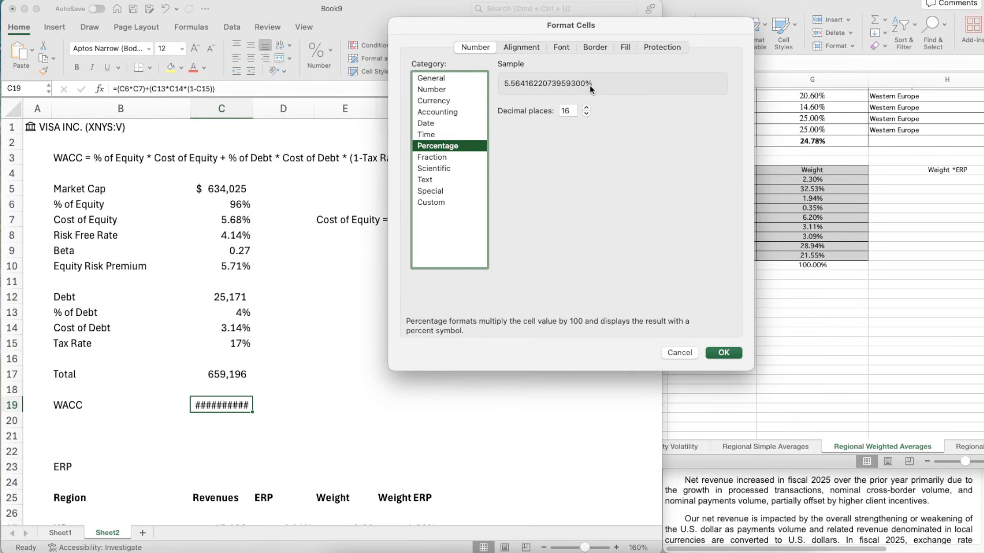
{"action": "left_click", "coordinate": [586, 114]}
{"action": "left_click", "coordinate": [586, 113]}
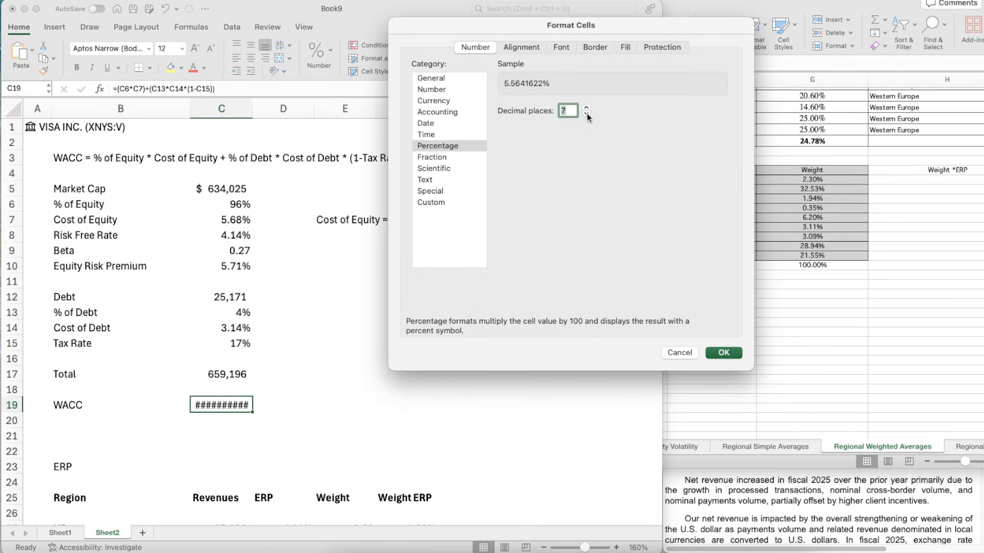
{"action": "left_click", "coordinate": [586, 114]}
{"action": "left_click", "coordinate": [586, 114]}
{"action": "left_click", "coordinate": [722, 352]}
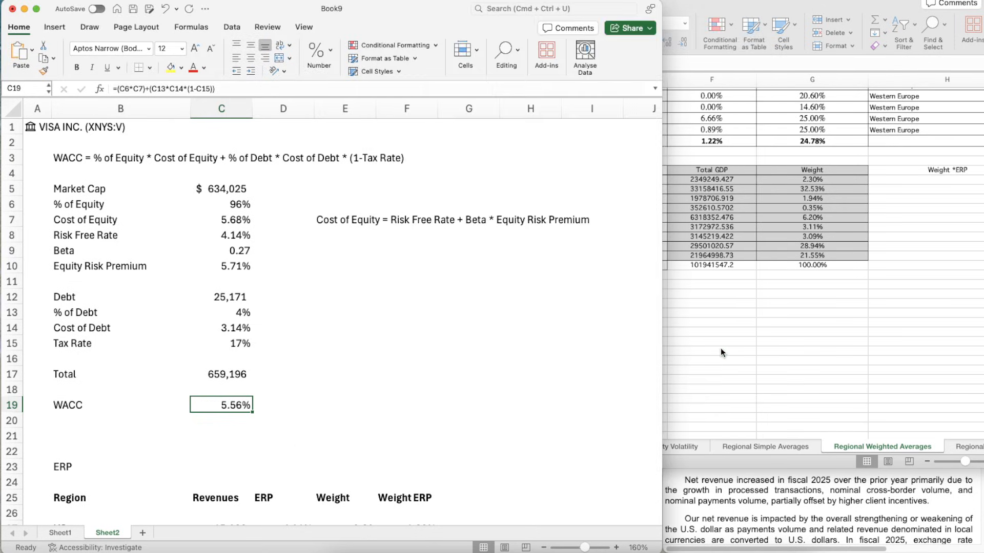
{"action": "left_click", "coordinate": [301, 447]}
{"action": "left_click", "coordinate": [214, 412]}
- Link the base-case WACC in G16 of Sheet1 to the calculated WACC, =Sheet2!C19
{"action": "left_click", "coordinate": [66, 534]}
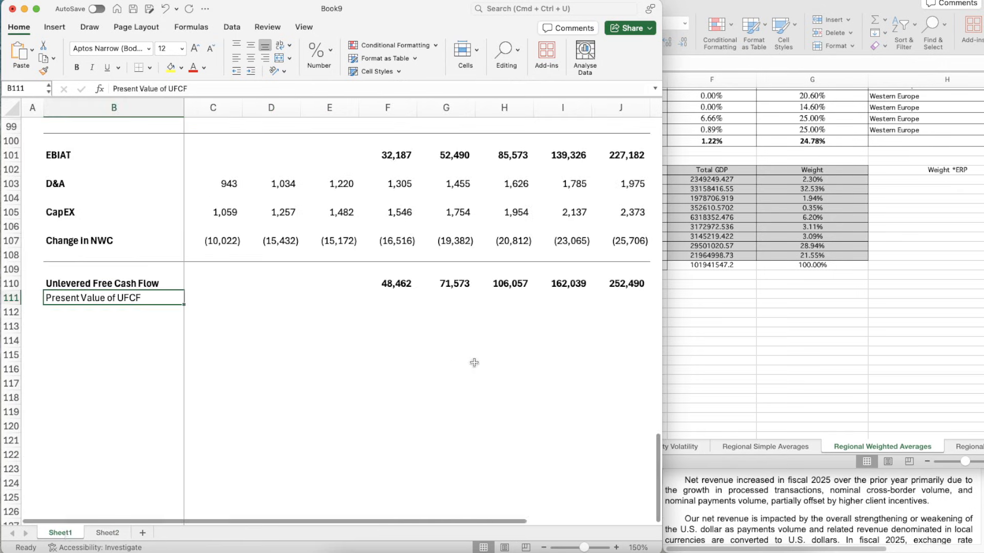
{"action": "scroll", "coordinate": [474, 363], "scroll_direction": "up", "scroll_amount": 20}
{"action": "scroll", "coordinate": [474, 365], "scroll_direction": "down", "scroll_amount": 1}
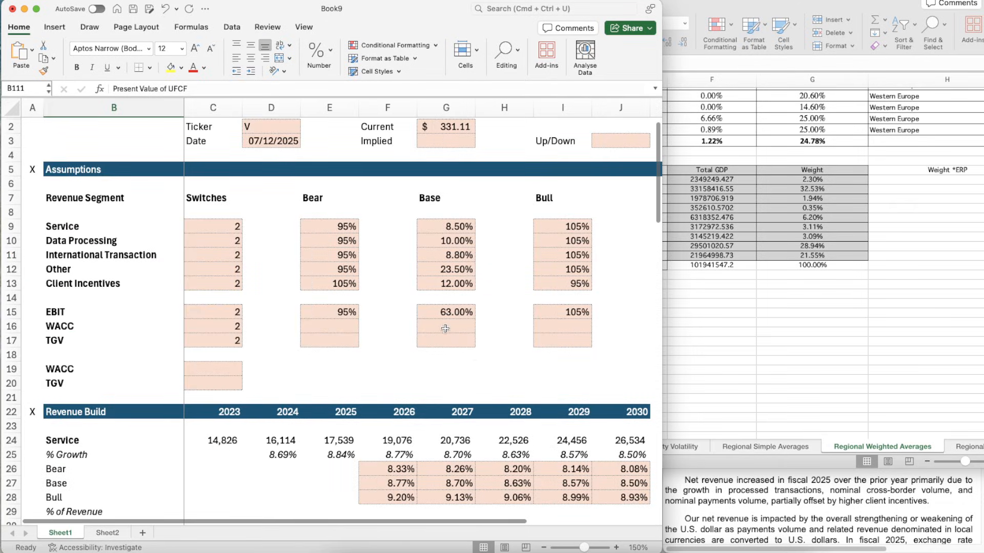
{"action": "left_click", "coordinate": [445, 329]}
{"action": "type", "text": "="}
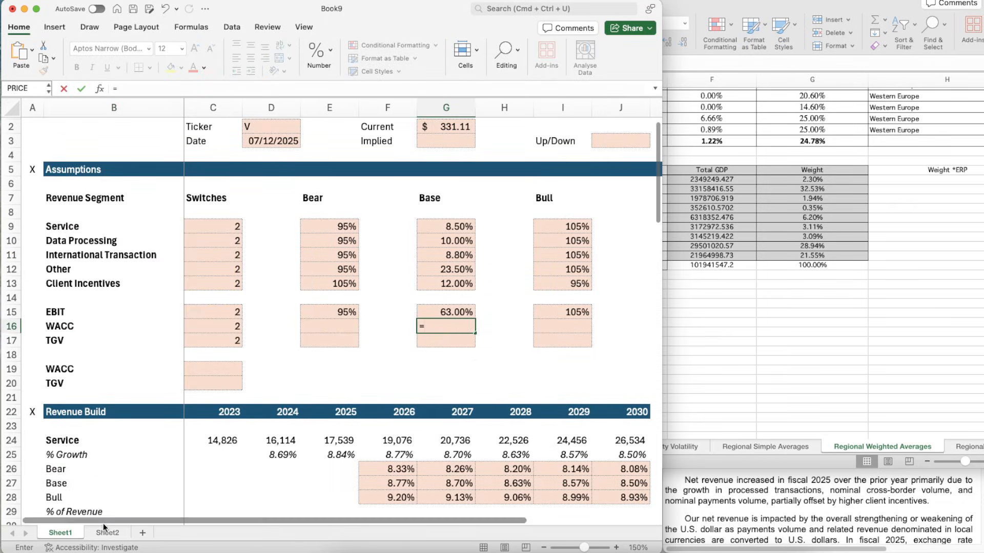
{"action": "left_click", "coordinate": [106, 533]}
{"action": "left_click", "coordinate": [235, 406]}
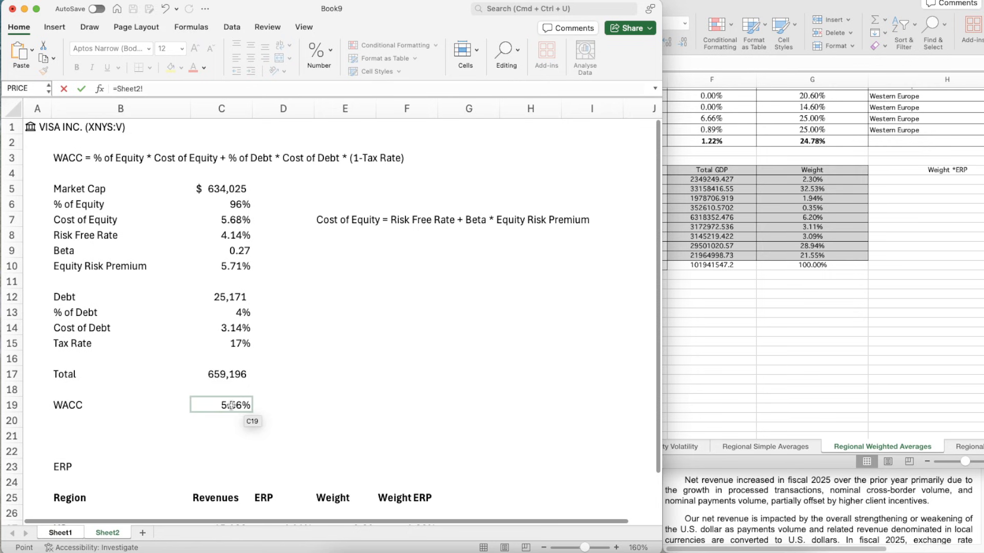
{"action": "key", "text": "Return"}
{"action": "key", "text": "Up"}
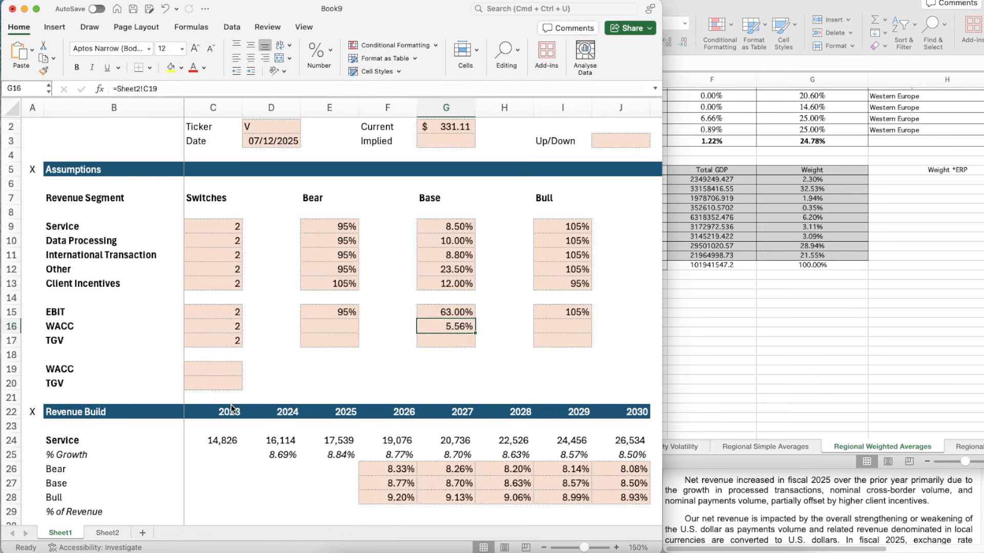
- Copy the format of the base WACC cell G16 onto the bull WACC cell I16 and the bear WACC cell E16
{"action": "key", "text": "Up"}
{"action": "key", "text": "Down"}
{"action": "key", "text": "Down"}
{"action": "key", "text": "Right"}
{"action": "key", "text": "Up"}
{"action": "key", "text": "Up"}
{"action": "key", "text": "Left"}
{"action": "key", "text": "Left"}
{"action": "key", "text": "Left"}
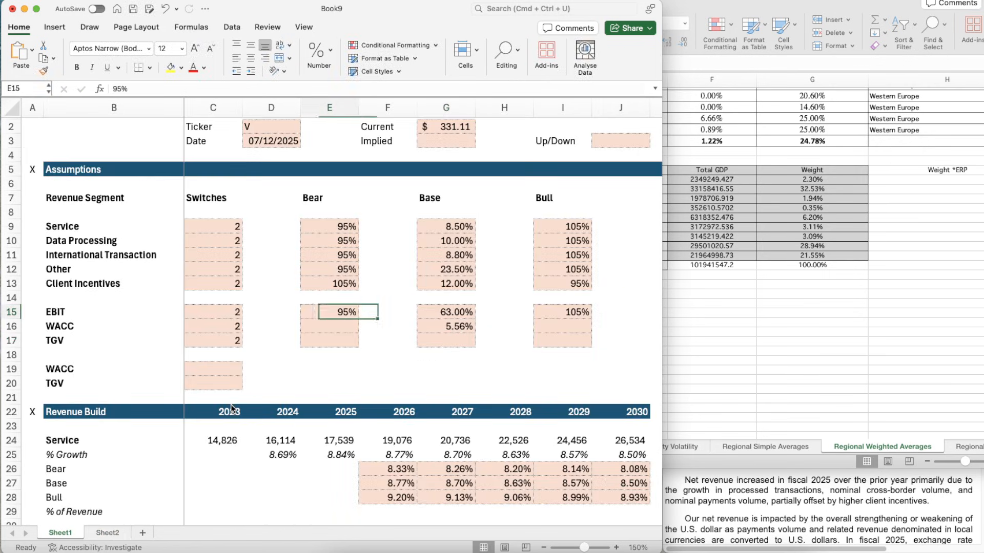
{"action": "key", "text": "Right"}
{"action": "key", "text": "Right"}
{"action": "key", "text": "Down"}
{"action": "key", "text": "shift+super+c"}
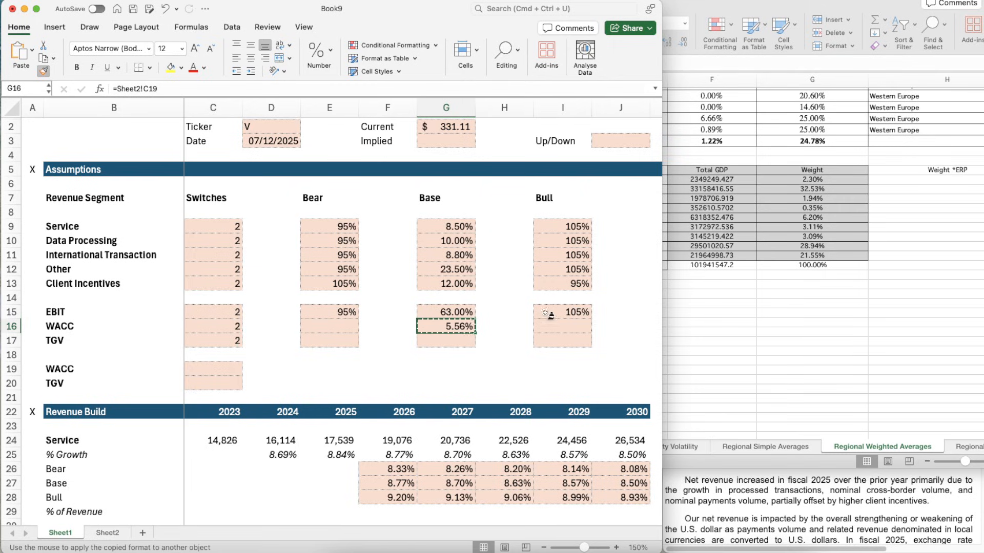
{"action": "left_click", "coordinate": [553, 328]}
{"action": "key", "text": "shift+super+c"}
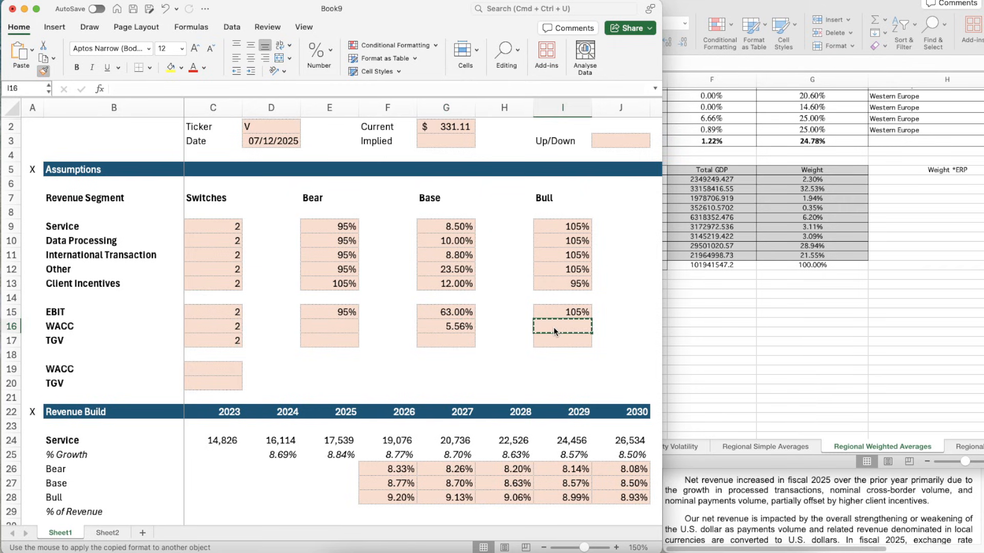
{"action": "left_click", "coordinate": [332, 324]}
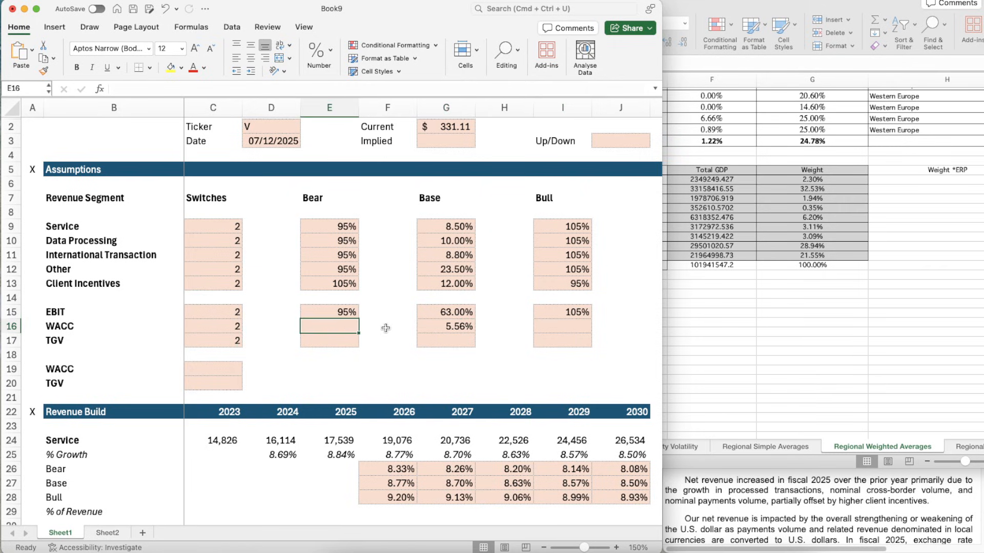
- Set the bear-case WACC in E16 to the base WACC plus half a percentage point, =G16+0.5%
{"action": "type", "text": "="}
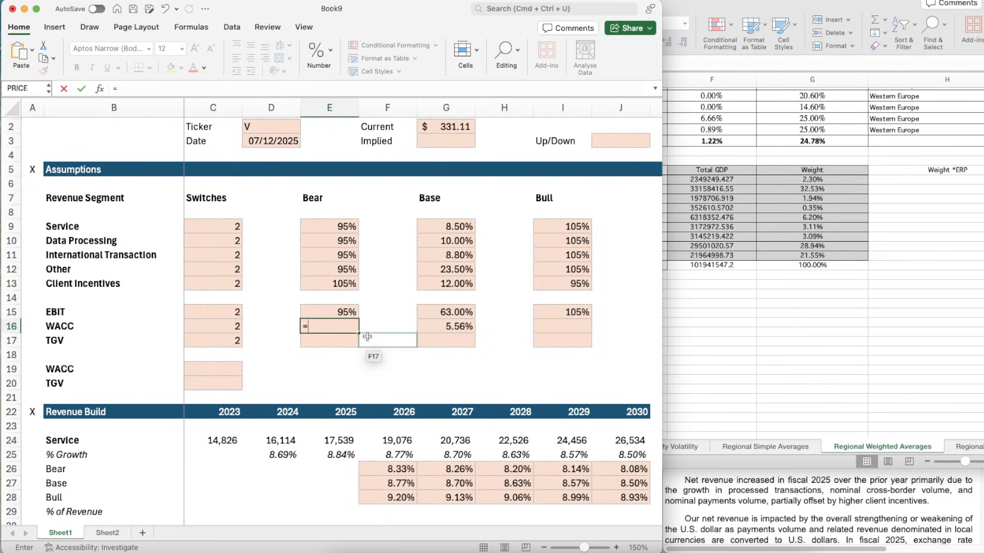
{"action": "key", "text": "Right"}
{"action": "key", "text": "Right"}
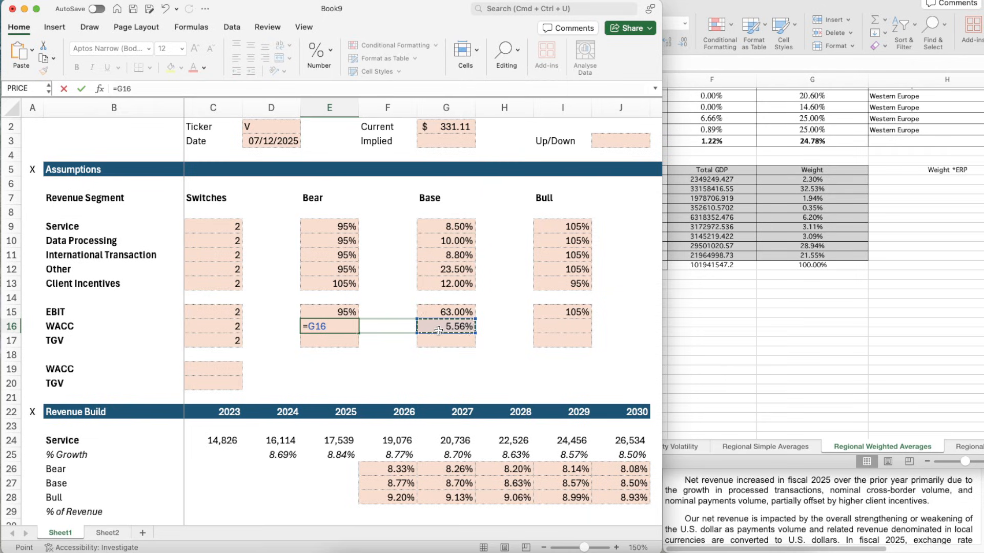
{"action": "type", "text": "+0.5%"}
{"action": "key", "text": "Tab"}
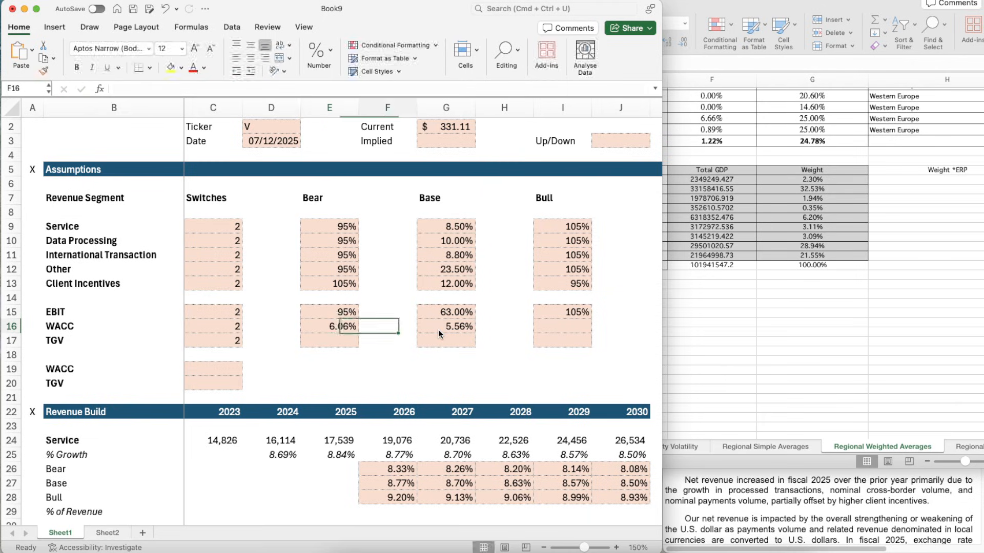
- Set the bull-case WACC in I16 to the base WACC minus half a percentage point, =G16-0.5%
{"action": "key", "text": "Right"}
{"action": "key", "text": "Right"}
{"action": "key", "text": "Right"}
{"action": "type", "text": "="}
{"action": "key", "text": "Left"}
{"action": "key", "text": "Left"}
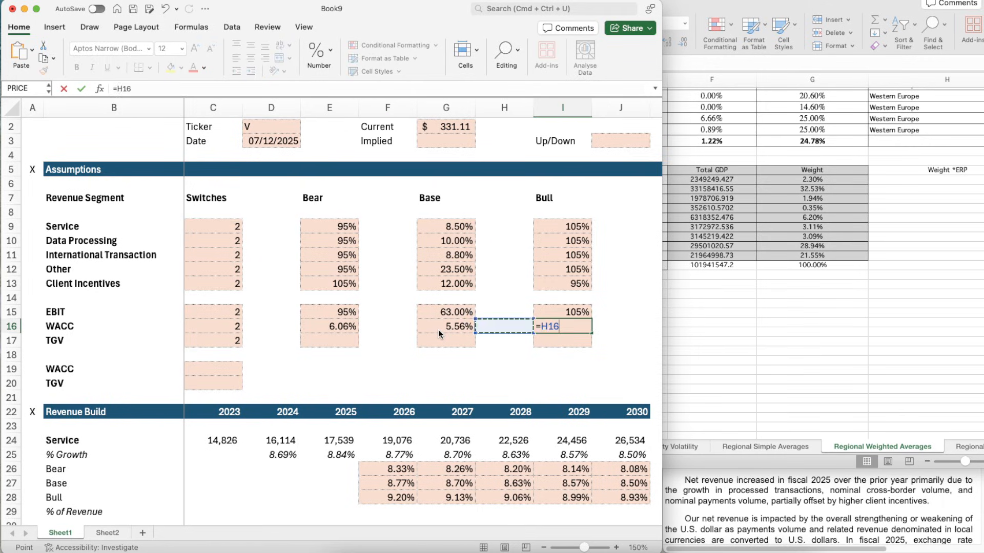
{"action": "type", "text": "-0"}
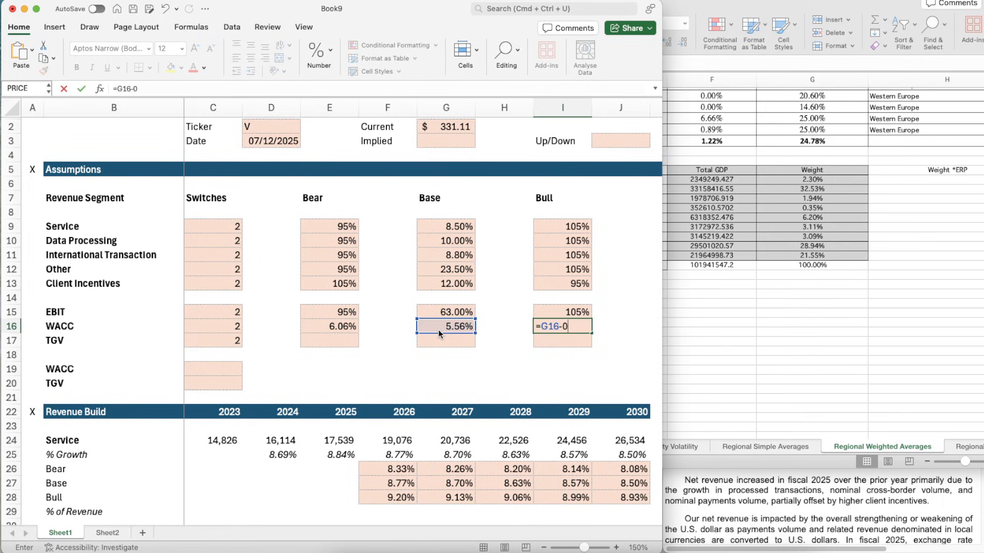
{"action": "type", "text": ".5%"}
{"action": "key", "text": "Return"}
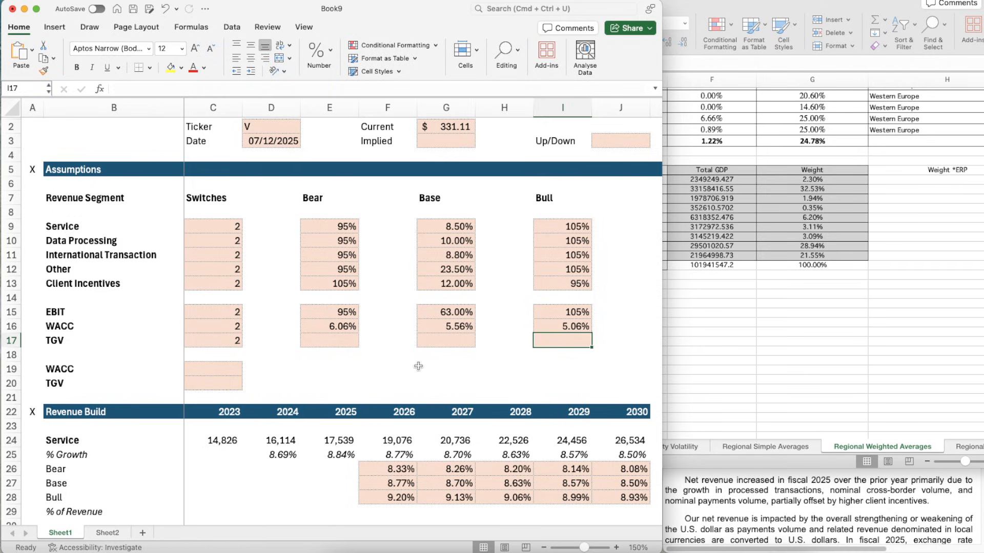
- Enter 2.5% as the base-case TGV in G17
{"action": "key", "text": "Left"}
{"action": "key", "text": "Left"}
{"action": "key", "text": "Left"}
{"action": "key", "text": "Left"}
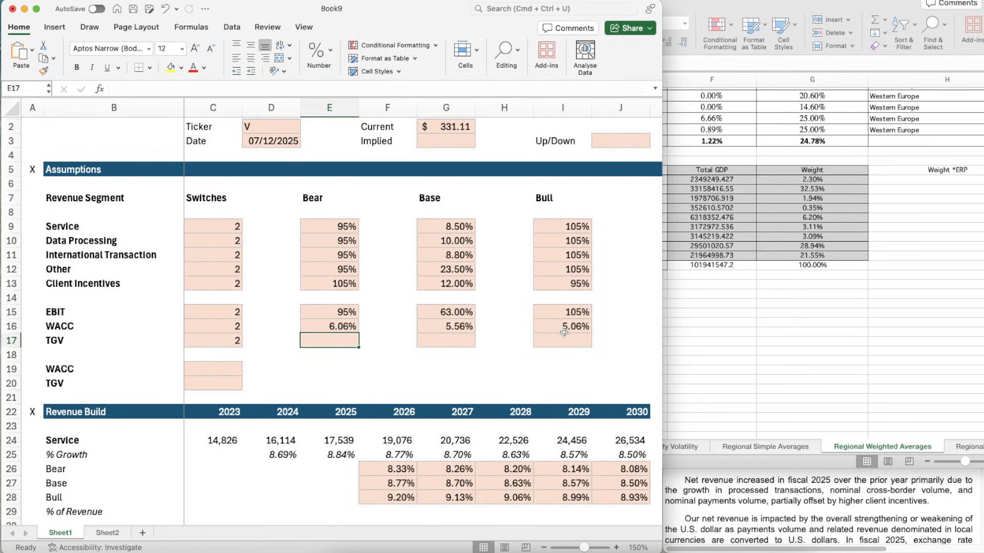
{"action": "key", "text": "Right"}
{"action": "key", "text": "Right"}
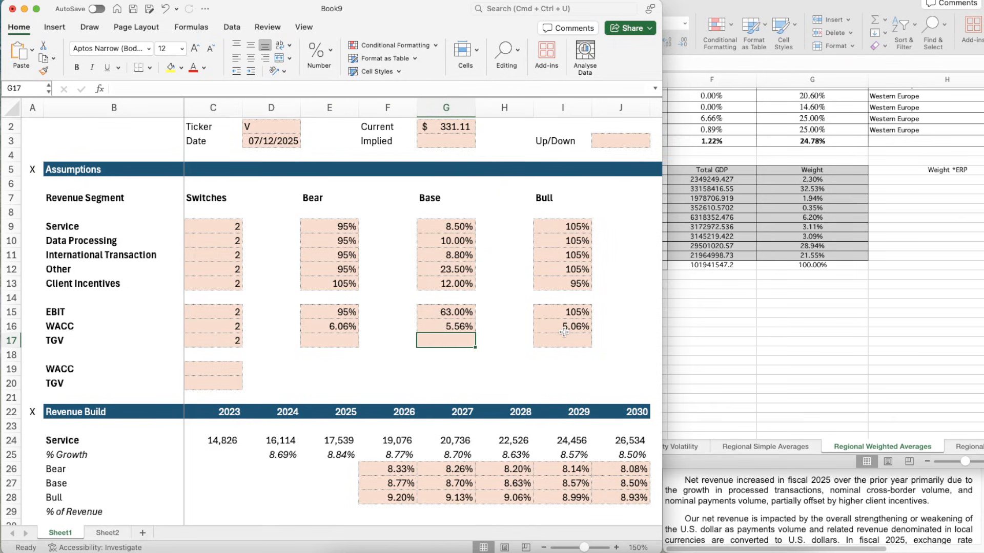
{"action": "type", "text": "2.50"}
{"action": "key", "text": "Return"}
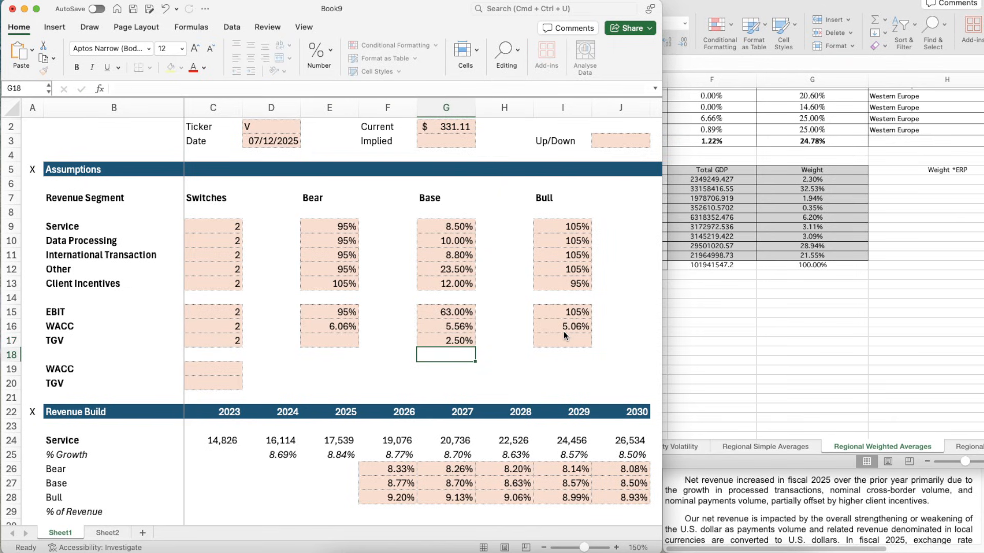
- Copy the format of the base TGV cell G17 onto the bear TGV cell E17 and the bull TGV cell I17
{"action": "key", "text": "Up"}
{"action": "key", "text": "Up"}
{"action": "key", "text": "Down"}
{"action": "key", "text": "super+shift+c"}
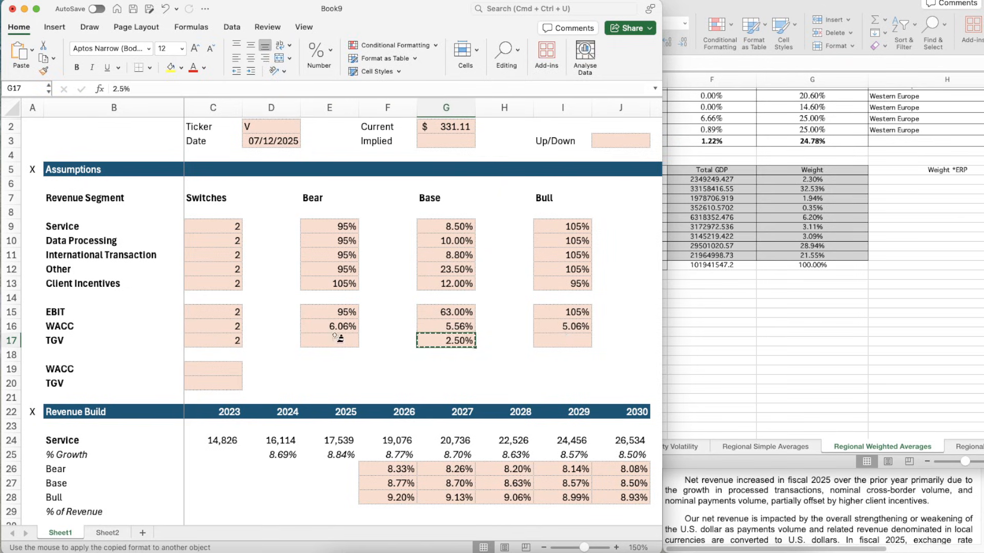
{"action": "left_click", "coordinate": [334, 340]}
{"action": "key", "text": "super+shift+c"}
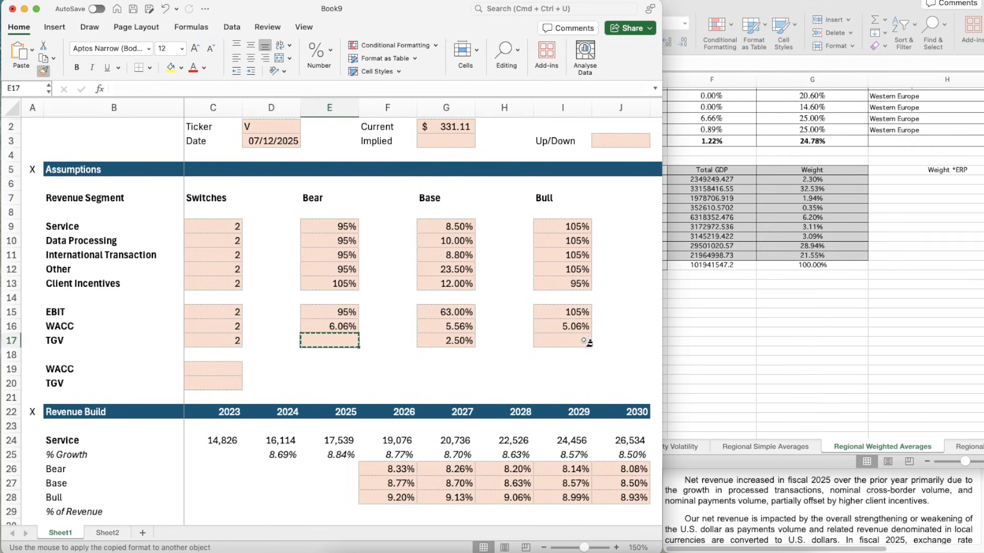
{"action": "left_click", "coordinate": [587, 341]}
- Begin the bull-case TGV formula in I17 with a reference to the base TGV, =G17
{"action": "type", "text": "="}
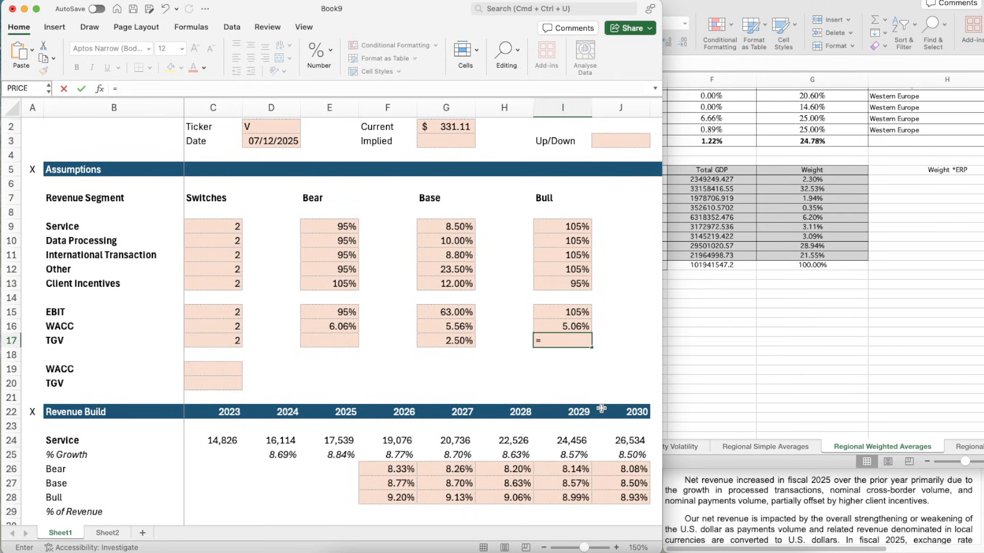
{"action": "key", "text": "Left"}
{"action": "key", "text": "Left"}
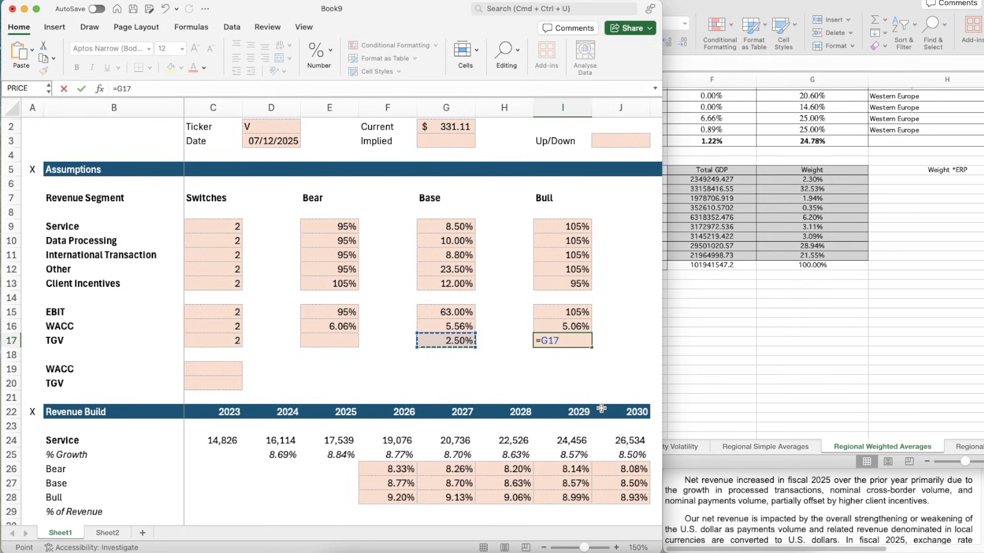
- Complete the bull-case TGV in I17 as =G17+0.5% and set the bear-case TGV in E17 to =G17-0.5%
{"action": "type", "text": "+0.5%"}
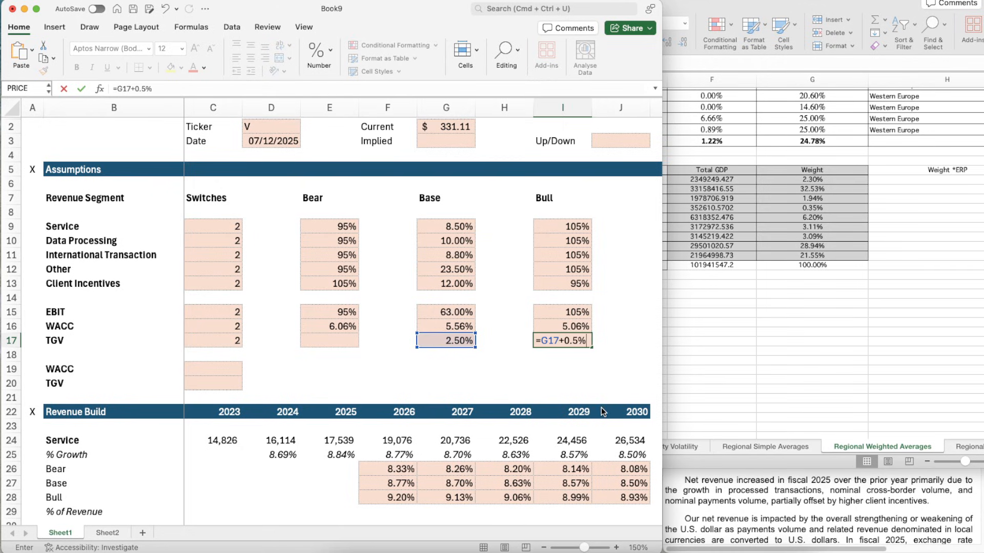
{"action": "key", "text": "Left"}
{"action": "key", "text": "Left"}
{"action": "key", "text": "Left"}
{"action": "key", "text": "Up"}
{"action": "key", "text": "Left"}
{"action": "key", "text": "Down"}
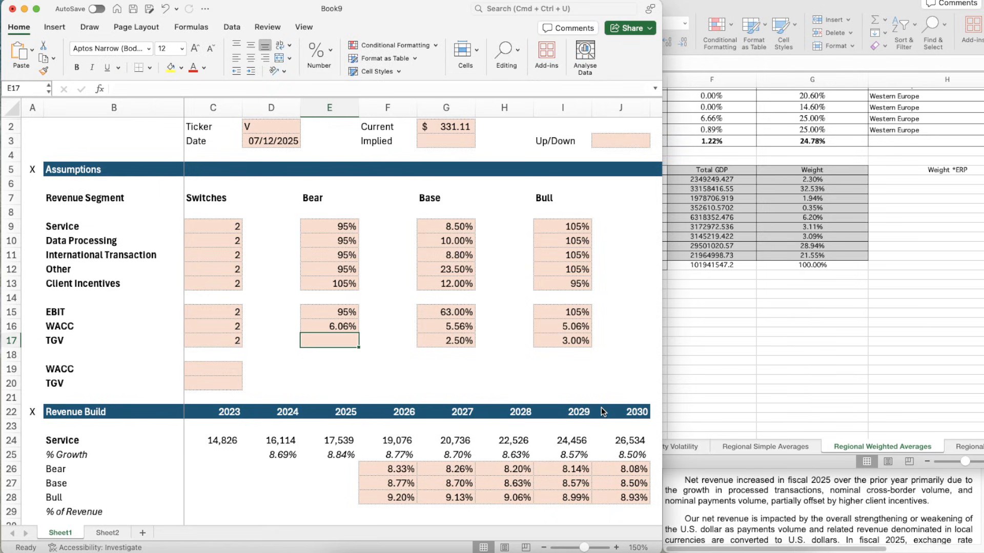
{"action": "type", "text": "="}
{"action": "key", "text": "Right"}
{"action": "key", "text": "Right"}
{"action": "key", "text": "Right"}
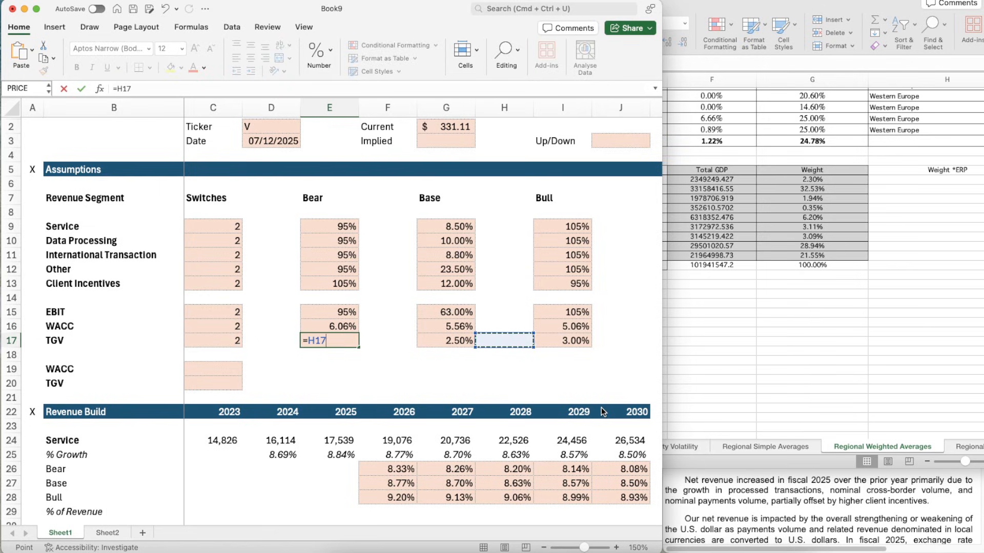
{"action": "key", "text": "Left"}
{"action": "type", "text": "-"}
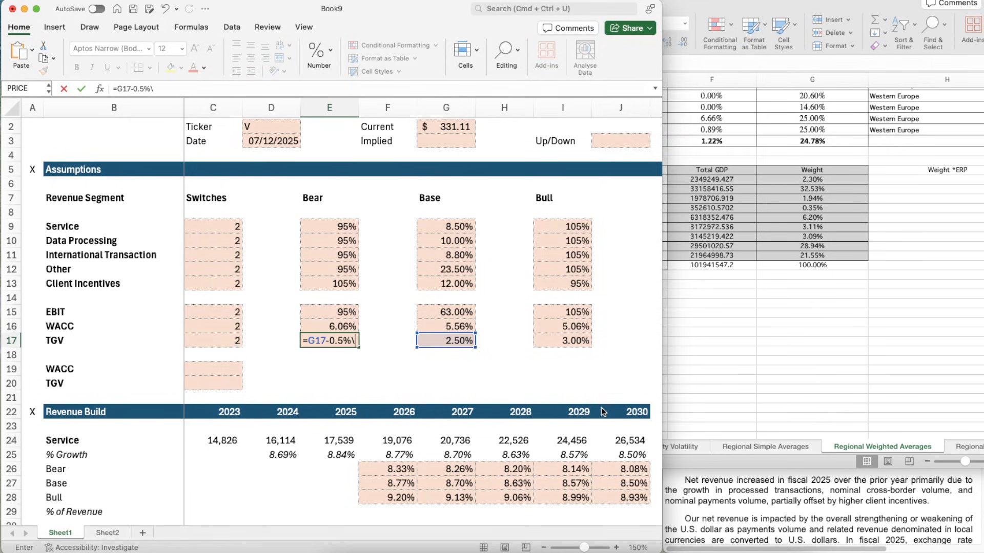
{"action": "key", "text": "Return"}
- Enter =CHOOSE(C16,E16,G16,I16) in C19 to pick the active WACC from its scenario switch
{"action": "key", "text": "Down"}
{"action": "key", "text": "Left"}
{"action": "key", "text": "Left"}
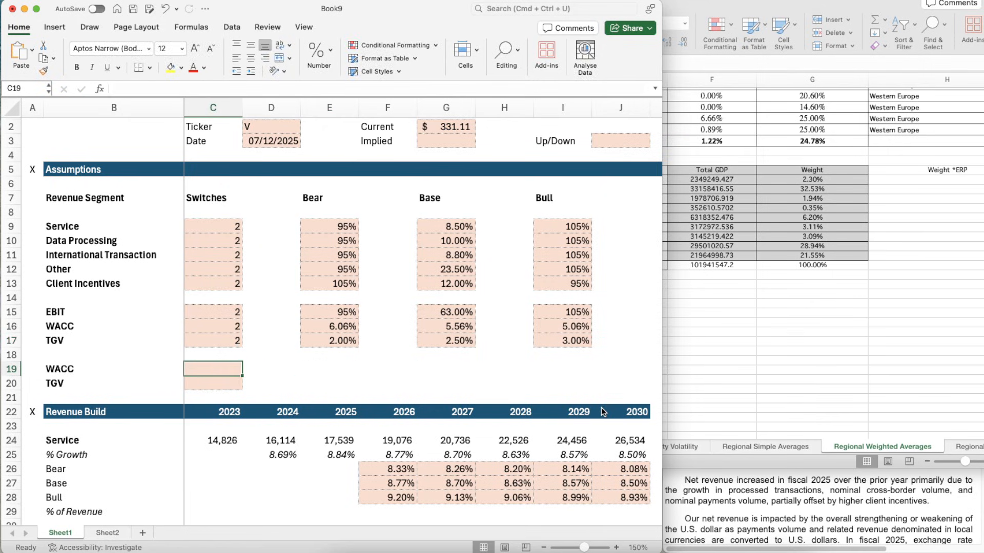
{"action": "type", "text": "=CHOOSE("}
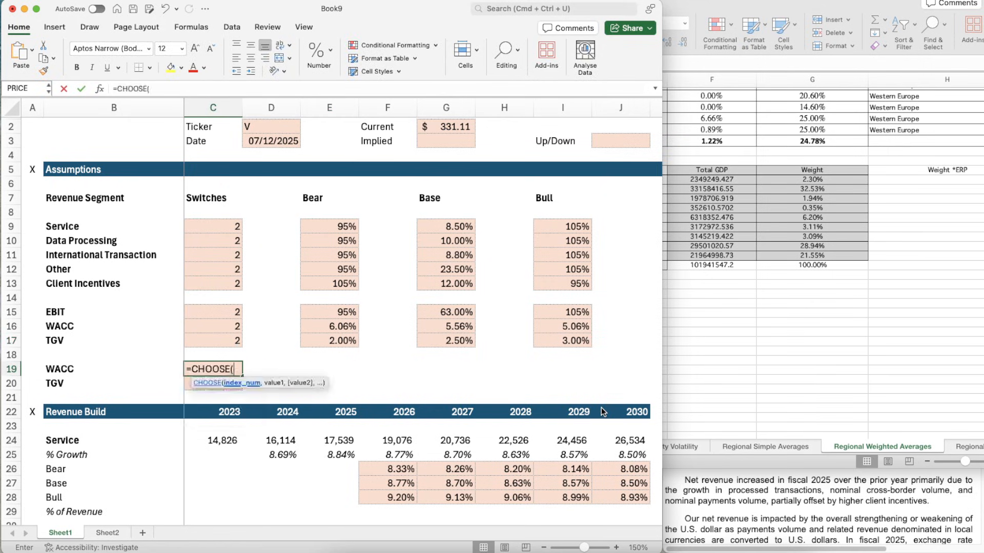
{"action": "key", "text": "Up"}
{"action": "key", "text": "Up"}
{"action": "key", "text": "Up"}
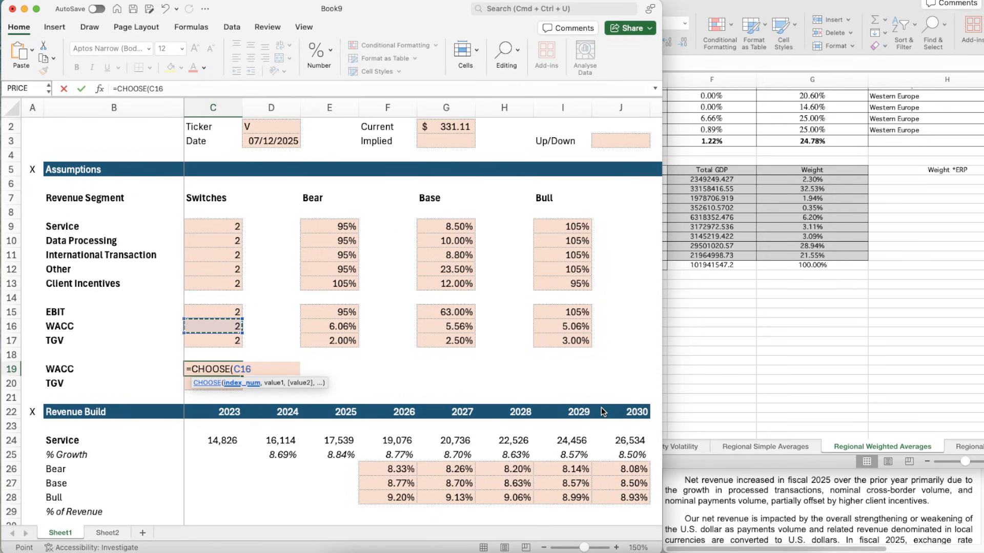
{"action": "type", "text": ","}
{"action": "key", "text": "Right"}
{"action": "key", "text": "Right"}
{"action": "key", "text": "Up"}
{"action": "key", "text": "Up"}
{"action": "key", "text": "Up"}
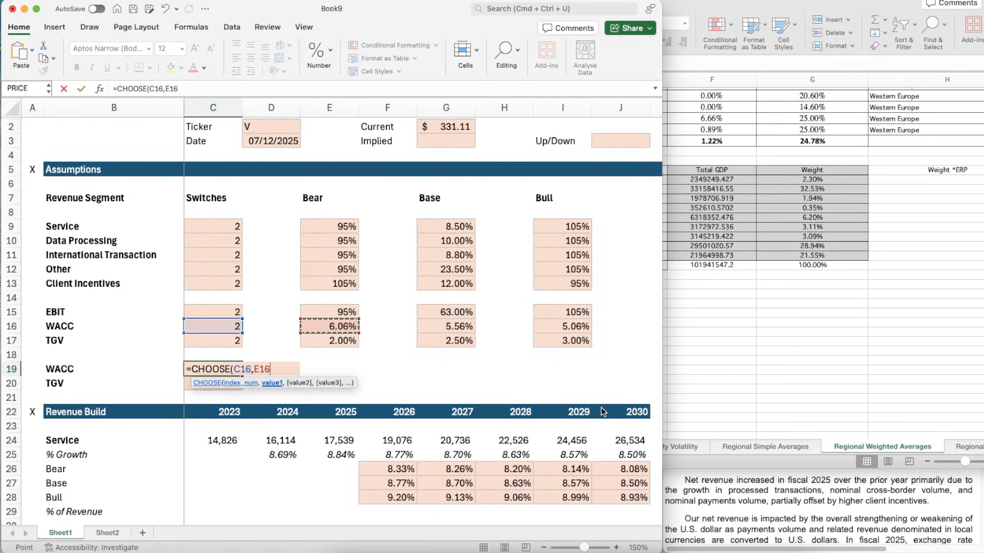
{"action": "type", "text": ","}
{"action": "key", "text": "Right"}
{"action": "key", "text": "Right"}
{"action": "key", "text": "Right"}
{"action": "key", "text": "Right"}
{"action": "key", "text": "Up"}
{"action": "key", "text": "Up"}
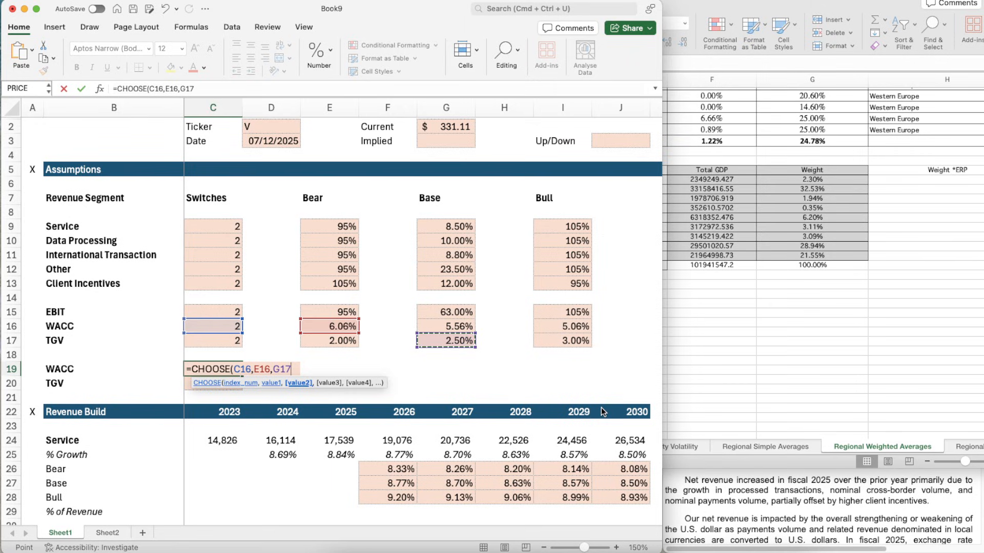
{"action": "key", "text": "Up"}
{"action": "type", "text": ","}
{"action": "key", "text": "Right"}
{"action": "key", "text": "Right"}
{"action": "key", "text": "Right"}
{"action": "key", "text": "Right"}
{"action": "key", "text": "Right"}
{"action": "key", "text": "Right"}
{"action": "key", "text": "Right"}
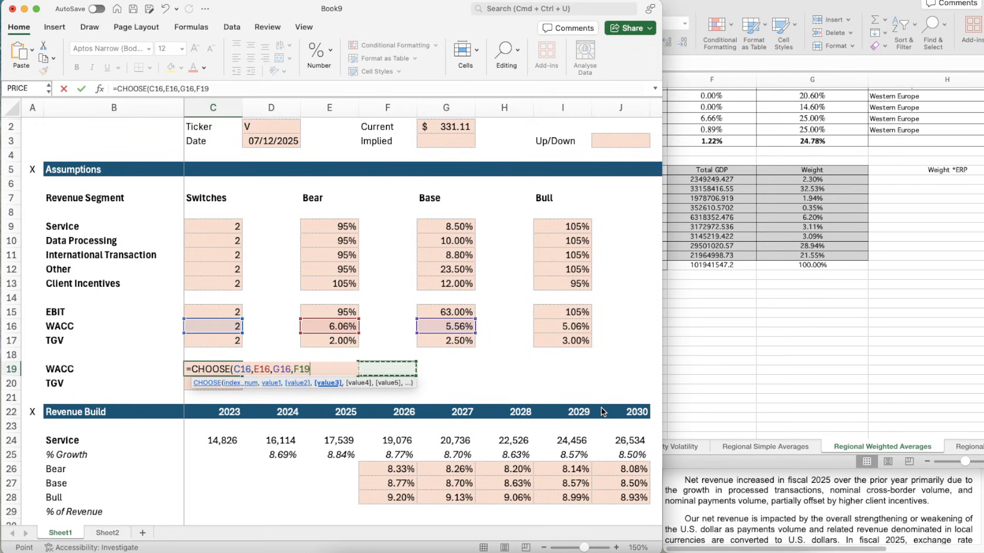
{"action": "key", "text": "Up"}
{"action": "key", "text": "Left"}
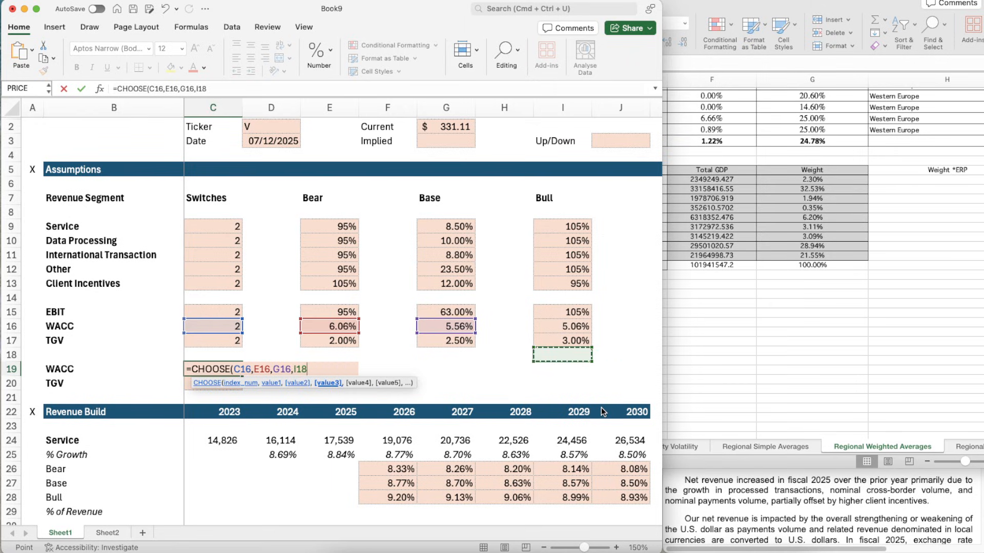
{"action": "key", "text": "Up"}
{"action": "key", "text": "Up"}
{"action": "type", "text": ")"}
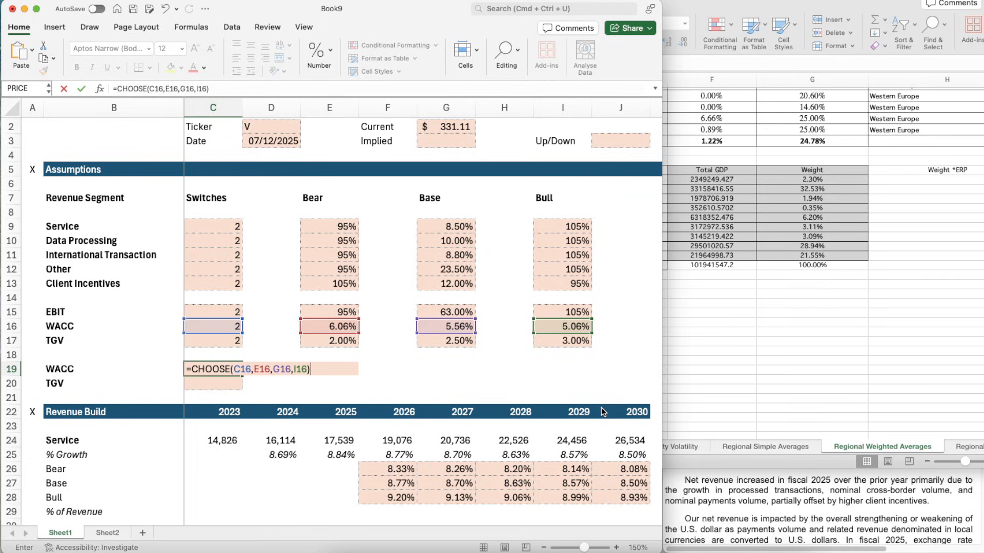
{"action": "key", "text": "ctrl+Return"}
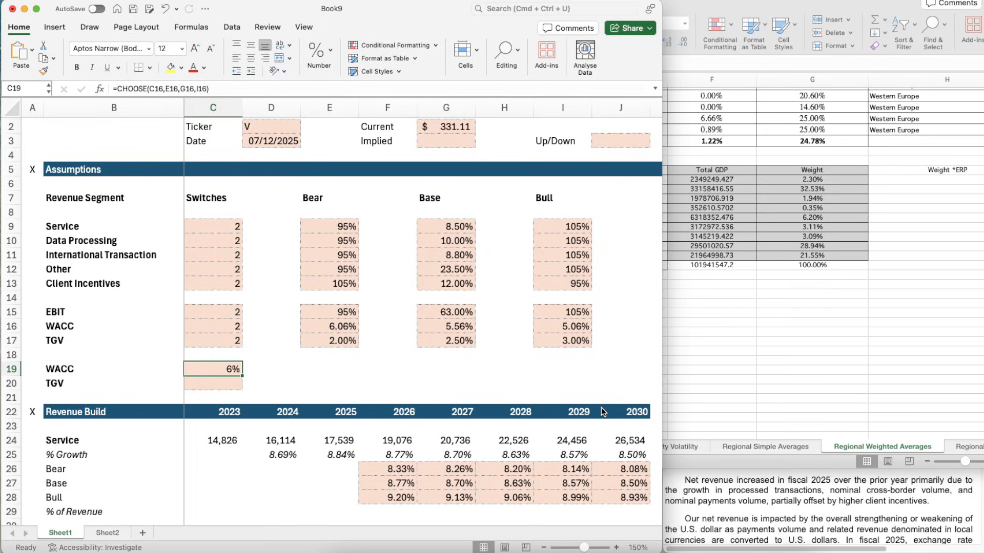
- Copy the two-decimal percentage format of the base WACC cell G16 onto the selected WACC cell C19
{"action": "key", "text": "Down"}
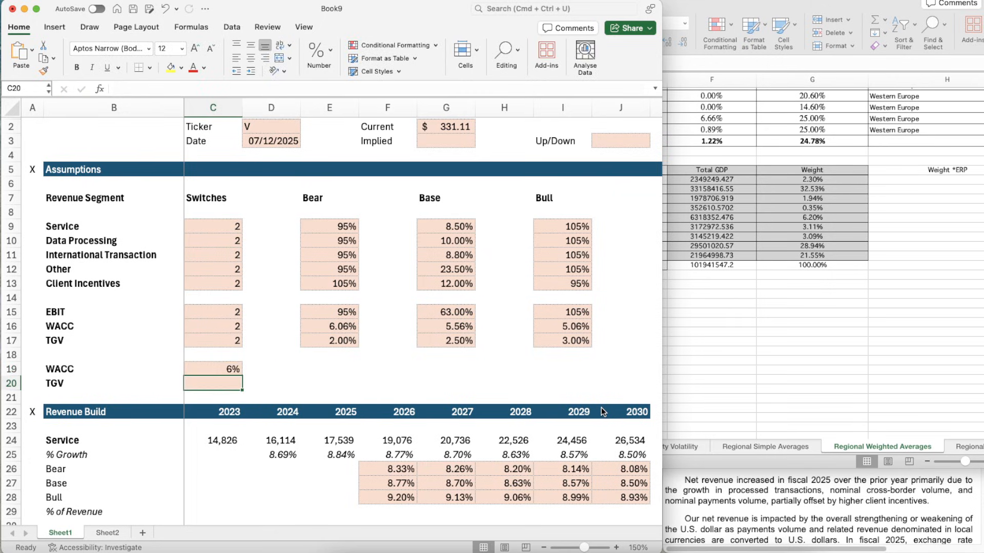
{"action": "left_click", "coordinate": [432, 329]}
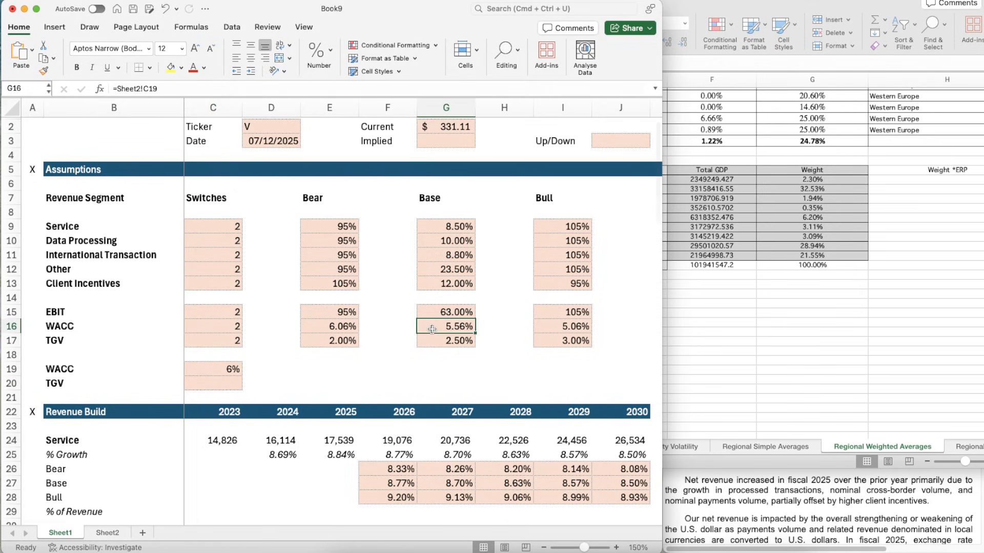
{"action": "key", "text": "super+shift+c"}
{"action": "left_click", "coordinate": [231, 370]}
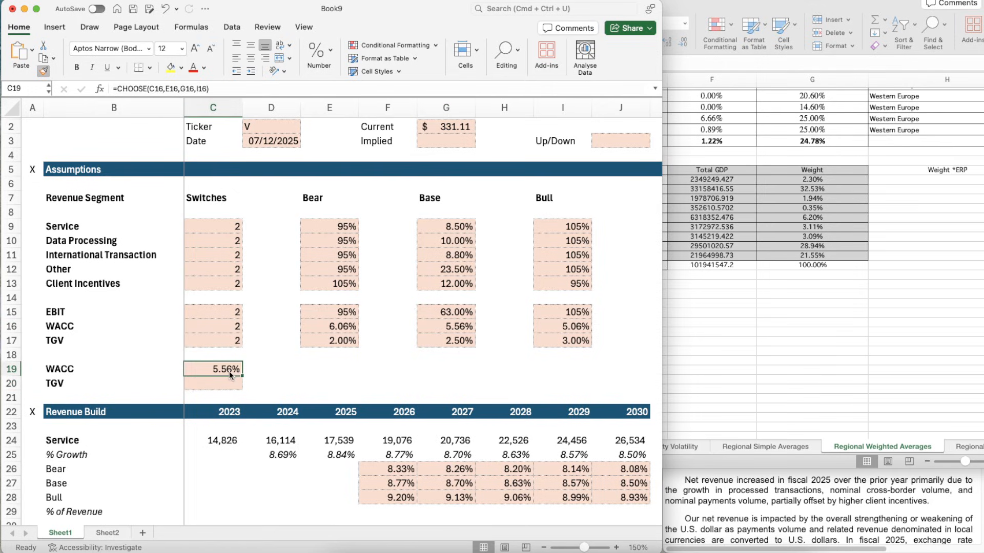
- Copy the scenario formula from C19 into C20 so the active TGV follows its own switch
{"action": "key", "text": "super+c"}
{"action": "key", "text": "Down"}
{"action": "key", "text": "super+v"}
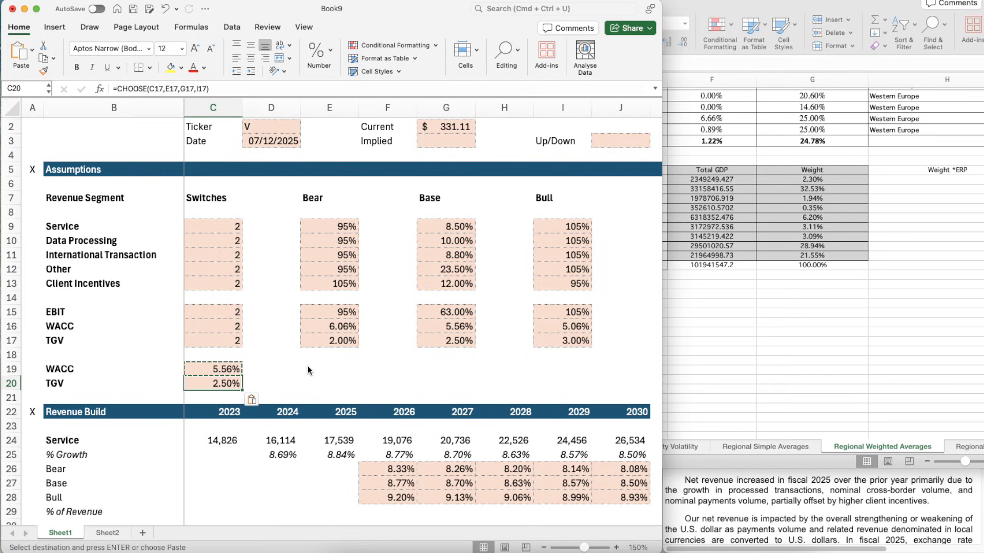
{"action": "scroll", "coordinate": [308, 368], "scroll_direction": "down", "scroll_amount": 4}
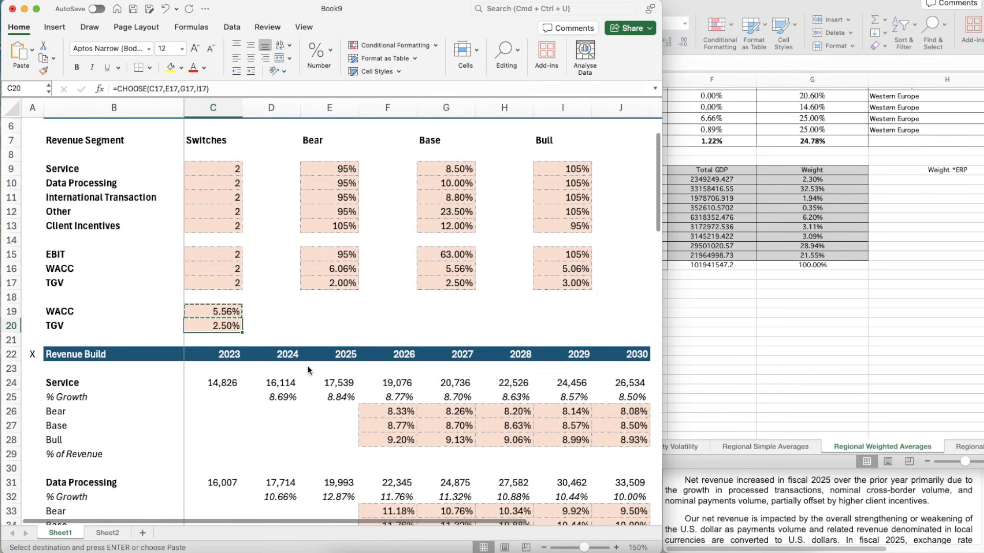
- Test the WACC switch in C16 with the bear case (1) and the bull case, and return it to 2
{"action": "left_click", "coordinate": [193, 281]}
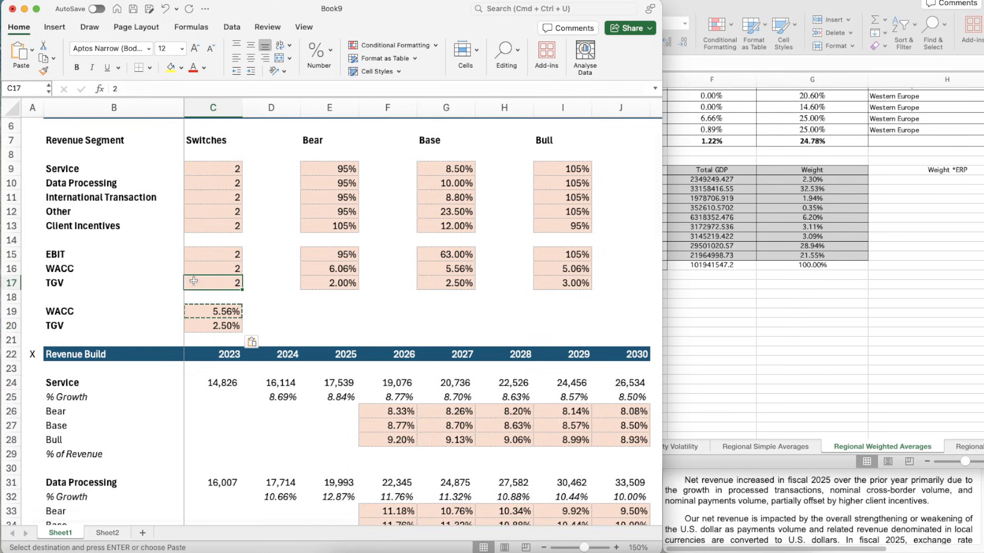
{"action": "left_click", "coordinate": [236, 269]}
{"action": "type", "text": "1"}
{"action": "key", "text": "Return"}
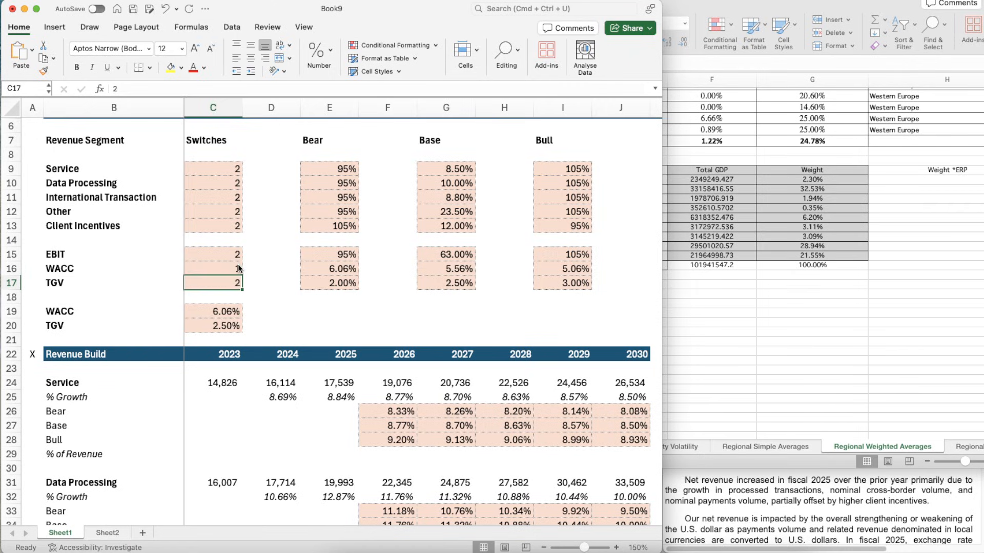
{"action": "left_click", "coordinate": [238, 269]}
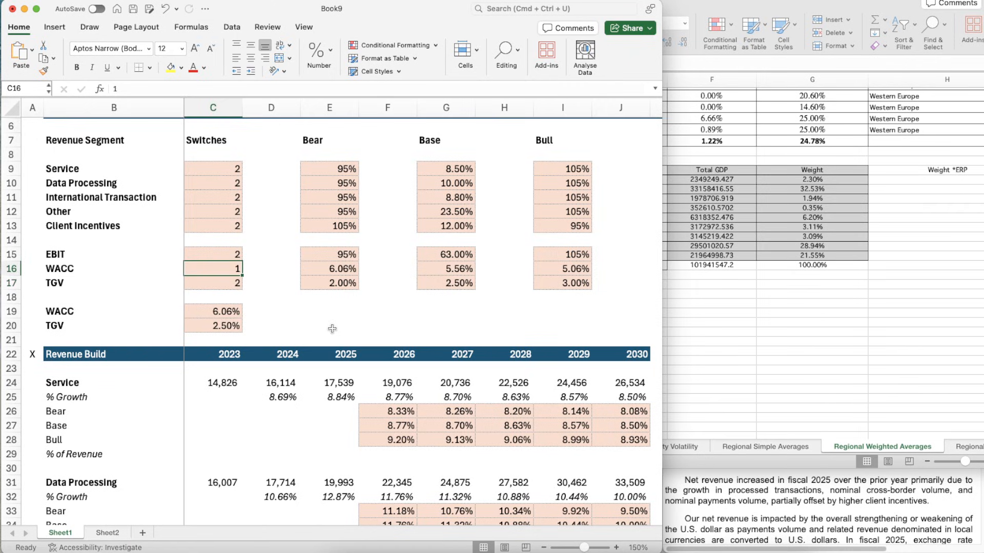
{"action": "type", "text": "2"}
{"action": "key", "text": "Return"}
{"action": "key", "text": "Up"}
{"action": "type", "text": "2"}
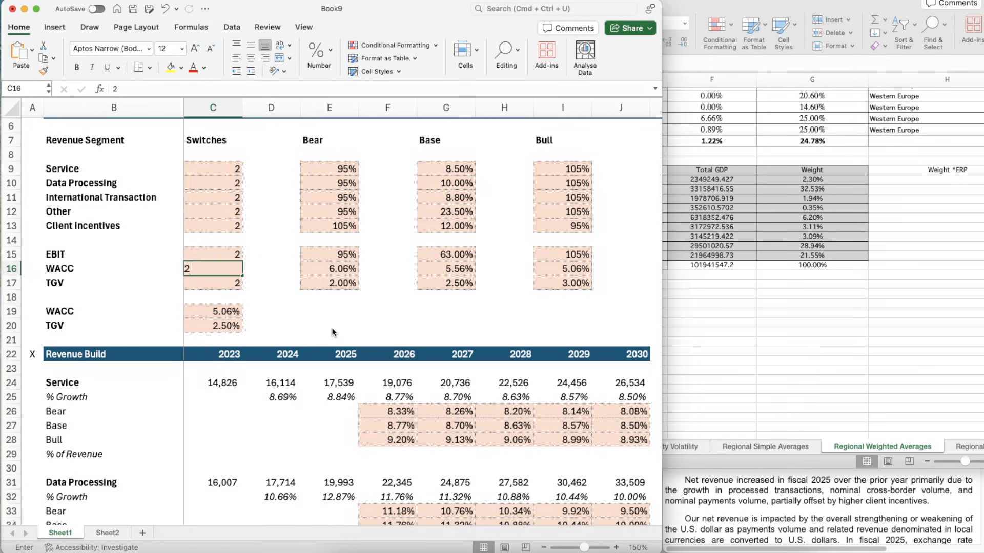
{"action": "key", "text": "Return"}
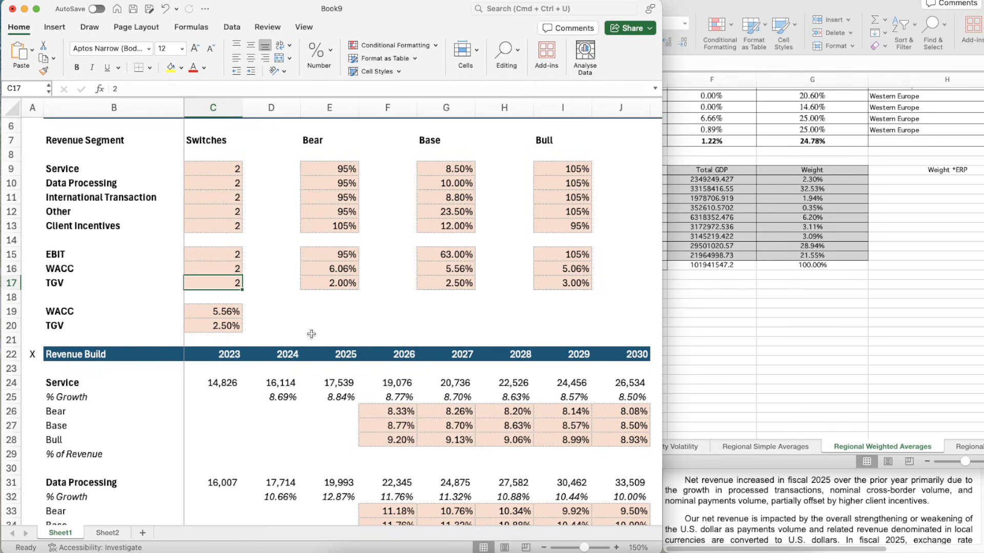
- Insert a blank row at row 85, between the Change in NWC section and the DCF header
{"action": "scroll", "coordinate": [343, 488], "scroll_direction": "down", "scroll_amount": 5}
{"action": "scroll", "coordinate": [342, 488], "scroll_direction": "down", "scroll_amount": 15}
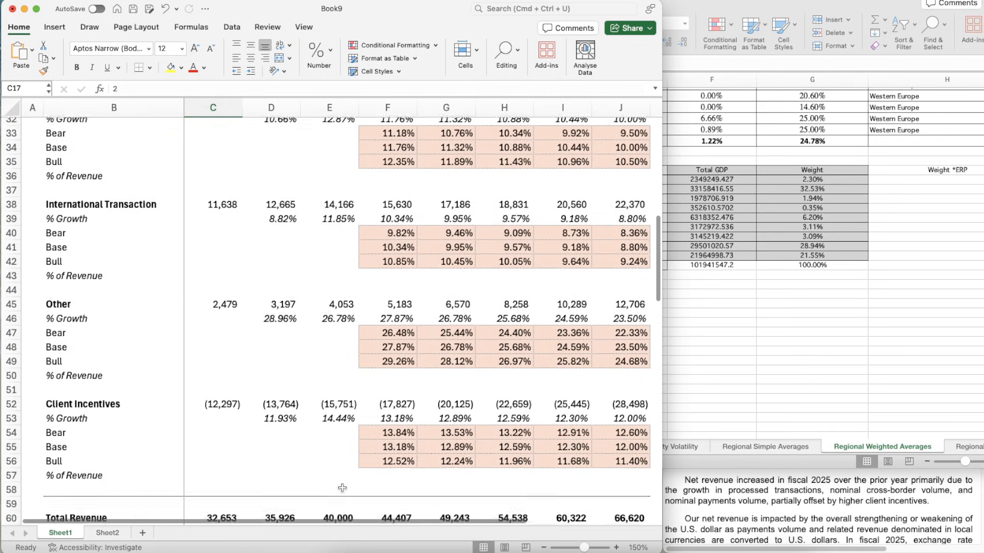
{"action": "scroll", "coordinate": [343, 488], "scroll_direction": "down", "scroll_amount": 10}
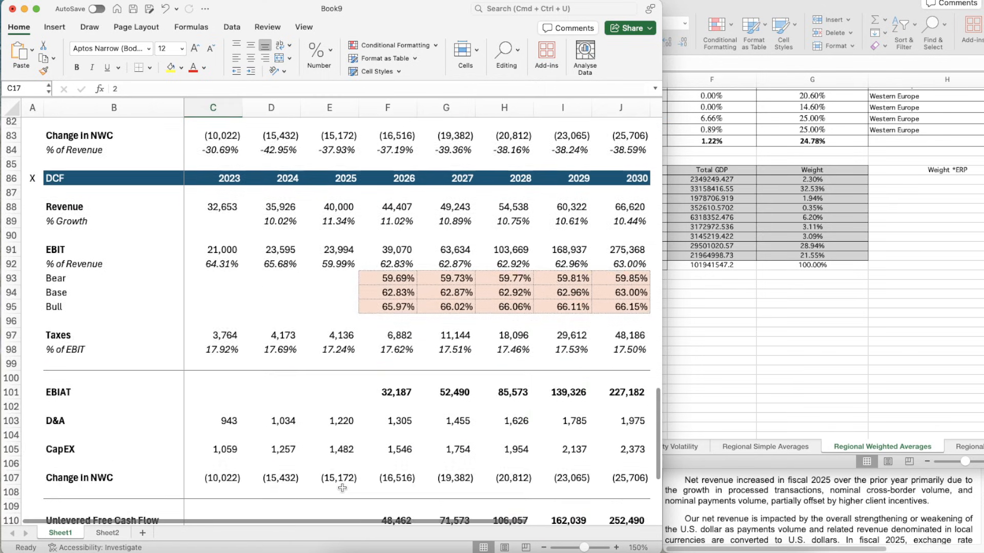
{"action": "scroll", "coordinate": [342, 488], "scroll_direction": "up", "scroll_amount": 8}
{"action": "scroll", "coordinate": [468, 236], "scroll_direction": "down", "scroll_amount": 1}
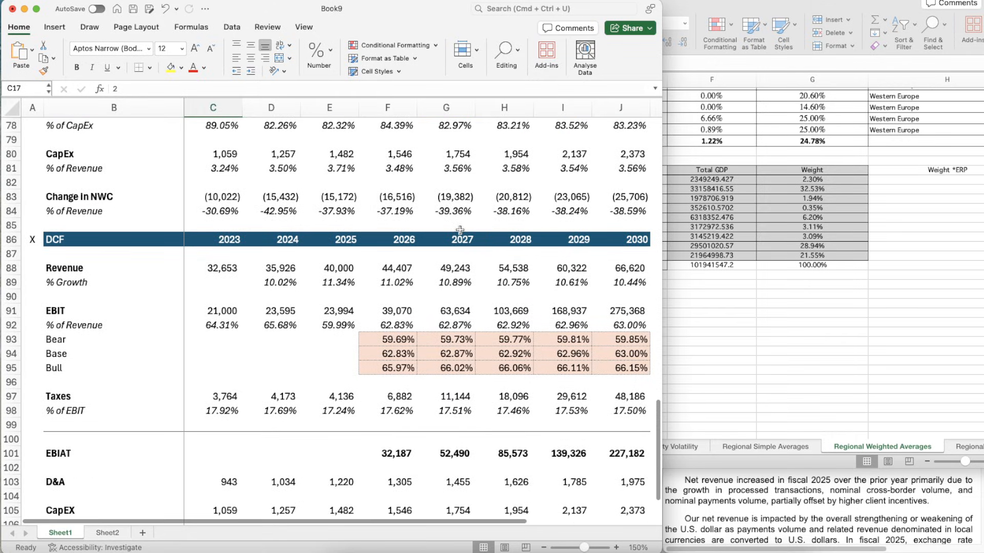
{"action": "left_click", "coordinate": [458, 223]}
{"action": "key", "text": "shift+space"}
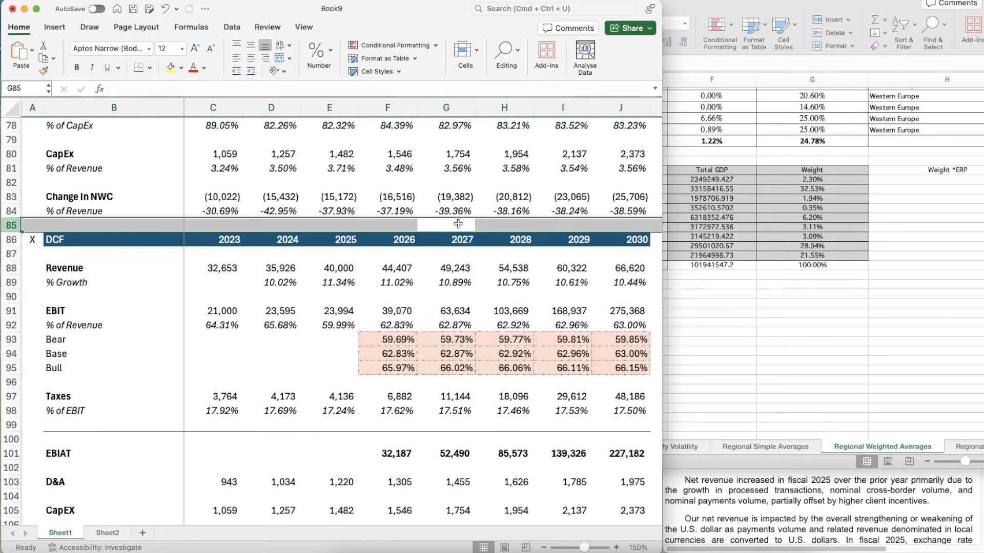
{"action": "key", "text": "ctrl+shift+plus"}
- Enter 1 as the first discount period in F86, directly above the 2026 column of the DCF header
{"action": "key", "text": "Down"}
{"action": "key", "text": "Left"}
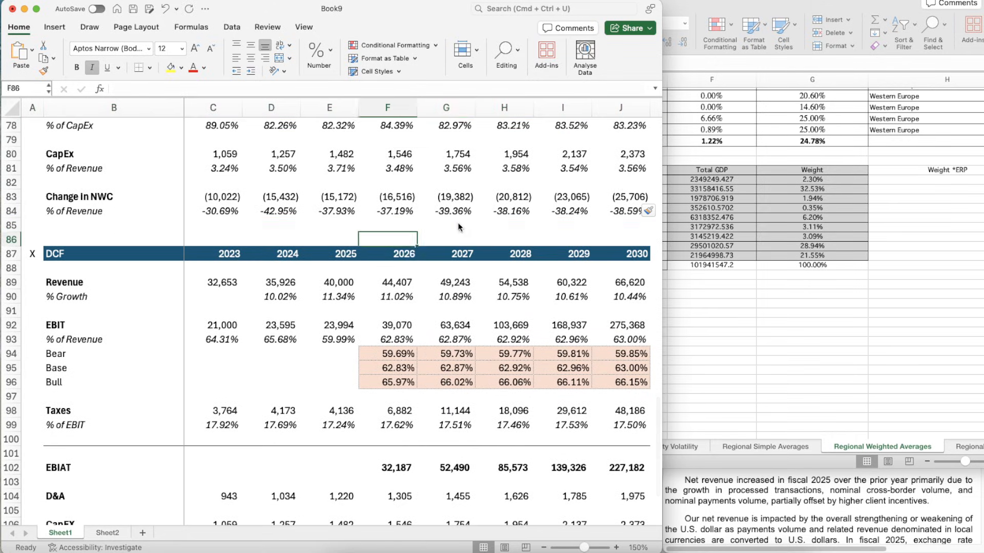
{"action": "type", "text": "1"}
{"action": "key", "text": "Tab"}
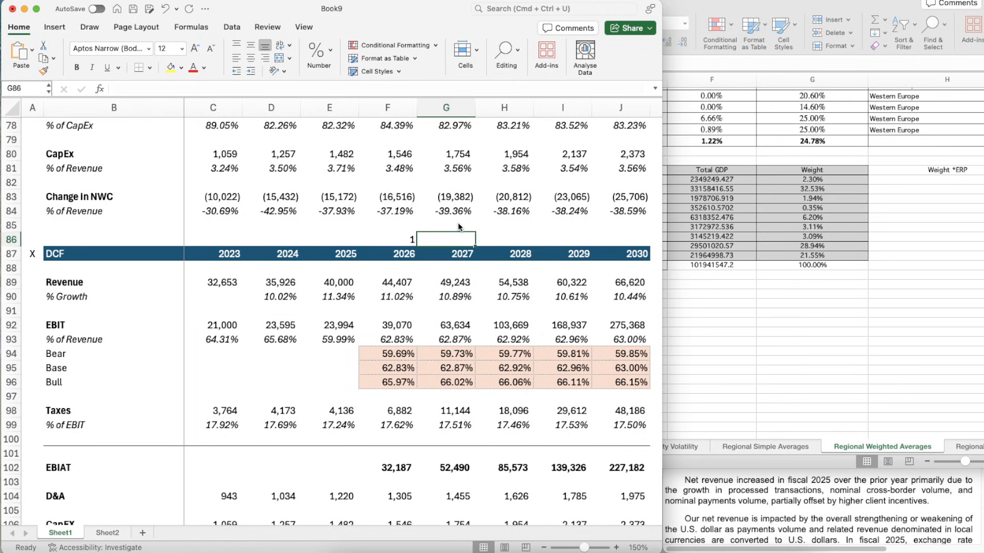
- Enter =F86+1 in G86 as the period number above 2027
{"action": "type", "text": "="}
{"action": "key", "text": "Left"}
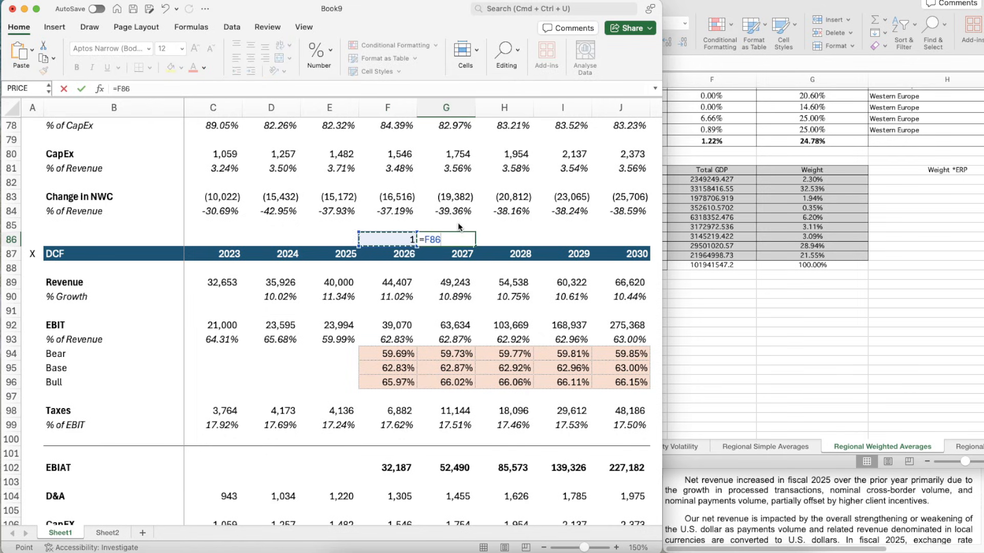
{"action": "type", "text": "+"}
{"action": "key", "text": "Left"}
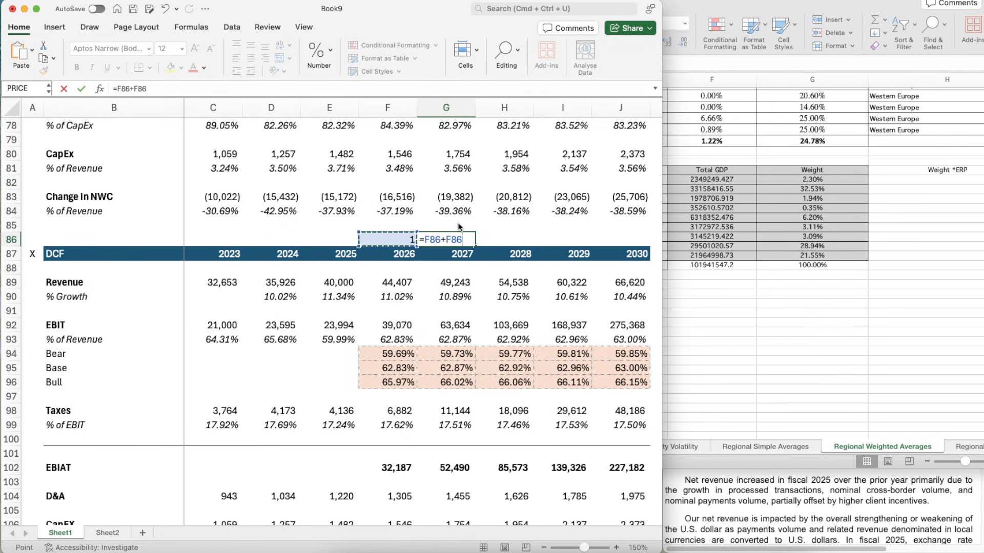
{"action": "key", "text": "Left"}
{"action": "key", "text": "Right"}
{"action": "key", "text": "BackSpace"}
{"action": "key", "text": "BackSpace"}
{"action": "key", "text": "BackSpace"}
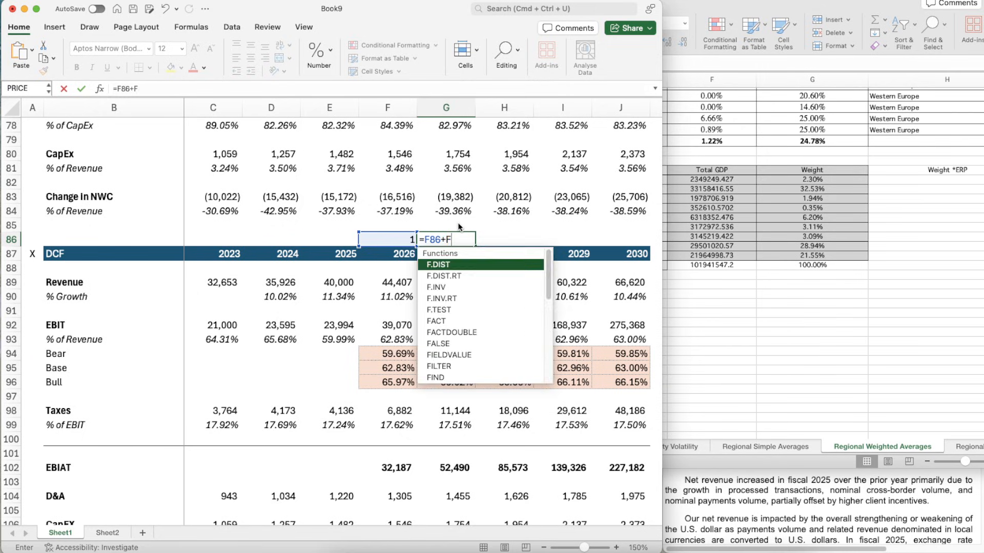
{"action": "key", "text": "Return"}
- Copy the period formula from G86 across to J86 so the numbering covers the years through 2030
{"action": "key", "text": "Up"}
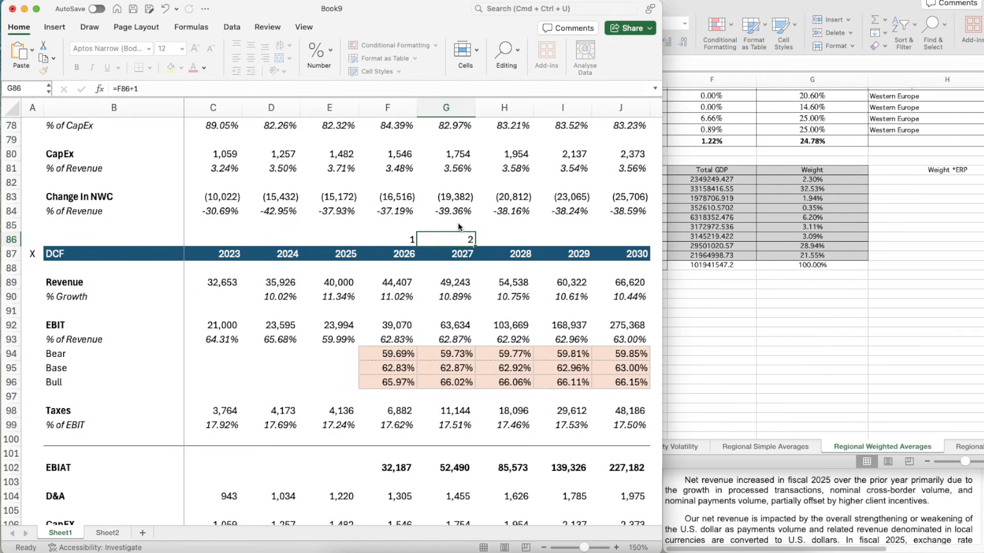
{"action": "key", "text": "super+c"}
{"action": "key", "text": "shift+Right"}
{"action": "key", "text": "shift+Right"}
{"action": "key", "text": "shift+Right"}
{"action": "key", "text": "super+v"}
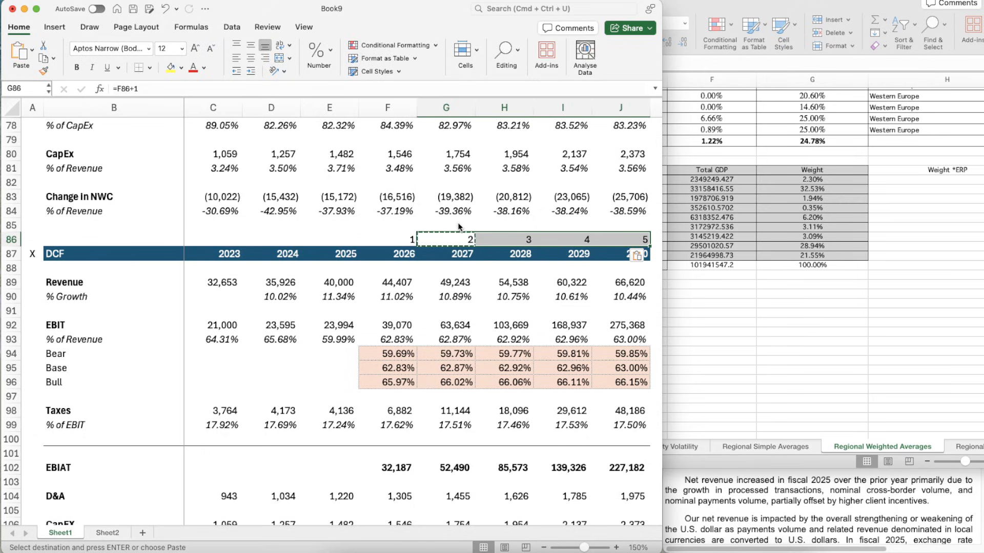
{"action": "key", "text": "Escape"}
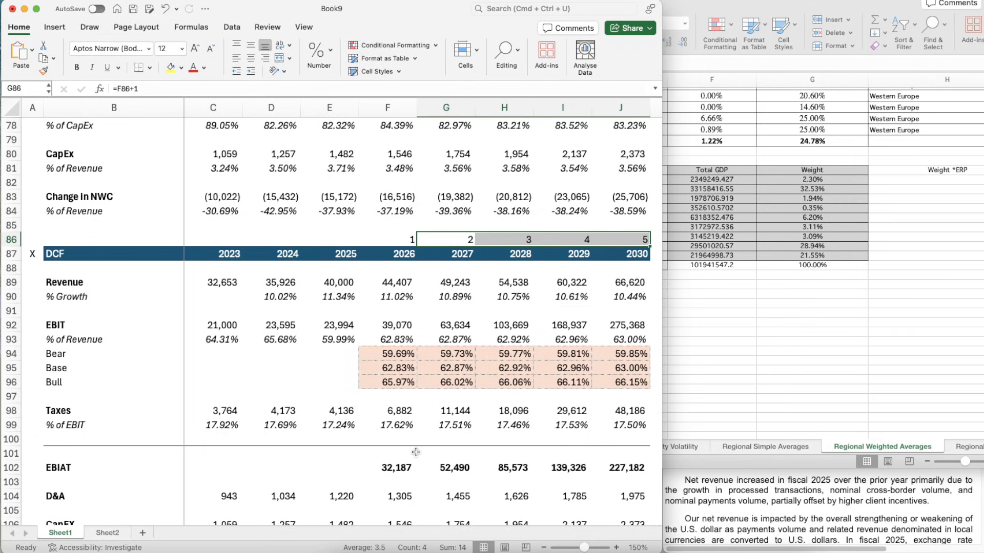
- Build the 2026 Present Value of UFCF formula in F112 as =F111/(1+C19)^F86, discounting by WACC and the period number
{"action": "scroll", "coordinate": [415, 444], "scroll_direction": "down", "scroll_amount": 5}
{"action": "left_click", "coordinate": [378, 374]}
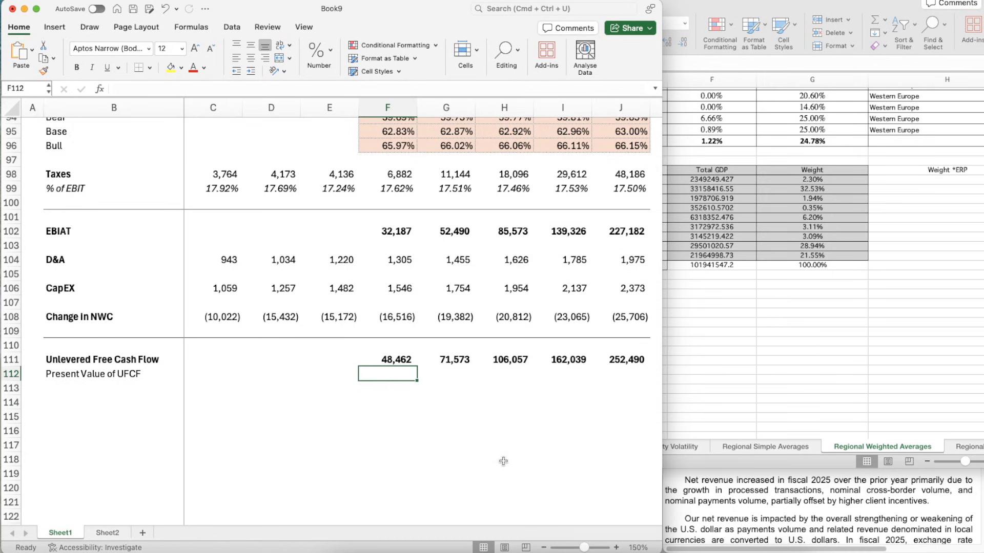
{"action": "key", "text": "Down"}
{"action": "key", "text": "Down"}
{"action": "key", "text": "Up"}
{"action": "key", "text": "Up"}
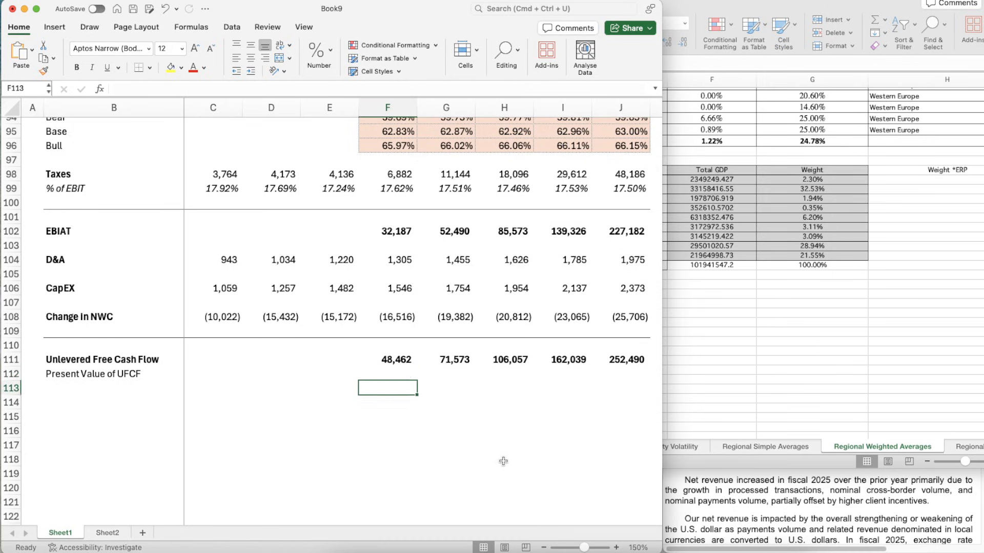
{"action": "type", "text": "="}
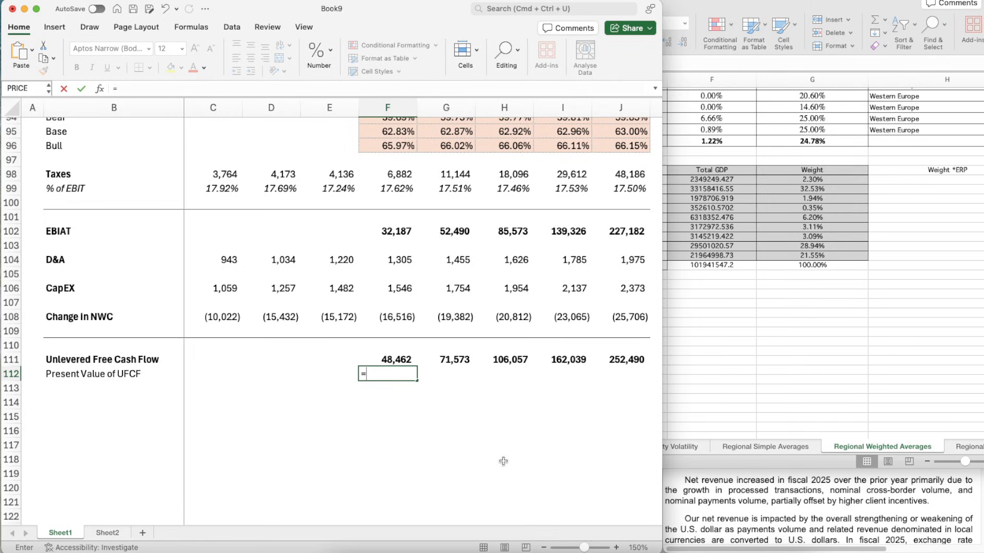
{"action": "key", "text": "Up"}
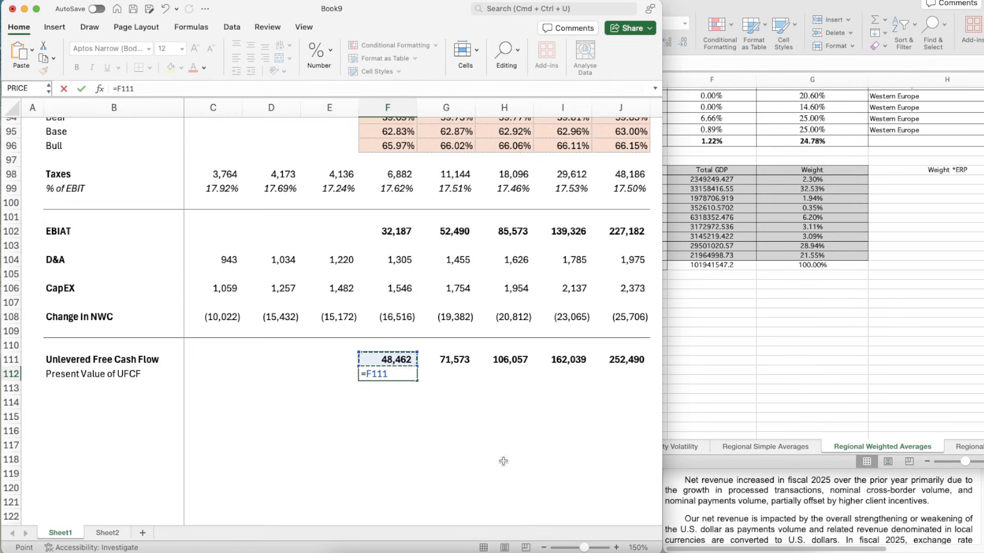
{"action": "type", "text": "/(1+"}
{"action": "scroll", "coordinate": [332, 334], "scroll_direction": "up", "scroll_amount": 20}
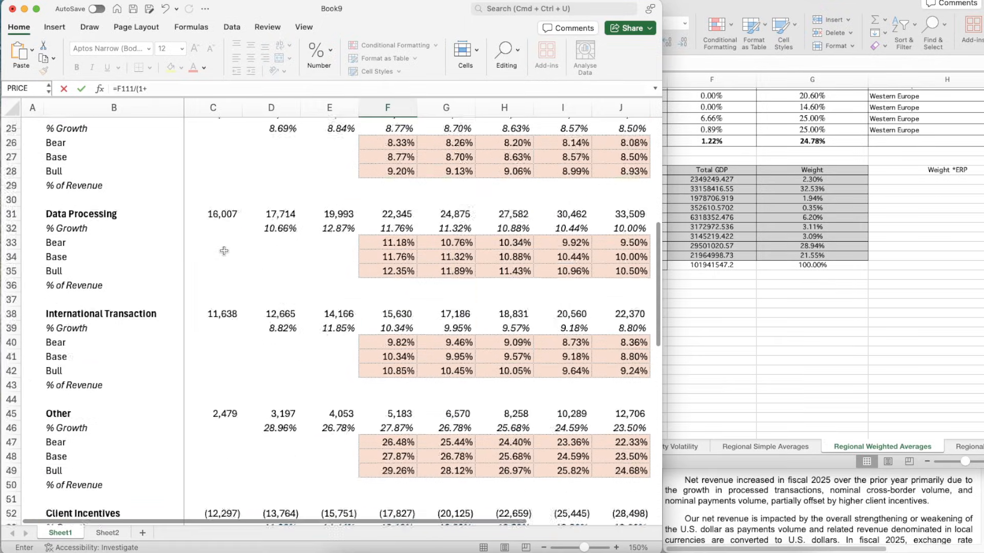
{"action": "type", "text": "(1+"}
{"action": "scroll", "coordinate": [224, 251], "scroll_direction": "up", "scroll_amount": 8}
{"action": "left_click", "coordinate": [213, 380]}
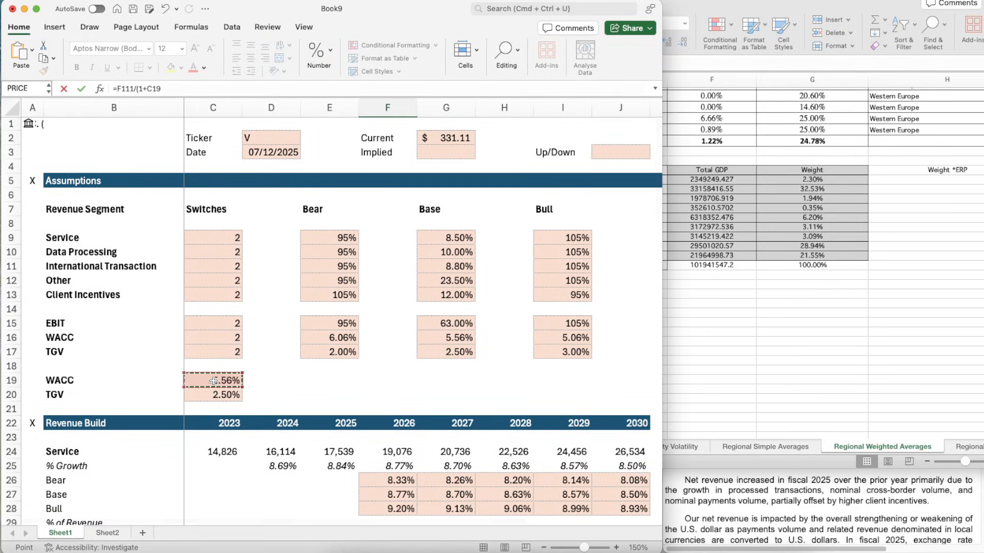
{"action": "type", "text": ")^"}
{"action": "scroll", "coordinate": [422, 405], "scroll_direction": "down", "scroll_amount": 16}
{"action": "scroll", "coordinate": [423, 405], "scroll_direction": "down", "scroll_amount": 11}
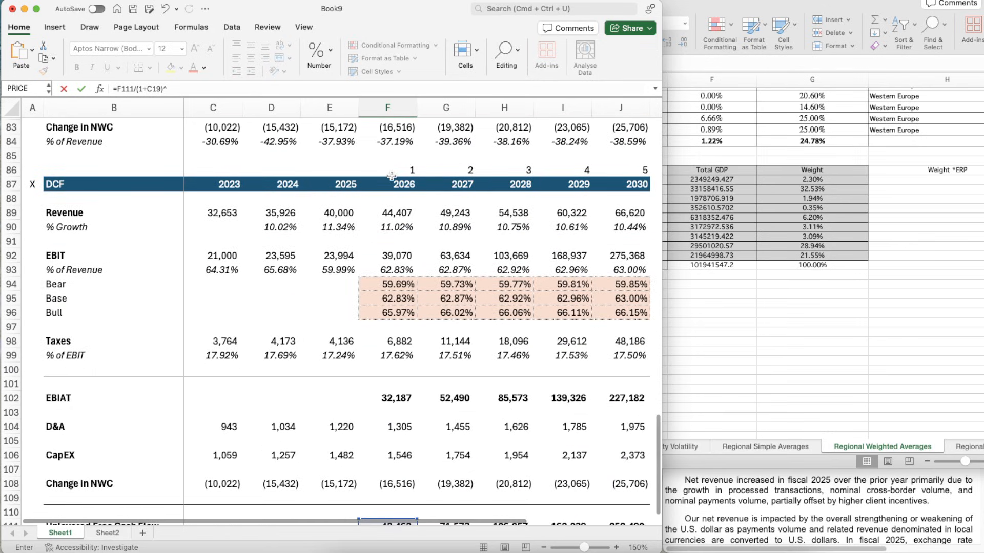
{"action": "left_click", "coordinate": [393, 167]}
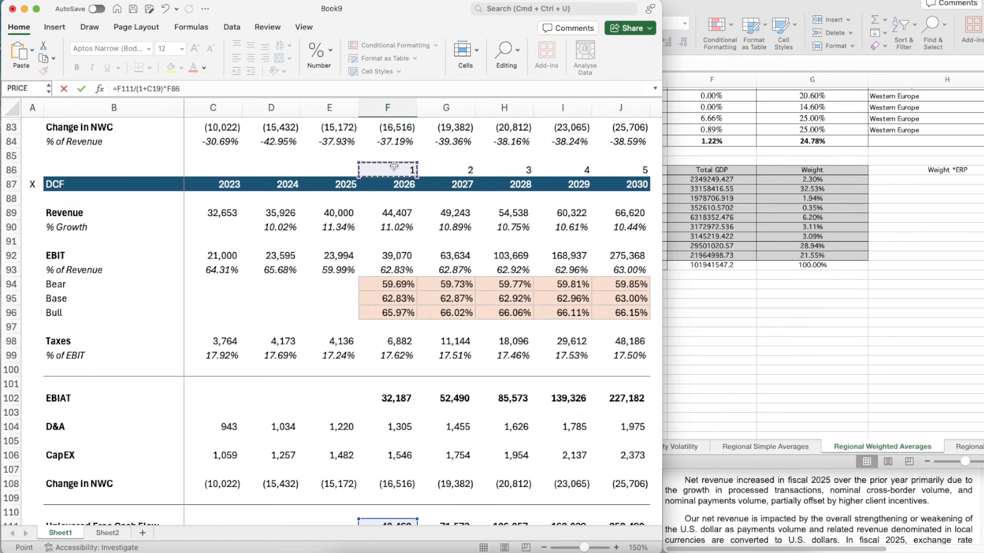
- Make the WACC reference in the F112 formula absolute as $C$19 and commit the formula
{"action": "left_click", "coordinate": [147, 89]}
{"action": "type", "text": "$C"}
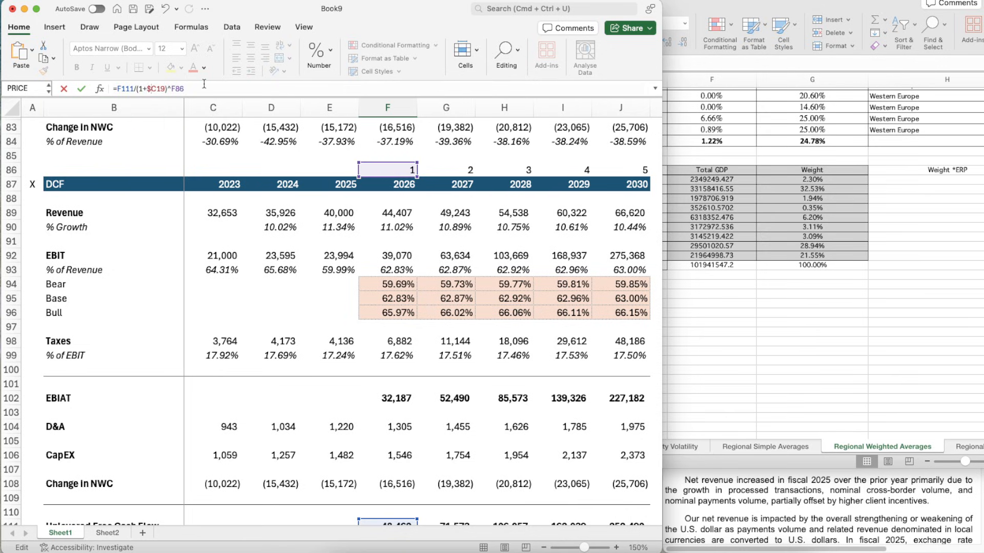
{"action": "type", "text": "$"}
{"action": "key", "text": "Return"}
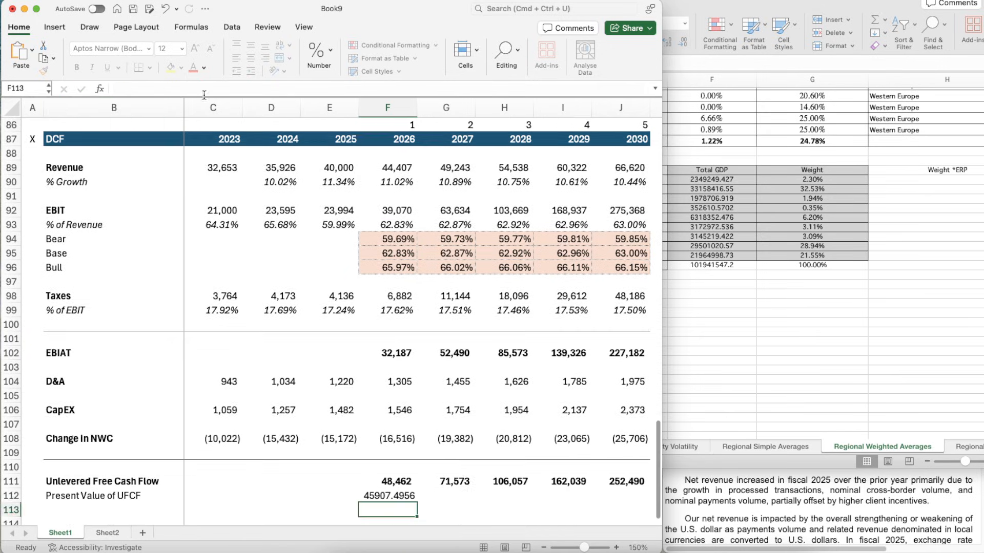
- Apply the number format of F111 to the present value in F112, keeping the value non-bold
{"action": "scroll", "coordinate": [236, 298], "scroll_direction": "down", "scroll_amount": 3}
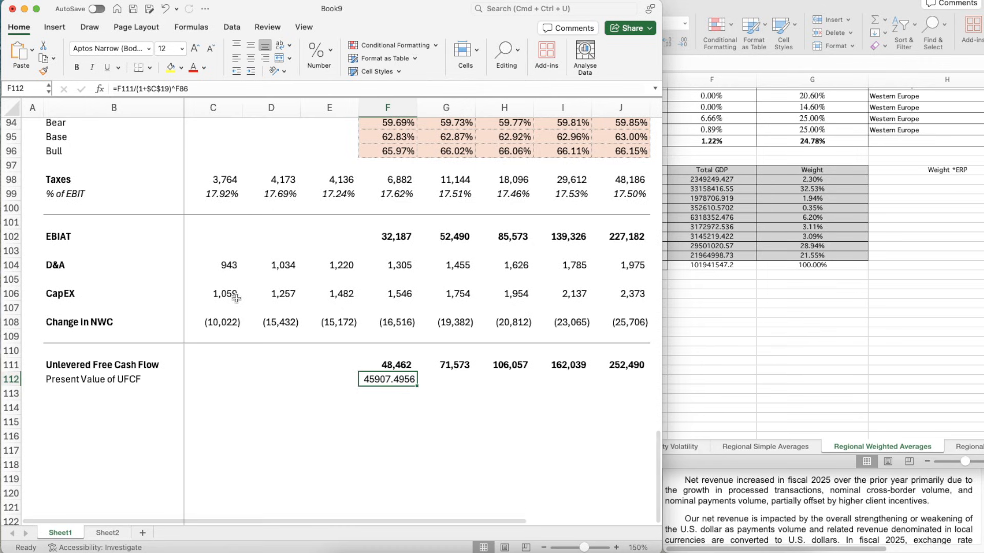
{"action": "key", "text": "Up"}
{"action": "key", "text": "super+shift+c"}
{"action": "key", "text": "Down"}
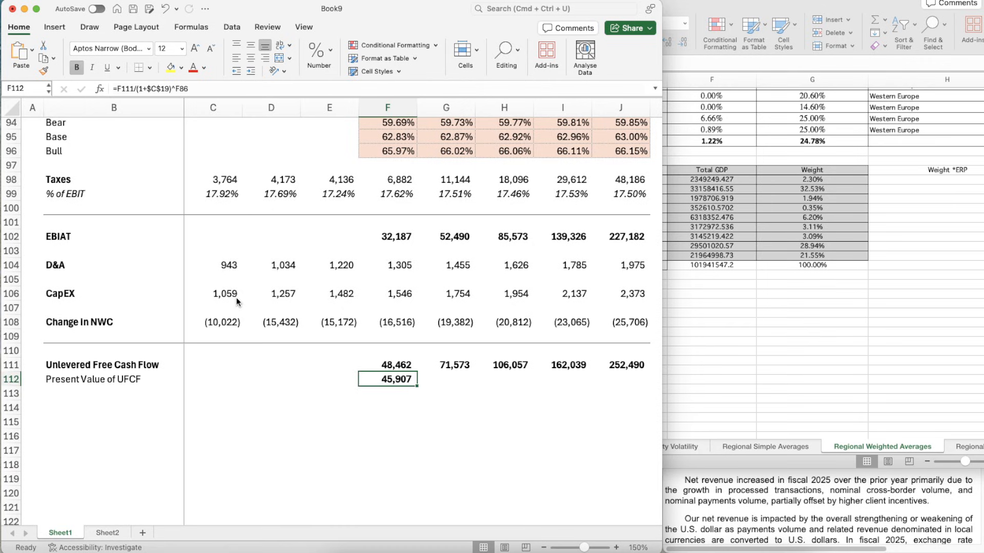
{"action": "key", "text": "super+z"}
- Copy the present value formula from F112 across to J112 for the years through 2030 and check the copied formulas
{"action": "key", "text": "super+c"}
{"action": "key", "text": "shift+Right"}
{"action": "key", "text": "shift+Right"}
{"action": "key", "text": "shift+Right"}
{"action": "key", "text": "shift+Right"}
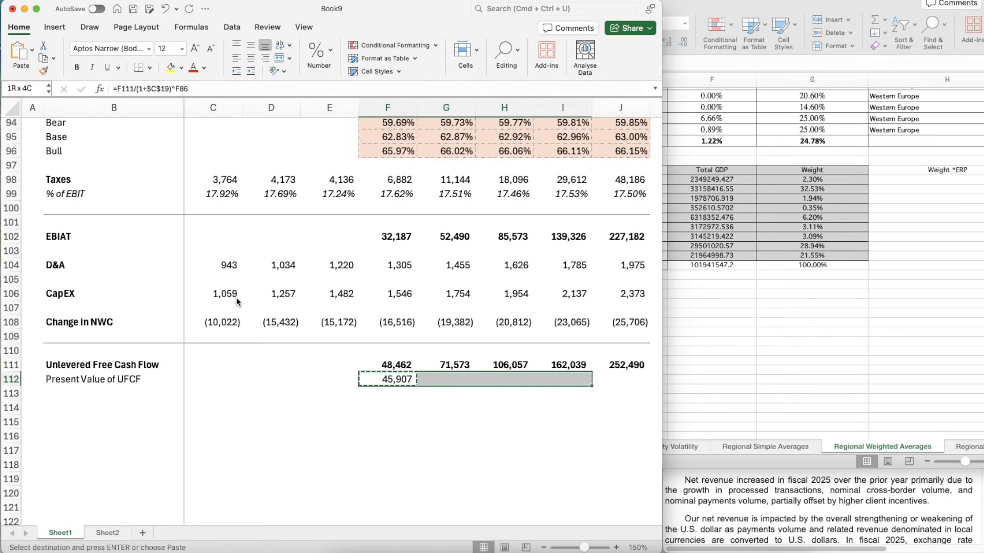
{"action": "key", "text": "super+v"}
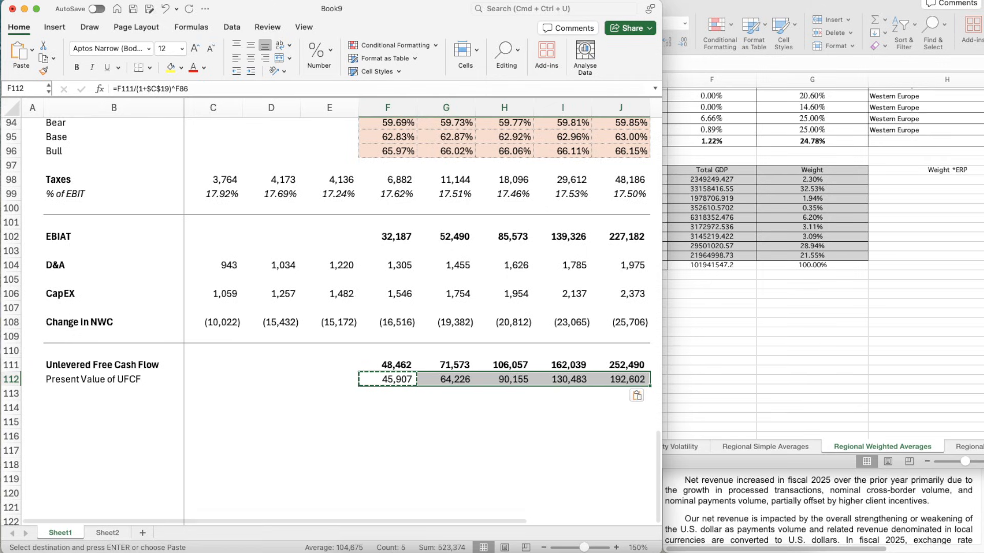
{"action": "scroll", "coordinate": [330, 440], "scroll_direction": "down", "scroll_amount": 3}
{"action": "key", "text": "Escape"}
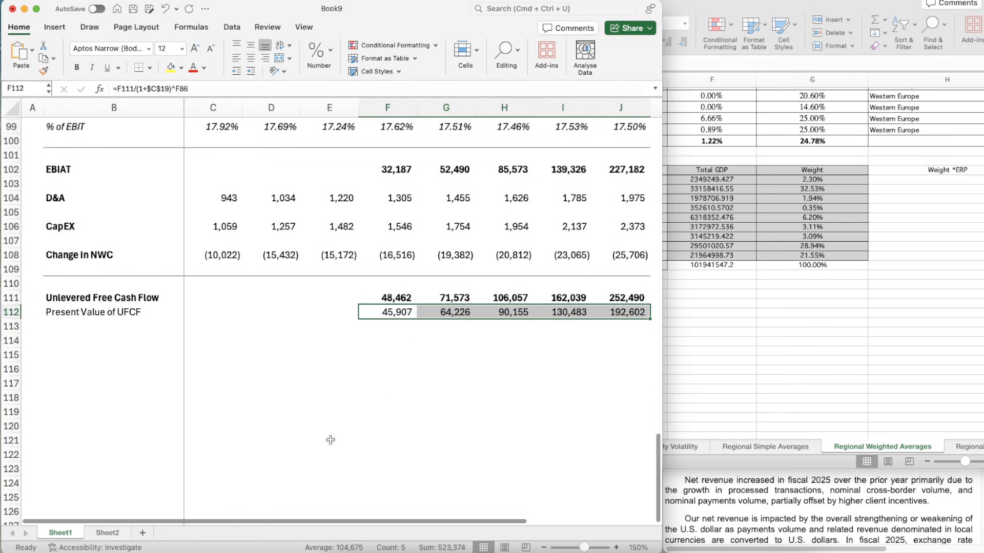
{"action": "key", "text": "Right"}
{"action": "key", "text": "Right"}
{"action": "key", "text": "Right"}
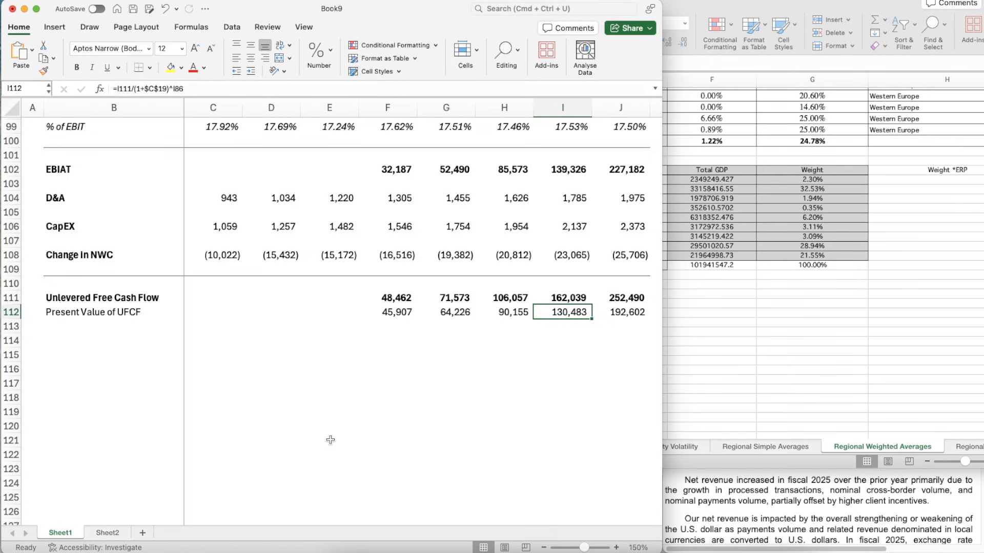
{"action": "key", "text": "Right"}
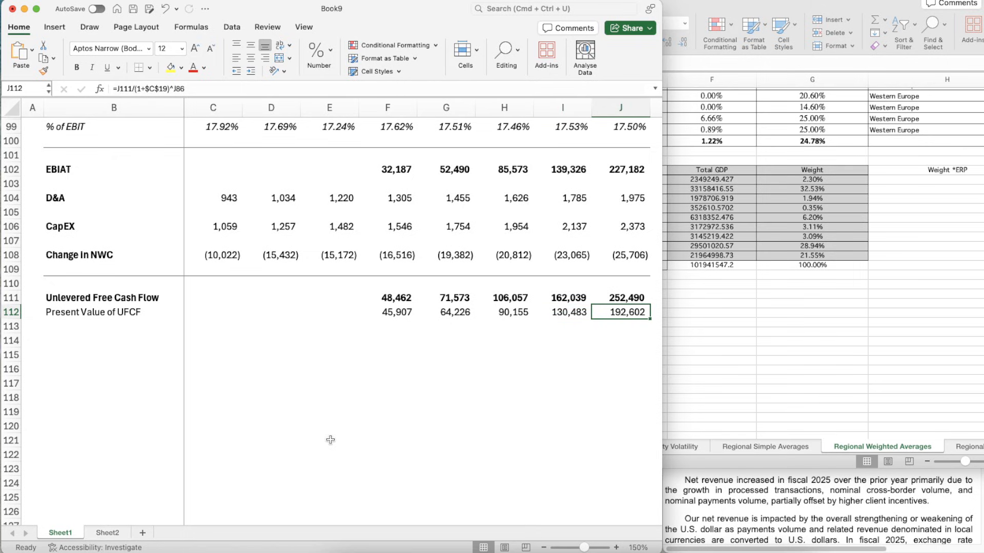
- Enter the label Terminal Value in B114, two rows below Present Value of UFCF, and make it bold
{"action": "left_click", "coordinate": [362, 336]}
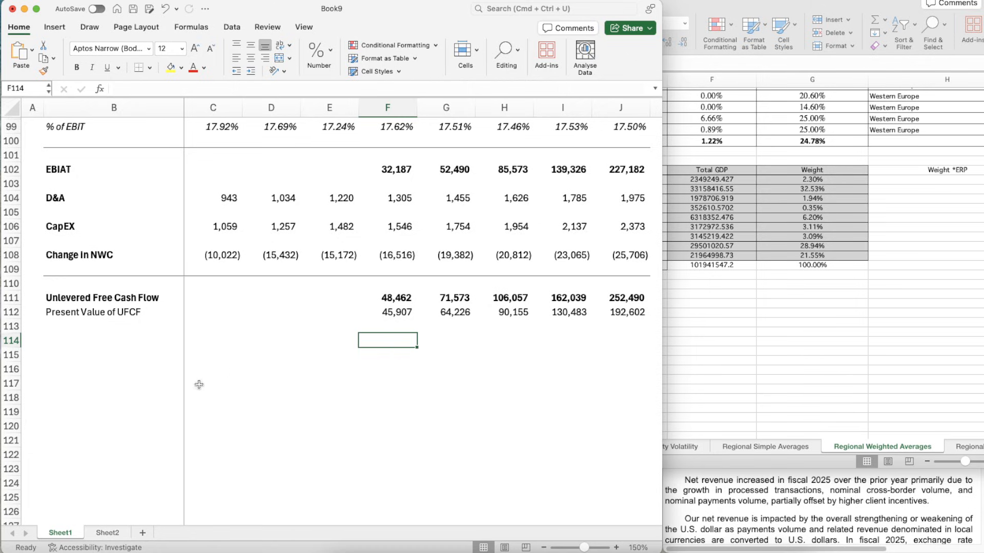
{"action": "scroll", "coordinate": [187, 388], "scroll_direction": "down", "scroll_amount": 1}
{"action": "left_click", "coordinate": [99, 333]}
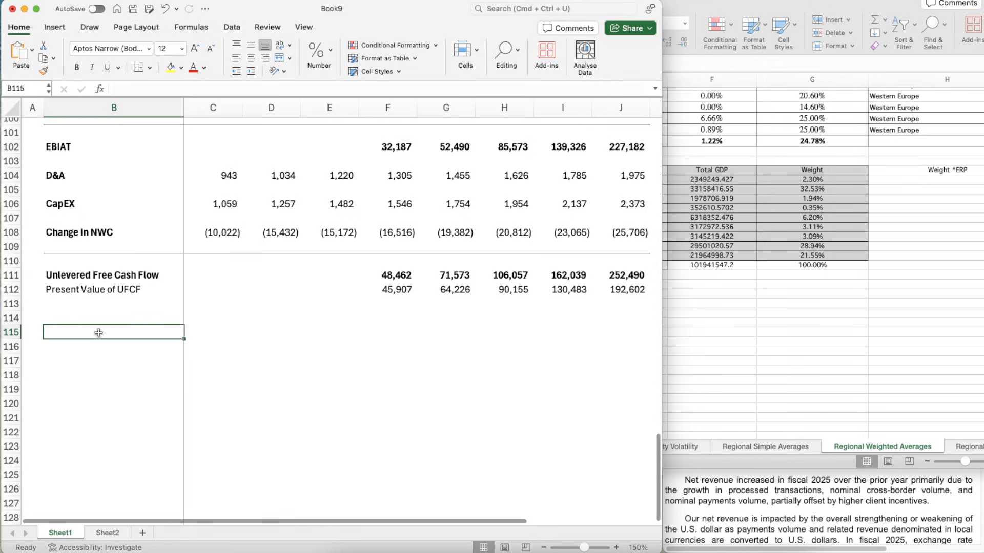
{"action": "key", "text": "Up"}
{"action": "type", "text": "Terminav"}
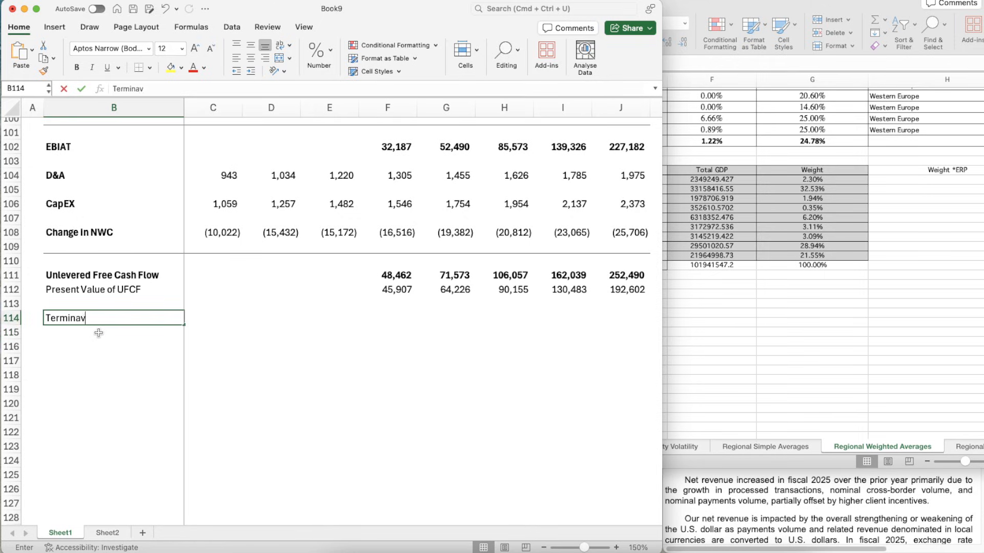
{"action": "type", "text": "alau"}
{"action": "type", "text": "lue"}
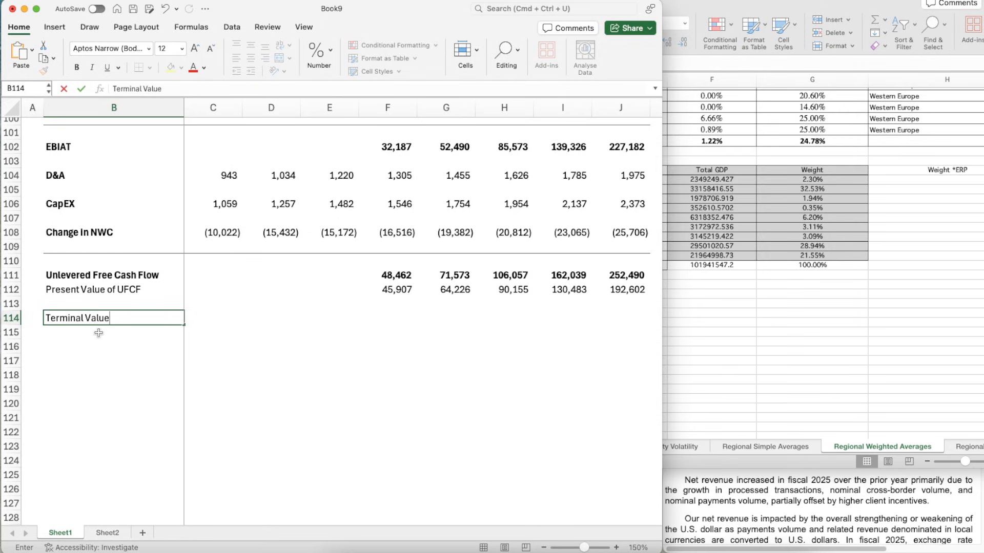
{"action": "key", "text": "ctrl+Return"}
{"action": "key", "text": "super+b"}
- Begin the terminal value formula in J114 with the numerator =J111*(1+C20), growing the 2030 cash flow by TGV
{"action": "key", "text": "Right"}
{"action": "key", "text": "Right"}
{"action": "key", "text": "Right"}
{"action": "key", "text": "Right"}
{"action": "key", "text": "Right"}
{"action": "key", "text": "Right"}
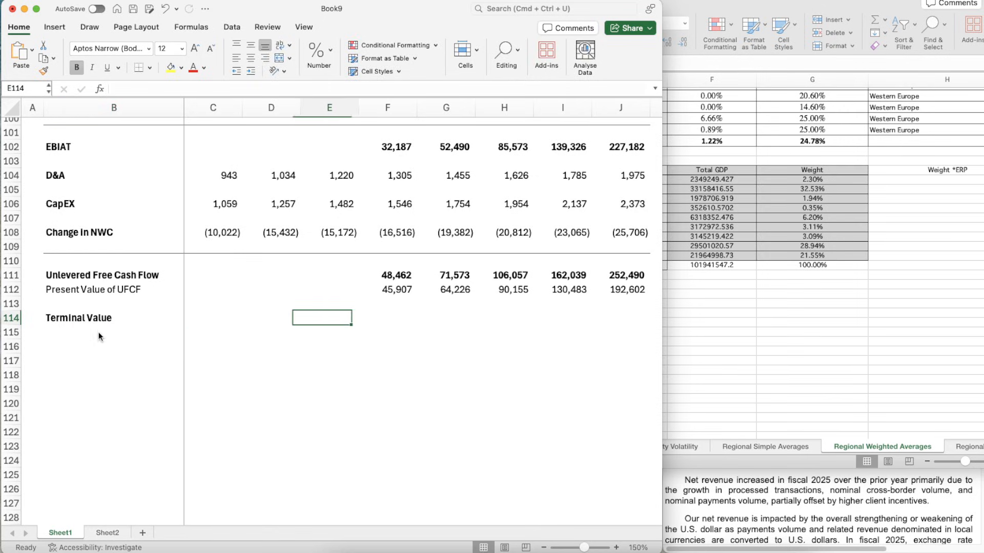
{"action": "key", "text": "Right"}
{"action": "key", "text": "Right"}
{"action": "type", "text": "="}
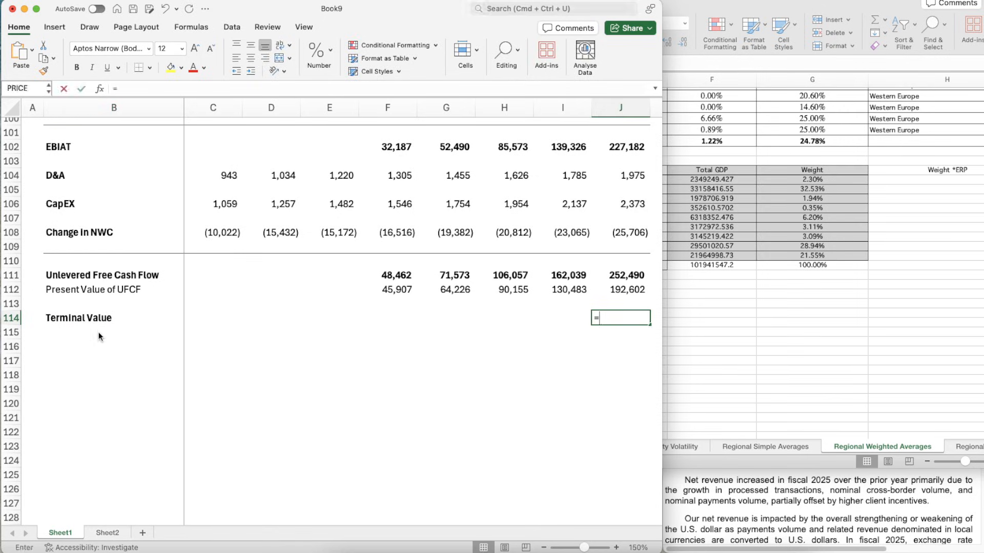
{"action": "key", "text": "Up"}
{"action": "key", "text": "Up"}
{"action": "key", "text": "Up"}
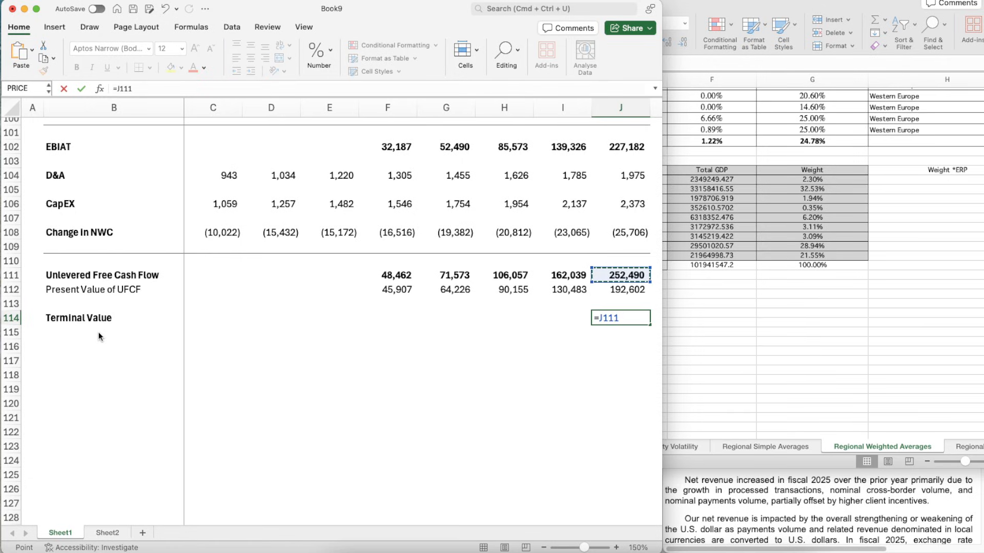
{"action": "type", "text": "*(1+"}
{"action": "scroll", "coordinate": [301, 241], "scroll_direction": "up", "scroll_amount": 20}
{"action": "scroll", "coordinate": [301, 242], "scroll_direction": "up", "scroll_amount": 10}
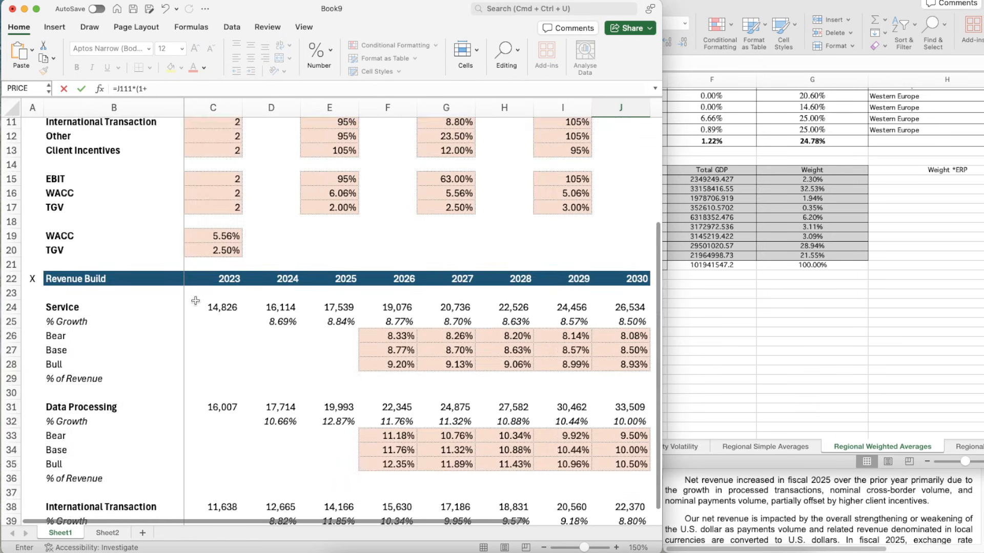
{"action": "left_click", "coordinate": [204, 253]}
{"action": "type", "text": ")"}
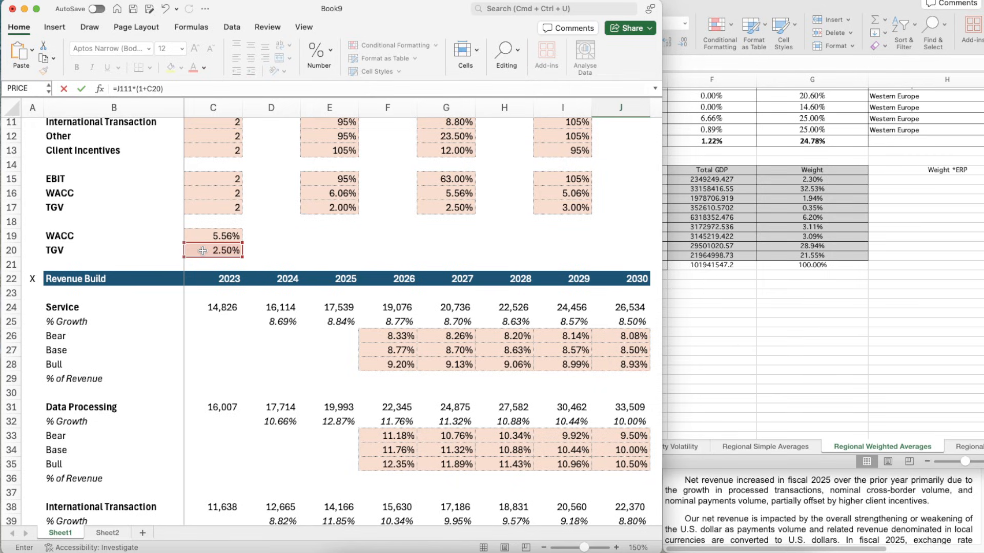
{"action": "type", "text": "/("}
- Complete the J114 formula by dividing by WACC minus TGV, giving =J111*(1+C20)/(C19-C20)
{"action": "left_click", "coordinate": [199, 237]}
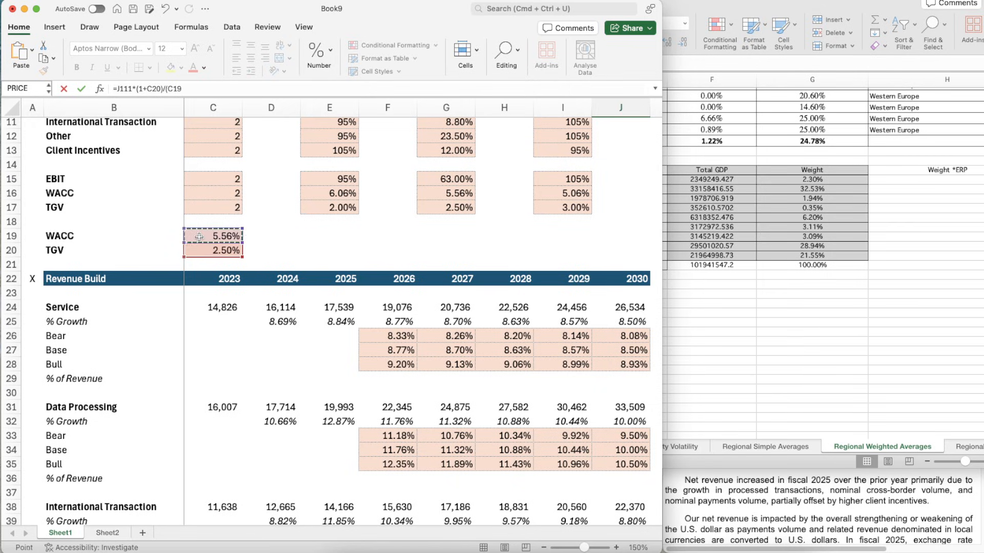
{"action": "type", "text": "-"}
{"action": "left_click", "coordinate": [202, 251]}
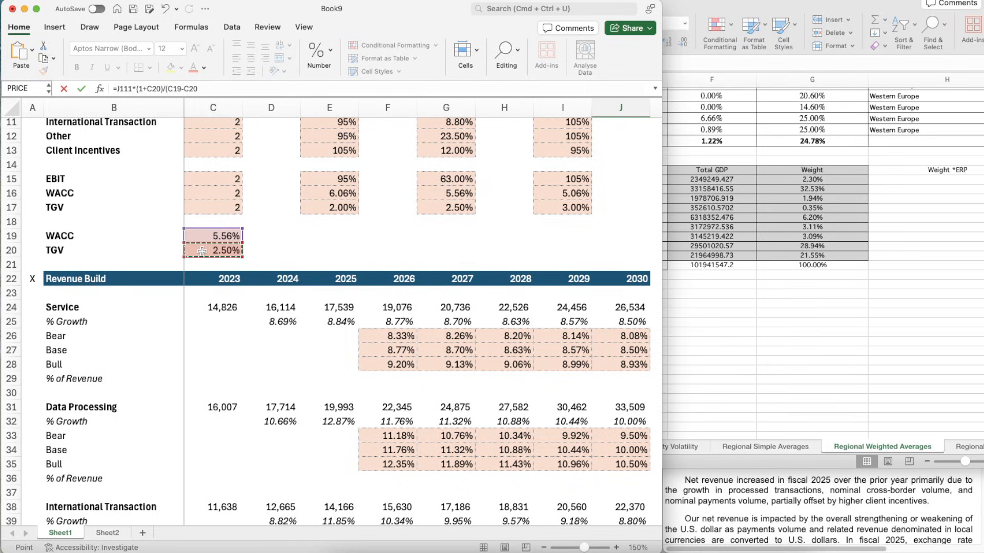
{"action": "type", "text": ")"}
{"action": "key", "text": "Return"}
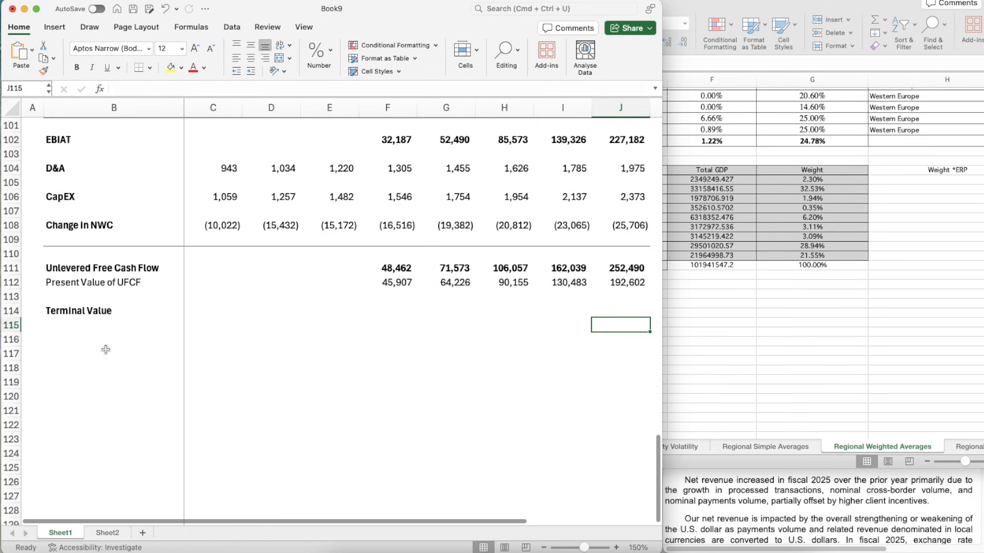
- Enter the label PV of TV in B115, directly below Terminal Value
{"action": "left_click", "coordinate": [86, 332]}
{"action": "key", "text": "Up"}
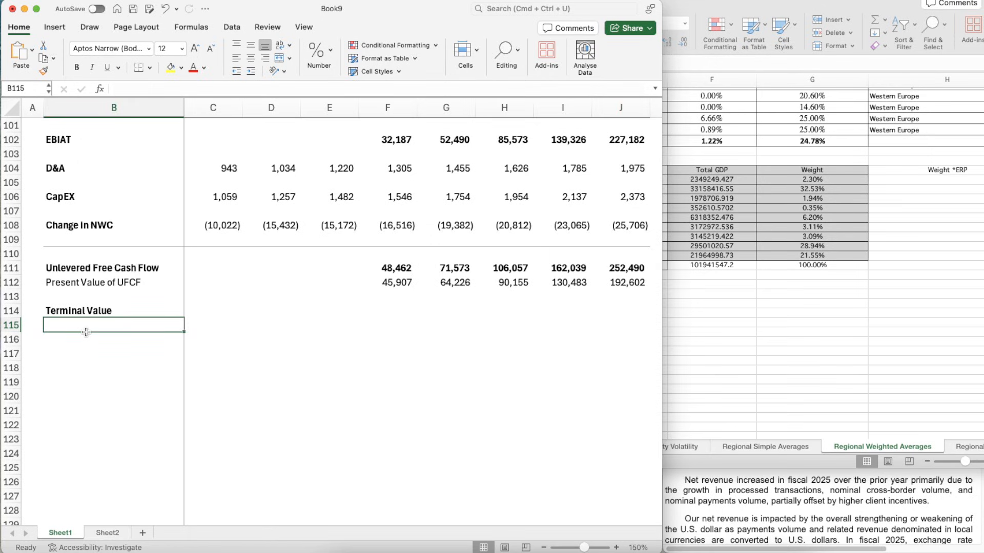
{"action": "type", "text": "PV of T"}
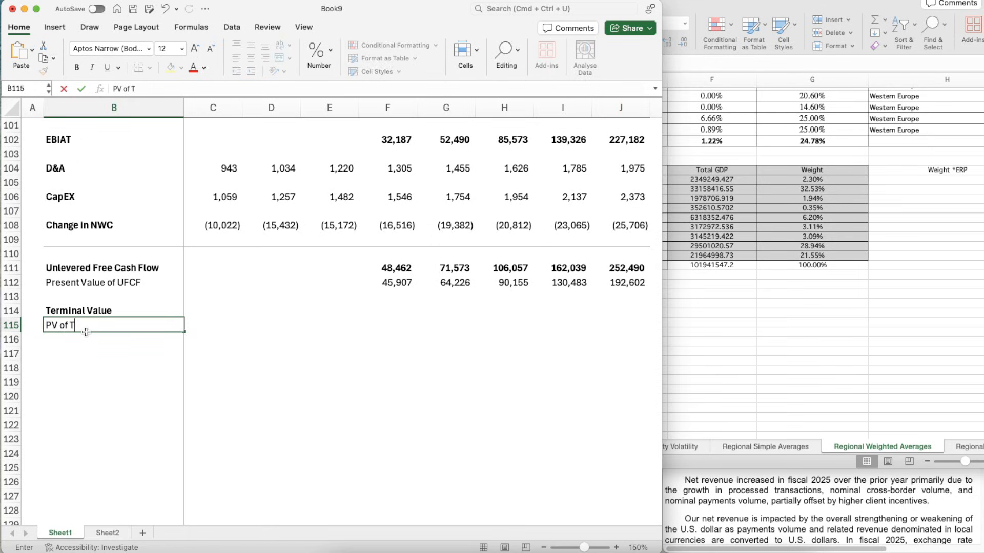
{"action": "key", "text": "Return"}
- Copy the bold, thousands-separated formatting from the 2030 Unlevered Free Cash Flow in J111 to the terminal value in J114
{"action": "key", "text": "Up"}
{"action": "key", "text": "Up"}
{"action": "key", "text": "Right"}
{"action": "key", "text": "Right"}
{"action": "key", "text": "Right"}
{"action": "key", "text": "Right"}
{"action": "key", "text": "Right"}
{"action": "key", "text": "Right"}
{"action": "key", "text": "Right"}
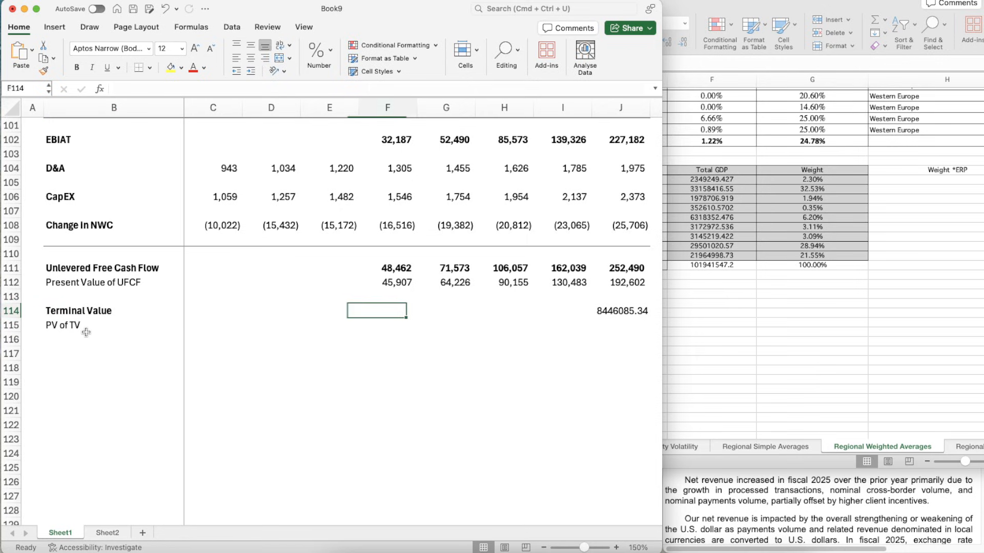
{"action": "scroll", "coordinate": [86, 333], "scroll_direction": "right", "scroll_amount": 2}
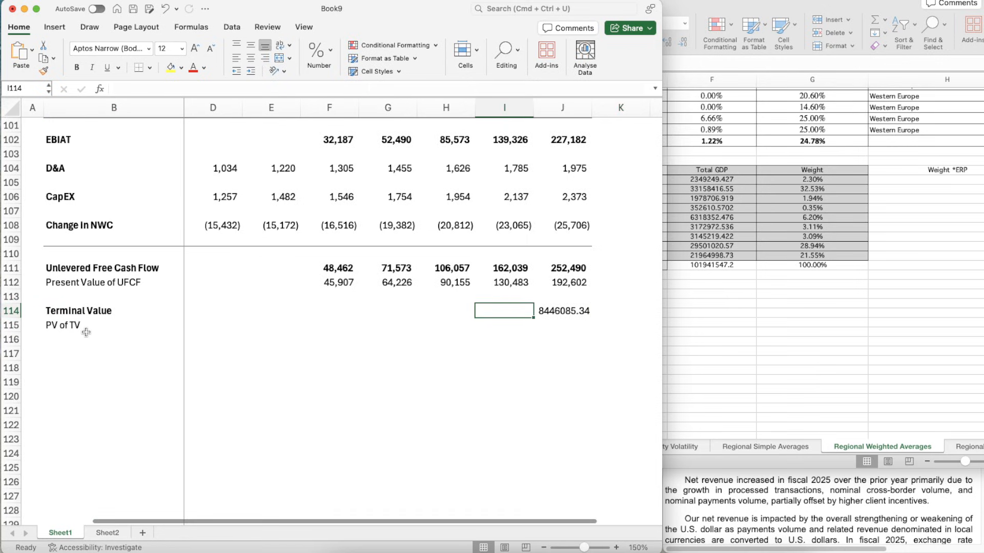
{"action": "key", "text": "Right"}
{"action": "key", "text": "Up"}
{"action": "key", "text": "Up"}
{"action": "key", "text": "Up"}
{"action": "key", "text": "Up"}
{"action": "key", "text": "Down"}
{"action": "key", "text": "super+shift+c"}
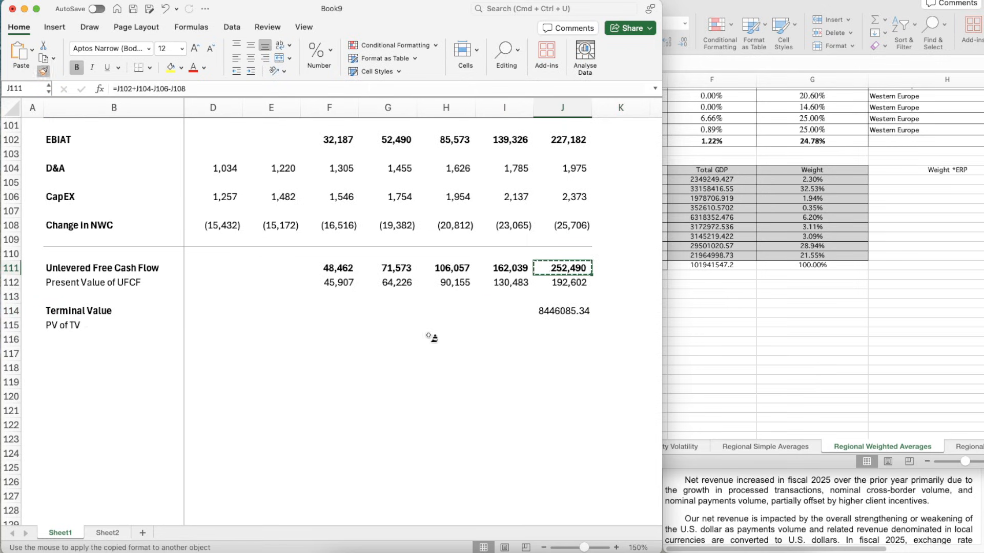
{"action": "left_click", "coordinate": [546, 311]}
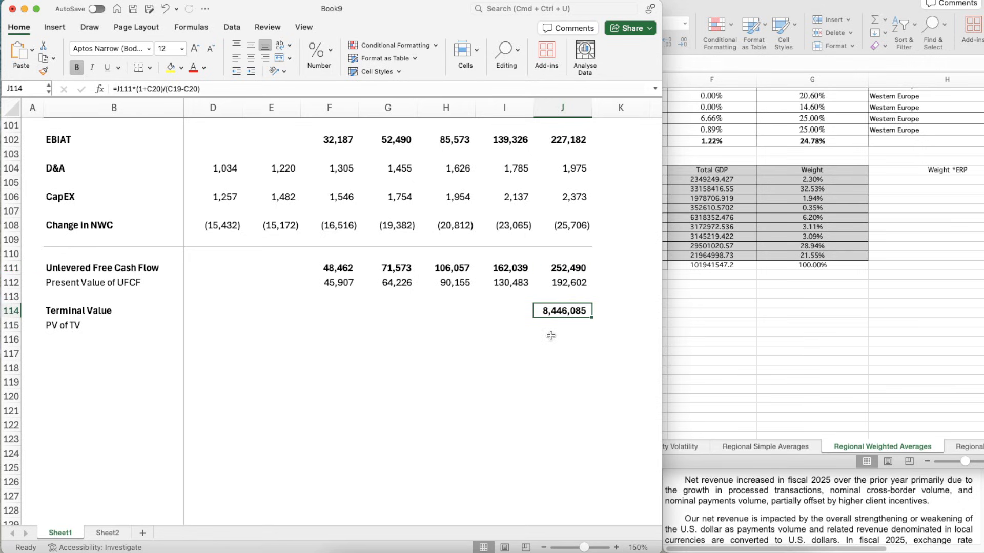
- In J115, discount the terminal value to present value with the formula =J114/(1+C19)^J86, using WACC and the 2030 period number
{"action": "scroll", "coordinate": [551, 336], "scroll_direction": "down", "scroll_amount": 1}
{"action": "scroll", "coordinate": [551, 336], "scroll_direction": "left", "scroll_amount": 1}
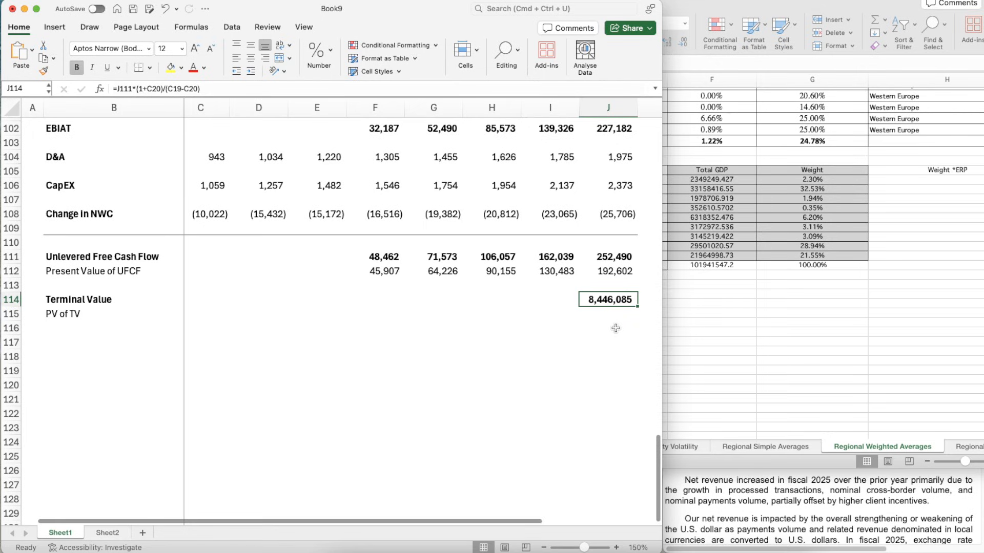
{"action": "key", "text": "Return"}
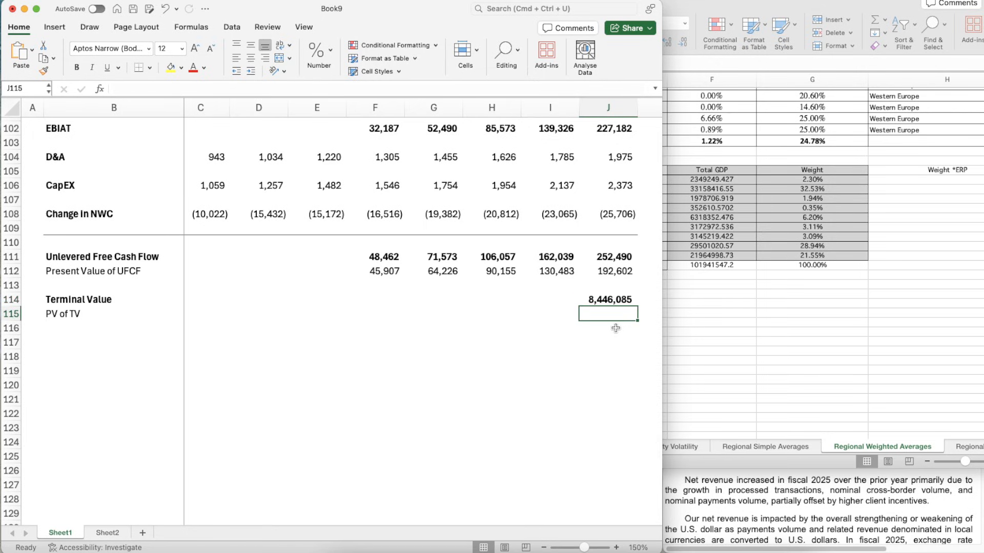
{"action": "type", "text": "="}
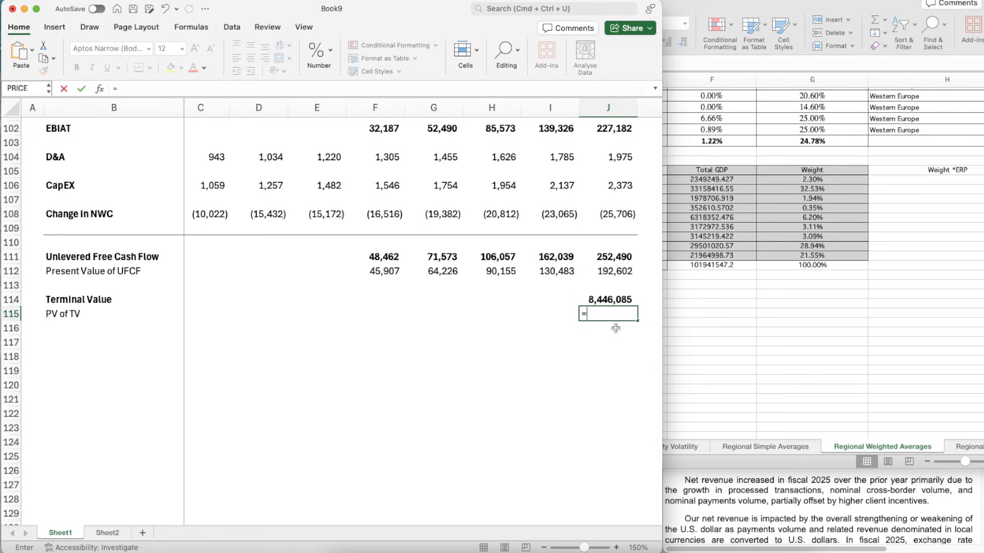
{"action": "key", "text": "Up"}
{"action": "type", "text": "/"}
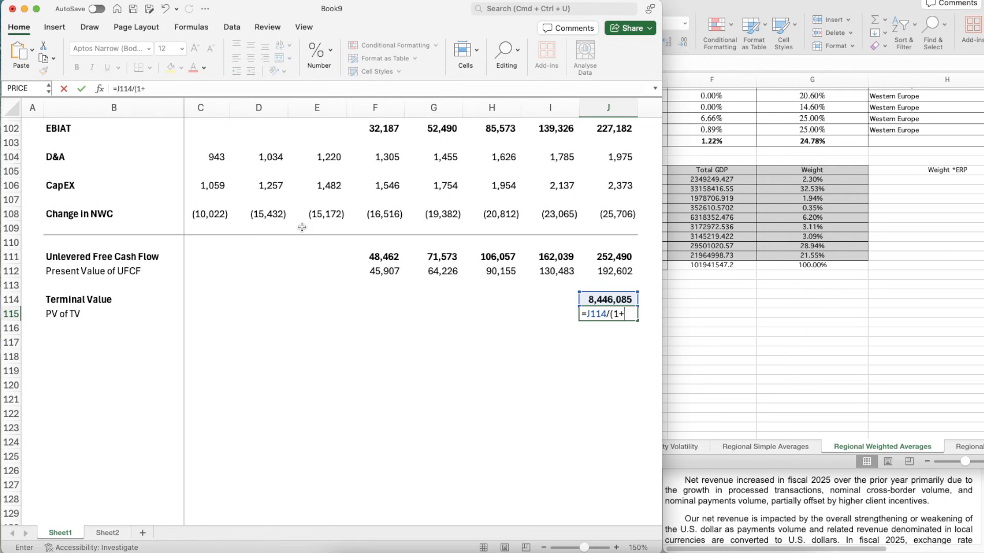
{"action": "scroll", "coordinate": [318, 240], "scroll_direction": "up", "scroll_amount": 20}
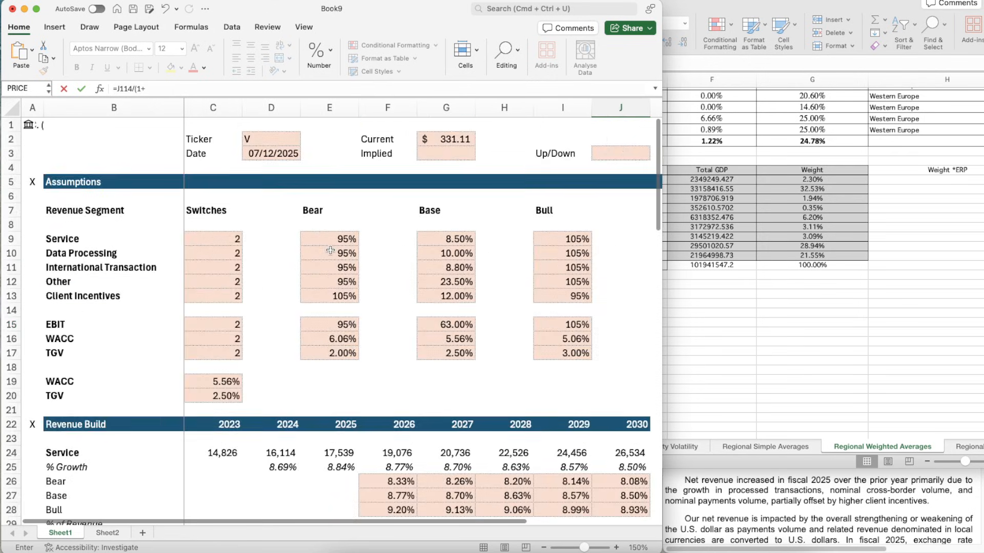
{"action": "left_click", "coordinate": [198, 383]}
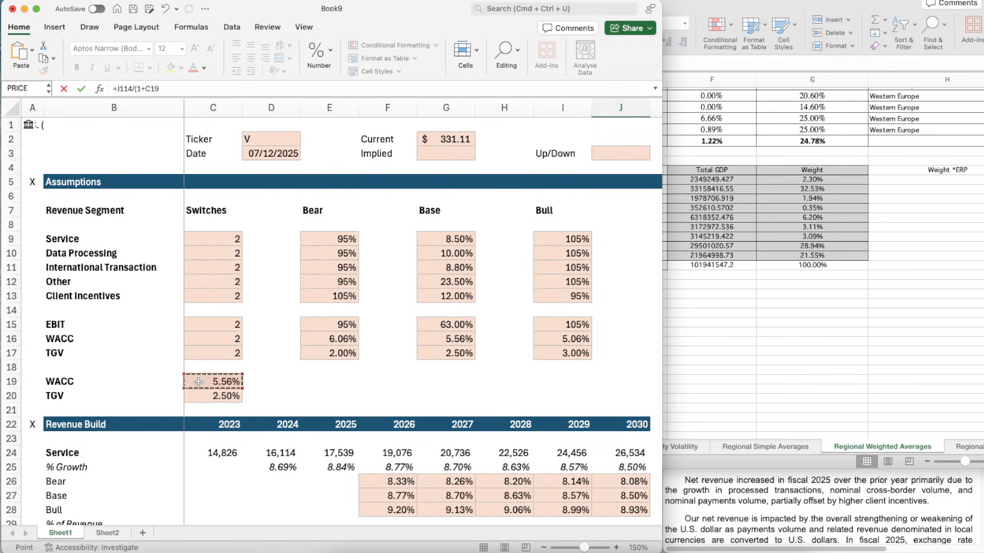
{"action": "left_click", "coordinate": [176, 90]}
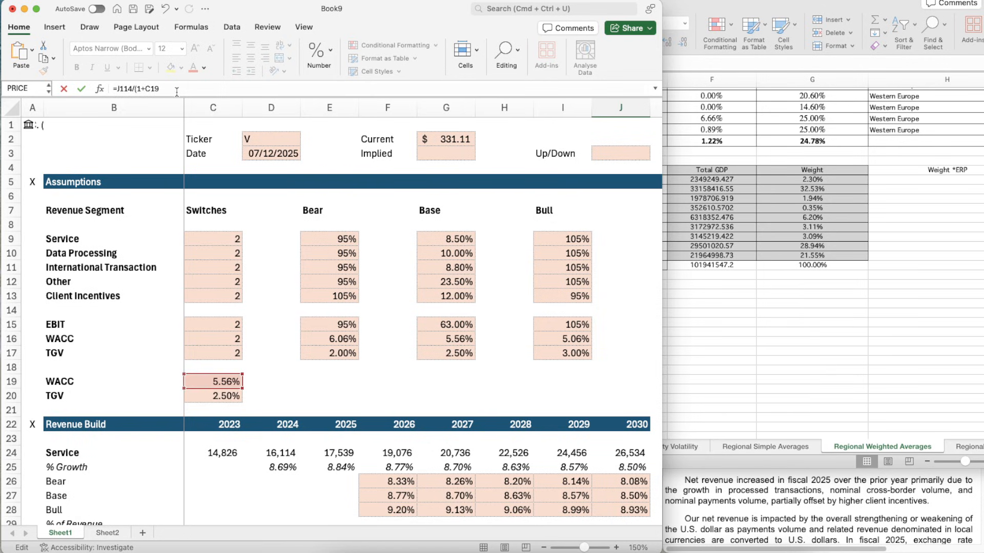
{"action": "type", "text": ")^"}
{"action": "scroll", "coordinate": [480, 291], "scroll_direction": "down", "scroll_amount": 20}
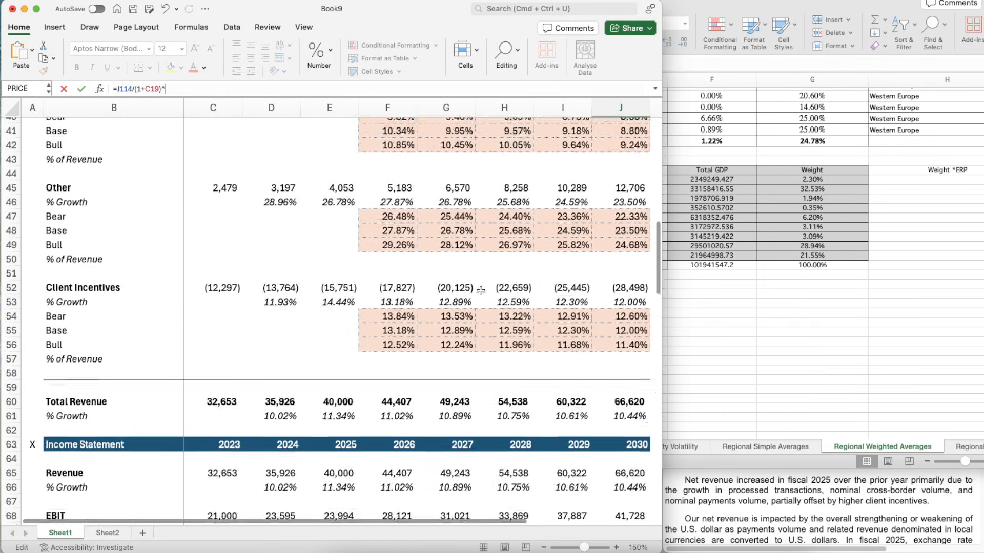
{"action": "scroll", "coordinate": [481, 291], "scroll_direction": "down", "scroll_amount": 4}
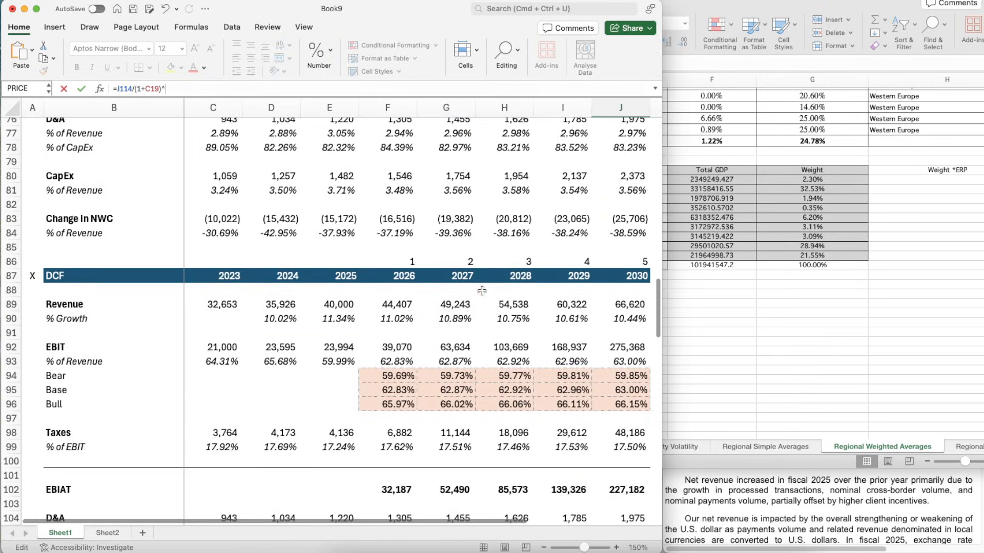
{"action": "left_click", "coordinate": [629, 257]}
{"action": "key", "text": "Return"}
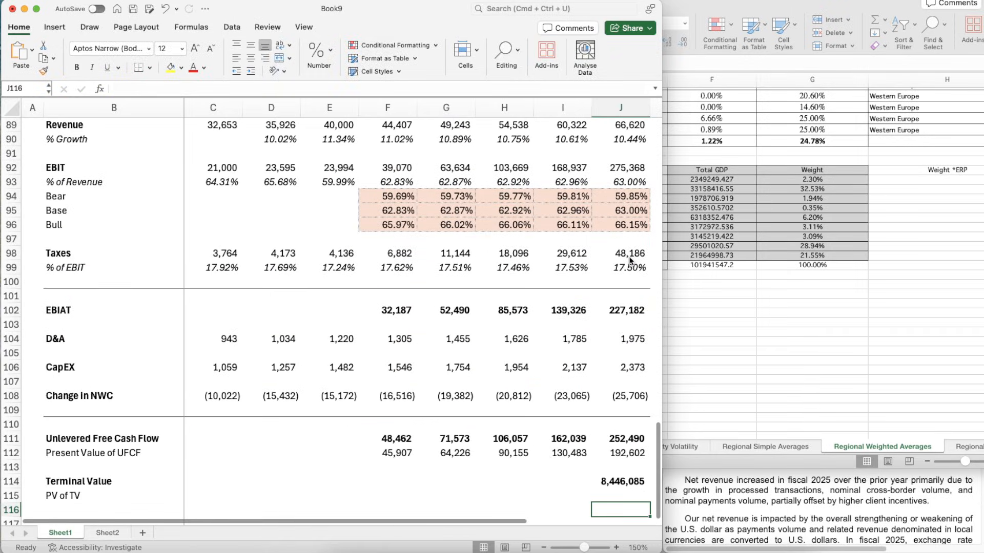
- Replace the 2026 EBIT formula in F92 with revenue times EBIT margin, =F89*F93
{"action": "scroll", "coordinate": [581, 428], "scroll_direction": "down", "scroll_amount": 3}
{"action": "scroll", "coordinate": [581, 428], "scroll_direction": "down", "scroll_amount": 2}
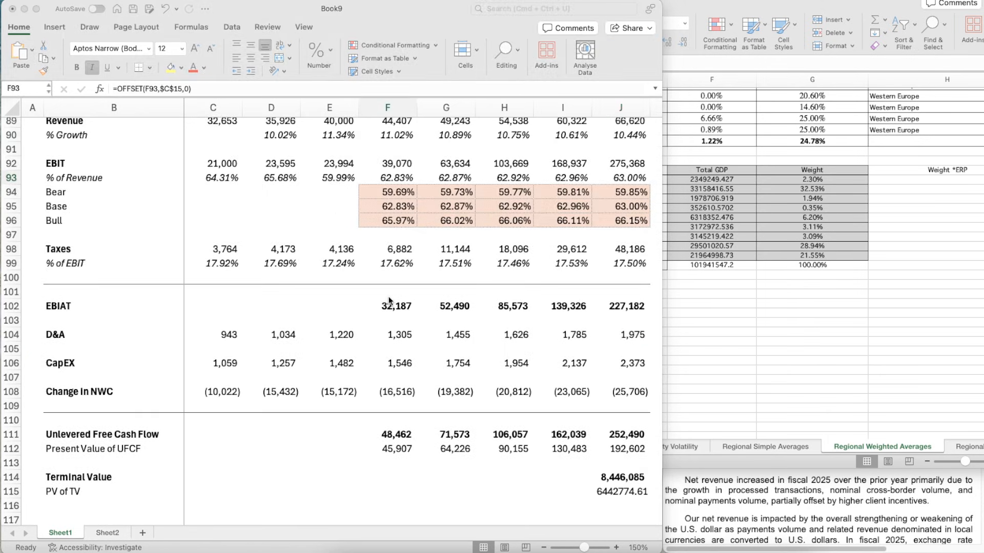
{"action": "scroll", "coordinate": [389, 299], "scroll_direction": "up", "scroll_amount": 3}
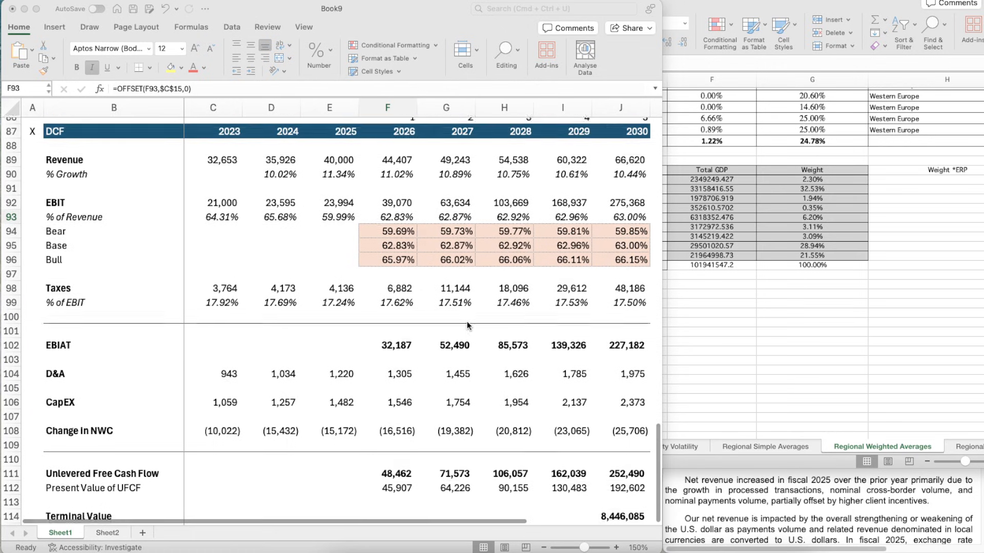
{"action": "left_click", "coordinate": [384, 218]}
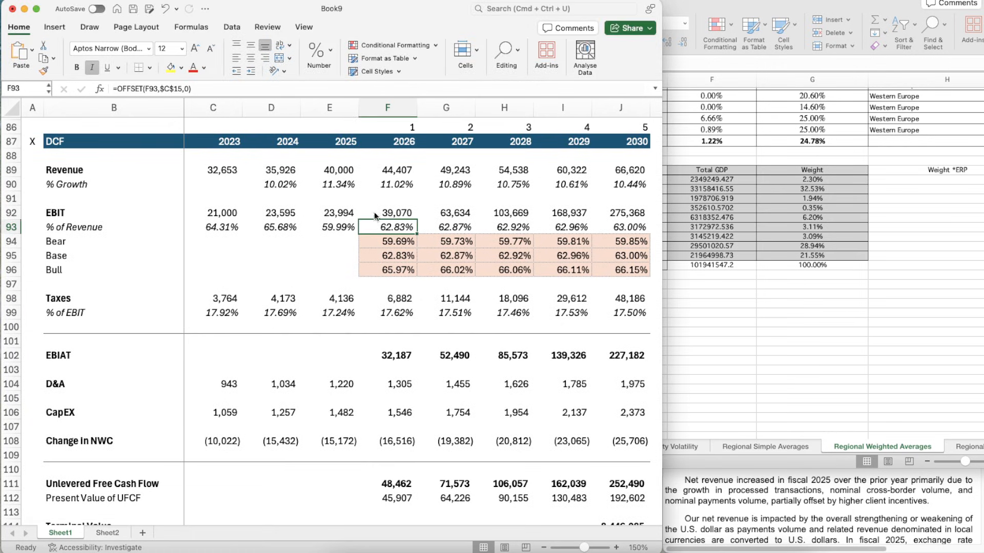
{"action": "left_click", "coordinate": [373, 212]}
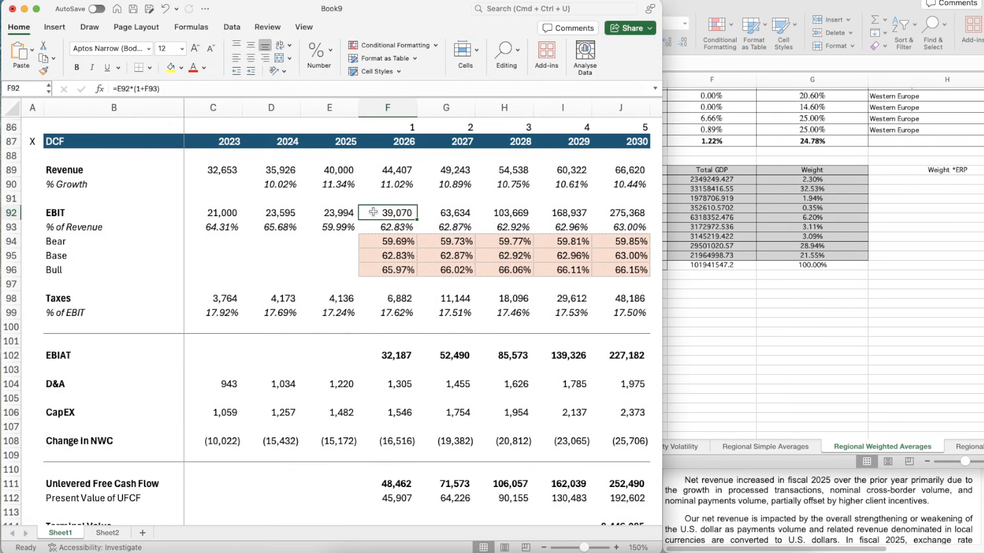
{"action": "type", "text": "="}
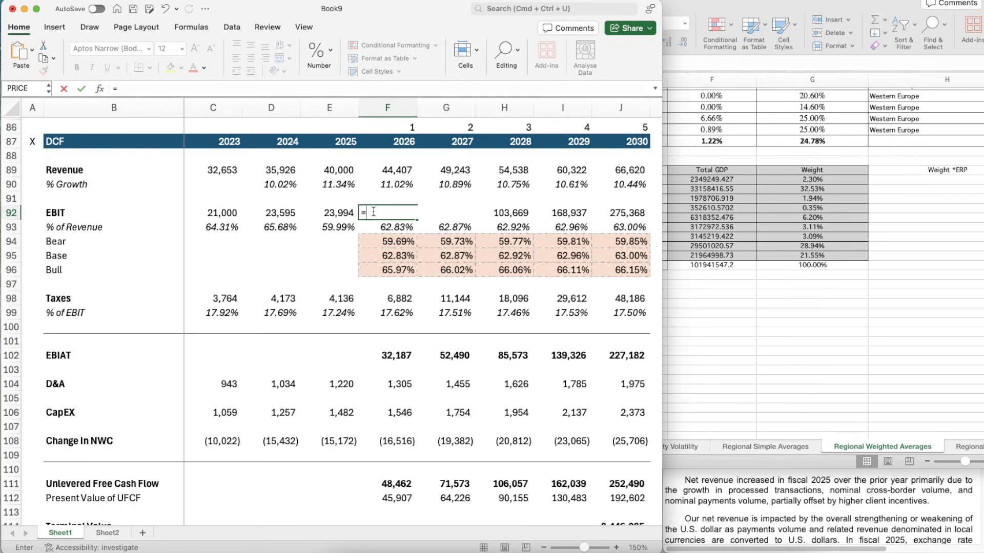
{"action": "key", "text": "Up"}
{"action": "key", "text": "Up"}
{"action": "key", "text": "Up"}
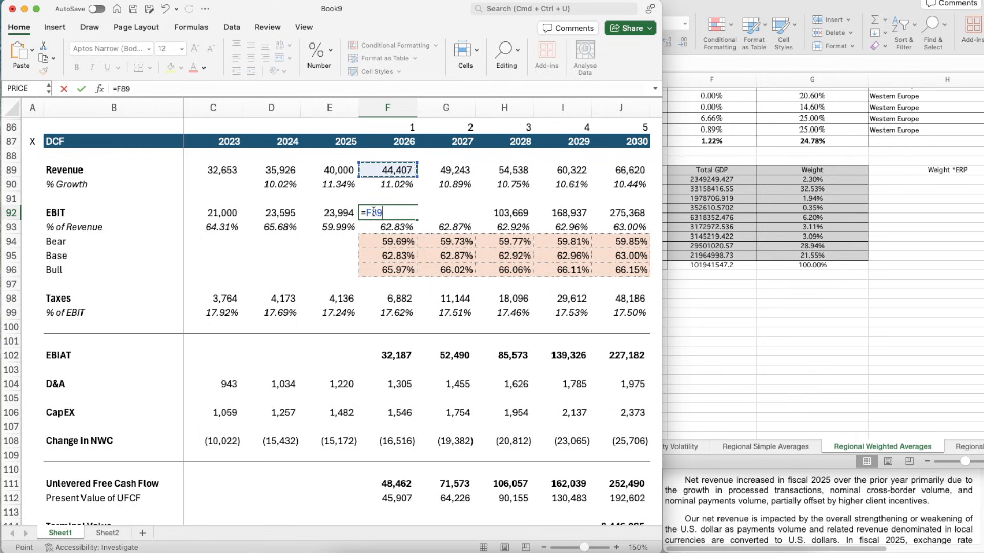
{"action": "type", "text": "*"}
{"action": "key", "text": "Down"}
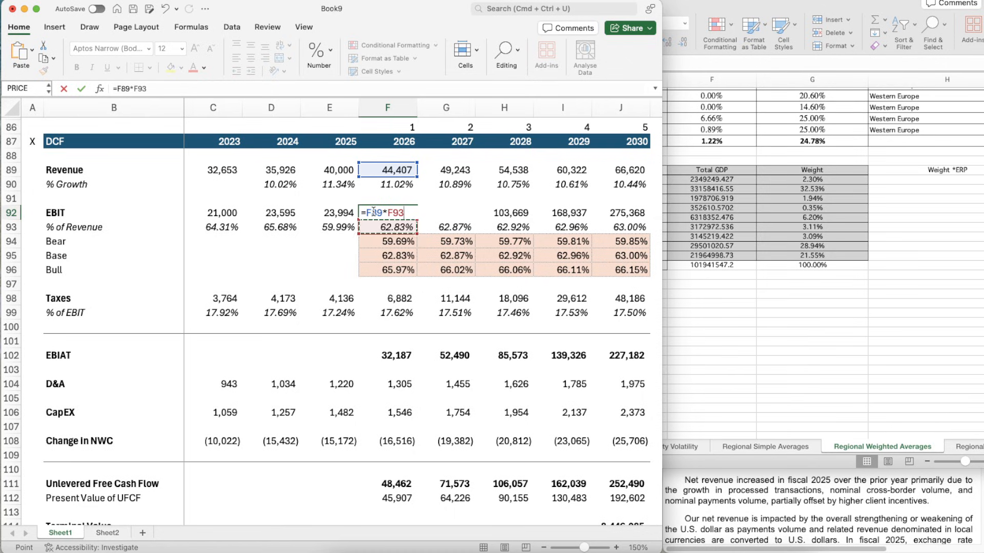
{"action": "key", "text": "ctrl+Return"}
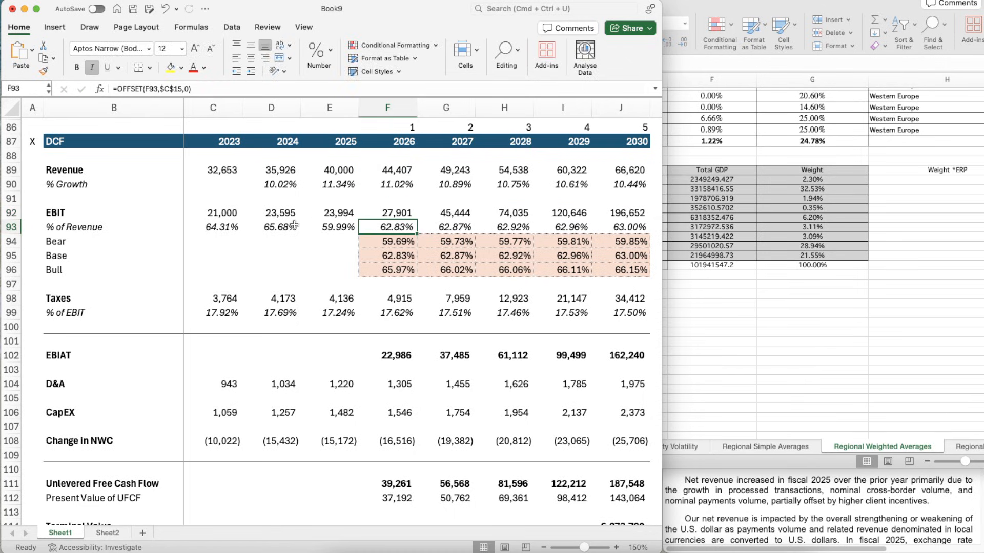
- Copy the 2026 EBIT formula from F92 across the remaining forecast years through 2030 in J92
{"action": "key", "text": "super+c"}
{"action": "key", "text": "shift+Right"}
{"action": "key", "text": "shift+Right"}
{"action": "key", "text": "shift+Right"}
{"action": "key", "text": "shift+Right"}
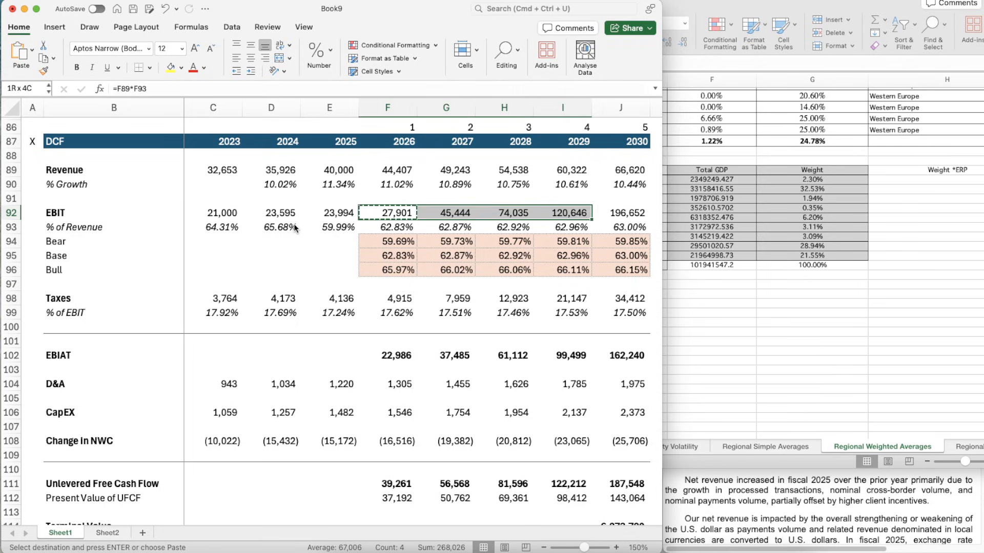
{"action": "key", "text": "super+v"}
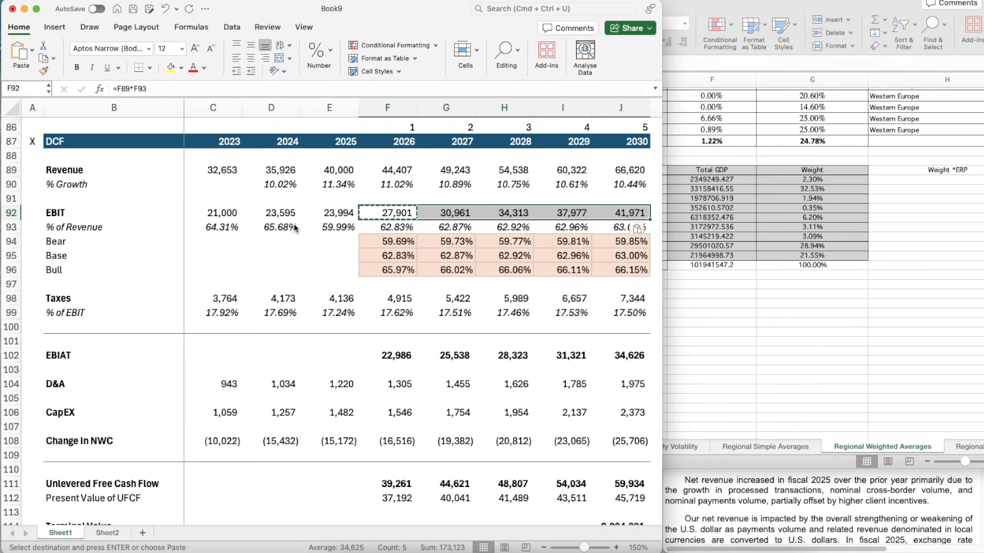
{"action": "key", "text": "Escape"}
- Copy the terminal value's number formatting from J114 to the PV of TV in J115 and remove the bold
{"action": "scroll", "coordinate": [389, 401], "scroll_direction": "down", "scroll_amount": 4}
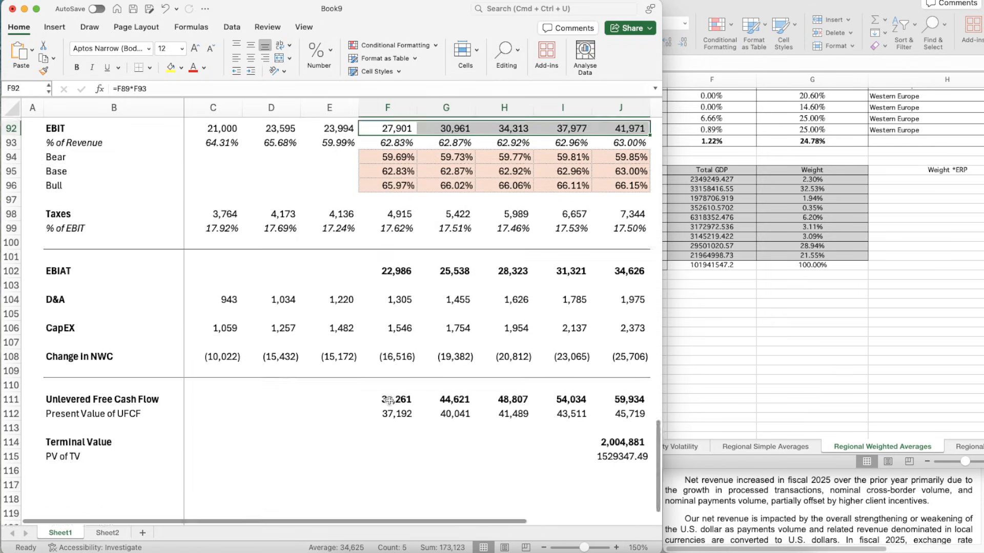
{"action": "left_click", "coordinate": [611, 382]}
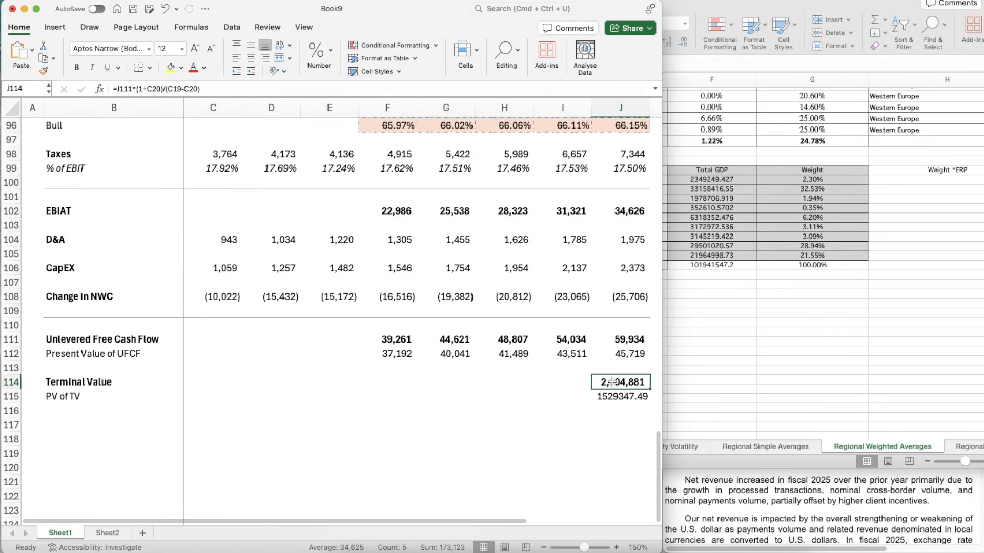
{"action": "key", "text": "Down"}
{"action": "left_click", "coordinate": [612, 382]}
{"action": "key", "text": "super+shift+c"}
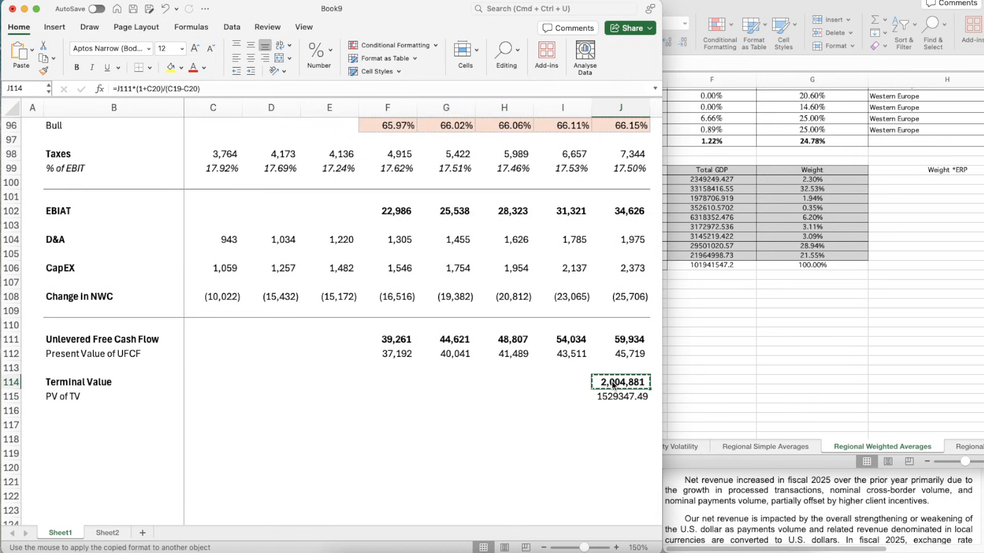
{"action": "left_click", "coordinate": [613, 396]}
{"action": "key", "text": "super+b"}
{"action": "key", "text": "Down"}
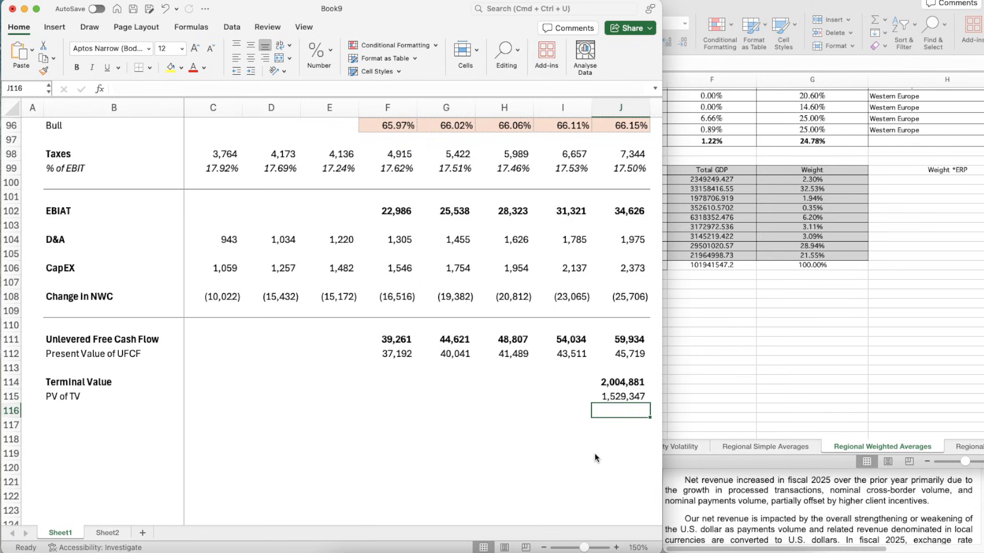
{"action": "key", "text": "Up"}
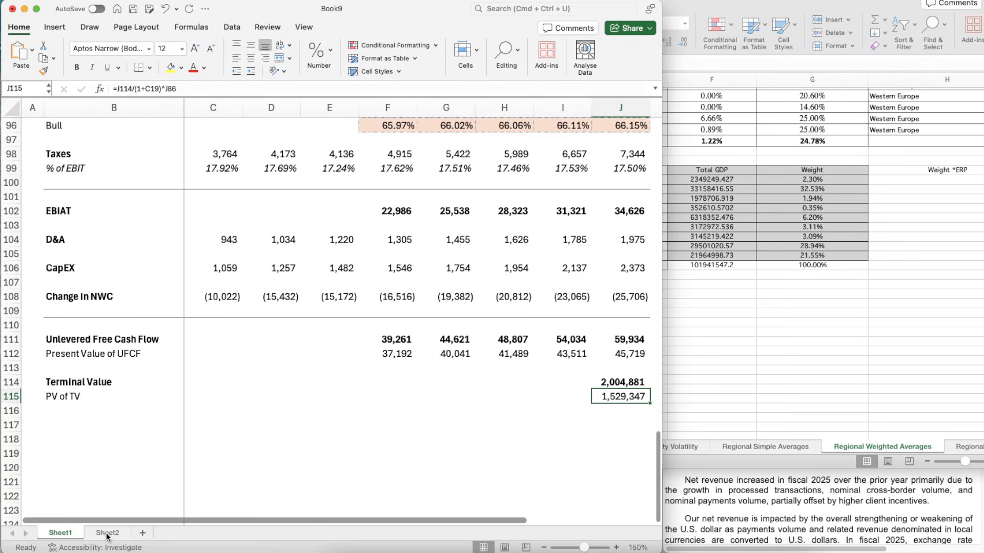
- Examine the WACC calculation on Sheet2 and the EBIT margin assumptions in the DCF section of Sheet1
{"action": "left_click", "coordinate": [126, 533]}
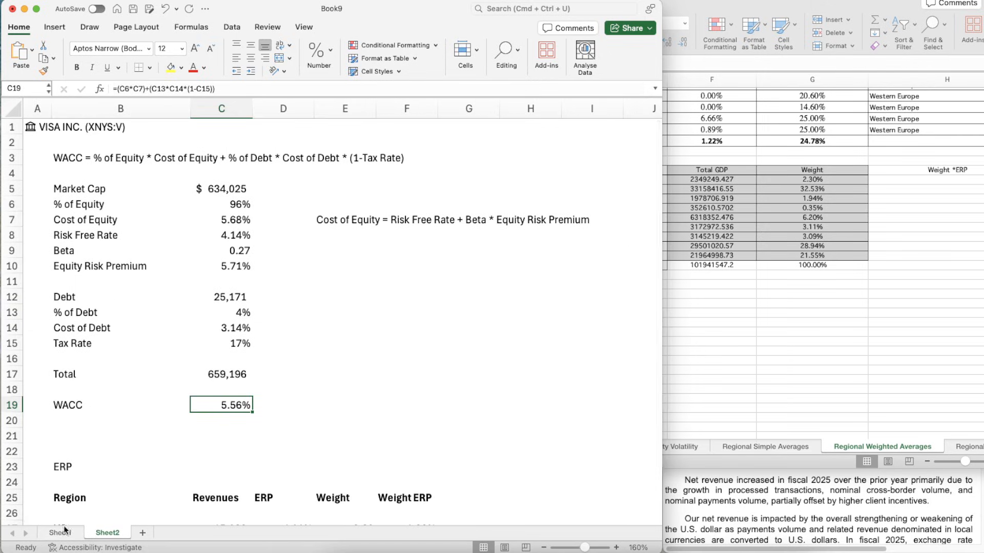
{"action": "left_click", "coordinate": [51, 538]}
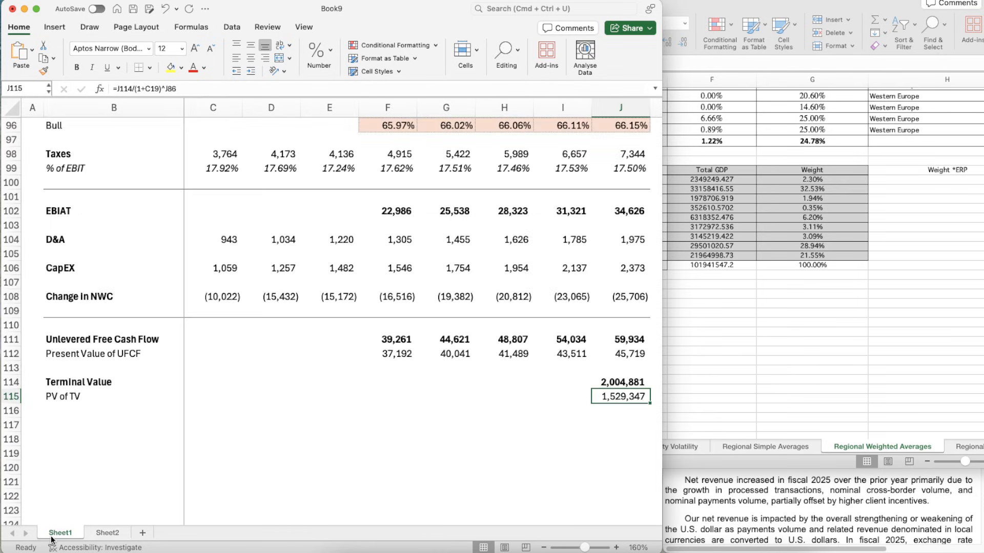
{"action": "scroll", "coordinate": [524, 457], "scroll_direction": "down", "scroll_amount": 1}
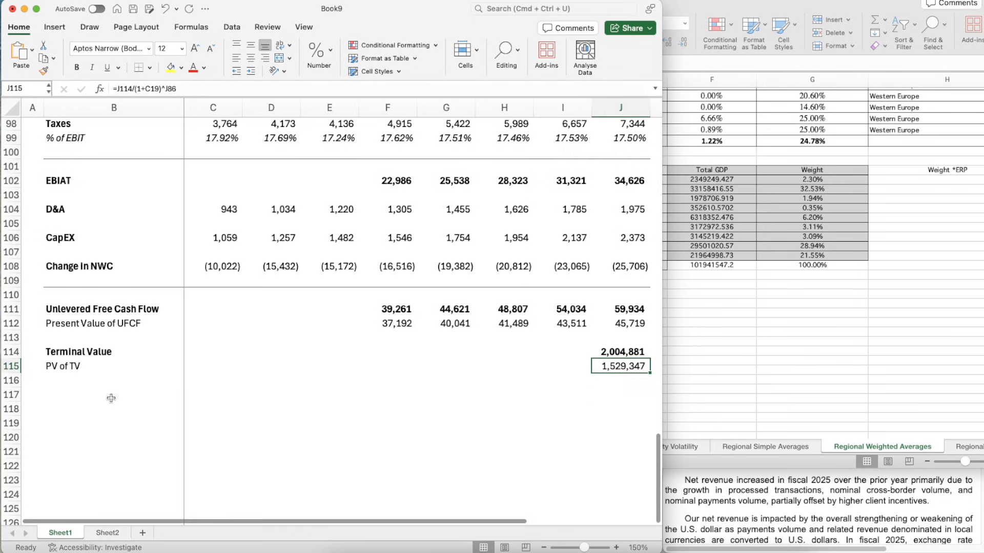
{"action": "left_click", "coordinate": [78, 395]}
{"action": "scroll", "coordinate": [78, 393], "scroll_direction": "down", "scroll_amount": 1}
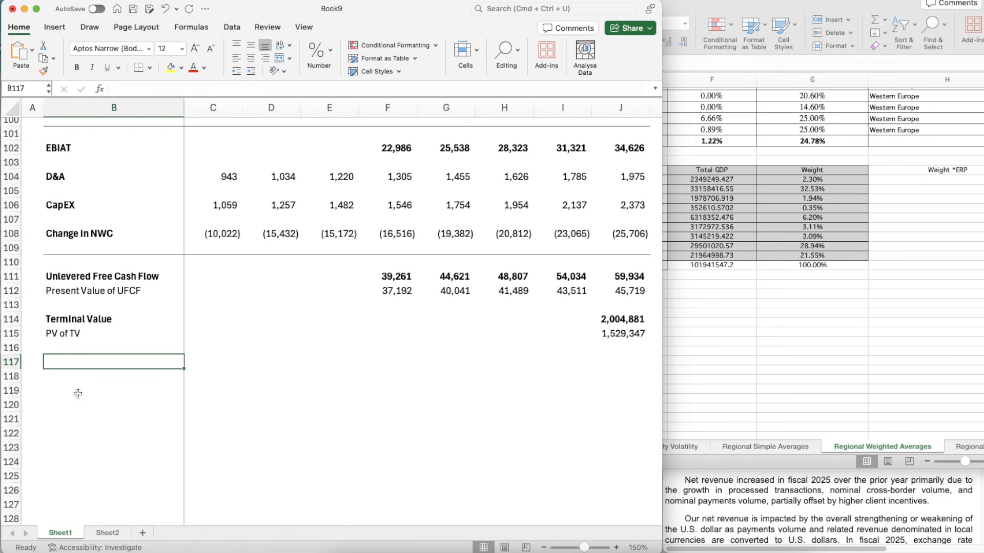
{"action": "scroll", "coordinate": [78, 393], "scroll_direction": "up", "scroll_amount": 5}
{"action": "scroll", "coordinate": [78, 392], "scroll_direction": "up", "scroll_amount": 2}
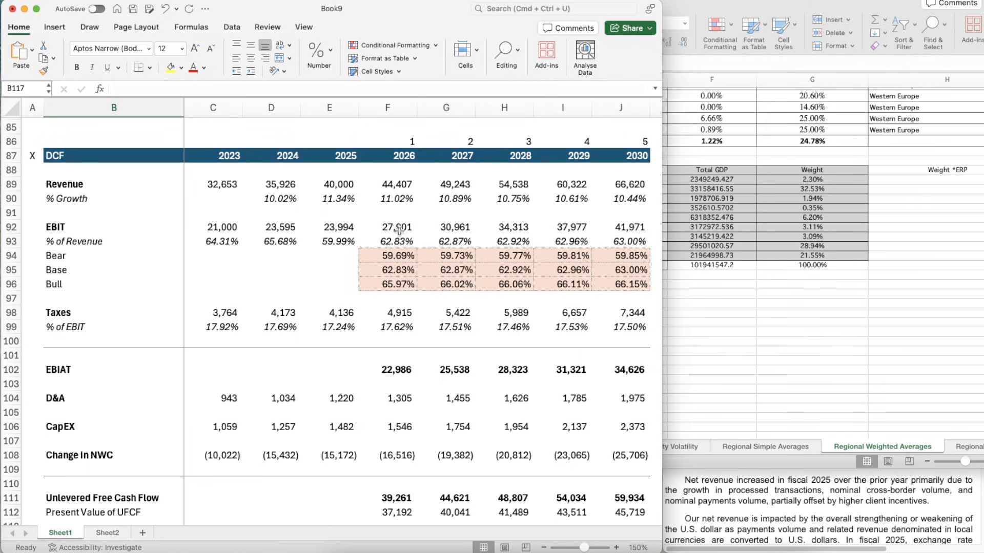
{"action": "left_click", "coordinate": [625, 268]}
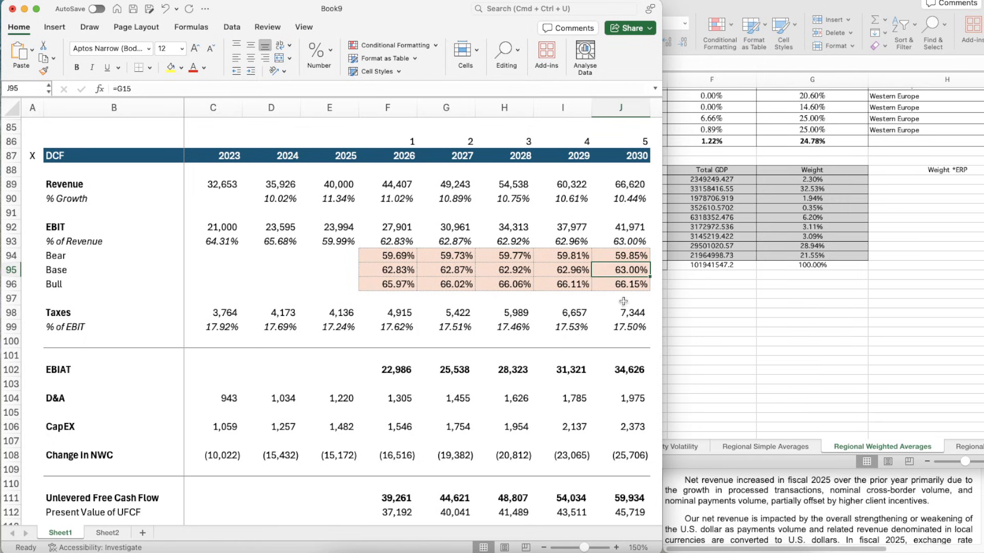
{"action": "scroll", "coordinate": [363, 459], "scroll_direction": "down", "scroll_amount": 5}
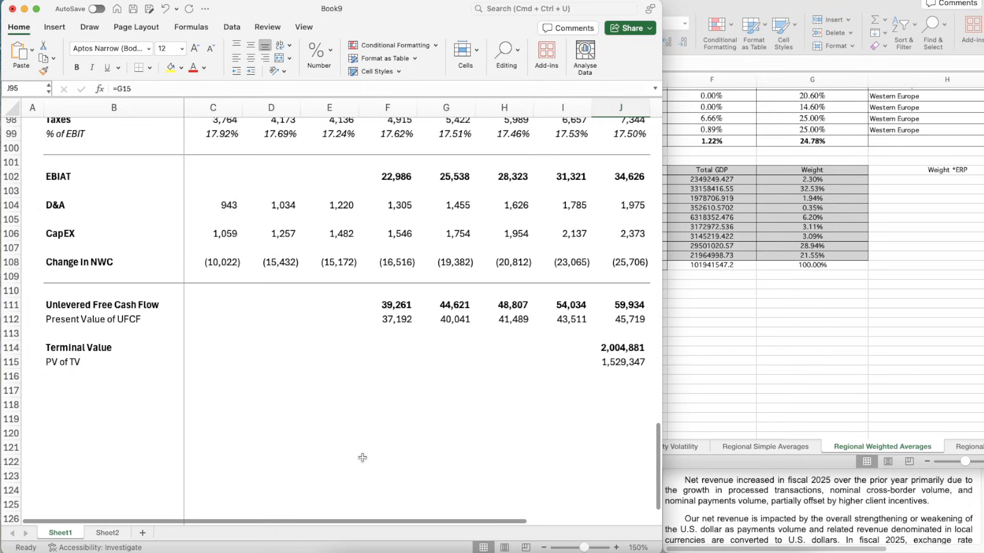
- Add a bold "Enterprise Value" label in B117, below the PV of TV row
{"action": "left_click", "coordinate": [79, 377]}
{"action": "key", "text": "Return"}
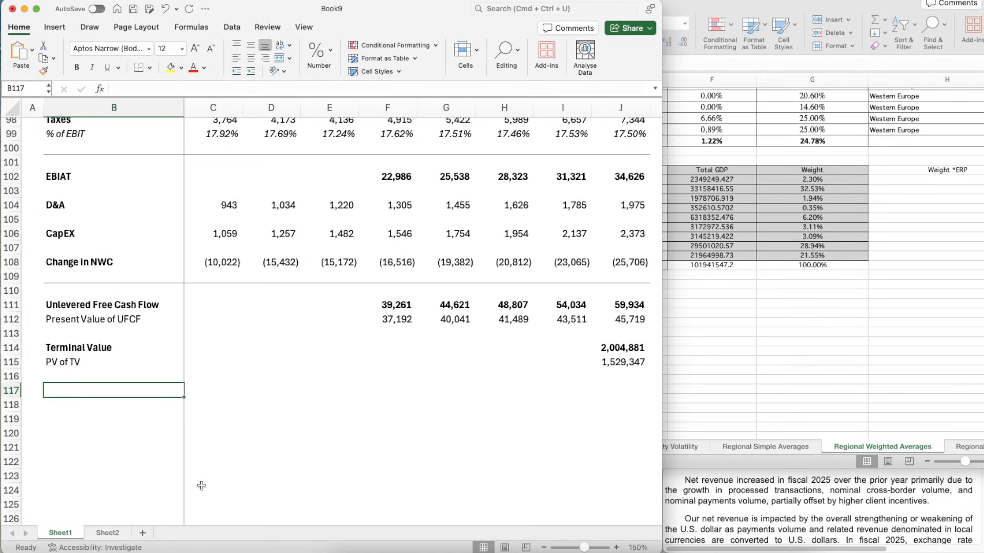
{"action": "type", "text": "Ent"}
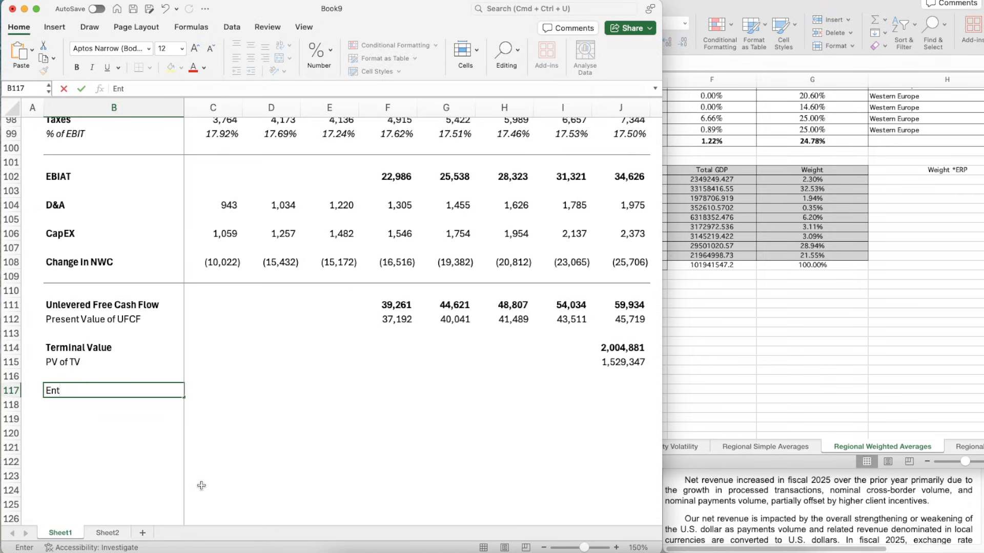
{"action": "type", "text": "erprise Value"}
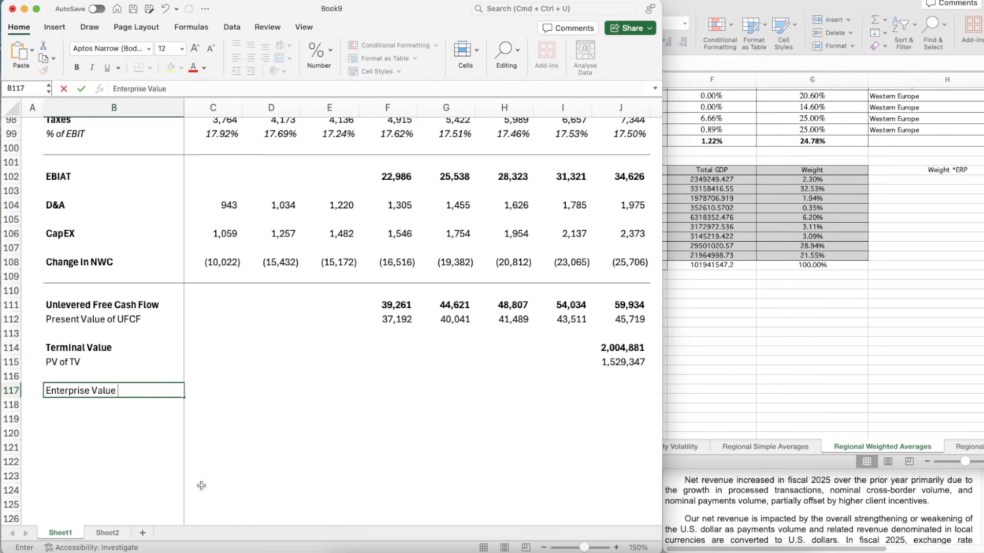
{"action": "key", "text": "Return"}
{"action": "key", "text": "Up"}
{"action": "key", "text": "super+b"}
- Calculate enterprise value in J117 by summing the PV of TV and the present values of UFCF, =SUM(J115,F112:J112)
{"action": "key", "text": "Right"}
{"action": "key", "text": "Right"}
{"action": "key", "text": "Right"}
{"action": "key", "text": "Right"}
{"action": "key", "text": "Right"}
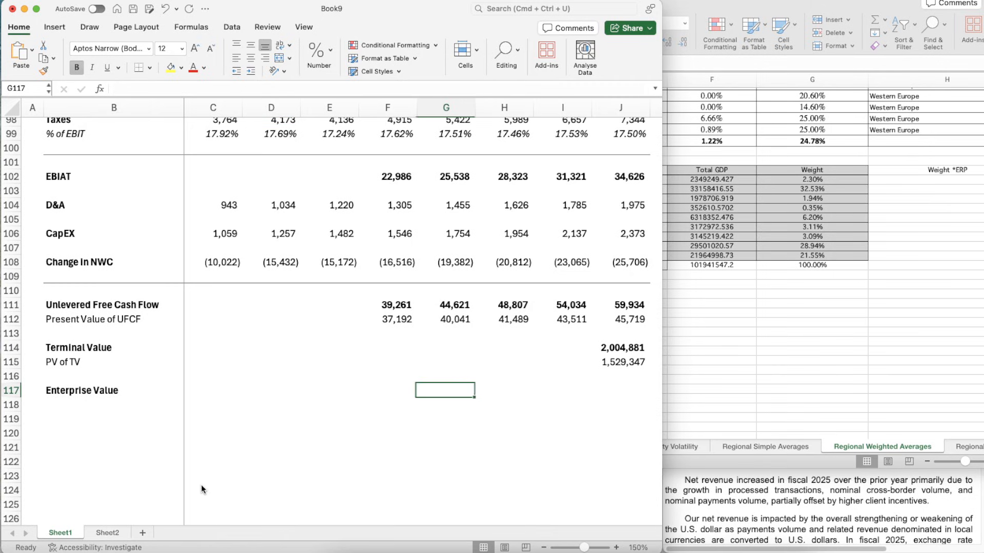
{"action": "key", "text": "Right"}
{"action": "key", "text": "Right"}
{"action": "key", "text": "Right"}
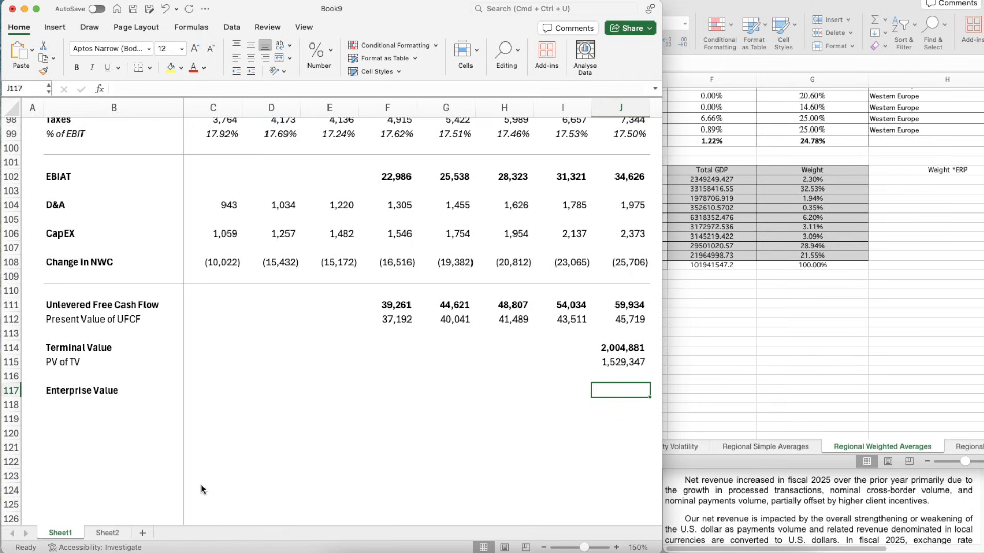
{"action": "type", "text": "="}
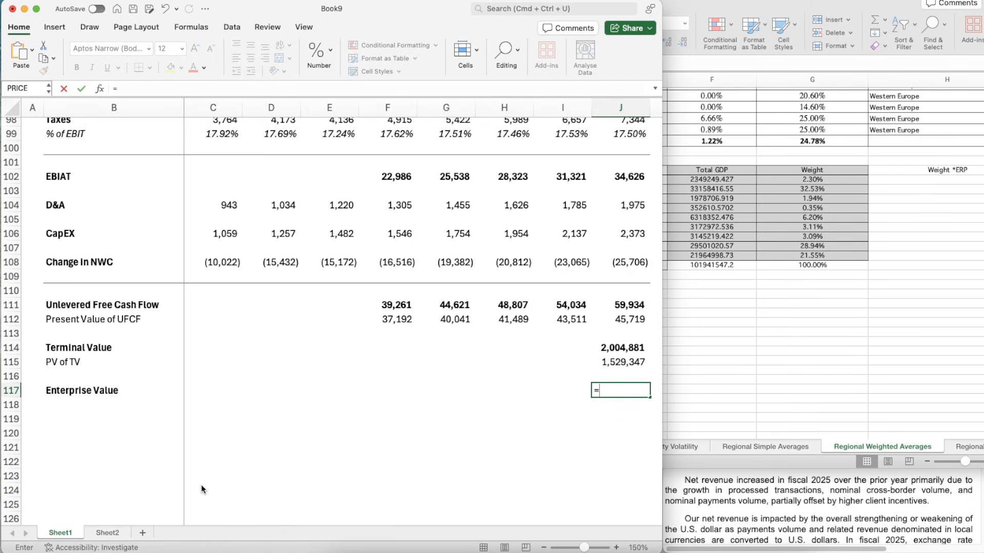
{"action": "type", "text": "sum("}
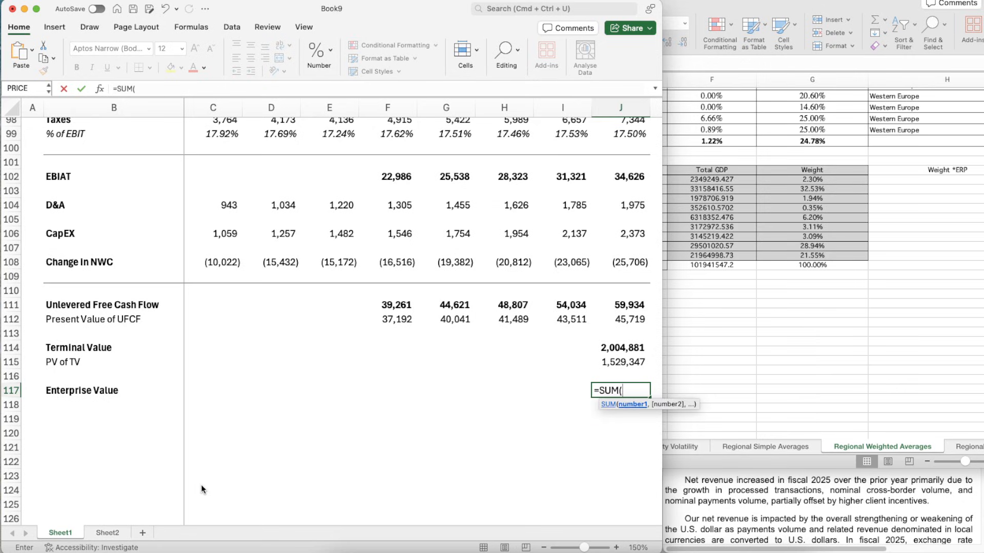
{"action": "key", "text": "Up"}
{"action": "key", "text": "Up"}
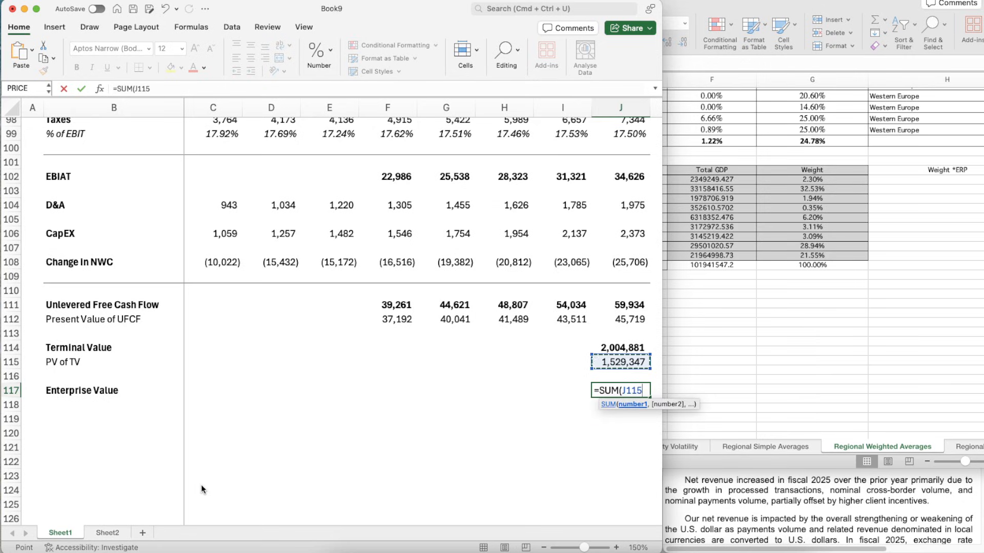
{"action": "type", "text": ","}
{"action": "key", "text": "Up"}
{"action": "key", "text": "Up"}
{"action": "key", "text": "Up"}
{"action": "key", "text": "Up"}
{"action": "key", "text": "Up"}
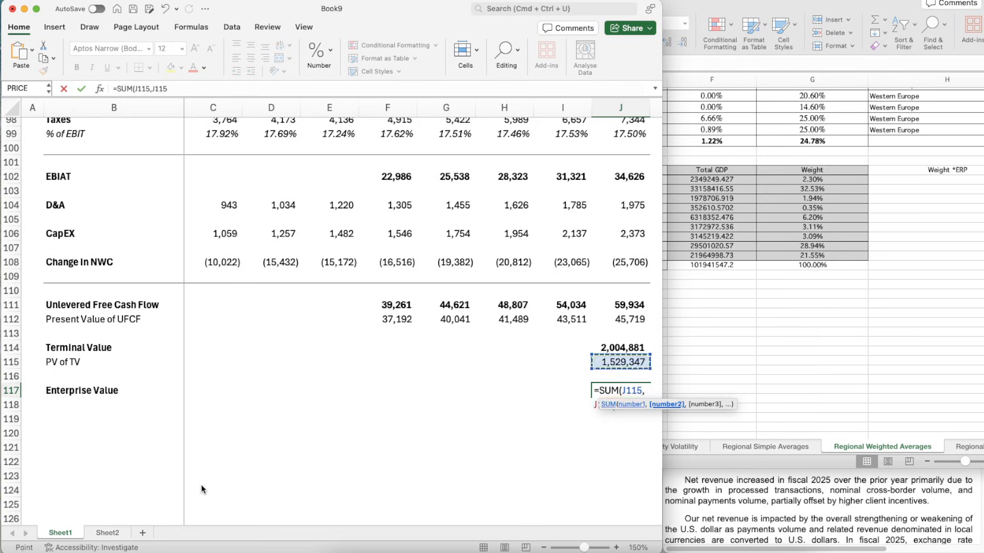
{"action": "key", "text": "shift+Left"}
{"action": "key", "text": "shift+Left"}
{"action": "key", "text": "shift+Left"}
{"action": "key", "text": "shift+Left"}
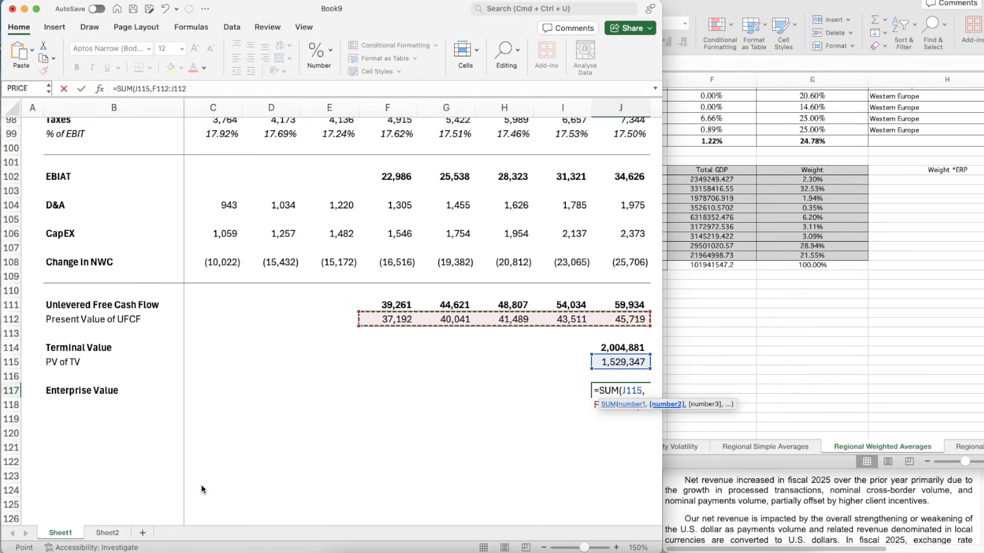
{"action": "type", "text": ")"}
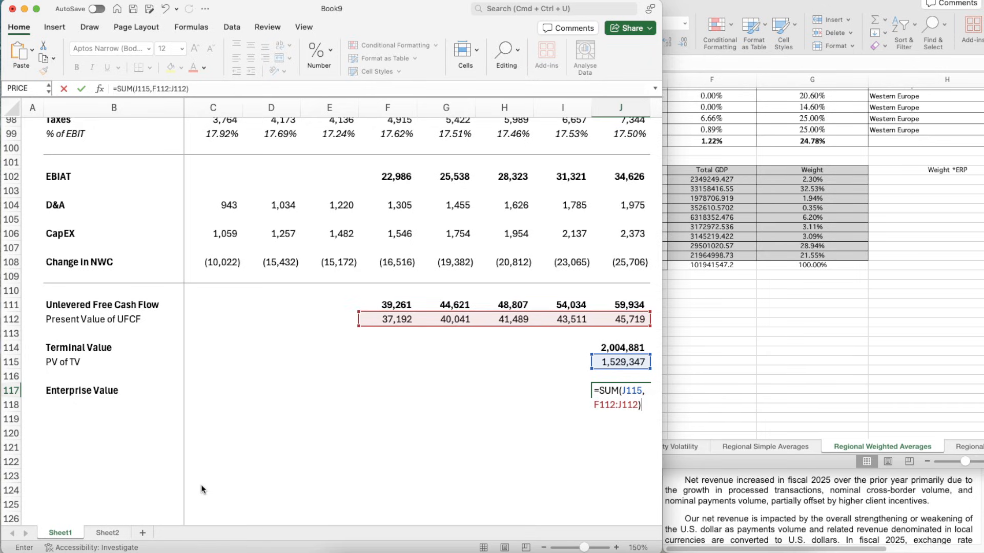
{"action": "key", "text": "Return"}
- Copy the terminal value's bold number formatting from J114 to the enterprise value in J117
{"action": "key", "text": "Up"}
{"action": "key", "text": "Up"}
{"action": "key", "text": "Up"}
{"action": "key", "text": "Up"}
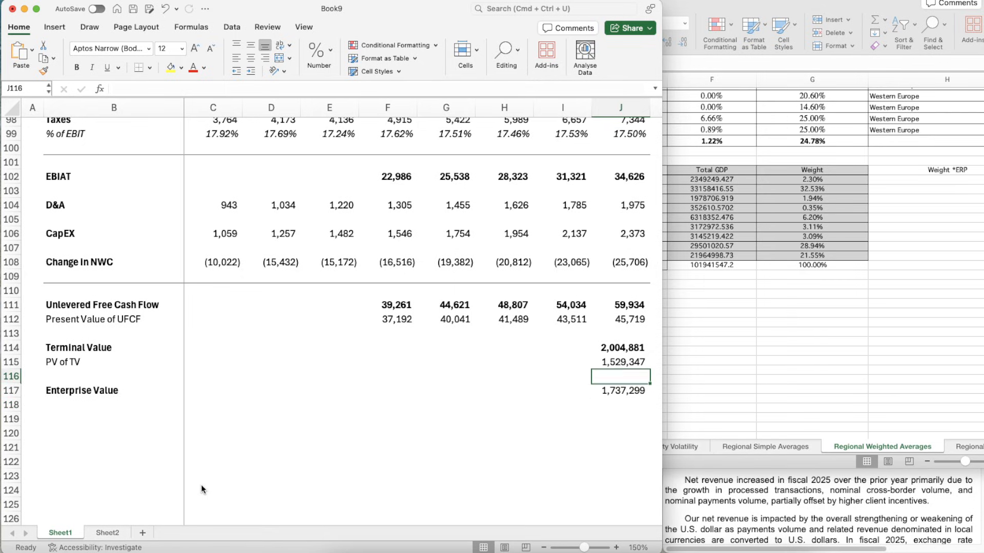
{"action": "left_click", "coordinate": [619, 390]}
- Label B118 "(+) Cash" and B119 "(-) Debt" under Enterprise Value
{"action": "scroll", "coordinate": [149, 413], "scroll_direction": "down", "scroll_amount": 4}
{"action": "left_click", "coordinate": [79, 358]}
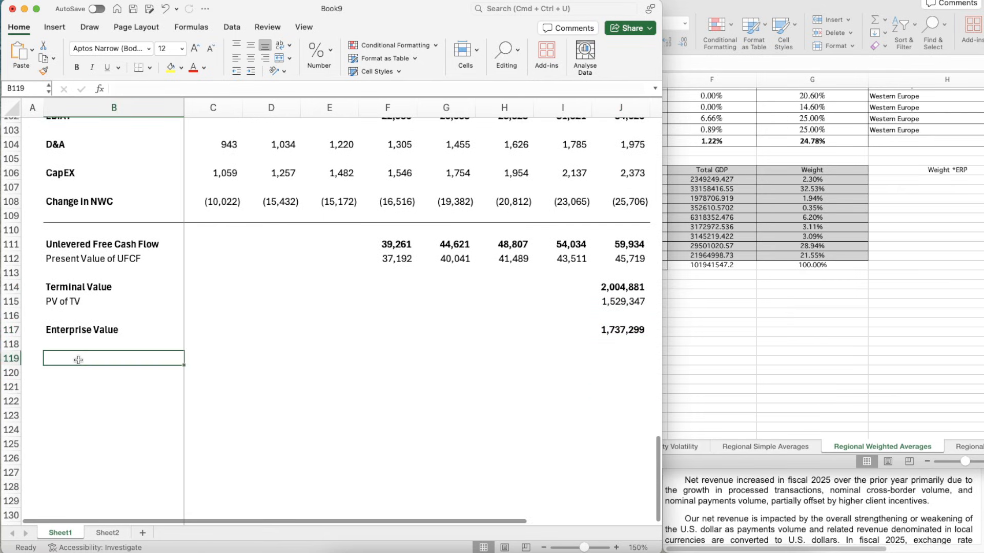
{"action": "type", "text": "("}
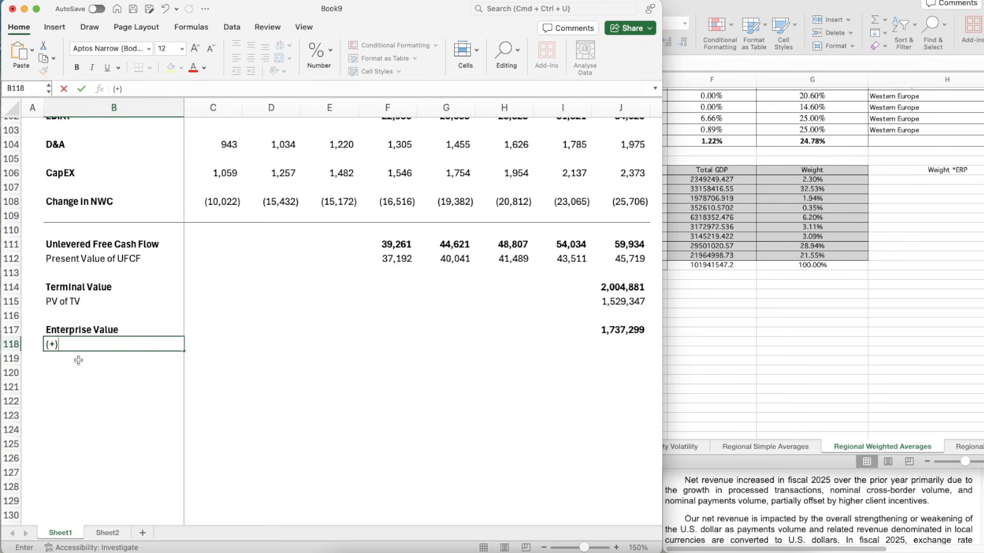
{"action": "type", "text": "+) Cash"}
{"action": "key", "text": "Return"}
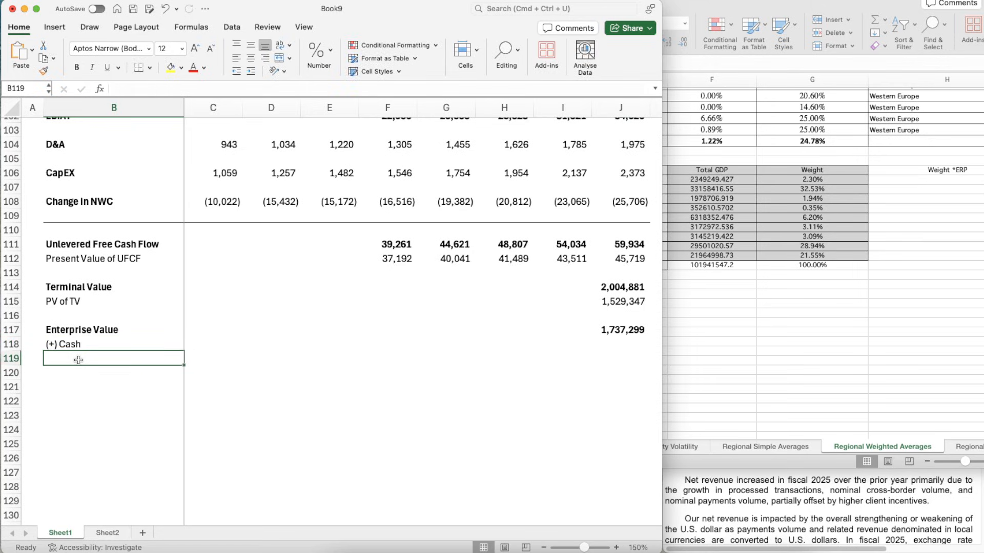
{"action": "type", "text": "(-) "}
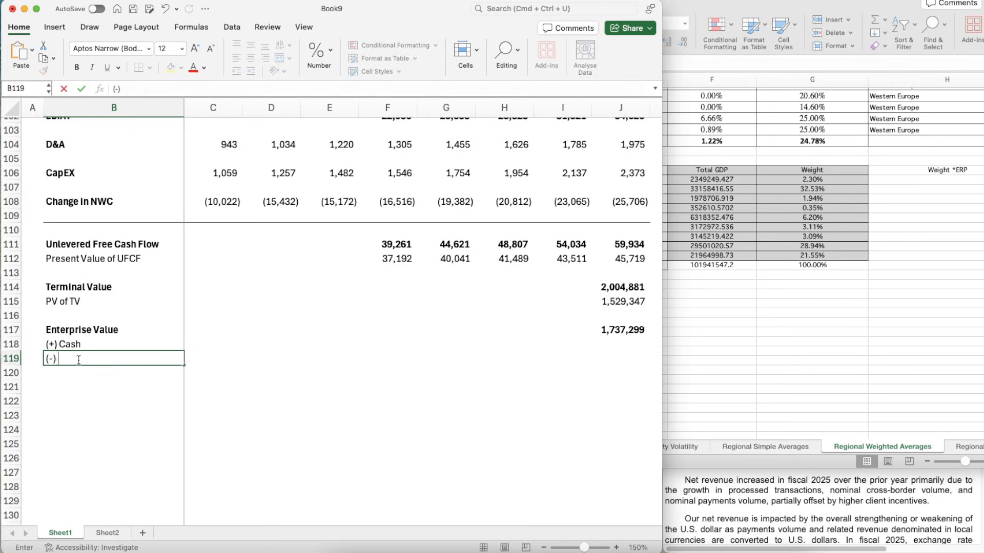
{"action": "type", "text": "Debt"}
{"action": "key", "text": "Return"}
{"action": "key", "text": "Up"}
{"action": "key", "text": "Up"}
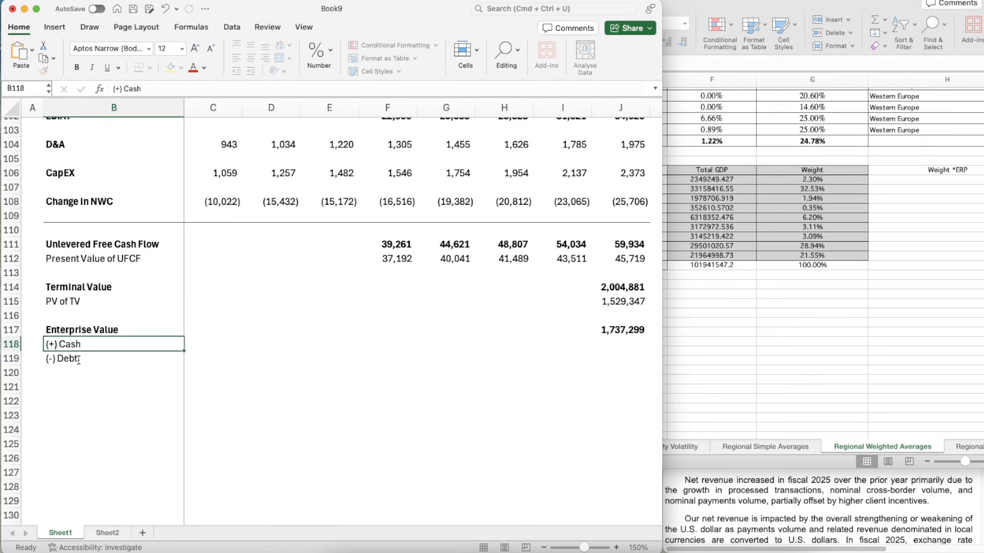
- Link the debt in J119 to Sheet2, =Sheet2!C12, and apply the enterprise value's formatting to it
{"action": "key", "text": "Down"}
{"action": "key", "text": "Right"}
{"action": "key", "text": "Right"}
{"action": "key", "text": "Right"}
{"action": "key", "text": "Right"}
{"action": "key", "text": "Right"}
{"action": "key", "text": "Right"}
{"action": "key", "text": "Right"}
{"action": "key", "text": "Right"}
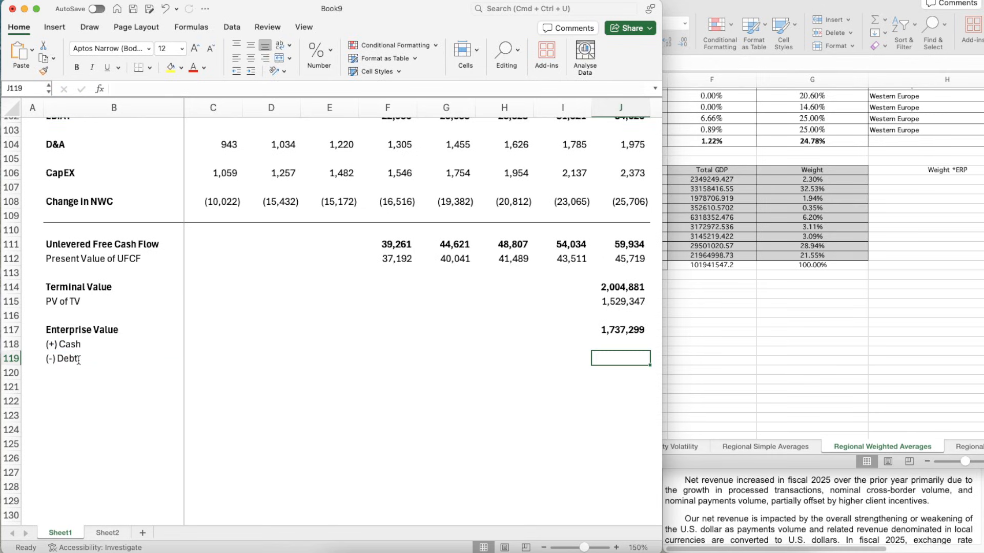
{"action": "type", "text": "="}
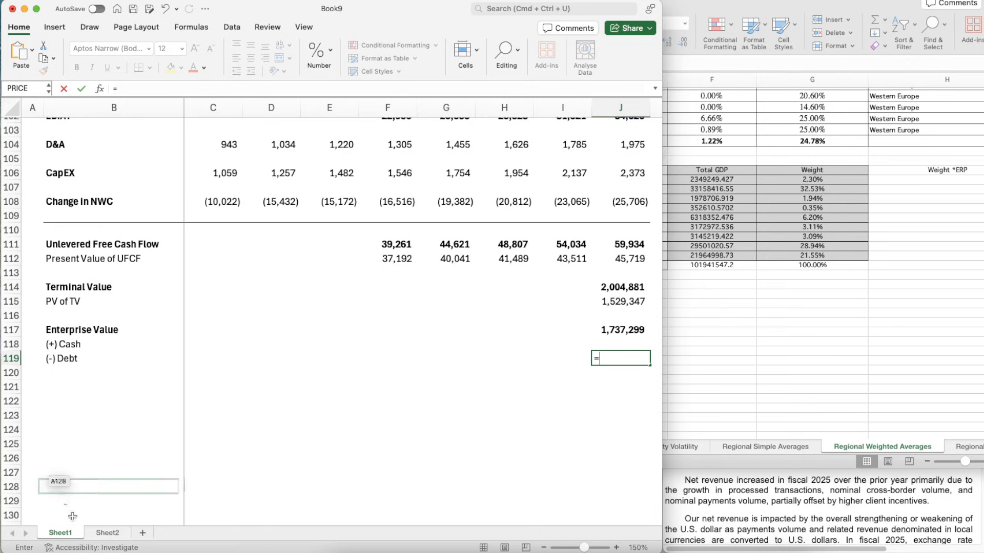
{"action": "left_click", "coordinate": [106, 533]}
{"action": "left_click", "coordinate": [232, 297]}
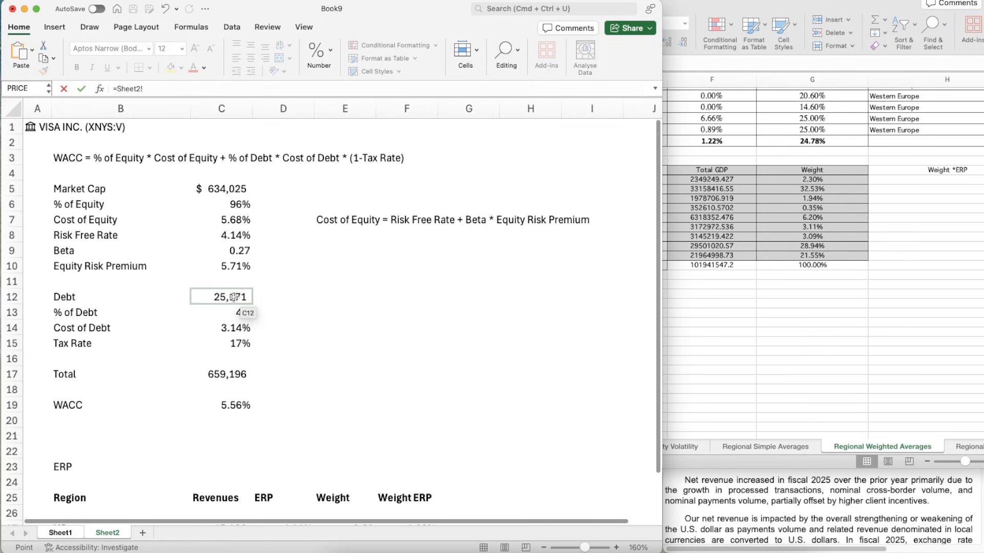
{"action": "key", "text": "Return"}
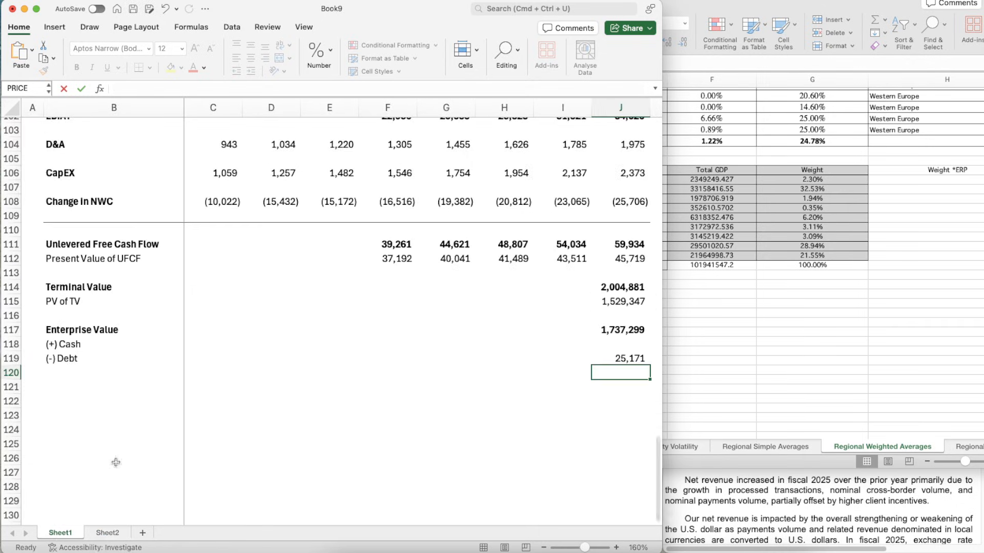
{"action": "left_click", "coordinate": [609, 330]}
{"action": "left_click", "coordinate": [620, 358]}
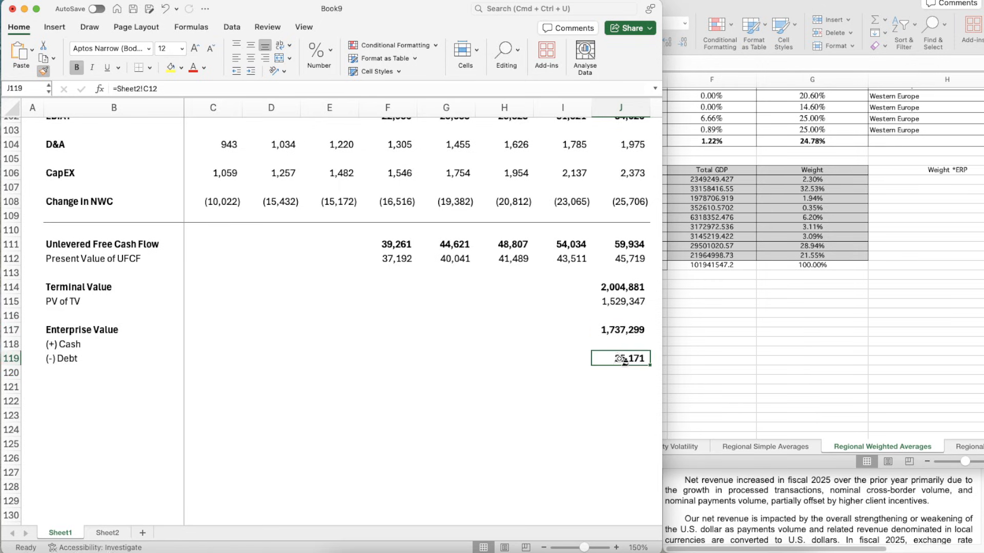
- Enter cash in J118 as 2025 cash plus restricted cash equivalents from Visa's consolidated balance sheet, =17164+2990
{"action": "left_click", "coordinate": [611, 345]}
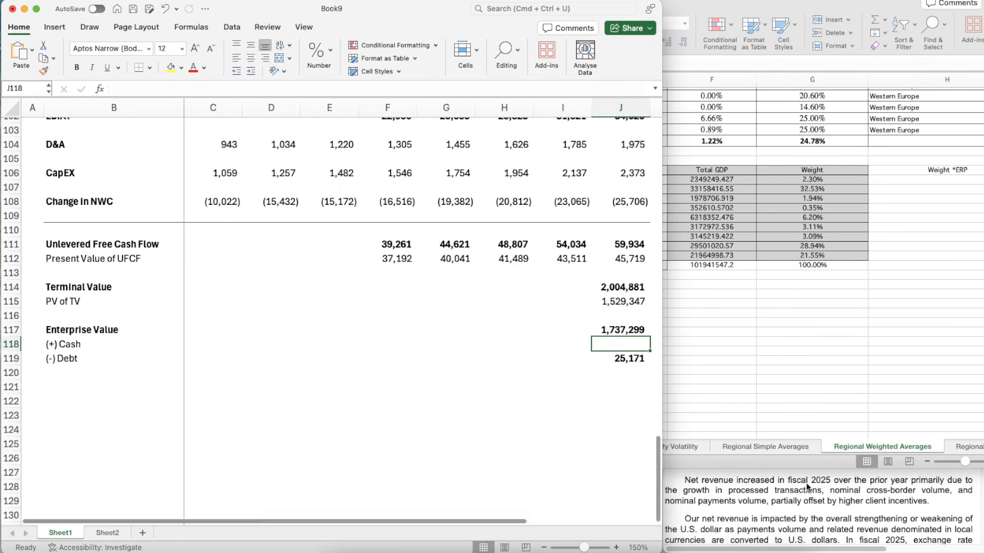
{"action": "left_click", "coordinate": [810, 489]}
{"action": "scroll", "coordinate": [820, 367], "scroll_direction": "down", "scroll_amount": 15}
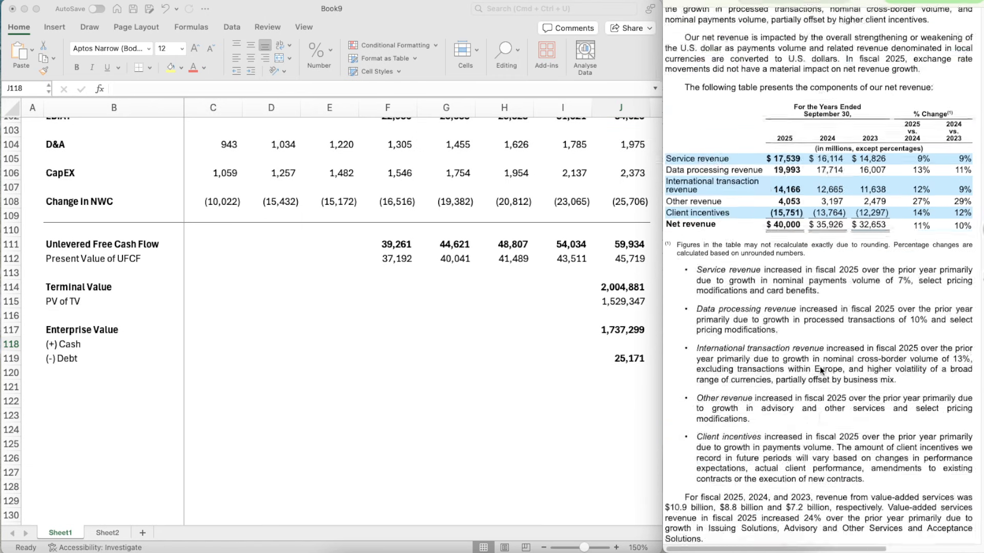
{"action": "scroll", "coordinate": [820, 367], "scroll_direction": "down", "scroll_amount": 20}
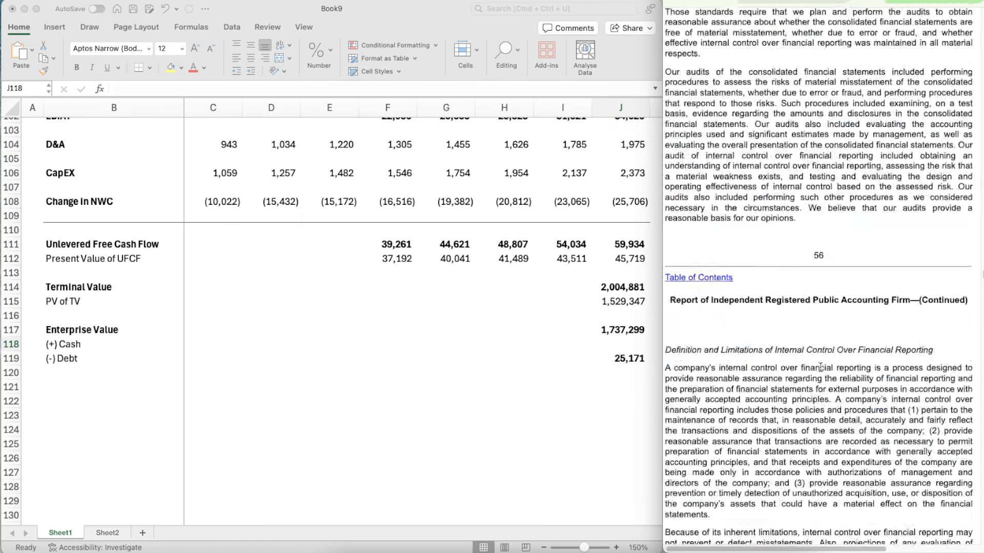
{"action": "scroll", "coordinate": [820, 371], "scroll_direction": "up", "scroll_amount": 20}
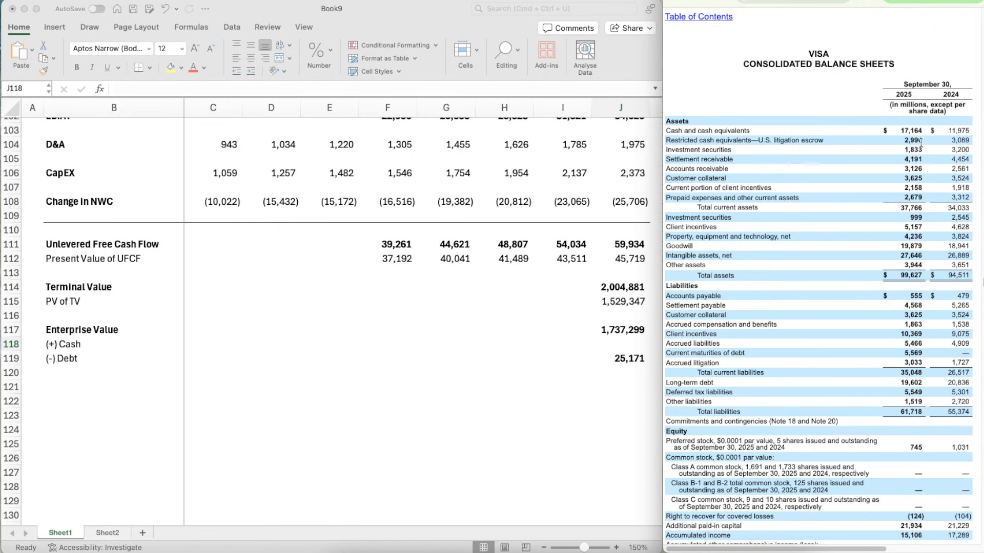
{"action": "left_click", "coordinate": [605, 346]}
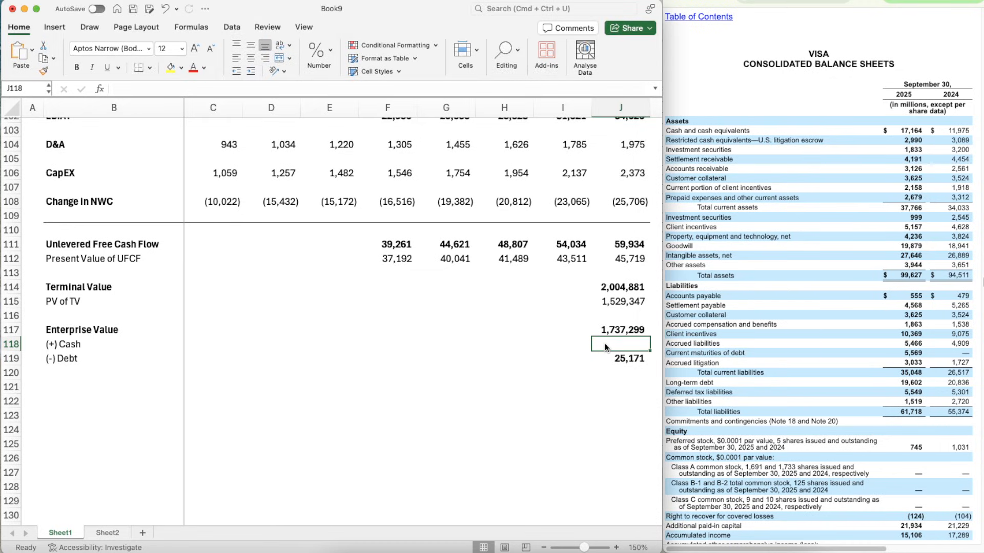
{"action": "type", "text": "=17164+"}
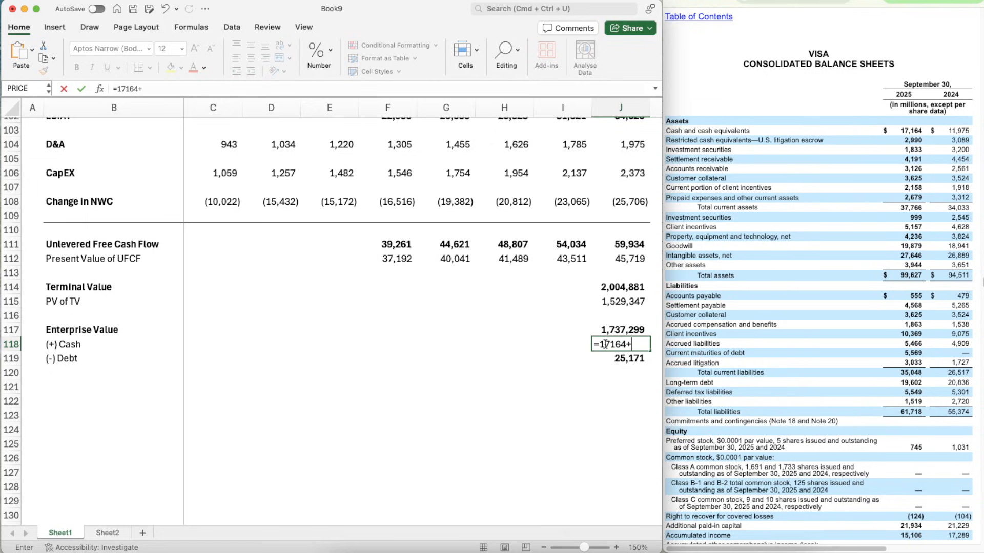
{"action": "type", "text": "2990"}
{"action": "key", "text": "Return"}
- Apply the bold number formatting of the neighbouring valuation figures to the cash value in J118
{"action": "key", "text": "Up"}
{"action": "key", "text": "super+shift+c"}
{"action": "left_click", "coordinate": [605, 344]}
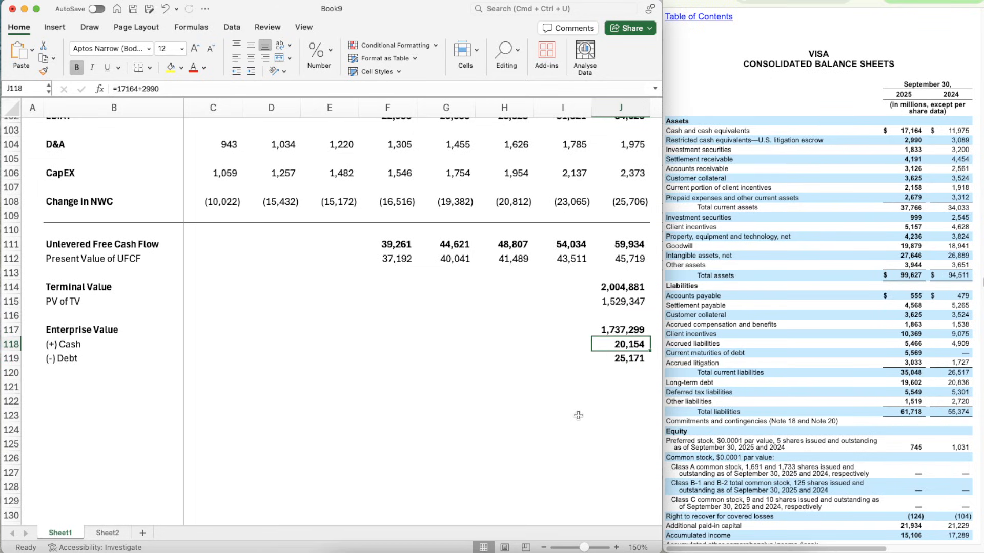
- Add a bold "Equity Value" label in B121, below the debt row
{"action": "key", "text": "Down"}
{"action": "key", "text": "Down"}
{"action": "key", "text": "Up"}
{"action": "key", "text": "Up"}
{"action": "key", "text": "Up"}
{"action": "key", "text": "Down"}
{"action": "key", "text": "Down"}
{"action": "key", "text": "Down"}
{"action": "key", "text": "Down"}
{"action": "key", "text": "Left"}
{"action": "key", "text": "Left"}
{"action": "key", "text": "Left"}
{"action": "key", "text": "Left"}
{"action": "key", "text": "Left"}
{"action": "key", "text": "Left"}
{"action": "key", "text": "Left"}
{"action": "key", "text": "Left"}
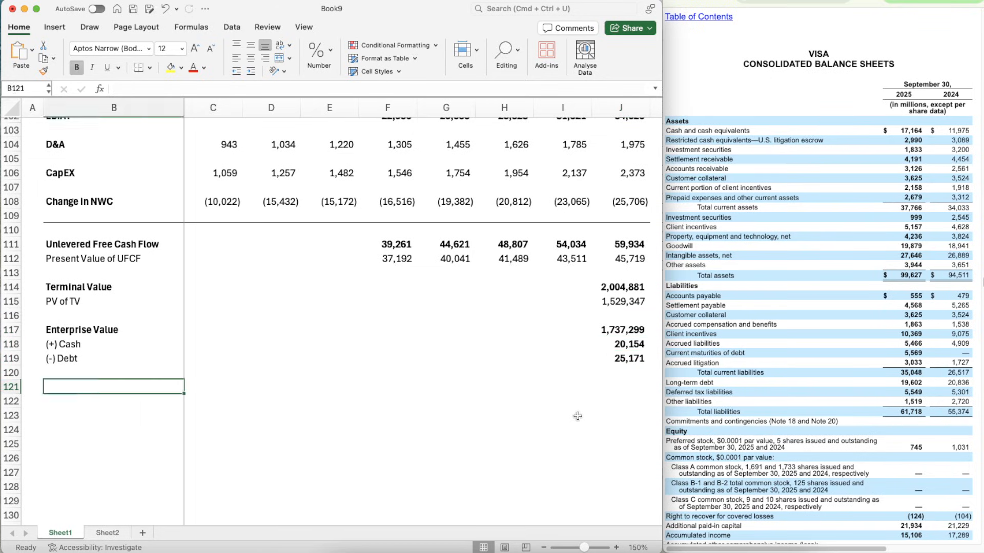
{"action": "type", "text": "Equit"}
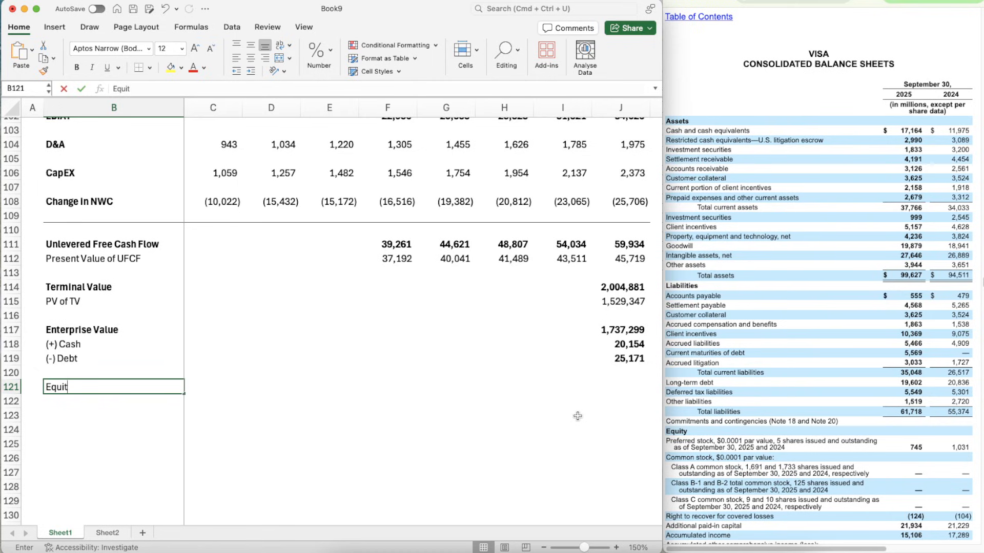
{"action": "type", "text": "y Value"}
{"action": "key", "text": "Return"}
{"action": "key", "text": "Up"}
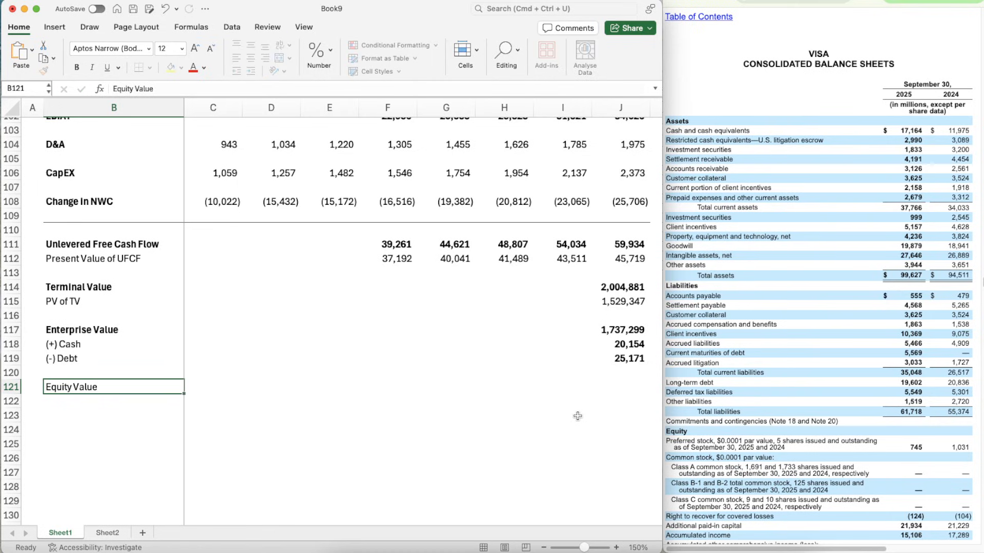
{"action": "key", "text": "super+b"}
- Calculate equity value in J121 as enterprise value plus cash minus debt, =J117+J118-J119
{"action": "key", "text": "Right"}
{"action": "key", "text": "Right"}
{"action": "key", "text": "Right"}
{"action": "key", "text": "Right"}
{"action": "key", "text": "Right"}
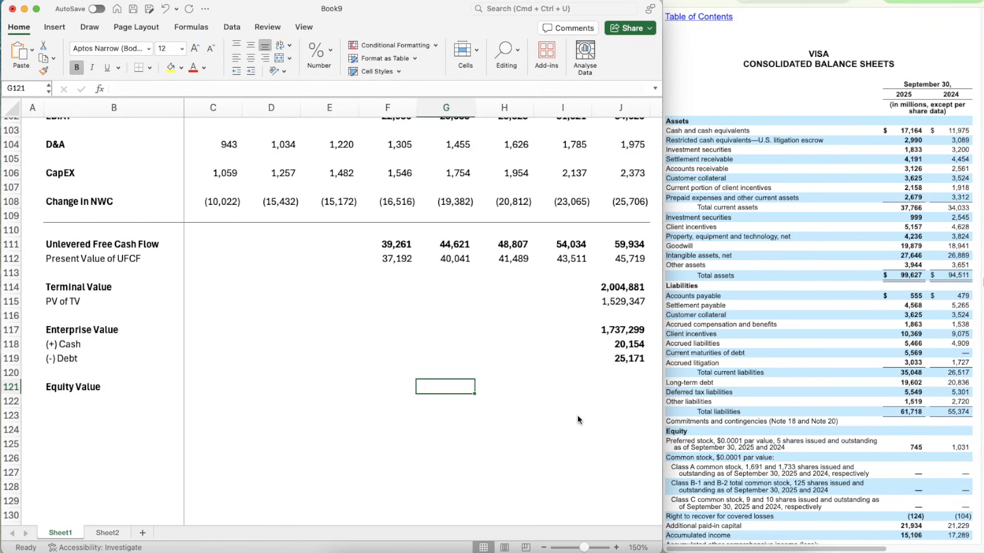
{"action": "key", "text": "Right"}
{"action": "key", "text": "Right"}
{"action": "key", "text": "Right"}
{"action": "type", "text": "="}
{"action": "key", "text": "Up"}
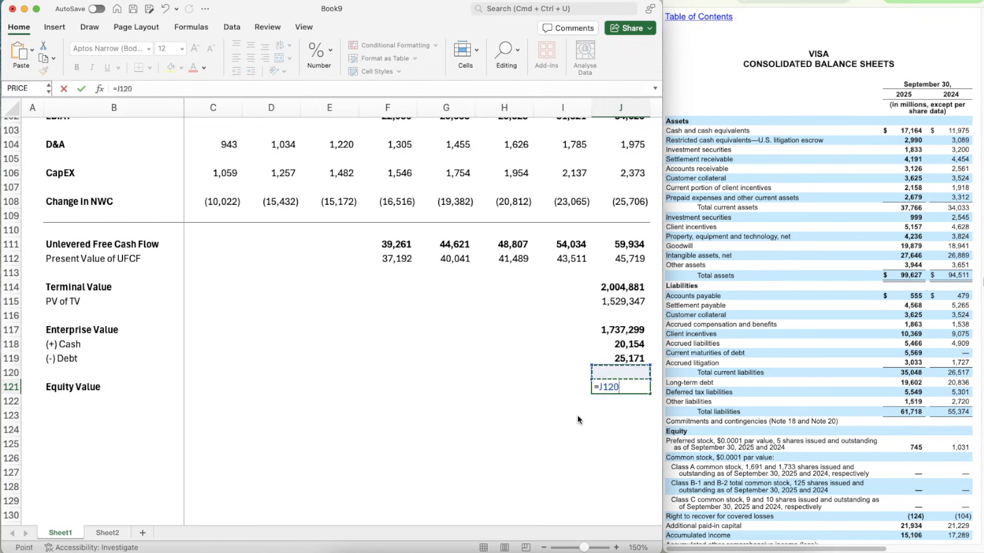
{"action": "key", "text": "Up"}
{"action": "key", "text": "Up"}
{"action": "key", "text": "Up"}
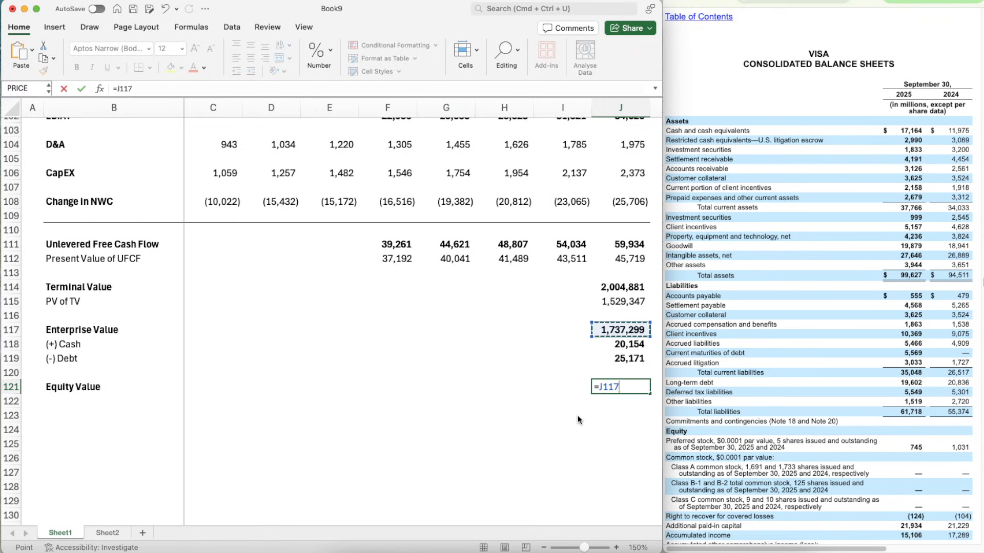
{"action": "type", "text": "+"}
{"action": "key", "text": "Down"}
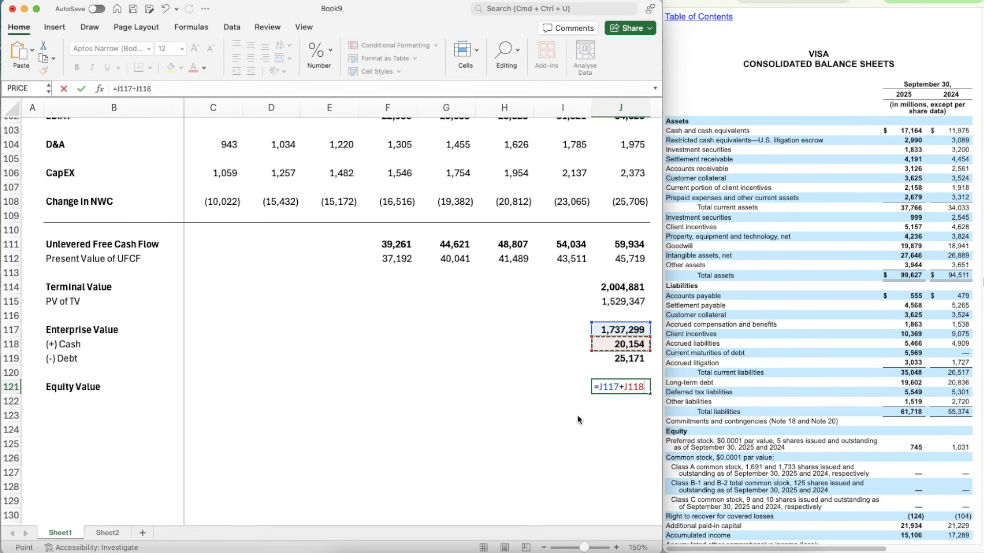
{"action": "type", "text": "-"}
{"action": "key", "text": "Up"}
{"action": "key", "text": "Up"}
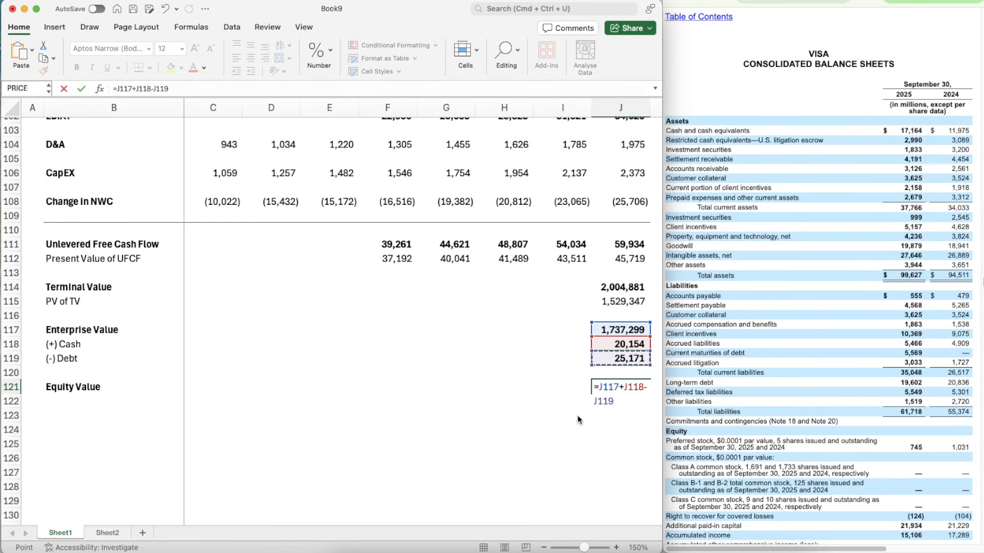
{"action": "key", "text": "Return"}
- Apply the enterprise value's bold number formatting to the equity value in J121
{"action": "key", "text": "Up"}
{"action": "key", "text": "super+z"}
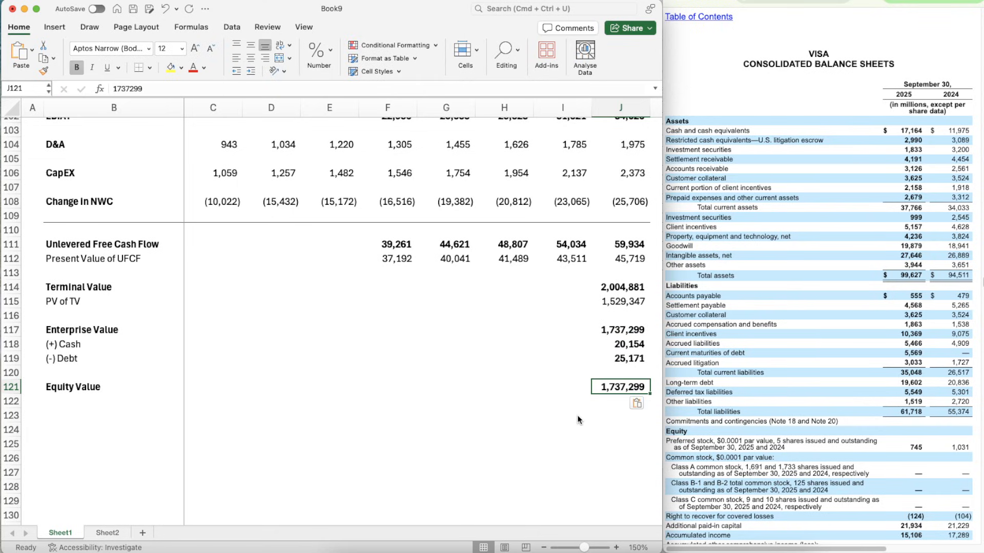
{"action": "key", "text": "super+y"}
{"action": "key", "text": "Down"}
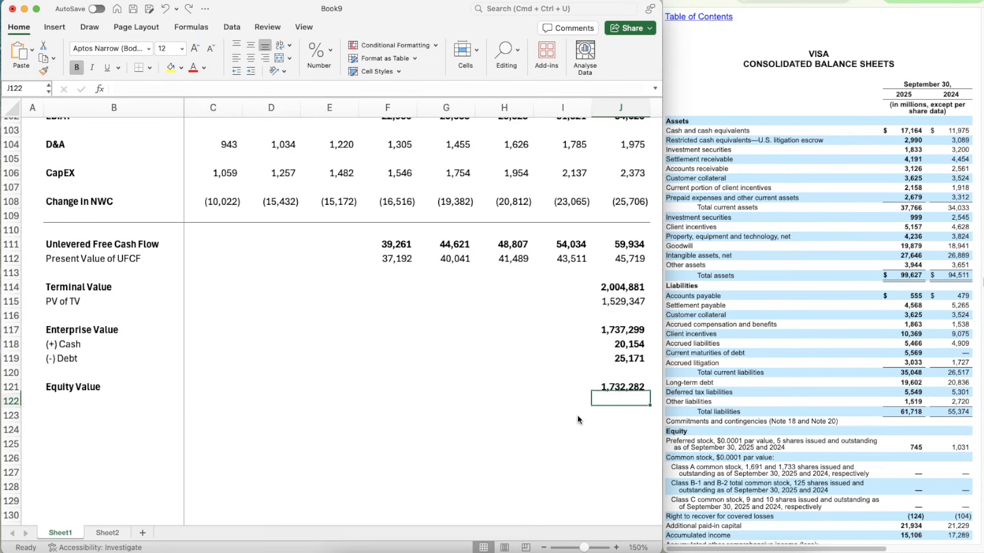
- Add a bold "Diluted Shares Outstanding" label in B122, directly below Equity Value
{"action": "key", "text": "Left"}
{"action": "key", "text": "Left"}
{"action": "key", "text": "Left"}
{"action": "key", "text": "Left"}
{"action": "key", "text": "Left"}
{"action": "key", "text": "Left"}
{"action": "key", "text": "Left"}
{"action": "key", "text": "Left"}
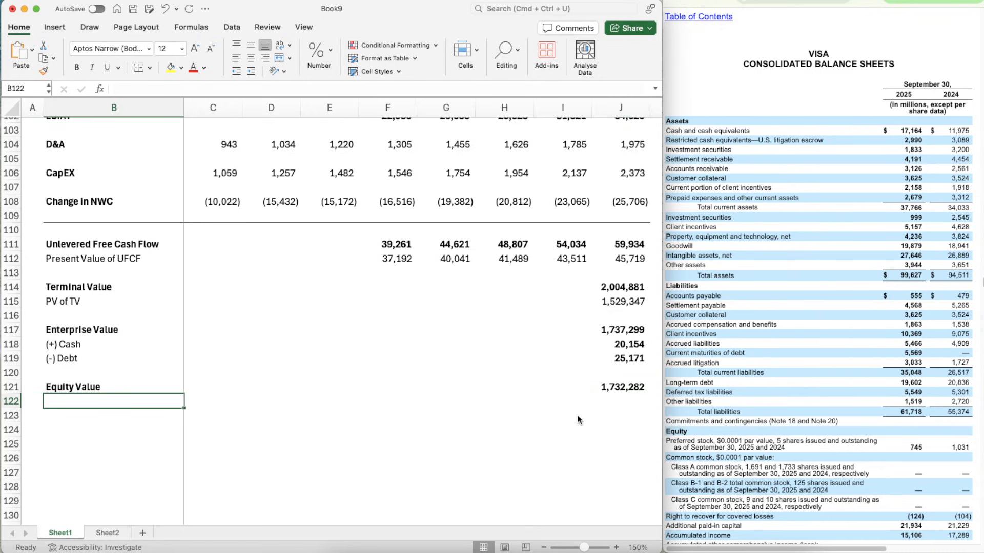
{"action": "type", "text": "Dilute"}
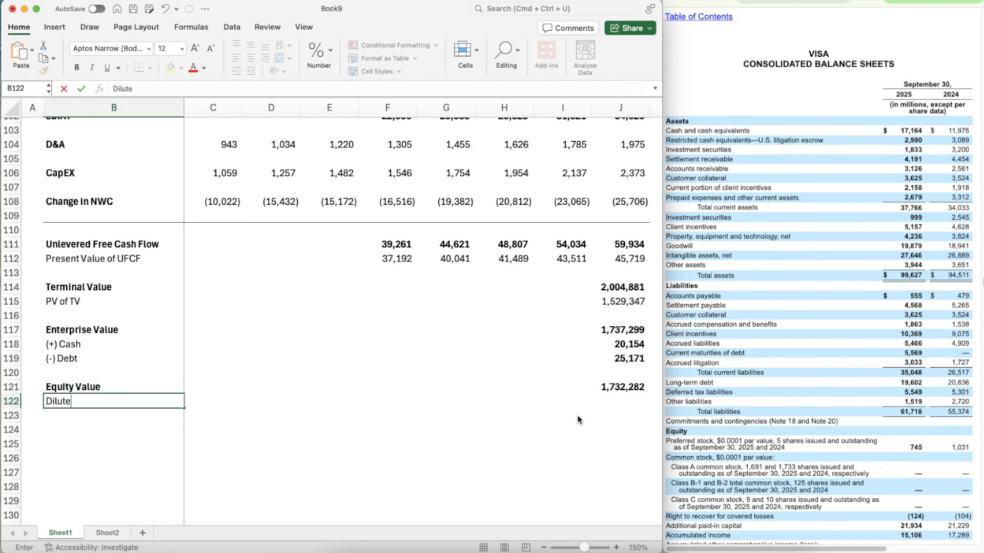
{"action": "type", "text": "d Shares Outs"}
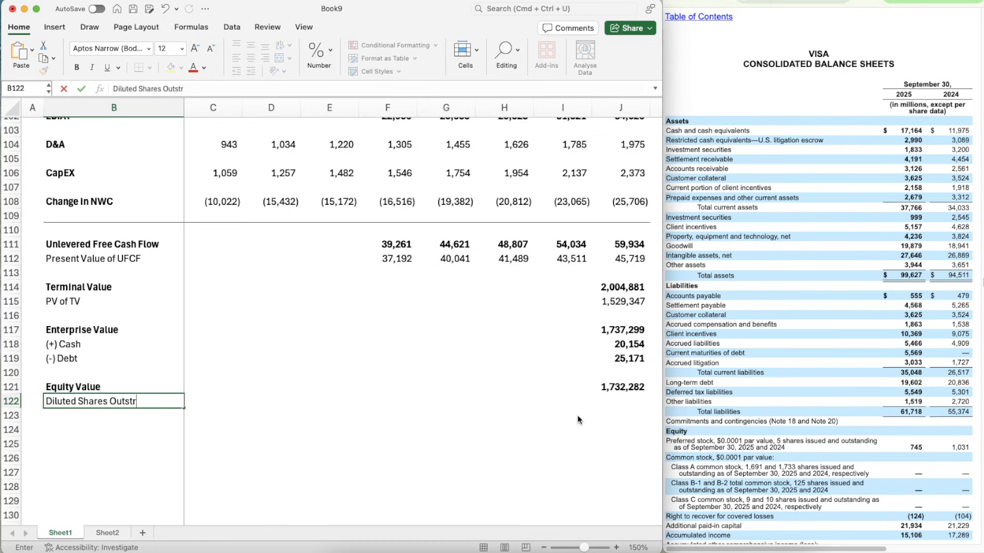
{"action": "type", "text": "tanding"}
{"action": "key", "text": "Return"}
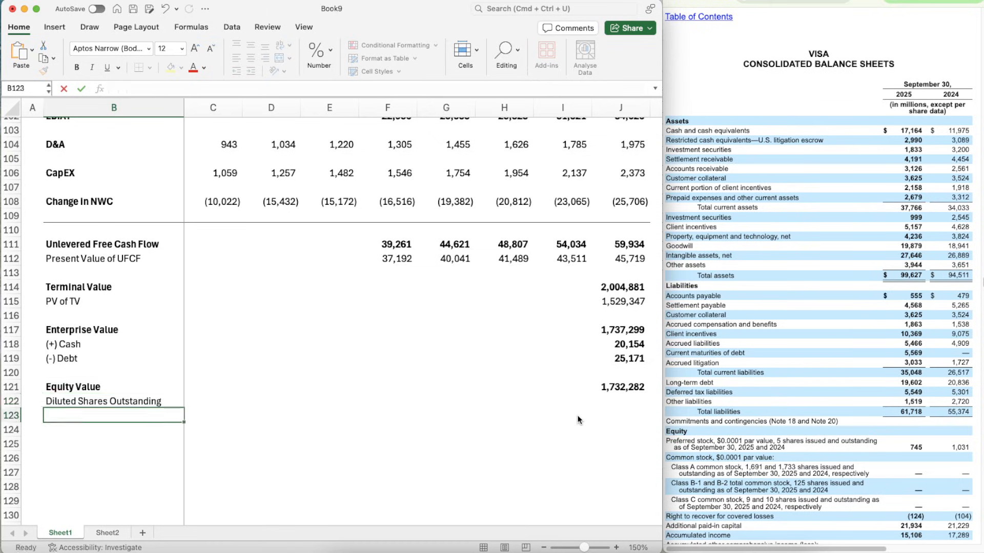
{"action": "key", "text": "Up"}
{"action": "key", "text": "super+b"}
{"action": "key", "text": "Down"}
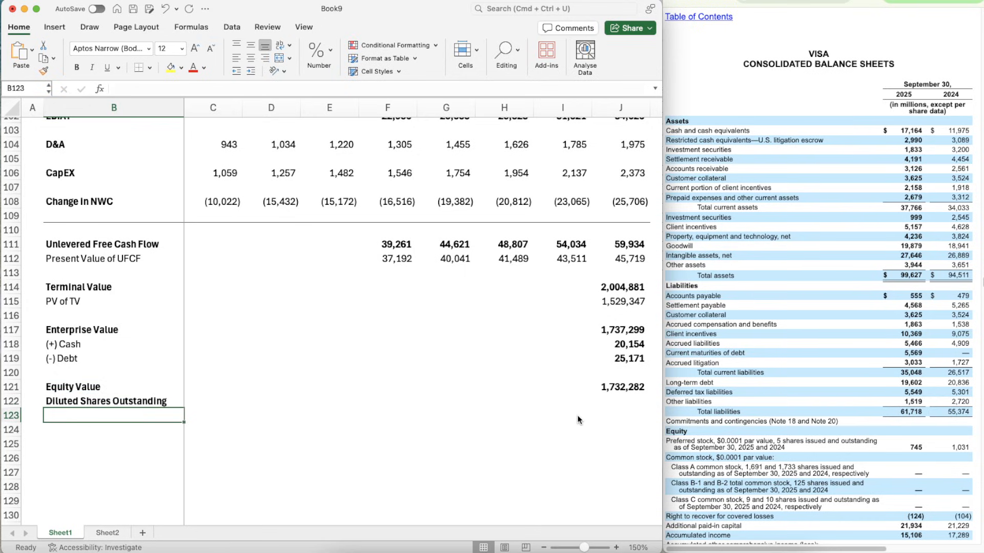
- Add a bold "Implied Share Price" label in B123
{"action": "type", "text": "Implied Share PRi"}
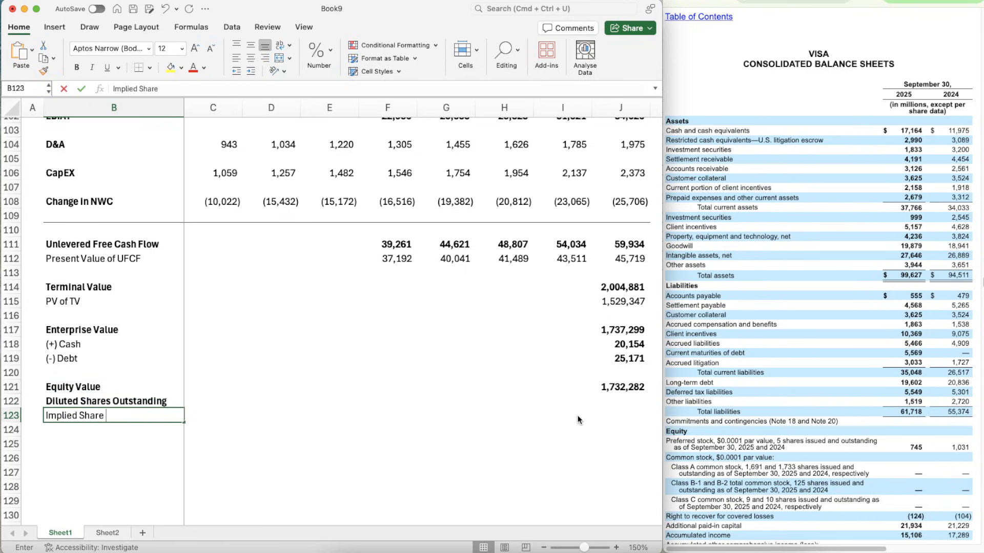
{"action": "key", "text": "BackSpace"}
{"action": "key", "text": "BackSpace"}
{"action": "type", "text": "rice"}
{"action": "key", "text": "Return"}
{"action": "key", "text": "Up"}
{"action": "key", "text": "super+b"}
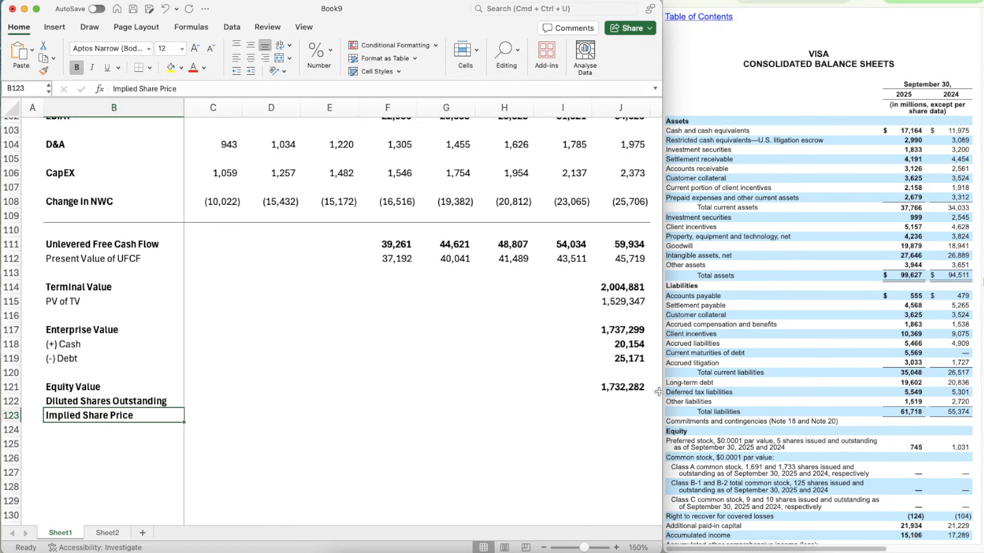
- Examine the DCF's historical EBIT margins for 2023 and 2024 in C93 and D93
{"action": "left_click", "coordinate": [612, 403]}
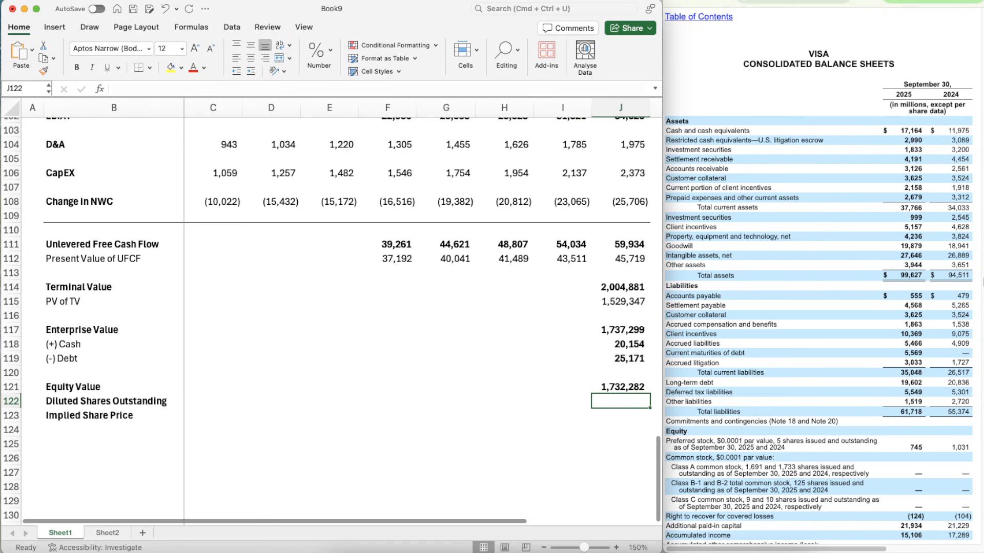
{"action": "scroll", "coordinate": [569, 205], "scroll_direction": "up", "scroll_amount": 5}
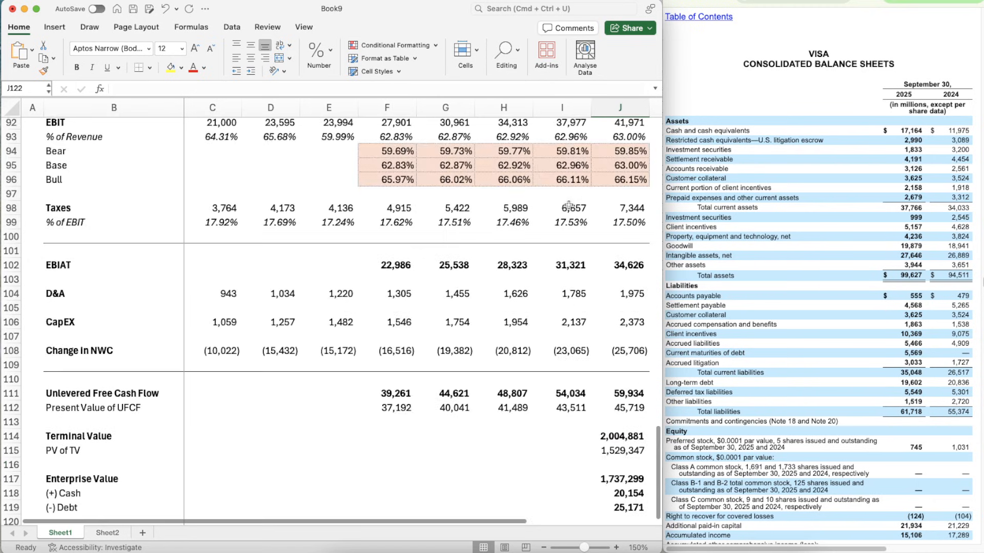
{"action": "scroll", "coordinate": [569, 204], "scroll_direction": "up", "scroll_amount": 2}
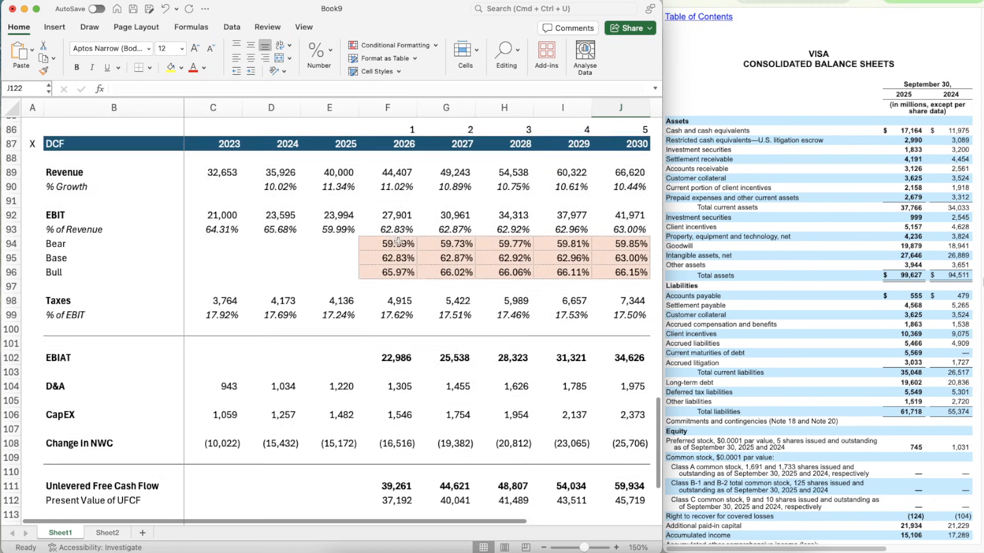
{"action": "left_click", "coordinate": [208, 235]}
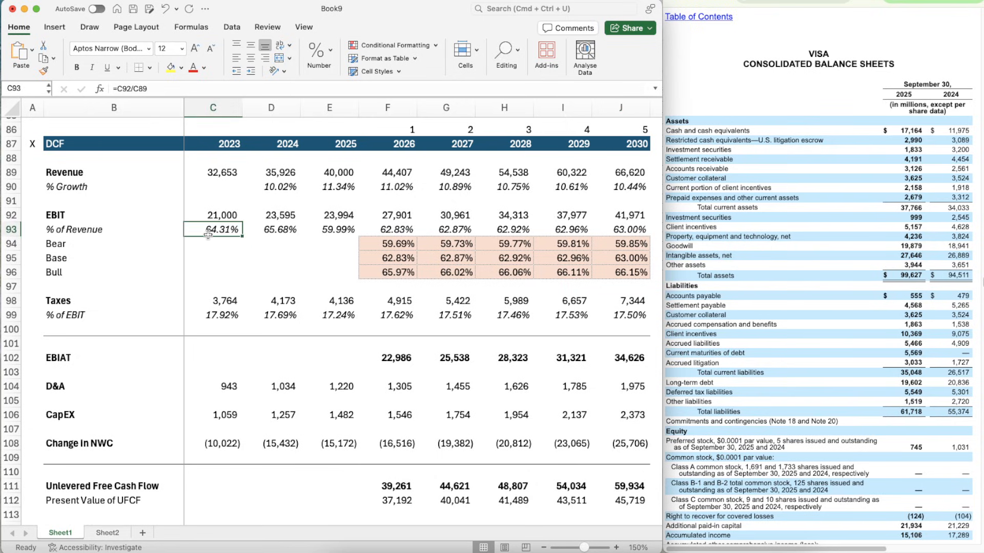
{"action": "left_click", "coordinate": [278, 235]}
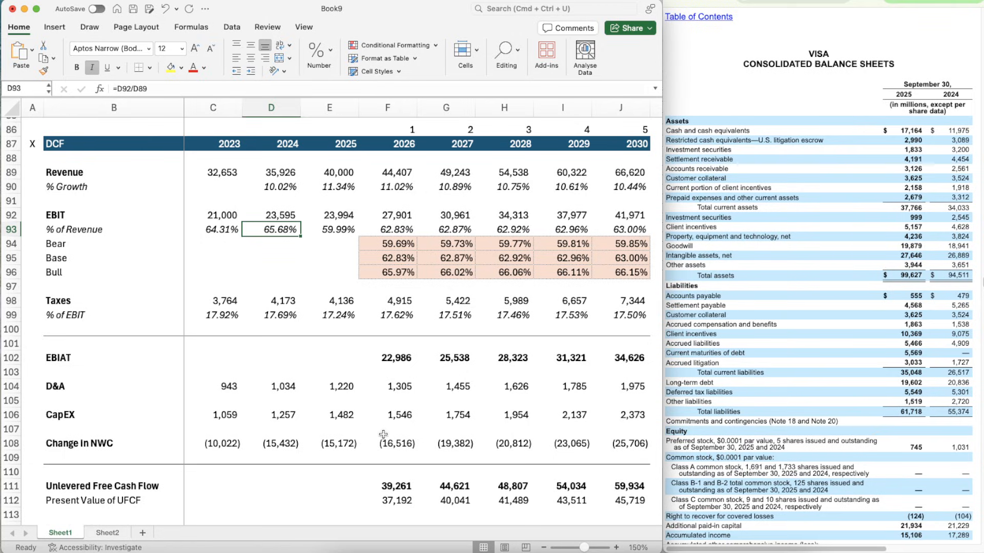
{"action": "scroll", "coordinate": [403, 435], "scroll_direction": "down", "scroll_amount": 6}
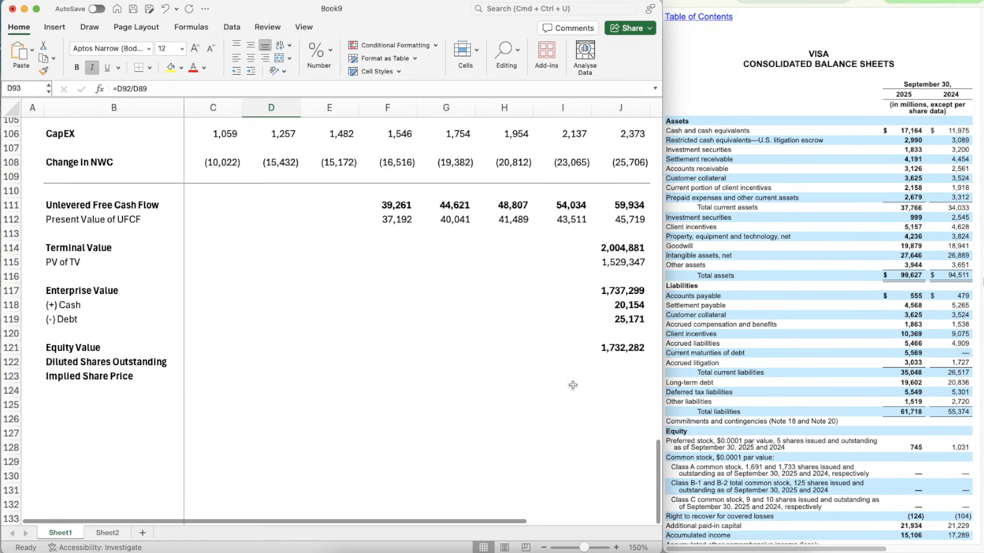
- Enter diluted shares in J122 by summing the 2025 diluted weighted-average shares of all classes from Visa's statements of operations, =SUM(1966,5,120,9)
{"action": "left_click", "coordinate": [610, 362]}
{"action": "scroll", "coordinate": [755, 339], "scroll_direction": "down", "scroll_amount": 10}
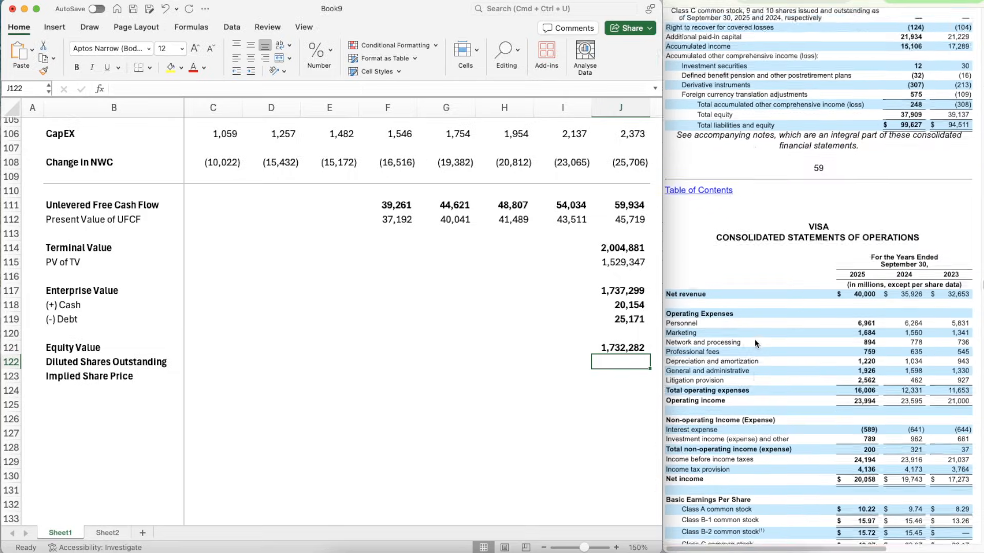
{"action": "scroll", "coordinate": [754, 339], "scroll_direction": "down", "scroll_amount": 3}
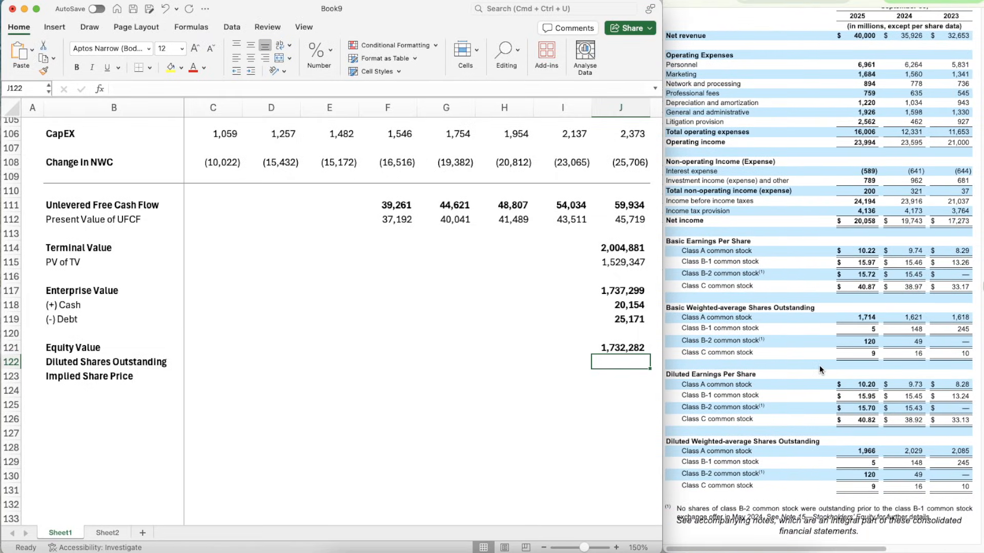
{"action": "scroll", "coordinate": [820, 369], "scroll_direction": "down", "scroll_amount": 2}
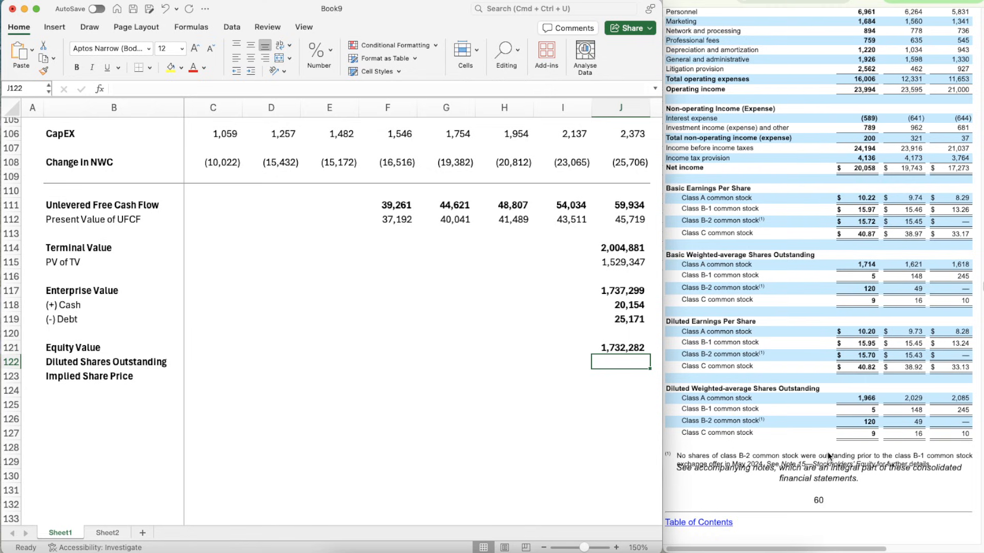
{"action": "scroll", "coordinate": [828, 452], "scroll_direction": "up", "scroll_amount": 3}
{"action": "scroll", "coordinate": [828, 452], "scroll_direction": "down", "scroll_amount": 2}
{"action": "scroll", "coordinate": [828, 452], "scroll_direction": "down", "scroll_amount": 1}
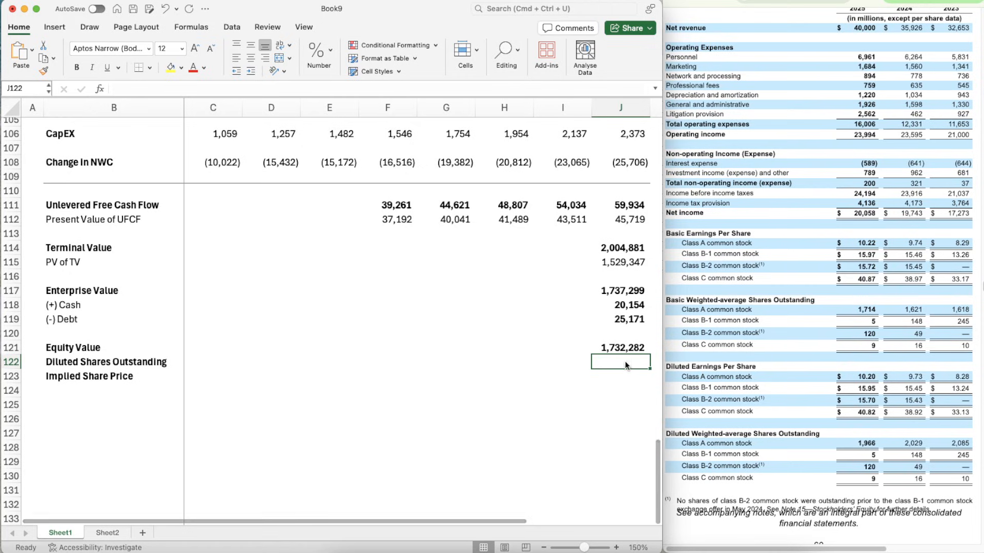
{"action": "type", "text": "="}
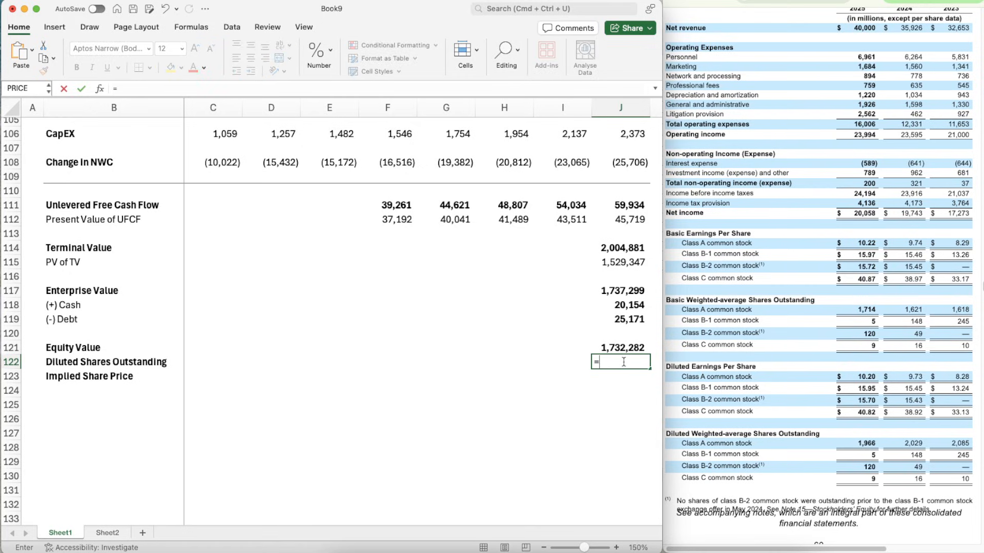
{"action": "type", "text": "sum,"}
{"action": "key", "text": "BackSpace"}
{"action": "key", "text": "Tab"}
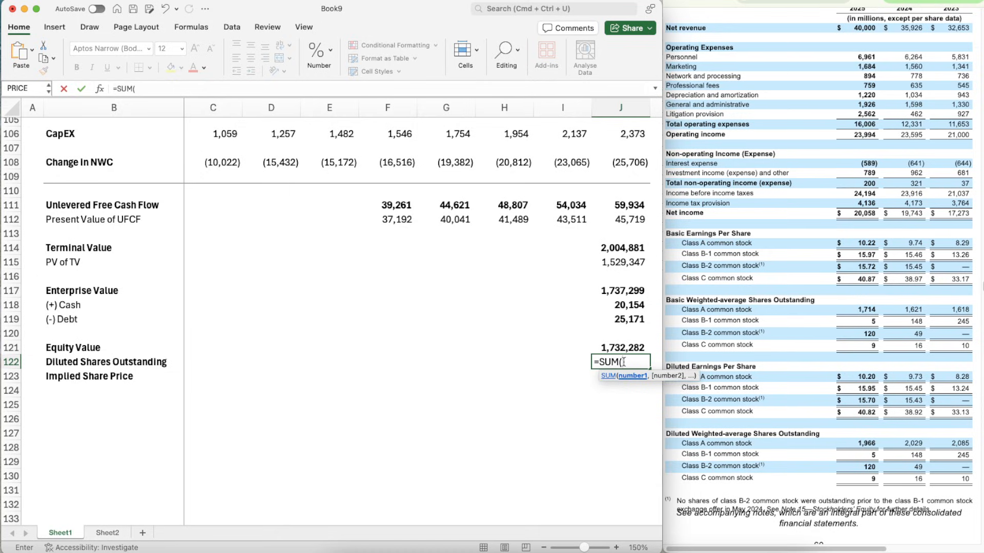
{"action": "type", "text": "1966,5"}
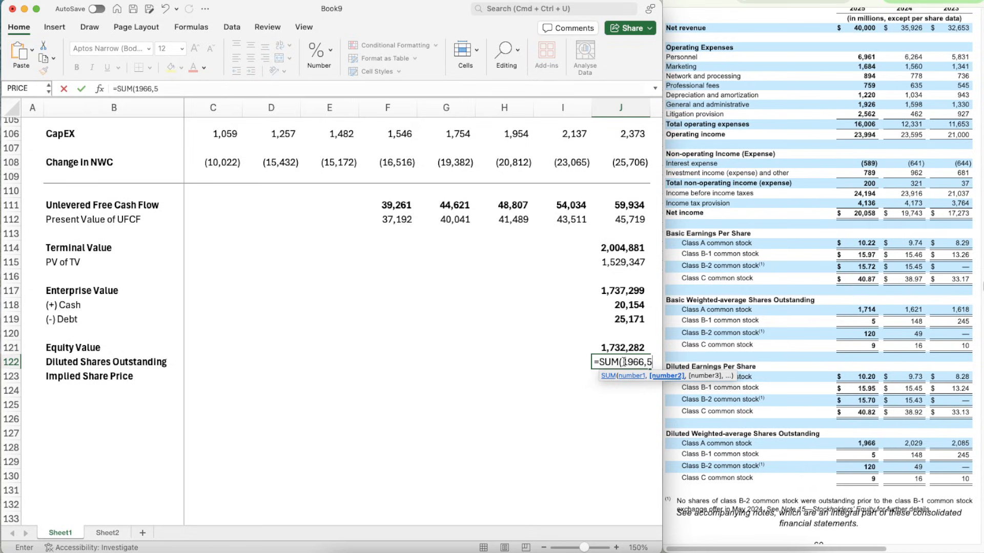
{"action": "type", "text": ",120"}
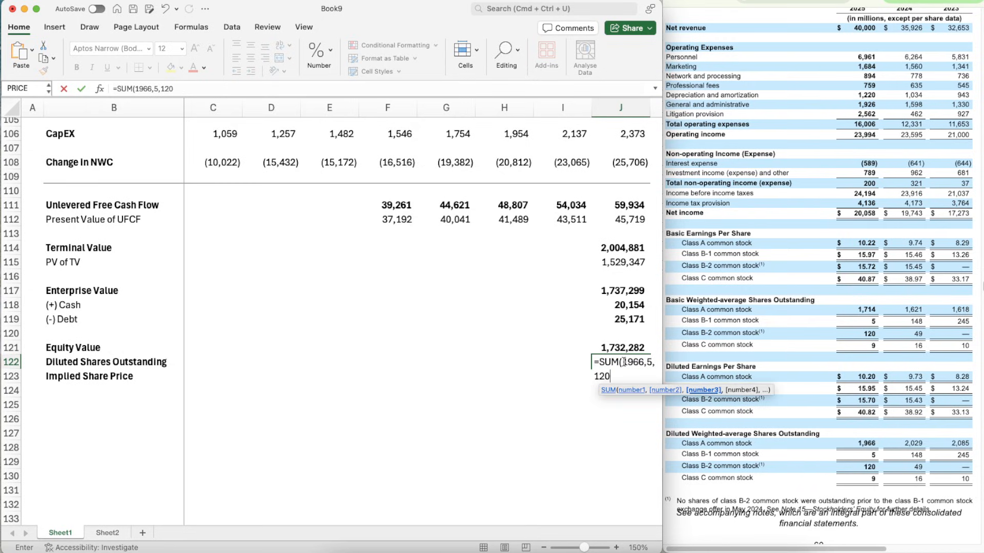
{"action": "type", "text": ",9"}
{"action": "key", "text": "Return"}
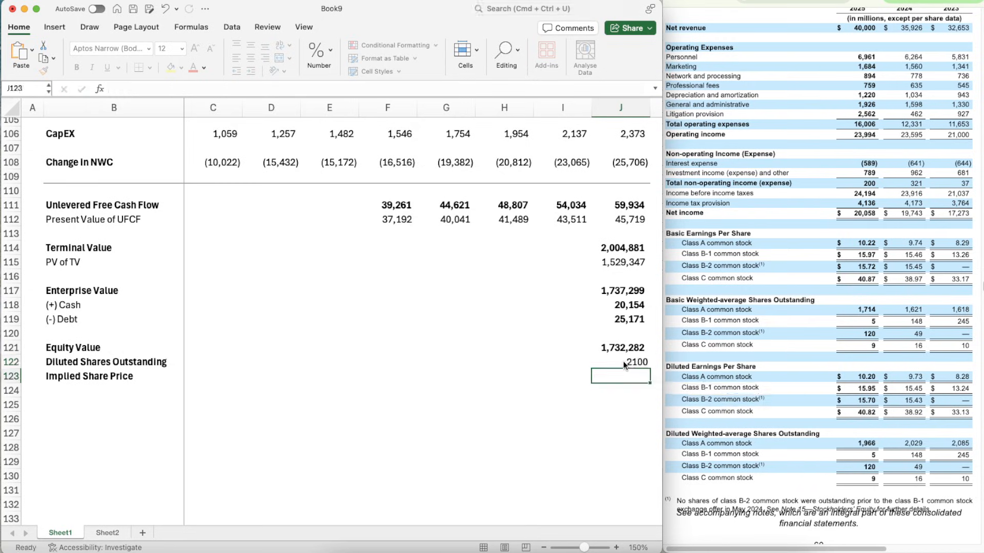
- Apply the equity value's bold number formatting to the diluted share count in J122
{"action": "key", "text": "Up"}
{"action": "key", "text": "Up"}
{"action": "key", "text": "super+shift+c"}
{"action": "left_click", "coordinate": [623, 362]}
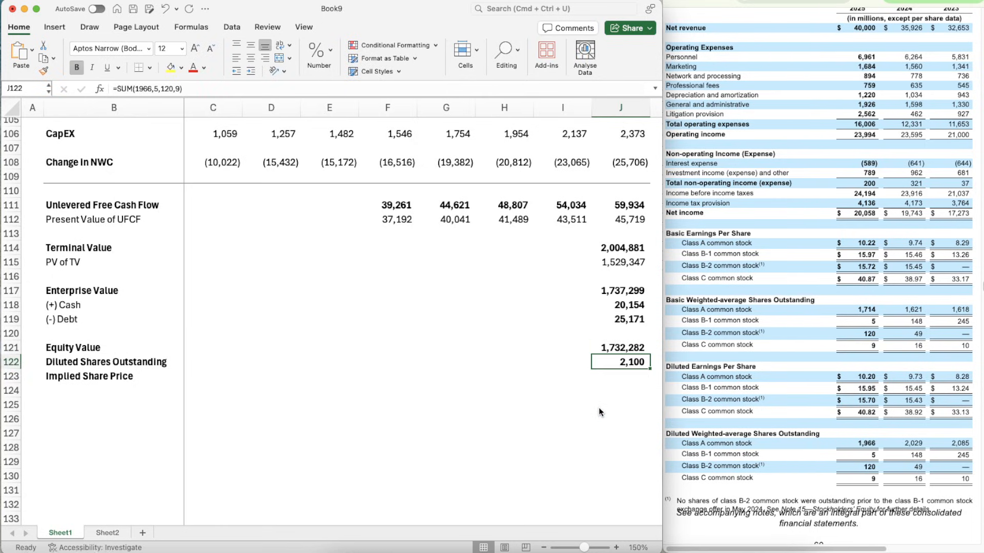
- Calculate the implied share price in J123 as equity value divided by diluted shares, =J121/J122
{"action": "key", "text": "Down"}
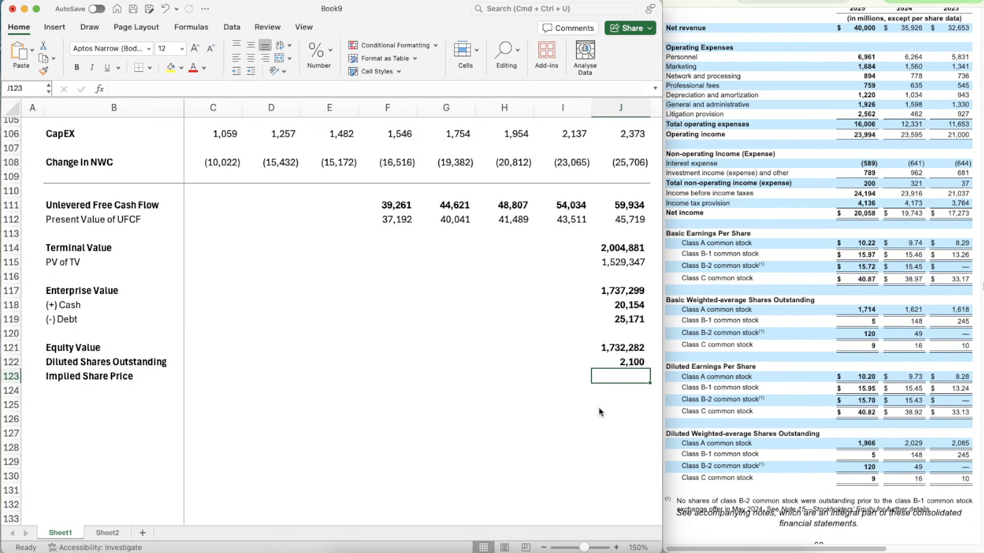
{"action": "type", "text": "="}
{"action": "key", "text": "Up"}
{"action": "key", "text": "Up"}
{"action": "type", "text": "/"}
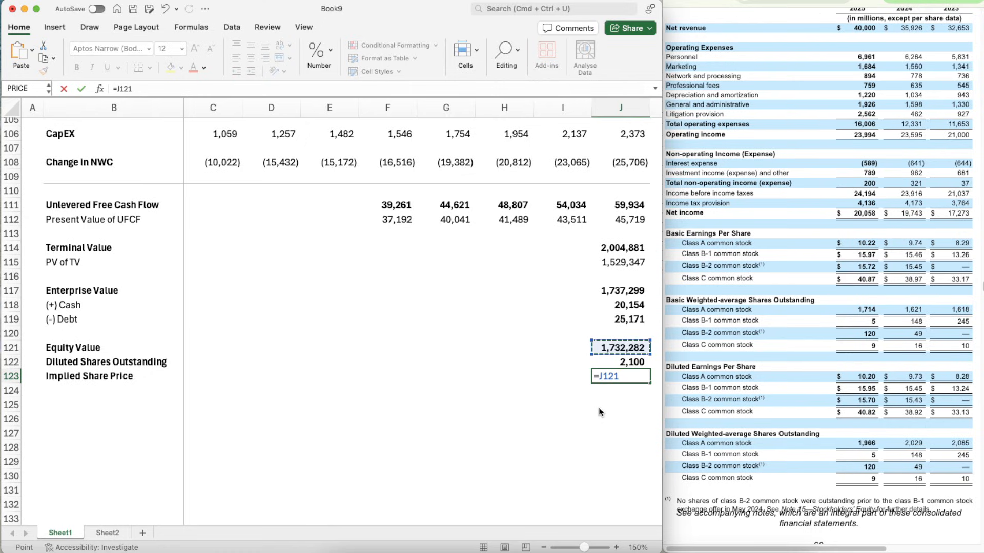
{"action": "key", "text": "Down"}
{"action": "key", "text": "Return"}
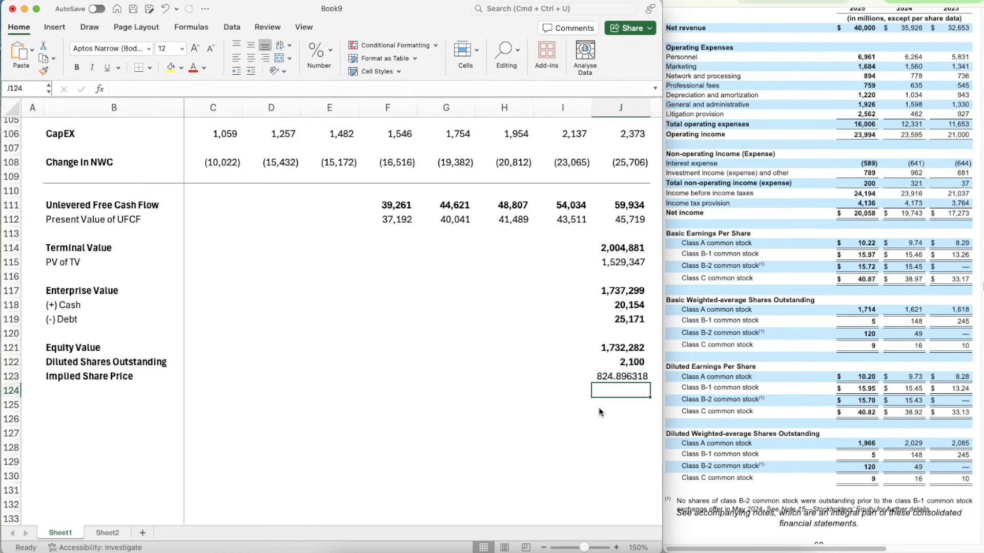
- Apply the diluted share count's bold number formatting to the implied share price in J123
{"action": "key", "text": "Up"}
{"action": "key", "text": "Up"}
{"action": "key", "text": "super+shift+c"}
{"action": "key", "text": "Down"}
{"action": "key", "text": "super+shift+v"}
{"action": "key", "text": "Down"}
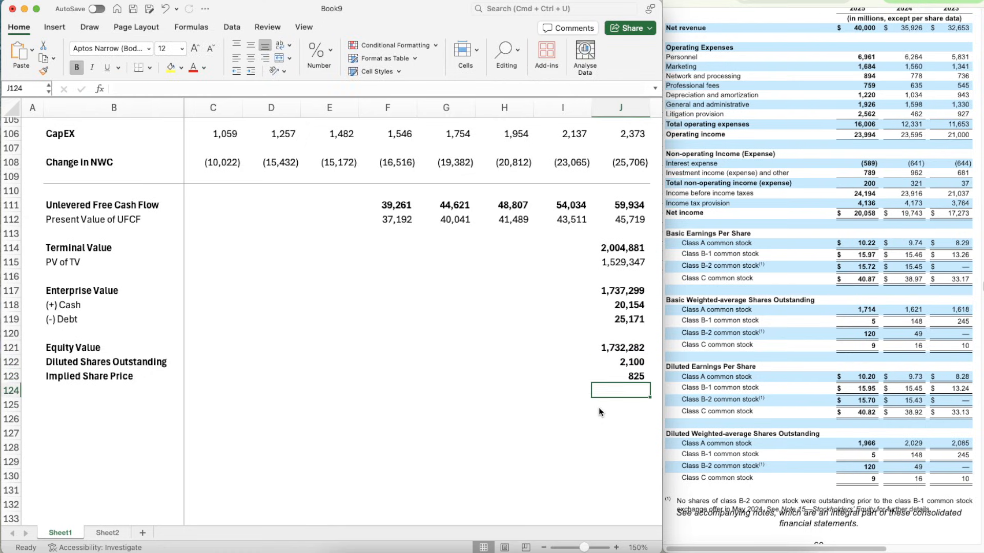
{"action": "key", "text": "Down"}
{"action": "key", "text": "Up"}
{"action": "key", "text": "Up"}
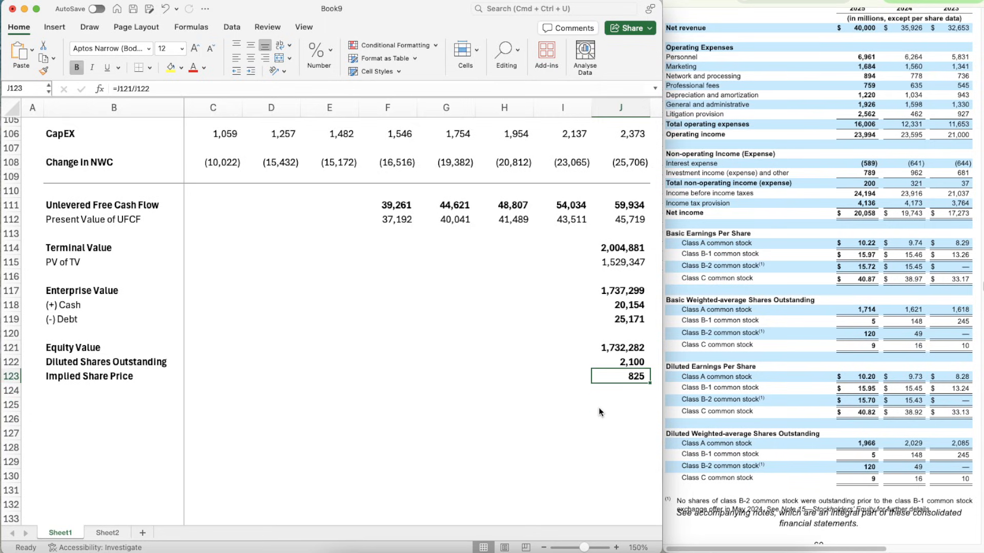
- Link the Implied price cell G3 in the header to the DCF's implied share price, =J123
{"action": "scroll", "coordinate": [517, 327], "scroll_direction": "up", "scroll_amount": 20}
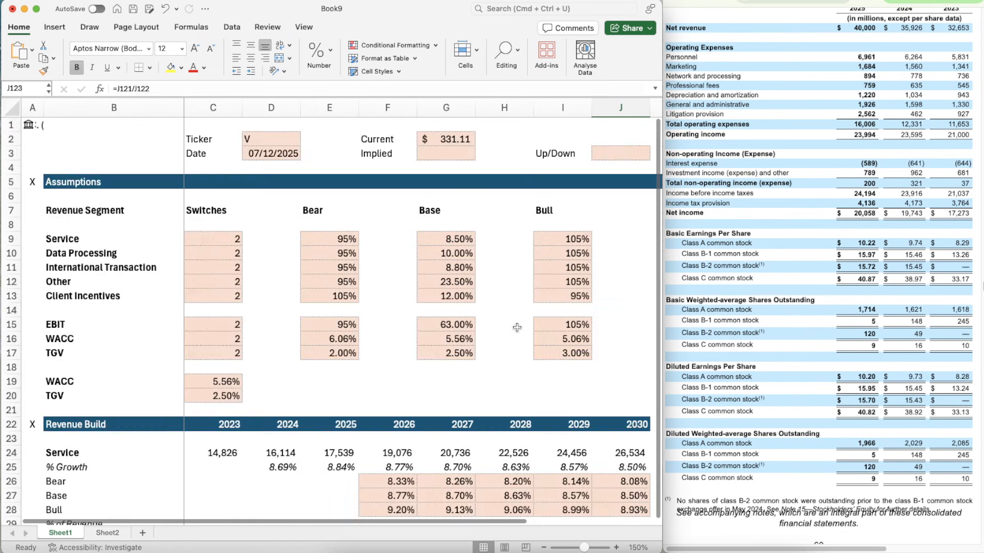
{"action": "scroll", "coordinate": [517, 327], "scroll_direction": "down", "scroll_amount": 1}
{"action": "left_click", "coordinate": [459, 154]}
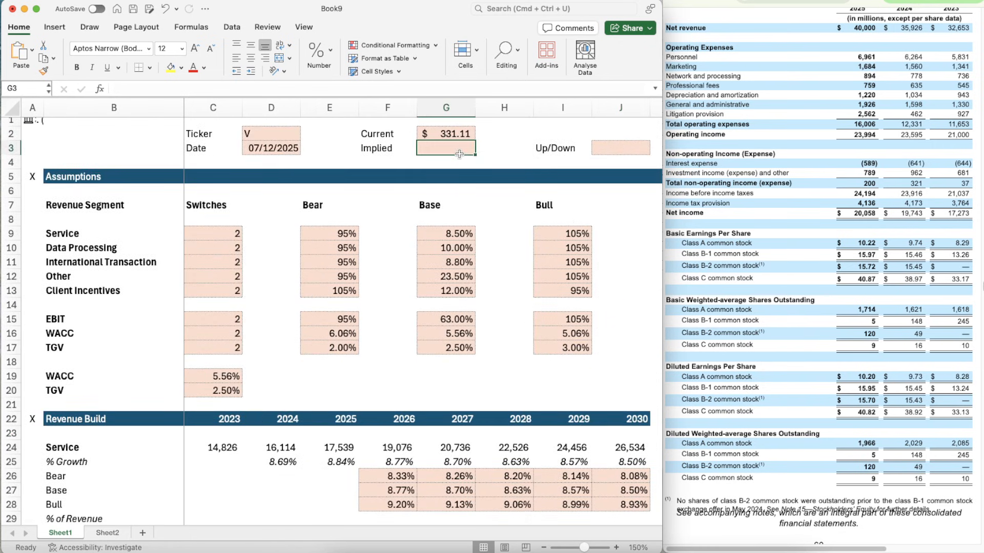
{"action": "type", "text": "="}
{"action": "scroll", "coordinate": [570, 337], "scroll_direction": "down", "scroll_amount": 20}
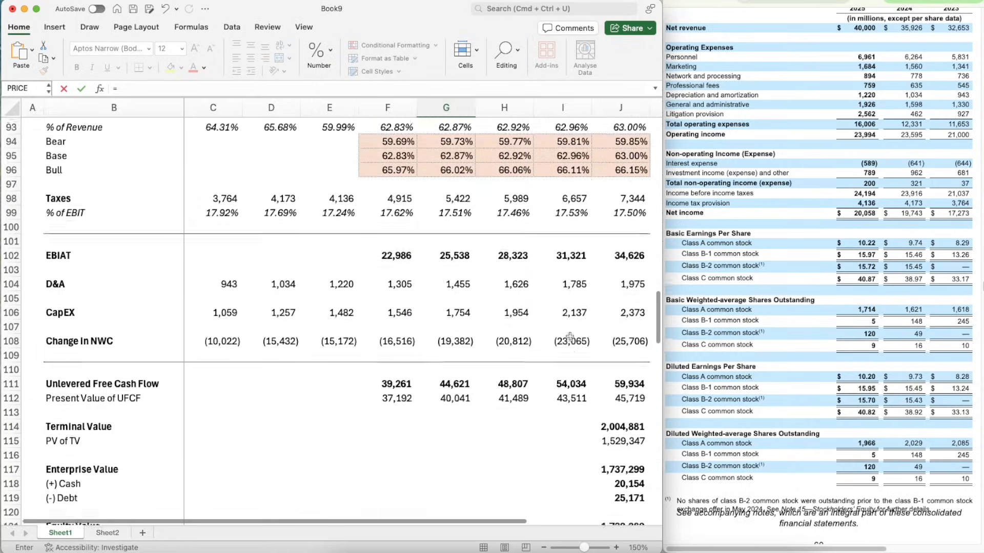
{"action": "scroll", "coordinate": [570, 336], "scroll_direction": "down", "scroll_amount": 4}
{"action": "scroll", "coordinate": [569, 337], "scroll_direction": "left", "scroll_amount": 1}
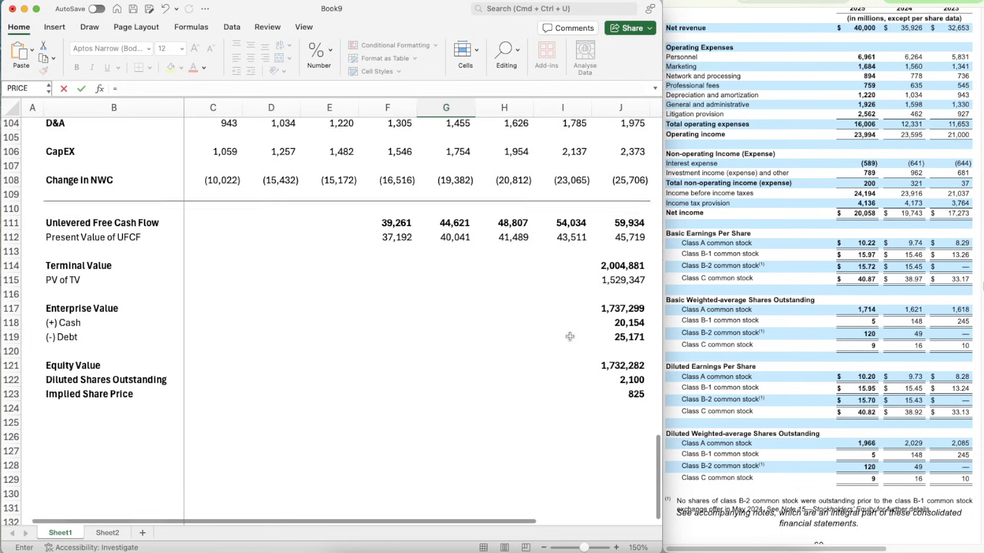
{"action": "left_click", "coordinate": [624, 395]}
{"action": "key", "text": "Return"}
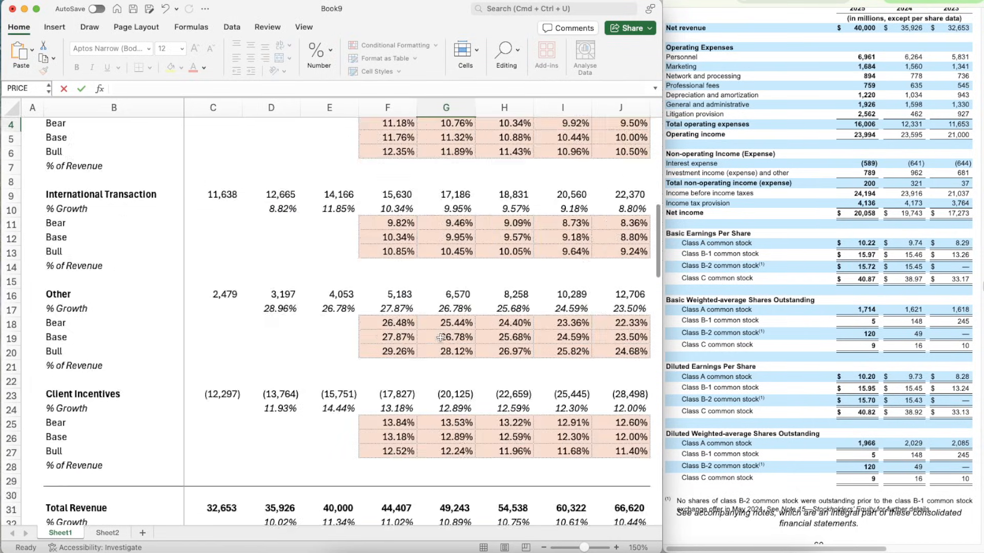
- Apply the current price's dollar currency formatting from G2 to the implied price in G3
{"action": "left_click", "coordinate": [446, 139]}
{"action": "key", "text": "super+shift+c"}
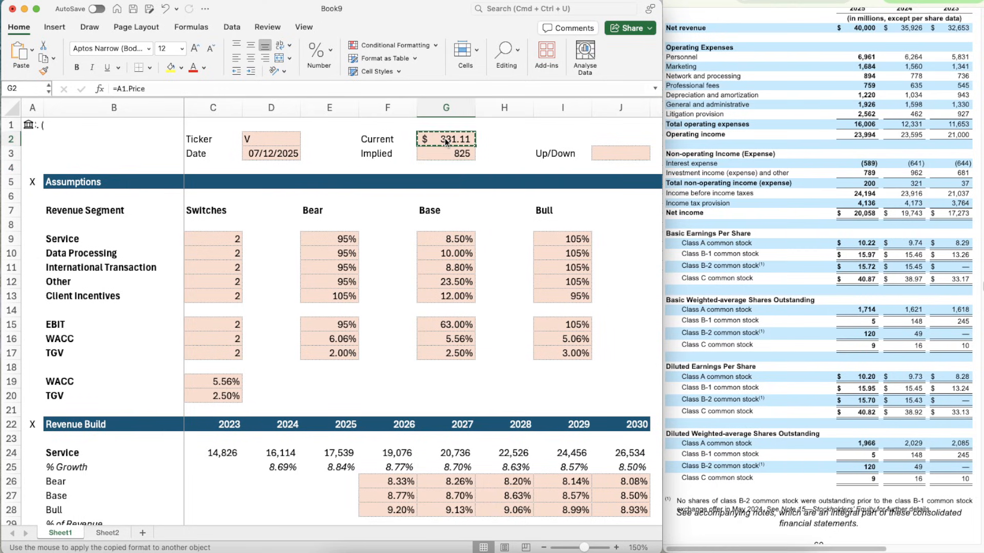
{"action": "key", "text": "Down"}
- Calculate the Up/Down percentage in J3 as implied price over current price minus one, =G3/G2-1
{"action": "key", "text": "Right"}
{"action": "key", "text": "Right"}
{"action": "key", "text": "Right"}
{"action": "type", "text": "="}
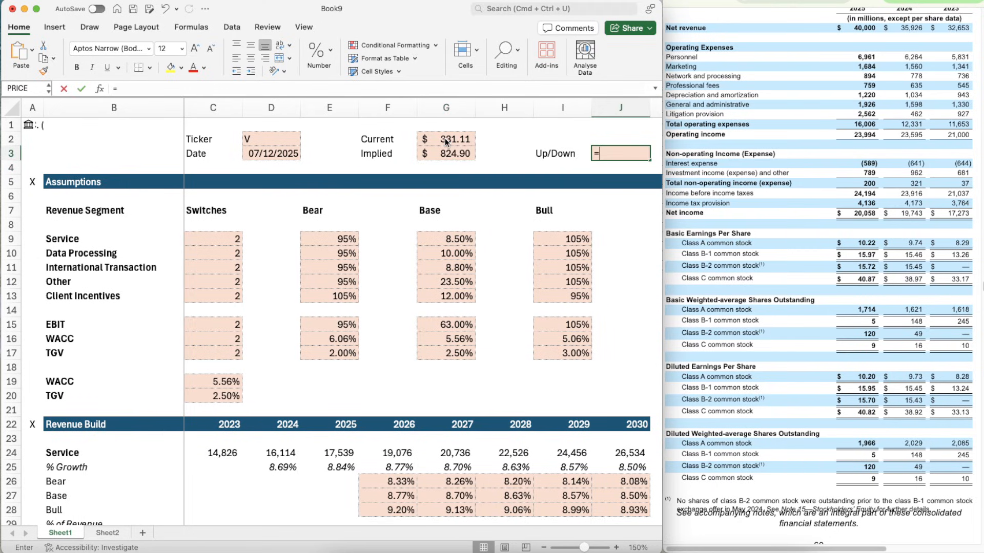
{"action": "key", "text": "Left"}
{"action": "key", "text": "Left"}
{"action": "key", "text": "Left"}
{"action": "key", "text": "Left"}
{"action": "key", "text": "Right"}
{"action": "type", "text": "/"}
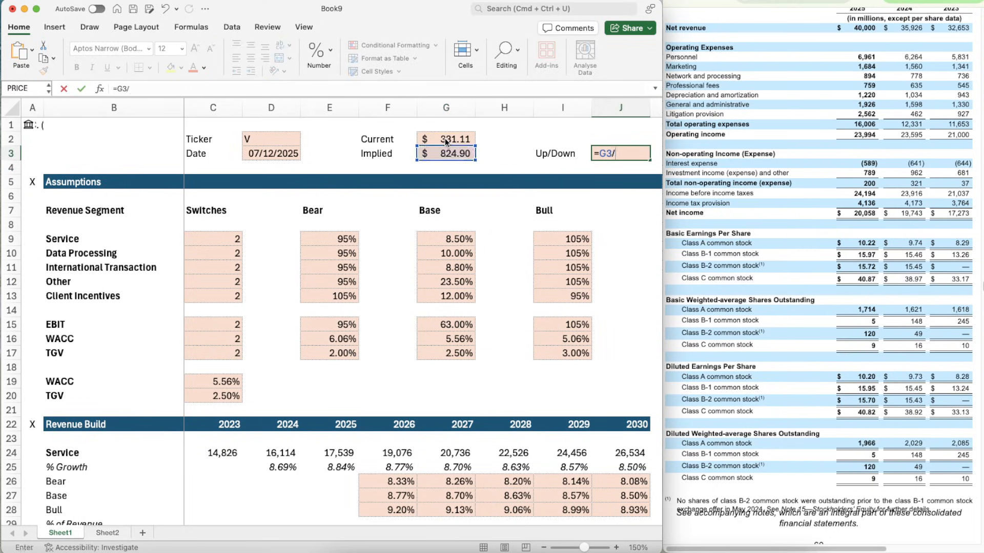
{"action": "key", "text": "Left"}
{"action": "key", "text": "Left"}
{"action": "key", "text": "Up"}
{"action": "key", "text": "Left"}
{"action": "key", "text": "Up"}
{"action": "key", "text": "Down"}
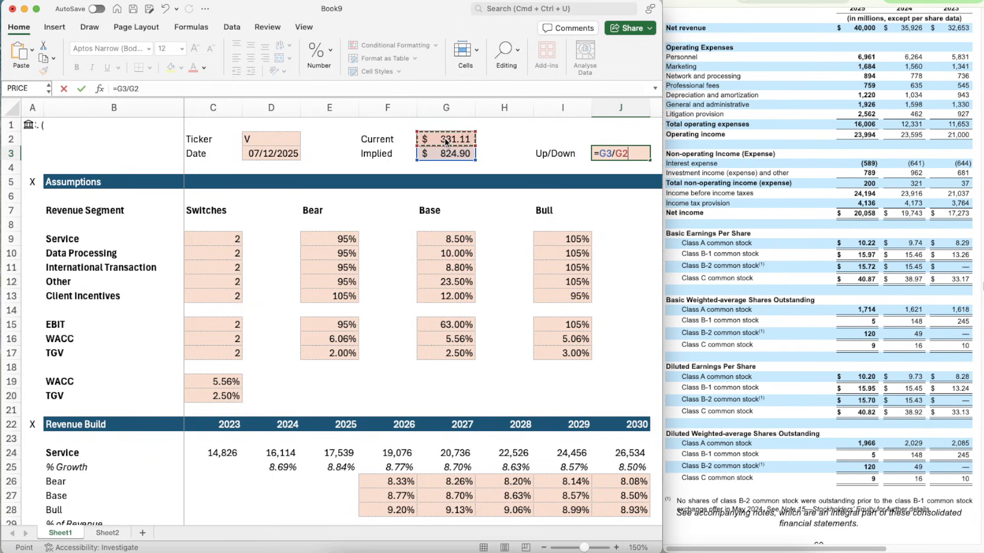
{"action": "type", "text": "-1"}
{"action": "key", "text": "Return"}
{"action": "key", "text": "Up"}
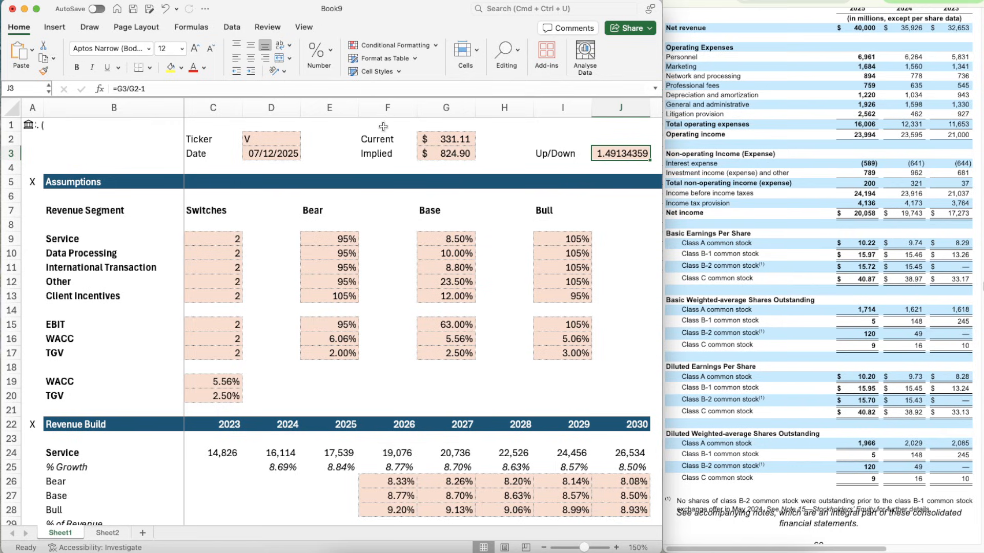
- Apply the percentage formatting of the base WACC in G16 to the Up/Down result in J3
{"action": "left_click", "coordinate": [461, 340]}
{"action": "key", "text": "super+shift+c"}
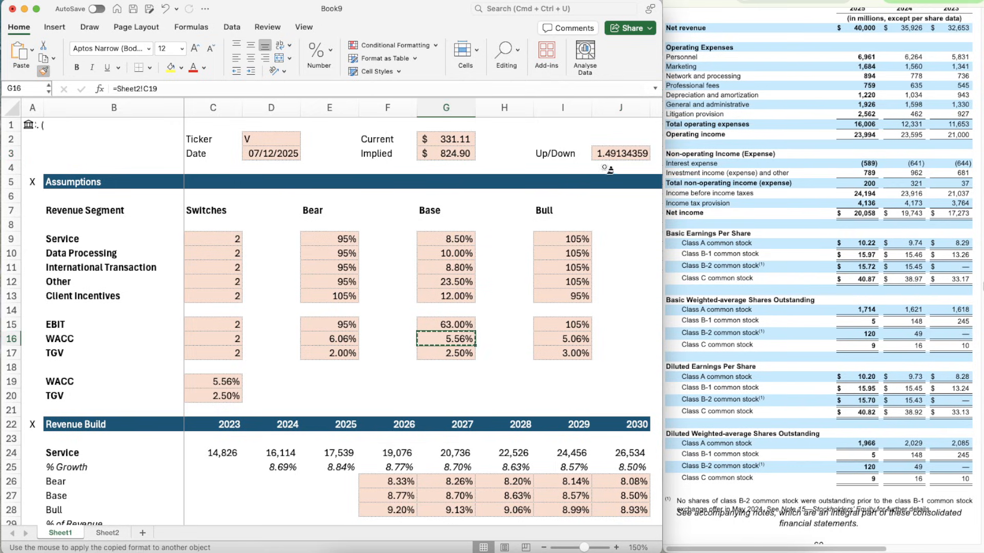
{"action": "left_click", "coordinate": [614, 159]}
{"action": "left_click", "coordinate": [503, 176]}
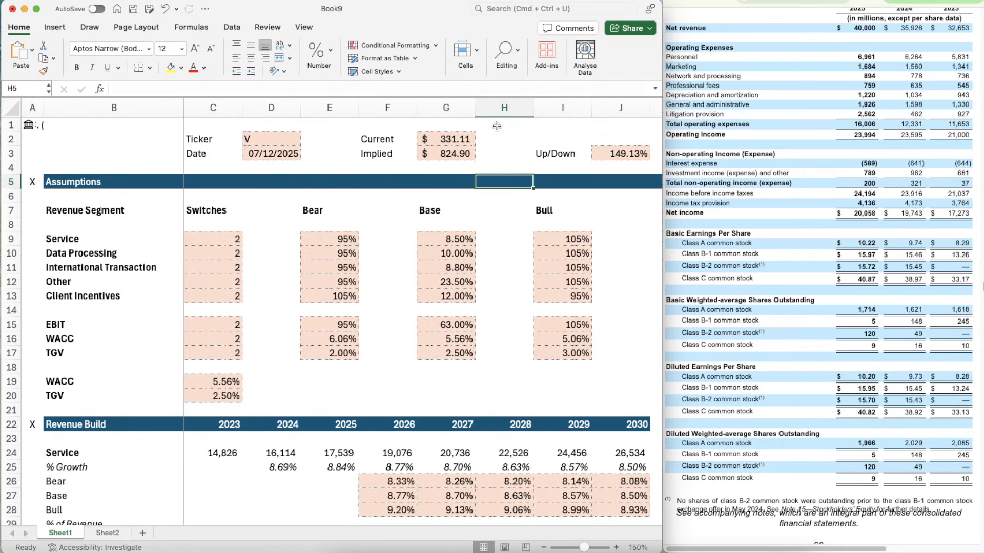
{"action": "left_click", "coordinate": [514, 135]}
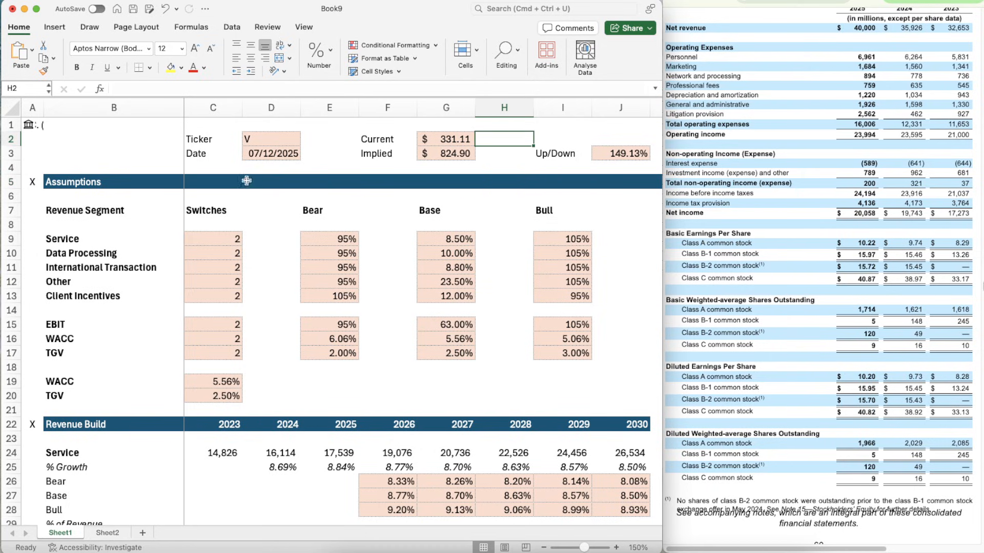
- Set all five revenue segment switches in C9:C13 to the bear case, 1
{"action": "left_click", "coordinate": [205, 242]}
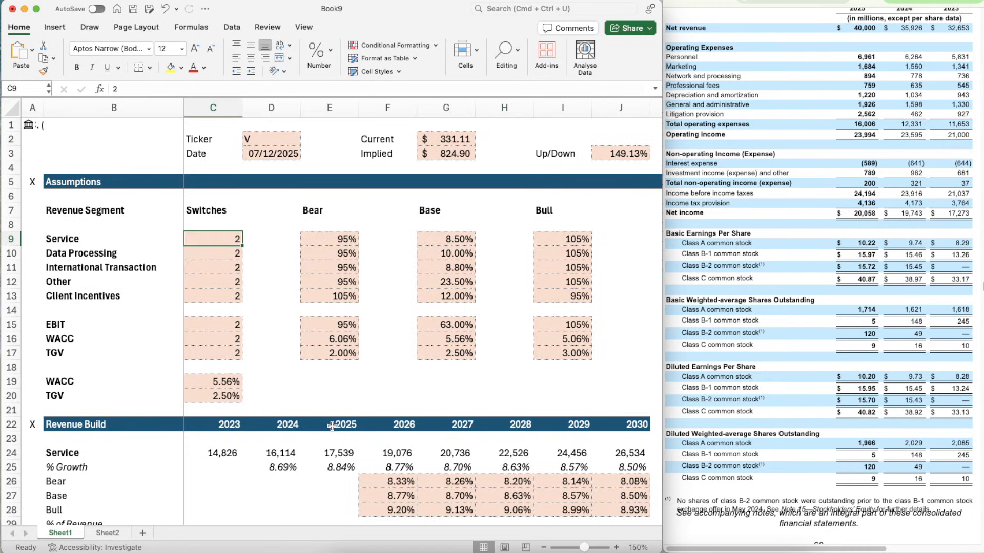
{"action": "type", "text": "1"}
{"action": "key", "text": "Return"}
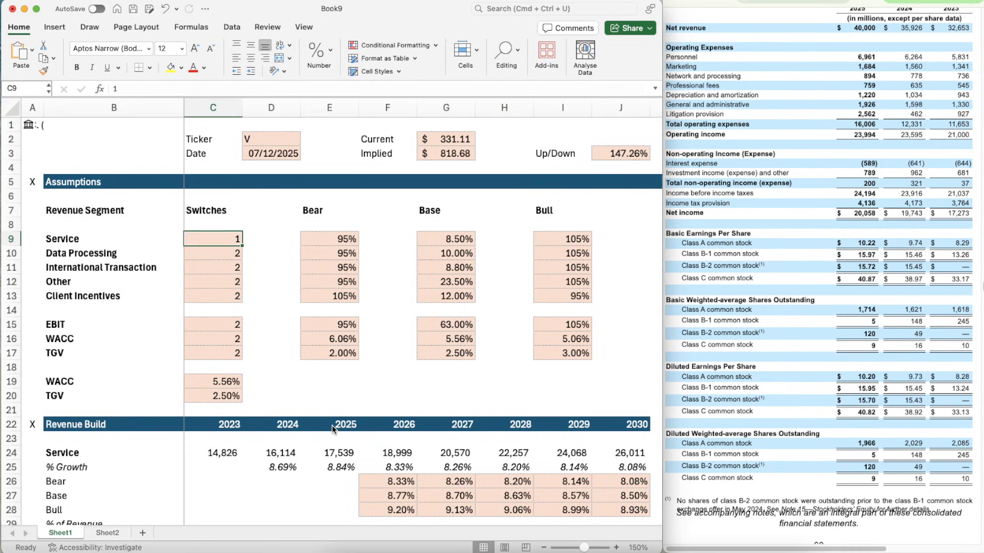
{"action": "key", "text": "cmd+c"}
{"action": "key", "text": "shift+Down"}
{"action": "key", "text": "shift+Down"}
{"action": "key", "text": "shift+Down"}
{"action": "key", "text": "shift+Down"}
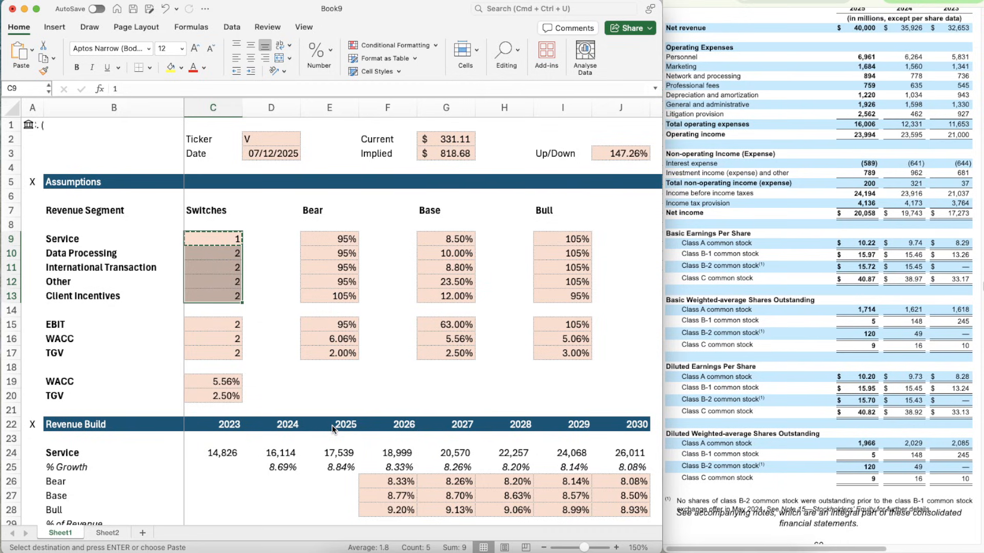
{"action": "key", "text": "cmd+v"}
- Set the EBIT, WACC and TGV switches in C15:C17 to the bear case, 1
{"action": "key", "text": "Down"}
{"action": "key", "text": "Down"}
{"action": "key", "text": "Down"}
{"action": "key", "text": "Down"}
{"action": "key", "text": "Down"}
{"action": "key", "text": "Down"}
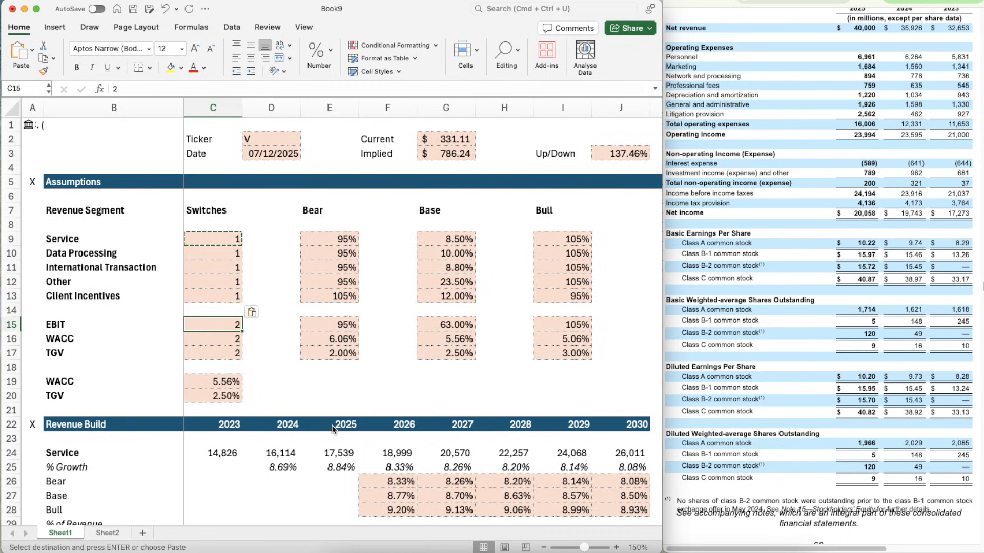
{"action": "key", "text": "shift+Down"}
{"action": "key", "text": "shift+Down"}
{"action": "key", "text": "cmd+v"}
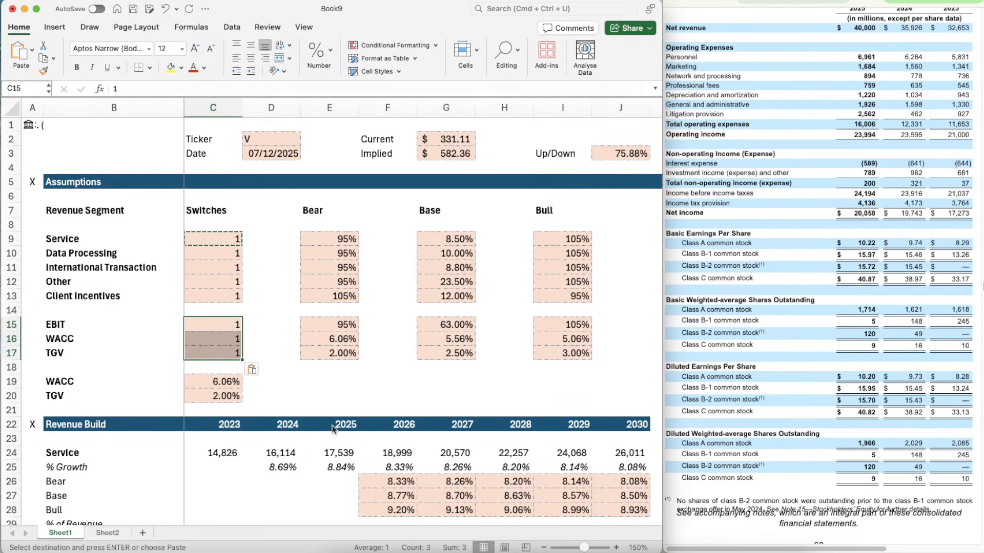
- Set all five revenue segment switches in C9:C13 to the bull case, 3
{"action": "key", "text": "Up"}
{"action": "key", "text": "Up"}
{"action": "key", "text": "Up"}
{"action": "key", "text": "Up"}
{"action": "key", "text": "Up"}
{"action": "key", "text": "Up"}
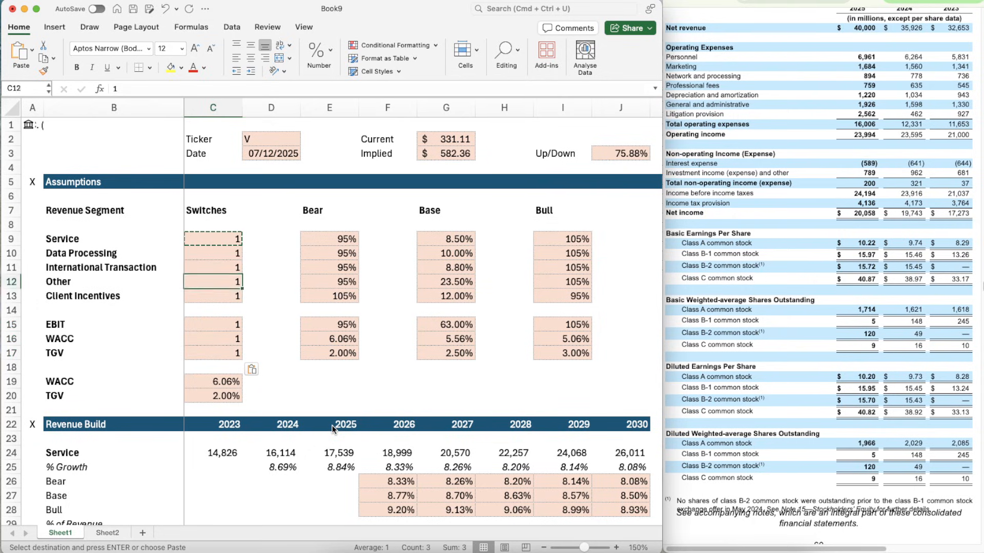
{"action": "type", "text": "3"}
{"action": "key", "text": "Return"}
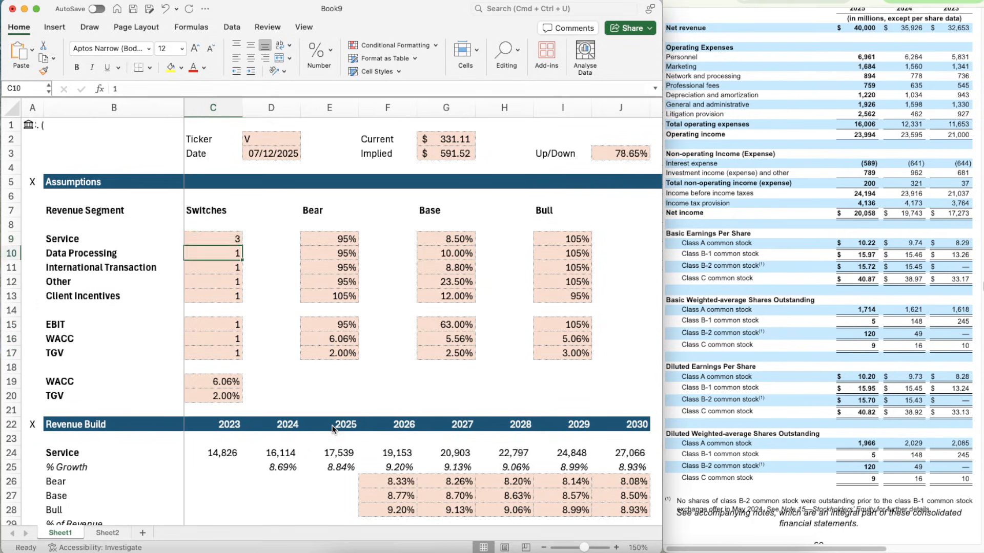
{"action": "key", "text": "Up"}
{"action": "key", "text": "cmd+c"}
{"action": "key", "text": "shift+Down"}
{"action": "key", "text": "shift+Down"}
{"action": "key", "text": "shift+Down"}
{"action": "key", "text": "shift+Down"}
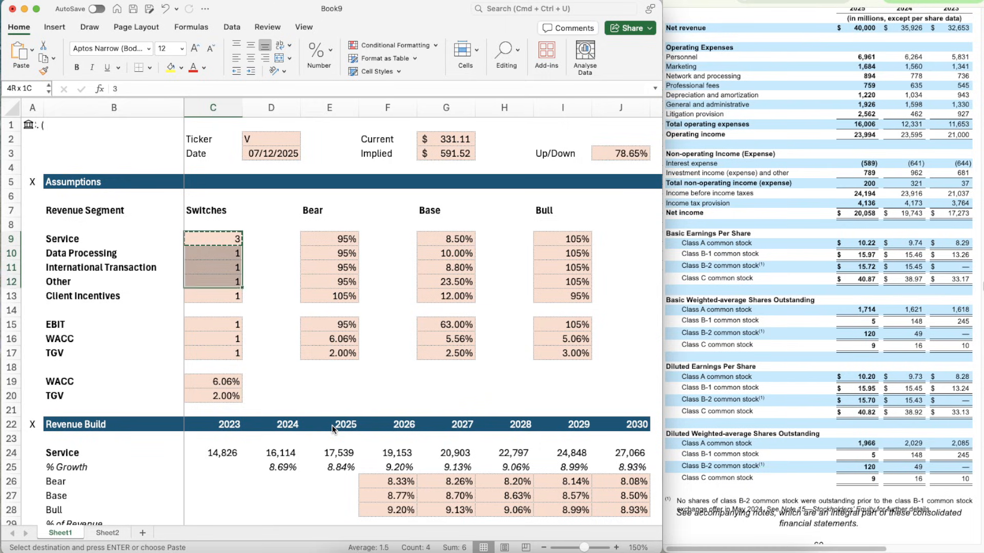
{"action": "key", "text": "cmd+v"}
- Set the EBIT, WACC and TGV switches in C15:C17 to the bull case, 3
{"action": "key", "text": "Down"}
{"action": "key", "text": "Down"}
{"action": "key", "text": "Down"}
{"action": "key", "text": "Down"}
{"action": "key", "text": "Down"}
{"action": "key", "text": "Down"}
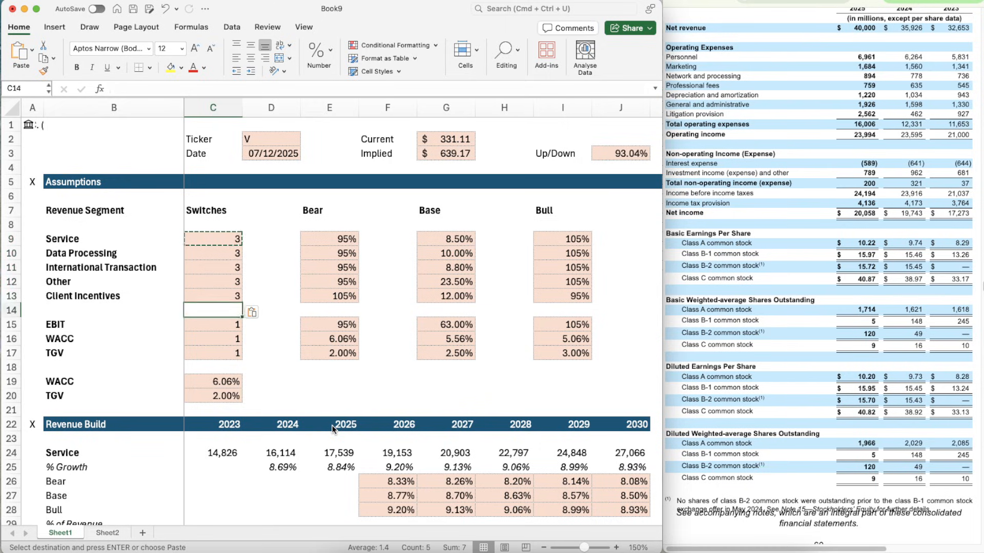
{"action": "key", "text": "shift+Down"}
{"action": "key", "text": "shift+Down"}
{"action": "key", "text": "super+v"}
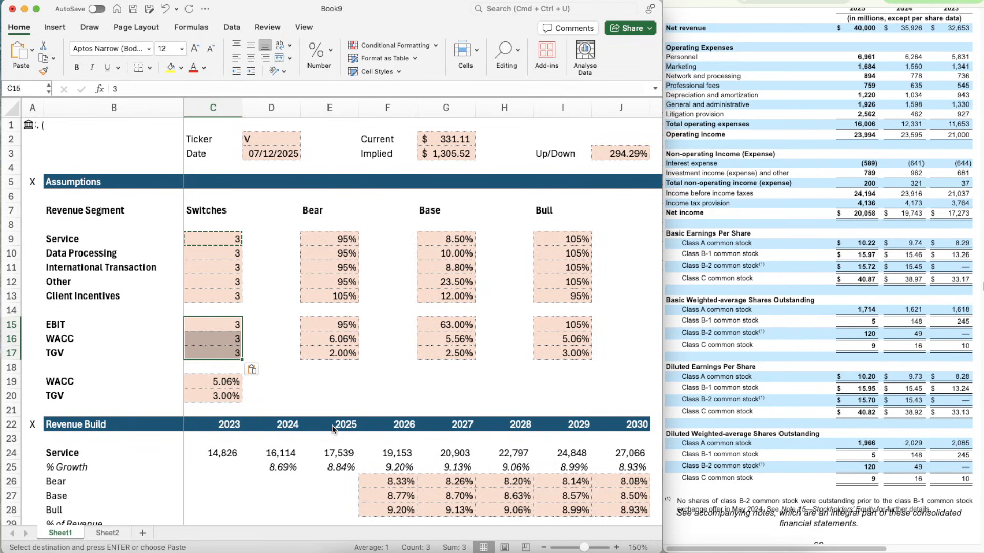
- Set all five revenue segment switches in C9:C13 back to the base case, 2
{"action": "key", "text": "Up"}
{"action": "key", "text": "Up"}
{"action": "key", "text": "Up"}
{"action": "key", "text": "Up"}
{"action": "key", "text": "Up"}
{"action": "key", "text": "Up"}
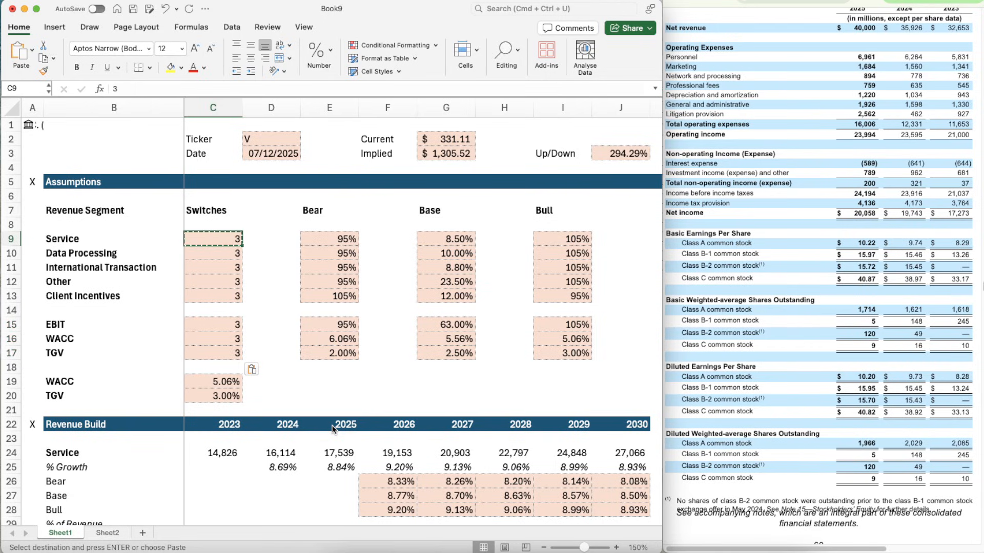
{"action": "type", "text": "2"}
{"action": "key", "text": "Return"}
{"action": "key", "text": "Up"}
{"action": "key", "text": "shift+Down"}
{"action": "key", "text": "shift+Down"}
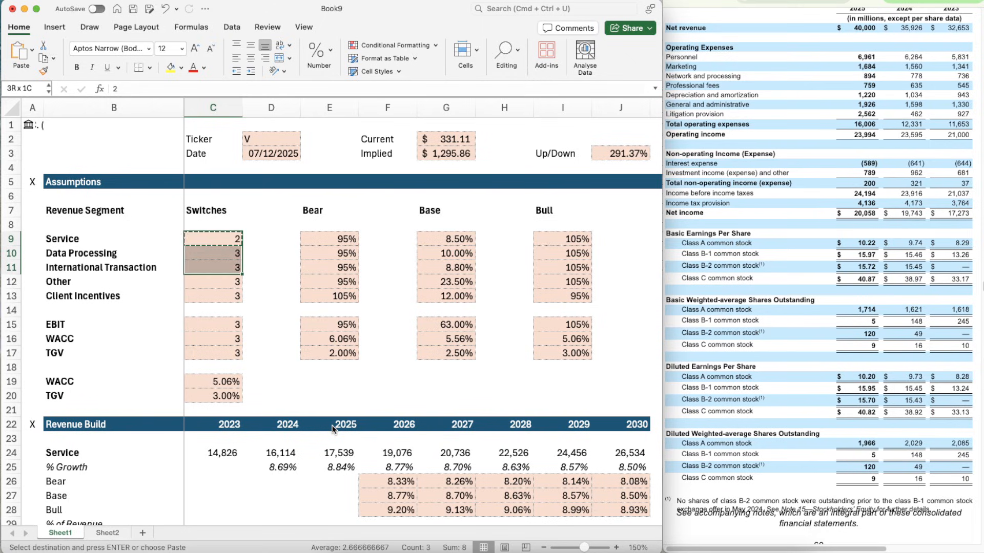
{"action": "key", "text": "shift+Down"}
{"action": "key", "text": "shift+Down"}
{"action": "key", "text": "super+v"}
- Set the EBIT, WACC and TGV switches in C15:C17 back to the base case, 2
{"action": "key", "text": "Down"}
{"action": "key", "text": "Down"}
{"action": "key", "text": "Down"}
{"action": "key", "text": "Down"}
{"action": "key", "text": "Down"}
{"action": "key", "text": "Down"}
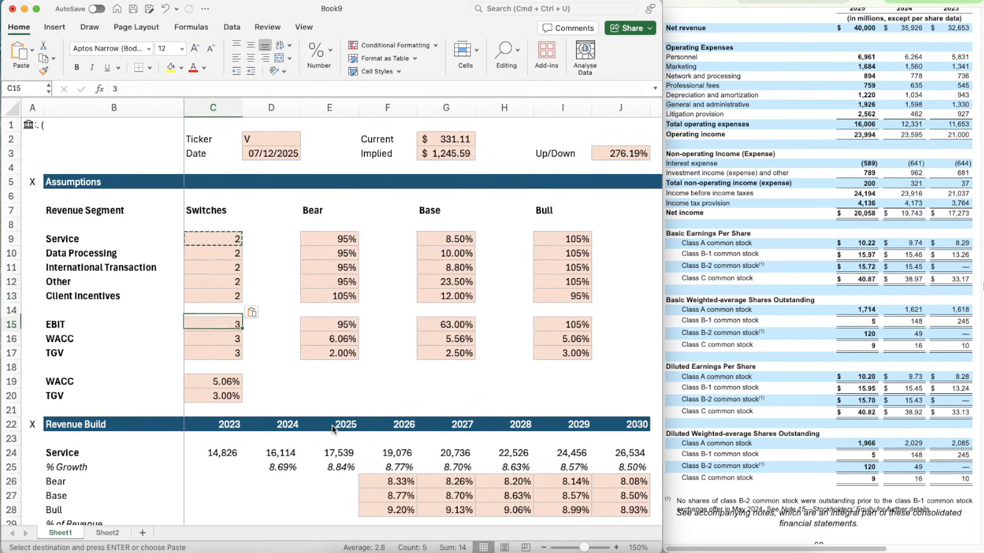
{"action": "key", "text": "shift+Down"}
{"action": "key", "text": "shift+Down"}
{"action": "key", "text": "shift+Down"}
{"action": "key", "text": "shift+Up"}
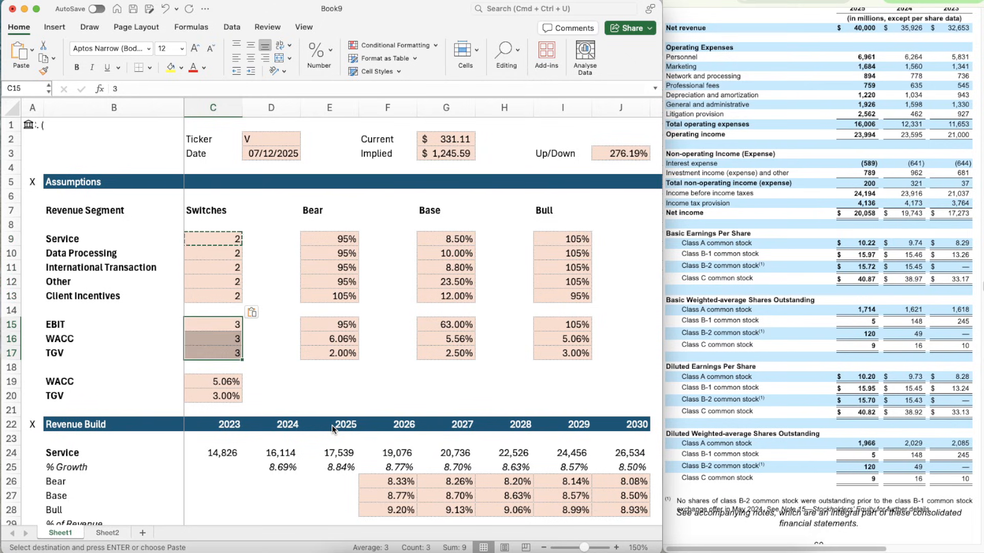
{"action": "key", "text": "super+v"}
{"action": "key", "text": "Right"}
{"action": "key", "text": "Right"}
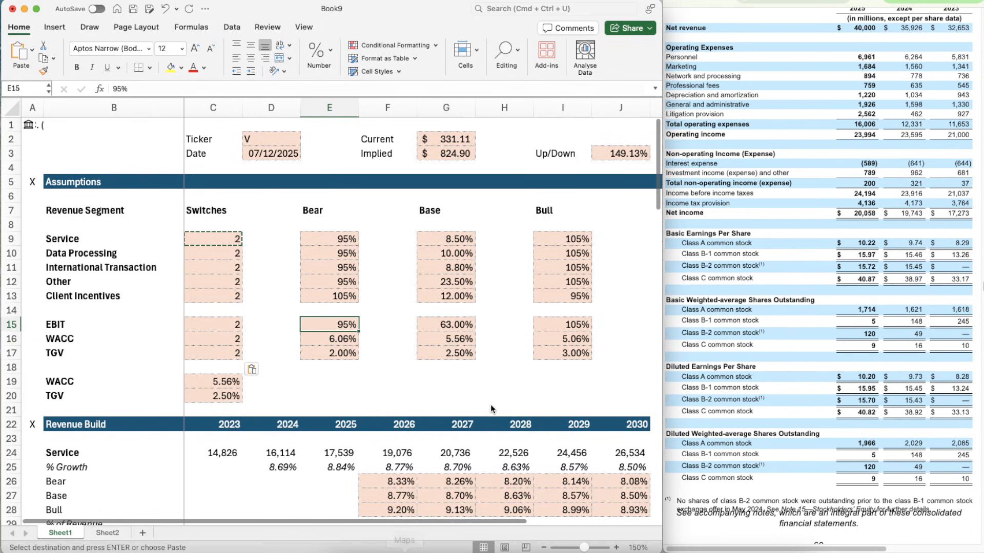
- Review the completed model from the assumptions and revenue build through the income statement, cash flow items and DCF to the implied share price
{"action": "scroll", "coordinate": [490, 409], "scroll_direction": "down", "scroll_amount": 15}
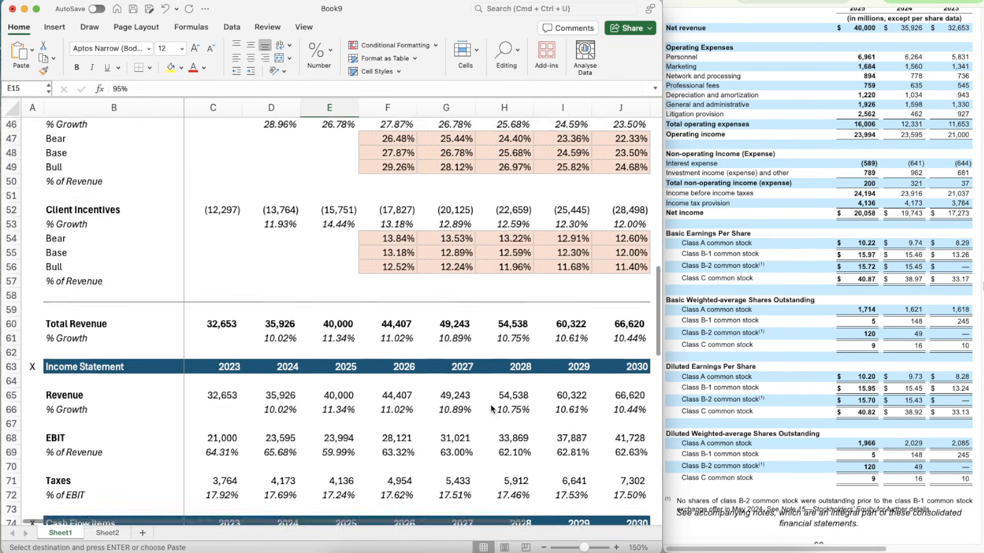
{"action": "scroll", "coordinate": [490, 409], "scroll_direction": "down", "scroll_amount": 2}
{"action": "scroll", "coordinate": [490, 407], "scroll_direction": "down", "scroll_amount": 1}
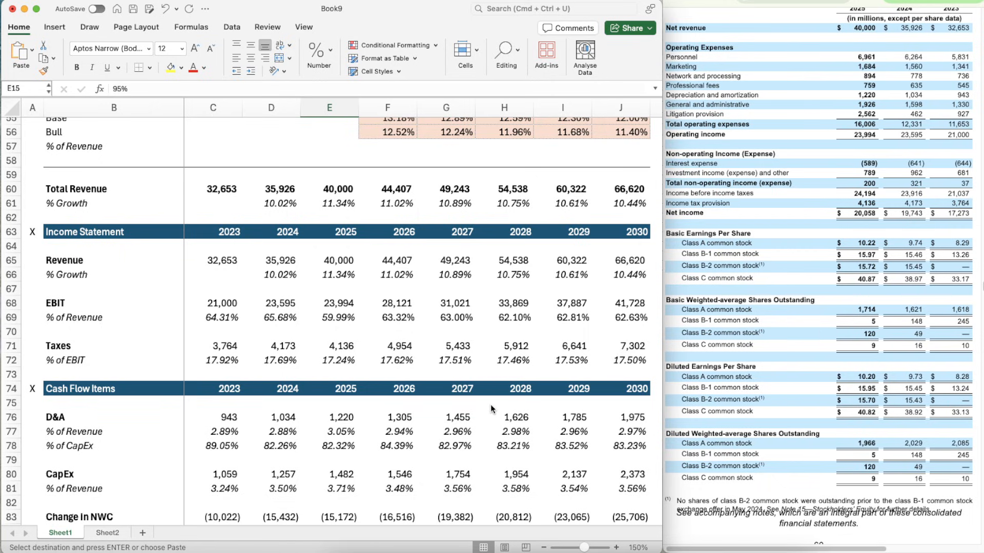
{"action": "scroll", "coordinate": [435, 471], "scroll_direction": "down", "scroll_amount": 8}
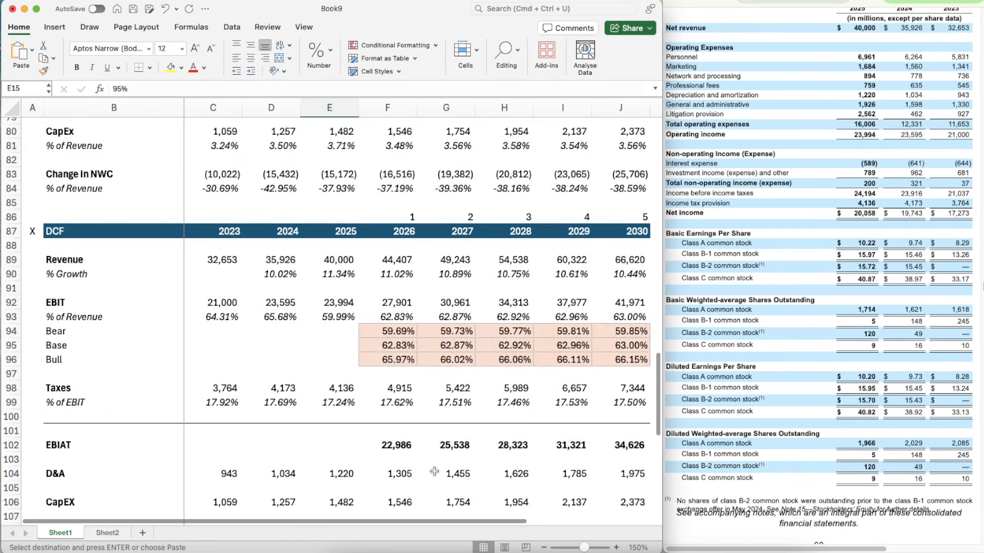
{"action": "scroll", "coordinate": [434, 471], "scroll_direction": "up", "scroll_amount": 20}
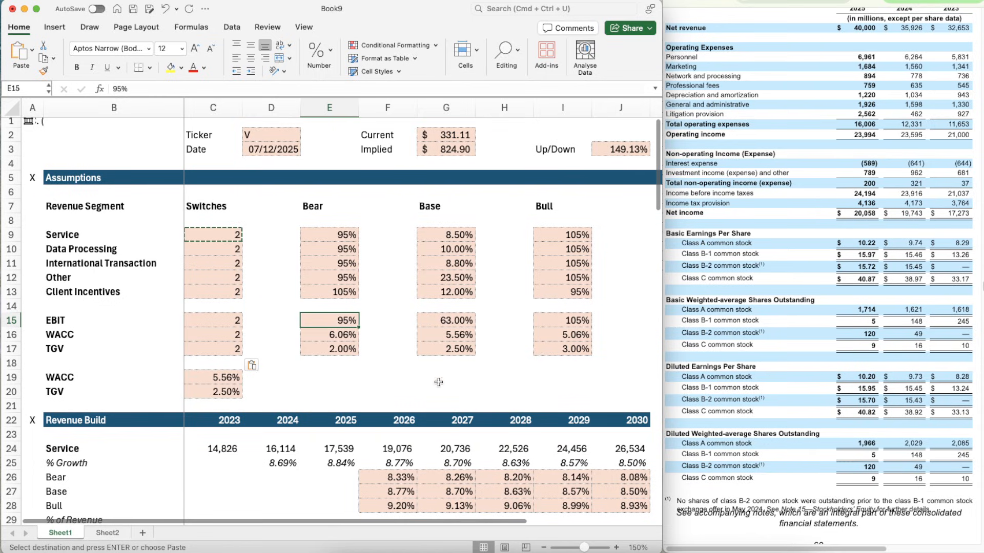
{"action": "left_click", "coordinate": [424, 408]}
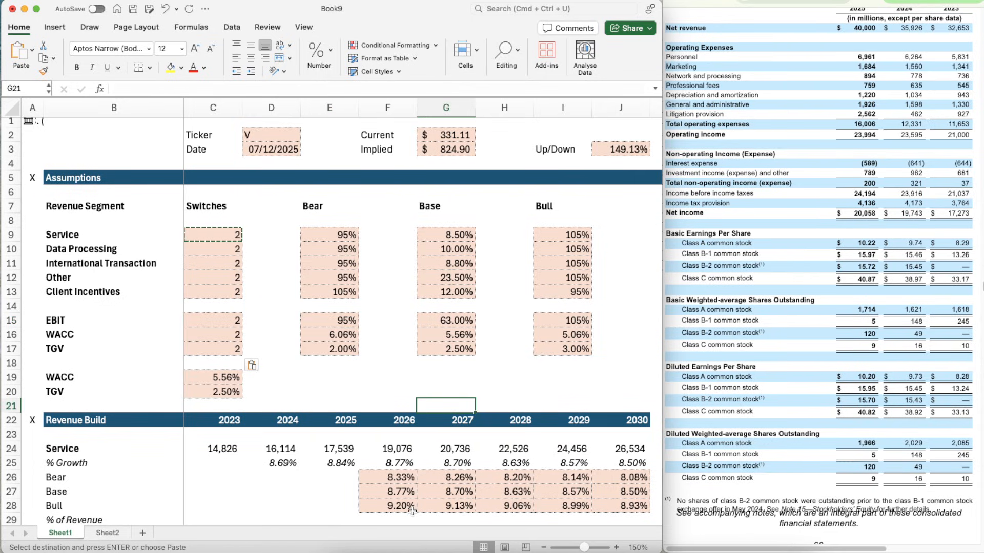
{"action": "scroll", "coordinate": [451, 457], "scroll_direction": "down", "scroll_amount": 8}
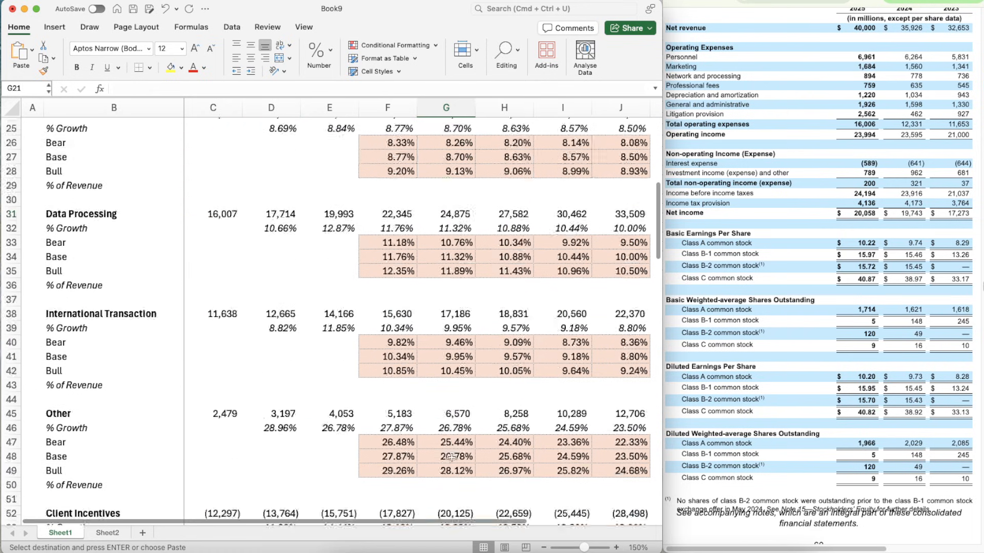
{"action": "scroll", "coordinate": [451, 457], "scroll_direction": "down", "scroll_amount": 5}
{"action": "right_click", "coordinate": [453, 334]}
{"action": "left_click", "coordinate": [252, 318]}
{"action": "scroll", "coordinate": [252, 318], "scroll_direction": "down", "scroll_amount": 4}
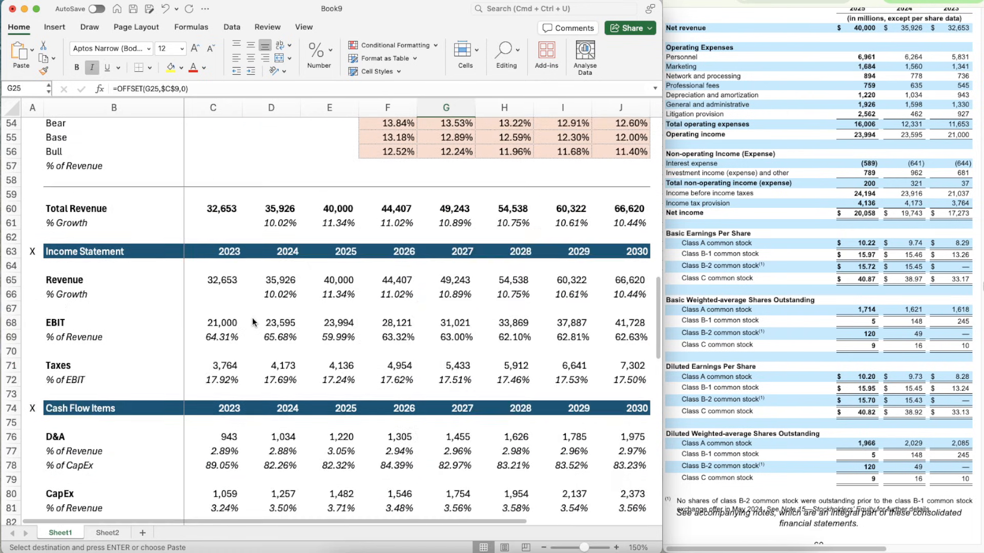
{"action": "scroll", "coordinate": [252, 321], "scroll_direction": "down", "scroll_amount": 15}
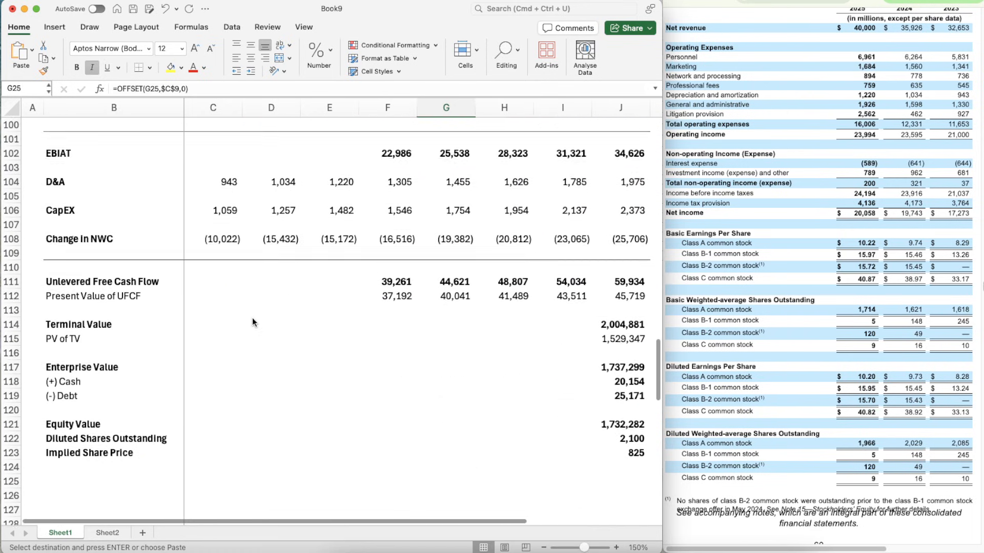
{"action": "scroll", "coordinate": [252, 322], "scroll_direction": "down", "scroll_amount": 1}
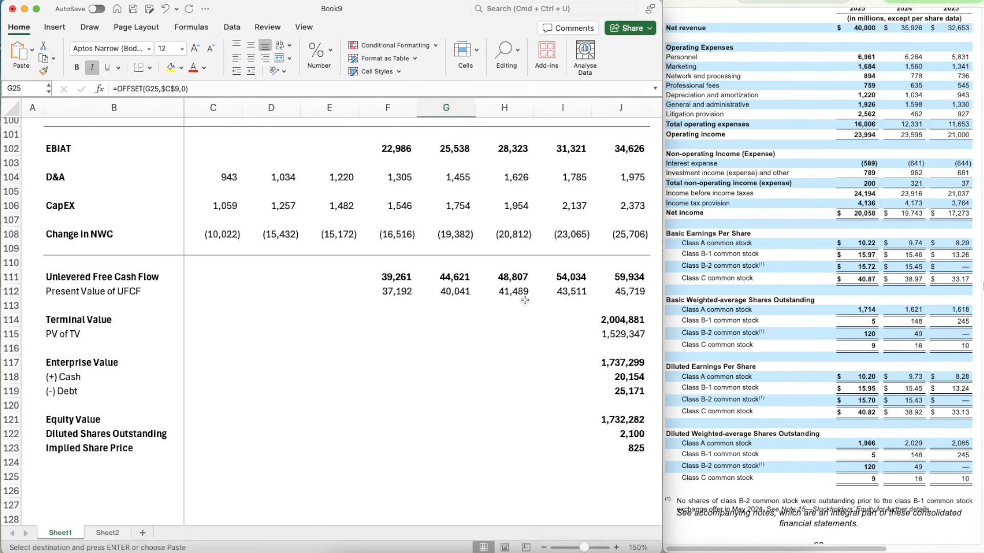
{"action": "scroll", "coordinate": [525, 300], "scroll_direction": "up", "scroll_amount": 20}
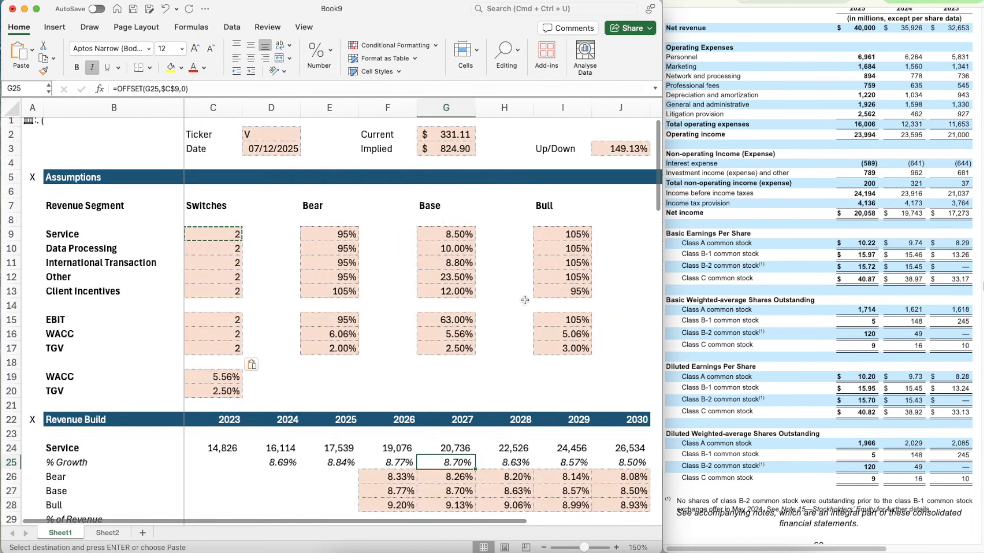
{"action": "left_click", "coordinate": [525, 301]}
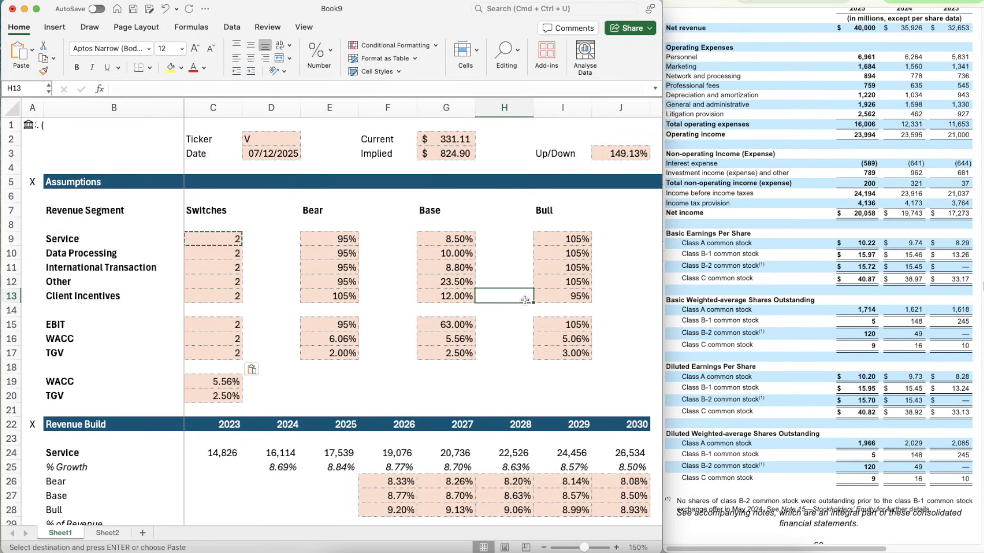
{"action": "scroll", "coordinate": [520, 457], "scroll_direction": "down", "scroll_amount": 4}
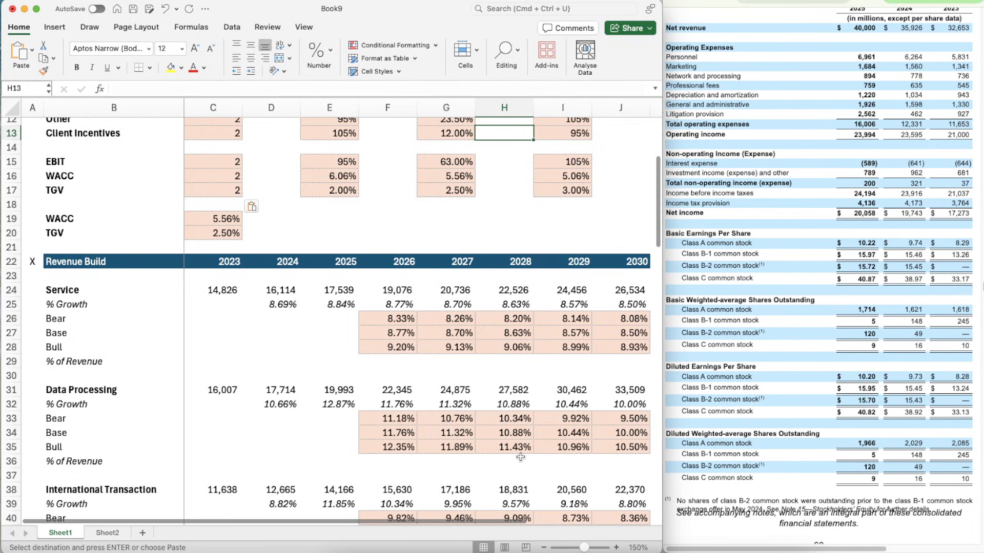